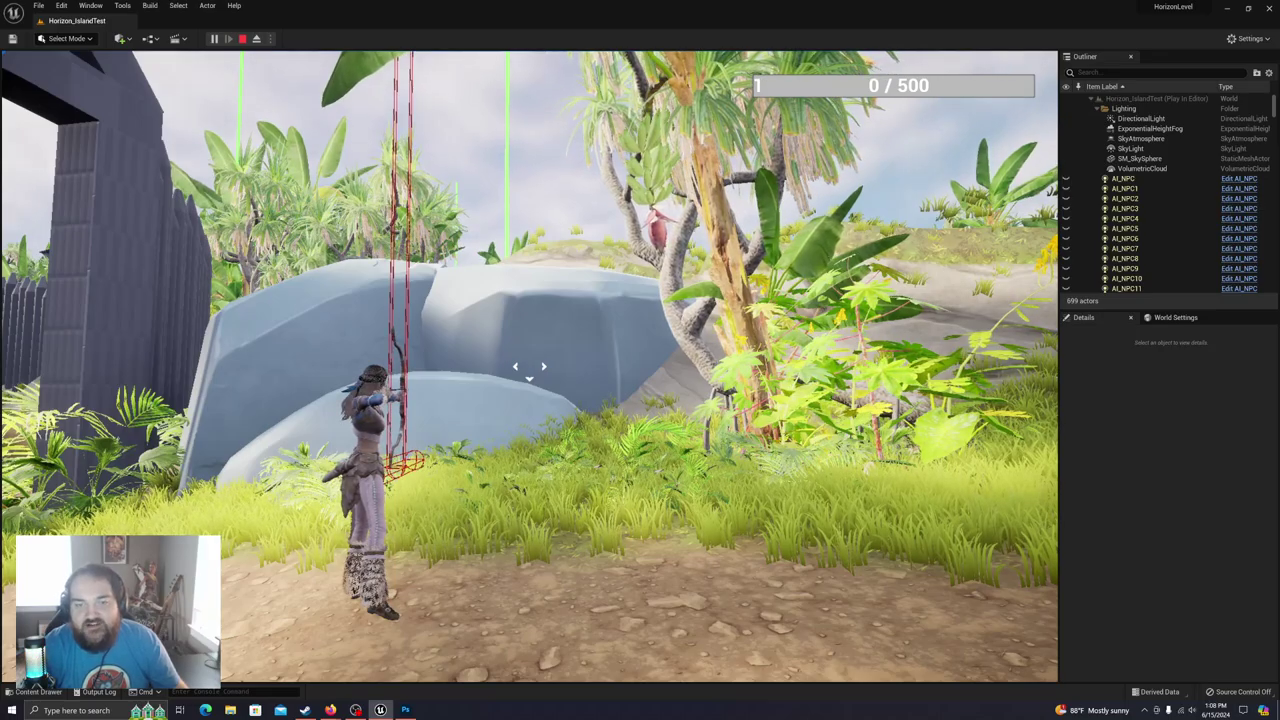
# Step: Move the archer character through the grass up to the large blue-grey boulders during play
pyautogui.press('w')
pyautogui.press('a')
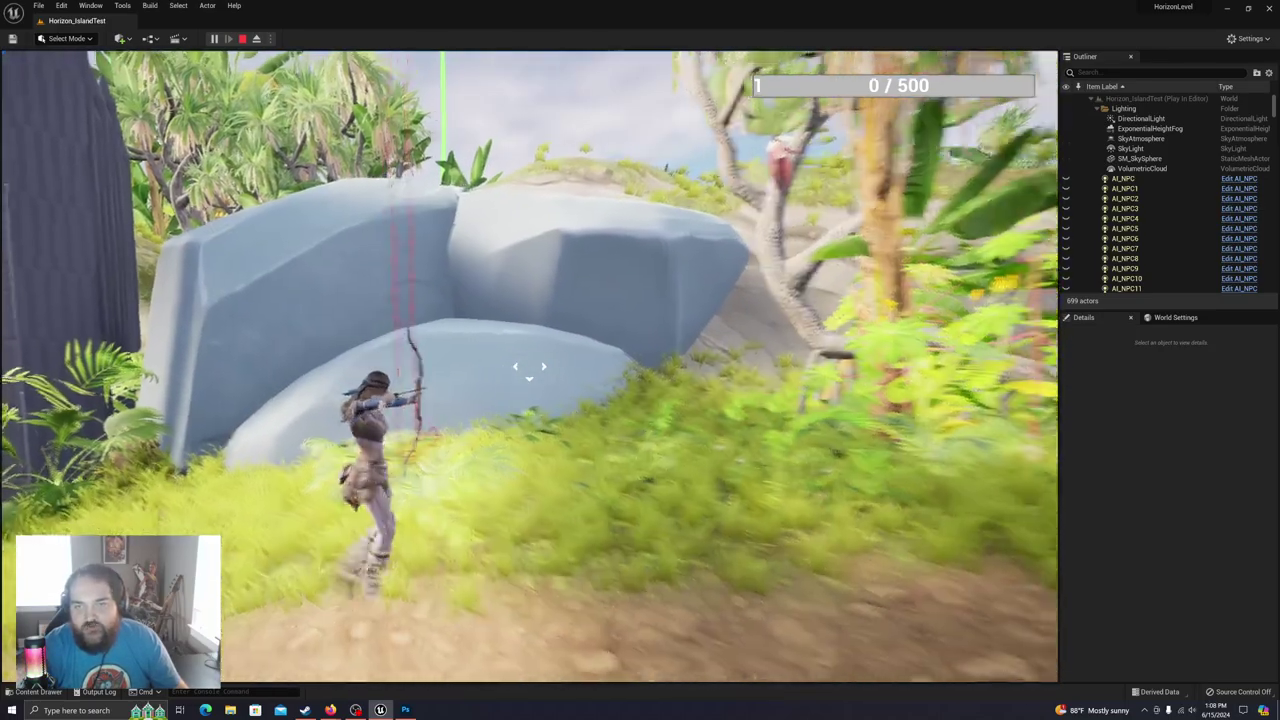
pyautogui.press('a')
pyautogui.press('w')
pyautogui.press('d')
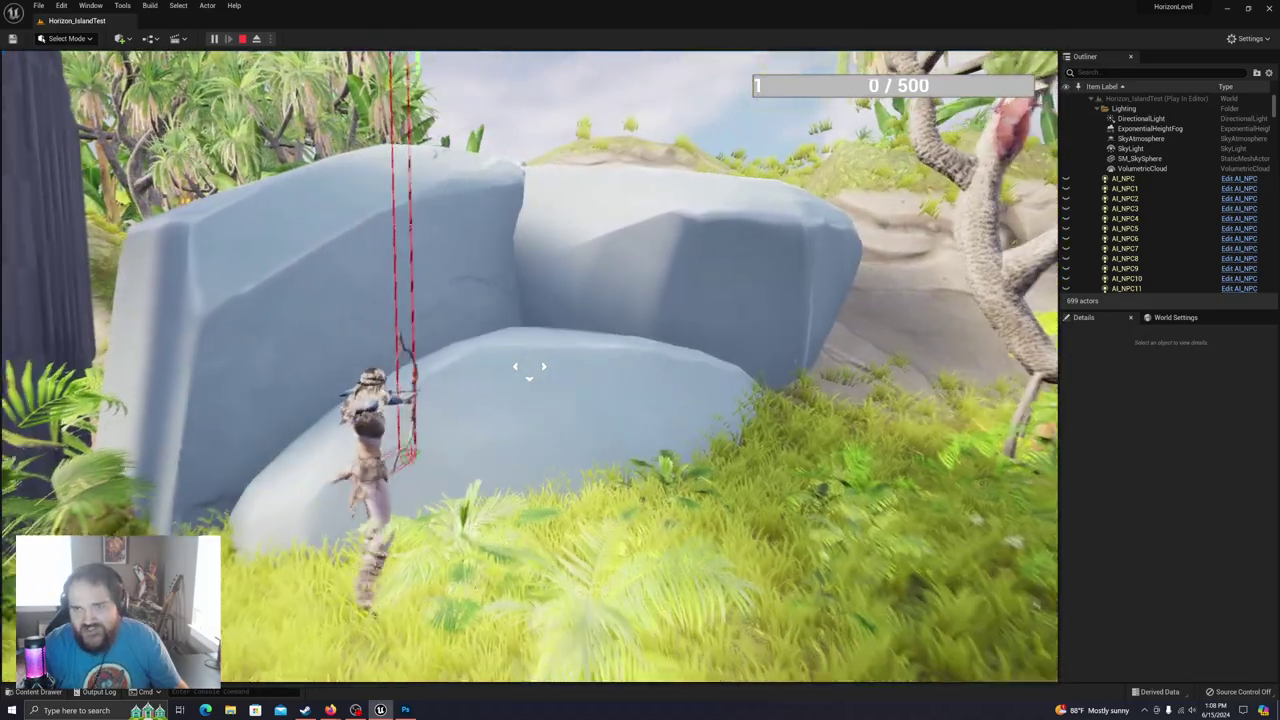
pyautogui.press('d')
pyautogui.press('w')
# Step: Jump the character repeatedly onto and over the boulders to test their collision, and stop the play session
pyautogui.press('space')
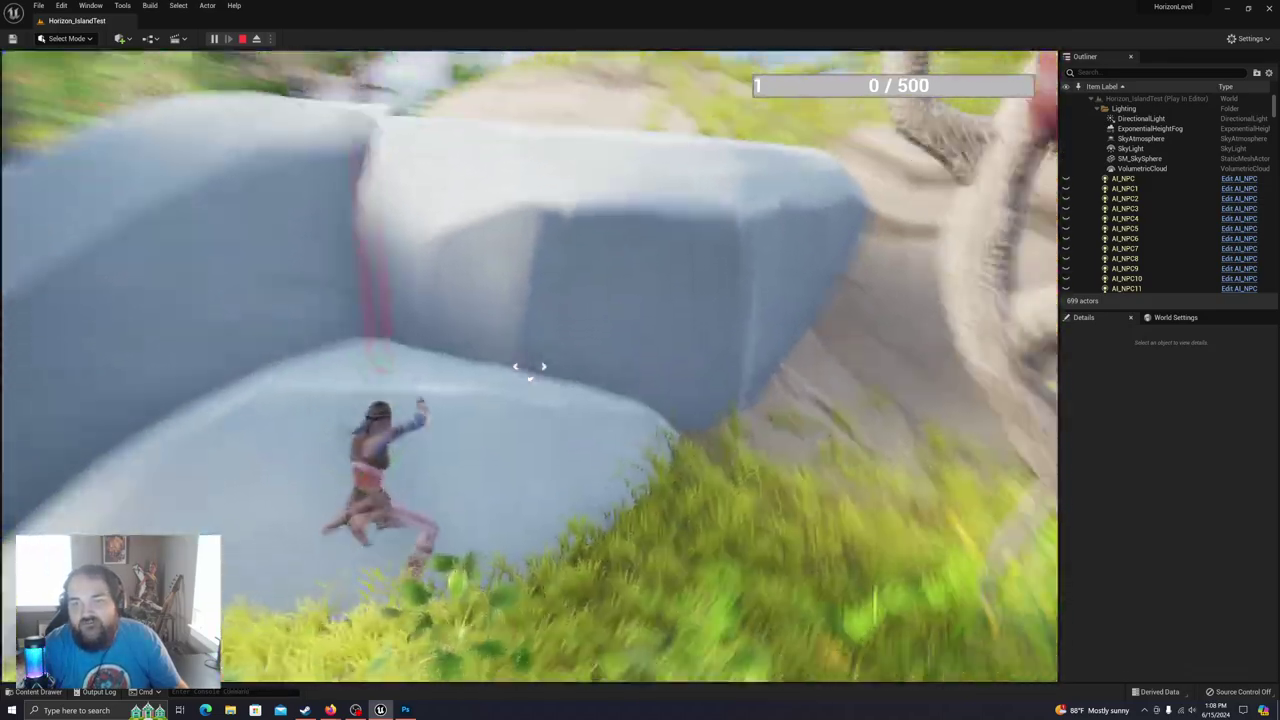
pyautogui.press('space')
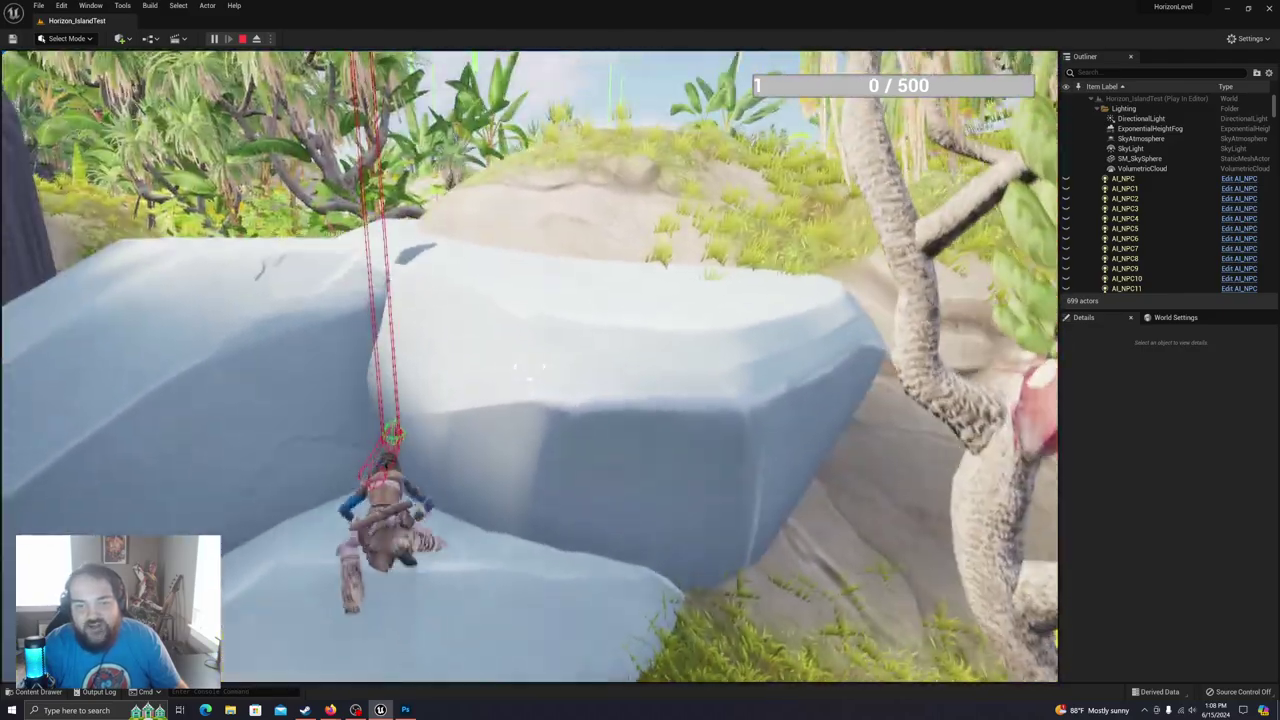
pyautogui.press('space')
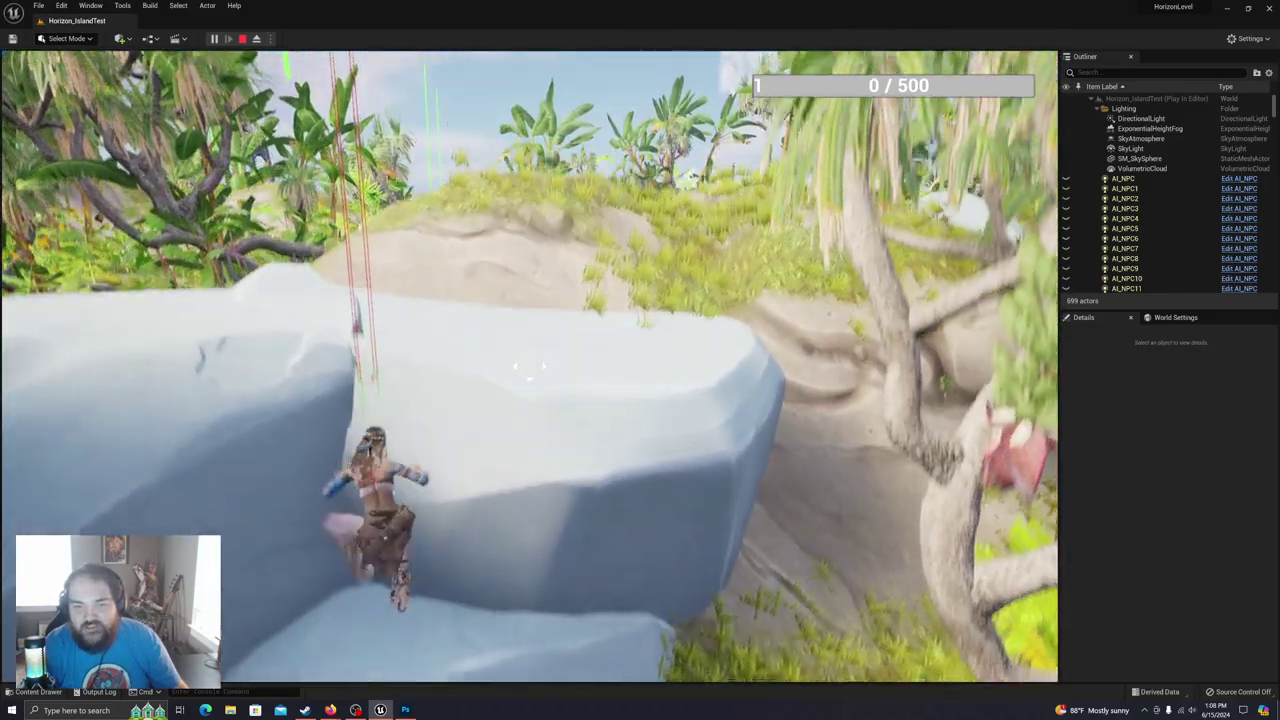
pyautogui.press('space')
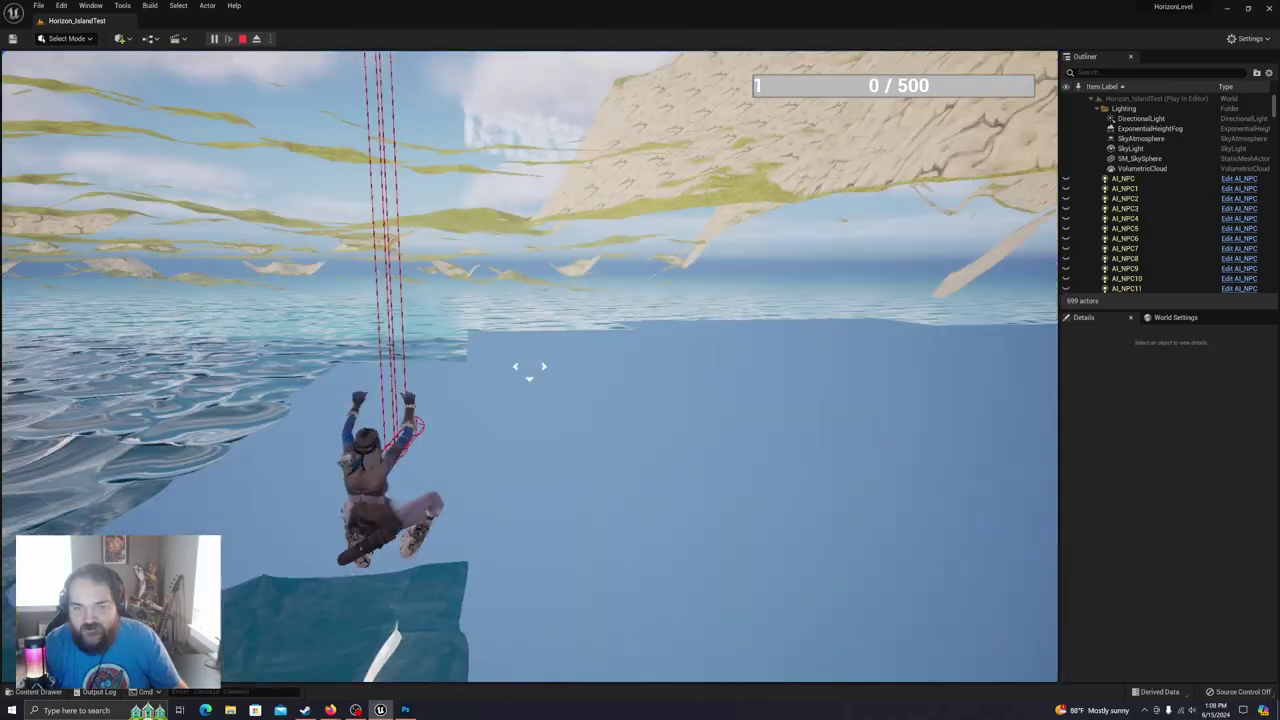
pyautogui.press('space')
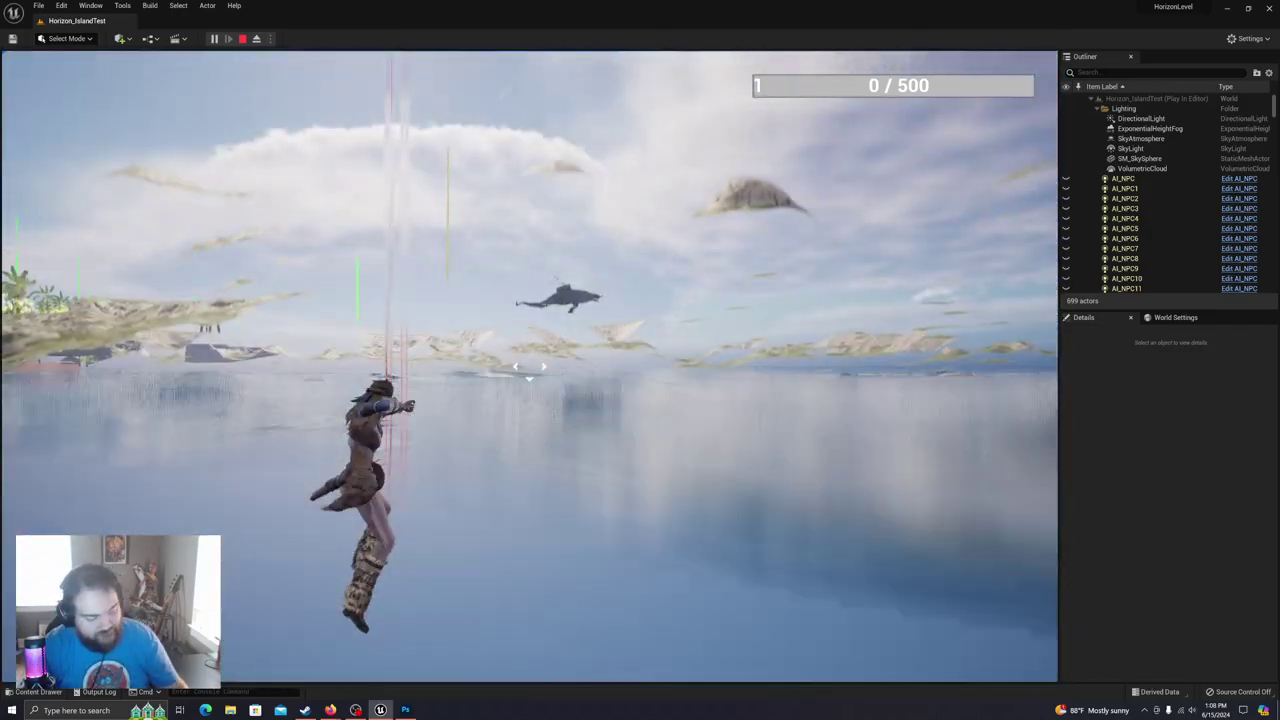
pyautogui.hotkey('shift', 'F1')
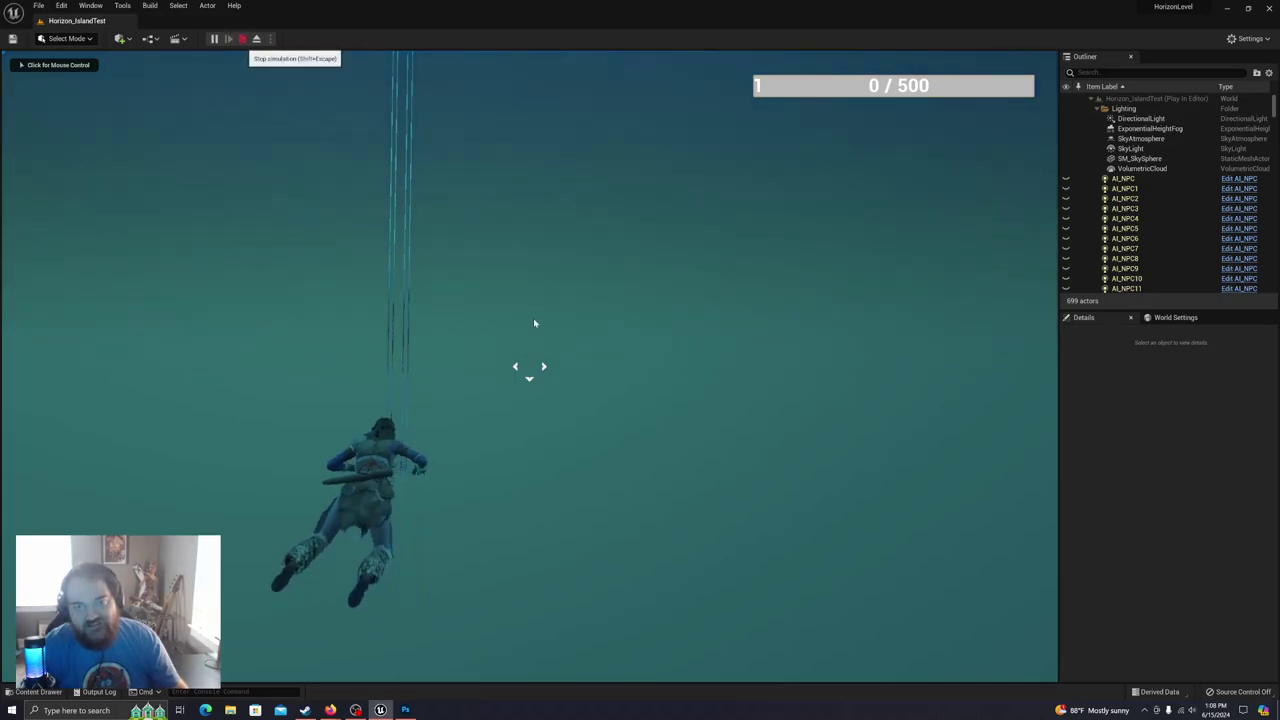
pyautogui.press('Escape')
# Step: Playtest the level from the grassy jungle area, running the character toward the white creatures, and stop the session
pyautogui.moveTo(530, 366); pyautogui.dragTo(400, 384, button='right')
pyautogui.moveTo(530, 366); pyautogui.dragTo(385, 410, button='right')
pyautogui.press('w')
pyautogui.moveTo(810, 476); pyautogui.dragTo(810, 476, button='right')
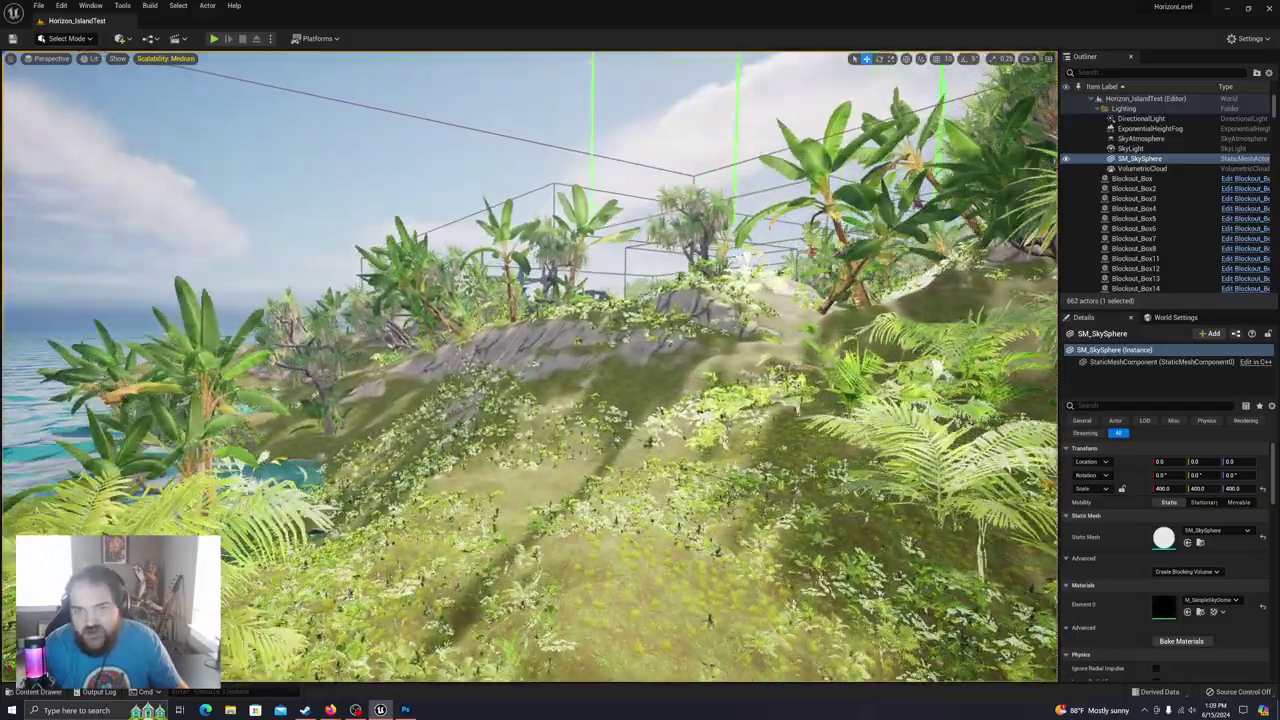
pyautogui.moveTo(810, 476); pyautogui.dragTo(810, 476, button='right')
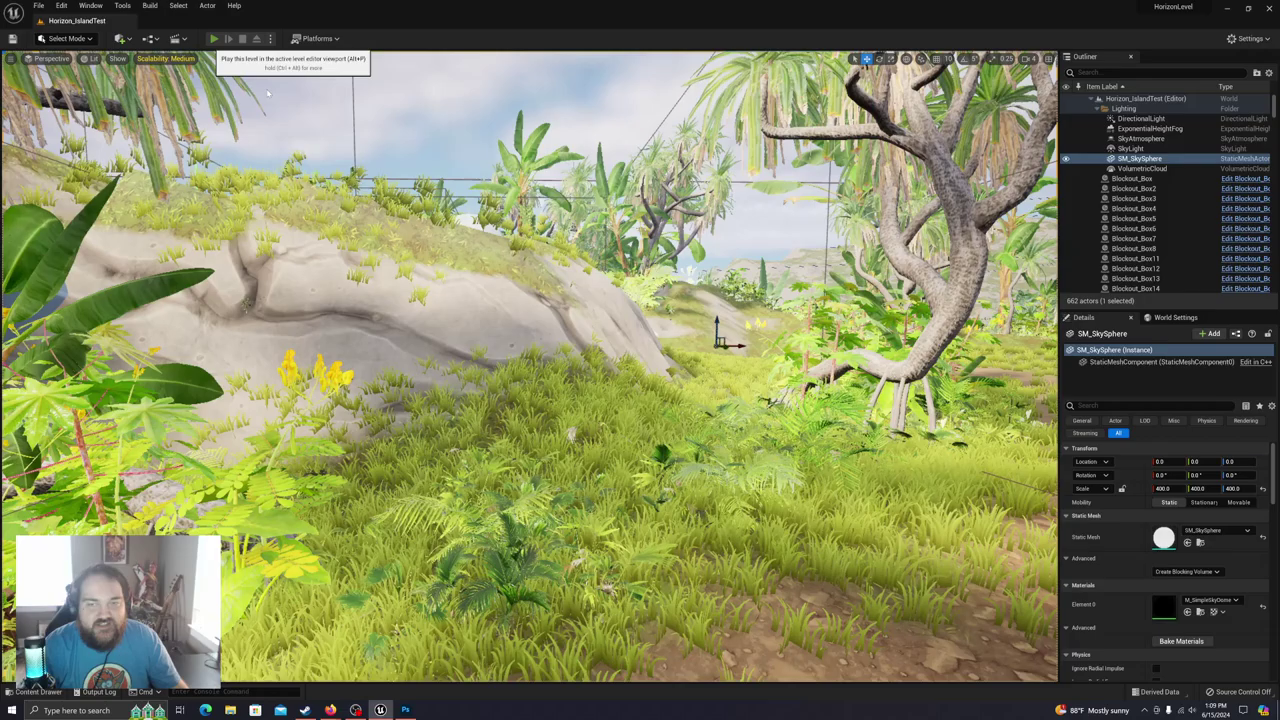
pyautogui.click(213, 38)
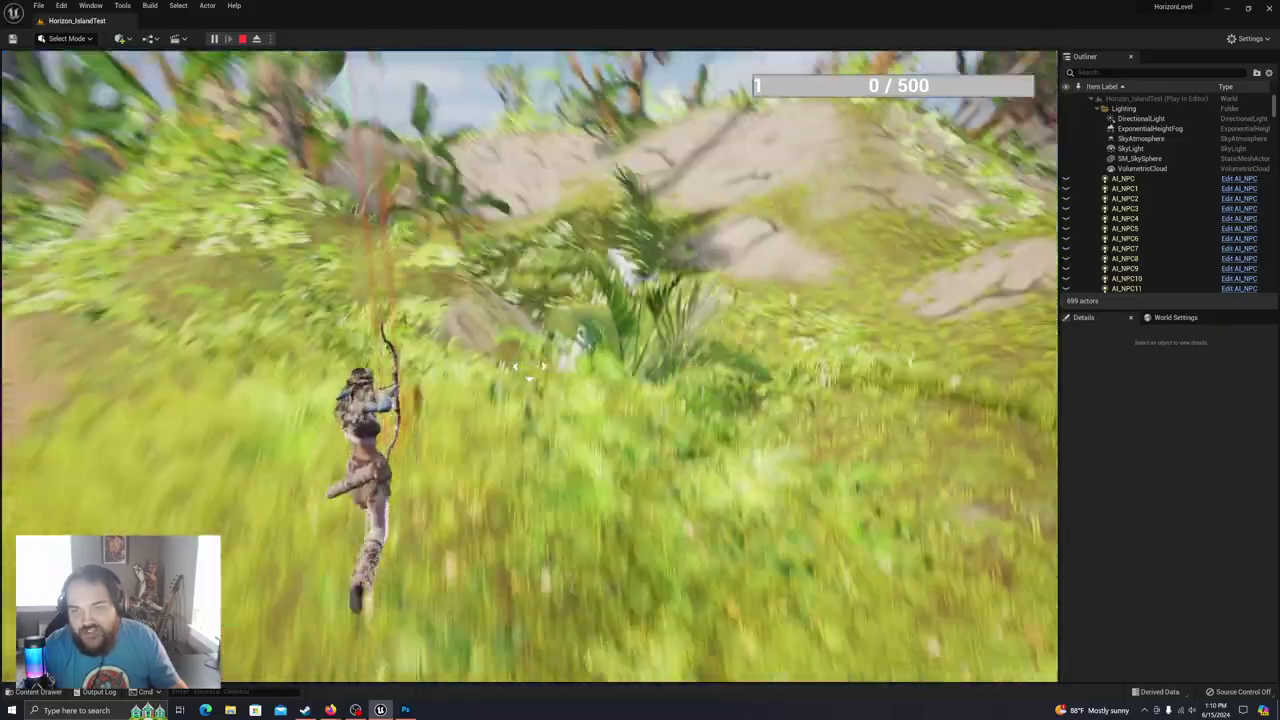
pyautogui.press('a')
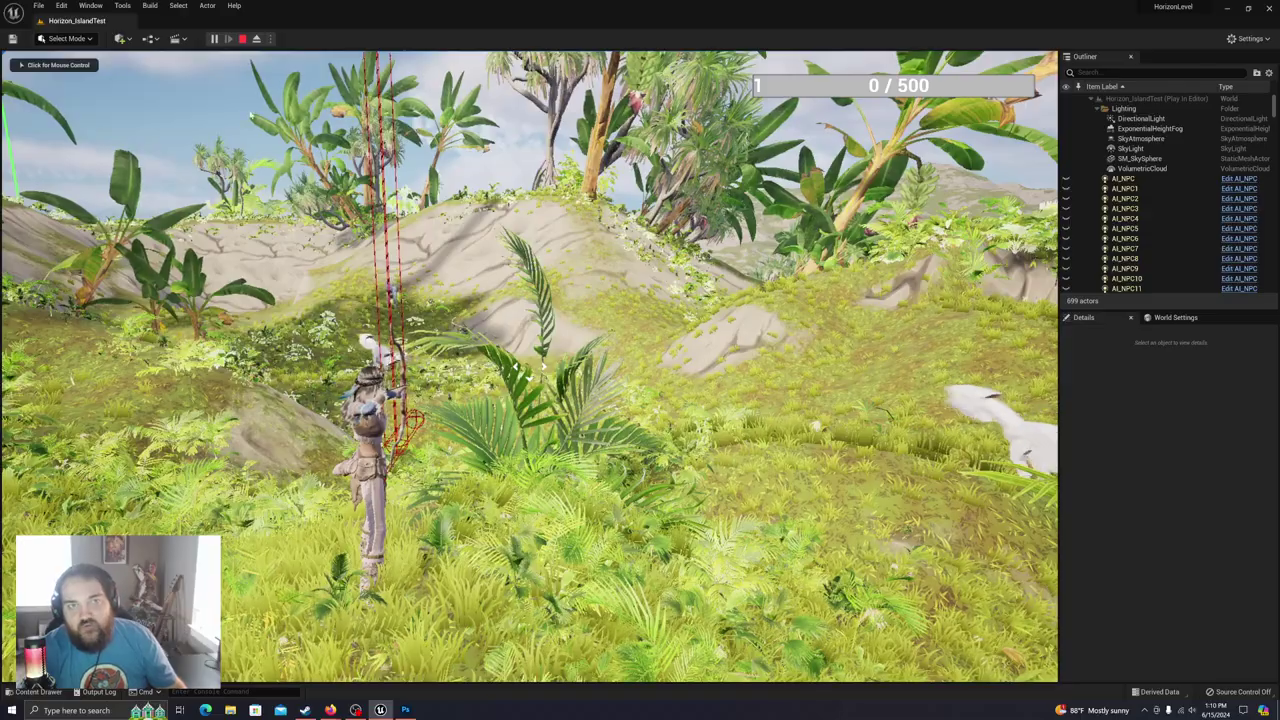
pyautogui.click(242, 39)
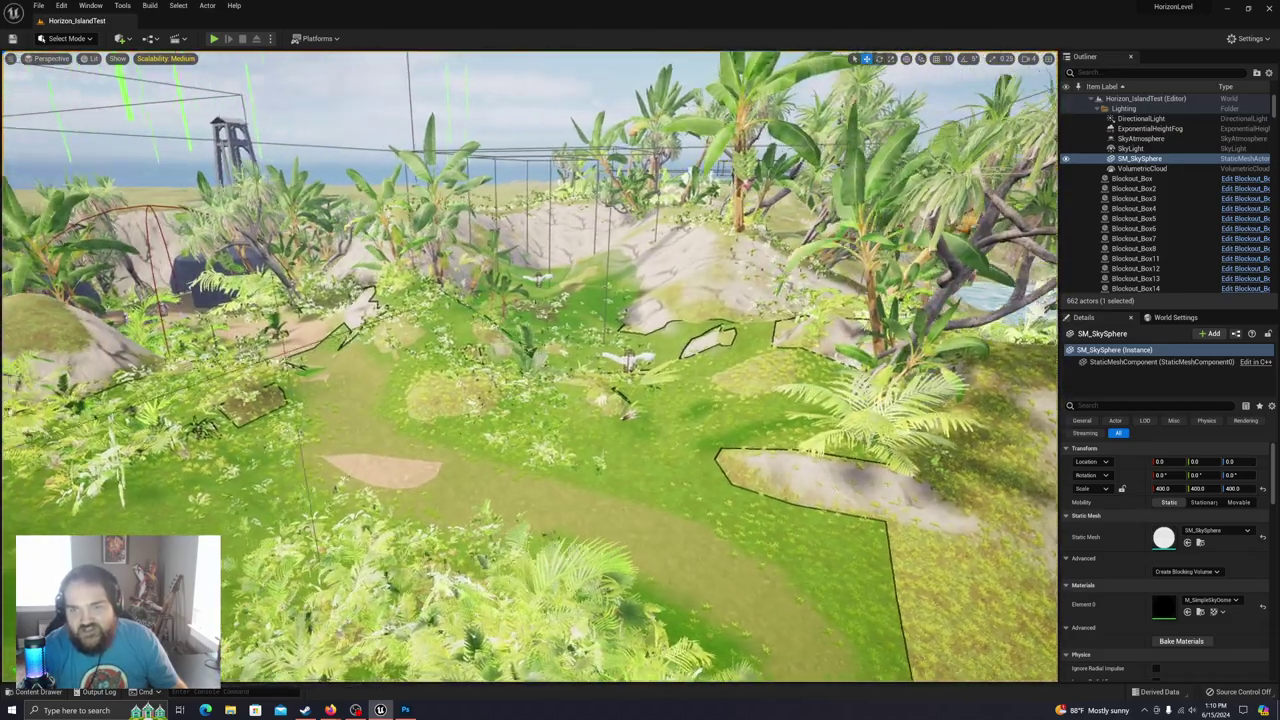
# Step: Examine the green navigation mesh coverage from above, from the jungle clearing and village wall to the main gate
pyautogui.press('w')
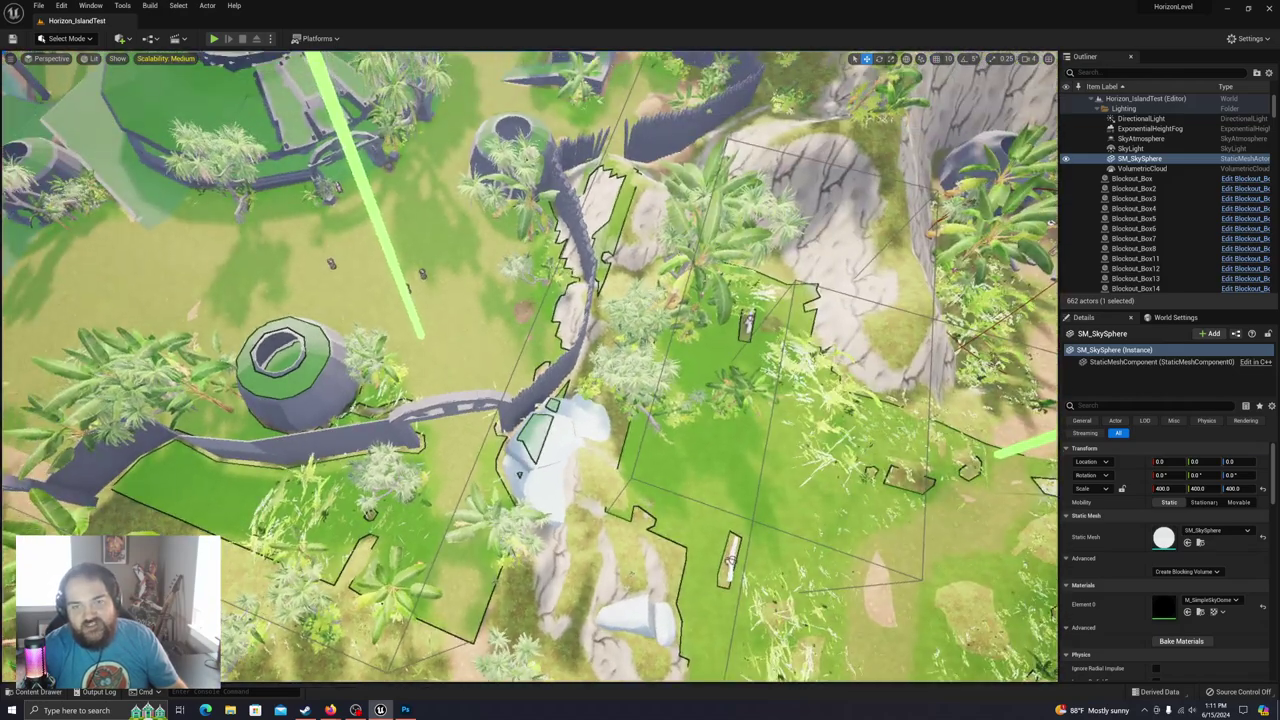
pyautogui.moveTo(530, 366); pyautogui.dragTo(630, 360, button='right')
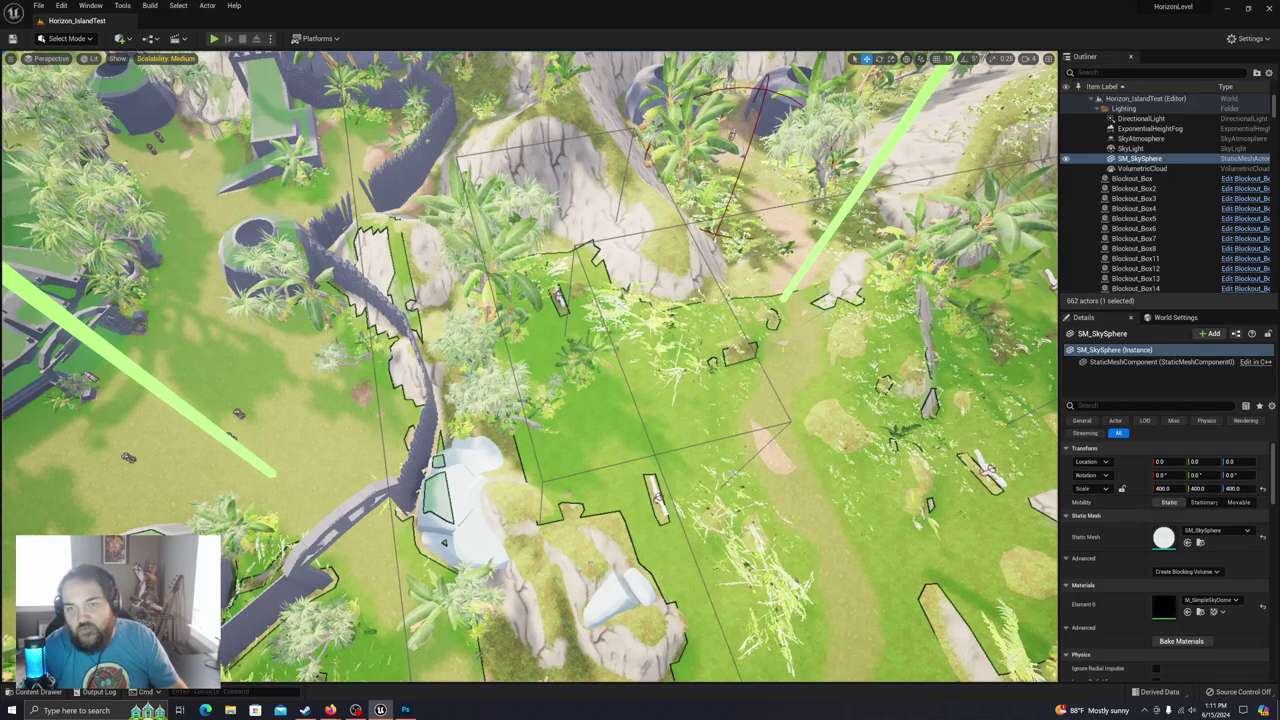
pyautogui.moveTo(530, 366); pyautogui.dragTo(698, 320, button='right')
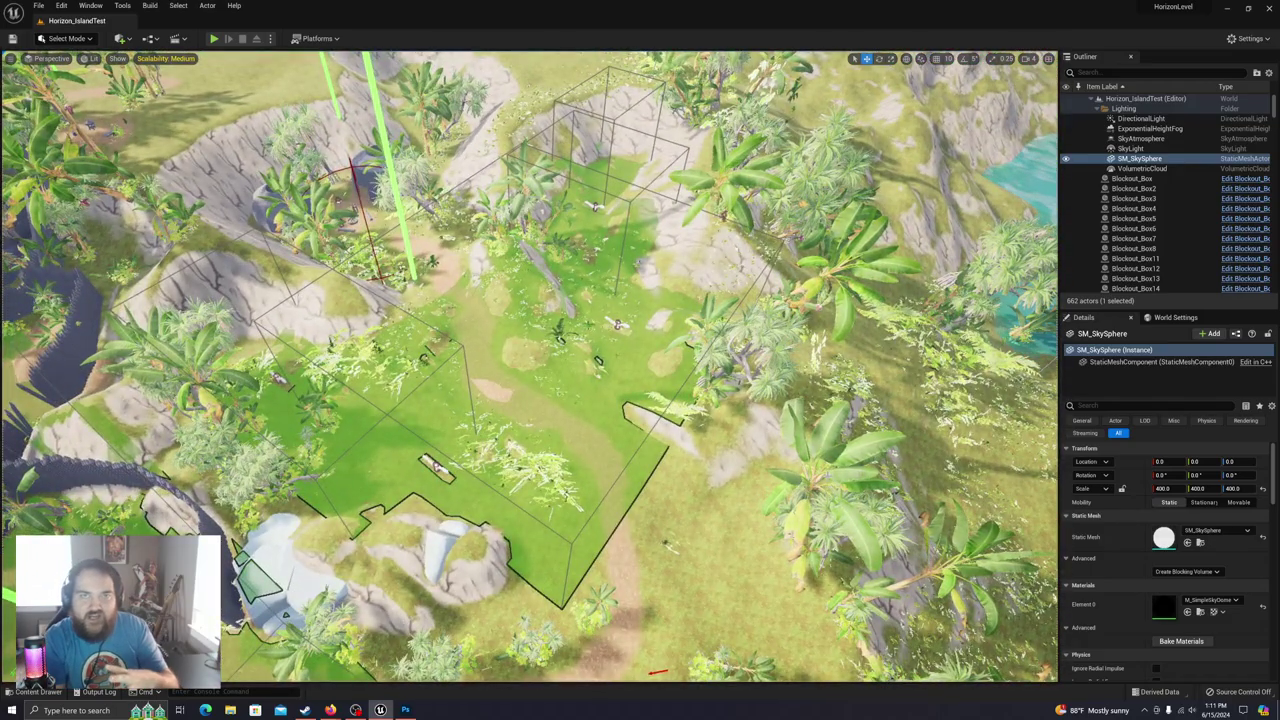
pyautogui.moveTo(530, 366); pyautogui.dragTo(522, 238, button='right')
pyautogui.press('w')
pyautogui.moveTo(610, 300); pyautogui.dragTo(620, 290, button='right')
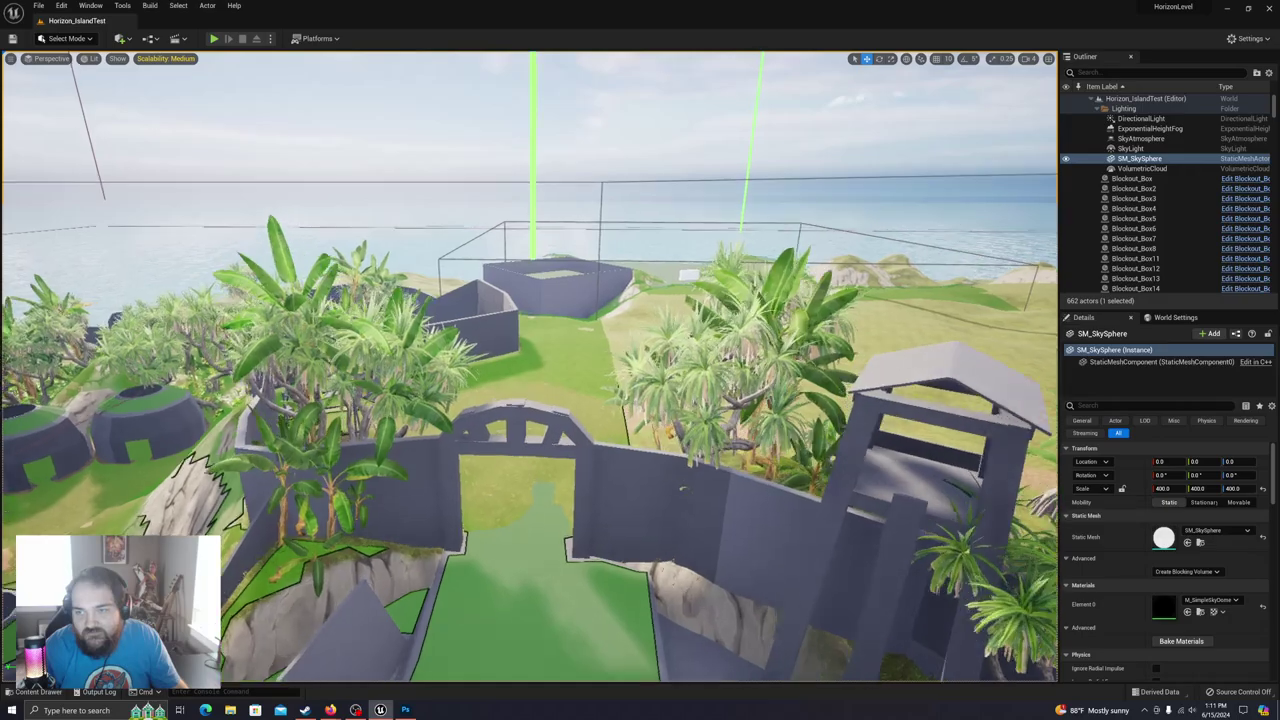
pyautogui.moveTo(620, 290)
pyautogui.mouseDown(button='right')
pyautogui.moveTo(630, 286)
pyautogui.moveTo(583, 289)
pyautogui.moveTo(618, 293)
pyautogui.moveTo(604, 293)
pyautogui.mouseUp(button='right')
pyautogui.press('s')
pyautogui.moveTo(530, 366)
pyautogui.mouseDown(button='right')
pyautogui.moveTo(584, 360)
pyautogui.moveTo(540, 379)
pyautogui.mouseUp(button='right')
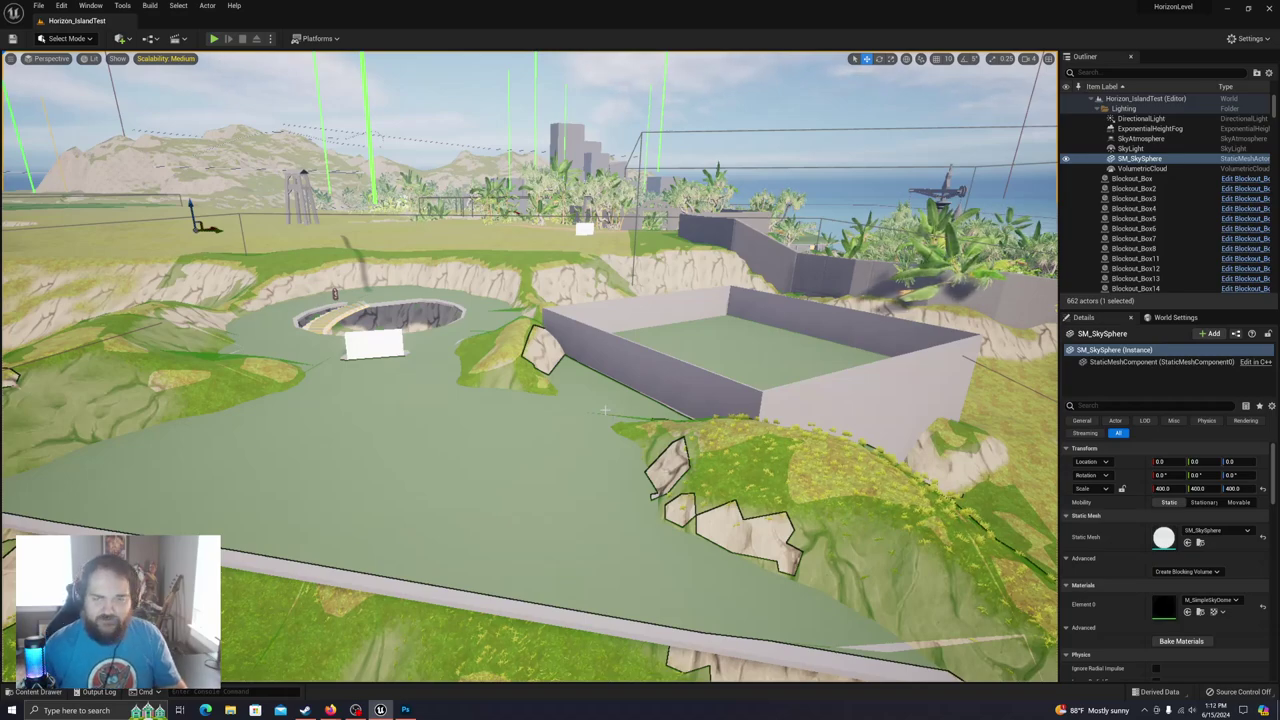
# Step: Inspect the navigation mesh around the sunken round pit, the neighbouring walled enclosure and the grassland toward the coast
pyautogui.moveTo(534, 426); pyautogui.dragTo(546, 357, button='right')
pyautogui.press('w')
pyautogui.press('s')
pyautogui.press('w')
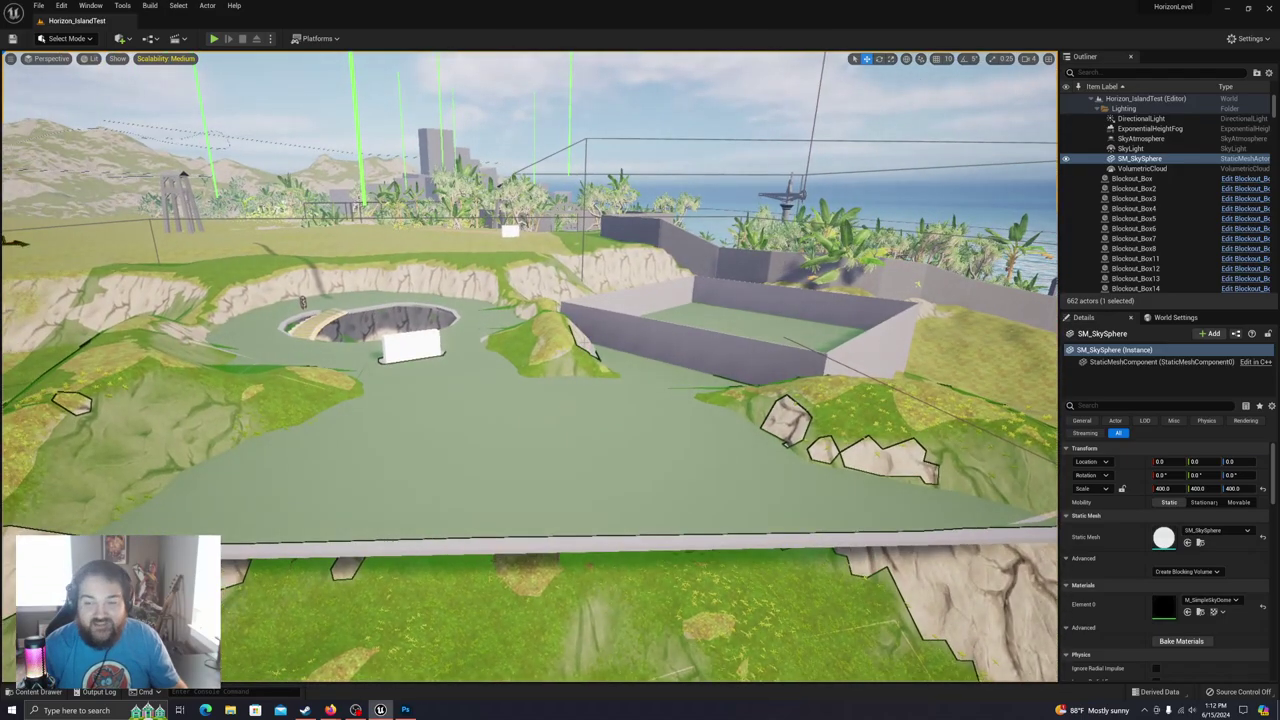
pyautogui.moveTo(530, 383)
pyautogui.mouseDown(button='right')
pyautogui.moveTo(554, 391)
pyautogui.moveTo(552, 379)
pyautogui.mouseUp(button='right')
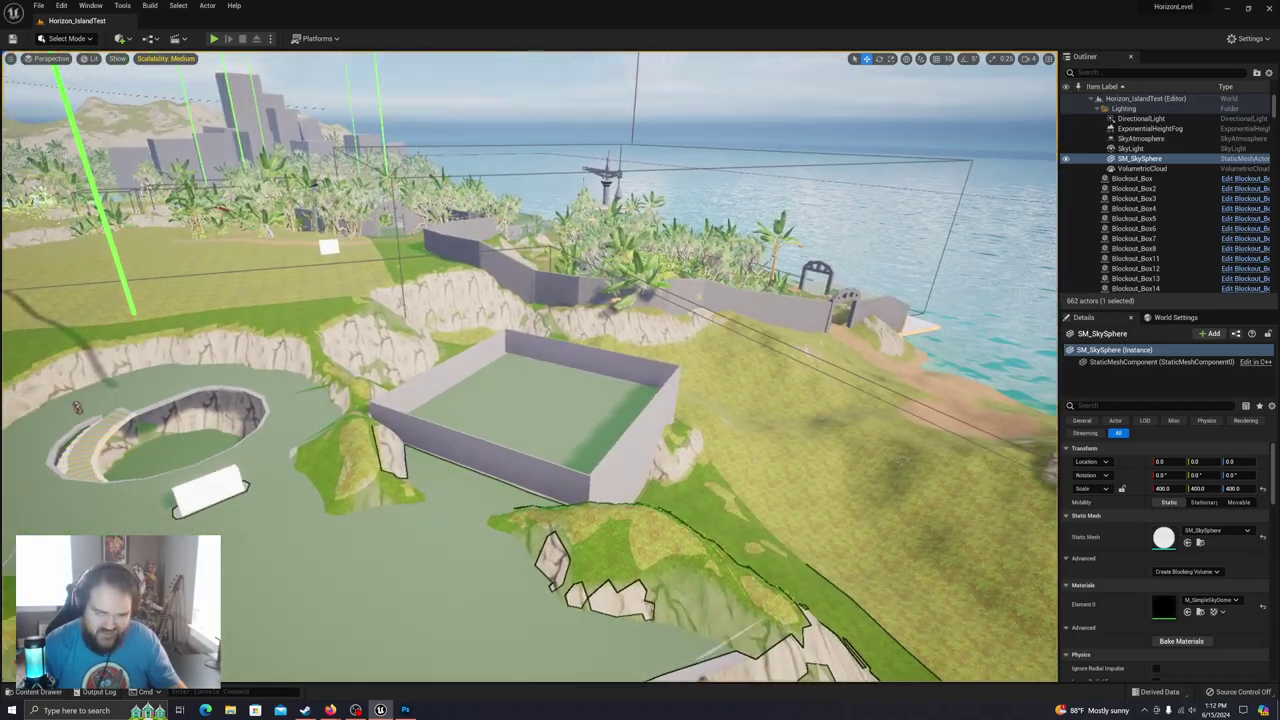
pyautogui.moveTo(669, 367); pyautogui.dragTo(563, 292, button='right')
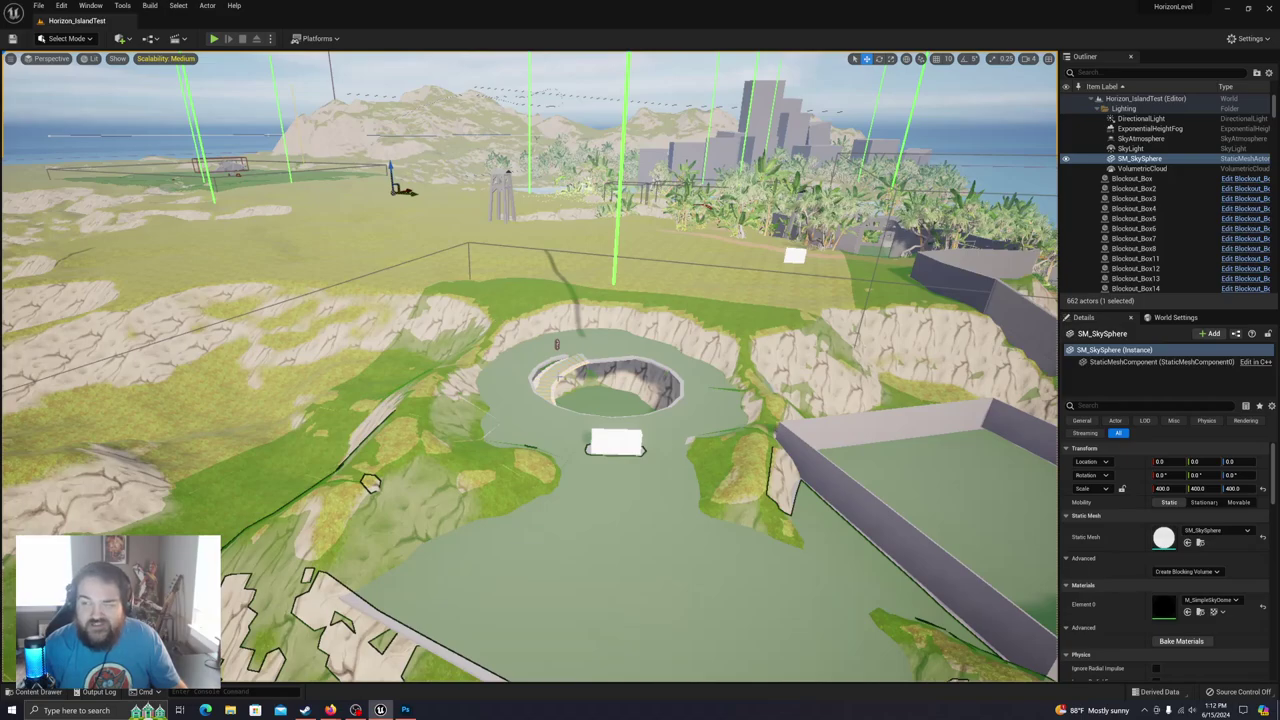
pyautogui.moveTo(655, 430); pyautogui.dragTo(585, 398, button='right')
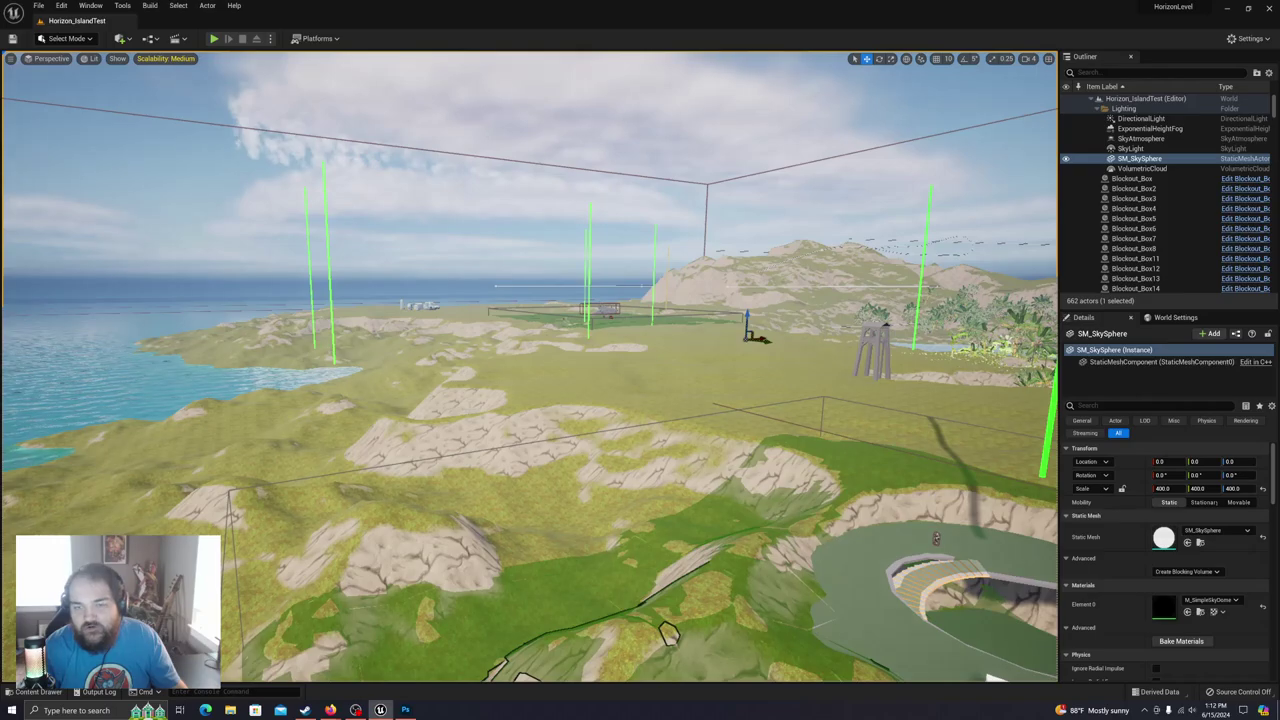
pyautogui.moveTo(489, 500); pyautogui.dragTo(688, 550, button='right')
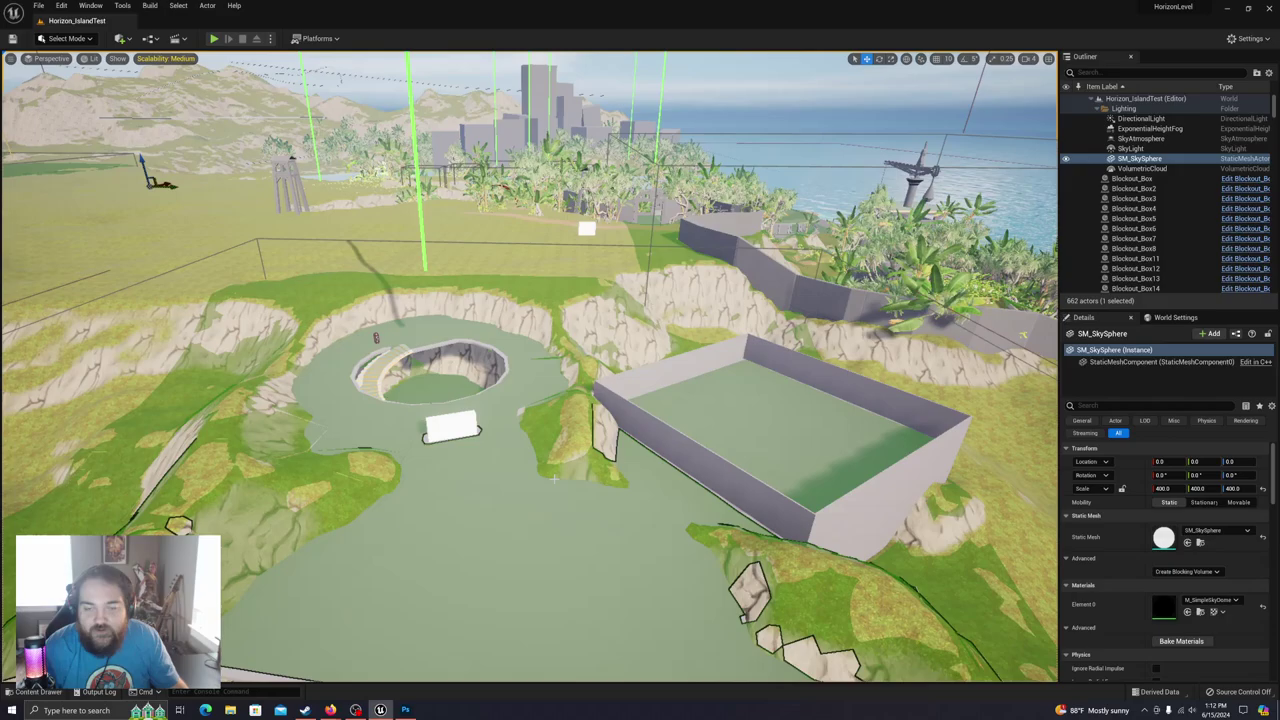
# Step: Examine the mesh on the flat plaza in front of the pit and along the outer edges of the walled enclosure
pyautogui.press('w')
pyautogui.moveTo(530, 366); pyautogui.dragTo(446, 349, button='right')
pyautogui.press('s')
pyautogui.moveTo(554, 478); pyautogui.dragTo(554, 478, button='right')
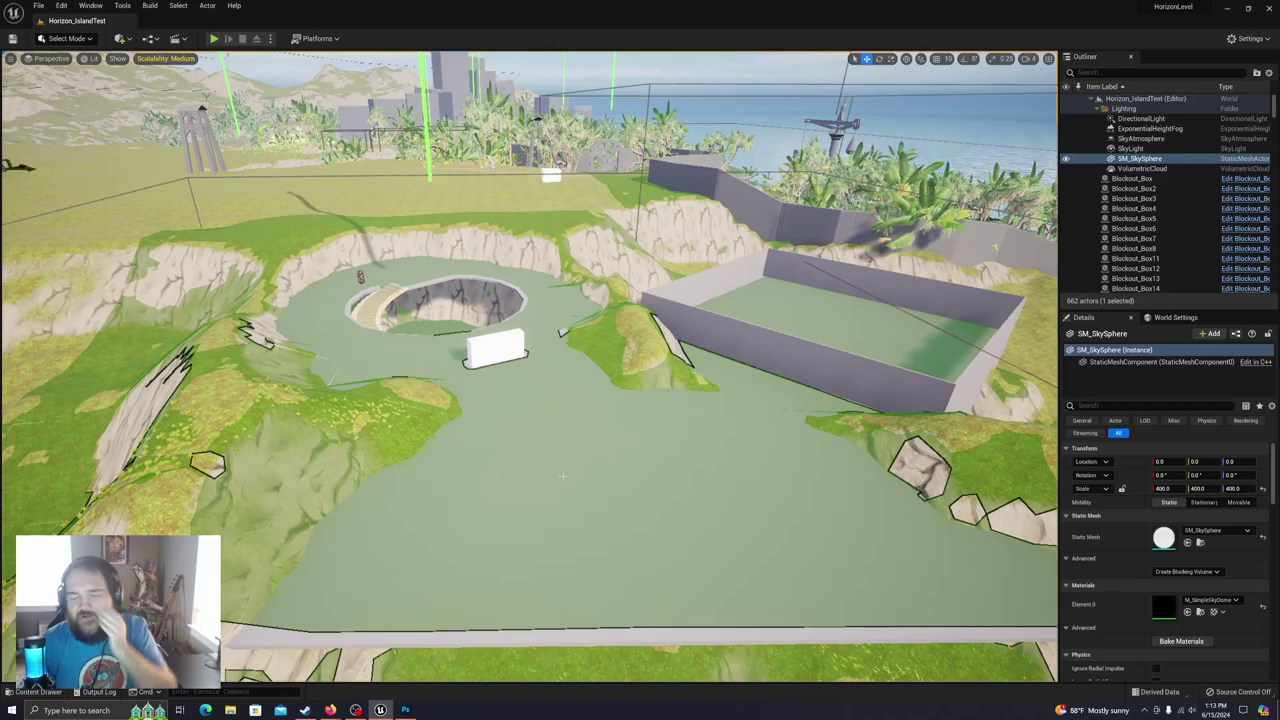
pyautogui.moveTo(632, 419); pyautogui.dragTo(682, 434, button='right')
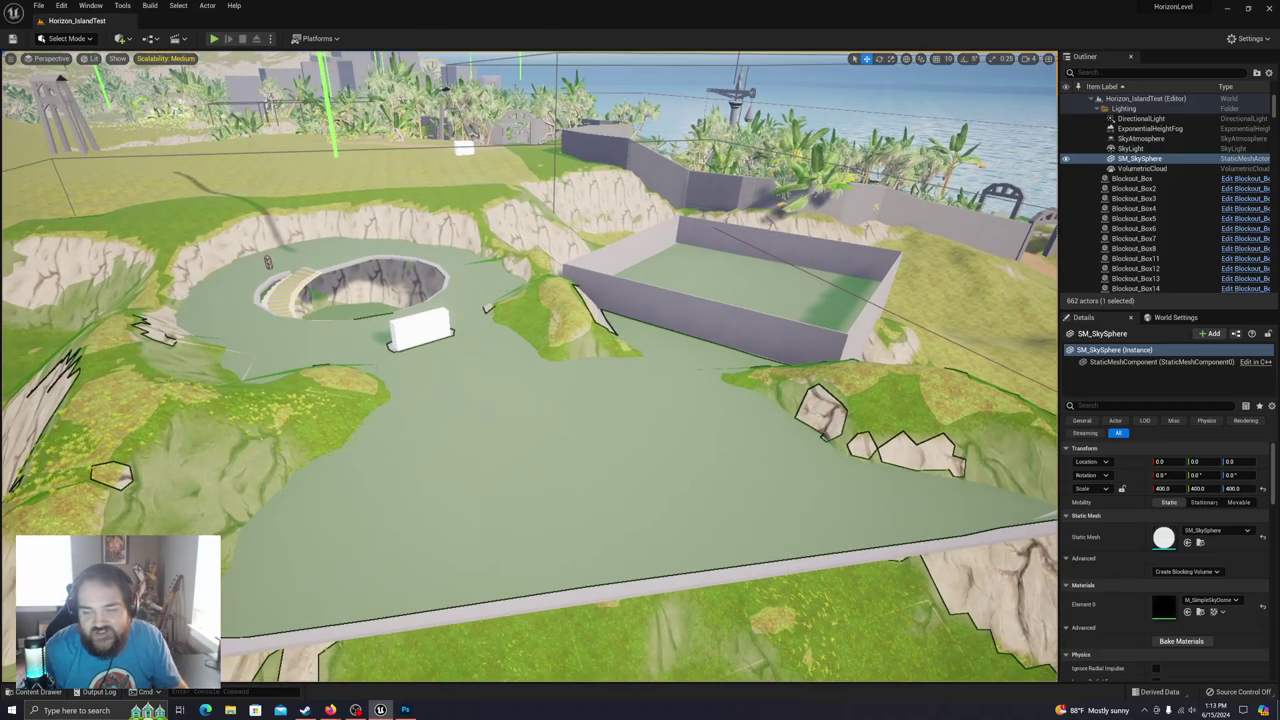
pyautogui.moveTo(546, 416); pyautogui.dragTo(678, 214, button='right')
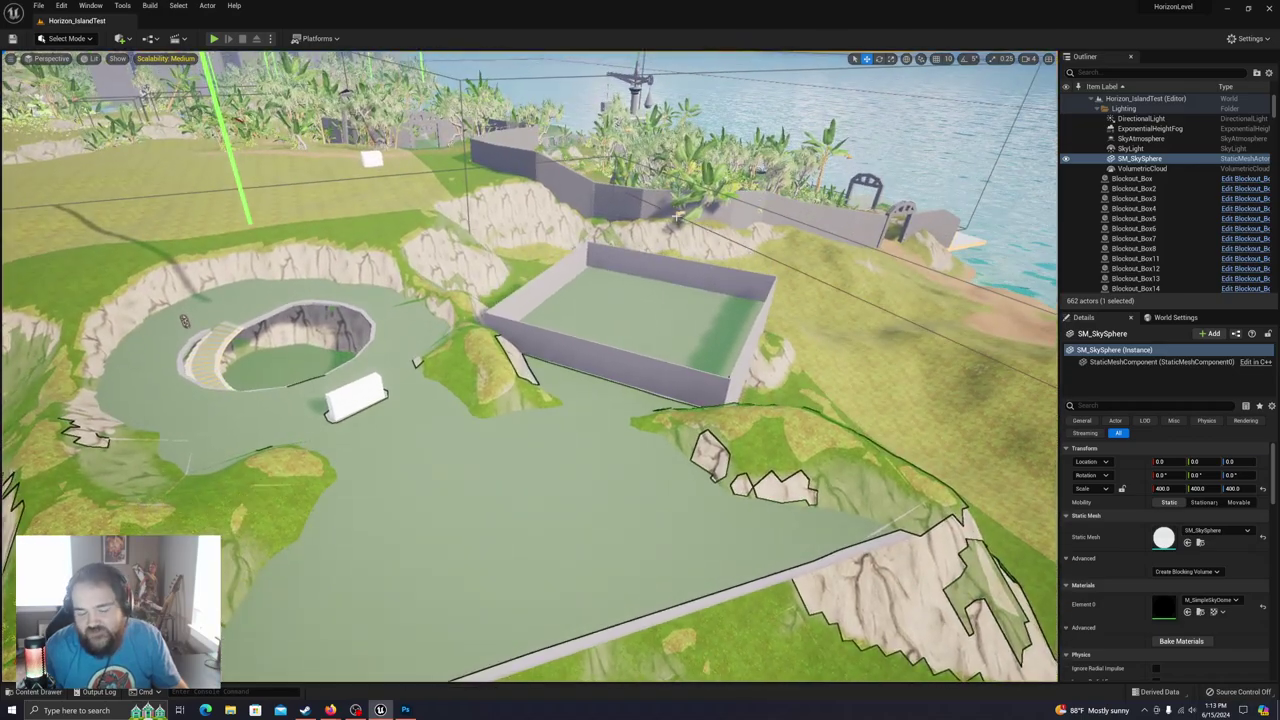
pyautogui.moveTo(532, 374); pyautogui.dragTo(590, 364, button='right')
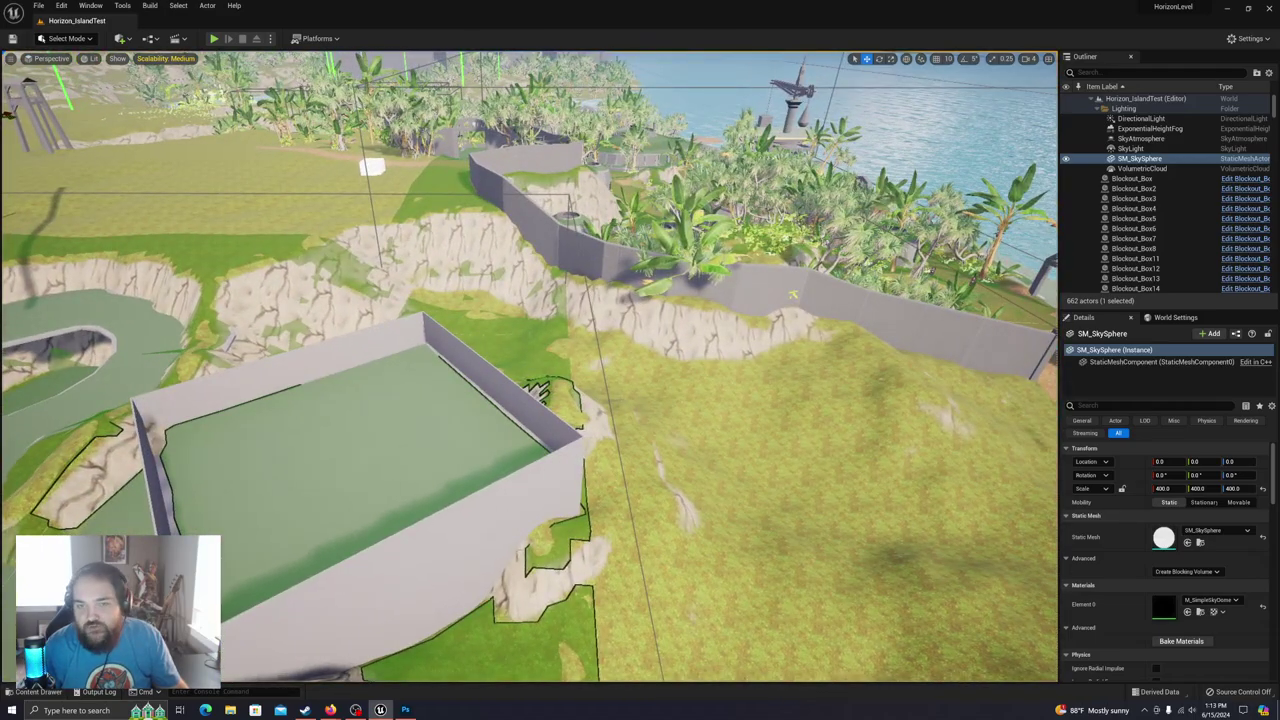
pyautogui.moveTo(556, 544)
pyautogui.mouseDown(button='right')
pyautogui.moveTo(496, 544)
pyautogui.moveTo(492, 612)
pyautogui.moveTo(544, 538)
pyautogui.moveTo(604, 516)
pyautogui.moveTo(554, 498)
pyautogui.moveTo(490, 516)
pyautogui.moveTo(580, 530)
pyautogui.moveTo(577, 514)
pyautogui.moveTo(529, 514)
pyautogui.moveTo(555, 545)
pyautogui.moveTo(620, 545)
pyautogui.moveTo(543, 548)
pyautogui.mouseUp(button='right')
pyautogui.moveTo(633, 461); pyautogui.dragTo(565, 337, button='right')
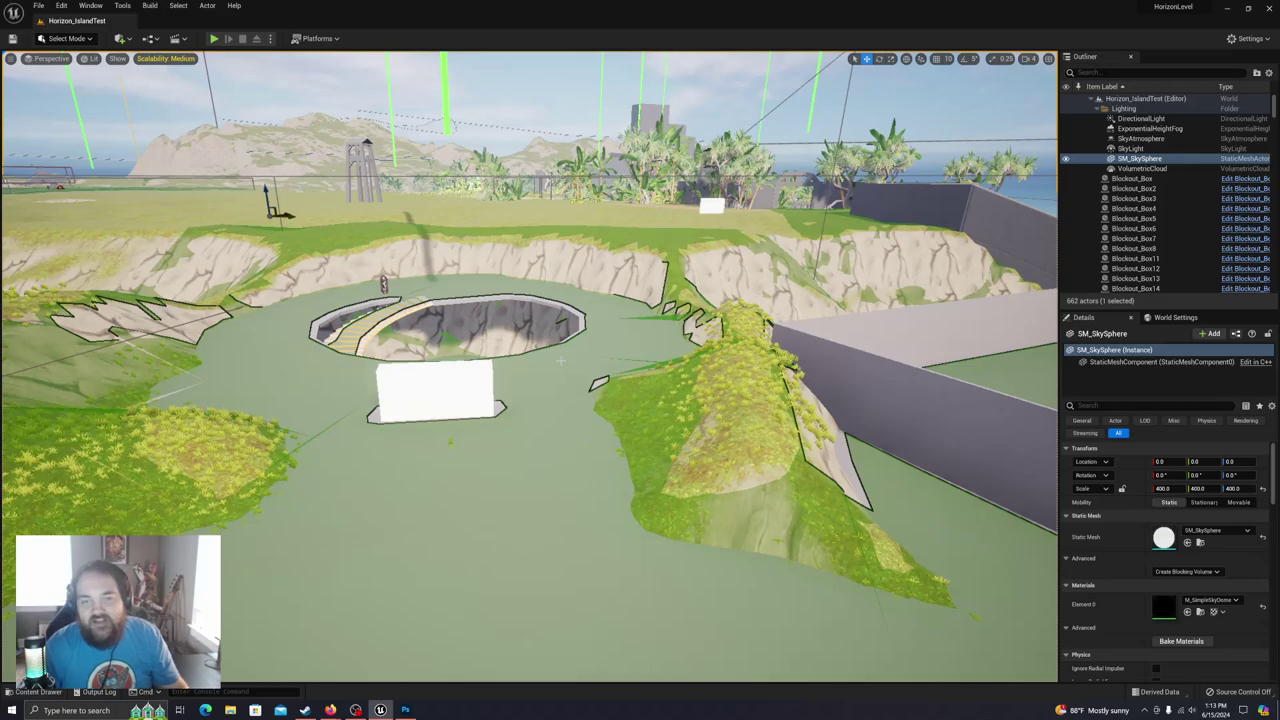
# Step: Run a brief playtest from ground level in front of the white block by the pit, and stop it
pyautogui.press('w')
pyautogui.moveTo(606, 406)
pyautogui.mouseDown(button='right')
pyautogui.moveTo(668, 412)
pyautogui.moveTo(578, 402)
pyautogui.moveTo(595, 388)
pyautogui.mouseUp(button='right')
pyautogui.press('q')
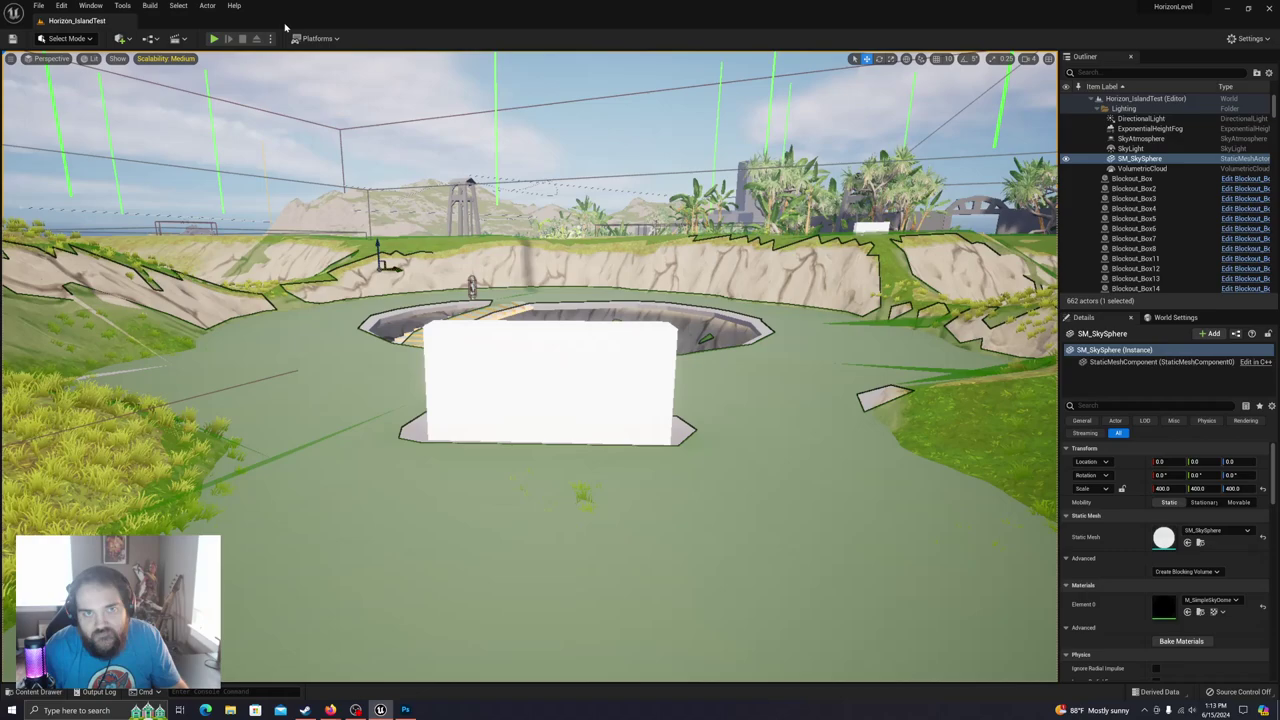
pyautogui.click(213, 38)
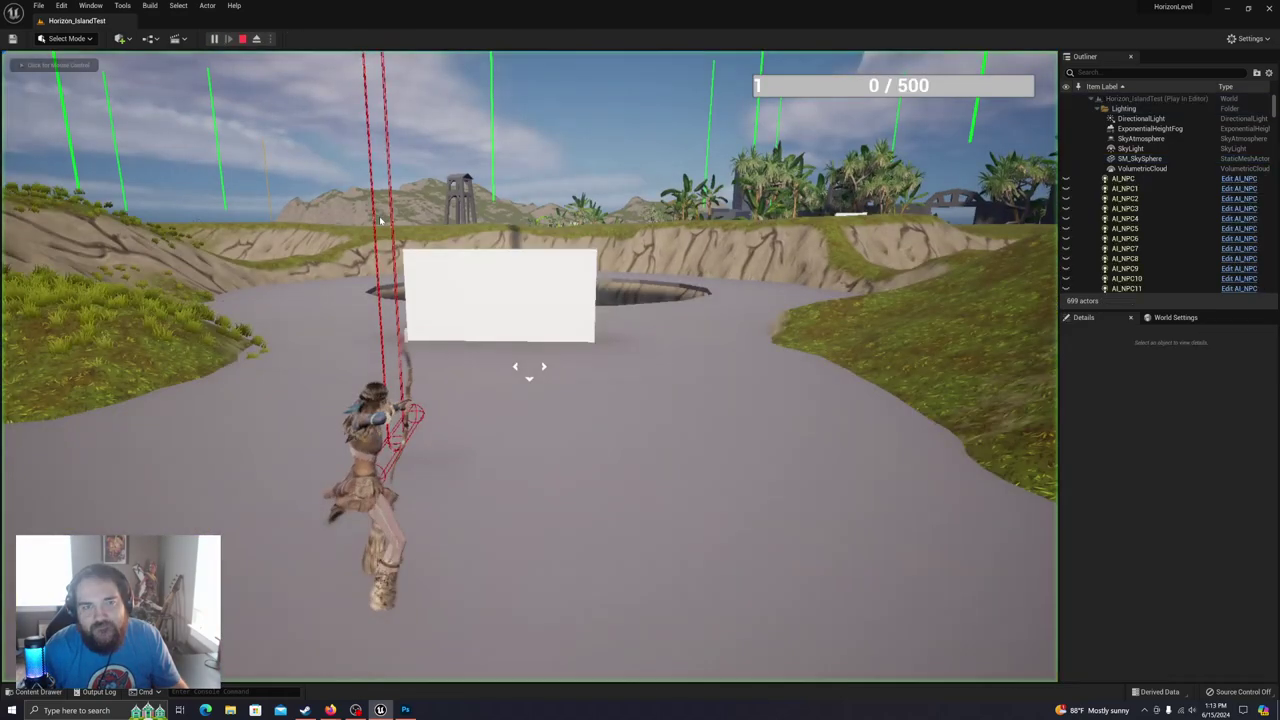
pyautogui.click(243, 39)
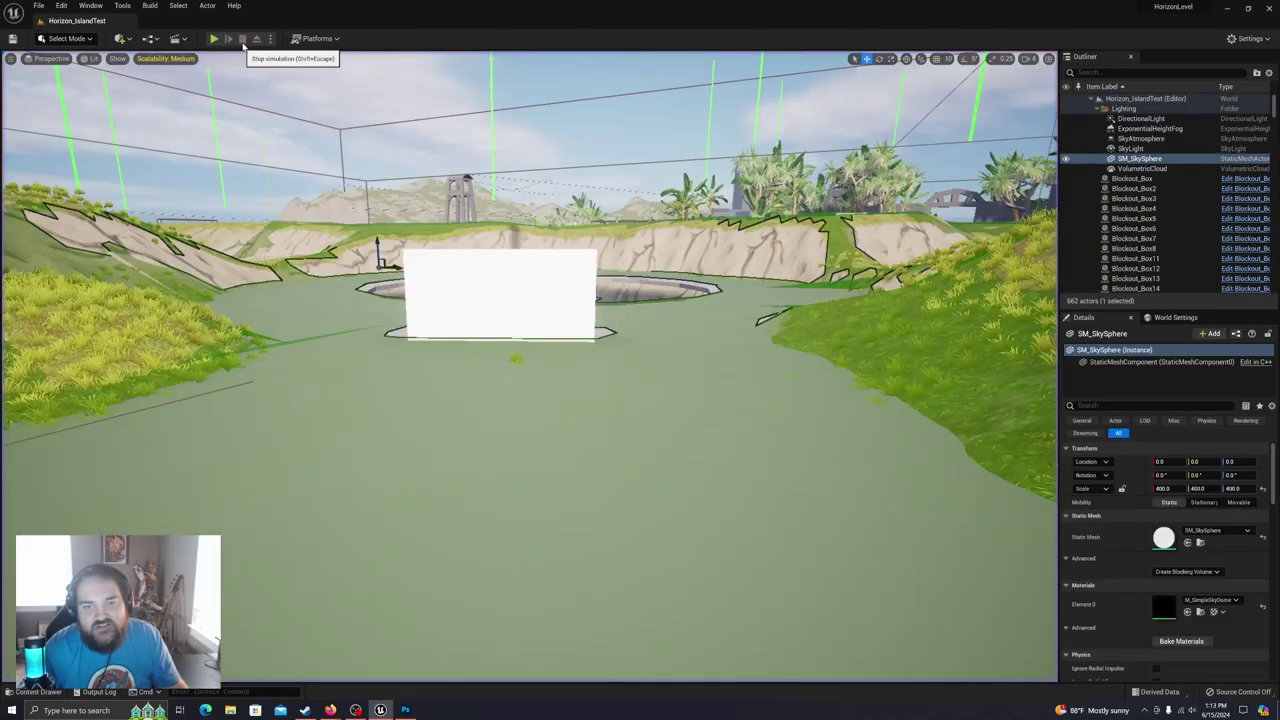
# Step: Play the level again on the plaza, show the AI gameplay debugger overlay, and walk the character toward the walled enclosure
pyautogui.click(213, 38)
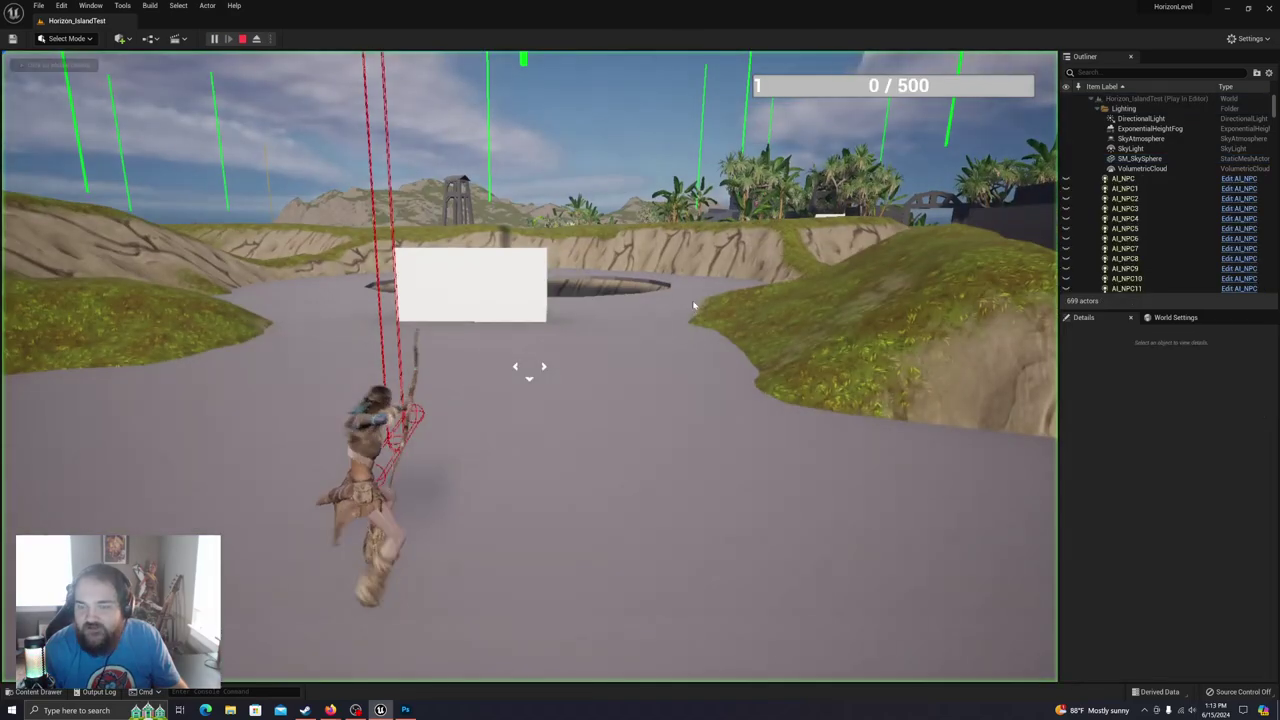
pyautogui.press('w')
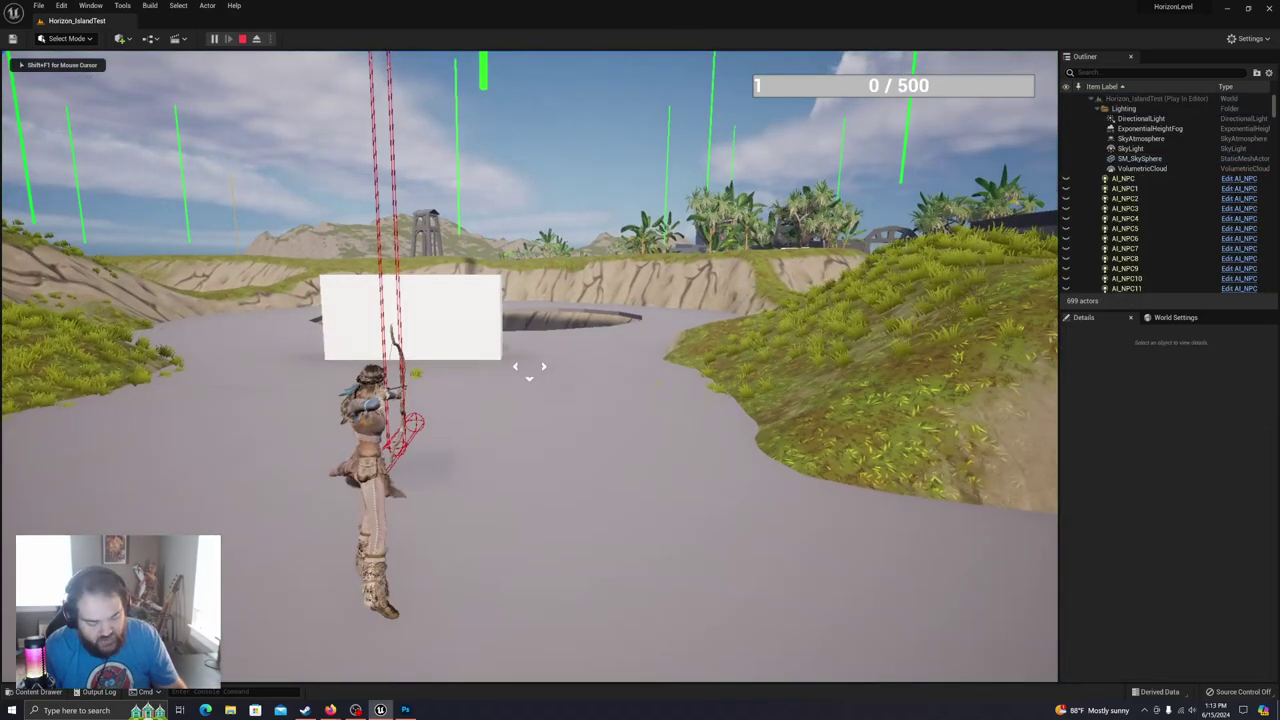
pyautogui.press("'")
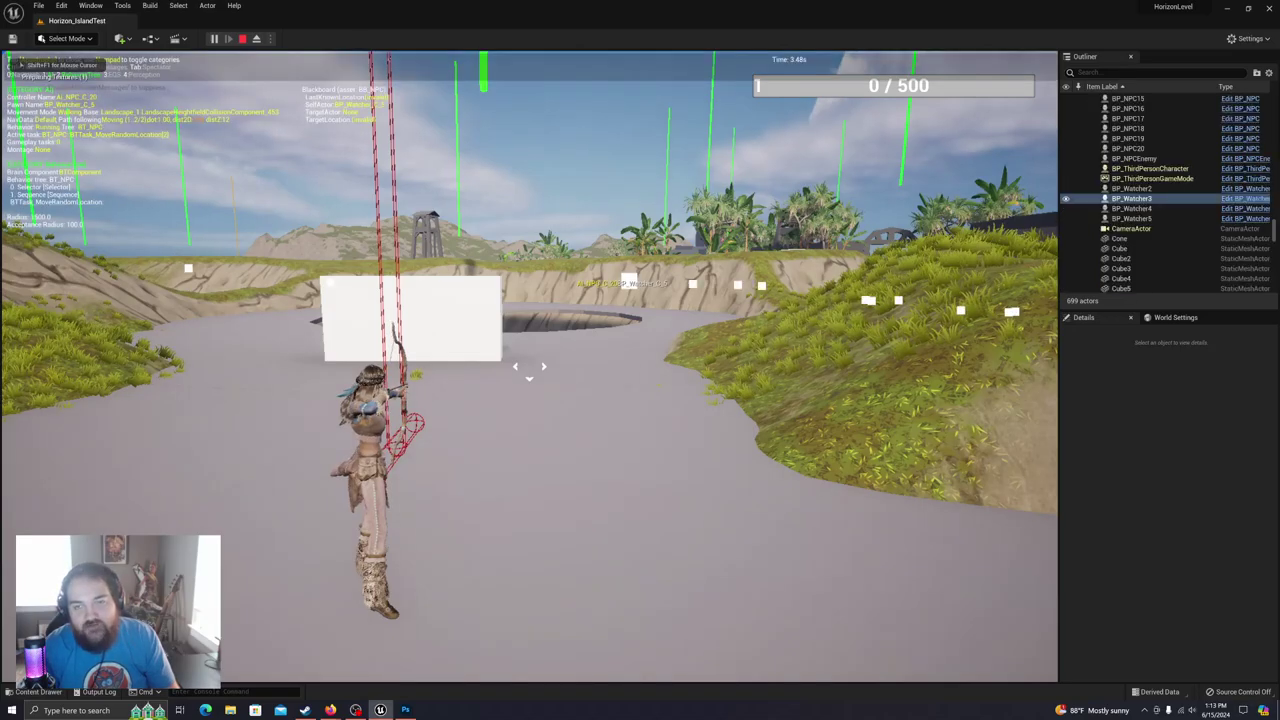
pyautogui.press('w')
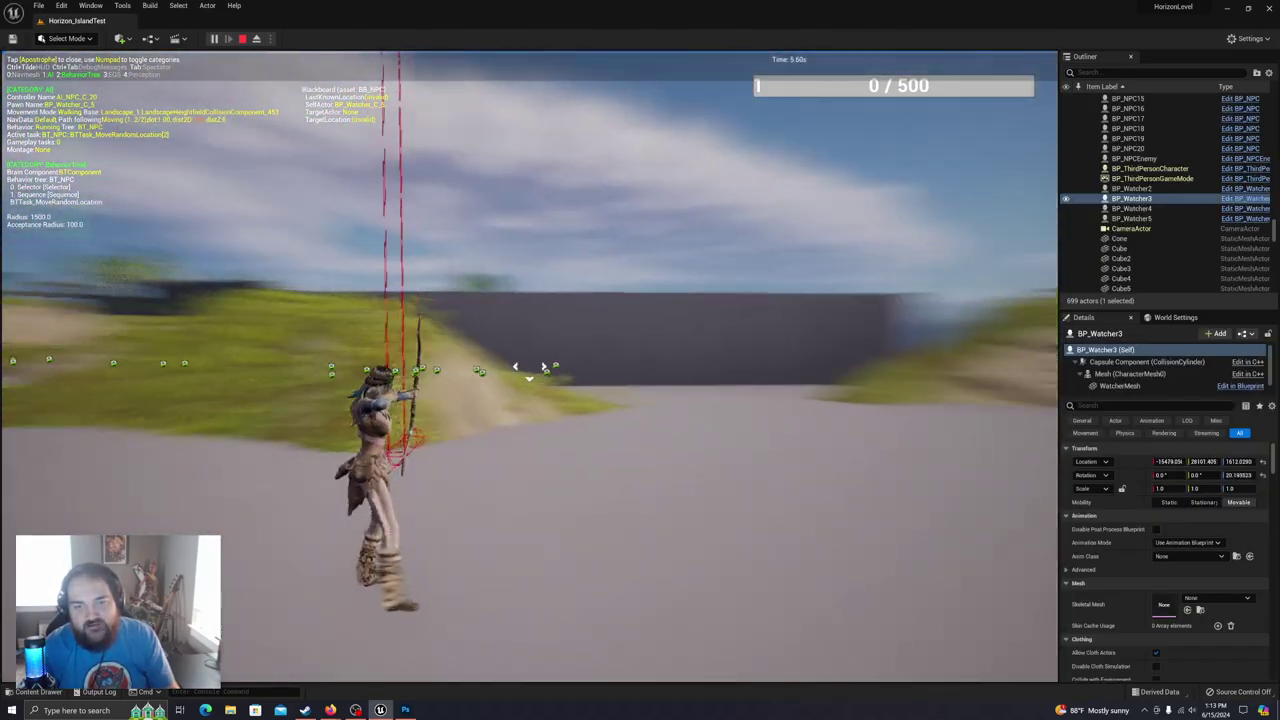
# Step: Walk the character back across the plaza and past the white block beside the round pit
pyautogui.press('w')
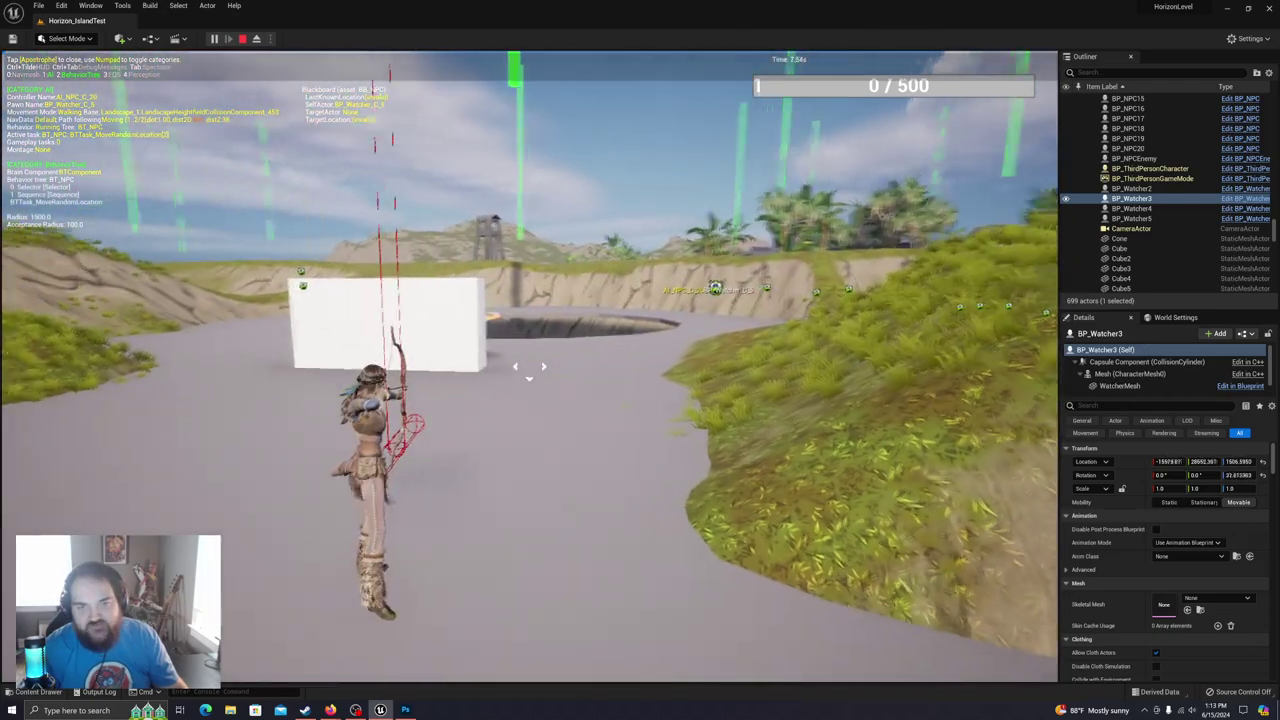
pyautogui.press('w')
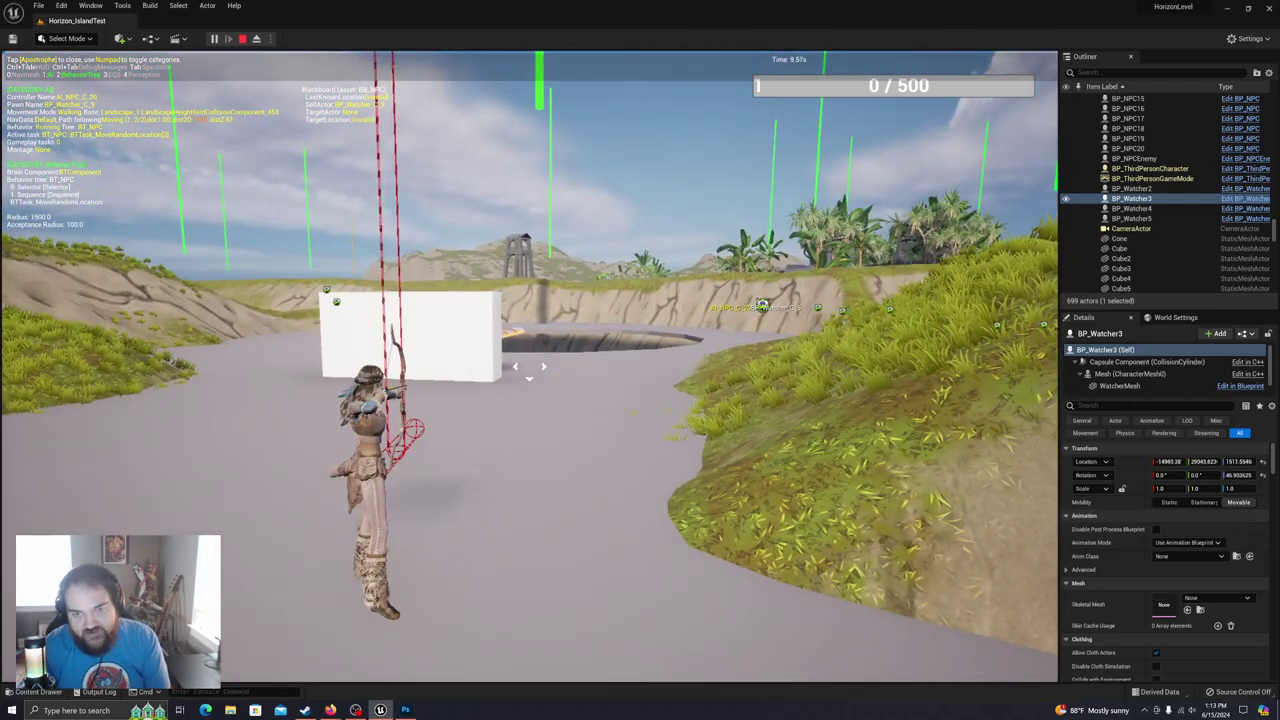
pyautogui.press('w')
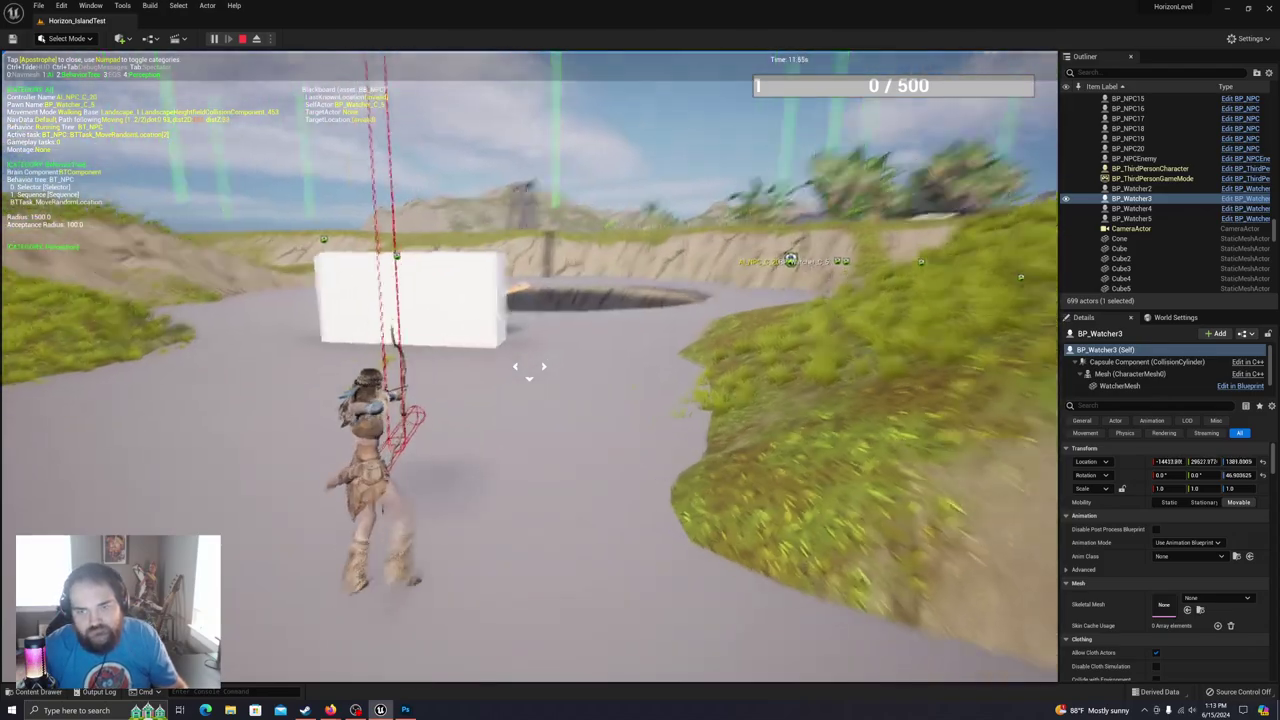
pyautogui.press('w')
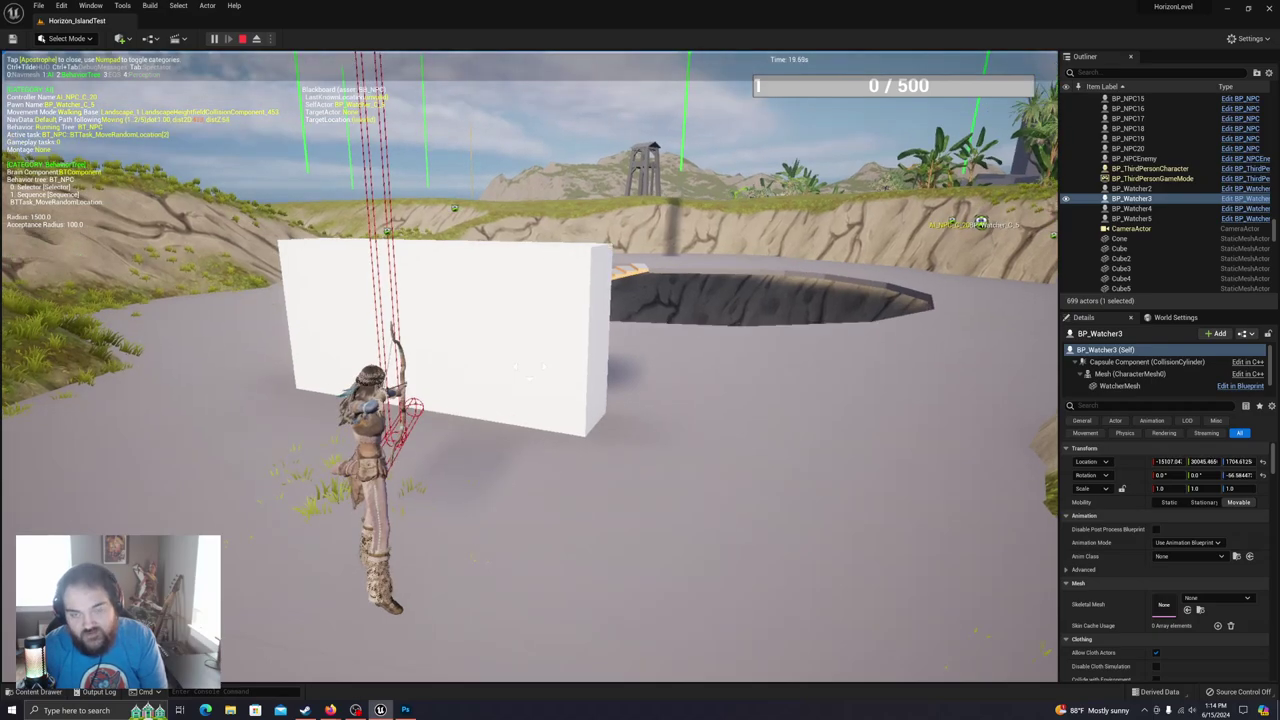
pyautogui.press('w')
pyautogui.press('d')
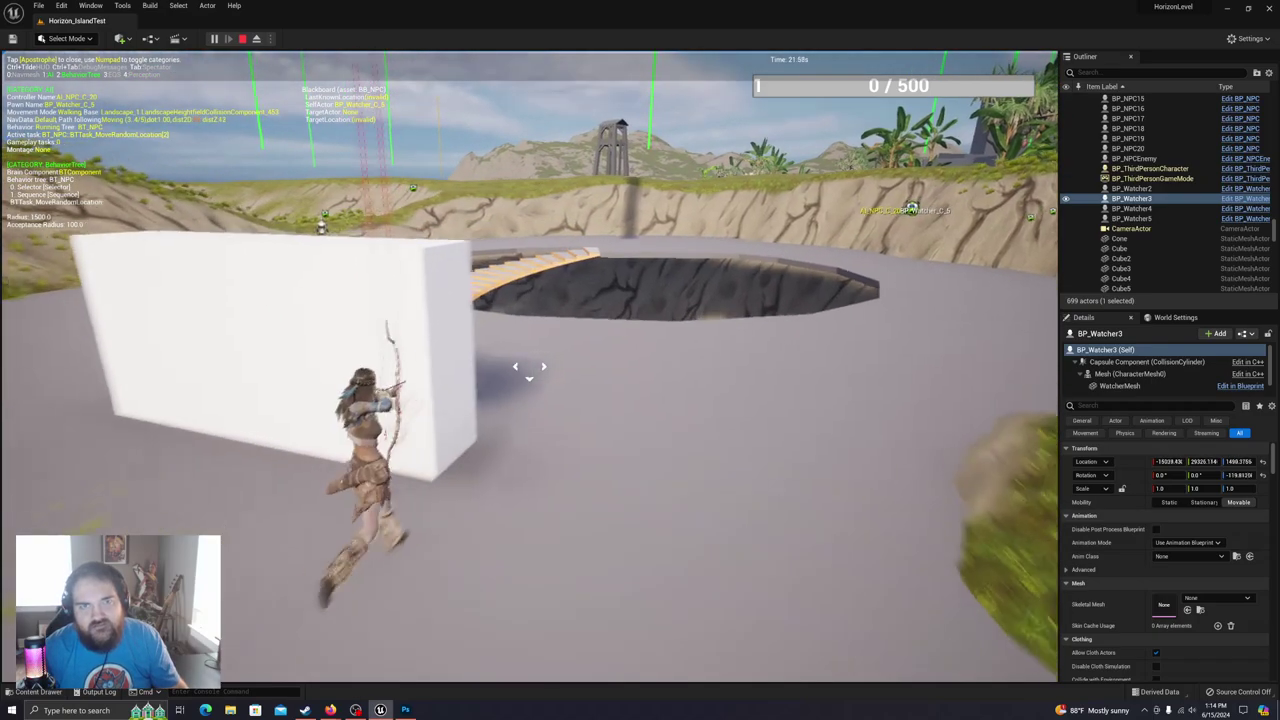
# Step: Approach the enemy NPC along the pit's rim near the stairs, then back away toward the white block to test its chase
pyautogui.press('w')
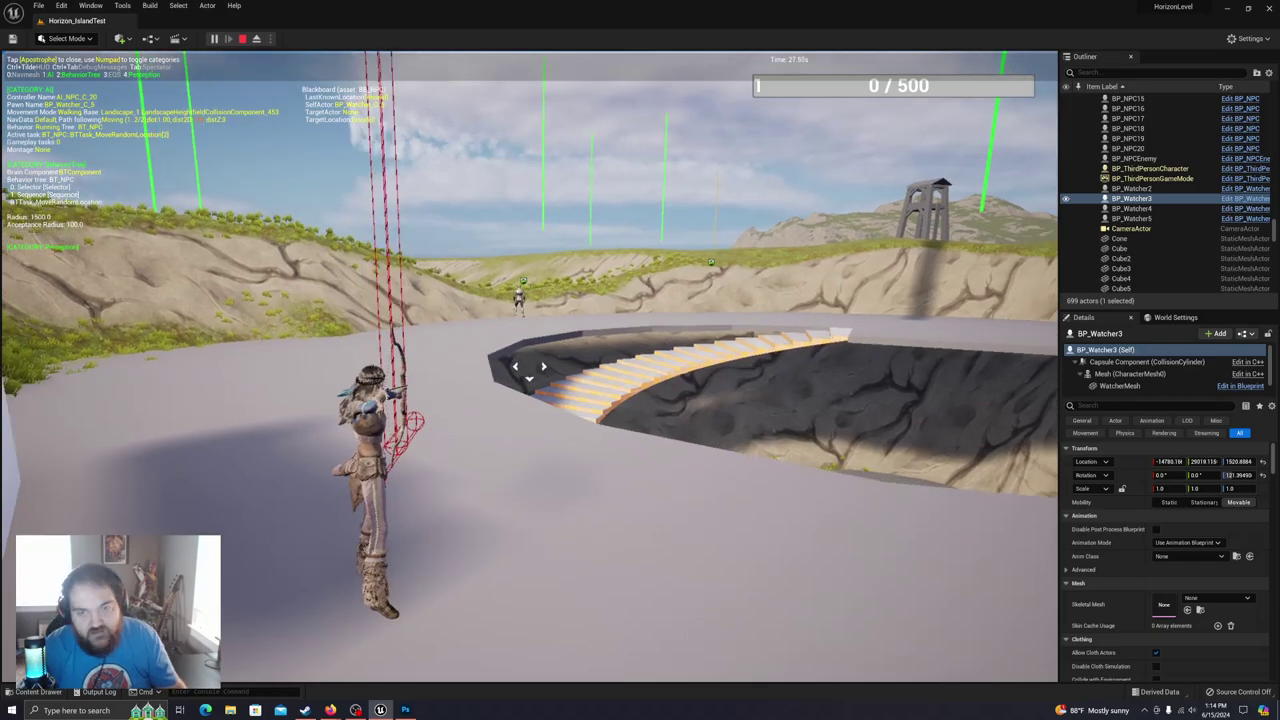
pyautogui.press('w')
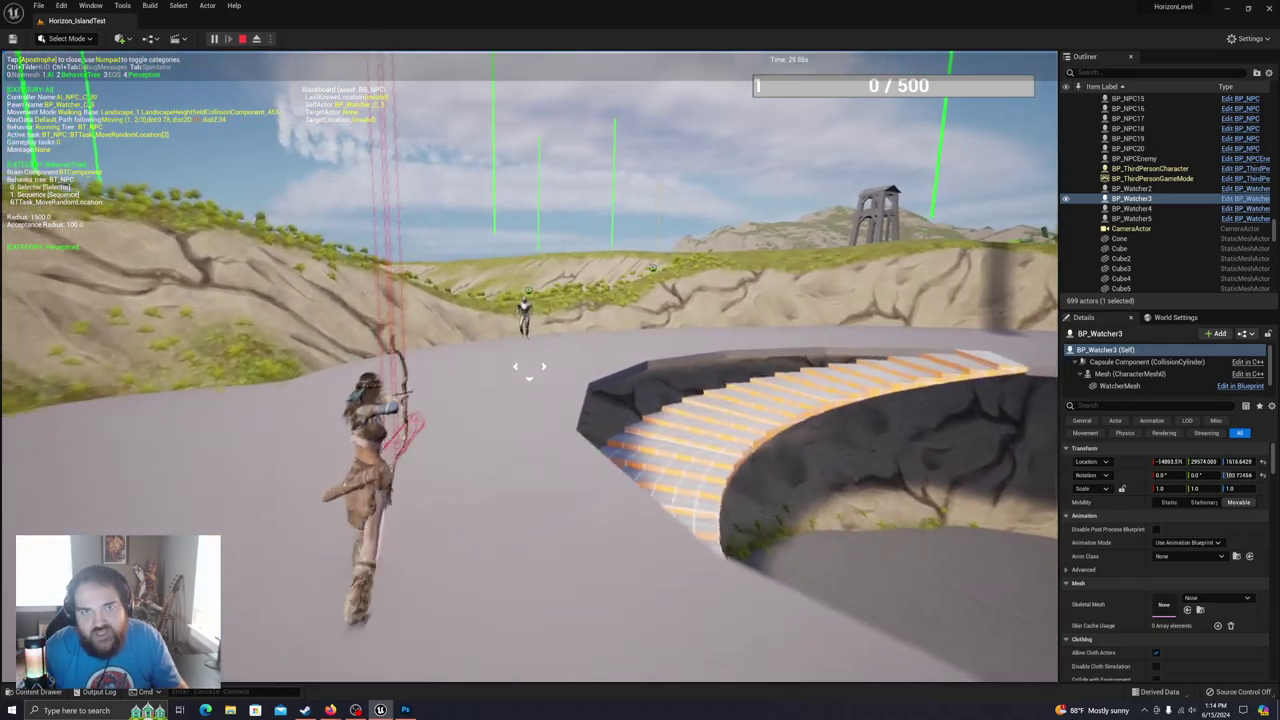
pyautogui.press('w')
pyautogui.press('s')
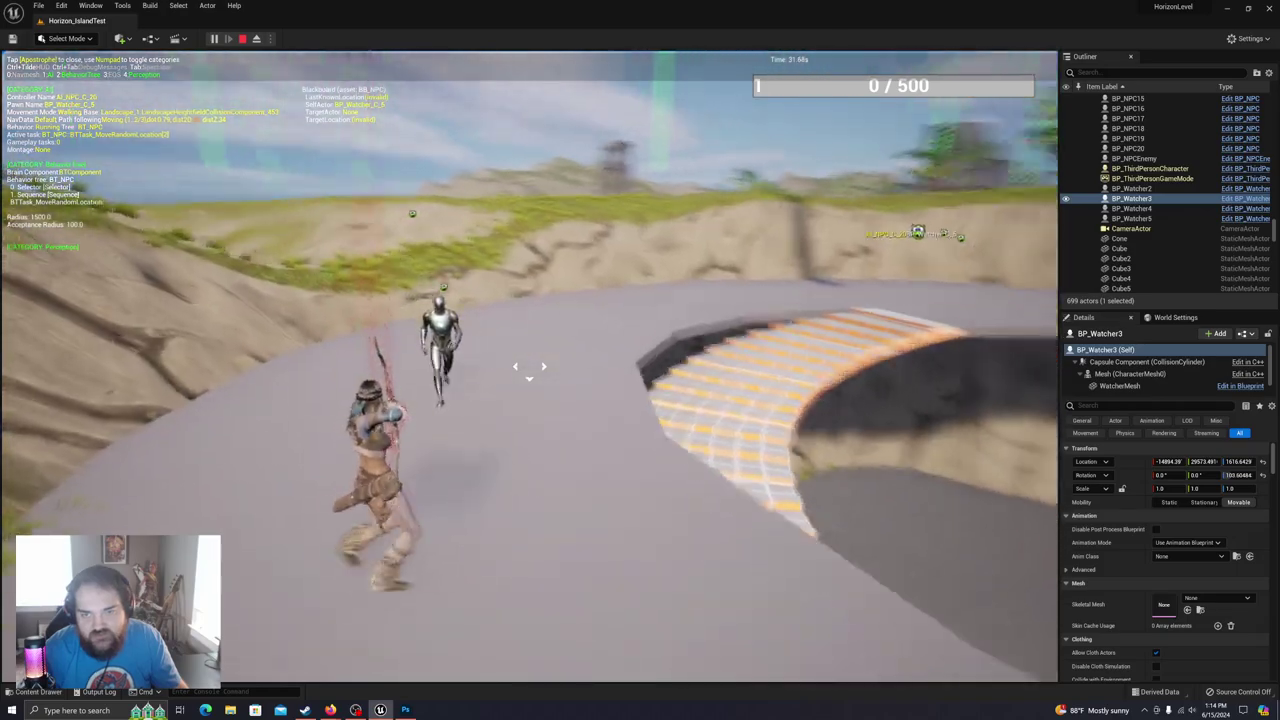
pyautogui.press('d')
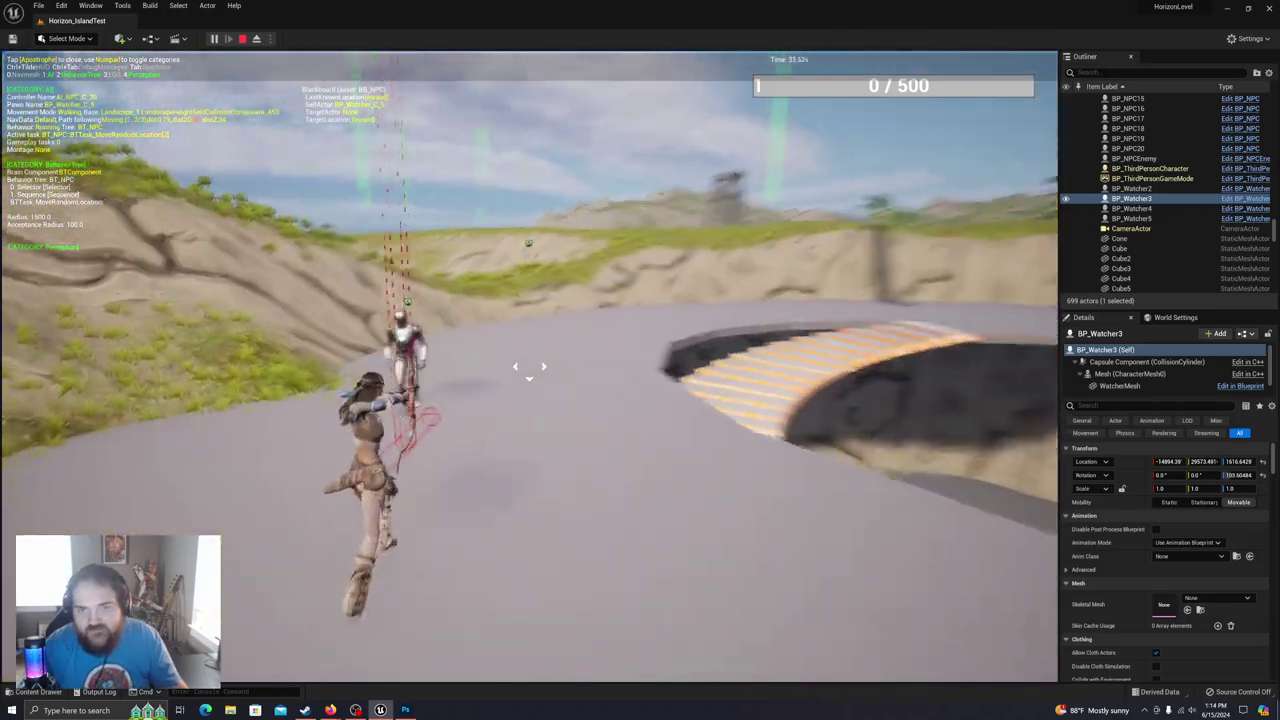
pyautogui.press('d')
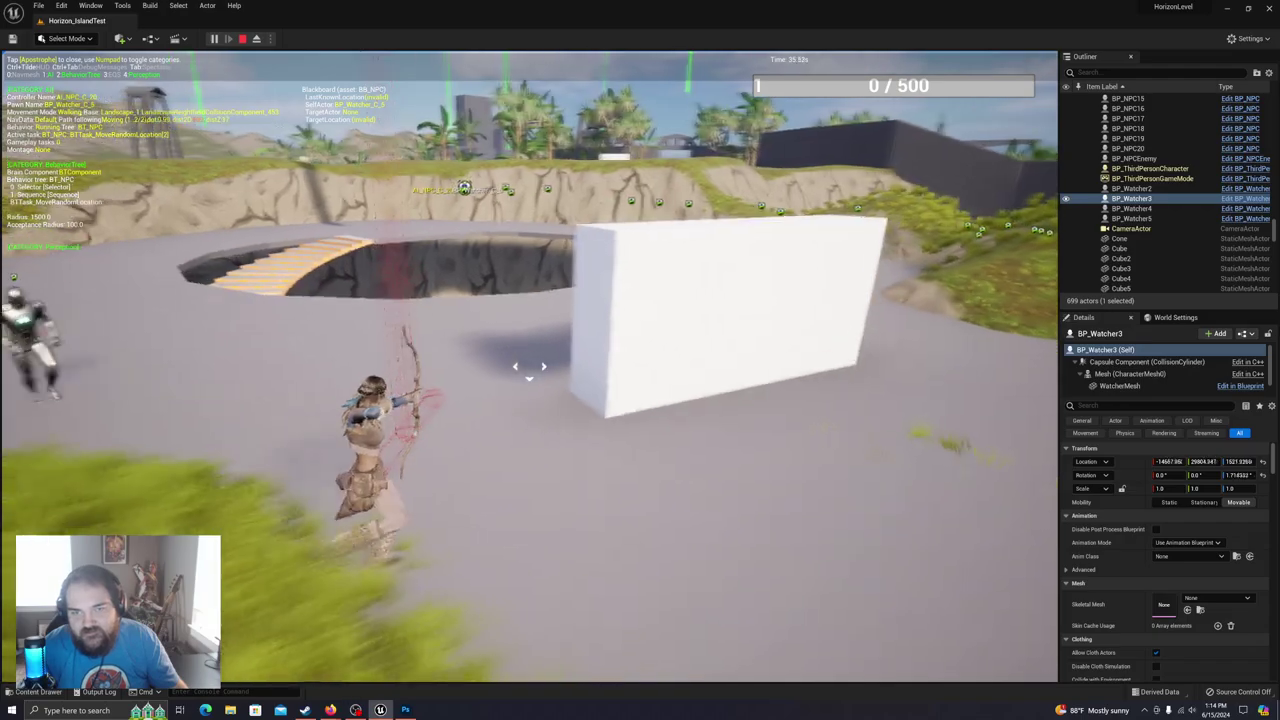
# Step: Circle the white block to check how the enemy NPC follows the character around it
pyautogui.press('d')
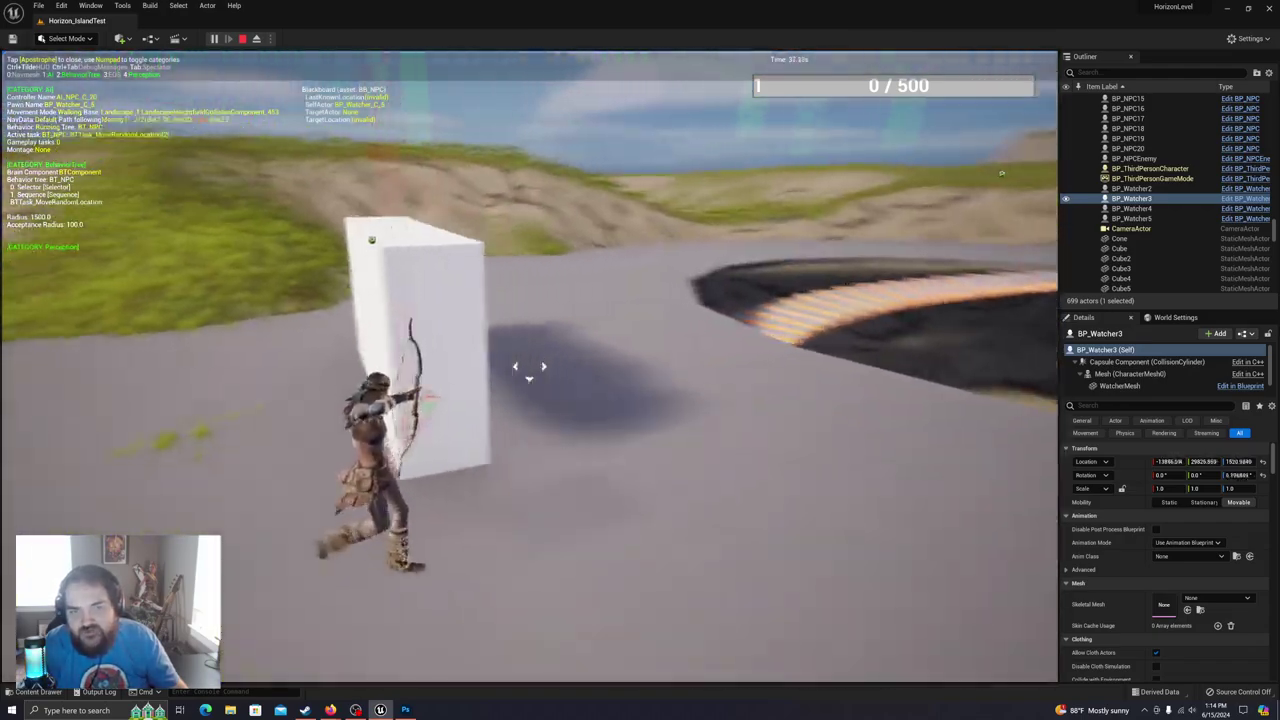
pyautogui.press('w')
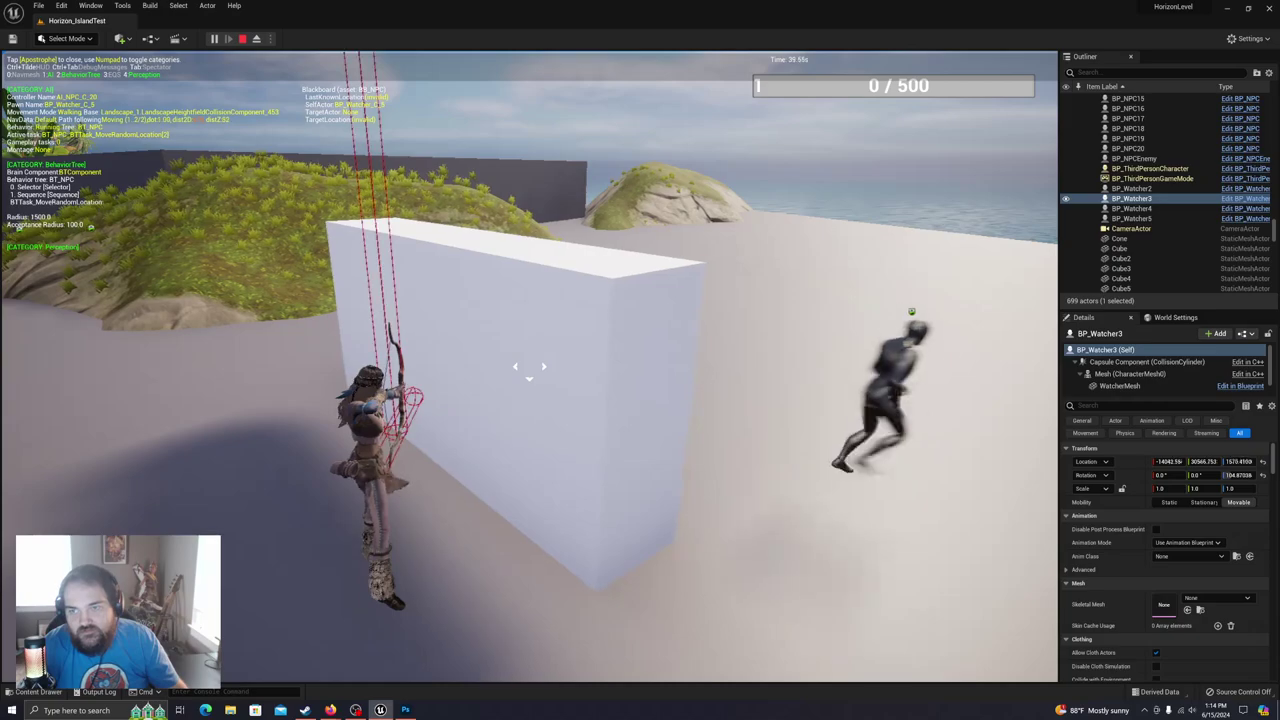
pyautogui.press('a')
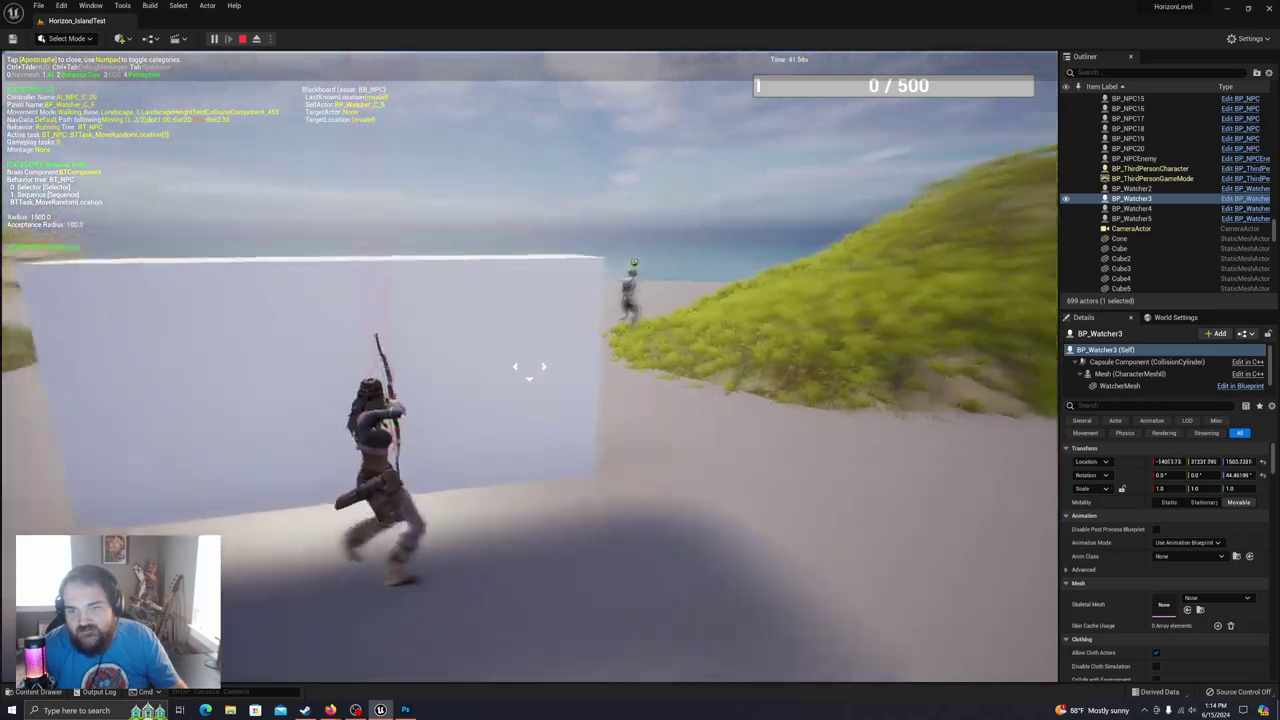
pyautogui.press('a')
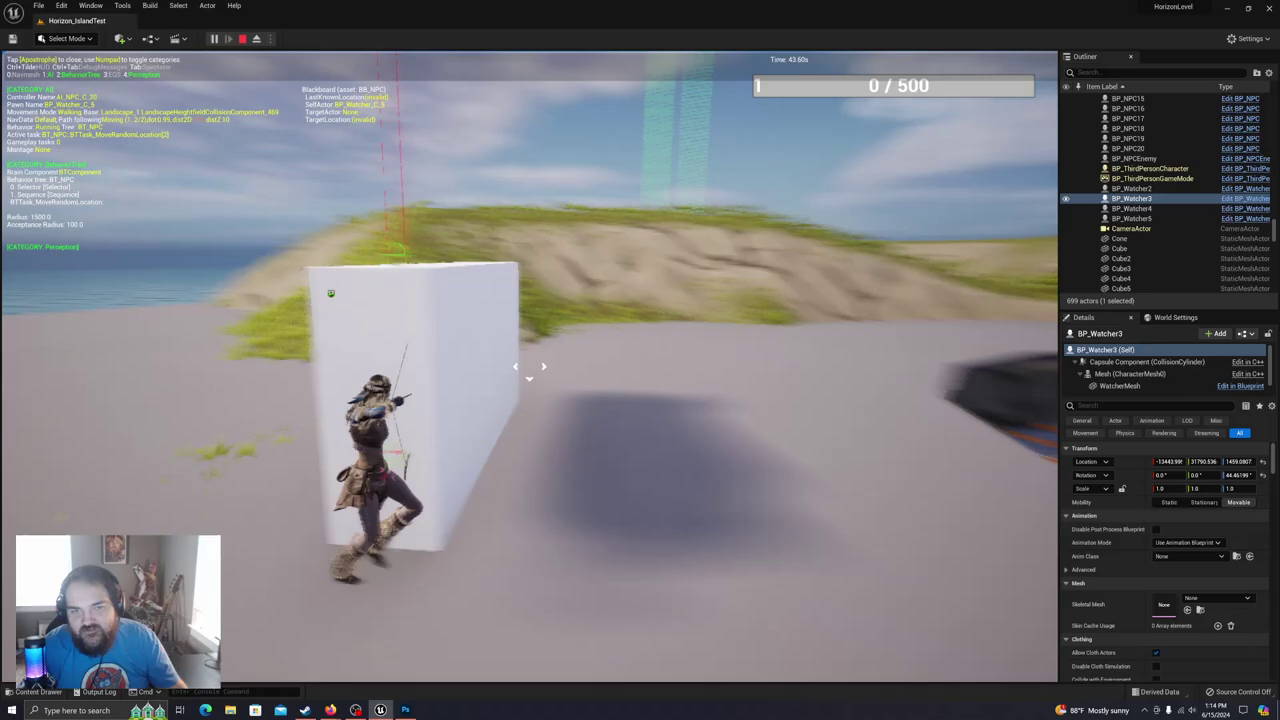
pyautogui.press('a')
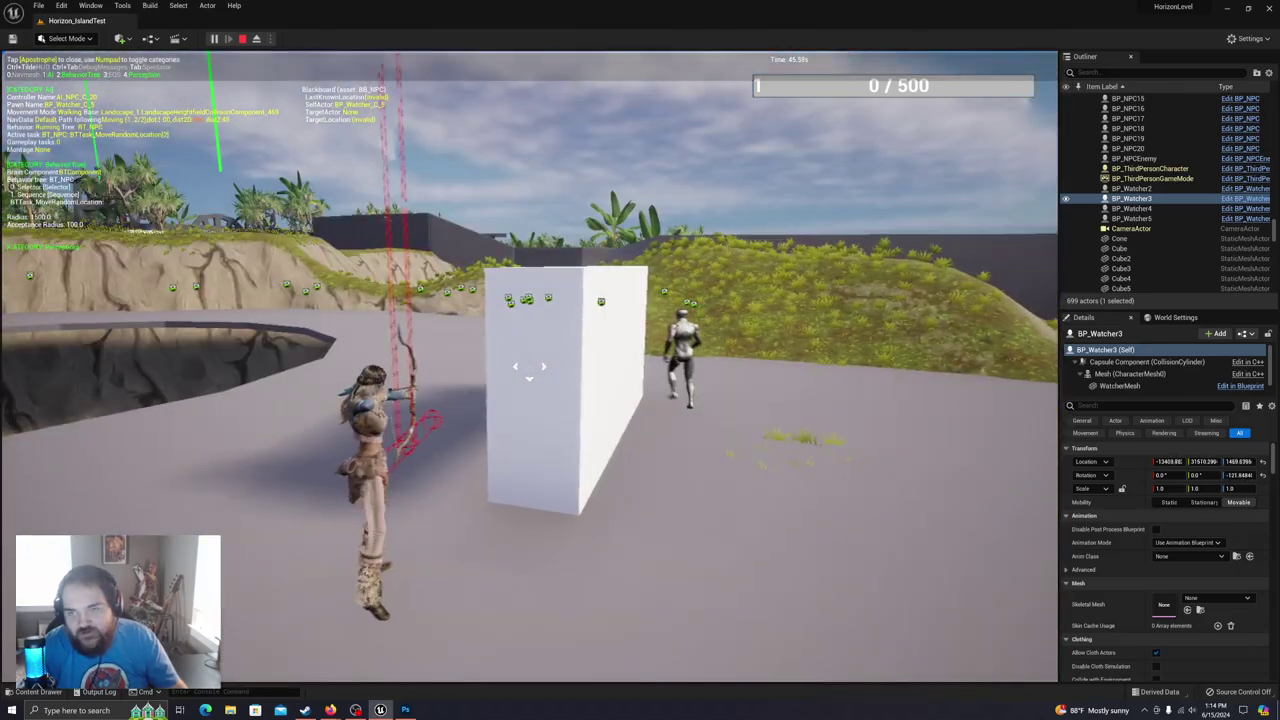
pyautogui.press('a')
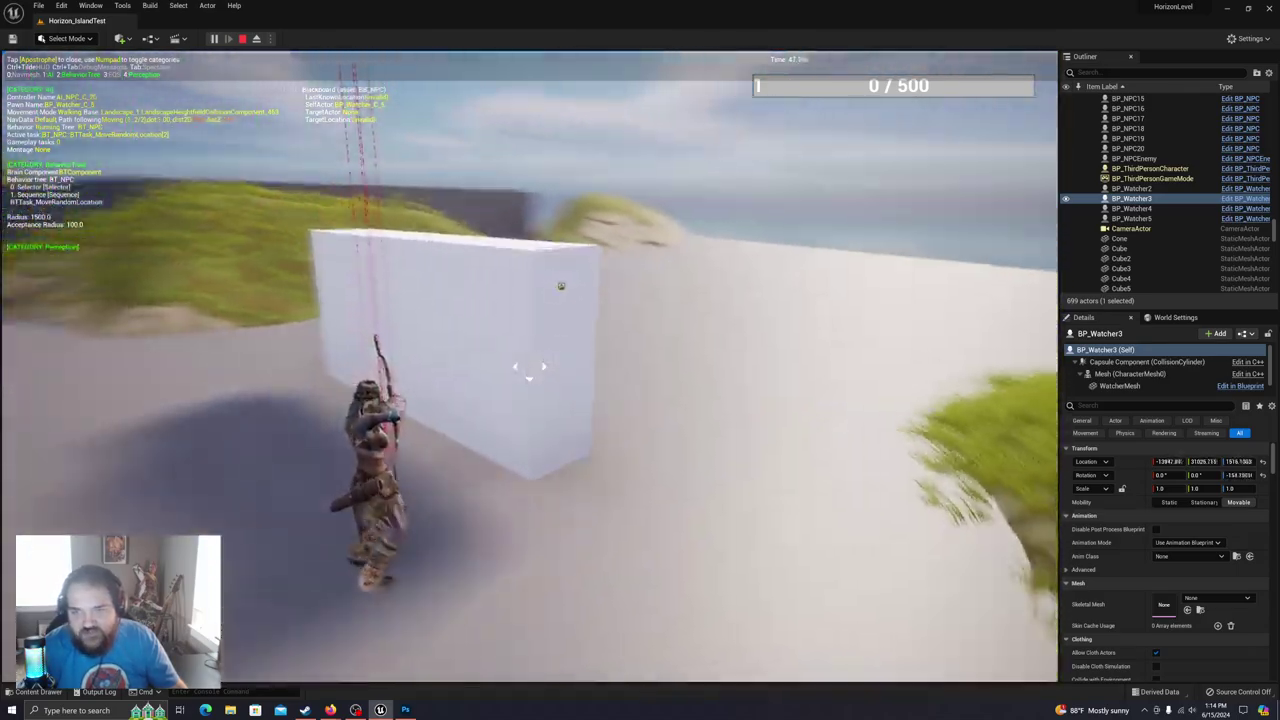
# Step: Lead the enemy NPC around the white block again, past the pit and the grassy bank, to observe its pathfinding
pyautogui.press('w')
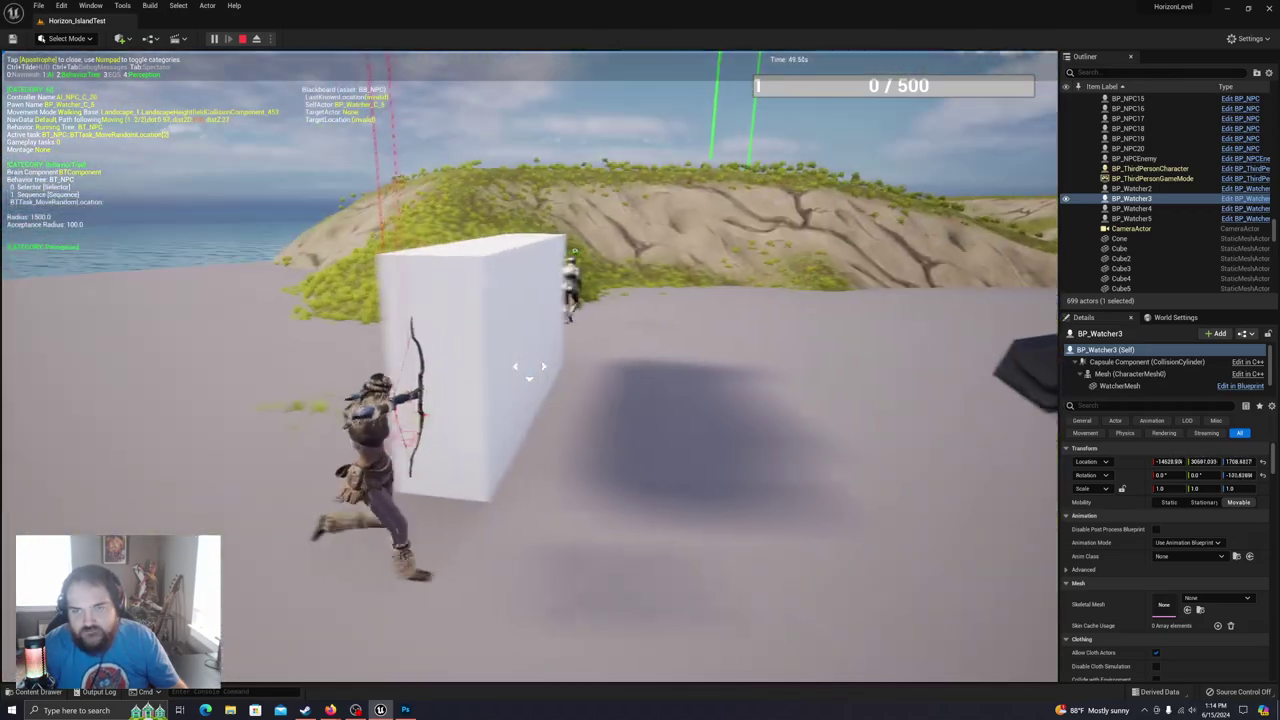
pyautogui.press('w')
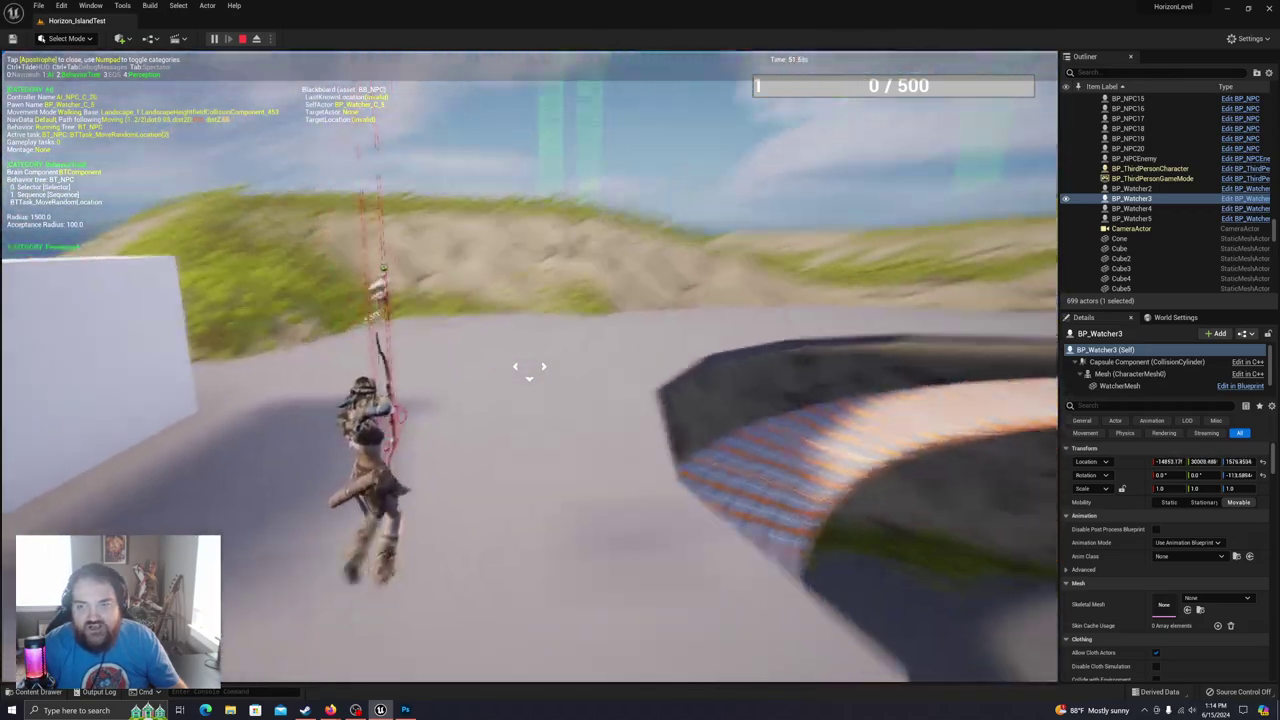
pyautogui.press('s')
pyautogui.press('a')
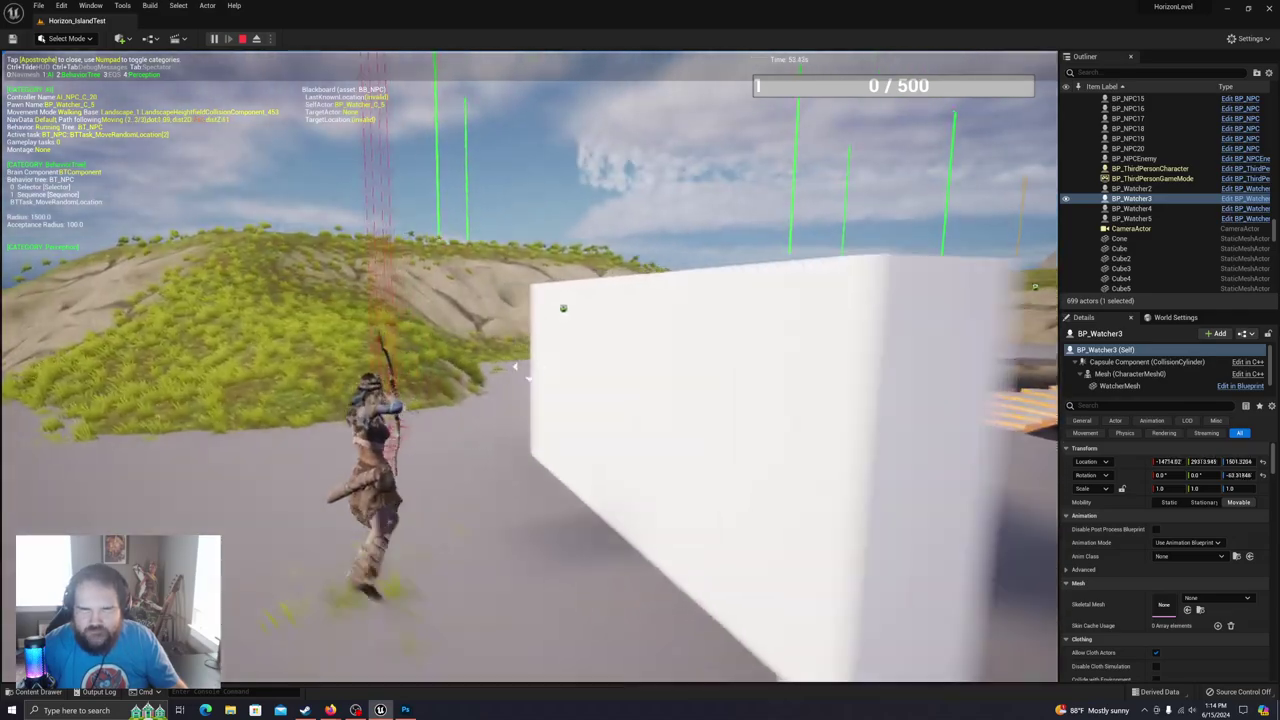
pyautogui.press('w')
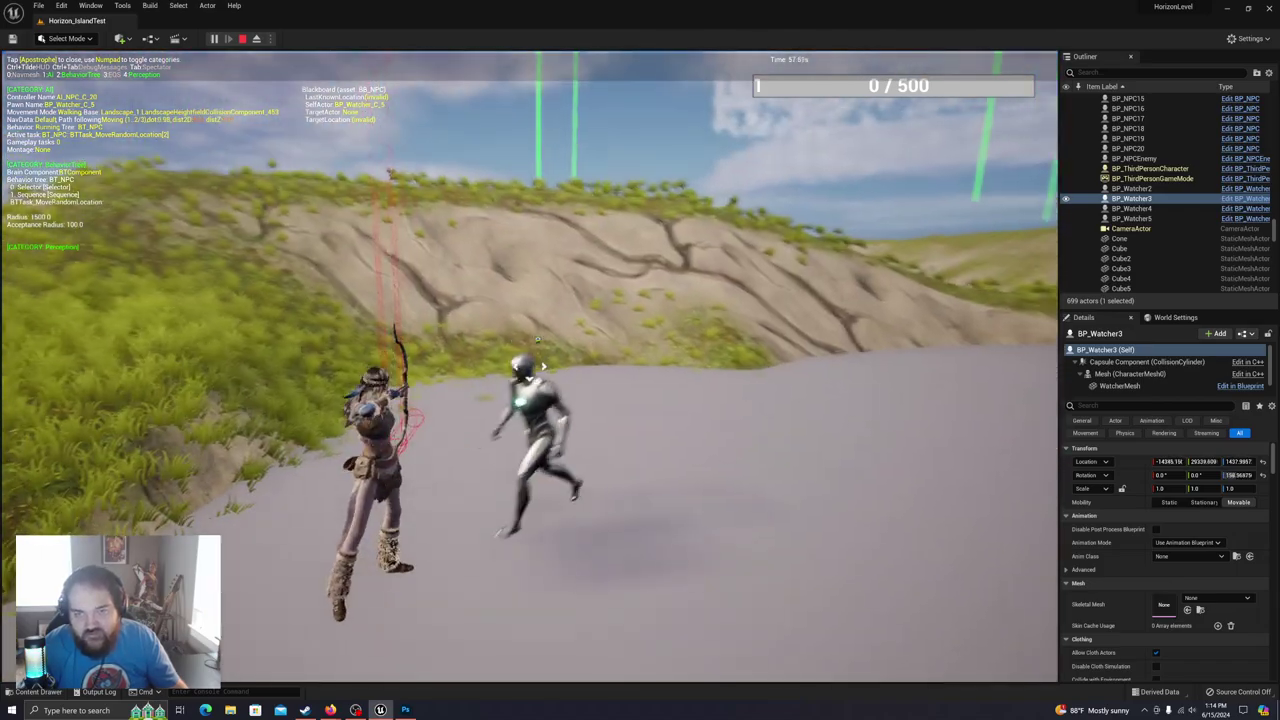
pyautogui.press('s')
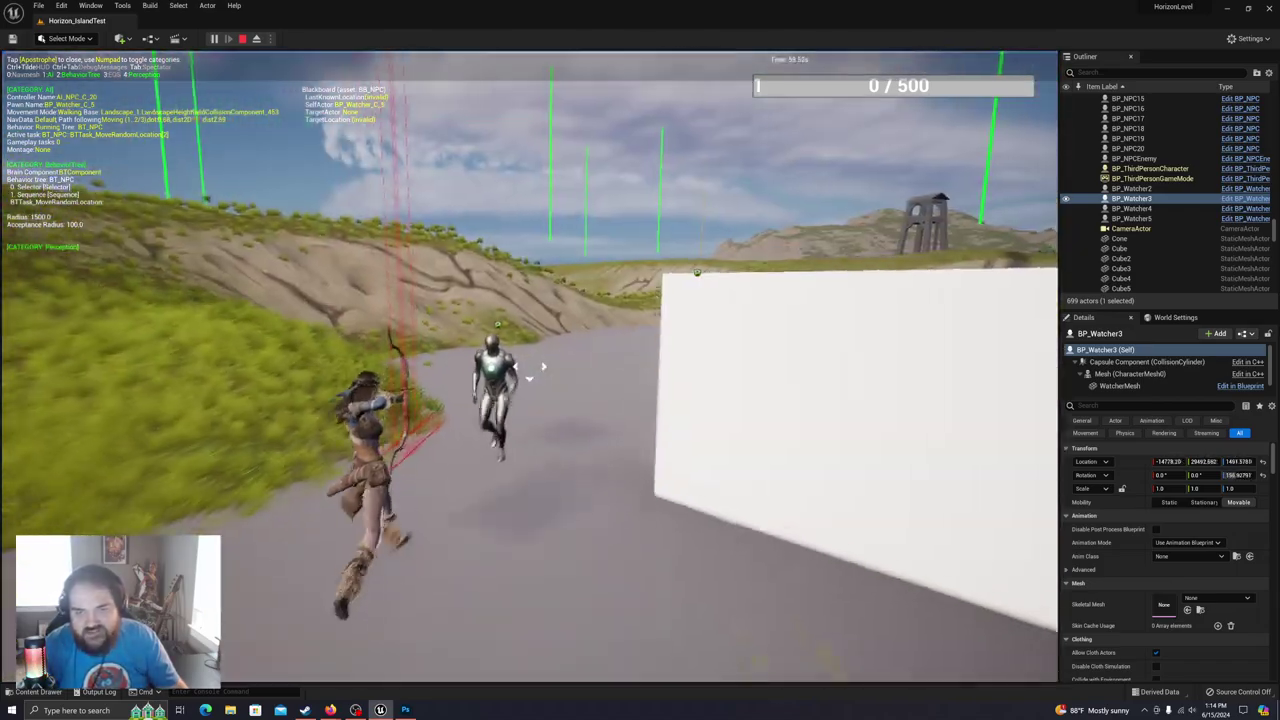
pyautogui.press('d')
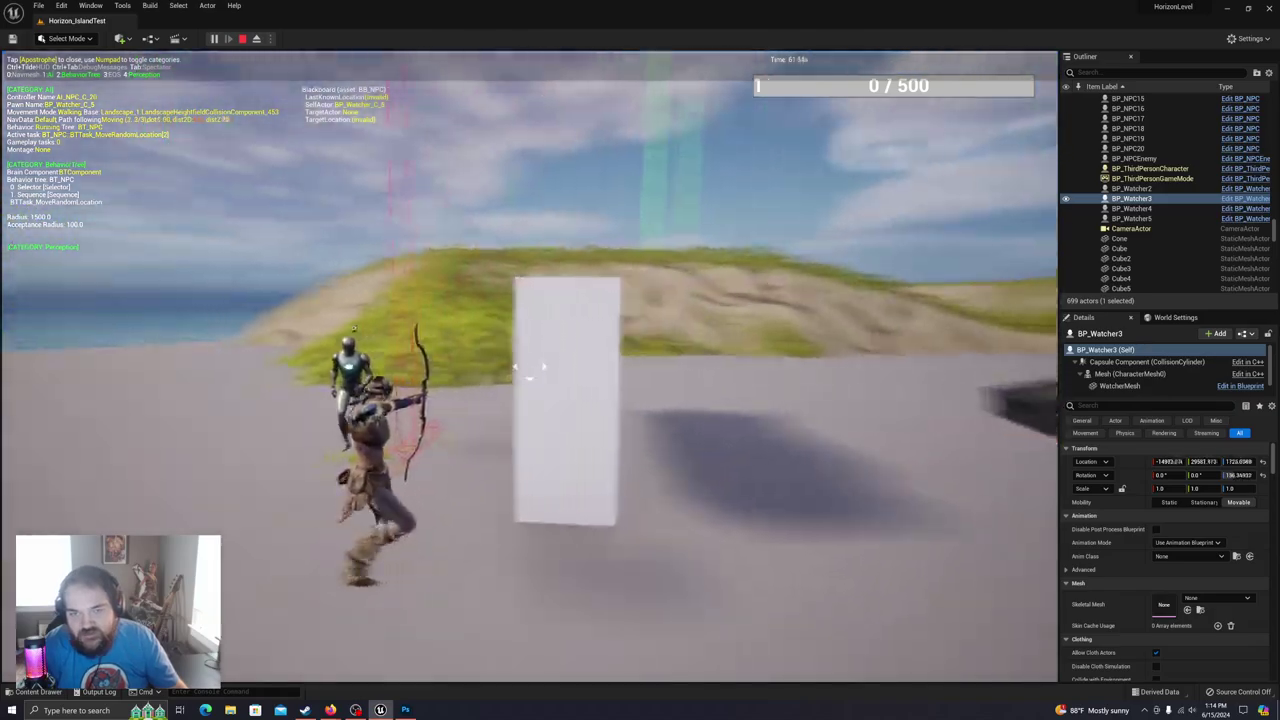
pyautogui.press('d')
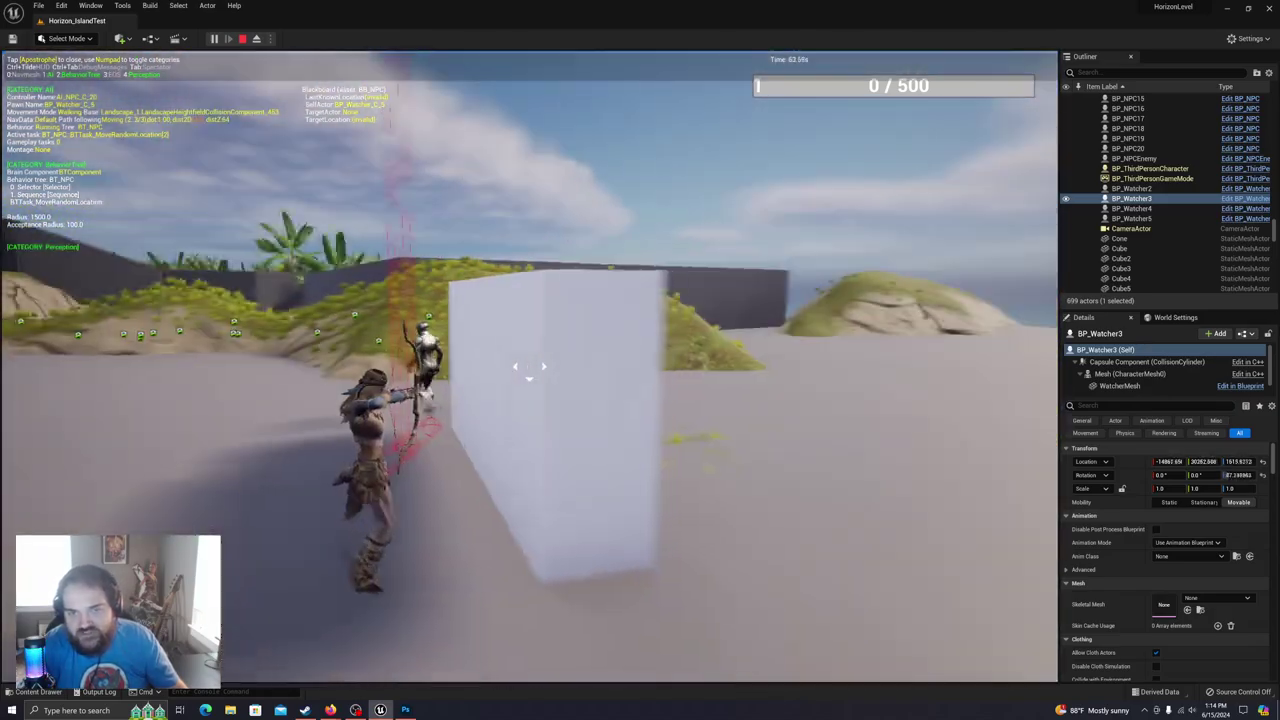
# Step: Strafe back and forth at the white block's corner to test the NPC's reaction when line of sight breaks
pyautogui.press('a')
pyautogui.press('d')
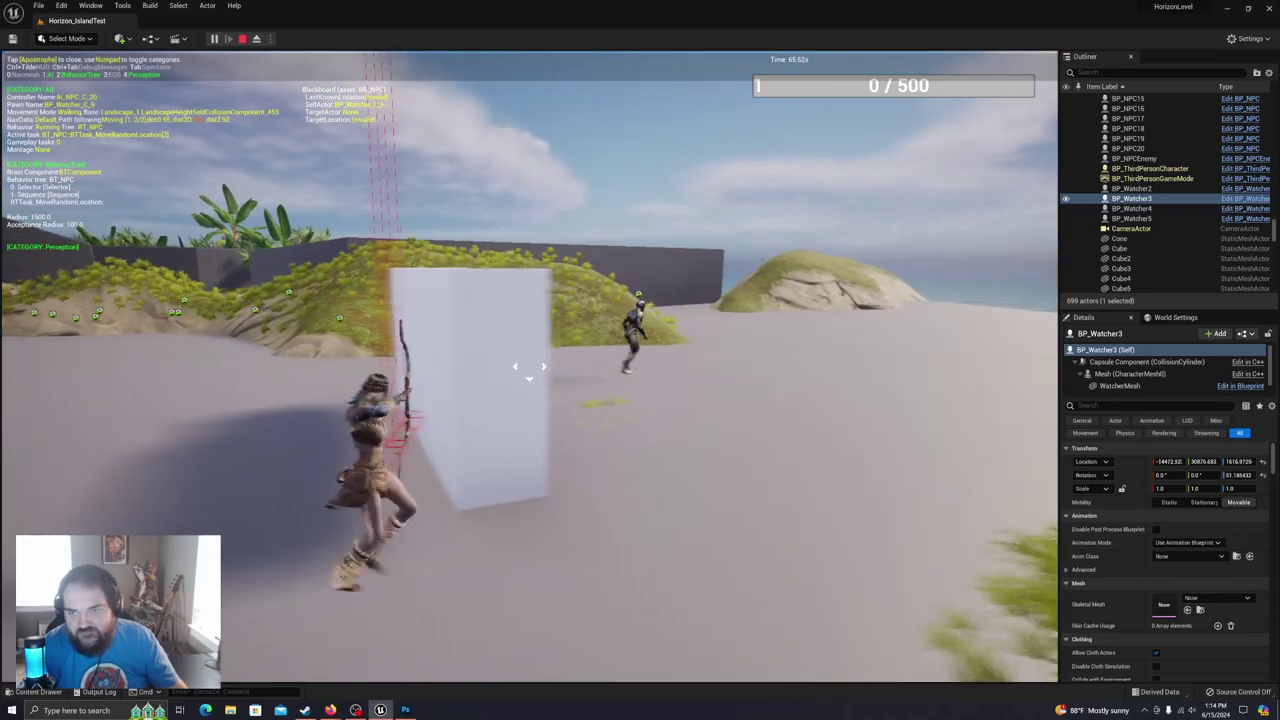
pyautogui.press('a')
pyautogui.press('d')
pyautogui.press('a')
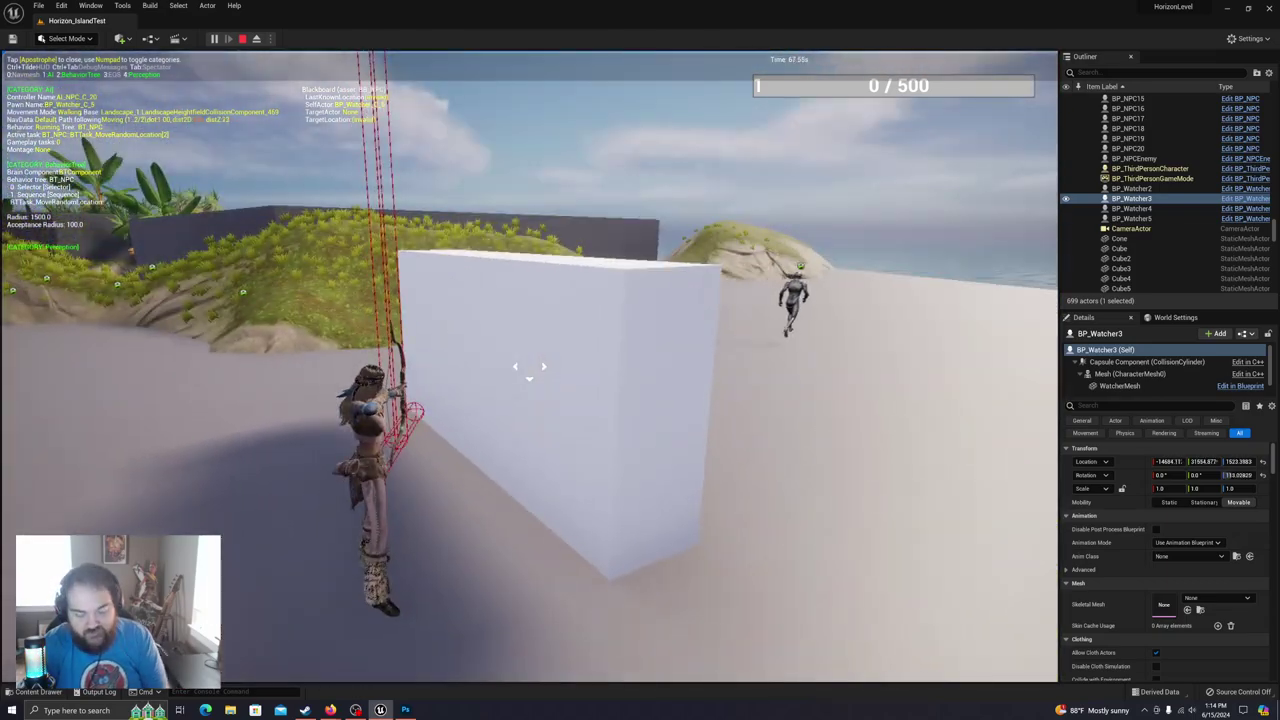
pyautogui.press('a')
pyautogui.press('d')
pyautogui.press('a')
pyautogui.press('a')
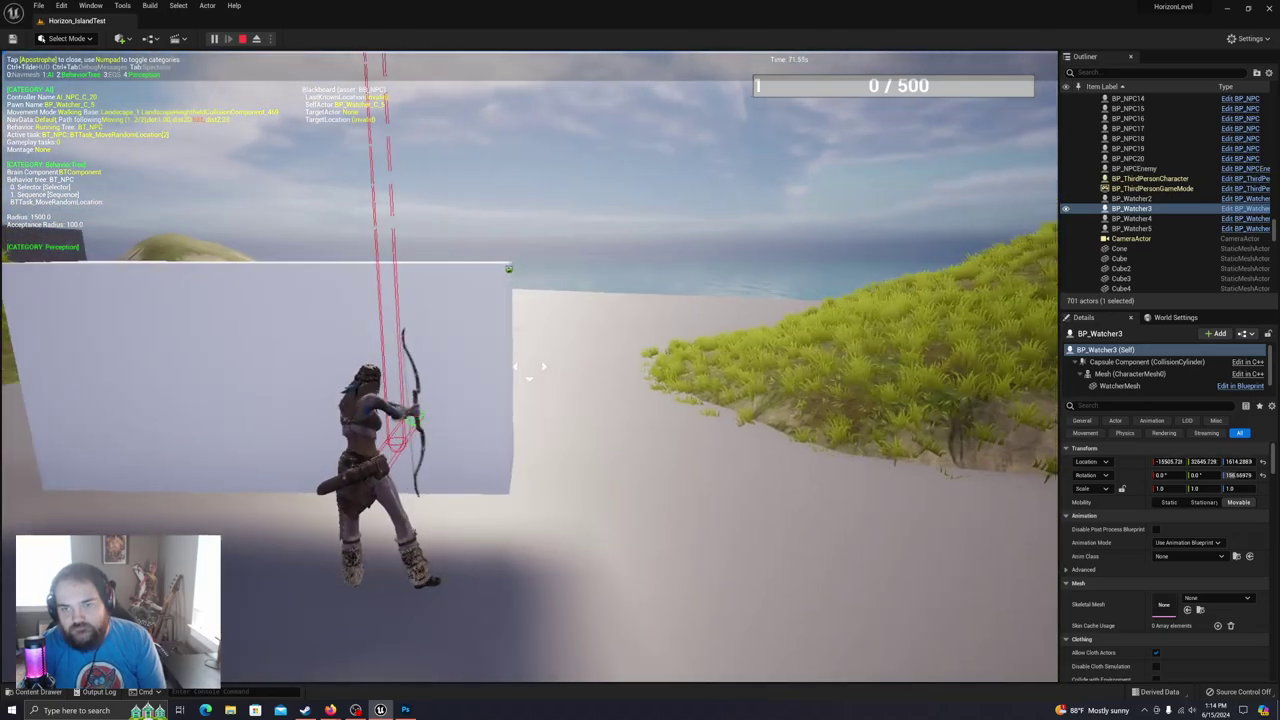
# Step: Keep the character behind the white block to watch the NPC's behaviour out of sight, and stop the playtest
pyautogui.press('d')
pyautogui.press('w')
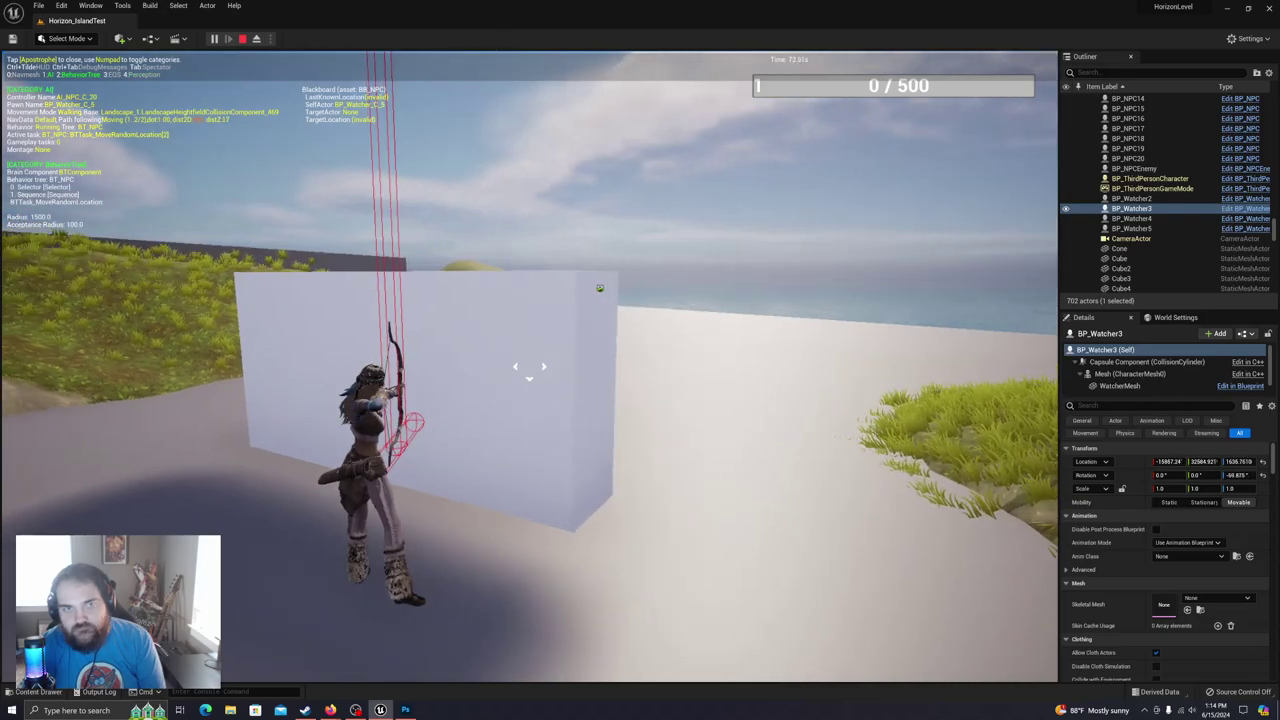
pyautogui.press('w')
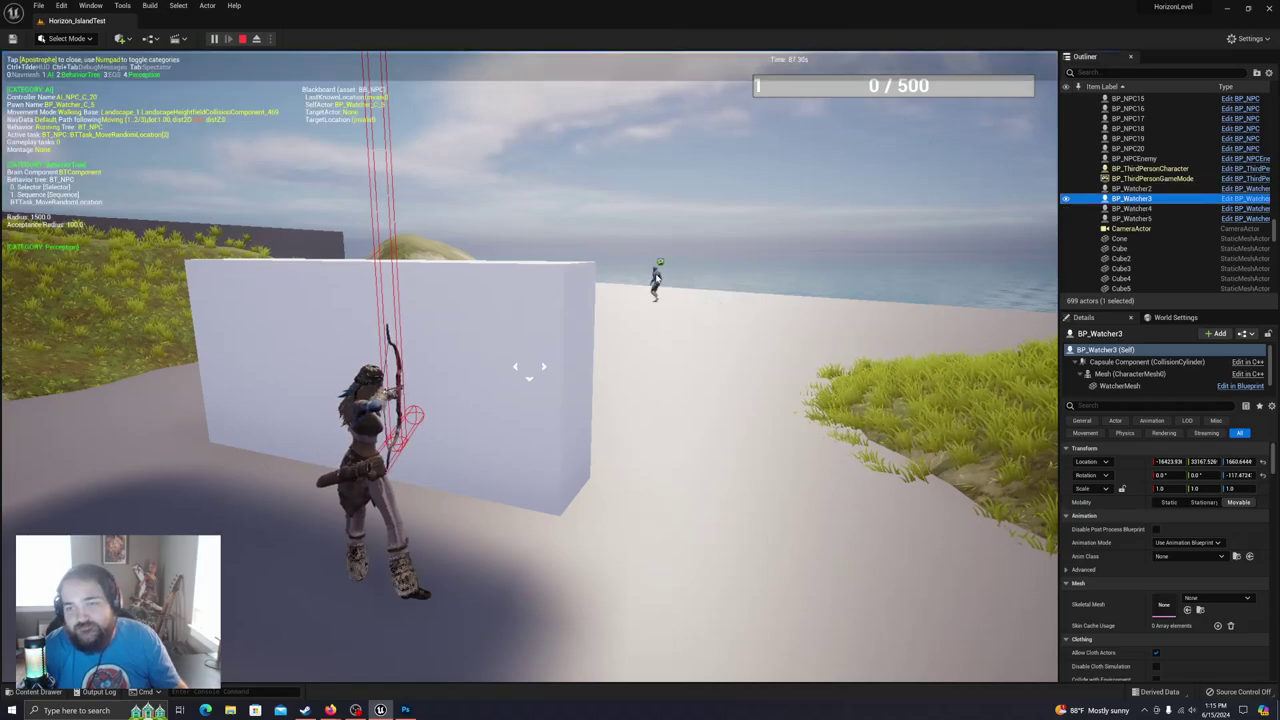
pyautogui.click(657, 279)
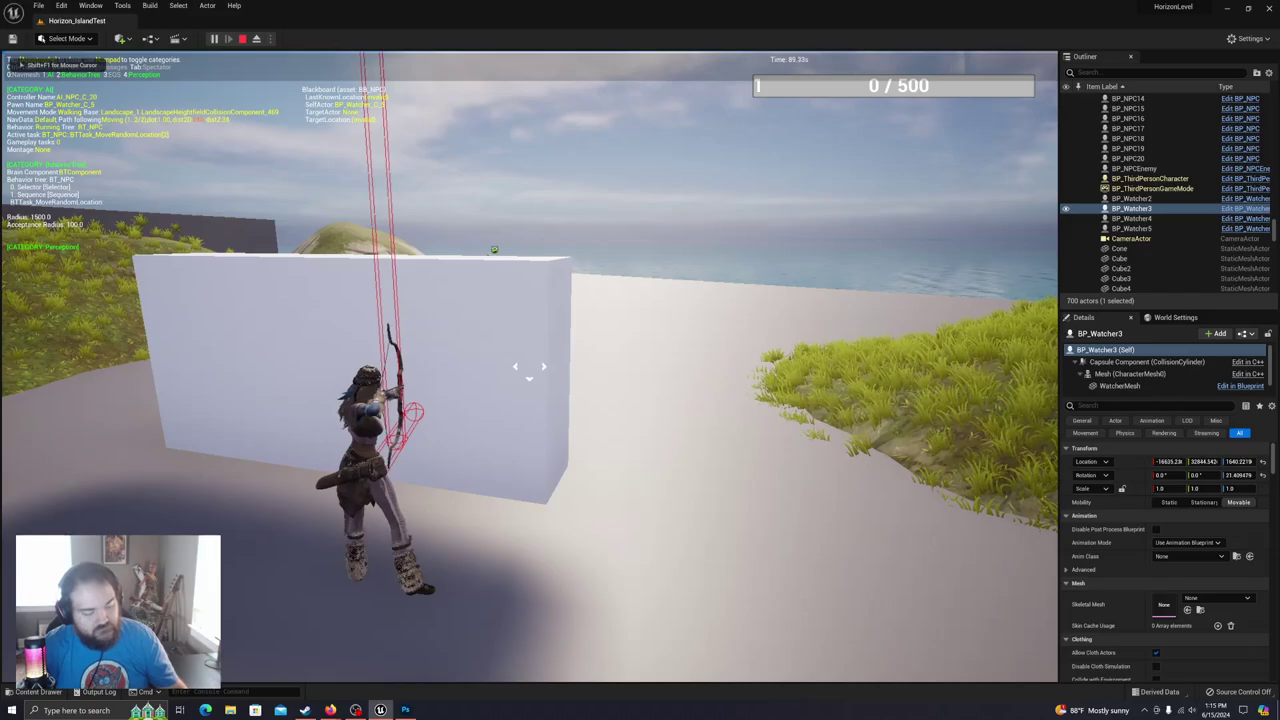
pyautogui.press('Escape')
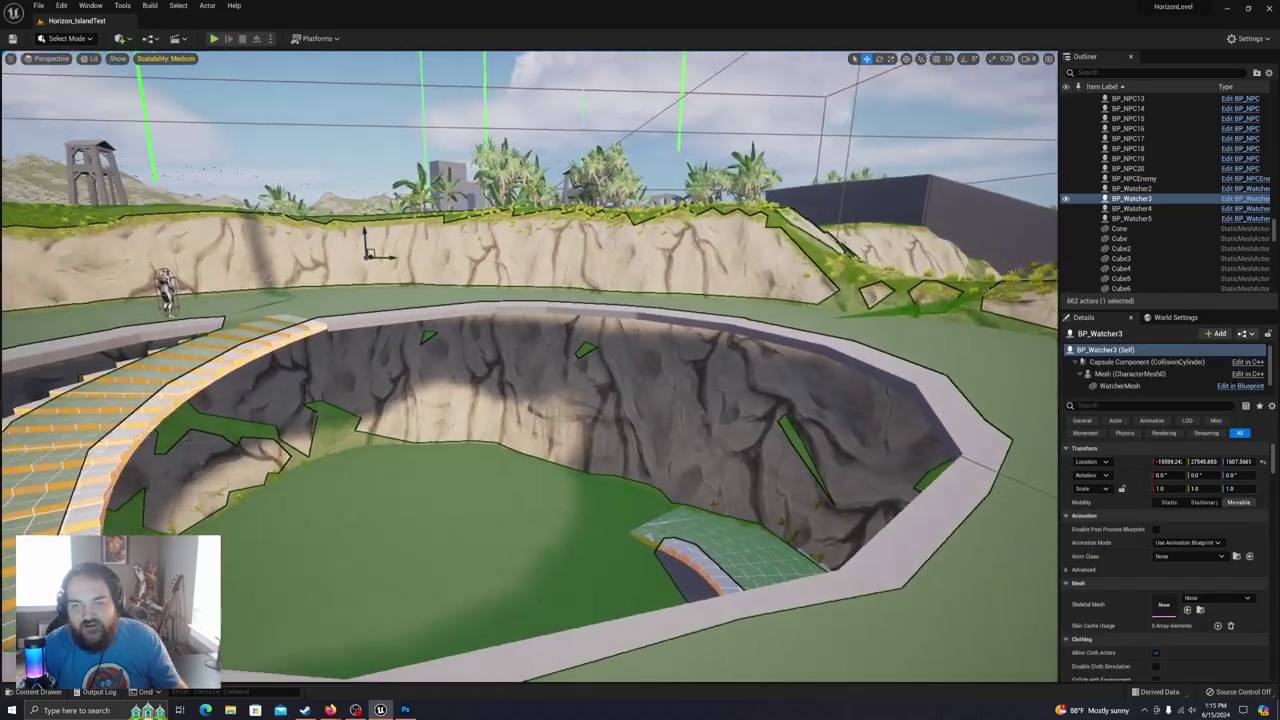
# Step: Play the level from the pit's rim, show the AI debugger for BP_NPCEnemy, and run behind the white block
pyautogui.moveTo(644, 300); pyautogui.dragTo(500, 300, button='right')
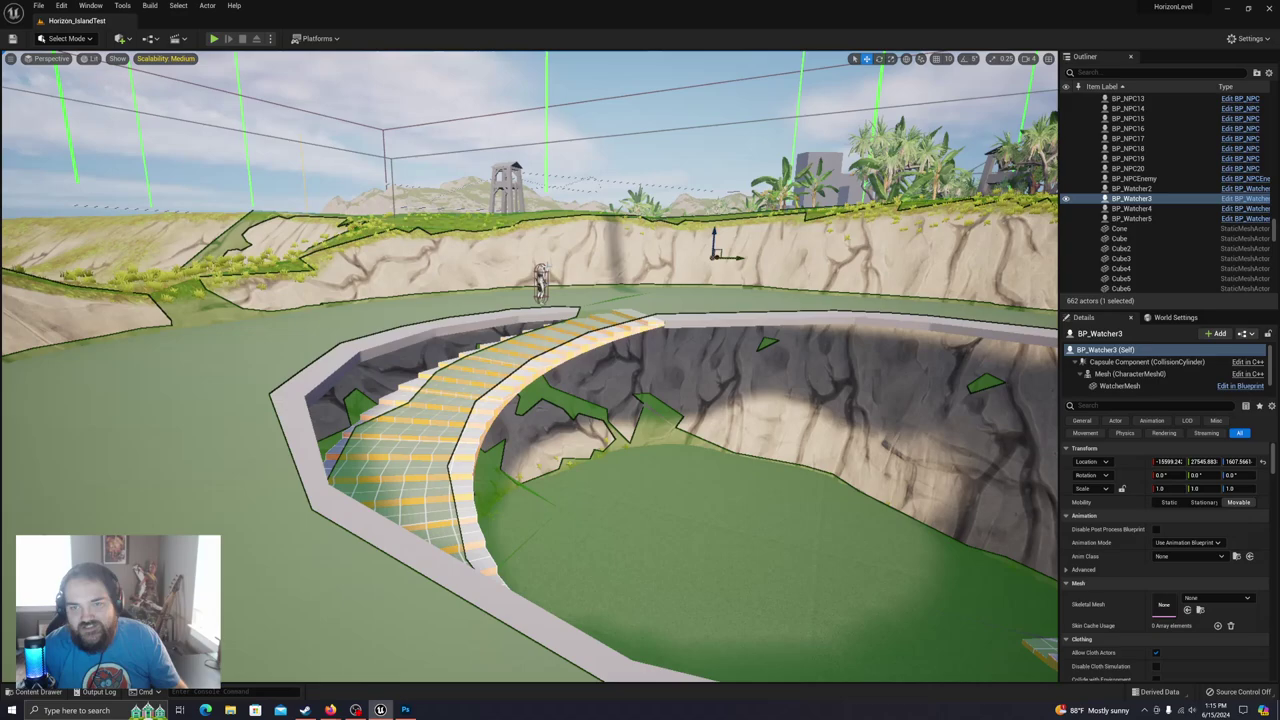
pyautogui.click(214, 39)
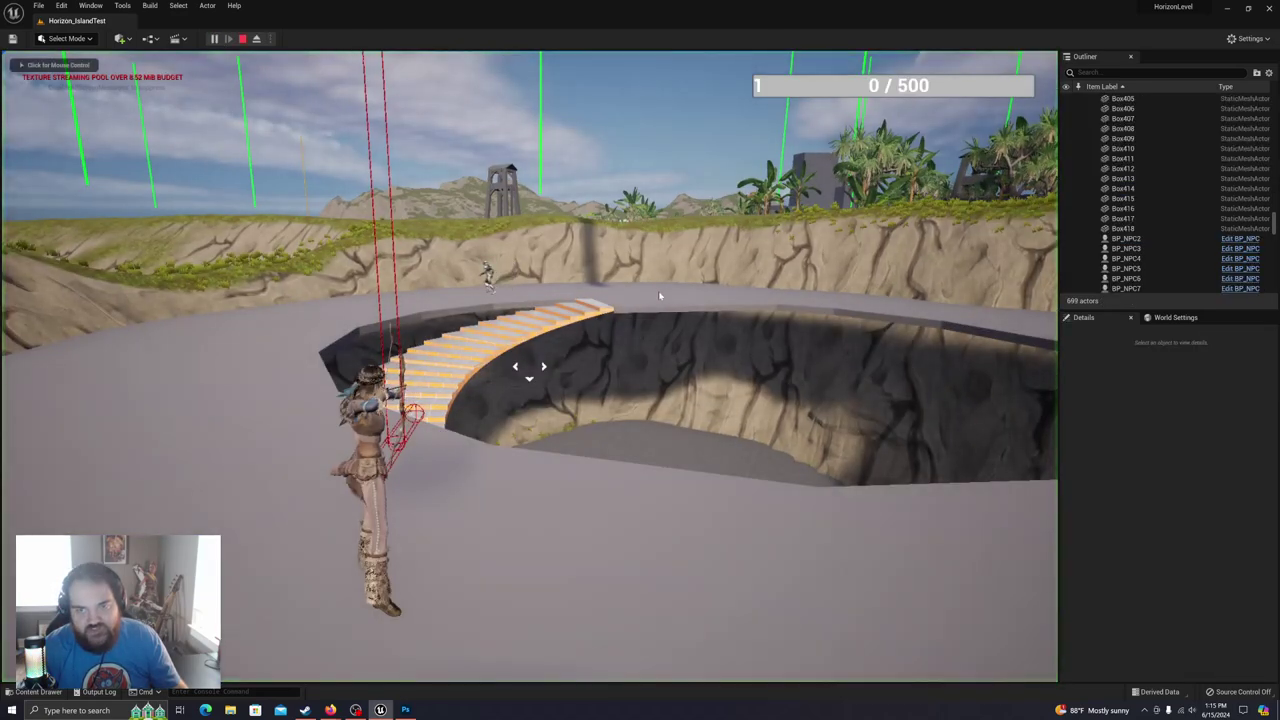
pyautogui.press("'")
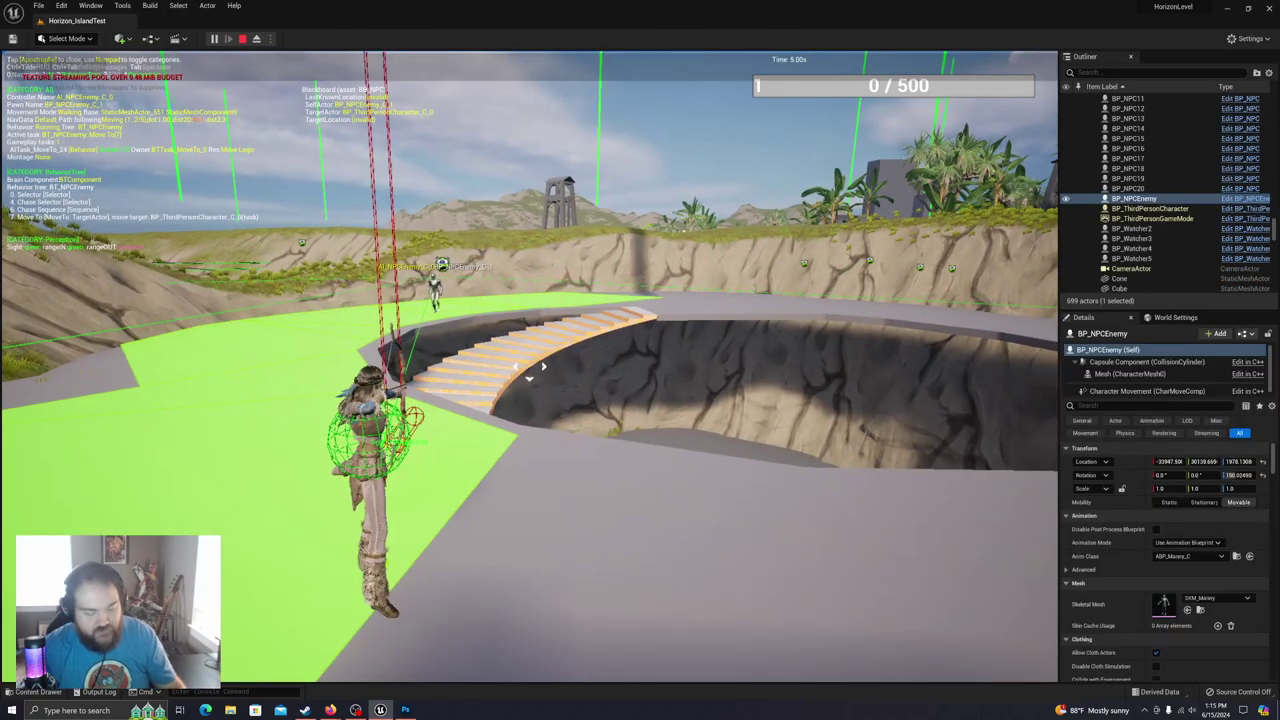
pyautogui.press('w')
pyautogui.press('s')
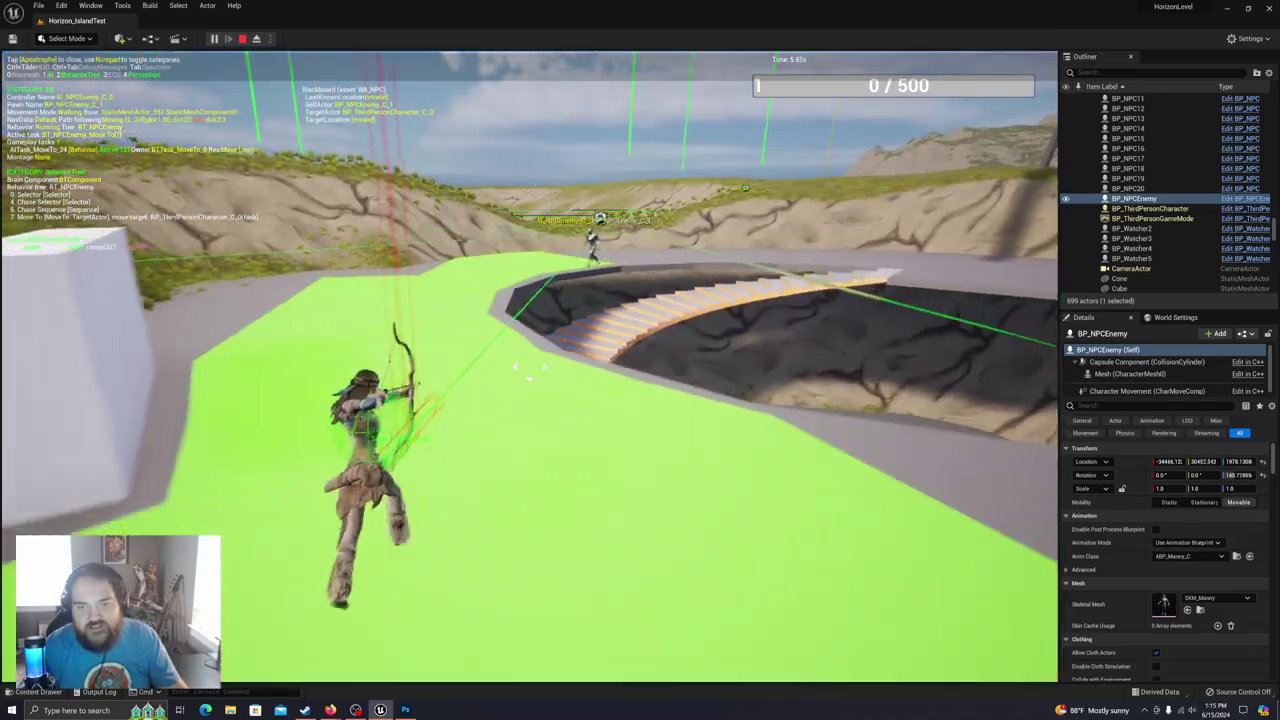
pyautogui.press('a')
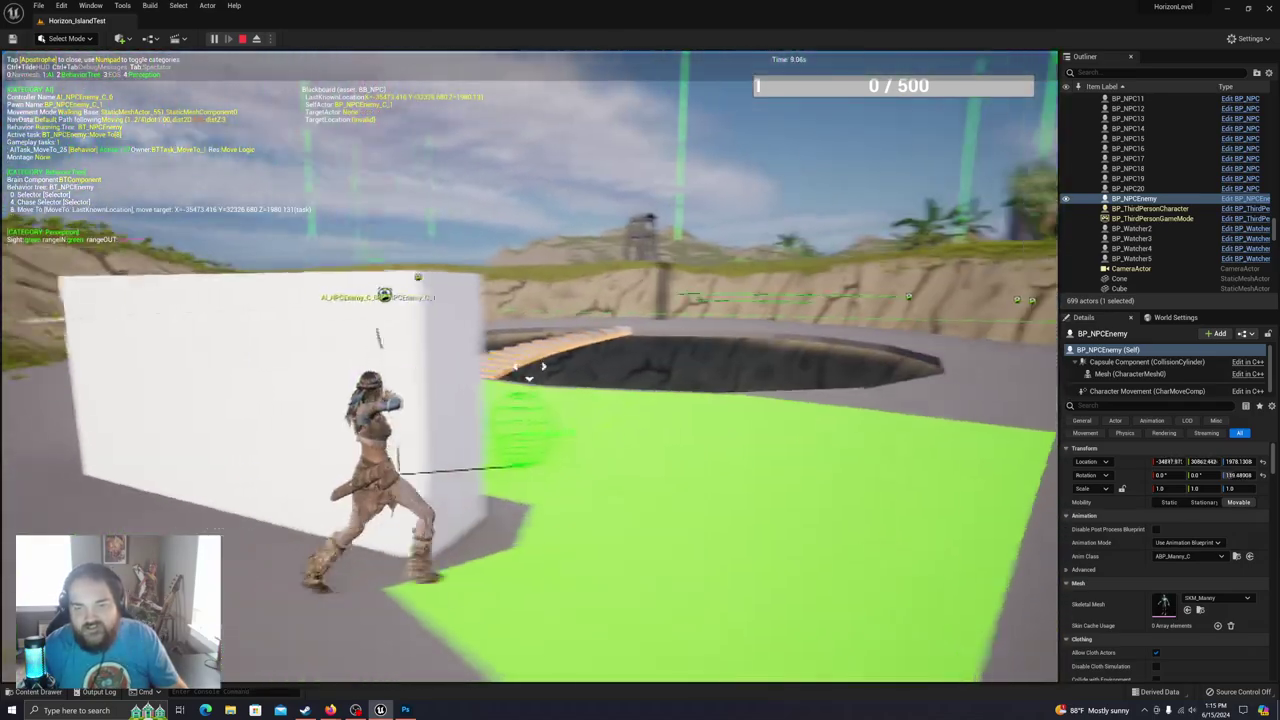
# Step: Circle the white block with the enemy NPC in pursuit, crossing in and out of its sight to compare its AI debugger states
pyautogui.press('w')
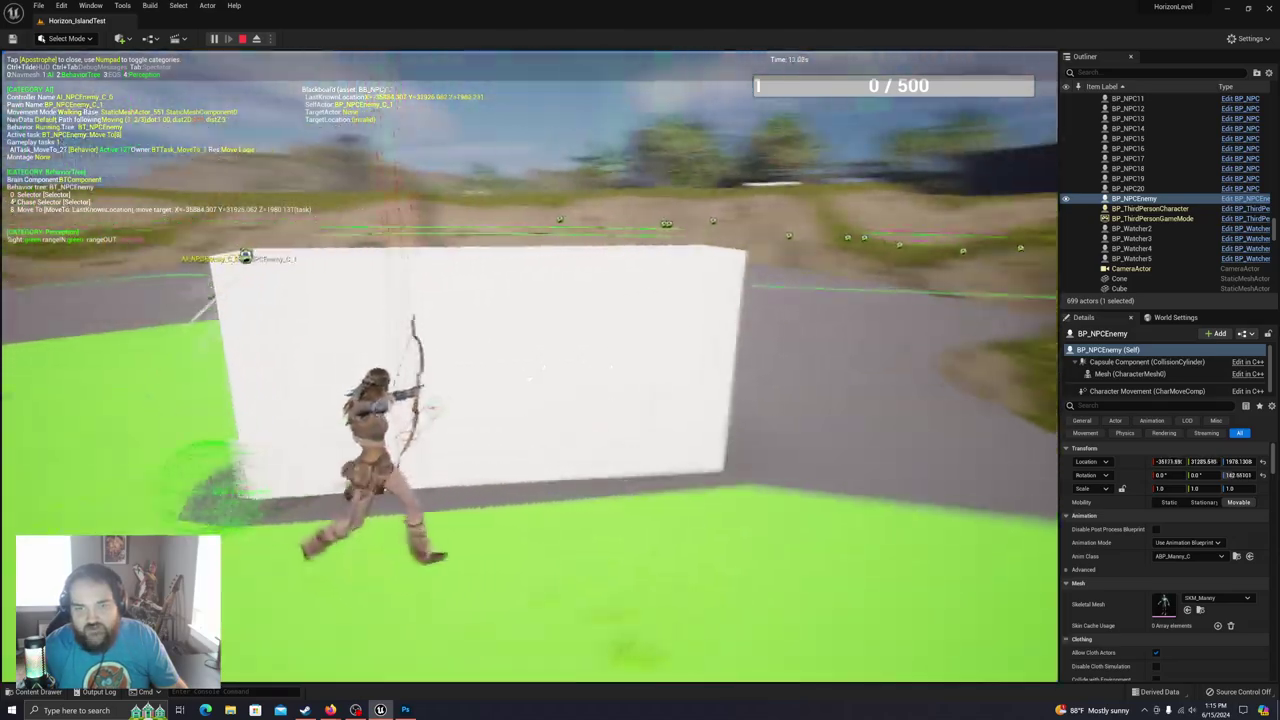
pyautogui.press('a')
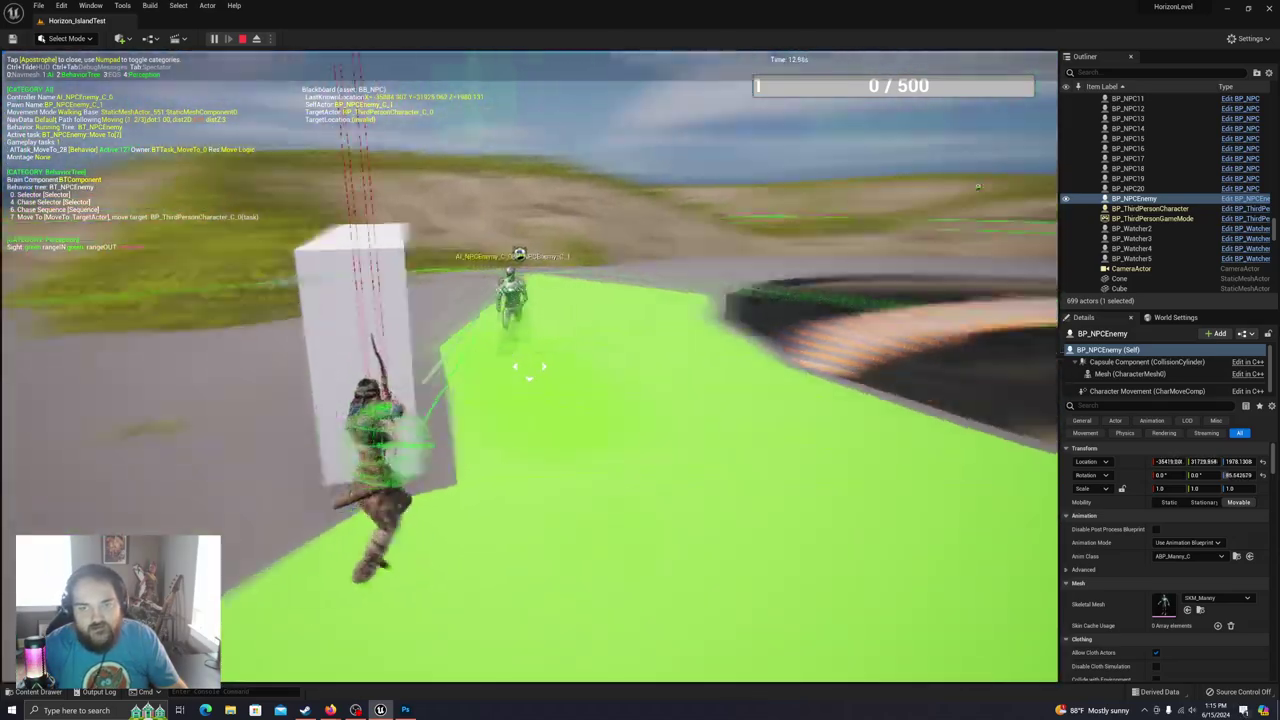
pyautogui.press('a')
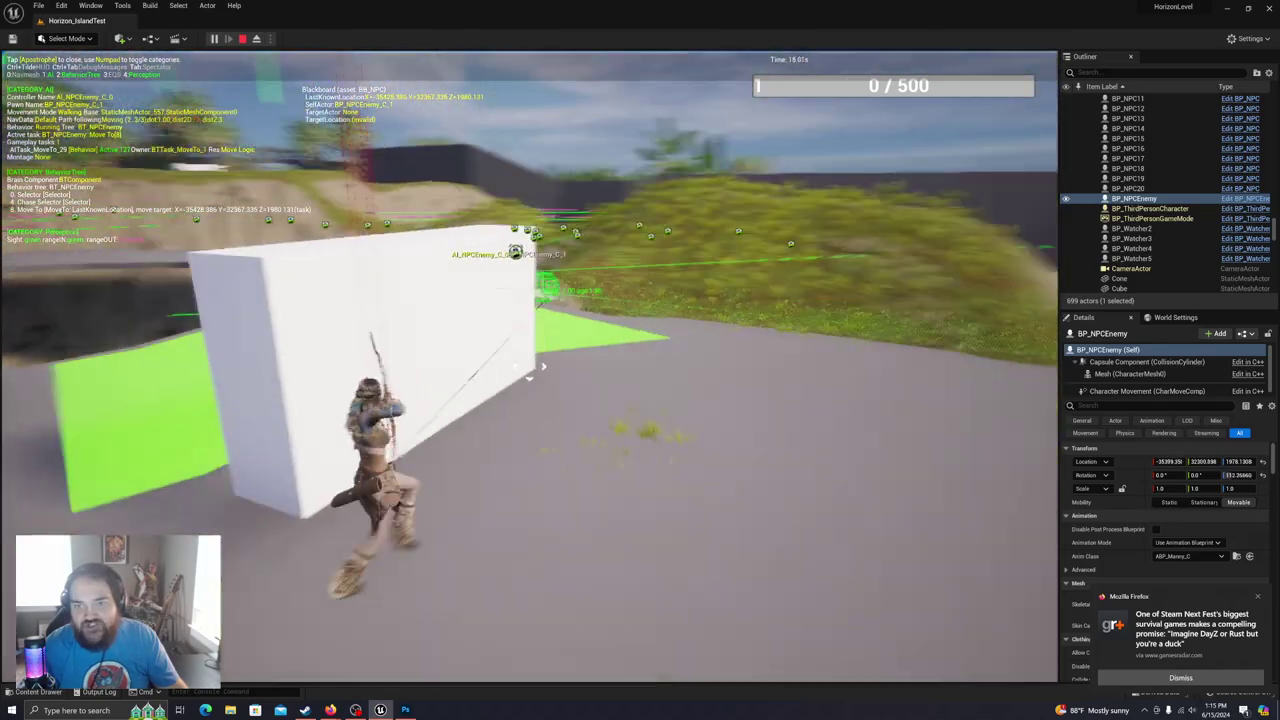
pyautogui.press('d')
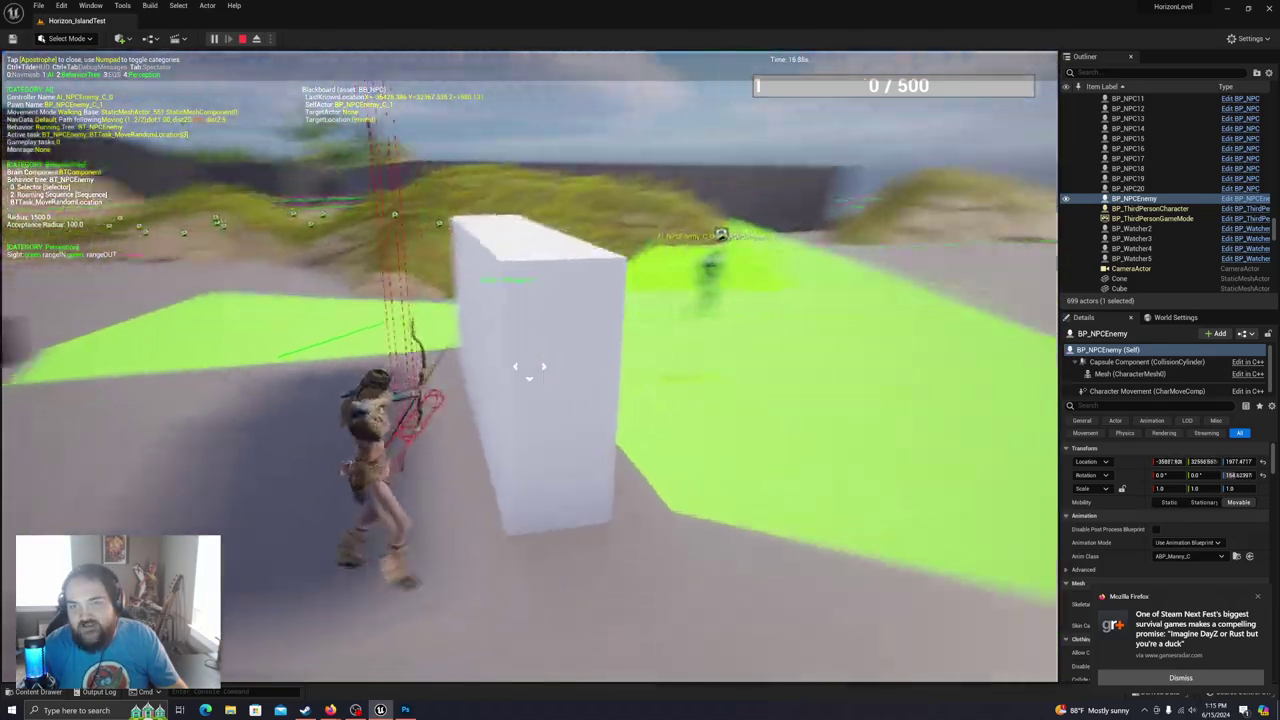
pyautogui.press('a')
pyautogui.press('d')
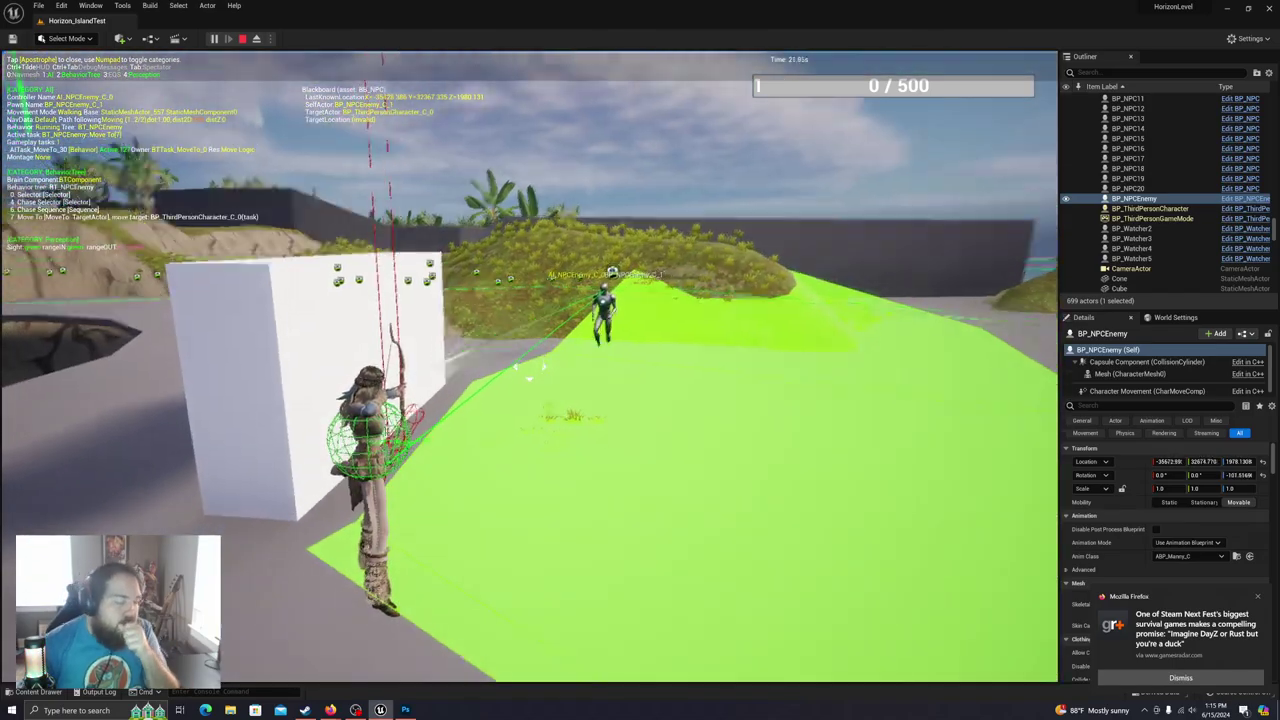
# Step: Hide behind the white block, then edge out past its corners to watch the NPC's random roaming toward the shoreline
pyautogui.press('a')
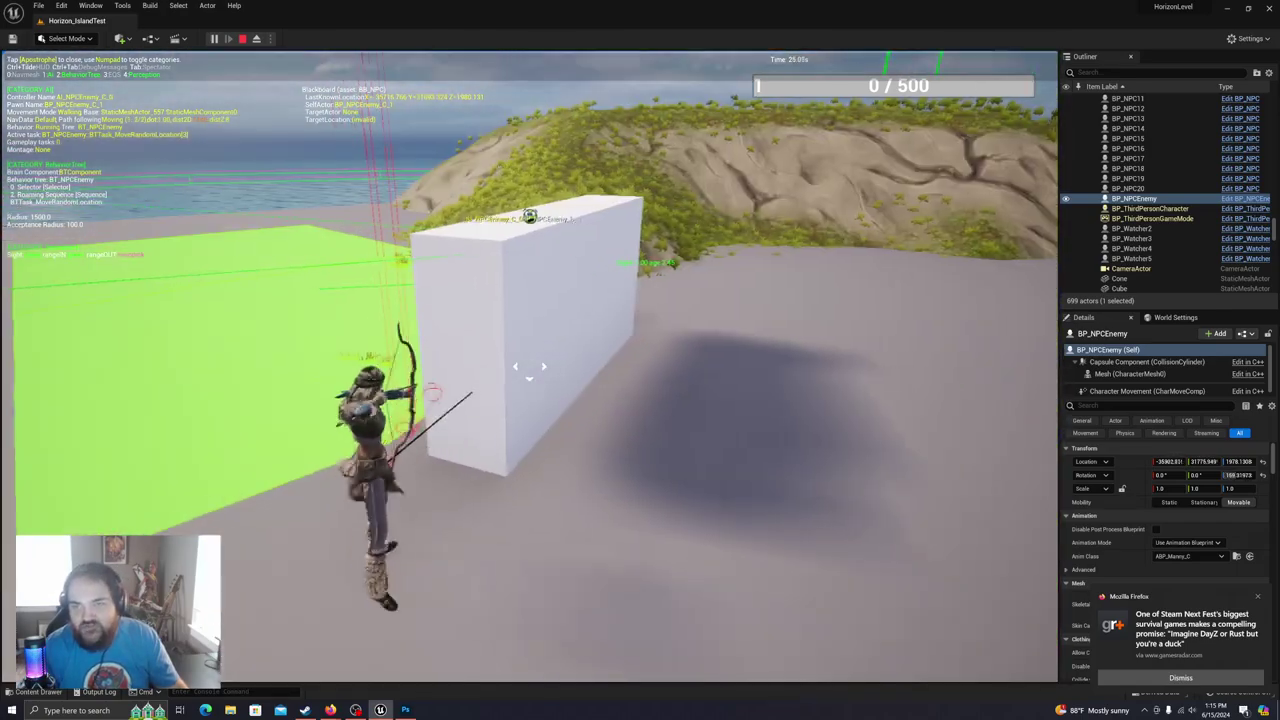
pyautogui.press('d')
pyautogui.press('d')
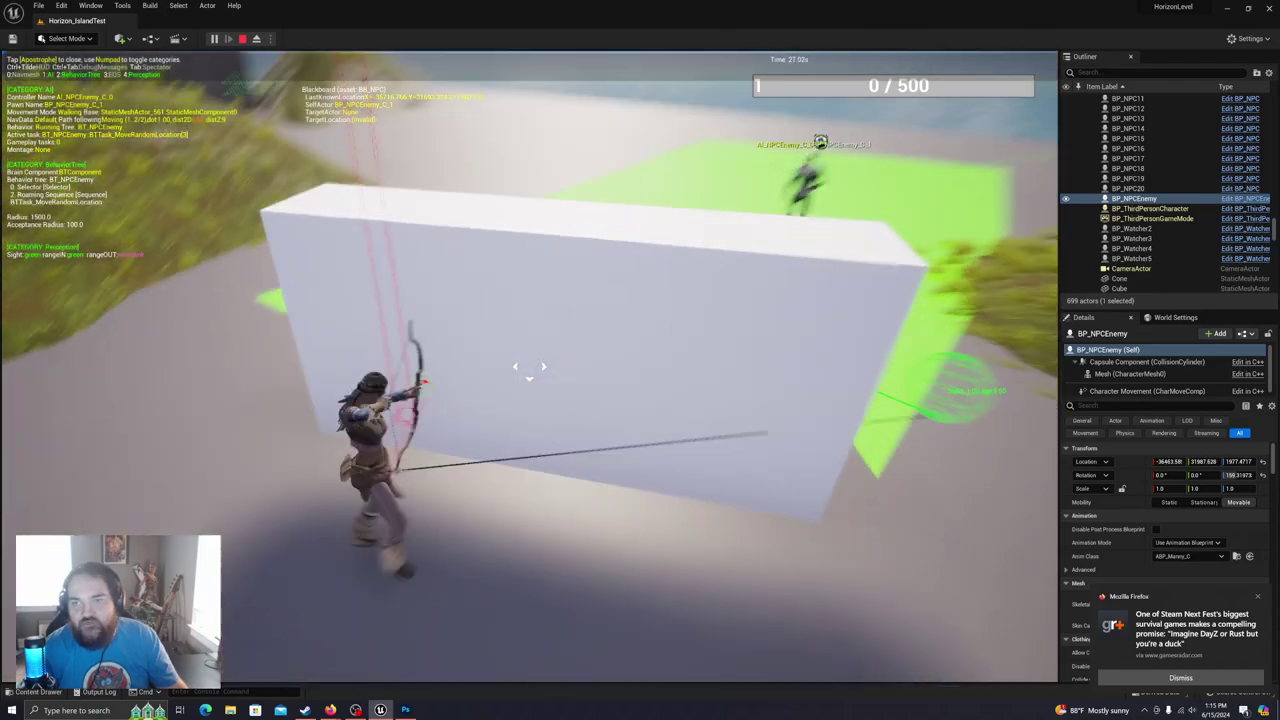
pyautogui.press('a')
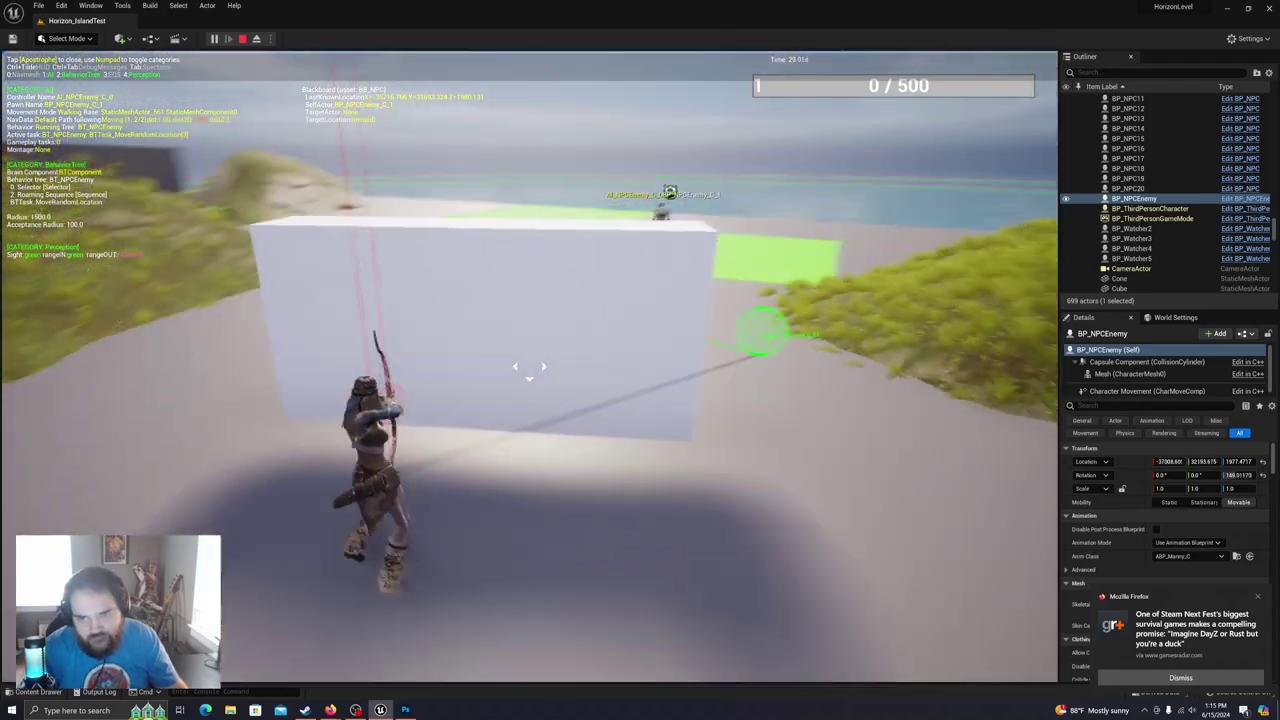
pyautogui.press('d')
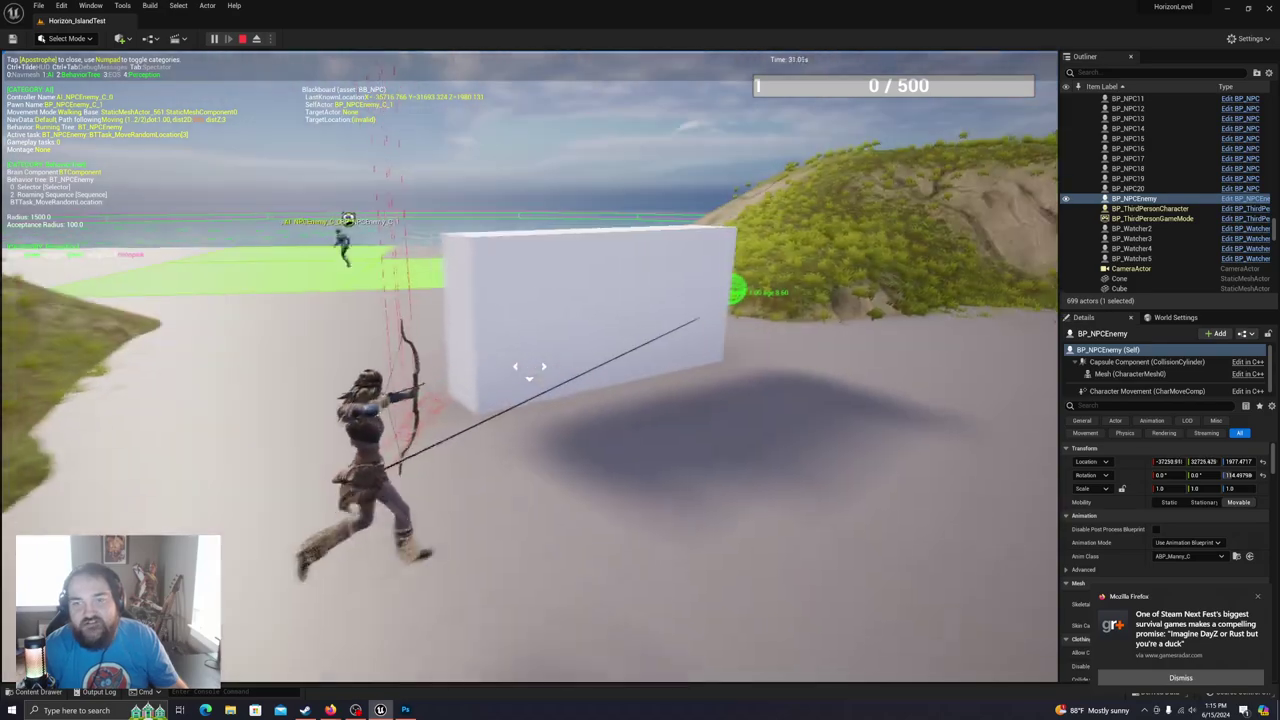
pyautogui.press('d')
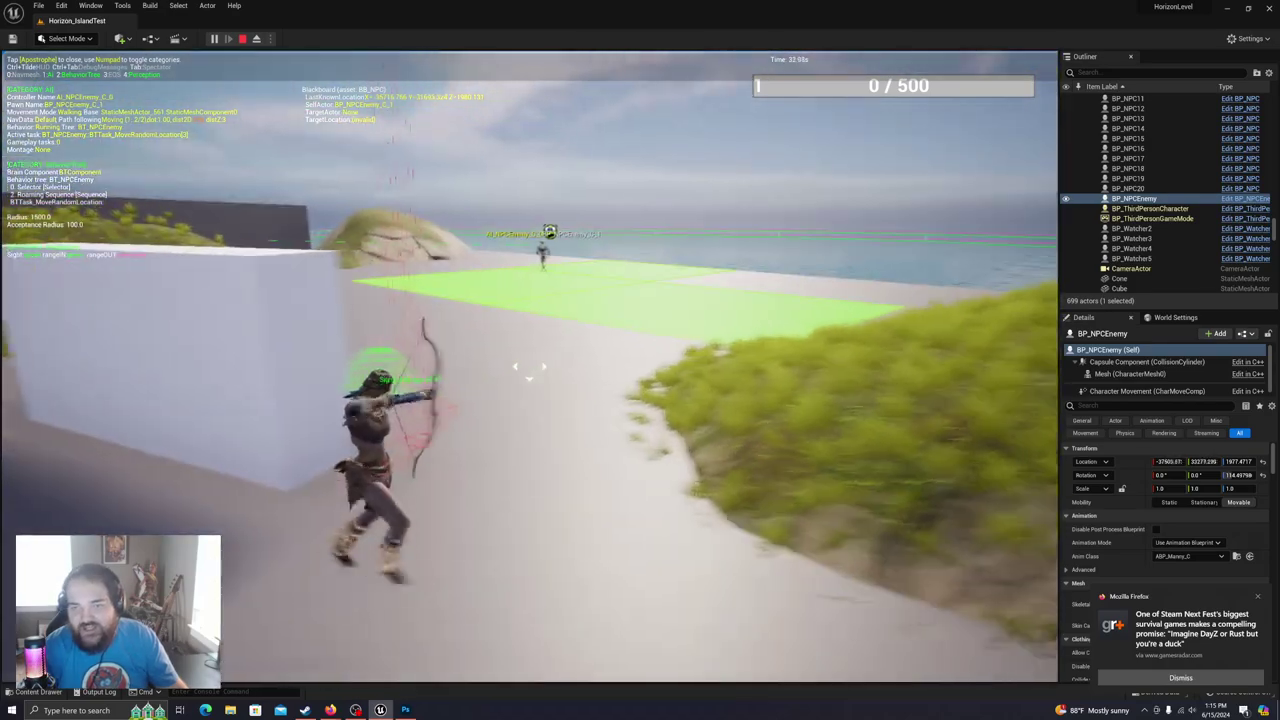
pyautogui.press('d')
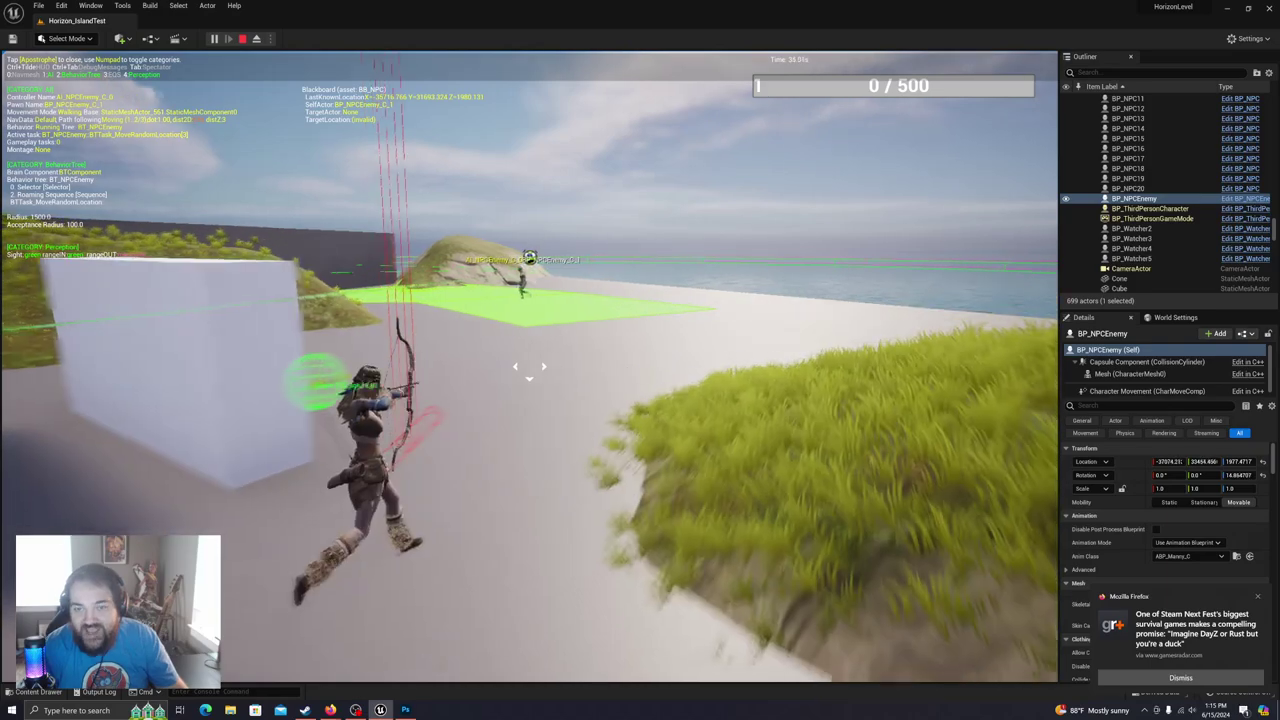
# Step: Leave the white block's cover and approach the roaming NPC across the open sand to test its sight detection
pyautogui.press('a')
pyautogui.press('s')
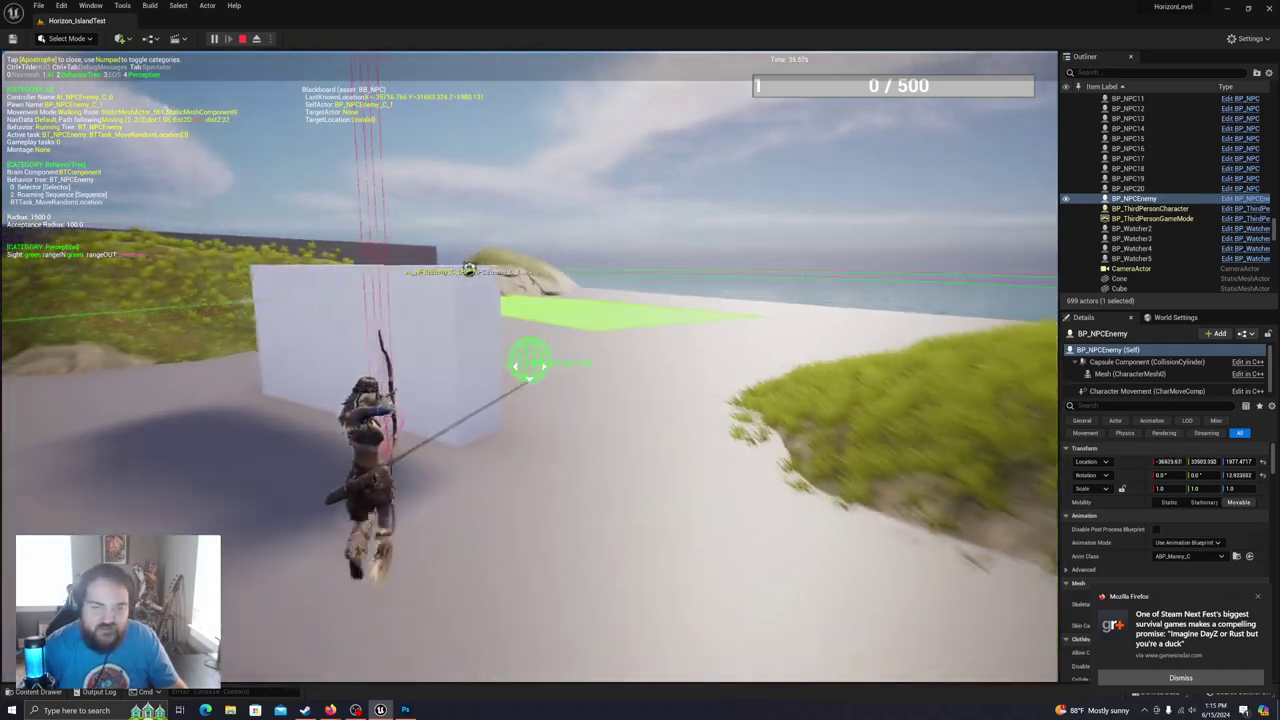
pyautogui.press('w')
pyautogui.press('d')
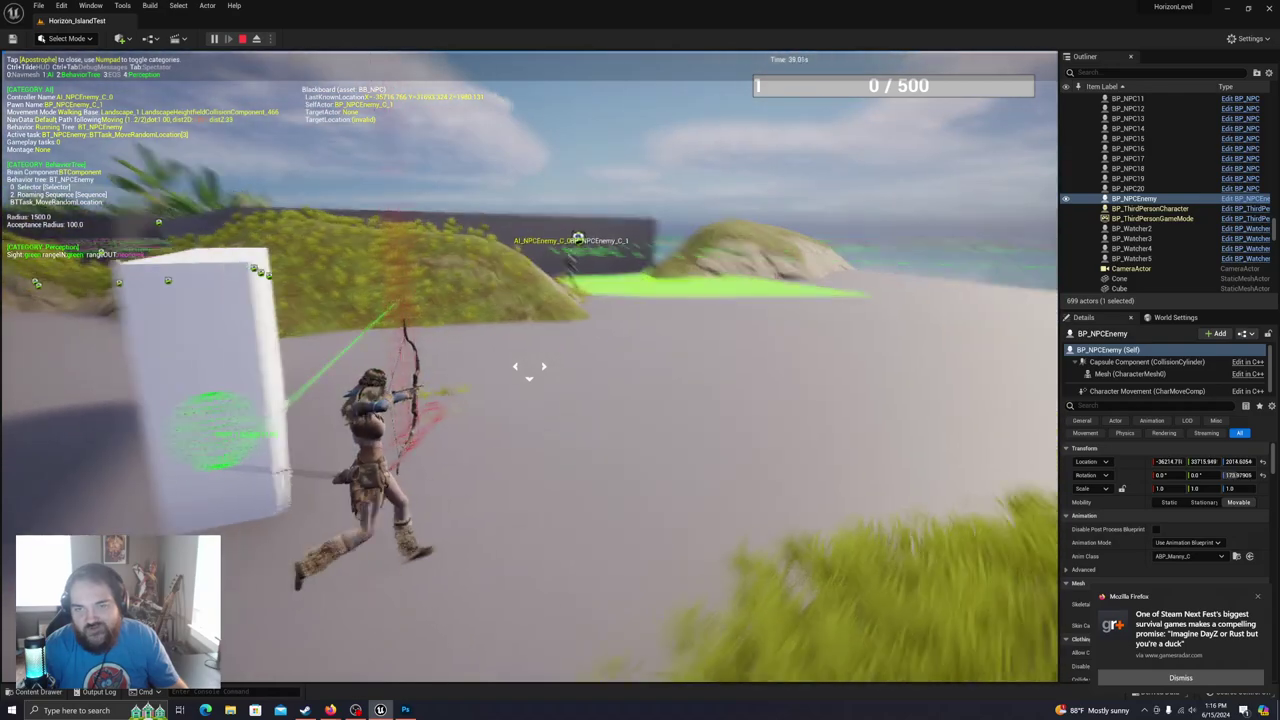
pyautogui.press('w')
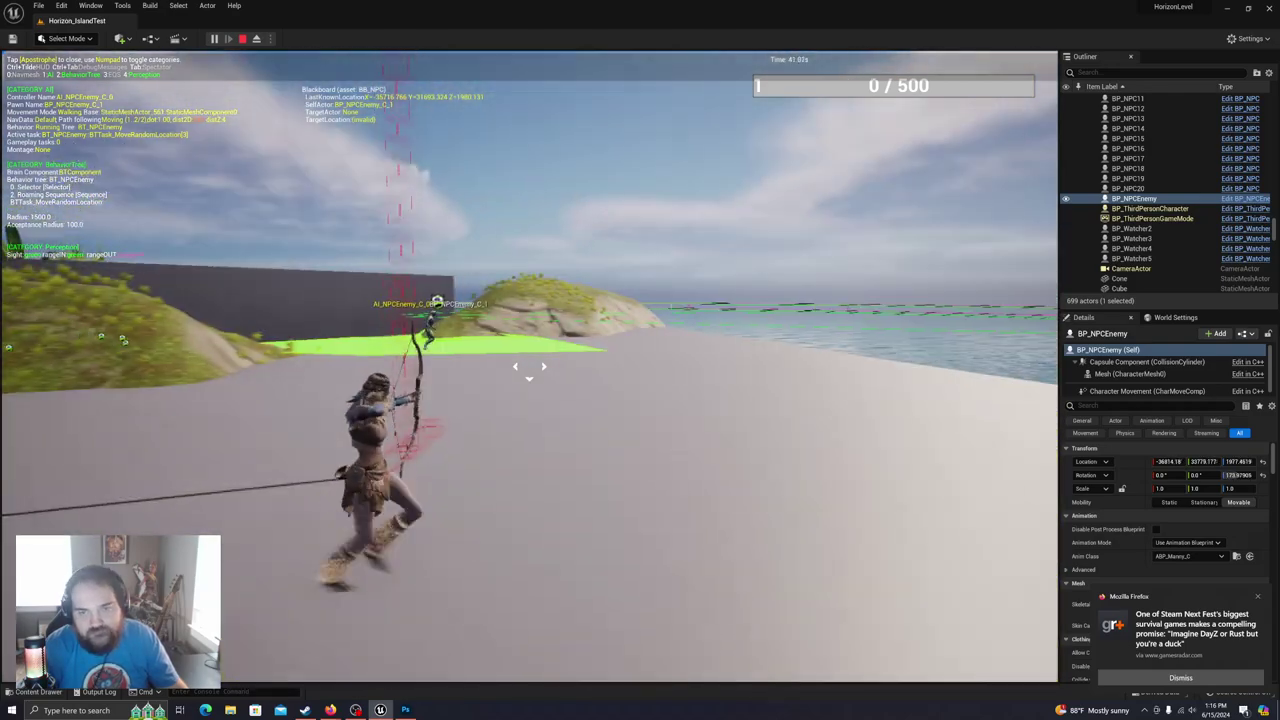
pyautogui.press('w')
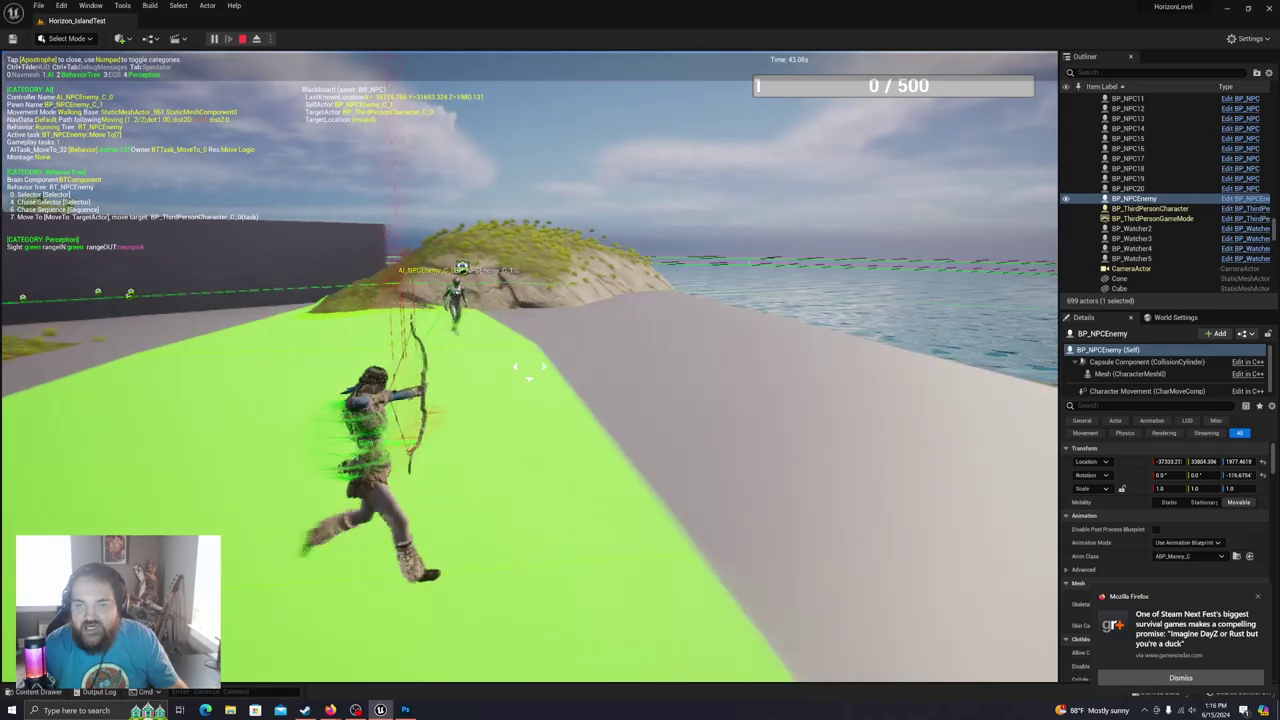
pyautogui.press('s')
# Step: Lure the NPC from the shoreline back to the white block and run around it to break line of sight
pyautogui.press('w')
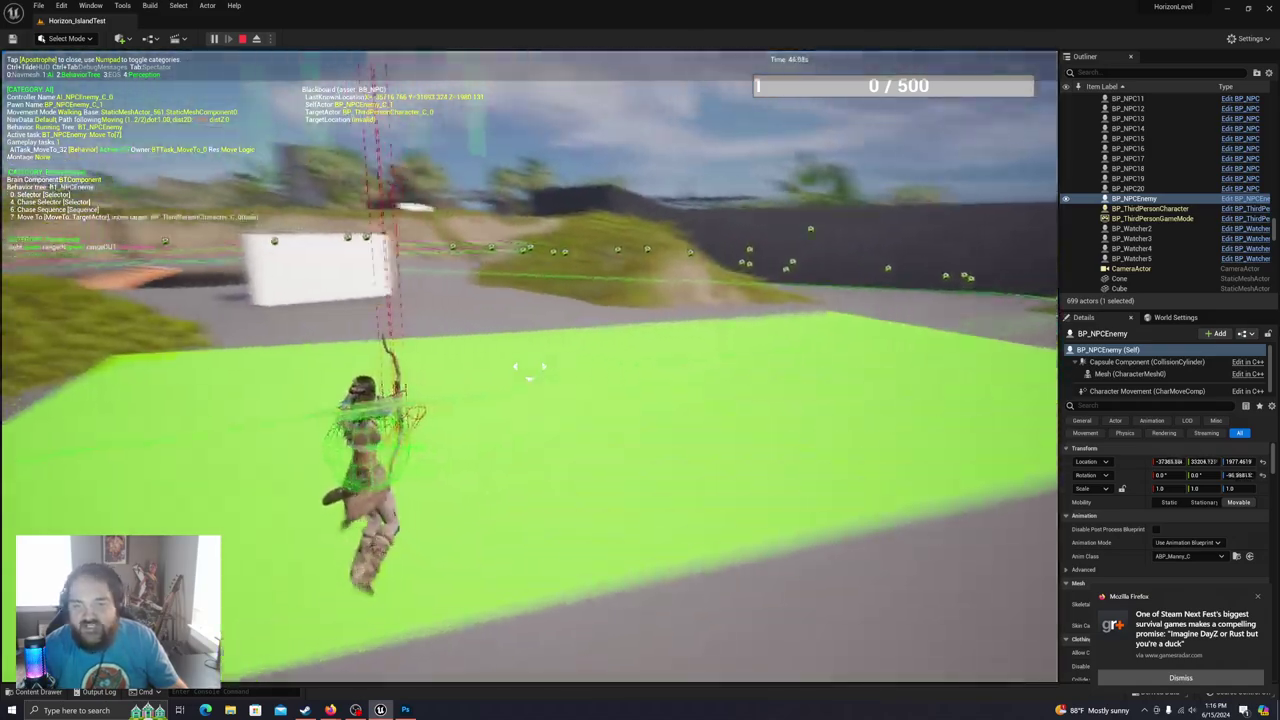
pyautogui.press('w')
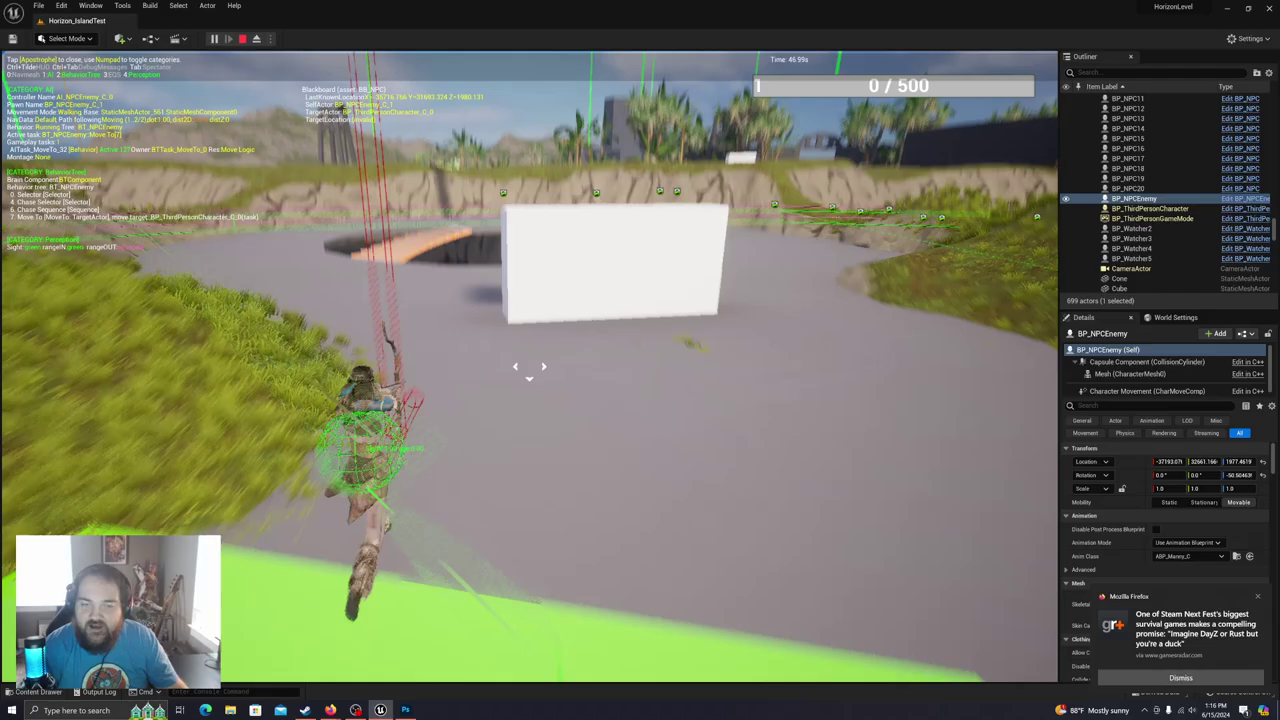
pyautogui.press('w')
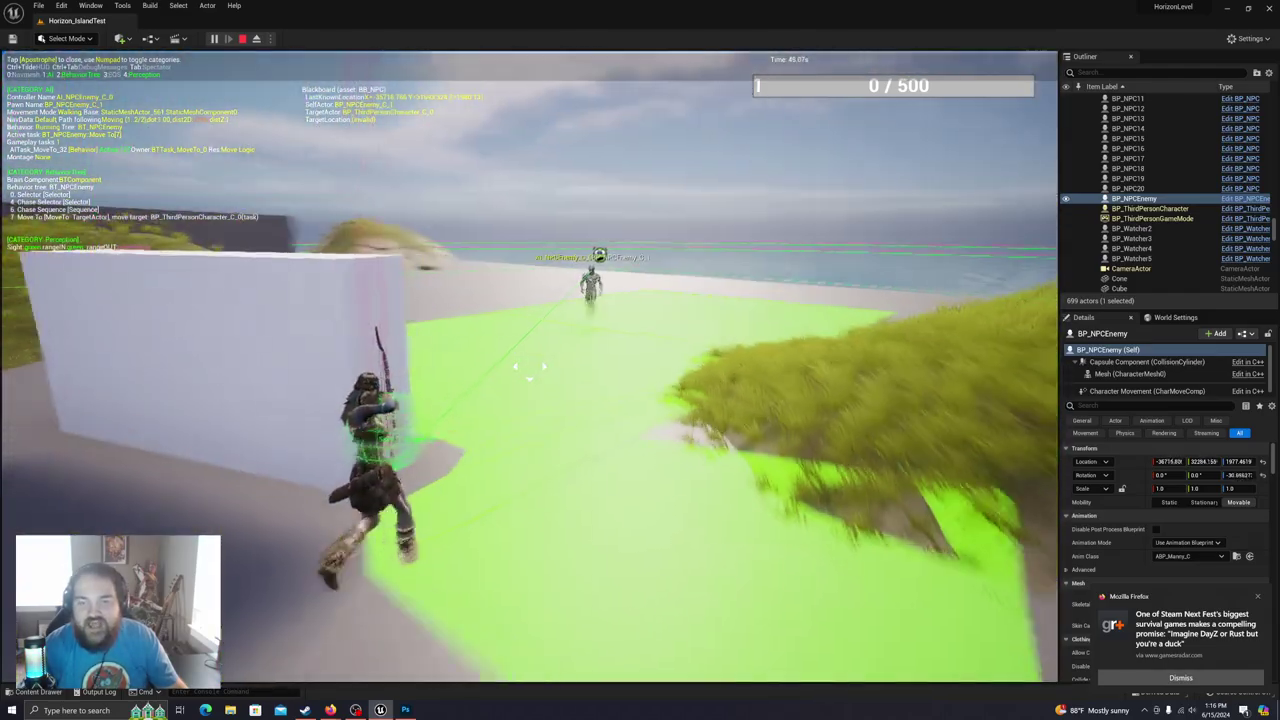
pyautogui.press('w')
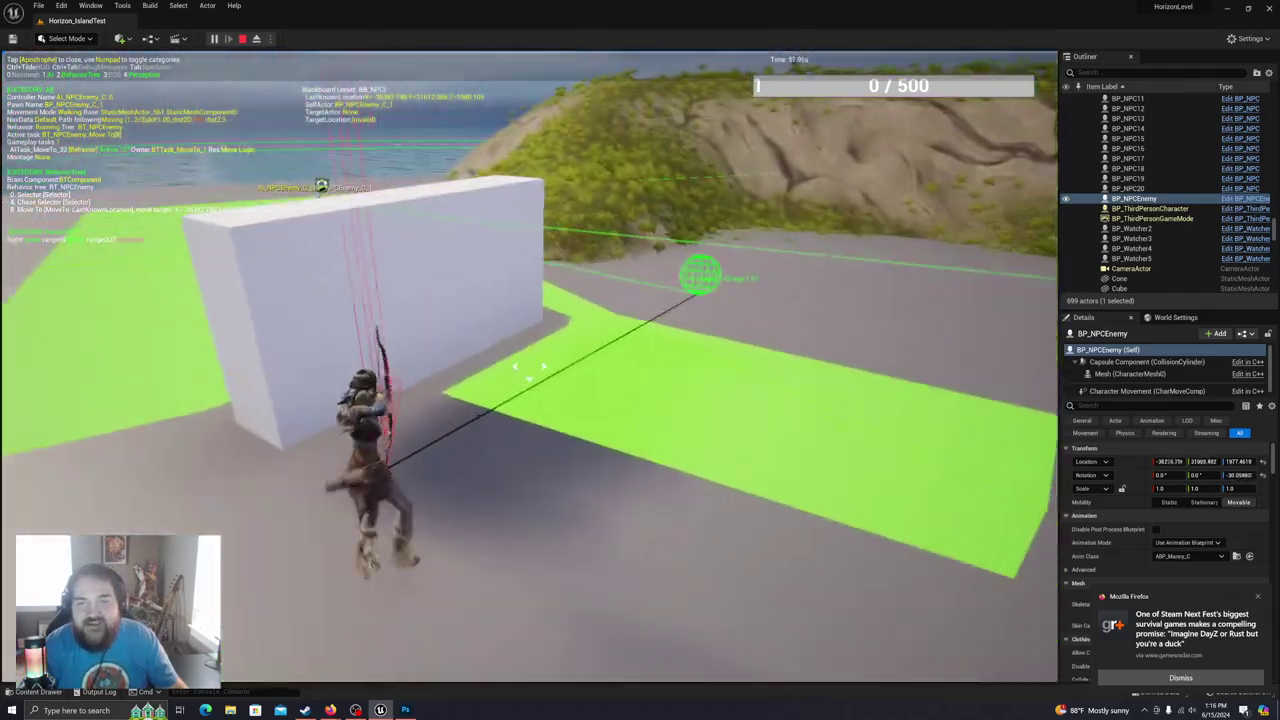
pyautogui.press('w')
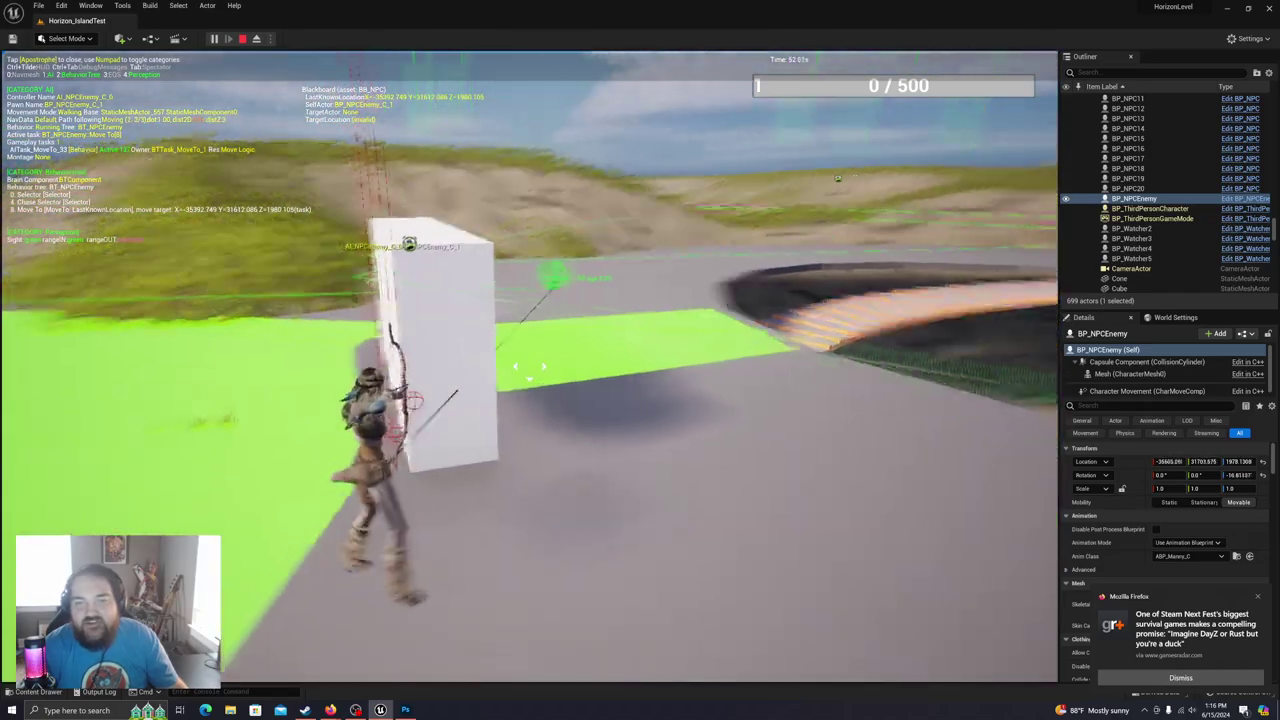
pyautogui.press('w')
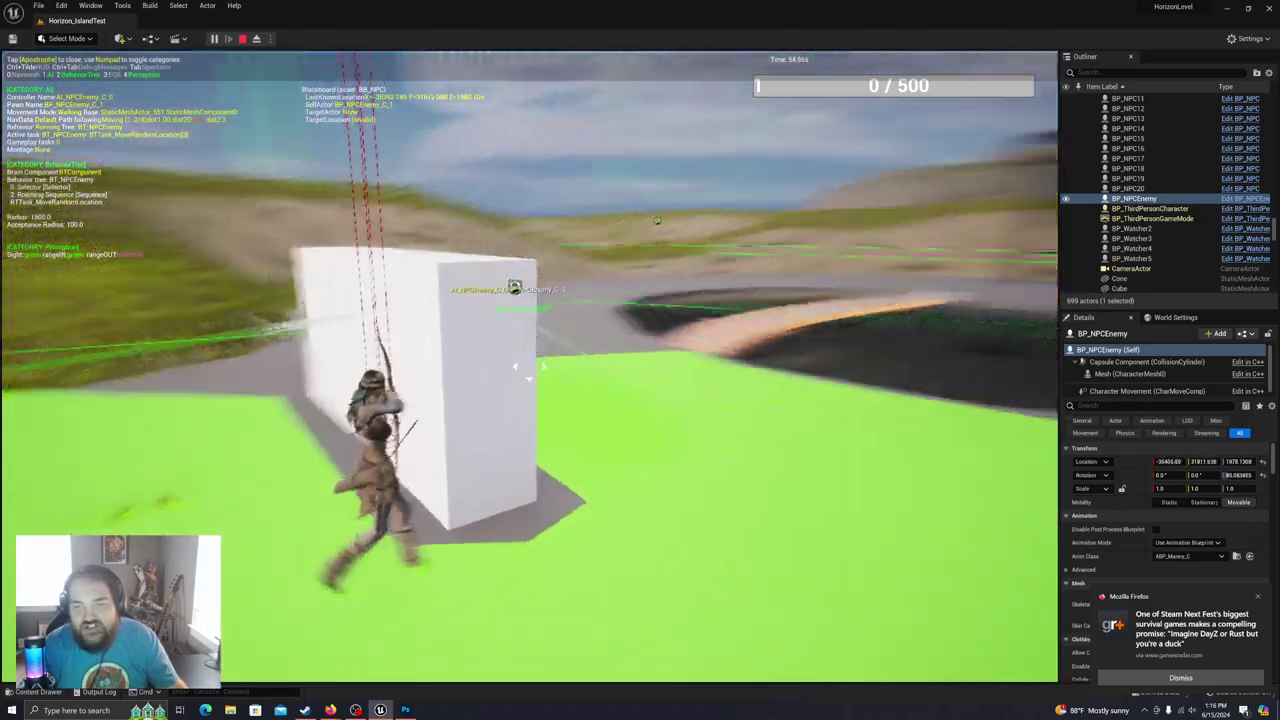
# Step: Keep the white block between the character and the NPC to observe its roaming after it loses the target
pyautogui.press('w')
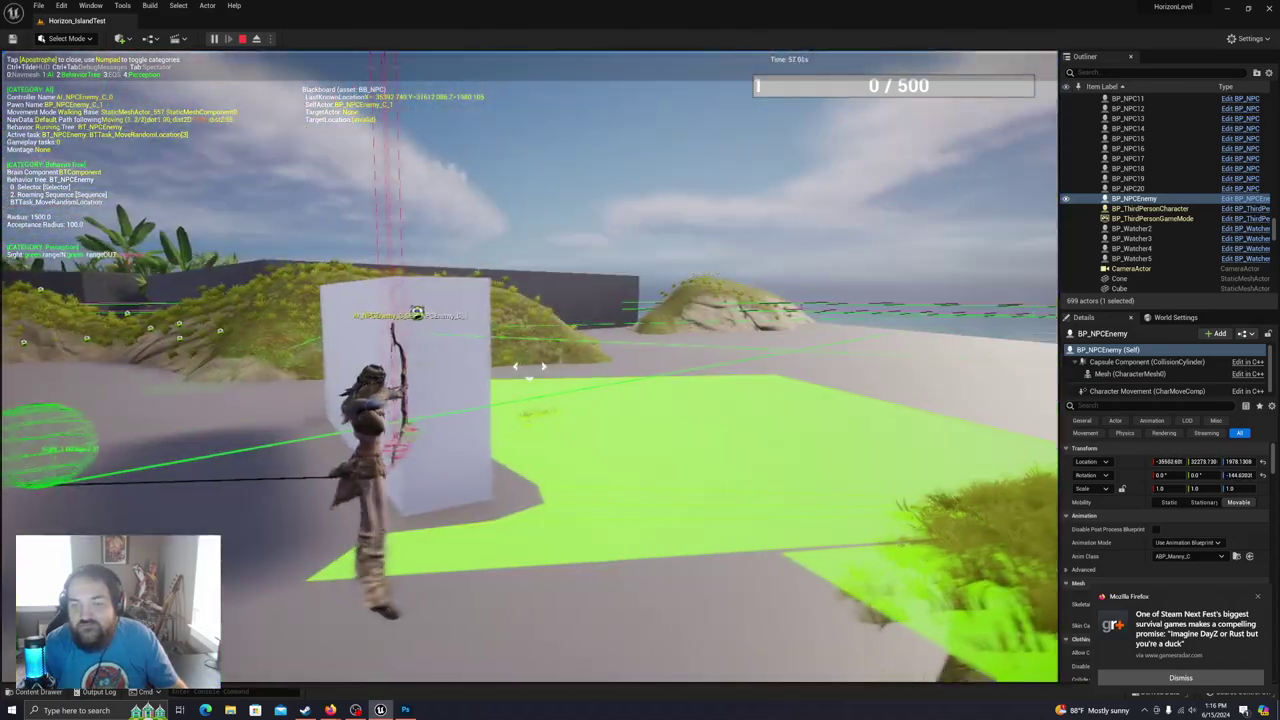
pyautogui.press('w')
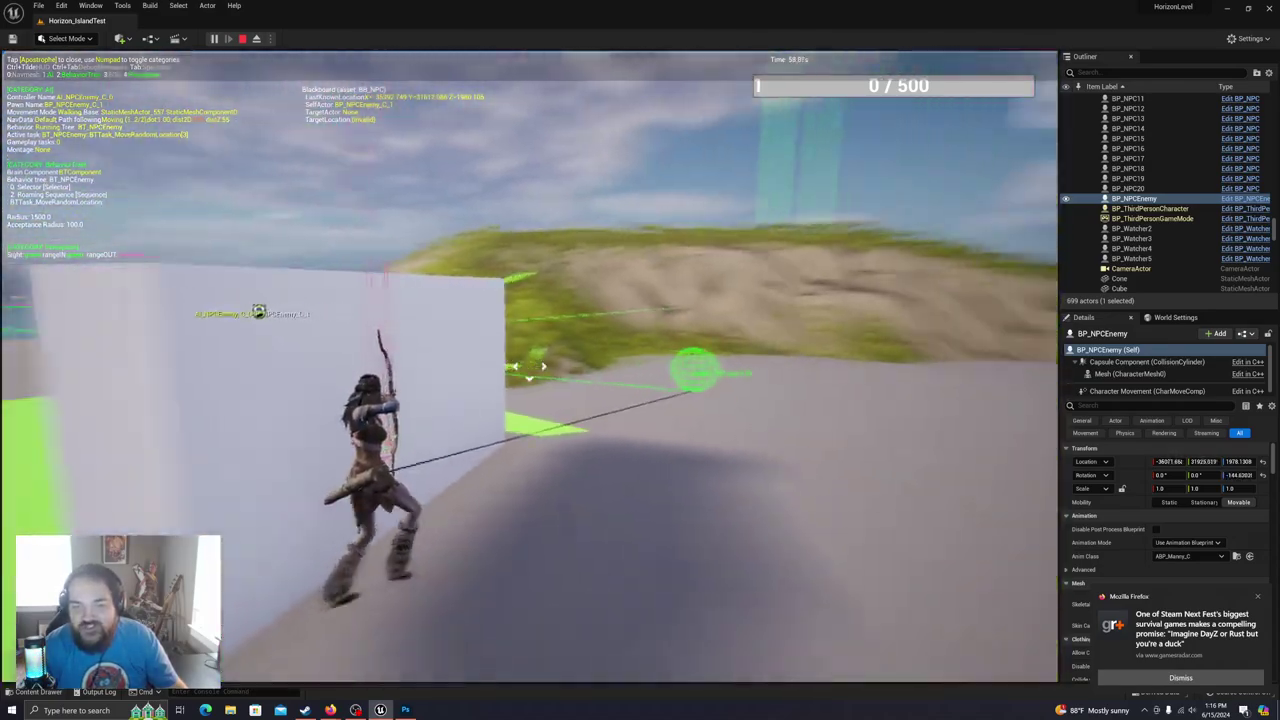
pyautogui.press('s')
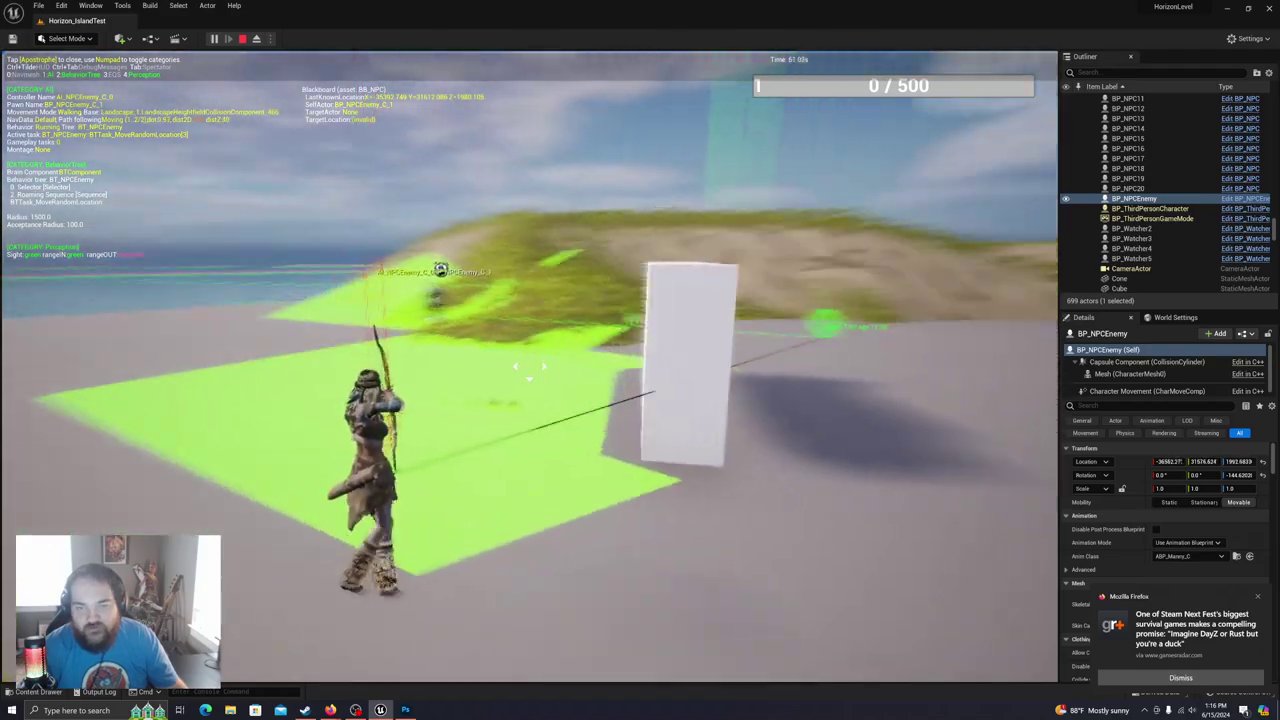
pyautogui.press('w')
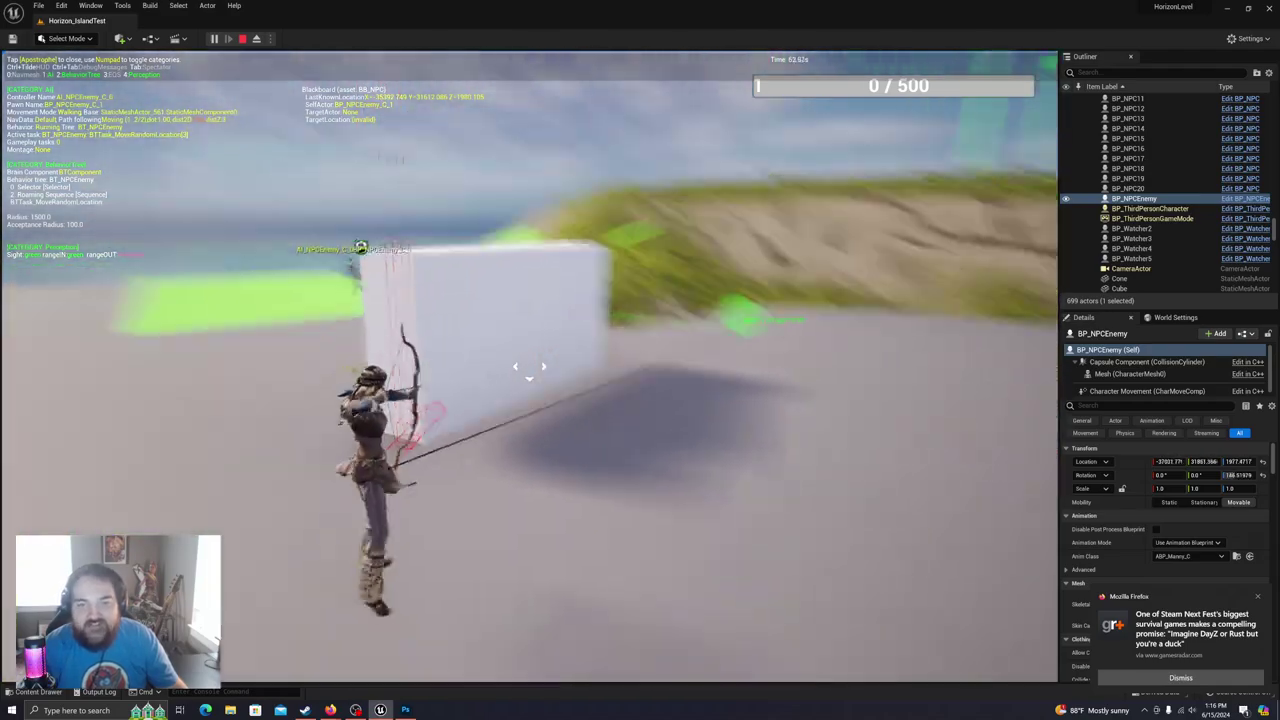
pyautogui.press('d')
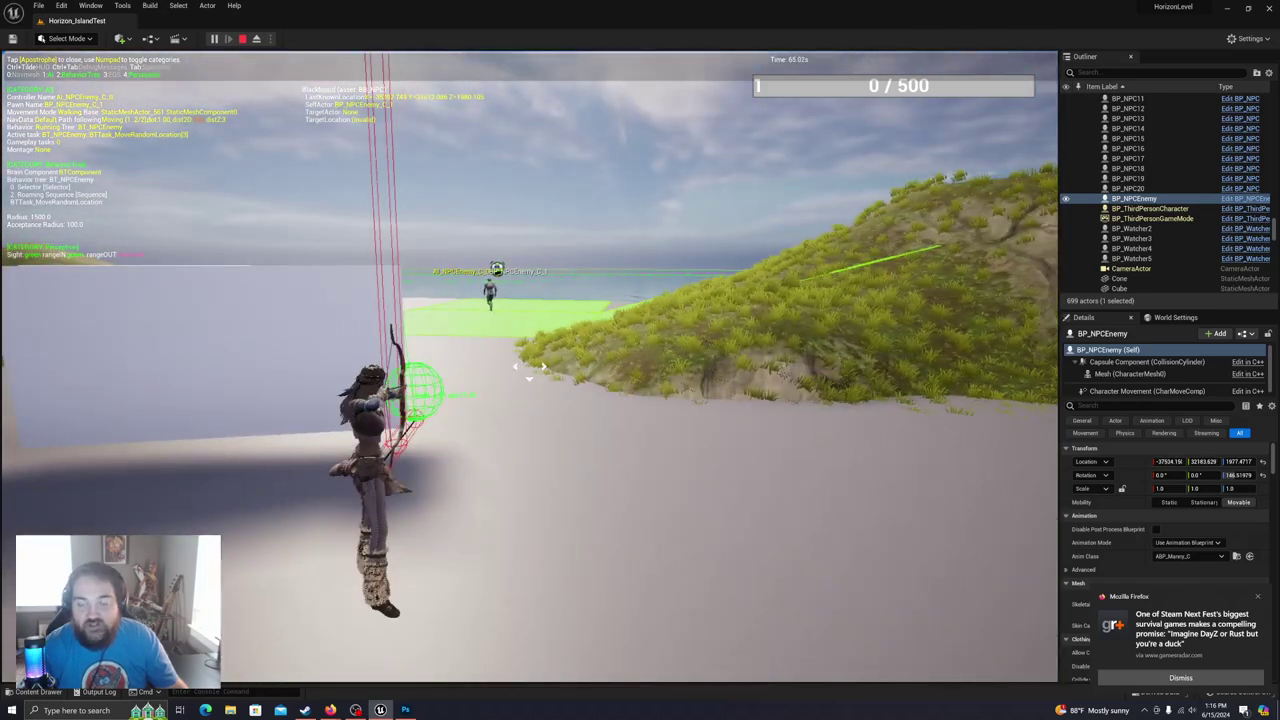
# Step: Expose the character between the white block and the grassy mound to provoke a chase, and retreat behind the block
pyautogui.press('w')
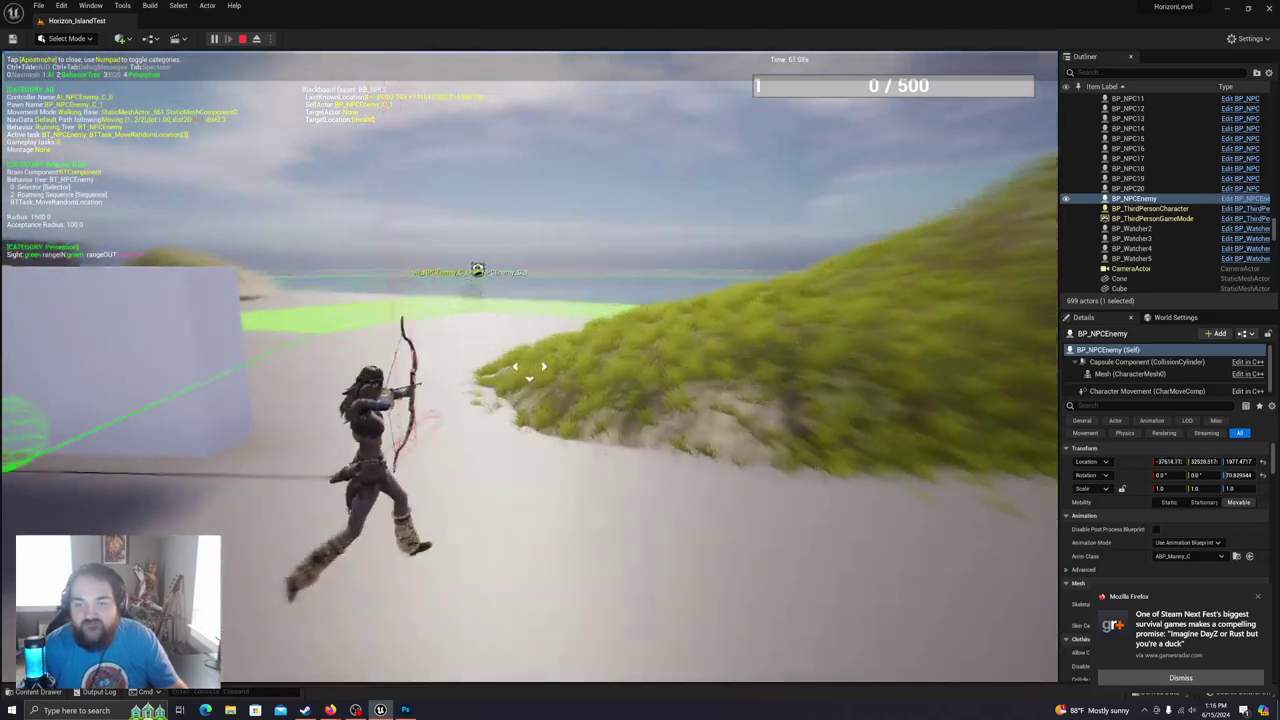
pyautogui.press('s')
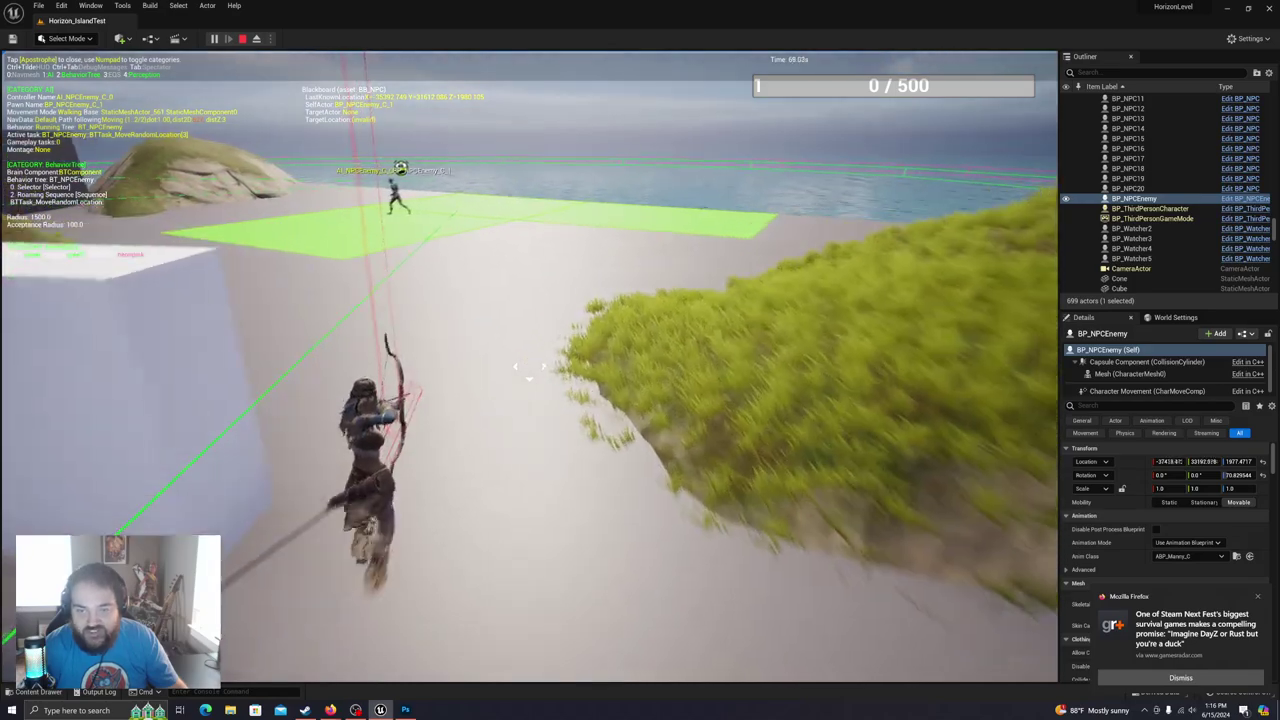
pyautogui.press('w')
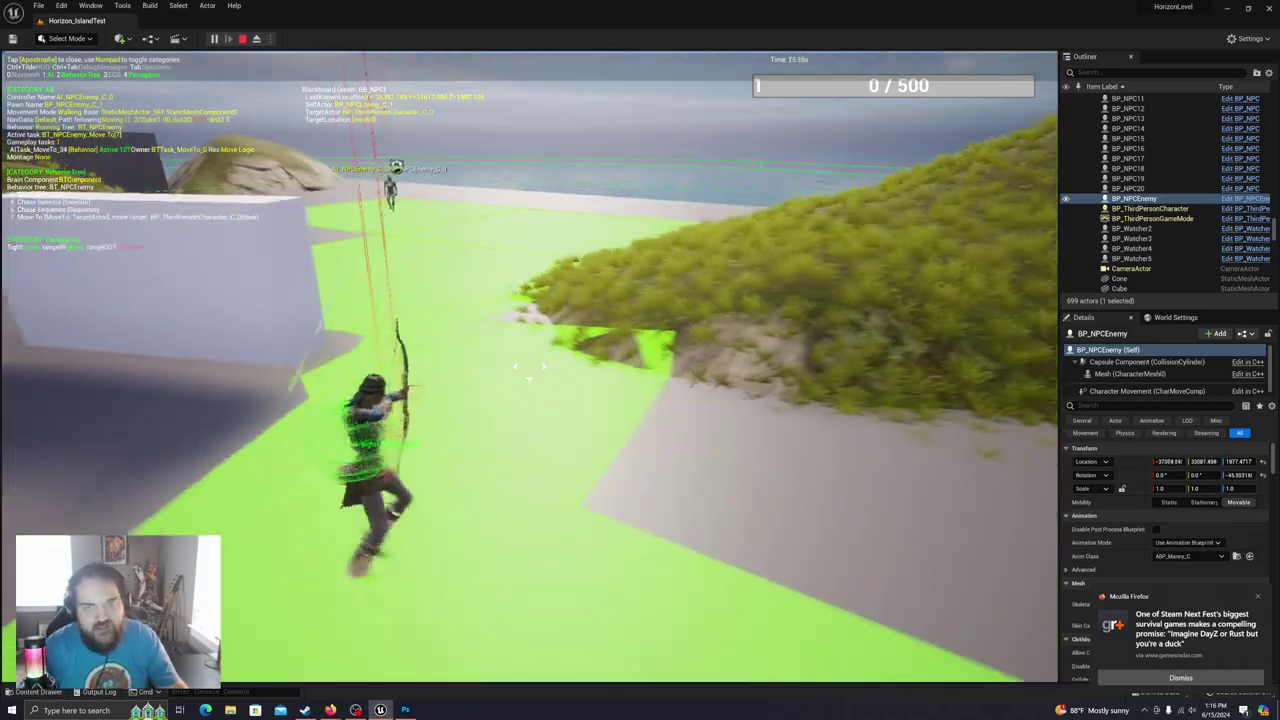
pyautogui.press('a')
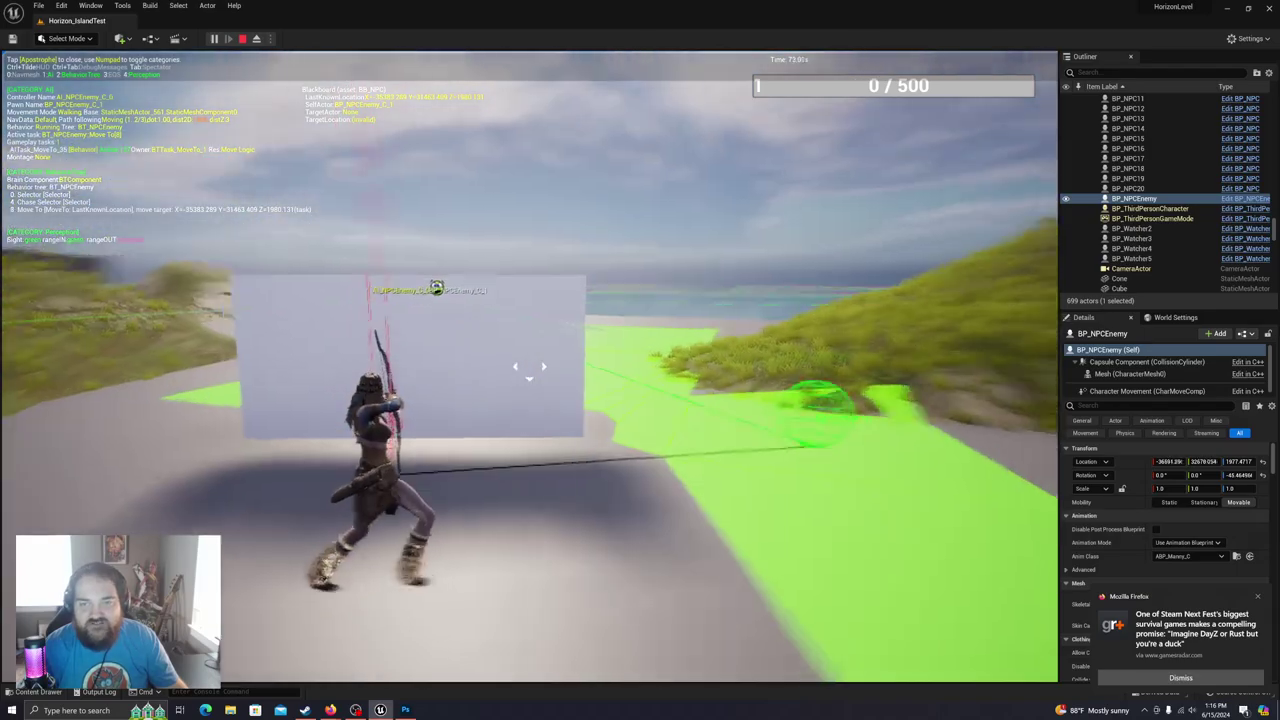
# Step: Shadow the NPC around the white block from out of its sight to examine its last-known-location search and return to roaming
pyautogui.press('w')
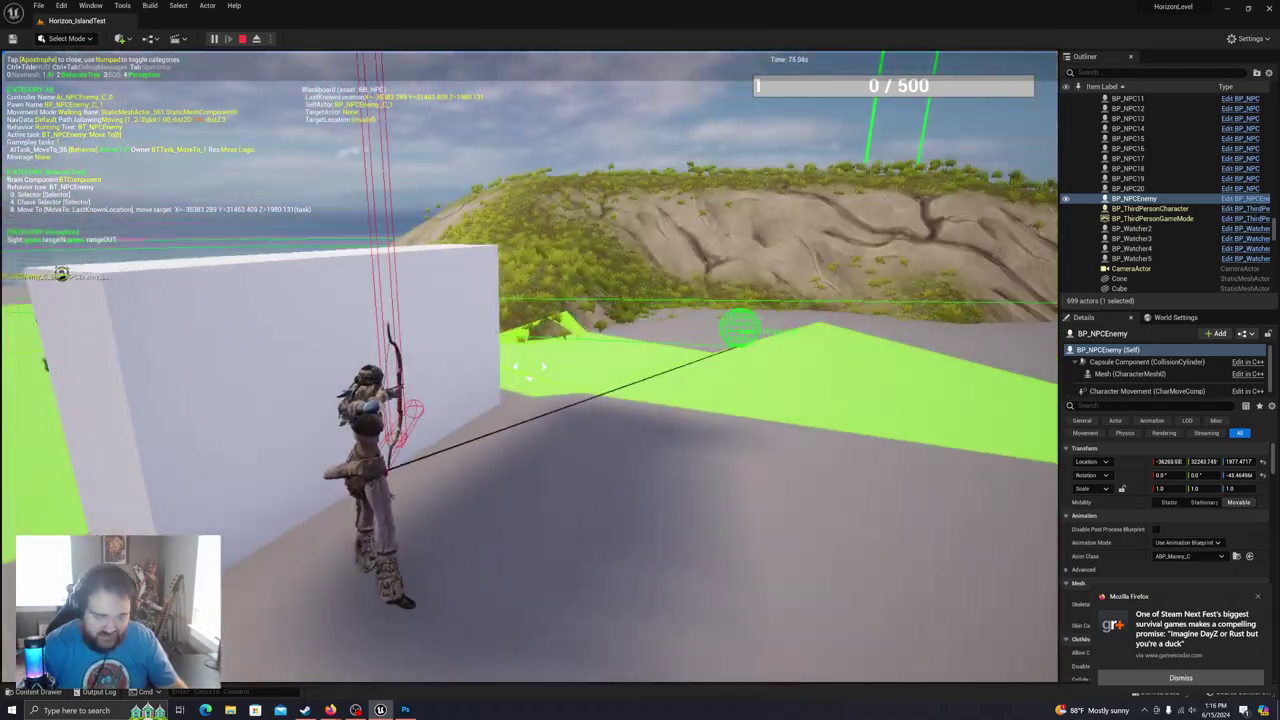
pyautogui.press('w')
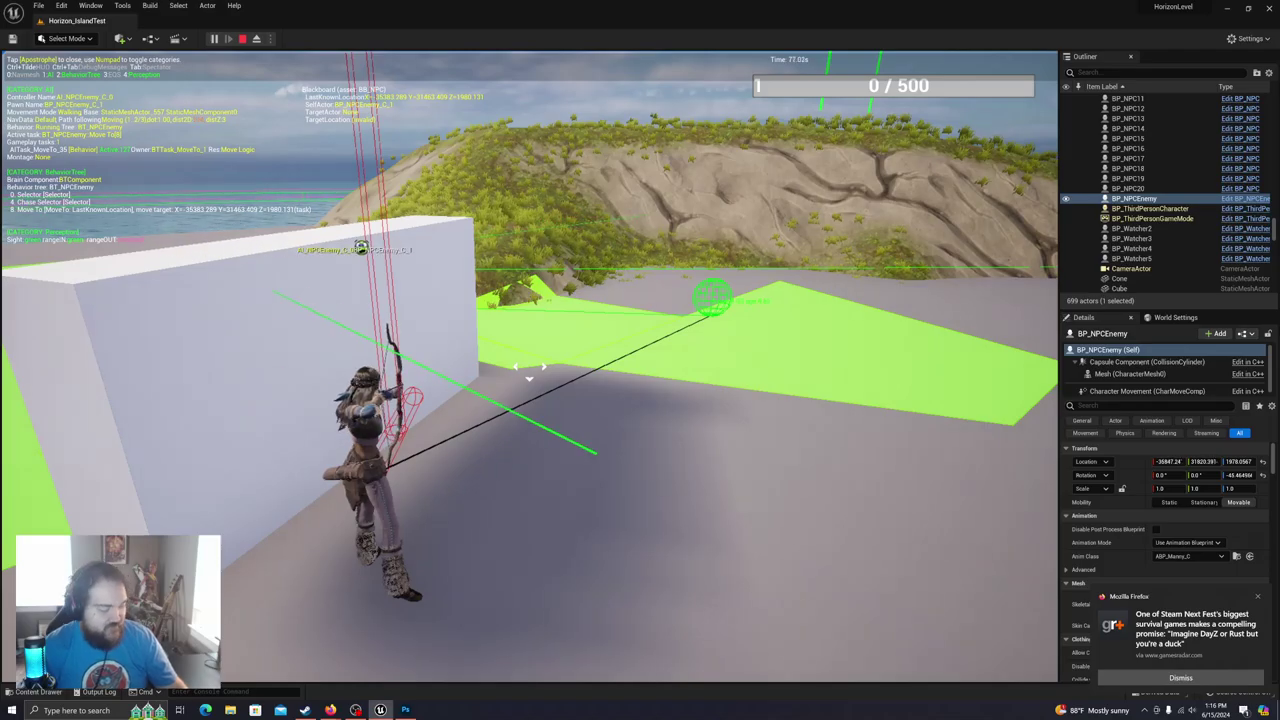
pyautogui.press('s')
pyautogui.press('a')
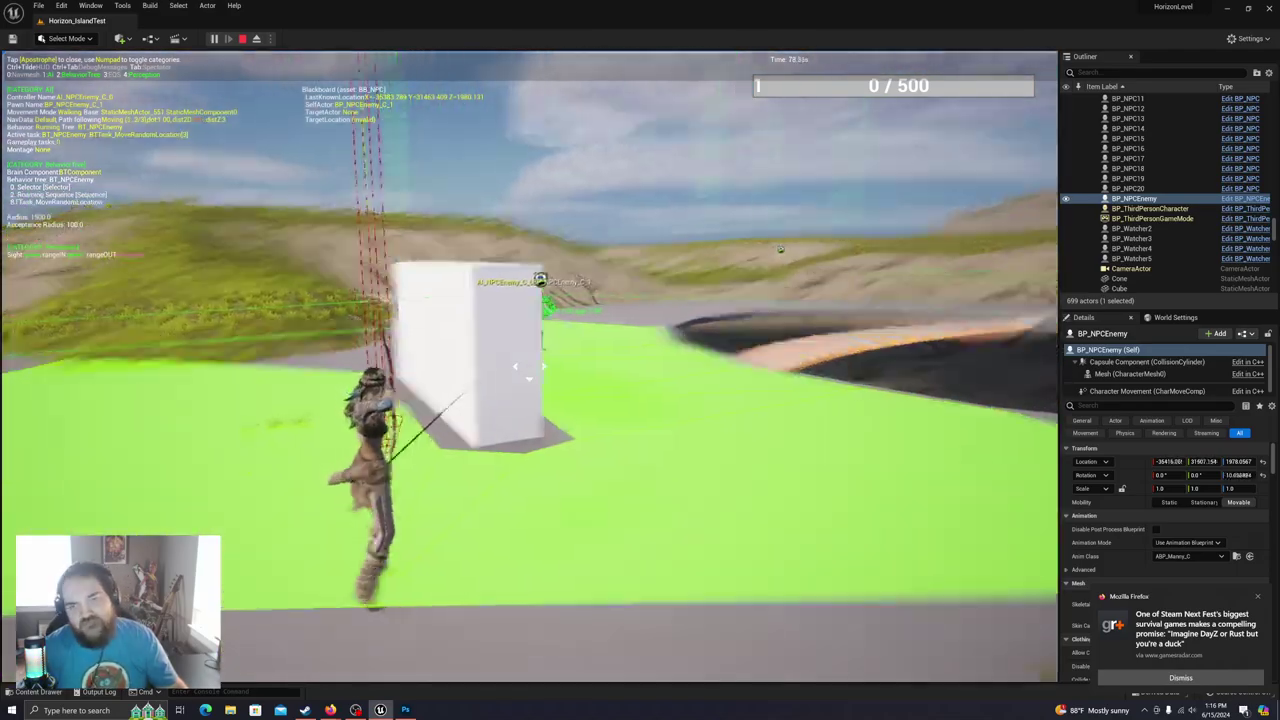
pyautogui.press('w')
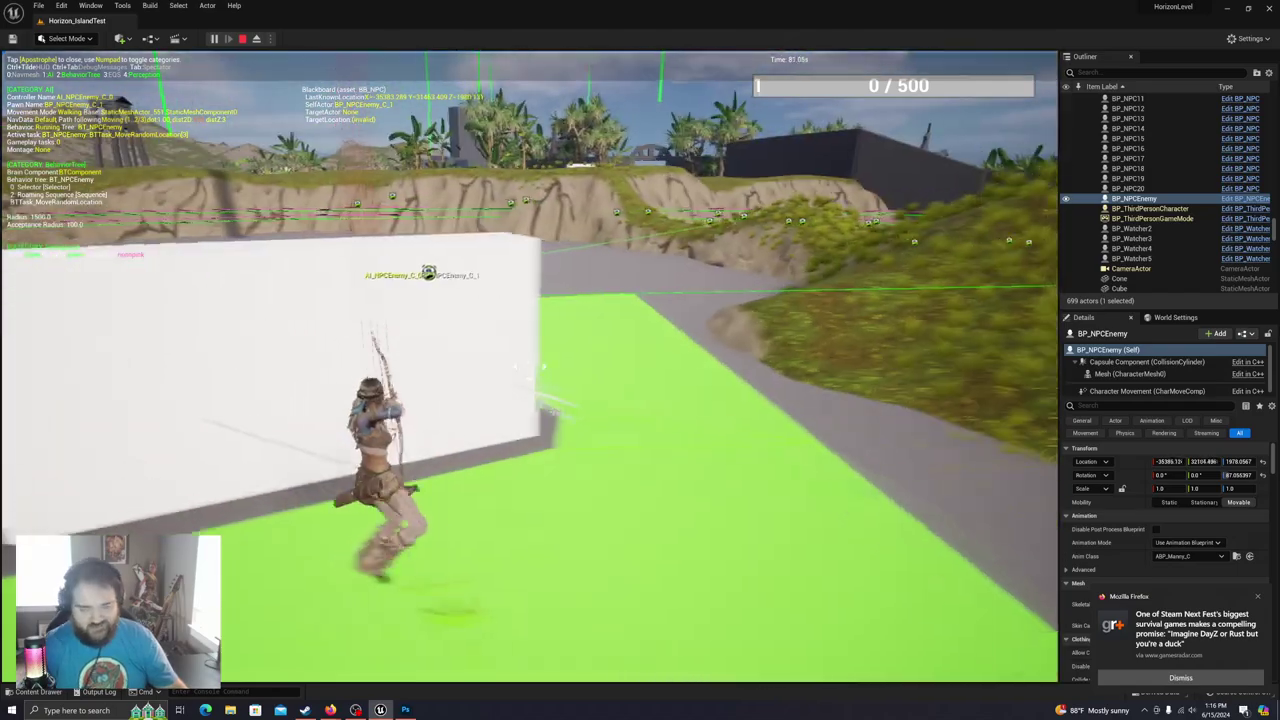
pyautogui.press('a')
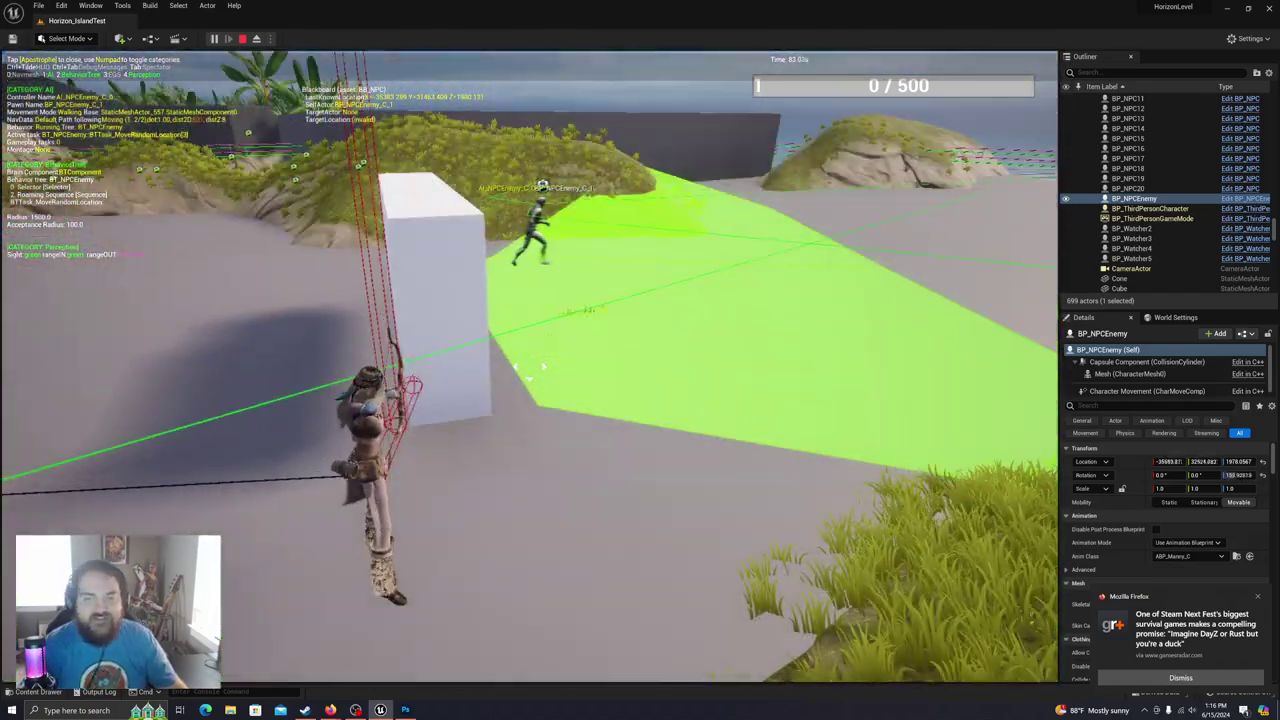
# Step: Circle the white block behind cover, briefly showing the character to the NPC, to examine how it switches between roaming and searching
pyautogui.press('a')
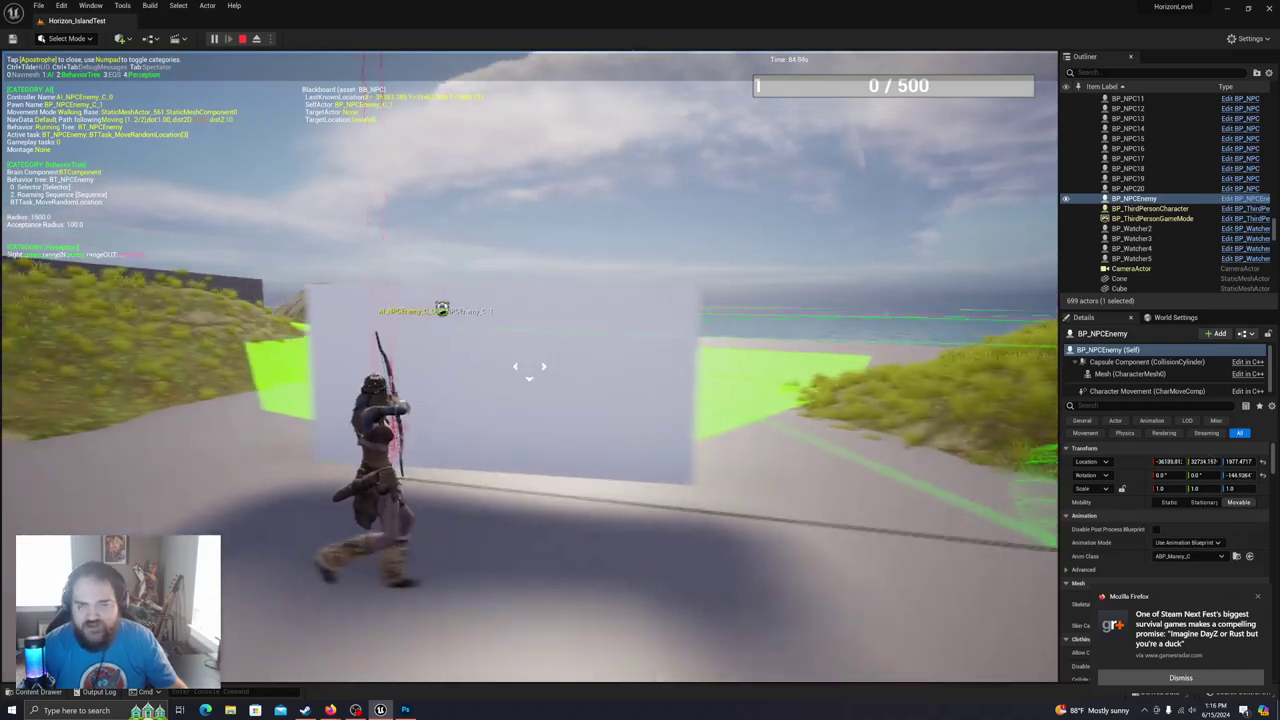
pyautogui.press('w')
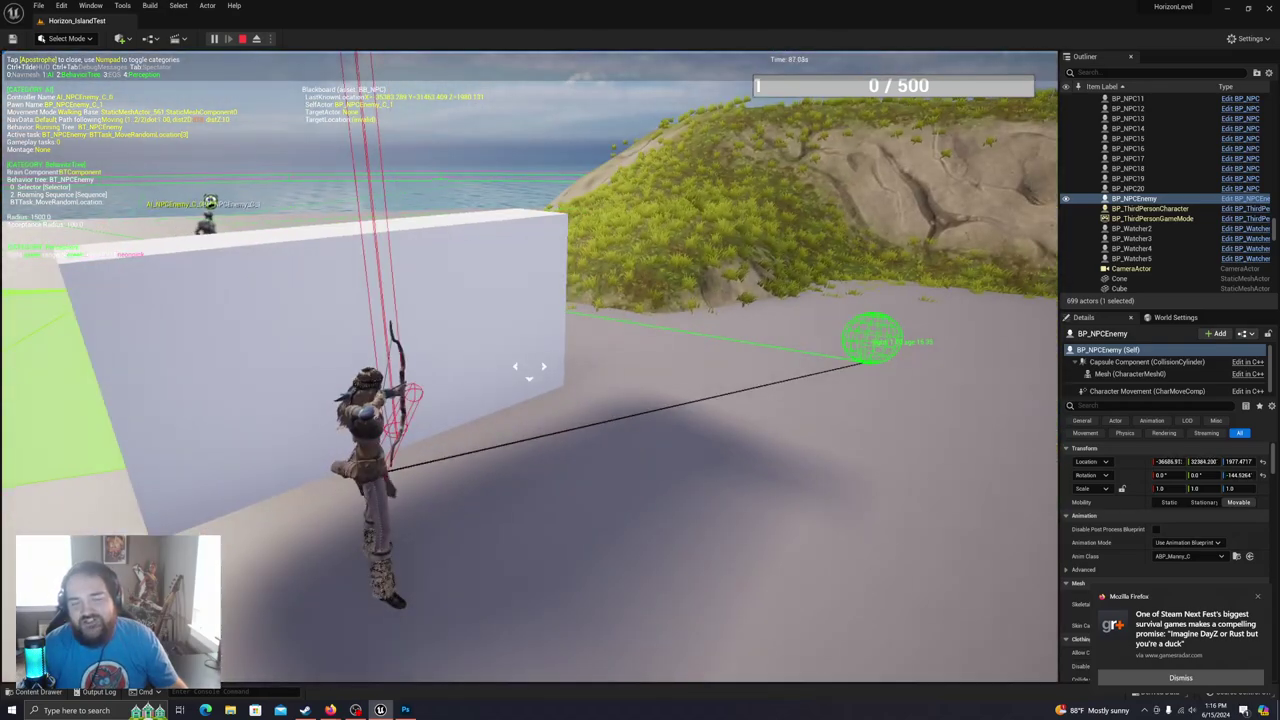
pyautogui.press('a')
pyautogui.press('d')
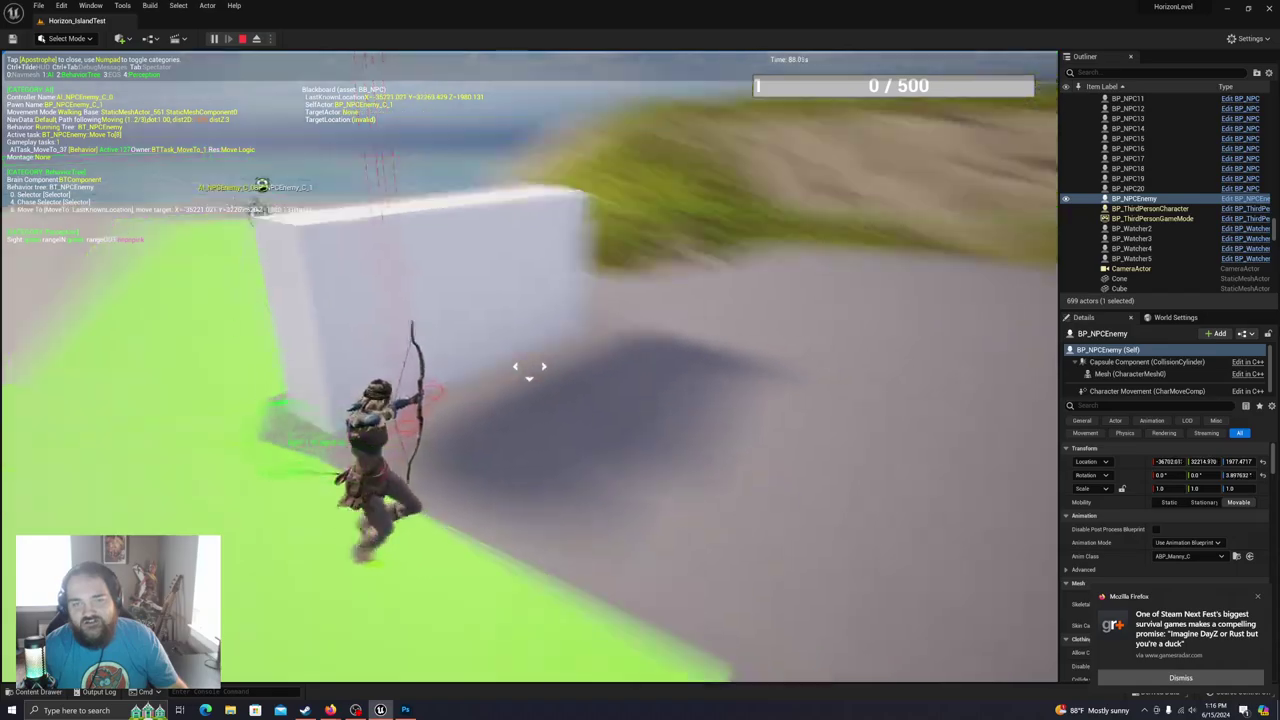
pyautogui.press('d')
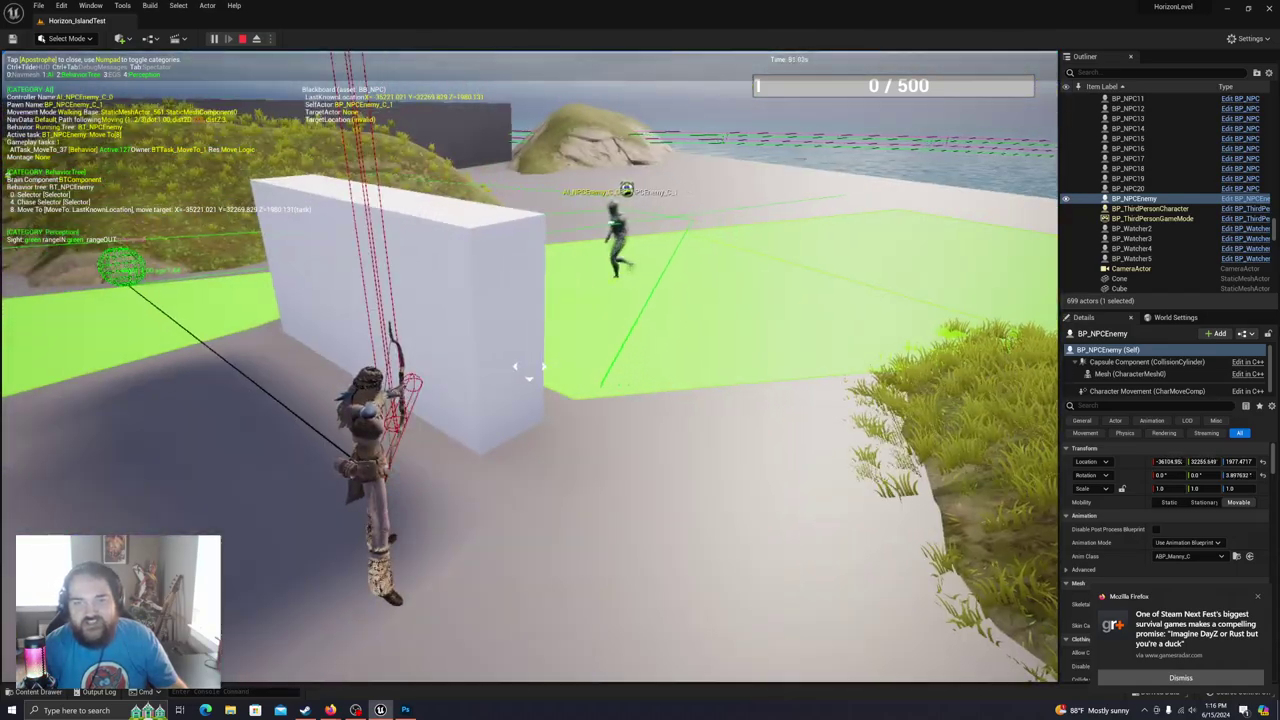
pyautogui.press('w')
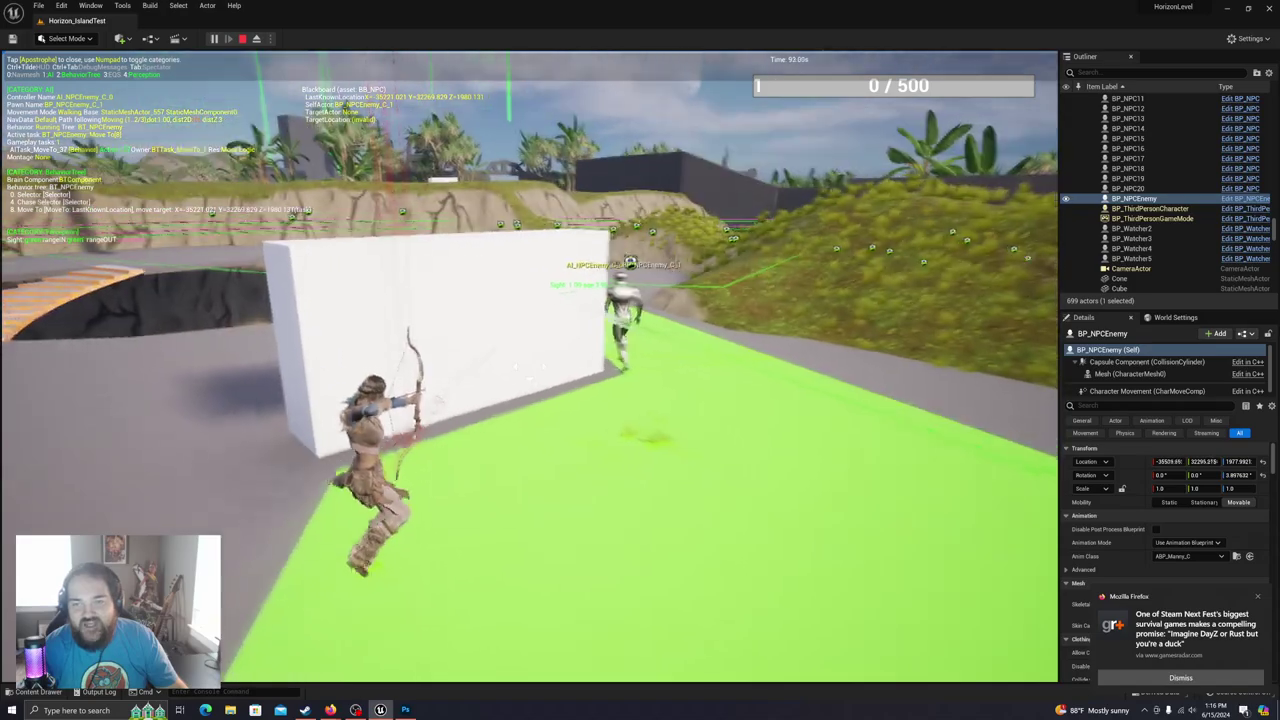
# Step: Provoke the NPC into chasing the character around the white block, and break line of sight by running toward the pit
pyautogui.press('w')
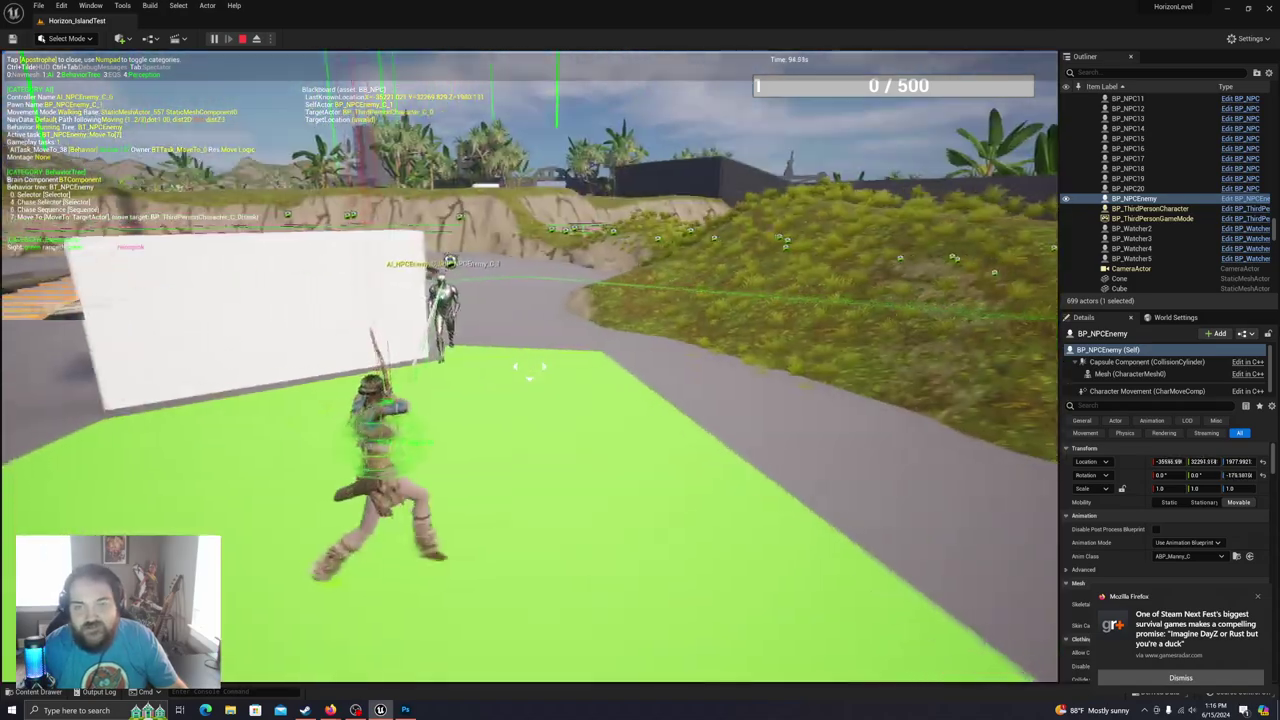
pyautogui.press('a')
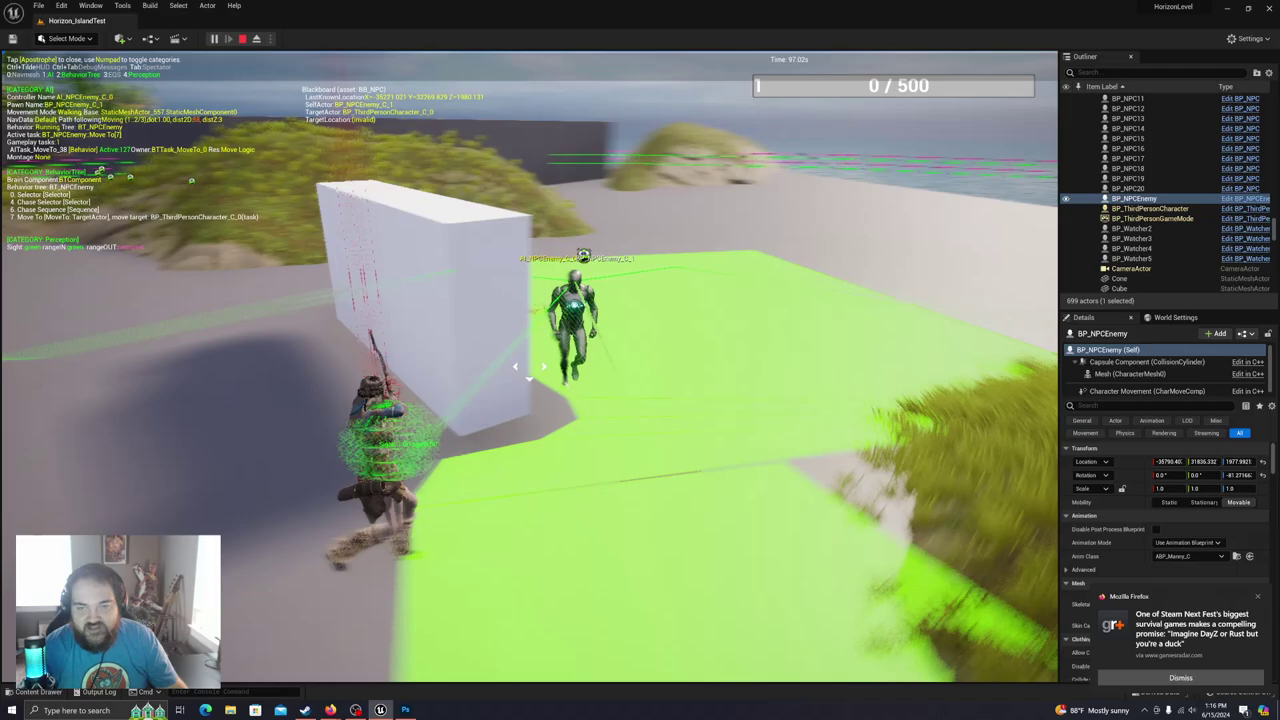
pyautogui.press('w')
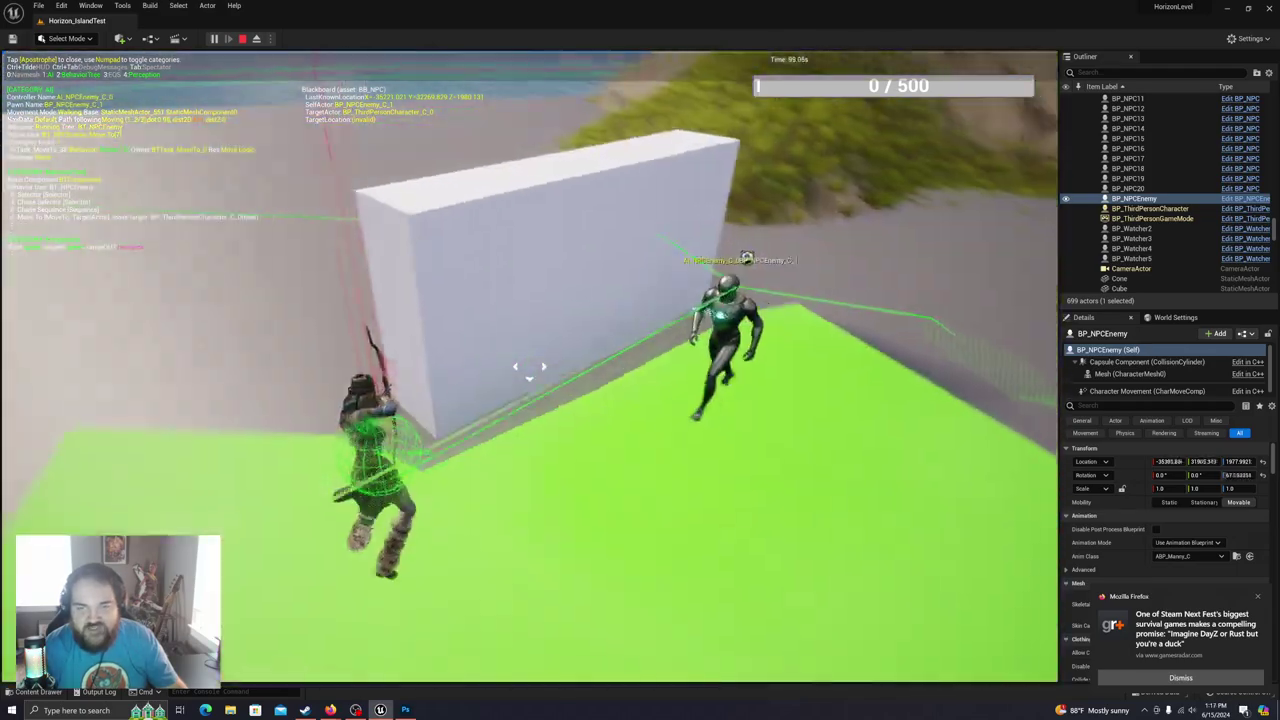
pyautogui.press('a')
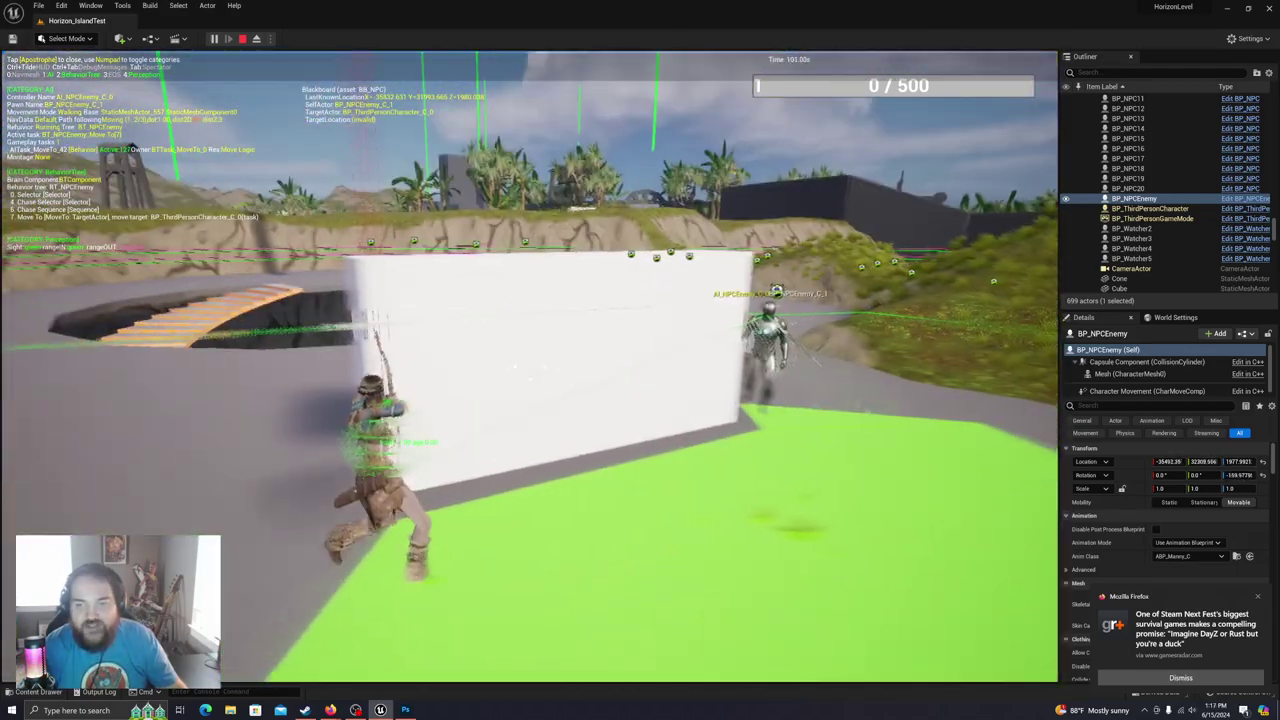
pyautogui.press('w')
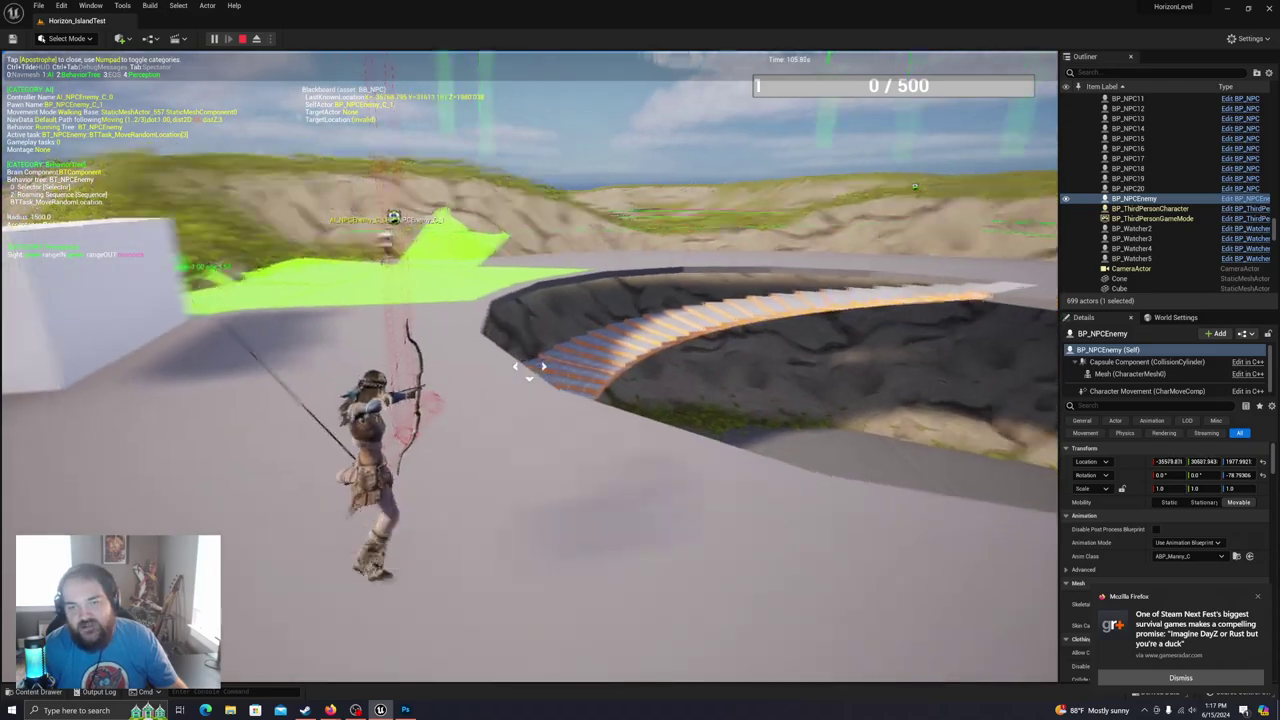
# Step: Let the NPC spot the character again and lead it in a chase along the pit's rim
pyautogui.press('w')
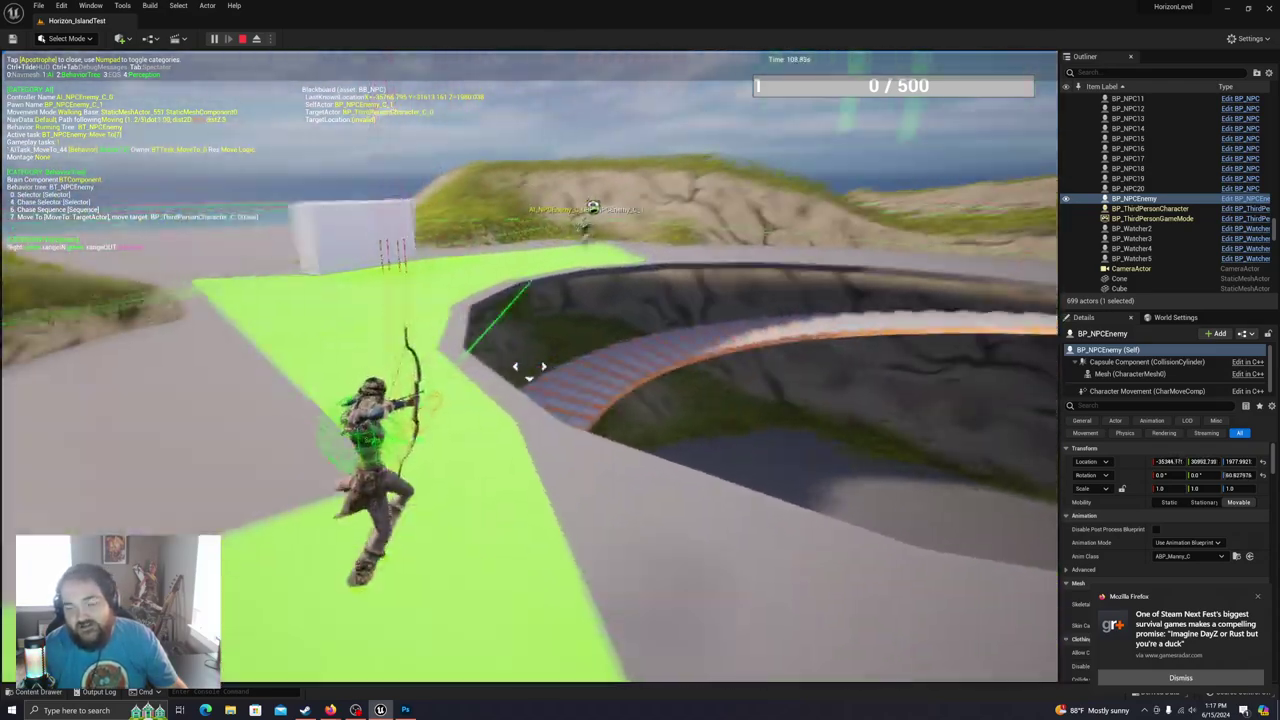
pyautogui.press('w')
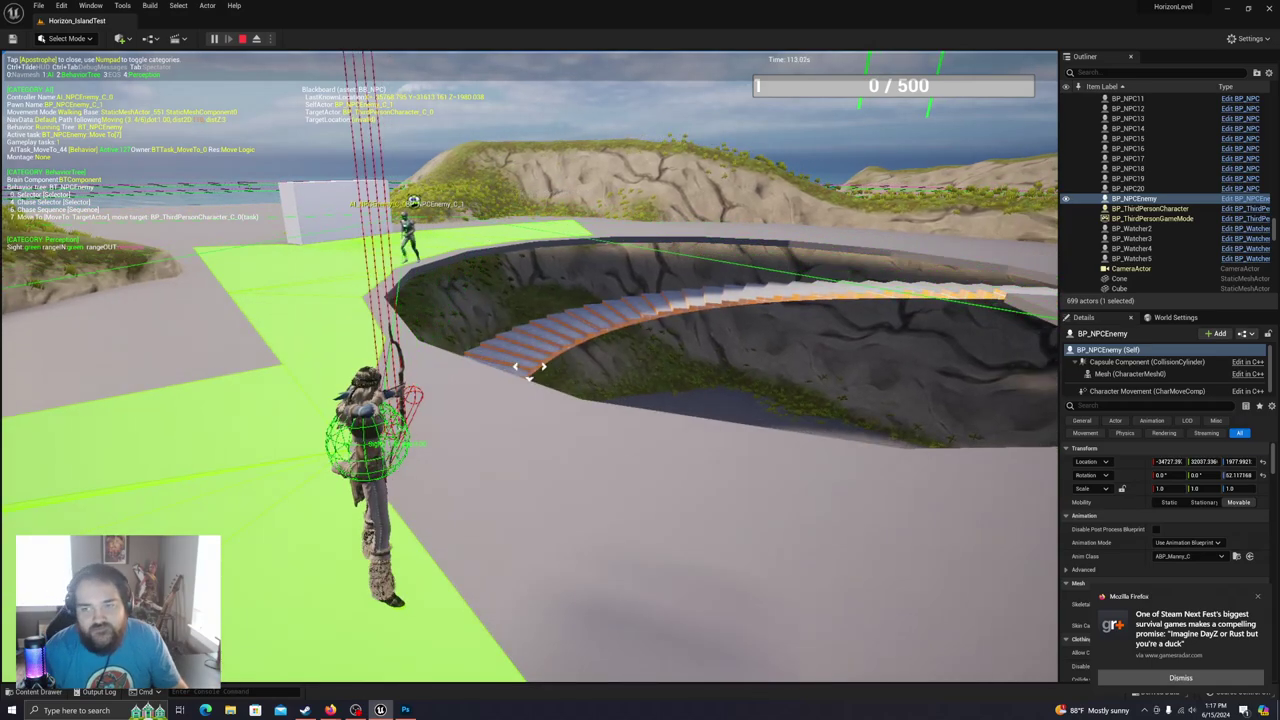
pyautogui.press('w')
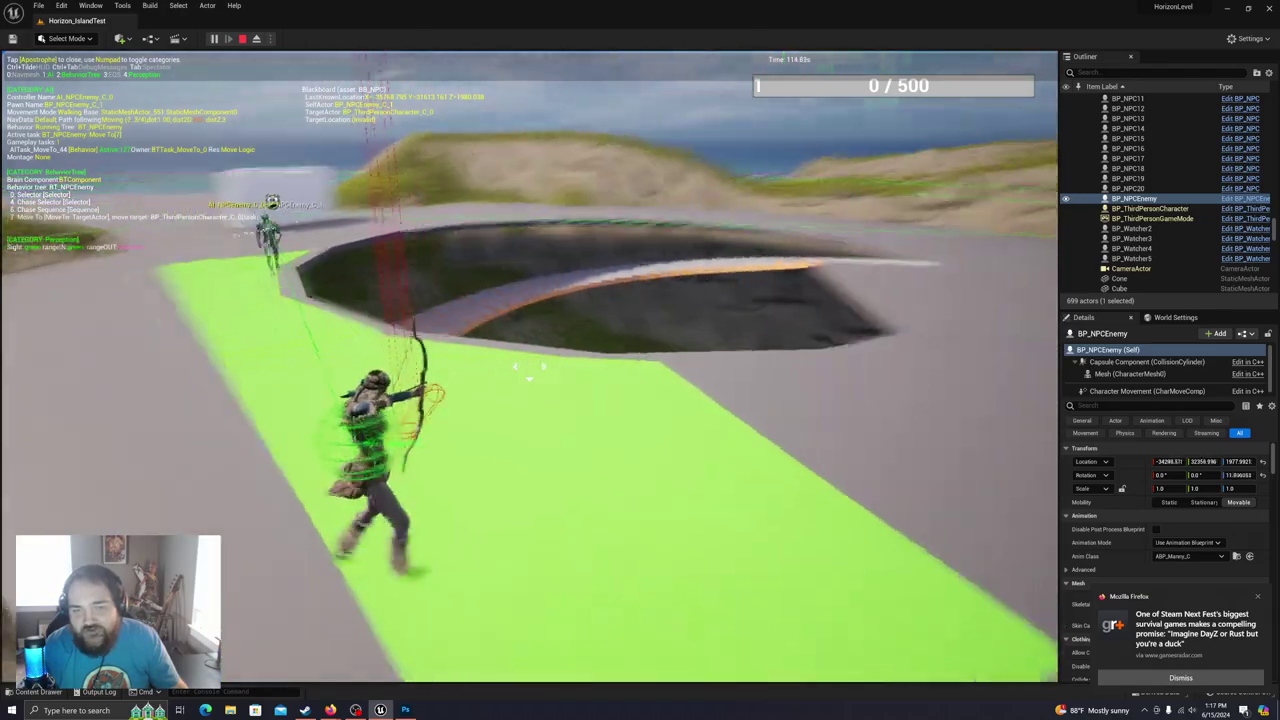
pyautogui.press('w')
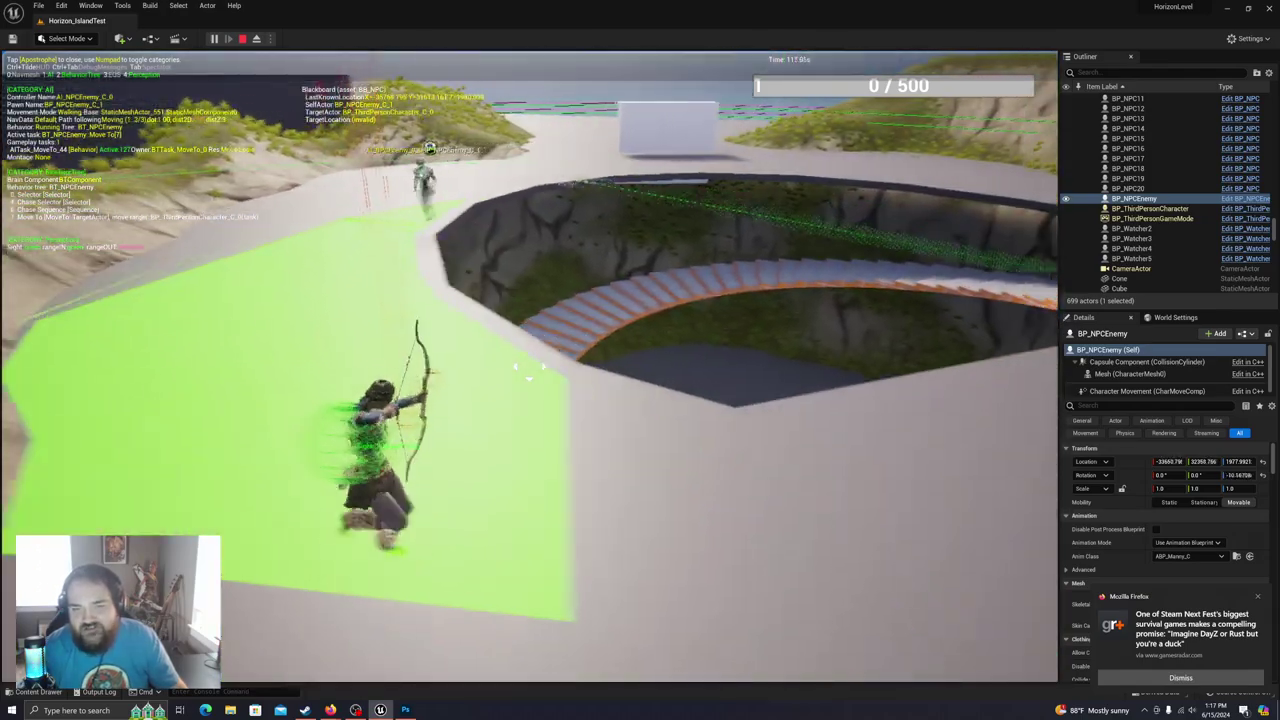
pyautogui.press('w')
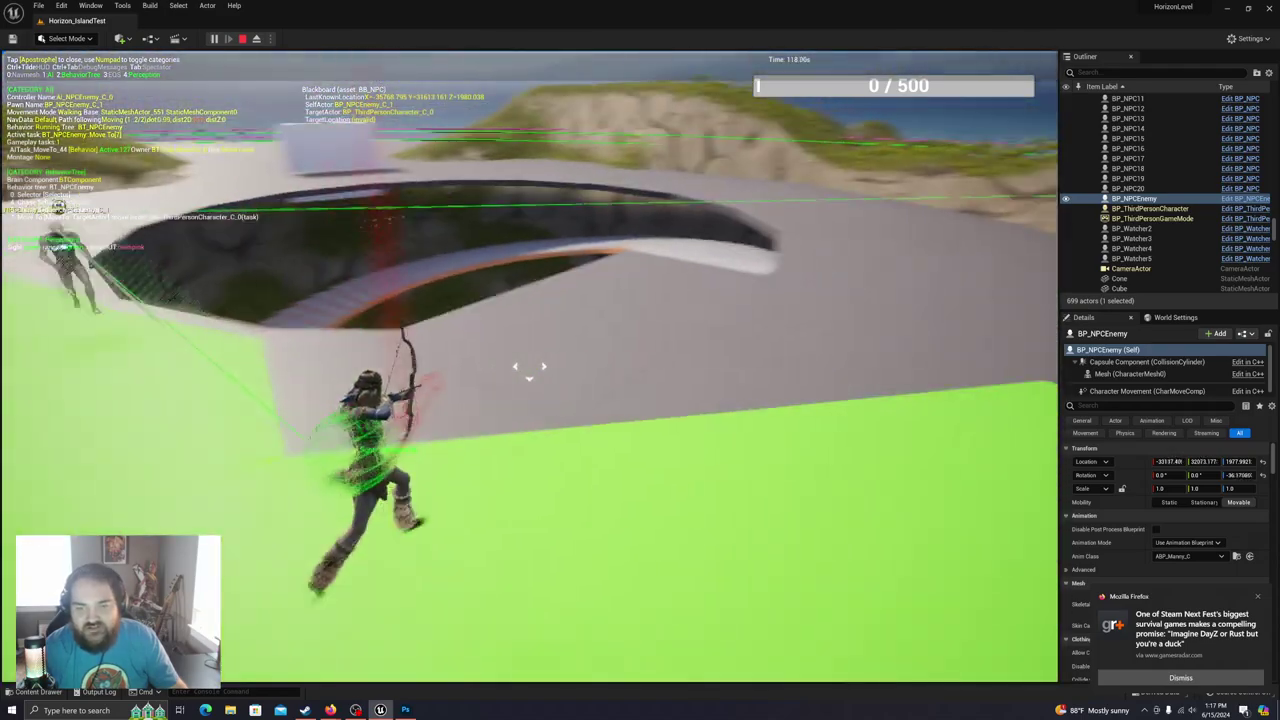
# Step: Lead the NPC down the curved staircase to the pit floor to test its pathing on the stairs
pyautogui.press('w')
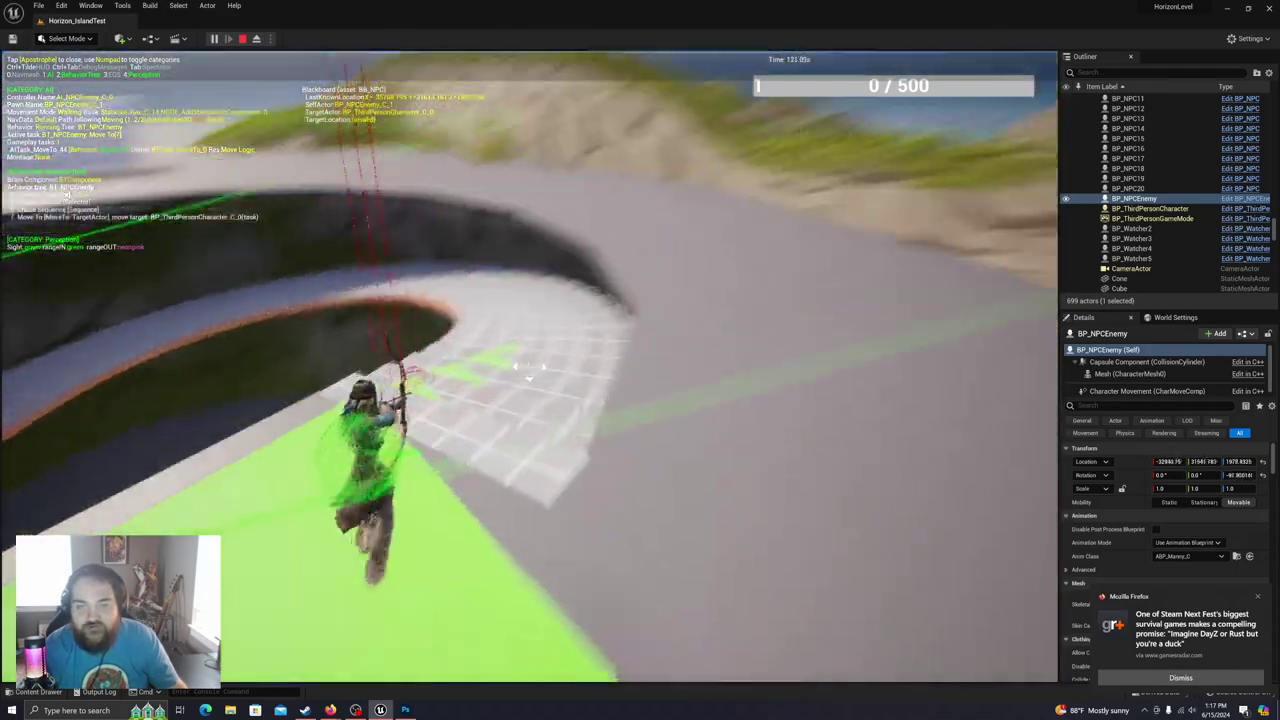
pyautogui.press('w')
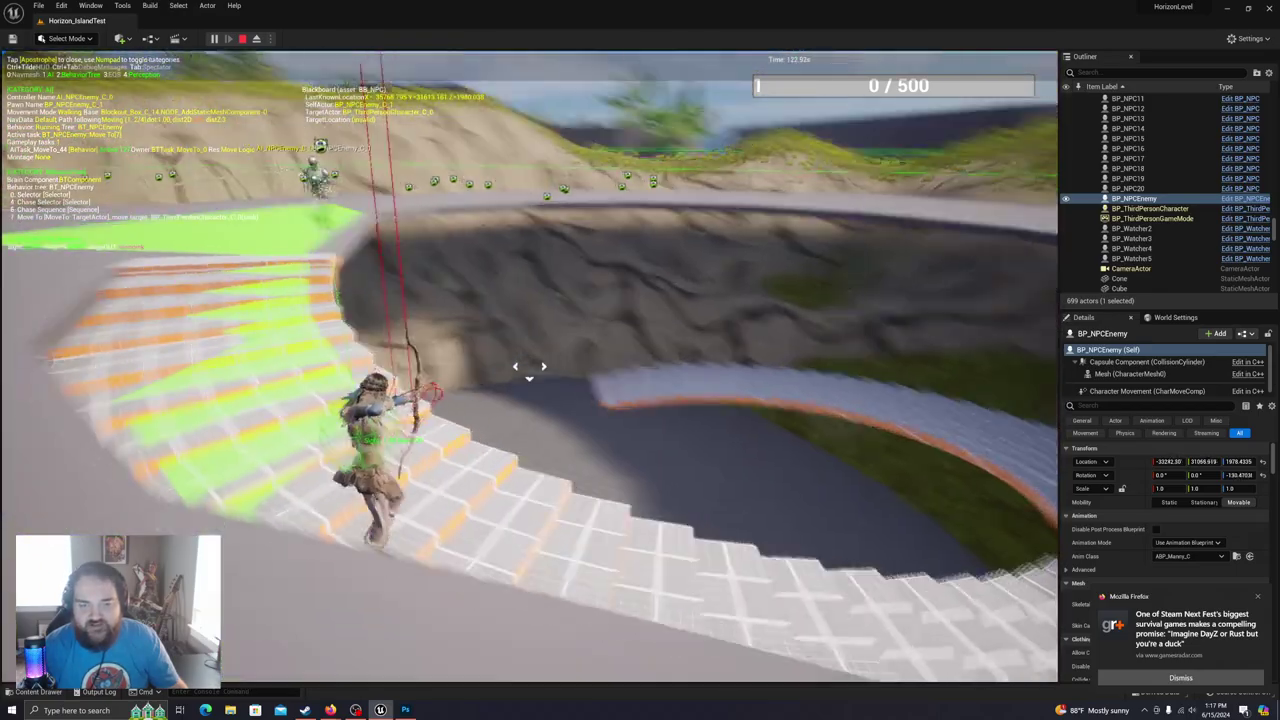
pyautogui.press('w')
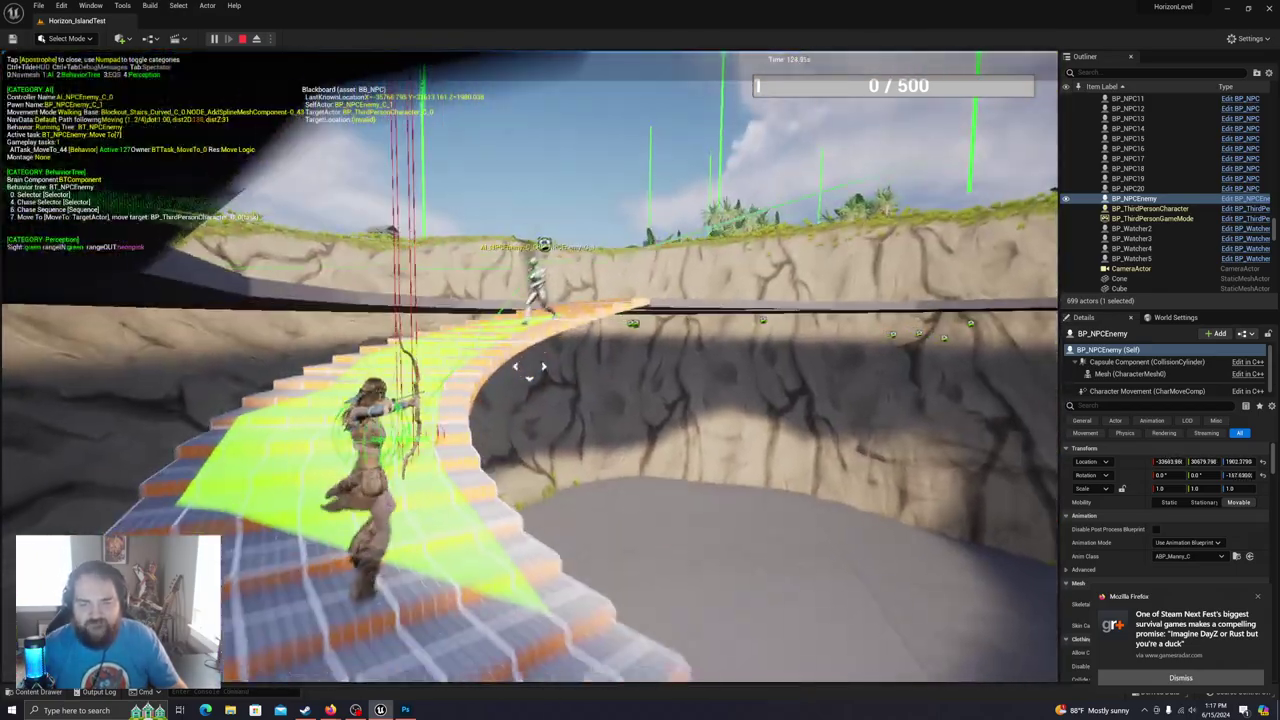
pyautogui.press('w')
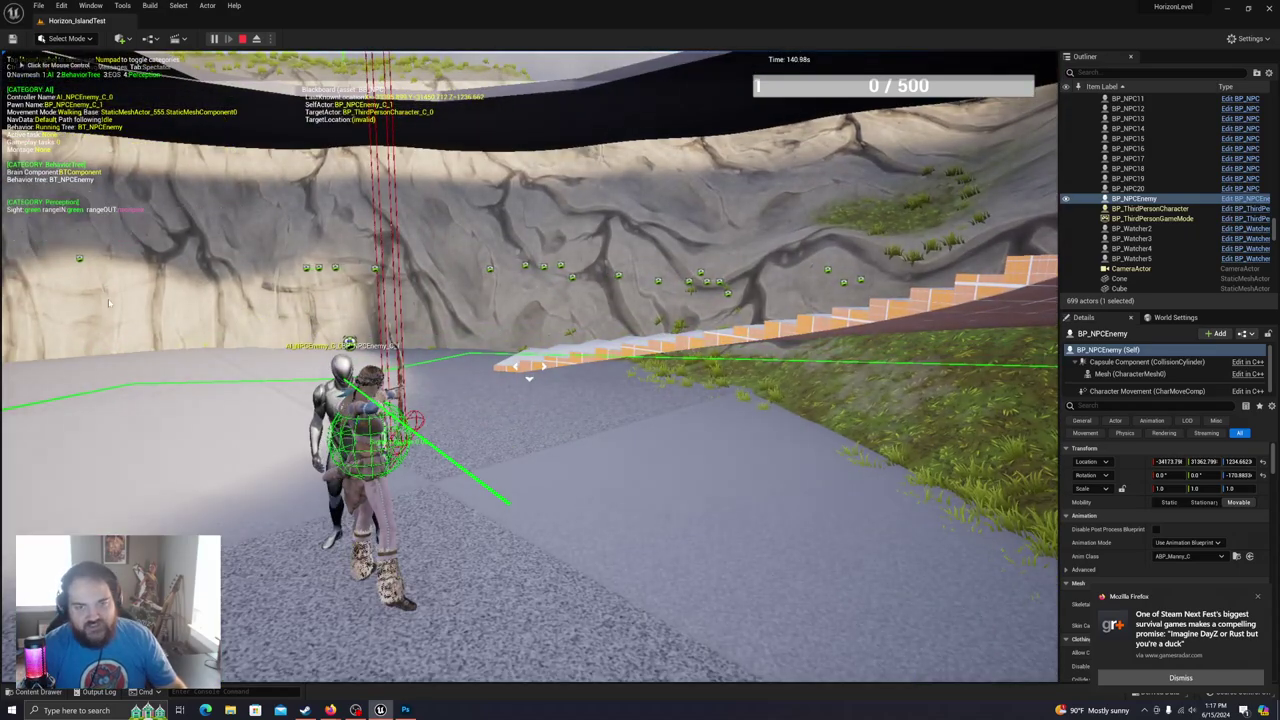
# Step: Stop the playtest and examine the nav mesh coverage around the pit, white block, walled enclosure and surrounding mounds
pyautogui.click(244, 41)
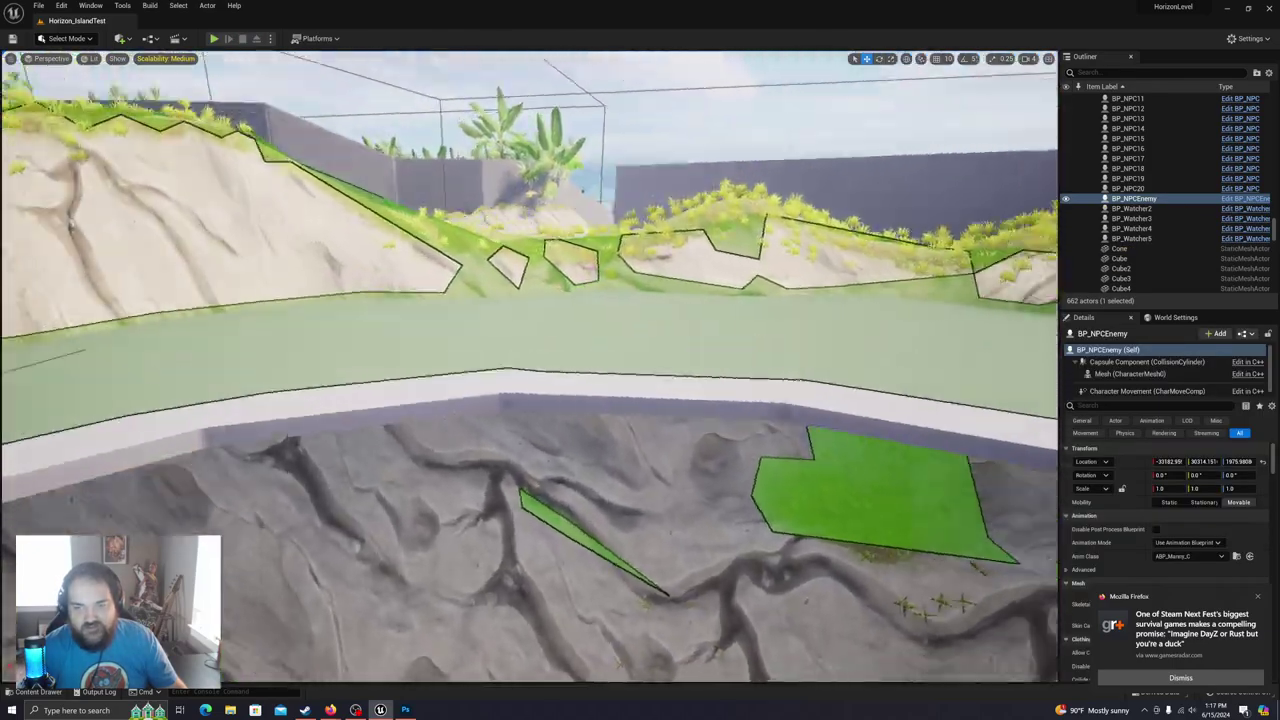
pyautogui.moveTo(530, 366); pyautogui.dragTo(650, 415, button='right')
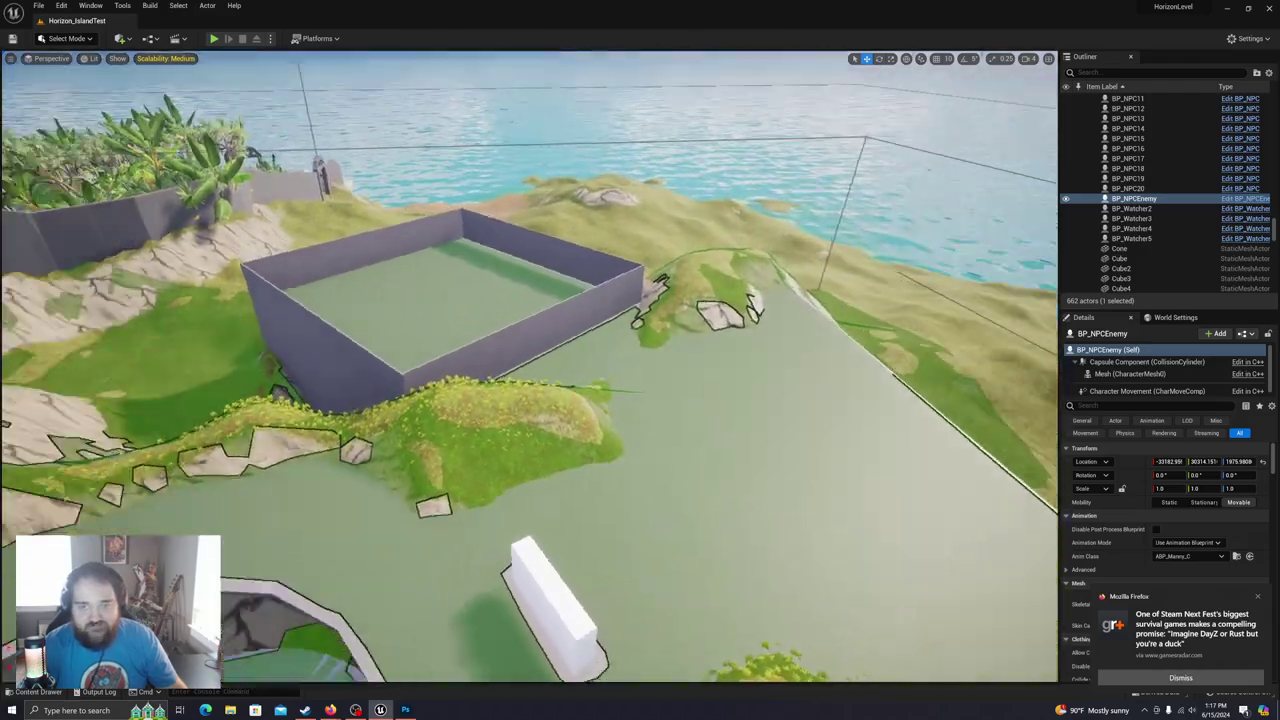
pyautogui.moveTo(650, 415); pyautogui.dragTo(456, 376, button='right')
pyautogui.moveTo(535, 350); pyautogui.dragTo(540, 350, button='right')
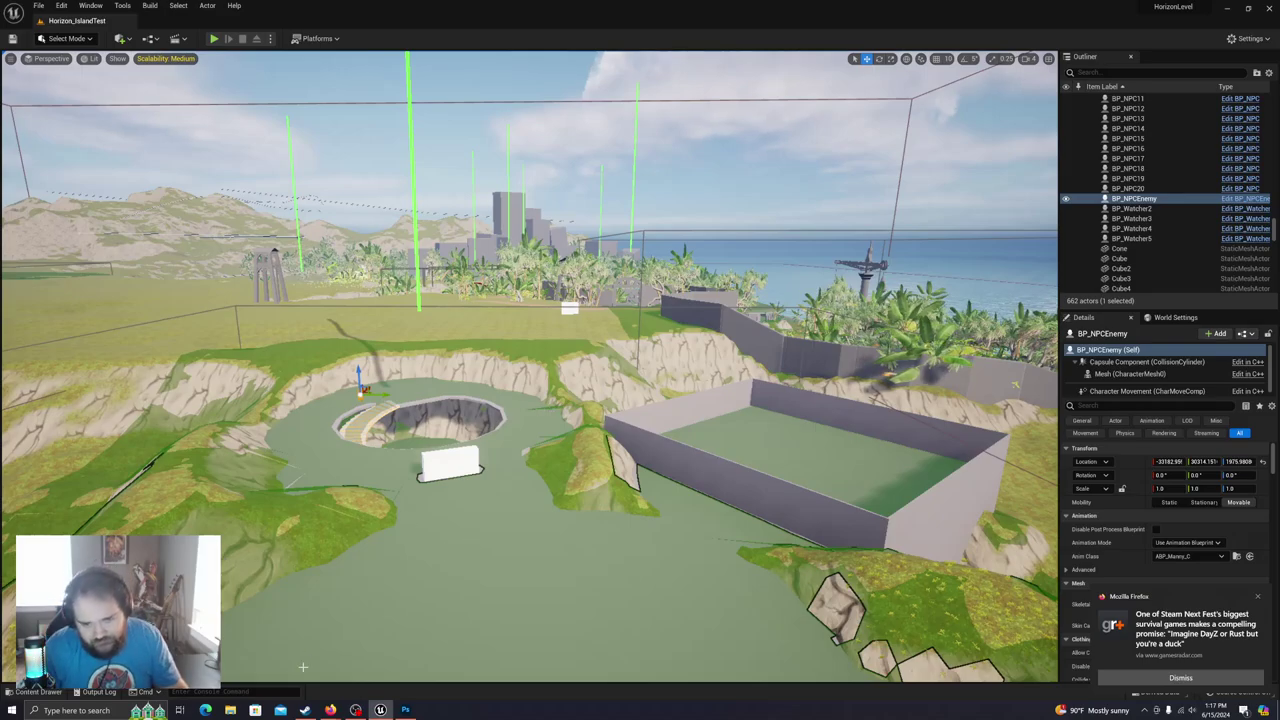
pyautogui.moveTo(639, 457); pyautogui.dragTo(708, 496, button='right')
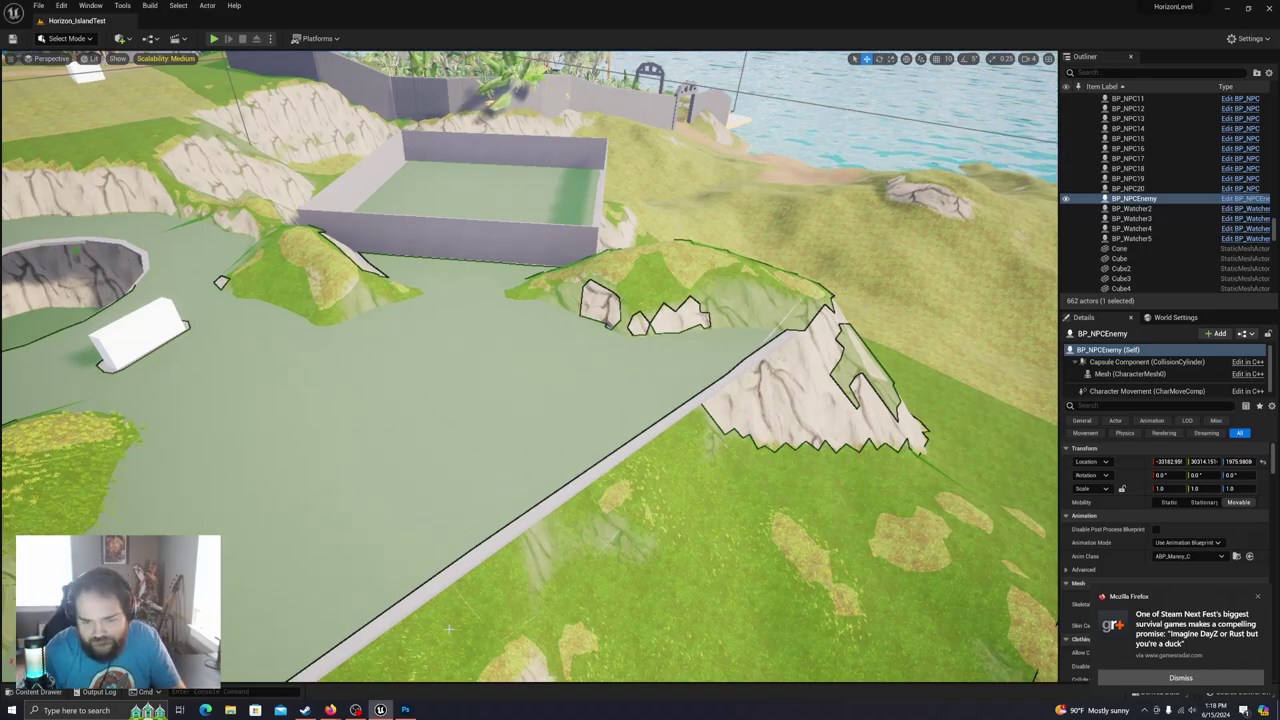
# Step: Switch to Firefox and place its window over the editor, enlarged to show the Horizon Bandit camp image results
pyautogui.moveTo(333, 711)
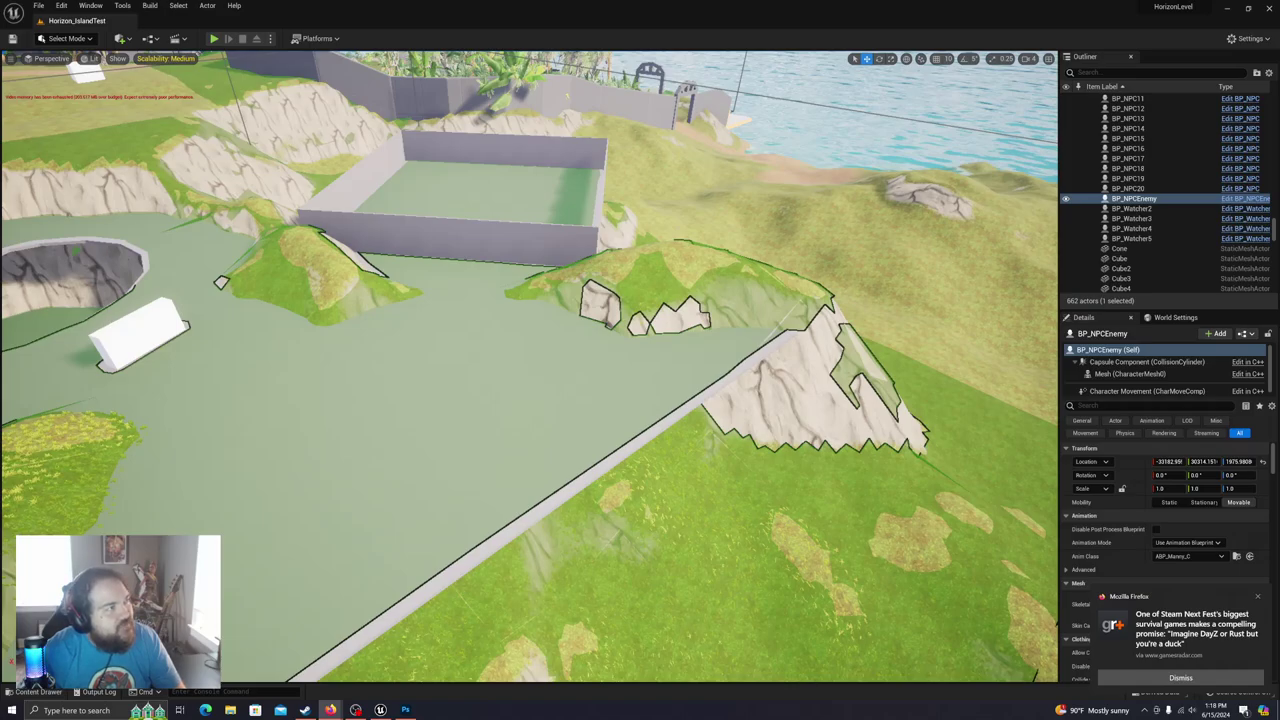
pyautogui.moveTo(0, 350); pyautogui.dragTo(238, 145)
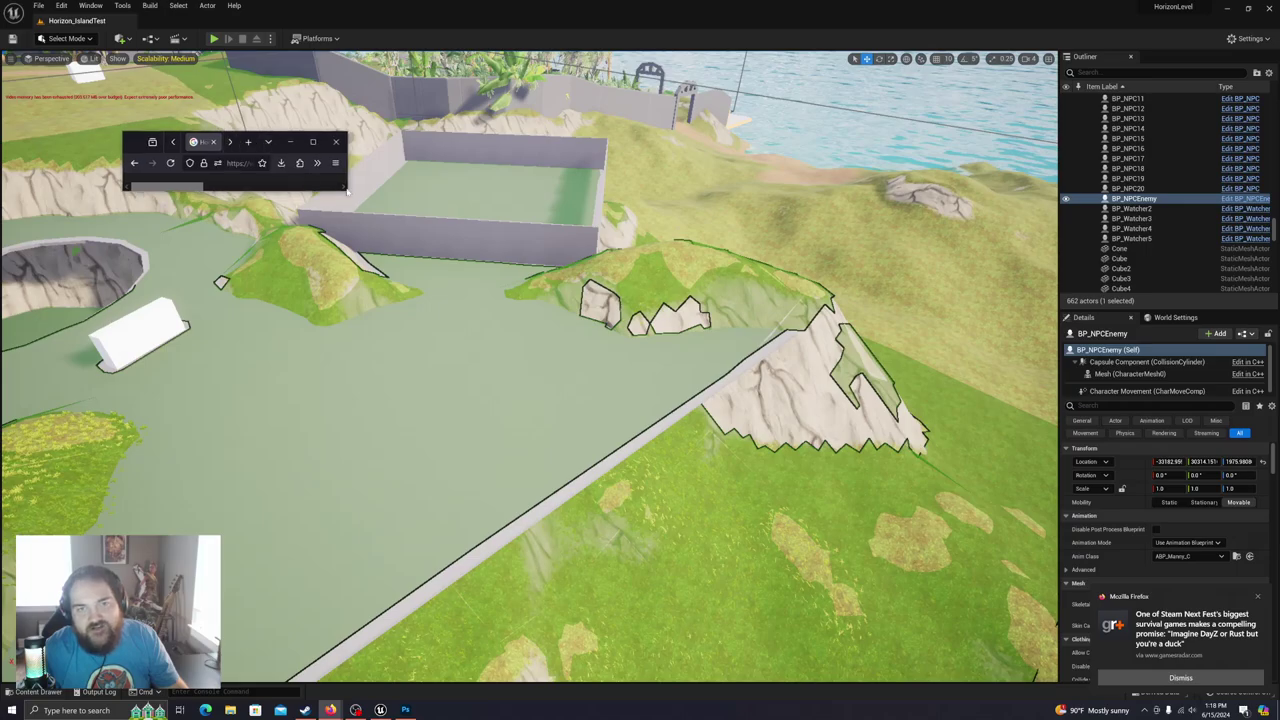
pyautogui.moveTo(345, 187); pyautogui.dragTo(981, 642)
pyautogui.moveTo(703, 147); pyautogui.dragTo(663, 69)
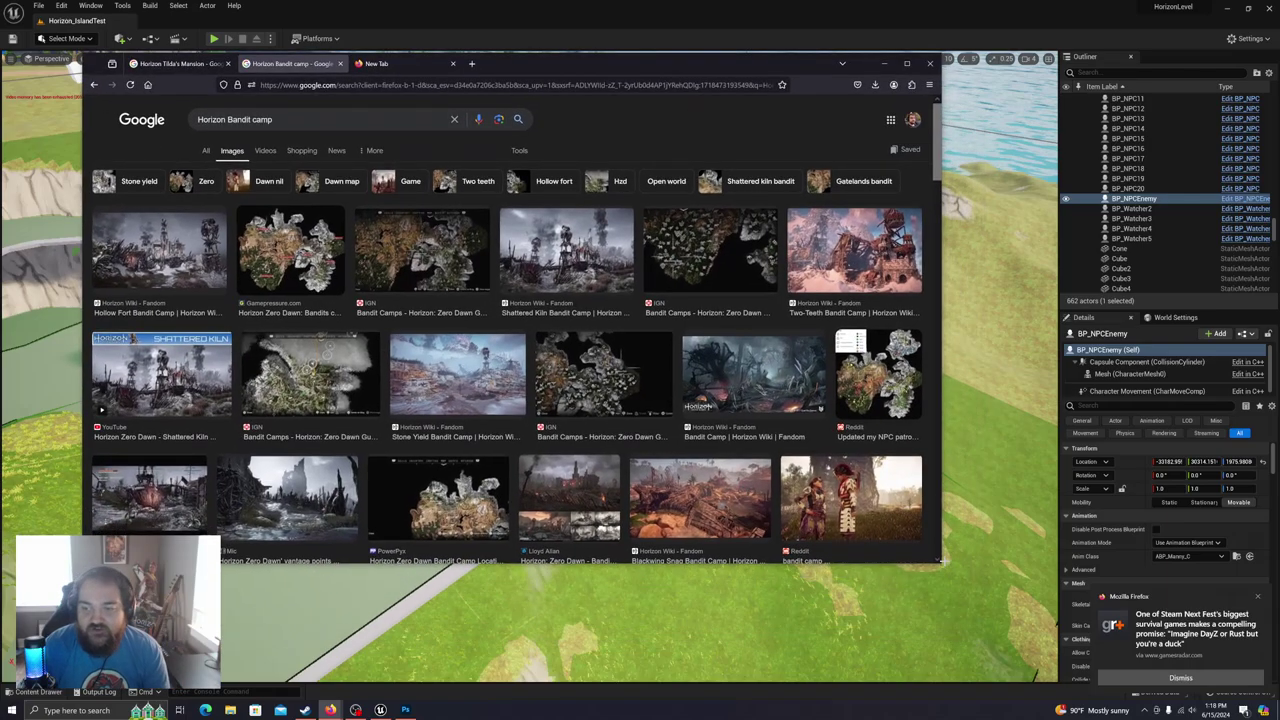
pyautogui.moveTo(982, 627); pyautogui.dragTo(991, 637)
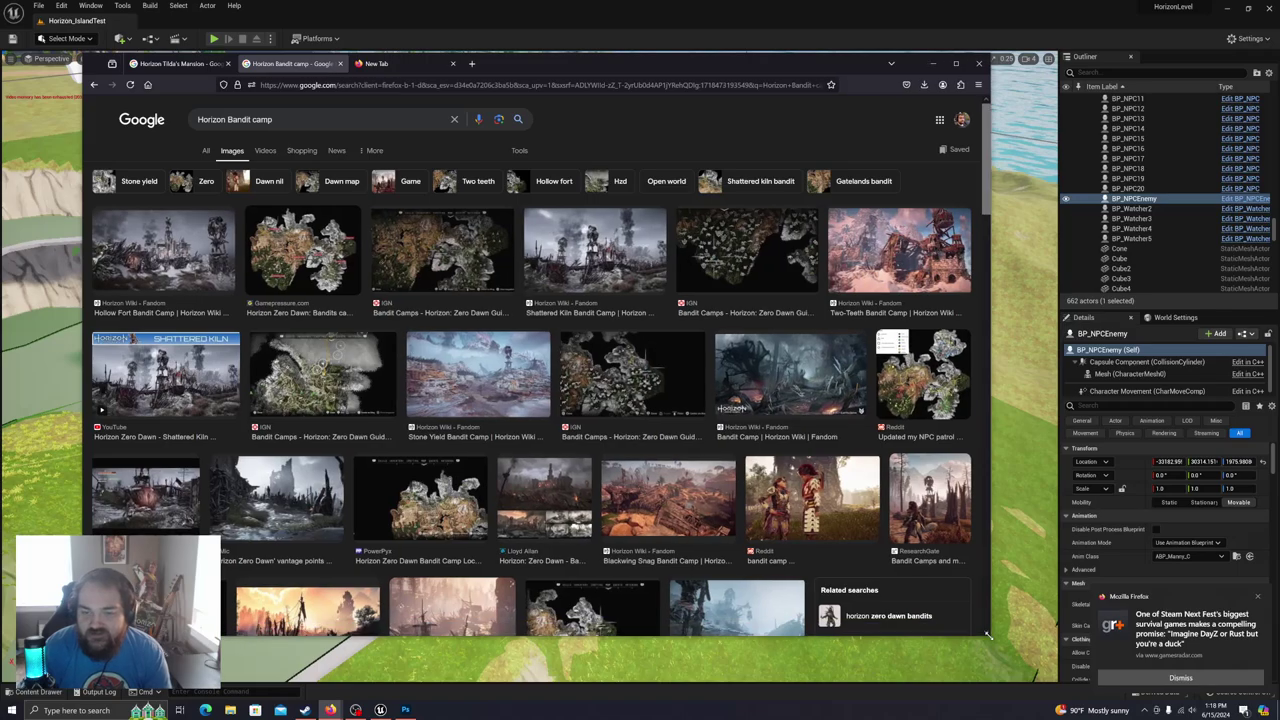
# Step: Open the full-size Hollow Fort Bandit Camp image in a new tab and examine its layout as a reference
pyautogui.click(190, 258)
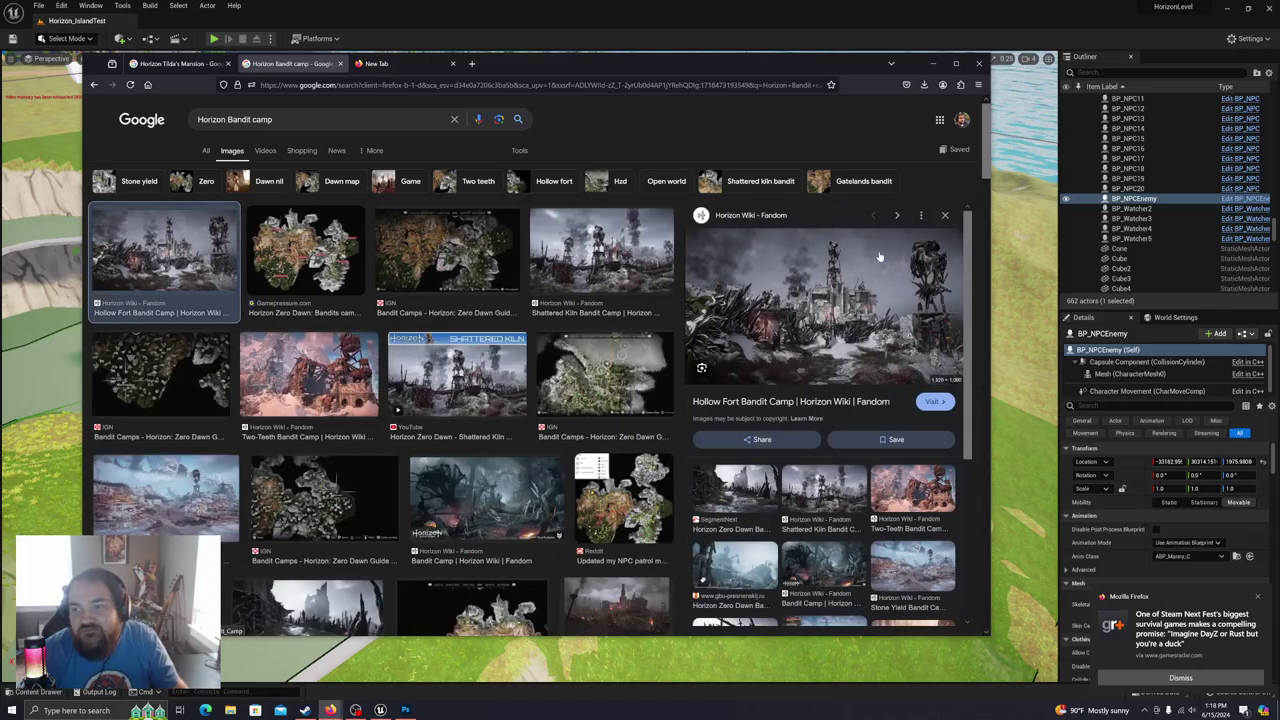
pyautogui.rightClick(835, 292)
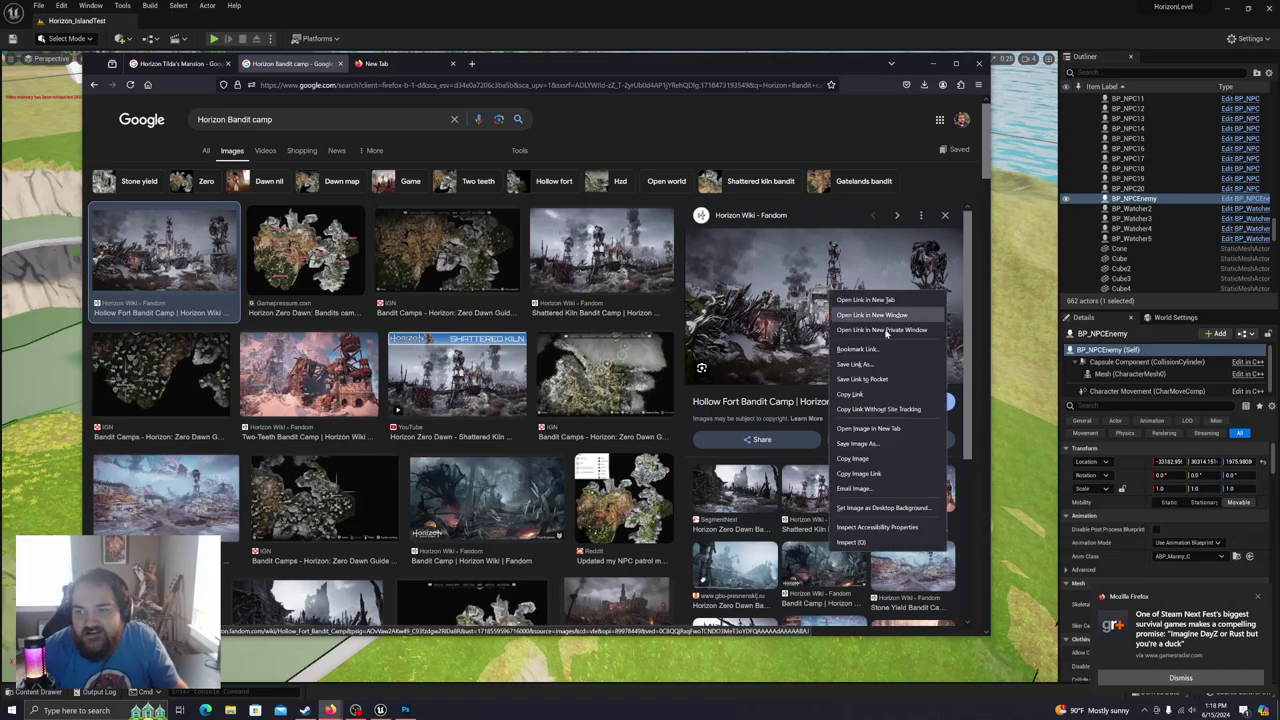
pyautogui.click(868, 428)
pyautogui.click(410, 64)
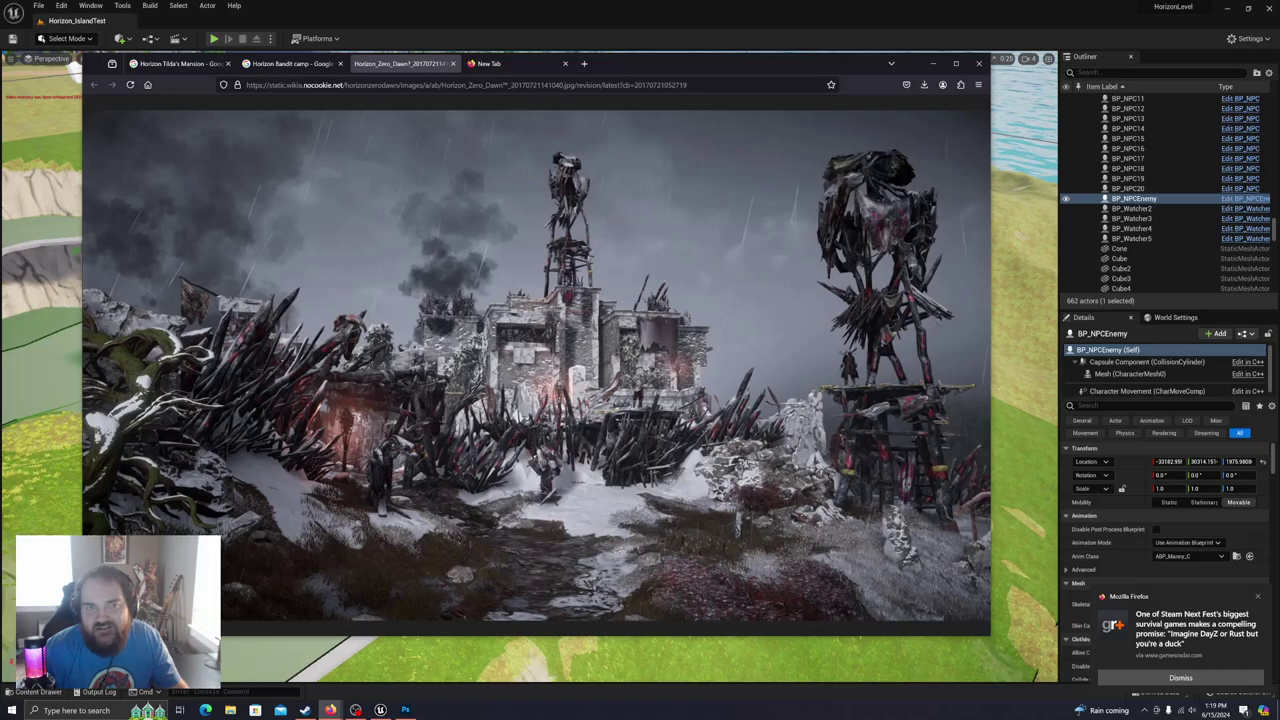
# Step: Open the full-size Stone Yield Bandit Camp image in its own tab, examine it, and close that tab
pyautogui.click(290, 63)
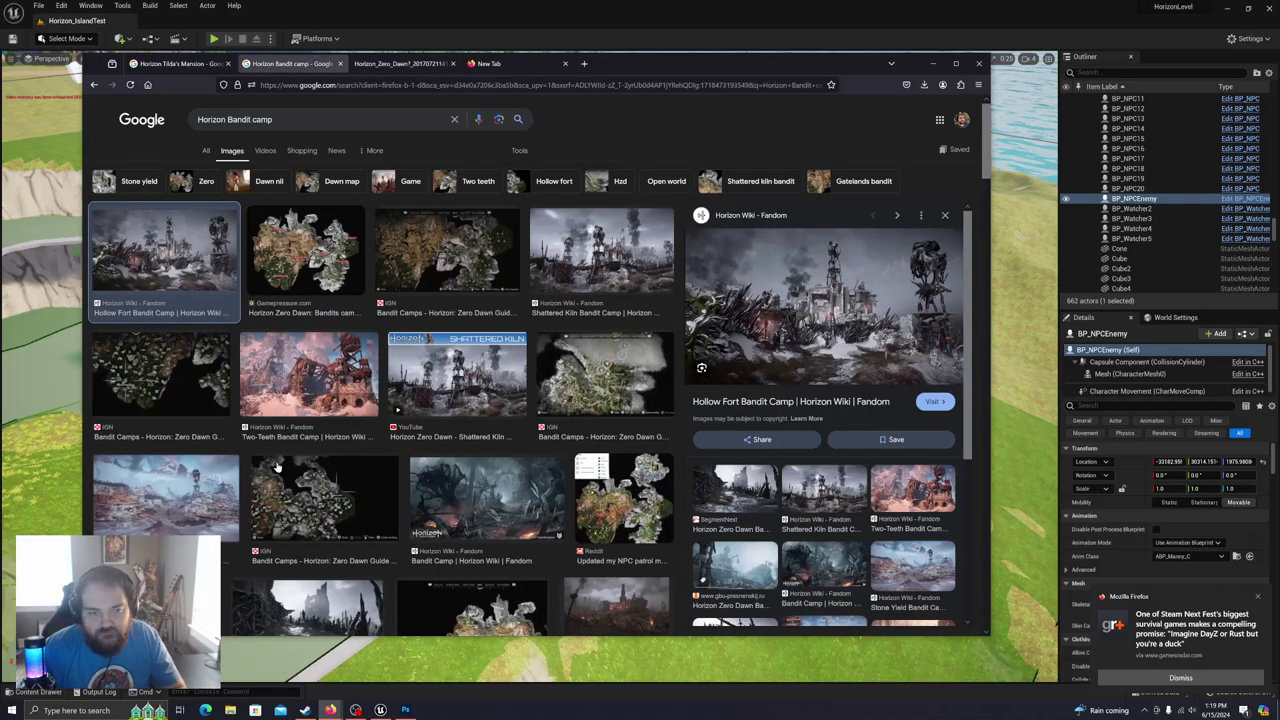
pyautogui.click(199, 495)
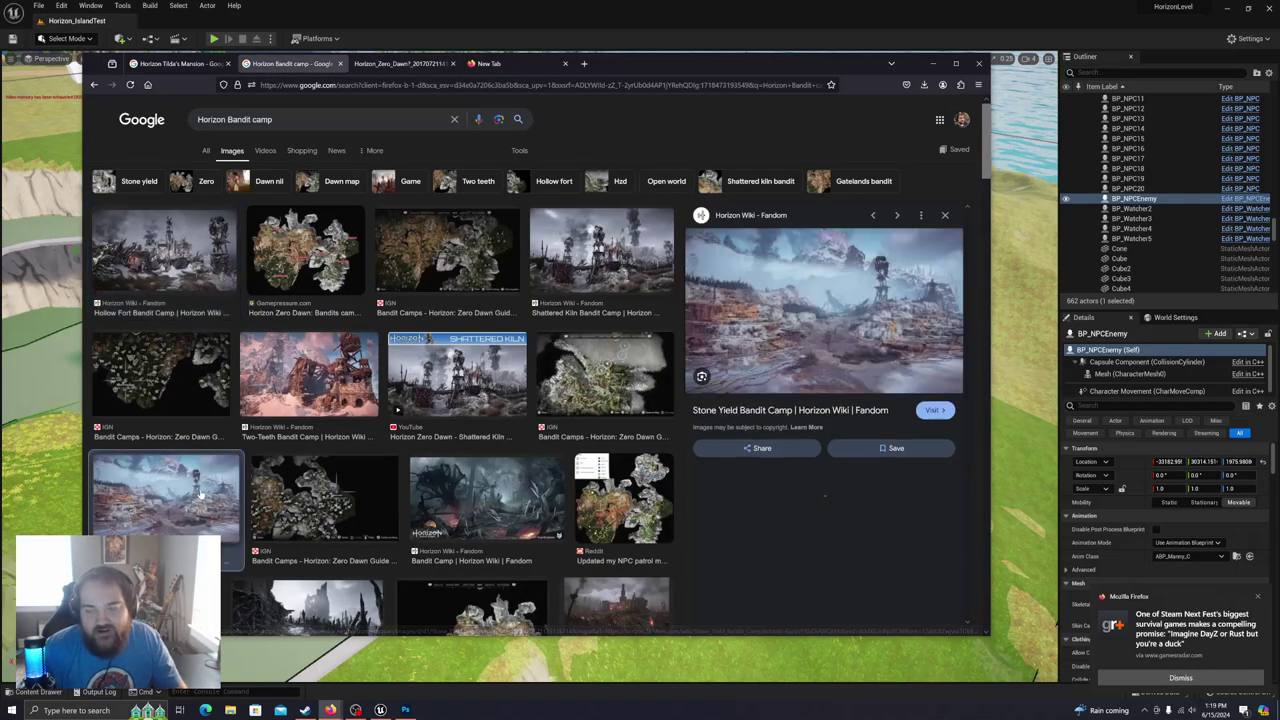
pyautogui.rightClick(810, 327)
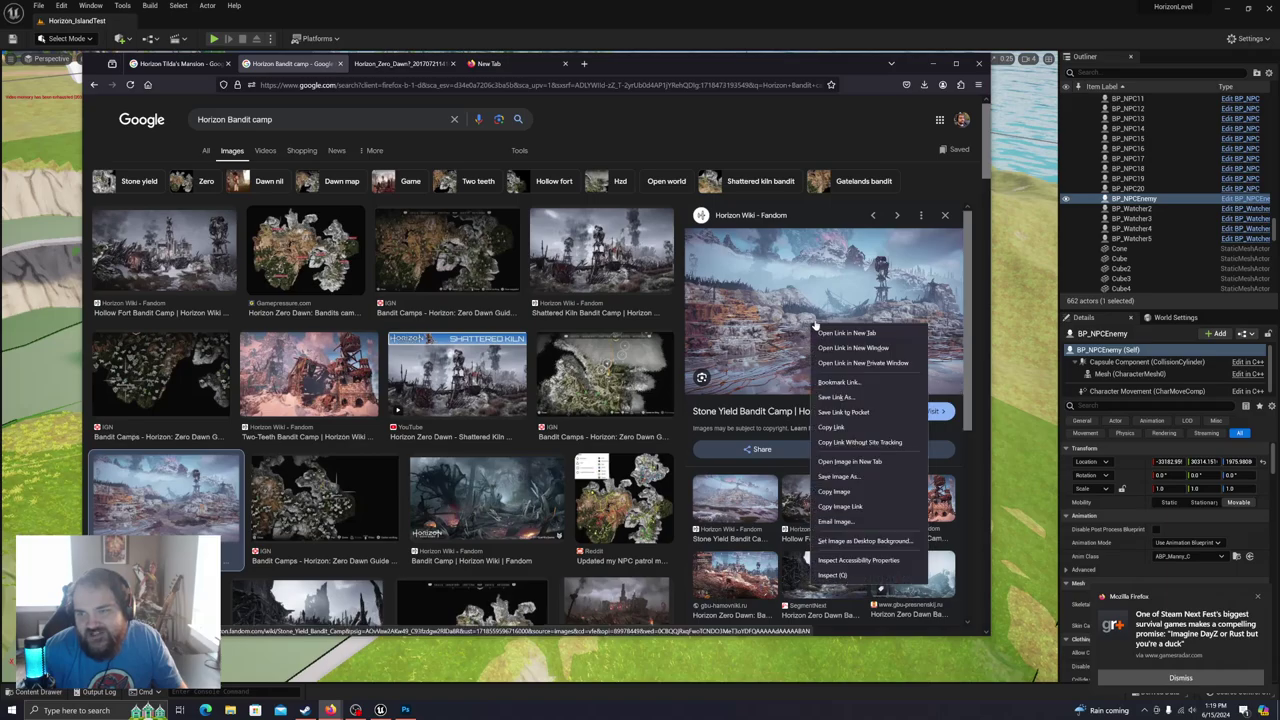
pyautogui.click(850, 461)
pyautogui.click(402, 64)
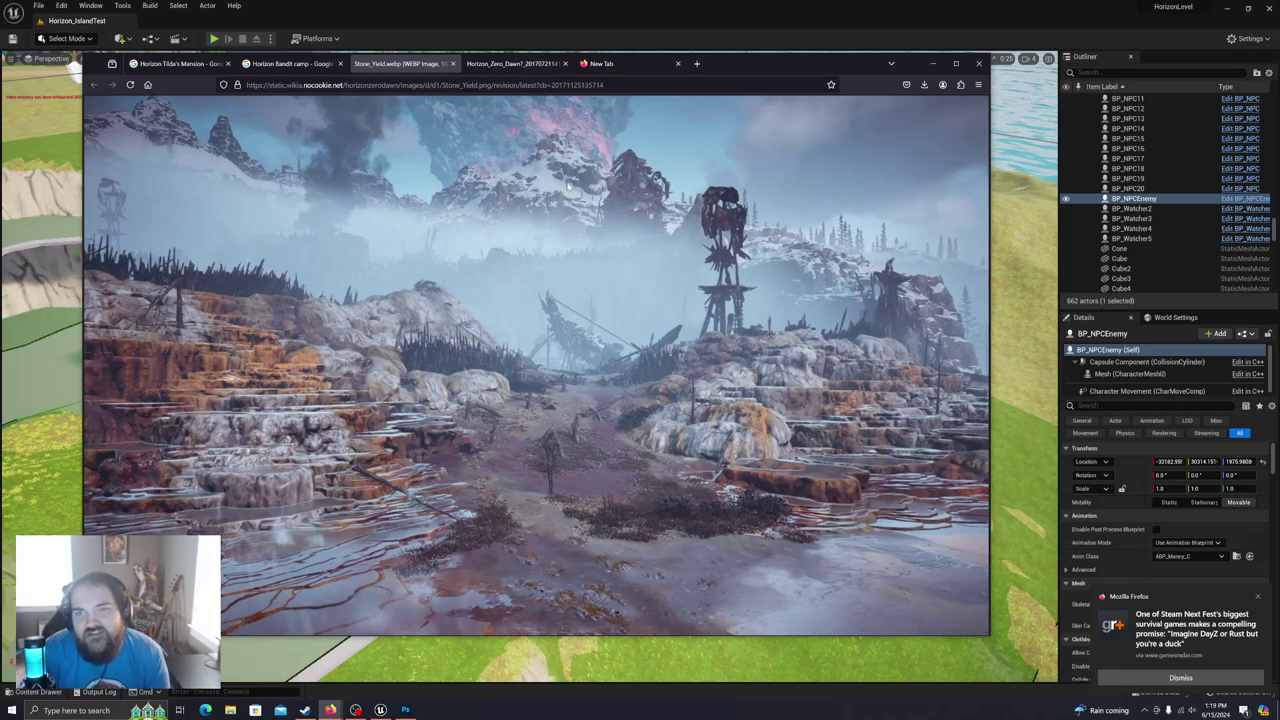
pyautogui.click(452, 63)
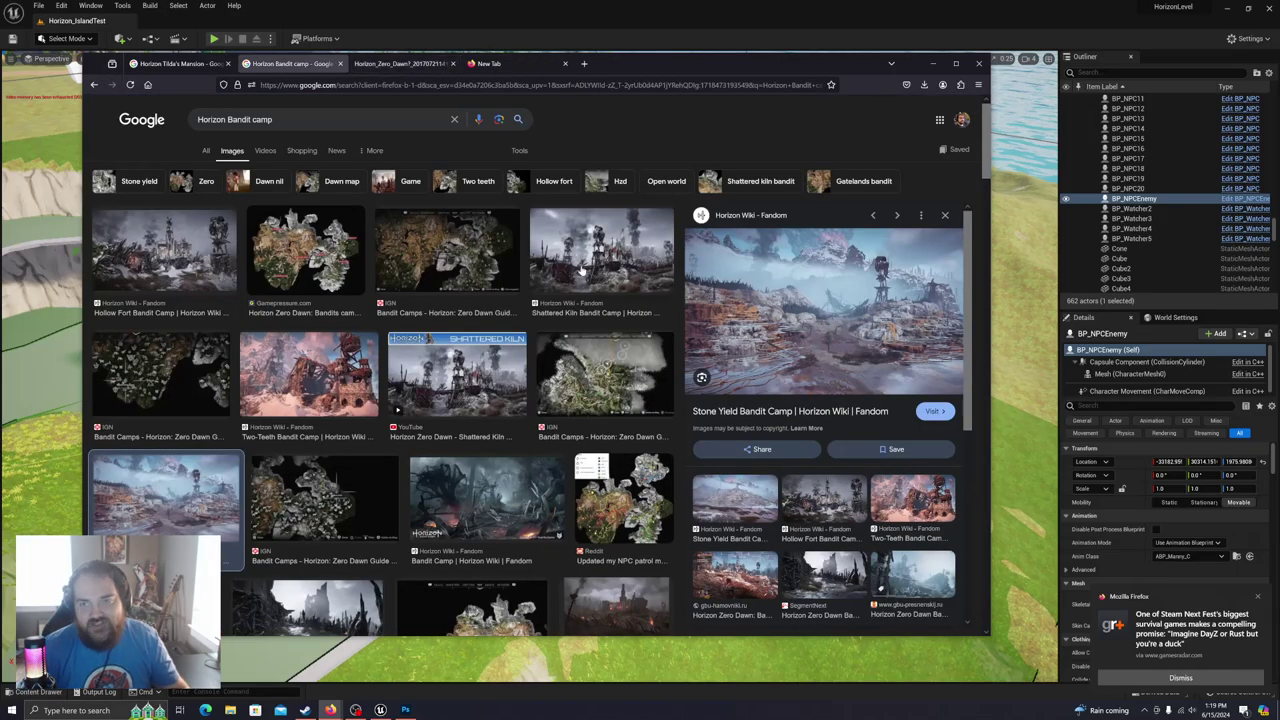
# Step: Open the full-size Horizon Wiki Bandit Camp forest image in its own tab, examine it, and close that tab
pyautogui.click(492, 490)
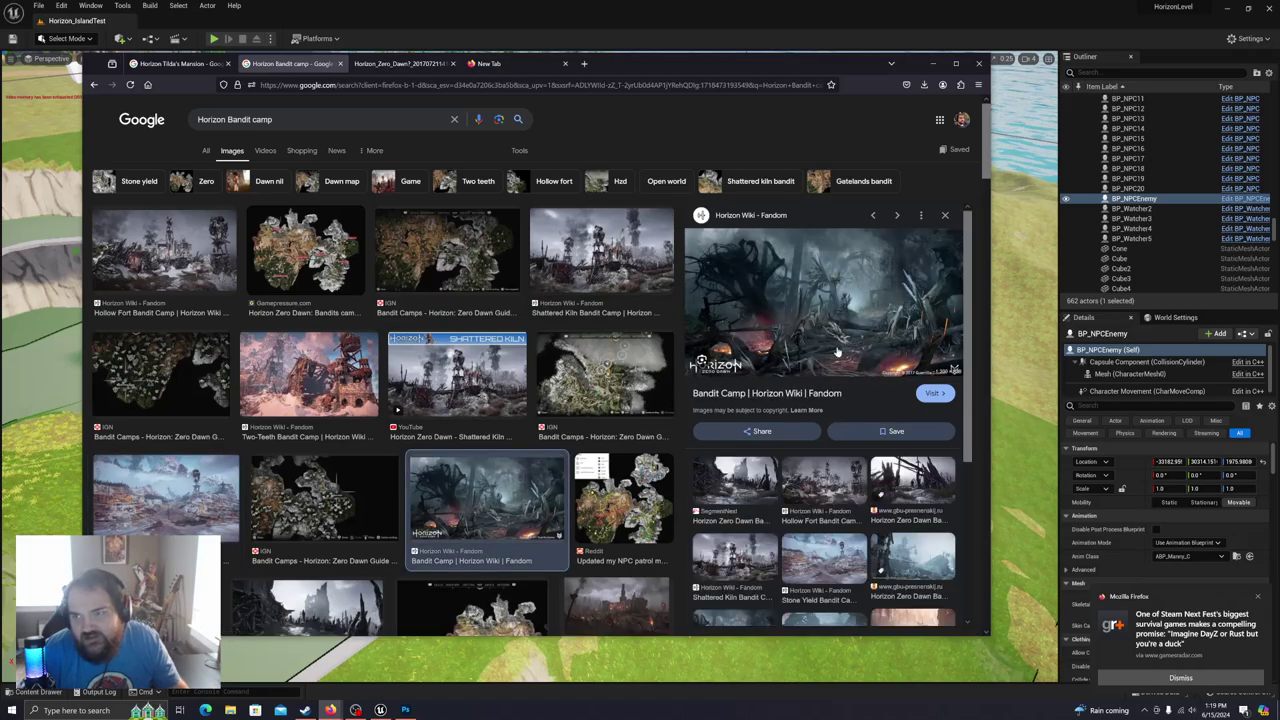
pyautogui.rightClick(867, 335)
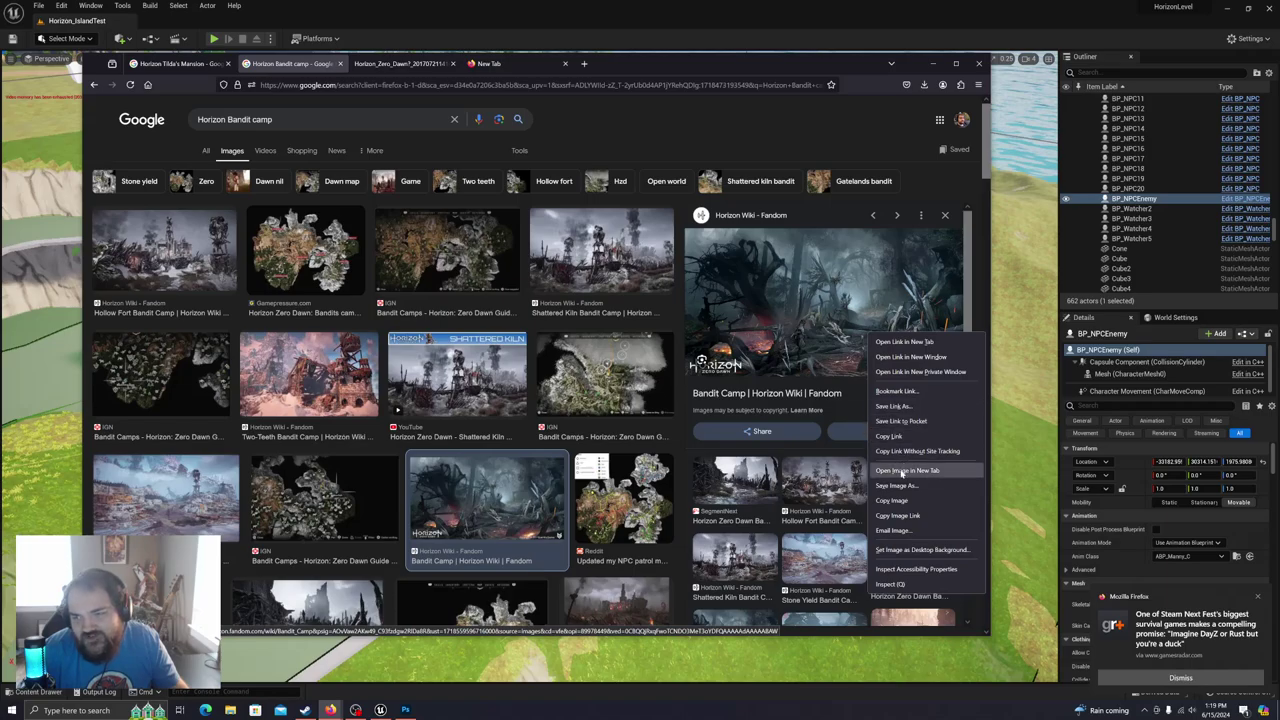
pyautogui.click(904, 473)
pyautogui.click(390, 66)
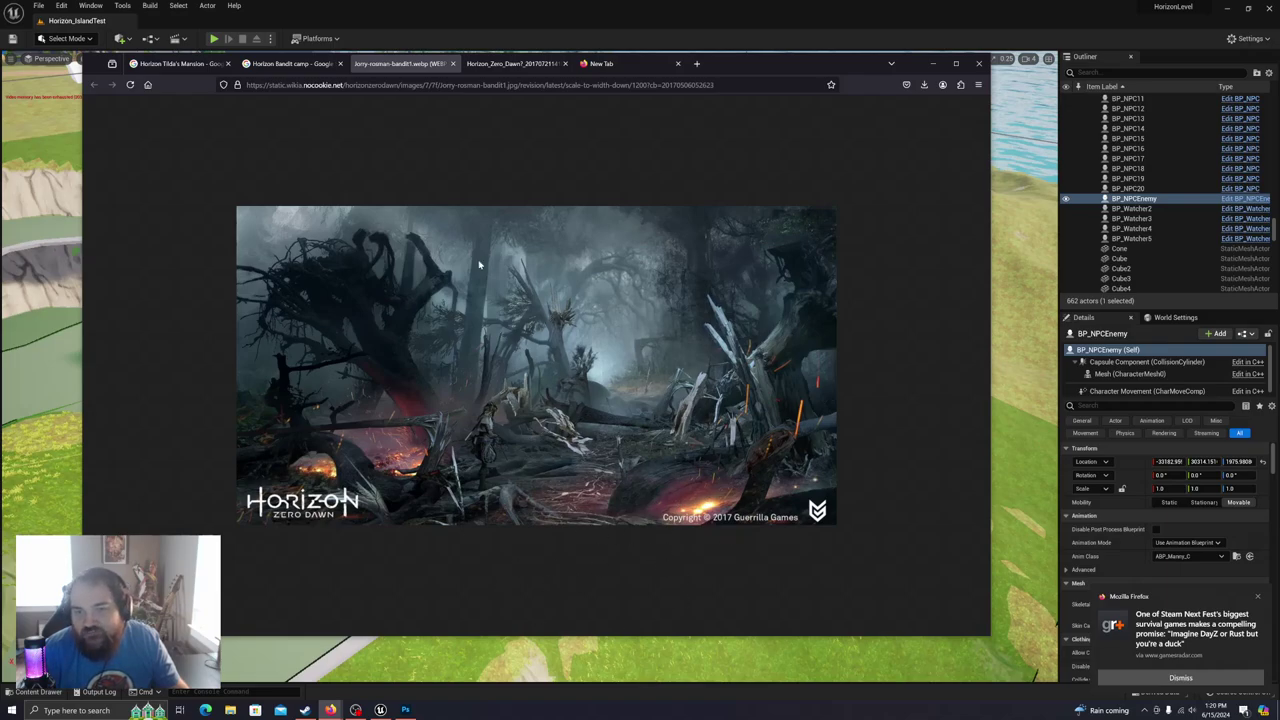
pyautogui.click(453, 65)
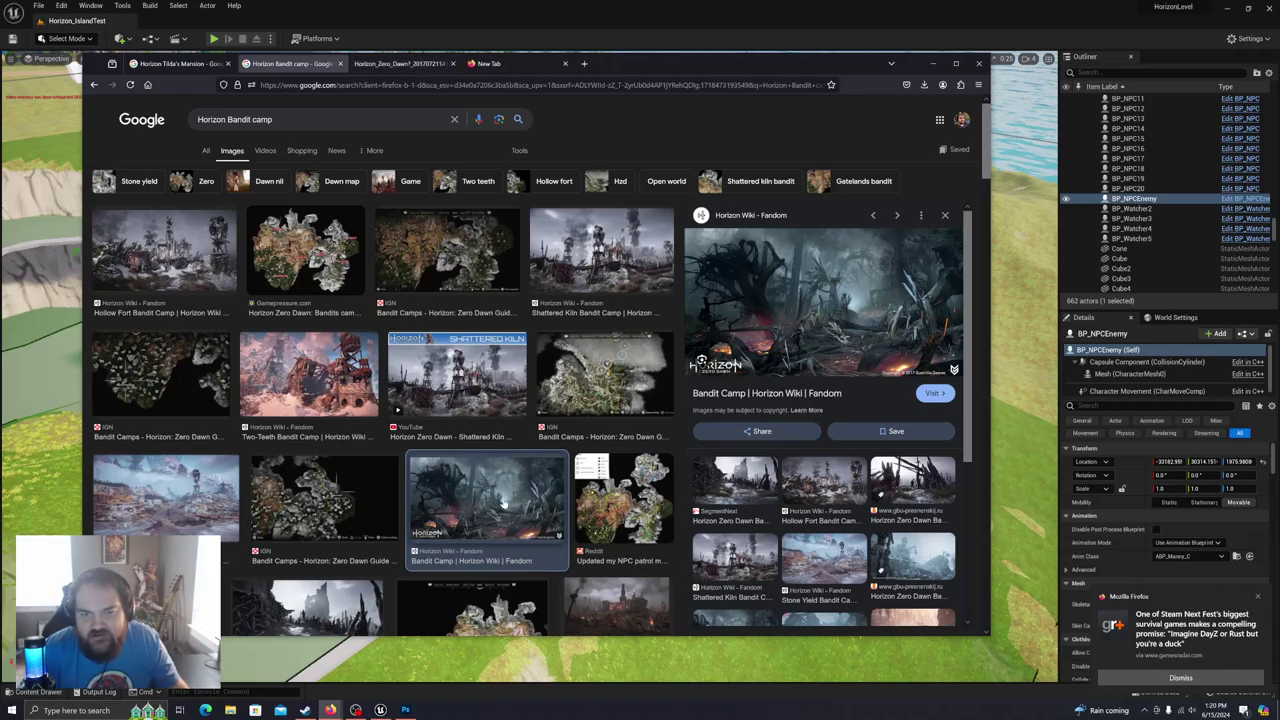
# Step: Open Mic's Horizon Zero Dawn vantage points image full size in a new tab, examine it, and return to browsing the bandit camp results
pyautogui.scroll(-3, 275, 485)
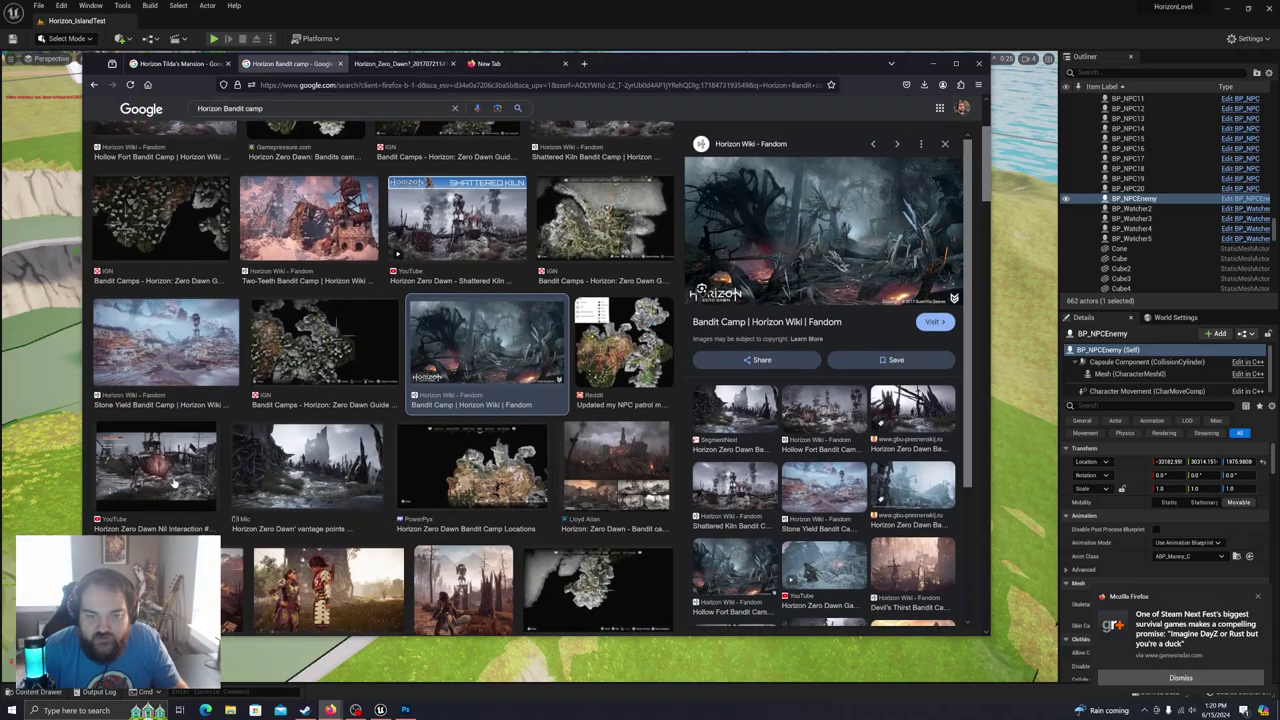
pyautogui.click(285, 466)
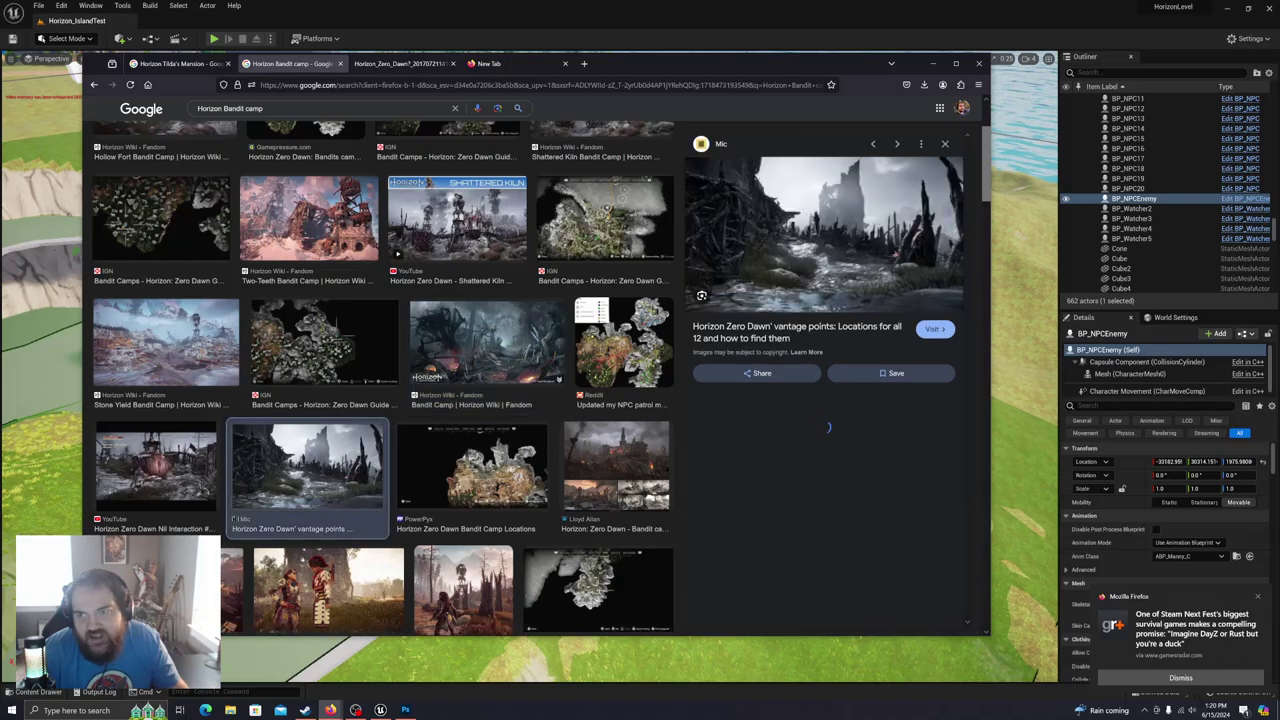
pyautogui.rightClick(876, 276)
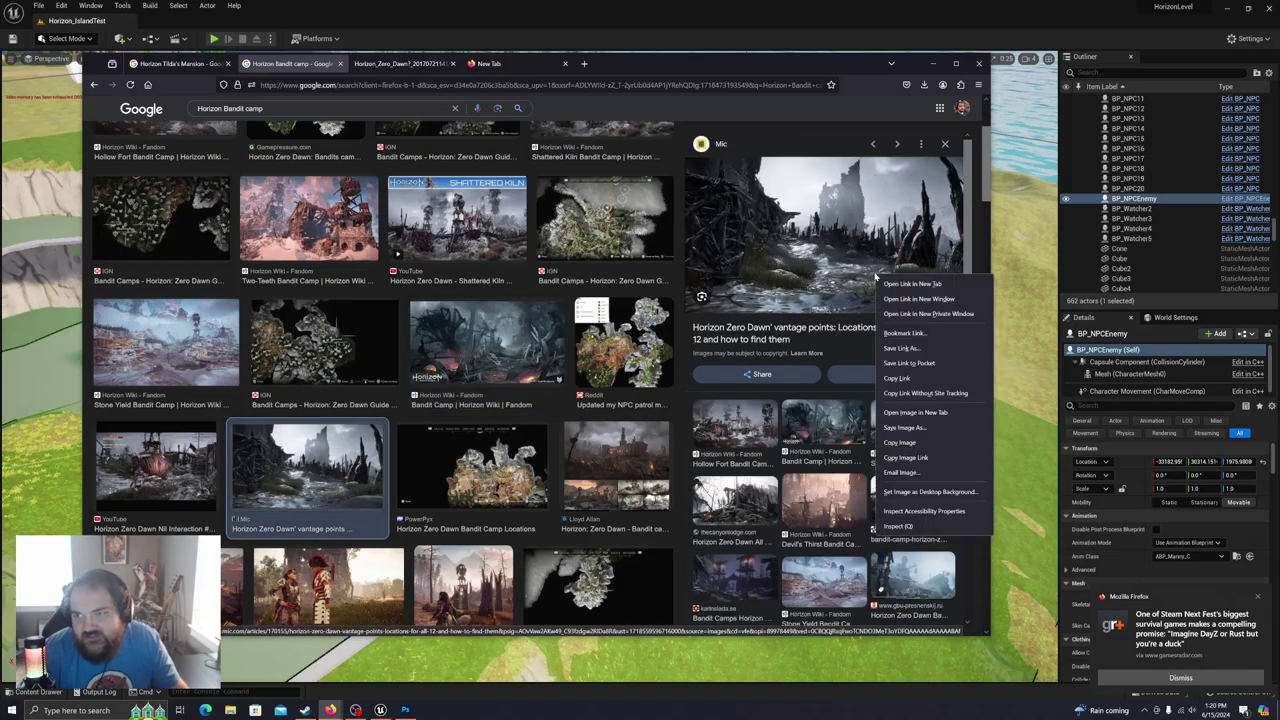
pyautogui.click(915, 412)
pyautogui.click(400, 66)
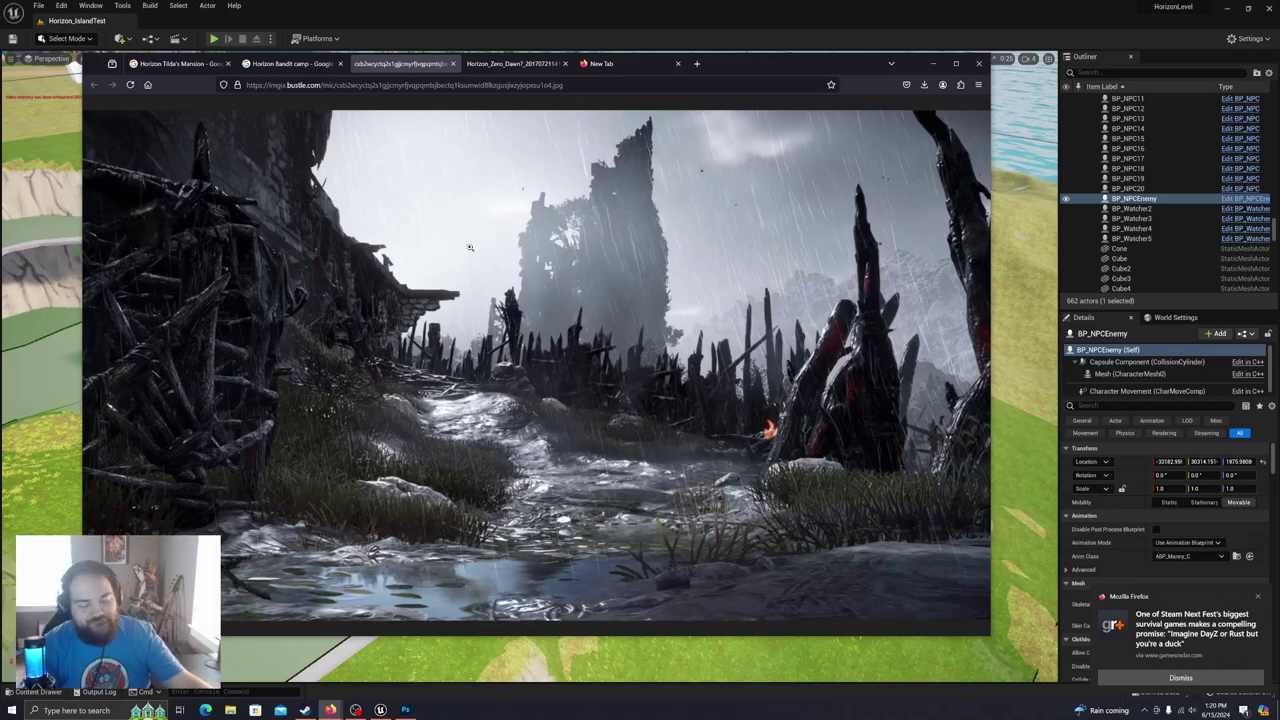
pyautogui.click(290, 66)
pyautogui.scroll(-4, 524, 471)
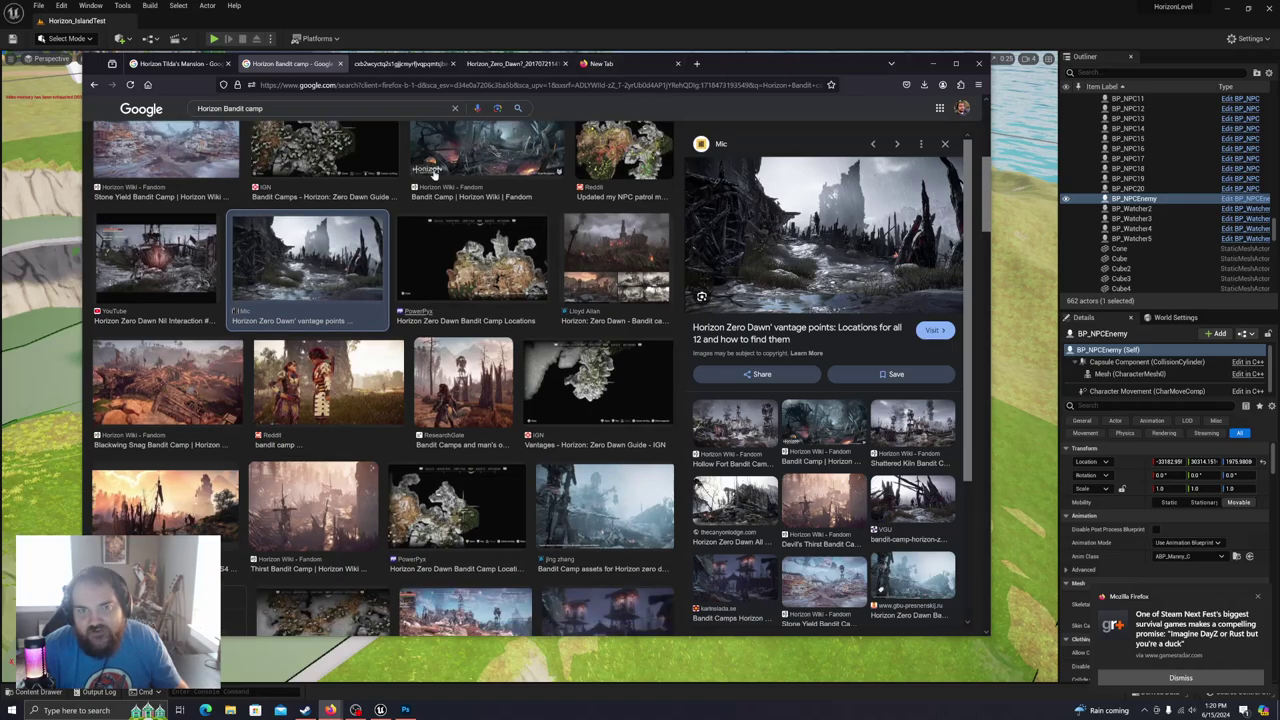
# Step: Switch to Photoshop and examine OverheadMap.psd, from the Bandit Camp and neighbouring activity circles to the layout of the whole island
pyautogui.click(405, 710)
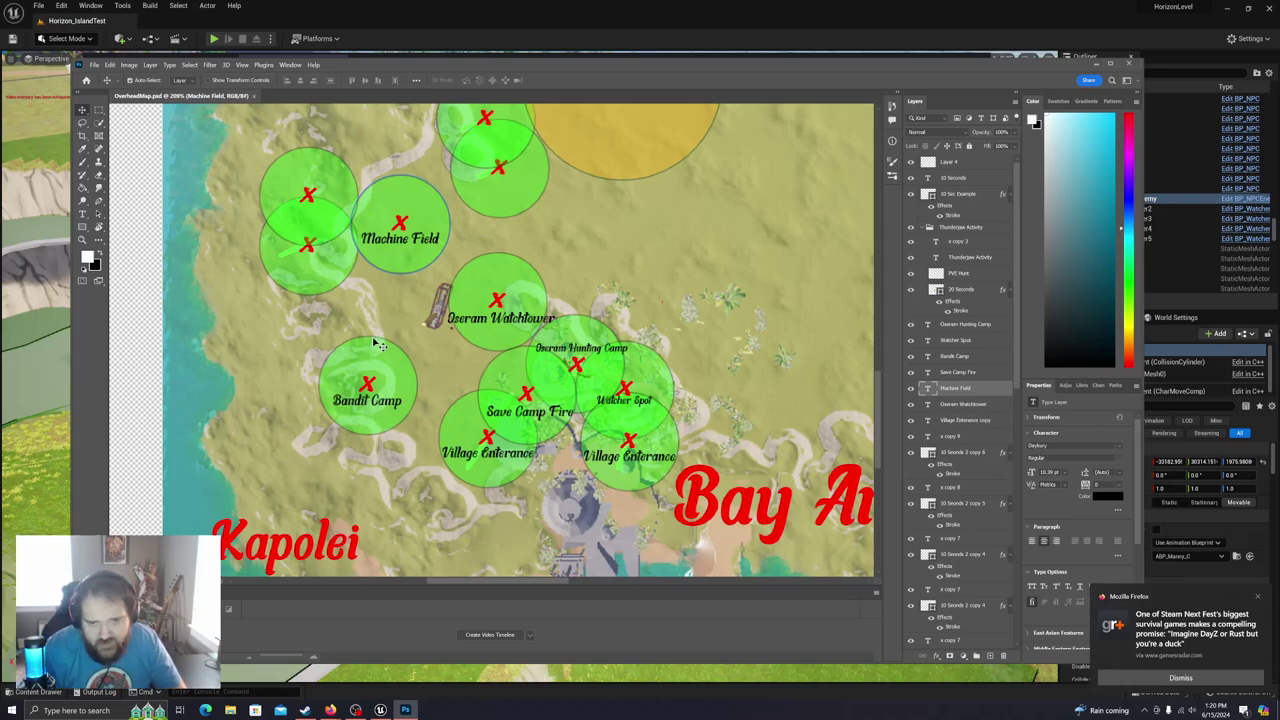
pyautogui.scroll(-1, 450, 383)
pyautogui.scroll(-1, 488, 358)
pyautogui.scroll(1, 488, 358)
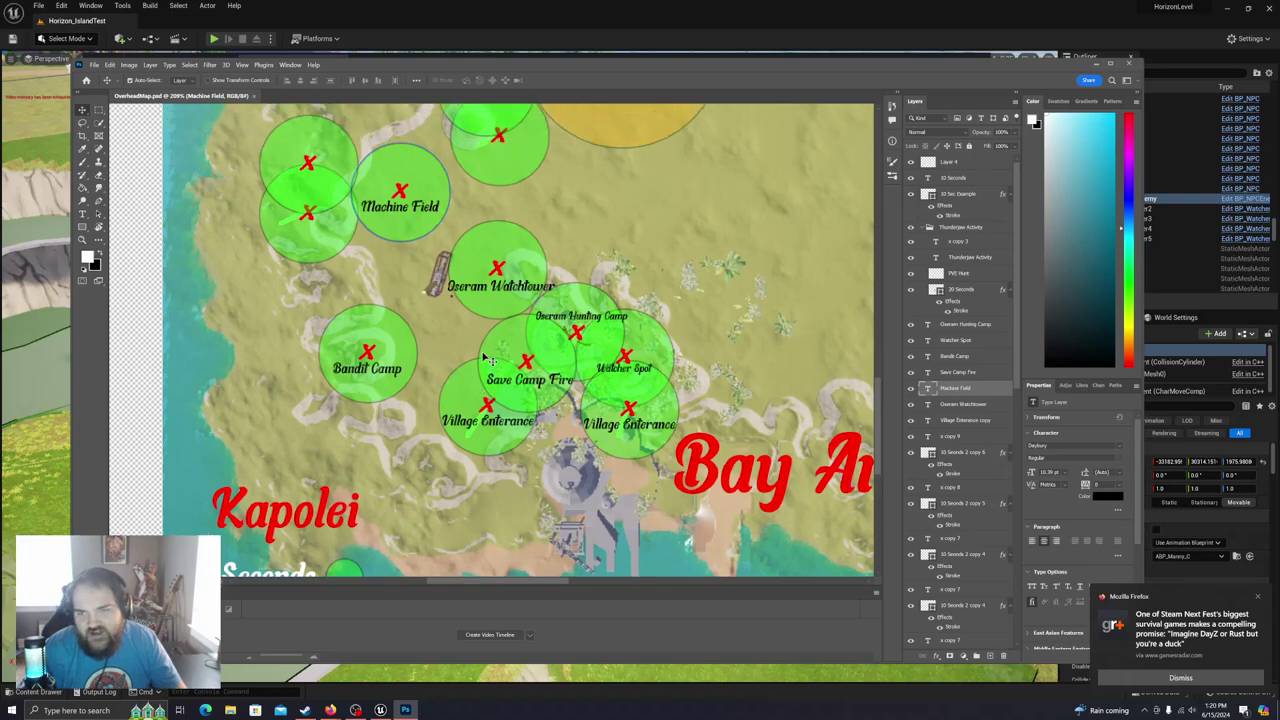
pyautogui.keyDown('ctrl'); pyautogui.hscroll(1, 481, 358); pyautogui.keyUp('ctrl')
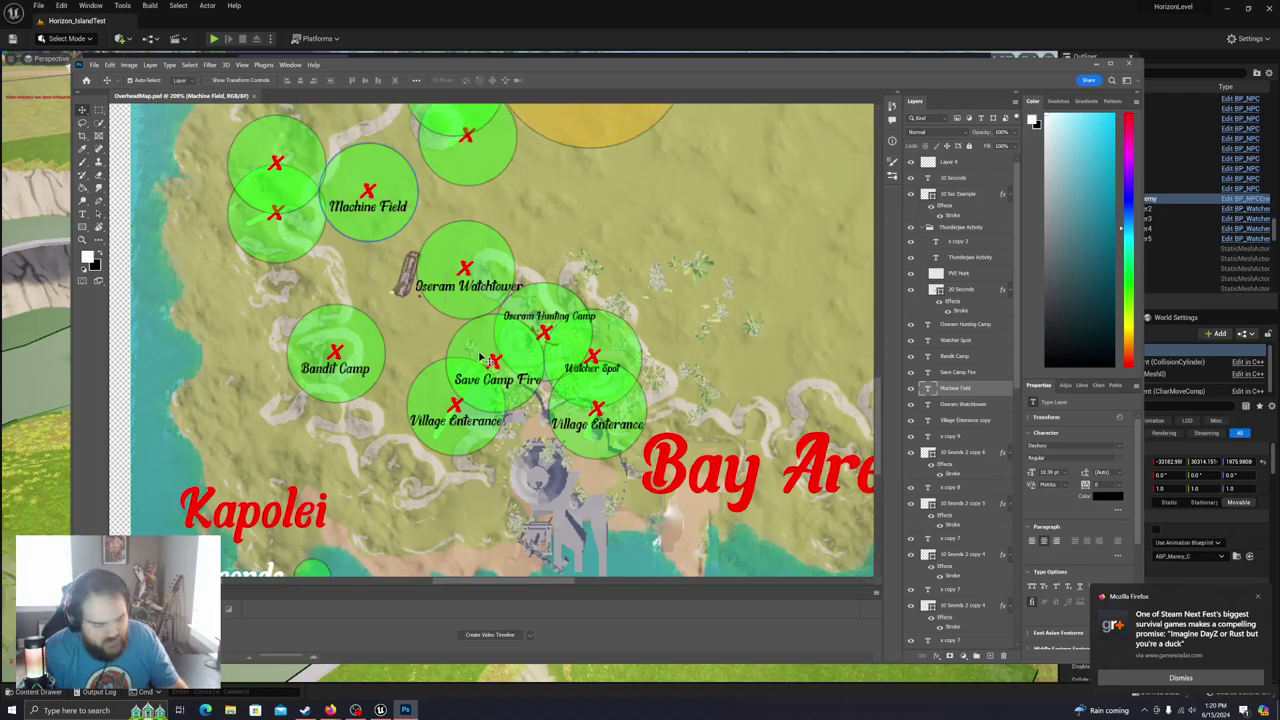
pyautogui.keyDown('alt'); pyautogui.scroll(-3, 481, 358); pyautogui.keyUp('alt')
pyautogui.keyDown('alt'); pyautogui.scroll(-1, 510, 278); pyautogui.keyUp('alt')
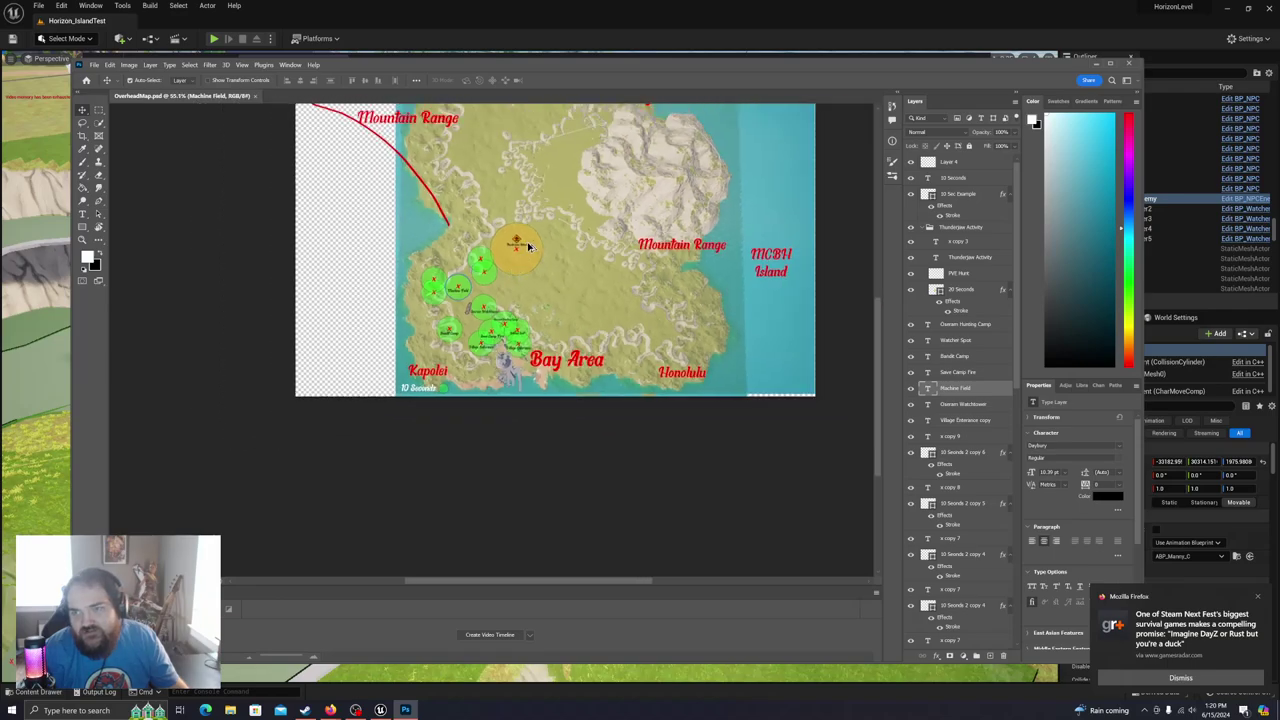
pyautogui.scroll(3, 548, 258)
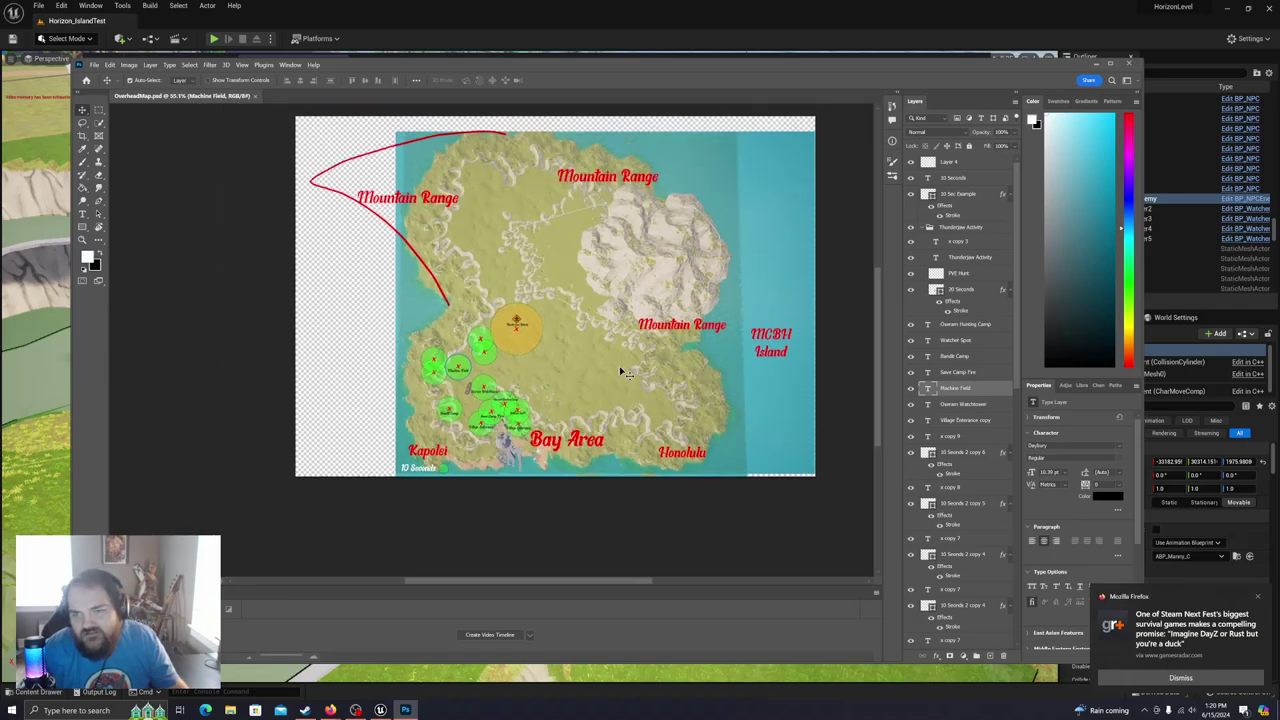
pyautogui.keyDown('alt'); pyautogui.scroll(2, 627, 372); pyautogui.keyUp('alt')
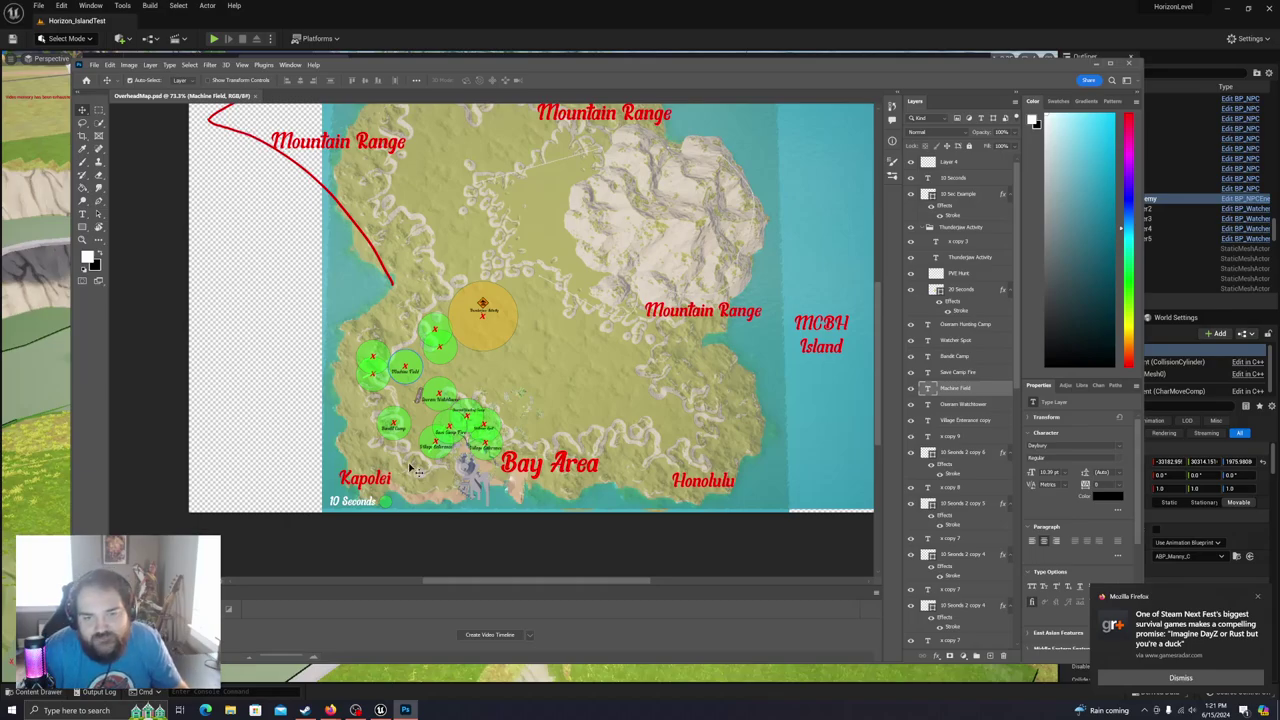
# Step: Clear the Photoshop and Firefox windows away and inspect the landscape and ocean around the walled enclosure in the Unreal level viewport
pyautogui.click(1097, 63)
pyautogui.click(601, 8)
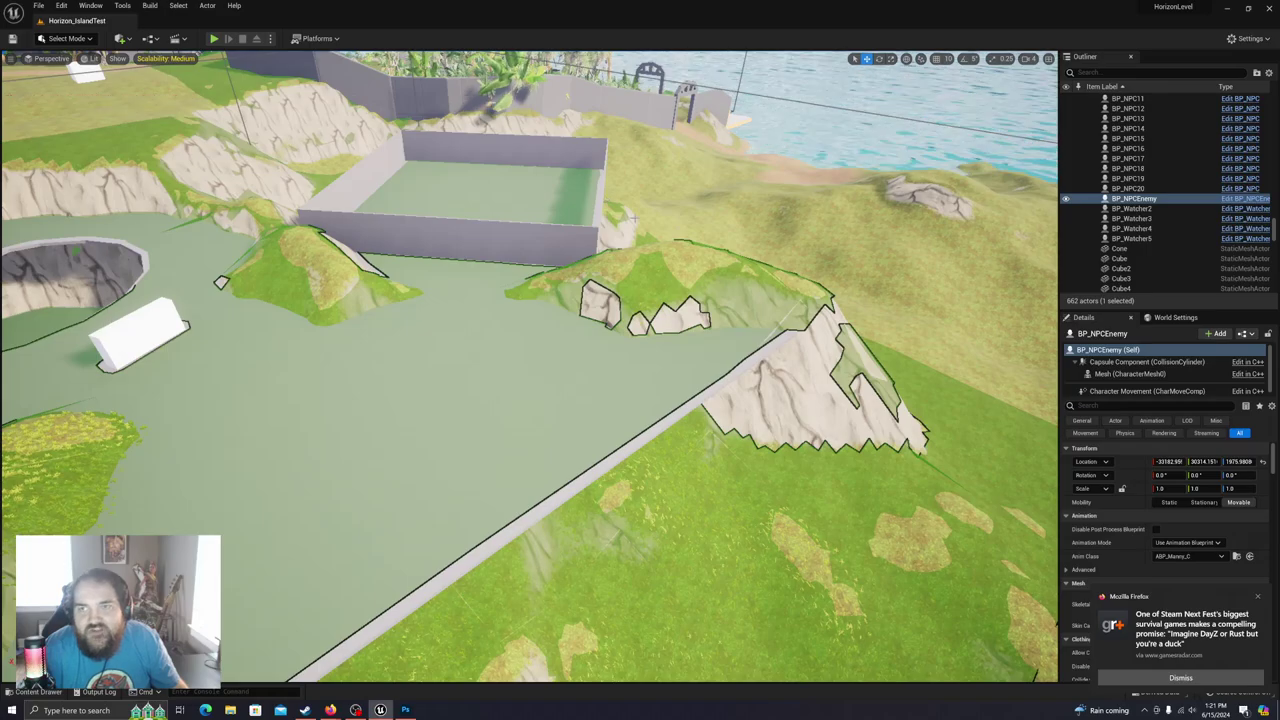
pyautogui.rightClick(591, 76)
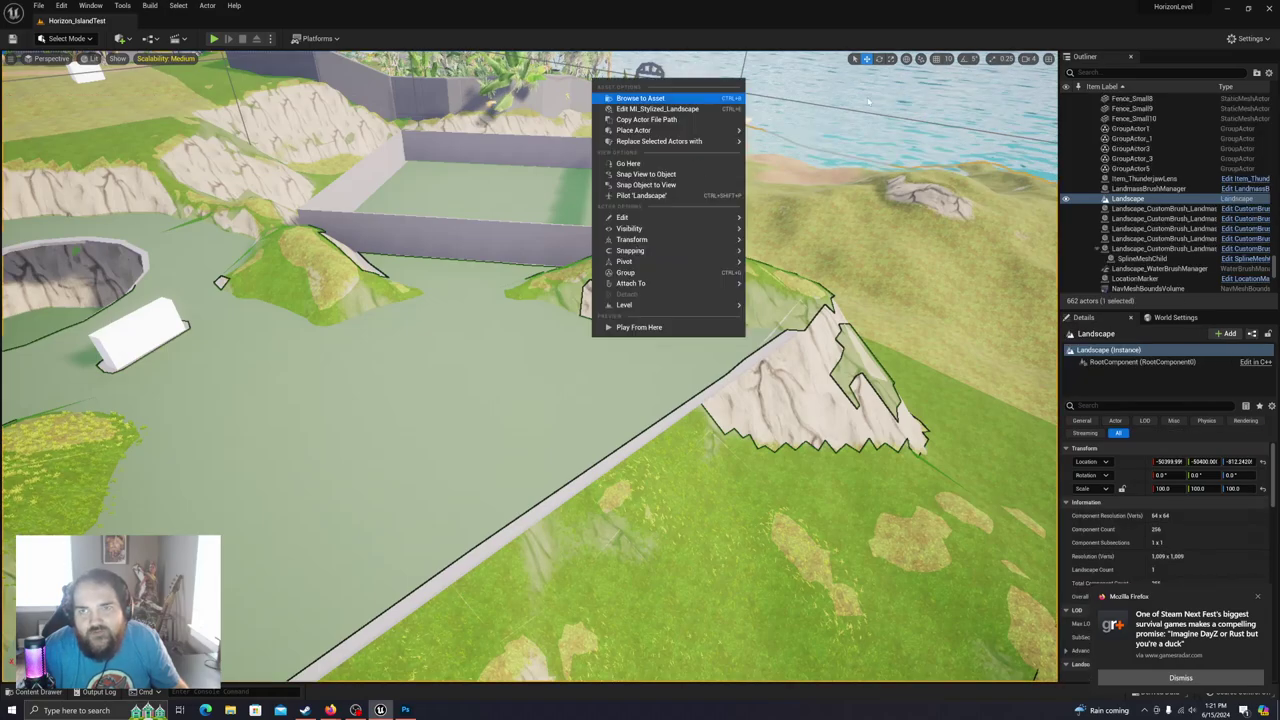
pyautogui.click(584, 94)
pyautogui.click(828, 78)
pyautogui.moveTo(828, 120); pyautogui.dragTo(688, 138, button='right')
# Step: Switch to Firefox, open the full-size Horizon Wiki Tilda's Mansion image in a new tab, examine it, and return to the mansion results
pyautogui.moveTo(330, 708)
pyautogui.click(367, 667)
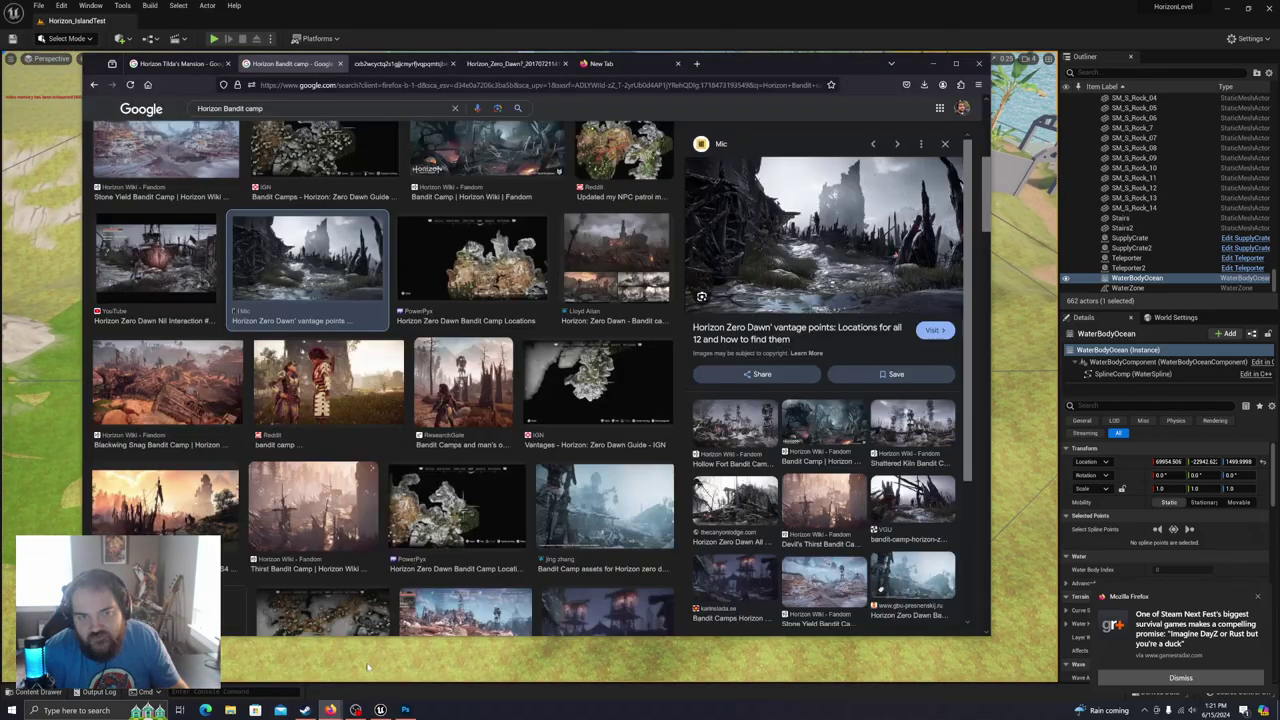
pyautogui.click(173, 66)
pyautogui.click(184, 259)
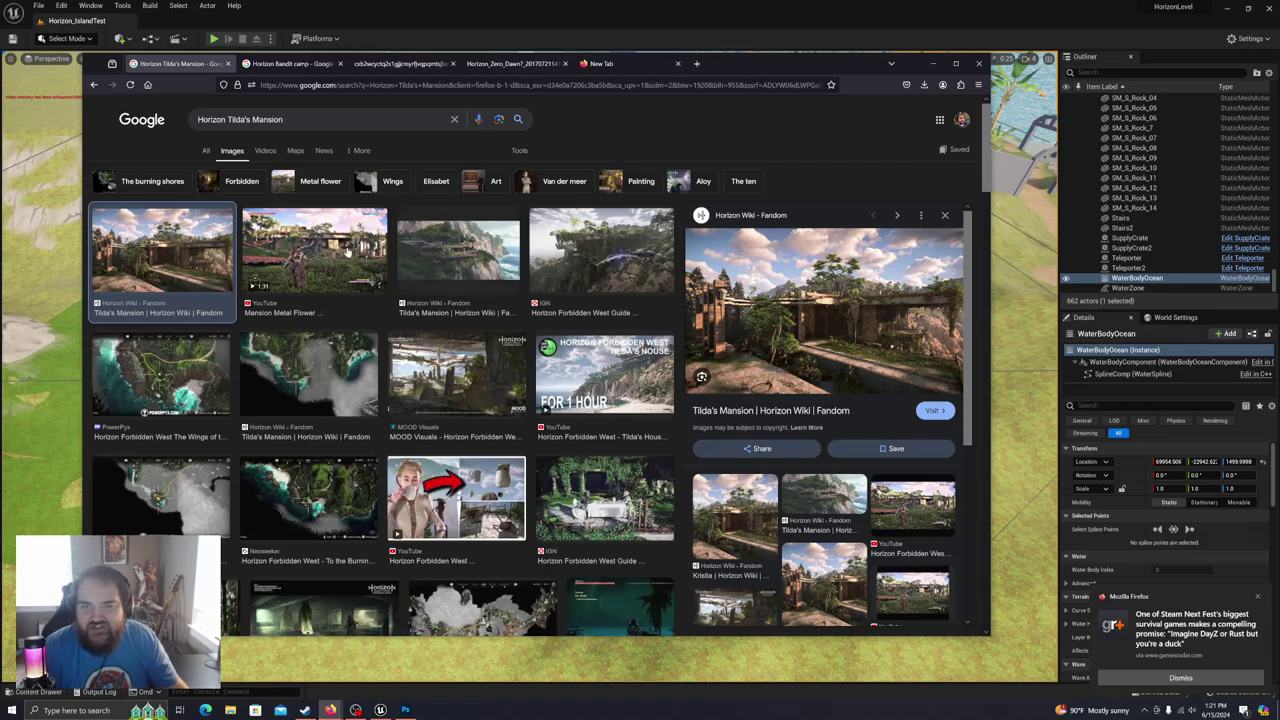
pyautogui.rightClick(847, 303)
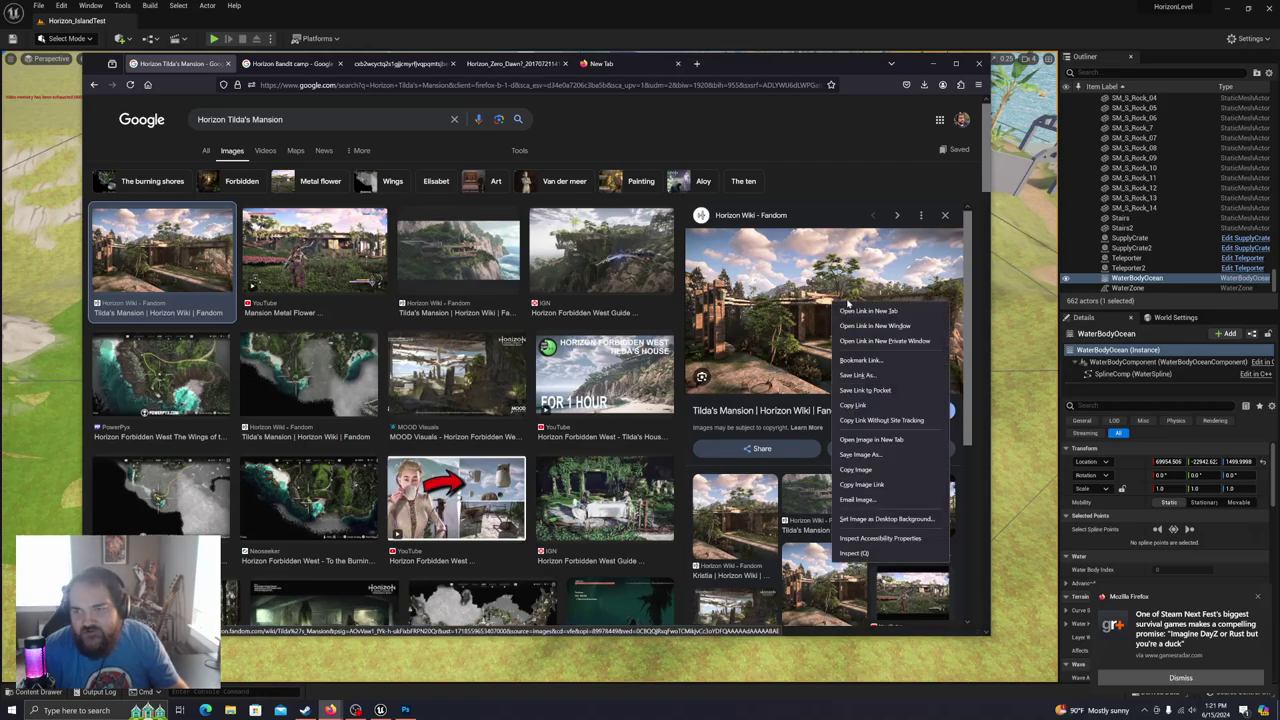
pyautogui.click(872, 440)
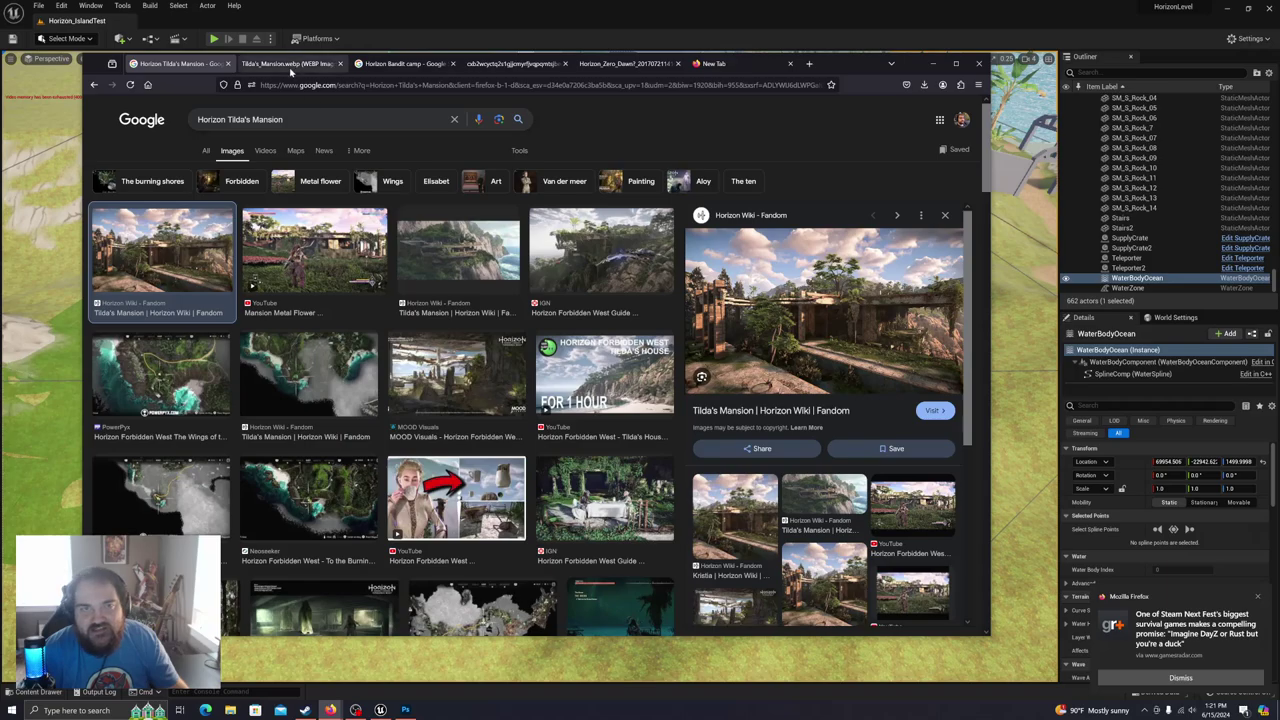
pyautogui.click(285, 63)
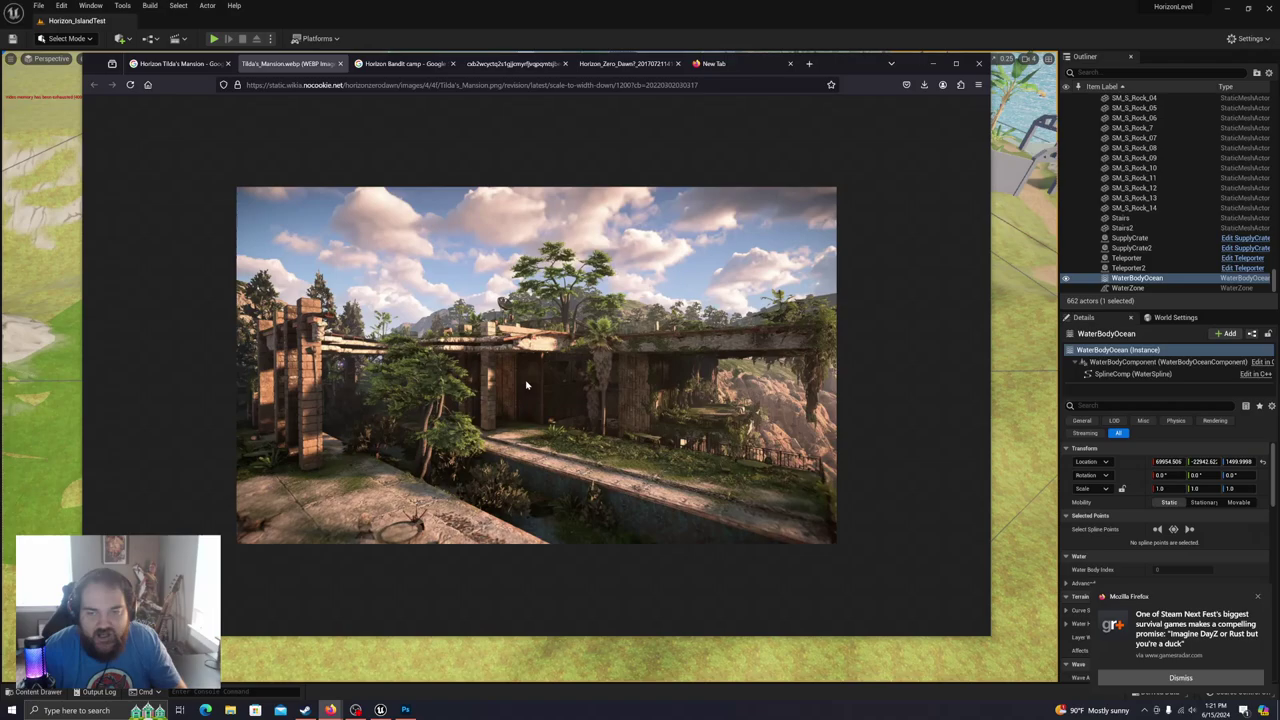
pyautogui.click(176, 63)
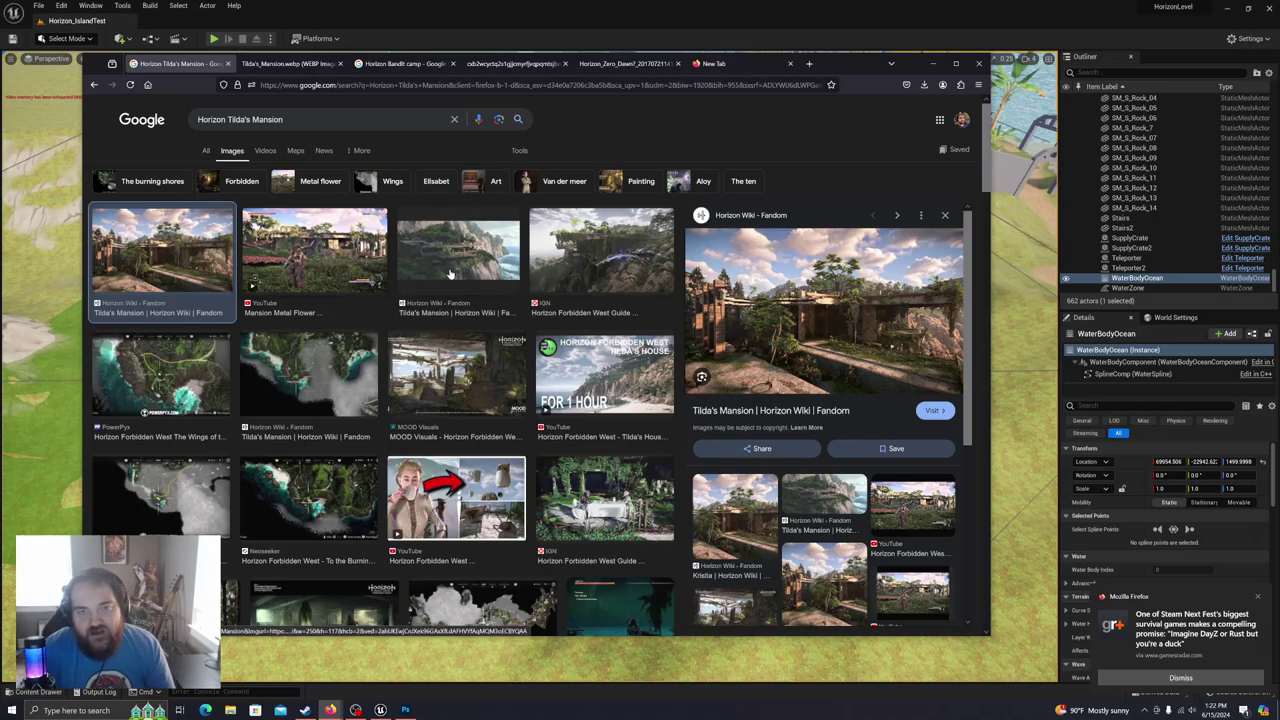
# Step: Open the IGN Horizon Forbidden West Guide cliff thumbnail in its own tab, look at it, and close that tab
pyautogui.rightClick(606, 250)
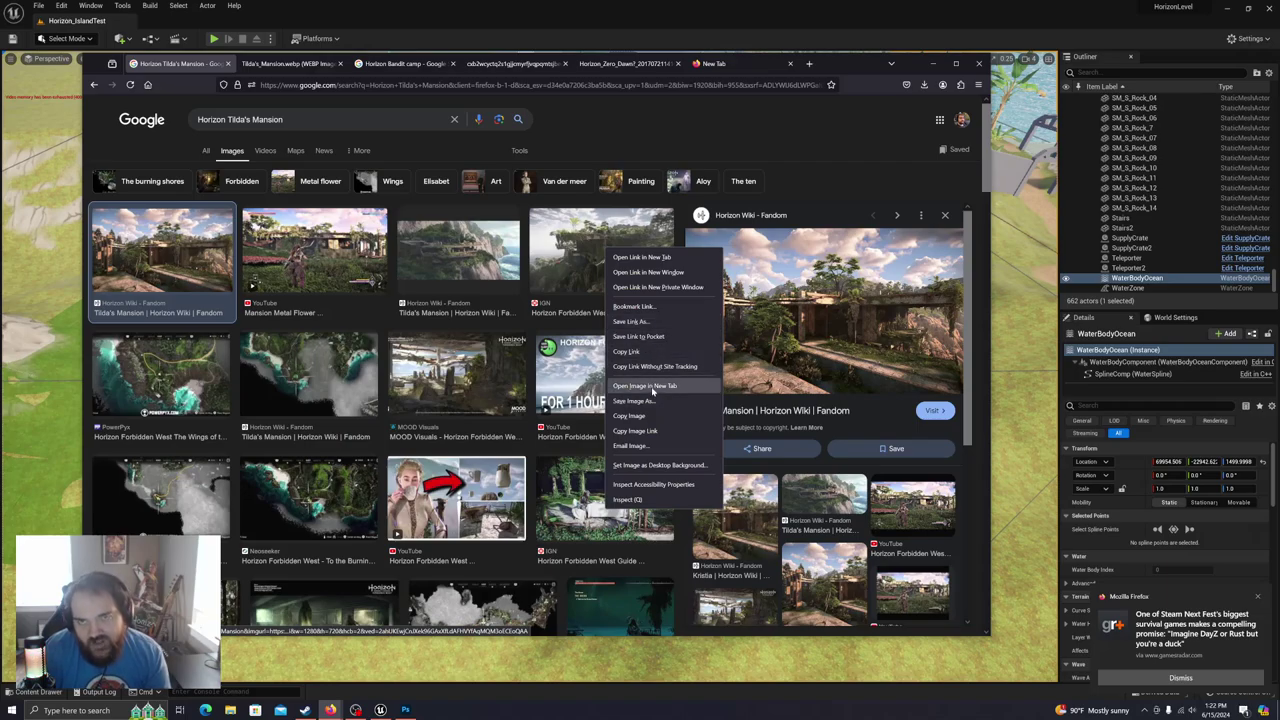
pyautogui.click(653, 388)
pyautogui.click(270, 66)
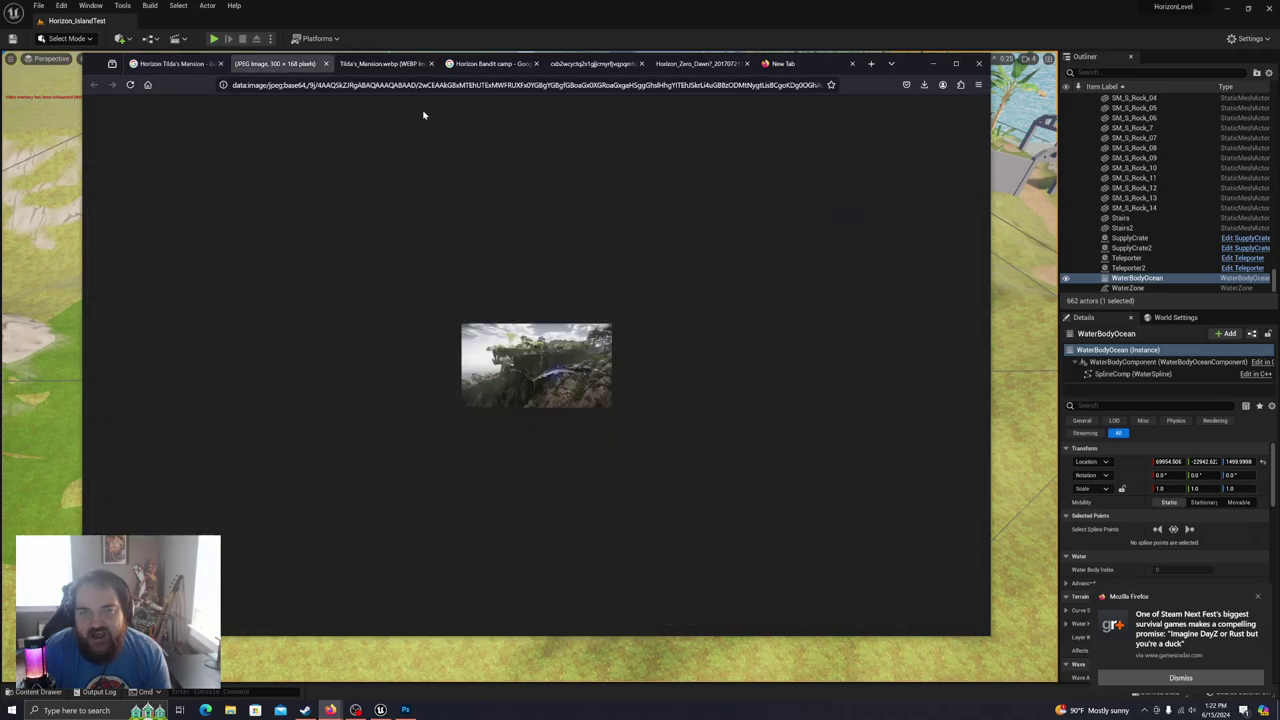
pyautogui.click(325, 63)
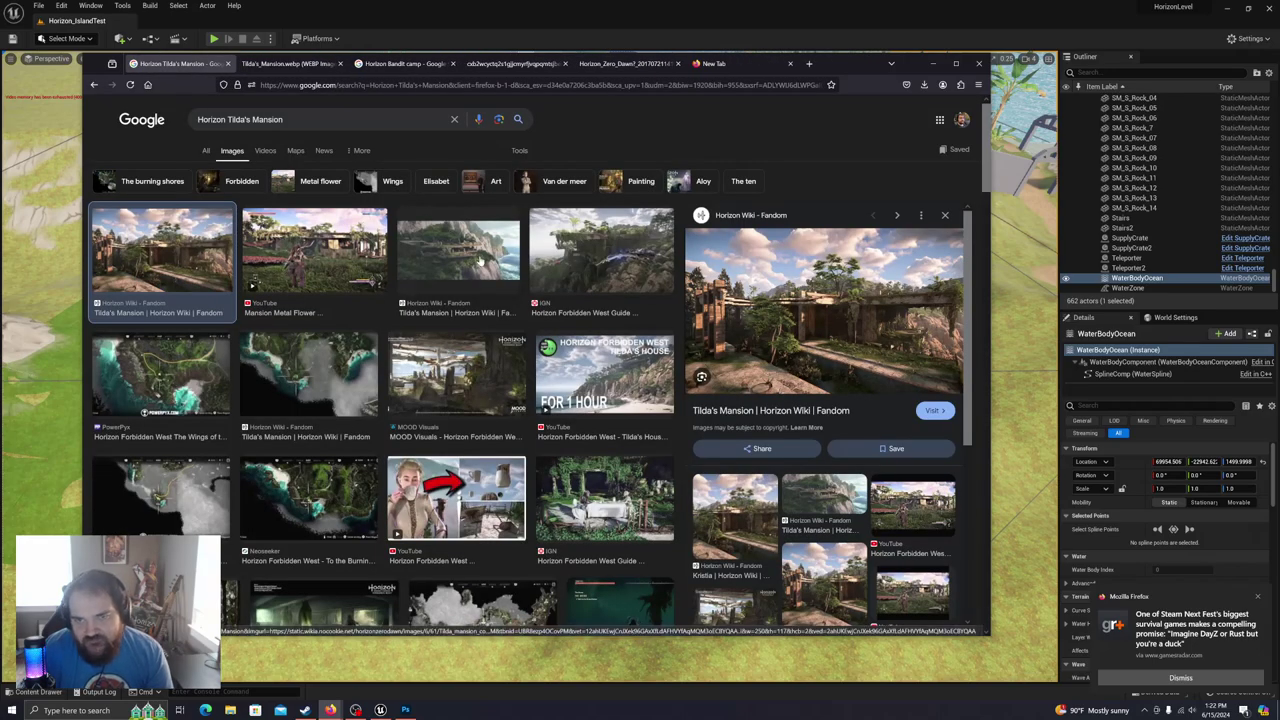
# Step: Preview more Tilda's Mansion references: the cliffside view, Pinterest concept art, the related Horizon Wiki artwork and the IGN Burning Shores image
pyautogui.click(481, 262)
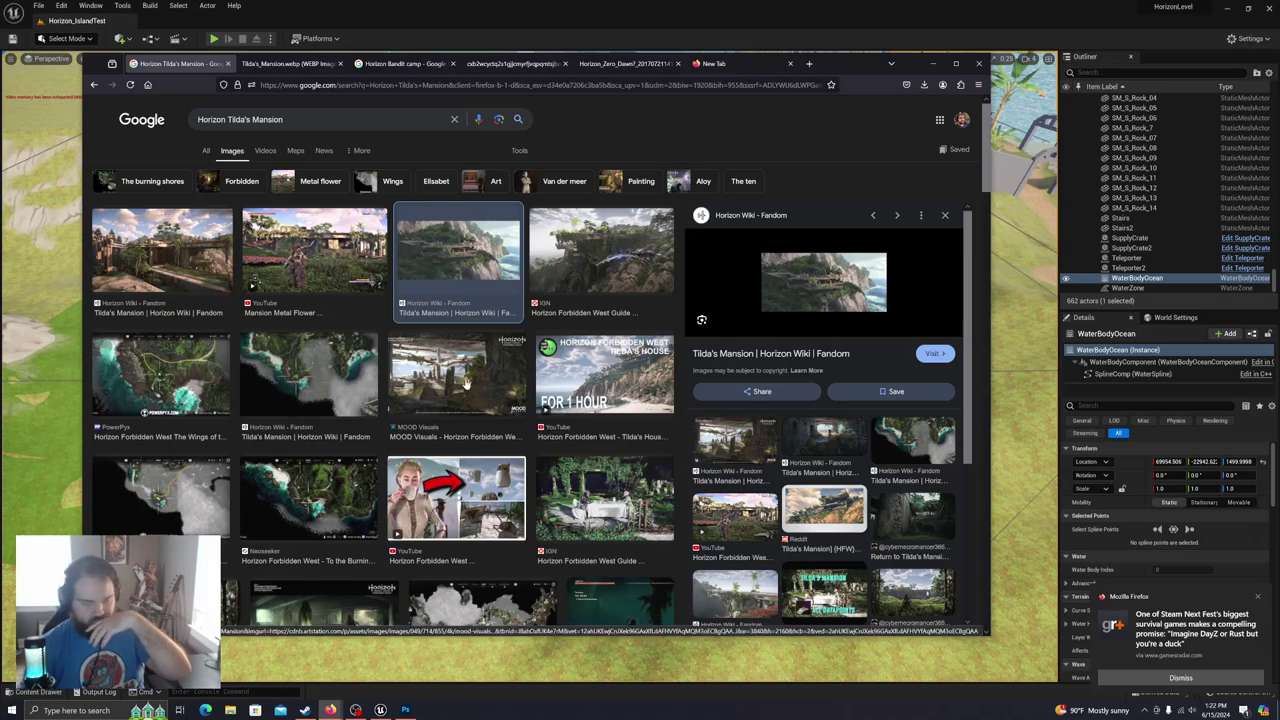
pyautogui.scroll(-2, 470, 390)
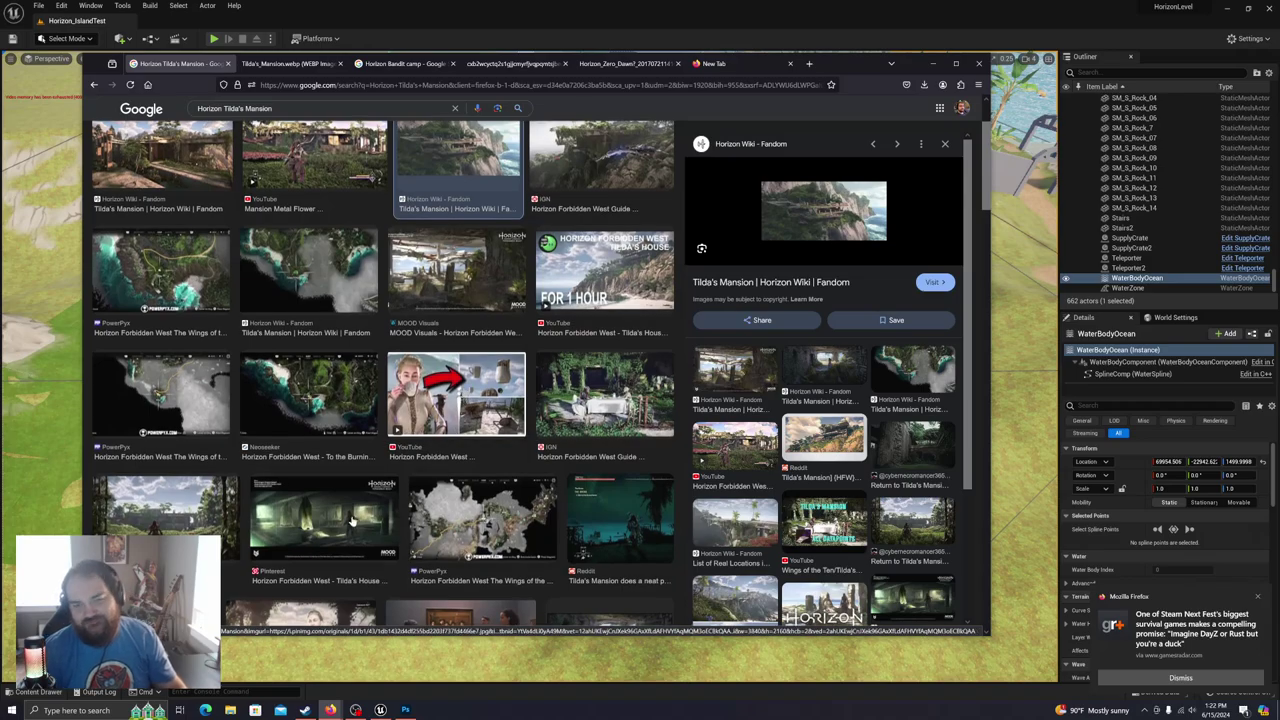
pyautogui.click(352, 520)
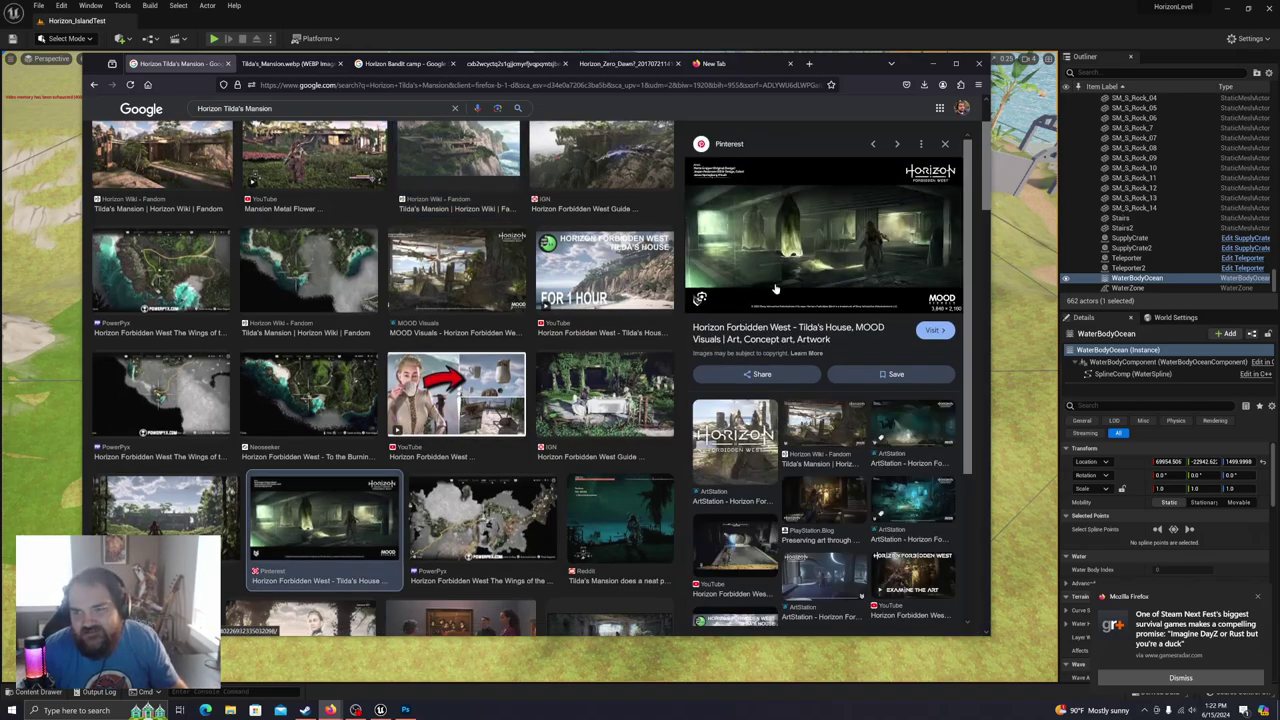
pyautogui.click(815, 432)
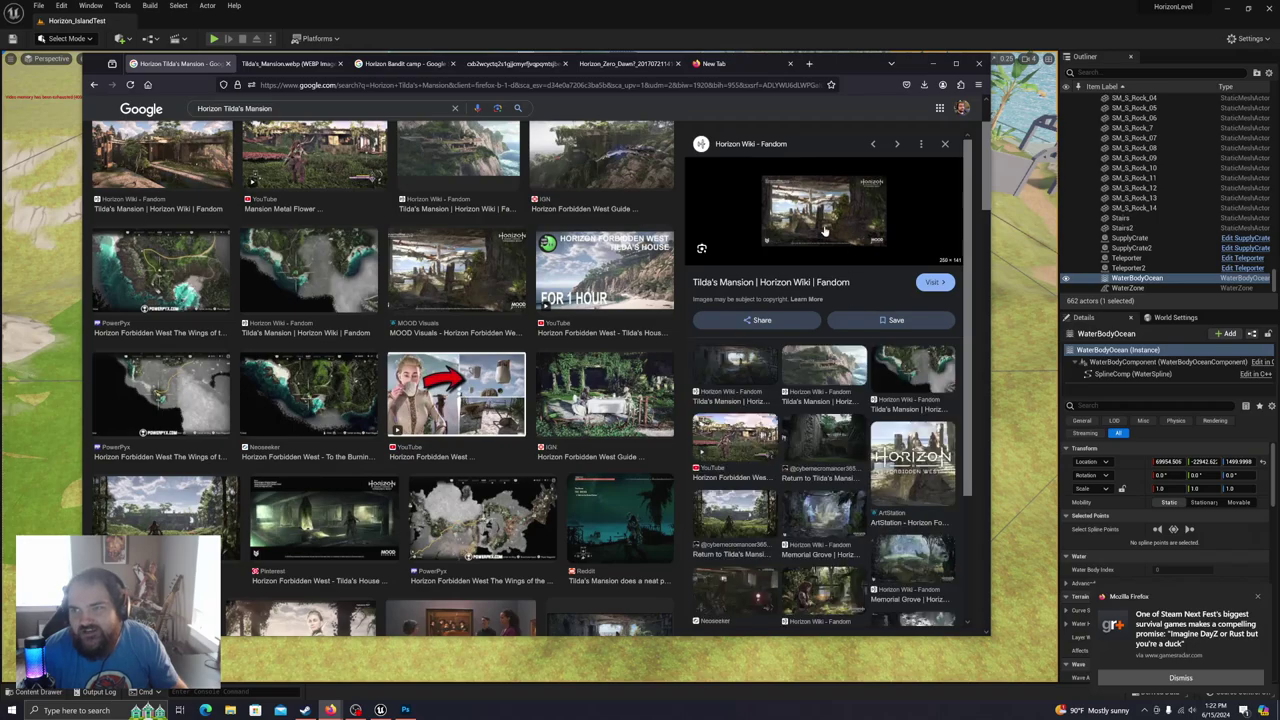
pyautogui.click(600, 160)
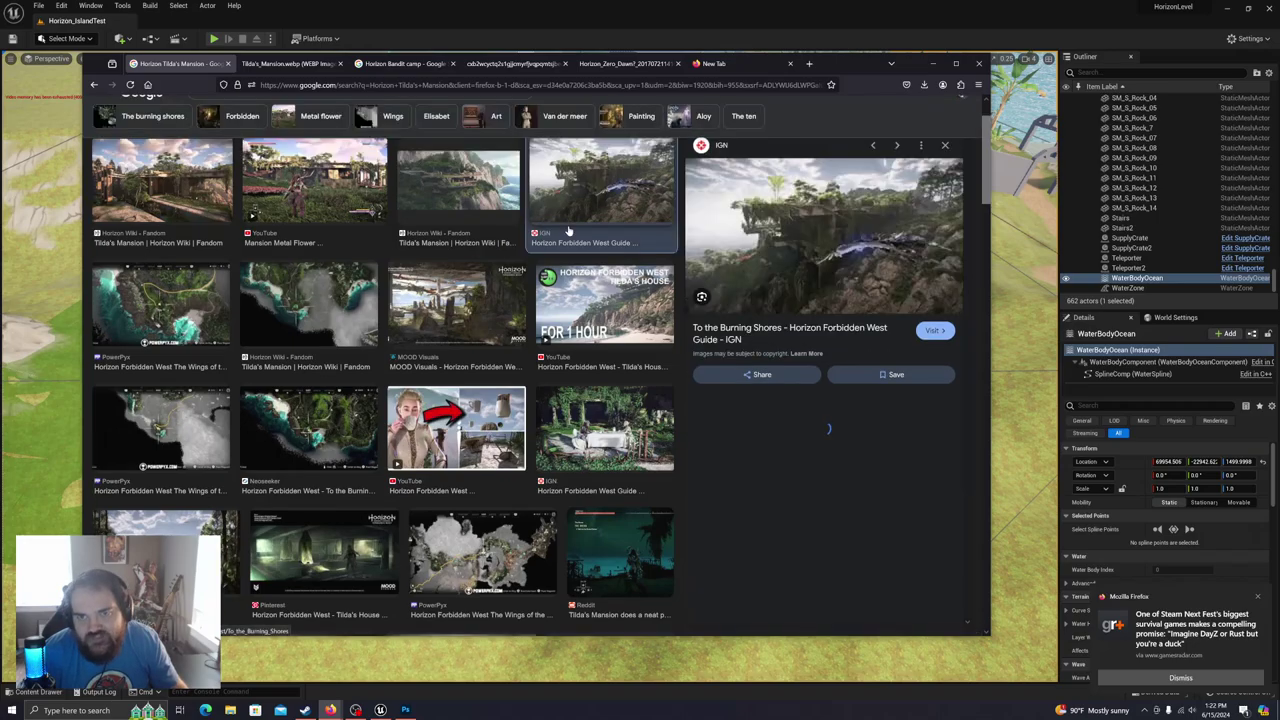
# Step: Open the full-size MOOD Visuals Tilda's House artwork in a new tab, examine it, and go back to the full-size vantage point image
pyautogui.click(480, 316)
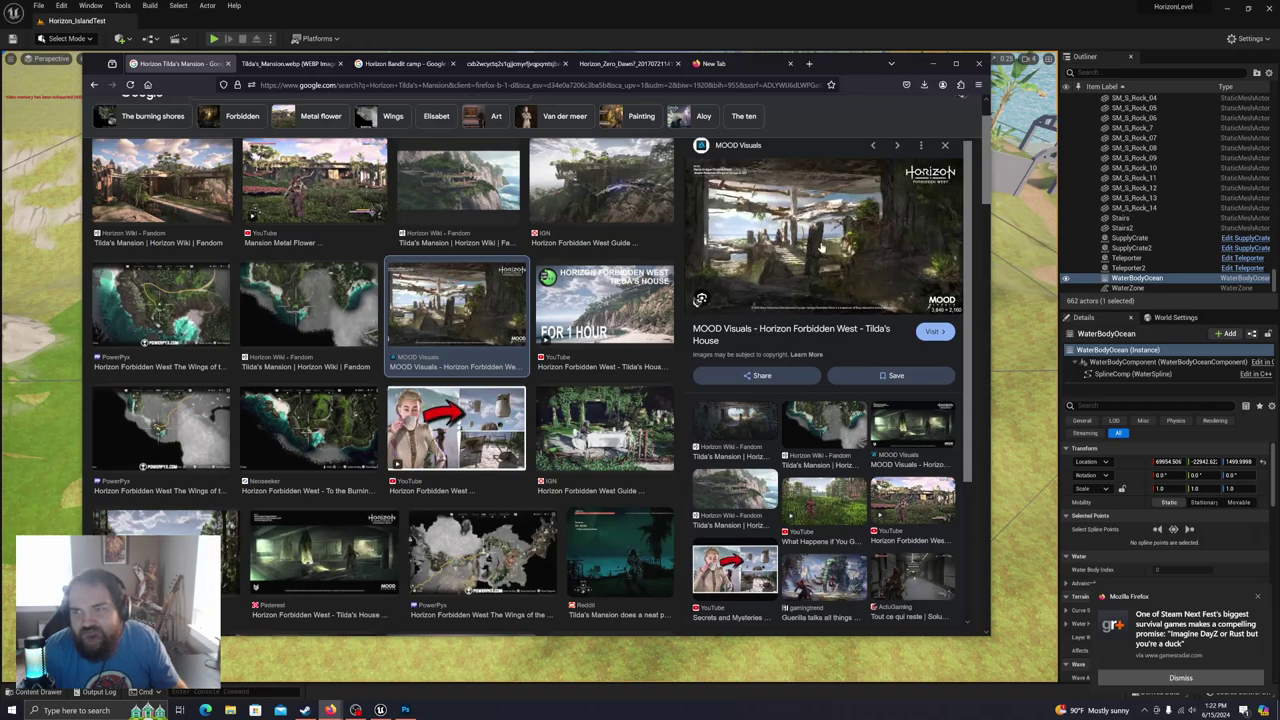
pyautogui.rightClick(822, 247)
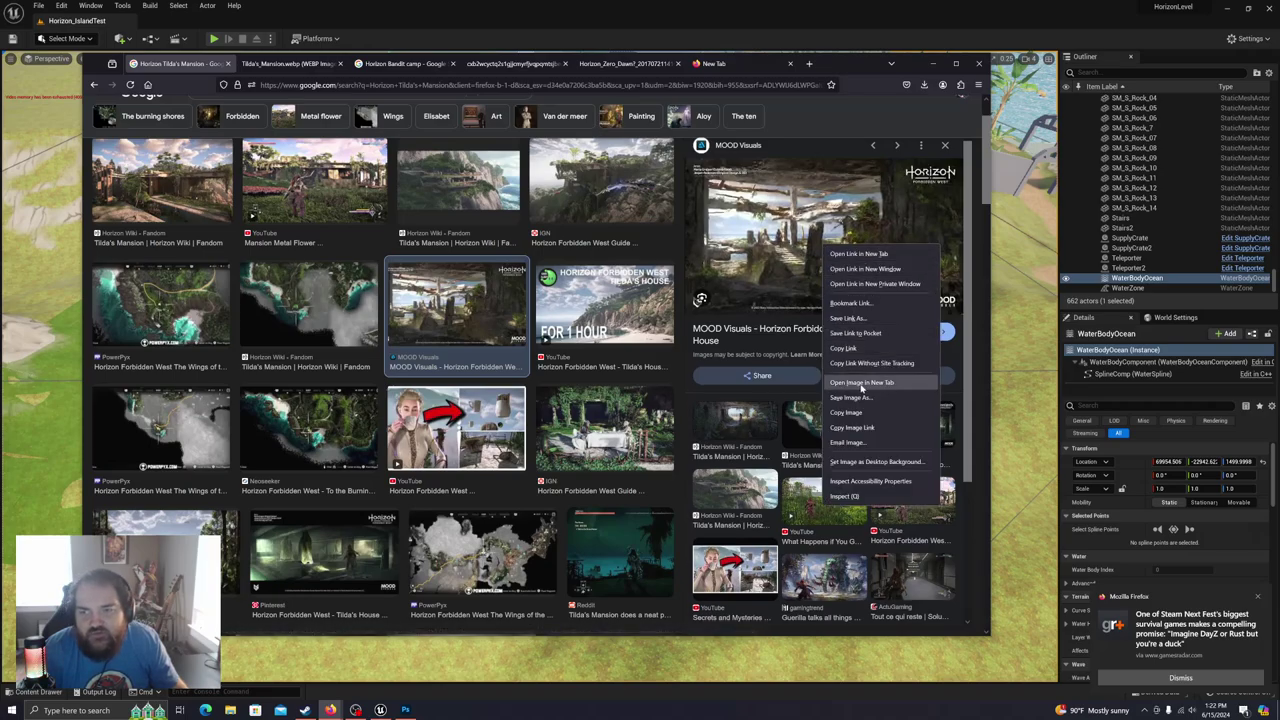
pyautogui.click(861, 383)
pyautogui.click(285, 64)
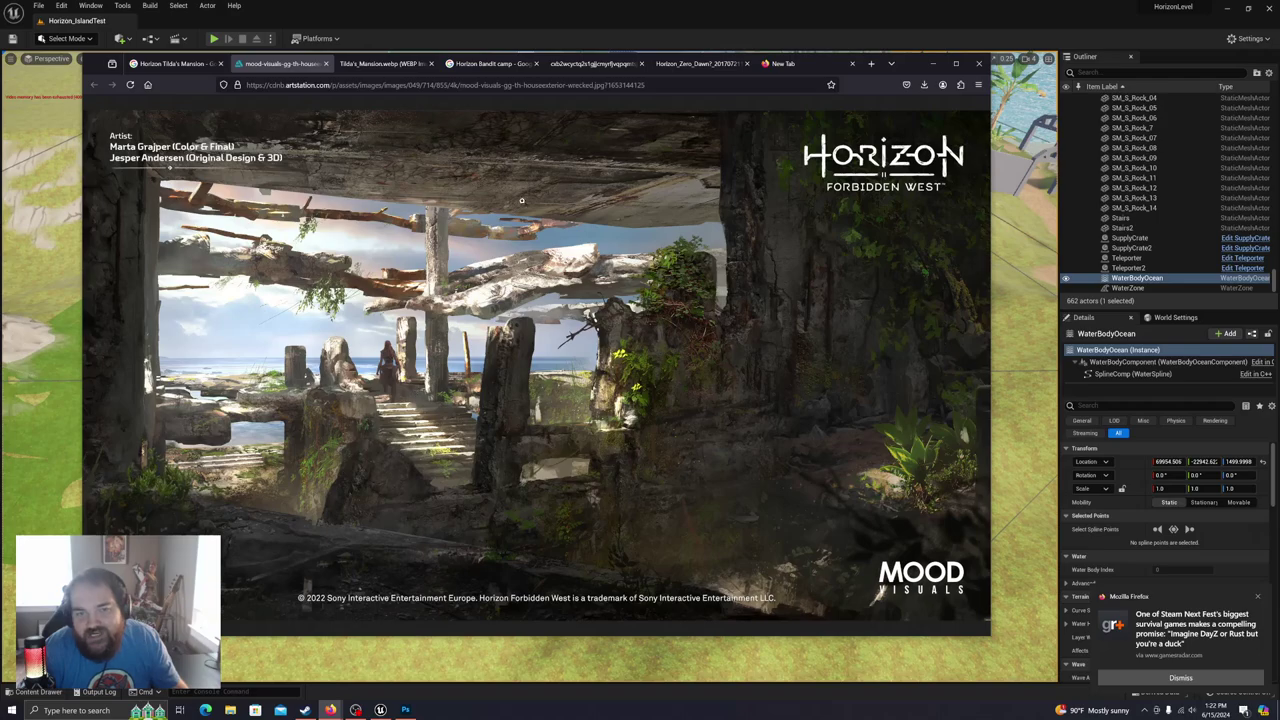
pyautogui.click(576, 65)
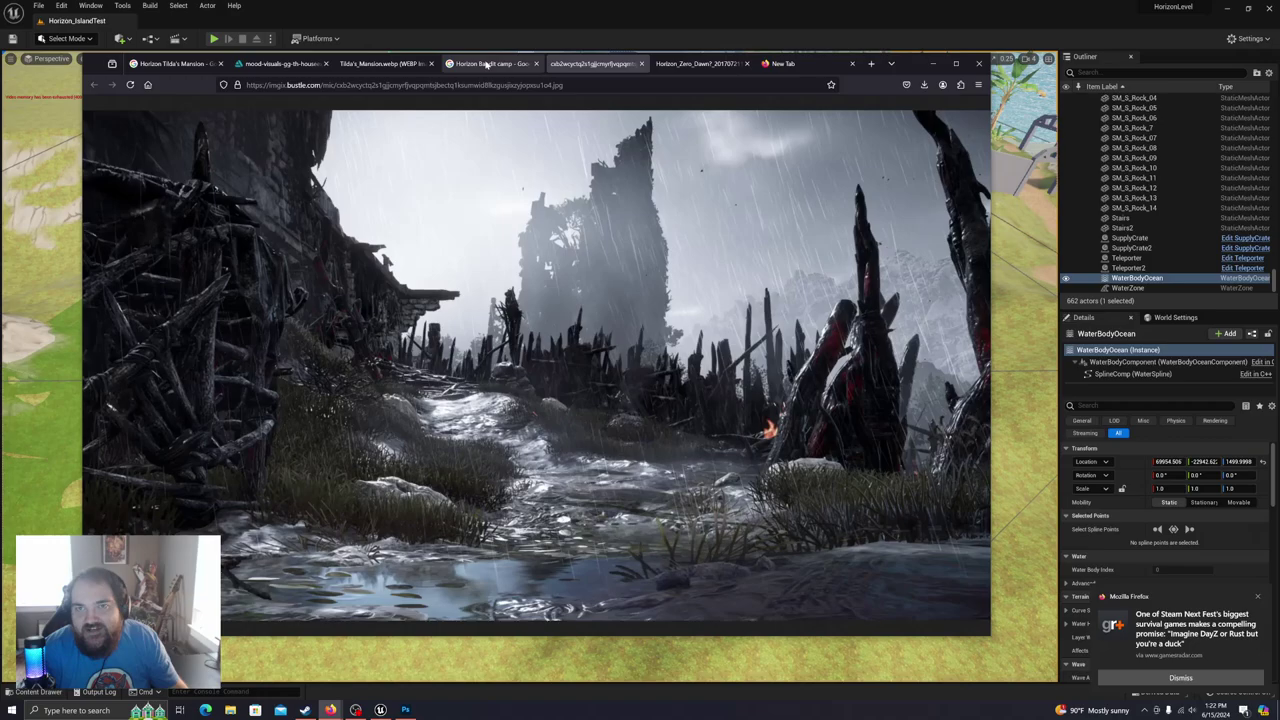
# Step: Compare the Horizon Zero Dawn bandit fortress image with the MOOD Visuals ruined Tilda's House artwork and the mansion image results
pyautogui.click(488, 64)
pyautogui.click(697, 64)
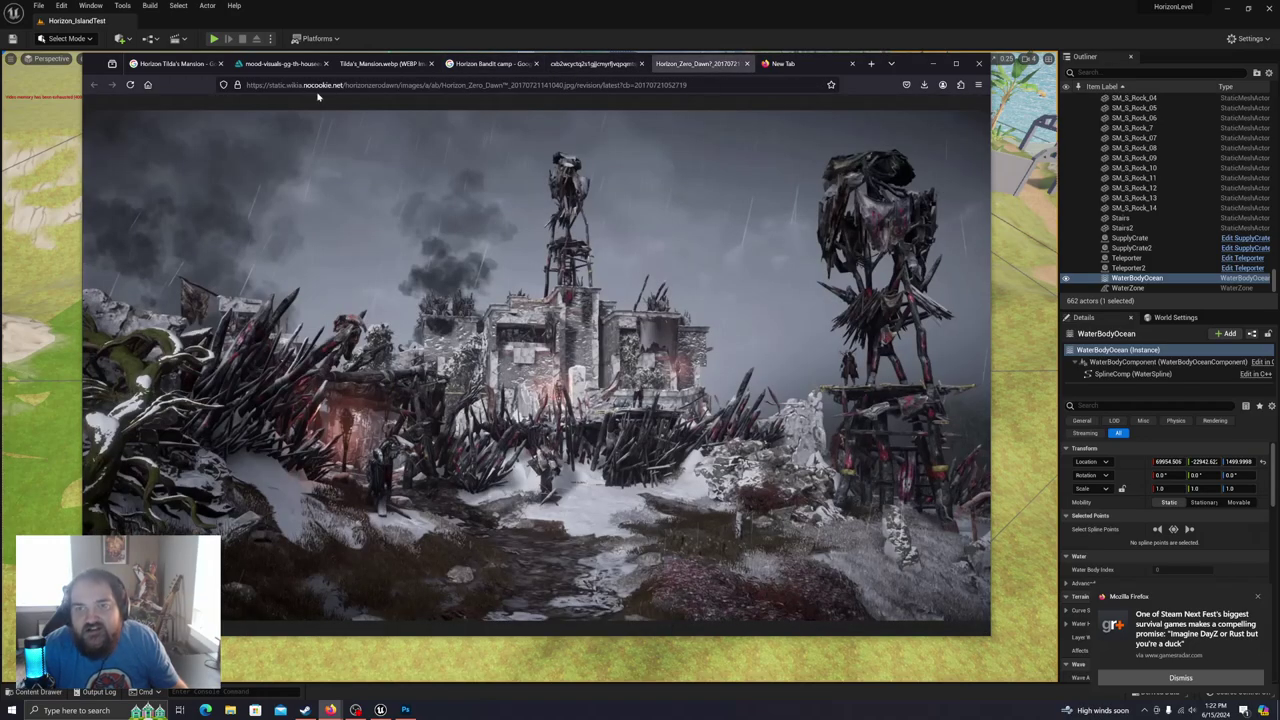
pyautogui.click(280, 64)
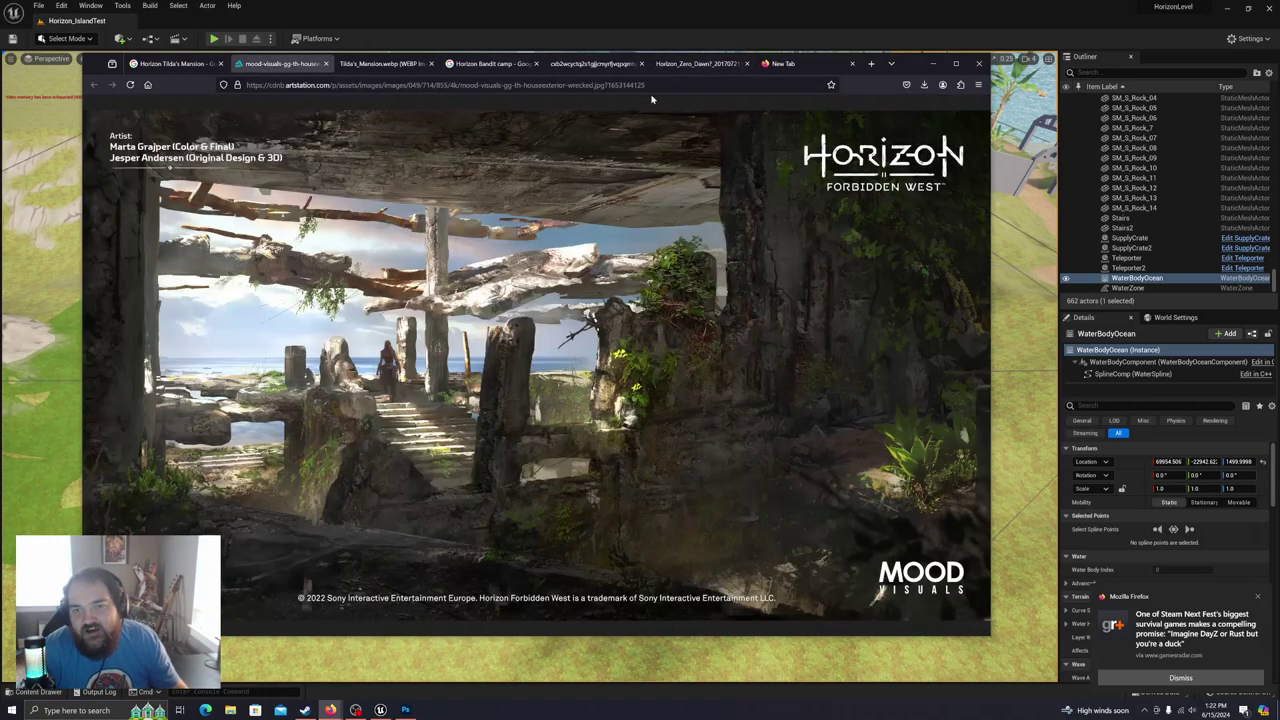
pyautogui.click(697, 64)
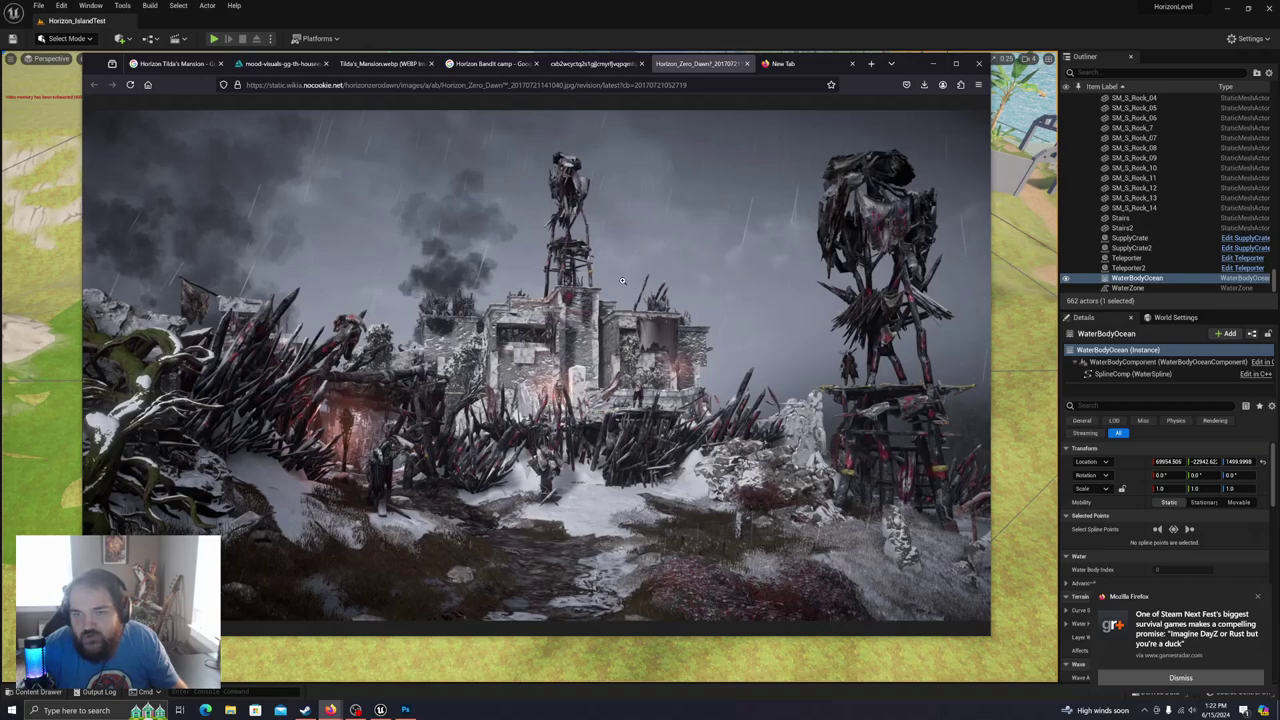
pyautogui.click(176, 64)
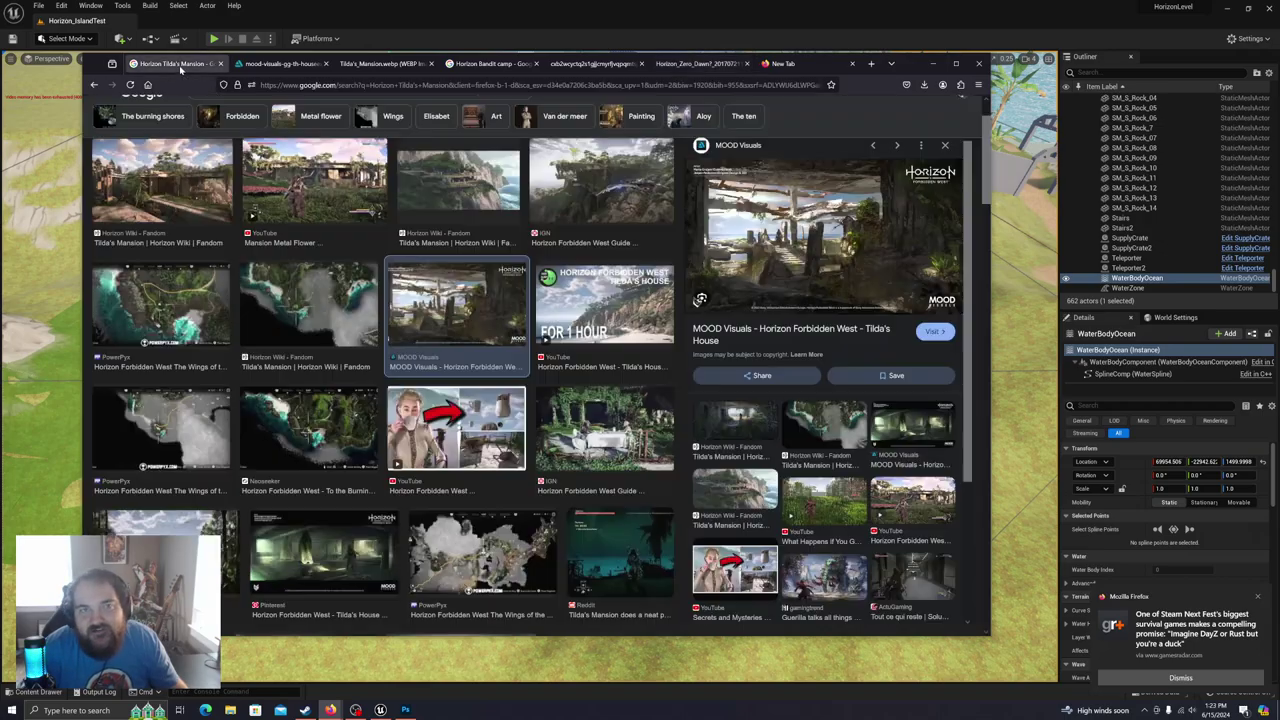
pyautogui.click(280, 64)
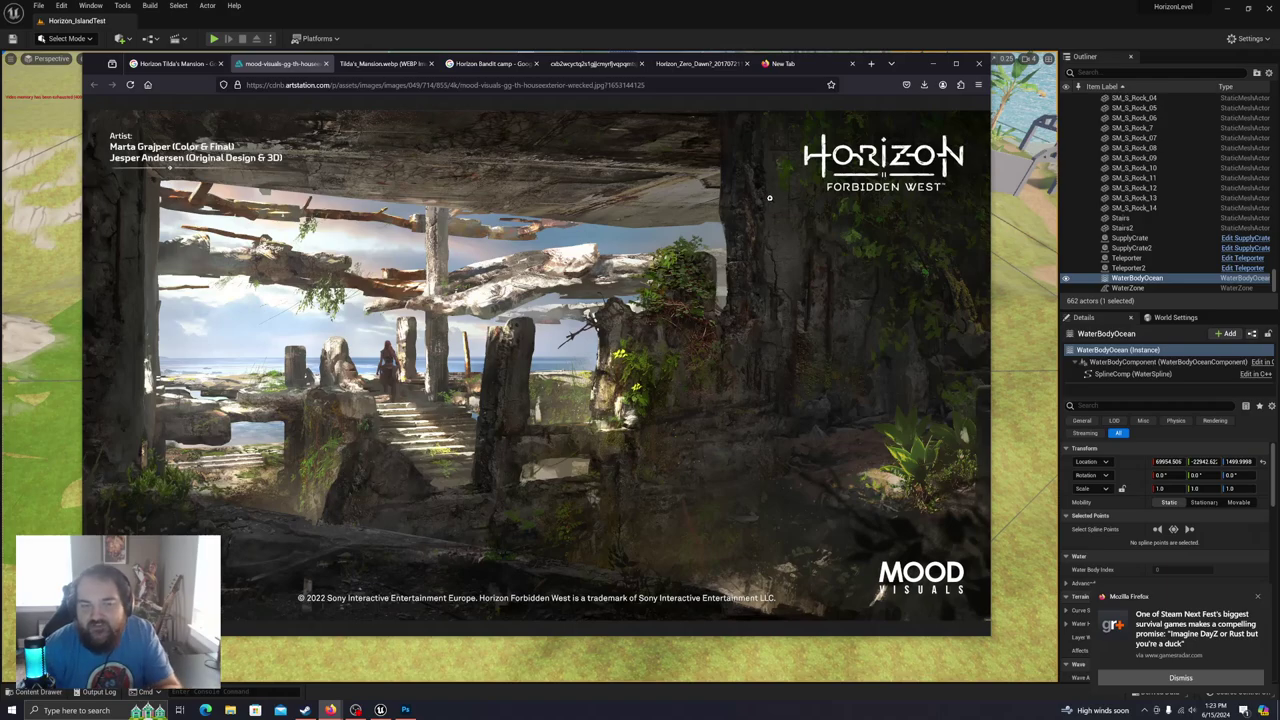
# Step: Return to Unreal Editor and examine the plateau, its white block and the circular pit with the curved staircase from above
pyautogui.click(935, 63)
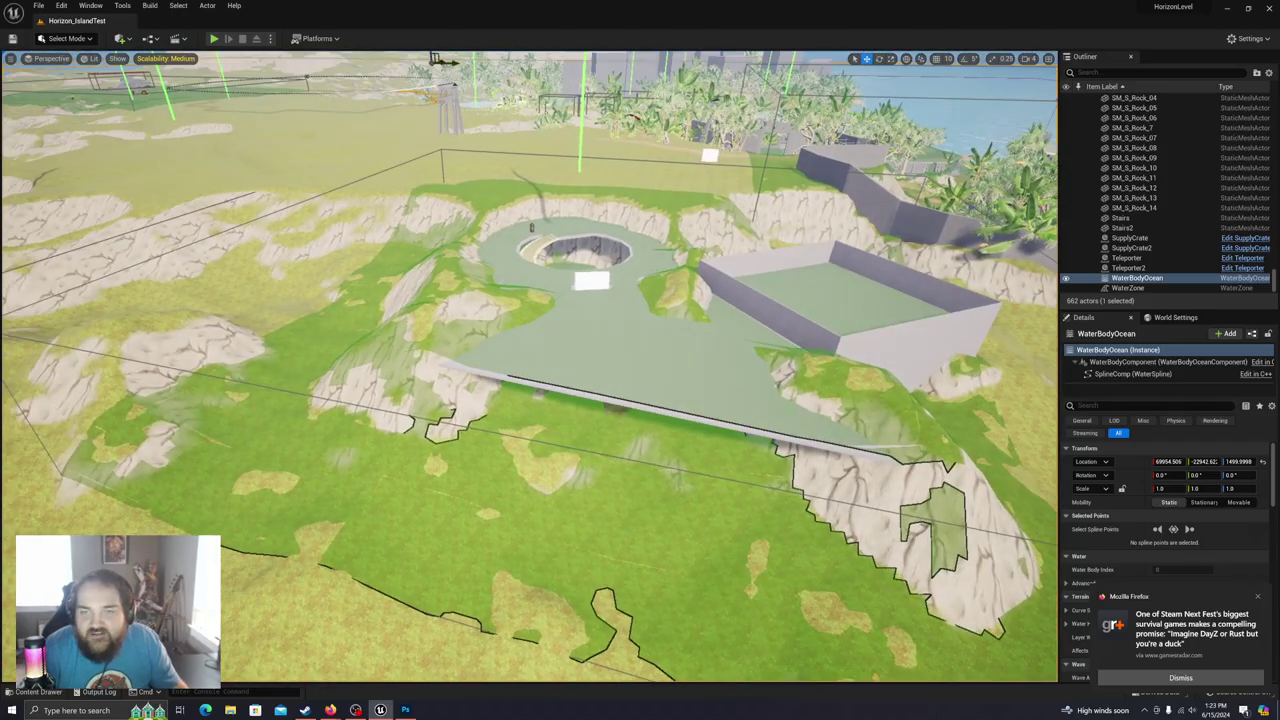
pyautogui.moveTo(530, 366); pyautogui.dragTo(570, 330, button='right')
pyautogui.press('w')
pyautogui.press('s')
pyautogui.moveTo(572, 504); pyautogui.dragTo(572, 504, button='right')
pyautogui.press('w')
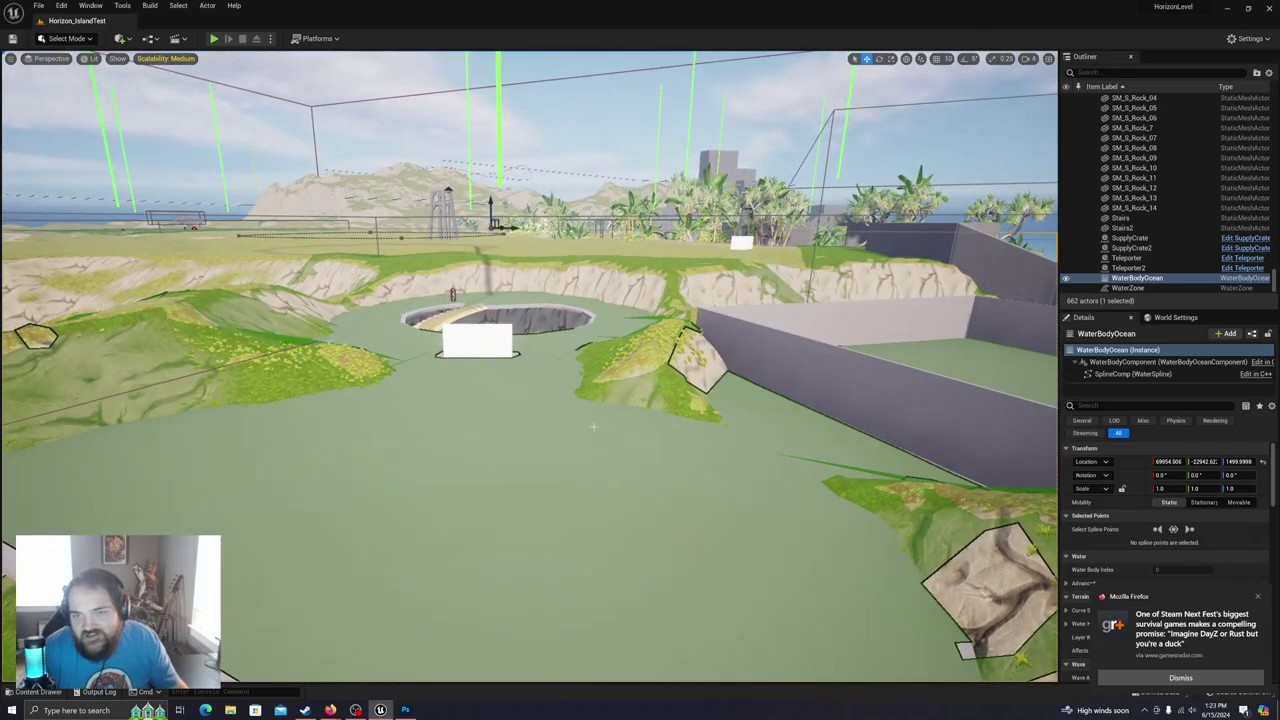
pyautogui.moveTo(572, 504); pyautogui.dragTo(606, 566, button='right')
pyautogui.press('w')
pyautogui.press('e')
pyautogui.press('w')
pyautogui.press('e')
pyautogui.moveTo(601, 442); pyautogui.dragTo(640, 472, button='right')
pyautogui.press('a')
pyautogui.press('w')
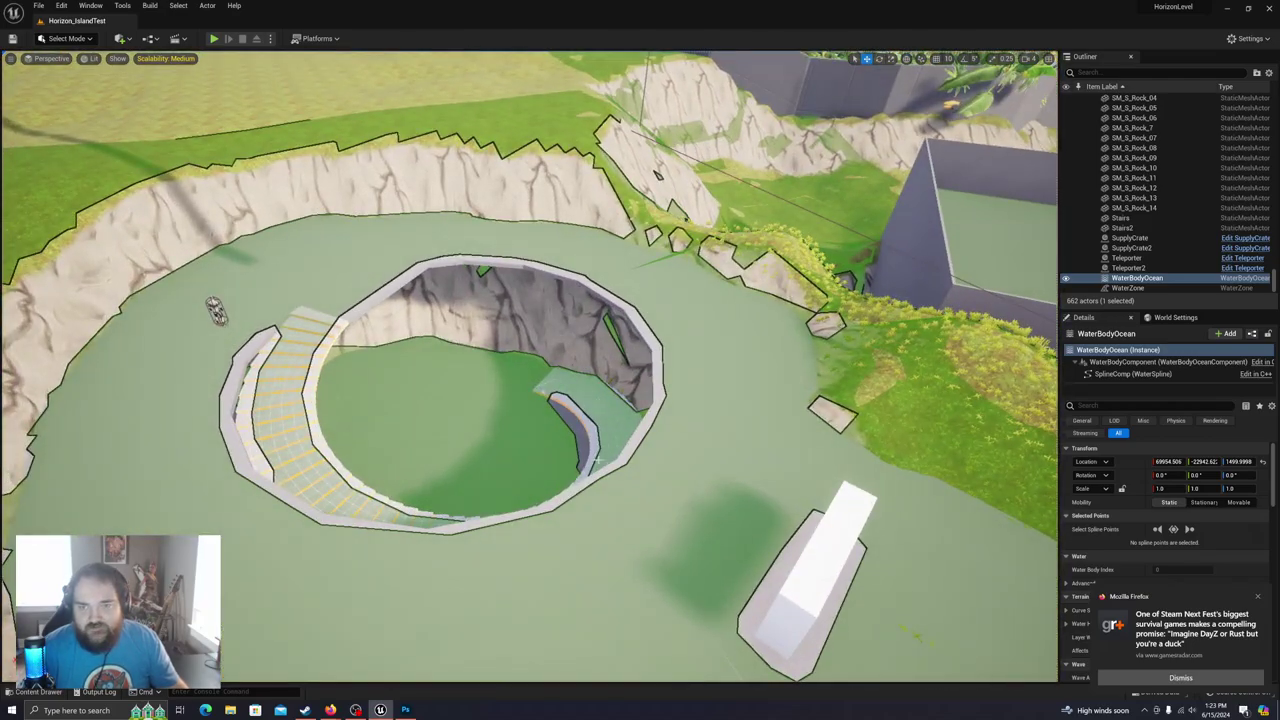
pyautogui.moveTo(534, 382); pyautogui.dragTo(572, 388, button='right')
pyautogui.press('w')
pyautogui.press('s')
pyautogui.moveTo(460, 260); pyautogui.dragTo(404, 234, button='right')
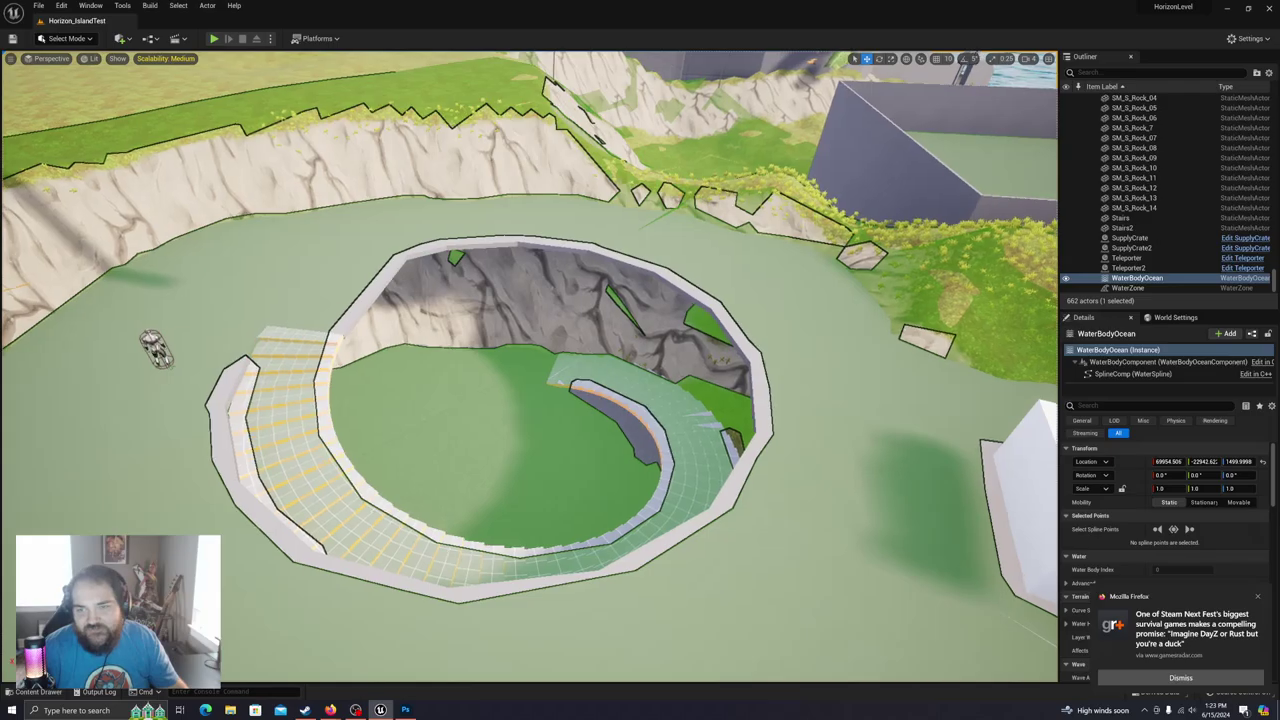
# Step: Examine the inside of the circular pit, including its rock walls, floor and curved staircase, and the plateau above
pyautogui.press('w')
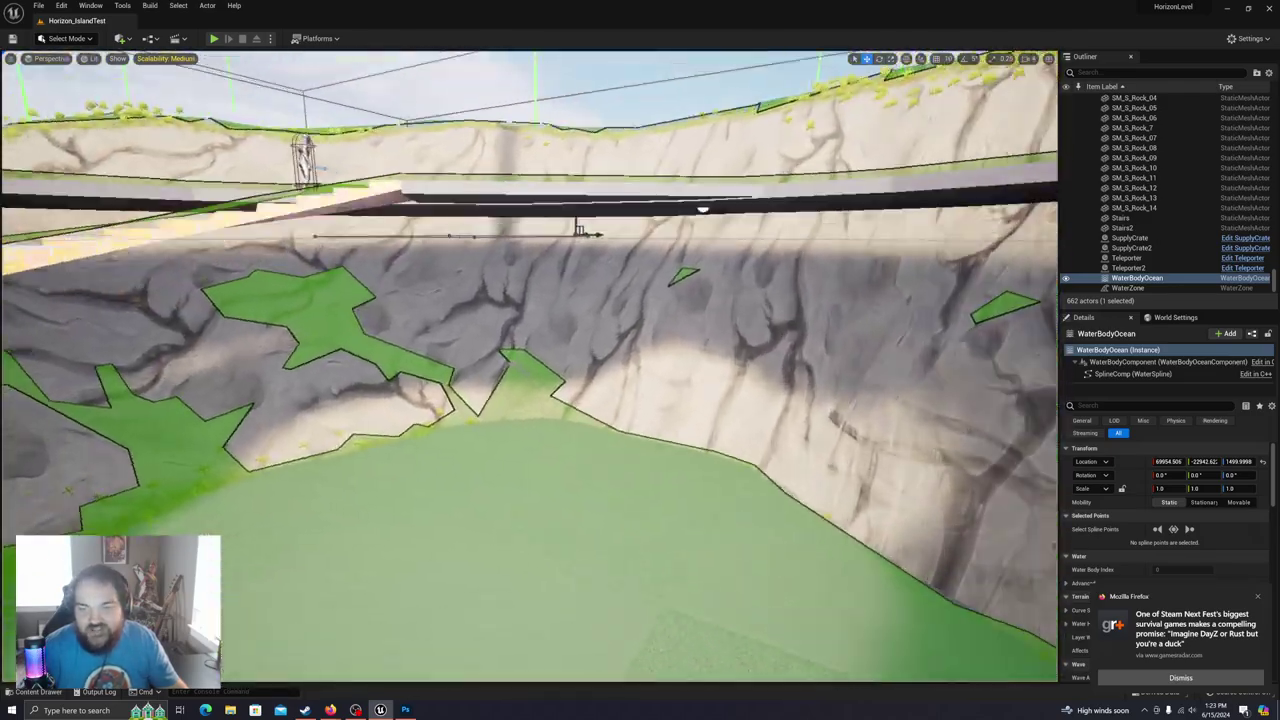
pyautogui.moveTo(530, 366); pyautogui.dragTo(326, 348, button='right')
pyautogui.press('s')
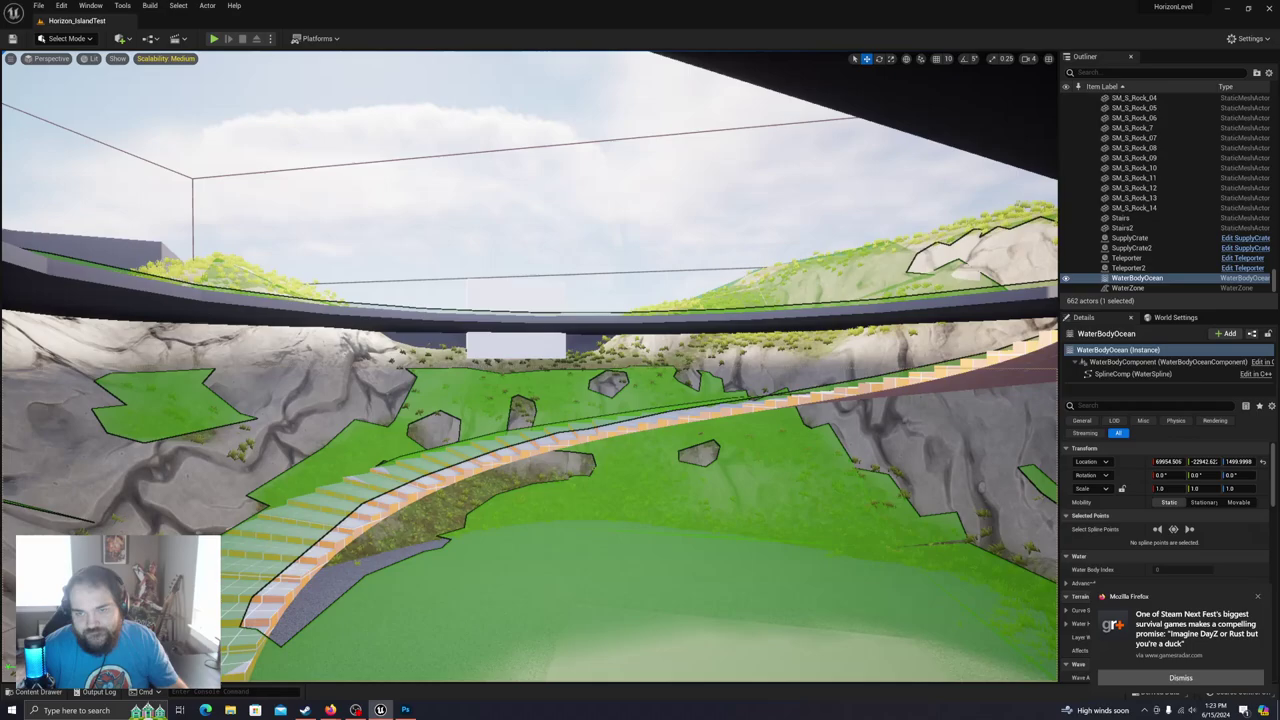
pyautogui.press('w')
pyautogui.press('q')
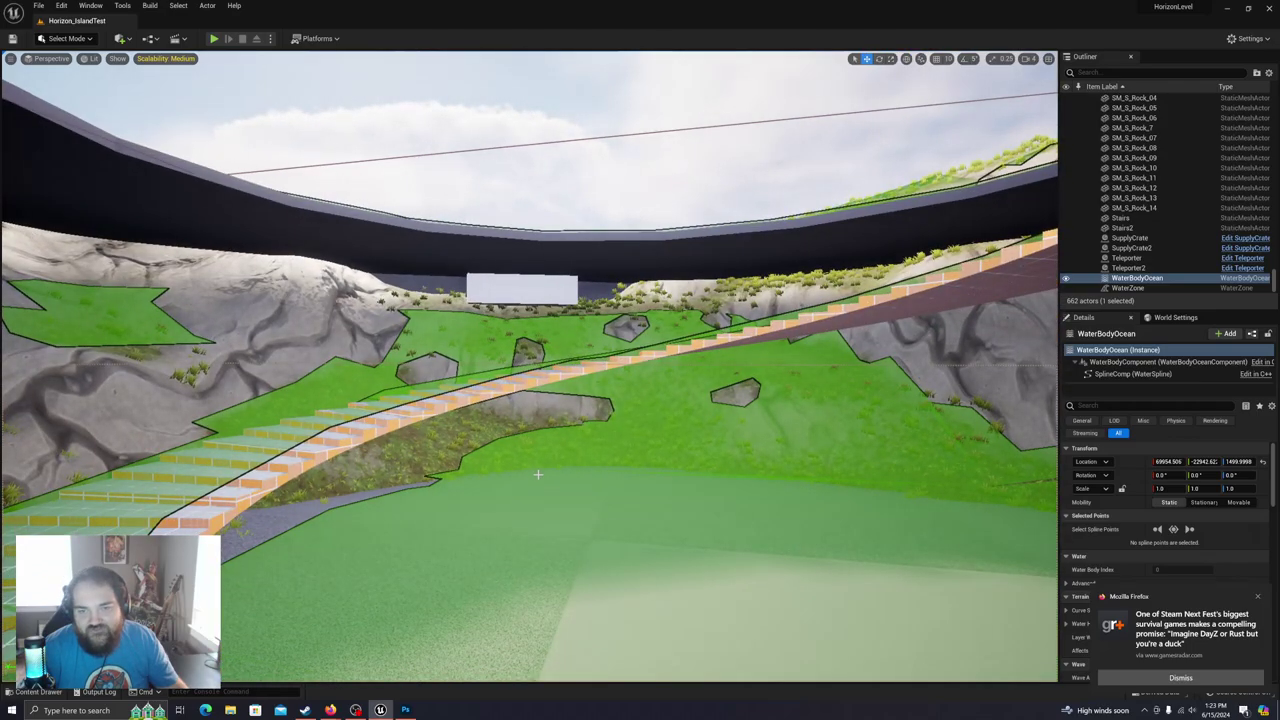
pyautogui.moveTo(530, 366); pyautogui.dragTo(660, 374, button='right')
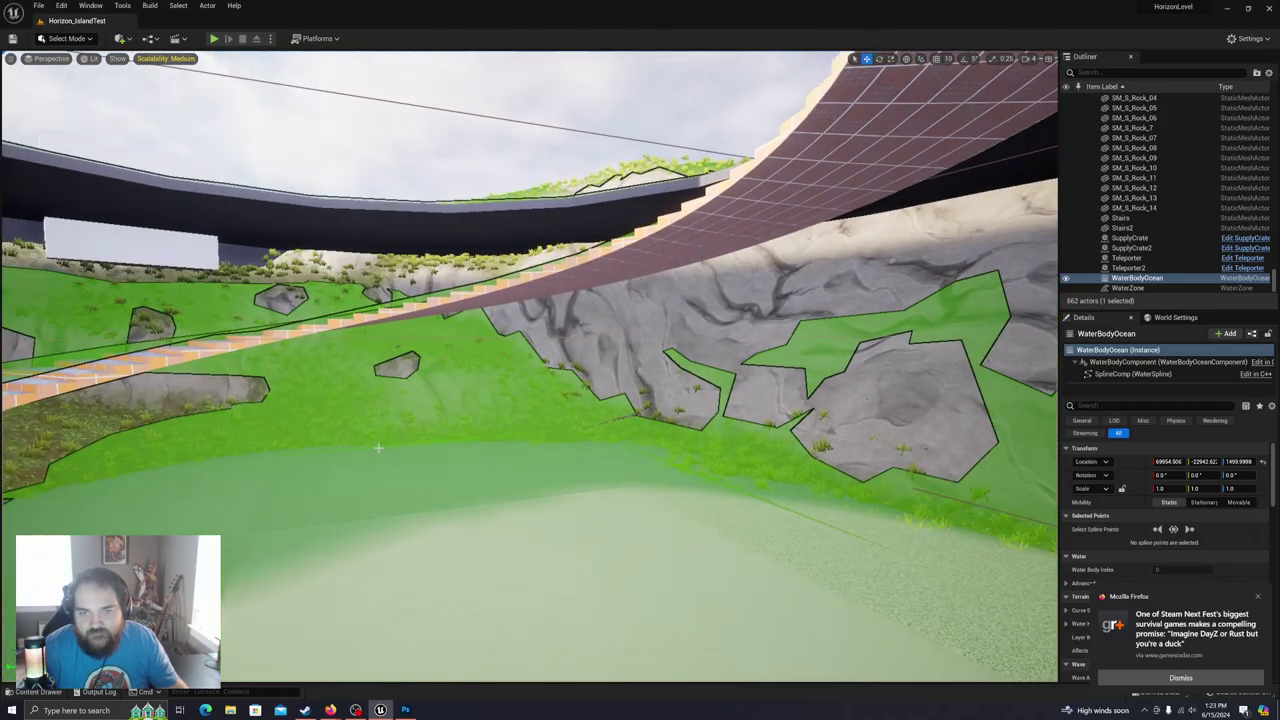
pyautogui.moveTo(530, 366); pyautogui.dragTo(440, 380, button='right')
pyautogui.press('s')
pyautogui.press('w')
pyautogui.moveTo(623, 400); pyautogui.dragTo(668, 407, button='right')
pyautogui.press('e')
pyautogui.press('q')
pyautogui.moveTo(380, 345)
pyautogui.mouseDown(button='right')
pyautogui.moveTo(548, 340)
pyautogui.moveTo(360, 335)
pyautogui.mouseUp(button='right')
pyautogui.moveTo(640, 365); pyautogui.dragTo(572, 380, button='right')
pyautogui.press('e')
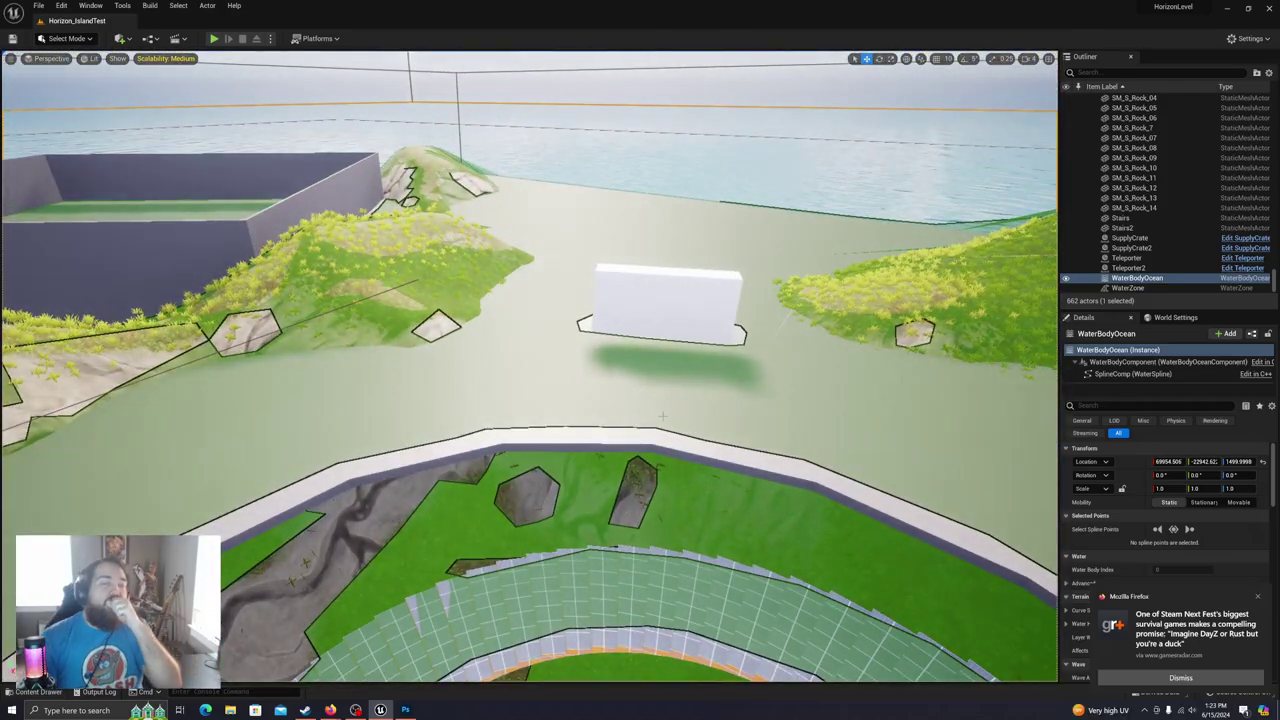
# Step: Examine the plateau's front edge and the surrounding rocky slopes, and select the NavMeshBoundsVolume that covers the area
pyautogui.moveTo(662, 416)
pyautogui.mouseDown(button='right')
pyautogui.moveTo(805, 415)
pyautogui.moveTo(635, 400)
pyautogui.moveTo(662, 416)
pyautogui.mouseUp(button='right')
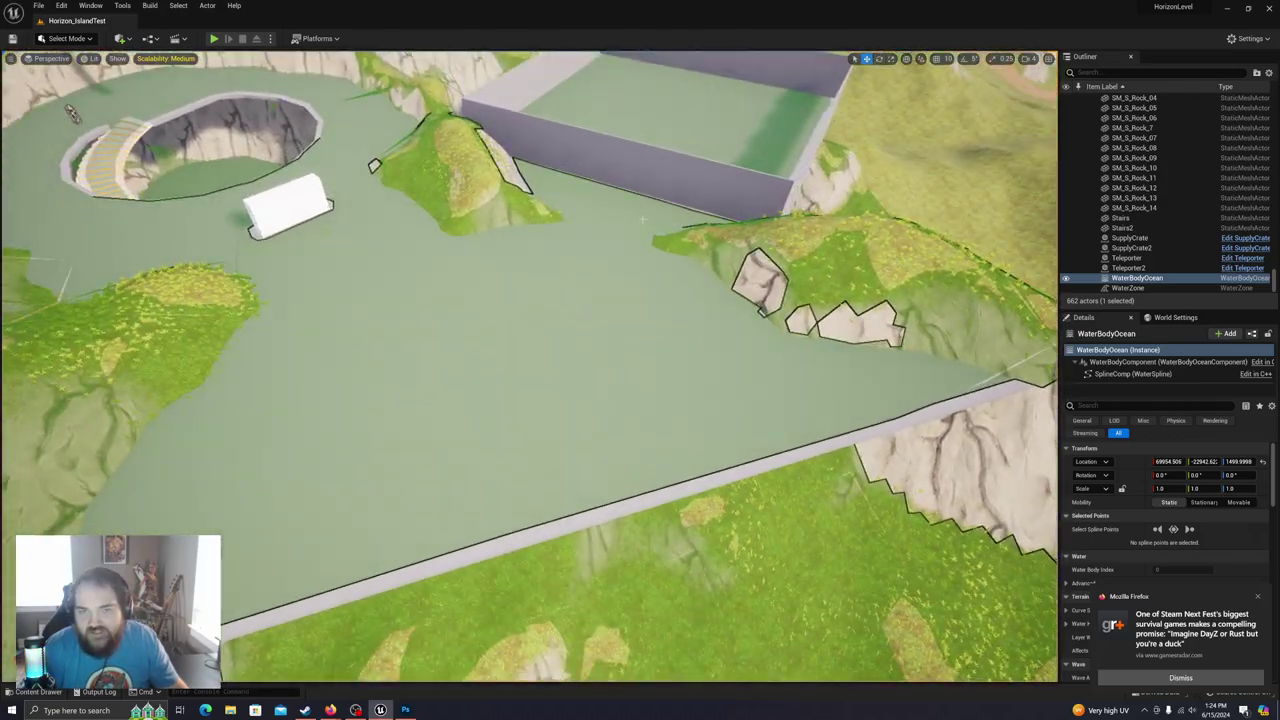
pyautogui.moveTo(728, 377); pyautogui.dragTo(728, 377, button='right')
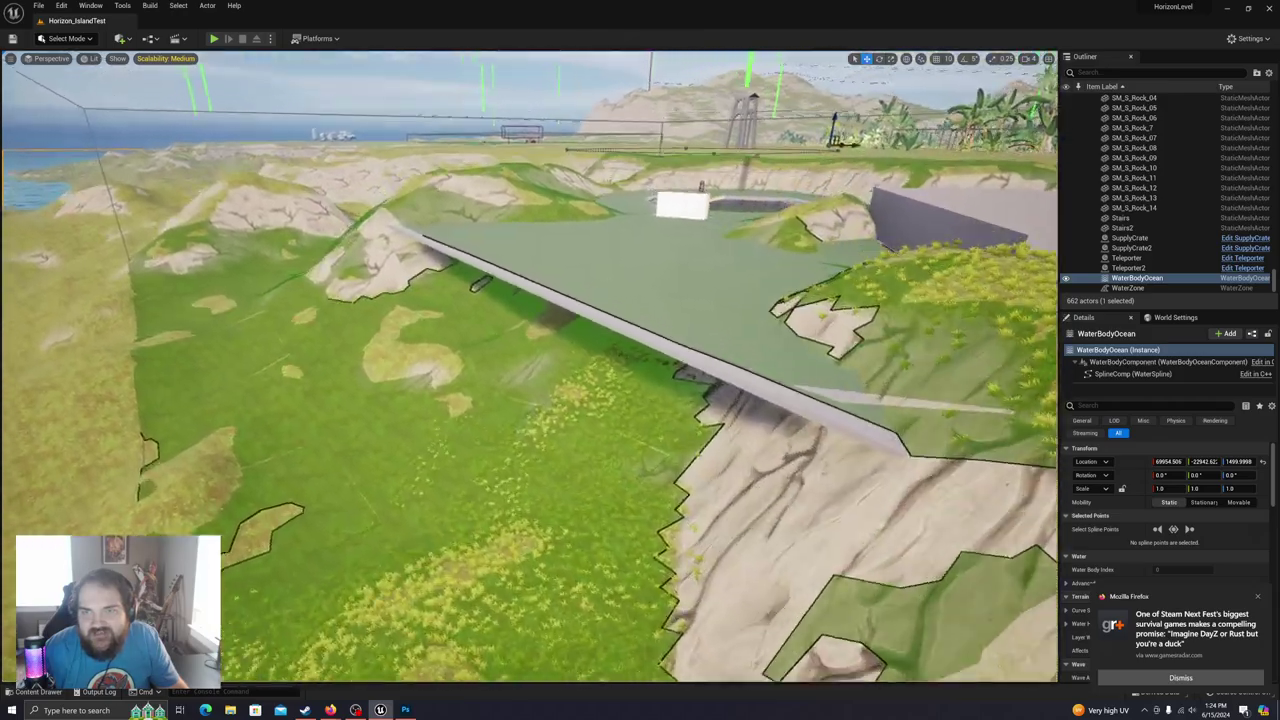
pyautogui.press('w')
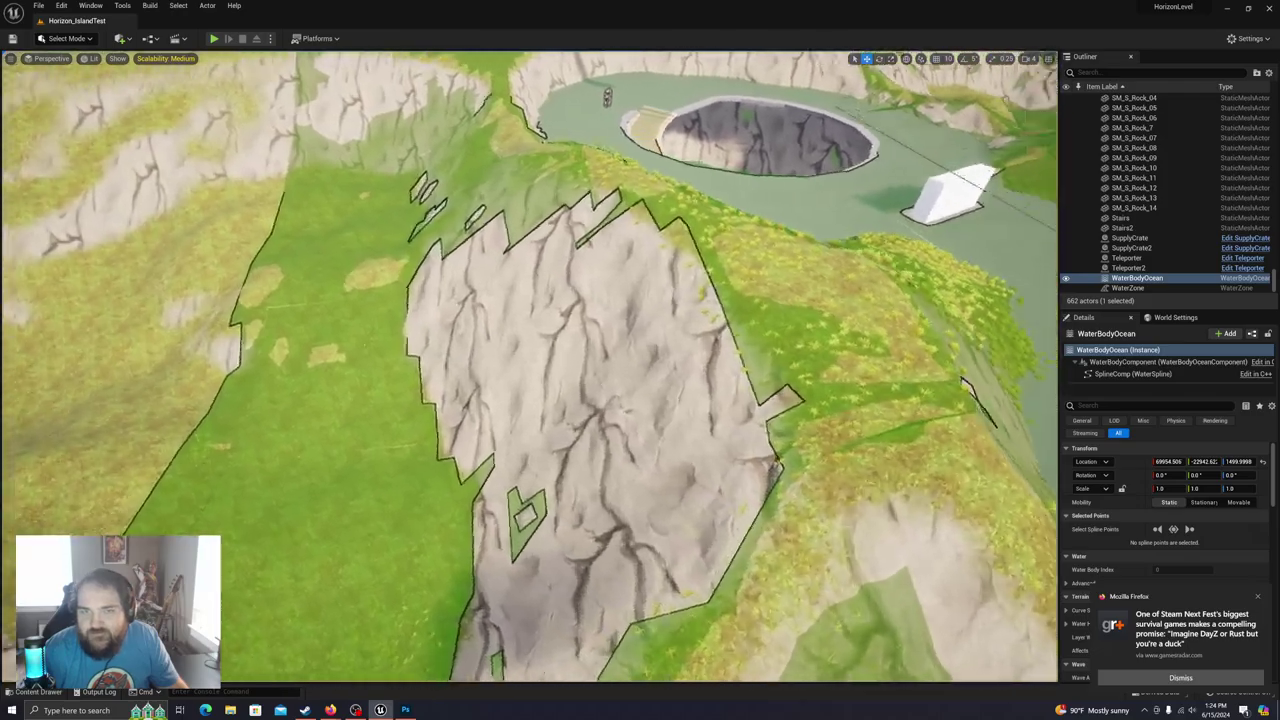
pyautogui.press('s')
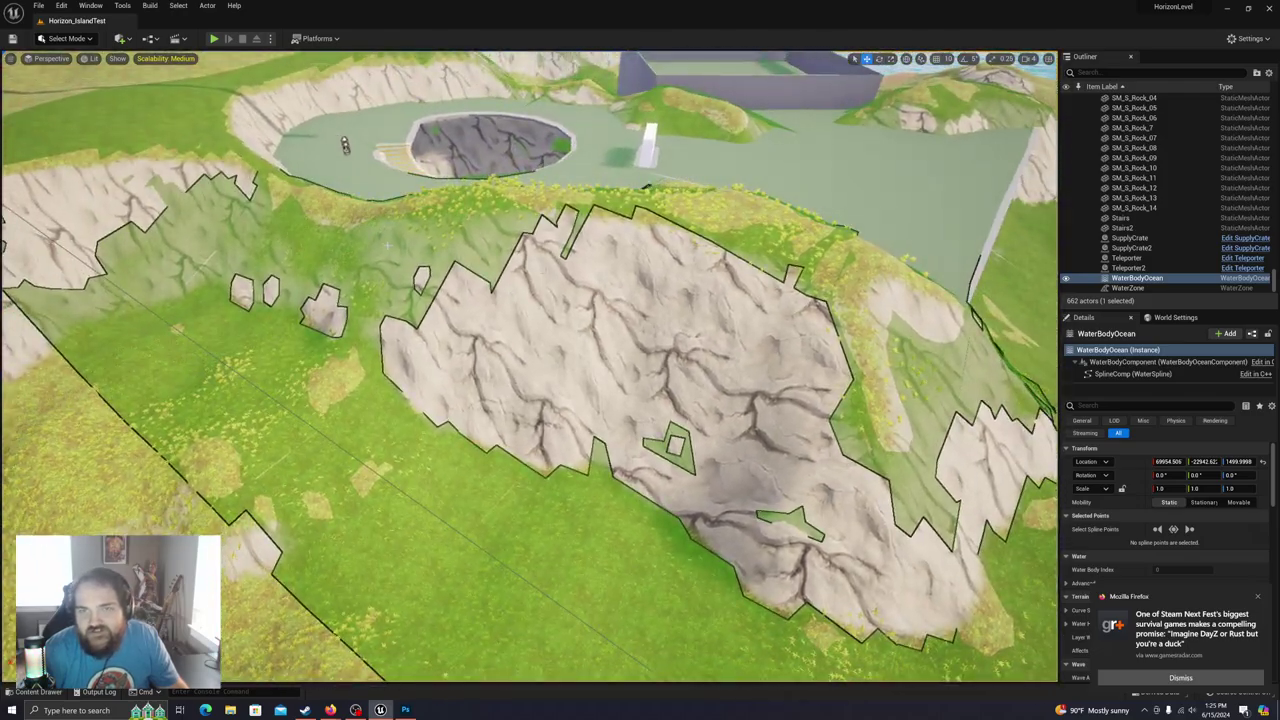
pyautogui.moveTo(322, 433); pyautogui.dragTo(286, 430, button='right')
pyautogui.click(620, 492)
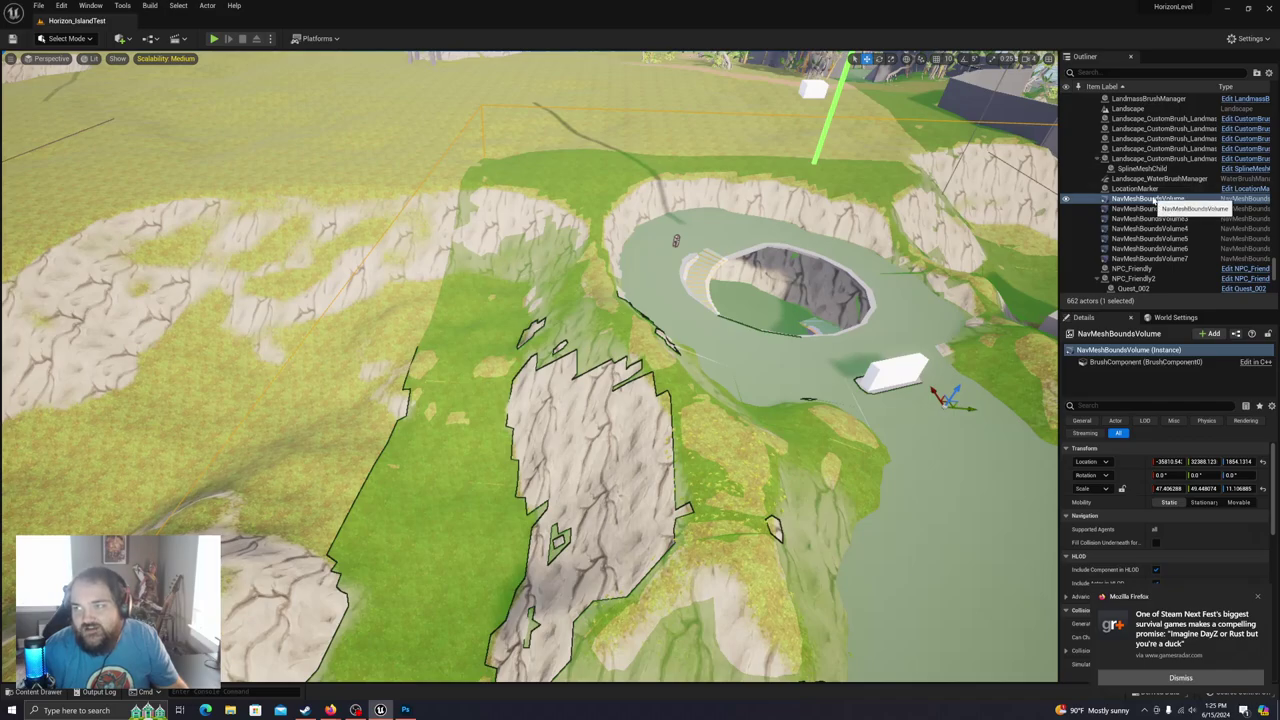
pyautogui.moveTo(530, 366); pyautogui.dragTo(645, 372, button='right')
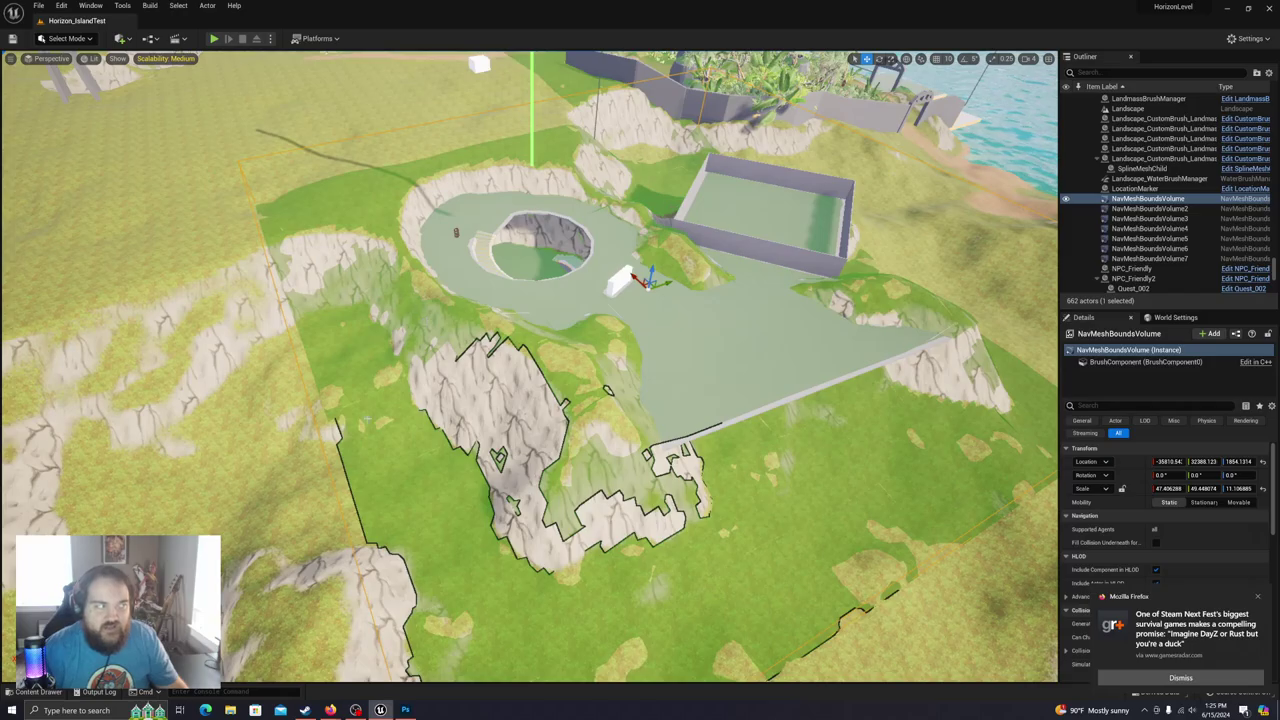
pyautogui.moveTo(373, 418)
pyautogui.mouseDown(button='right')
pyautogui.moveTo(320, 416)
pyautogui.moveTo(390, 420)
pyautogui.mouseUp(button='right')
pyautogui.moveTo(687, 443); pyautogui.dragTo(610, 436, button='right')
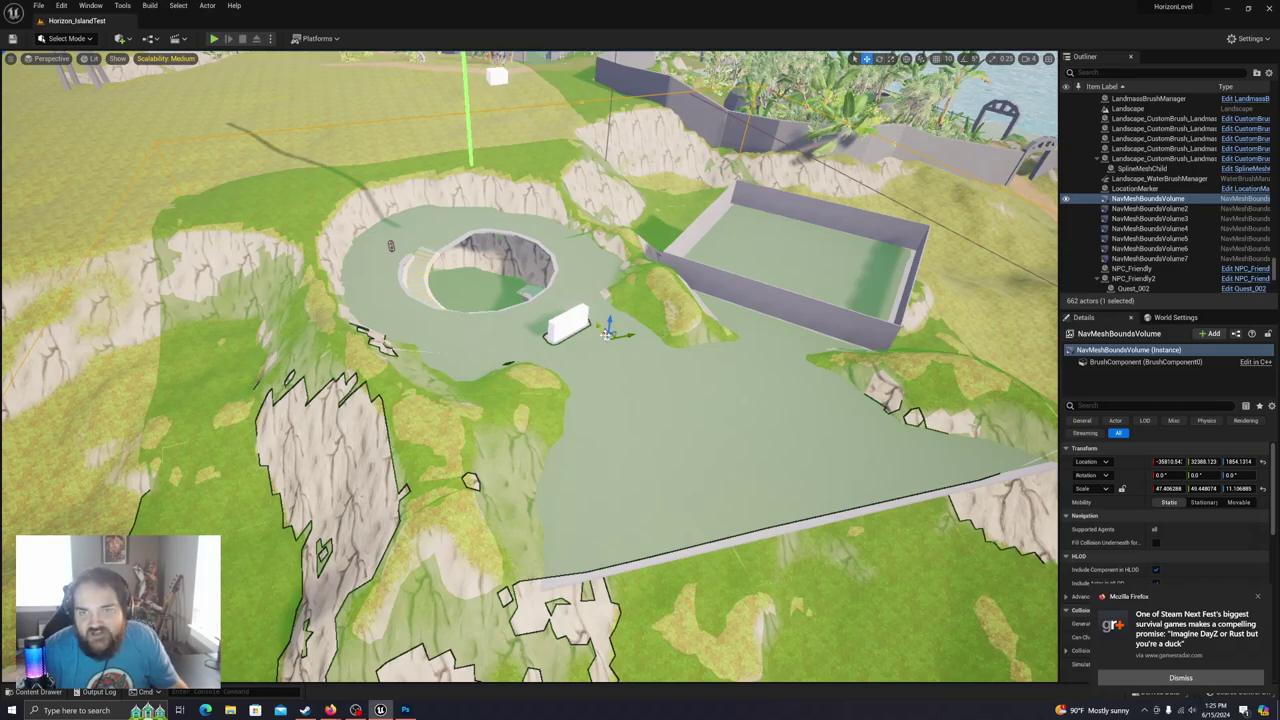
pyautogui.moveTo(330, 418)
pyautogui.mouseDown(button='right')
pyautogui.moveTo(350, 416)
pyautogui.moveTo(340, 420)
pyautogui.mouseUp(button='right')
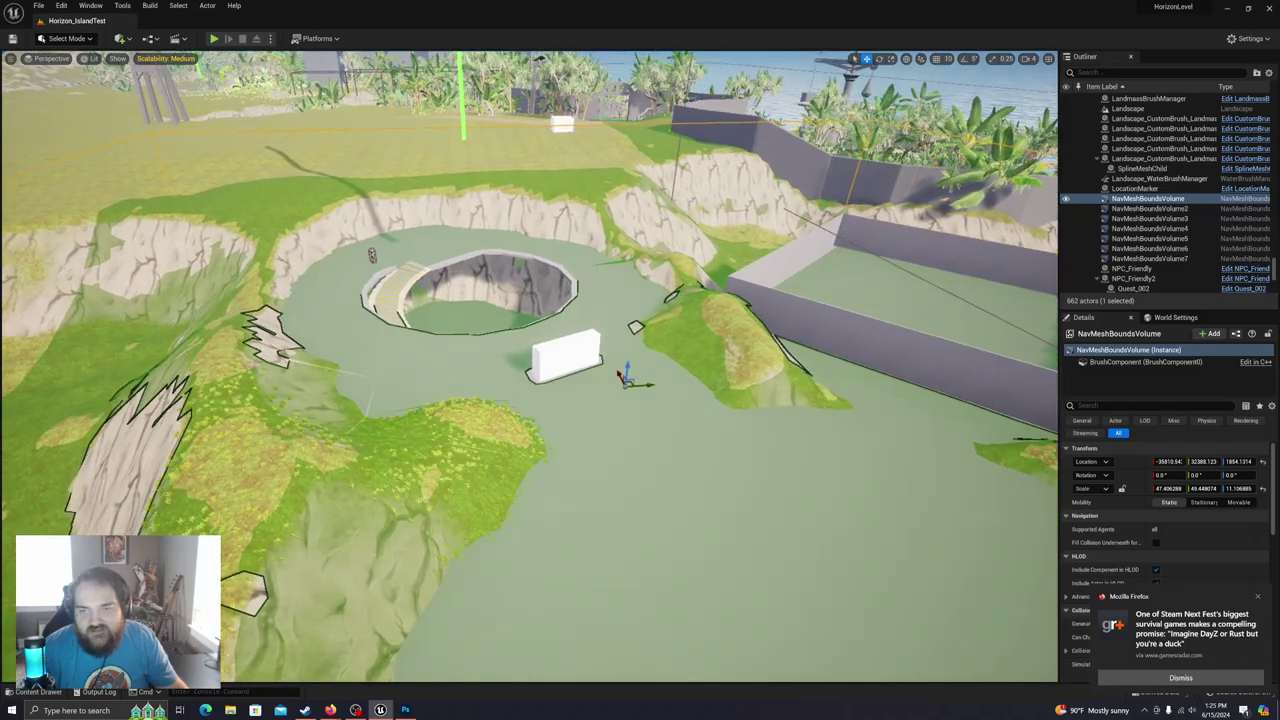
# Step: Select the white block beside the circular pit and raise it to a height of about 2096
pyautogui.click(80, 39)
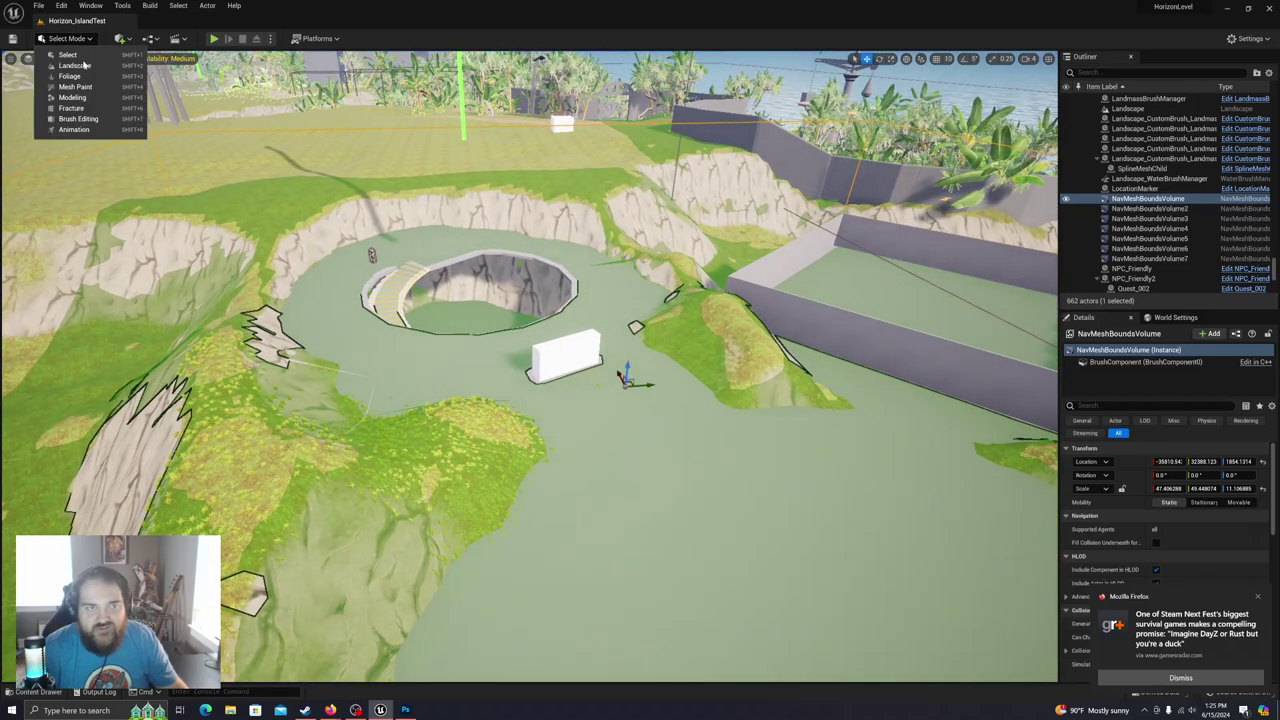
pyautogui.click(564, 345)
pyautogui.press('w')
pyautogui.moveTo(564, 345); pyautogui.dragTo(592, 308, button='right')
pyautogui.press('s')
pyautogui.press('w')
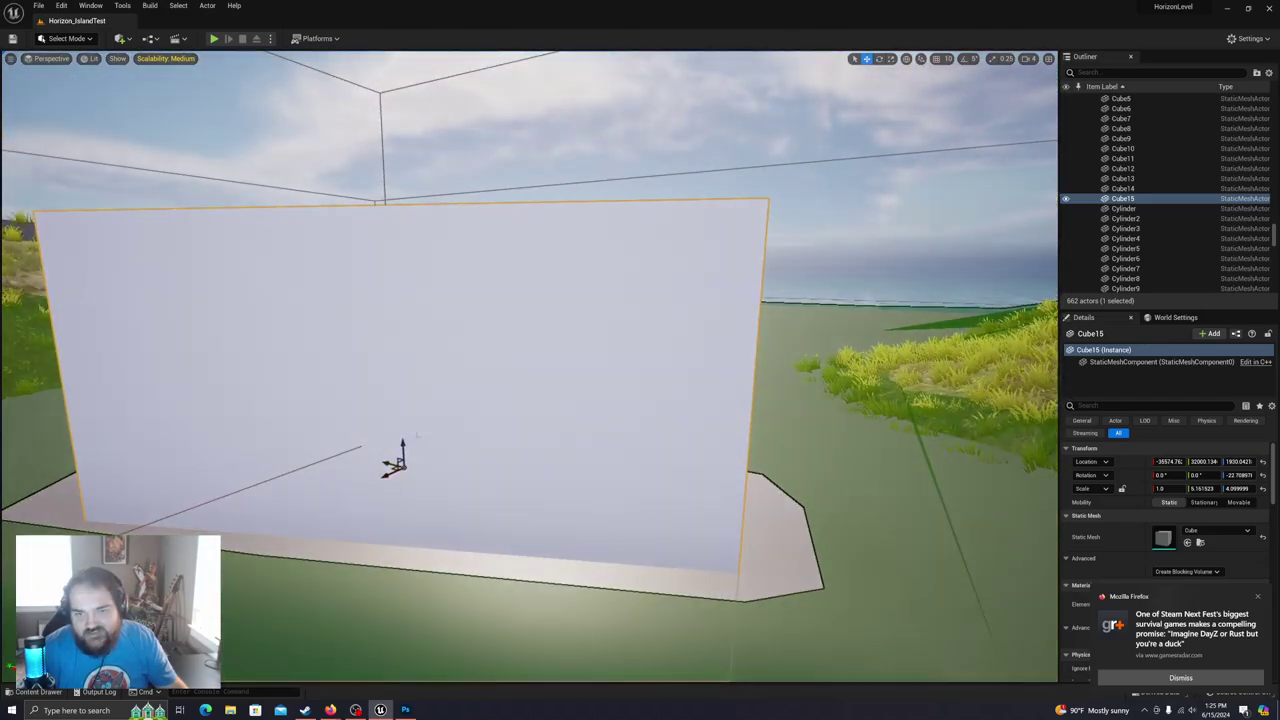
pyautogui.moveTo(403, 444); pyautogui.dragTo(402, 353)
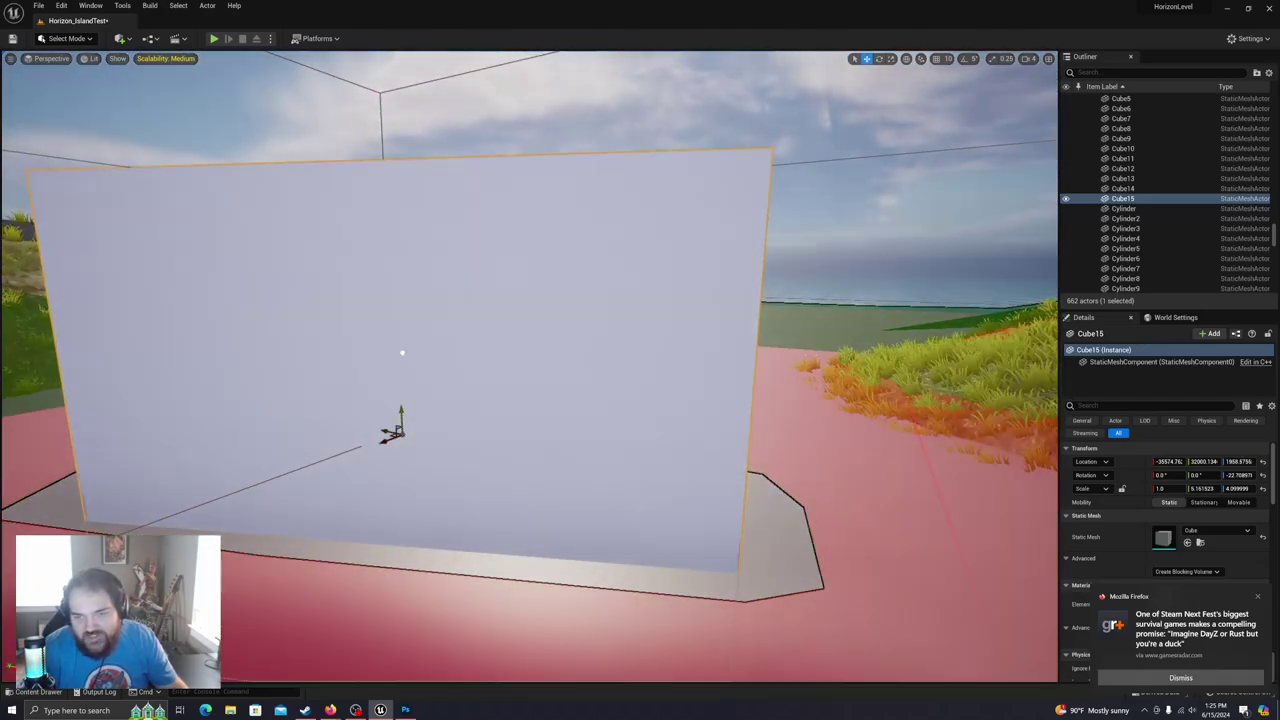
pyautogui.press('d')
pyautogui.moveTo(402, 353); pyautogui.dragTo(272, 378, button='right')
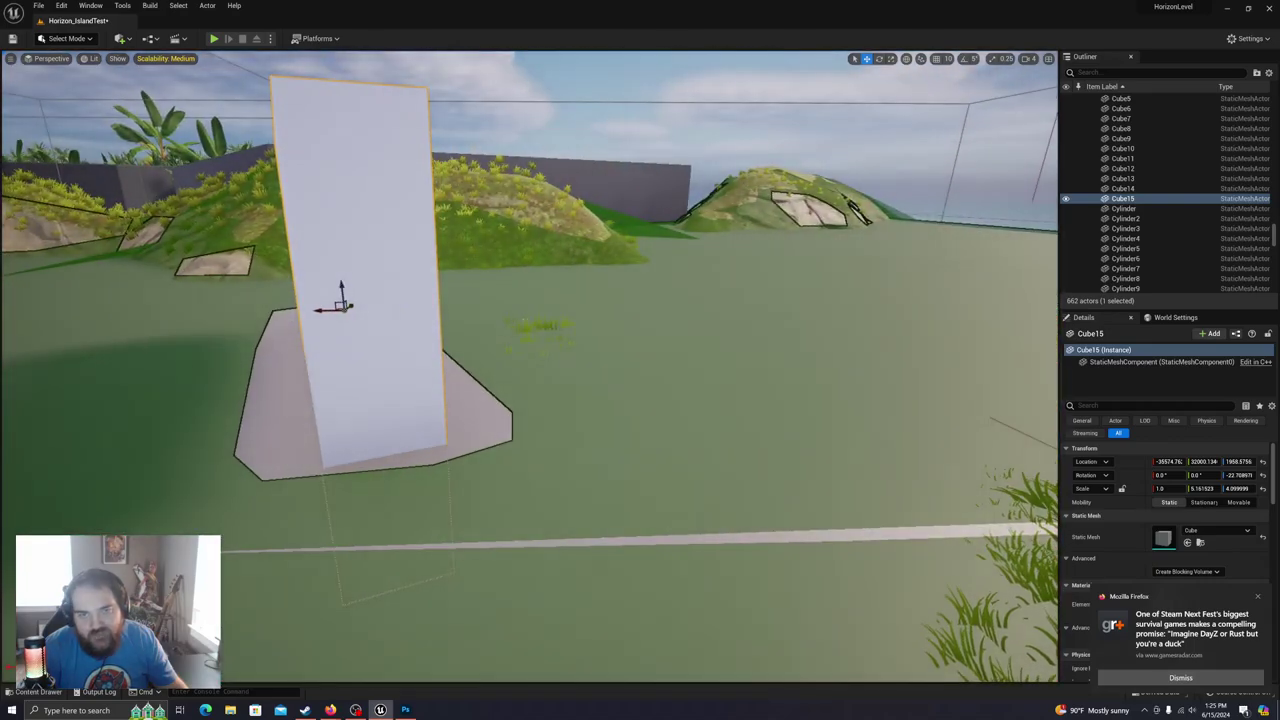
pyautogui.moveTo(341, 288); pyautogui.dragTo(342, 168)
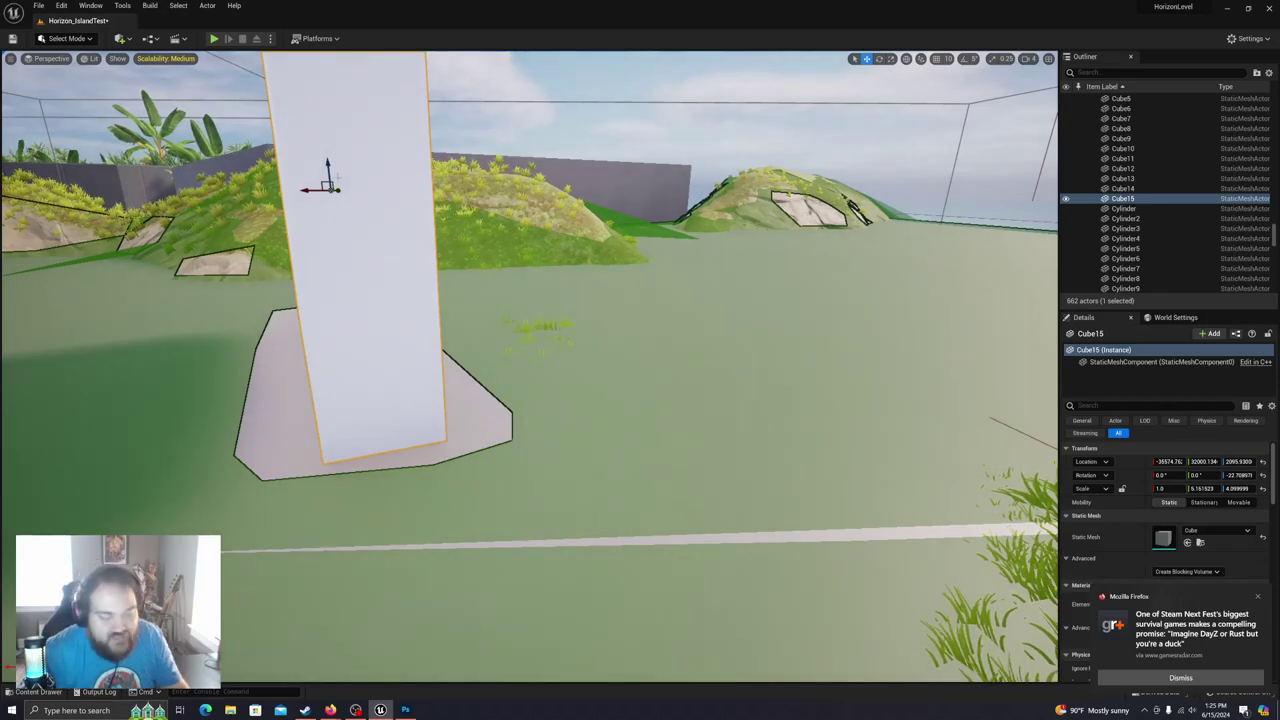
# Step: Delete the white block standing on the plateau beside the circular pit
pyautogui.press('a')
pyautogui.moveTo(428, 251); pyautogui.dragTo(393, 260, button='right')
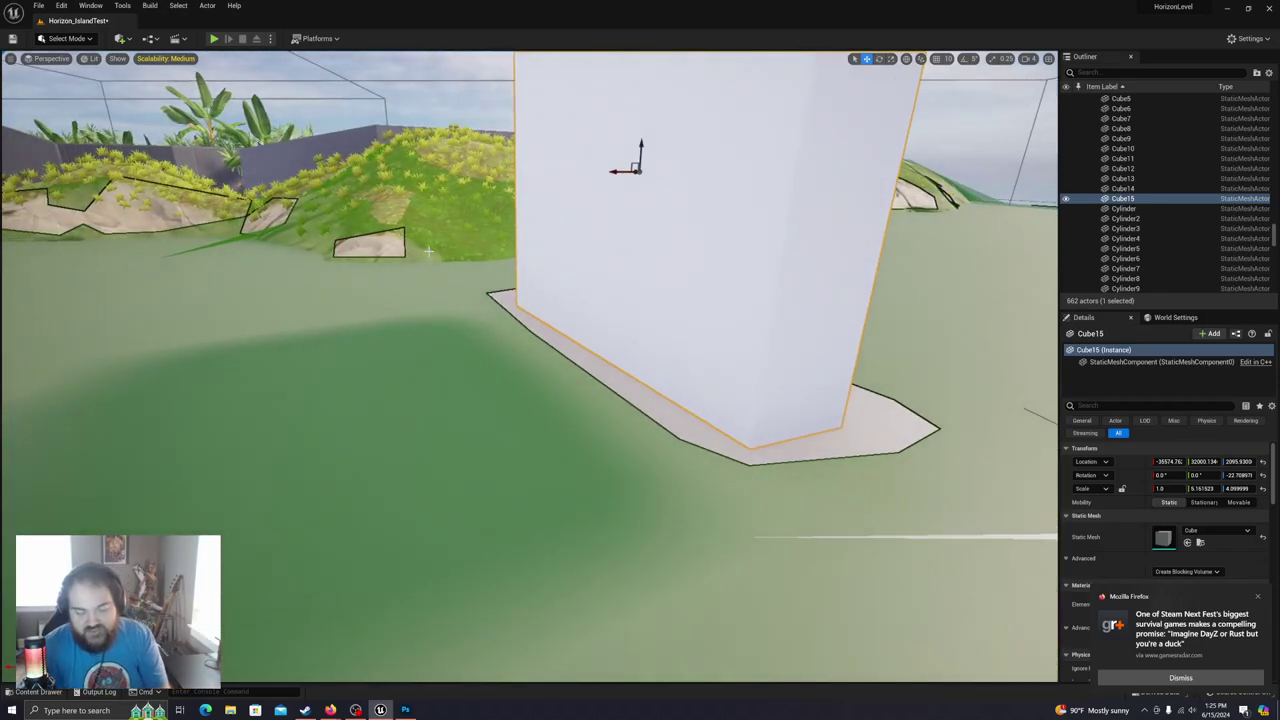
pyautogui.press('Delete')
pyautogui.moveTo(557, 277); pyautogui.dragTo(636, 283, button='right')
pyautogui.press('e')
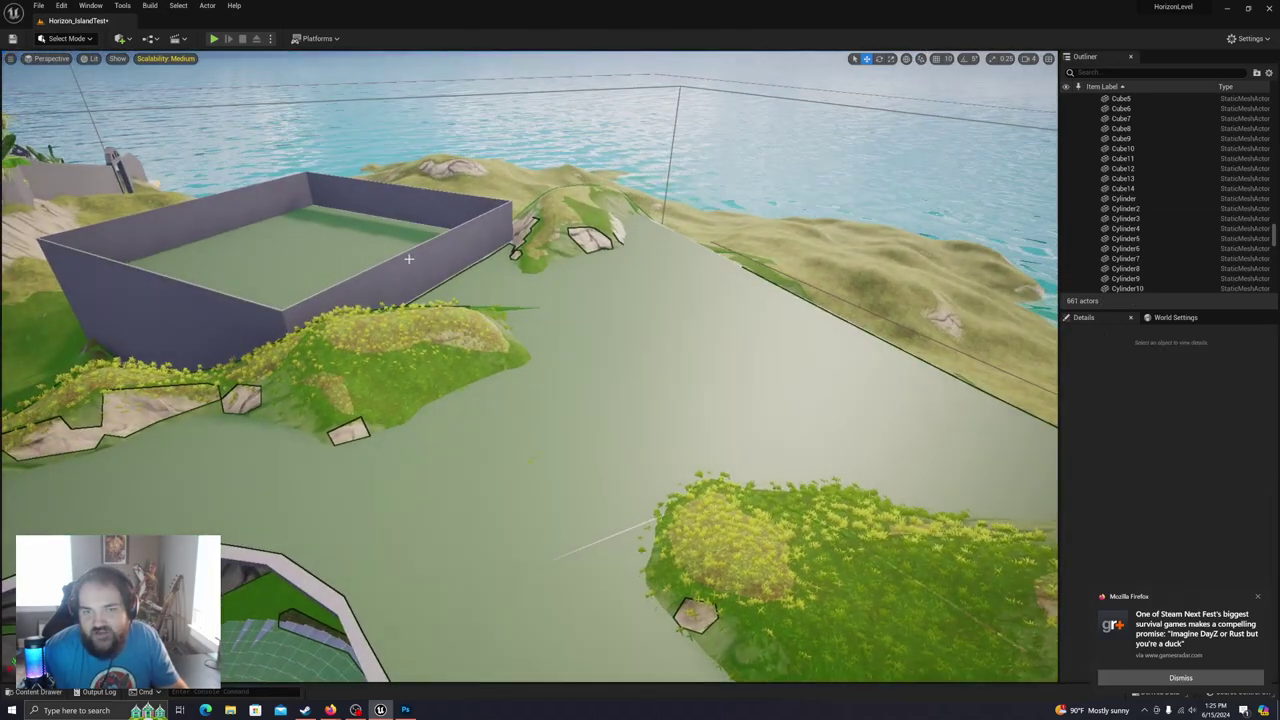
# Step: Switch to Modeling Mode and open the walled enclosure's mesh Box260 for PolyGroup editing
pyautogui.click(66, 40)
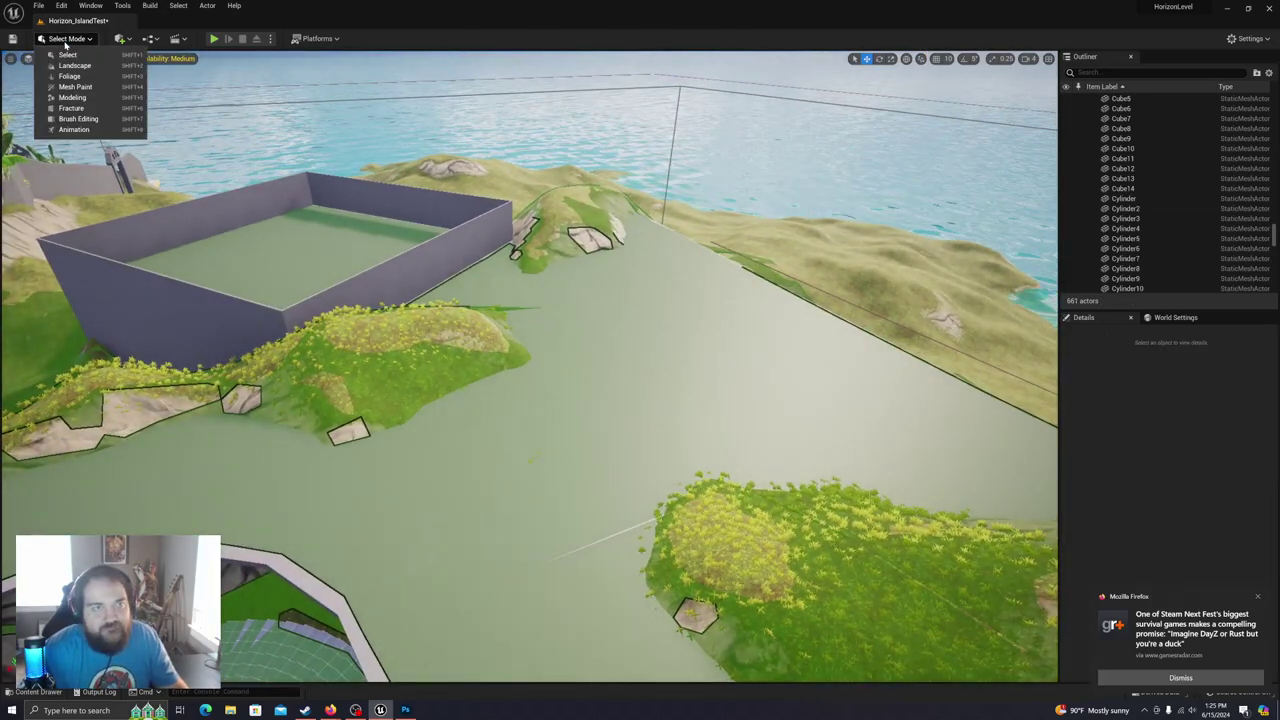
pyautogui.click(82, 98)
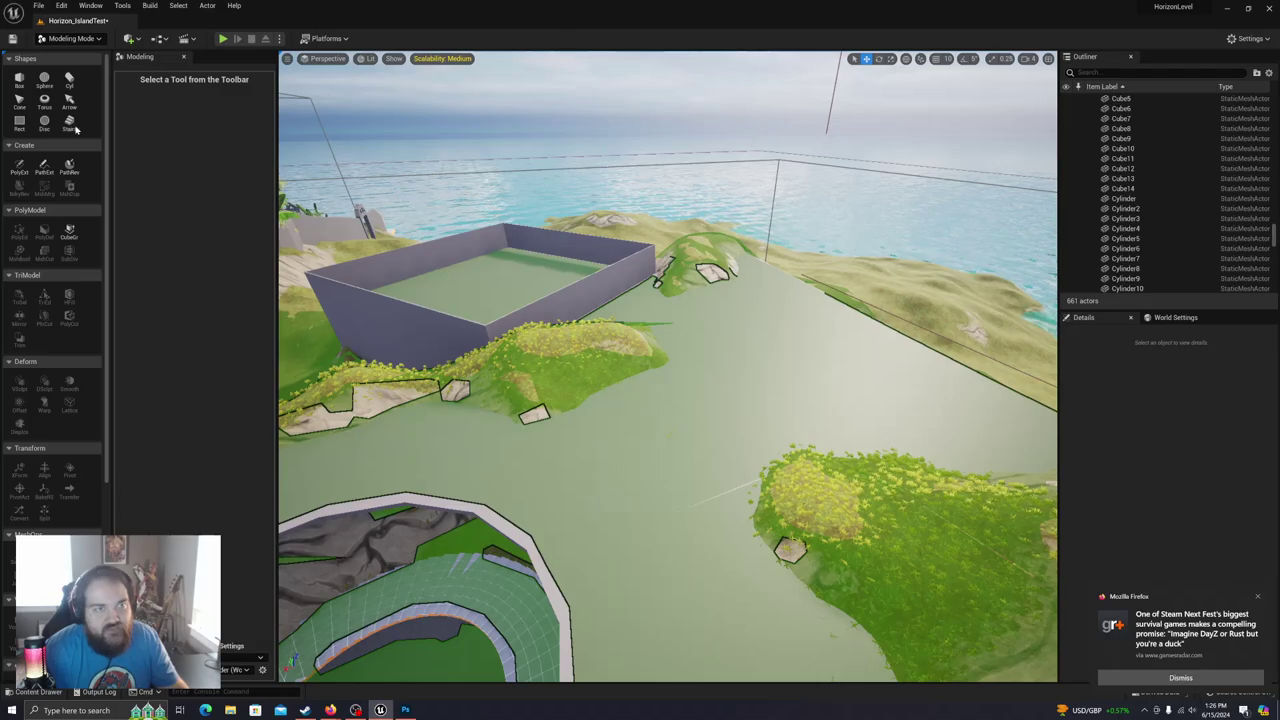
pyautogui.moveTo(668, 366)
pyautogui.mouseDown(button='right')
pyautogui.moveTo(625, 374)
pyautogui.moveTo(612, 396)
pyautogui.moveTo(618, 378)
pyautogui.moveTo(674, 374)
pyautogui.moveTo(652, 354)
pyautogui.moveTo(650, 382)
pyautogui.mouseUp(button='right')
pyautogui.press('w')
pyautogui.click(646, 363)
pyautogui.press('a')
pyautogui.press('w')
pyautogui.press('s')
pyautogui.press('a')
pyautogui.press('w')
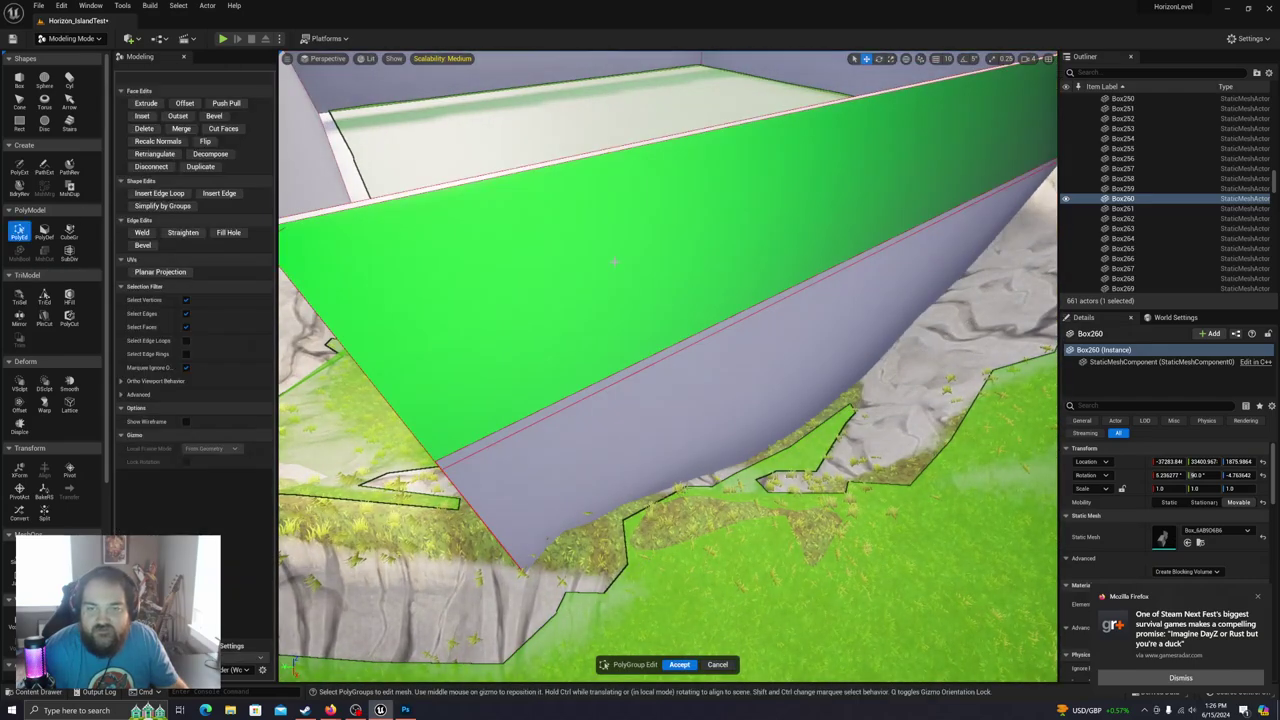
# Step: Extrude the narrow outer face just below the enclosure's wall outward over the grass and rocks, using the selection normal
pyautogui.click(650, 361)
pyautogui.moveTo(680, 294); pyautogui.dragTo(622, 306, button='right')
pyautogui.press('a')
pyautogui.press('d')
pyautogui.press('s')
pyautogui.press('d')
pyautogui.moveTo(708, 345); pyautogui.dragTo(718, 341, button='right')
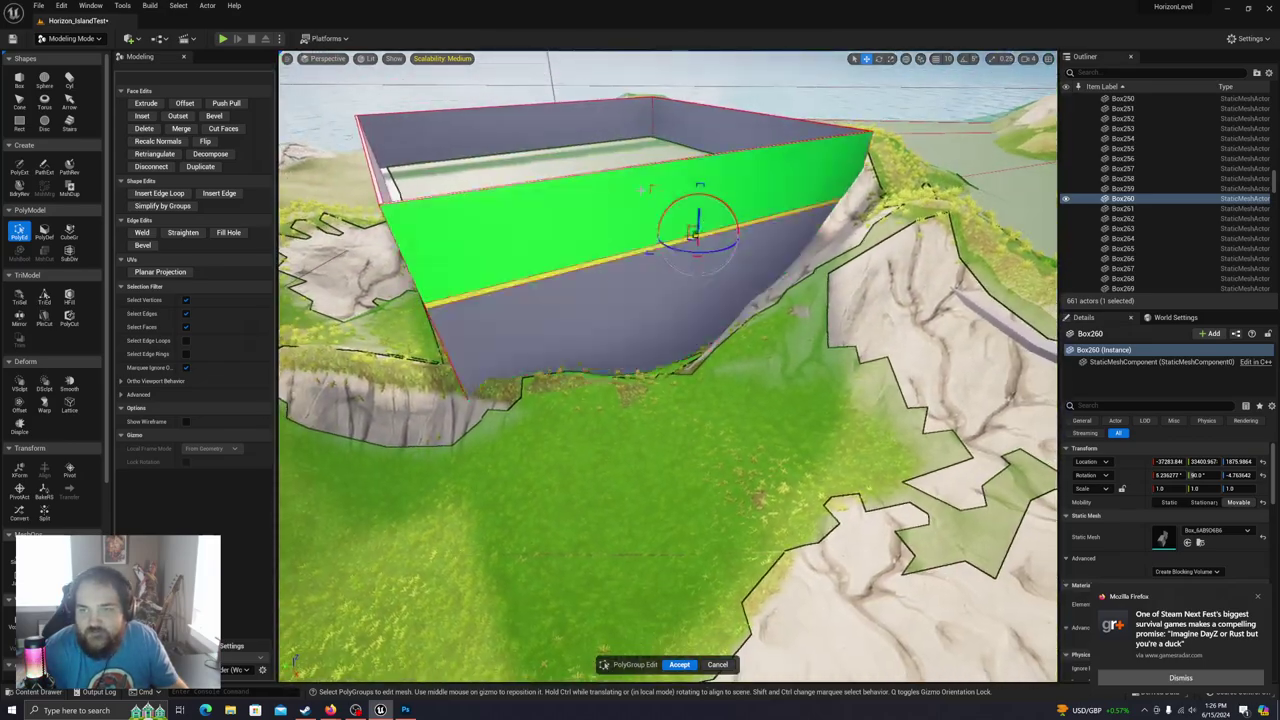
pyautogui.click(150, 104)
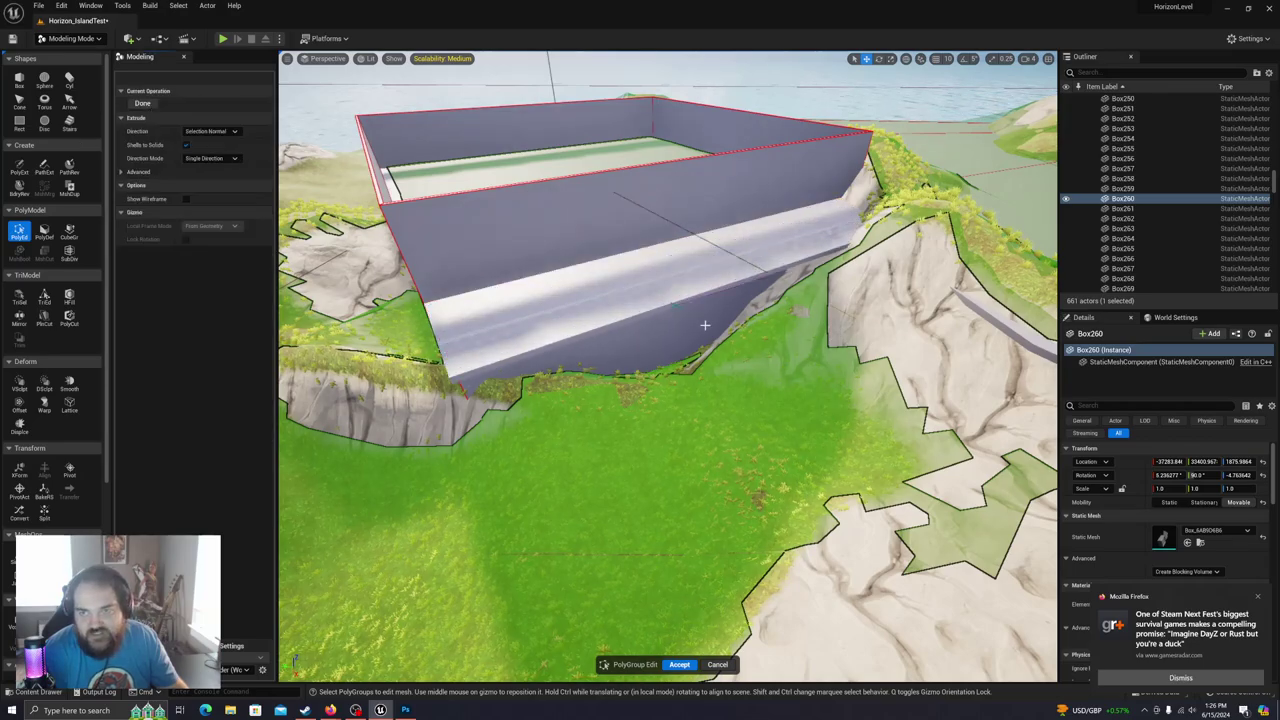
pyautogui.click(877, 499)
# Step: Switch the transform gizmo to local coordinates for the extruded face
pyautogui.moveTo(877, 499)
pyautogui.mouseDown(button='right')
pyautogui.moveTo(950, 540)
pyautogui.moveTo(850, 515)
pyautogui.moveTo(896, 490)
pyautogui.mouseUp(button='right')
pyautogui.press('d')
pyautogui.click(908, 60)
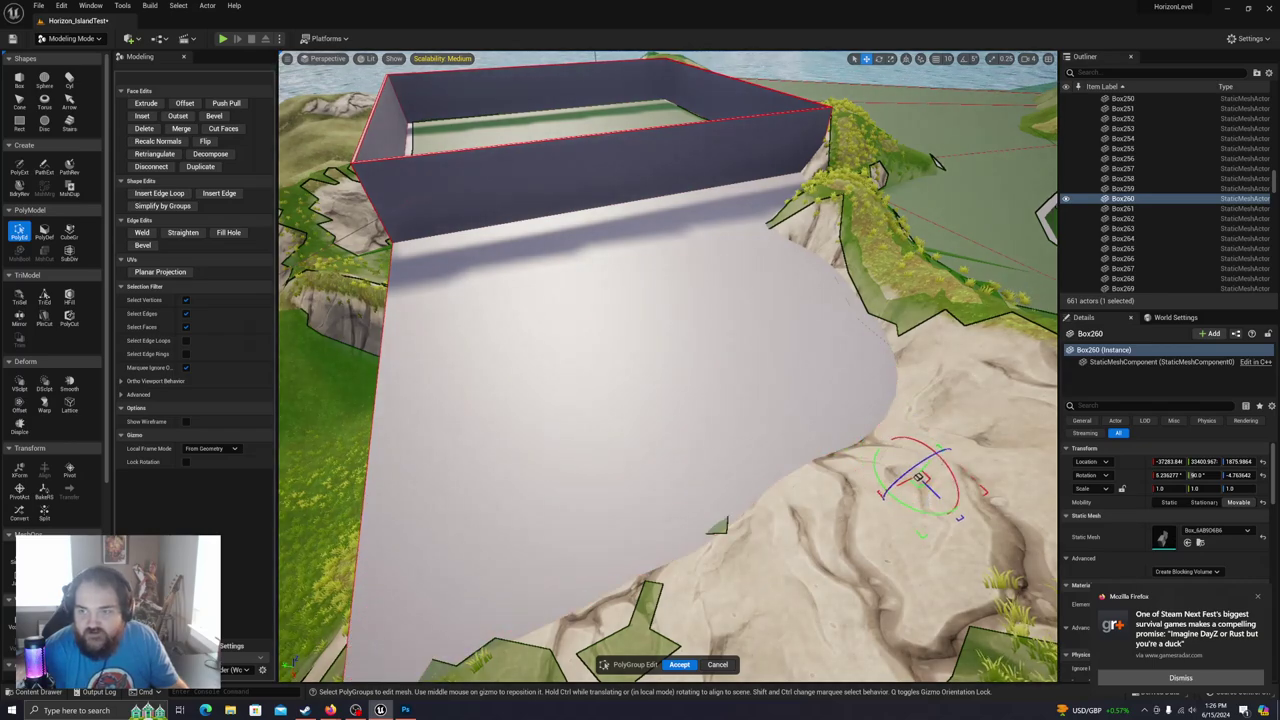
# Step: Pull the extruded slab's outer end back from the circular pit so that it ends in the rocks
pyautogui.press('d')
pyautogui.moveTo(806, 375); pyautogui.dragTo(781, 396, button='right')
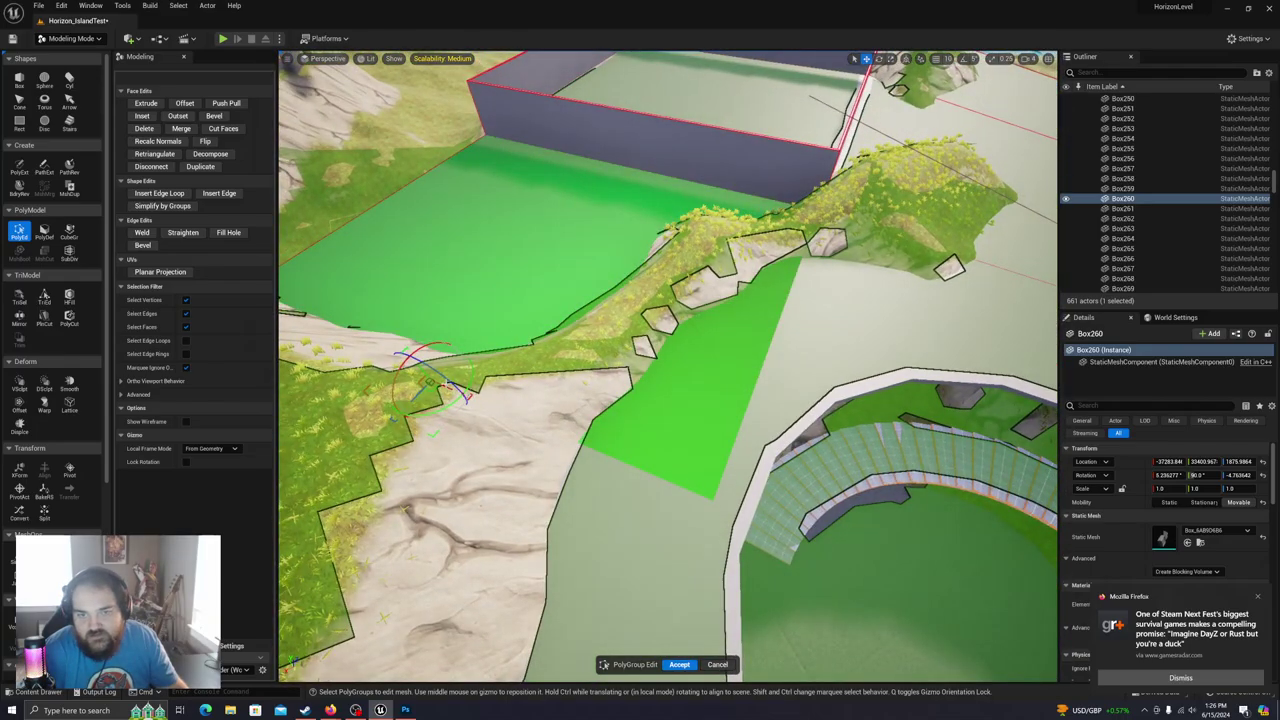
pyautogui.moveTo(440, 386); pyautogui.dragTo(326, 338)
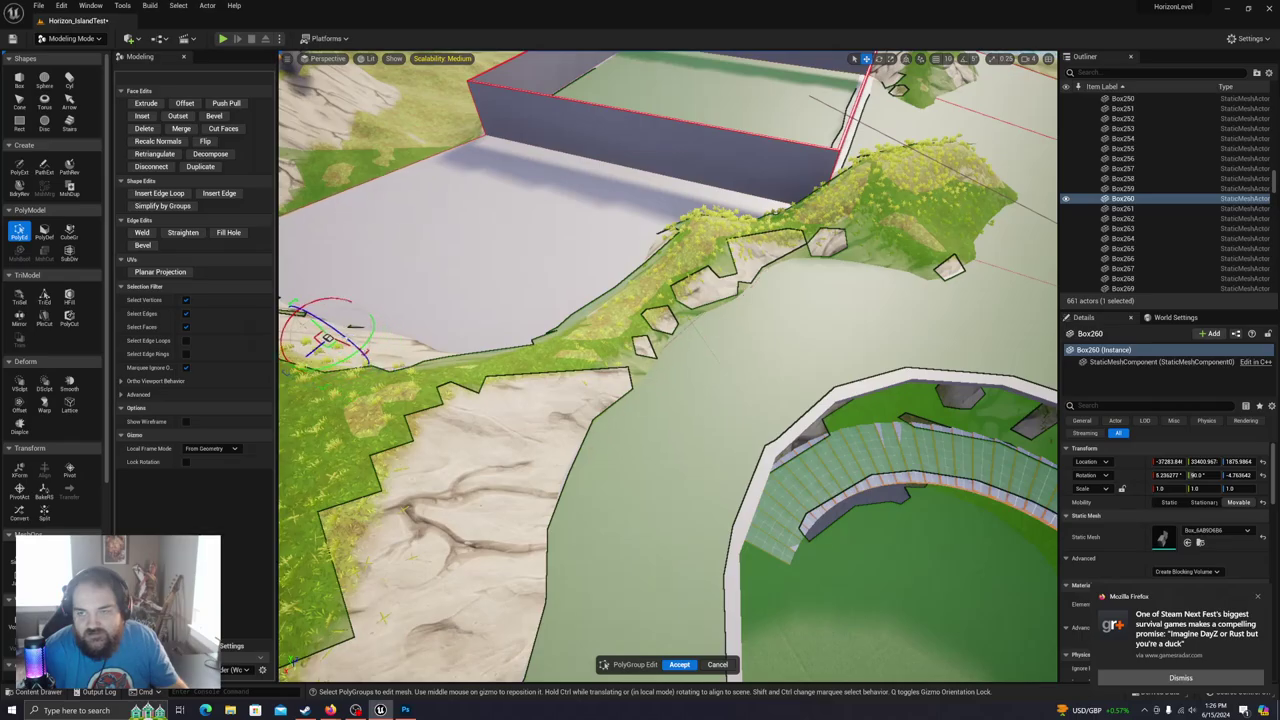
pyautogui.moveTo(326, 338); pyautogui.dragTo(524, 287, button='right')
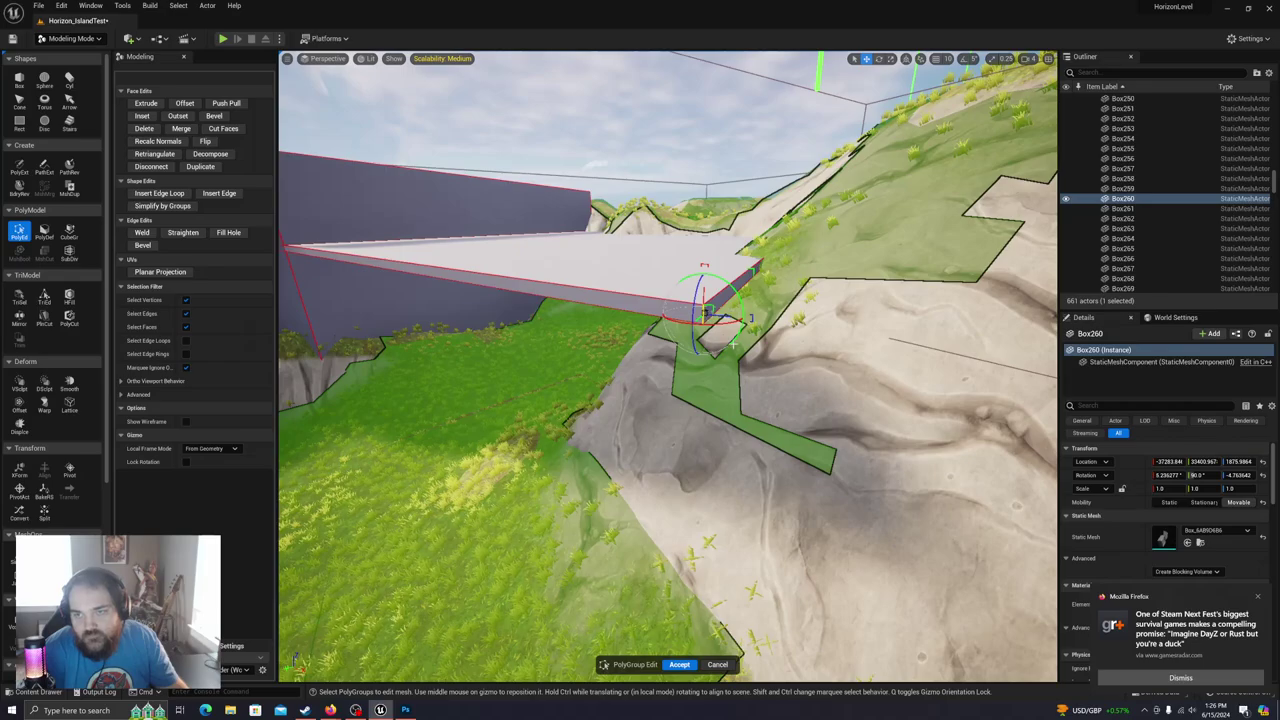
pyautogui.moveTo(524, 287); pyautogui.dragTo(526, 330, button='right')
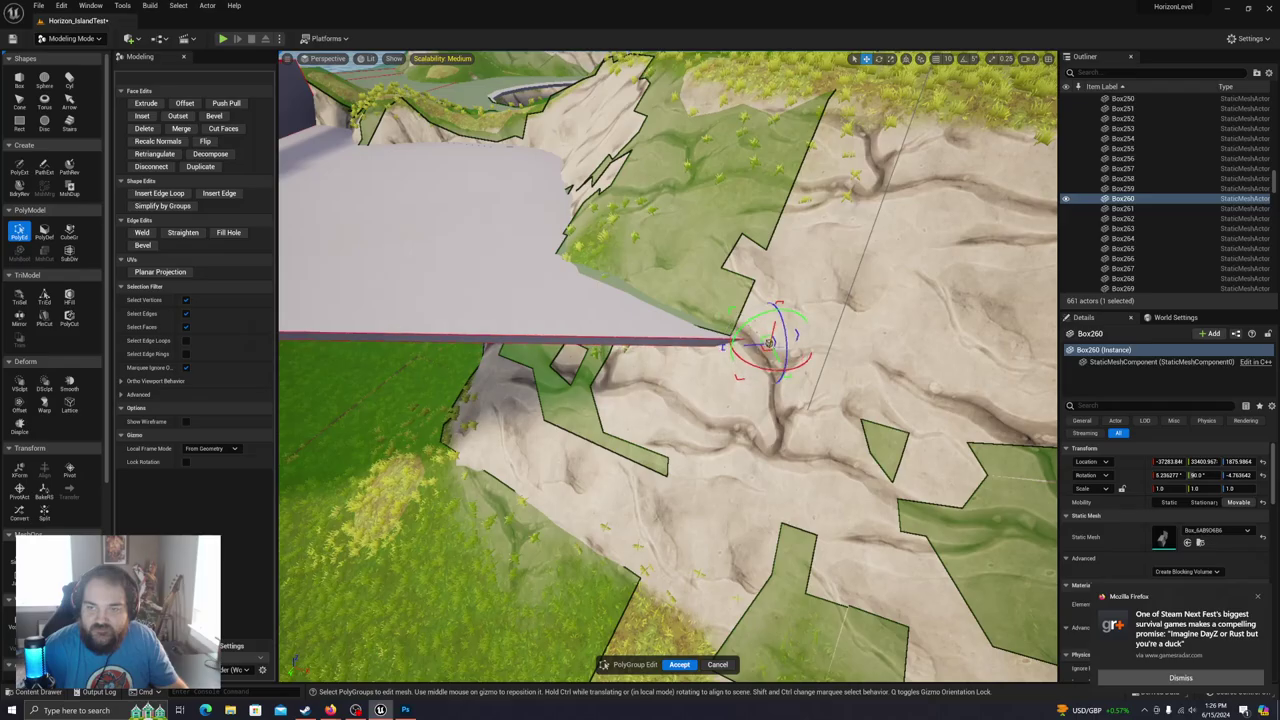
pyautogui.moveTo(761, 343); pyautogui.dragTo(601, 120, button='right')
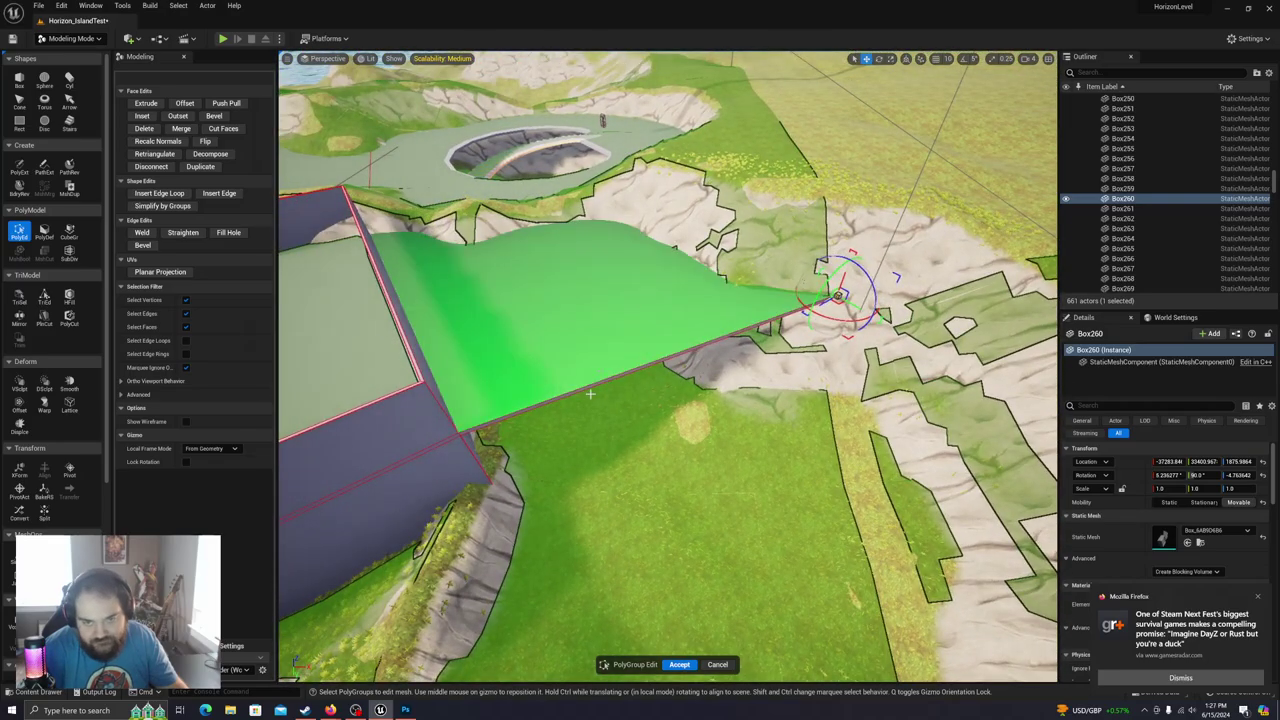
# Step: Extrude the slab's long, thin side face outward over the grassy basin
pyautogui.moveTo(589, 404); pyautogui.dragTo(686, 312, button='right')
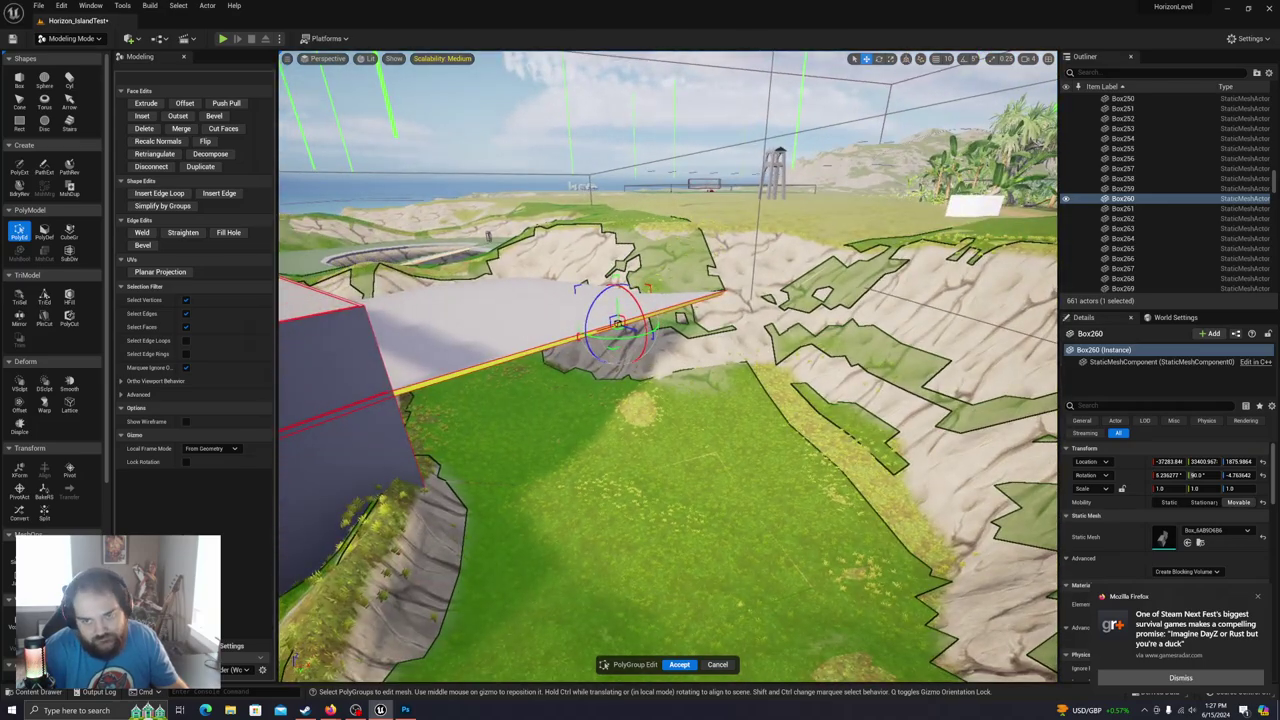
pyautogui.moveTo(525, 348); pyautogui.dragTo(533, 346, button='right')
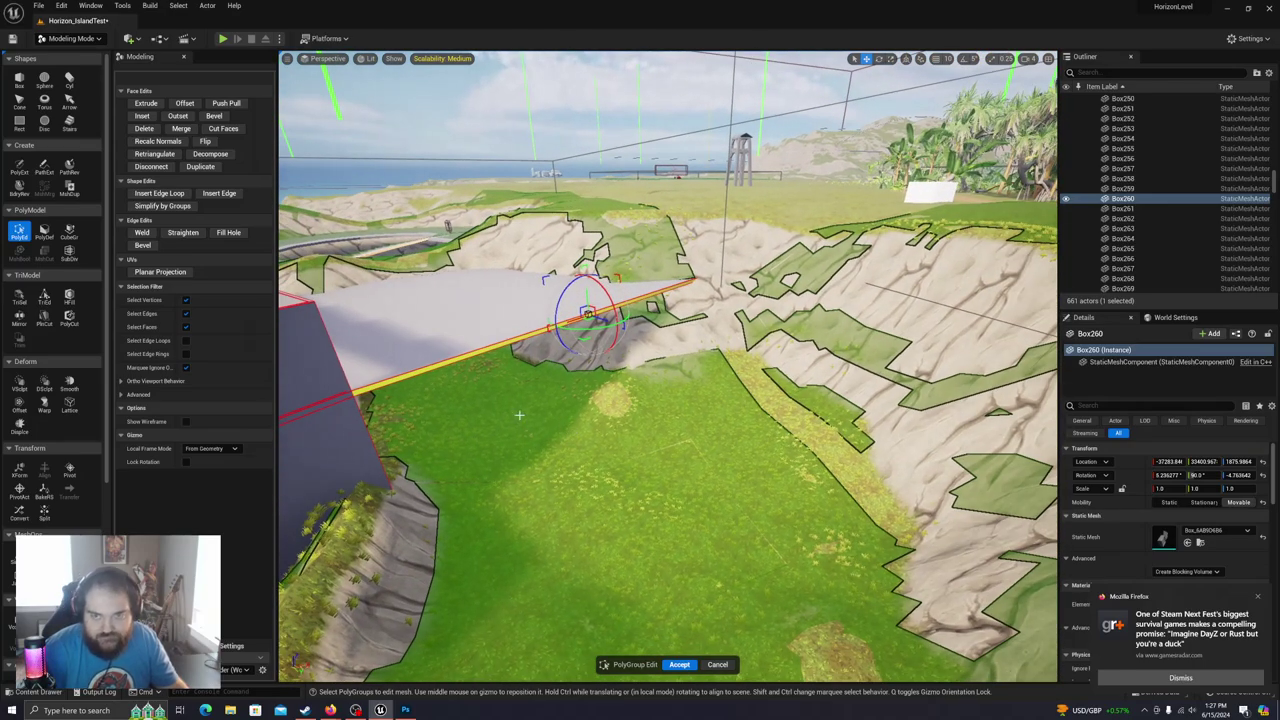
pyautogui.moveTo(622, 354); pyautogui.dragTo(750, 372, button='right')
pyautogui.moveTo(560, 372); pyautogui.dragTo(604, 356, button='right')
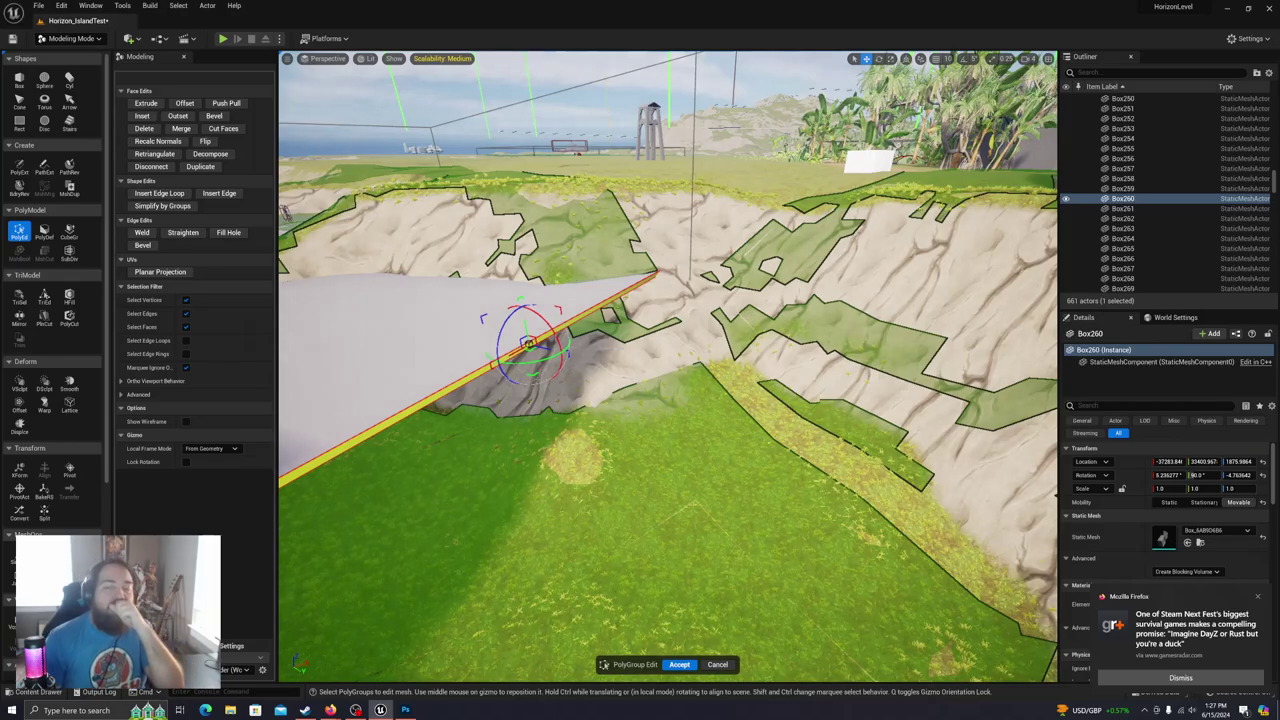
pyautogui.click(146, 103)
pyautogui.click(663, 391)
pyautogui.moveTo(663, 391)
pyautogui.mouseDown(button='right')
pyautogui.moveTo(775, 405)
pyautogui.moveTo(659, 378)
pyautogui.mouseUp(button='right')
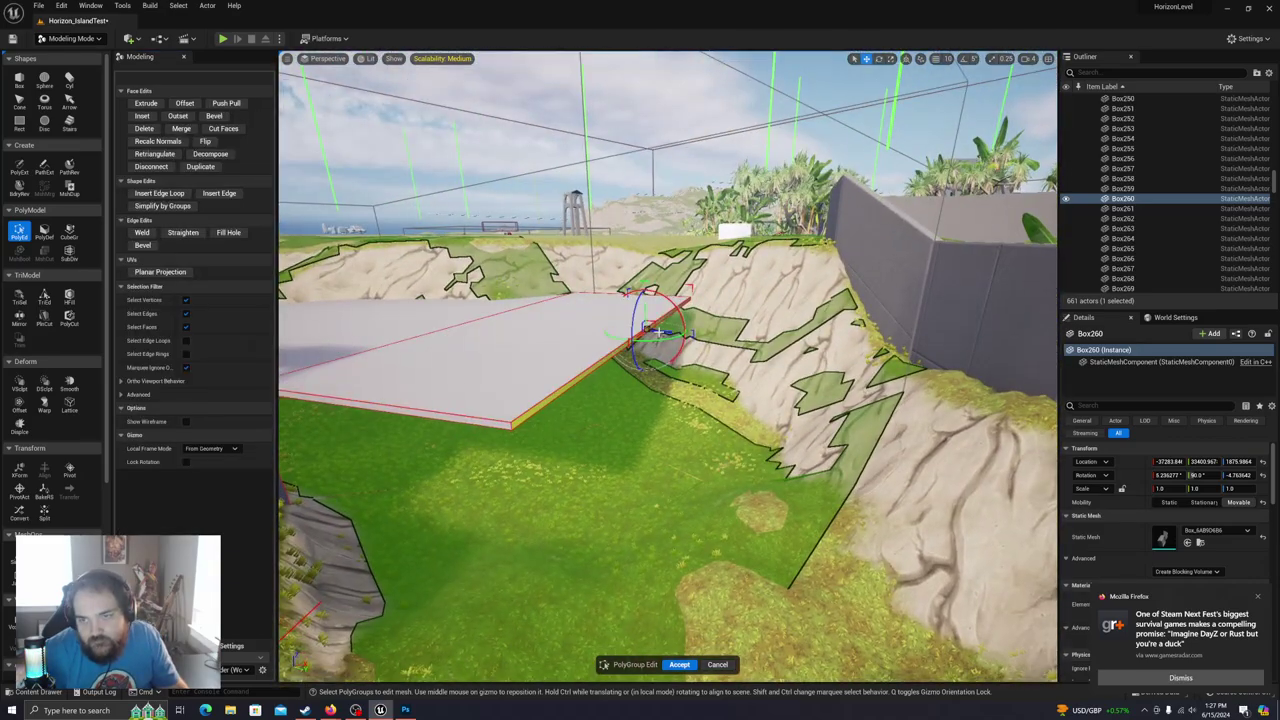
# Step: Try stretching the slab's new side face across the basin to the tall grey wall
pyautogui.moveTo(662, 330); pyautogui.dragTo(745, 333)
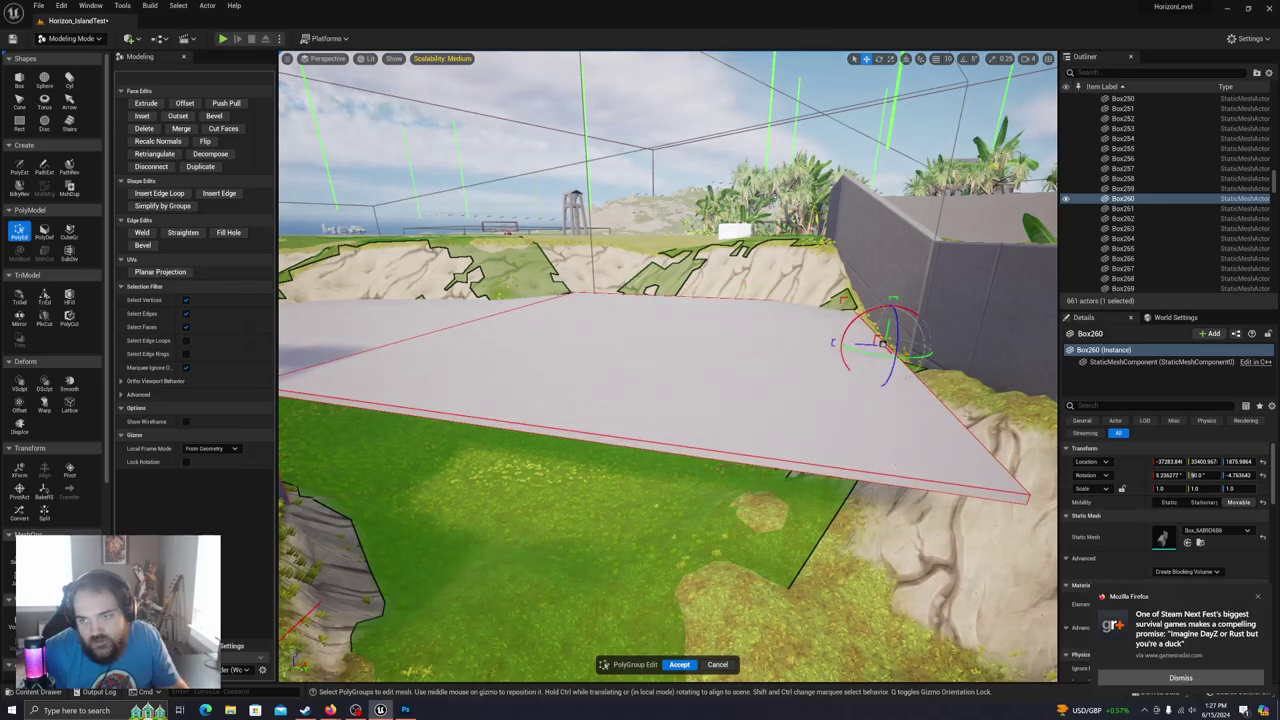
pyautogui.moveTo(668, 366); pyautogui.dragTo(636, 398, button='right')
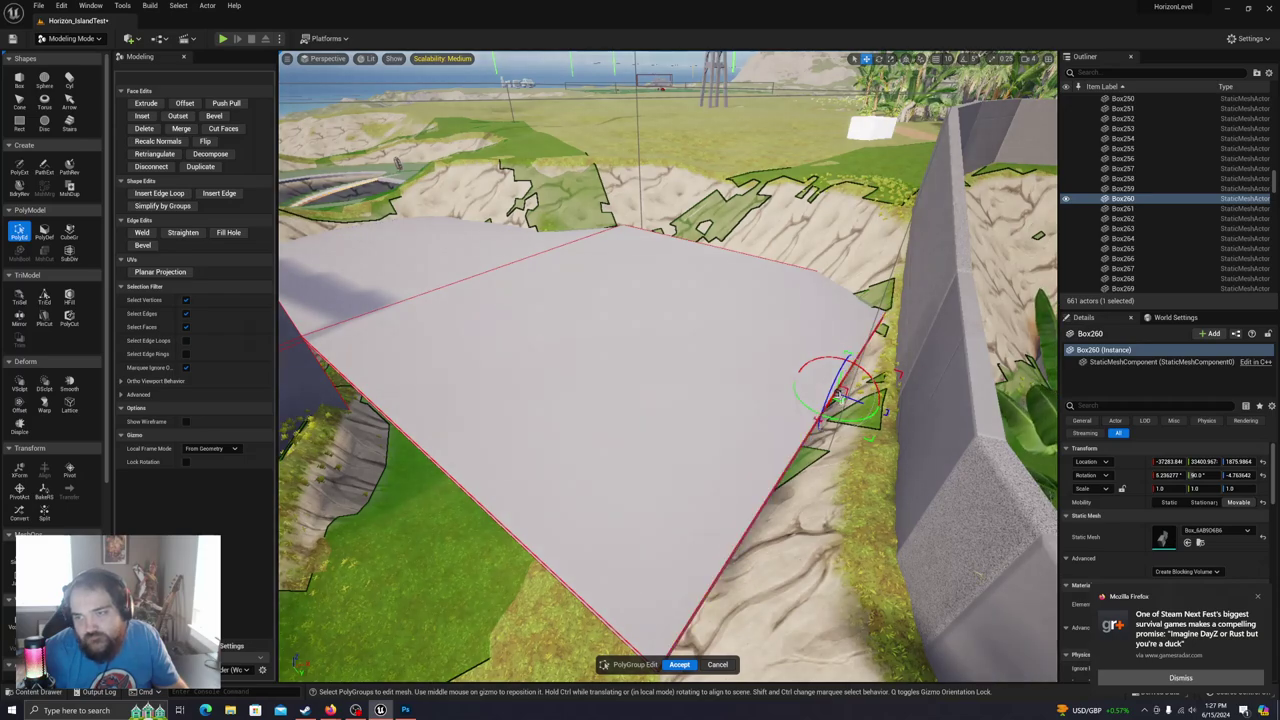
pyautogui.moveTo(818, 428); pyautogui.dragTo(818, 428, button='right')
pyautogui.click(571, 459)
pyautogui.moveTo(571, 459); pyautogui.dragTo(668, 505, button='right')
pyautogui.moveTo(818, 428); pyautogui.dragTo(818, 428, button='right')
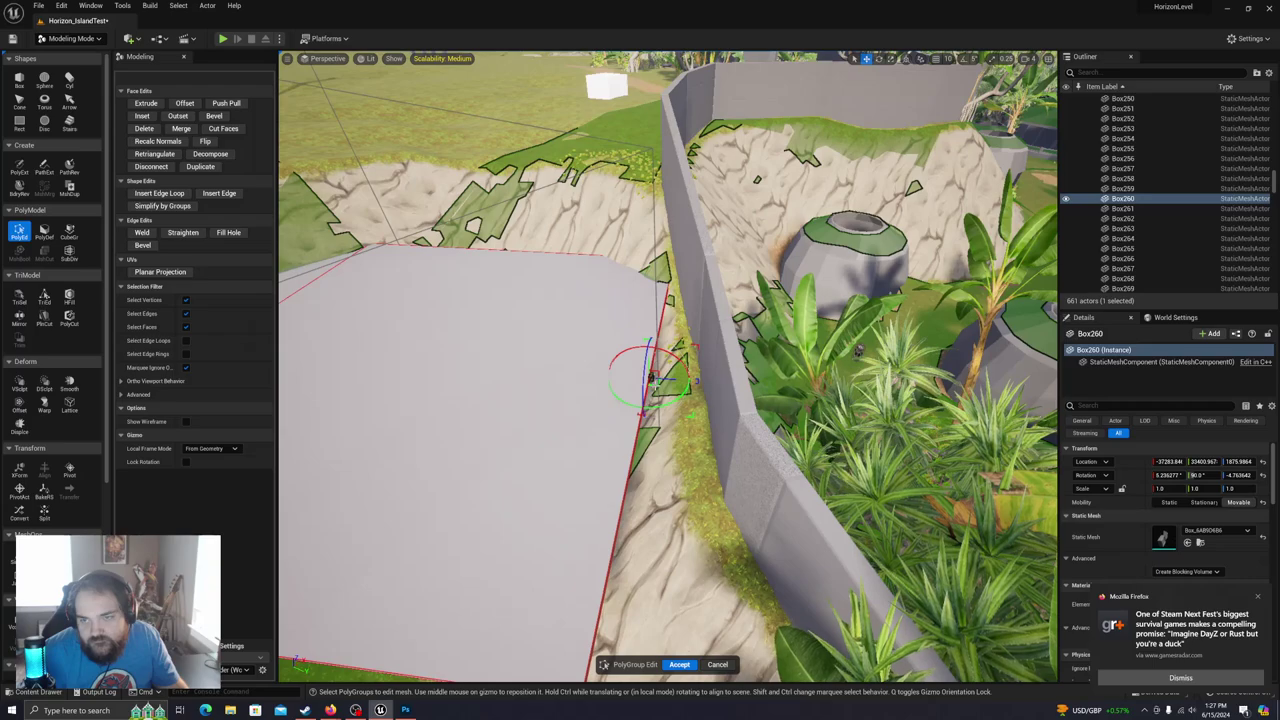
pyautogui.moveTo(656, 385); pyautogui.dragTo(540, 325)
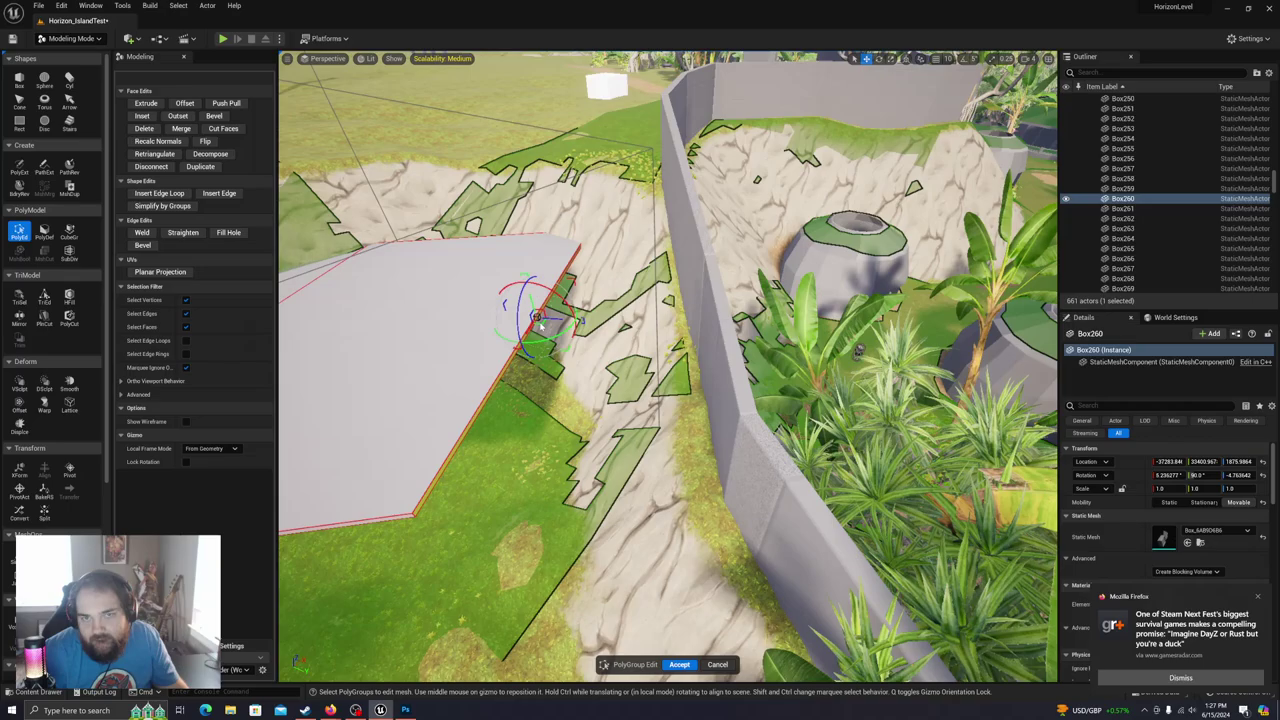
pyautogui.moveTo(524, 395); pyautogui.dragTo(524, 395, button='right')
pyautogui.moveTo(848, 424); pyautogui.dragTo(848, 424, button='right')
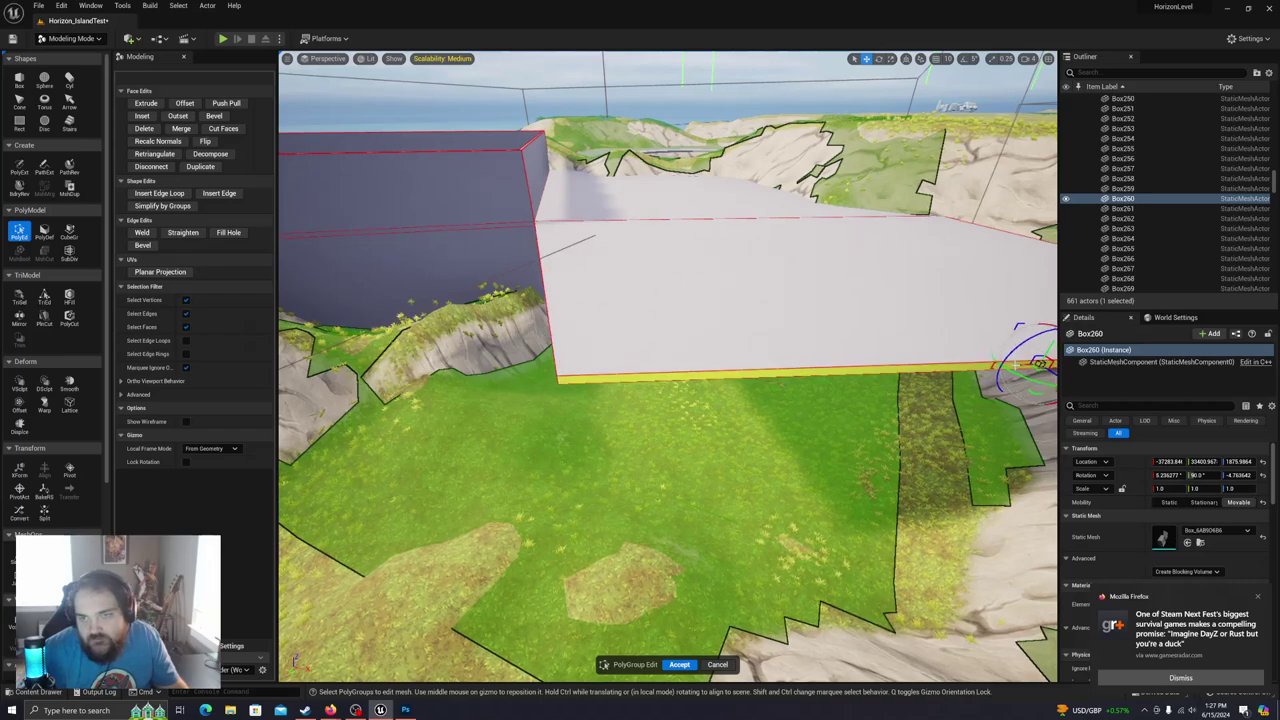
pyautogui.moveTo(1000, 366); pyautogui.dragTo(1120, 343)
pyautogui.moveTo(524, 395); pyautogui.dragTo(524, 395, button='right')
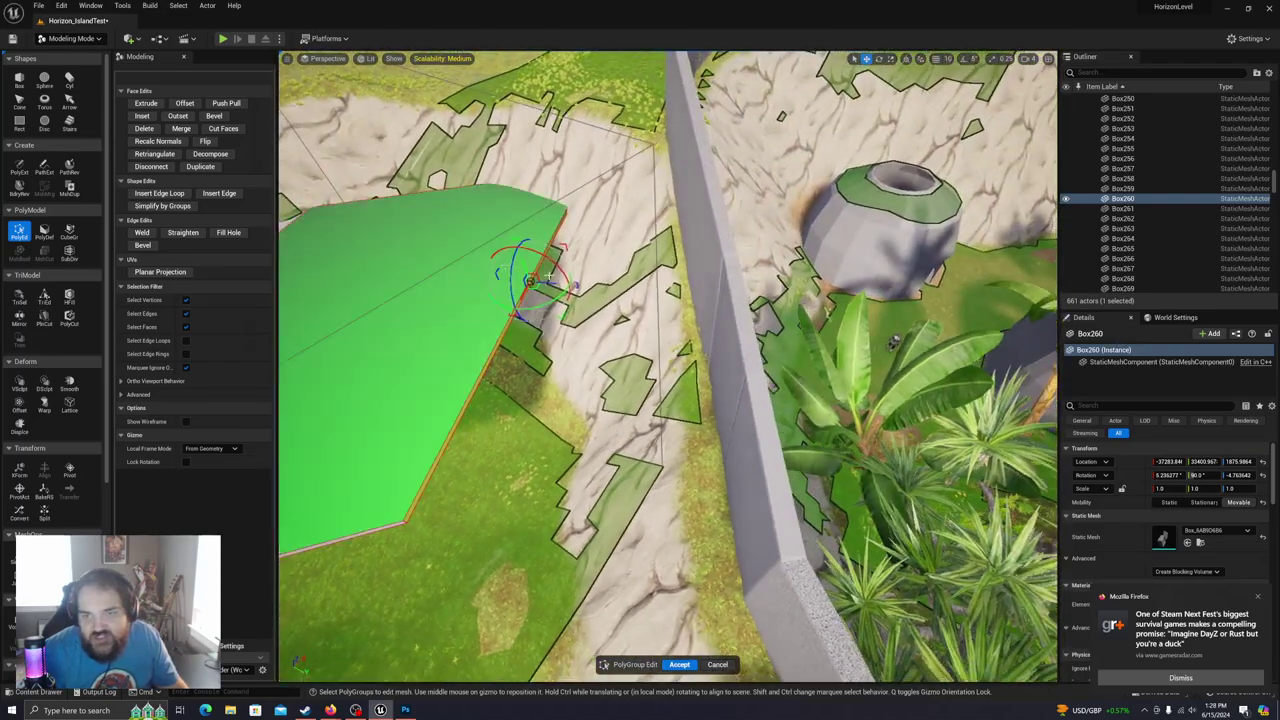
pyautogui.moveTo(405, 522); pyautogui.dragTo(405, 522, button='right')
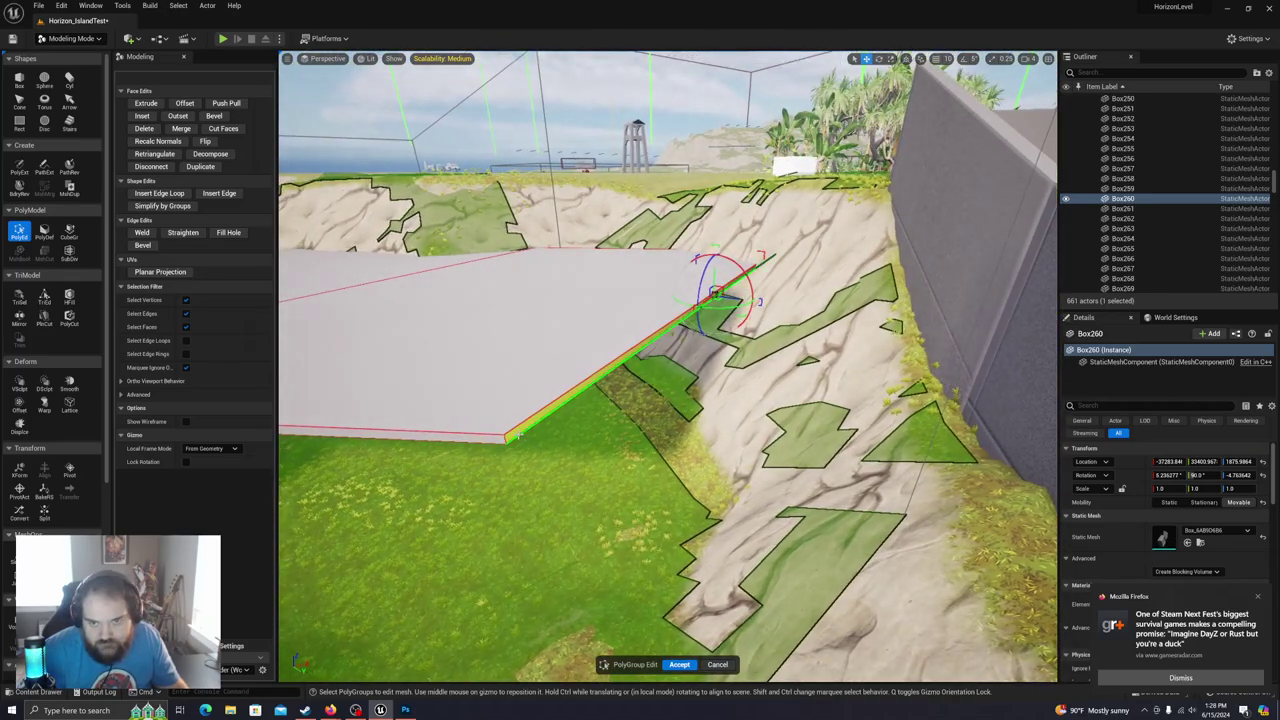
# Step: Move the two outer vertical corner edges of the slab's new section separately toward the grey wall
pyautogui.moveTo(510, 438); pyautogui.dragTo(667, 166, button='right')
pyautogui.click(656, 163)
pyautogui.moveTo(589, 202); pyautogui.dragTo(589, 202, button='right')
pyautogui.moveTo(651, 391); pyautogui.dragTo(926, 370)
pyautogui.moveTo(850, 320); pyautogui.dragTo(845, 140, button='right')
pyautogui.moveTo(720, 360); pyautogui.dragTo(740, 440, button='right')
pyautogui.moveTo(945, 352); pyautogui.dragTo(945, 352, button='right')
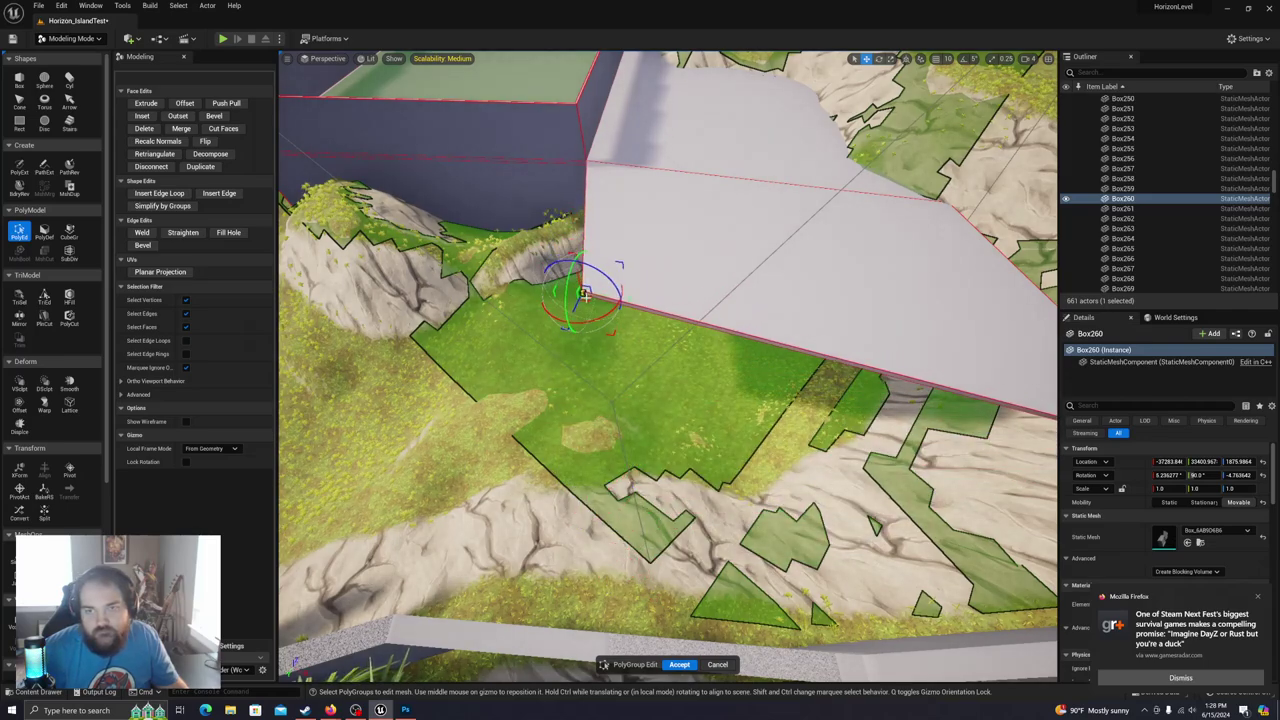
pyautogui.moveTo(592, 537); pyautogui.dragTo(582, 618)
pyautogui.moveTo(632, 560); pyautogui.dragTo(572, 400, button='right')
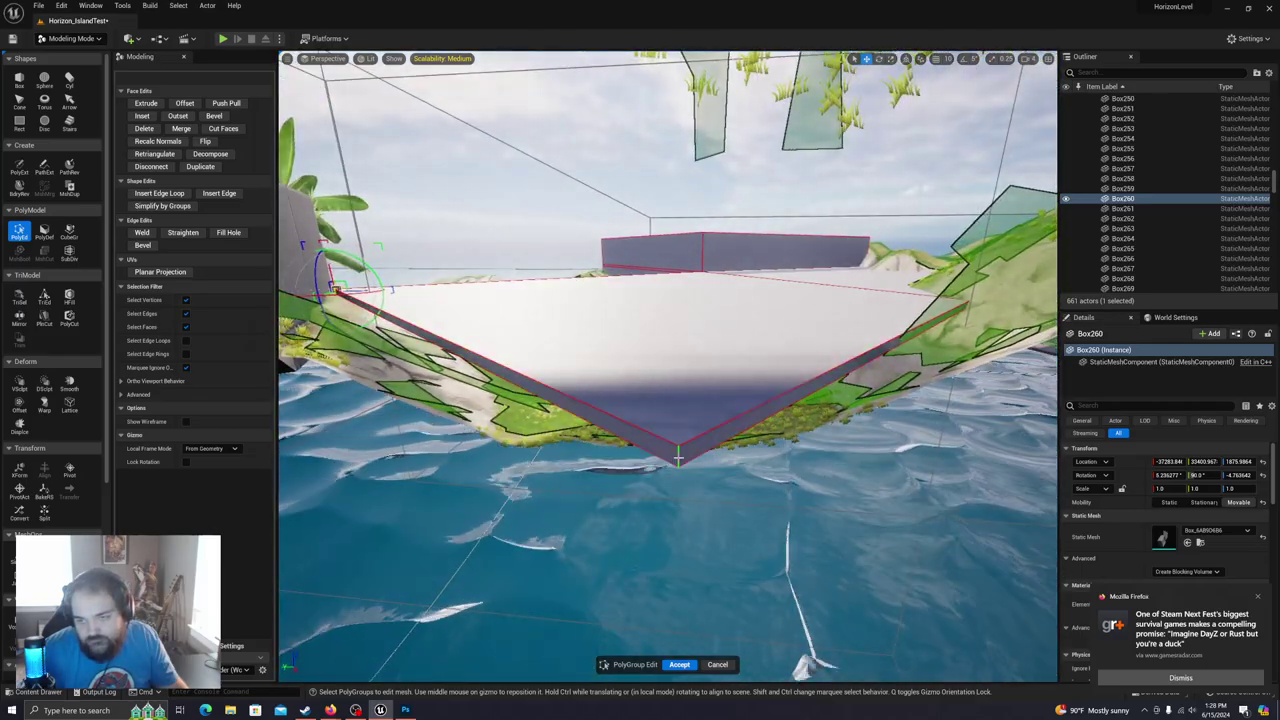
# Step: Move the slab's far corner edge back from beyond the grey wall into the grassy slope behind the rocks
pyautogui.click(678, 457)
pyautogui.moveTo(738, 398); pyautogui.dragTo(748, 421, button='right')
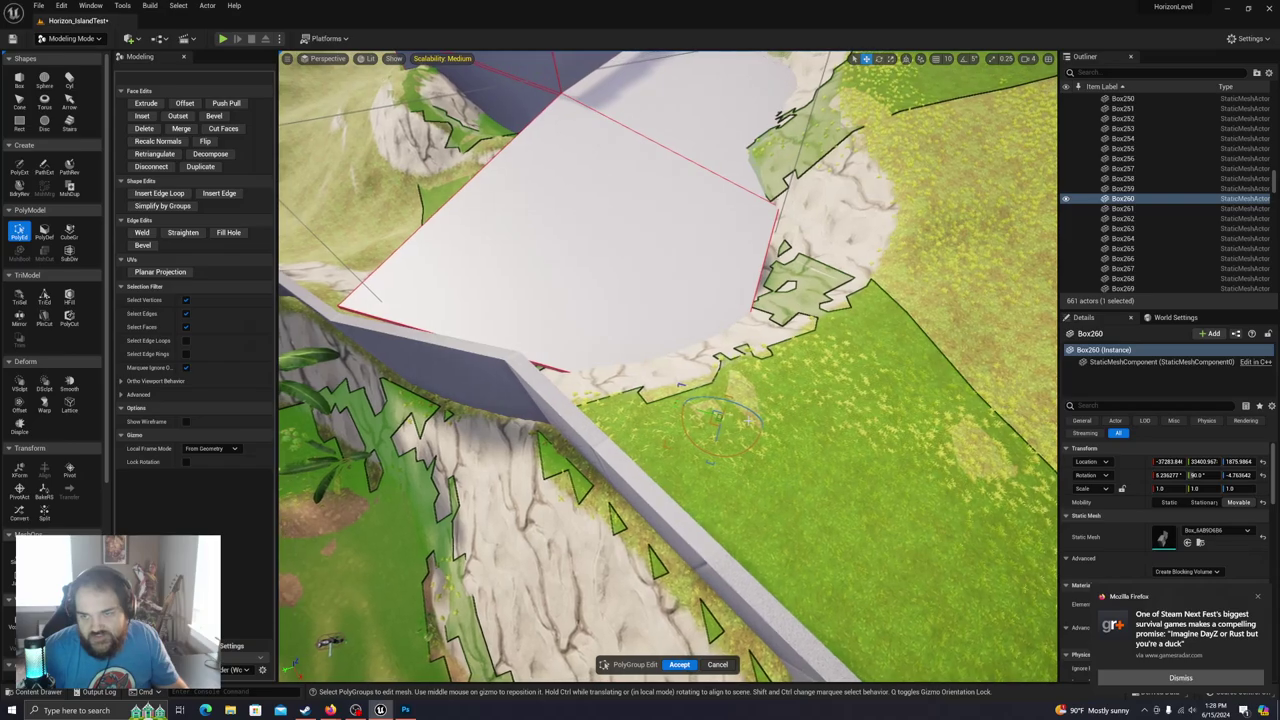
pyautogui.moveTo(712, 422); pyautogui.dragTo(900, 325)
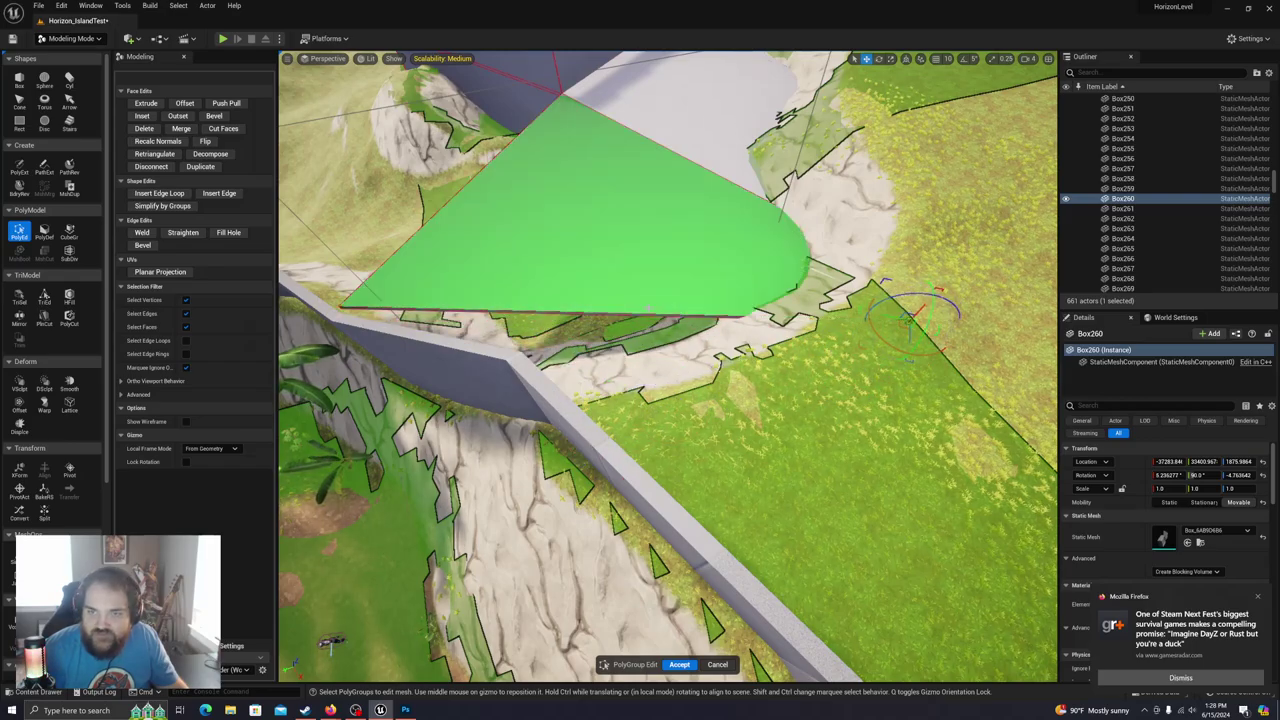
# Step: Insert an edge loop across the middle of the slab, running in from its outer side face
pyautogui.click(633, 313)
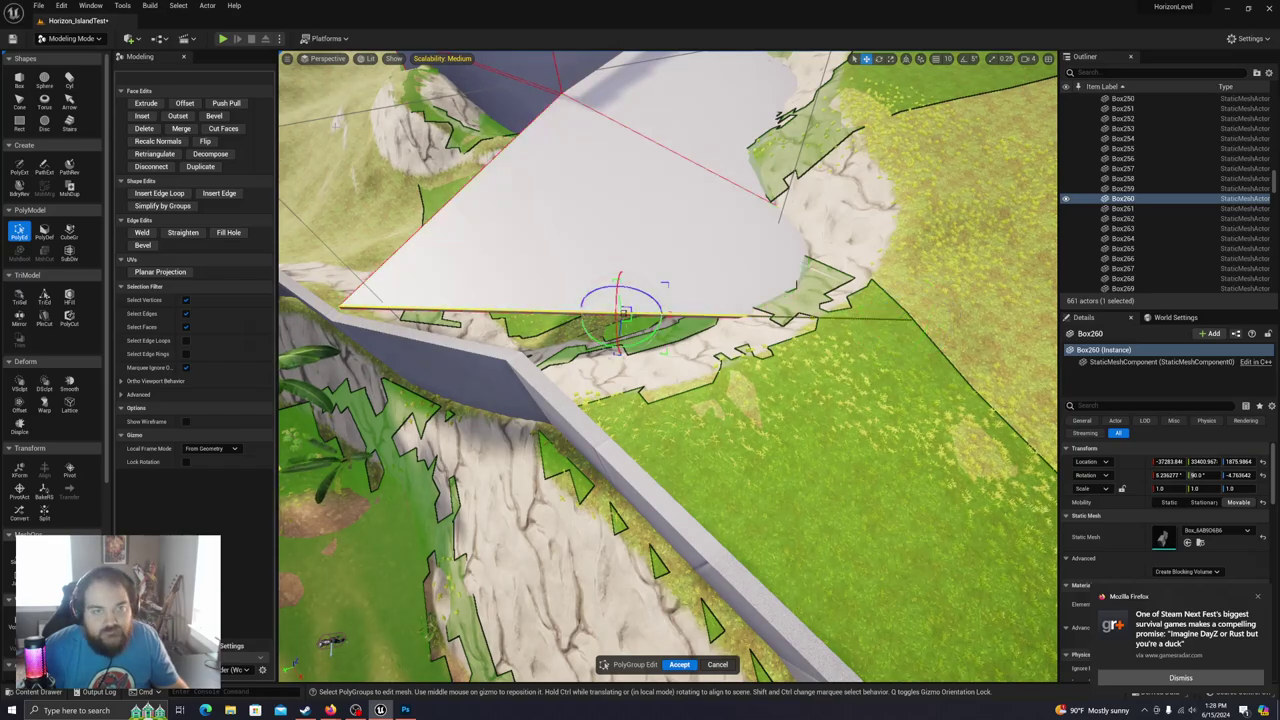
pyautogui.click(186, 193)
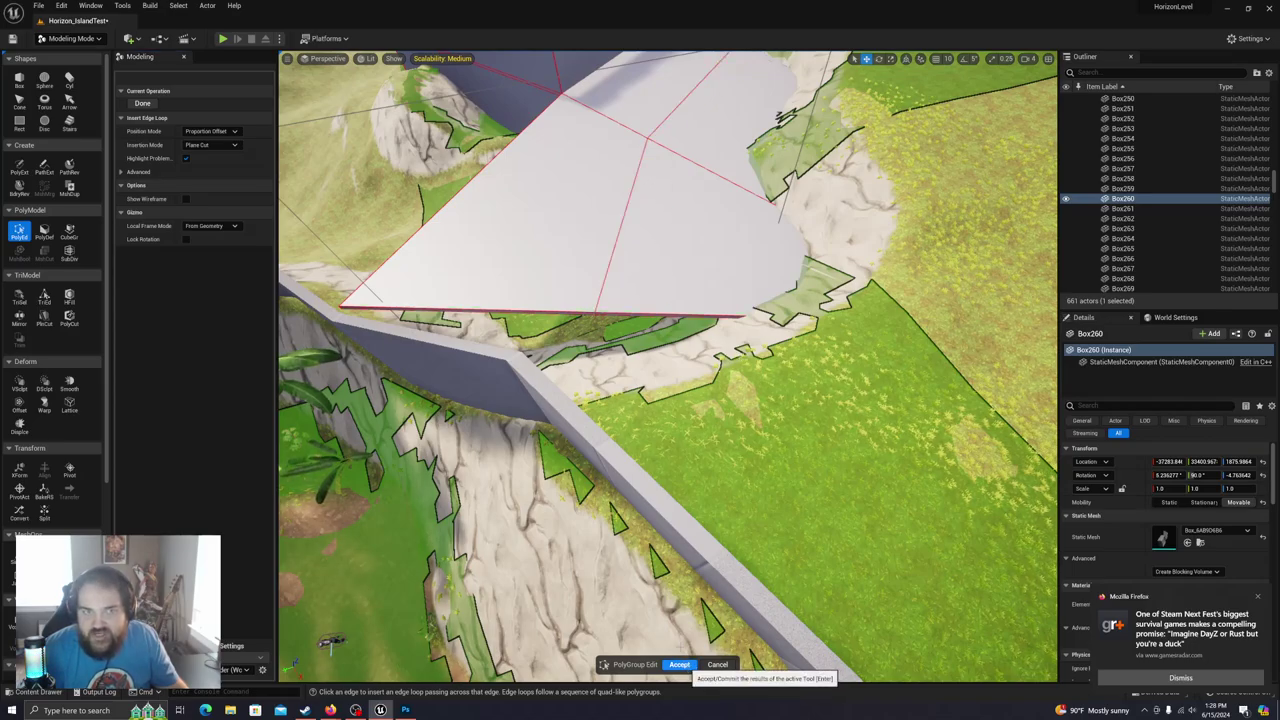
pyautogui.press('w')
pyautogui.moveTo(586, 348); pyautogui.dragTo(540, 305, button='right')
pyautogui.moveTo(740, 560); pyautogui.dragTo(730, 535, button='right')
pyautogui.click(142, 103)
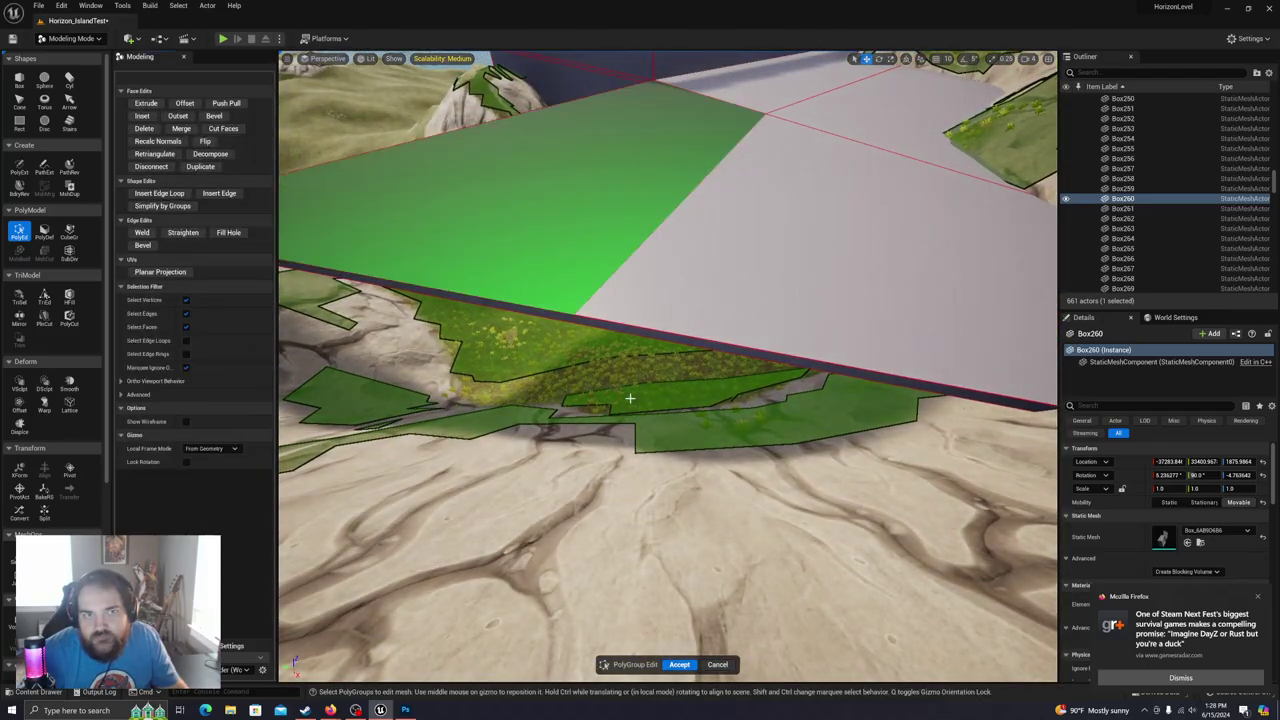
# Step: Move the new middle edge on the slab's outer side out against the grey wall
pyautogui.moveTo(584, 340); pyautogui.dragTo(680, 335, button='right')
pyautogui.press('w')
pyautogui.moveTo(698, 290); pyautogui.dragTo(665, 363, button='right')
pyautogui.press('s')
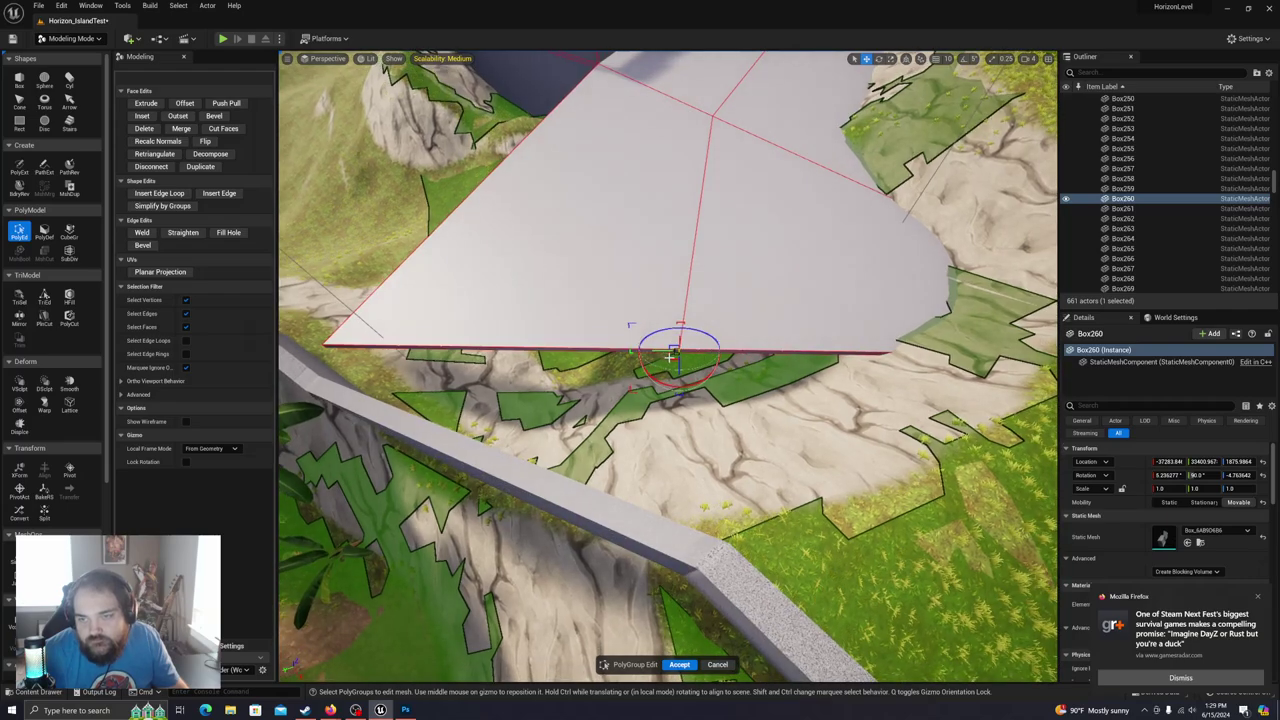
pyautogui.moveTo(668, 357); pyautogui.dragTo(567, 508)
pyautogui.moveTo(682, 380); pyautogui.dragTo(950, 370, button='right')
pyautogui.keyDown('alt'); pyautogui.moveTo(972, 402); pyautogui.dragTo(668, 541); pyautogui.keyUp('alt')
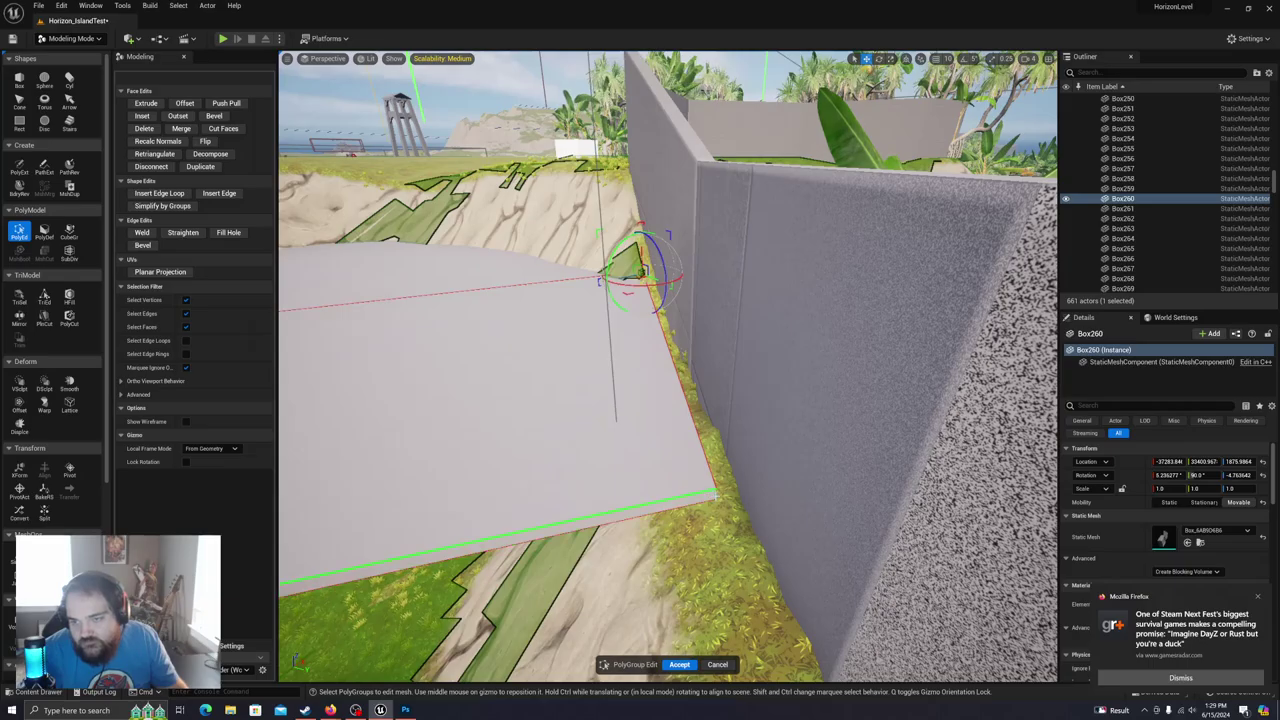
pyautogui.moveTo(708, 496); pyautogui.dragTo(662, 492, button='right')
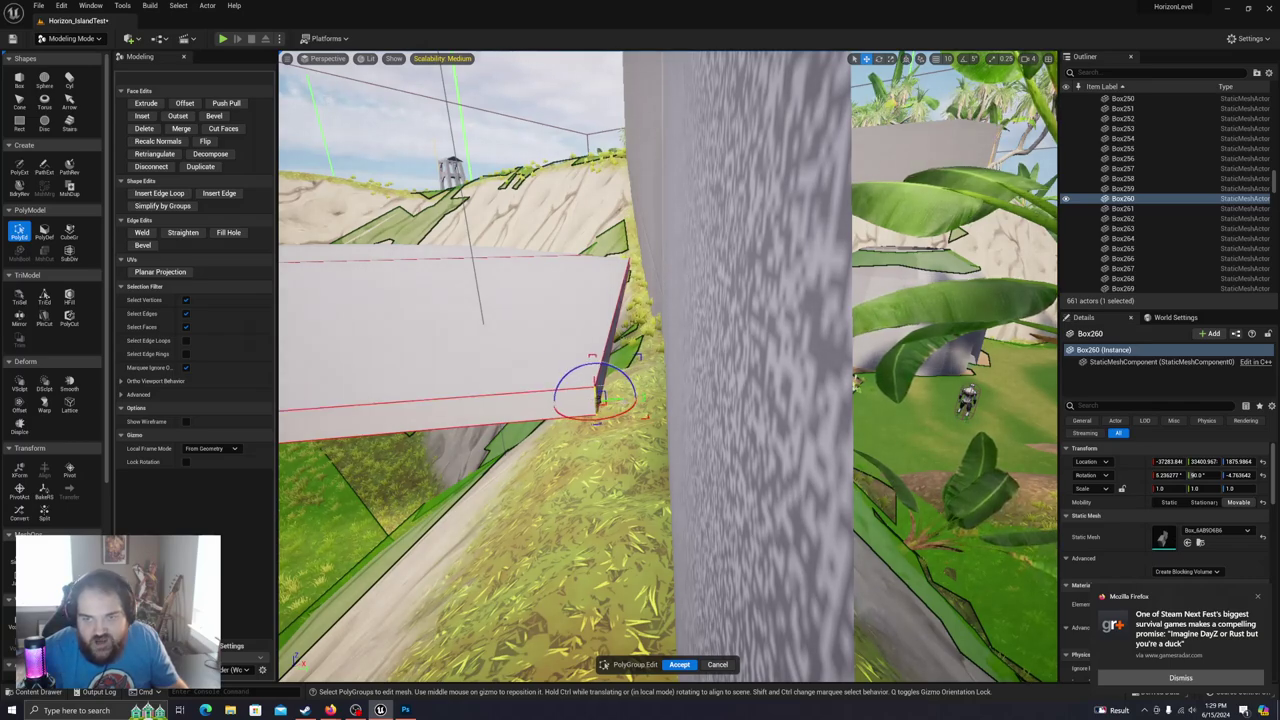
# Step: Extrude the slab's open side face farther over the grass between the walled enclosure and the grey wall
pyautogui.moveTo(683, 389); pyautogui.dragTo(565, 325, button='right')
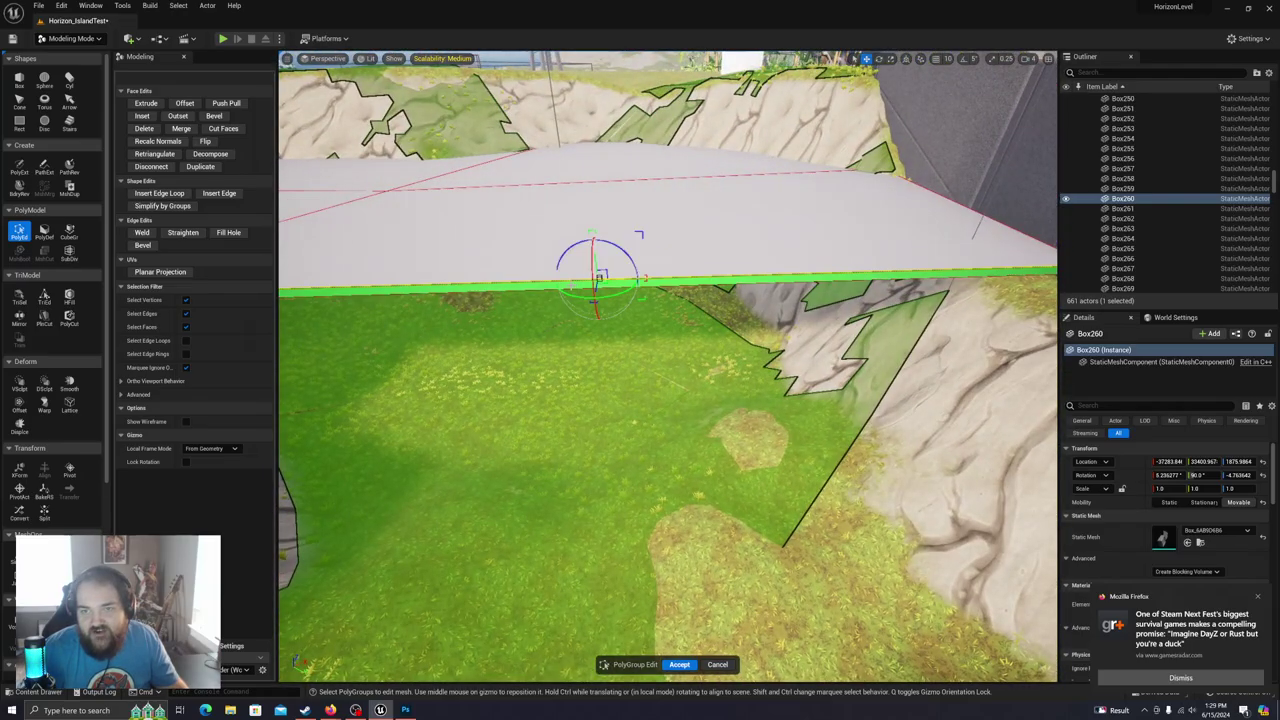
pyautogui.moveTo(624, 361)
pyautogui.keyDown('alt'); pyautogui.mouseDown()
pyautogui.moveTo(580, 330)
pyautogui.moveTo(600, 368)
pyautogui.mouseUp(); pyautogui.keyUp('alt')
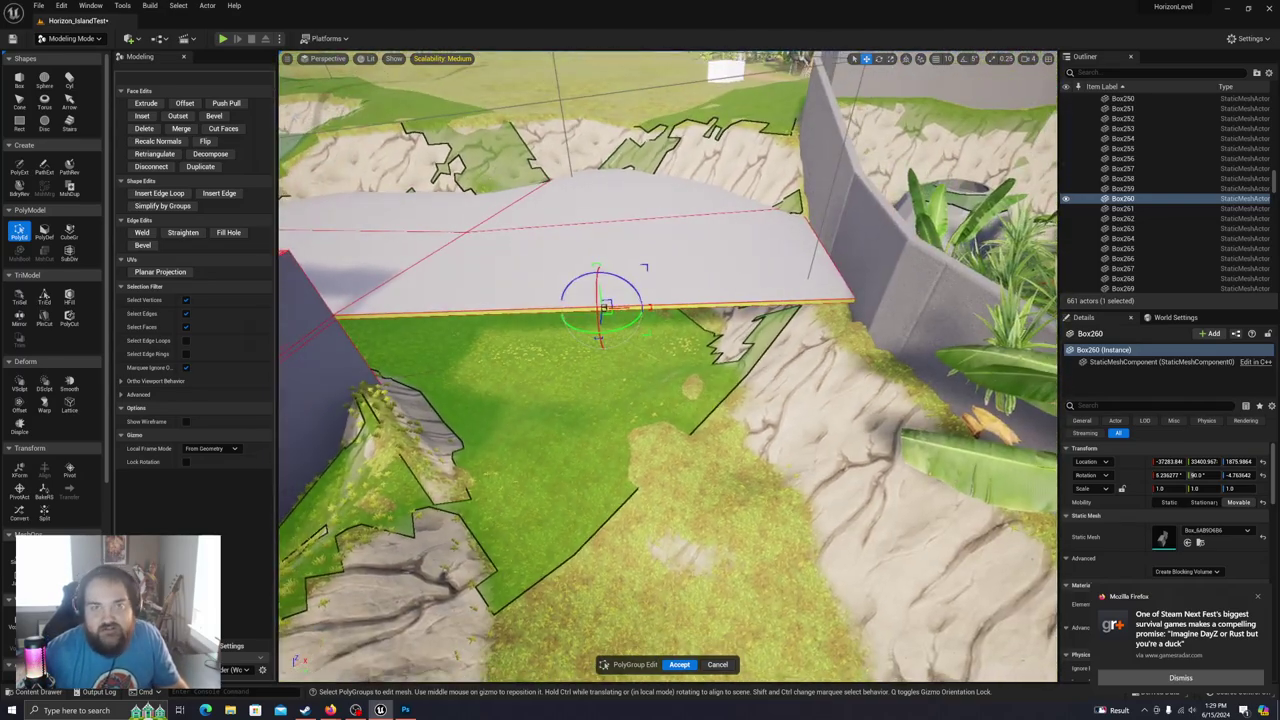
pyautogui.keyDown('alt'); pyautogui.moveTo(510, 330); pyautogui.dragTo(552, 316); pyautogui.keyUp('alt')
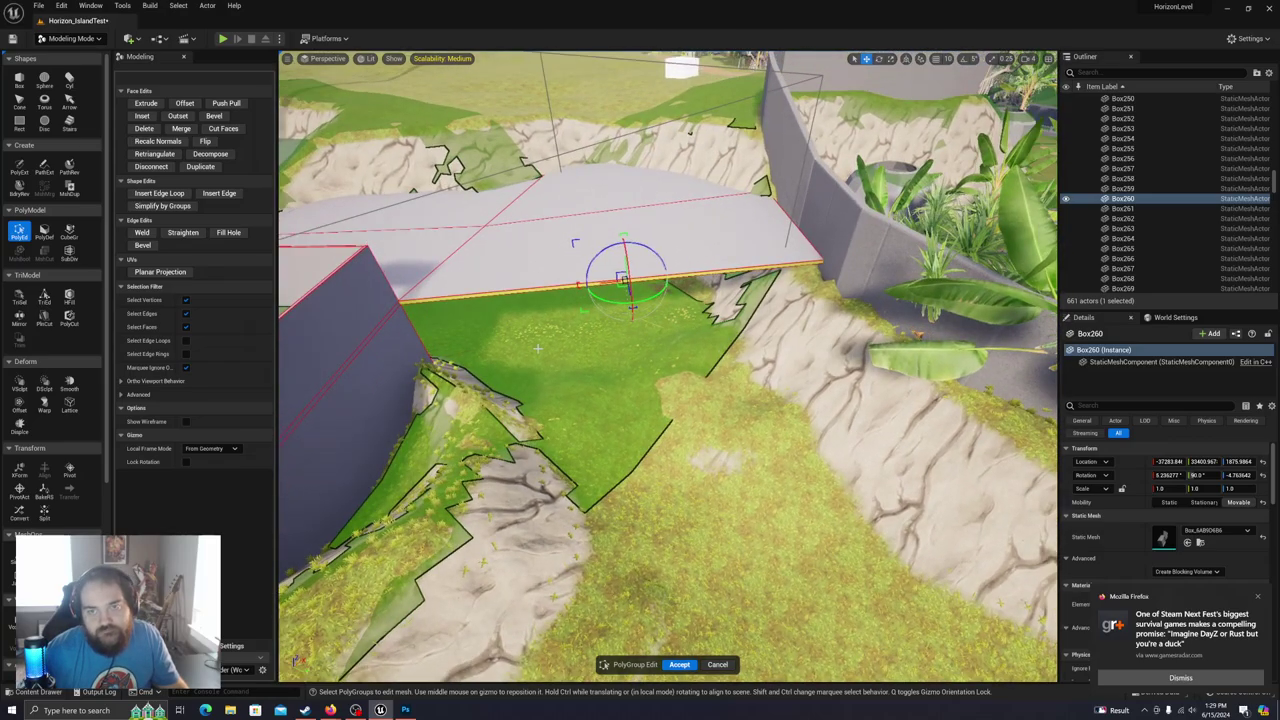
pyautogui.click(146, 103)
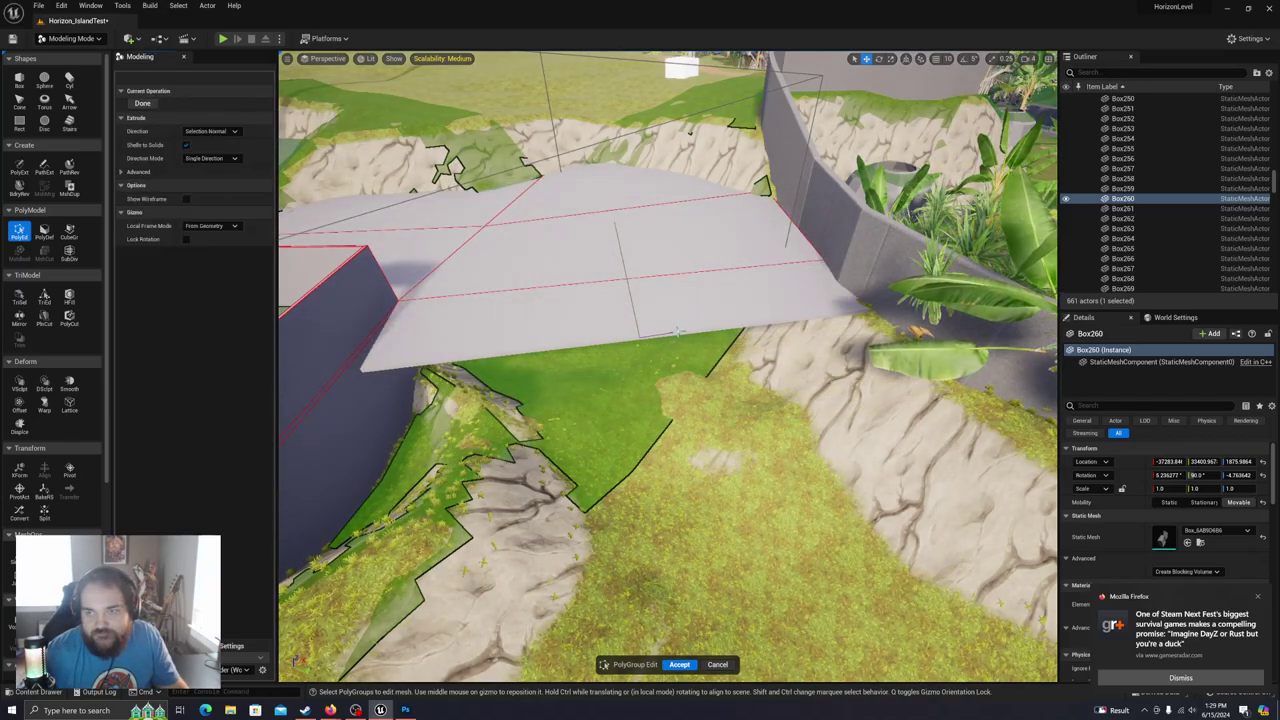
pyautogui.click(603, 404)
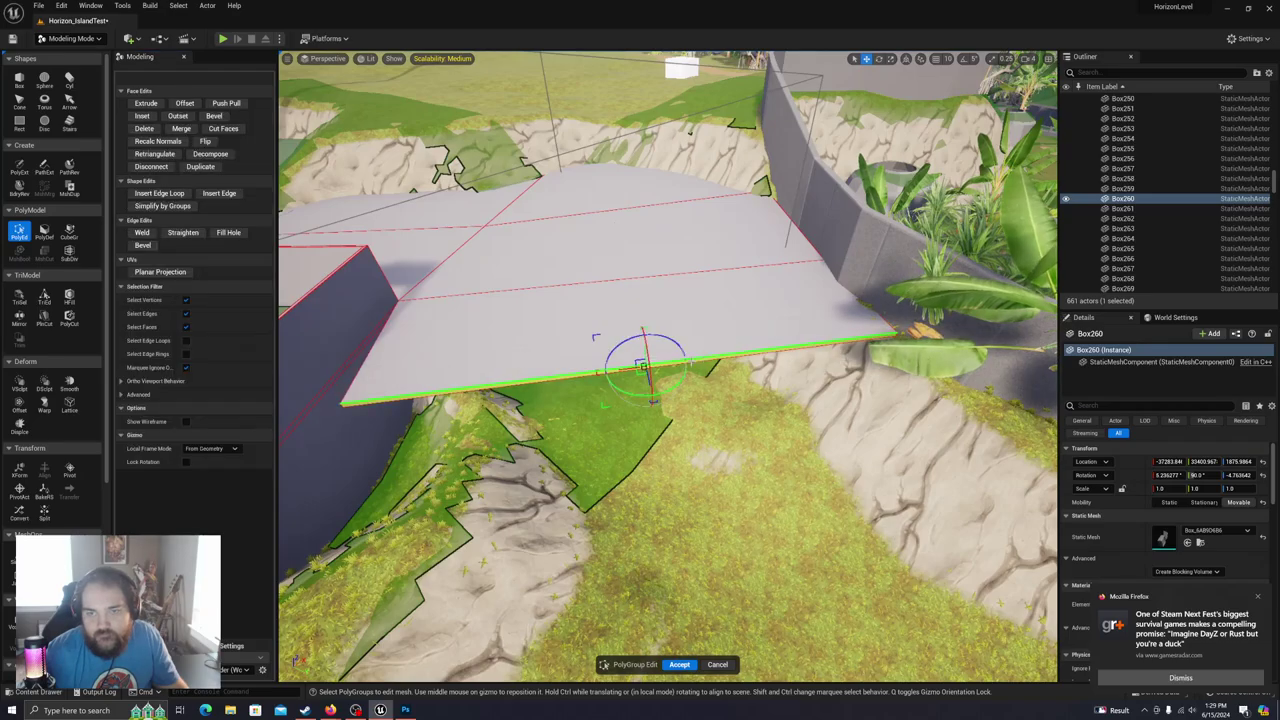
pyautogui.moveTo(651, 402); pyautogui.dragTo(750, 325, button='right')
pyautogui.moveTo(603, 388); pyautogui.dragTo(605, 440)
pyautogui.moveTo(605, 440); pyautogui.dragTo(555, 471, button='right')
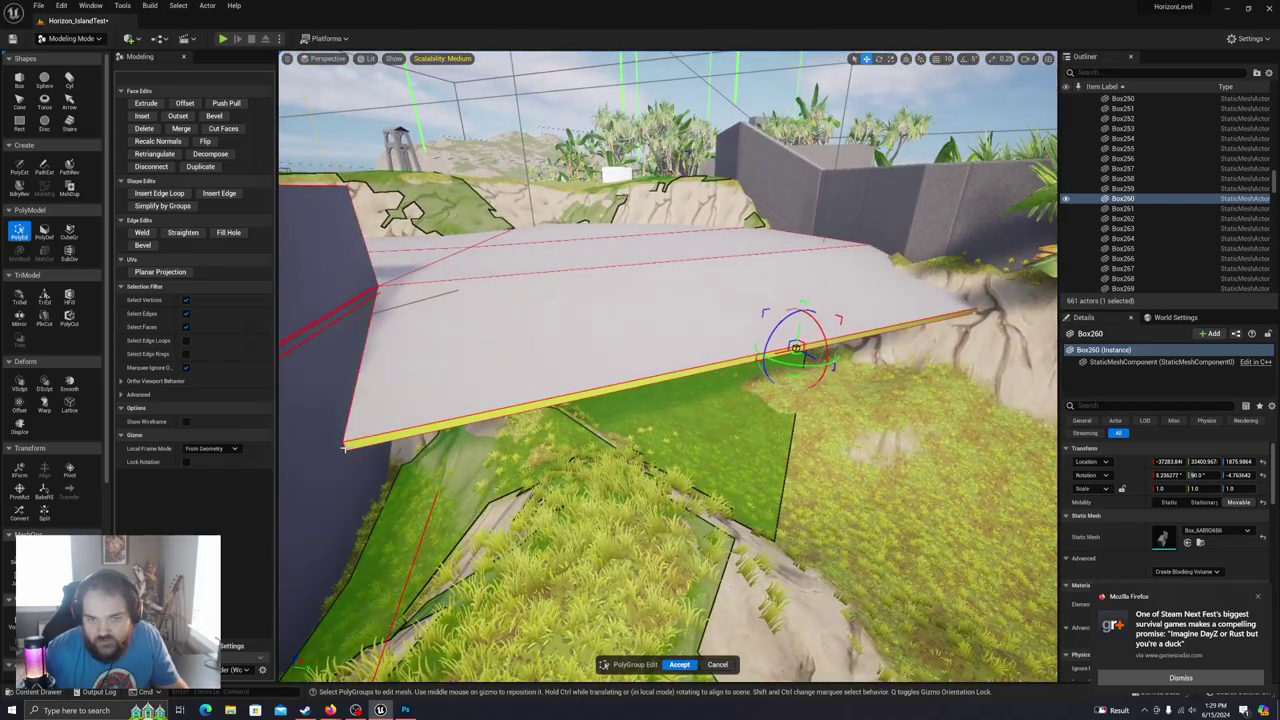
# Step: Move the extended slab's outer corner edge beside the walled enclosure out over the grassy ridge
pyautogui.keyDown('alt'); pyautogui.moveTo(410, 450); pyautogui.dragTo(500, 451); pyautogui.keyUp('alt')
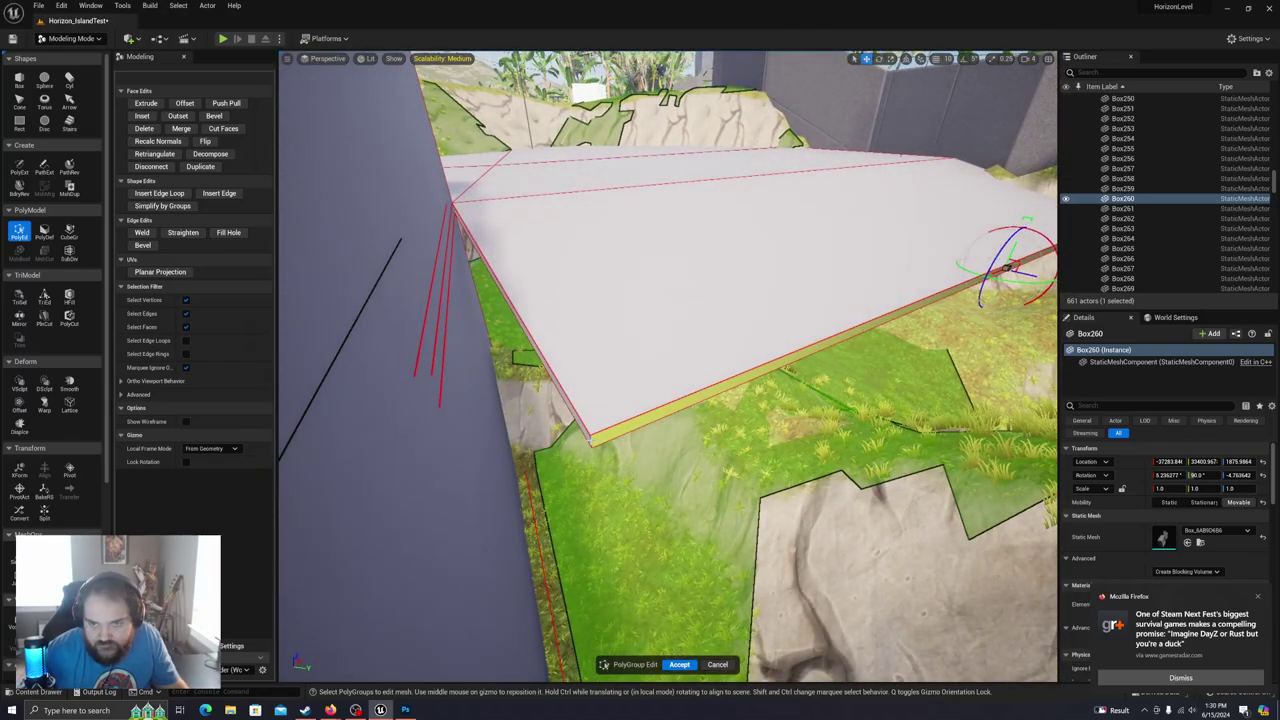
pyautogui.moveTo(590, 441); pyautogui.dragTo(490, 425, button='right')
pyautogui.click(536, 329)
pyautogui.keyDown('alt'); pyautogui.moveTo(470, 376); pyautogui.dragTo(655, 364); pyautogui.keyUp('alt')
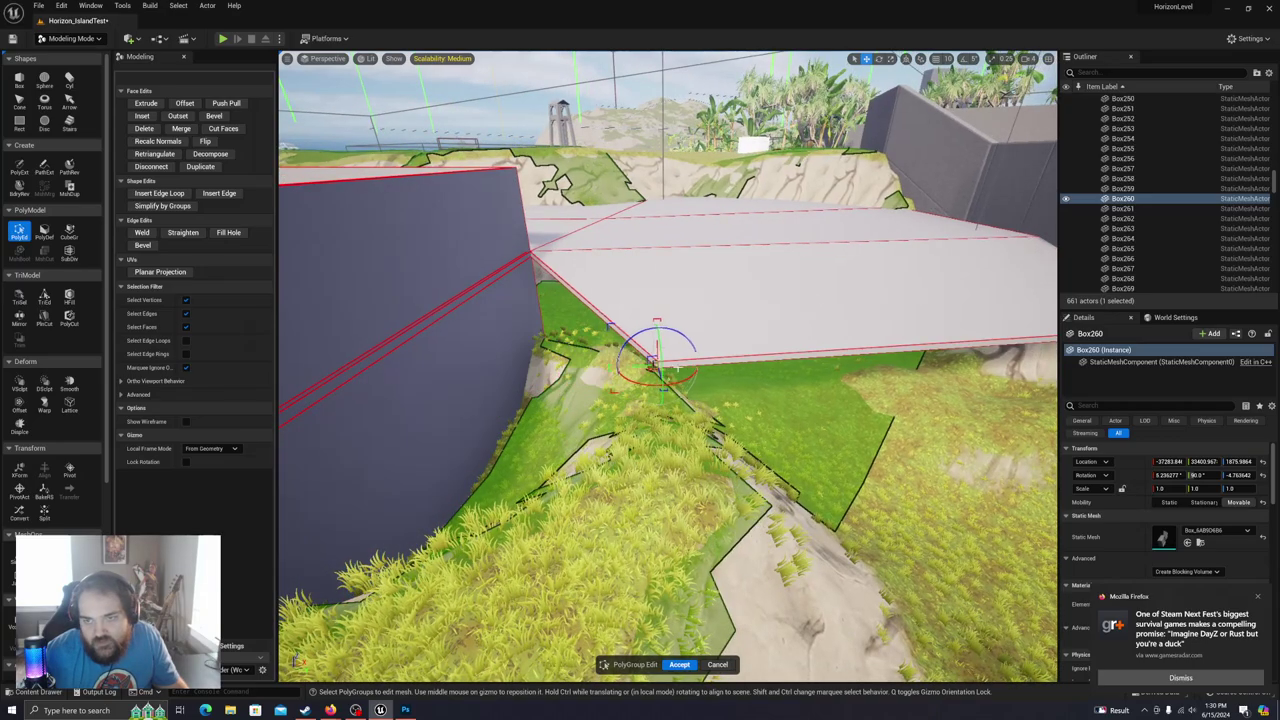
pyautogui.press('d')
pyautogui.moveTo(672, 363); pyautogui.dragTo(665, 318, button='right')
pyautogui.press('q')
pyautogui.moveTo(750, 358); pyautogui.dragTo(700, 362, button='right')
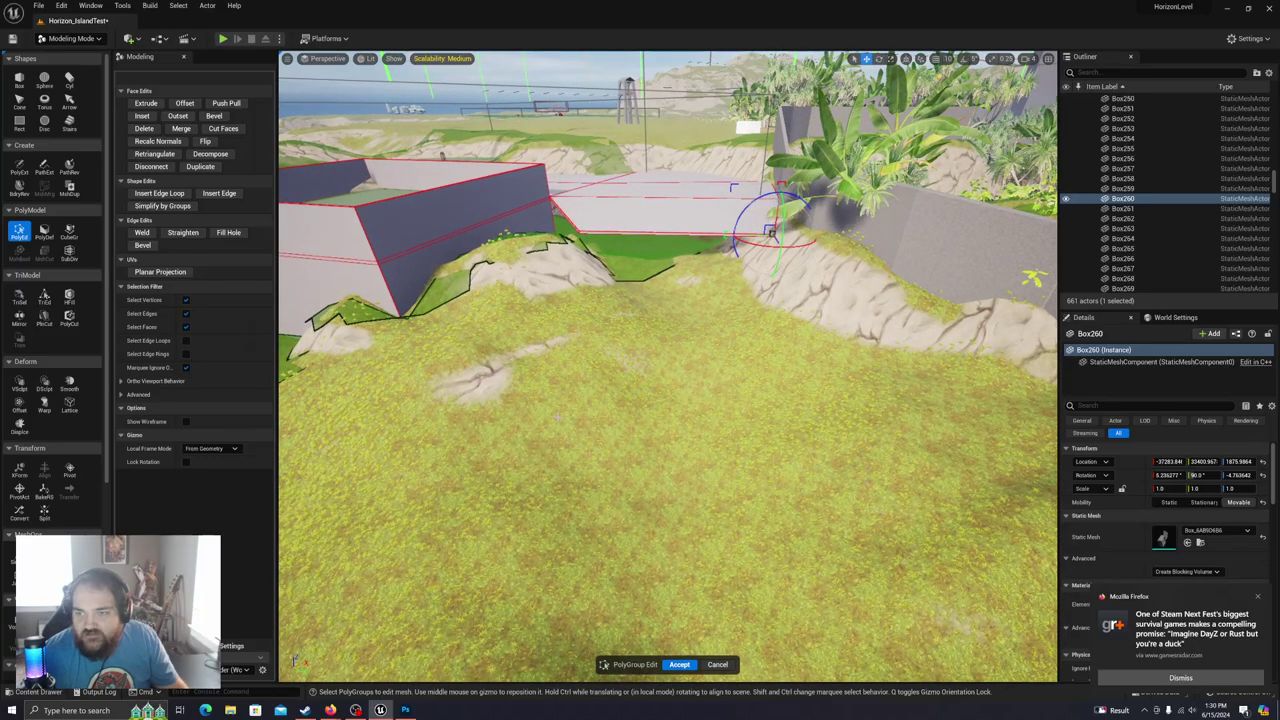
# Step: Move the slab's open side face farther out over the grass, past the rock bank below the grey wall
pyautogui.moveTo(668, 366)
pyautogui.mouseDown(button='right')
pyautogui.moveTo(540, 318)
pyautogui.moveTo(520, 296)
pyautogui.moveTo(572, 290)
pyautogui.moveTo(668, 370)
pyautogui.mouseUp(button='right')
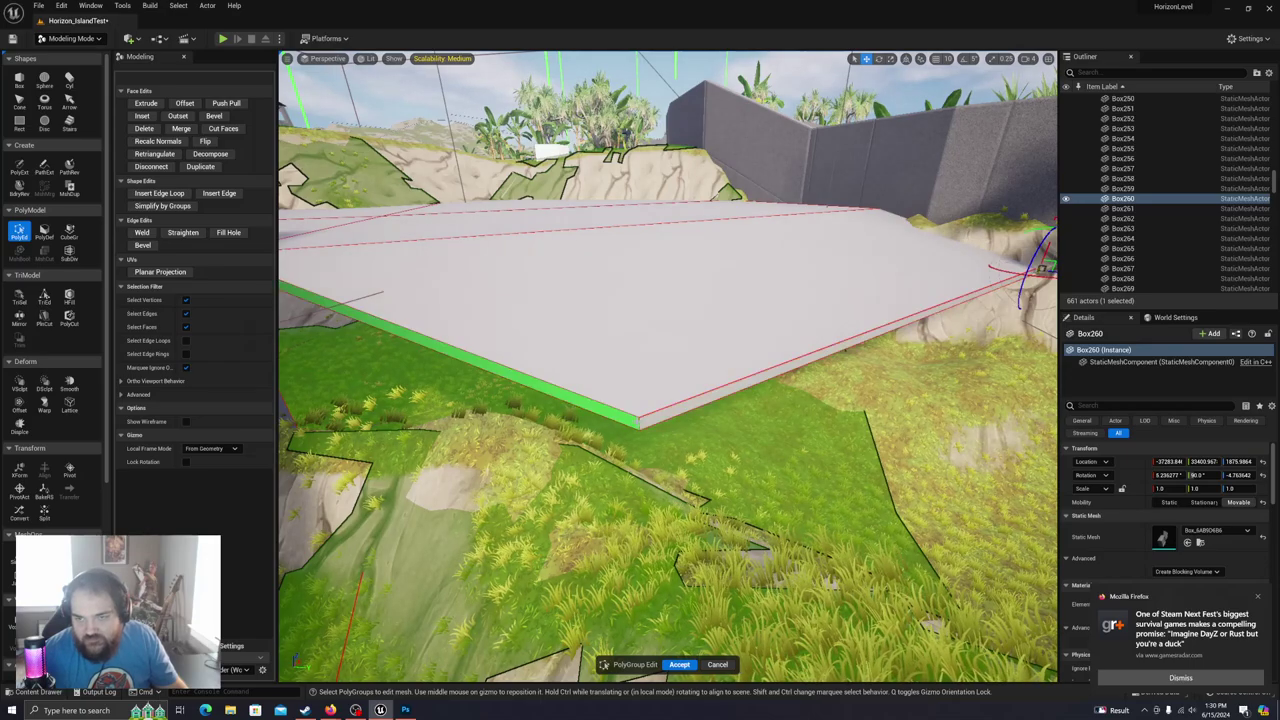
pyautogui.moveTo(652, 423); pyautogui.dragTo(688, 419, button='right')
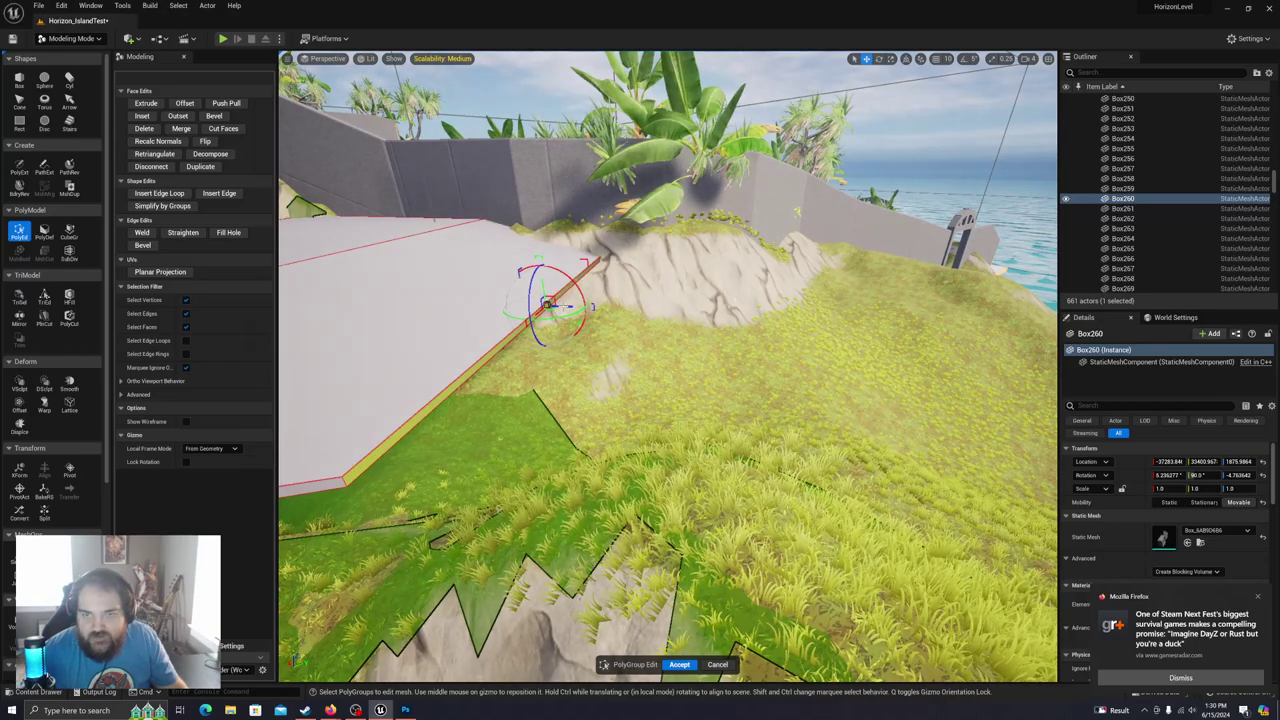
pyautogui.moveTo(552, 303); pyautogui.dragTo(682, 306)
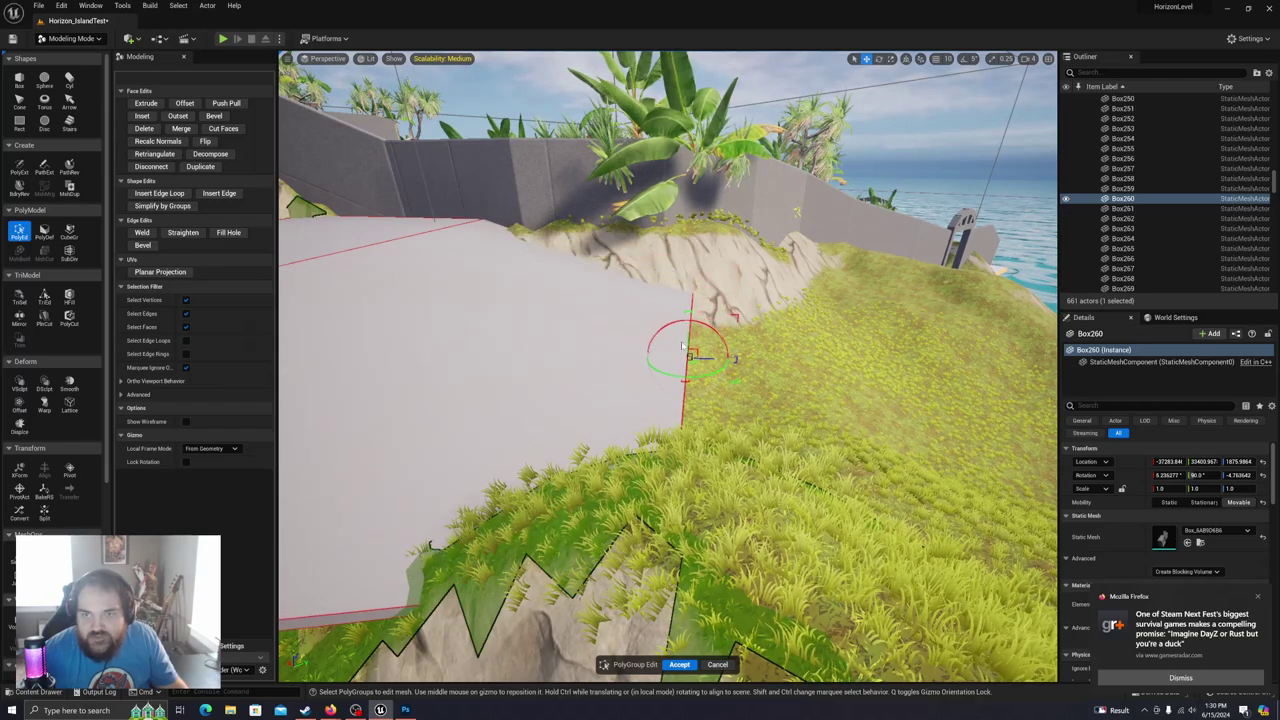
# Step: Extrude the slab's open side face by another section, out across the grass between the rocky mound and the grey wall's bank
pyautogui.moveTo(685, 350); pyautogui.dragTo(395, 400, button='right')
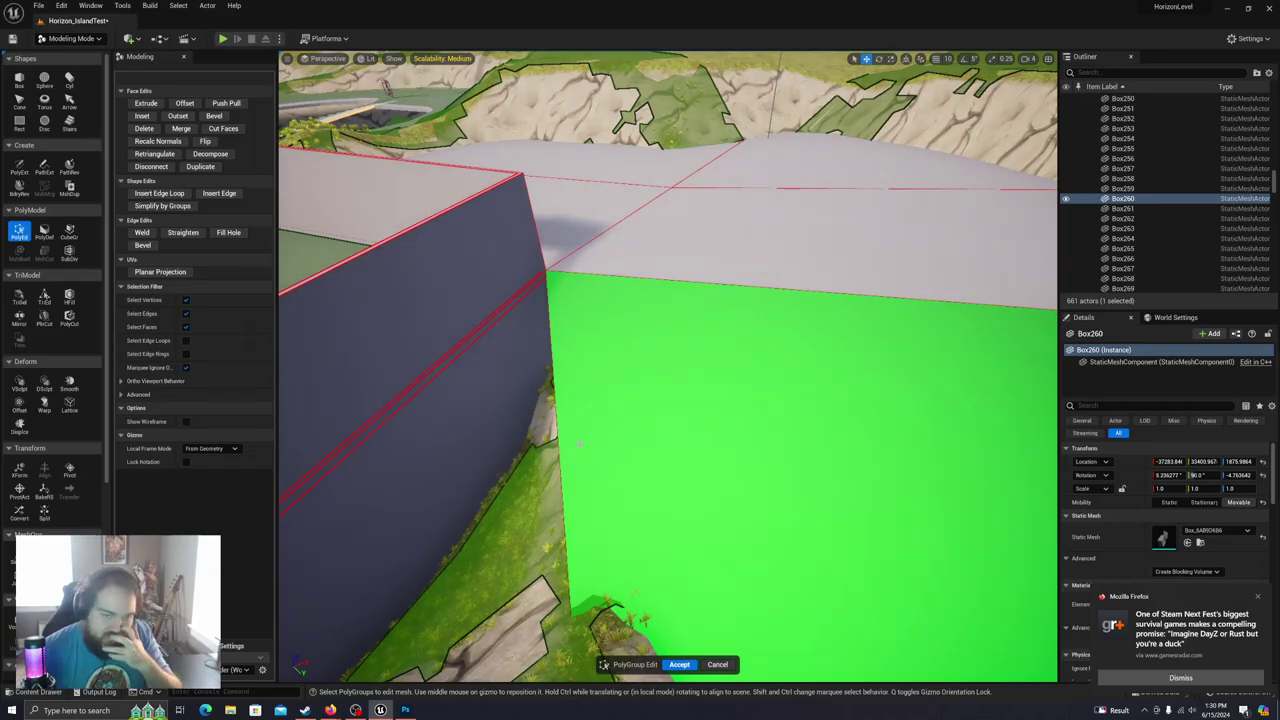
pyautogui.moveTo(580, 438); pyautogui.dragTo(905, 492, button='right')
pyautogui.press('s')
pyautogui.press('w')
pyautogui.press('a')
pyautogui.moveTo(580, 437); pyautogui.dragTo(580, 437, button='right')
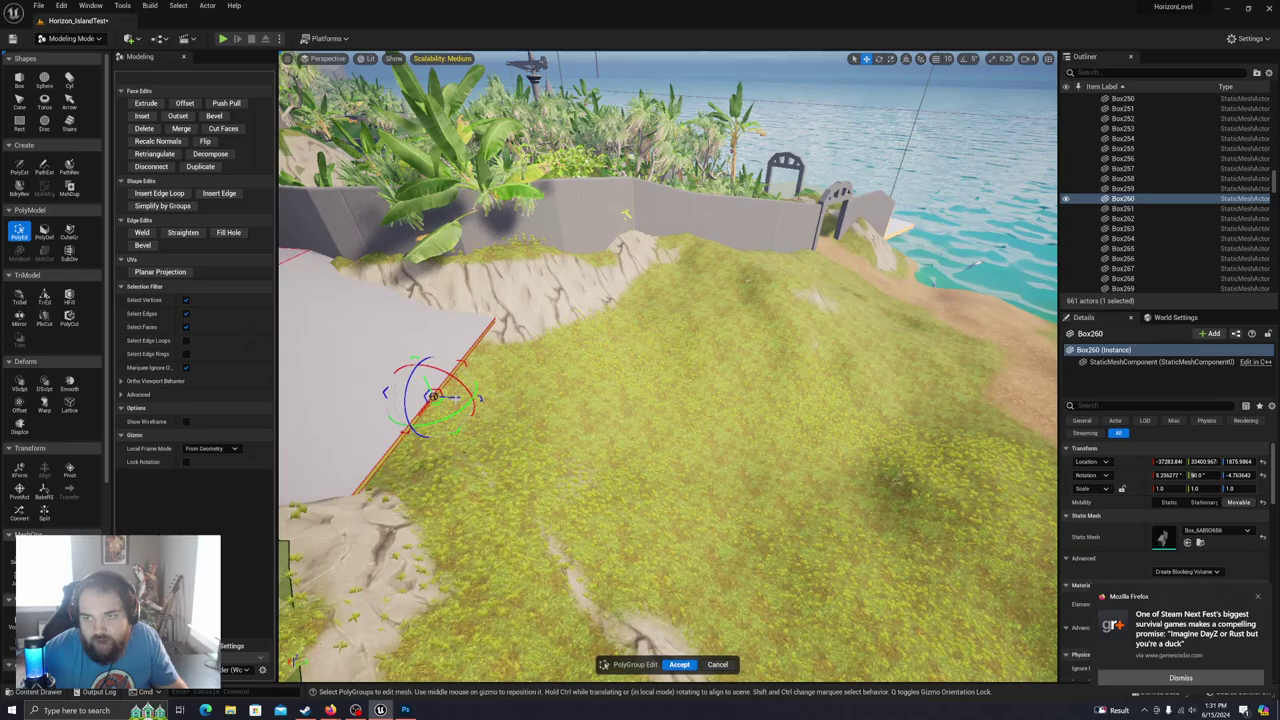
pyautogui.moveTo(580, 437); pyautogui.dragTo(580, 437, button='right')
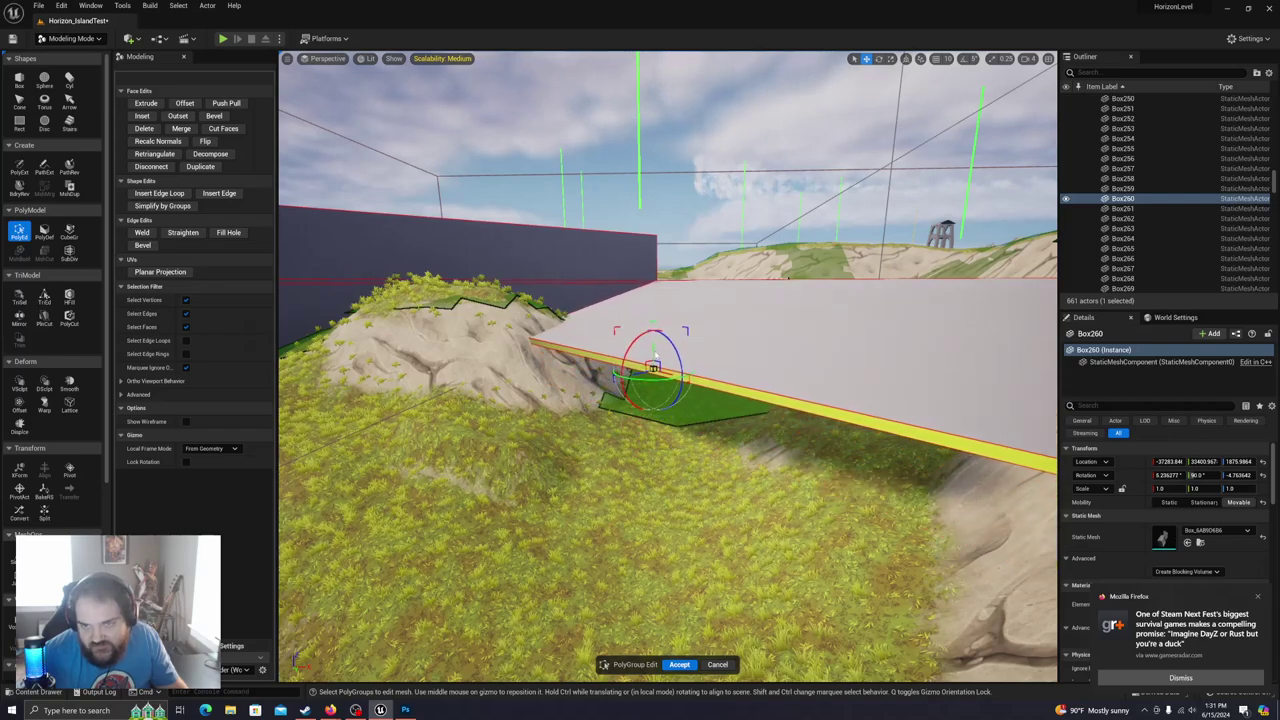
pyautogui.moveTo(633, 371); pyautogui.dragTo(633, 371, button='right')
pyautogui.moveTo(667, 275); pyautogui.dragTo(667, 275, button='right')
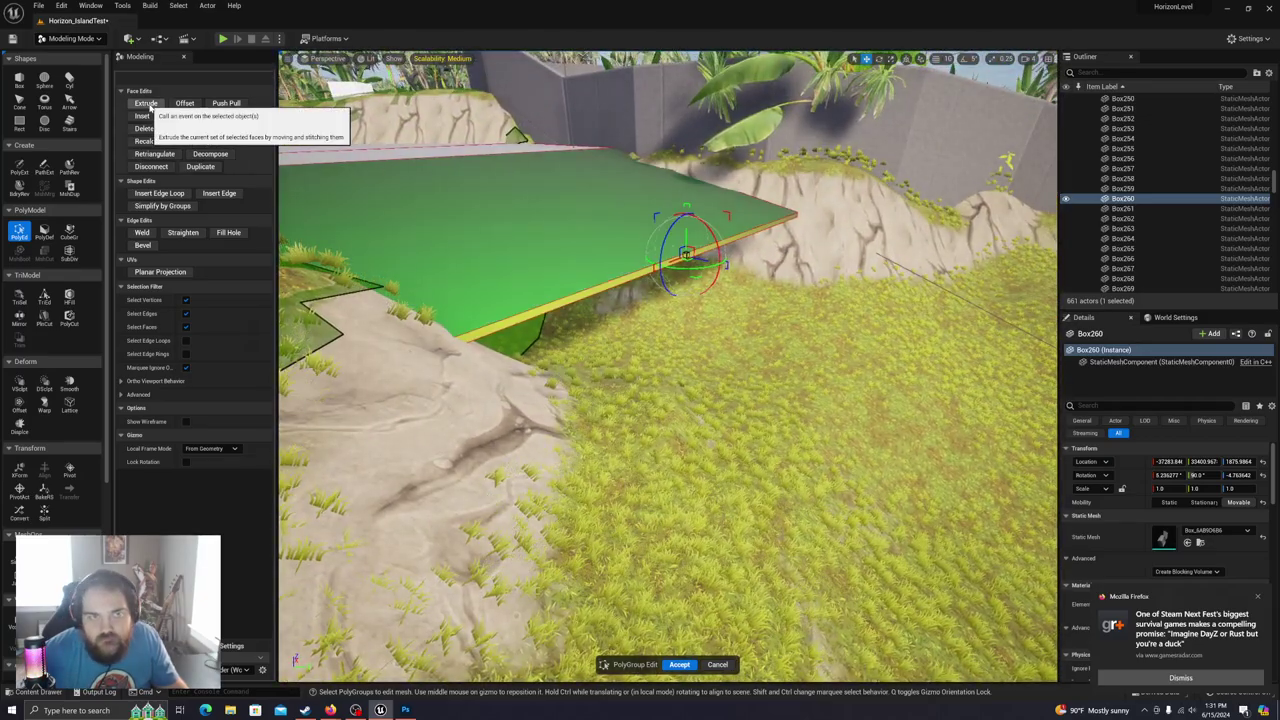
pyautogui.click(146, 103)
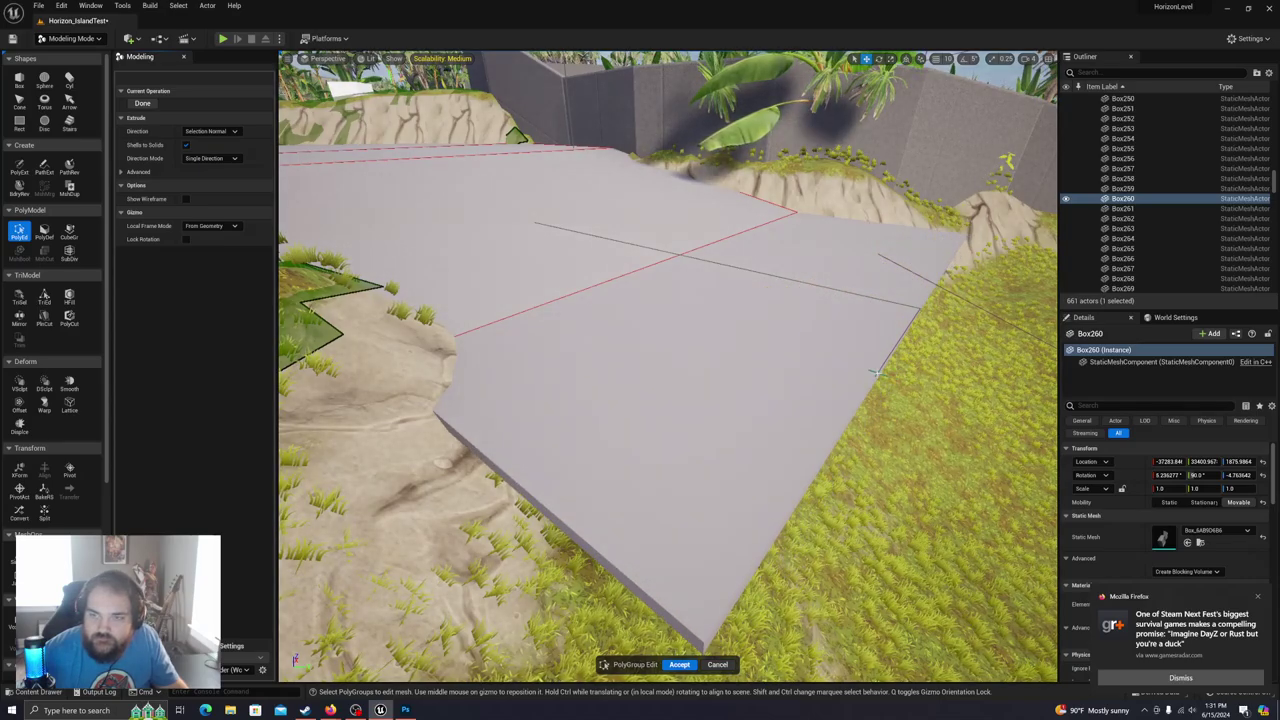
pyautogui.click(895, 376)
# Step: Move the new section's outer corner edge on the enclosure side out past the grassy mound, short of the enclosure wall
pyautogui.moveTo(895, 376); pyautogui.dragTo(895, 376, button='right')
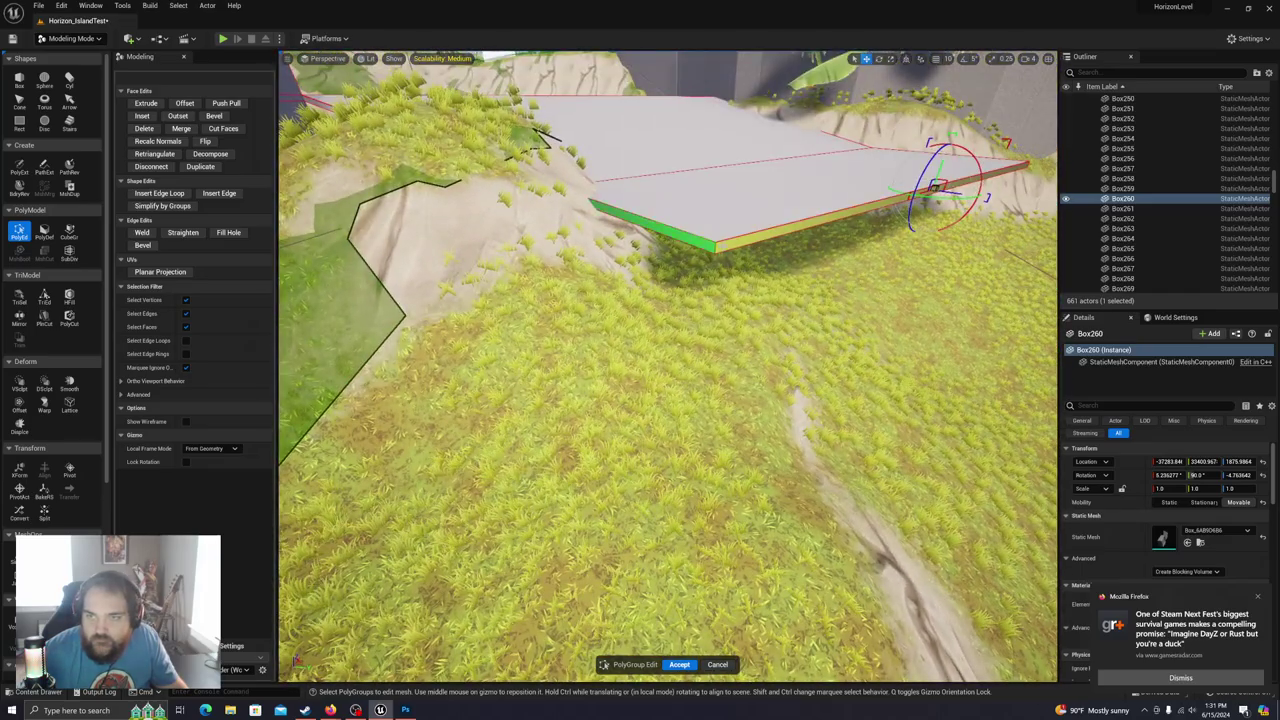
pyautogui.click(714, 247)
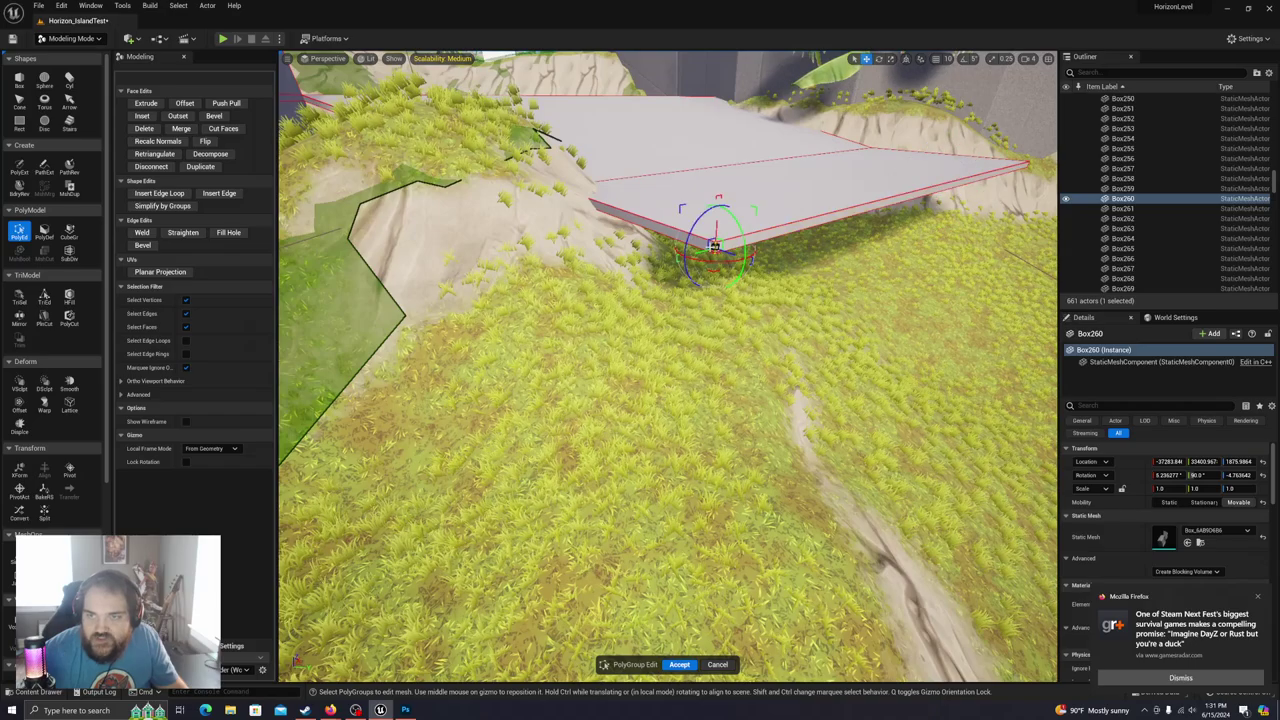
pyautogui.moveTo(715, 247); pyautogui.dragTo(243, 335)
pyautogui.moveTo(520, 360); pyautogui.dragTo(330, 368, button='right')
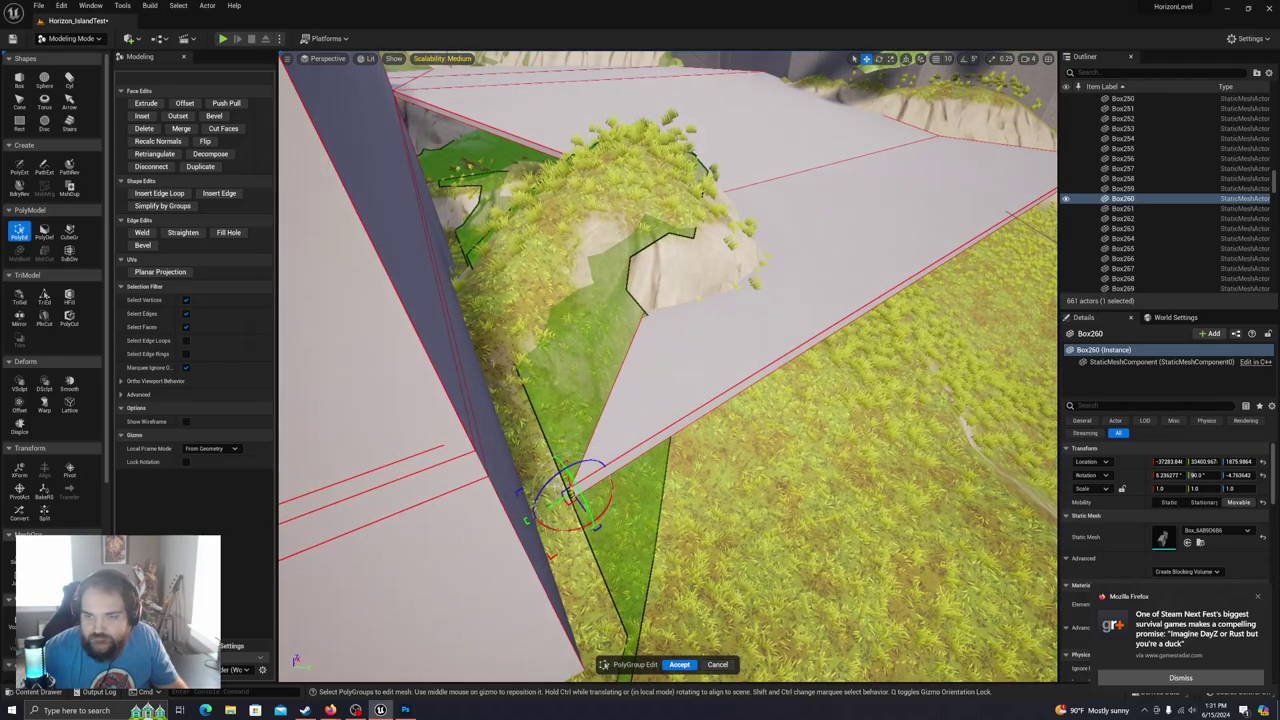
pyautogui.moveTo(566, 495); pyautogui.dragTo(721, 397)
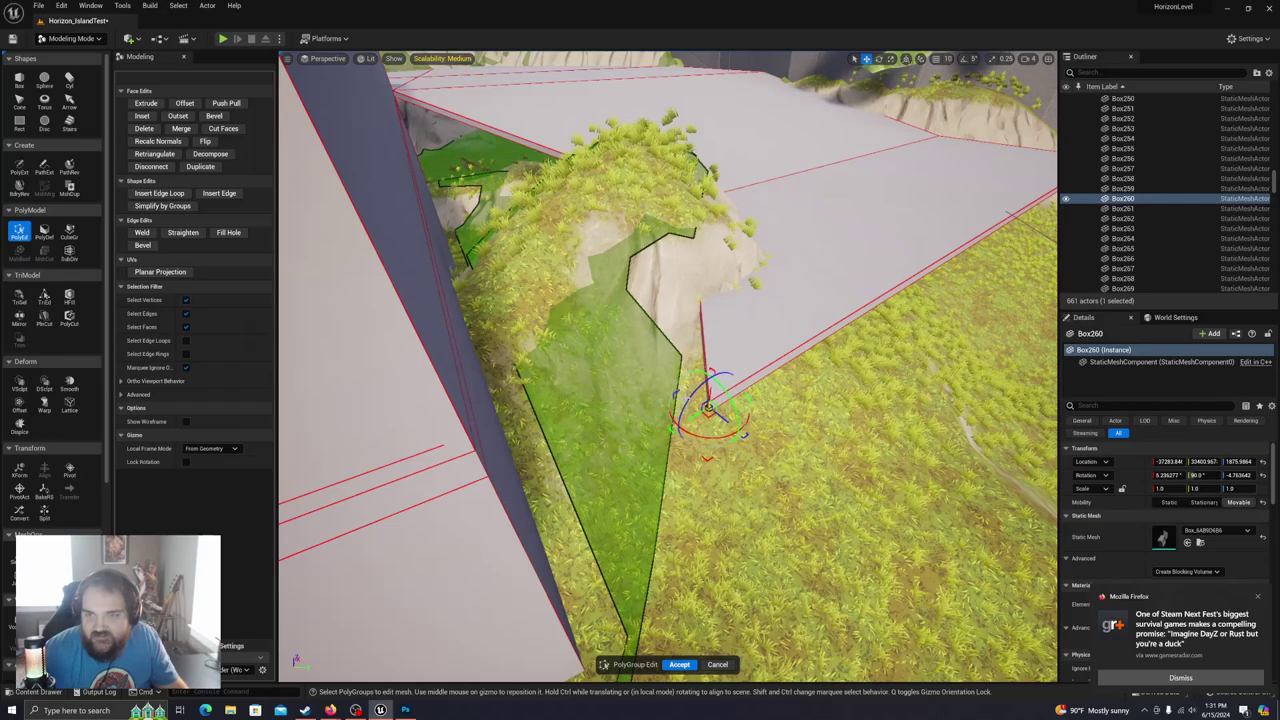
pyautogui.moveTo(715, 400); pyautogui.dragTo(850, 330, button='right')
pyautogui.scroll(-2, 668, 367)
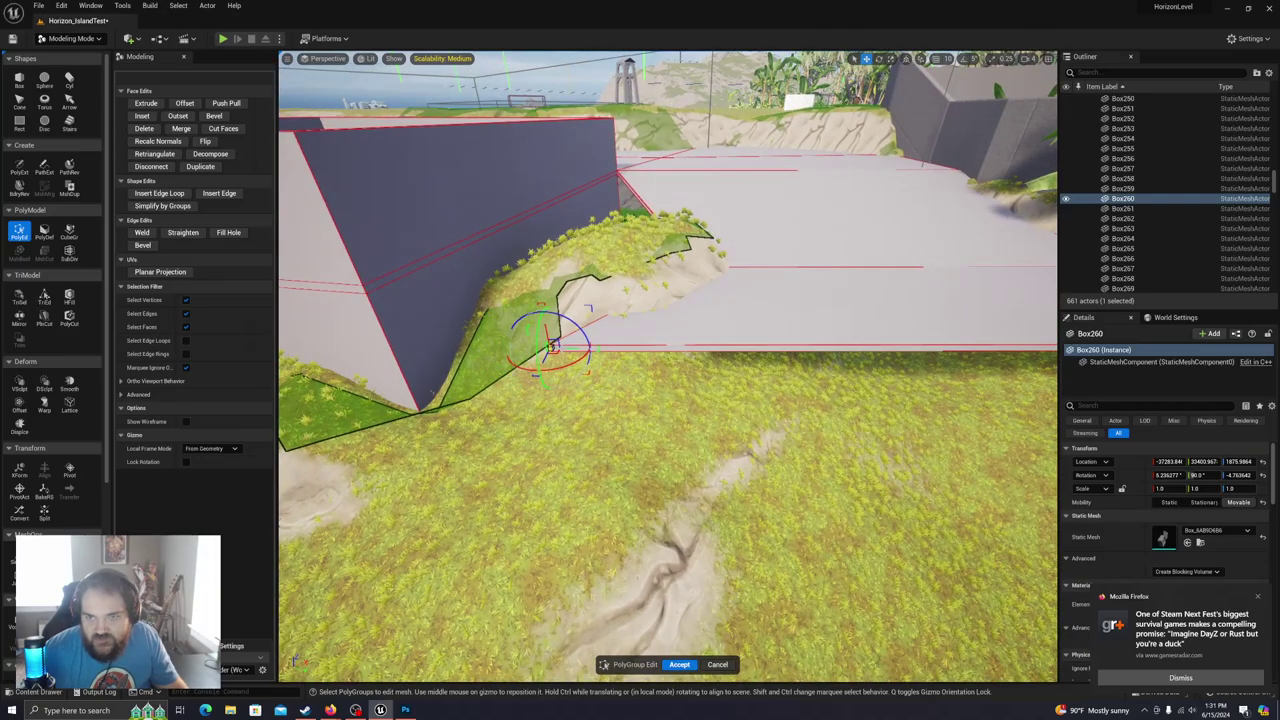
# Step: Move the new section's opposite outer corner edge out toward the rock bank on the grey wall's side
pyautogui.moveTo(545, 348); pyautogui.dragTo(650, 345, button='right')
pyautogui.press('w')
pyautogui.moveTo(740, 372); pyautogui.dragTo(660, 352, button='right')
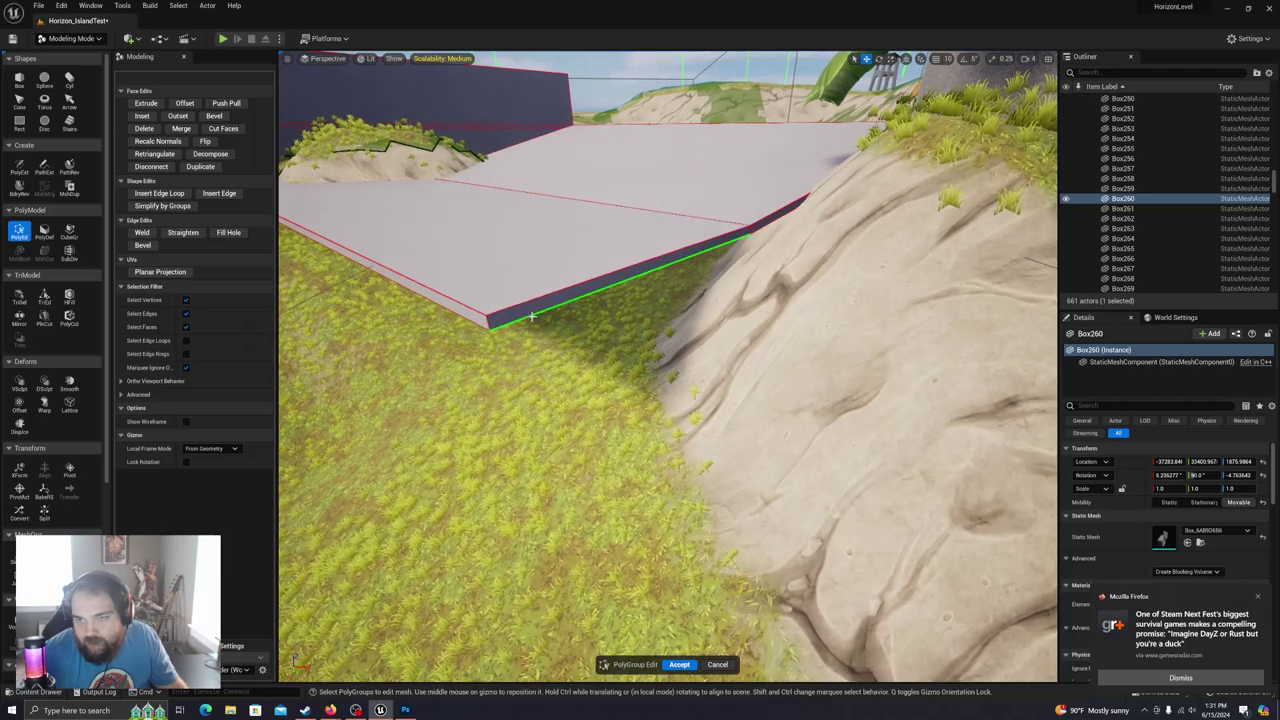
pyautogui.click(484, 322)
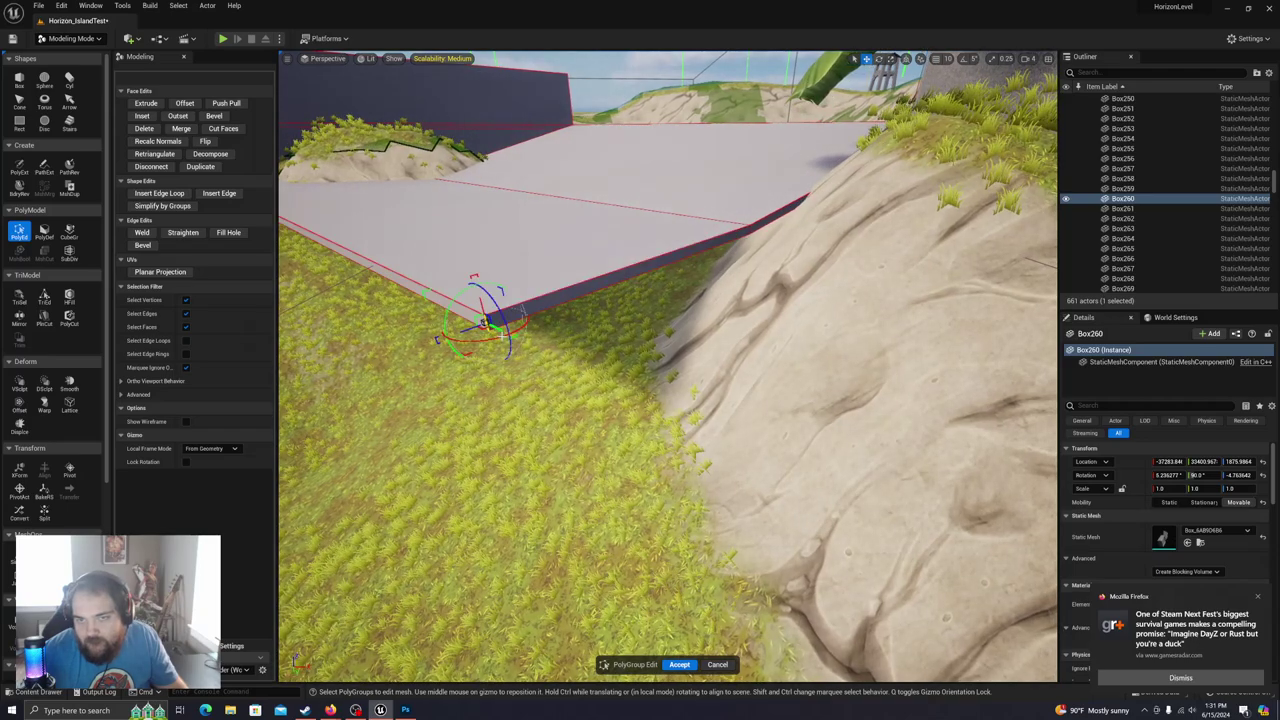
pyautogui.moveTo(484, 322); pyautogui.dragTo(921, 539)
# Step: Extrude the platform's long outer side face into one more section over the open grassy slope
pyautogui.press('d')
pyautogui.moveTo(921, 539); pyautogui.dragTo(765, 503, button='right')
pyautogui.press('a')
pyautogui.press('s')
pyautogui.click(870, 393)
pyautogui.moveTo(775, 419); pyautogui.dragTo(700, 412, button='right')
pyautogui.click(146, 103)
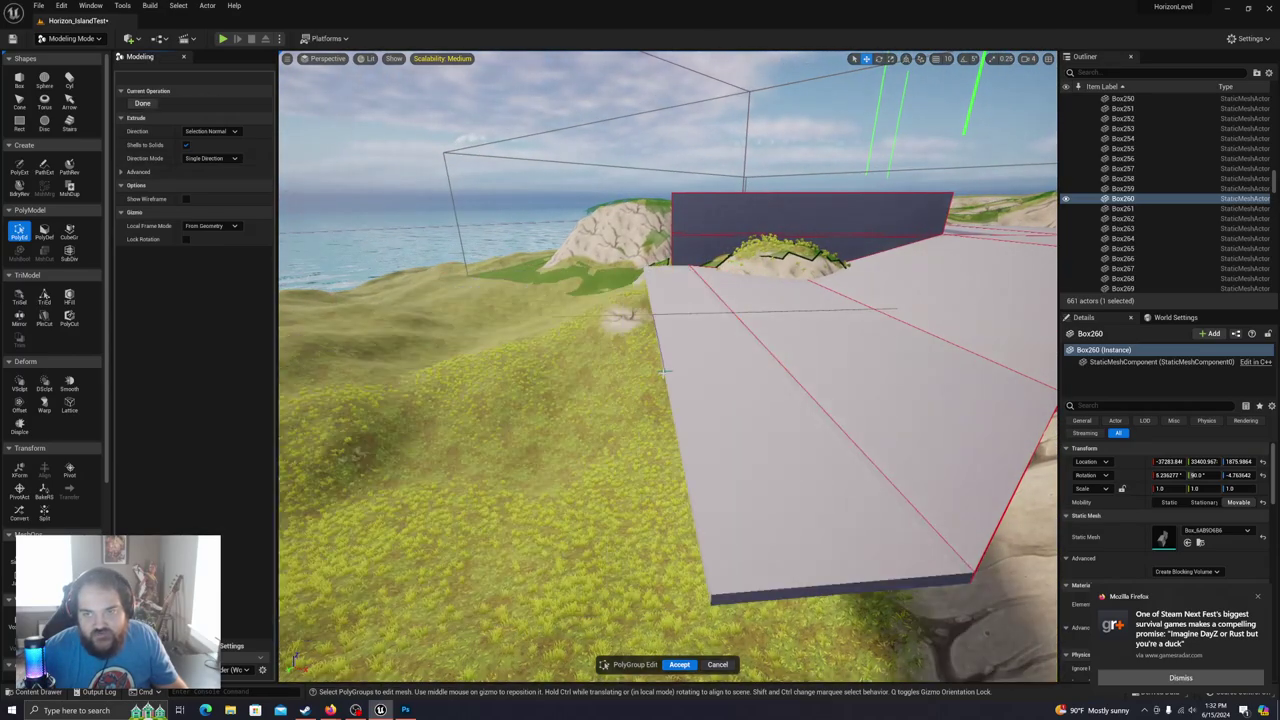
pyautogui.click(327, 357)
# Step: Move the newly extruded end face outward and down into the grass so the last section slopes like a ramp
pyautogui.press('s')
pyautogui.moveTo(327, 357); pyautogui.dragTo(364, 386, button='right')
pyautogui.press('Escape')
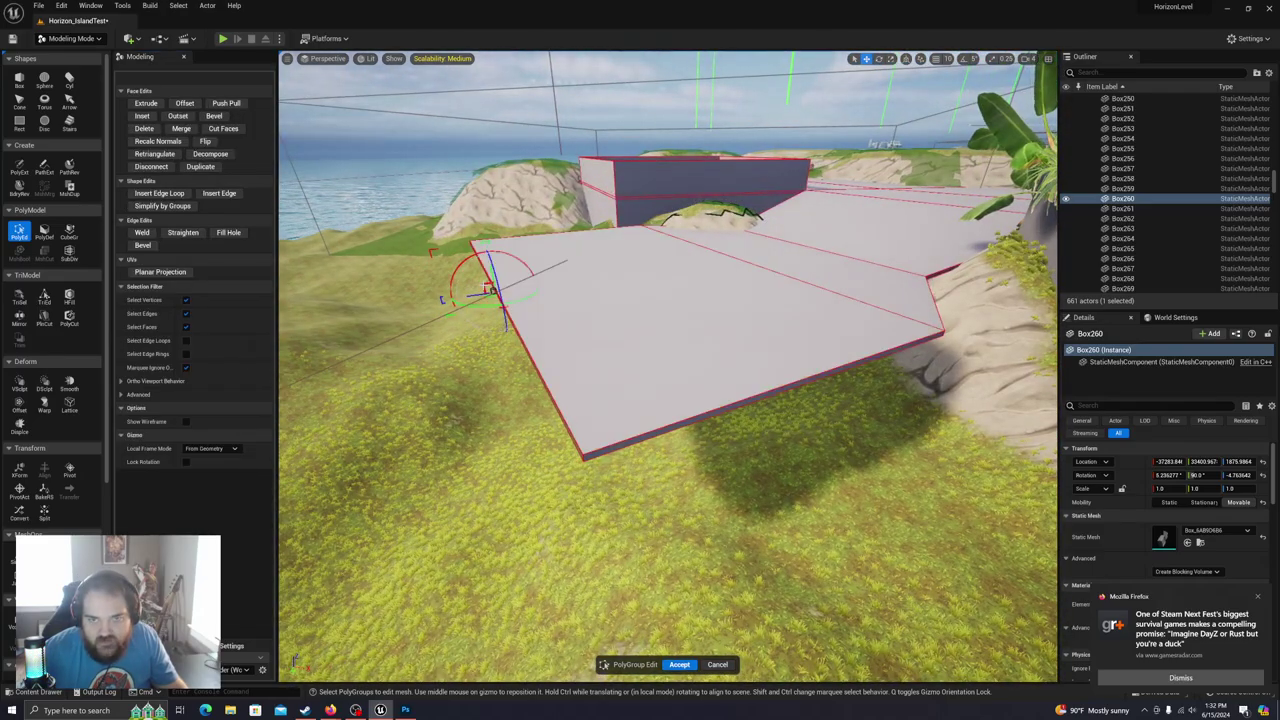
pyautogui.moveTo(487, 289); pyautogui.dragTo(416, 438)
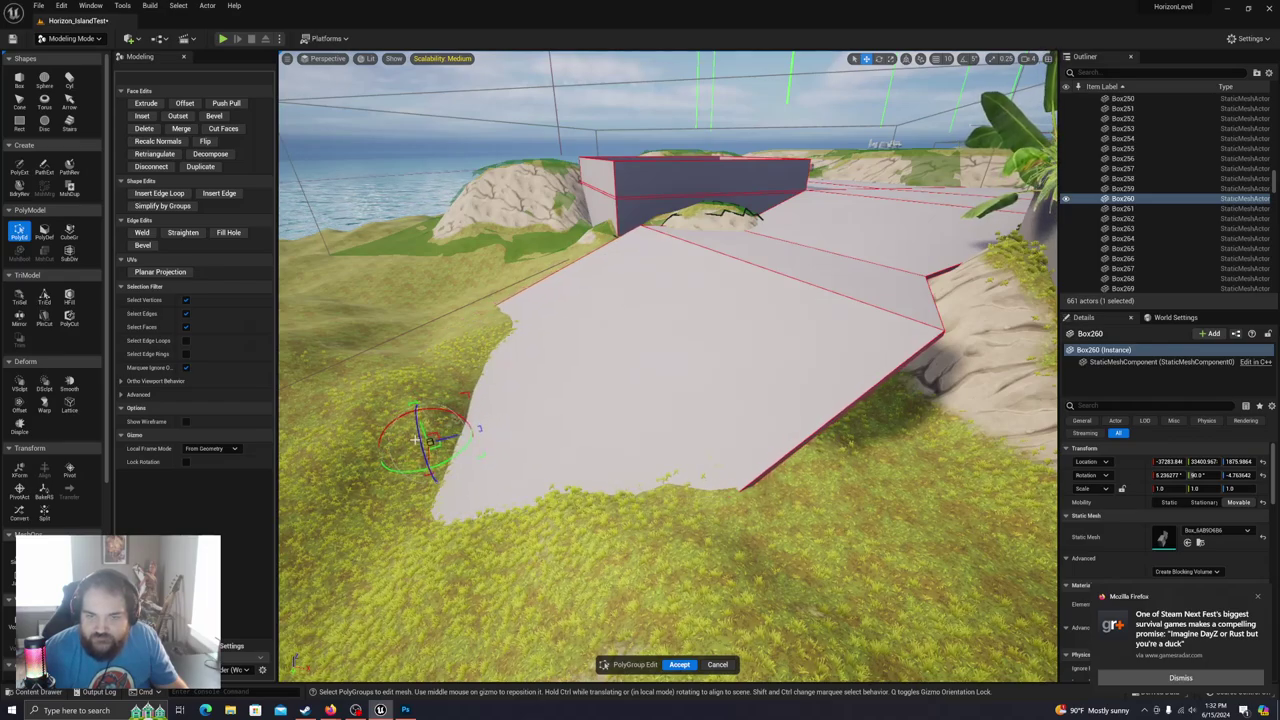
# Step: Examine the ramp and platform from ground level and from above, along with the surrounding enclosure, circular pit and coastline
pyautogui.moveTo(514, 423); pyautogui.dragTo(612, 470, button='right')
pyautogui.press('a')
pyautogui.moveTo(455, 432); pyautogui.dragTo(455, 432, button='right')
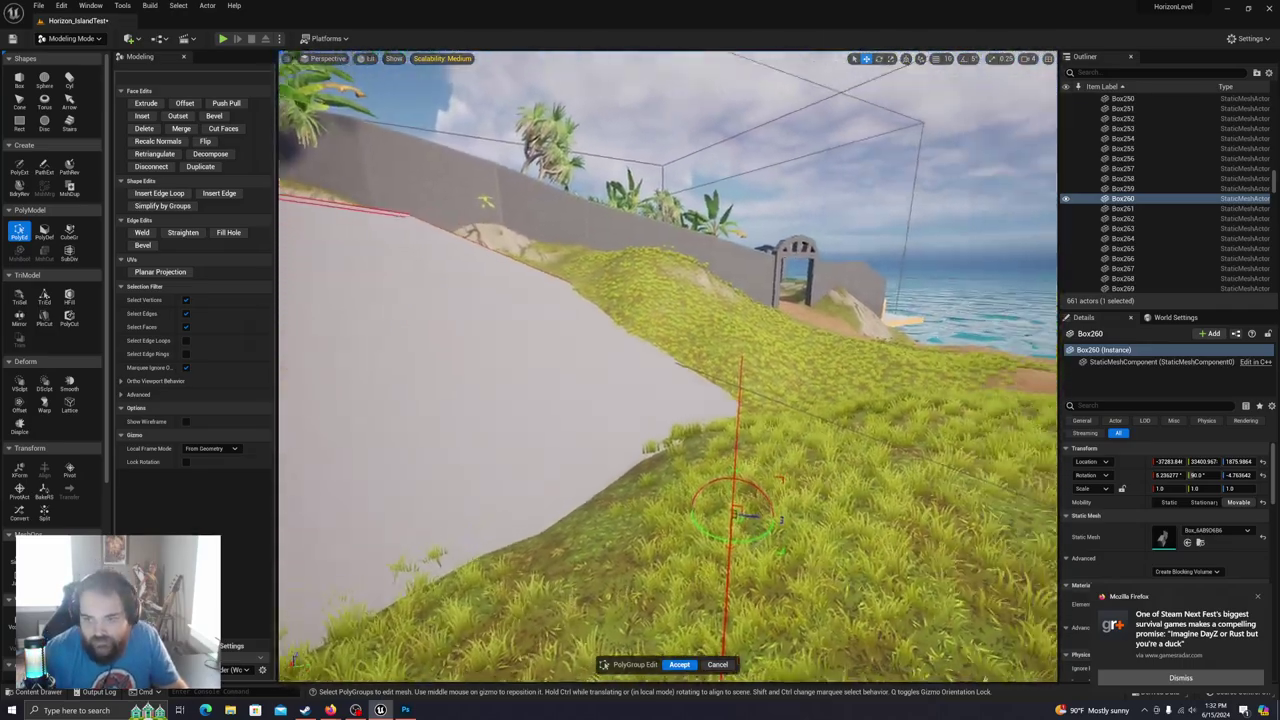
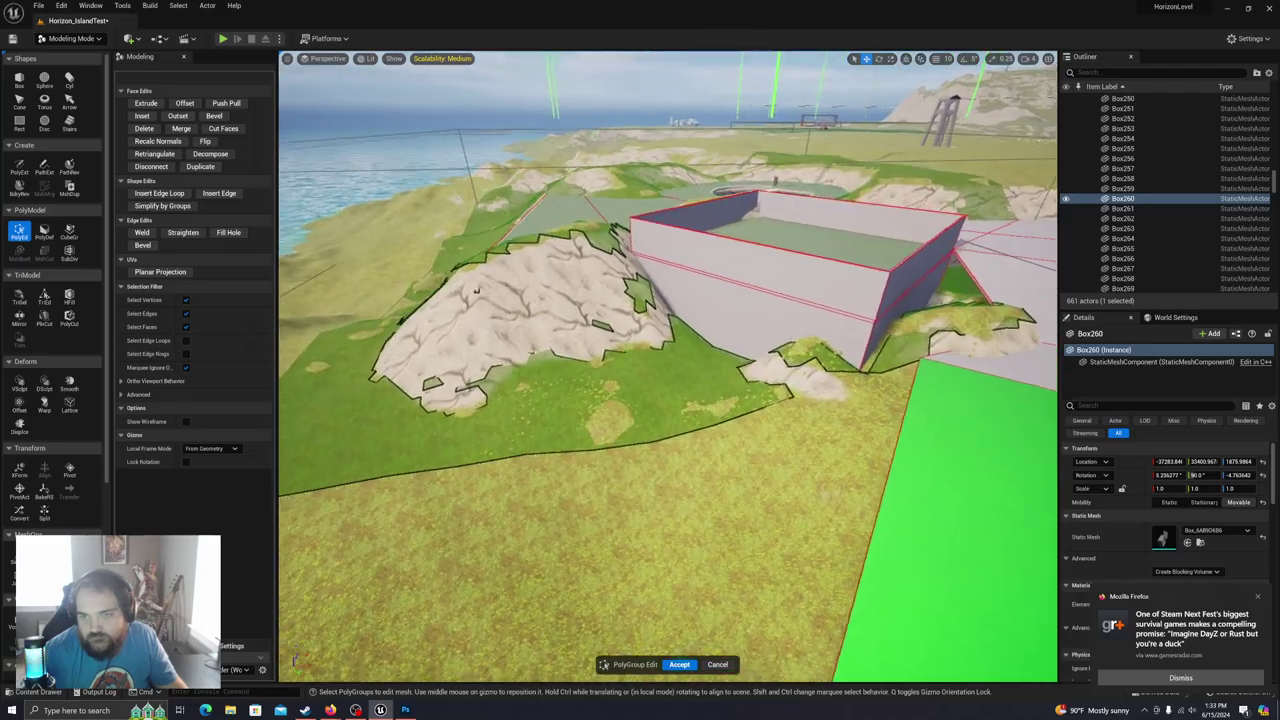
pyautogui.moveTo(668, 367); pyautogui.dragTo(1000, 370, button='right')
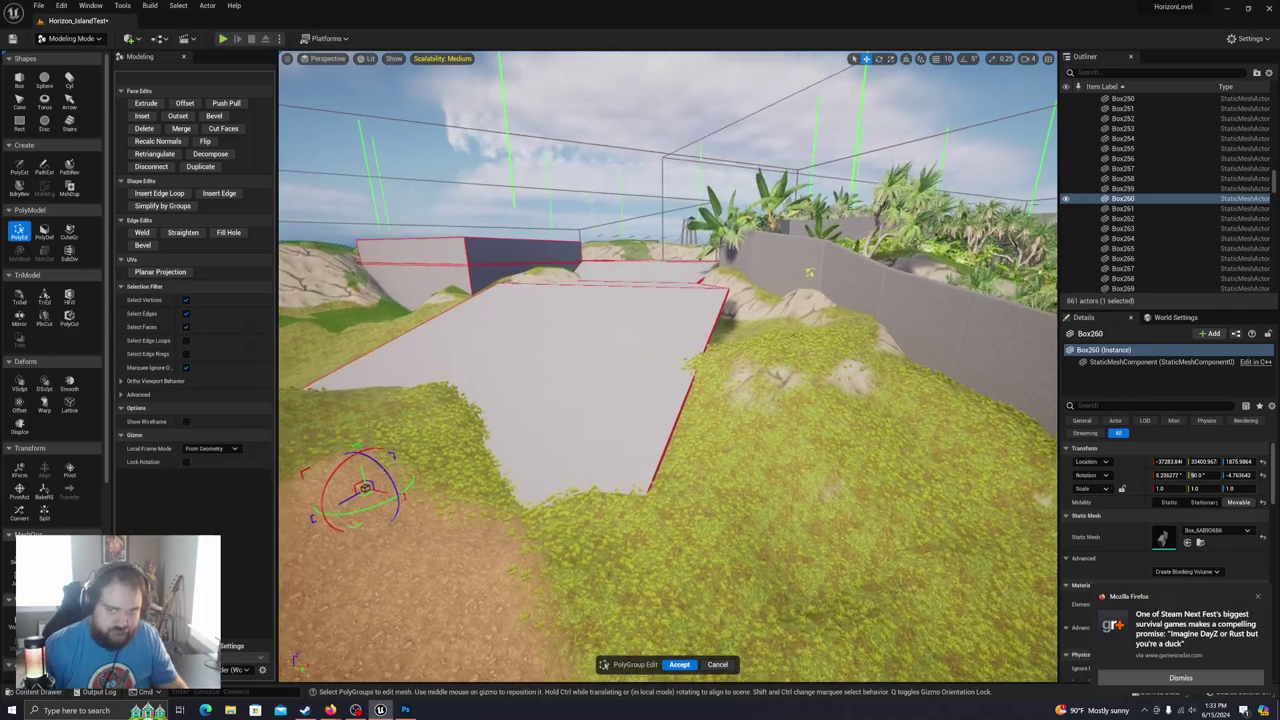
pyautogui.moveTo(668, 366); pyautogui.dragTo(610, 335, button='right')
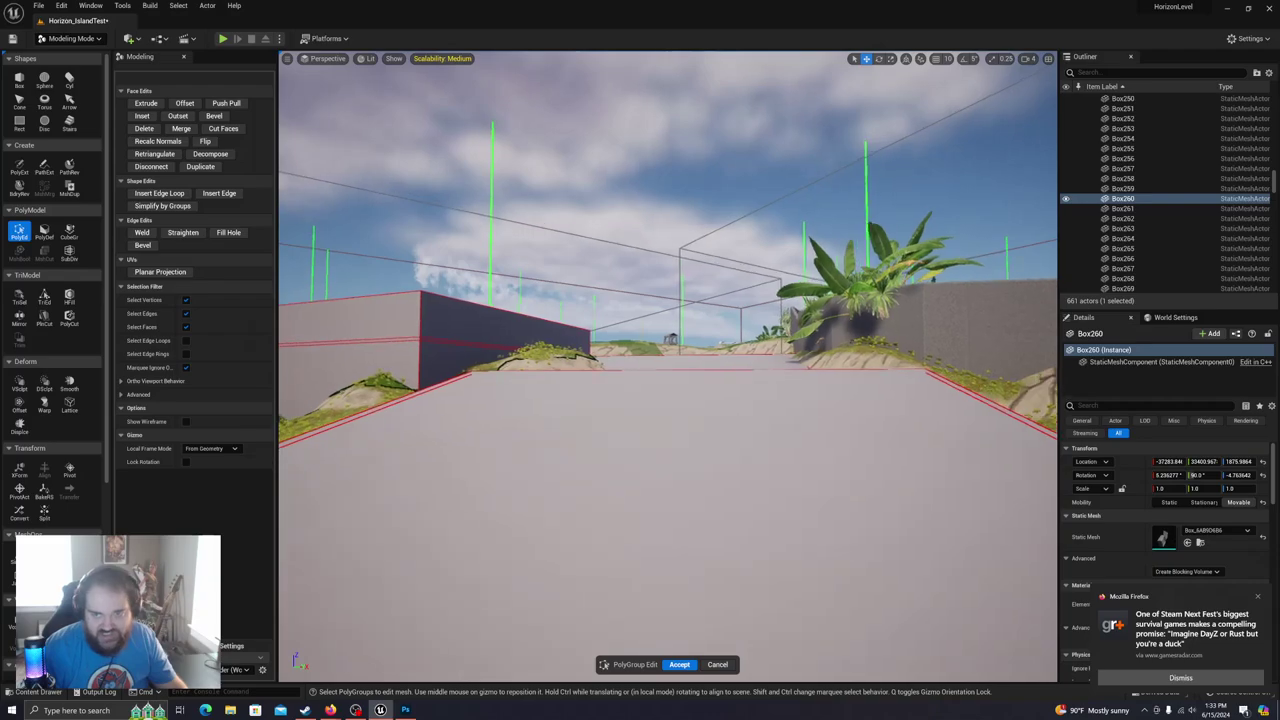
pyautogui.moveTo(765, 430)
pyautogui.mouseDown(button='right')
pyautogui.moveTo(748, 424)
pyautogui.moveTo(750, 438)
pyautogui.mouseUp(button='right')
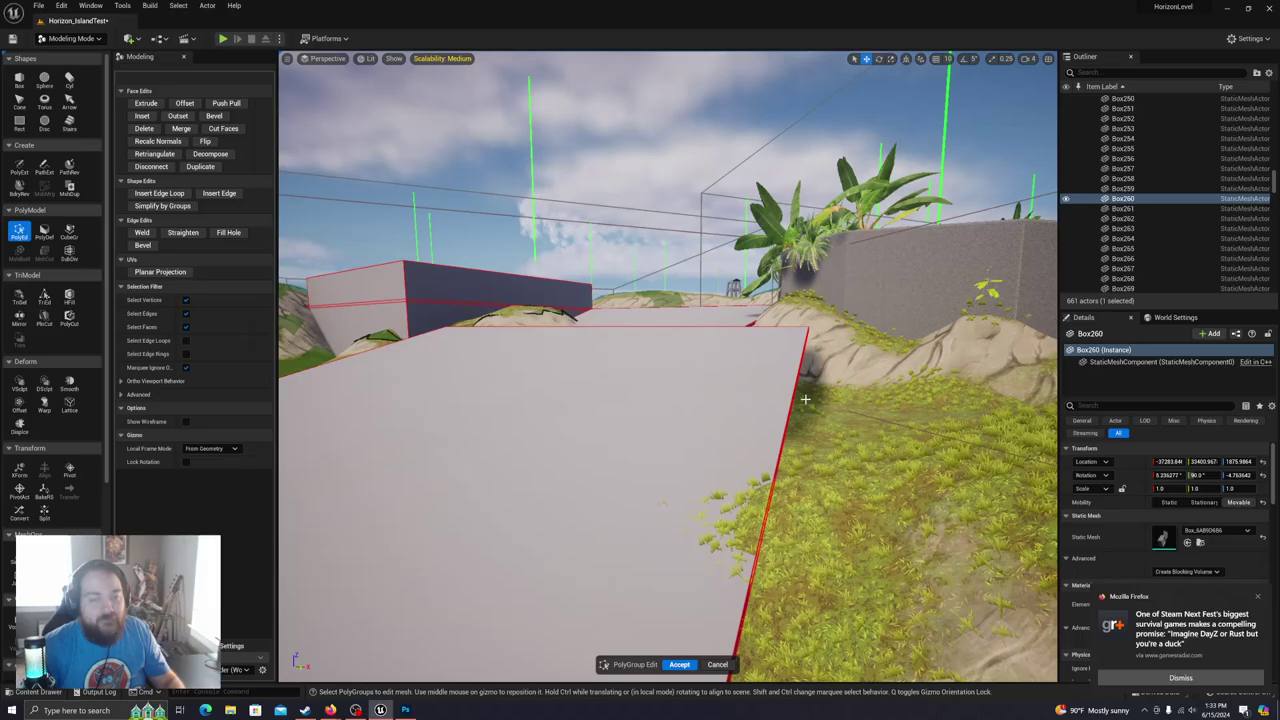
pyautogui.moveTo(668, 366)
pyautogui.mouseDown(button='right')
pyautogui.moveTo(642, 364)
pyautogui.moveTo(658, 376)
pyautogui.moveTo(550, 358)
pyautogui.moveTo(508, 374)
pyautogui.moveTo(498, 362)
pyautogui.moveTo(514, 402)
pyautogui.moveTo(650, 360)
pyautogui.mouseUp(button='right')
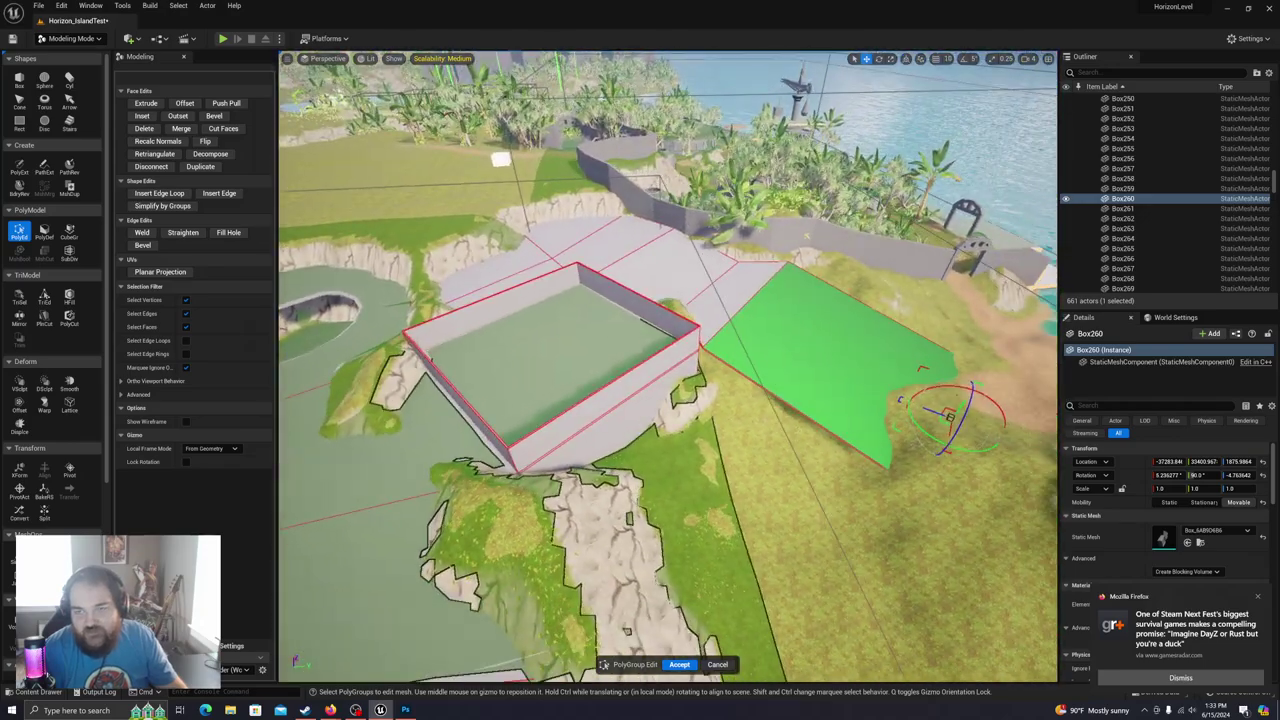
pyautogui.press('d')
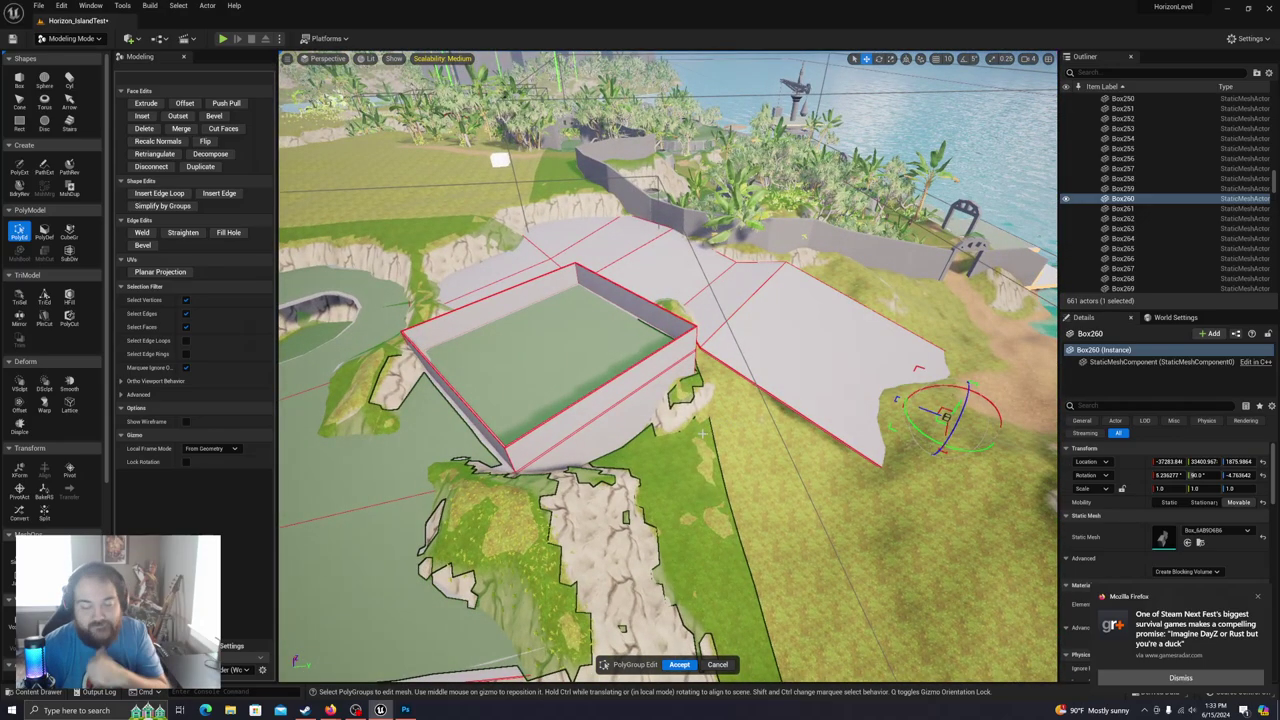
pyautogui.moveTo(706, 426); pyautogui.dragTo(610, 426, button='right')
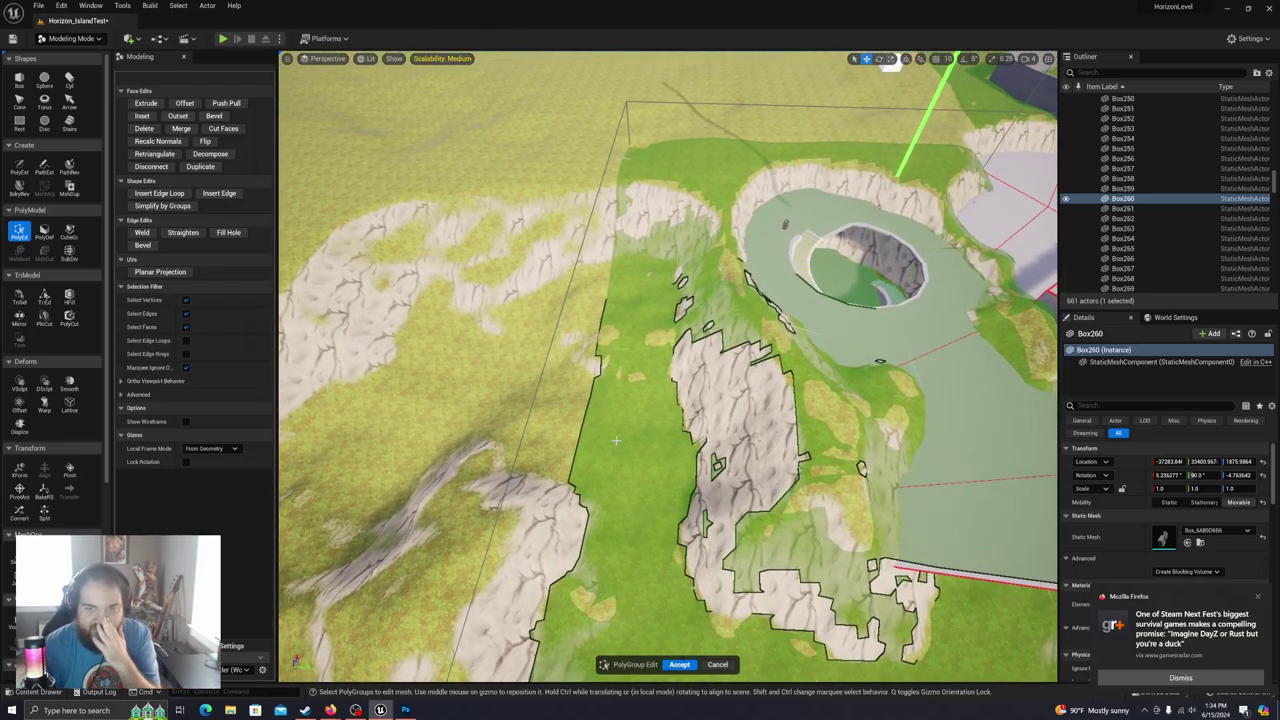
pyautogui.moveTo(672, 427); pyautogui.dragTo(835, 340, button='right')
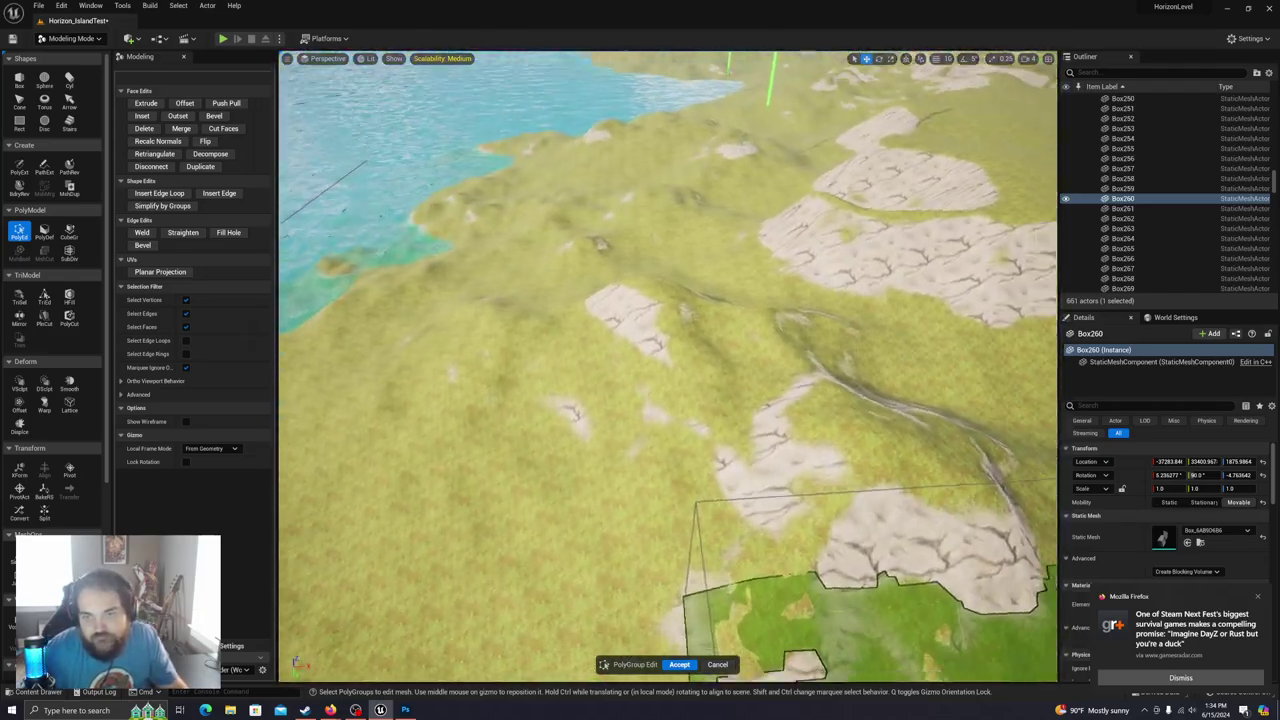
pyautogui.moveTo(668, 366); pyautogui.dragTo(895, 338, button='right')
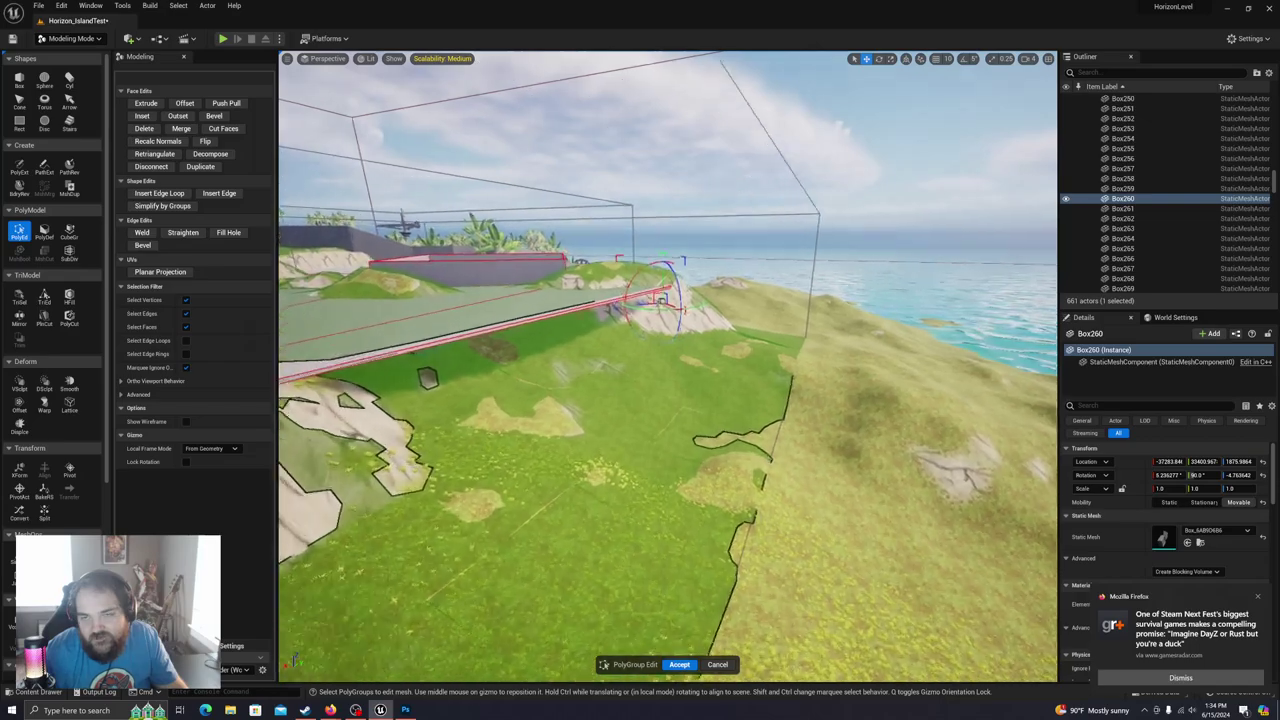
pyautogui.moveTo(668, 366); pyautogui.dragTo(560, 402, button='right')
pyautogui.moveTo(668, 366); pyautogui.dragTo(590, 396, button='right')
# Step: Remove the platform's outermost sections and discard all pending PolyGroup edits on Box260
pyautogui.moveTo(1012, 535); pyautogui.dragTo(912, 498)
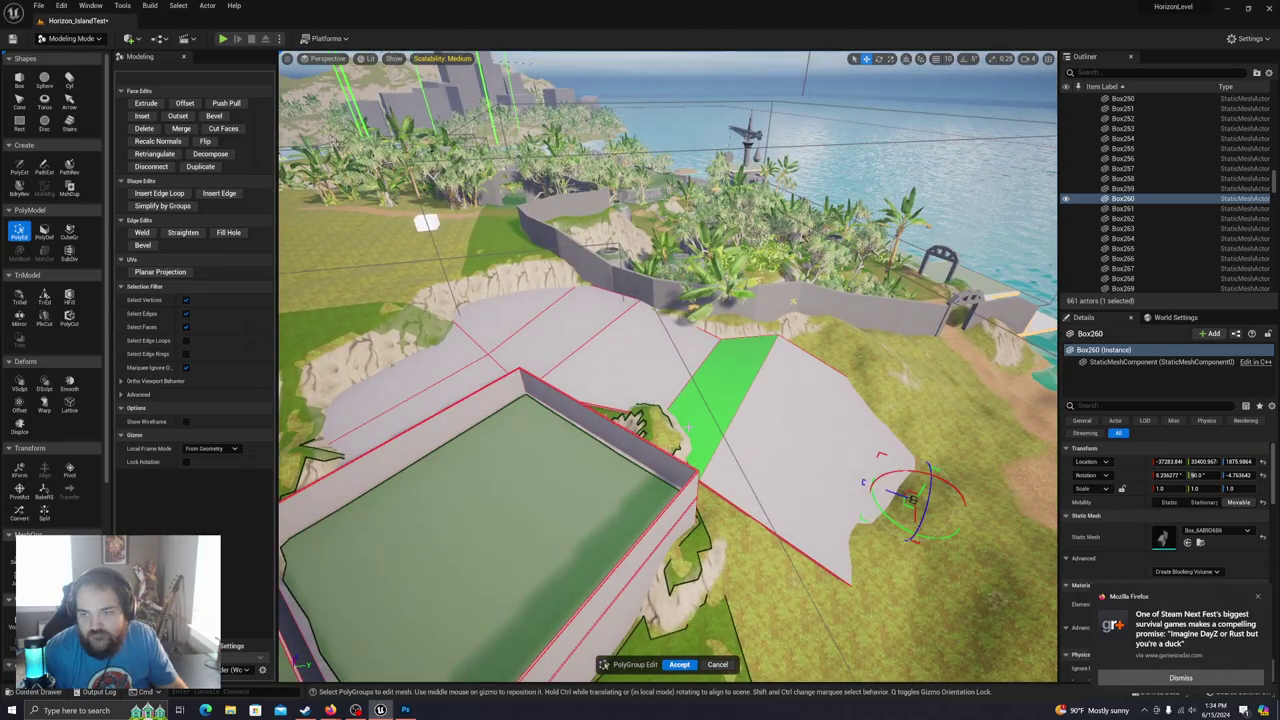
pyautogui.moveTo(780, 335); pyautogui.dragTo(770, 350)
pyautogui.click(699, 483)
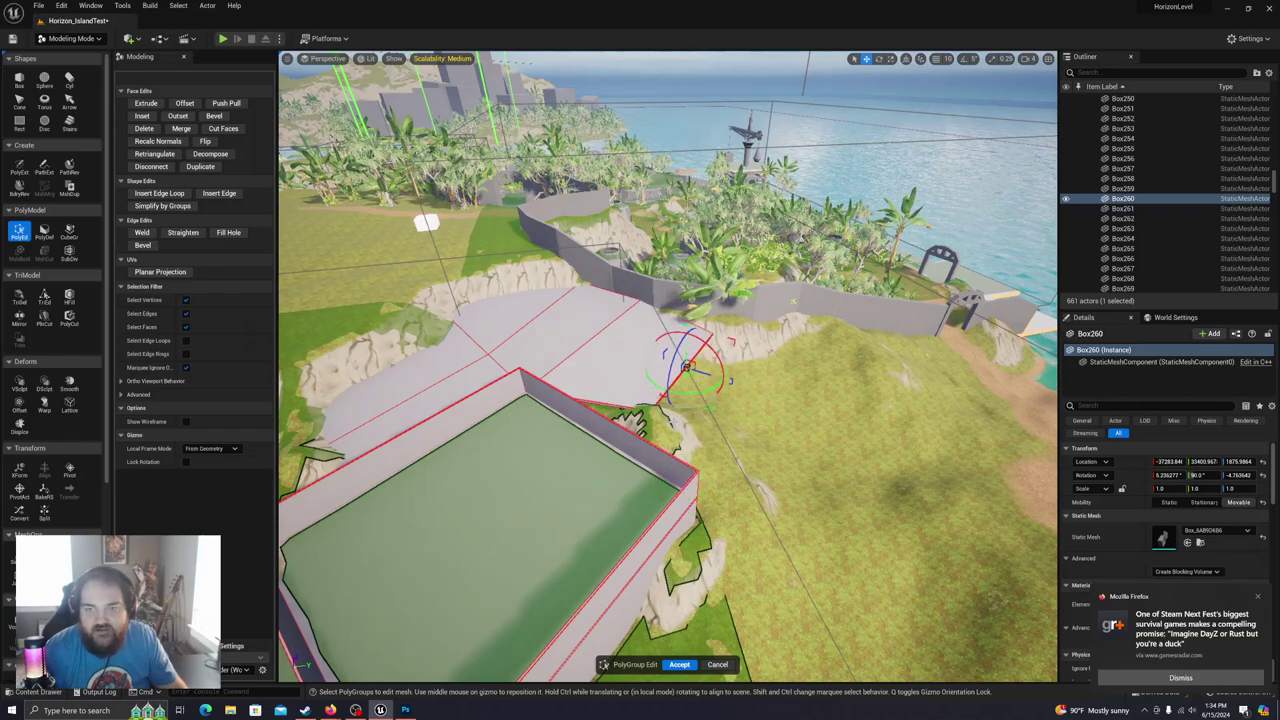
pyautogui.click(718, 665)
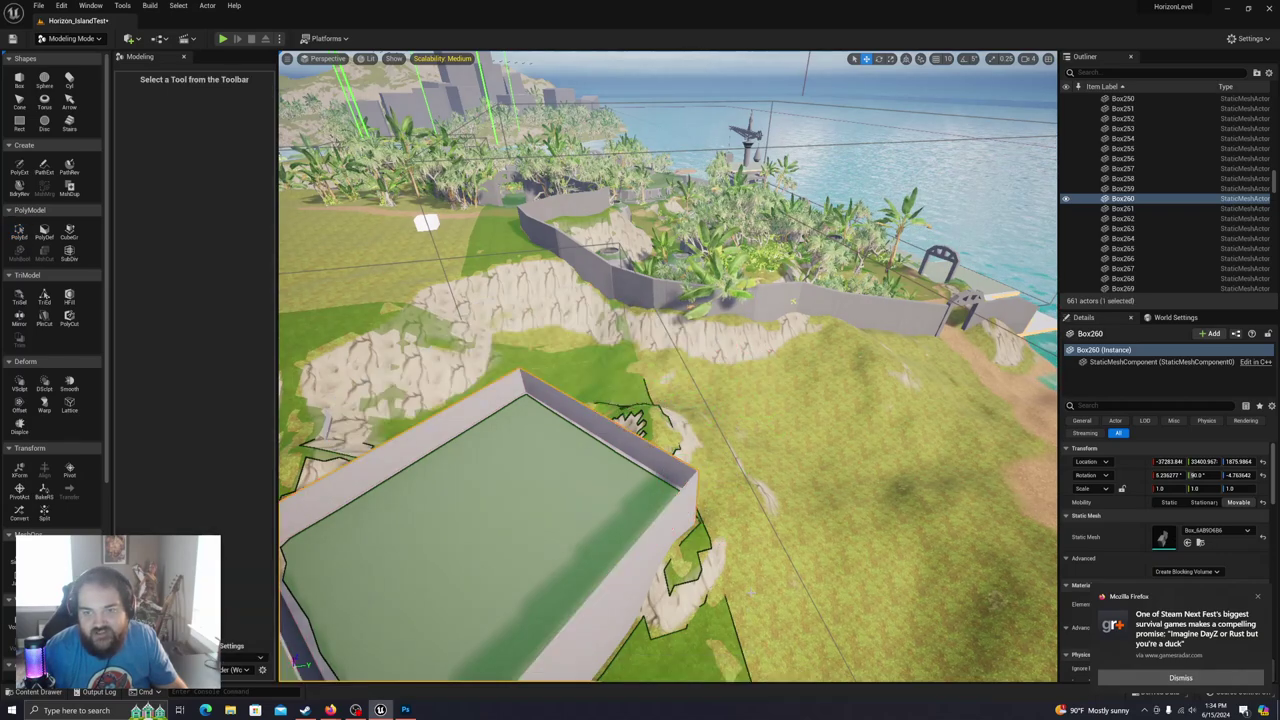
# Step: Create a 100 × 100 × 100 box at the rim of the circular pit, above the tiled steps
pyautogui.moveTo(668, 366); pyautogui.dragTo(720, 391, button='right')
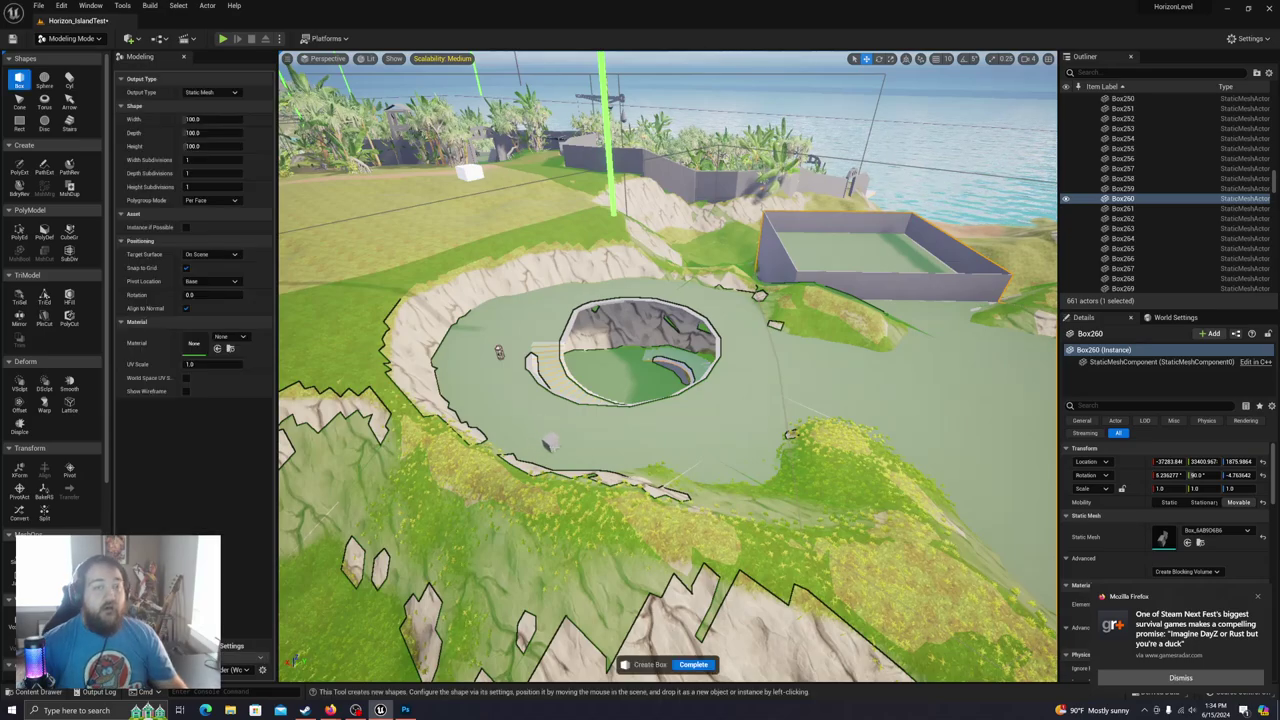
pyautogui.moveTo(594, 474)
pyautogui.mouseDown(button='right')
pyautogui.moveTo(554, 482)
pyautogui.moveTo(556, 445)
pyautogui.moveTo(590, 415)
pyautogui.moveTo(470, 415)
pyautogui.moveTo(614, 487)
pyautogui.mouseUp(button='right')
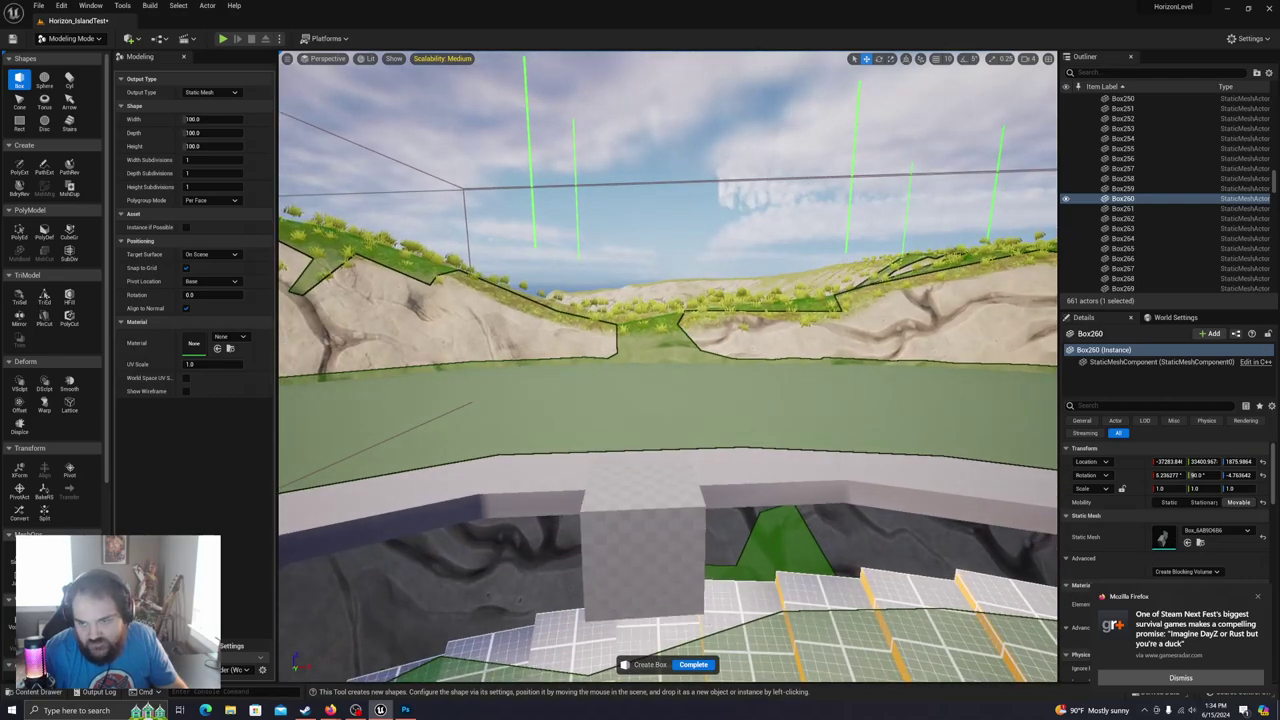
pyautogui.click(640, 540)
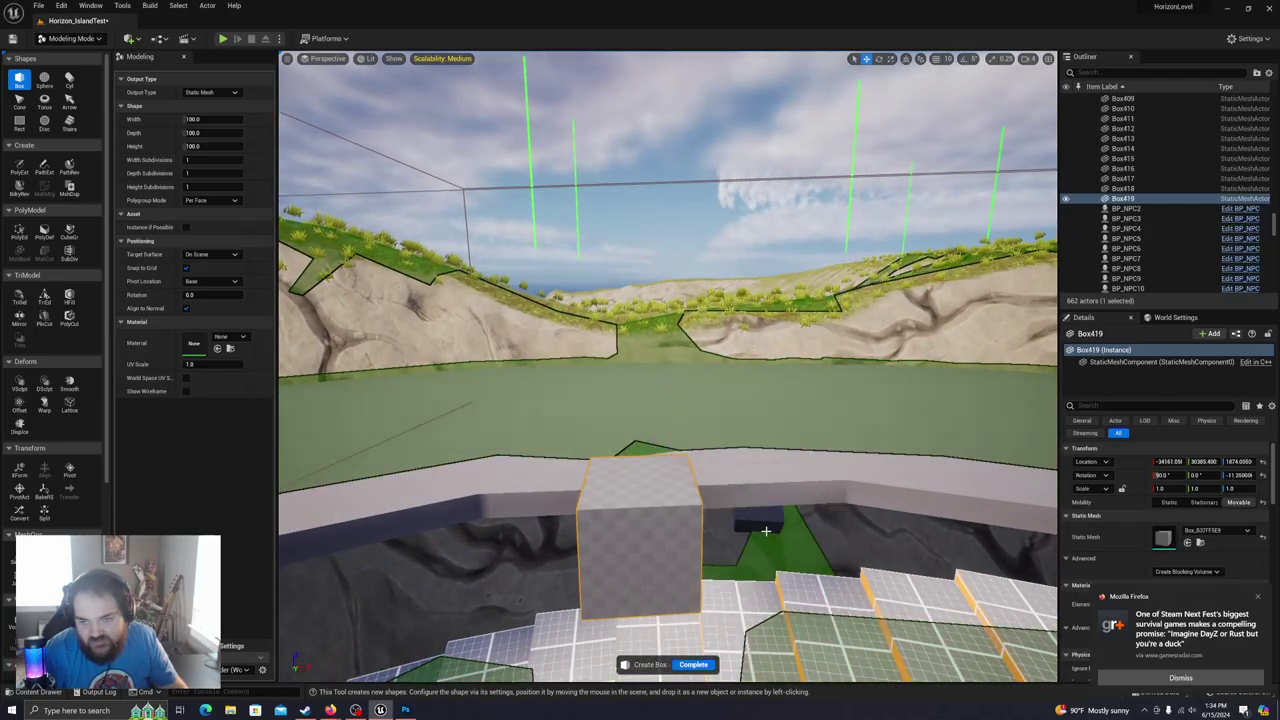
pyautogui.click(694, 665)
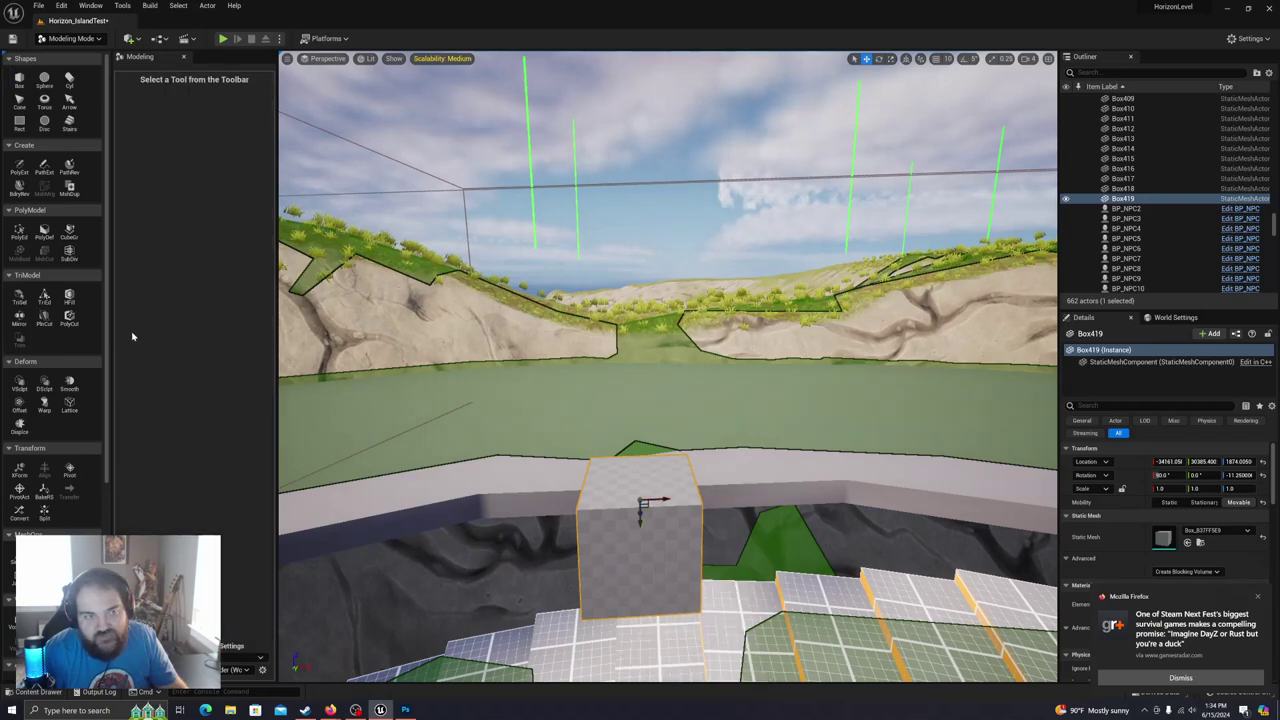
# Step: Start a PolyGroup edit on the new box and lower its top face to roughly the pit rim's level
pyautogui.click(19, 233)
pyautogui.moveTo(634, 472)
pyautogui.mouseDown(button='right')
pyautogui.moveTo(760, 470)
pyautogui.moveTo(674, 455)
pyautogui.moveTo(634, 478)
pyautogui.mouseUp(button='right')
pyautogui.press('s')
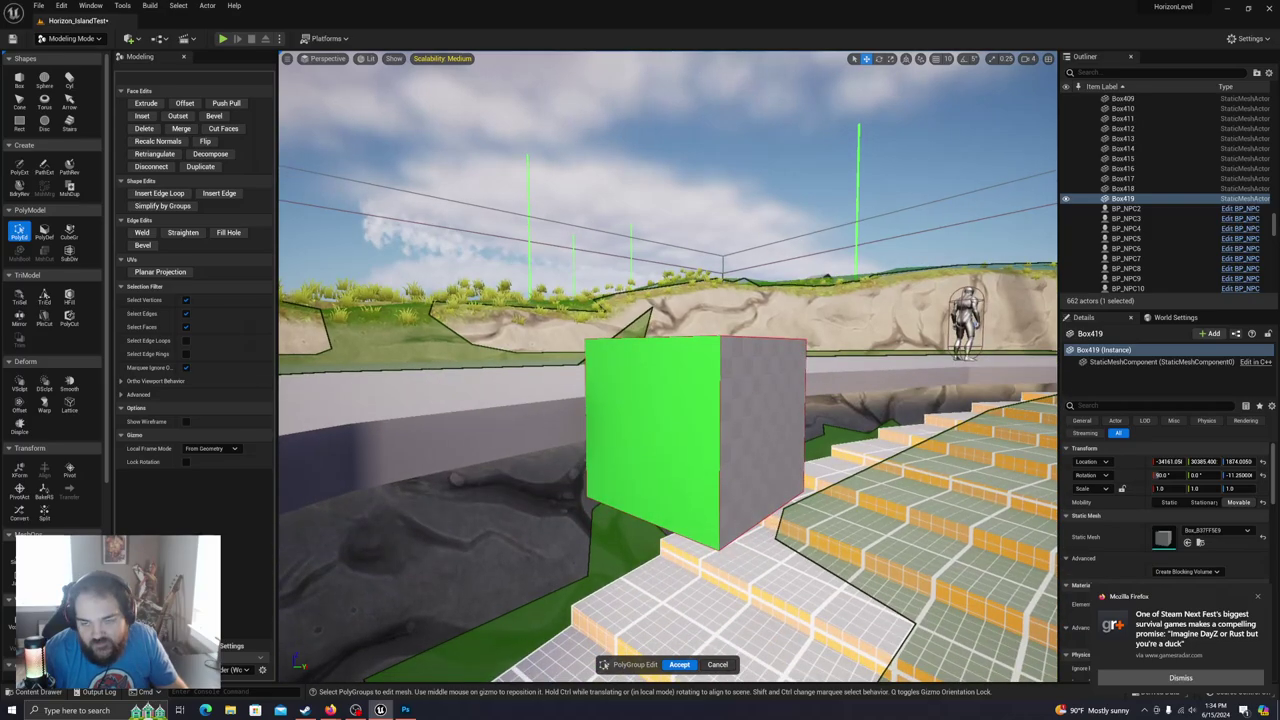
pyautogui.moveTo(540, 455); pyautogui.dragTo(535, 445, button='right')
pyautogui.click(668, 495)
pyautogui.moveTo(668, 495); pyautogui.dragTo(724, 468, button='right')
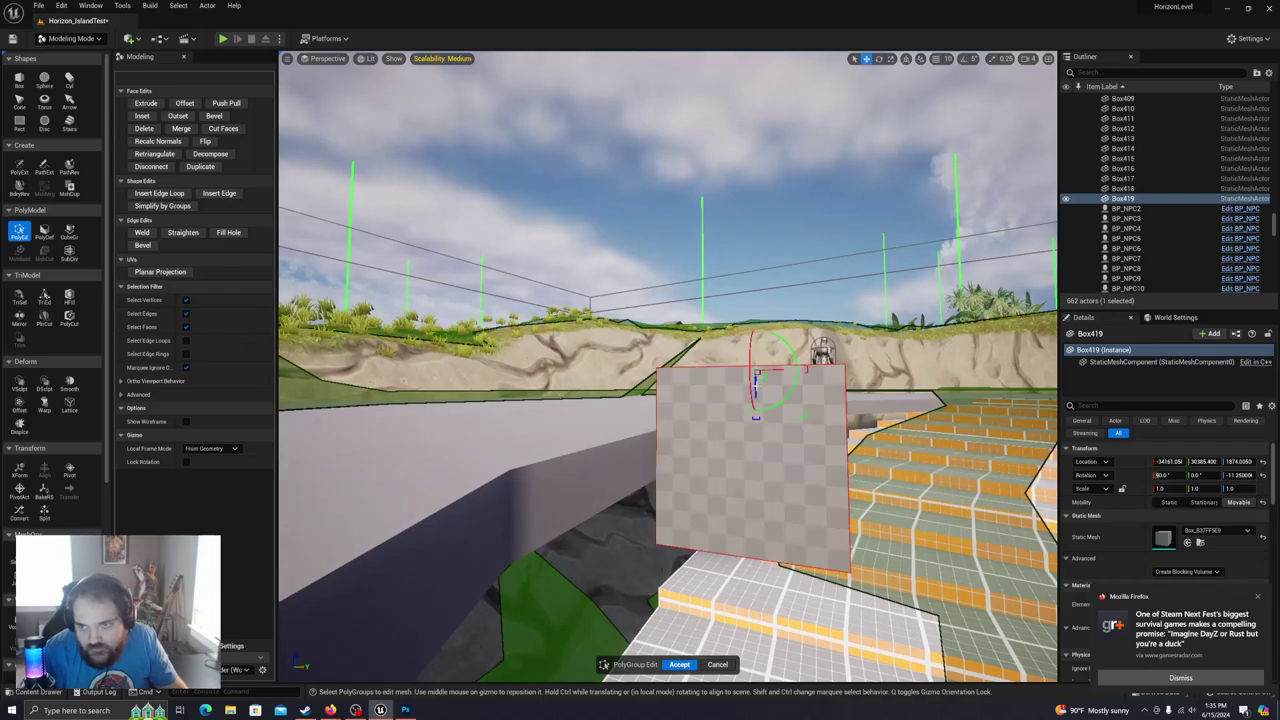
pyautogui.moveTo(756, 414); pyautogui.dragTo(752, 448)
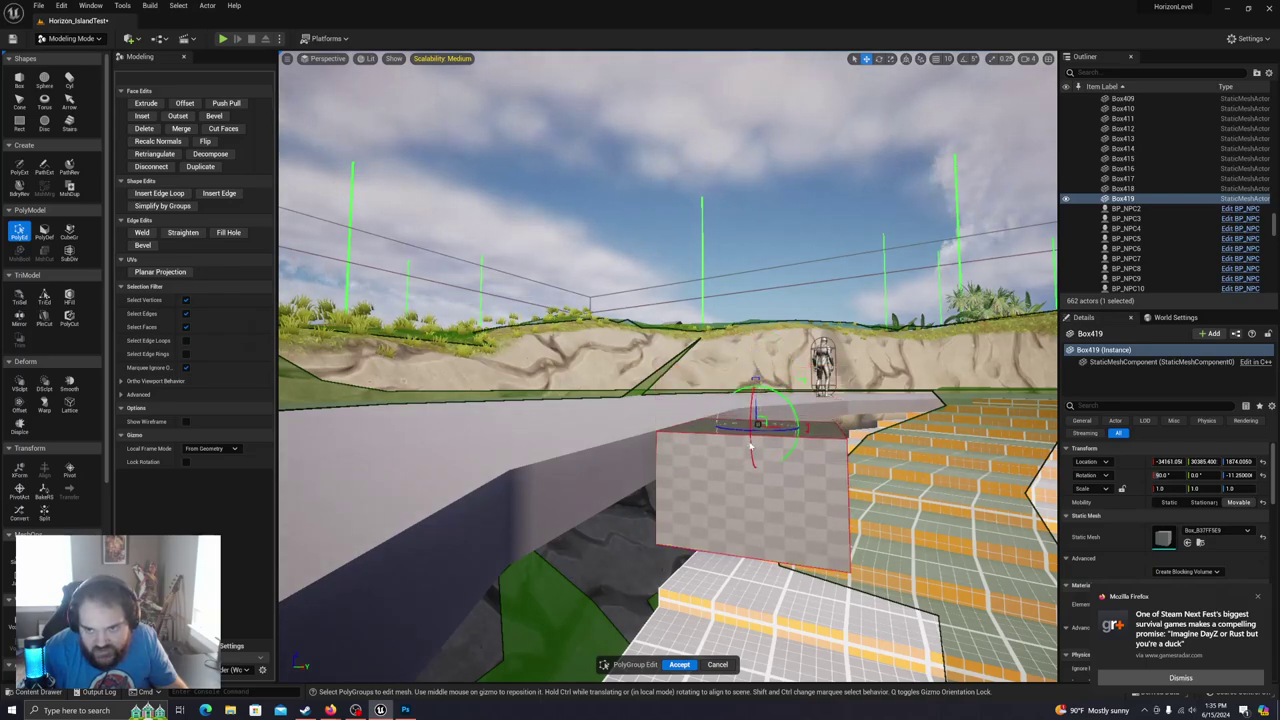
# Step: Raise the box's bottom face to thin the box into a slab above the tiled steps
pyautogui.moveTo(722, 390); pyautogui.dragTo(719, 340, button='right')
pyautogui.moveTo(743, 404); pyautogui.dragTo(735, 365)
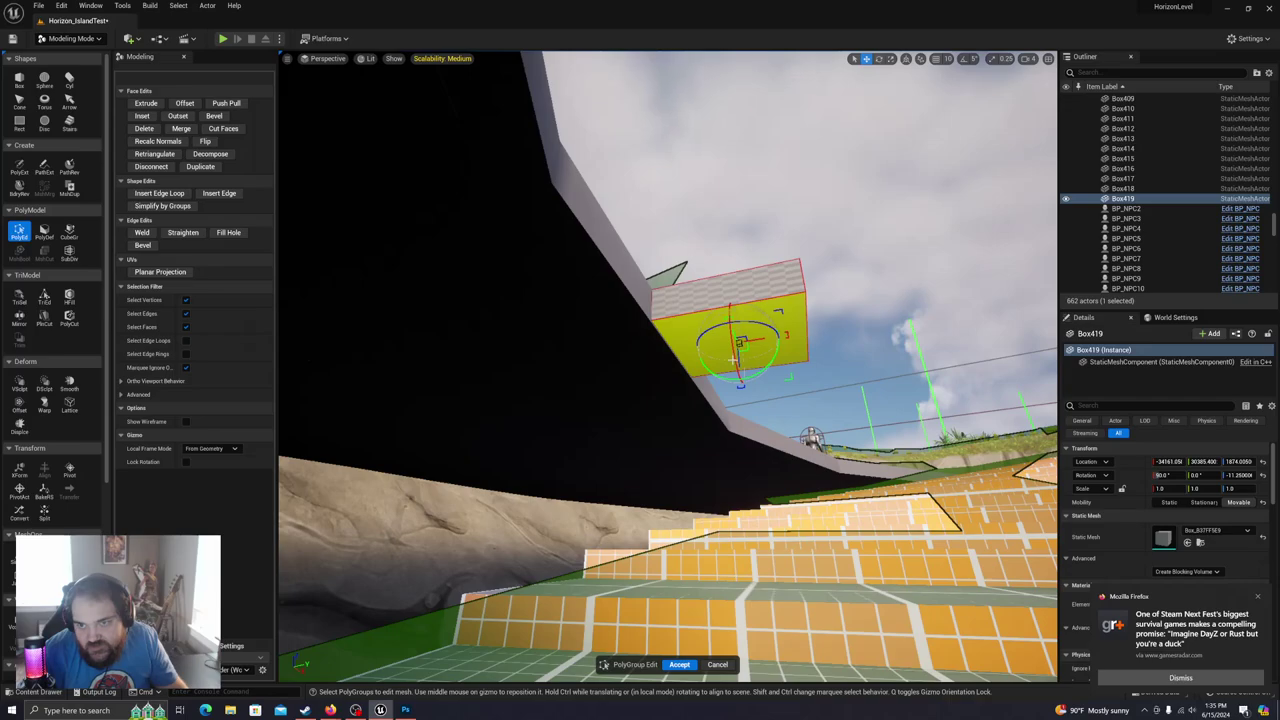
pyautogui.press('e')
pyautogui.moveTo(736, 364); pyautogui.dragTo(645, 440, button='right')
pyautogui.press('d')
pyautogui.click(1260, 597)
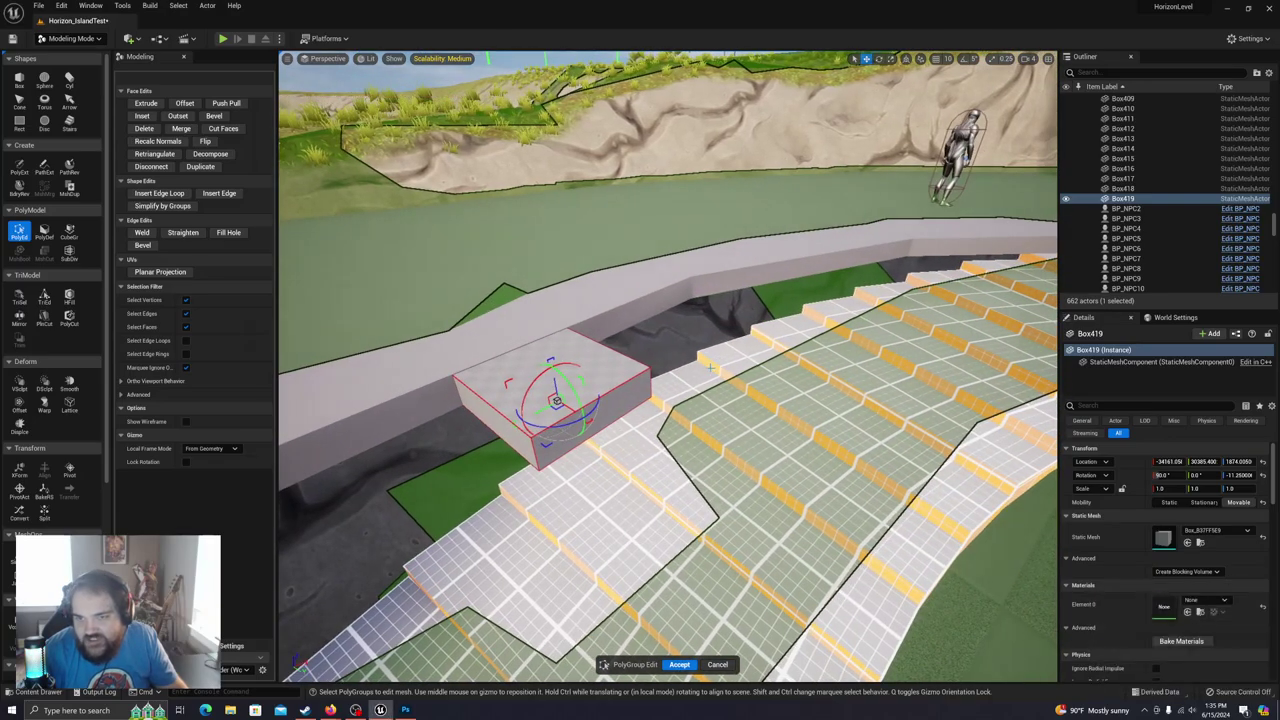
# Step: Assign the Gray material to the slab and accept the PolyGroup edits
pyautogui.moveTo(660, 353); pyautogui.dragTo(650, 380, button='right')
pyautogui.press('a')
pyautogui.press('d')
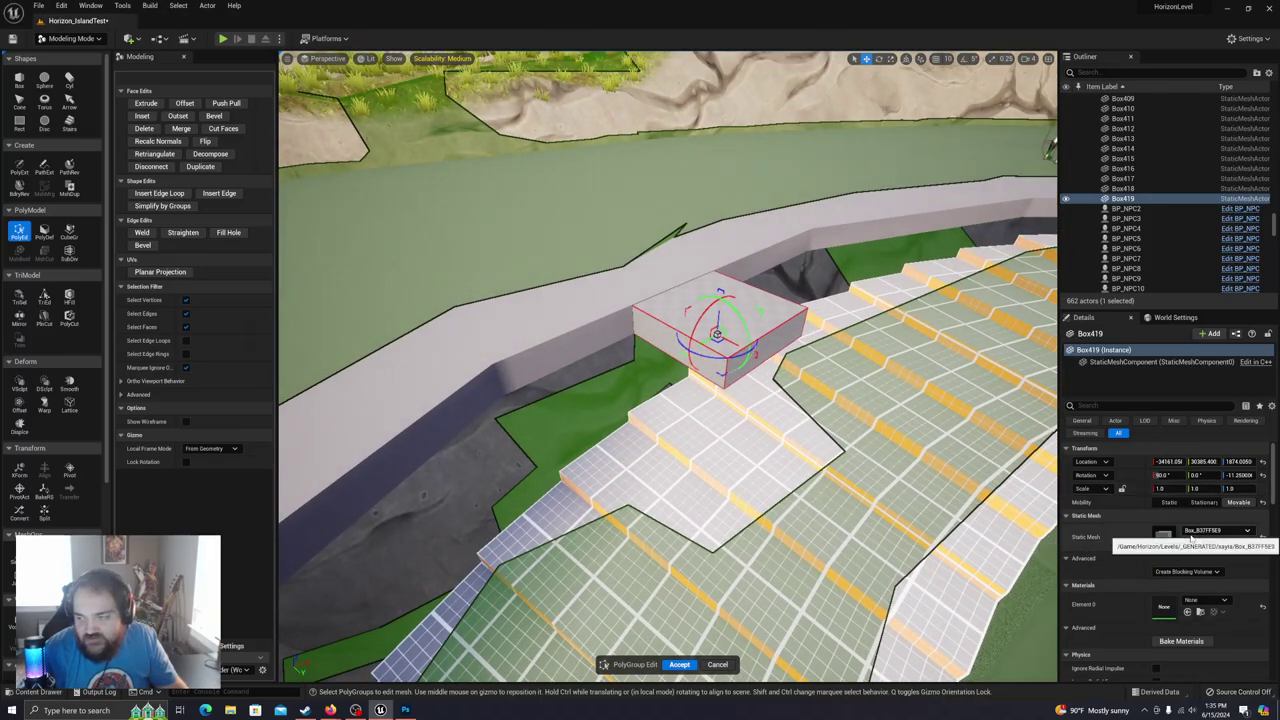
pyautogui.click(1208, 601)
pyautogui.click(1210, 604)
pyautogui.click(1210, 604)
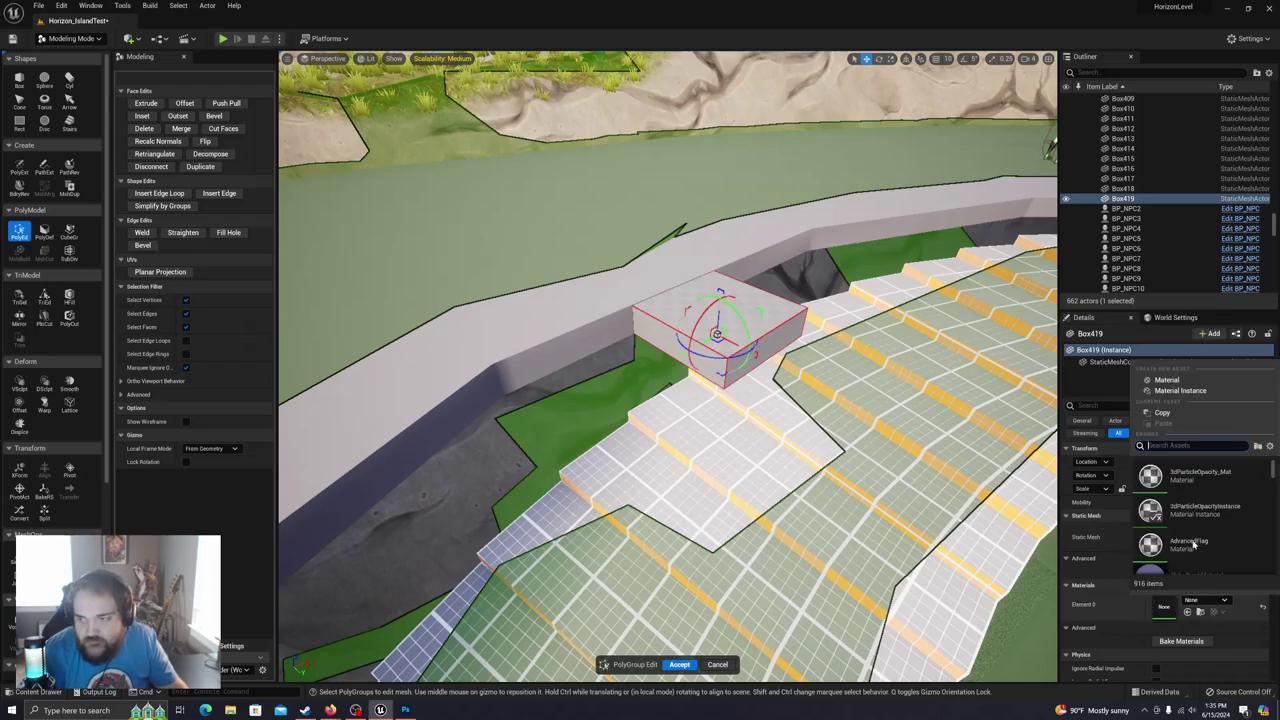
pyautogui.write('gray')
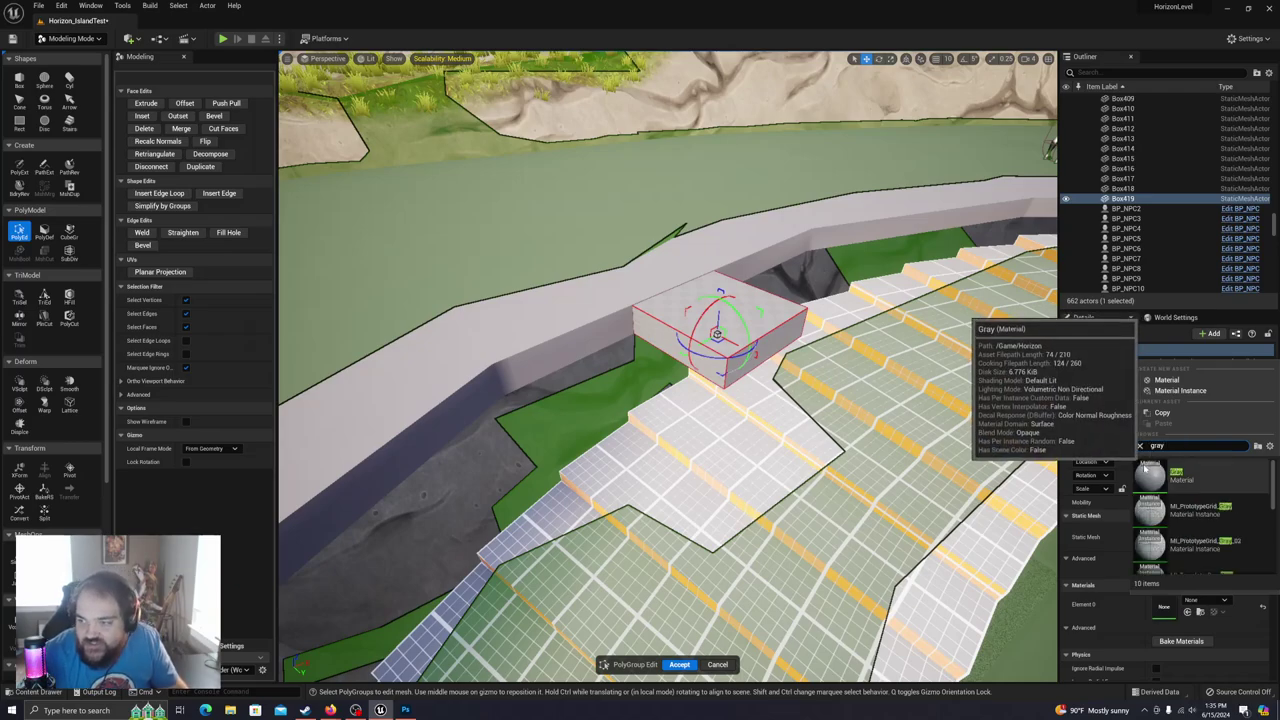
pyautogui.click(1170, 476)
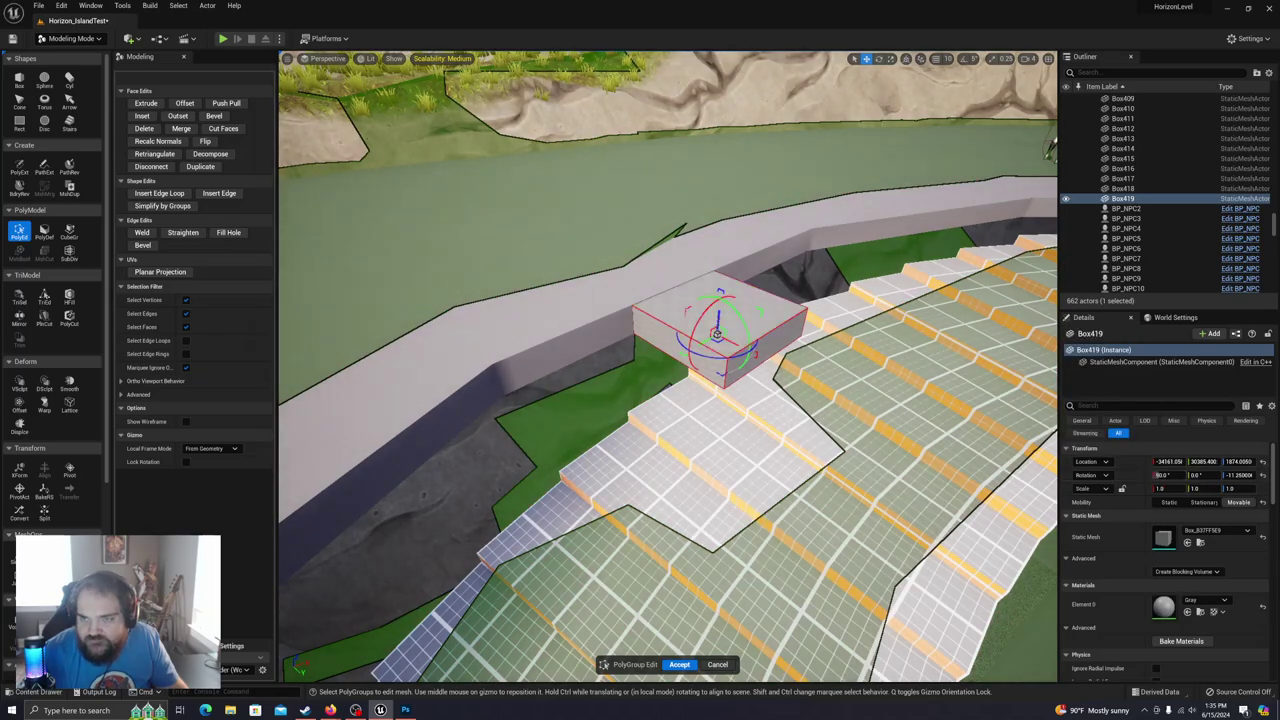
pyautogui.click(679, 664)
# Step: Move the gray slab away from the pit onto the grassy slope outside the circular clearing
pyautogui.moveTo(697, 338); pyautogui.dragTo(692, 350, button='right')
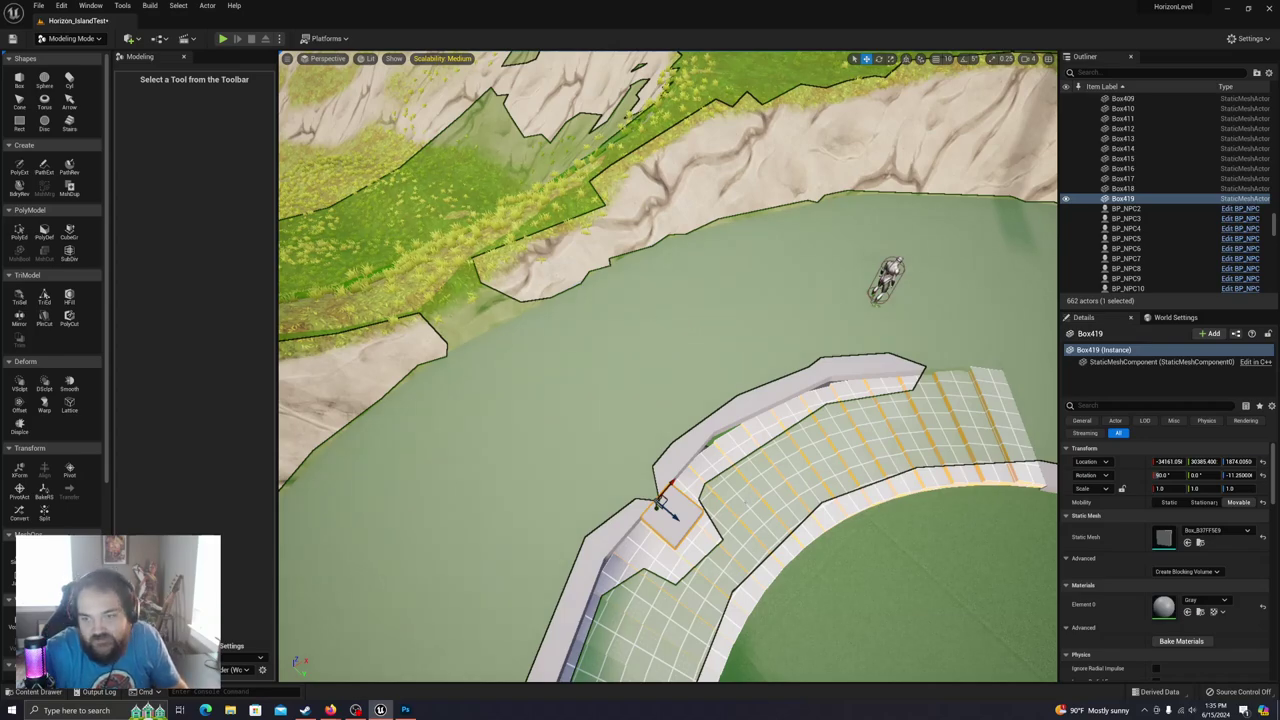
pyautogui.moveTo(673, 515); pyautogui.dragTo(385, 268)
pyautogui.press('f')
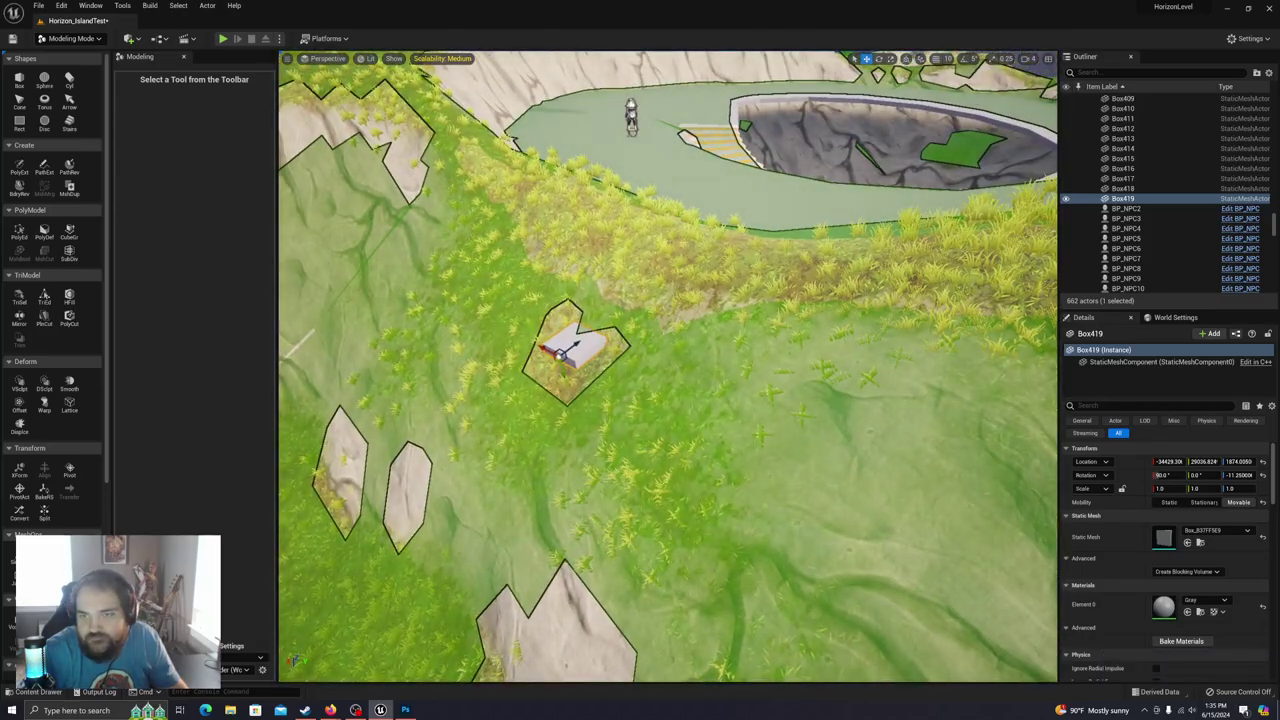
pyautogui.moveTo(668, 366); pyautogui.dragTo(728, 262, button='right')
# Step: Create a cylinder with radius 50 and height 200 on the ground beside the pit's rim
pyautogui.click(69, 79)
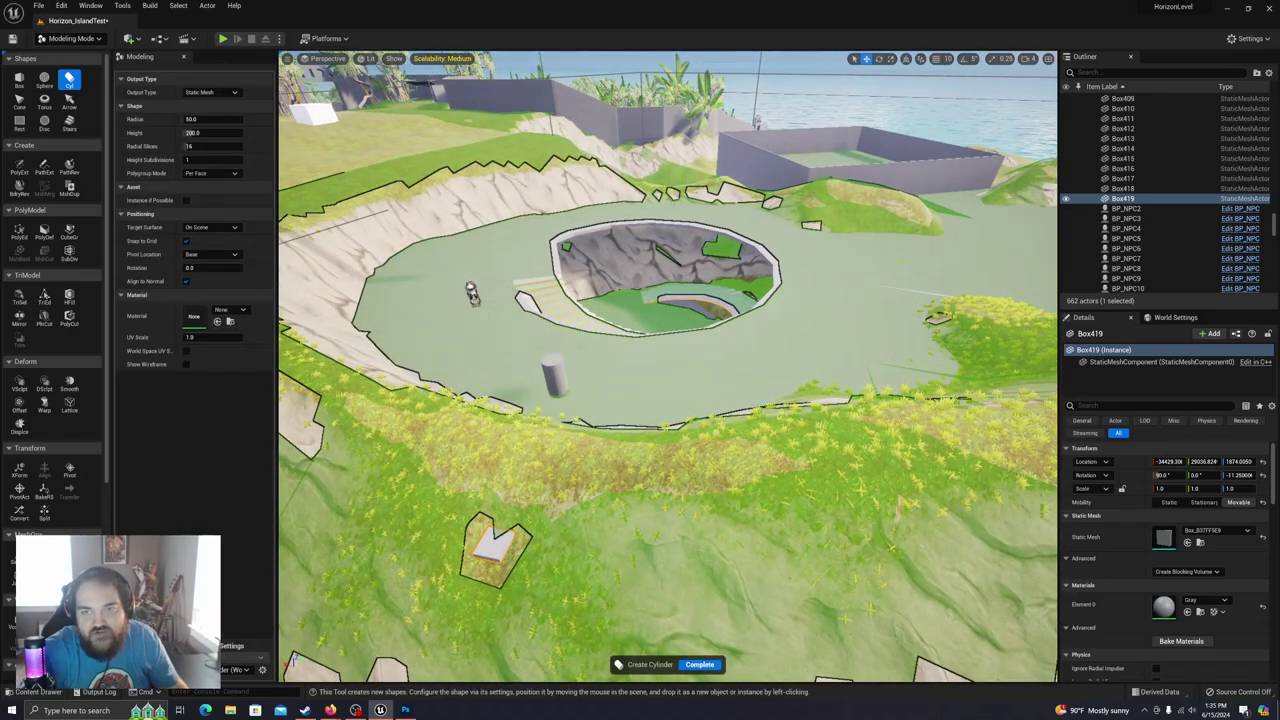
pyautogui.moveTo(694, 346); pyautogui.dragTo(688, 412, button='right')
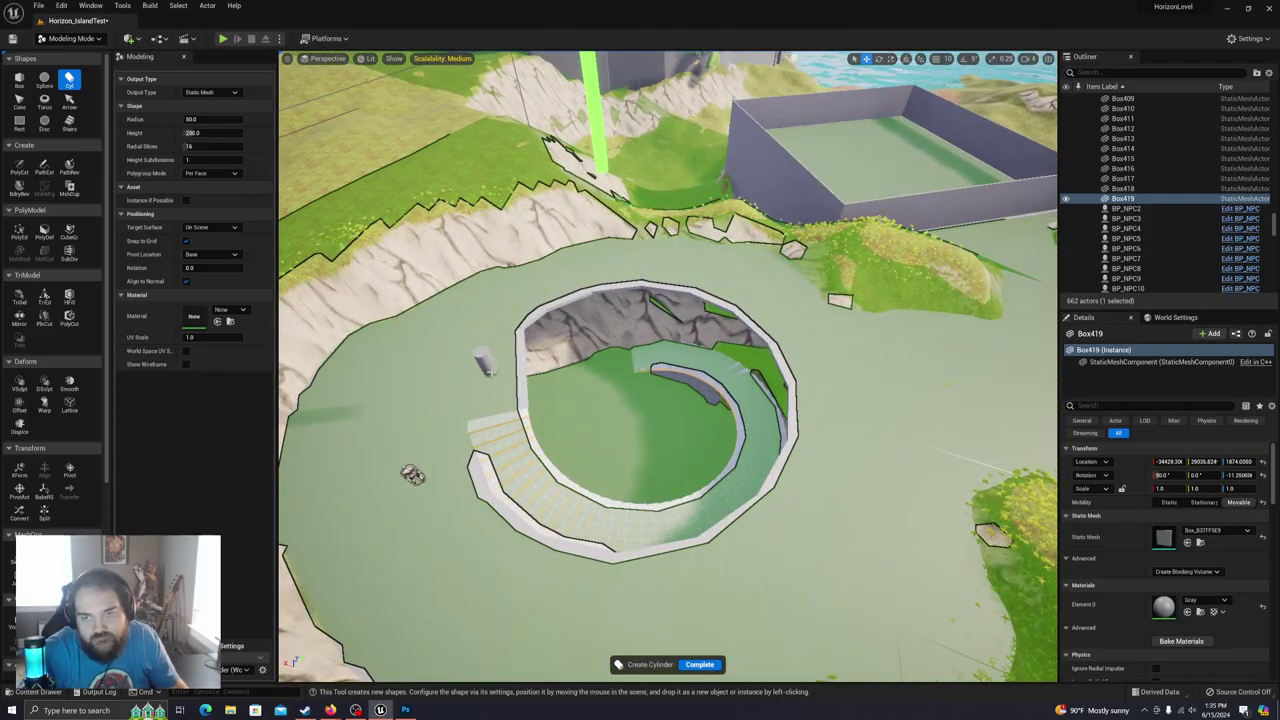
pyautogui.click(490, 371)
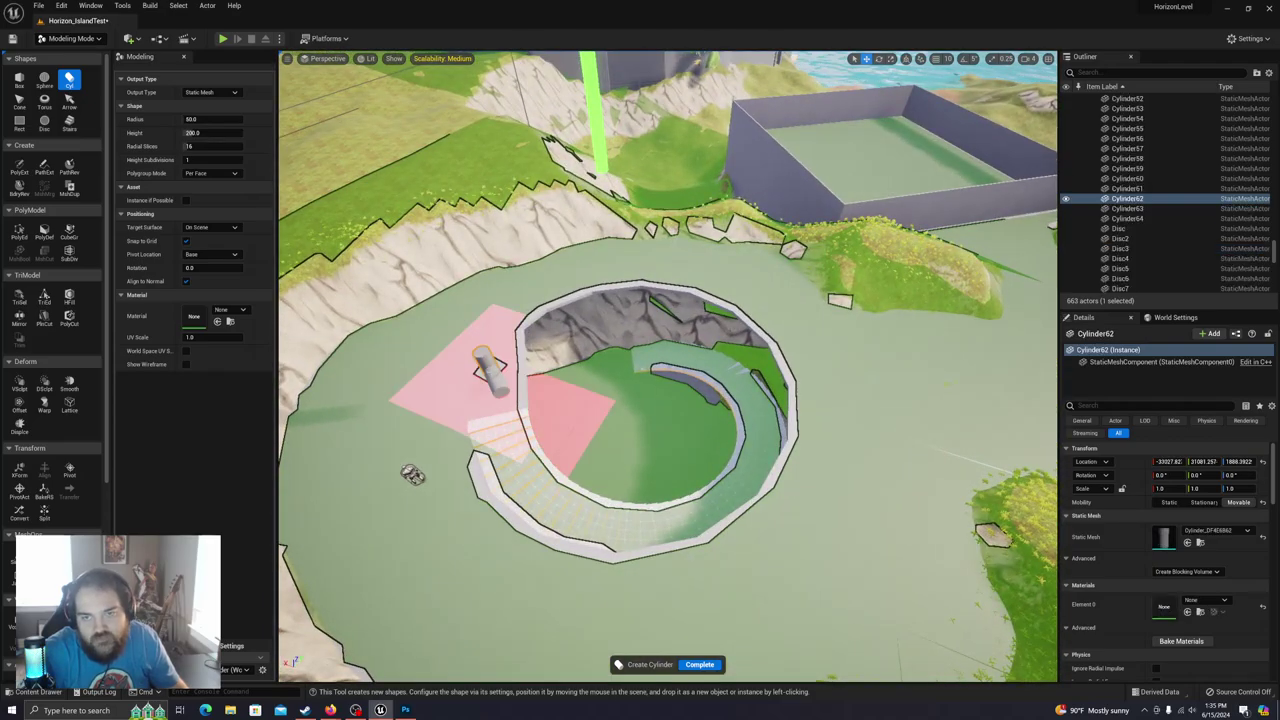
pyautogui.click(697, 664)
# Step: Scale the cylinder horizontally to about 43.55 in X and Y and move it over the circular pit
pyautogui.press('a')
pyautogui.moveTo(771, 437); pyautogui.dragTo(808, 437, button='right')
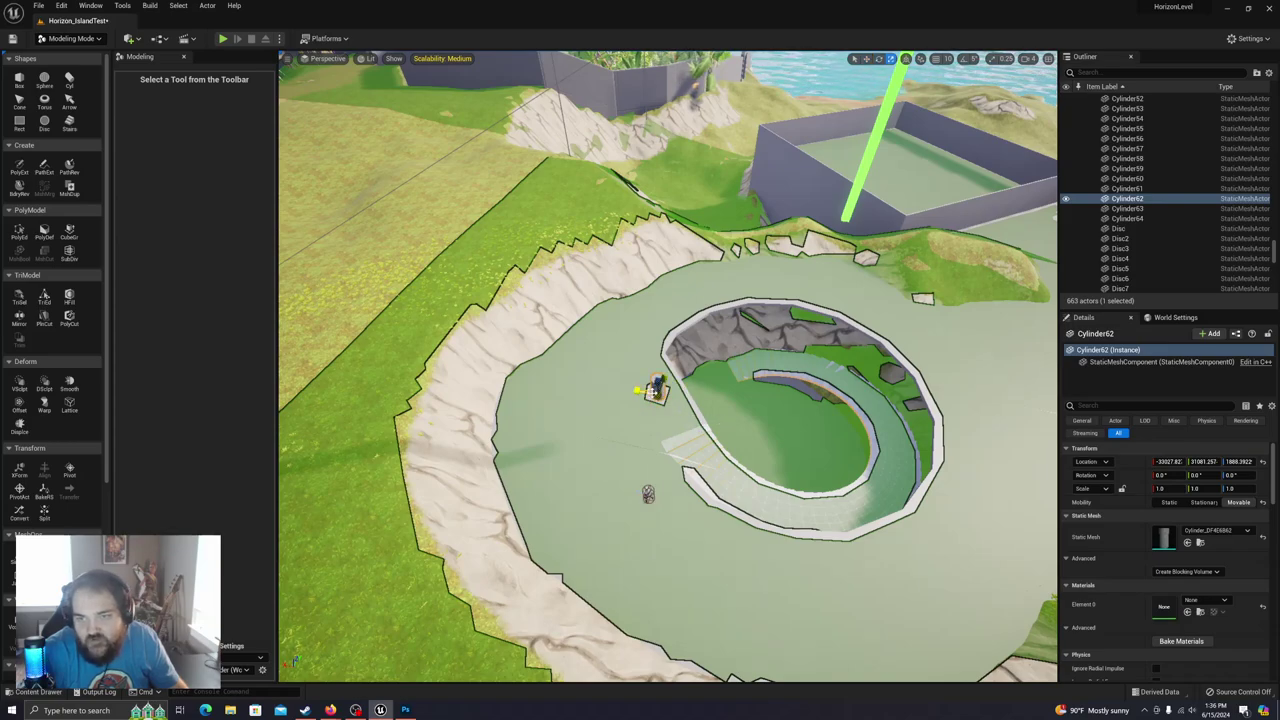
pyautogui.moveTo(651, 390); pyautogui.dragTo(562, 293)
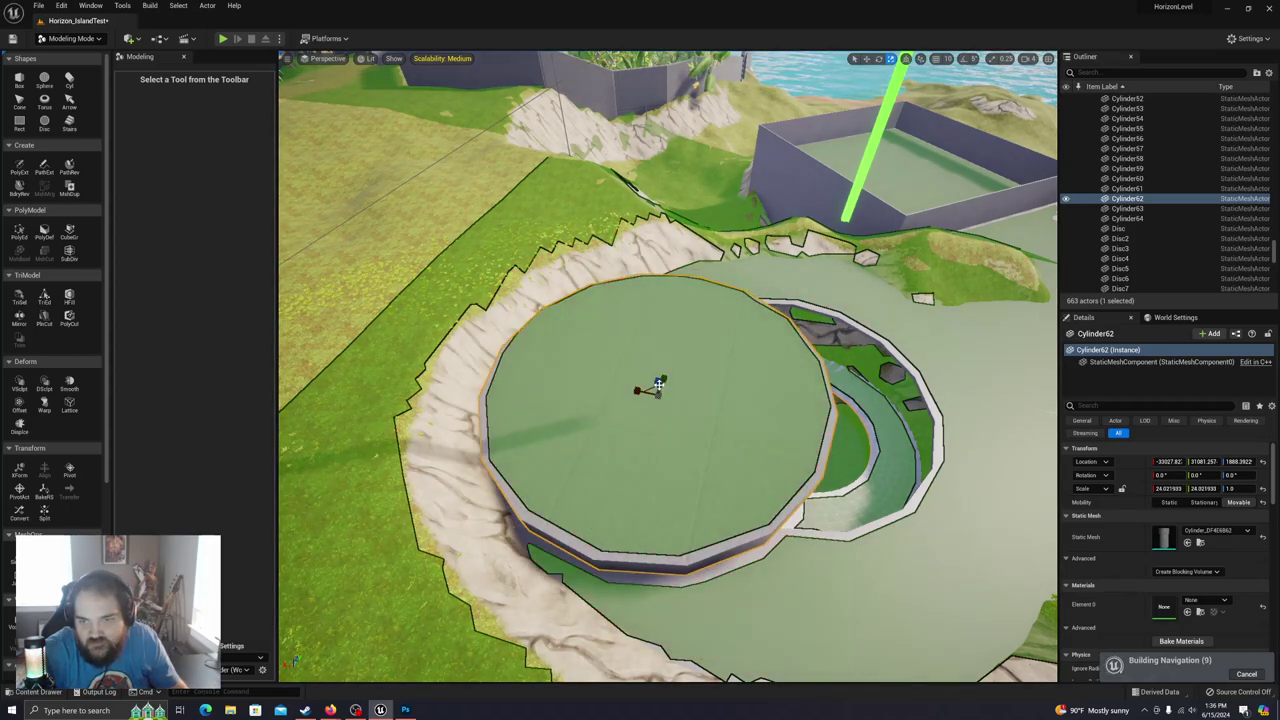
pyautogui.moveTo(651, 388); pyautogui.dragTo(633, 369)
pyautogui.moveTo(651, 388)
pyautogui.mouseDown(button='right')
pyautogui.moveTo(760, 415)
pyautogui.moveTo(705, 385)
pyautogui.moveTo(640, 390)
pyautogui.mouseUp(button='right')
pyautogui.press('w')
pyautogui.moveTo(638, 445); pyautogui.dragTo(678, 330)
pyautogui.press('r')
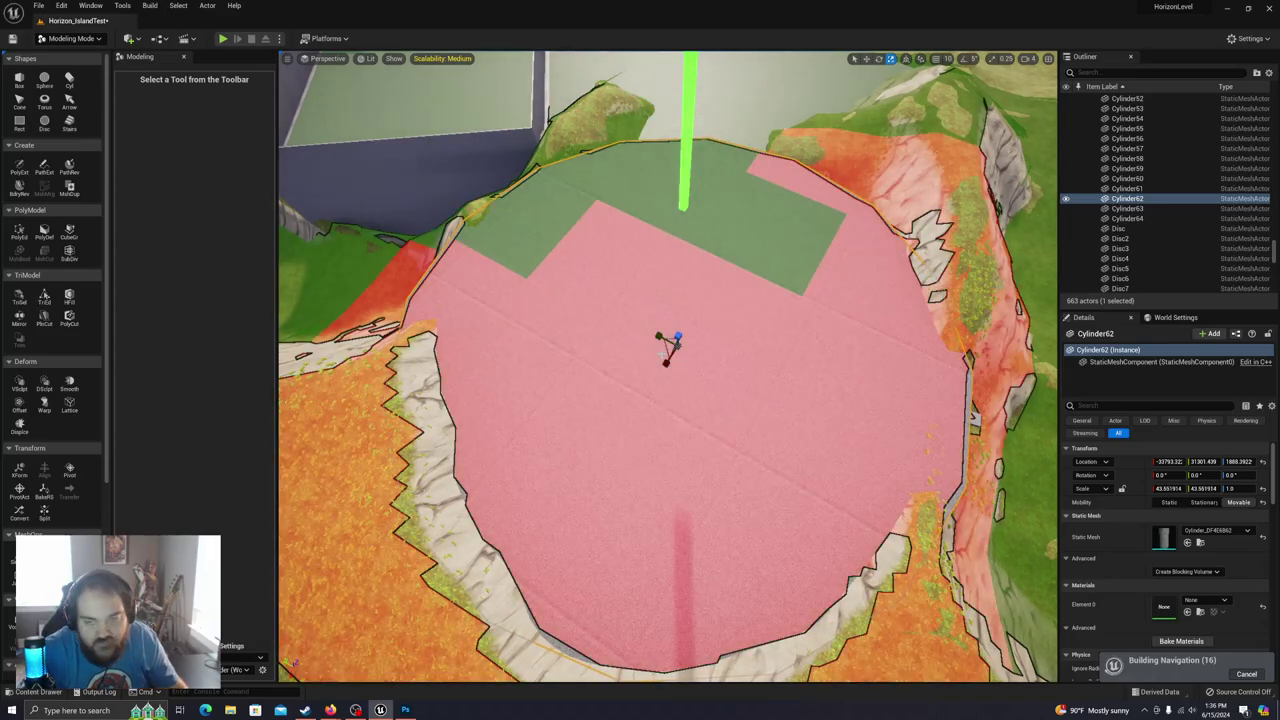
# Step: Recentre the cylinder on the circular clearing and enlarge it to about 46.13 in X and Y
pyautogui.press('w')
pyautogui.moveTo(668, 348)
pyautogui.mouseDown()
pyautogui.moveTo(686, 323)
pyautogui.moveTo(675, 359)
pyautogui.mouseUp()
pyautogui.moveTo(675, 359); pyautogui.dragTo(737, 354, button='right')
pyautogui.press('s')
pyautogui.press('e')
pyautogui.press('r')
pyautogui.moveTo(645, 384)
pyautogui.mouseDown()
pyautogui.moveTo(638, 392)
pyautogui.moveTo(640, 372)
pyautogui.mouseUp()
pyautogui.press('w')
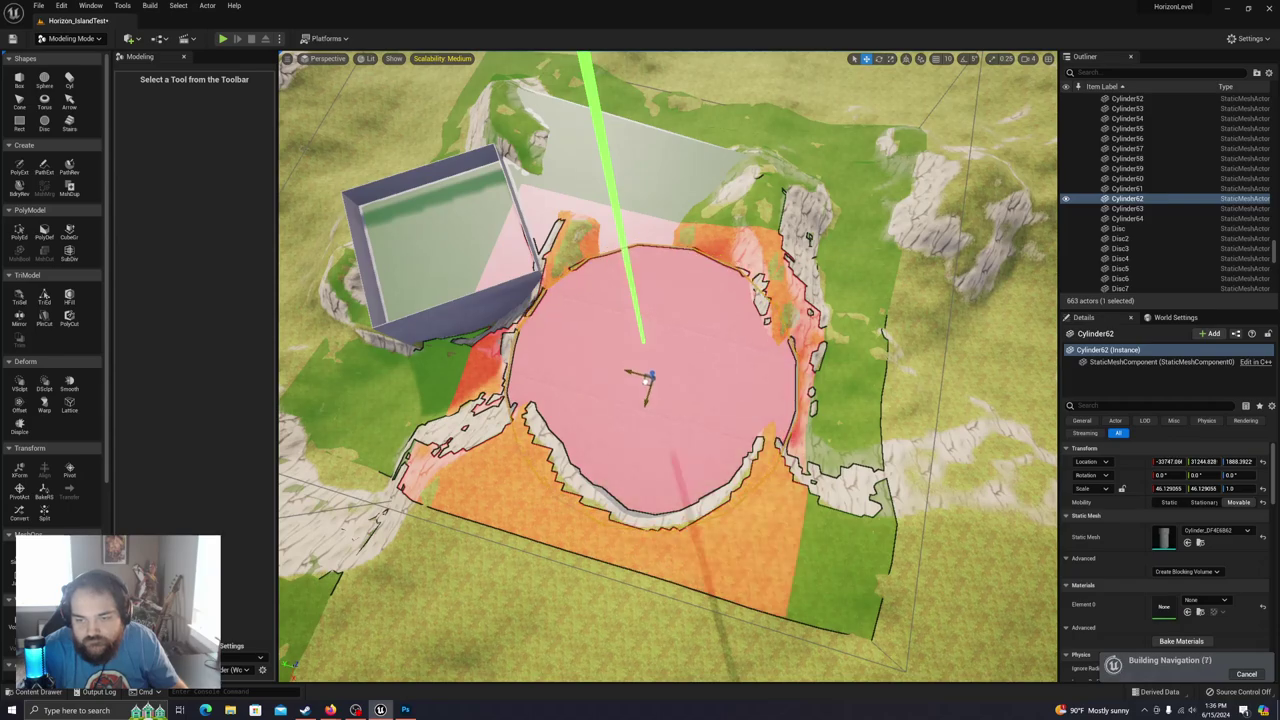
# Step: Enlarge the cylinder to about 51.03 in X and Y, adjust its centre, and lower it to about Z 1548
pyautogui.moveTo(652, 384)
pyautogui.mouseDown()
pyautogui.moveTo(640, 376)
pyautogui.moveTo(655, 362)
pyautogui.moveTo(647, 386)
pyautogui.mouseUp()
pyautogui.press('e')
pyautogui.press('r')
pyautogui.press('w')
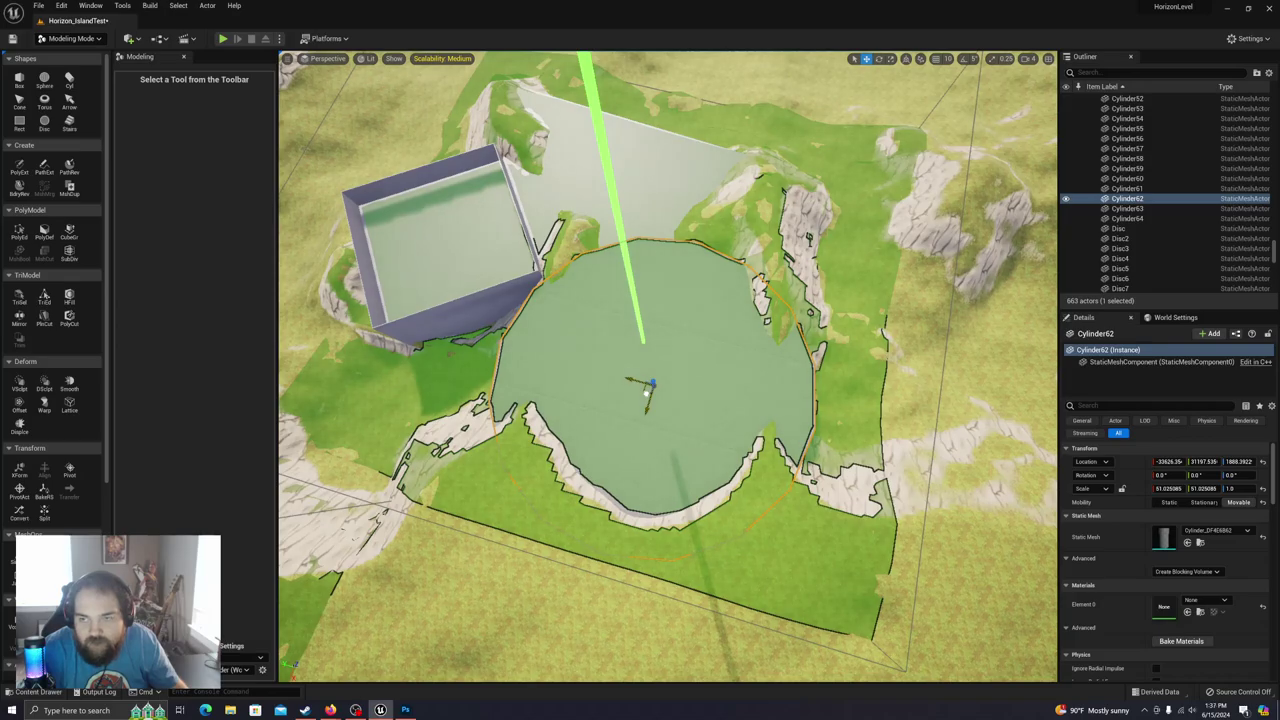
pyautogui.moveTo(646, 386)
pyautogui.mouseDown(button='right')
pyautogui.moveTo(860, 308)
pyautogui.moveTo(780, 284)
pyautogui.moveTo(626, 204)
pyautogui.moveTo(646, 395)
pyautogui.mouseUp(button='right')
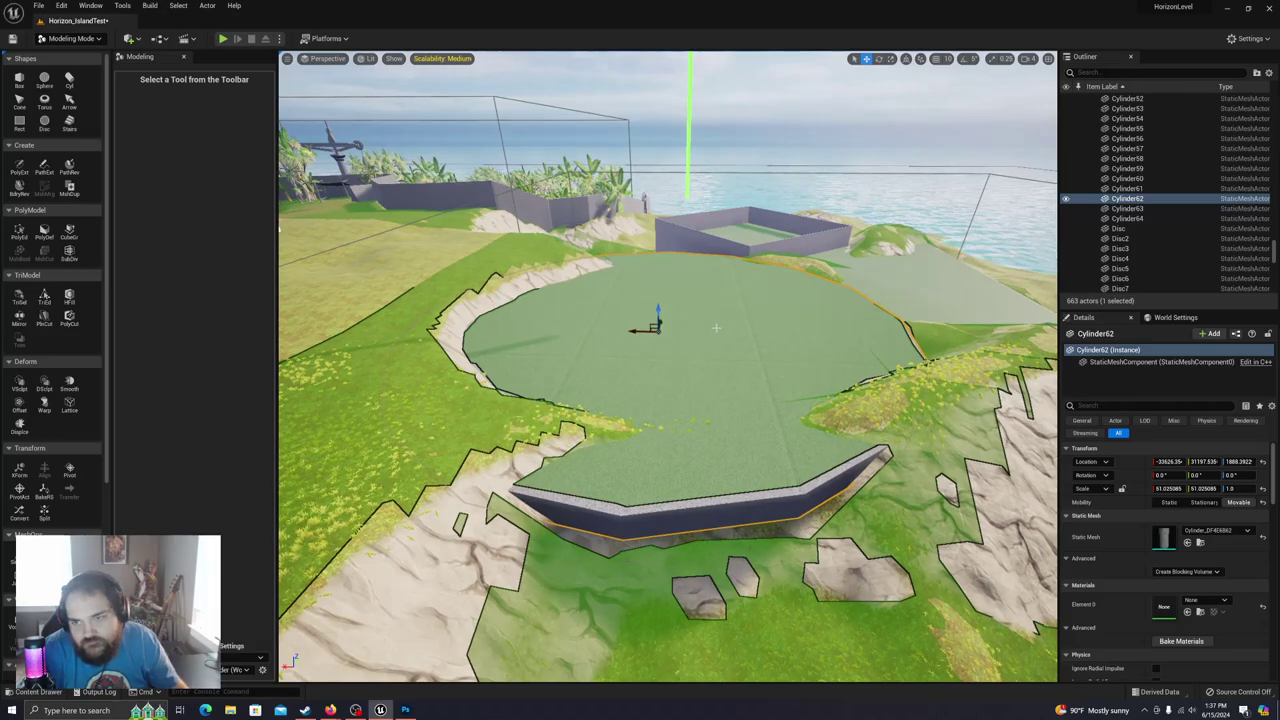
pyautogui.moveTo(657, 313); pyautogui.dragTo(690, 351)
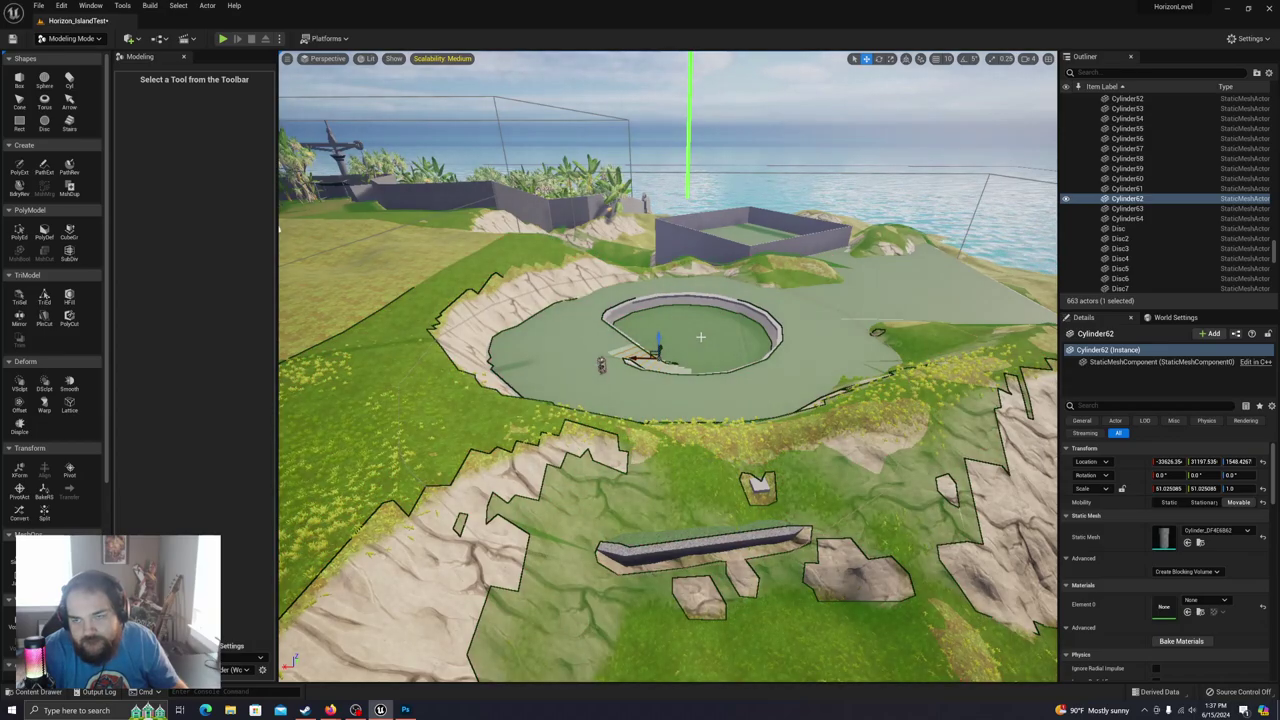
# Step: Raise the cylinder's top face well above the surrounding terrain with a PolyGroup edit and accept it
pyautogui.click(18, 232)
pyautogui.click(708, 343)
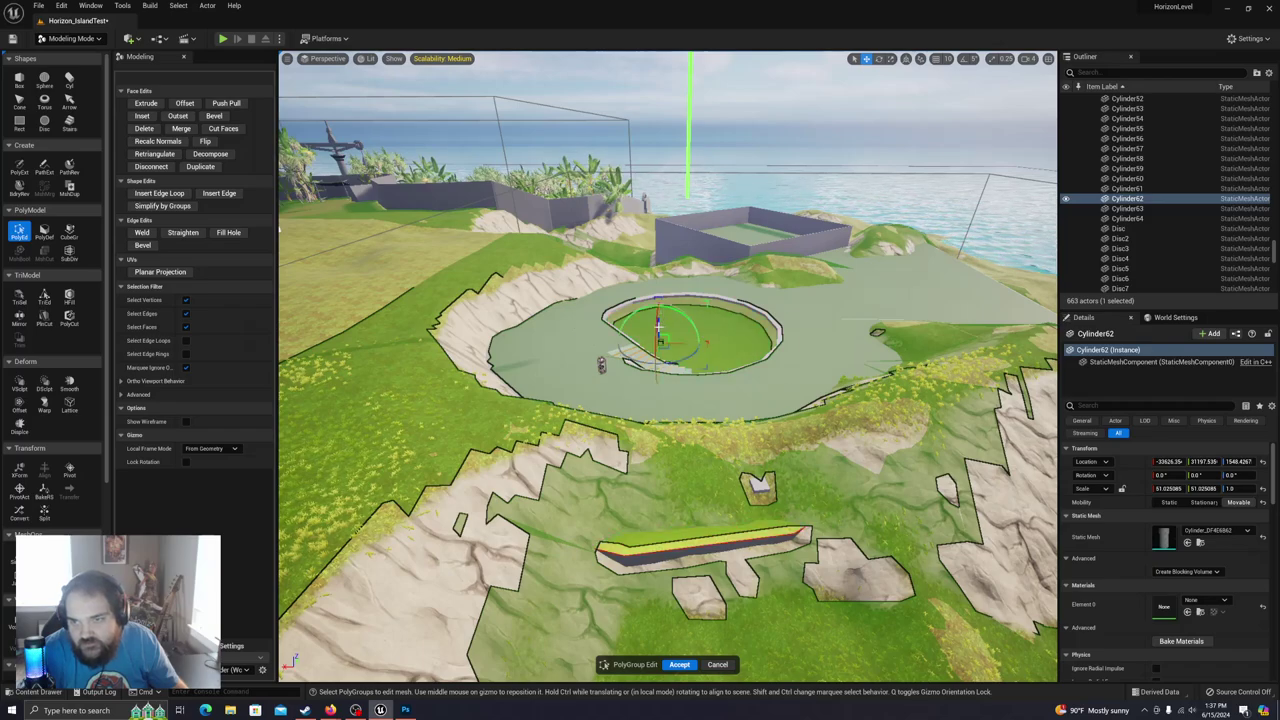
pyautogui.moveTo(658, 325); pyautogui.dragTo(692, 169)
pyautogui.moveTo(738, 249); pyautogui.dragTo(658, 256, button='right')
pyautogui.press('w')
pyautogui.press('d')
pyautogui.moveTo(658, 258); pyautogui.dragTo(673, 326)
pyautogui.press('e')
pyautogui.press('w')
pyautogui.moveTo(673, 326); pyautogui.dragTo(690, 414, button='right')
pyautogui.press('e')
pyautogui.press('s')
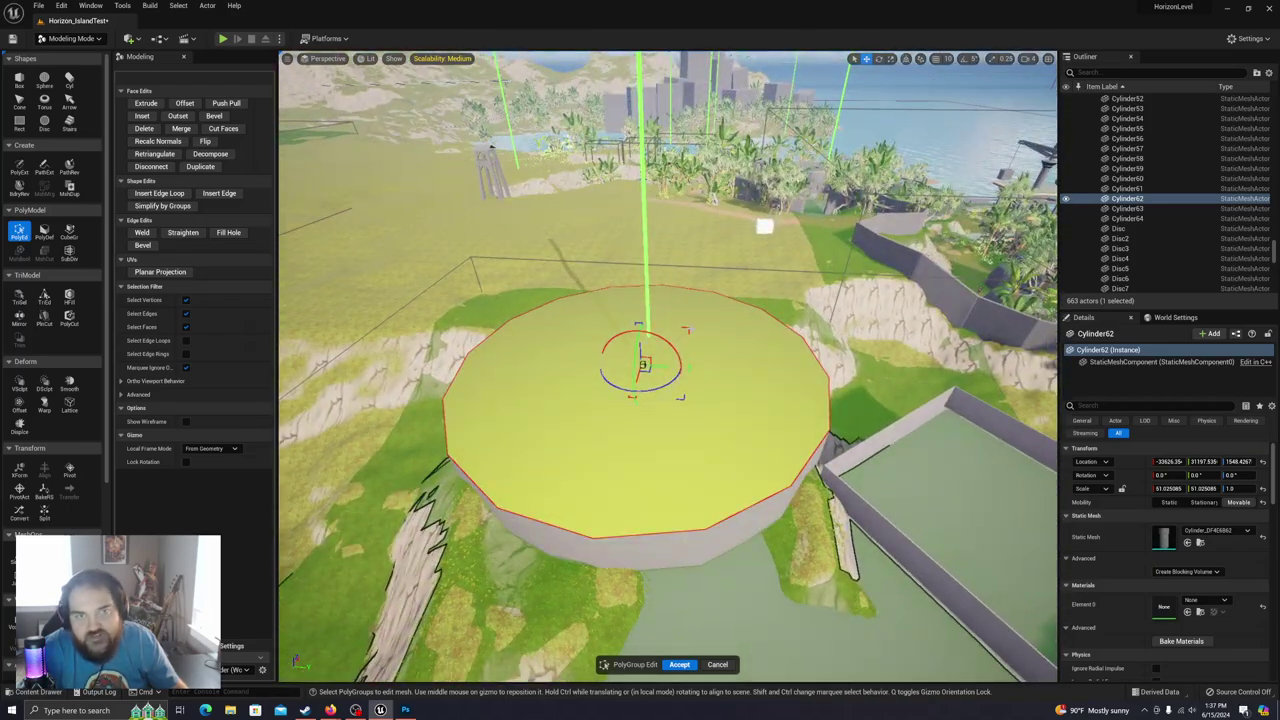
pyautogui.click(680, 665)
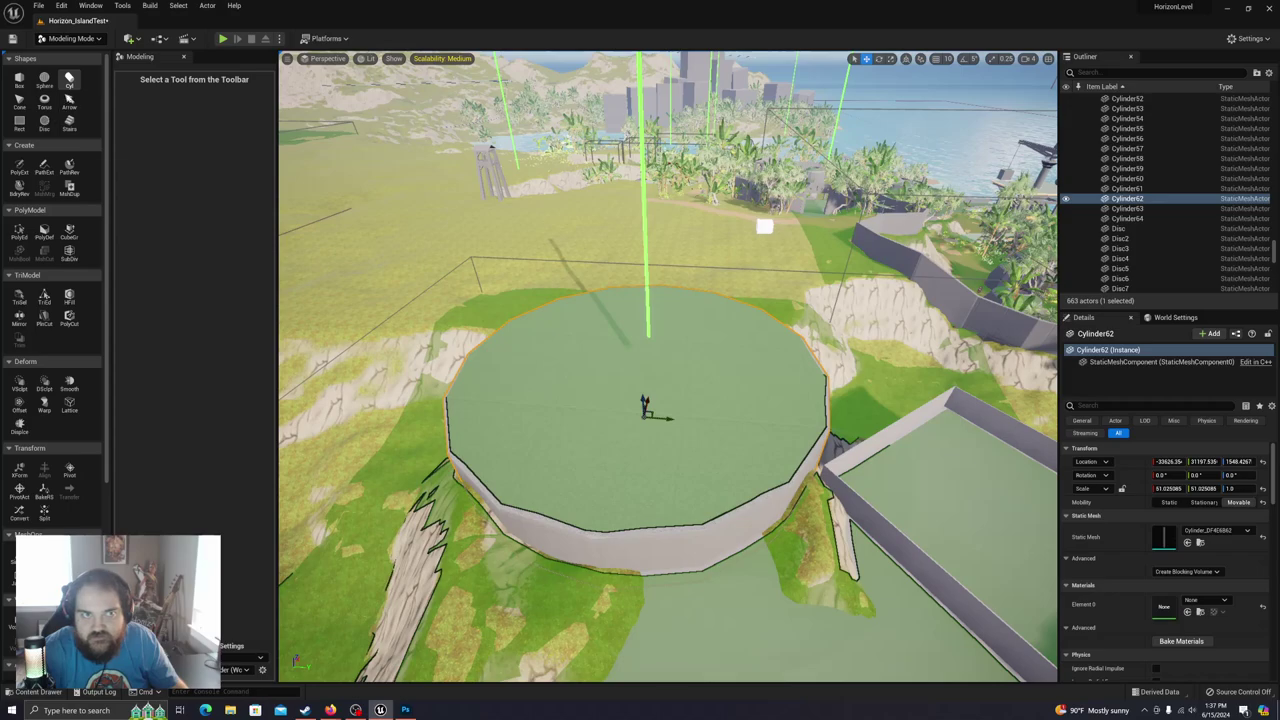
# Step: Create a second cylinder with radius 50 and height 200 on top of the large cylinder
pyautogui.click(69, 80)
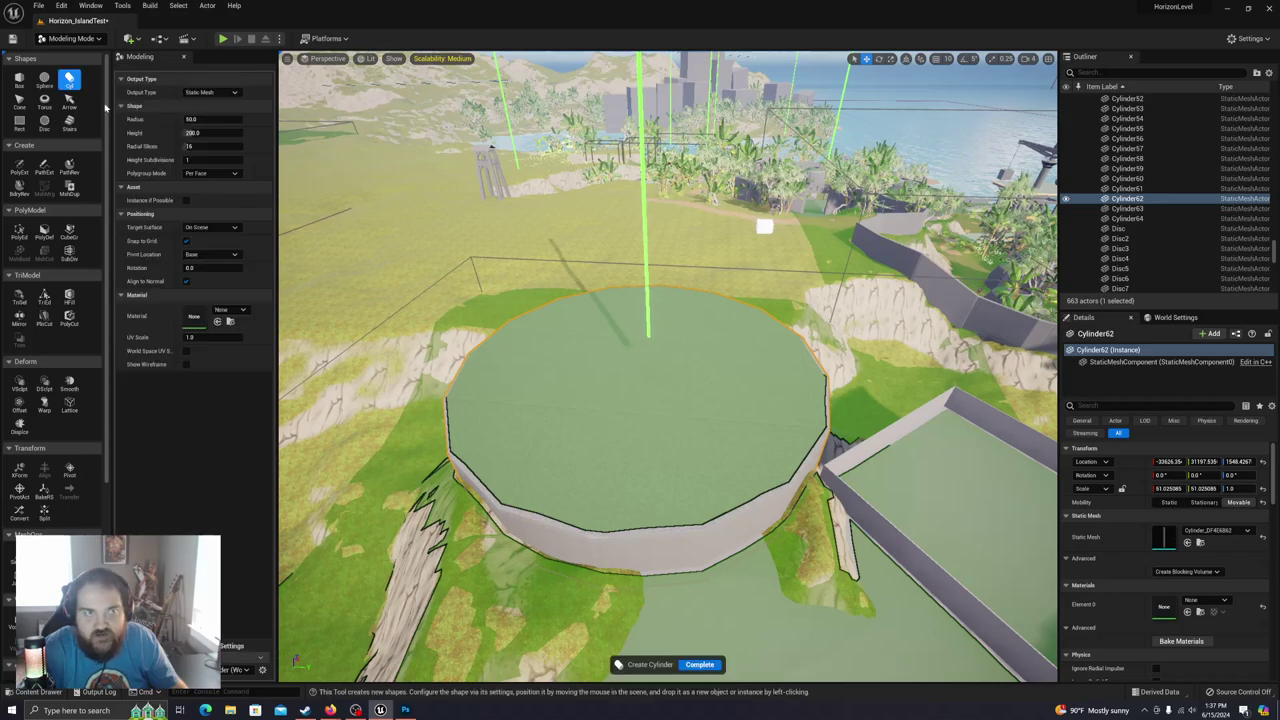
pyautogui.click(638, 368)
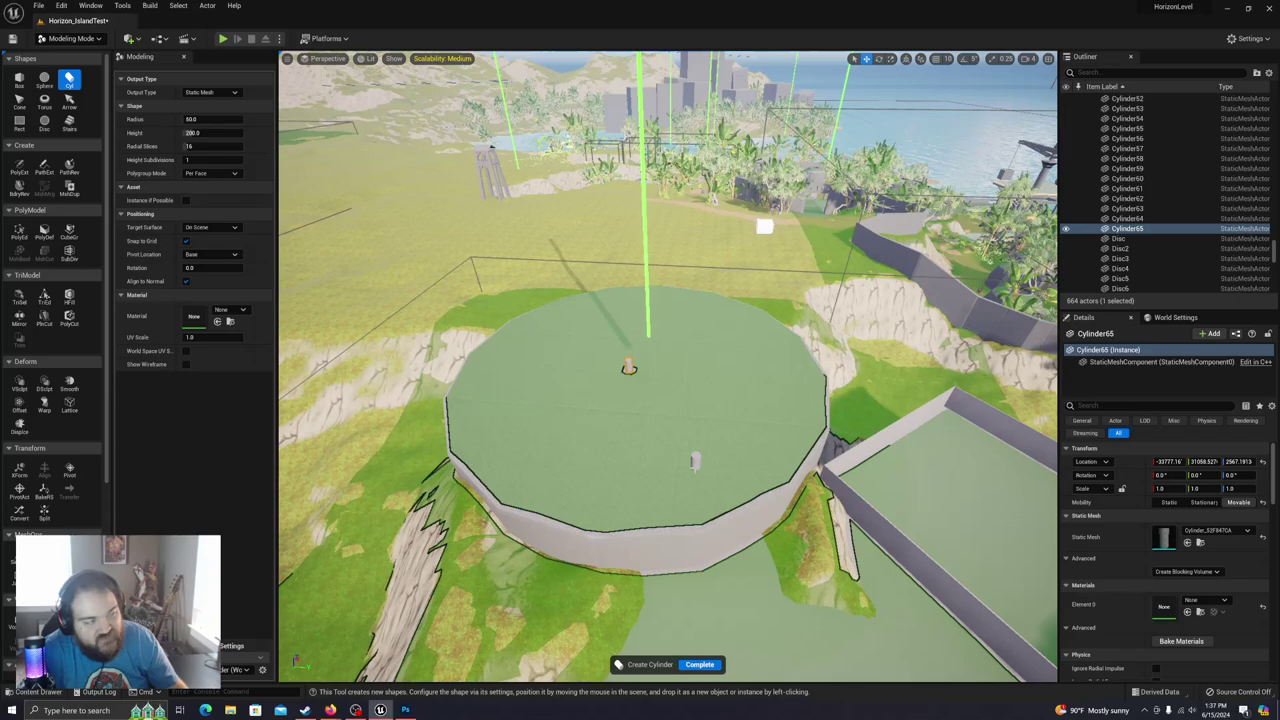
pyautogui.press('w')
pyautogui.moveTo(730, 456); pyautogui.dragTo(734, 532, button='right')
pyautogui.click(699, 665)
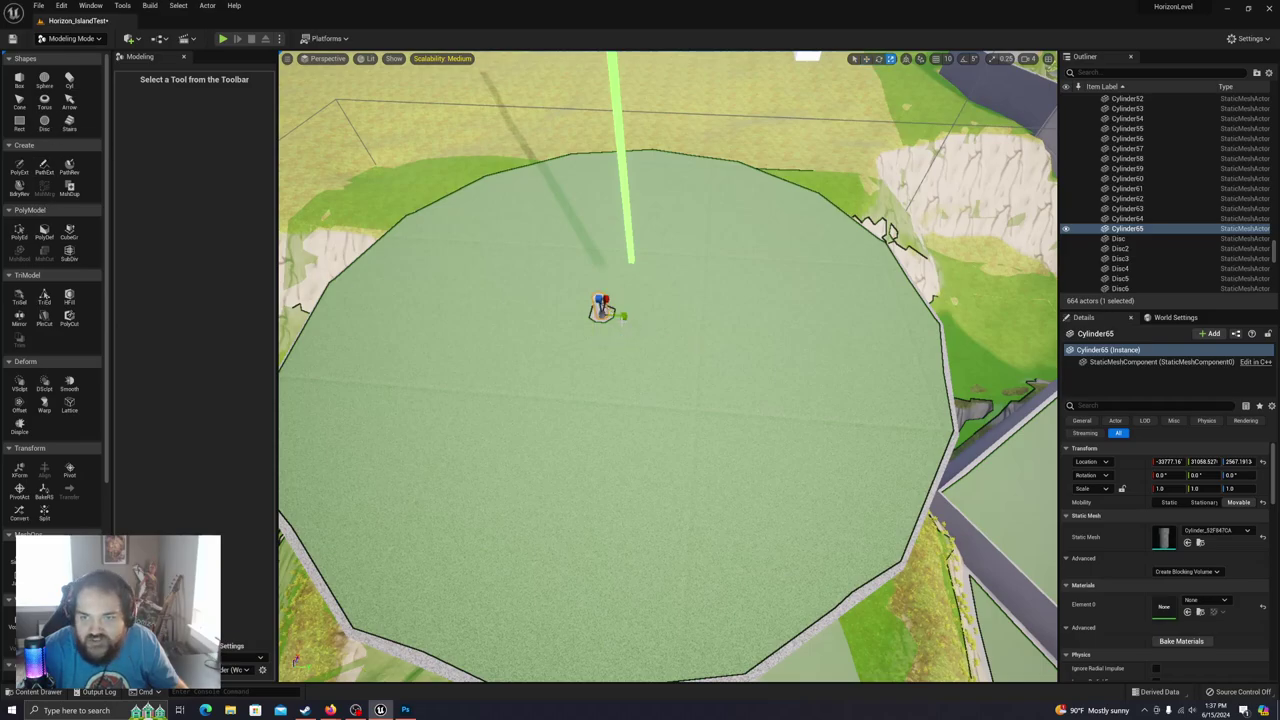
# Step: Scale the second cylinder to about 46.33 in X and Y and move it inside the large cylinder's outline
pyautogui.moveTo(616, 314); pyautogui.dragTo(875, 314)
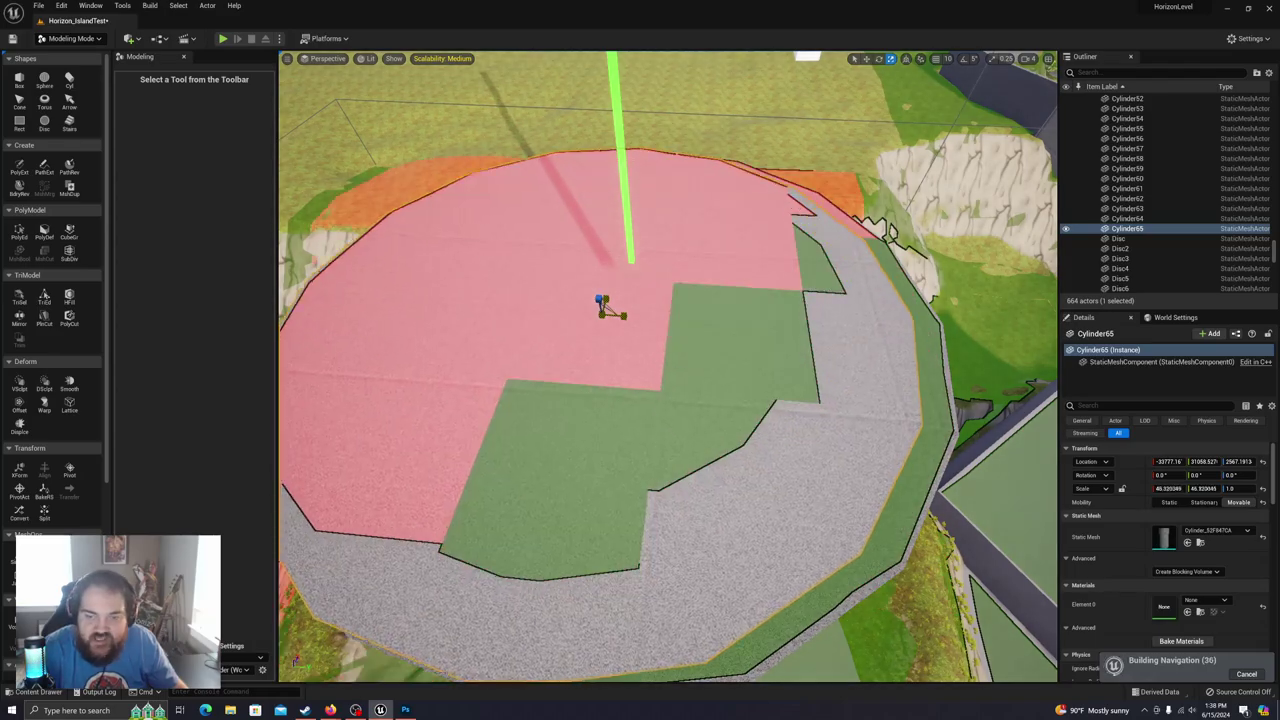
pyautogui.moveTo(780, 275); pyautogui.dragTo(765, 277)
pyautogui.press('w')
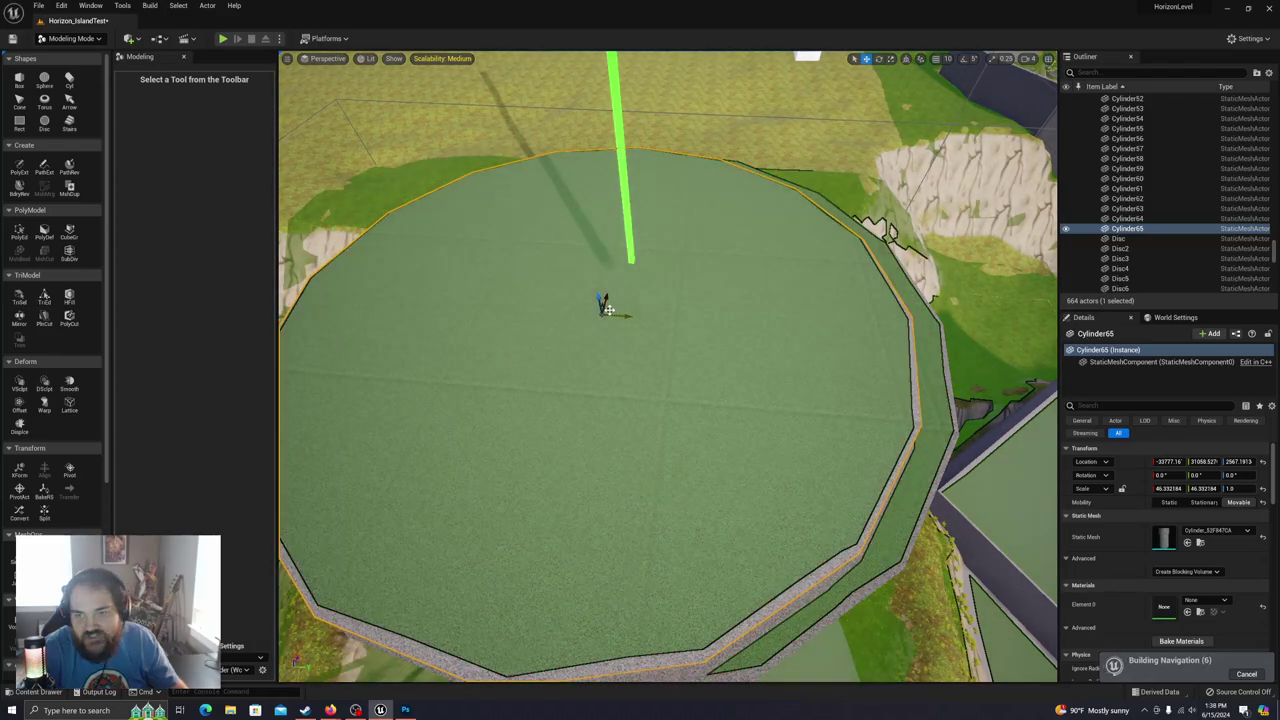
pyautogui.moveTo(612, 308)
pyautogui.mouseDown()
pyautogui.moveTo(608, 298)
pyautogui.moveTo(636, 304)
pyautogui.mouseUp()
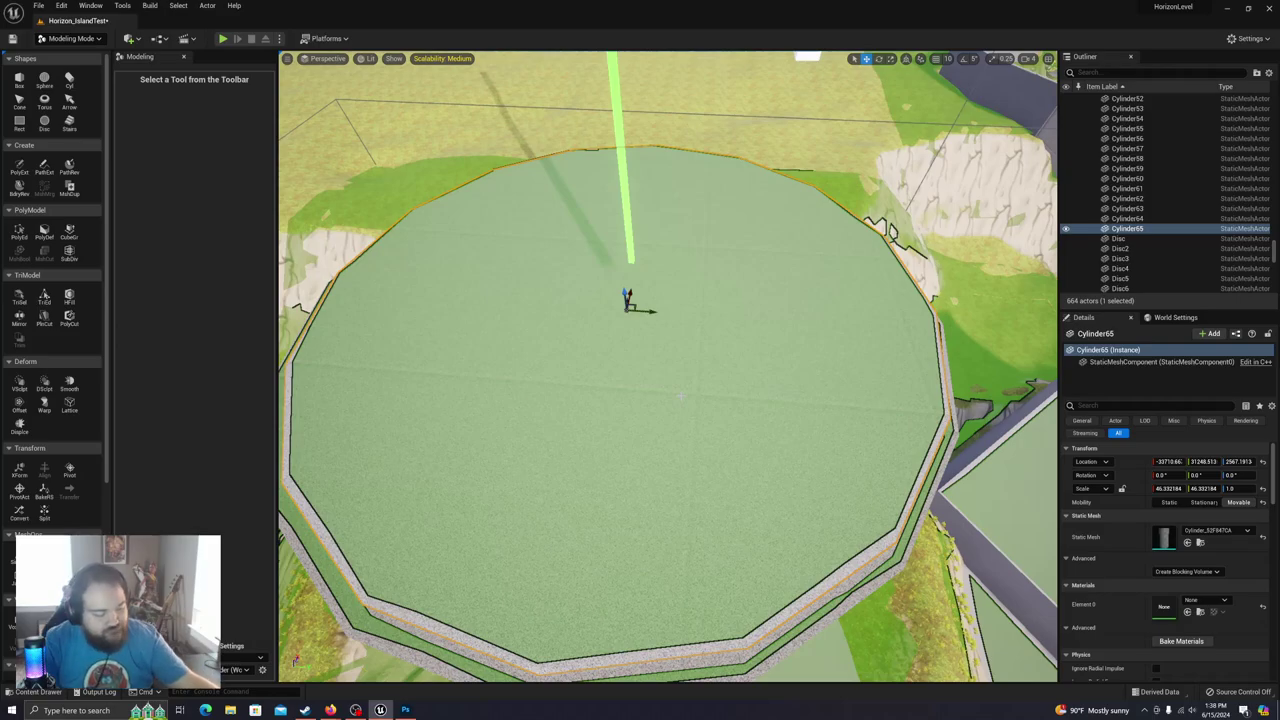
# Step: Fine-tune the second cylinder's position to about X -33640, Y 31199, leaving an even border inside the large cylinder
pyautogui.moveTo(716, 465); pyautogui.dragTo(985, 475, button='right')
pyautogui.press('s')
pyautogui.moveTo(645, 418)
pyautogui.mouseDown(button='right')
pyautogui.moveTo(652, 405)
pyautogui.moveTo(645, 418)
pyautogui.mouseUp(button='right')
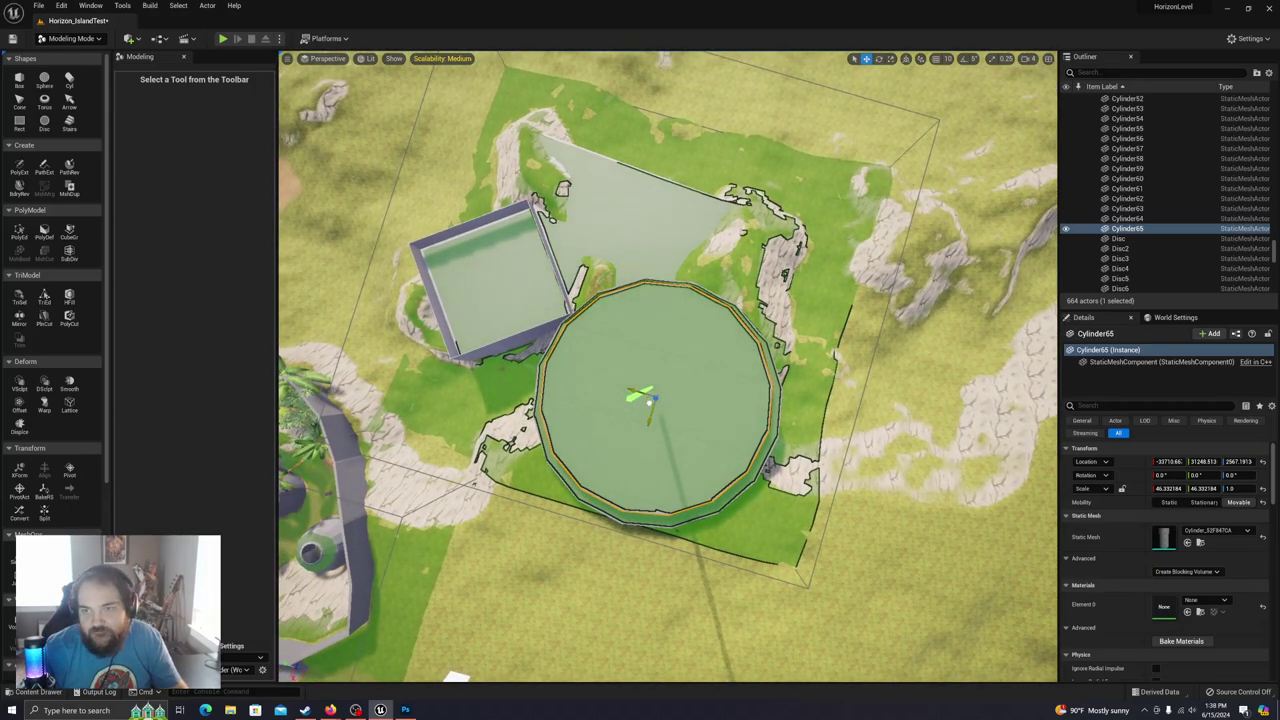
pyautogui.moveTo(650, 403); pyautogui.dragTo(650, 407)
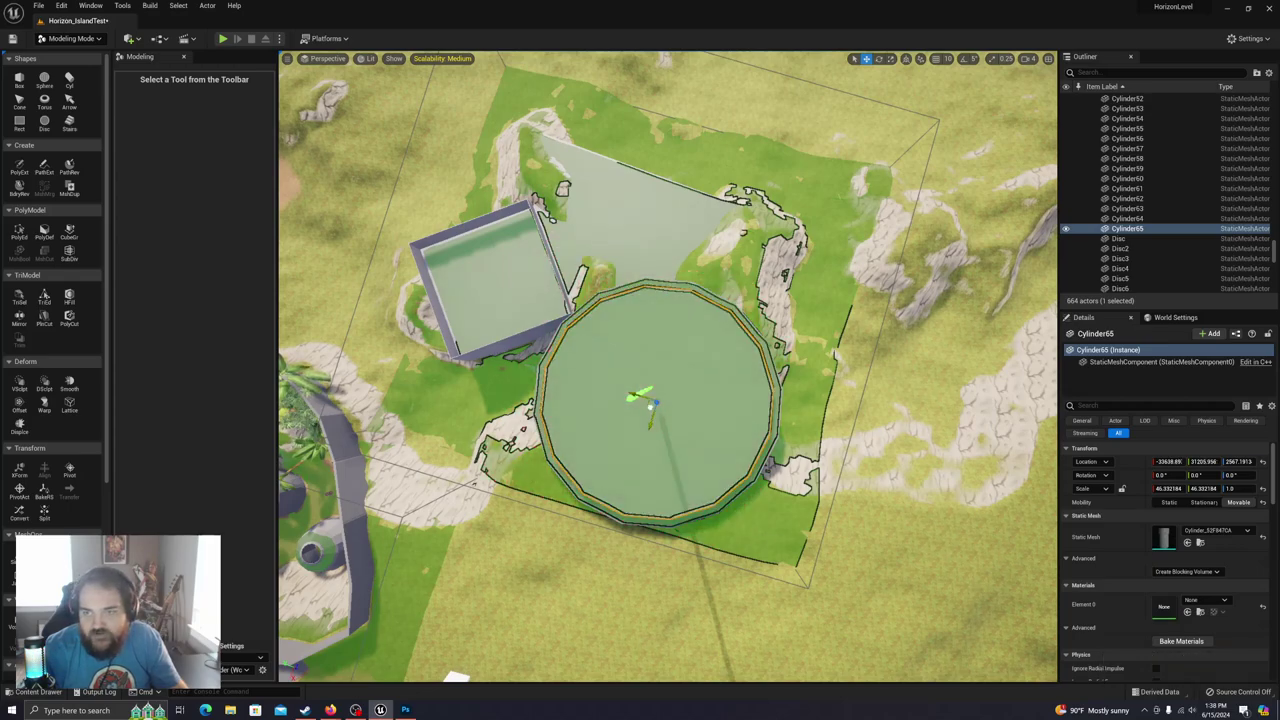
pyautogui.moveTo(650, 407); pyautogui.dragTo(651, 406)
pyautogui.press('e')
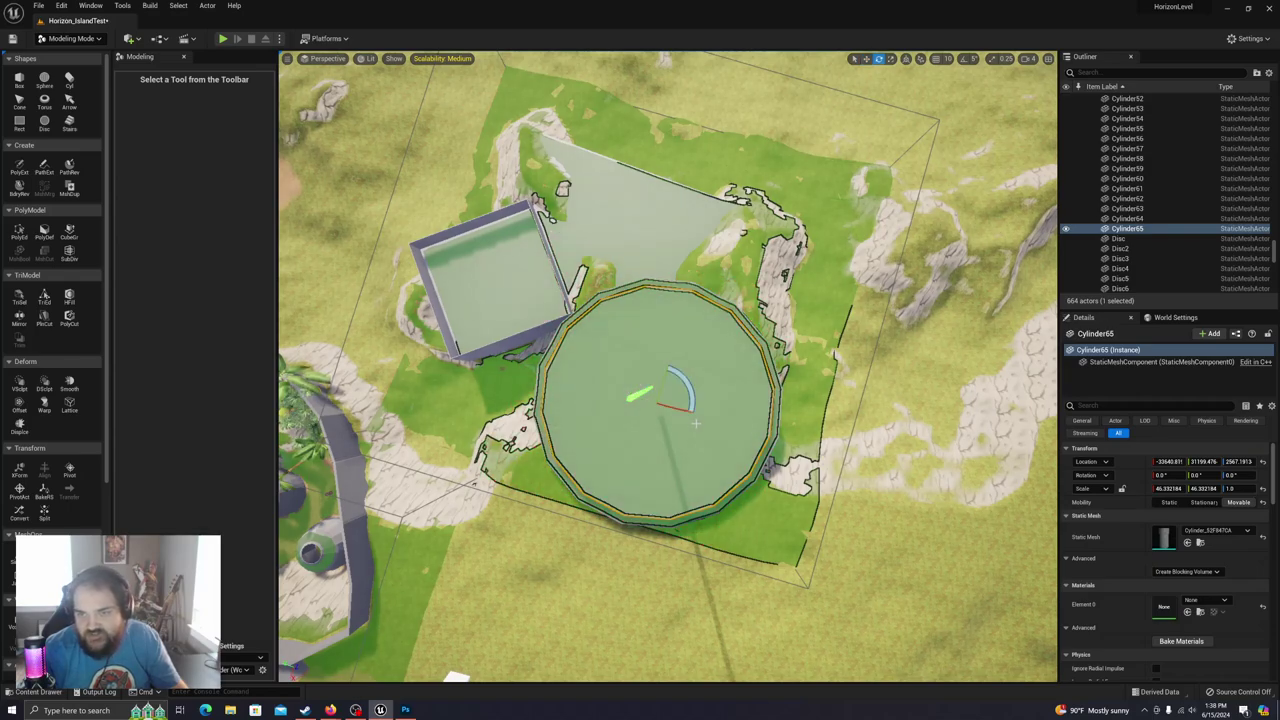
pyautogui.press('r')
pyautogui.press('e')
pyautogui.press('r')
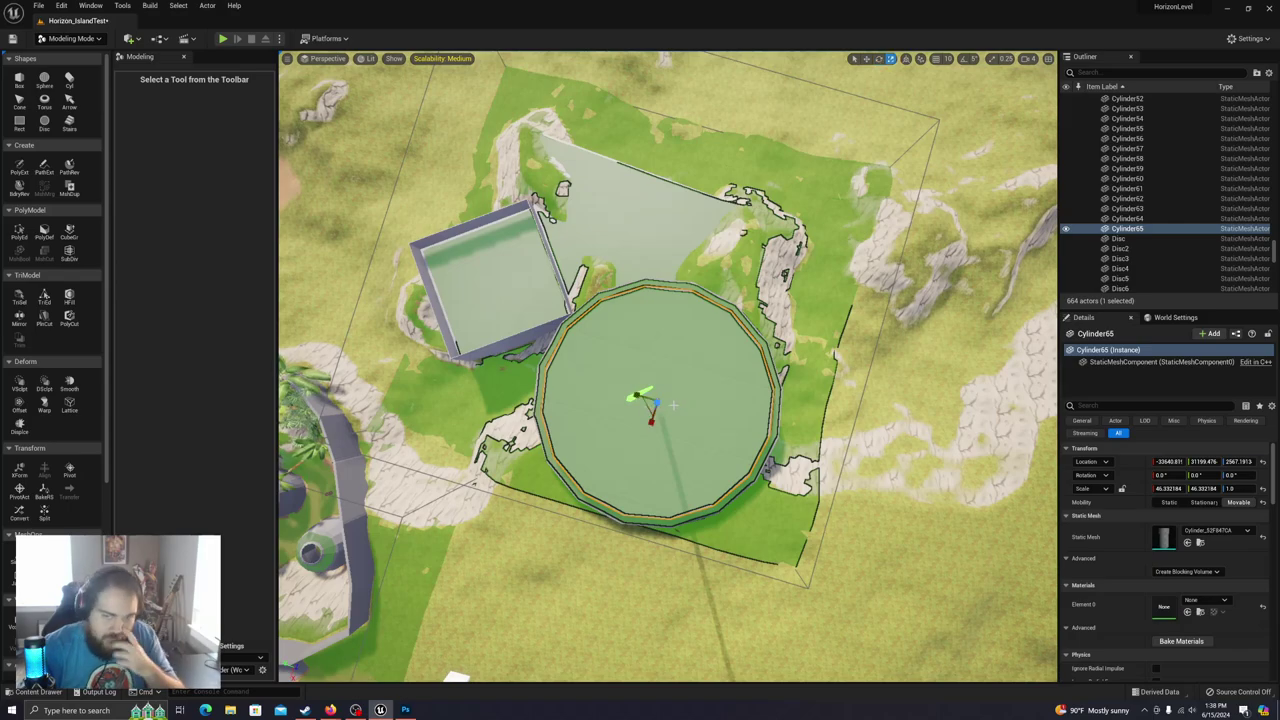
# Step: Scale the second cylinder vertically to about 9.37 in Z
pyautogui.press('w')
pyautogui.press('w')
pyautogui.moveTo(660, 400); pyautogui.dragTo(780, 386, button='right')
pyautogui.moveTo(668, 366); pyautogui.dragTo(690, 366, button='right')
pyautogui.press('r')
pyautogui.moveTo(664, 350); pyautogui.dragTo(664, 290)
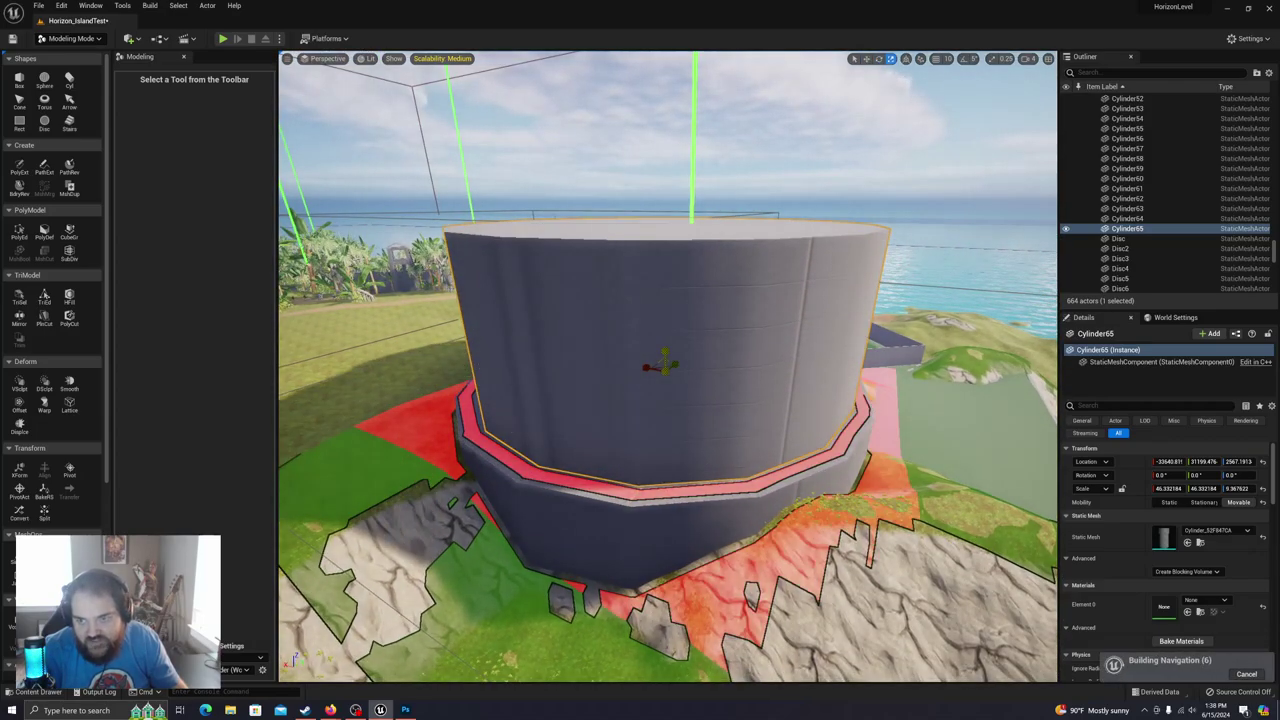
# Step: Lower the second cylinder to about Z 948 so a short rim rises above the large cylinder, and save the level
pyautogui.press('w')
pyautogui.moveTo(666, 352); pyautogui.dragTo(665, 457)
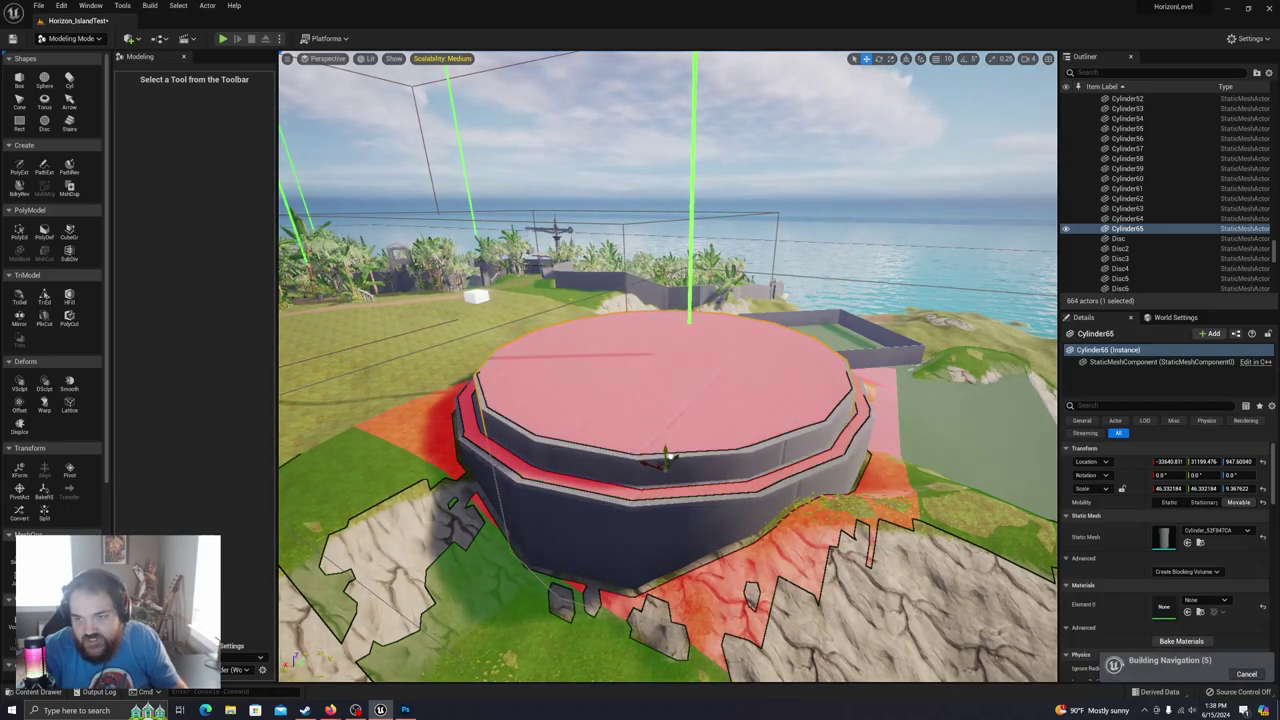
pyautogui.moveTo(706, 514); pyautogui.dragTo(588, 486, button='right')
pyautogui.moveTo(784, 462)
pyautogui.mouseDown(button='right')
pyautogui.moveTo(730, 462)
pyautogui.moveTo(760, 463)
pyautogui.mouseUp(button='right')
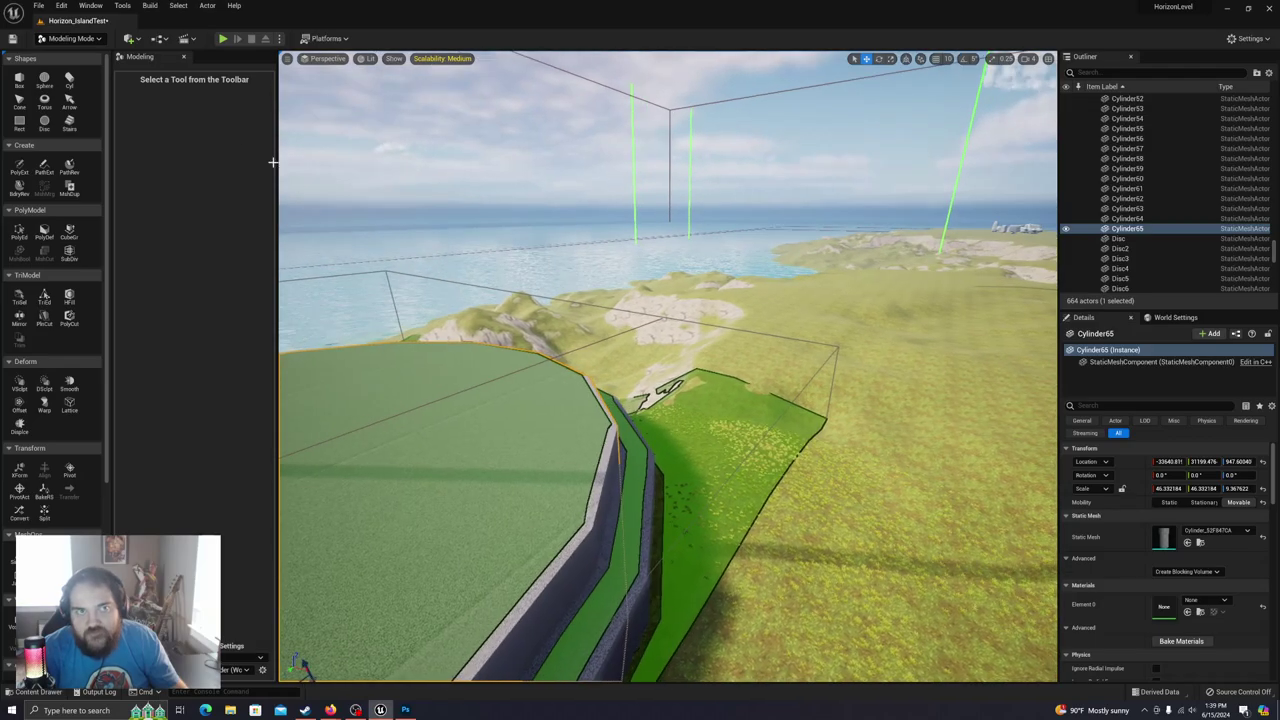
pyautogui.click(37, 5)
pyautogui.click(95, 119)
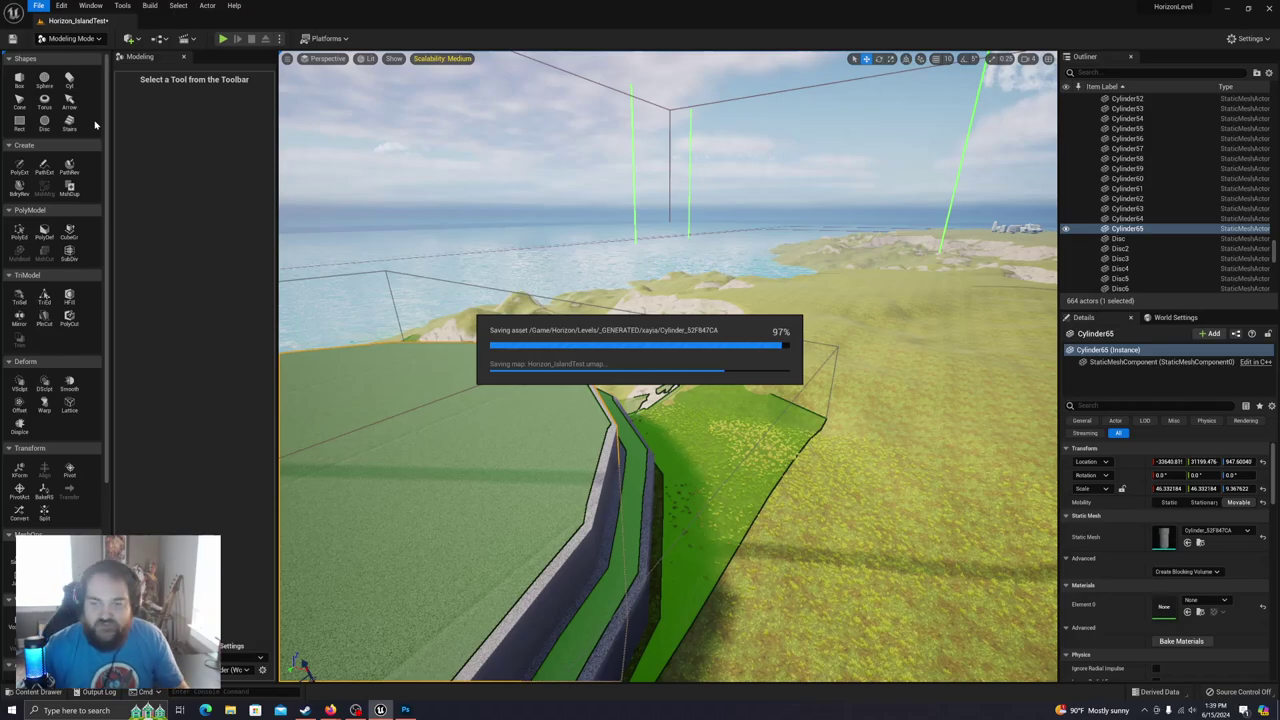
# Step: Duplicate the large outer cylinder's mesh as a new object, deleting the input mesh
pyautogui.moveTo(637, 471); pyautogui.dragTo(500, 500, button='right')
pyautogui.moveTo(814, 454); pyautogui.dragTo(812, 456, button='right')
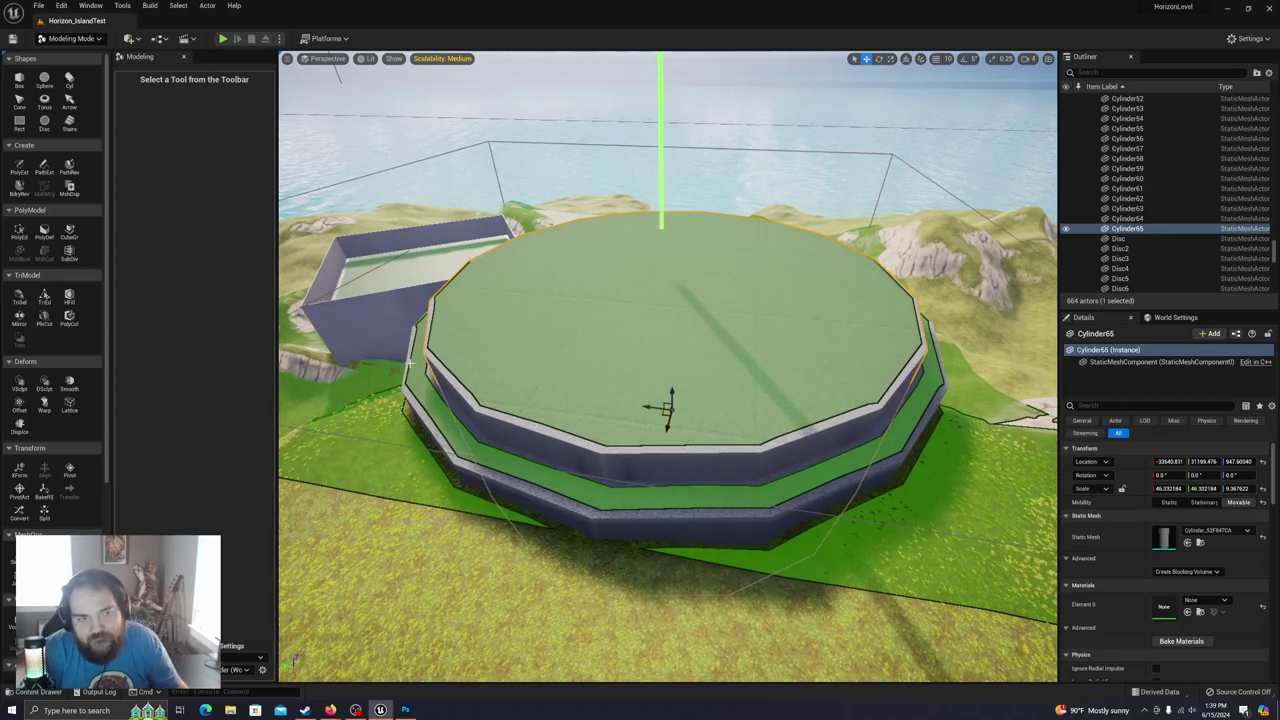
pyautogui.click(668, 507)
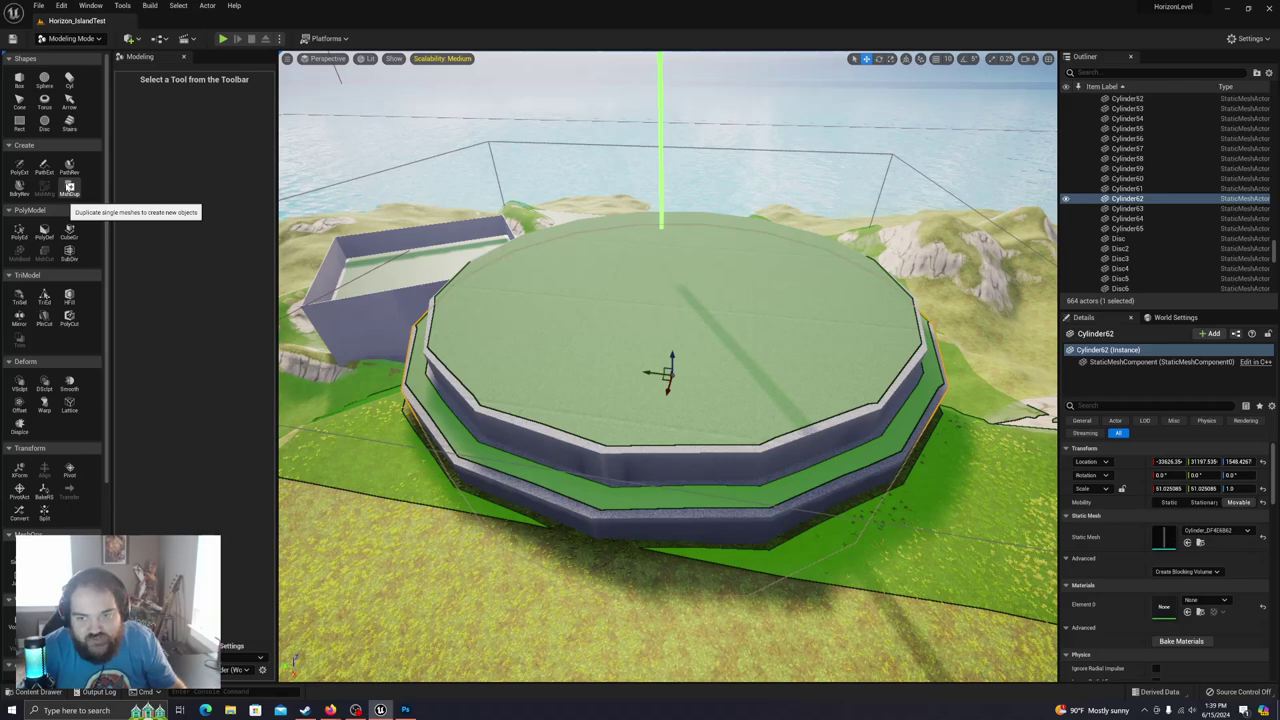
pyautogui.click(69, 188)
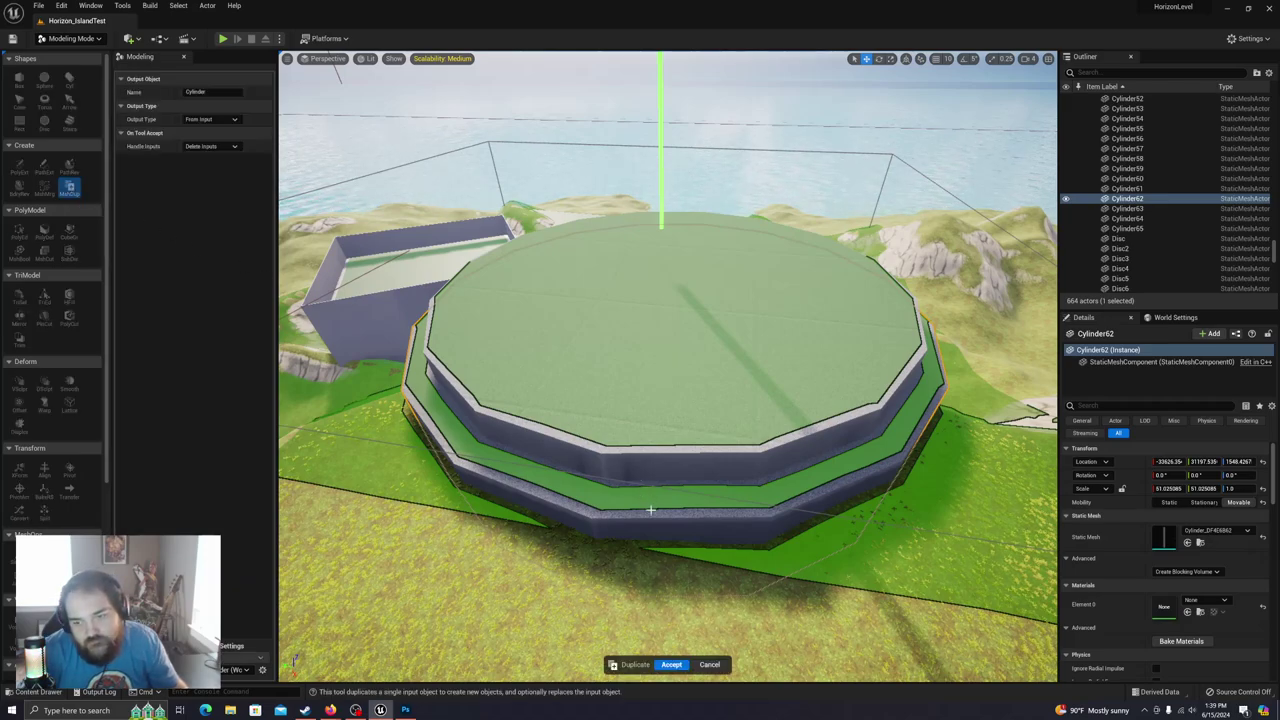
pyautogui.click(671, 664)
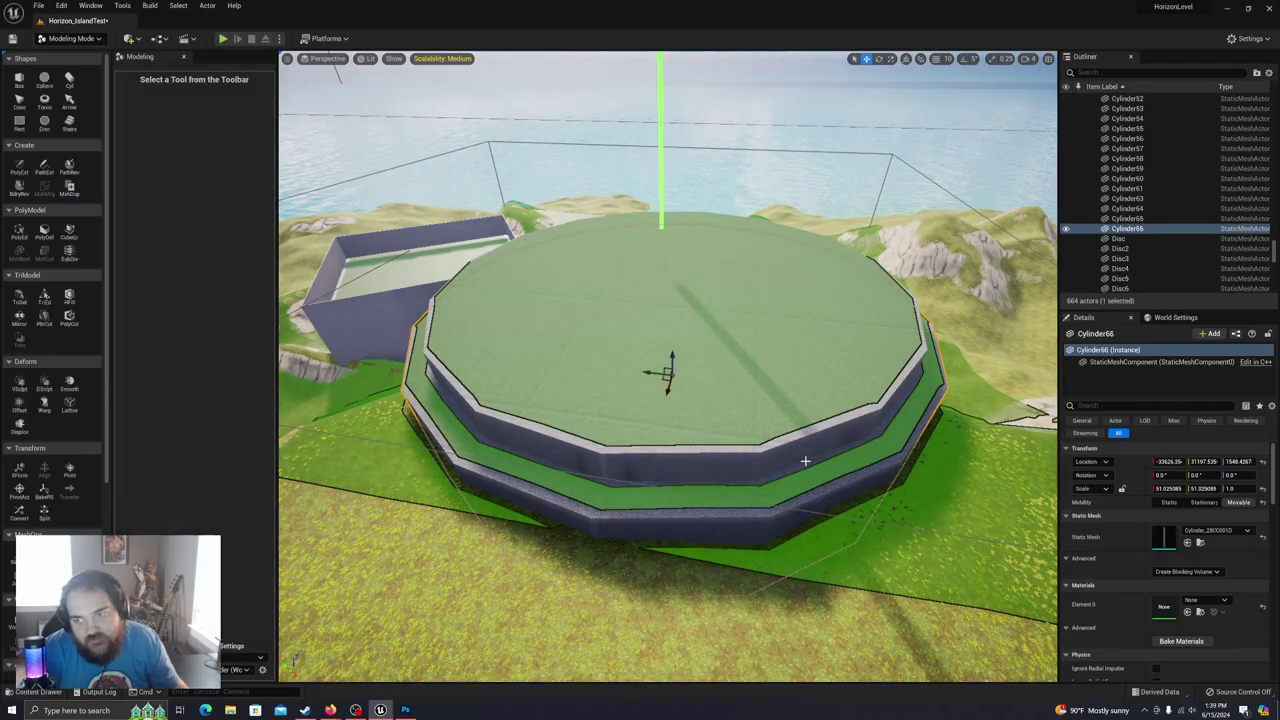
pyautogui.keyDown('ctrl'); pyautogui.click(613, 349); pyautogui.keyUp('ctrl')
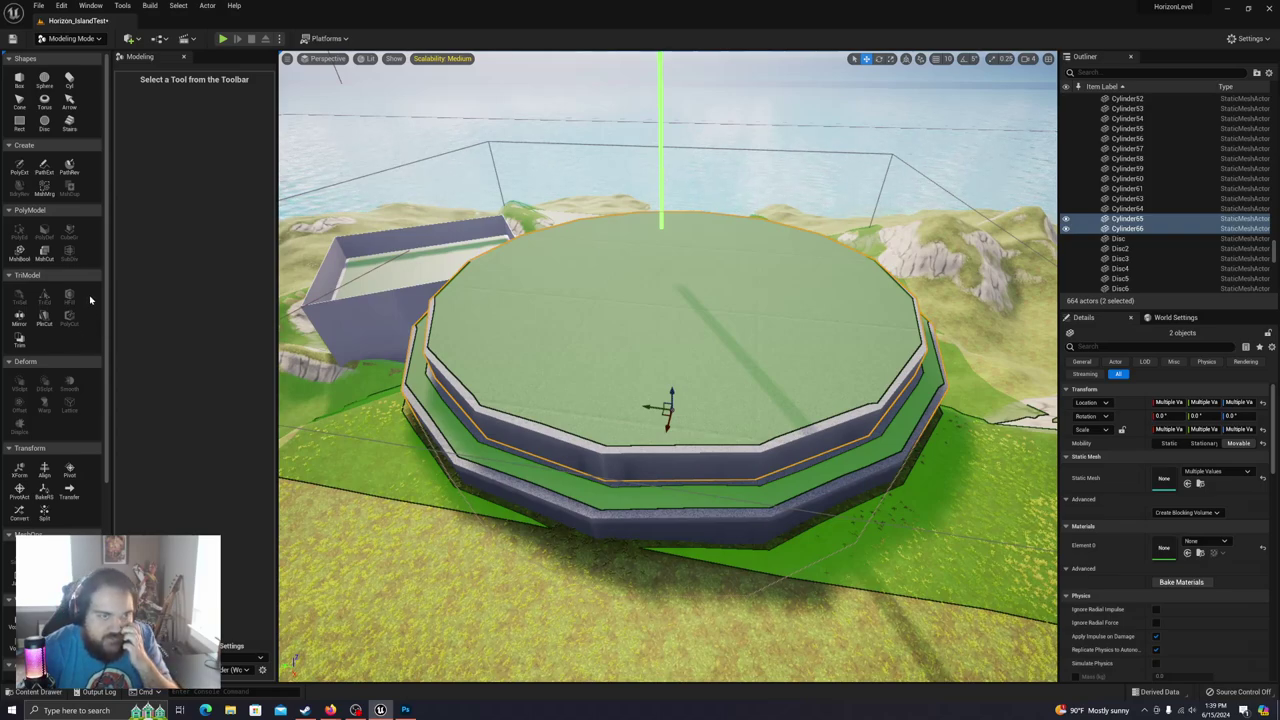
pyautogui.click(44, 252)
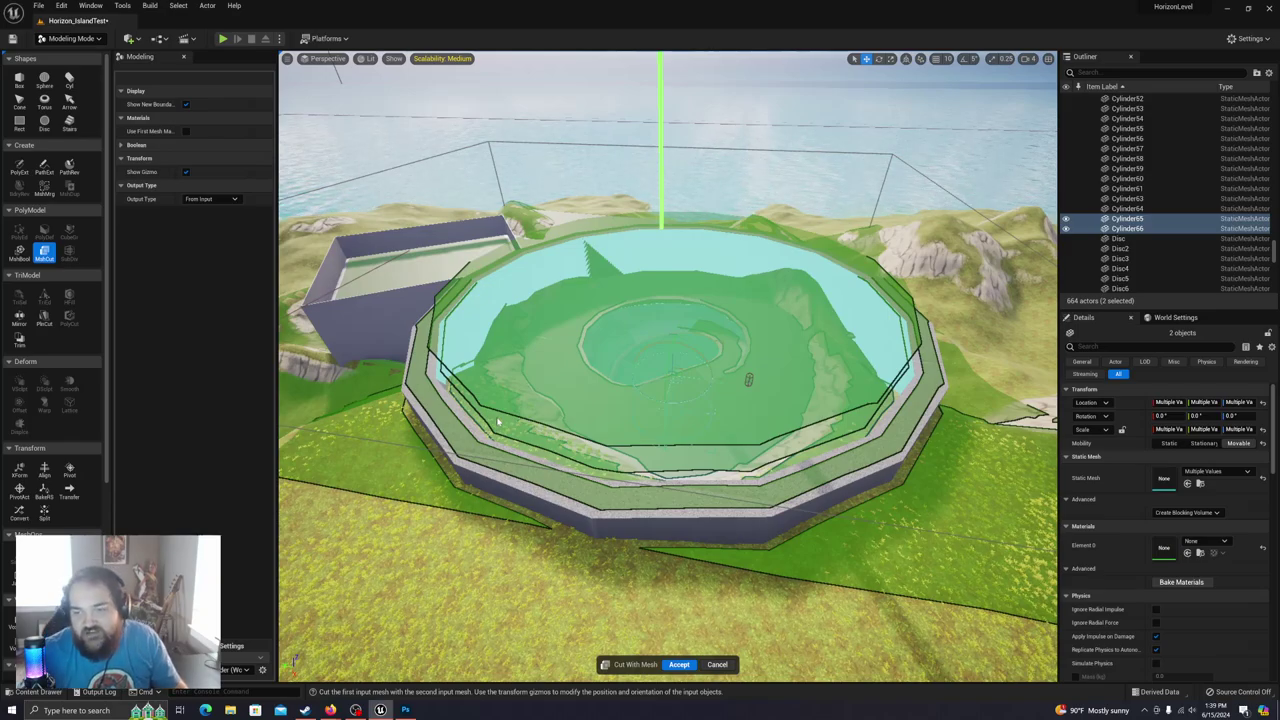
pyautogui.press('w')
pyautogui.moveTo(684, 521); pyautogui.dragTo(1000, 615, button='right')
pyautogui.press('s')
pyautogui.press('a')
pyautogui.press('w')
pyautogui.moveTo(760, 644); pyautogui.dragTo(765, 647, button='right')
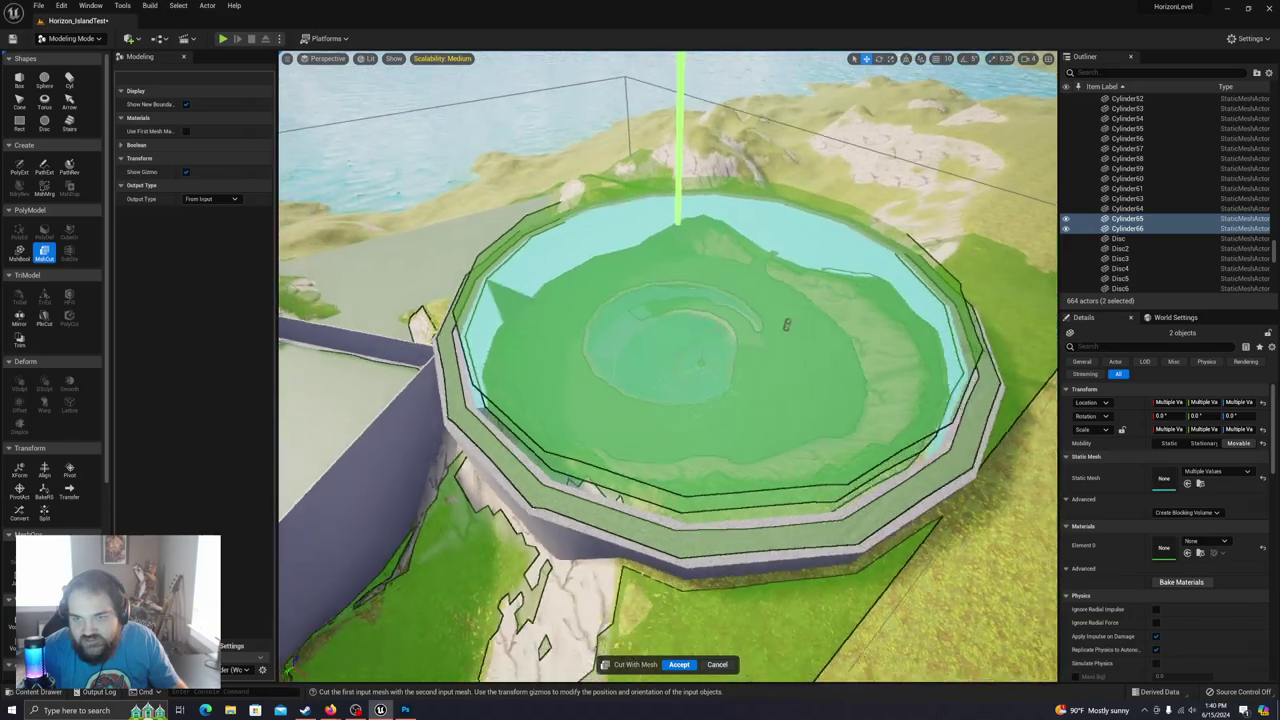
pyautogui.moveTo(668, 380); pyautogui.dragTo(718, 464, button='right')
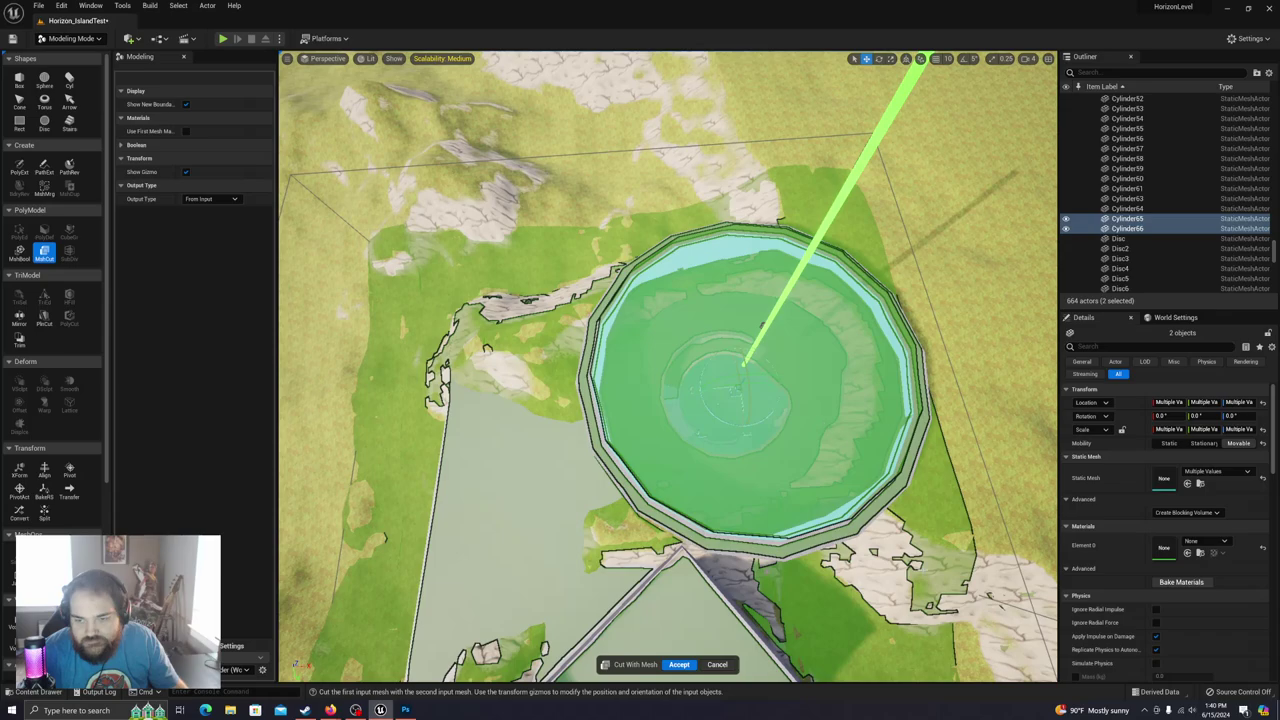
pyautogui.click(717, 665)
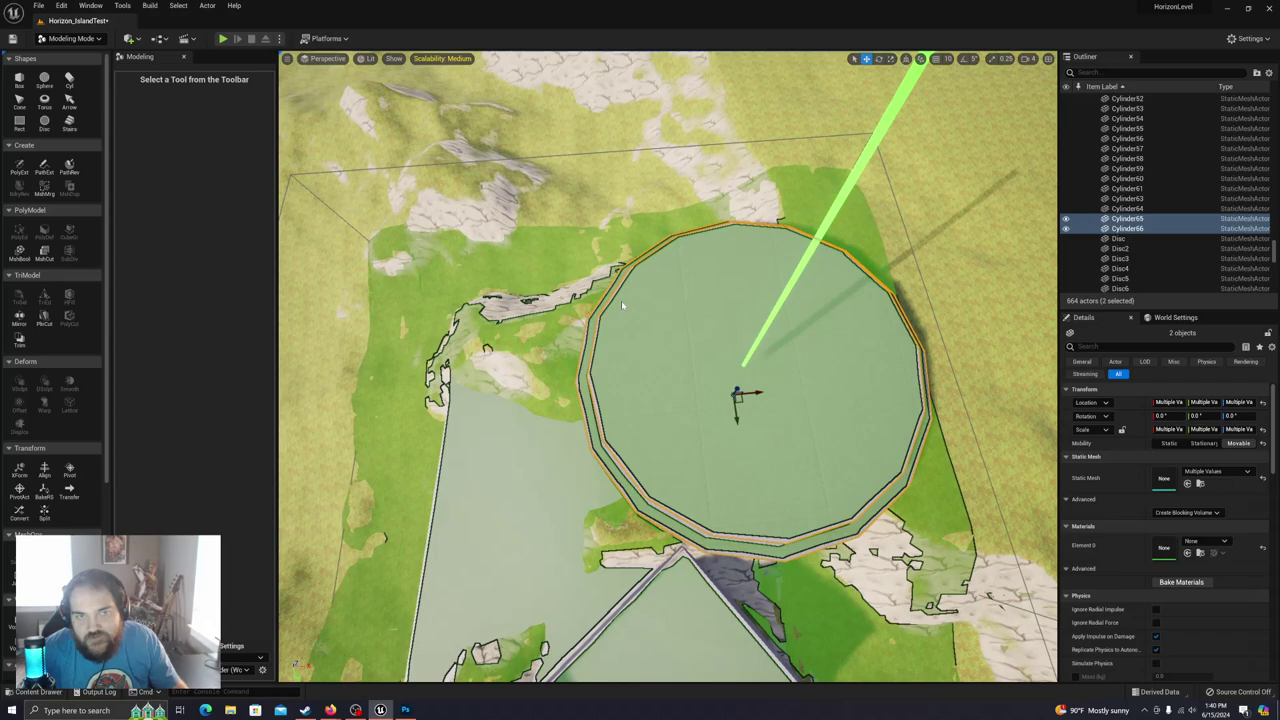
# Step: Add Cylinder64 to the two selected cylinders and scale all three down slightly together, bringing the outer one to about 50.17 in X and Y
pyautogui.keyDown('ctrl'); pyautogui.click(1125, 208); pyautogui.keyUp('ctrl')
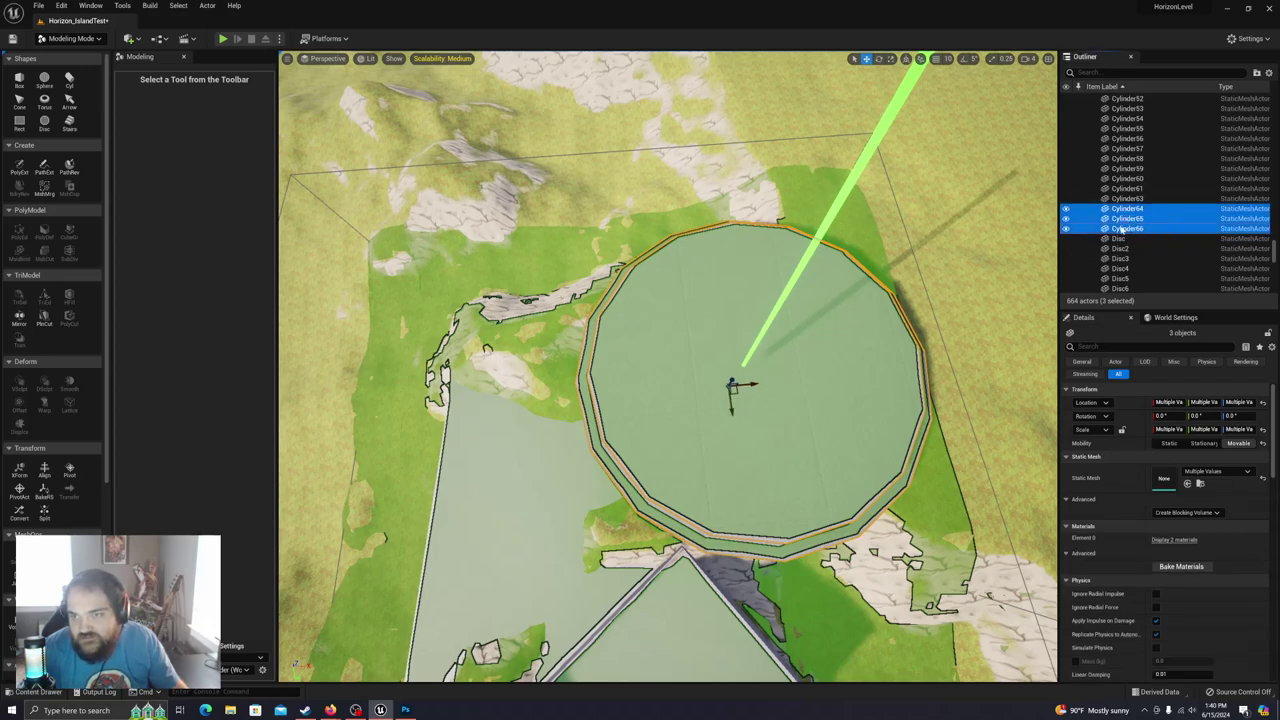
pyautogui.press('e')
pyautogui.press('r')
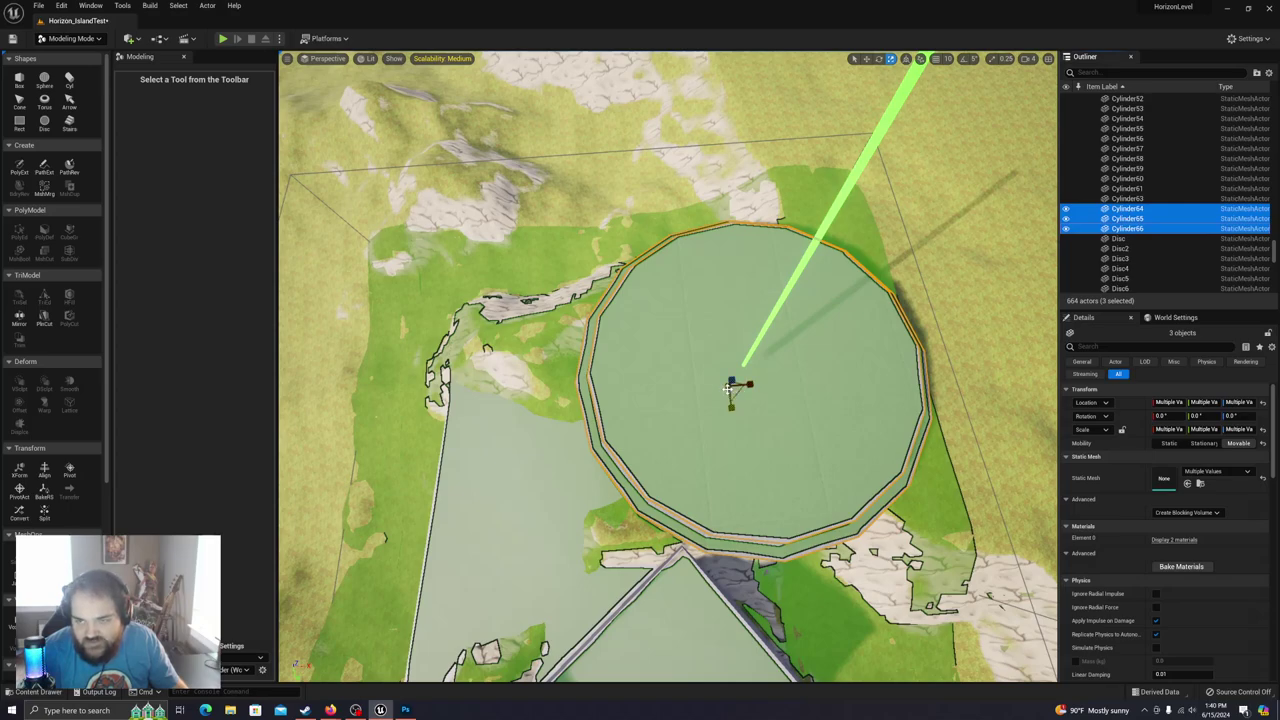
pyautogui.moveTo(727, 388); pyautogui.dragTo(694, 360, button='right')
pyautogui.press('w')
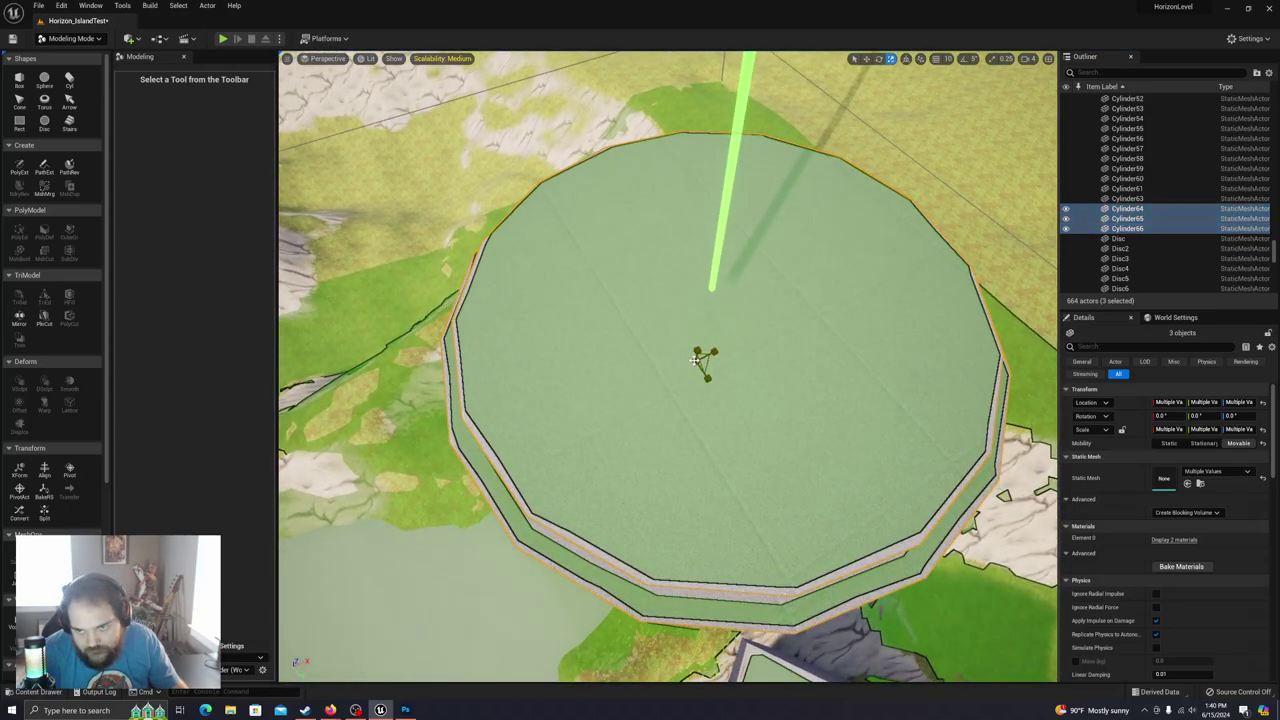
pyautogui.press('p')
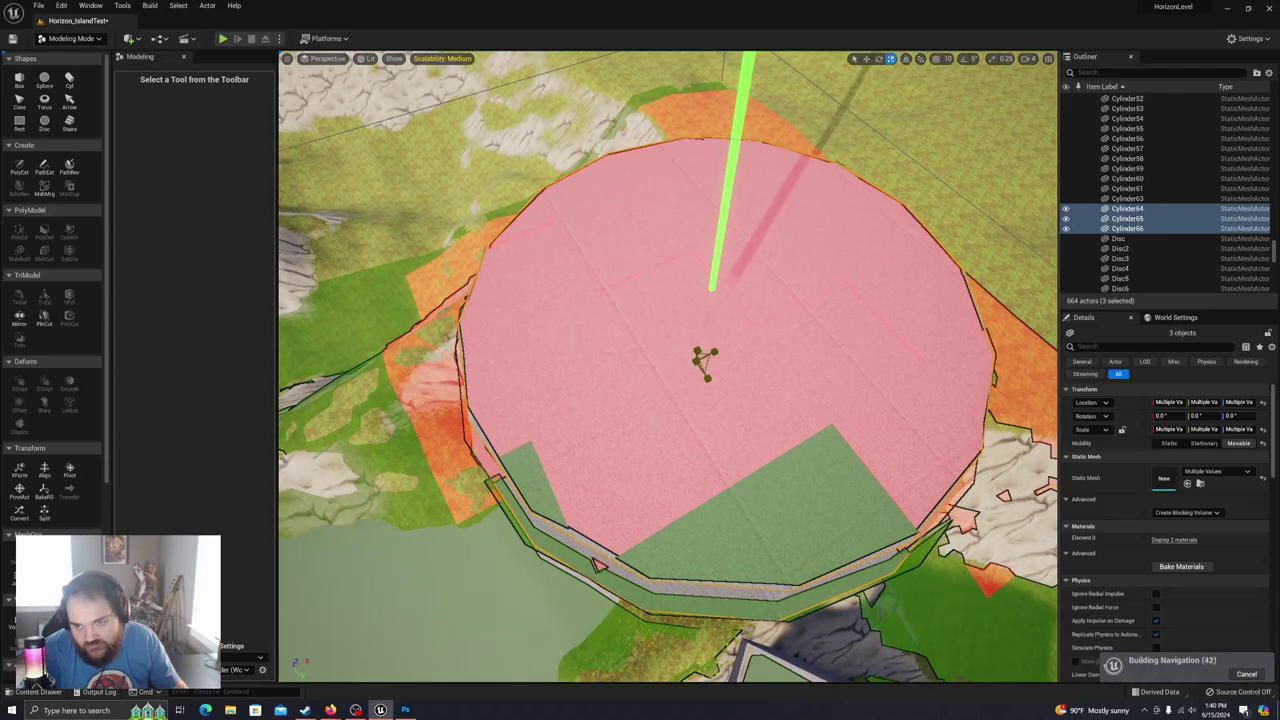
pyautogui.moveTo(697, 360)
pyautogui.mouseDown(button='right')
pyautogui.moveTo(765, 335)
pyautogui.moveTo(560, 265)
pyautogui.moveTo(711, 374)
pyautogui.mouseUp(button='right')
pyautogui.press('w')
pyautogui.moveTo(576, 323)
pyautogui.mouseDown()
pyautogui.moveTo(572, 270)
pyautogui.moveTo(578, 330)
pyautogui.mouseUp()
pyautogui.press('e')
pyautogui.press('r')
pyautogui.press('w')
# Step: Split the outer cylinder with the inner cylinder using Mesh Cut, keeping the output type From Input
pyautogui.moveTo(579, 329); pyautogui.dragTo(562, 125, button='right')
pyautogui.press('w')
pyautogui.press('s')
pyautogui.press('s')
pyautogui.click(561, 125)
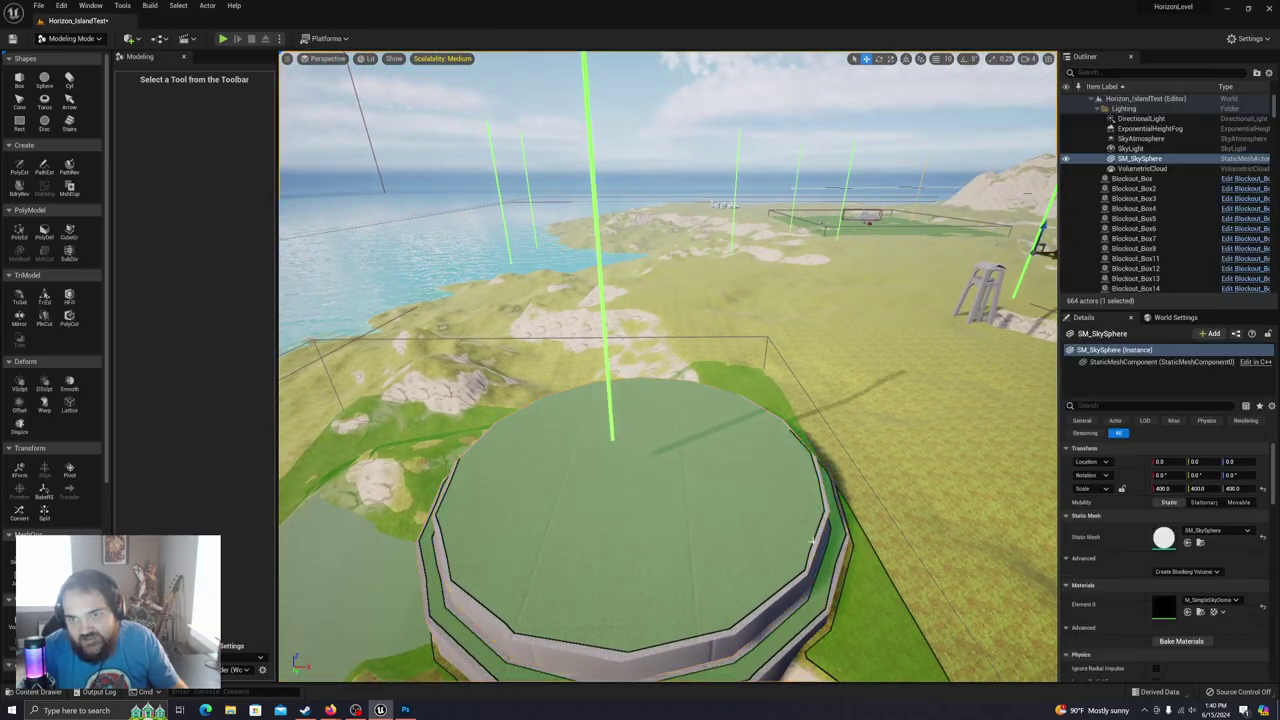
pyautogui.click(829, 569)
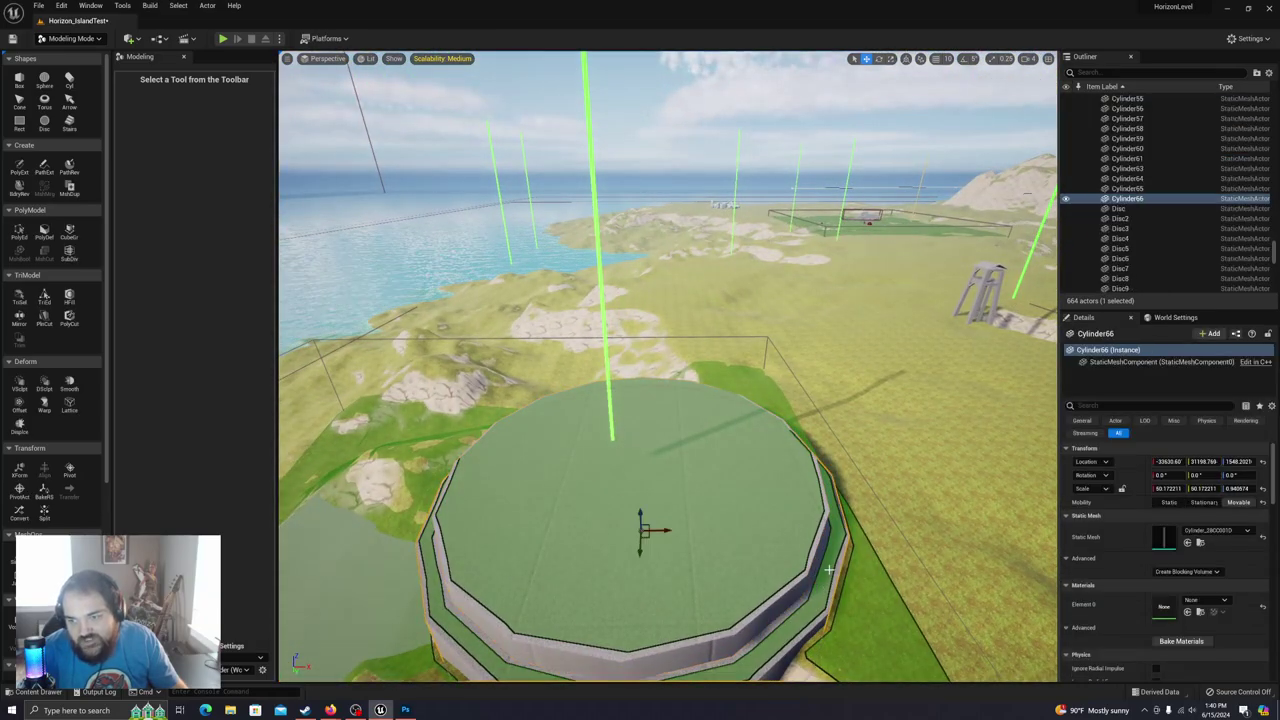
pyautogui.keyDown('ctrl'); pyautogui.click(694, 517); pyautogui.keyUp('ctrl')
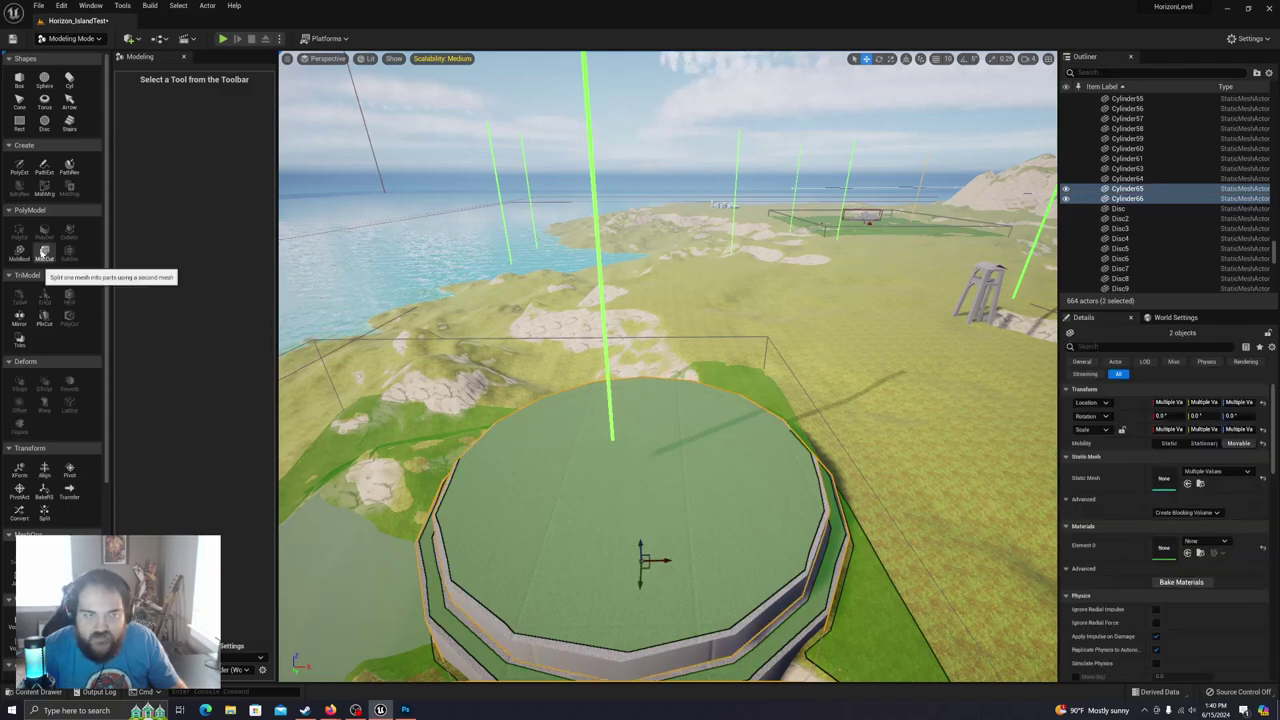
pyautogui.click(44, 252)
pyautogui.moveTo(844, 571); pyautogui.dragTo(960, 665, button='right')
pyautogui.moveTo(838, 615); pyautogui.dragTo(848, 588, button='right')
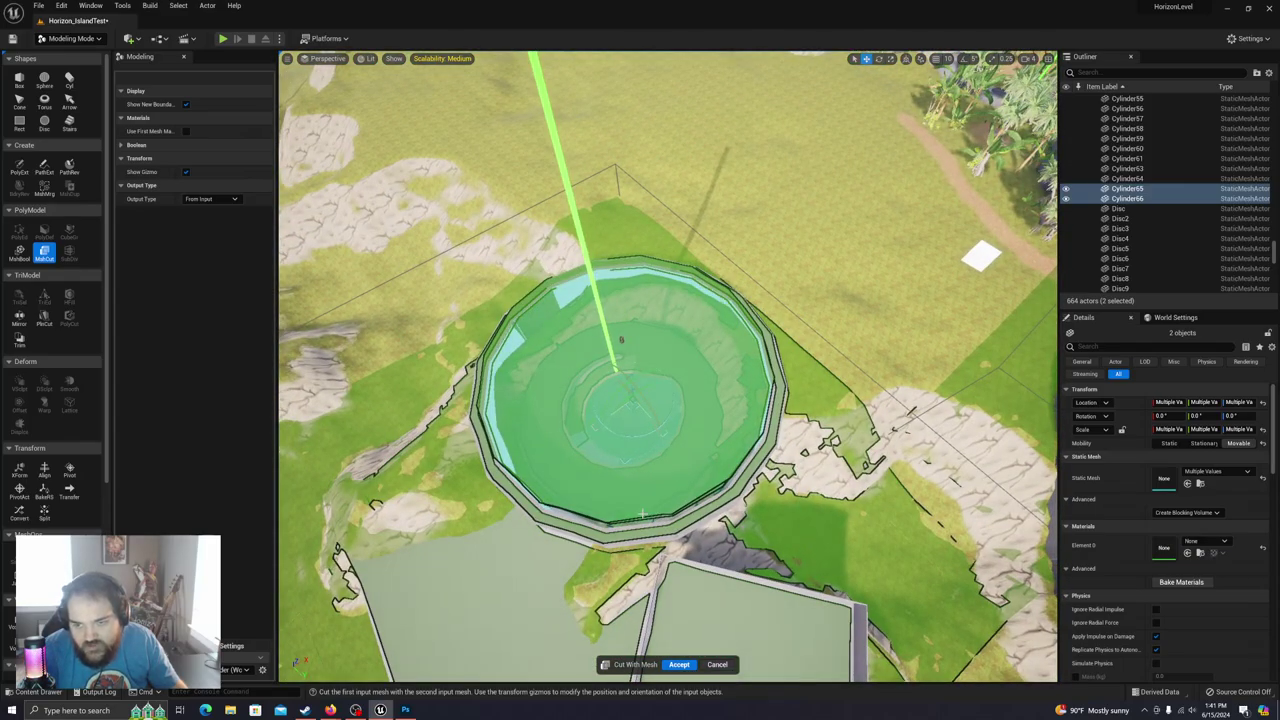
pyautogui.click(679, 664)
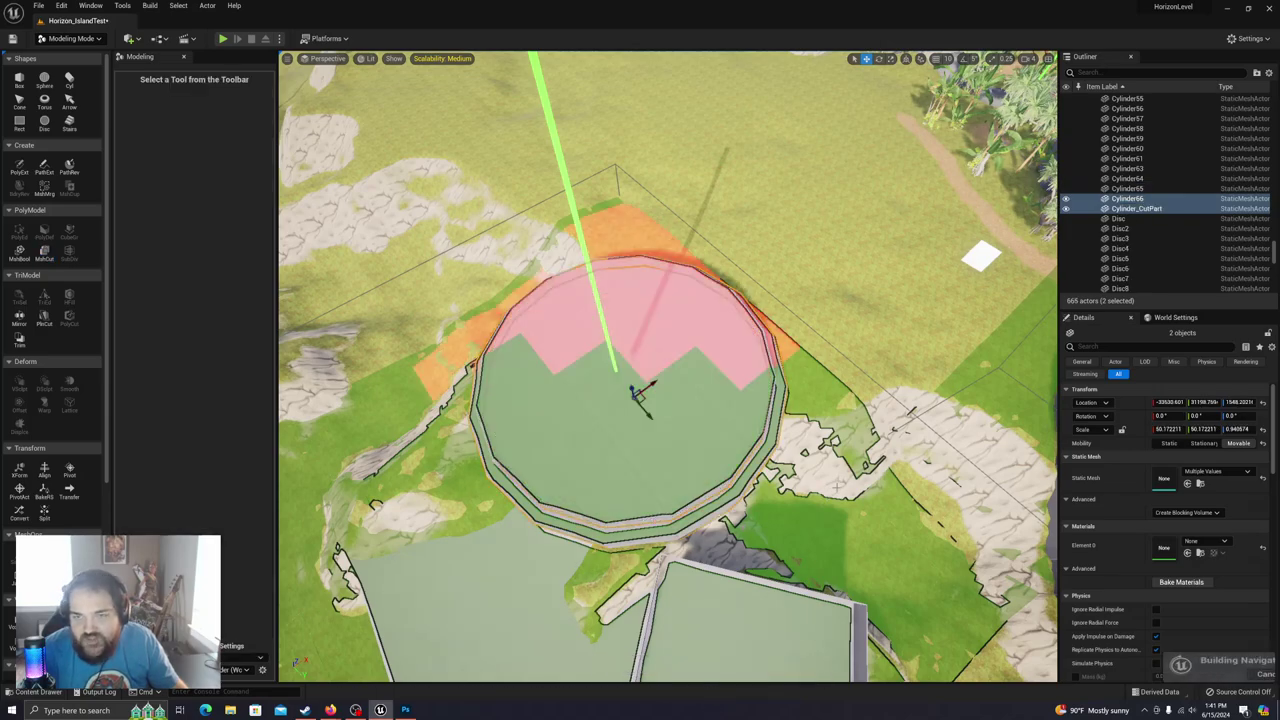
# Step: Delete the inner solid cylinder and the leftover Cylinder_CutPart, leaving only the hollow ring around the circular pit
pyautogui.moveTo(698, 452); pyautogui.dragTo(600, 324, button='right')
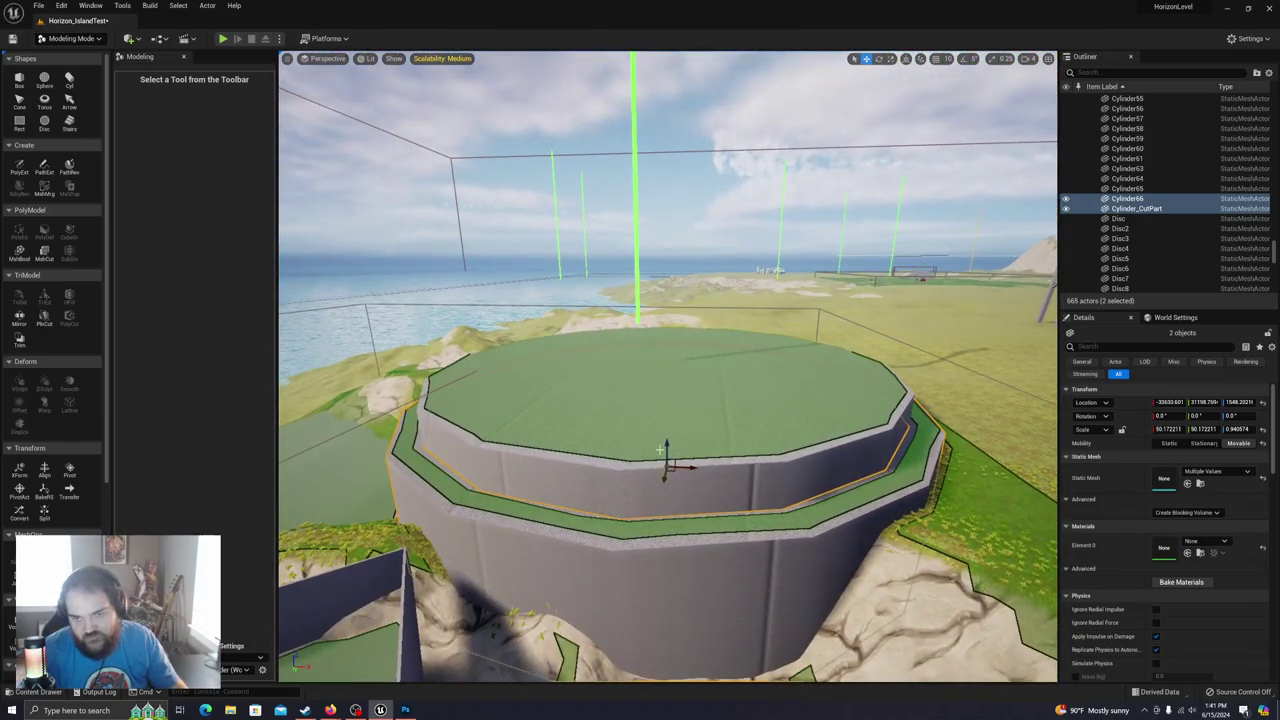
pyautogui.click(651, 416)
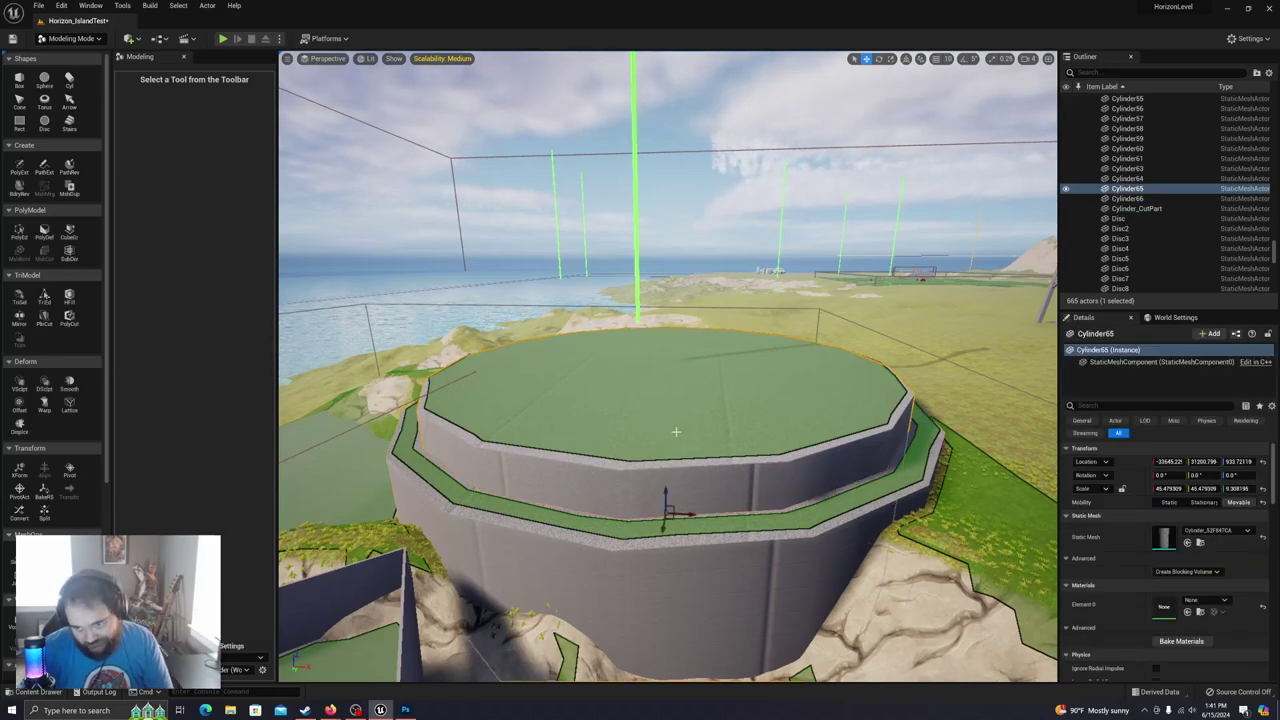
pyautogui.press('Delete')
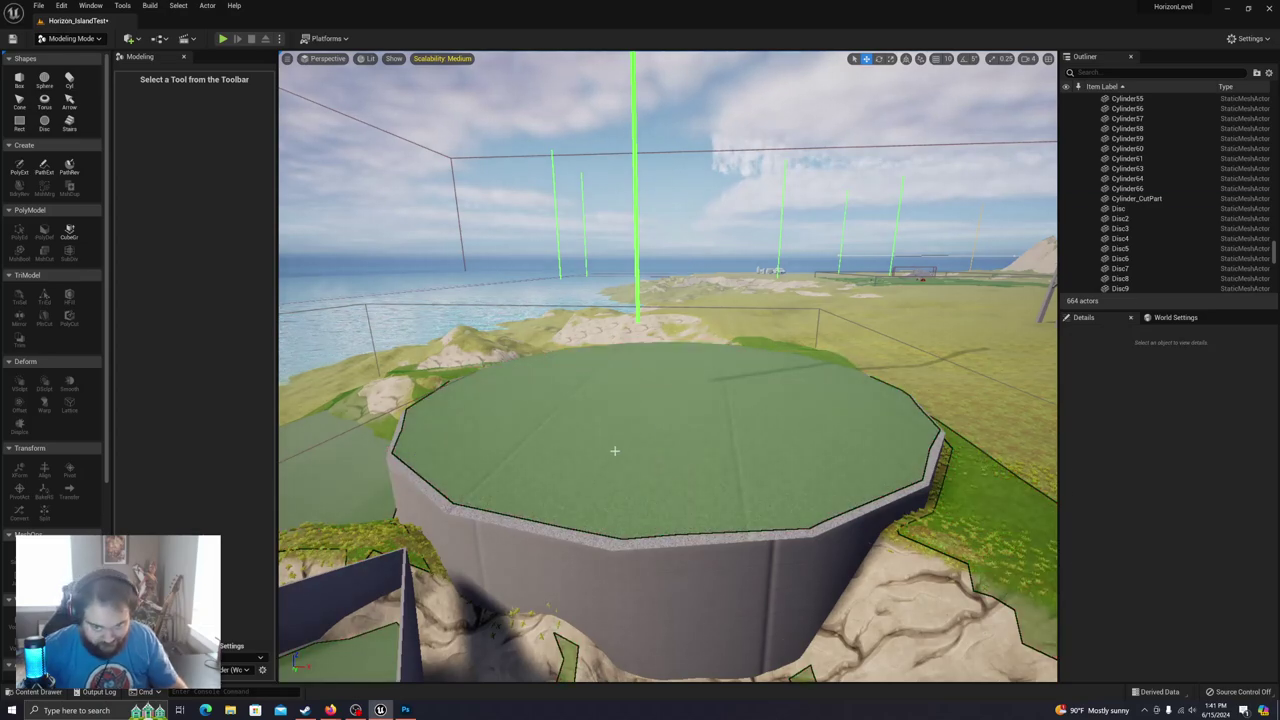
pyautogui.click(663, 445)
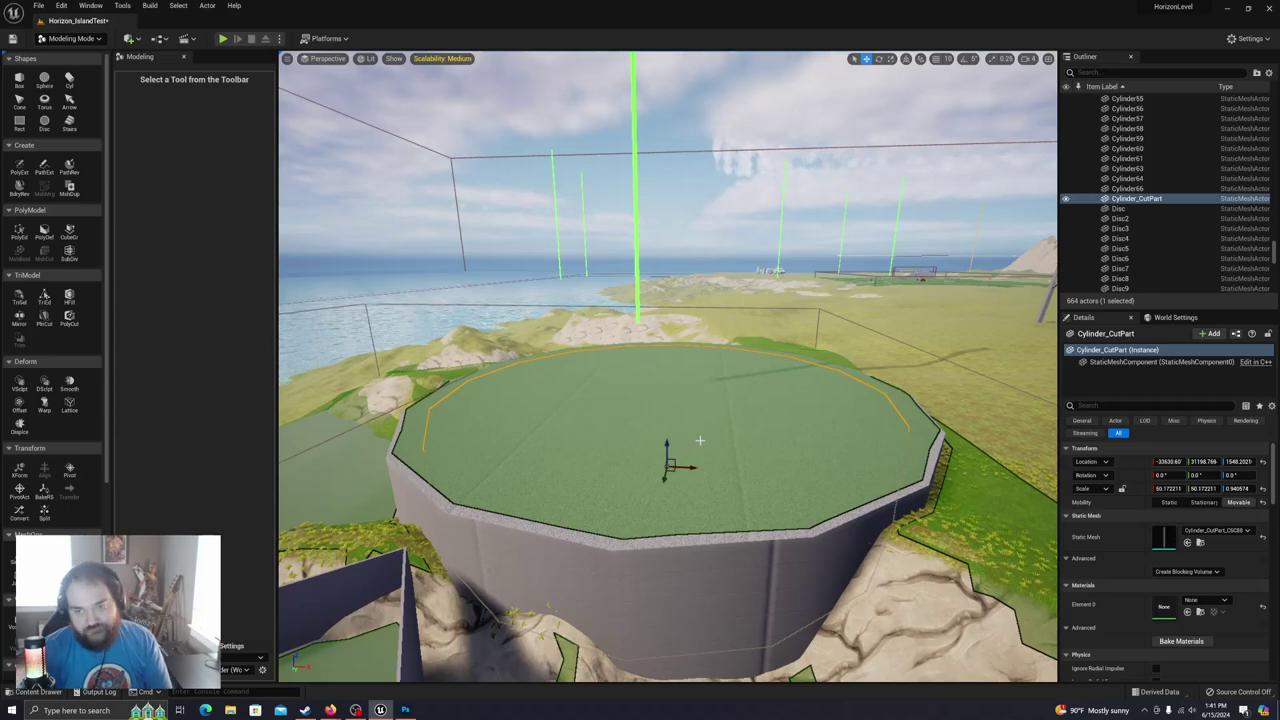
pyautogui.press('Delete')
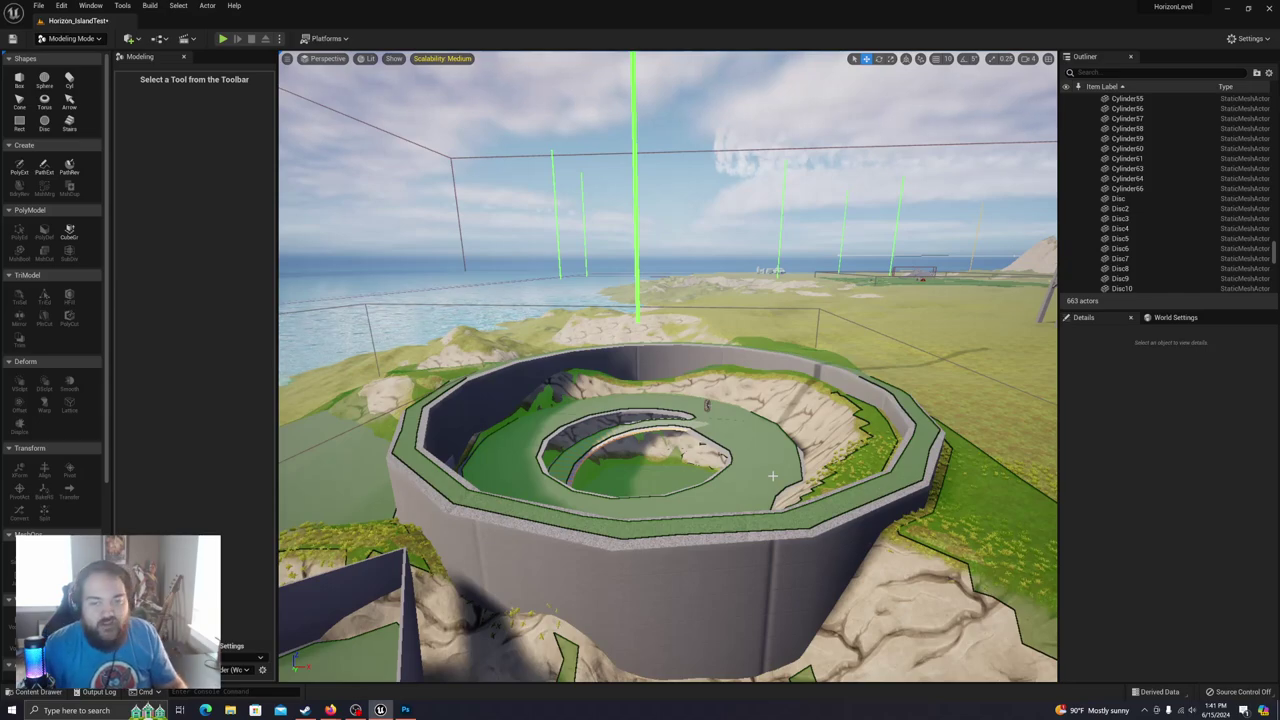
# Step: Raise the ring Cylinder66 to about Z 1839, scale it to about 46.94 in X and Y, and recentre it around the pit
pyautogui.click(682, 488)
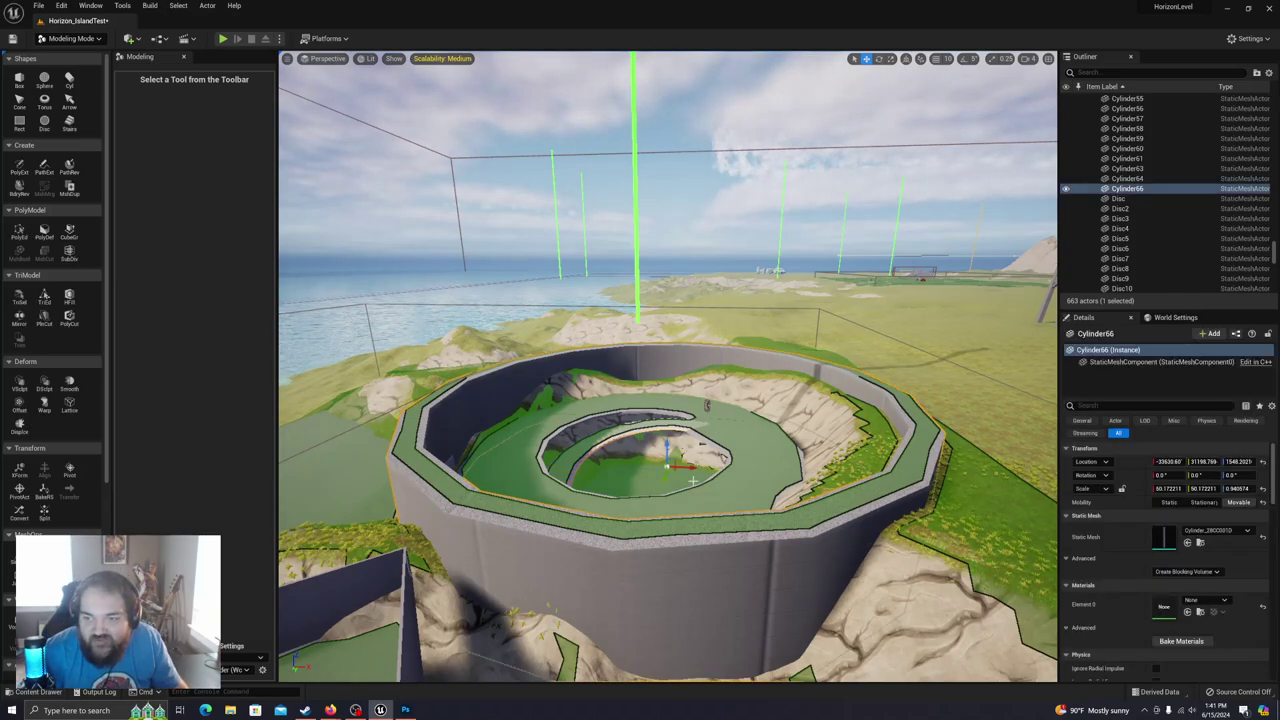
pyautogui.moveTo(682, 488); pyautogui.dragTo(660, 570, button='right')
pyautogui.press('w')
pyautogui.press('d')
pyautogui.moveTo(704, 351)
pyautogui.mouseDown()
pyautogui.moveTo(684, 355)
pyautogui.moveTo(679, 326)
pyautogui.moveTo(686, 234)
pyautogui.moveTo(681, 318)
pyautogui.mouseUp()
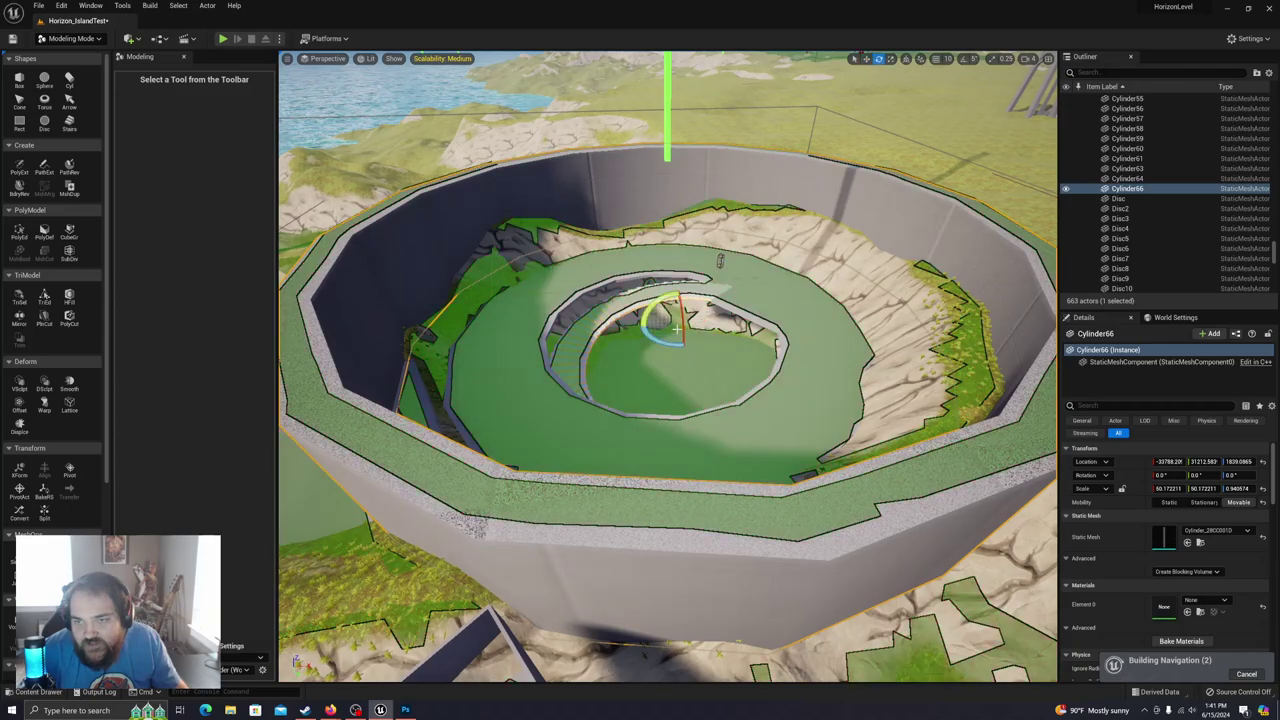
pyautogui.moveTo(685, 327)
pyautogui.mouseDown()
pyautogui.moveTo(664, 327)
pyautogui.moveTo(680, 331)
pyautogui.moveTo(672, 344)
pyautogui.moveTo(670, 331)
pyautogui.mouseUp()
pyautogui.moveTo(671, 331); pyautogui.dragTo(745, 335, button='right')
pyautogui.moveTo(676, 305); pyautogui.dragTo(677, 352, button='right')
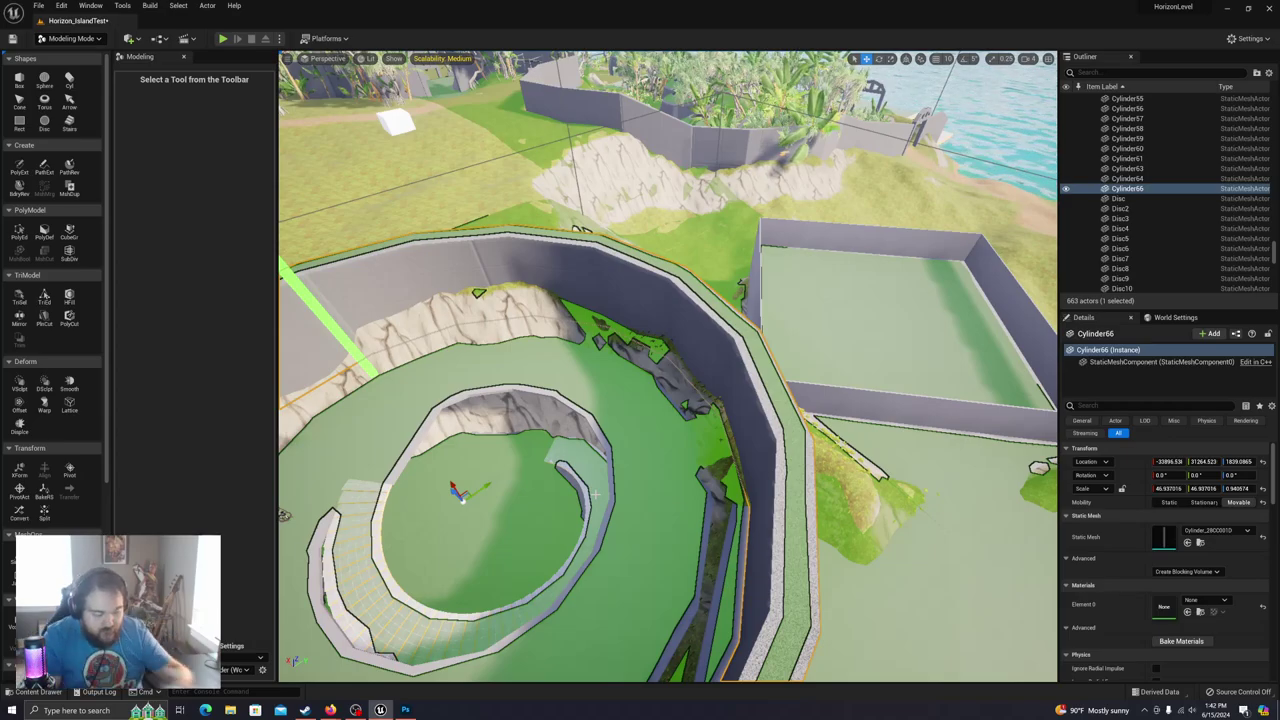
# Step: Examine how the ring wall meets the surrounding terrain, the inner floor and the neighbouring walls
pyautogui.moveTo(737, 460); pyautogui.dragTo(708, 330, button='right')
pyautogui.press('w')
pyautogui.press('e')
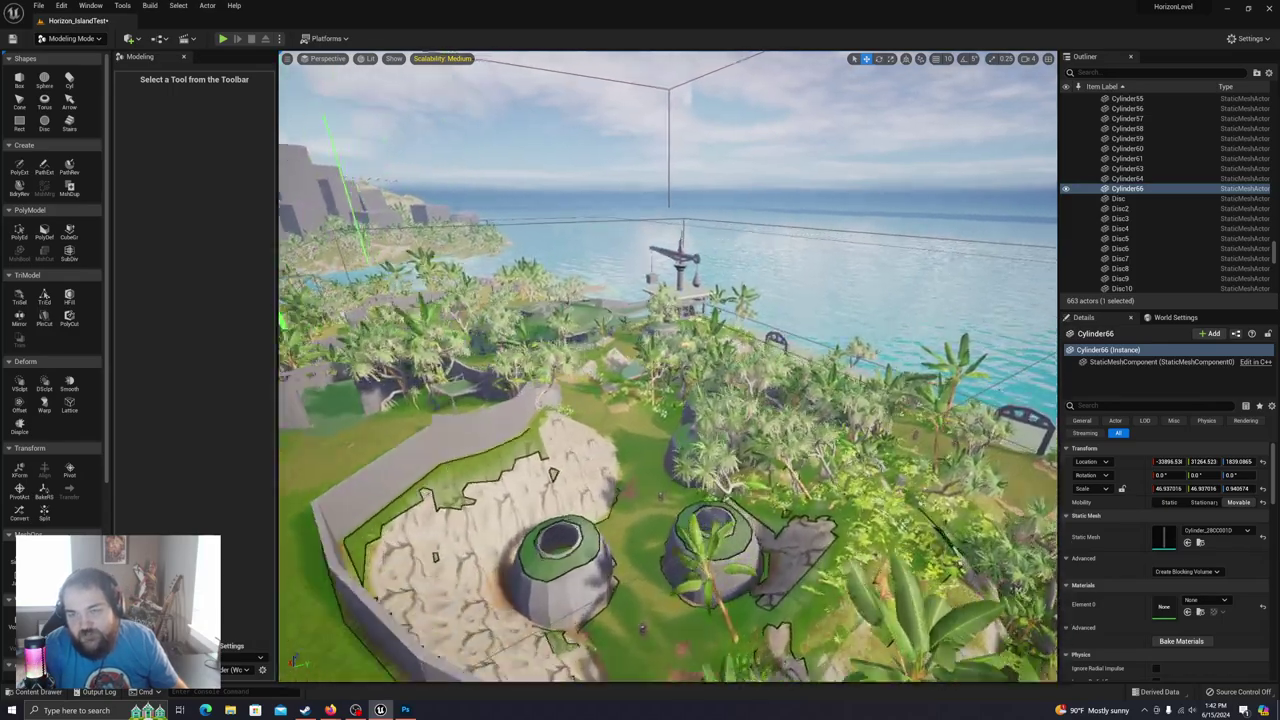
pyautogui.moveTo(668, 366); pyautogui.dragTo(655, 358, button='right')
pyautogui.press('f')
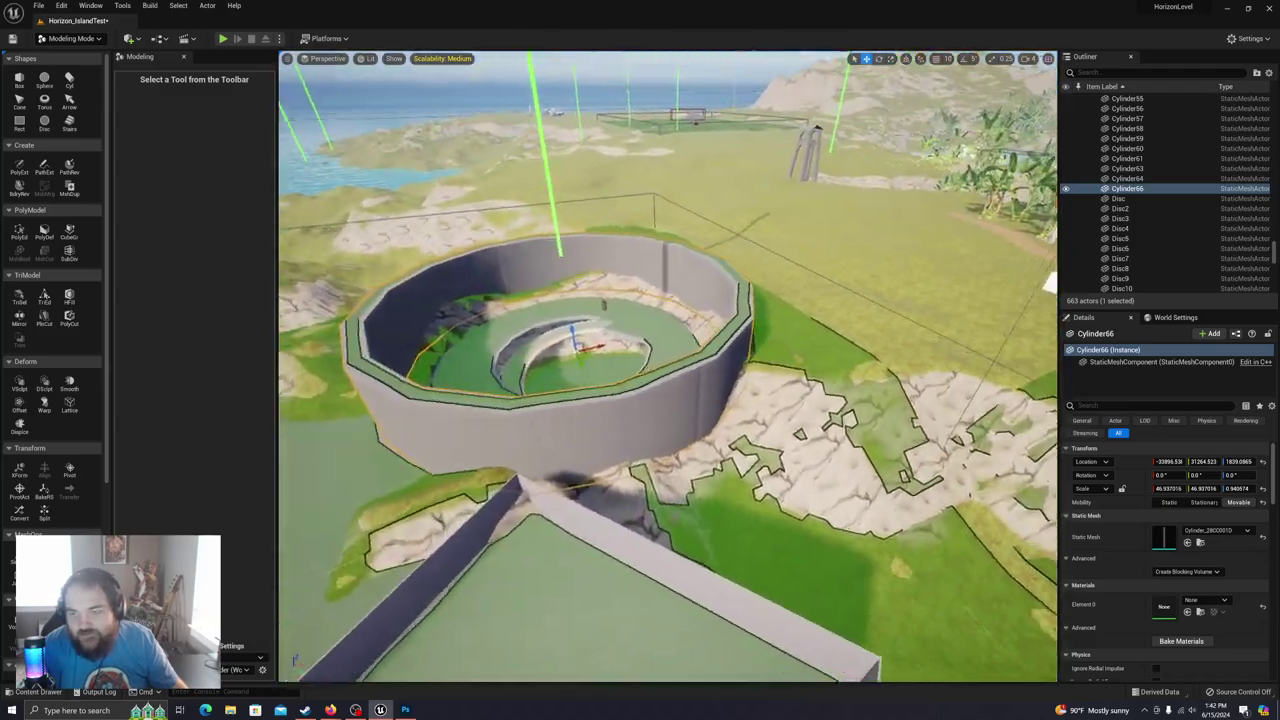
pyautogui.moveTo(668, 366); pyautogui.dragTo(838, 362, button='right')
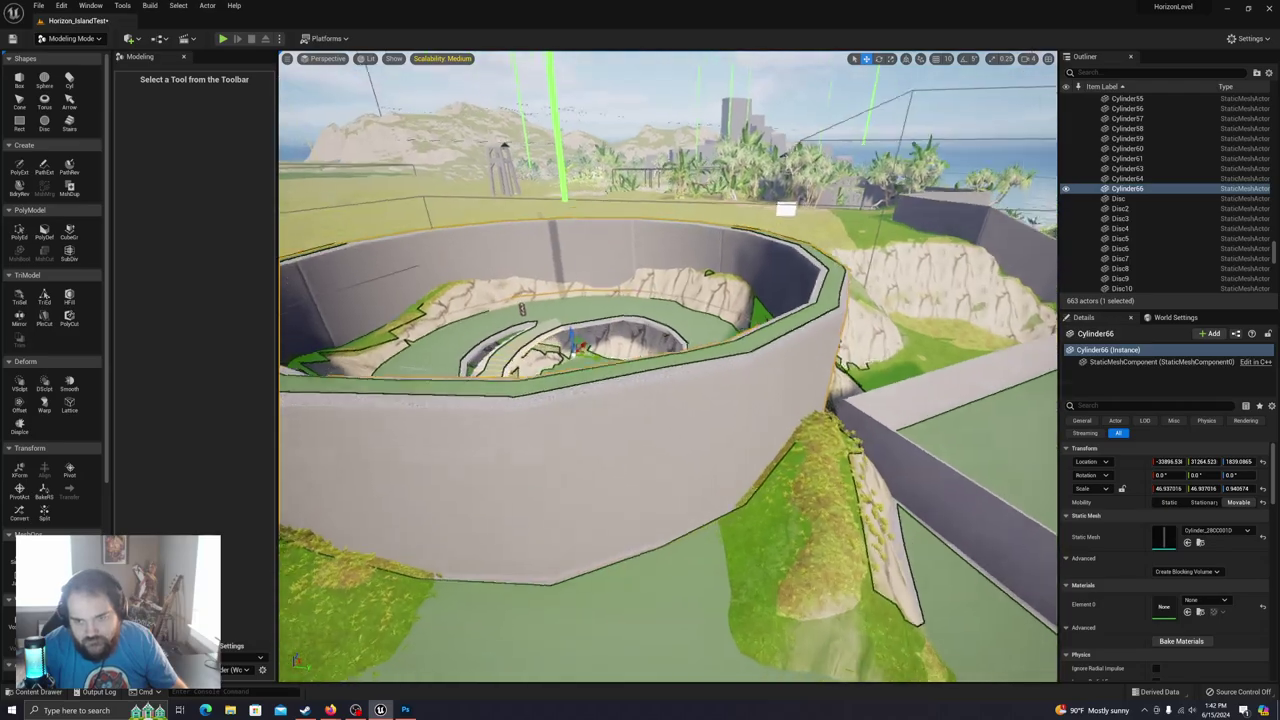
pyautogui.moveTo(668, 366); pyautogui.dragTo(600, 364, button='right')
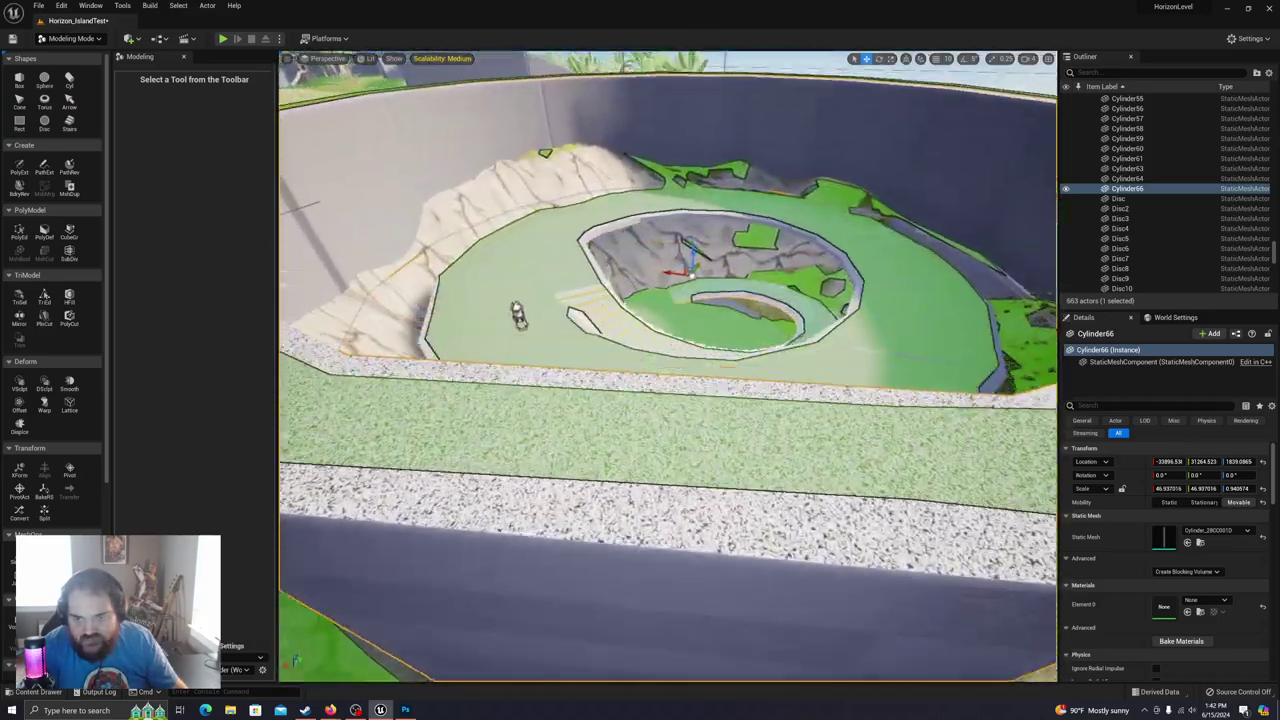
pyautogui.moveTo(668, 366); pyautogui.dragTo(620, 420, button='right')
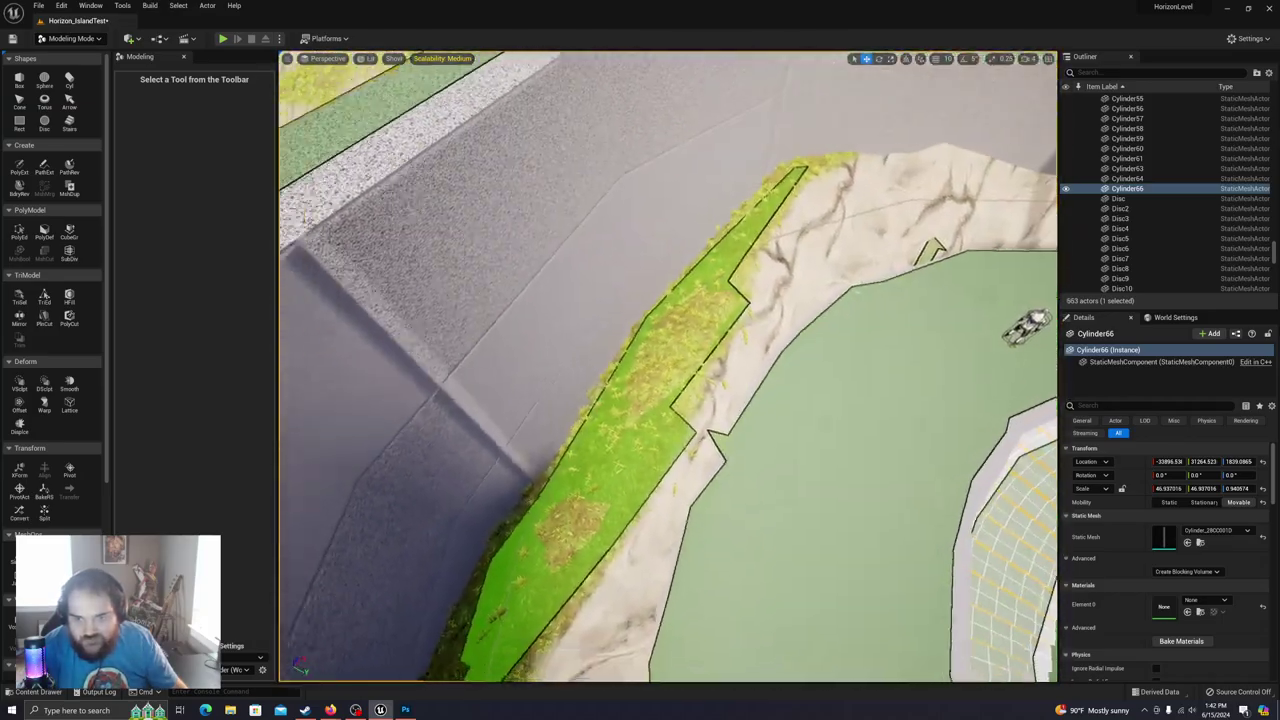
pyautogui.moveTo(668, 366); pyautogui.dragTo(560, 376, button='right')
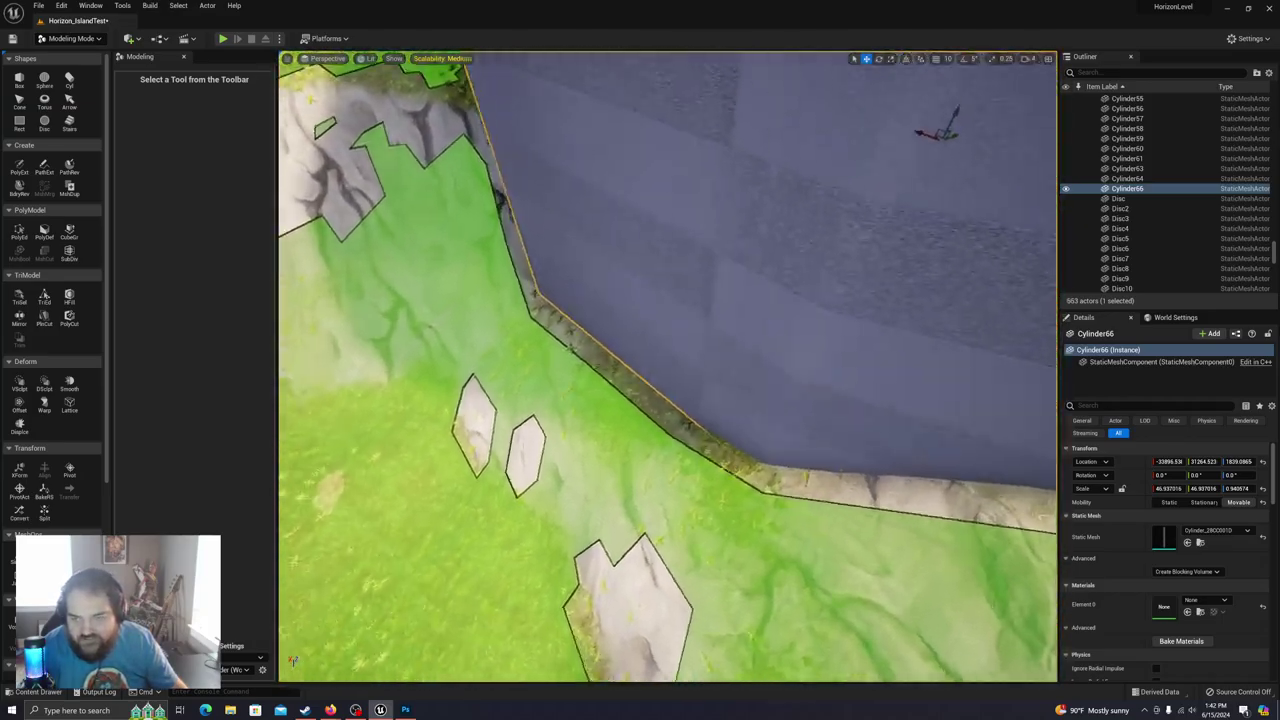
pyautogui.moveTo(668, 366); pyautogui.dragTo(640, 300, button='right')
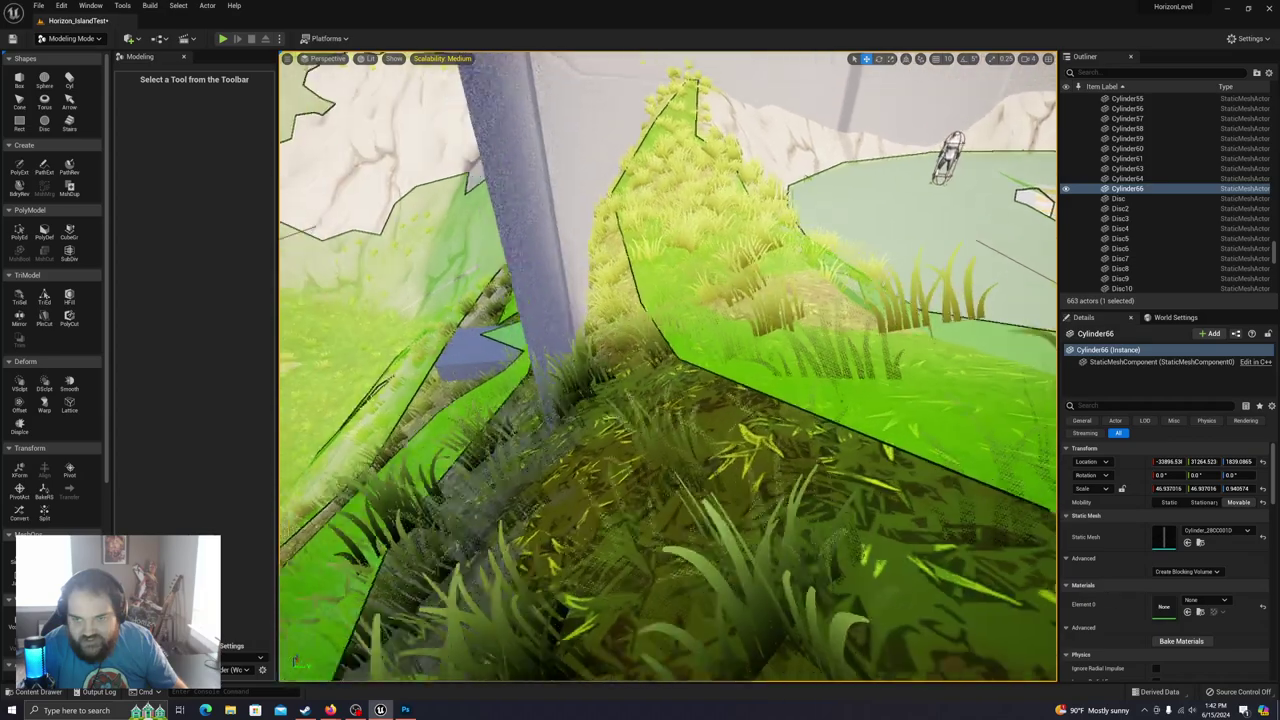
# Step: Move the small gray slab Box419 at the pit floor's edge to about X -34320, Y 29587
pyautogui.click(537, 325)
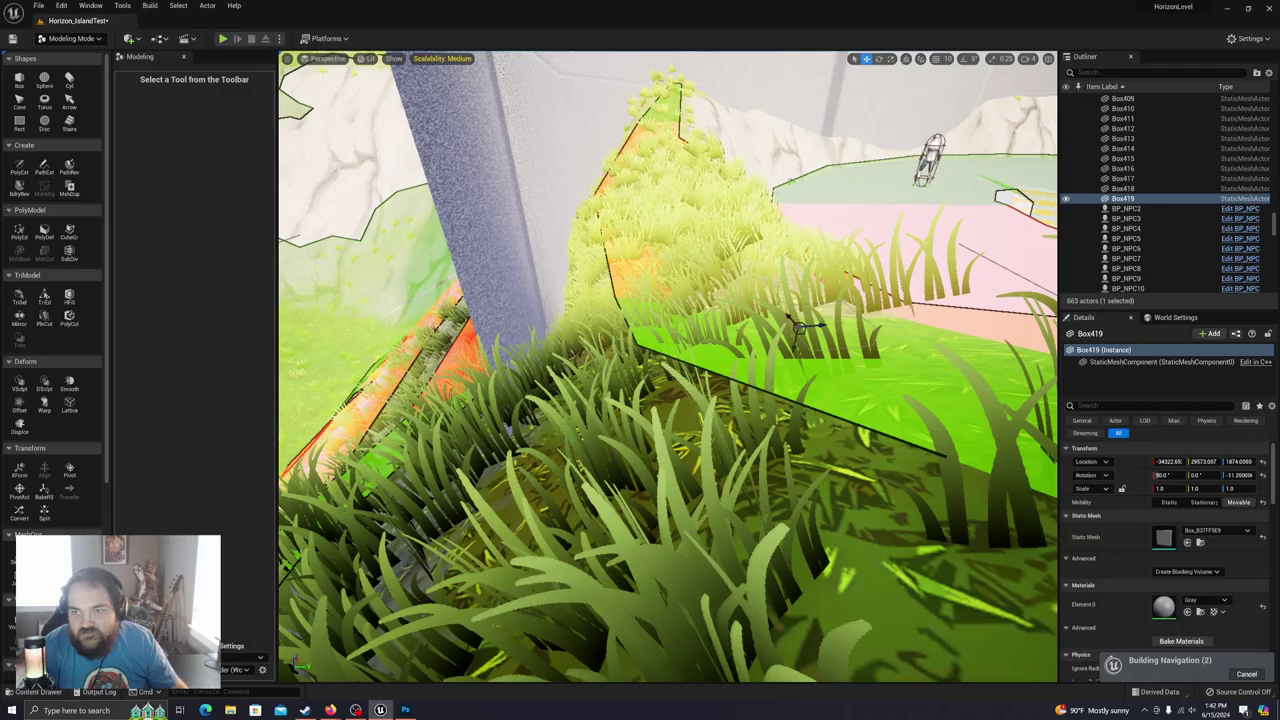
pyautogui.press('f')
pyautogui.moveTo(683, 408); pyautogui.dragTo(710, 435, button='right')
pyautogui.moveTo(583, 422); pyautogui.dragTo(612, 441)
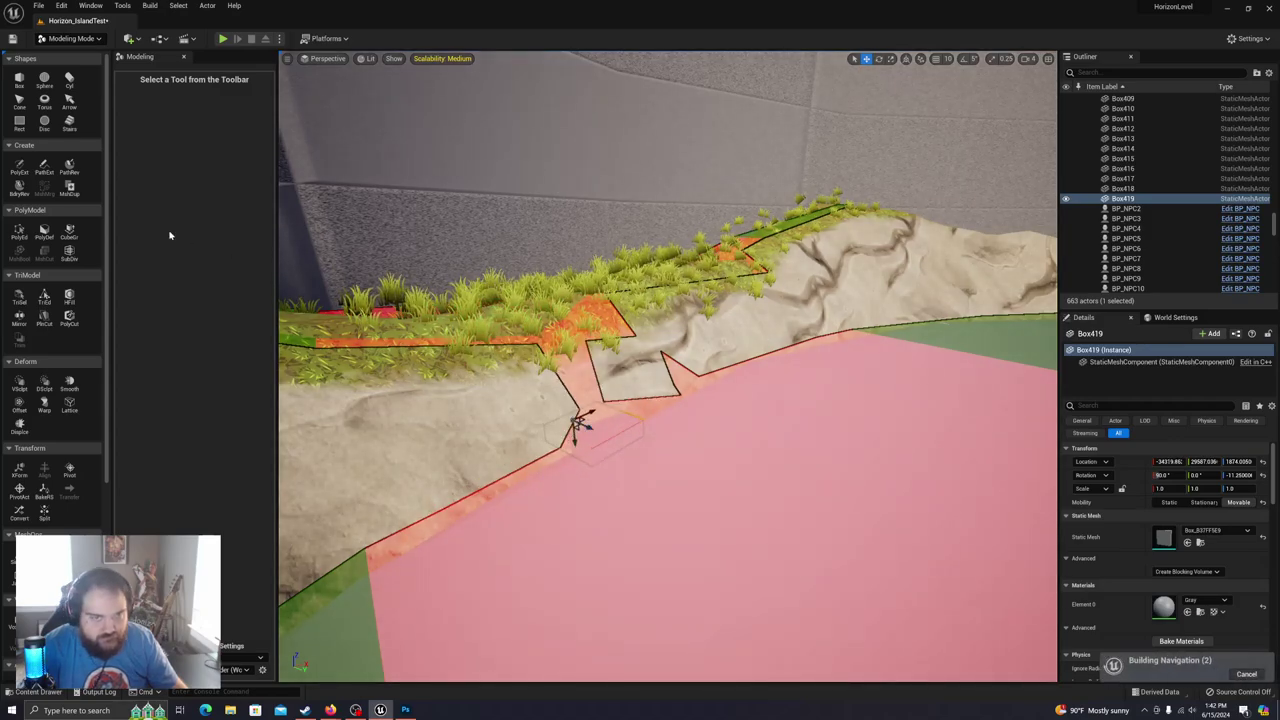
# Step: Edit Box419's polygroups and pull its two end faces outward to lengthen the slab along the rocky floor edge
pyautogui.click(19, 231)
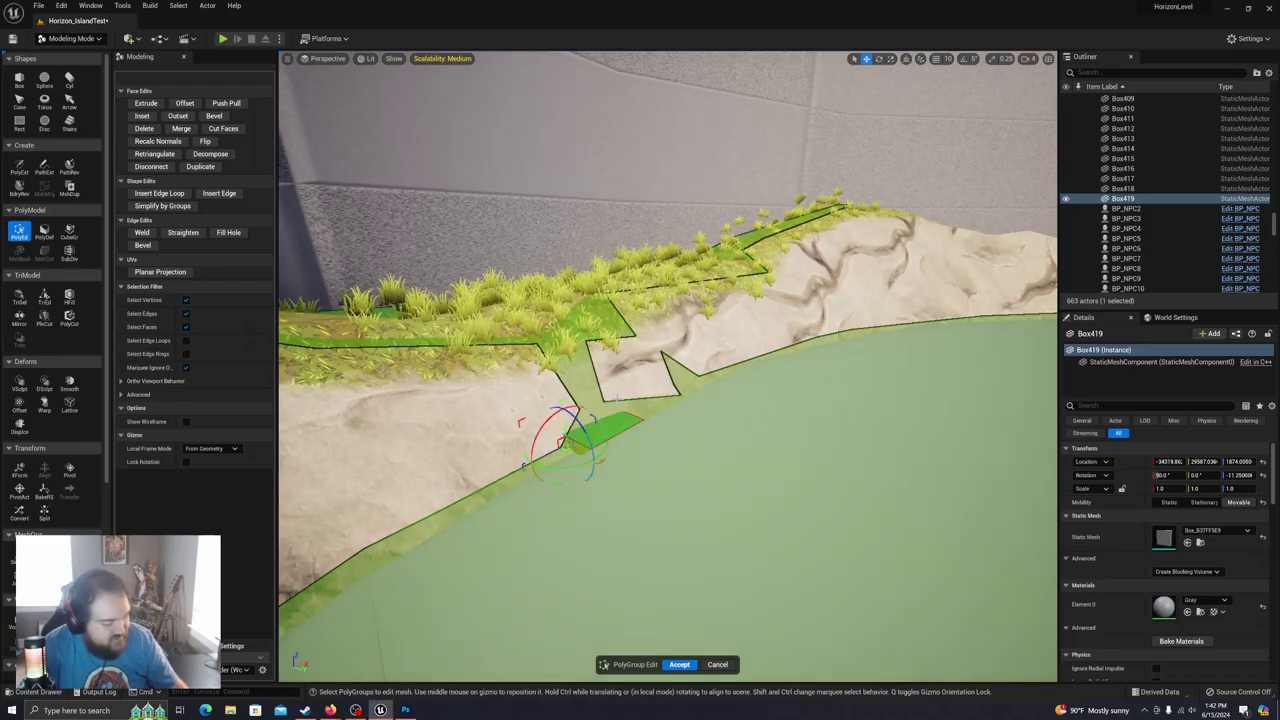
pyautogui.moveTo(524, 466); pyautogui.dragTo(216, 562)
pyautogui.moveTo(600, 400); pyautogui.dragTo(420, 395, button='right')
pyautogui.moveTo(628, 434); pyautogui.dragTo(515, 482, button='right')
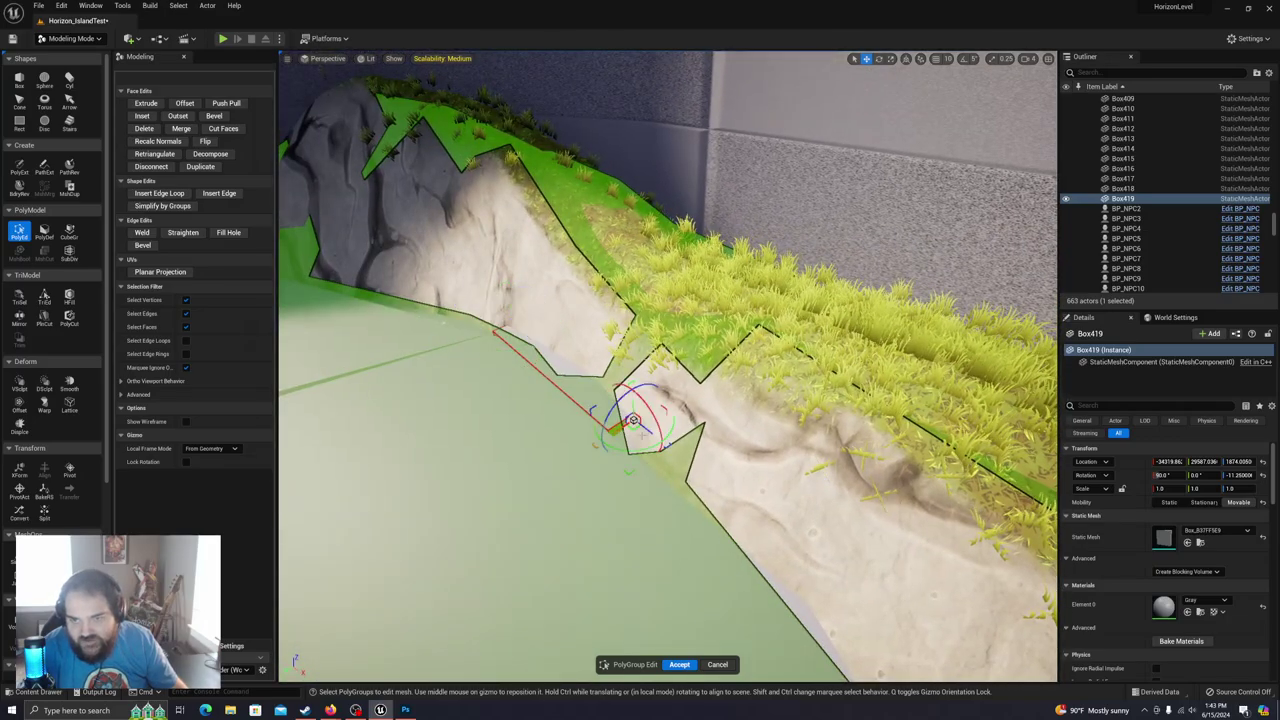
pyautogui.moveTo(657, 437); pyautogui.dragTo(1086, 611)
pyautogui.moveTo(800, 480); pyautogui.dragTo(1040, 480, button='right')
pyautogui.moveTo(676, 515); pyautogui.dragTo(590, 490, button='right')
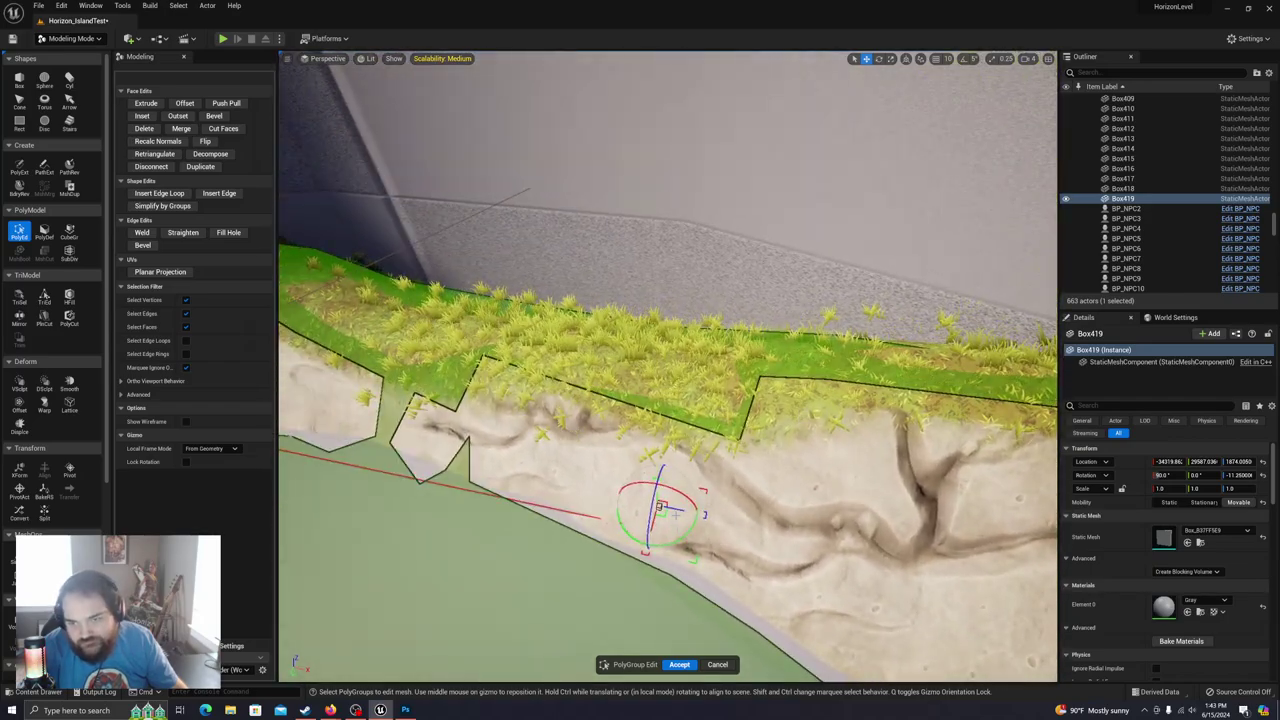
pyautogui.moveTo(678, 510); pyautogui.dragTo(890, 552)
pyautogui.moveTo(890, 552); pyautogui.dragTo(922, 634, button='right')
# Step: Pull the slab's long rear face outward beneath the ring wall so that the slab extends outside the ring
pyautogui.click(759, 421)
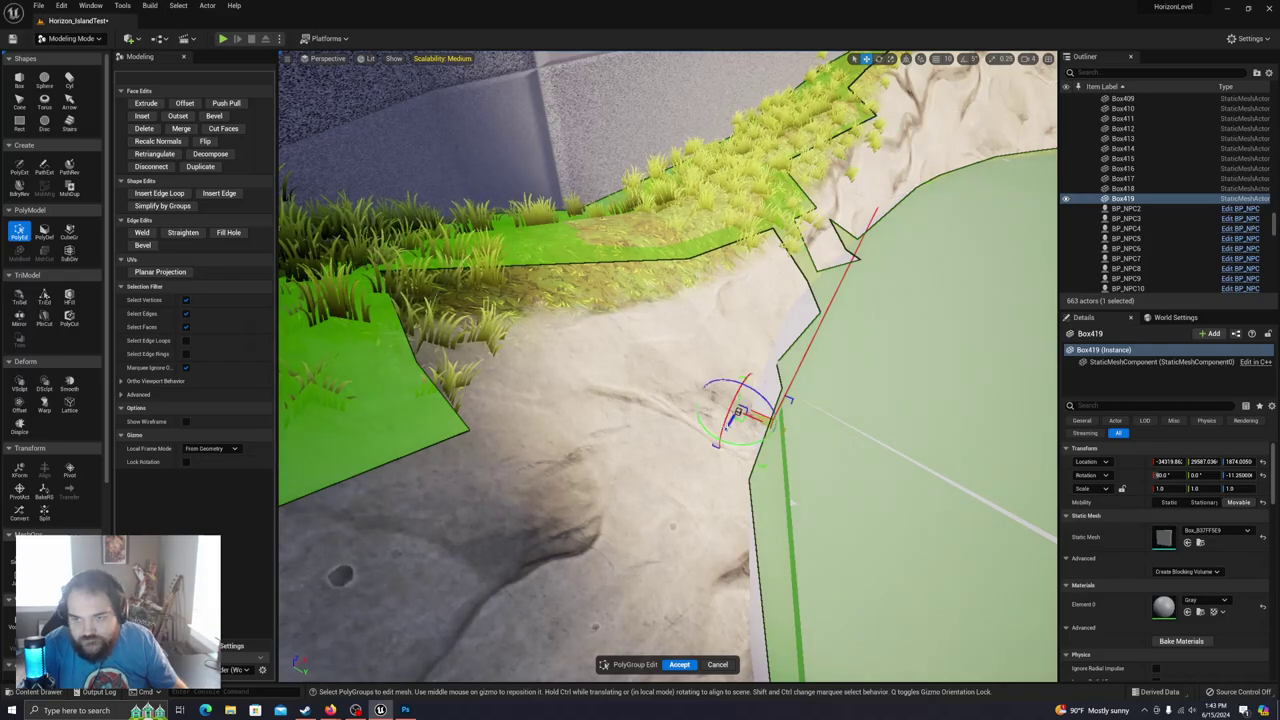
pyautogui.moveTo(558, 597); pyautogui.dragTo(532, 627)
pyautogui.moveTo(546, 613); pyautogui.dragTo(775, 535, button='right')
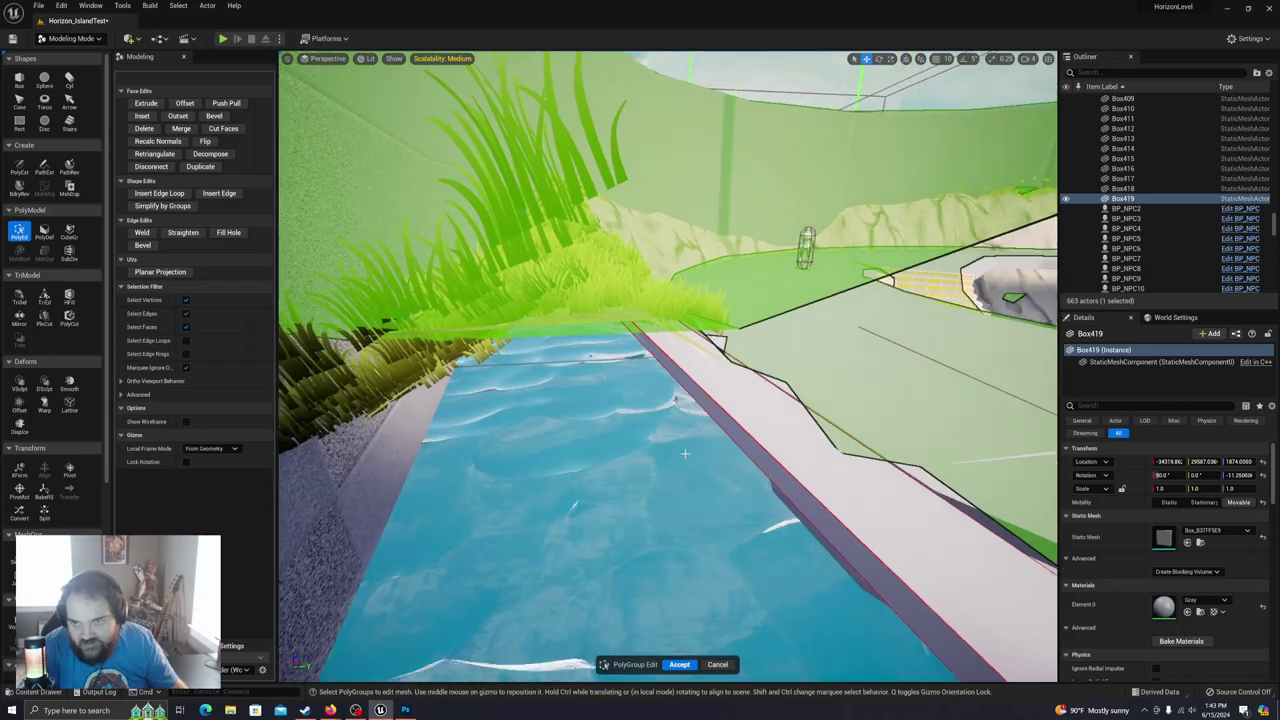
pyautogui.click(714, 408)
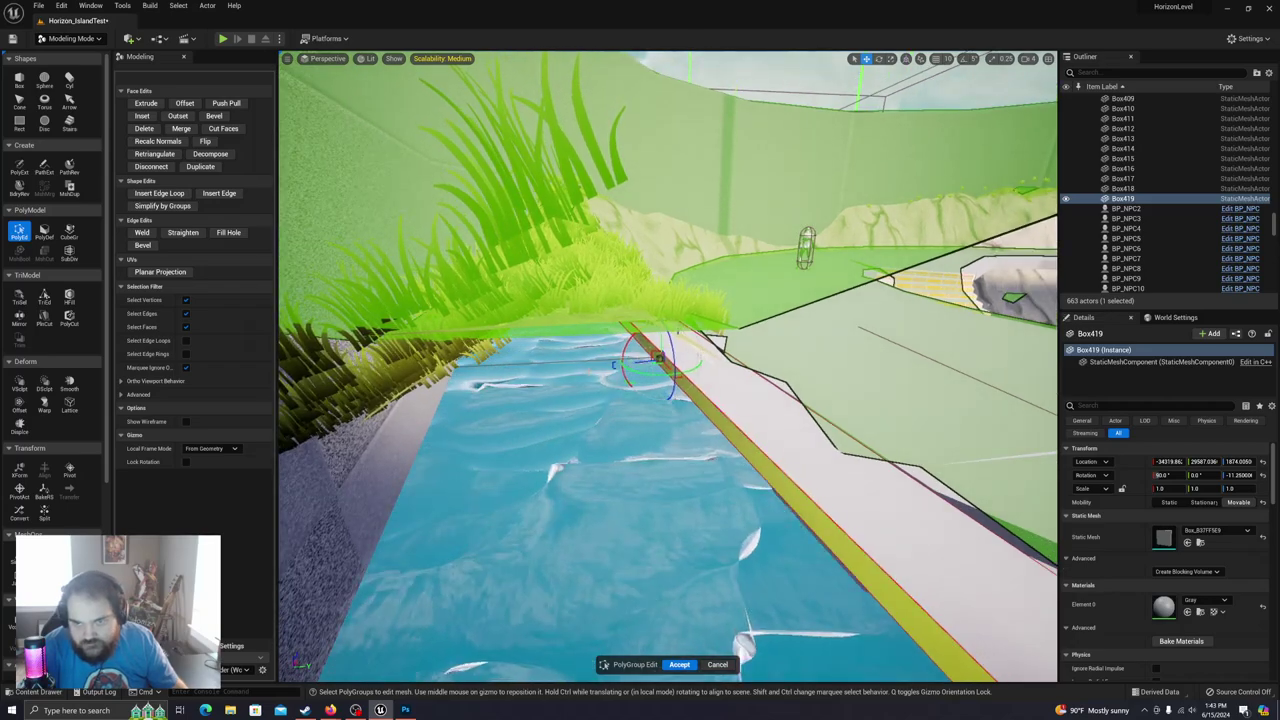
pyautogui.moveTo(612, 366); pyautogui.dragTo(181, 389)
pyautogui.moveTo(531, 406); pyautogui.dragTo(628, 373, button='right')
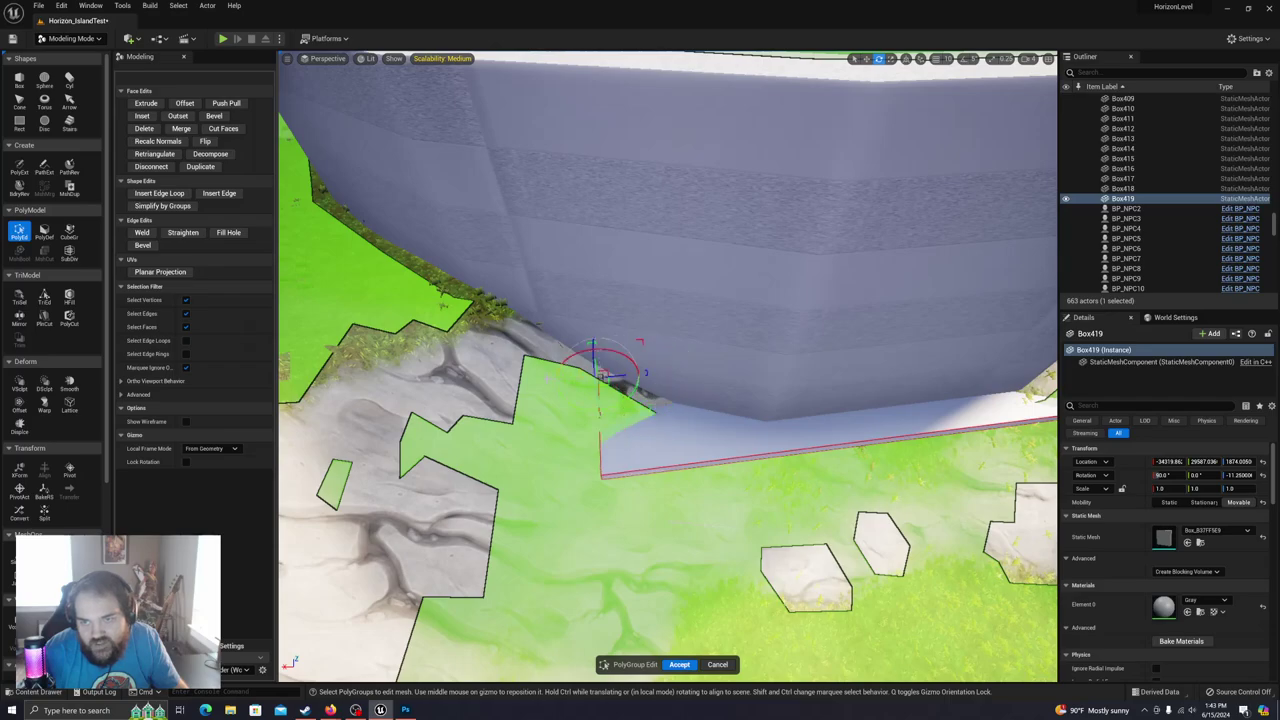
# Step: Lengthen the slab's end outside the ring and pull its outer long face farther over the grassy slope
pyautogui.moveTo(423, 378); pyautogui.dragTo(415, 379)
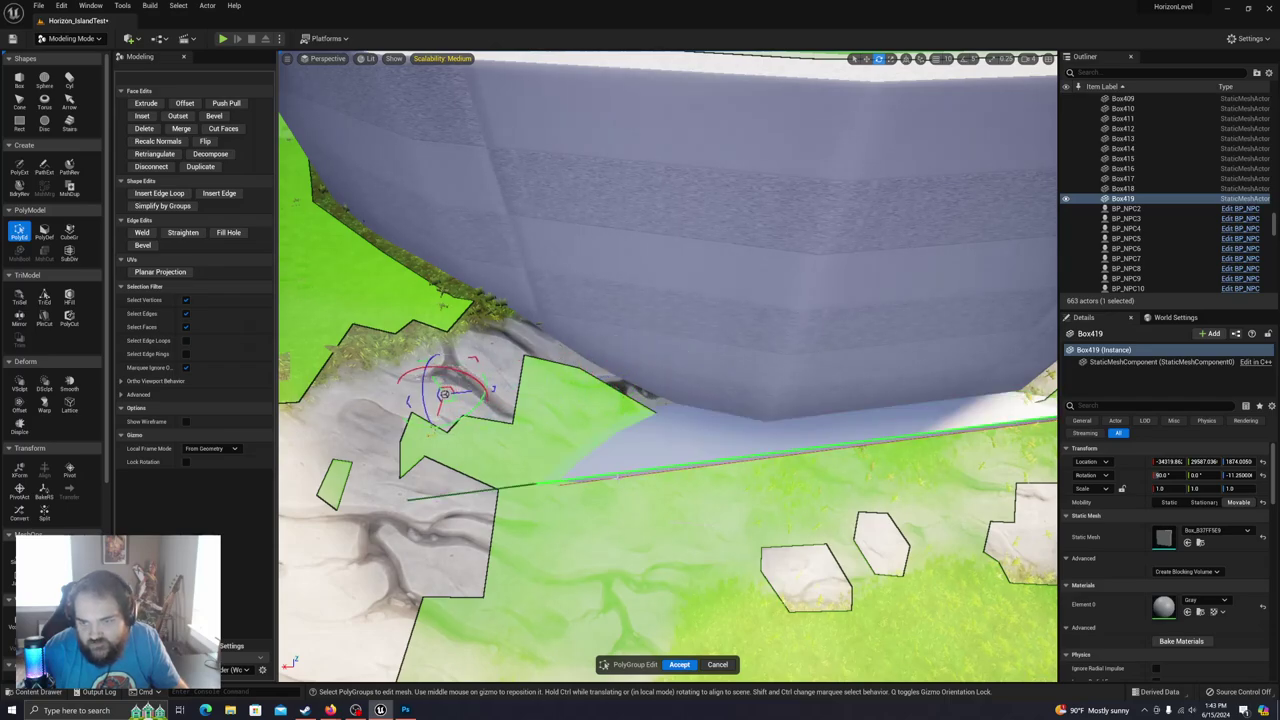
pyautogui.moveTo(614, 476); pyautogui.dragTo(567, 360, button='right')
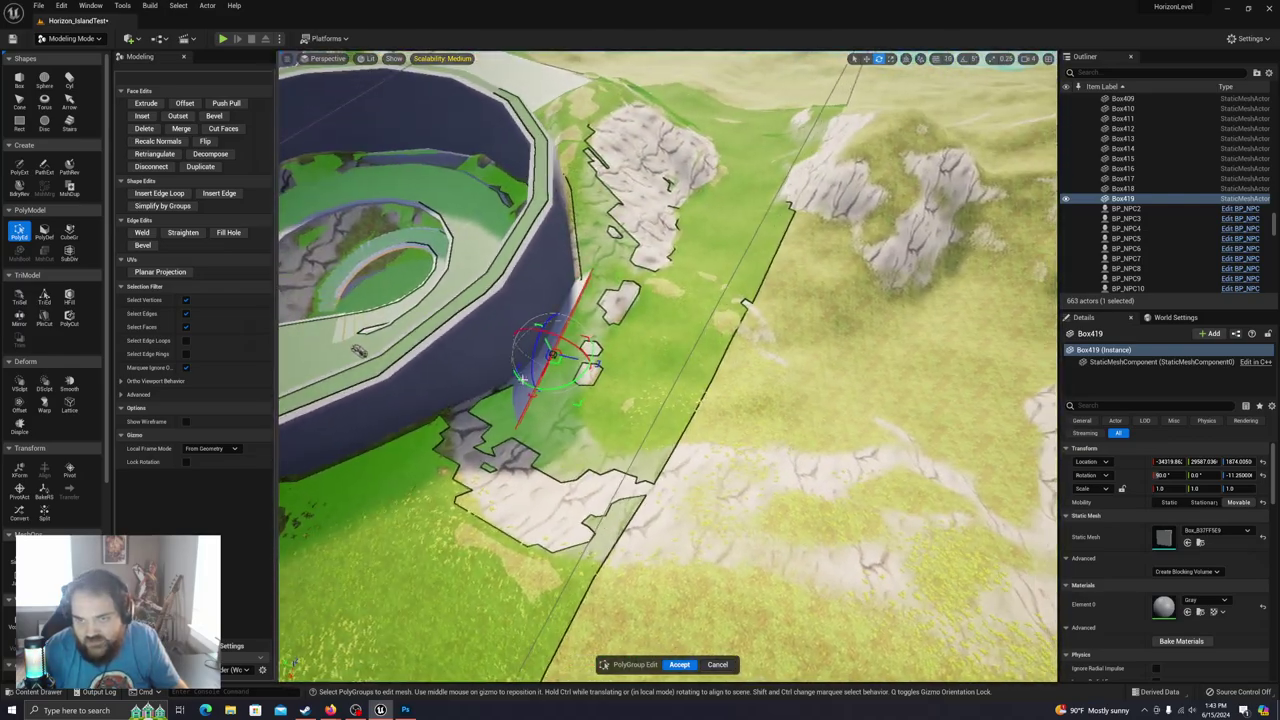
pyautogui.moveTo(567, 357); pyautogui.dragTo(809, 415)
pyautogui.moveTo(806, 414); pyautogui.dragTo(530, 270, button='right')
pyautogui.moveTo(415, 406); pyautogui.dragTo(497, 283)
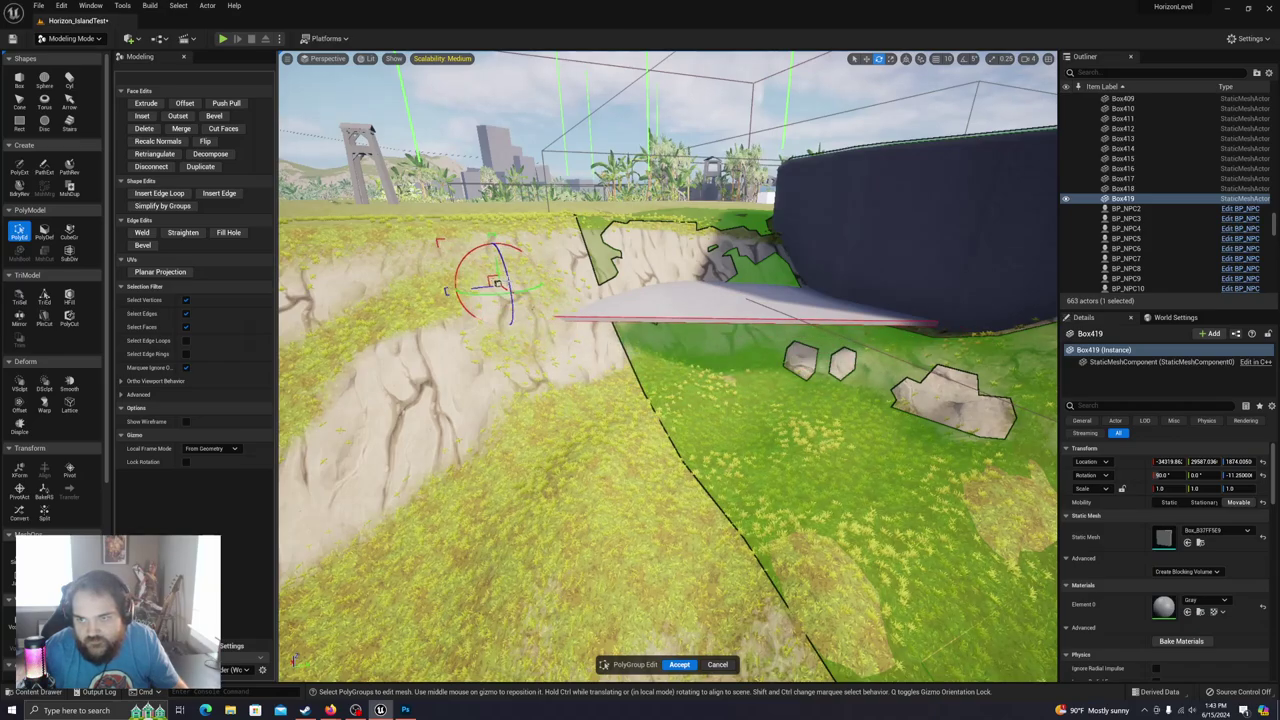
# Step: Stretch the slab's end faces into the hillsides to close the gaps between the platform and the terrain
pyautogui.moveTo(497, 283); pyautogui.dragTo(645, 362, button='right')
pyautogui.press('w')
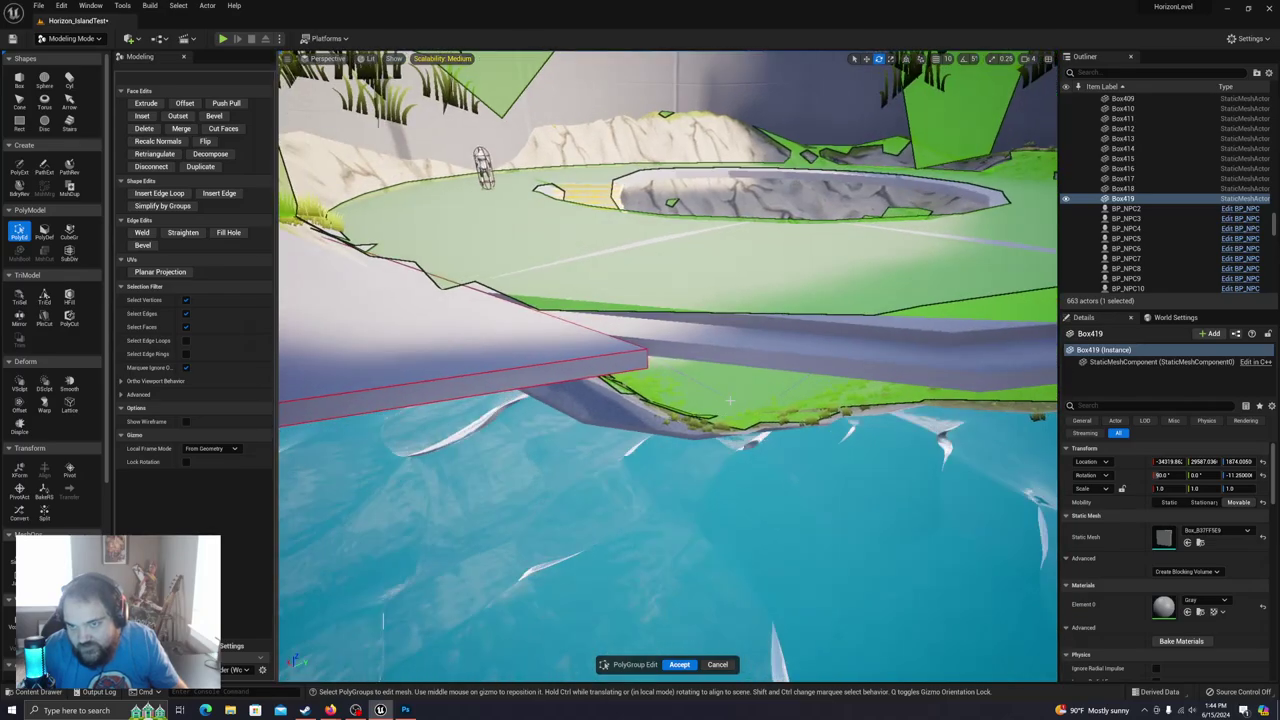
pyautogui.click(643, 357)
pyautogui.moveTo(497, 283); pyautogui.dragTo(497, 283, button='right')
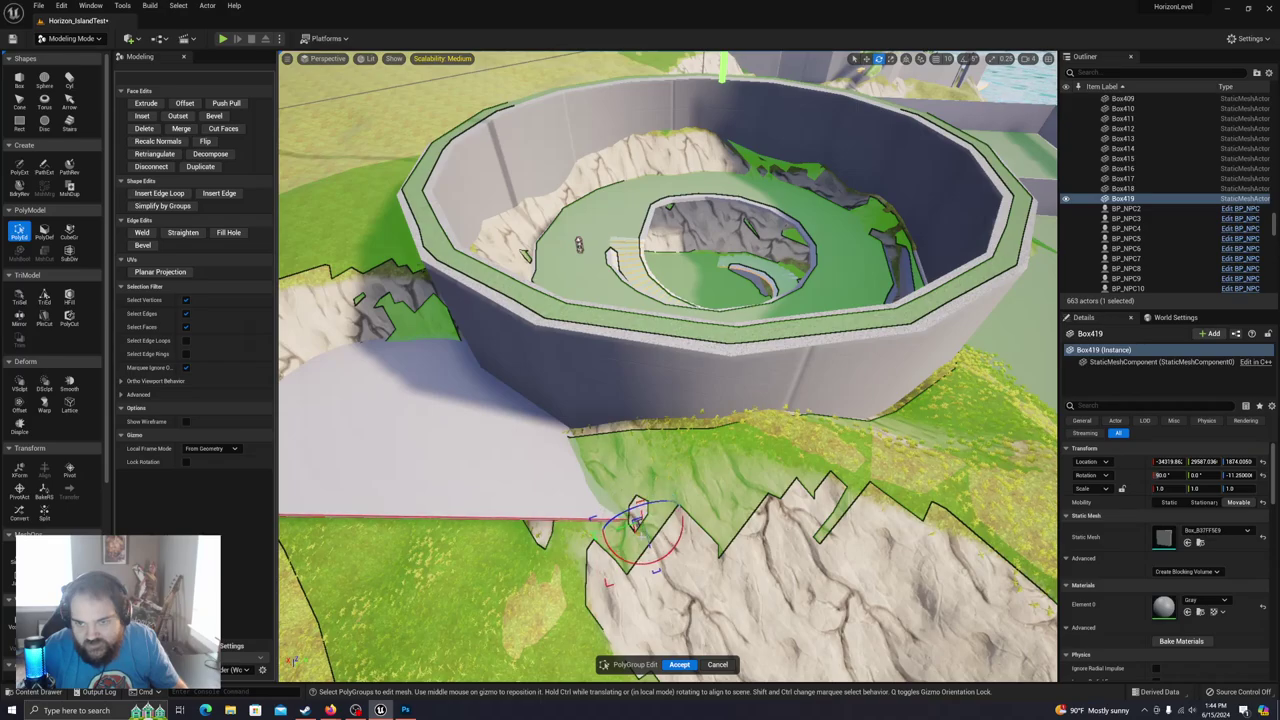
pyautogui.moveTo(478, 290); pyautogui.dragTo(497, 283, button='right')
pyautogui.press('w')
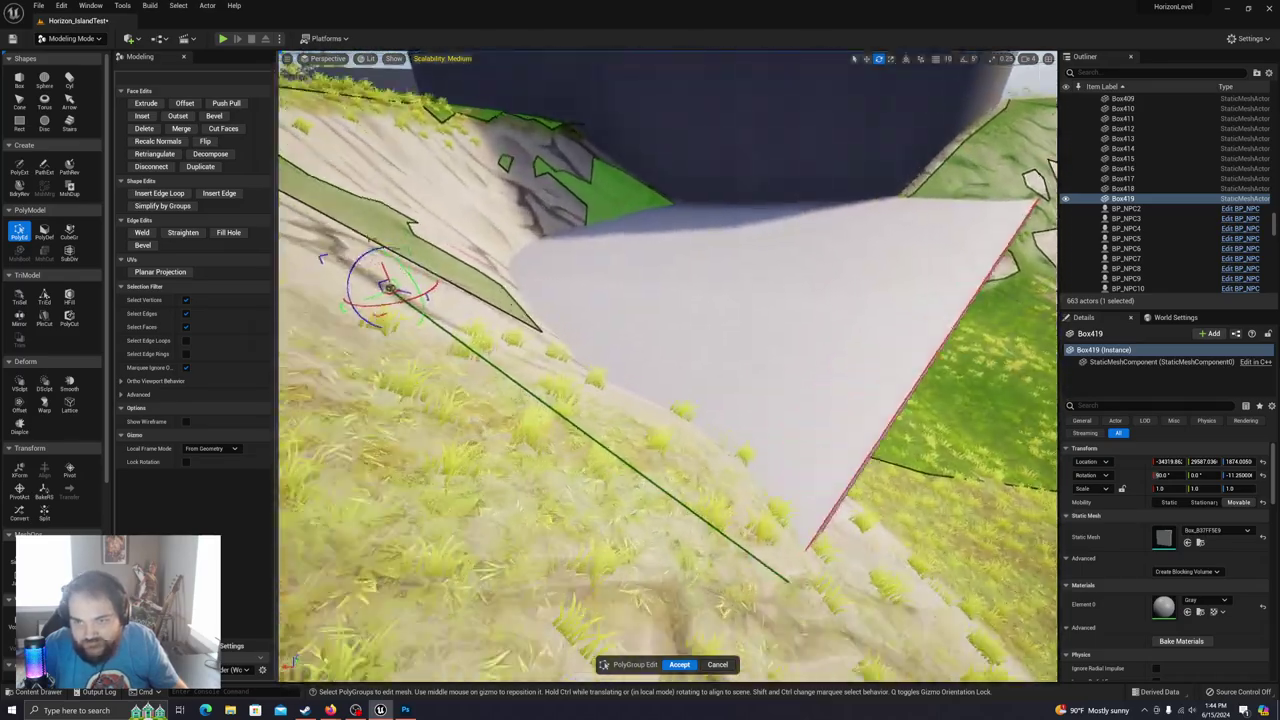
pyautogui.moveTo(497, 283); pyautogui.dragTo(497, 283, button='right')
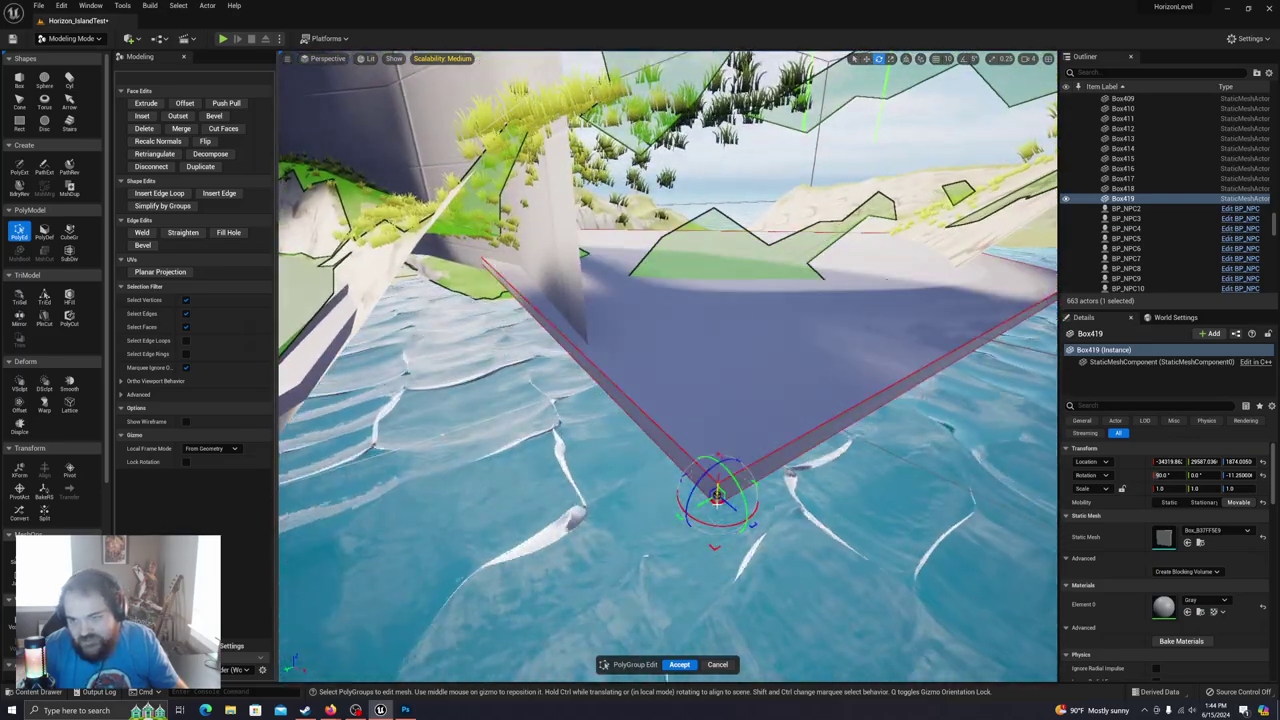
pyautogui.moveTo(686, 478); pyautogui.dragTo(686, 478, button='right')
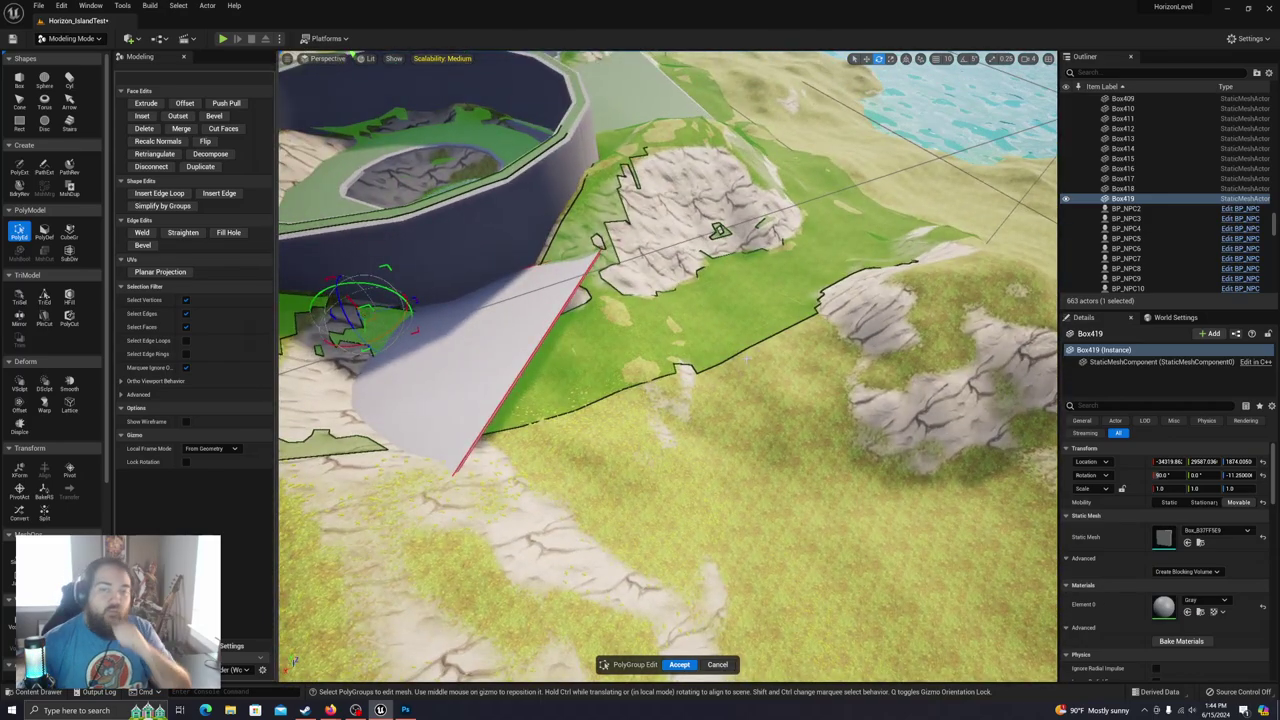
# Step: Extrude the slab's outer long face farther outward over the grassy slope
pyautogui.moveTo(554, 328); pyautogui.dragTo(522, 348, button='right')
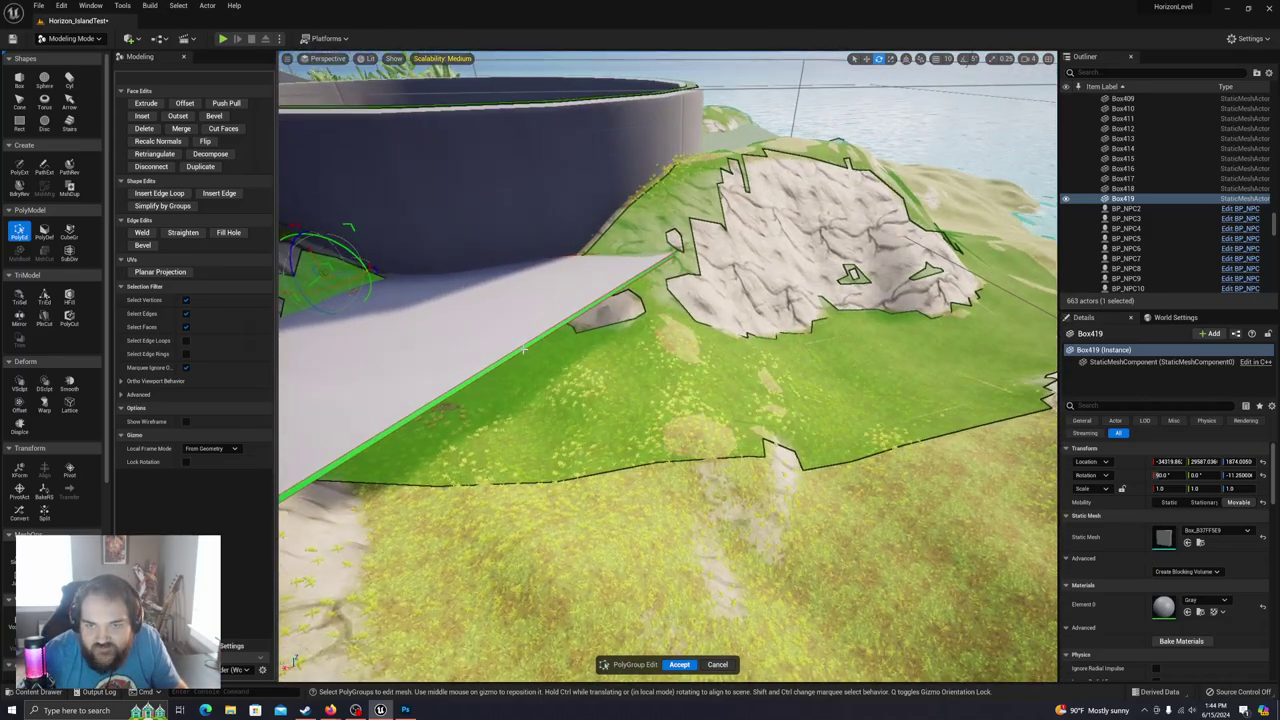
pyautogui.moveTo(549, 343); pyautogui.dragTo(499, 321)
pyautogui.moveTo(500, 321); pyautogui.dragTo(540, 375, button='right')
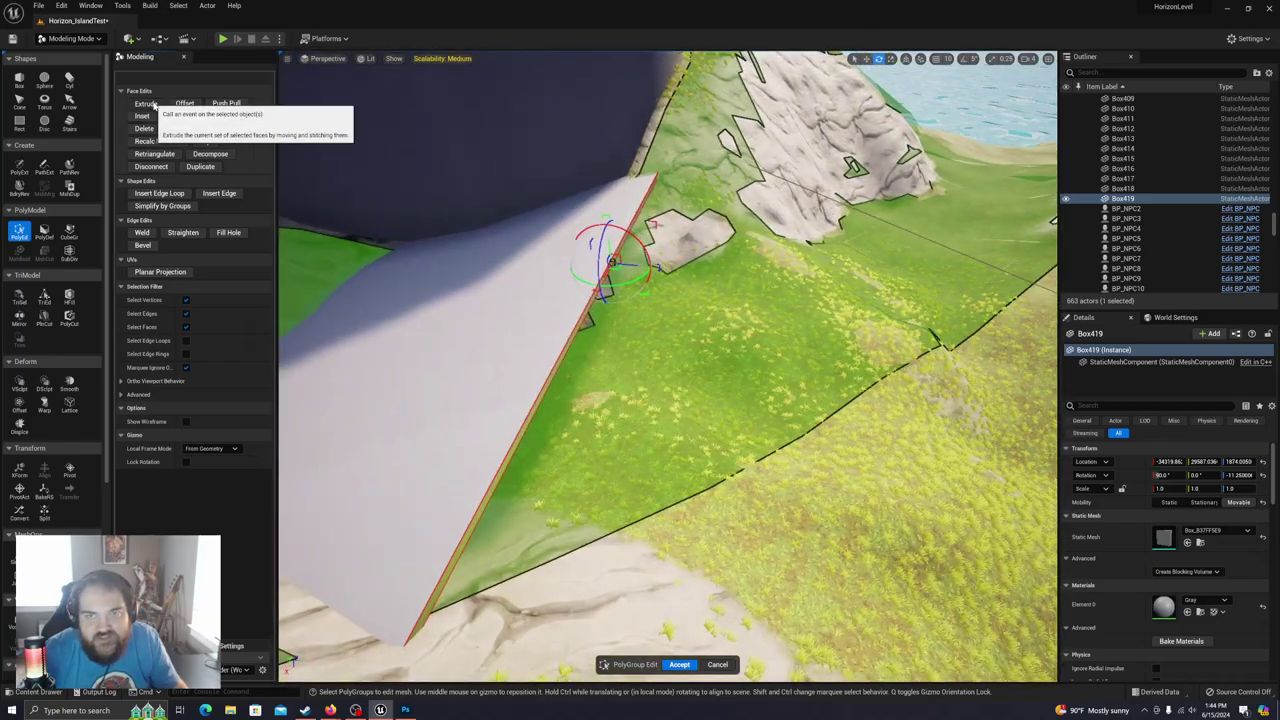
pyautogui.click(146, 103)
pyautogui.click(866, 311)
pyautogui.moveTo(864, 316)
pyautogui.mouseDown(button='right')
pyautogui.moveTo(915, 330)
pyautogui.moveTo(885, 322)
pyautogui.mouseUp(button='right')
pyautogui.moveTo(640, 310); pyautogui.dragTo(636, 272, button='right')
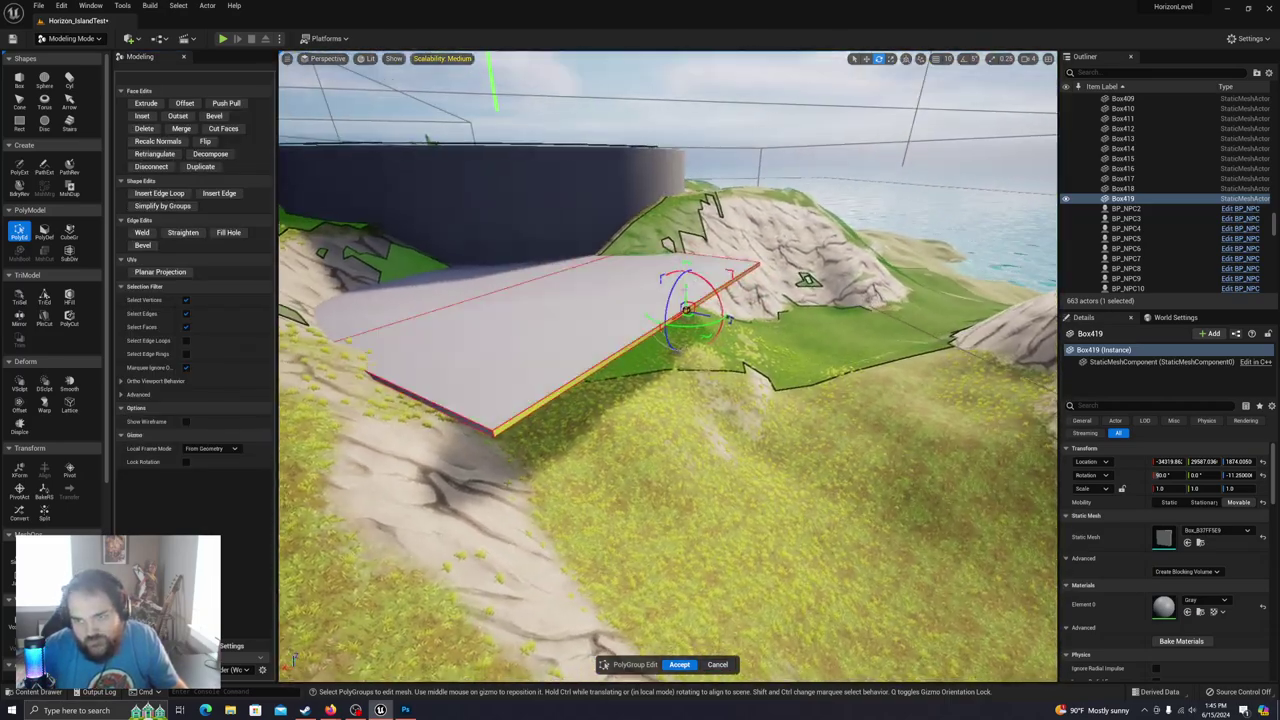
# Step: Lower the slab's outer face toward the grass and pull its corner edge into the neighbouring rock slope
pyautogui.moveTo(688, 293); pyautogui.dragTo(695, 347)
pyautogui.moveTo(688, 366); pyautogui.dragTo(733, 373)
pyautogui.moveTo(733, 373); pyautogui.dragTo(660, 350, button='right')
pyautogui.moveTo(577, 564); pyautogui.dragTo(647, 605, button='right')
pyautogui.click(647, 608)
pyautogui.moveTo(646, 520); pyautogui.dragTo(640, 485, button='right')
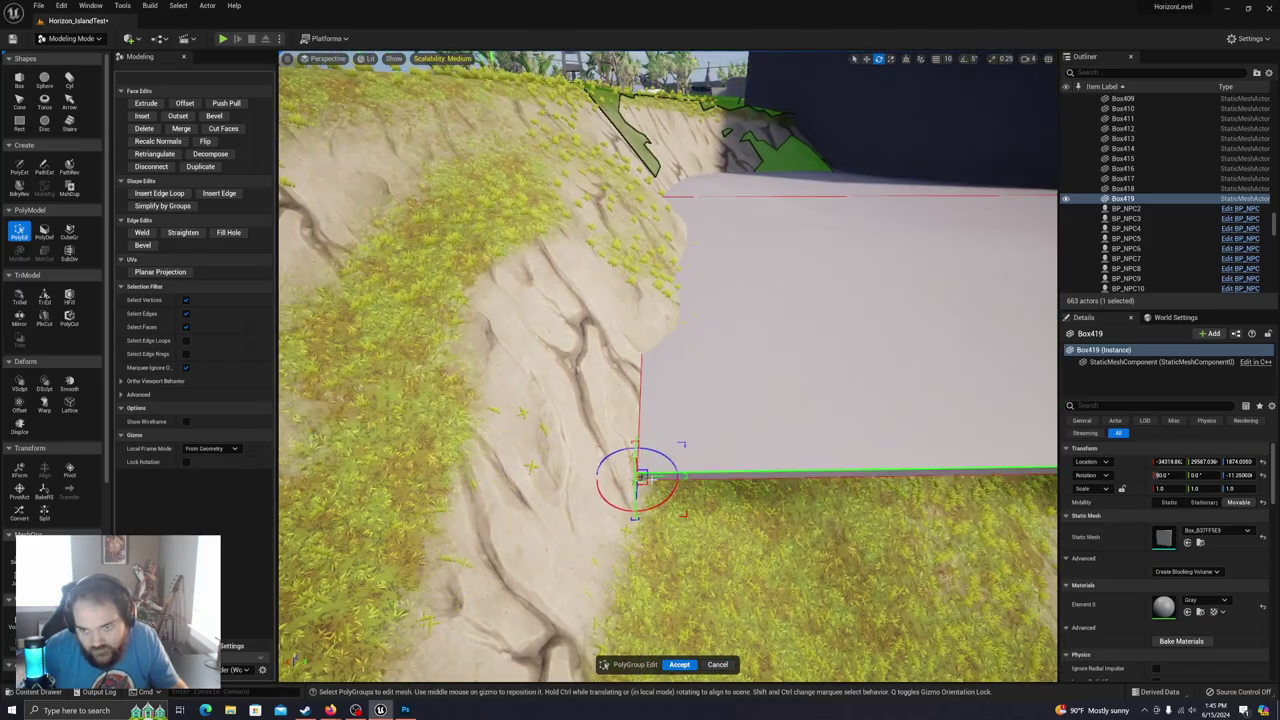
pyautogui.moveTo(640, 476); pyautogui.dragTo(526, 479)
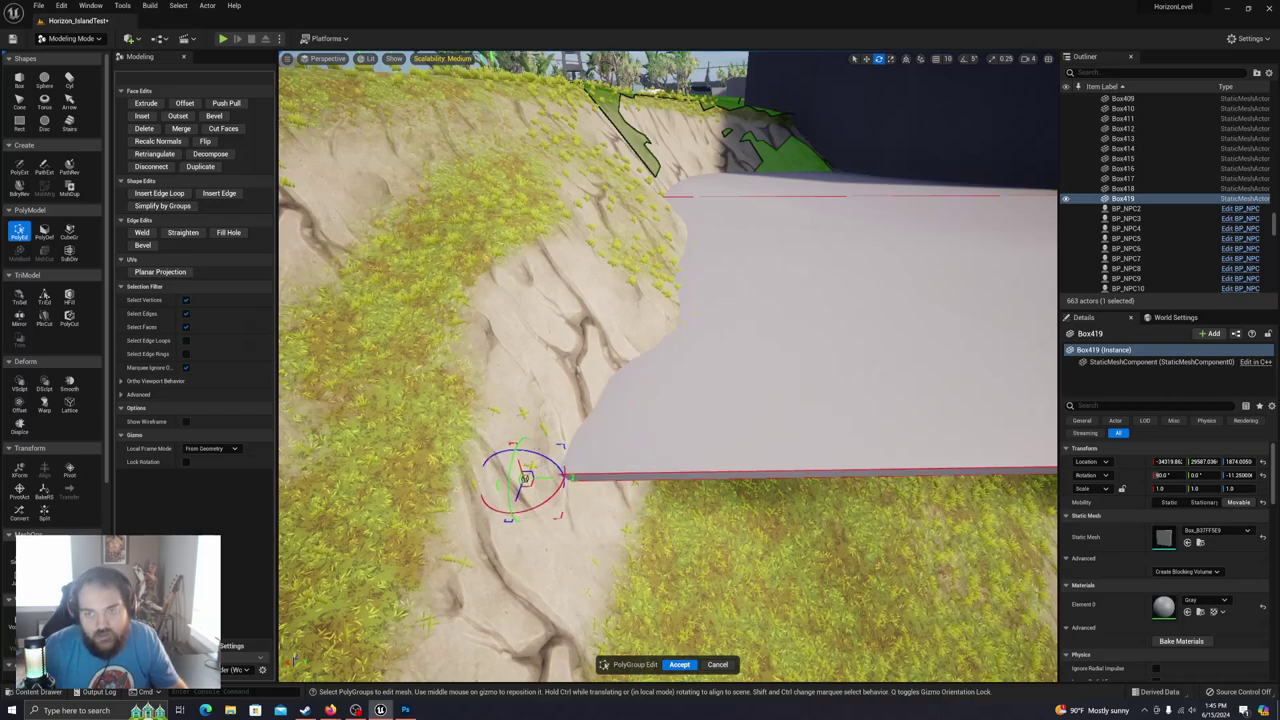
# Step: Pull the opposite corner edge of the slab's outer face into the cliff beside the ring wall
pyautogui.moveTo(640, 420); pyautogui.dragTo(650, 380, button='right')
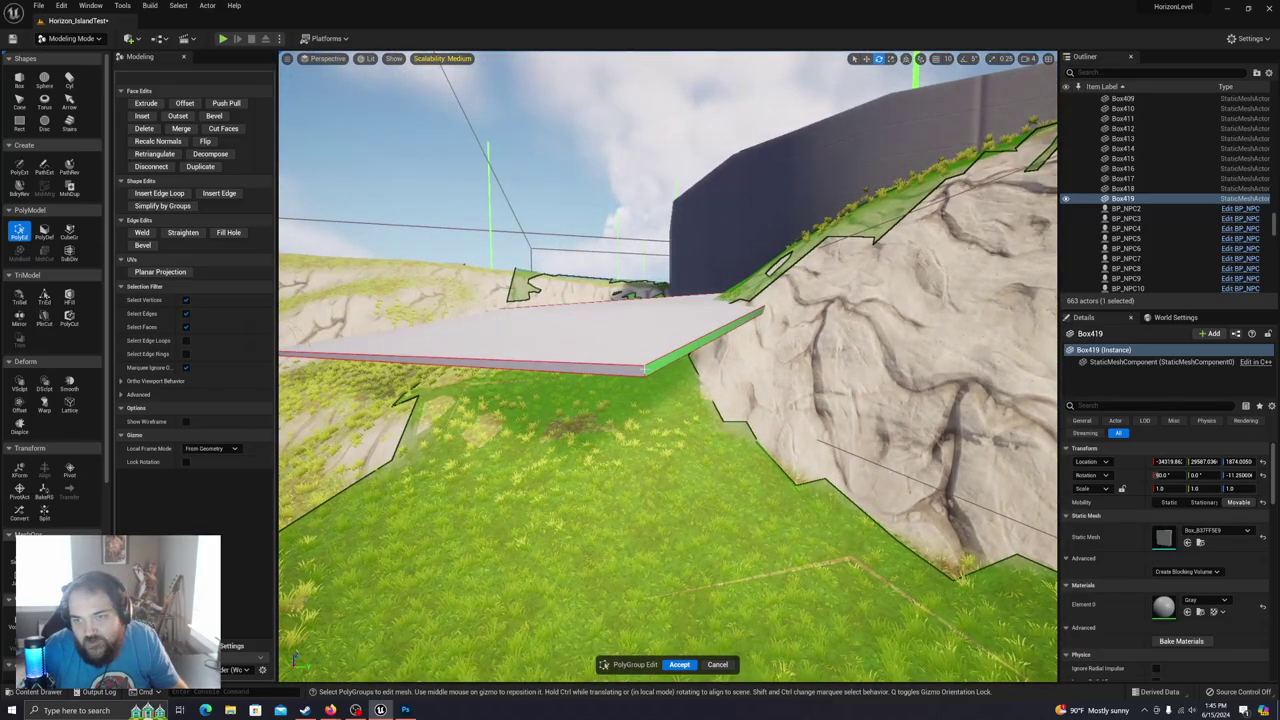
pyautogui.click(636, 370)
pyautogui.moveTo(663, 375); pyautogui.dragTo(622, 452, button='right')
pyautogui.click(622, 392)
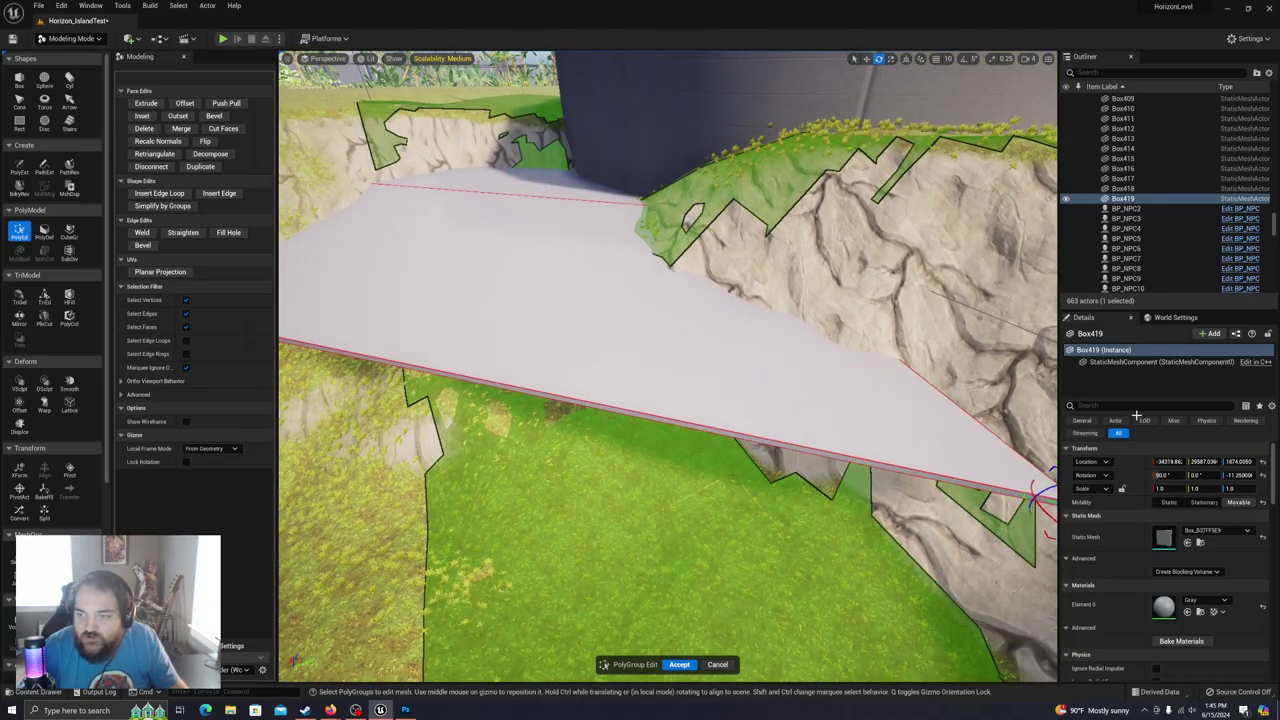
pyautogui.moveTo(808, 388); pyautogui.dragTo(780, 394, button='right')
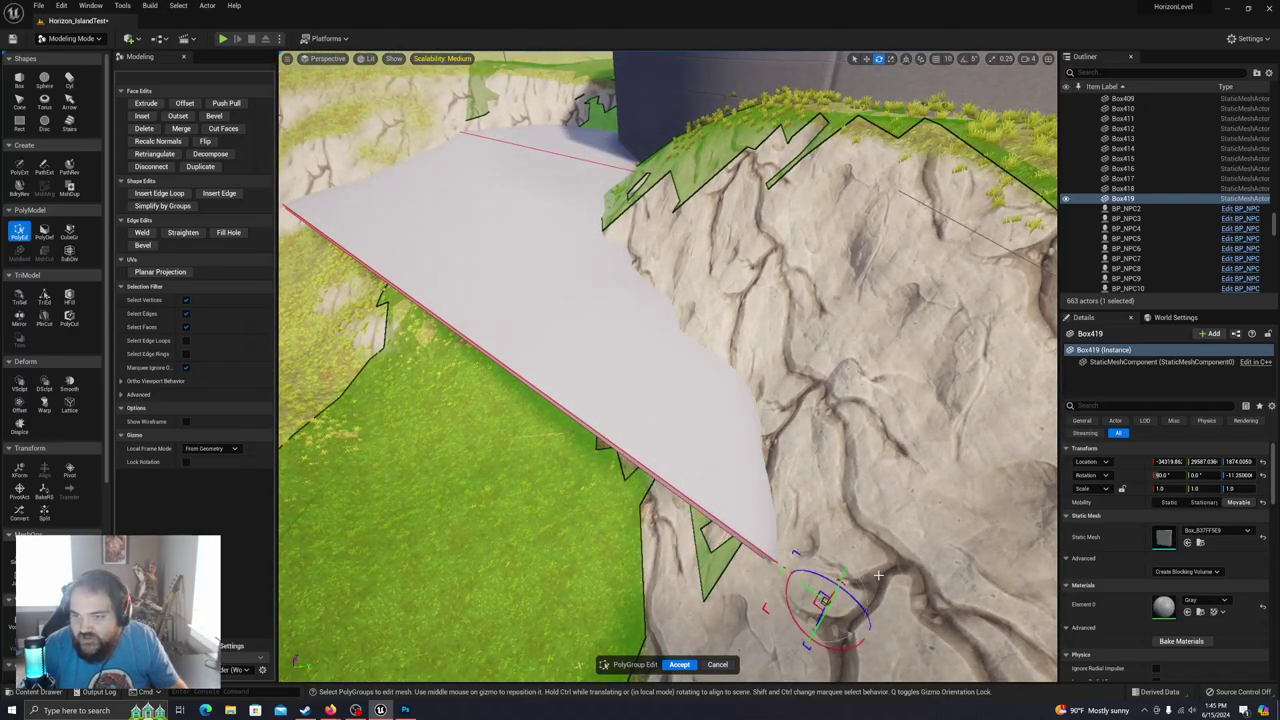
# Step: Examine the ring wall, the neighbouring rectangular enclosure and their floors against the surrounding terrain from several angles
pyautogui.moveTo(545, 225)
pyautogui.mouseDown(button='right')
pyautogui.moveTo(566, 212)
pyautogui.moveTo(545, 219)
pyautogui.mouseUp(button='right')
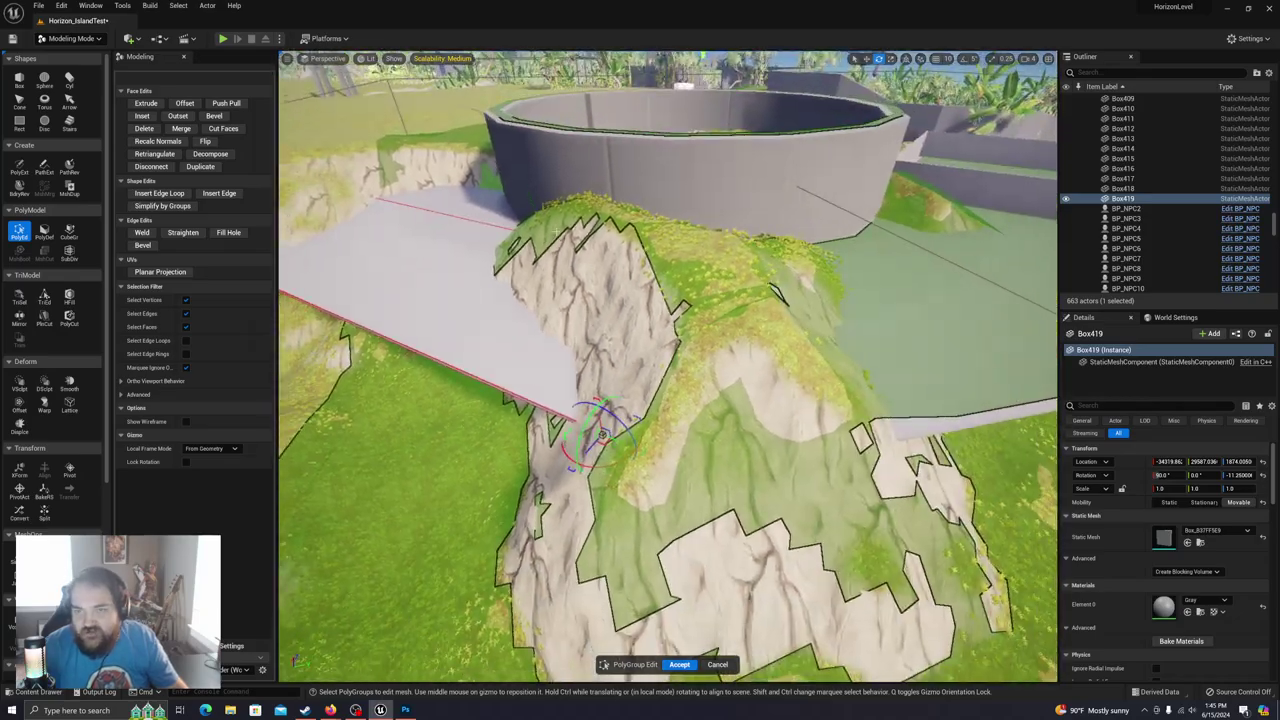
pyautogui.moveTo(592, 417); pyautogui.dragTo(588, 418, button='right')
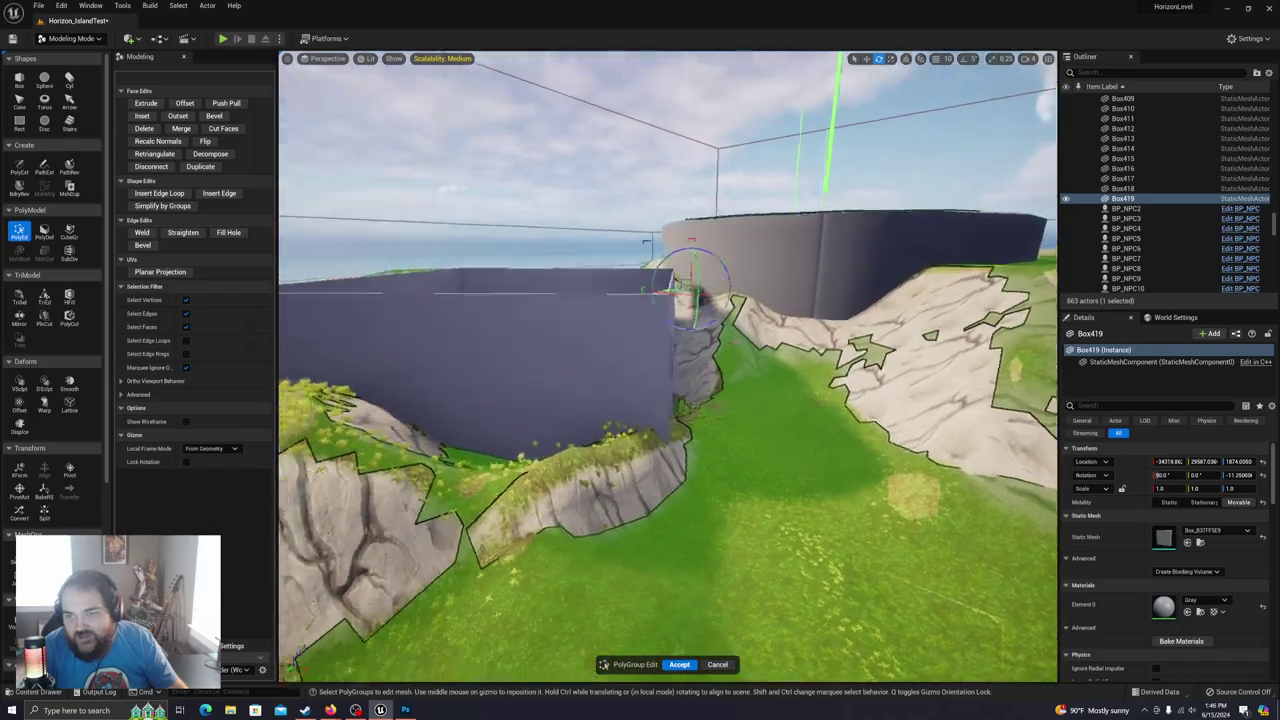
pyautogui.moveTo(668, 366); pyautogui.dragTo(560, 366, button='right')
pyautogui.press('d')
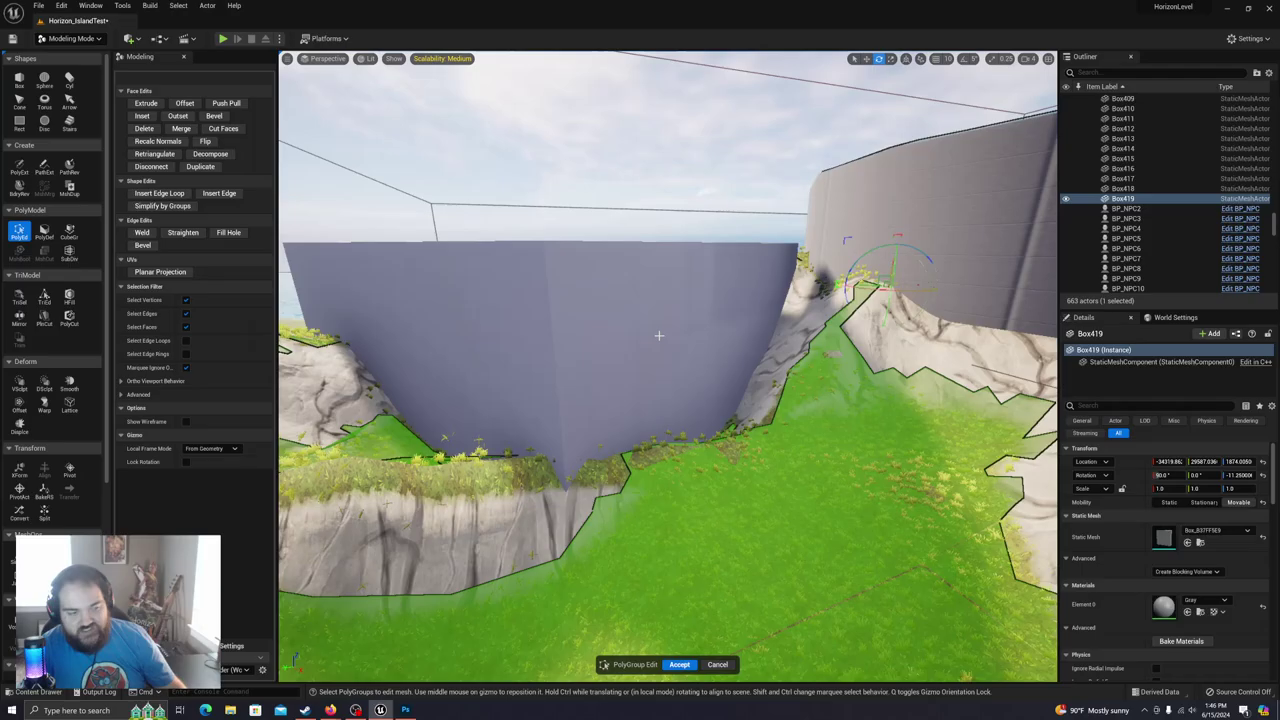
pyautogui.press('w')
pyautogui.moveTo(786, 431); pyautogui.dragTo(745, 515, button='right')
pyautogui.moveTo(433, 289); pyautogui.dragTo(784, 430, button='right')
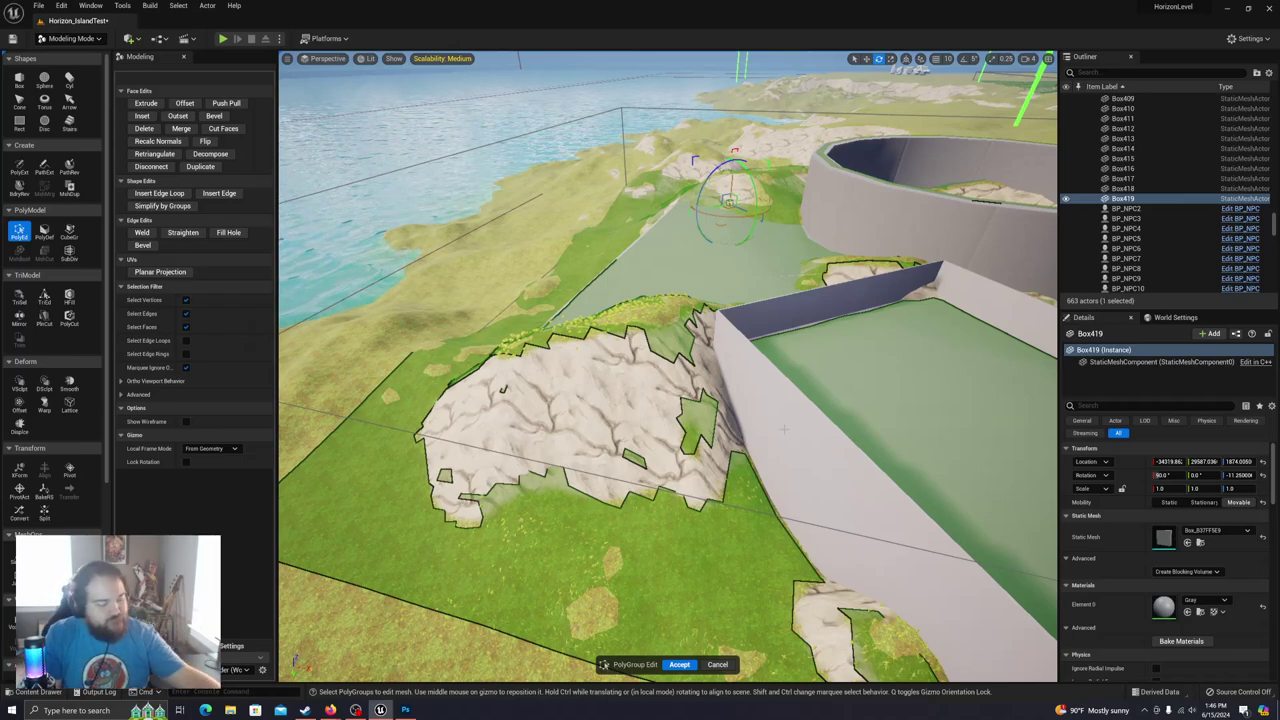
pyautogui.press('w')
pyautogui.moveTo(687, 486)
pyautogui.mouseDown(button='right')
pyautogui.moveTo(694, 440)
pyautogui.moveTo(772, 436)
pyautogui.moveTo(676, 496)
pyautogui.moveTo(688, 502)
pyautogui.moveTo(708, 480)
pyautogui.mouseUp(button='right')
pyautogui.press('a')
# Step: Extrude the slab's outer long face farther outward across the grassy hollow between the rock slopes
pyautogui.click(712, 425)
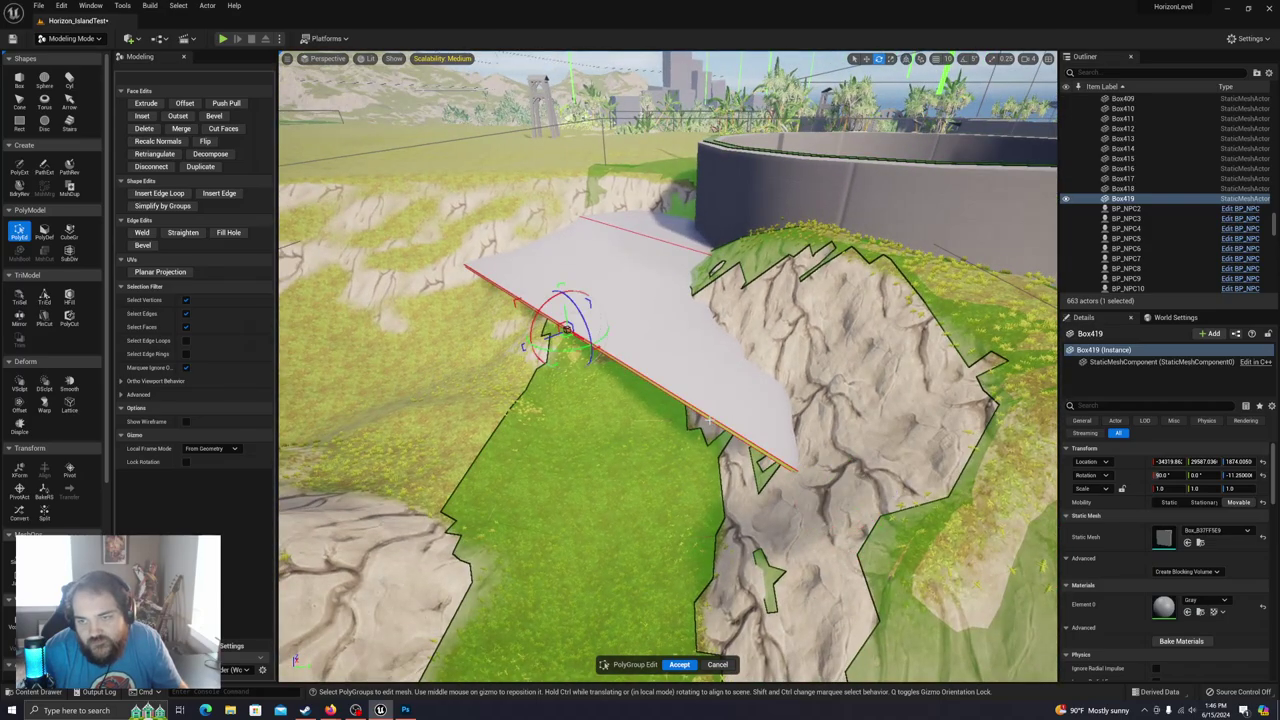
pyautogui.click(146, 103)
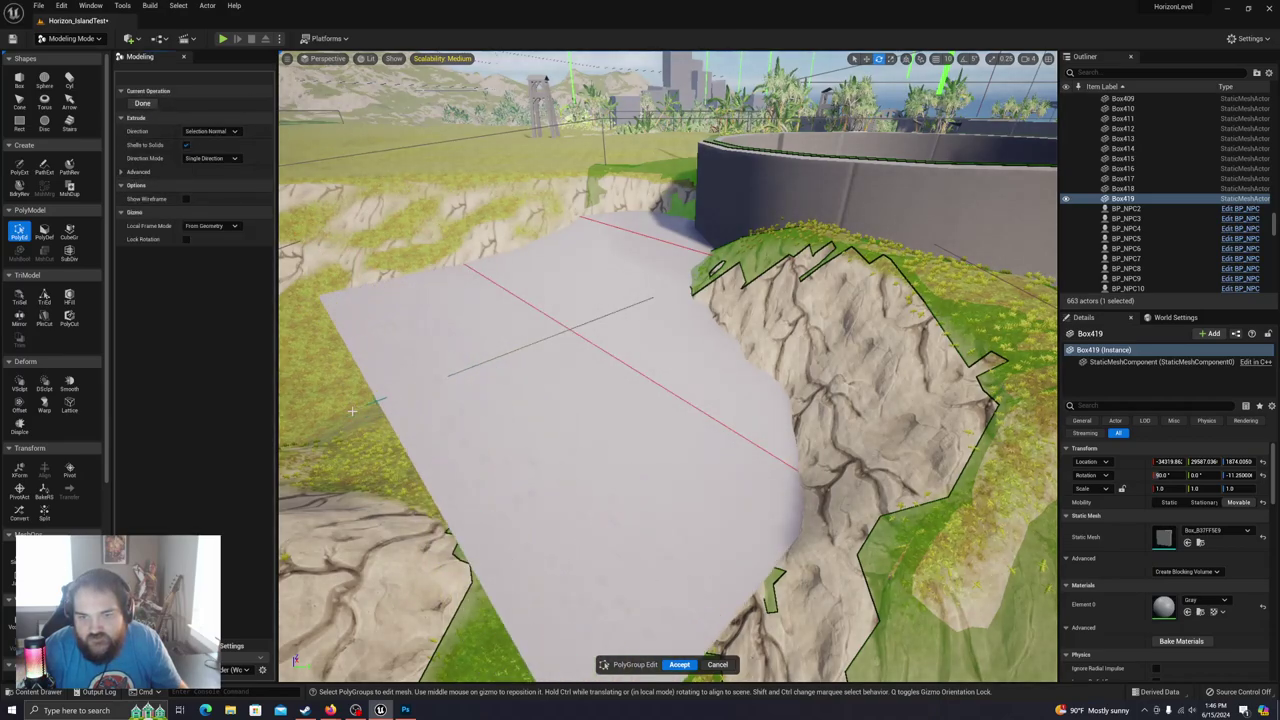
pyautogui.click(289, 460)
# Step: Pull the exposed corner edge of the newly extruded section back into the rock slope beside the hollow
pyautogui.moveTo(423, 443); pyautogui.dragTo(396, 441, button='right')
pyautogui.moveTo(650, 510); pyautogui.dragTo(640, 470, button='right')
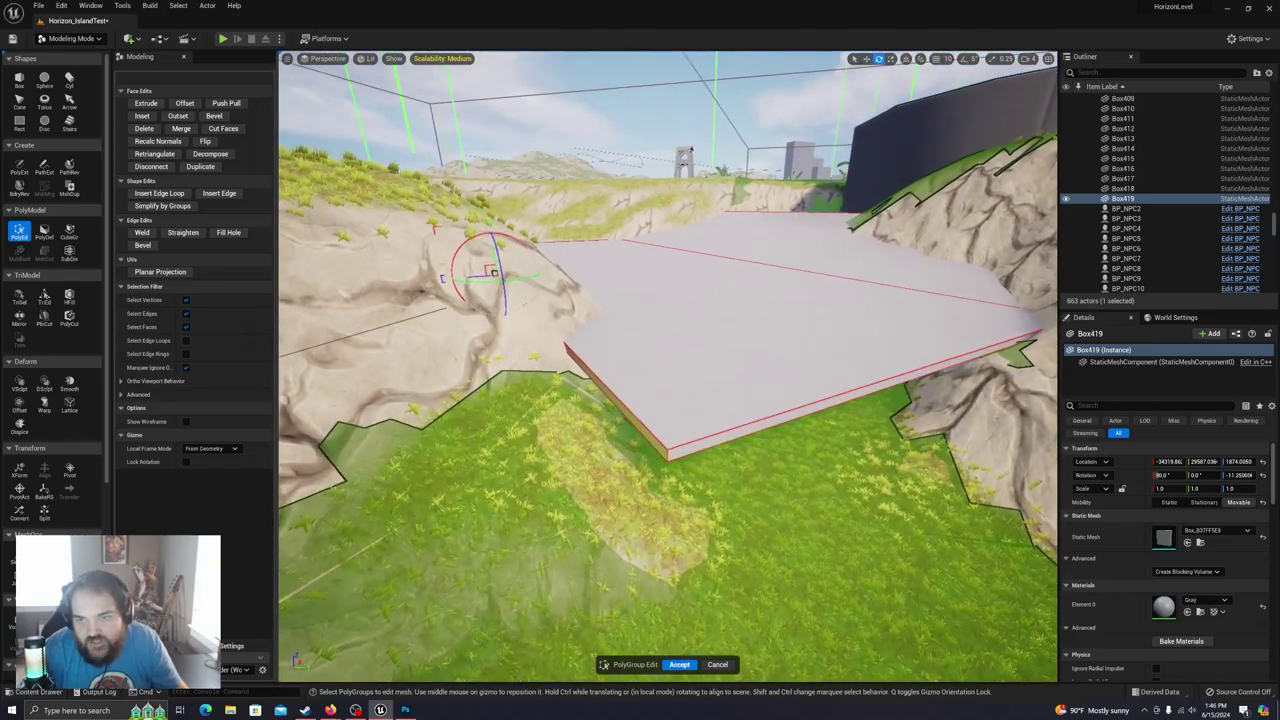
pyautogui.click(669, 455)
pyautogui.moveTo(669, 455); pyautogui.dragTo(694, 530, button='right')
pyautogui.moveTo(640, 440); pyautogui.dragTo(645, 465, button='right')
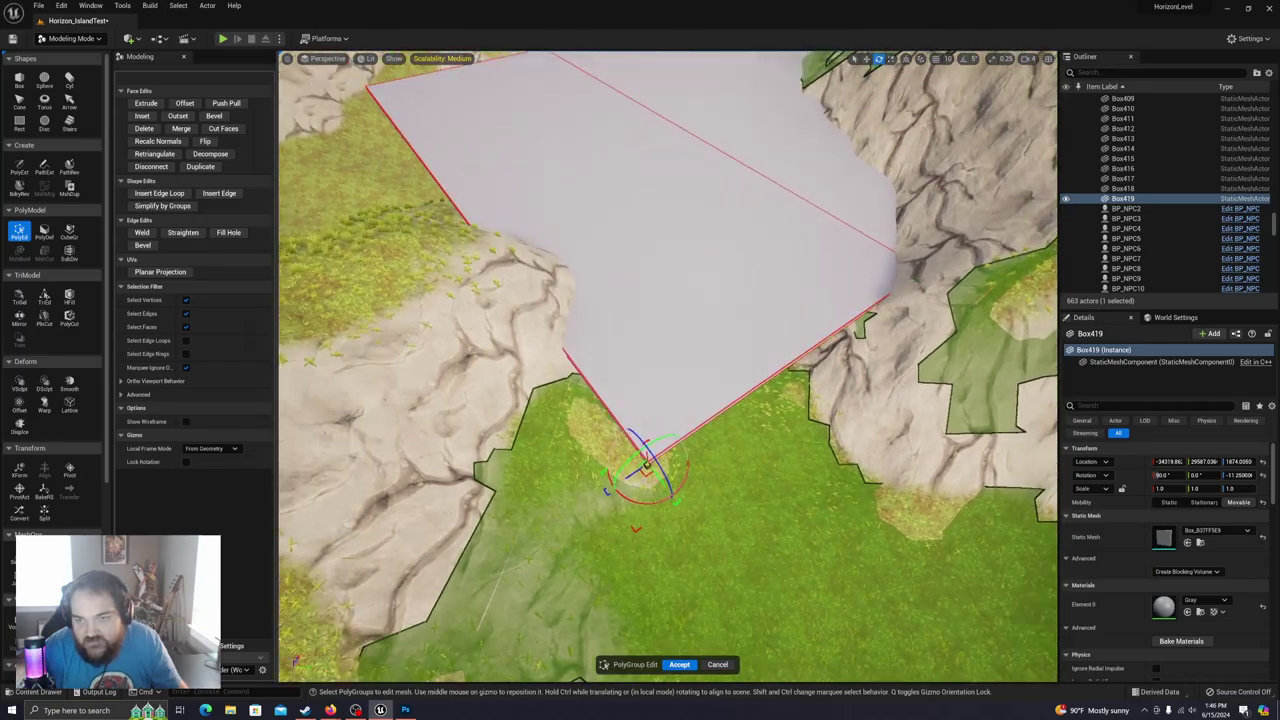
pyautogui.moveTo(645, 465); pyautogui.dragTo(562, 288)
# Step: Move the slab's corner edge on the seaward side to meet the rocks at the hollow's edge
pyautogui.moveTo(562, 288); pyautogui.dragTo(660, 280, button='right')
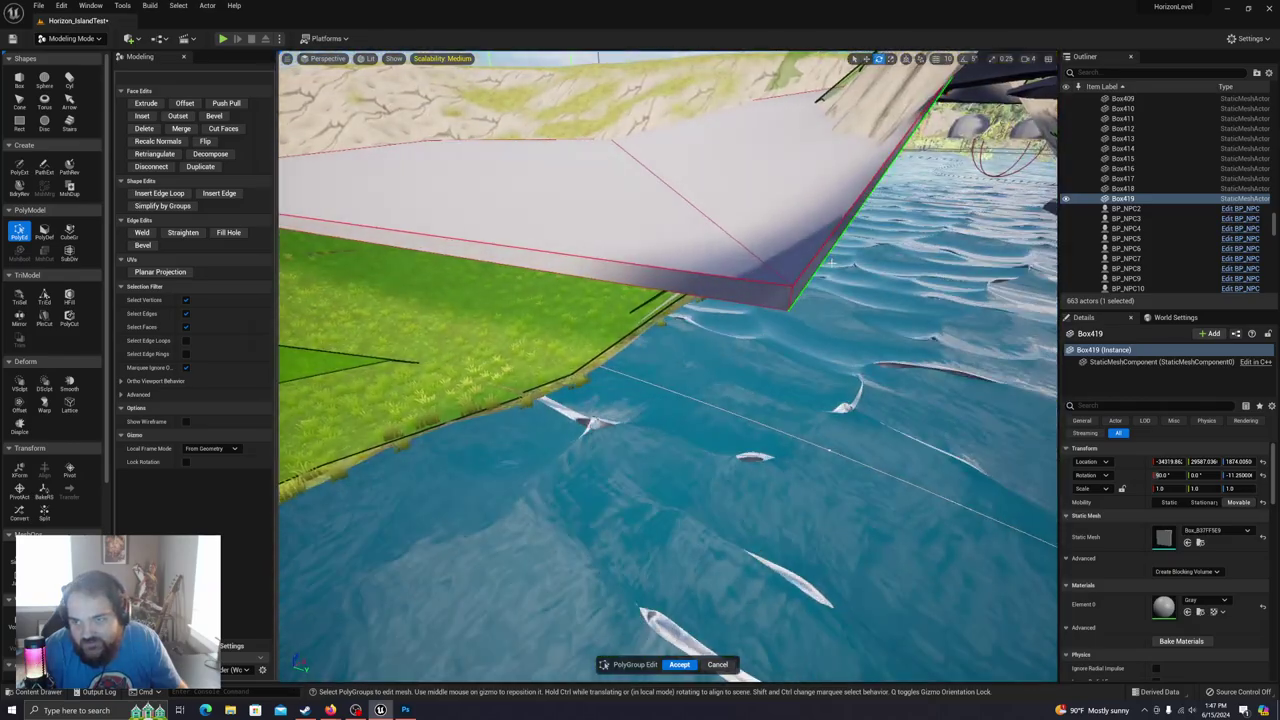
pyautogui.click(789, 299)
pyautogui.moveTo(790, 298); pyautogui.dragTo(730, 380, button='right')
pyautogui.moveTo(723, 392); pyautogui.dragTo(651, 400)
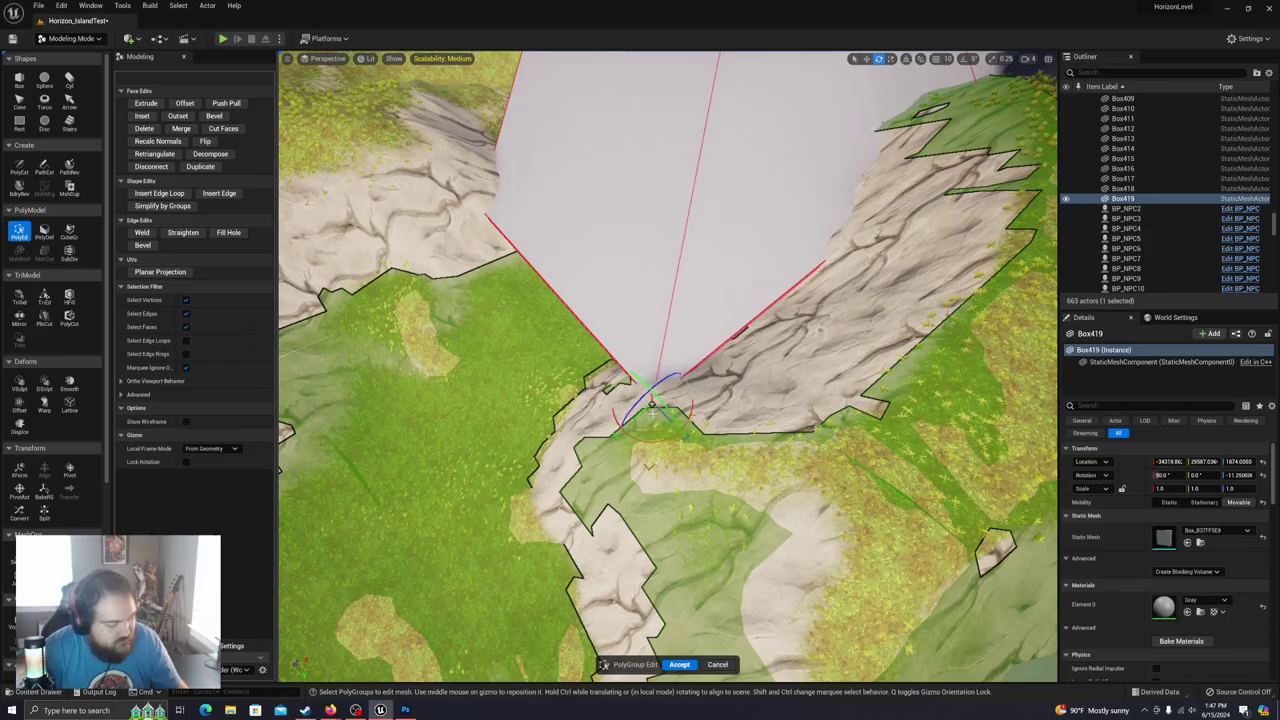
# Step: Extrude the slab's face between the two rock outcrops outward and lower its end into the grass as a ramp
pyautogui.moveTo(652, 412); pyautogui.dragTo(596, 276, button='right')
pyautogui.click(594, 370)
pyautogui.moveTo(594, 370); pyautogui.dragTo(640, 425, button='right')
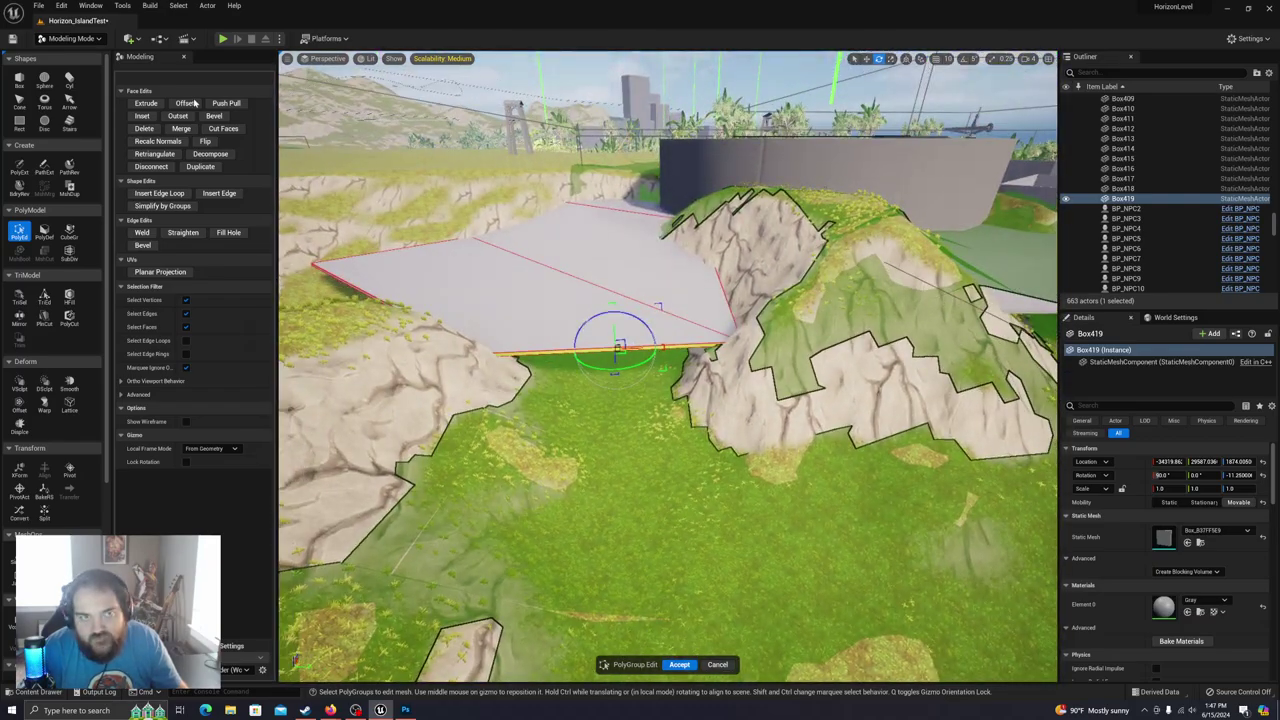
pyautogui.click(148, 104)
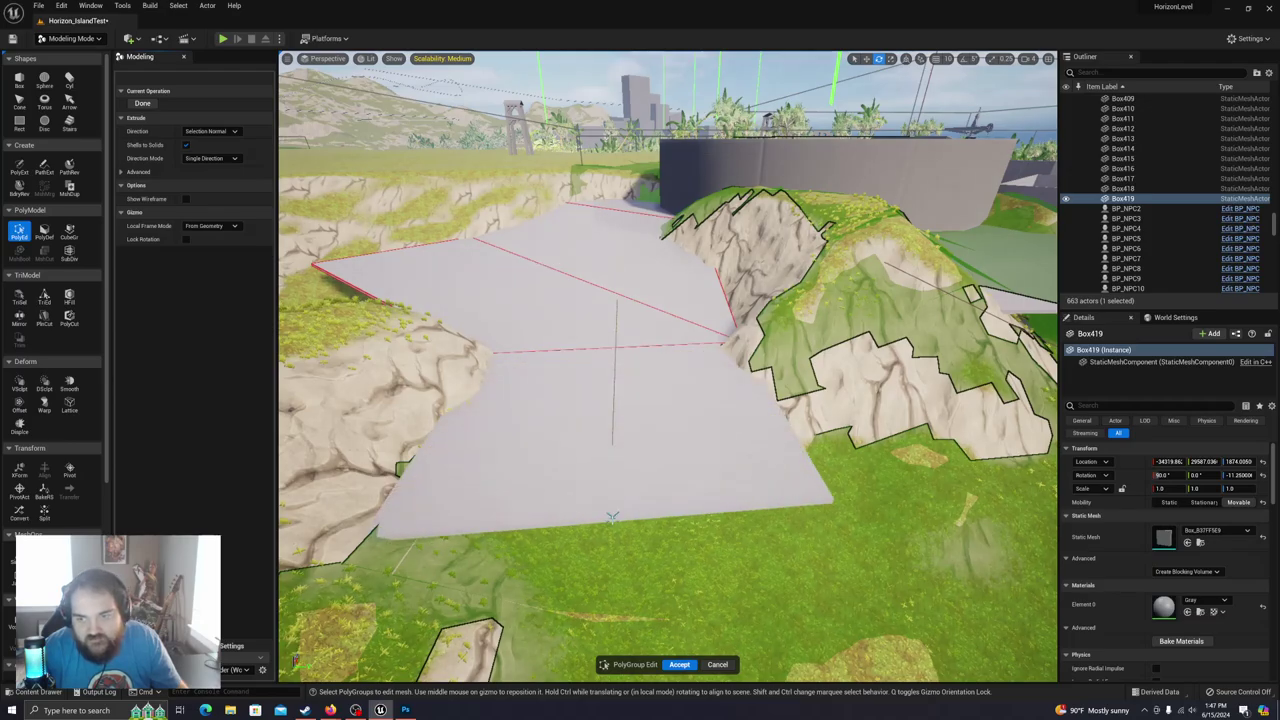
pyautogui.click(613, 578)
pyautogui.moveTo(612, 572); pyautogui.dragTo(430, 488, button='right')
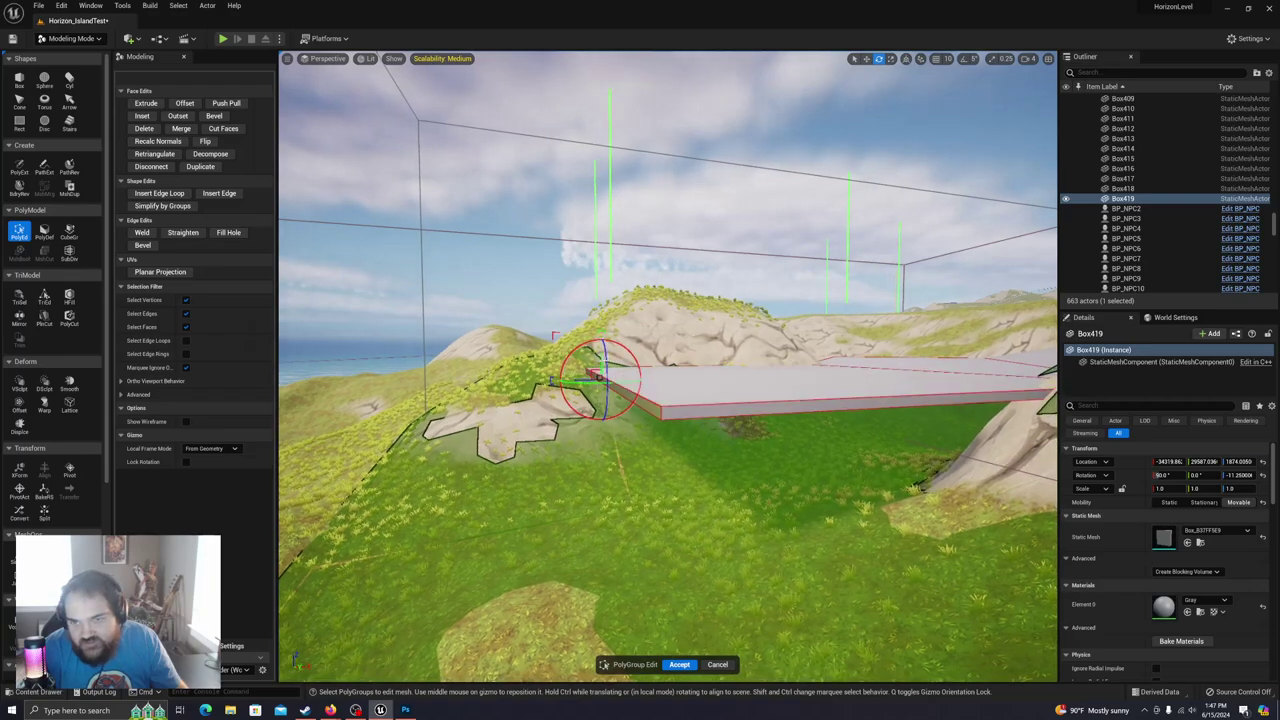
pyautogui.moveTo(602, 350); pyautogui.dragTo(602, 436)
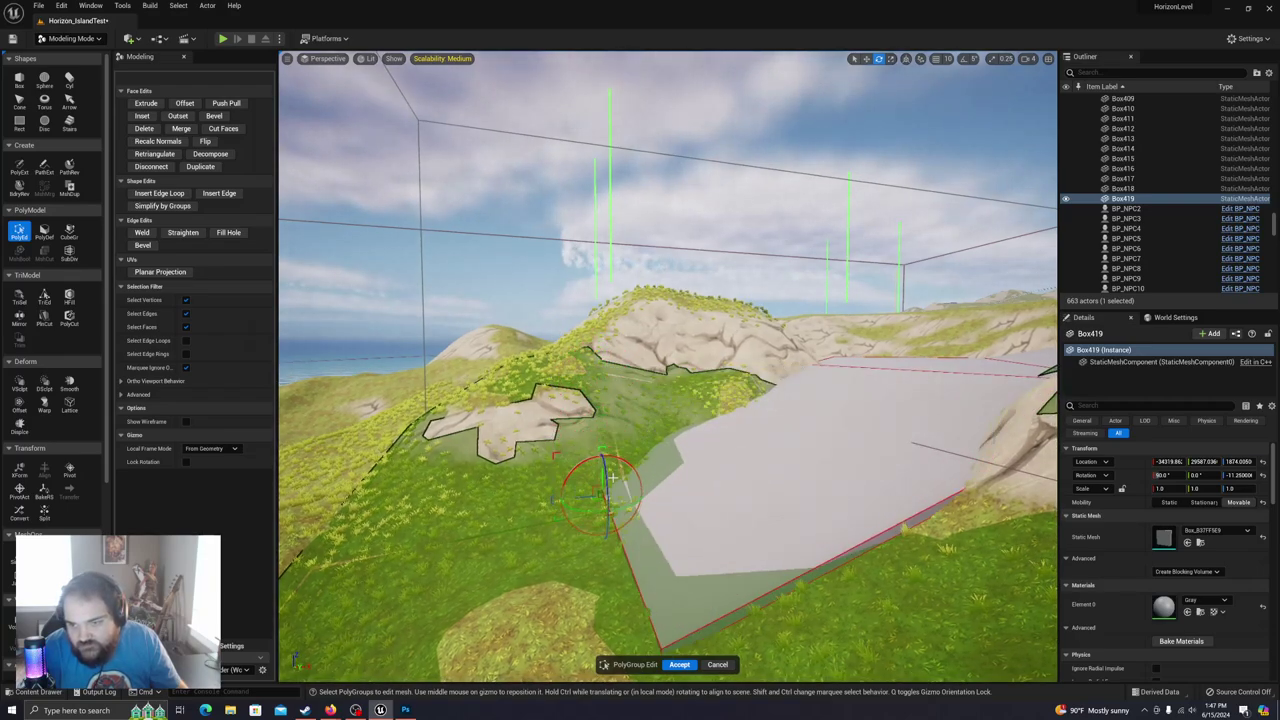
# Step: Pull the ramp's buried end farther out beneath the grassy slope
pyautogui.moveTo(615, 479); pyautogui.dragTo(645, 271, button='right')
pyautogui.click(690, 206)
pyautogui.click(589, 193)
pyautogui.moveTo(622, 268)
pyautogui.mouseDown(button='right')
pyautogui.moveTo(622, 350)
pyautogui.moveTo(622, 275)
pyautogui.mouseUp(button='right')
pyautogui.moveTo(613, 393); pyautogui.dragTo(727, 453)
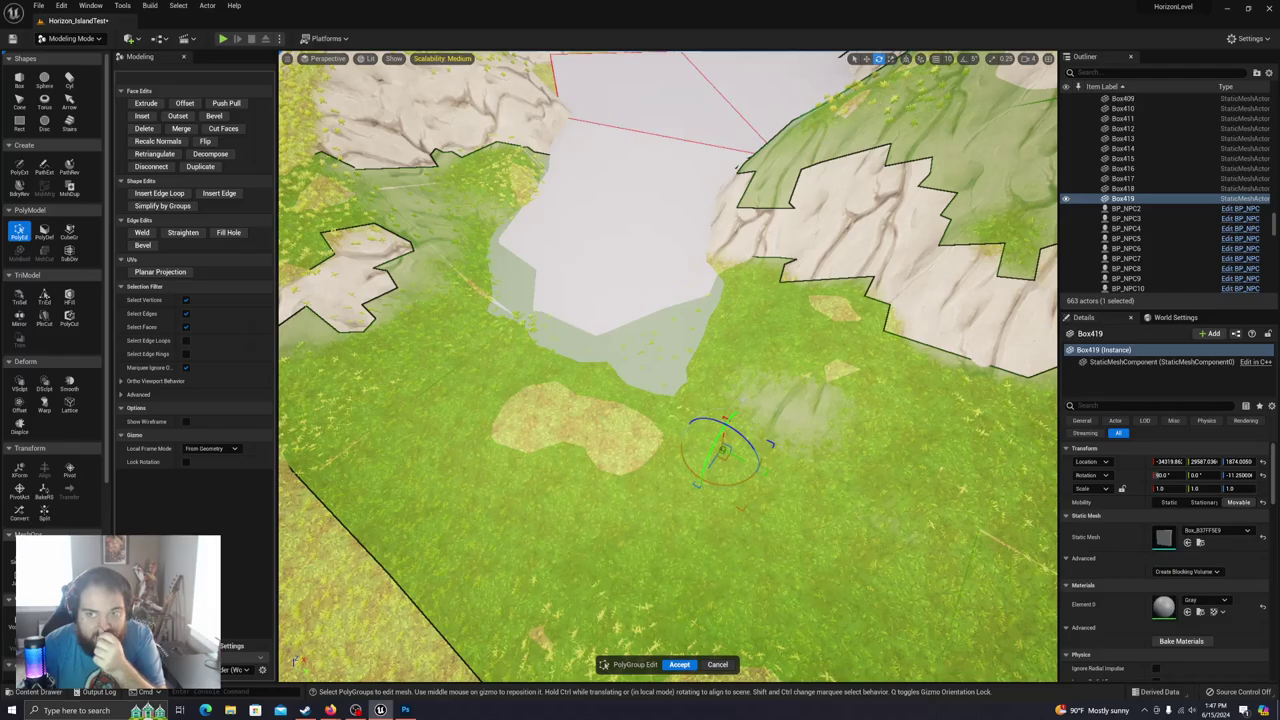
pyautogui.moveTo(775, 338); pyautogui.dragTo(865, 214, button='right')
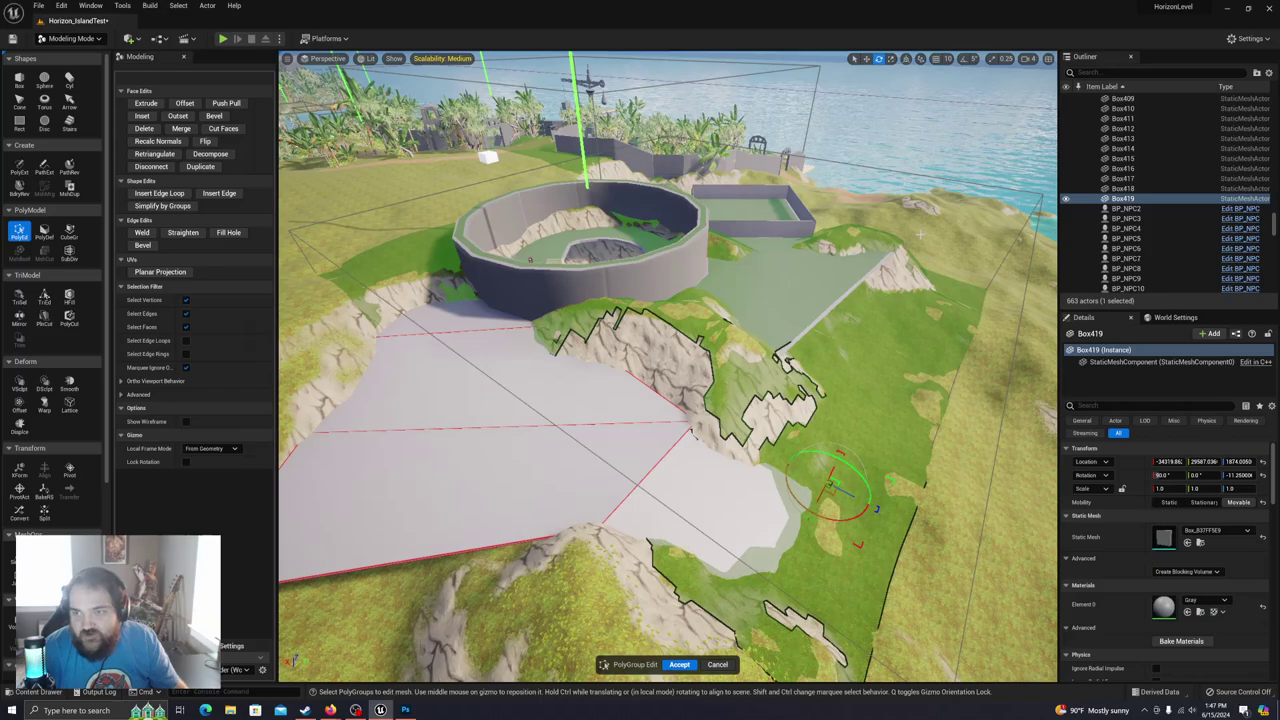
# Step: Swing the slab's protruding outer corner edge across the gap into the rock outcrop on the opposite side
pyautogui.moveTo(757, 441); pyautogui.dragTo(868, 466, button='right')
pyautogui.moveTo(484, 556); pyautogui.dragTo(470, 518, button='right')
pyautogui.click(532, 393)
pyautogui.moveTo(532, 393); pyautogui.dragTo(629, 488, button='right')
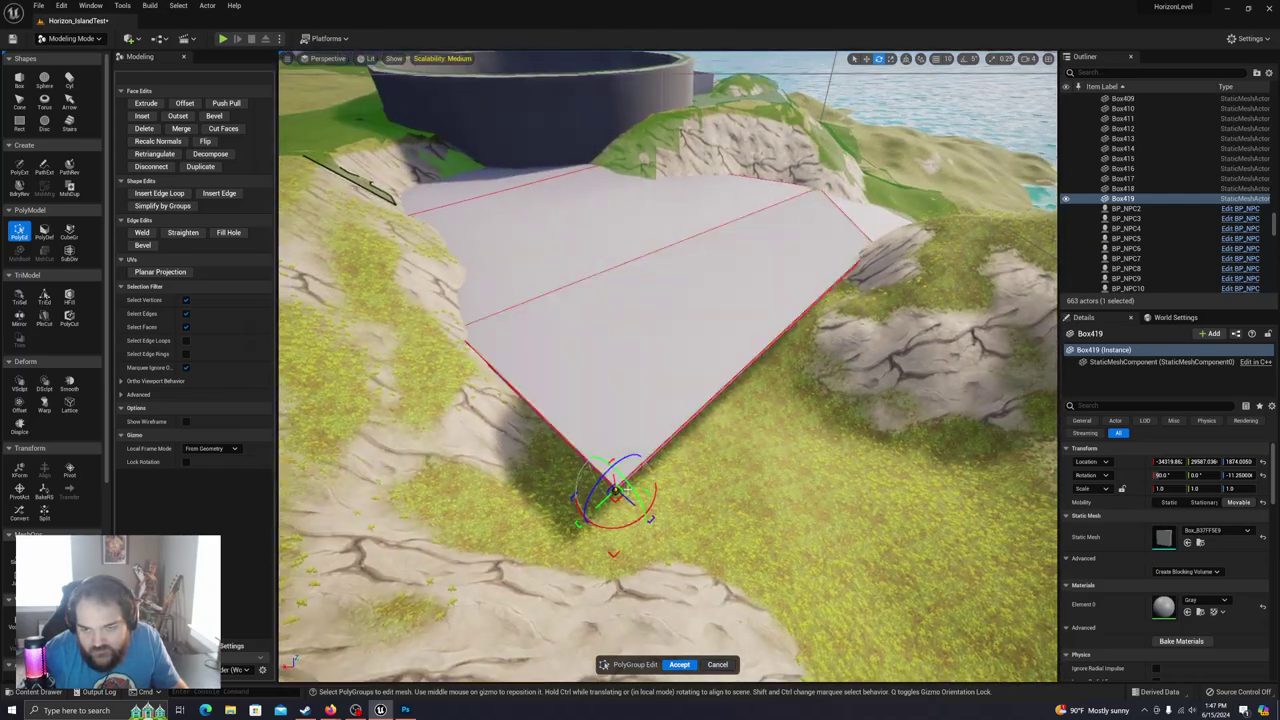
pyautogui.moveTo(616, 498); pyautogui.dragTo(903, 322)
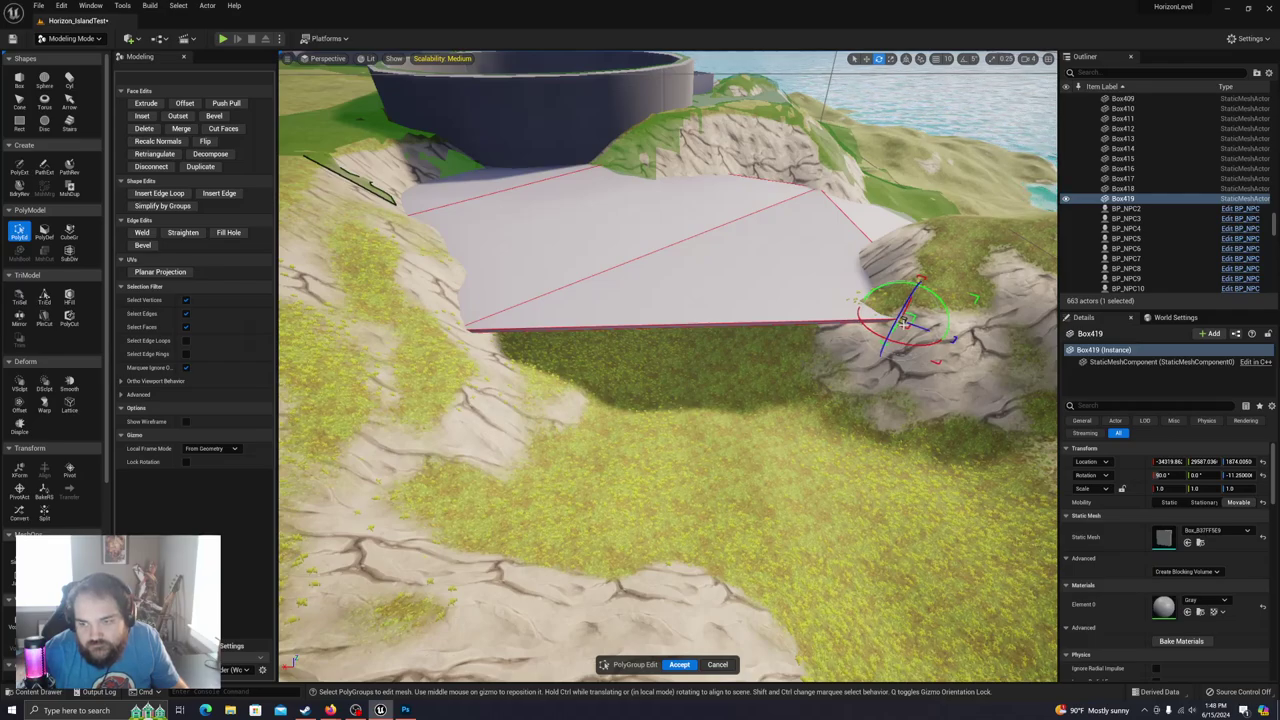
pyautogui.moveTo(903, 322)
pyautogui.mouseDown()
pyautogui.moveTo(860, 310)
pyautogui.moveTo(875, 302)
pyautogui.moveTo(884, 318)
pyautogui.mouseUp()
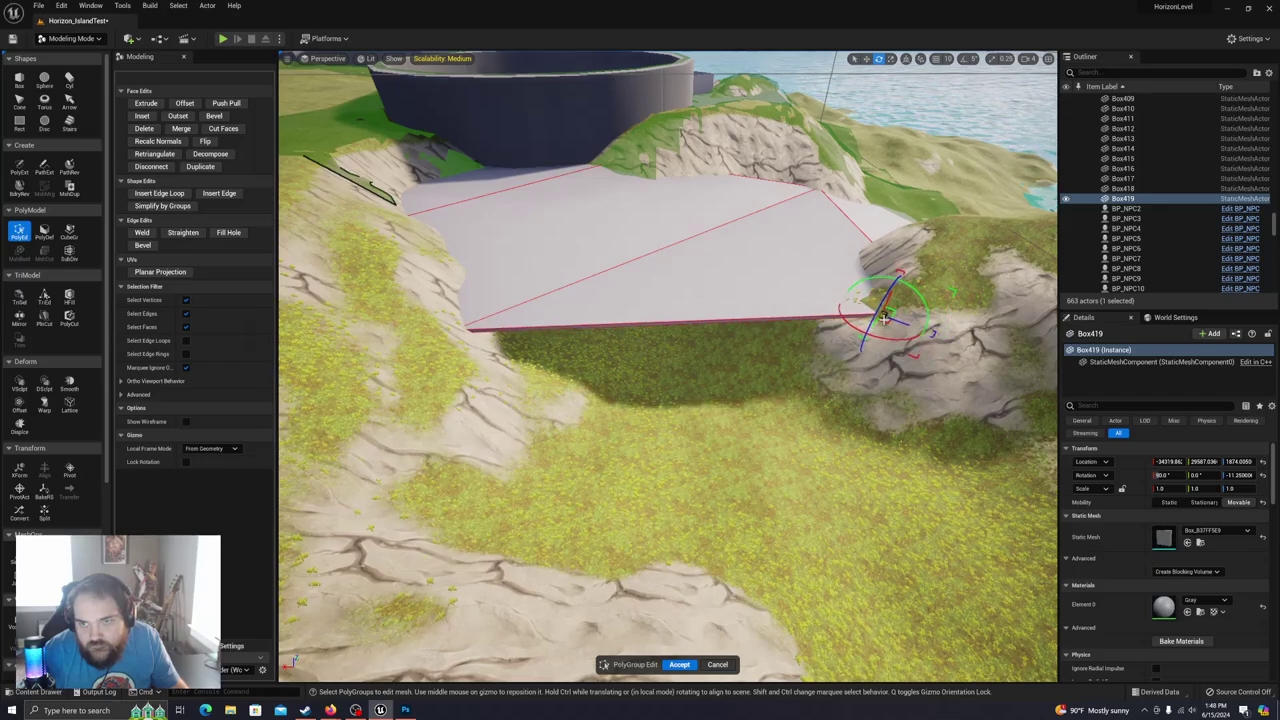
# Step: Extrude the face spanning the two rock slopes outward over the grass and lower its outer end
pyautogui.click(715, 328)
pyautogui.moveTo(715, 328); pyautogui.dragTo(925, 315, button='right')
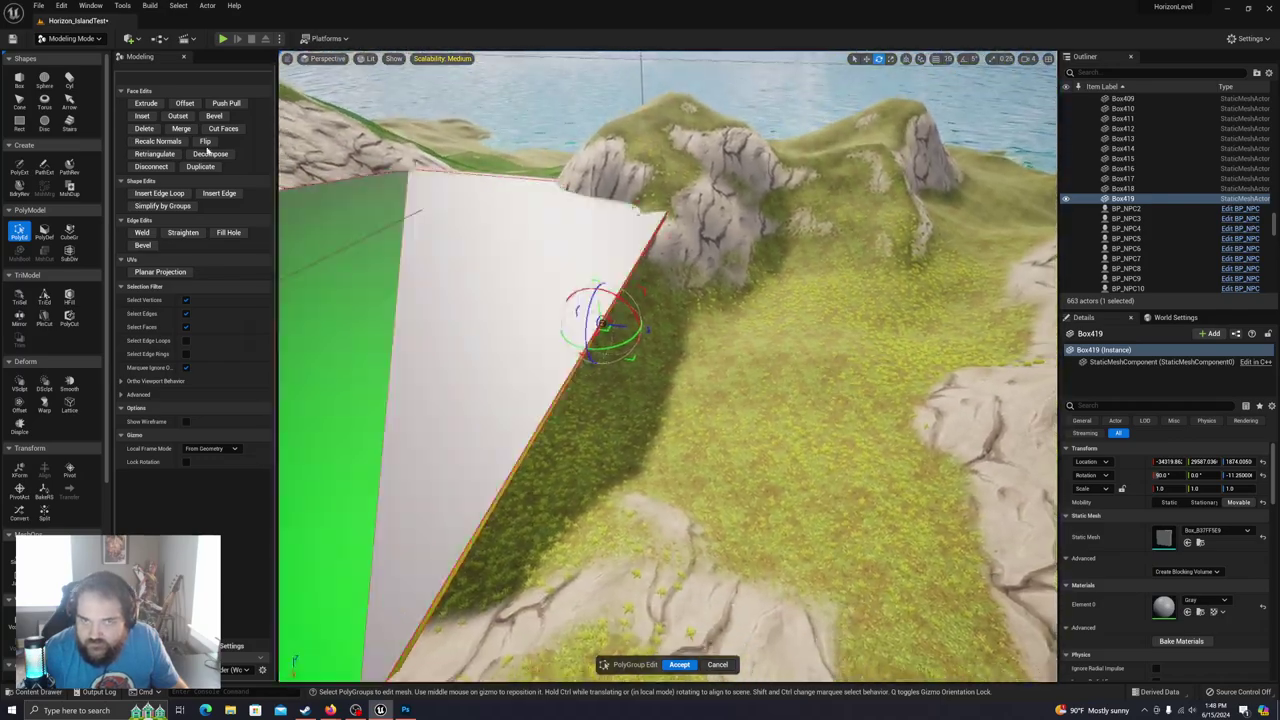
pyautogui.click(163, 103)
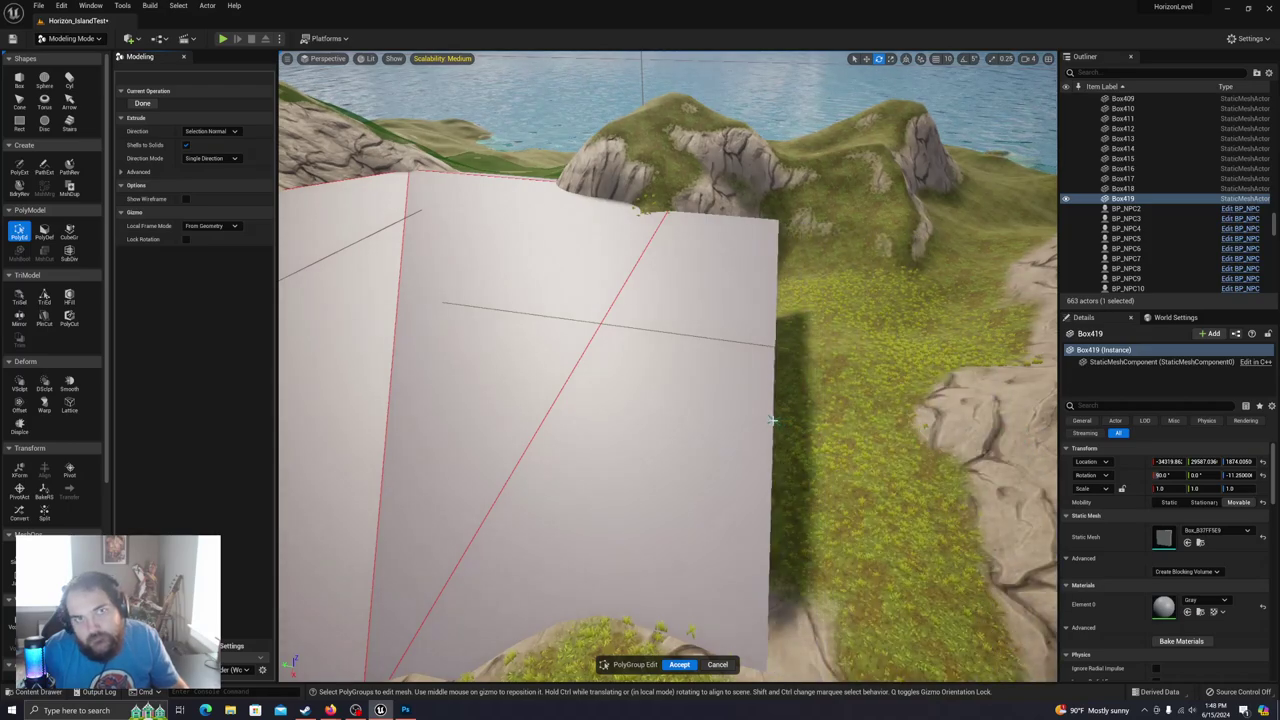
pyautogui.click(763, 420)
pyautogui.moveTo(763, 420); pyautogui.dragTo(803, 373, button='right')
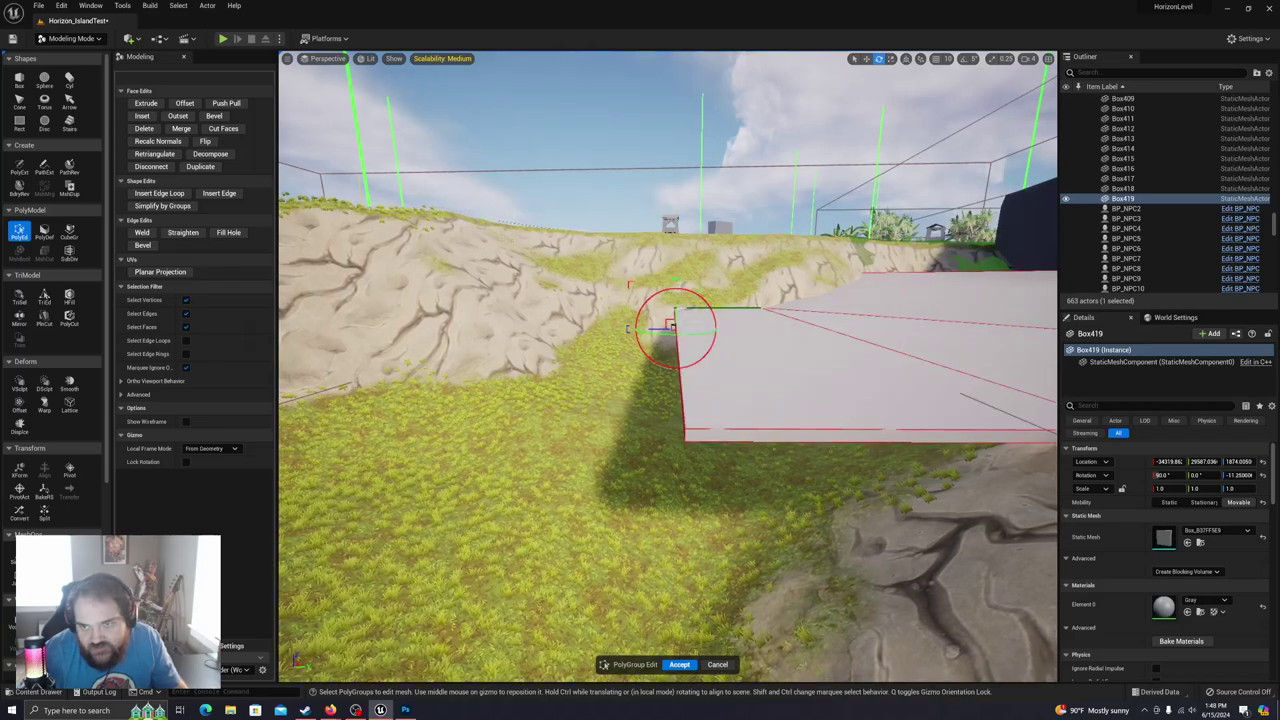
pyautogui.moveTo(675, 311); pyautogui.dragTo(674, 364)
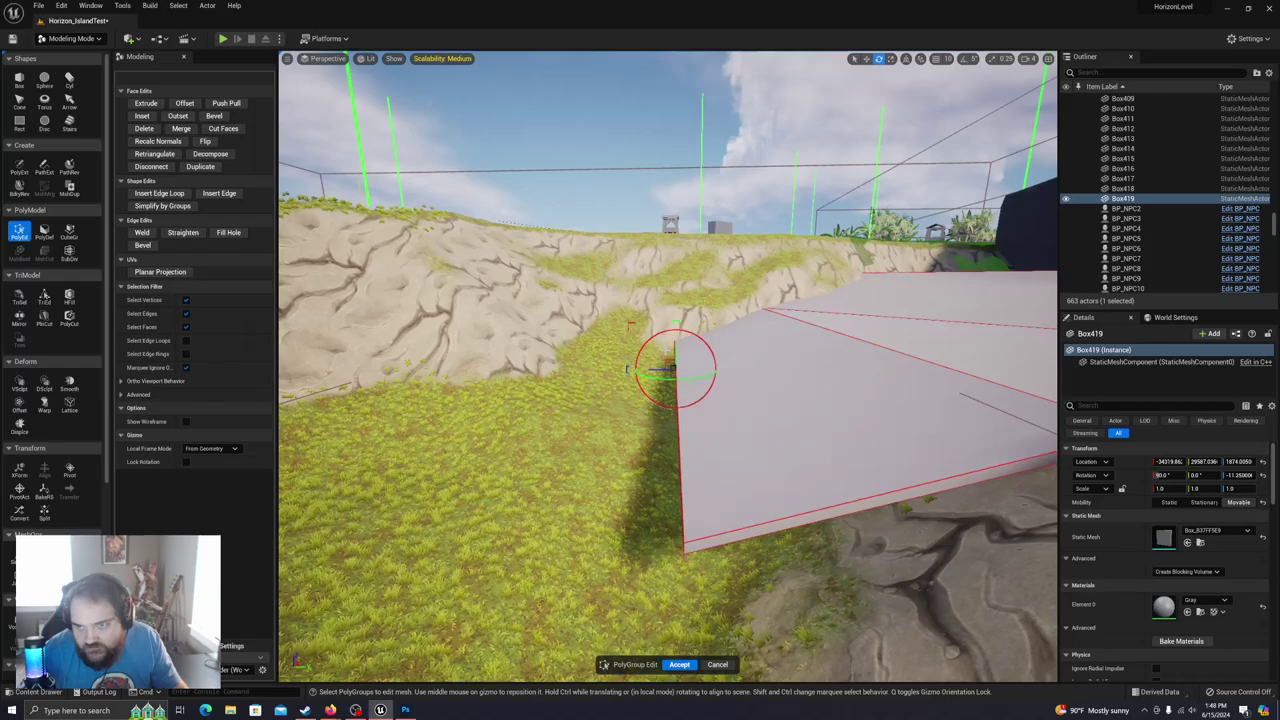
# Step: Pull the lowered section's near corner edge into the adjacent cracked rock face
pyautogui.moveTo(700, 555); pyautogui.dragTo(850, 572, button='right')
pyautogui.moveTo(640, 575); pyautogui.dragTo(715, 595, button='right')
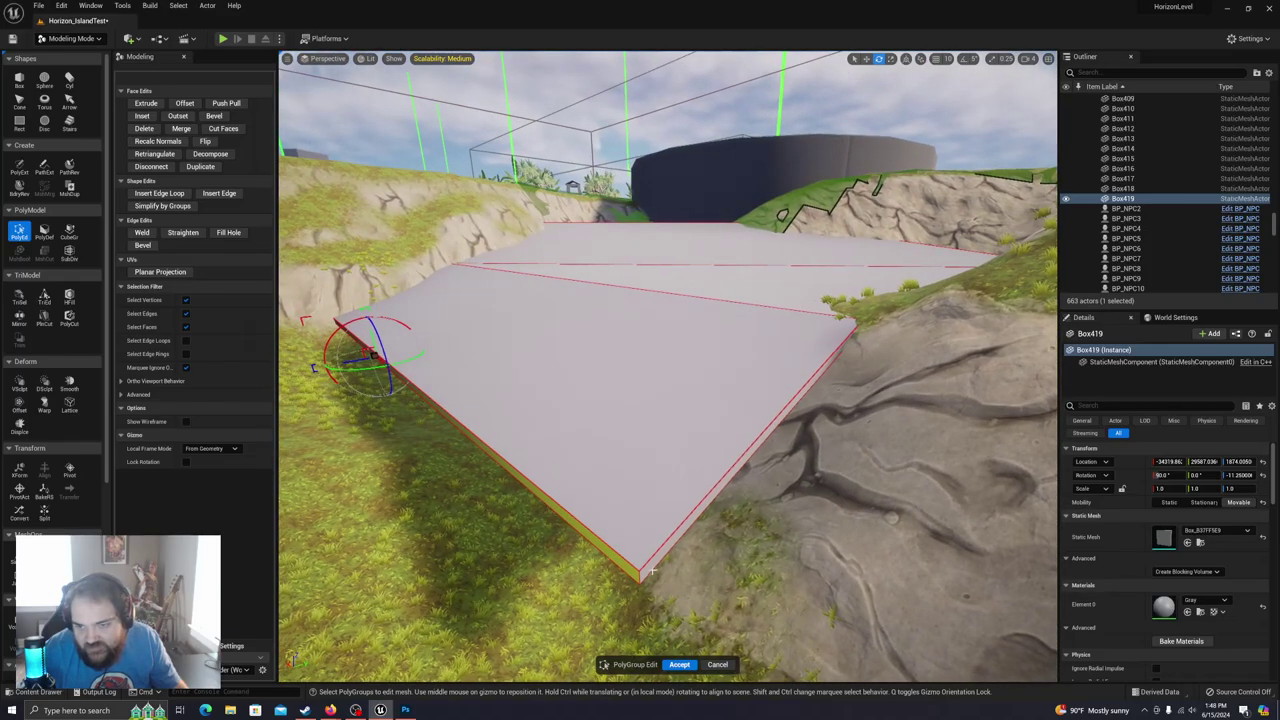
pyautogui.moveTo(639, 576); pyautogui.dragTo(645, 490, button='right')
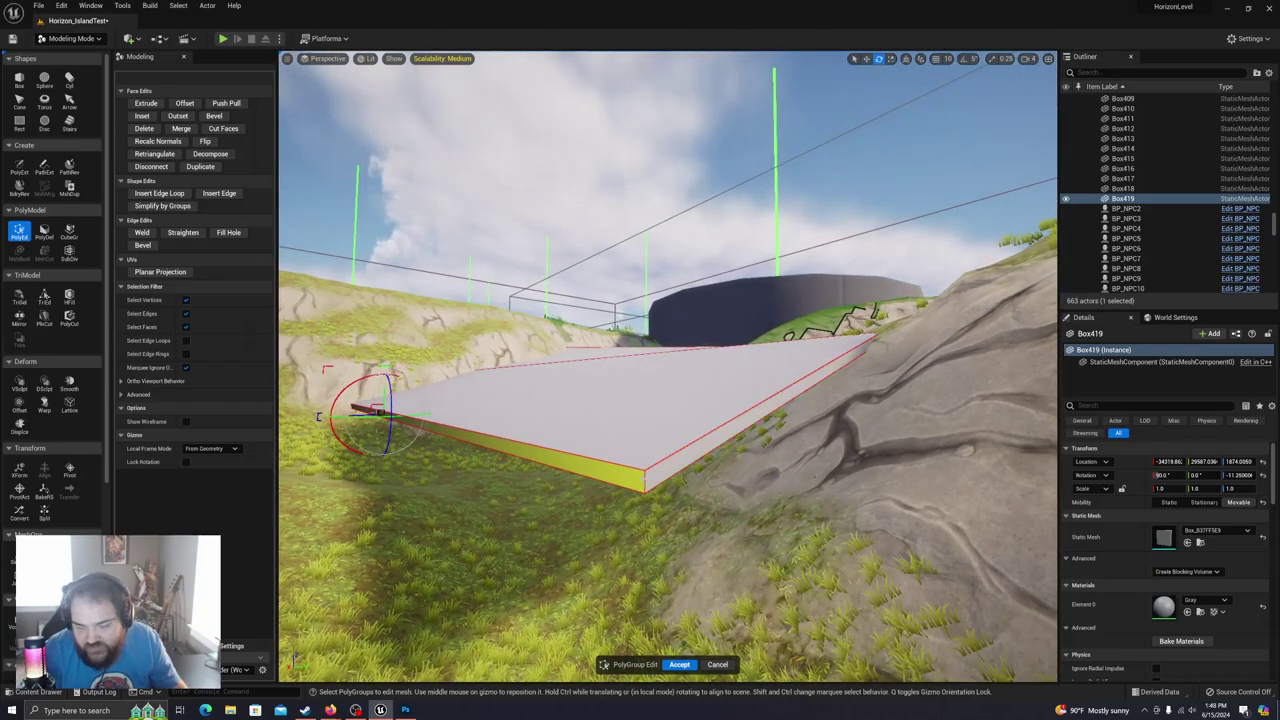
pyautogui.moveTo(644, 480); pyautogui.dragTo(640, 555, button='right')
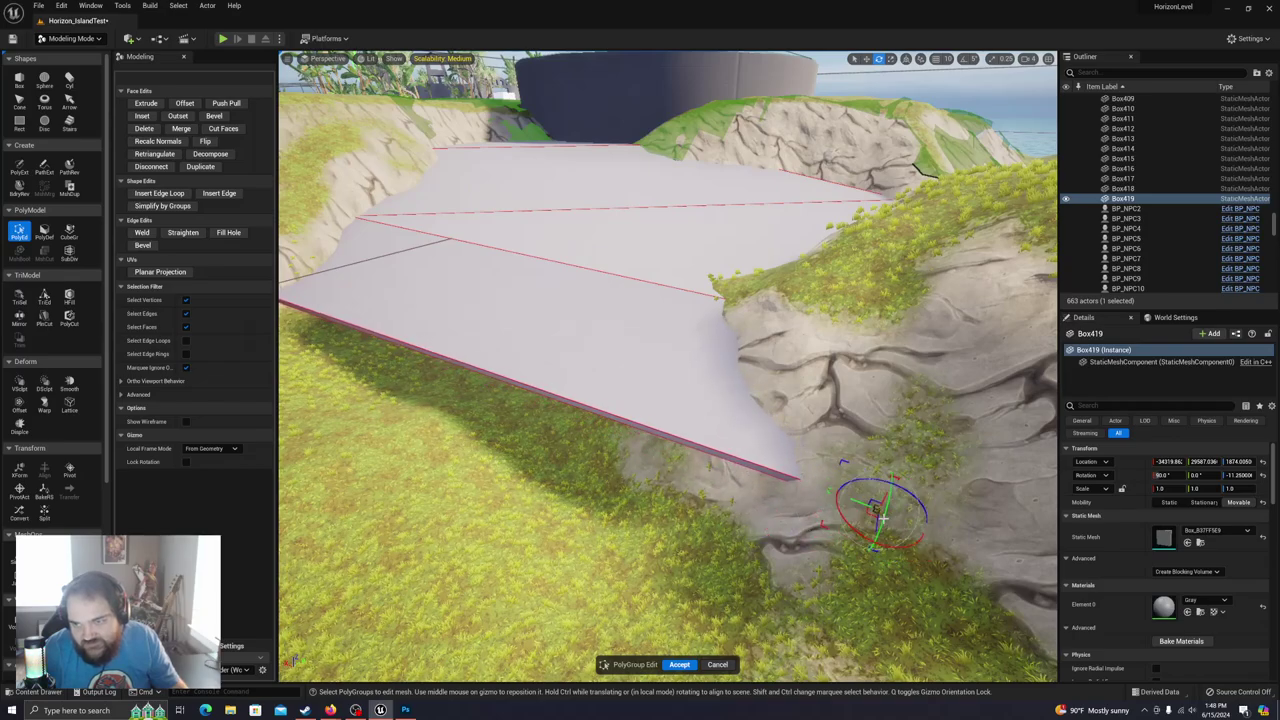
pyautogui.moveTo(864, 528); pyautogui.dragTo(998, 484, button='right')
# Step: Stretch the lowered section's other corner edge into the rocky hillside to close the remaining gap
pyautogui.moveTo(637, 519); pyautogui.dragTo(676, 526, button='right')
pyautogui.click(598, 443)
pyautogui.moveTo(598, 443); pyautogui.dragTo(680, 474, button='right')
pyautogui.moveTo(720, 580); pyautogui.dragTo(712, 607, button='right')
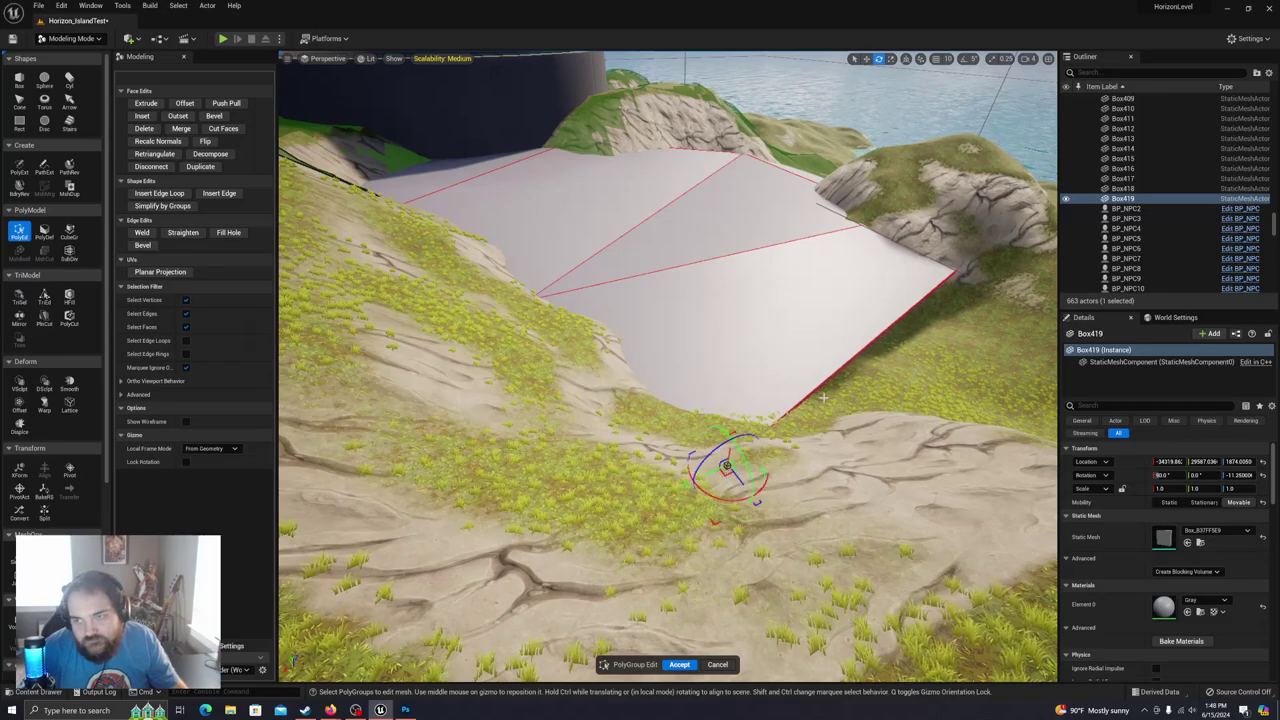
# Step: Try to extrude the slab's outermost edge, and accept the PolyGroup edits made to the slab
pyautogui.moveTo(820, 390); pyautogui.dragTo(870, 390, button='right')
pyautogui.click(166, 104)
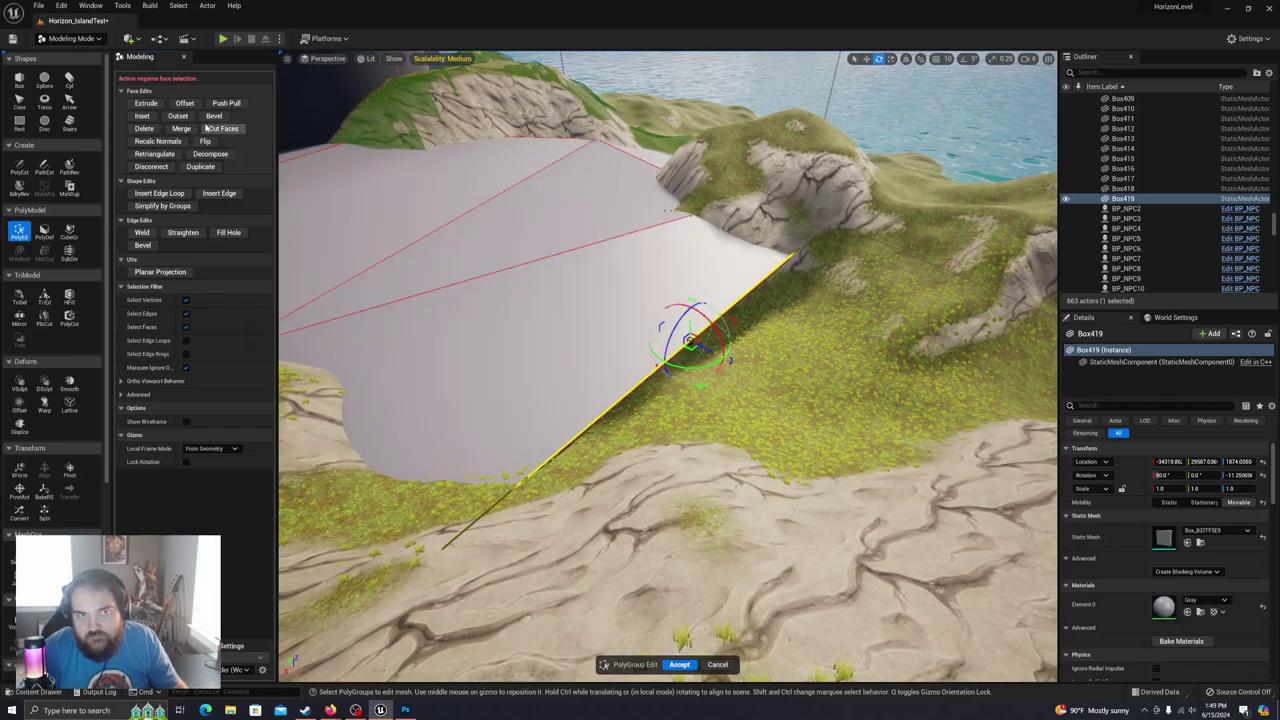
pyautogui.click(683, 664)
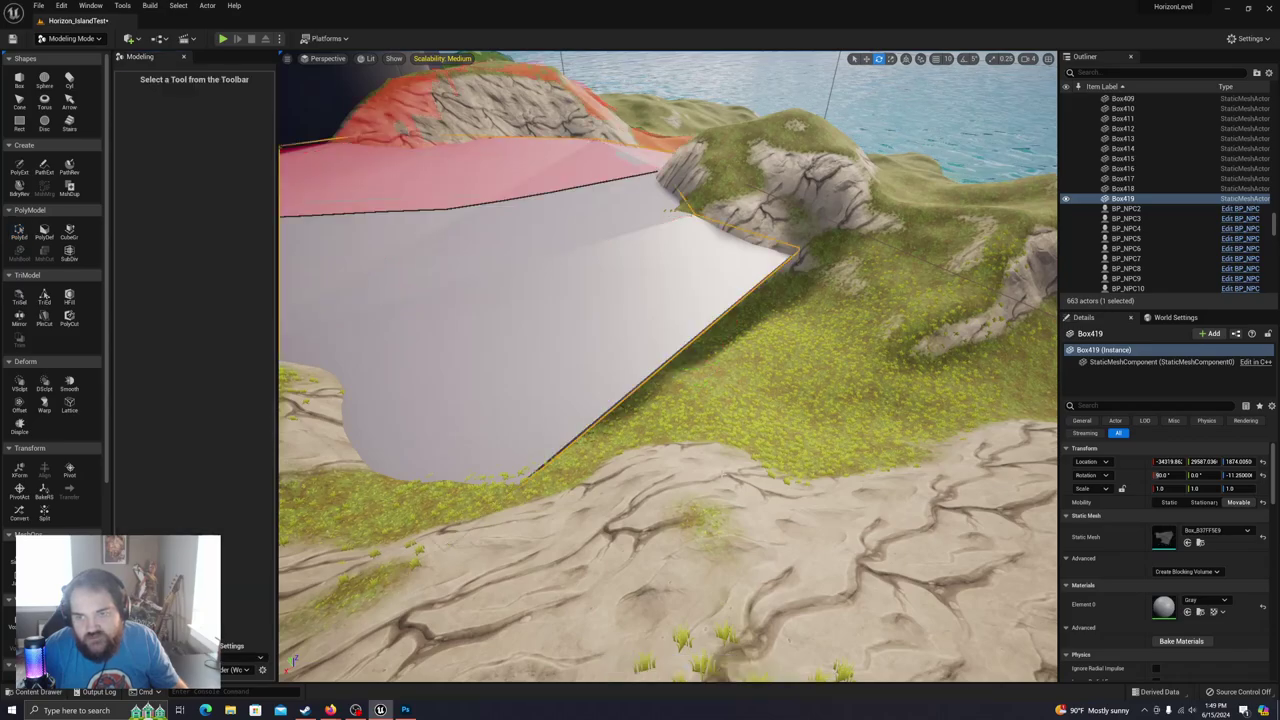
pyautogui.moveTo(645, 385); pyautogui.dragTo(603, 354, button='right')
pyautogui.press('w')
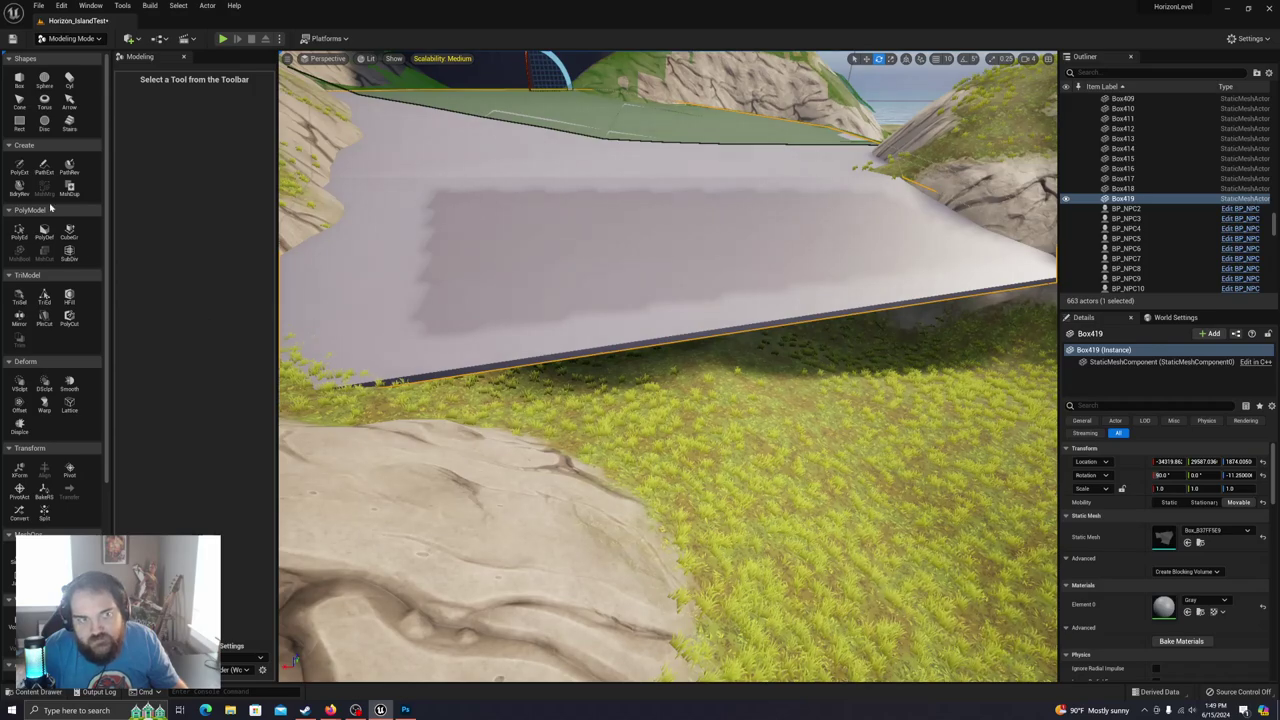
# Step: Edit the gray slab's PolyGroups and extrude its outer end face farther over the grass between the rock slopes
pyautogui.click(19, 230)
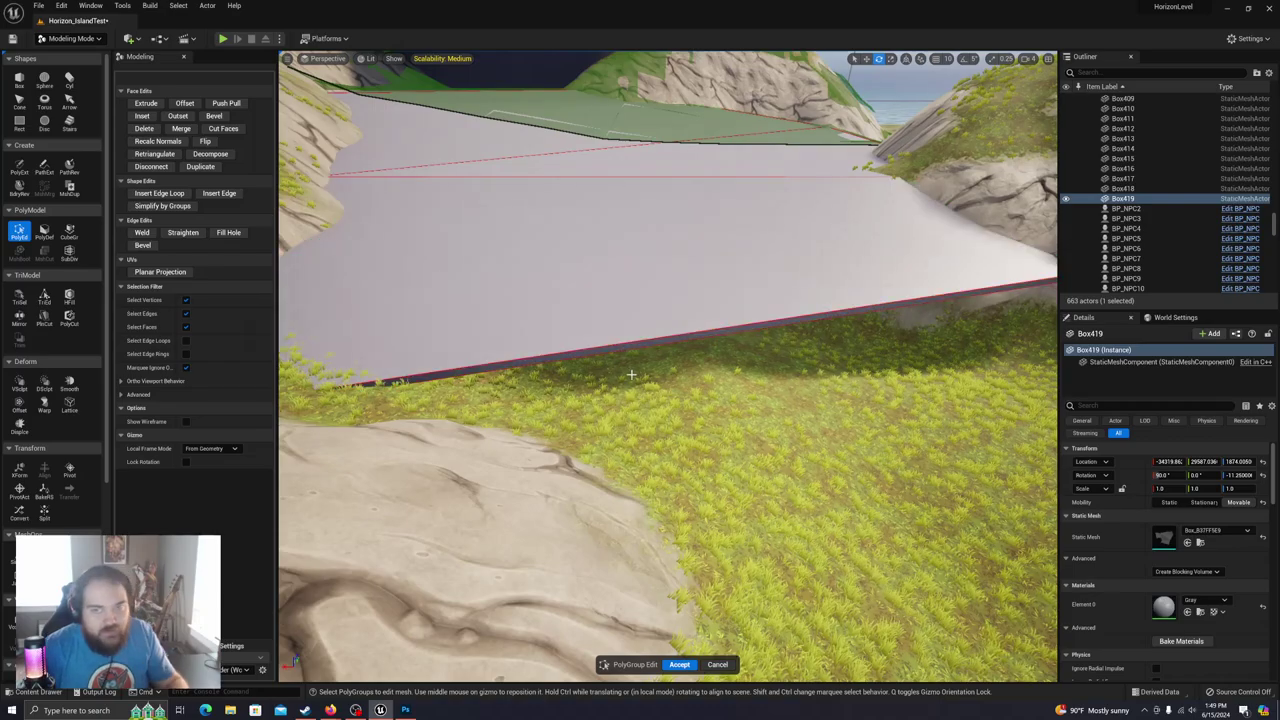
pyautogui.click(597, 355)
pyautogui.press('f')
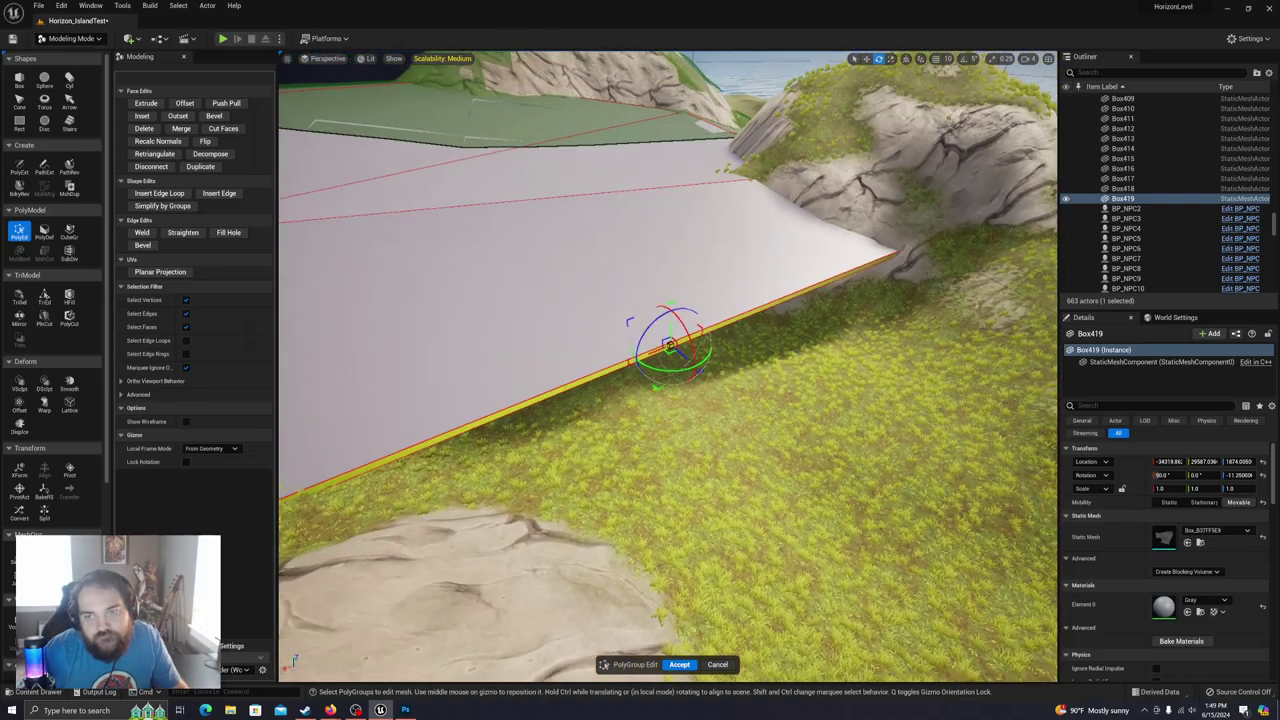
pyautogui.click(146, 103)
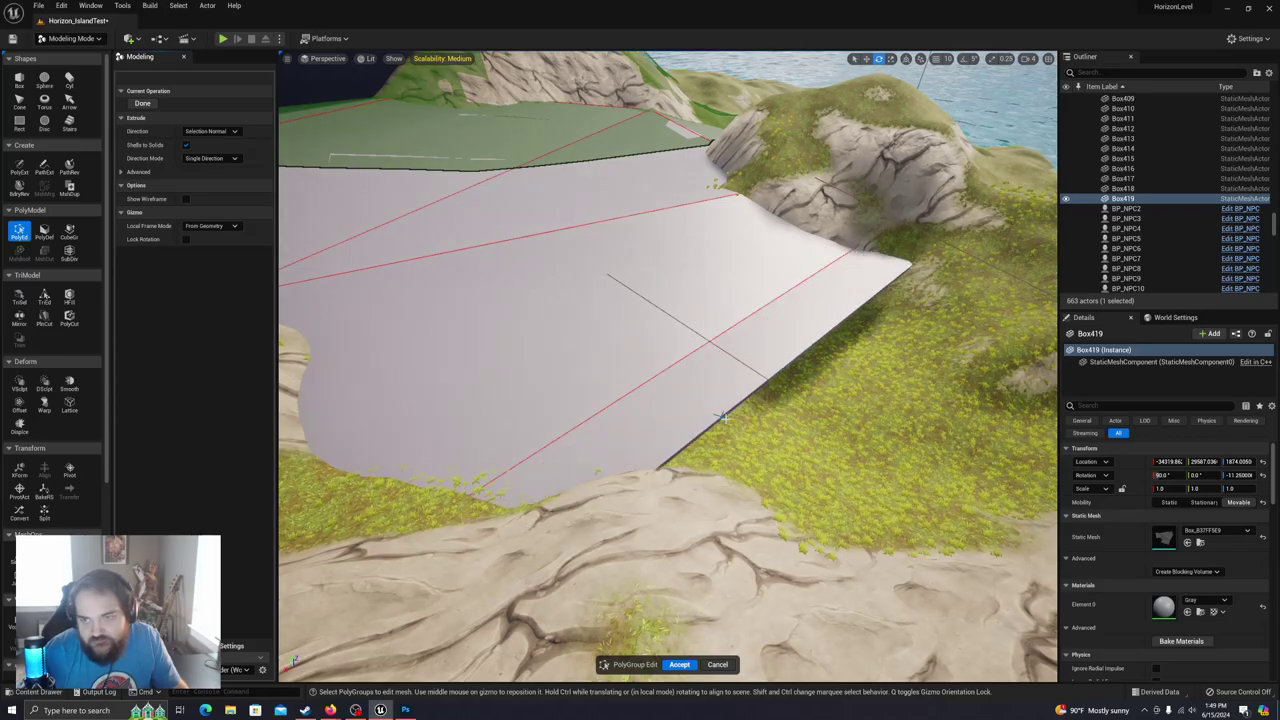
pyautogui.click(876, 495)
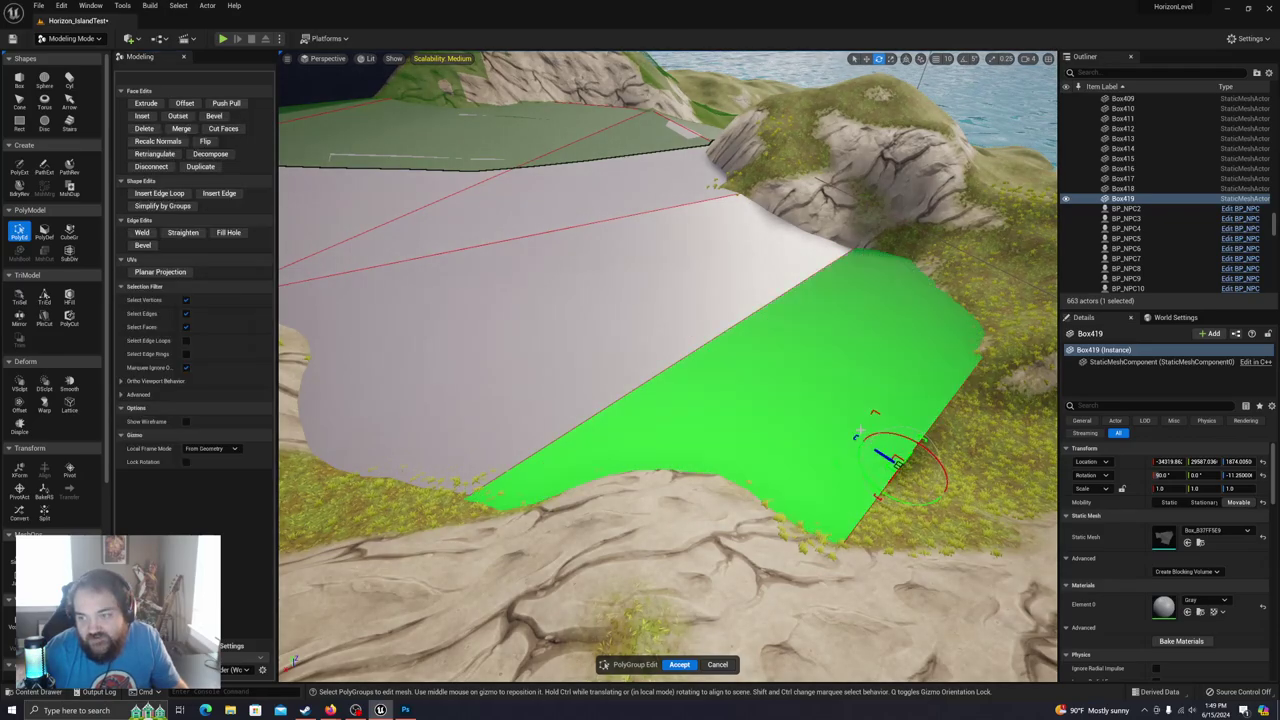
# Step: Lower the new section's outer end face, swing it toward the hillside, and accept the PolyGroup edits
pyautogui.press('f')
pyautogui.moveTo(877, 357); pyautogui.dragTo(690, 380, button='right')
pyautogui.click(877, 358)
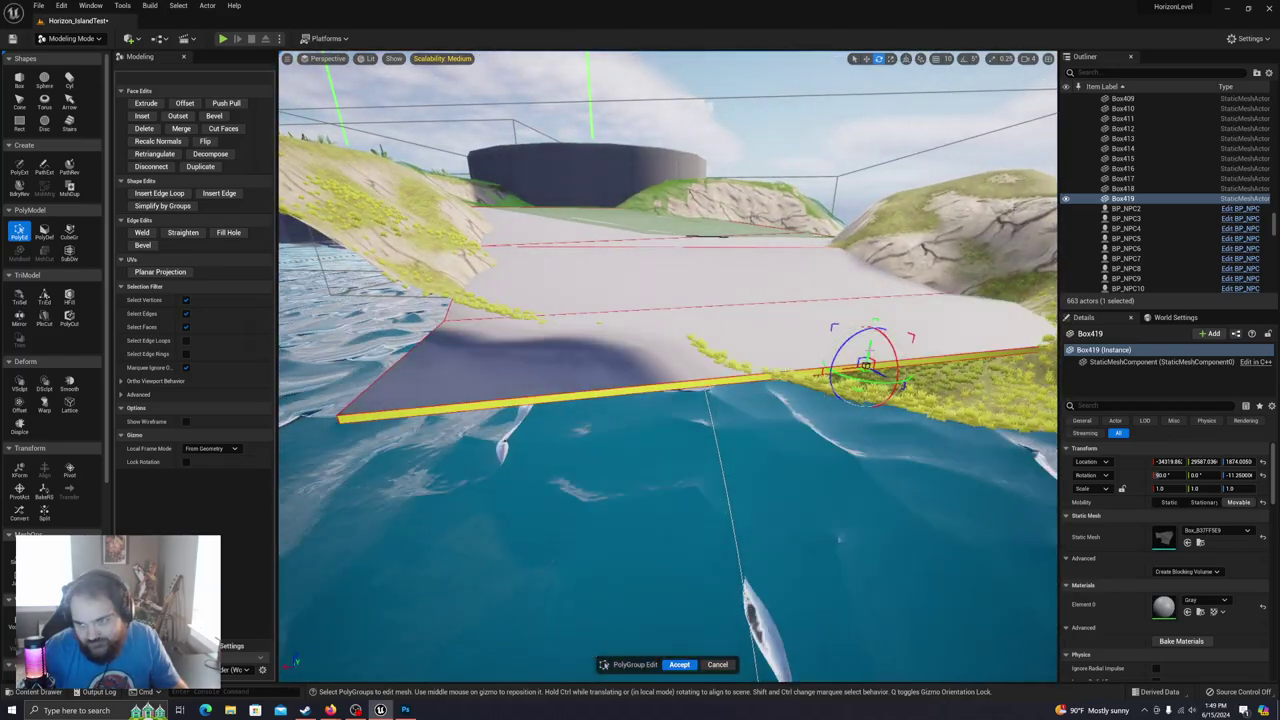
pyautogui.moveTo(876, 347); pyautogui.dragTo(940, 345, button='right')
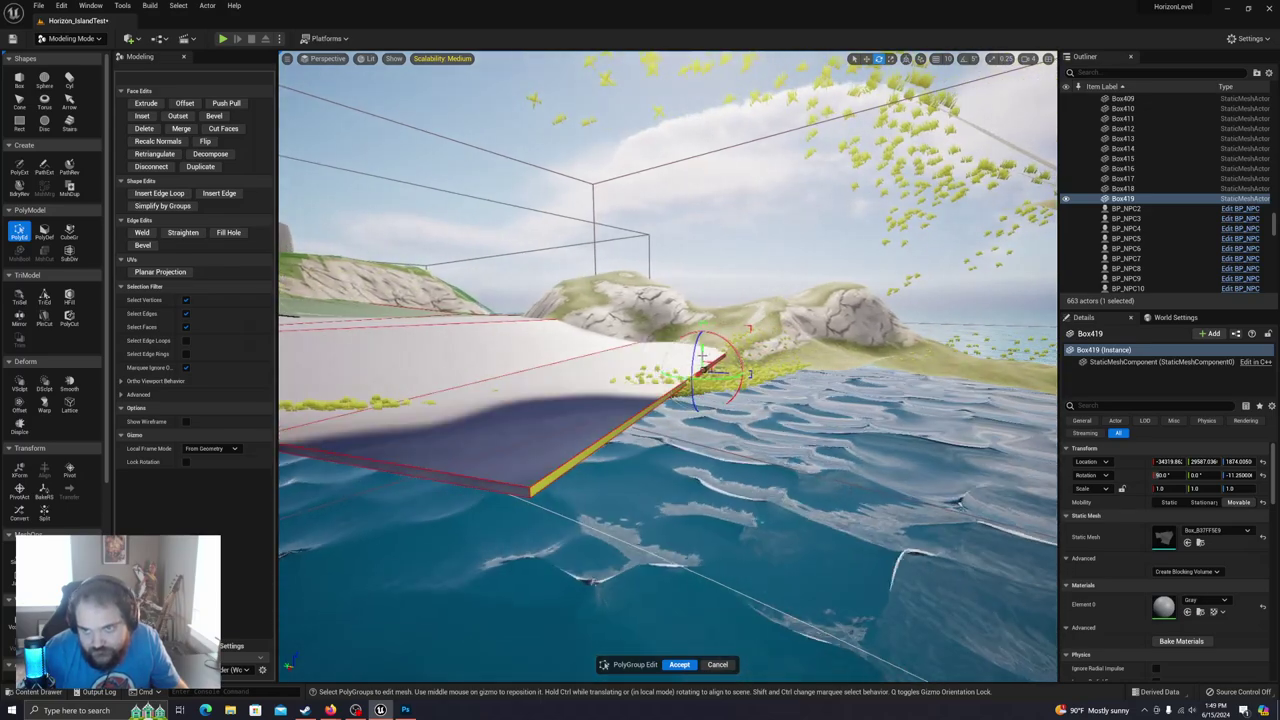
pyautogui.moveTo(704, 353); pyautogui.dragTo(704, 378)
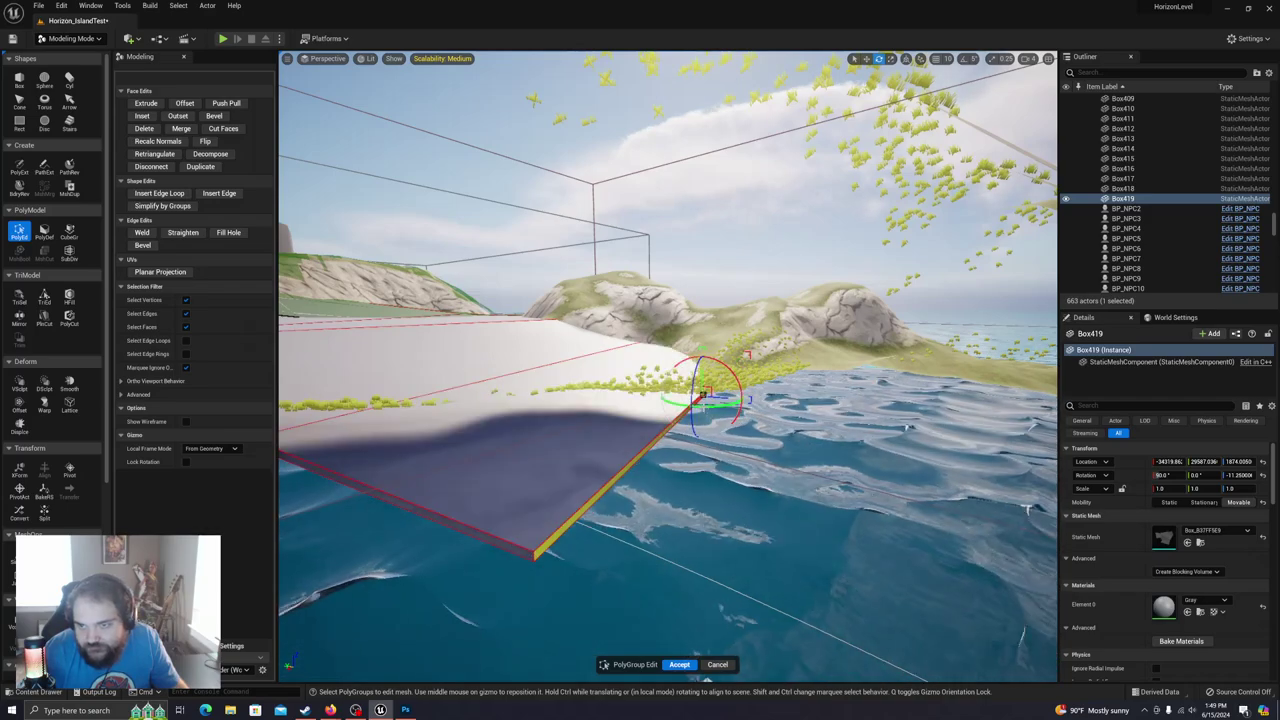
pyautogui.moveTo(694, 409); pyautogui.dragTo(730, 408)
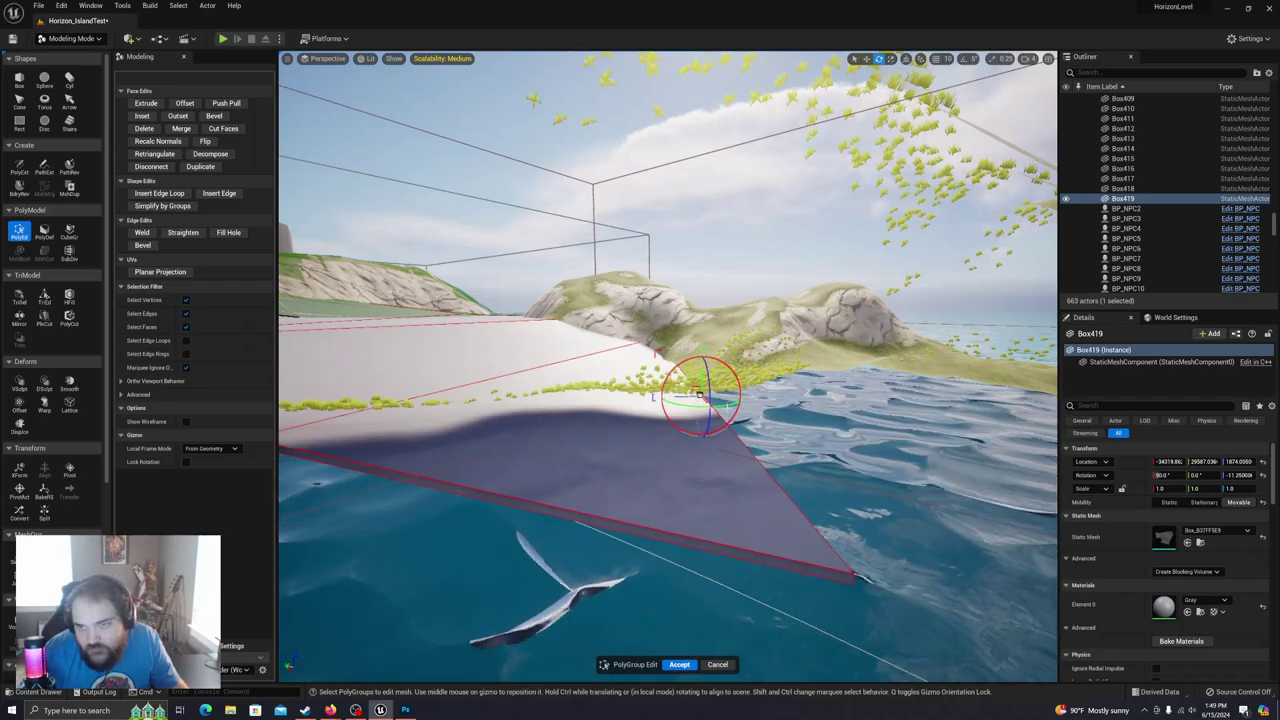
pyautogui.press('e')
pyautogui.moveTo(698, 396); pyautogui.dragTo(708, 490, button='right')
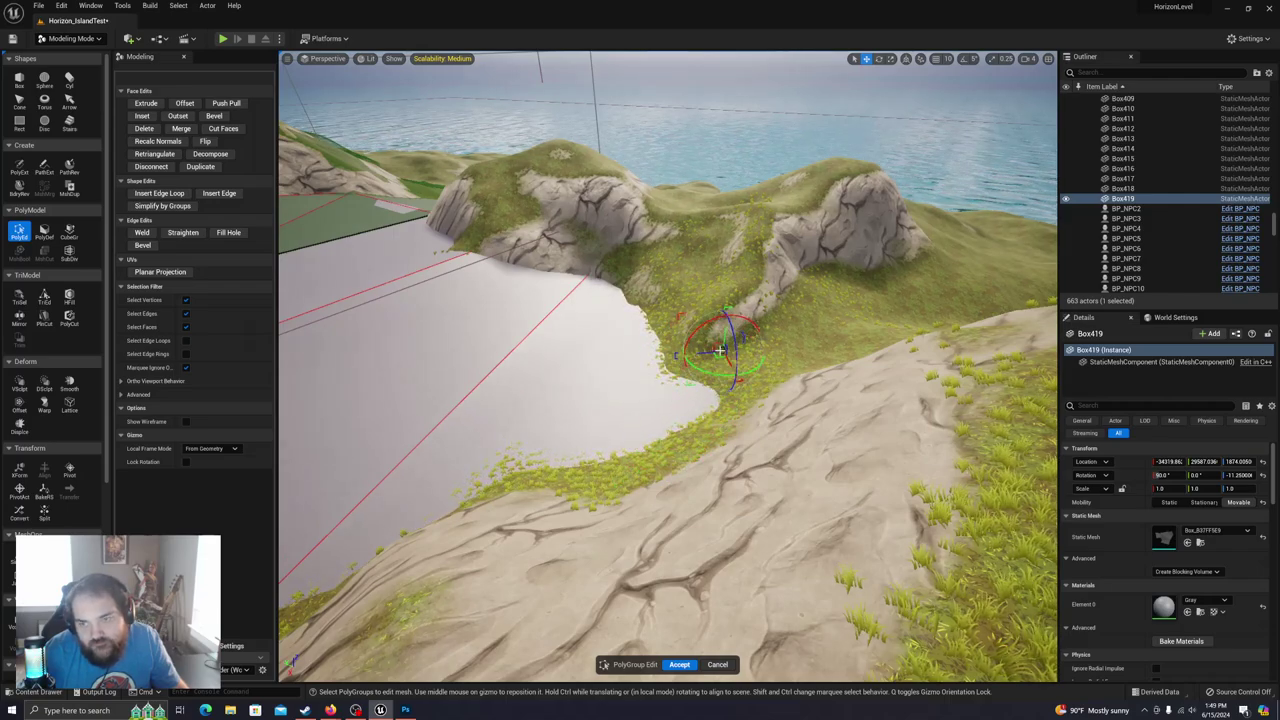
pyautogui.click(684, 665)
# Step: Examine the extended ramp and the floor slabs around the round arena from several sides
pyautogui.moveTo(676, 480); pyautogui.dragTo(584, 416, button='right')
pyautogui.press('w')
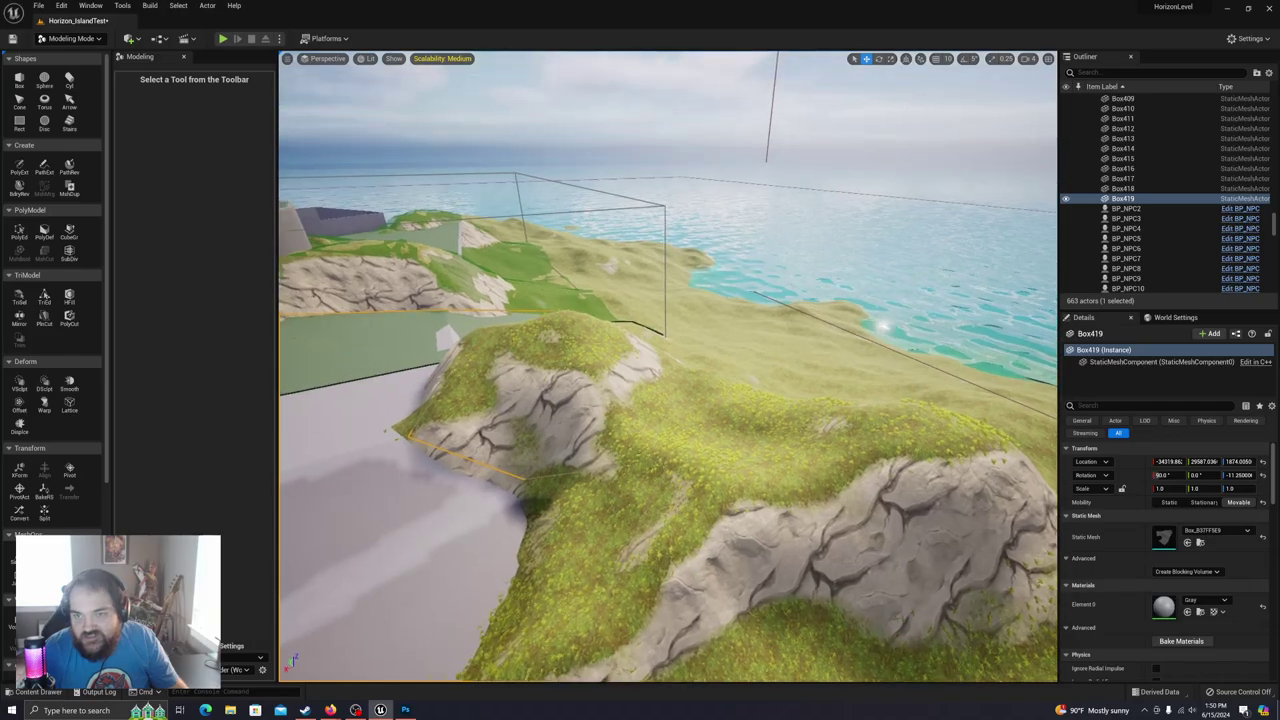
pyautogui.moveTo(668, 366); pyautogui.dragTo(480, 415, button='right')
pyautogui.moveTo(645, 345); pyautogui.dragTo(840, 322, button='right')
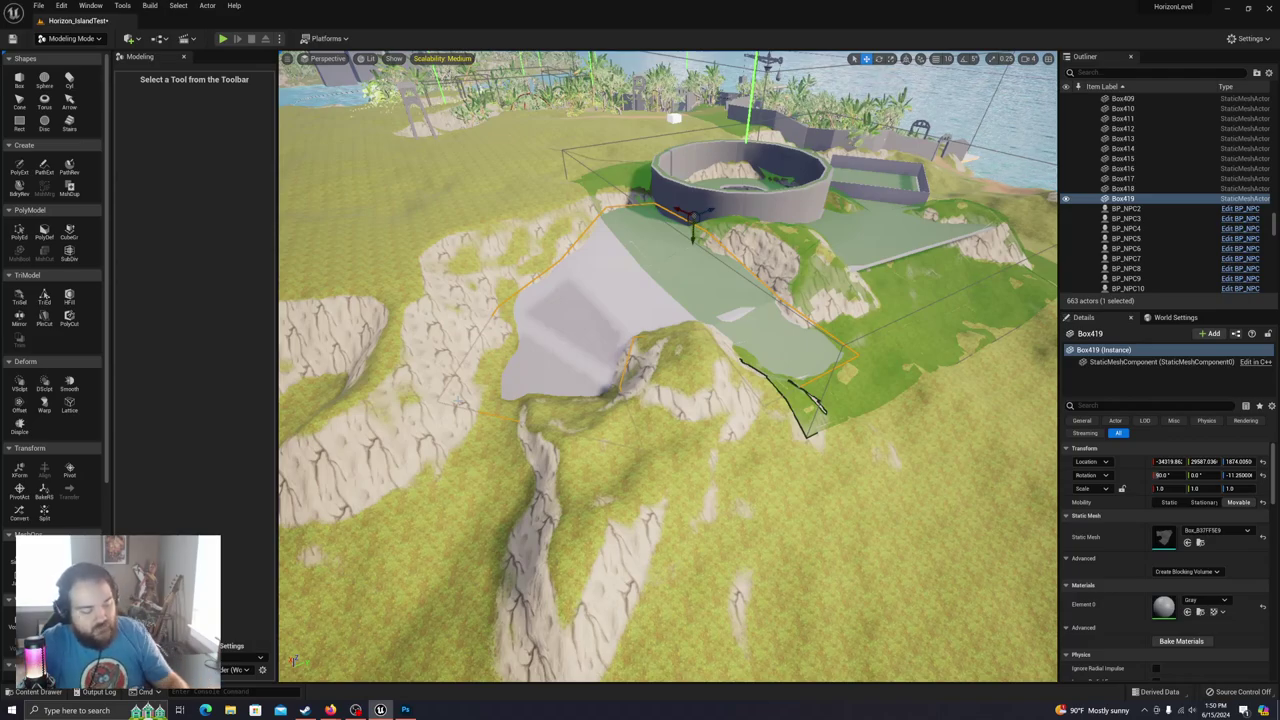
pyautogui.moveTo(767, 348)
pyautogui.mouseDown(button='right')
pyautogui.moveTo(832, 308)
pyautogui.moveTo(858, 308)
pyautogui.moveTo(756, 362)
pyautogui.moveTo(780, 362)
pyautogui.moveTo(766, 328)
pyautogui.mouseUp(button='right')
pyautogui.press('w')
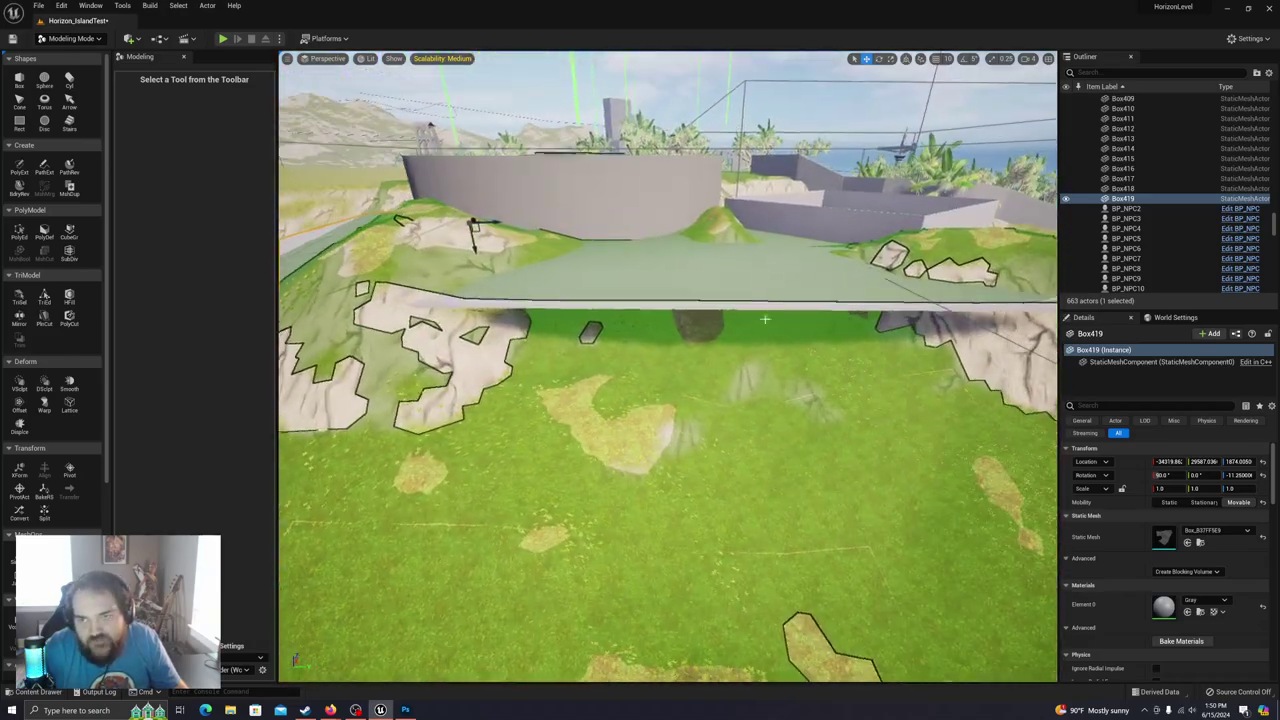
pyautogui.click(748, 277)
pyautogui.press('e')
pyautogui.moveTo(748, 277); pyautogui.dragTo(706, 206, button='right')
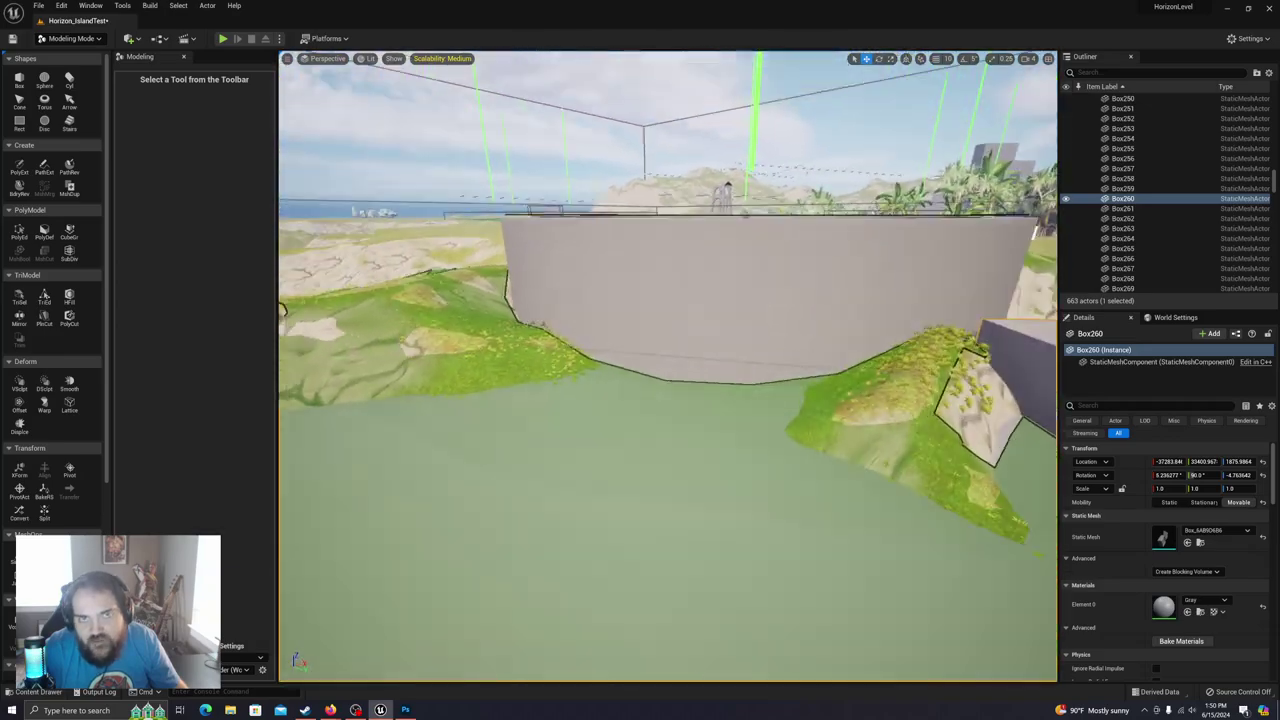
# Step: Playtest the level on the slab outside the round arena wall, and stop the simulation
pyautogui.hotkey('alt', 'p')
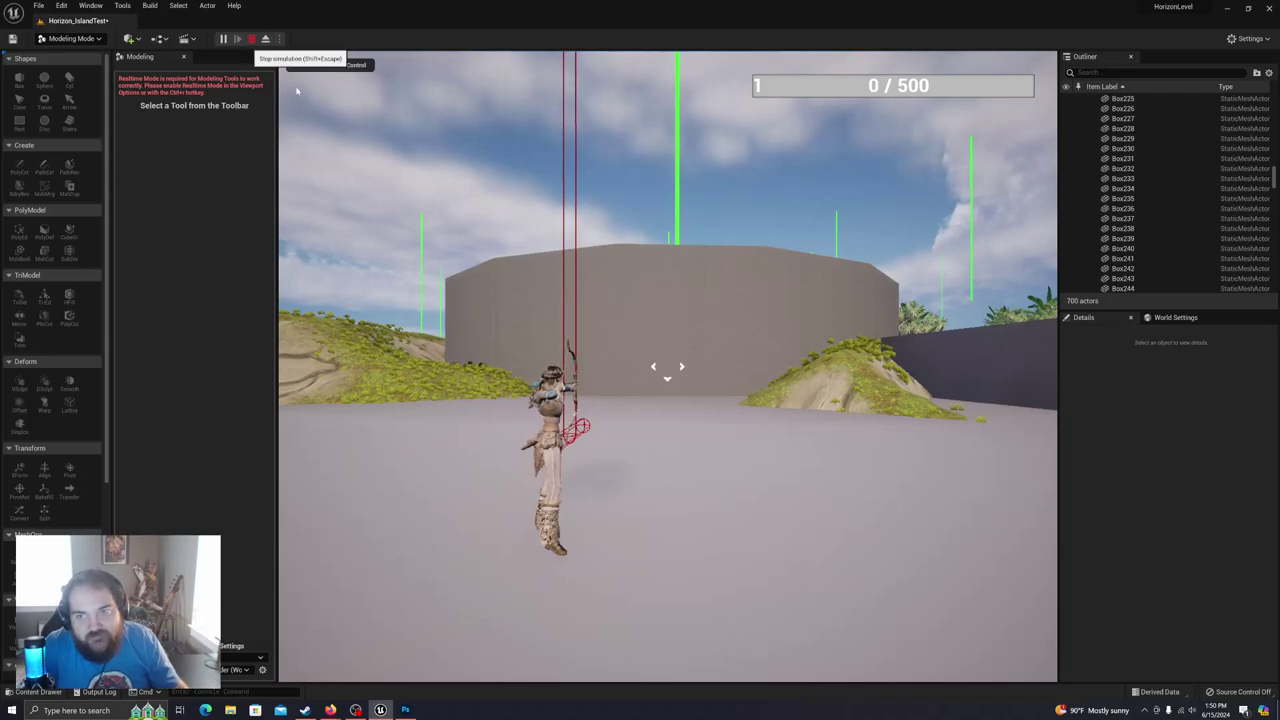
pyautogui.click(252, 39)
# Step: Place a 100 x 100 x 100 box on the arena floor between the wall and the inner pit
pyautogui.moveTo(677, 345); pyautogui.dragTo(703, 399, button='right')
pyautogui.click(689, 361)
pyautogui.moveTo(591, 316); pyautogui.dragTo(595, 351)
pyautogui.moveTo(598, 351); pyautogui.dragTo(628, 351, button='right')
pyautogui.moveTo(743, 349); pyautogui.dragTo(743, 343)
pyautogui.moveTo(667, 393); pyautogui.dragTo(545, 395, button='right')
pyautogui.moveTo(745, 347); pyautogui.dragTo(669, 388, button='right')
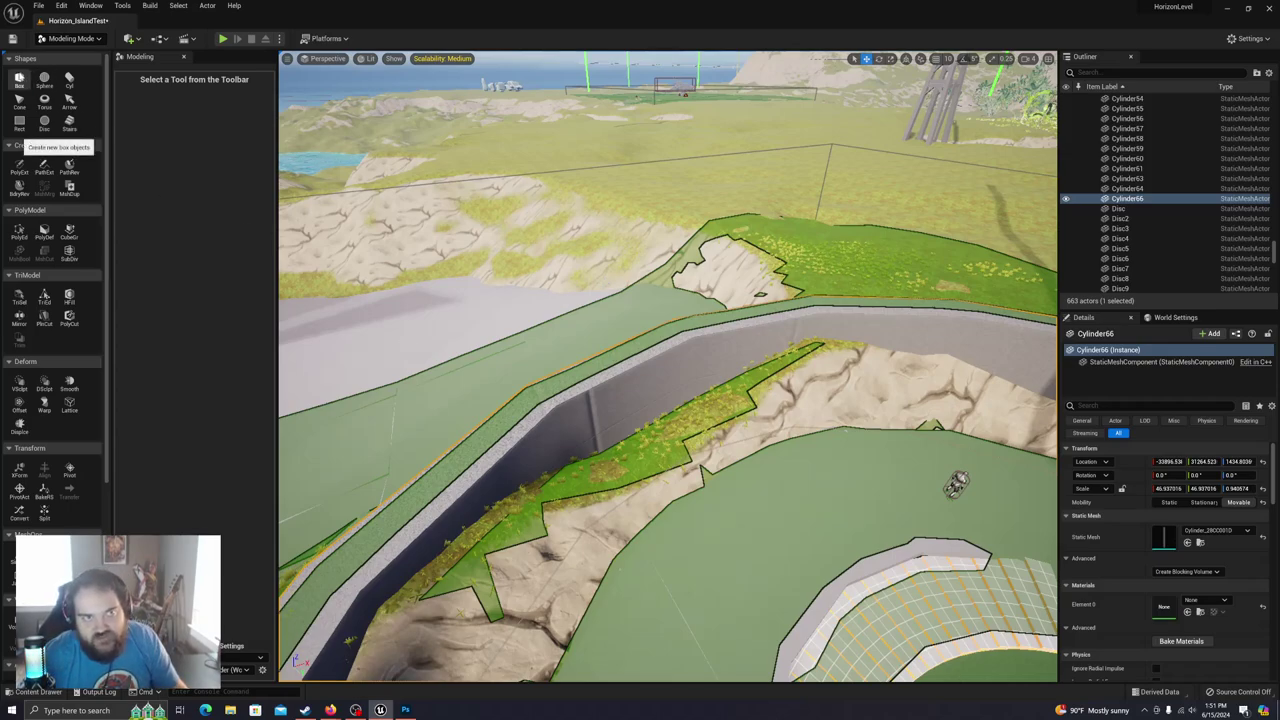
pyautogui.click(19, 79)
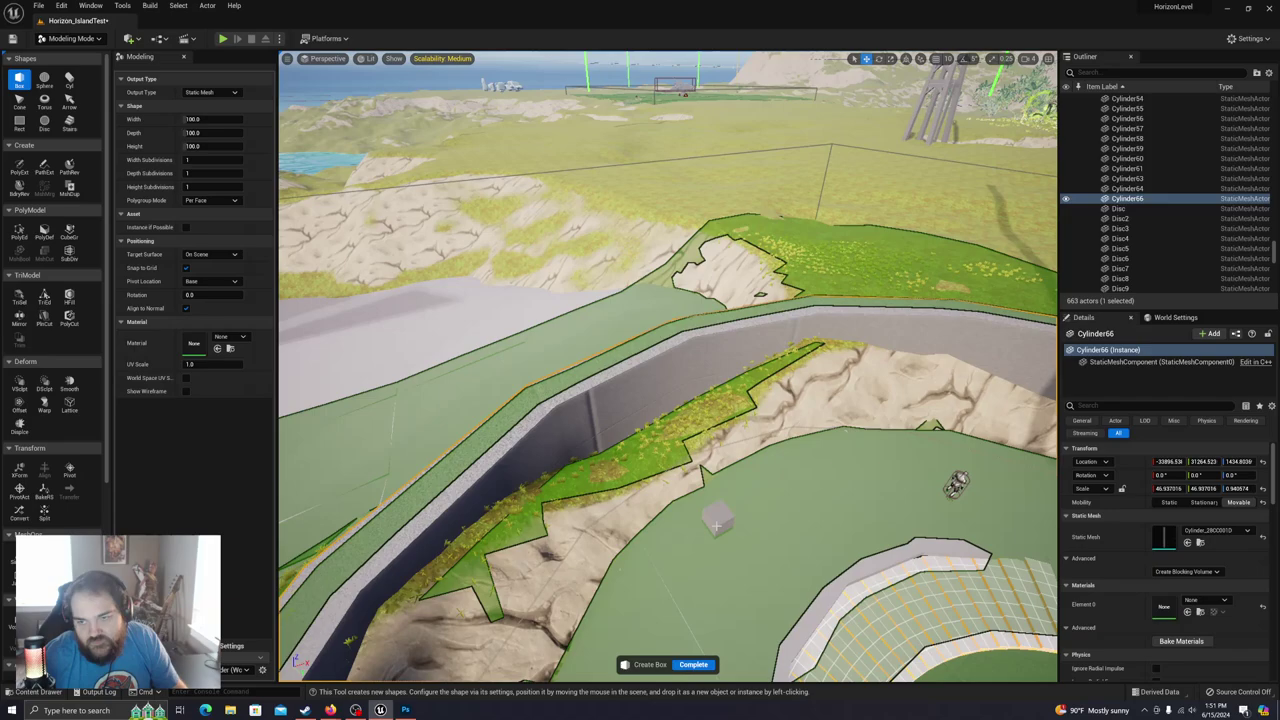
pyautogui.click(717, 524)
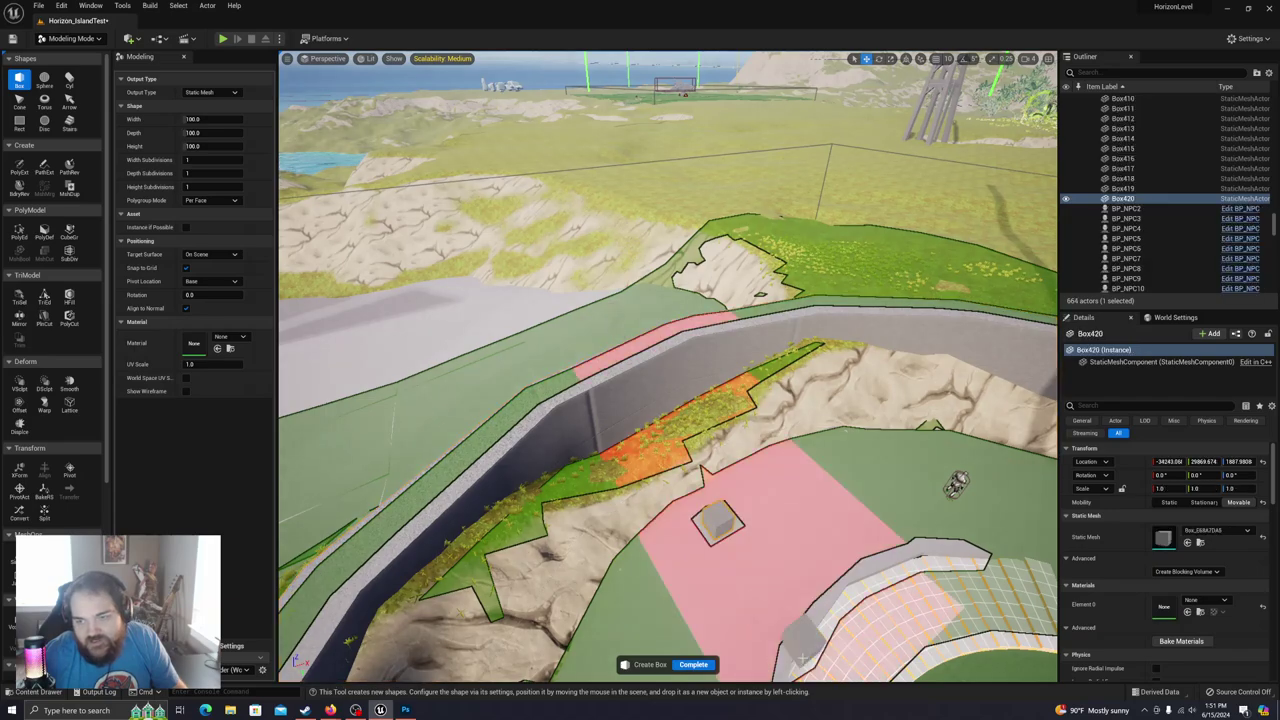
pyautogui.click(693, 665)
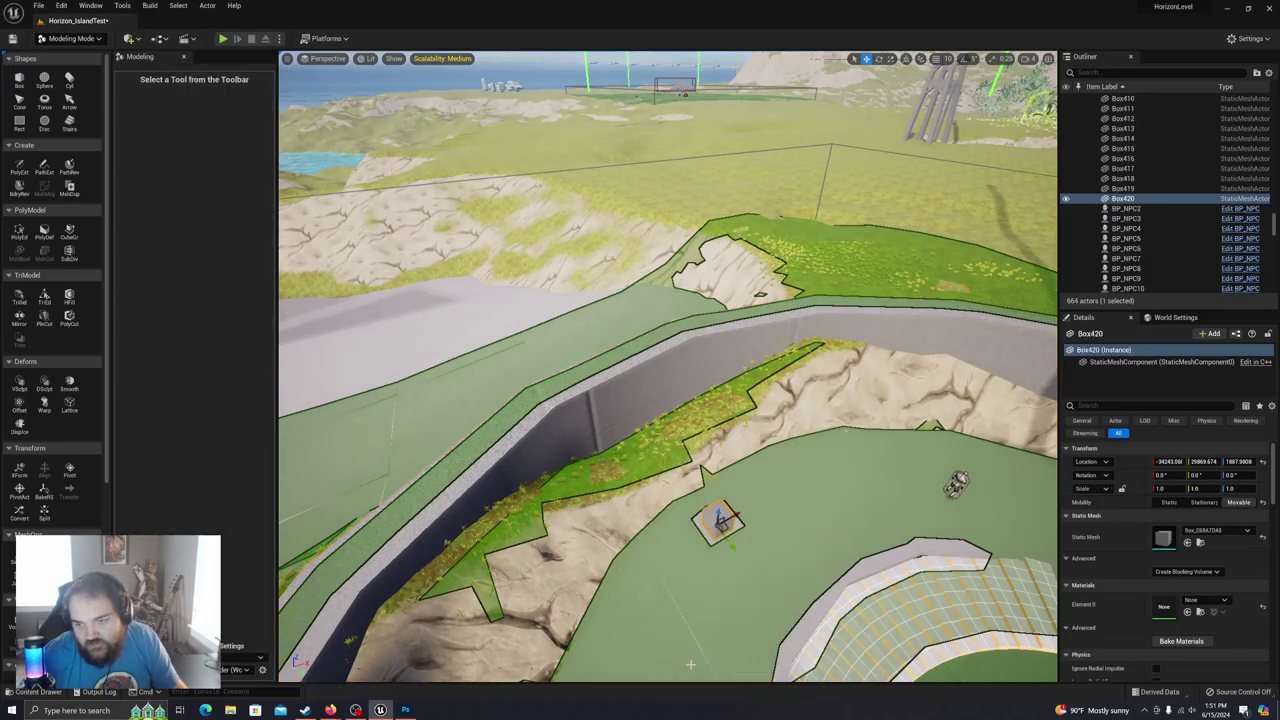
# Step: Scale the box to about 11.6 x 12.9 x 6.0 so it forms a large block near the arena wall
pyautogui.press('e')
pyautogui.press('r')
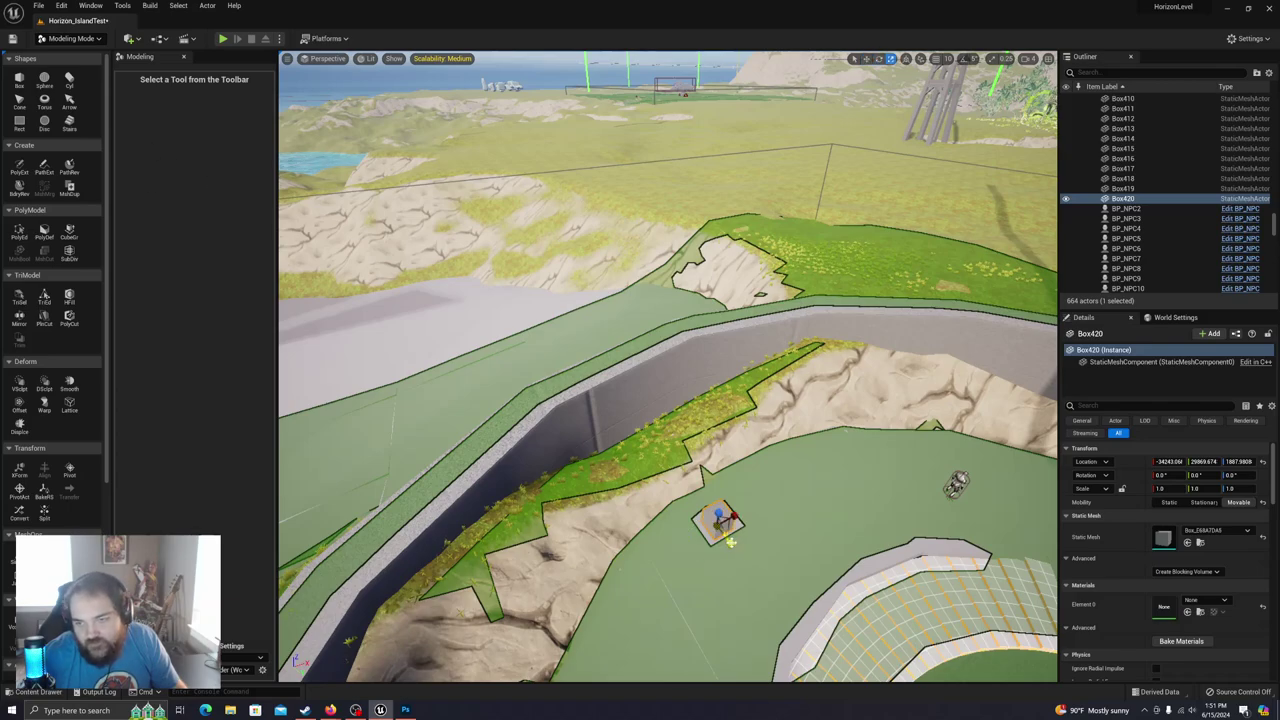
pyautogui.moveTo(730, 543); pyautogui.dragTo(802, 648)
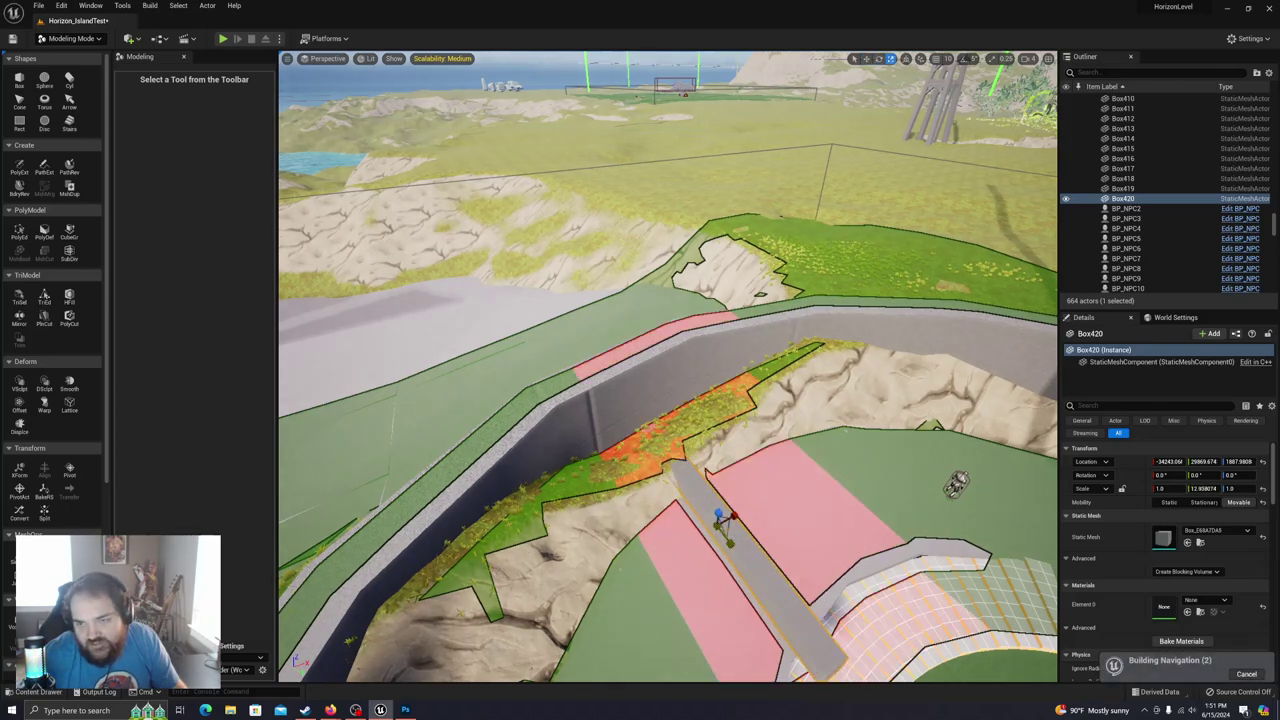
pyautogui.moveTo(734, 516); pyautogui.dragTo(831, 462)
pyautogui.moveTo(719, 513); pyautogui.dragTo(720, 460)
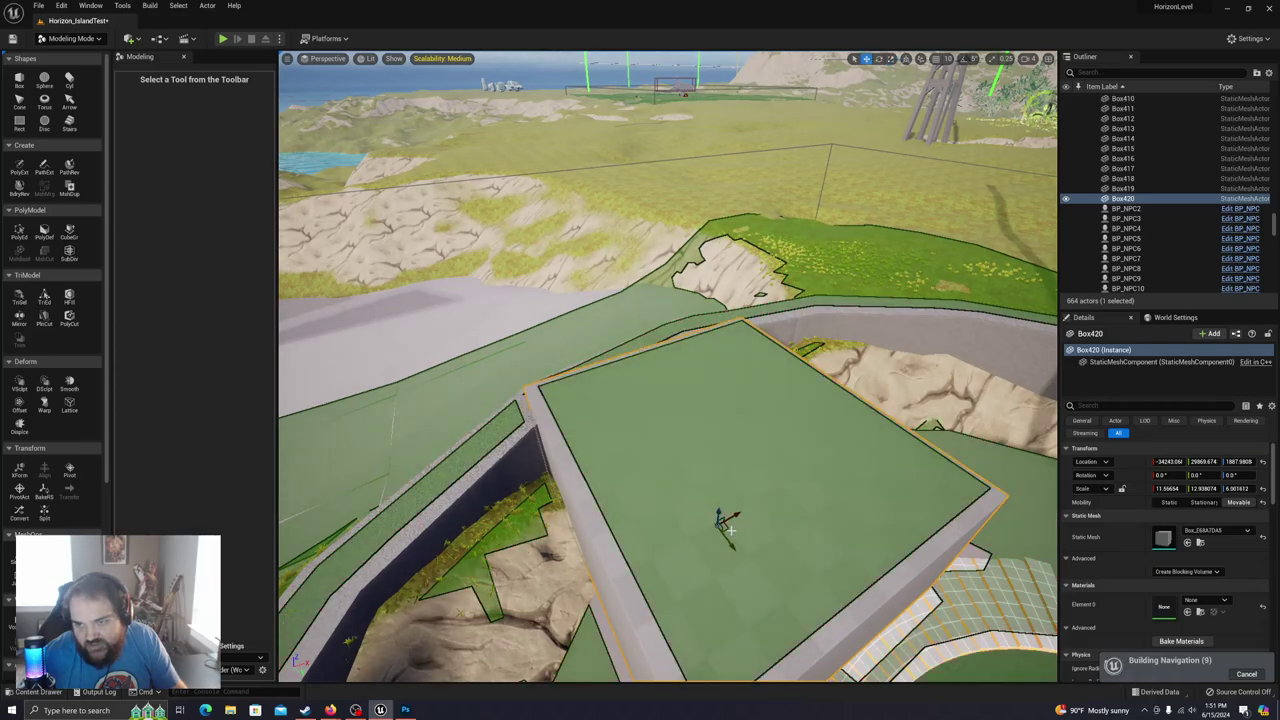
# Step: Move the block onto the arena wall beside the outer slab and rotate it to about -8.2° around the vertical axis
pyautogui.moveTo(724, 528); pyautogui.dragTo(702, 425)
pyautogui.press('e')
pyautogui.press('a')
pyautogui.moveTo(702, 425); pyautogui.dragTo(888, 400, button='right')
pyautogui.hotkey('ctrl', 'z')
pyautogui.press('a')
pyautogui.press('s')
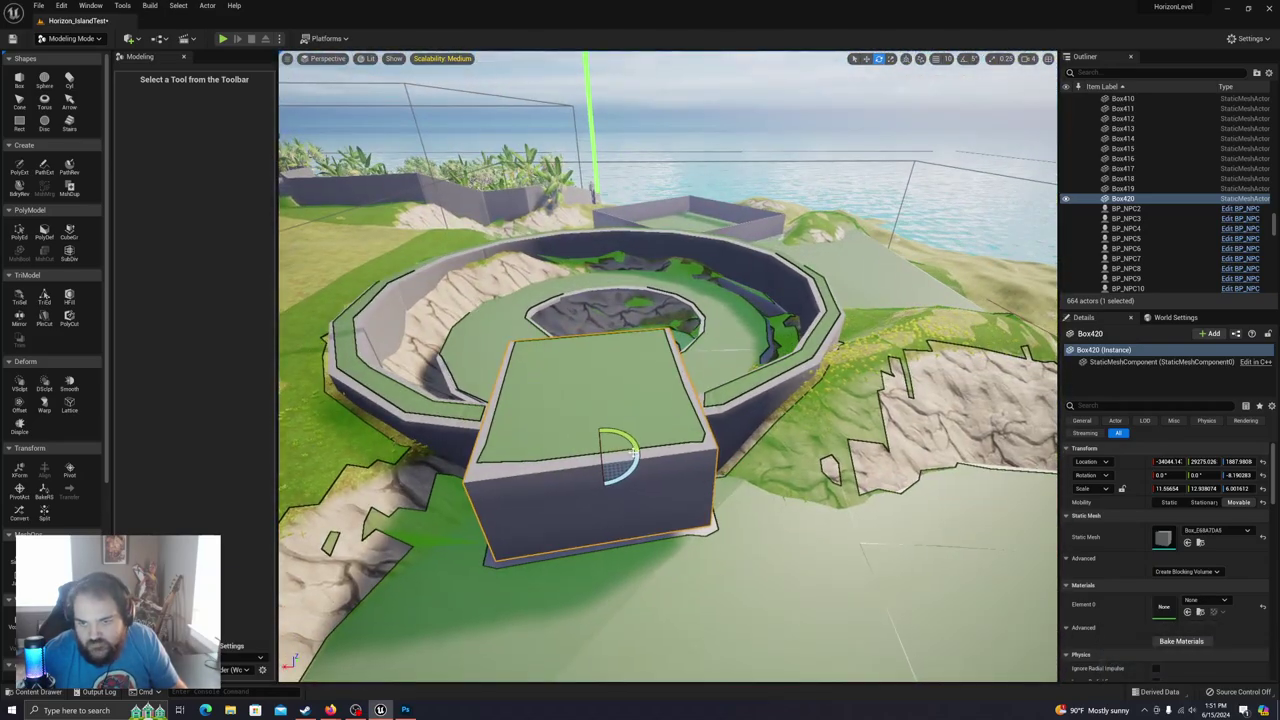
# Step: Shift the rotated block along and across the arena wall so it spans the wall's full thickness
pyautogui.moveTo(576, 457); pyautogui.dragTo(589, 455)
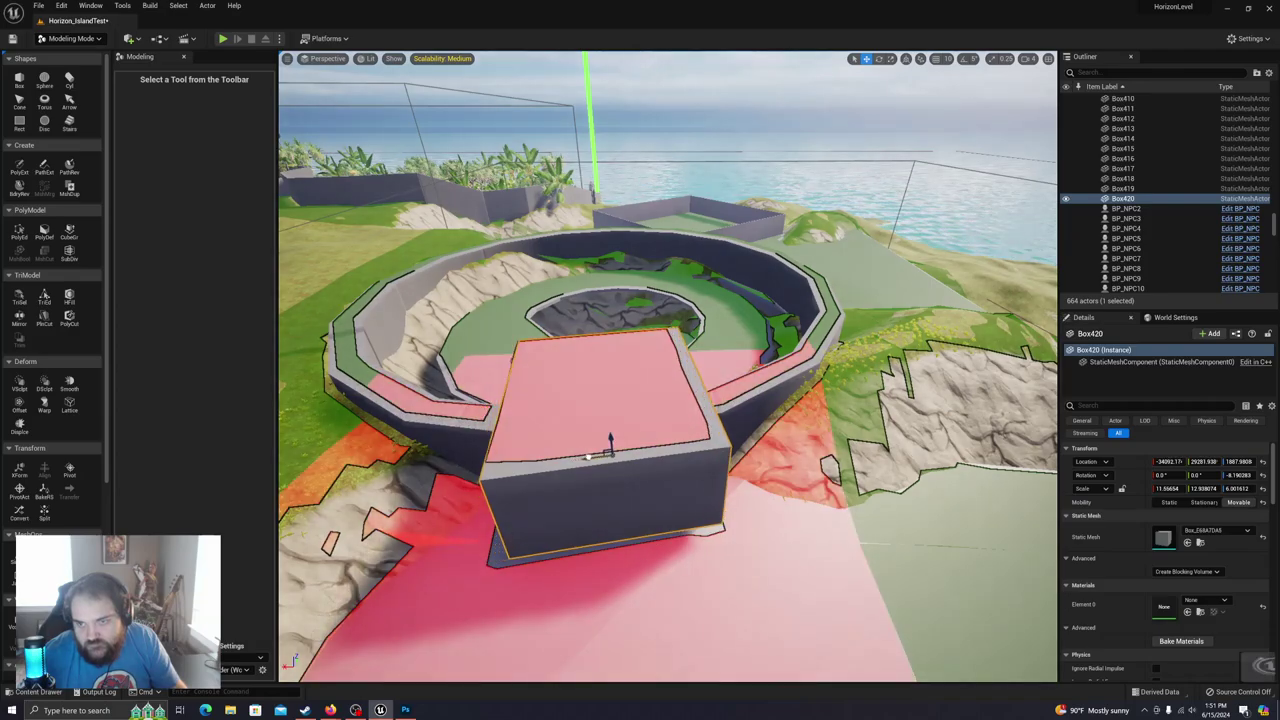
pyautogui.press('a')
pyautogui.moveTo(620, 489); pyautogui.dragTo(765, 512, button='right')
pyautogui.moveTo(580, 434); pyautogui.dragTo(571, 432)
pyautogui.press('e')
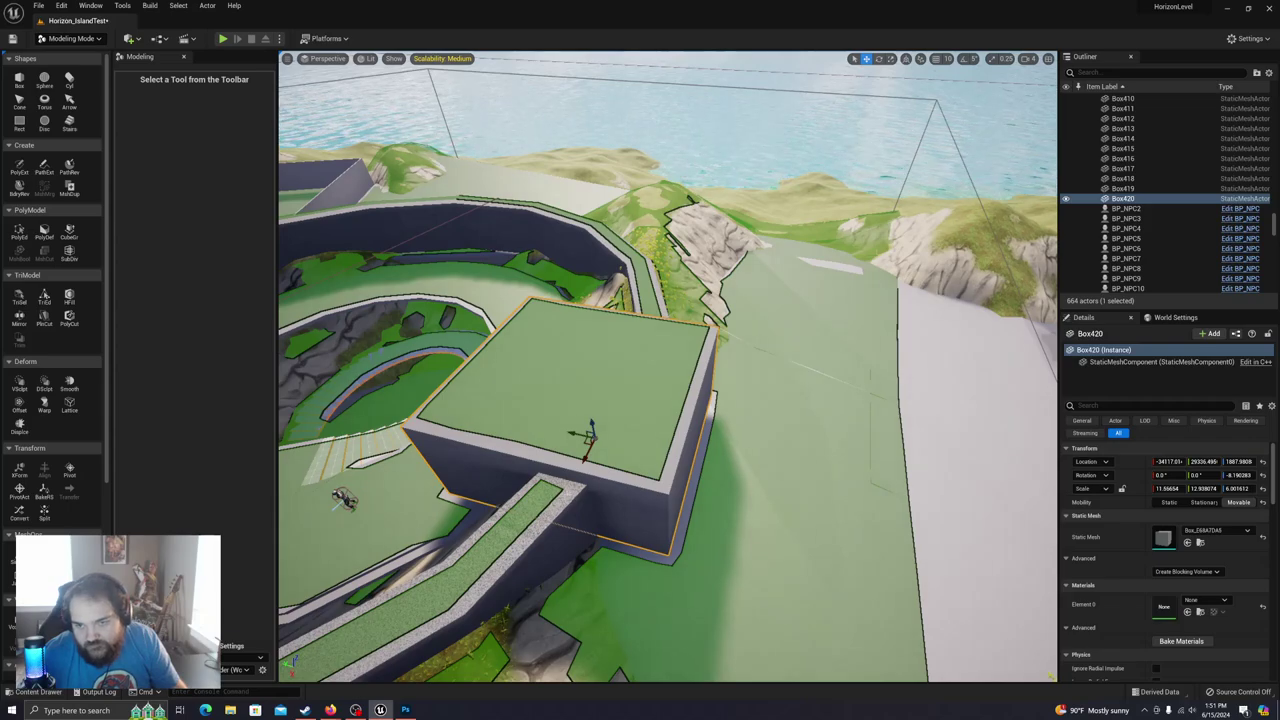
pyautogui.press('d')
# Step: Duplicate the round arena wall's mesh with the input set to be deleted
pyautogui.moveTo(783, 420); pyautogui.dragTo(822, 364, button='right')
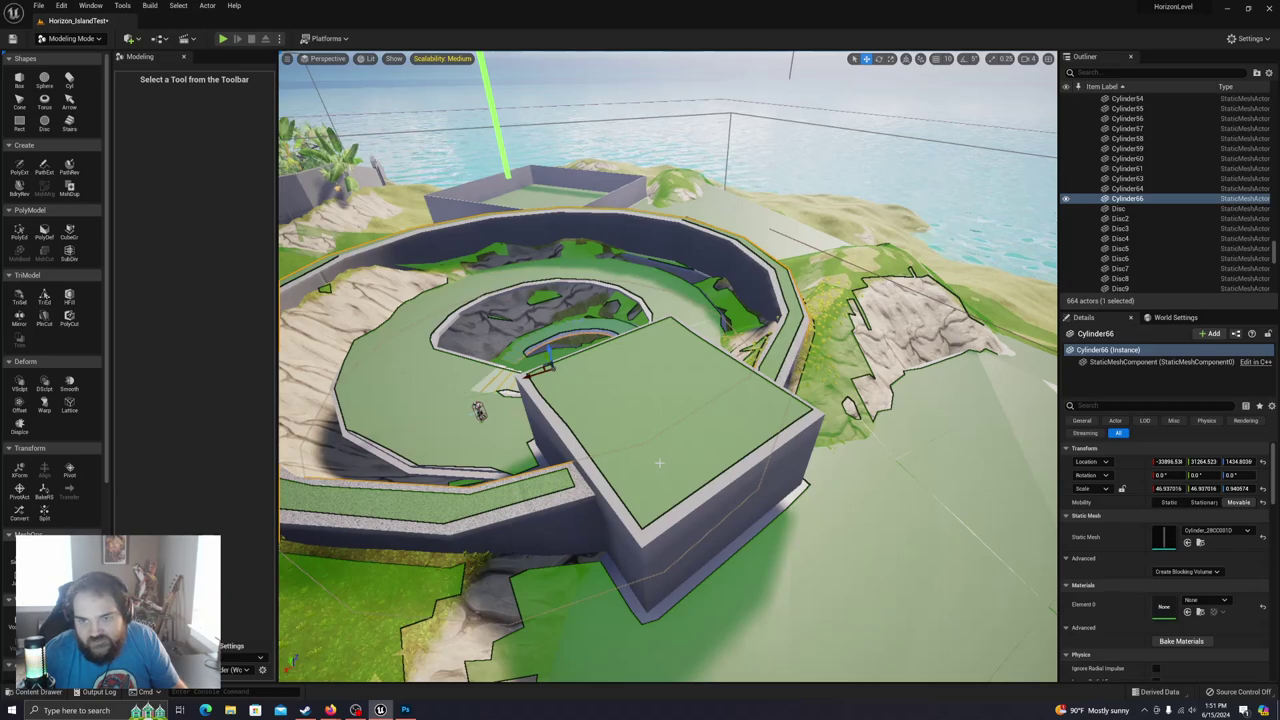
pyautogui.click(70, 190)
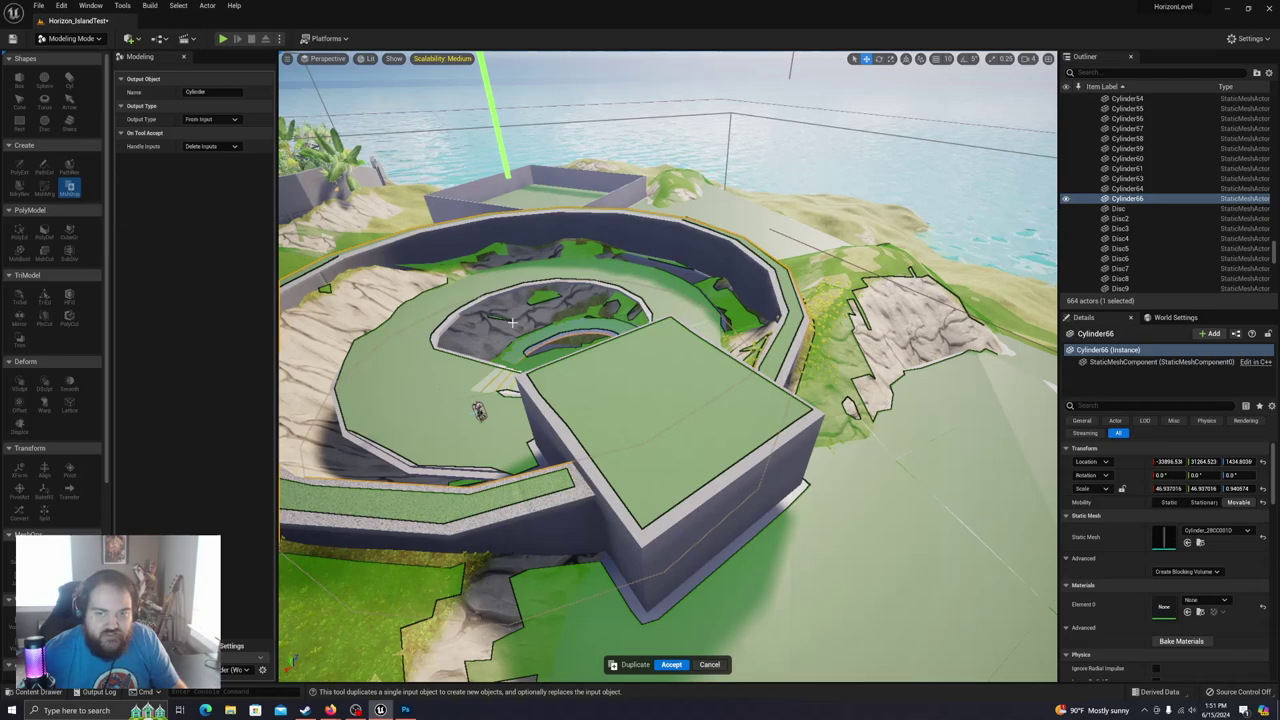
pyautogui.click(676, 665)
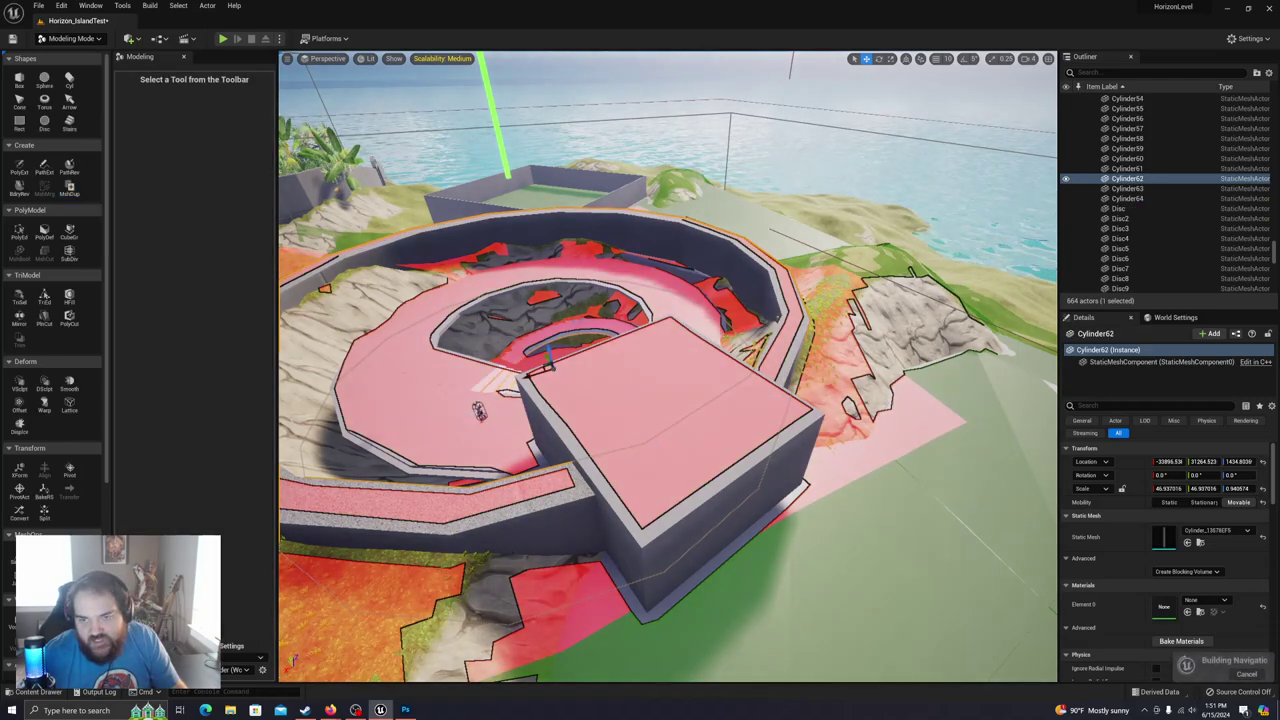
# Step: Cut the round arena wall with the block using Cut With Mesh, and accept the result
pyautogui.keyDown('ctrl'); pyautogui.click(676, 531); pyautogui.keyUp('ctrl')
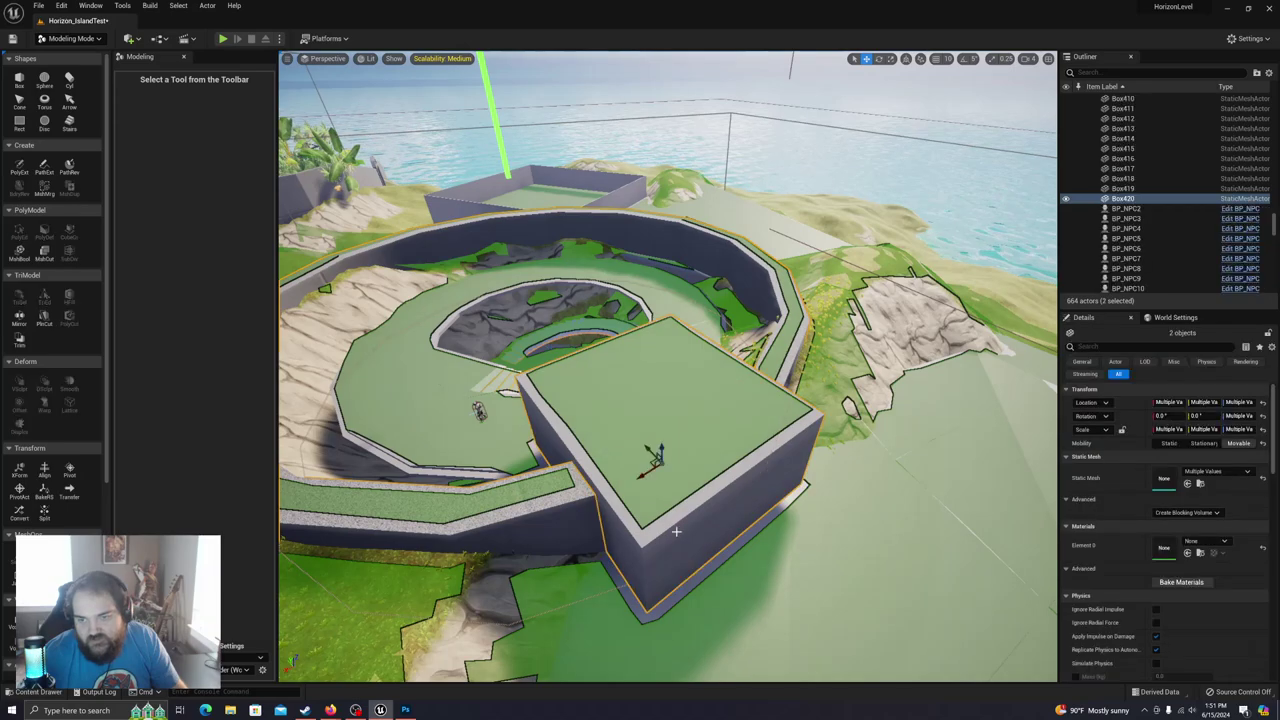
pyautogui.click(44, 252)
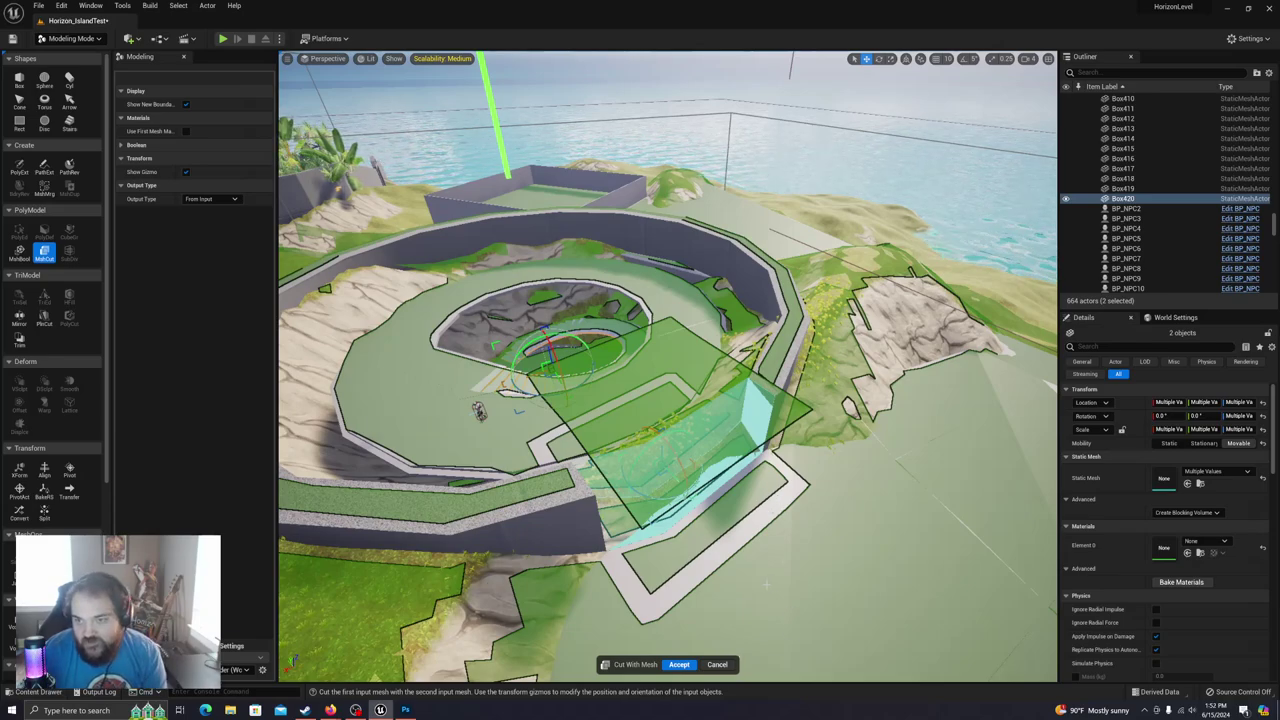
pyautogui.click(679, 665)
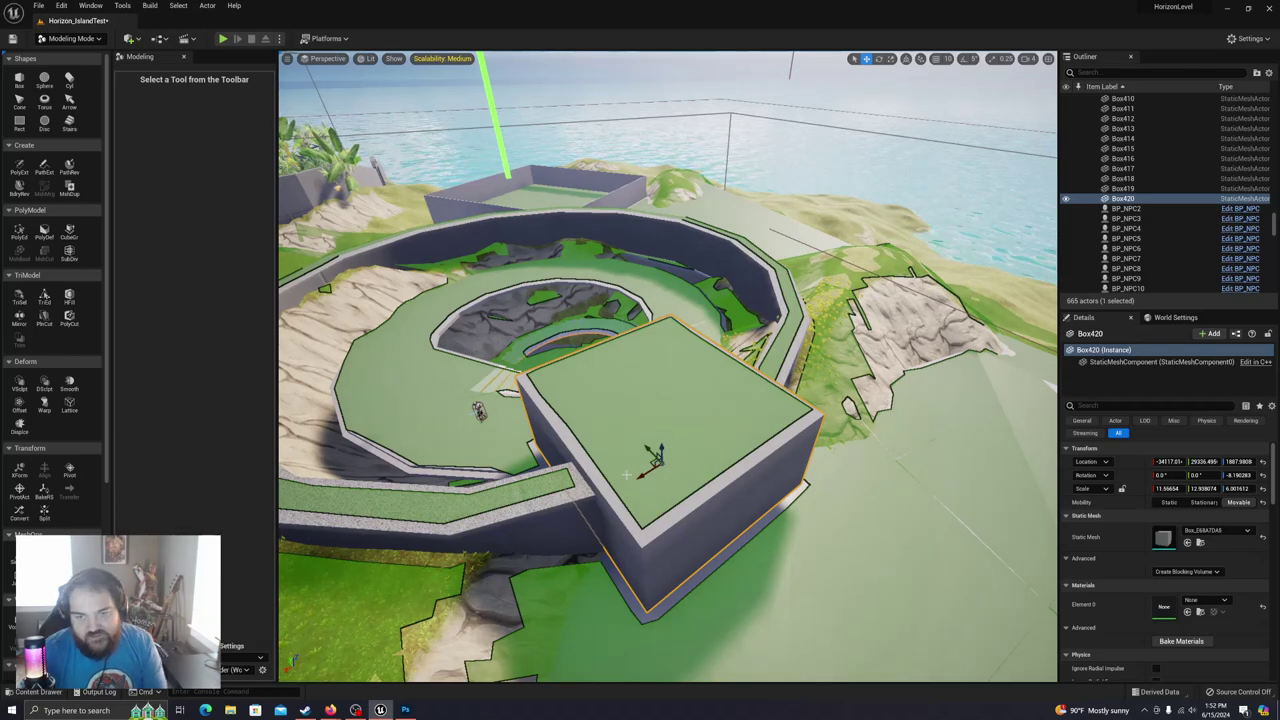
# Step: Raise the block clear of the arena wall and delete the cut-out wall section to open an entrance
pyautogui.press('q')
pyautogui.moveTo(682, 474); pyautogui.dragTo(674, 383, button='right')
pyautogui.moveTo(681, 474); pyautogui.dragTo(670, 162)
pyautogui.click(700, 421)
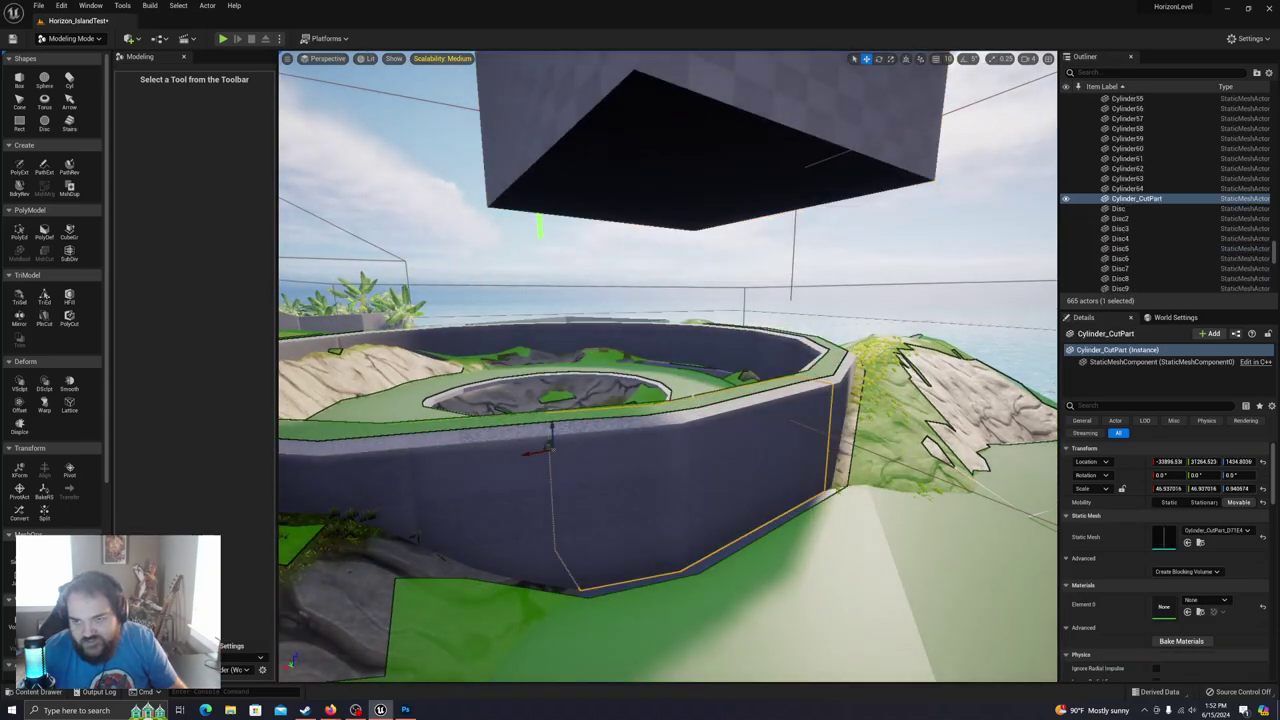
pyautogui.press('Delete')
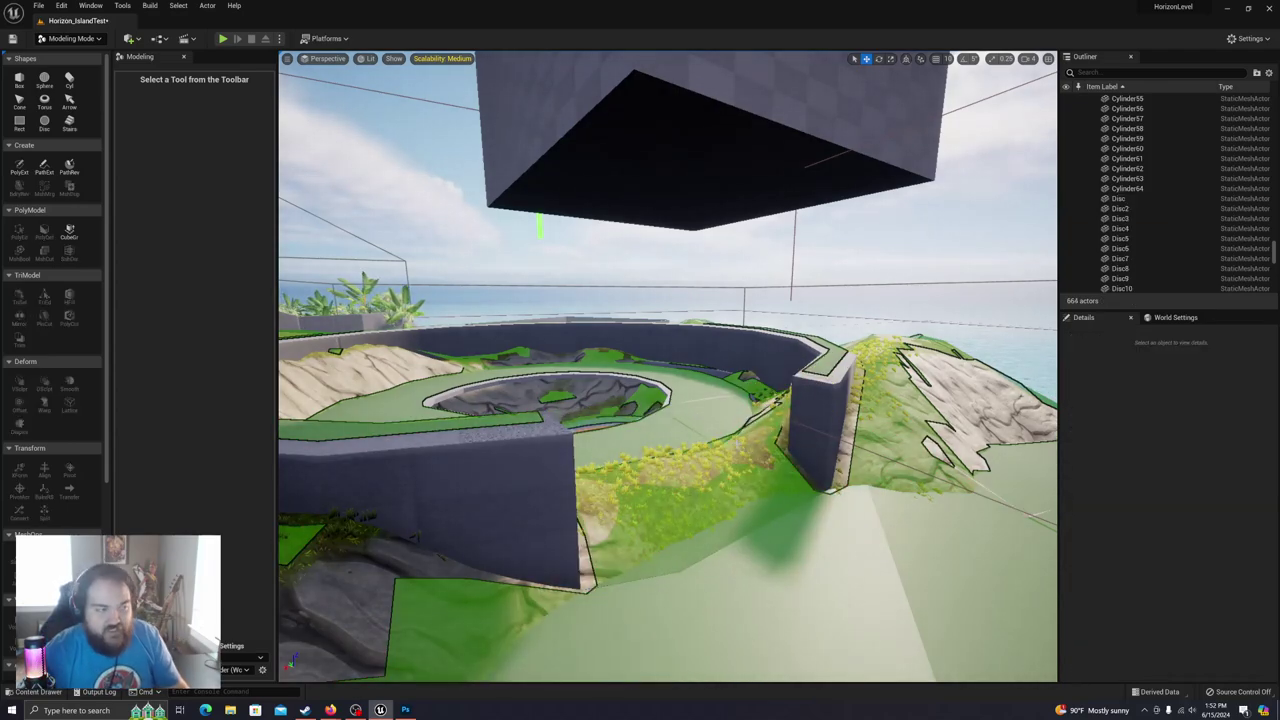
# Step: Lower the raised block back into the opening in the round arena wall
pyautogui.moveTo(700, 421); pyautogui.dragTo(530, 425, button='right')
pyautogui.moveTo(590, 366); pyautogui.dragTo(535, 366, button='right')
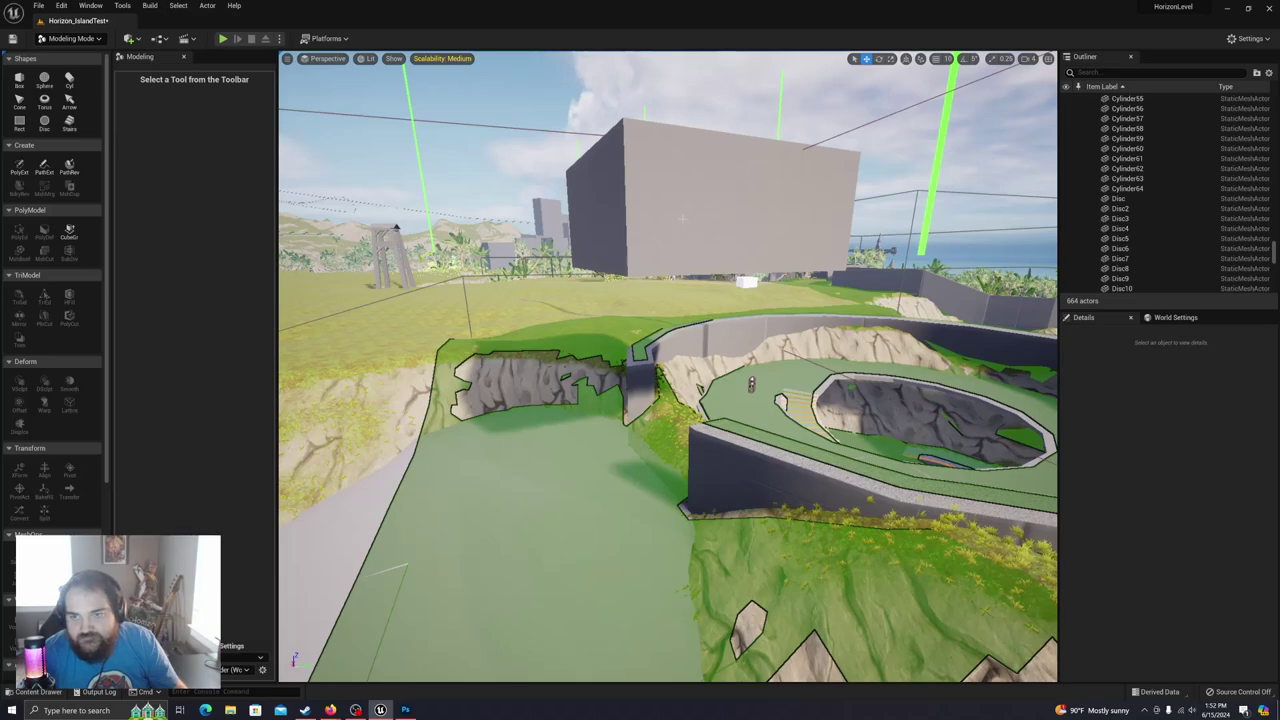
pyautogui.click(700, 177)
pyautogui.moveTo(695, 242); pyautogui.dragTo(679, 437)
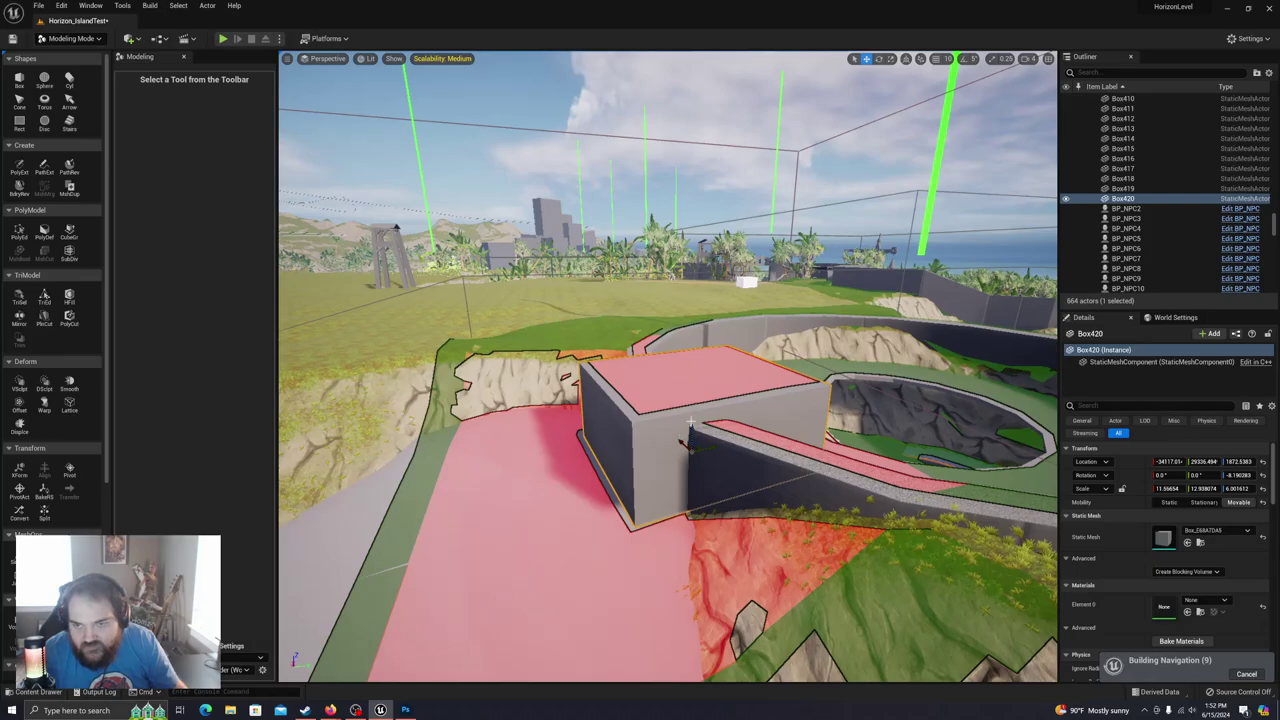
pyautogui.moveTo(681, 437)
pyautogui.mouseDown(button='right')
pyautogui.moveTo(725, 545)
pyautogui.moveTo(680, 470)
pyautogui.moveTo(640, 445)
pyautogui.moveTo(690, 450)
pyautogui.moveTo(680, 455)
pyautogui.mouseUp(button='right')
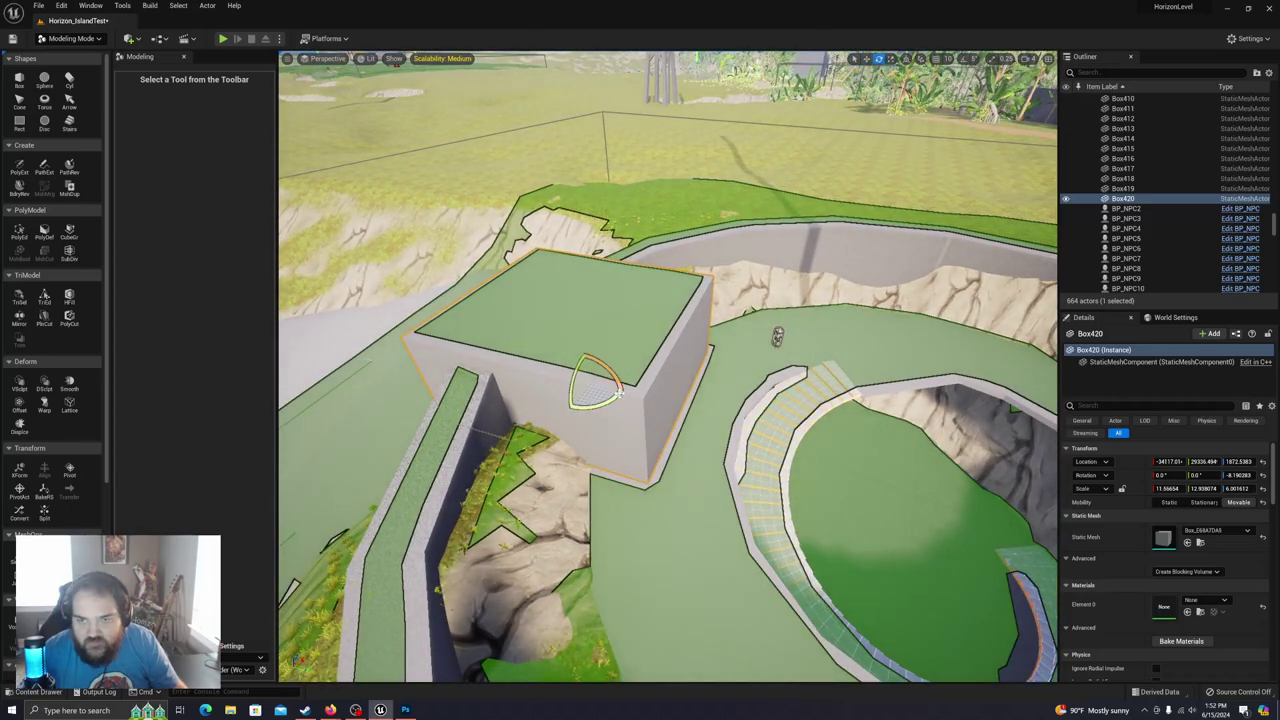
# Step: Narrow the block in the arena wall opening to a Y scale of about 8.44 and shift it sideways within the gap
pyautogui.moveTo(607, 387); pyautogui.dragTo(569, 380)
pyautogui.moveTo(1163, 488); pyautogui.dragTo(1153, 488)
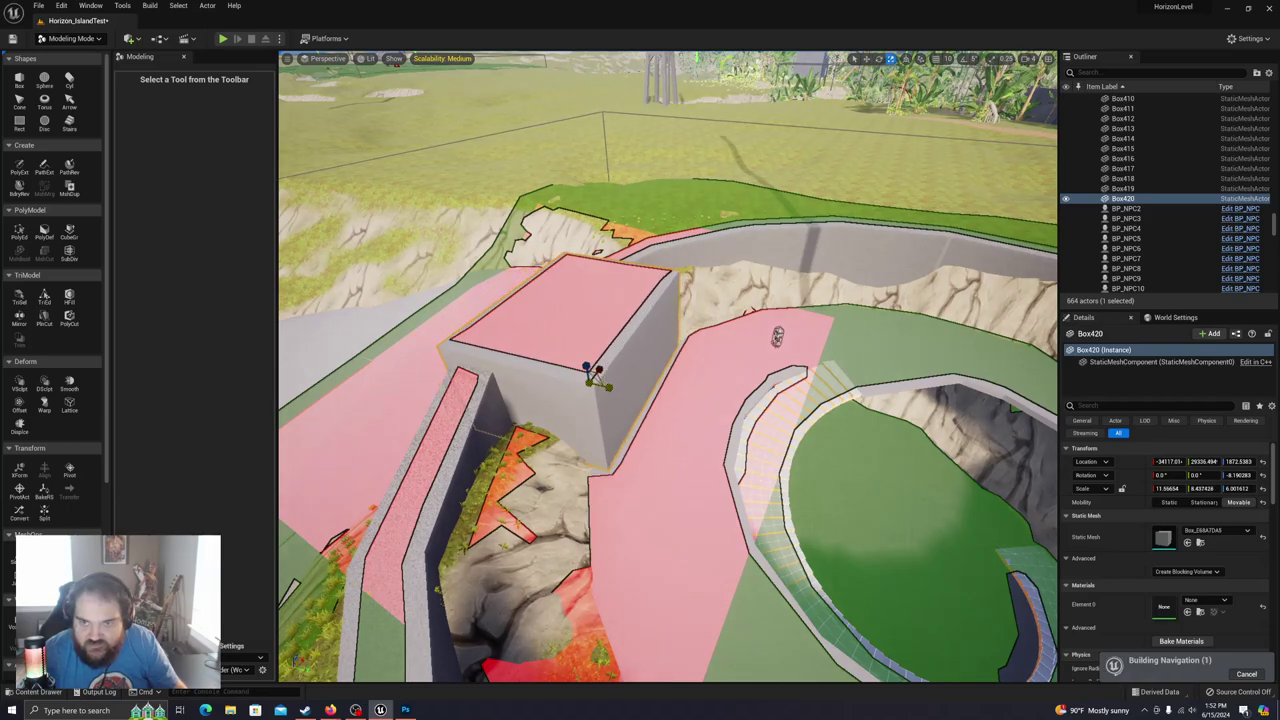
pyautogui.moveTo(627, 380); pyautogui.dragTo(600, 387)
pyautogui.moveTo(603, 387); pyautogui.dragTo(385, 270, button='right')
pyautogui.press('w')
pyautogui.press('s')
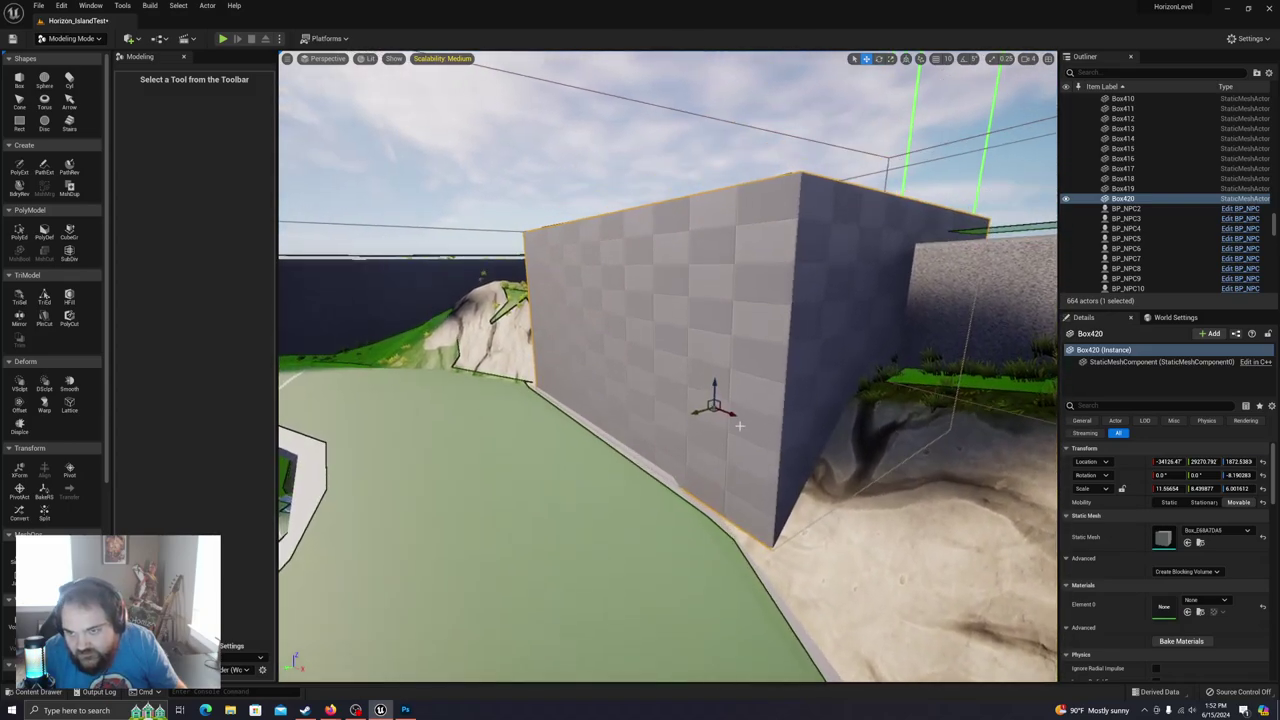
# Step: Lower the entrance block slightly to Z about 1840 and widen it to a Y scale of about 9.07
pyautogui.moveTo(717, 385); pyautogui.dragTo(716, 394)
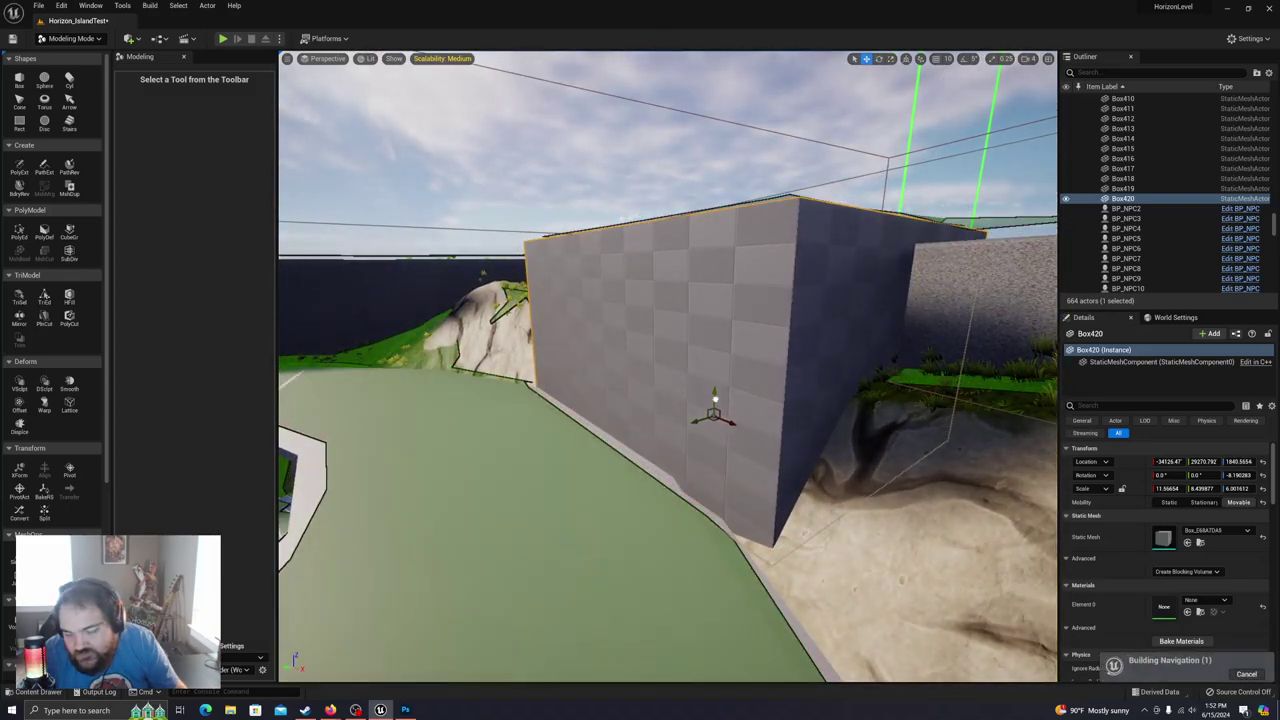
pyautogui.press('e')
pyautogui.press('r')
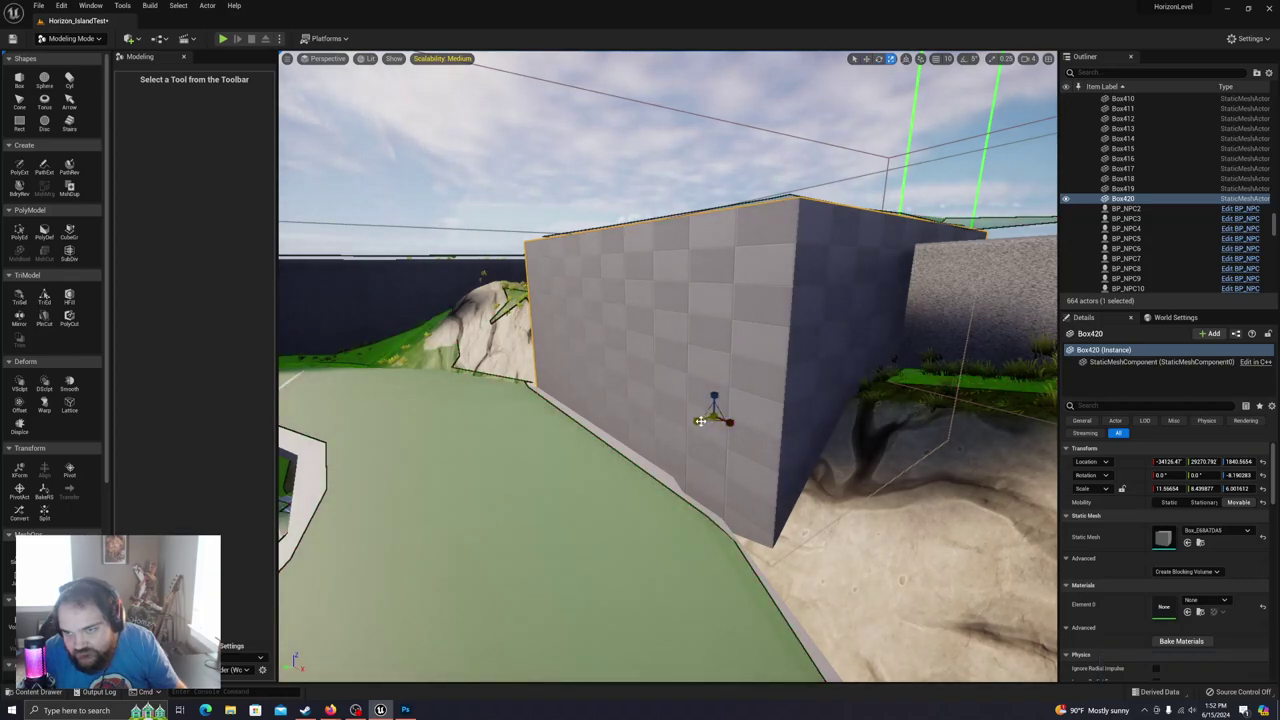
pyautogui.moveTo(701, 421); pyautogui.dragTo(688, 423)
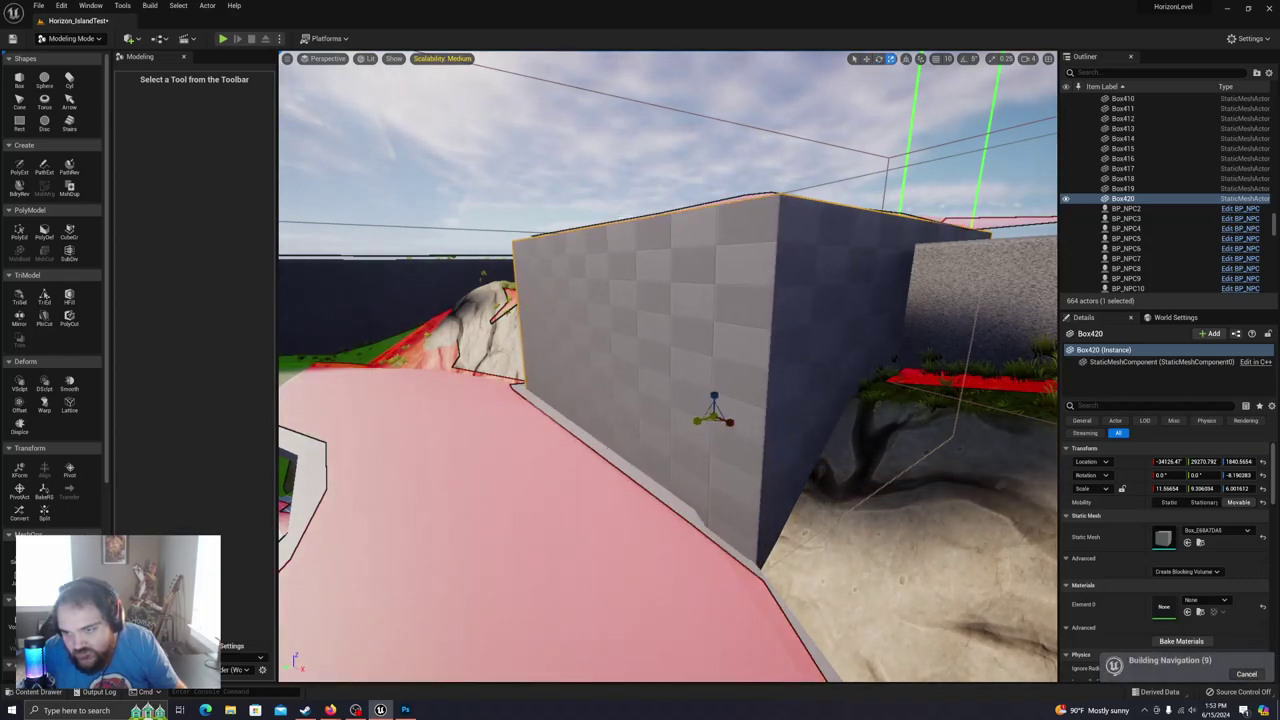
pyautogui.moveTo(688, 423); pyautogui.dragTo(687, 423)
pyautogui.moveTo(687, 423); pyautogui.dragTo(535, 515, button='right')
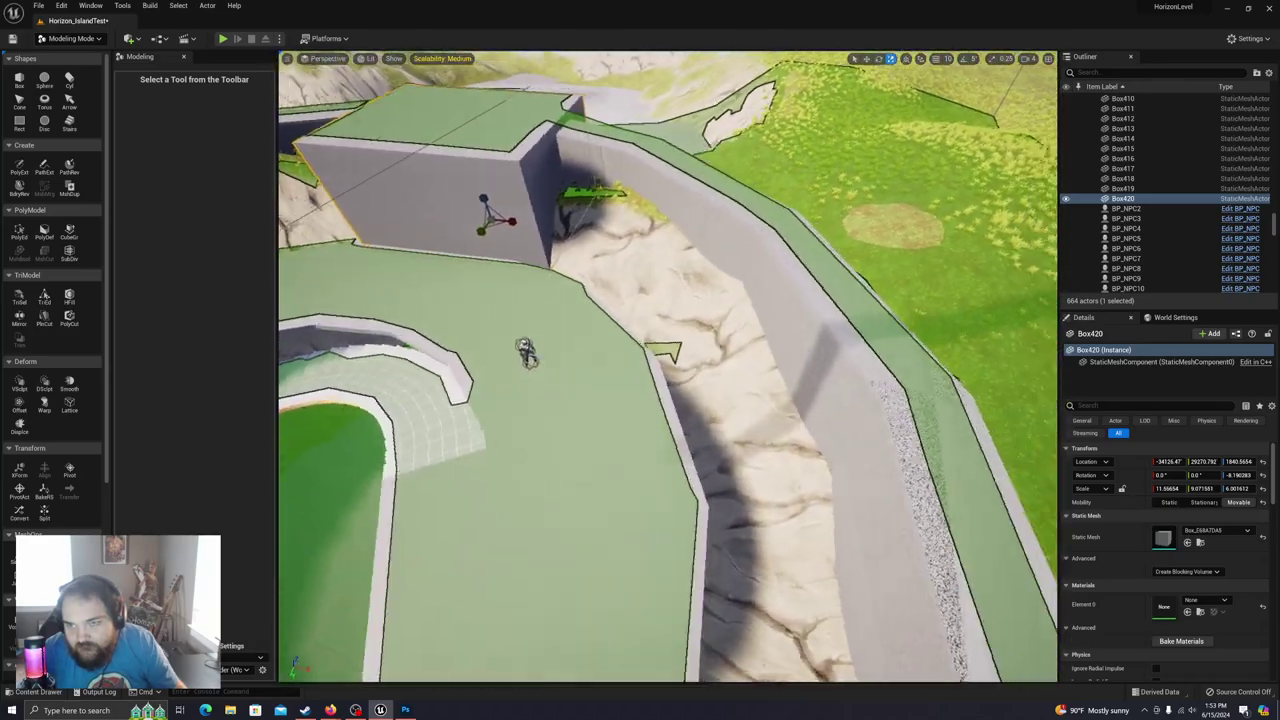
# Step: Examine the stacked rings along the round walkway's edge and the gap between the walkway and the outer arena wall
pyautogui.moveTo(612, 470); pyautogui.dragTo(608, 408, button='right')
pyautogui.click(648, 429)
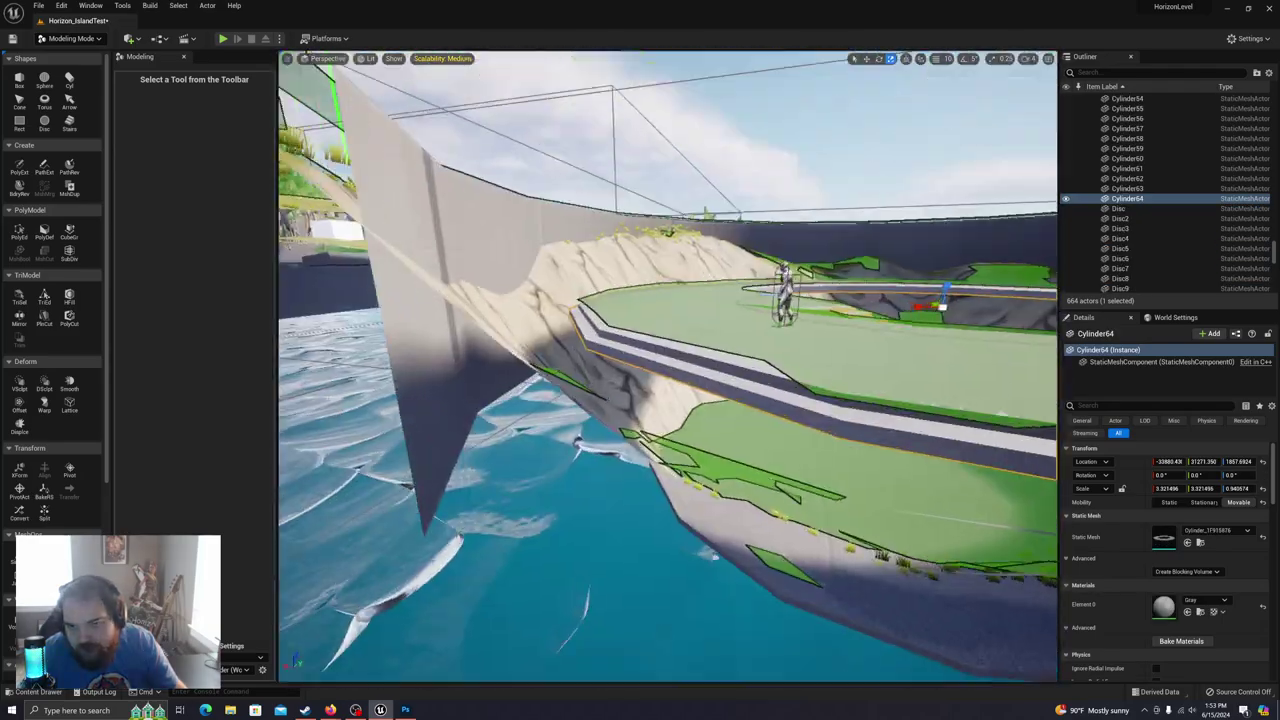
pyautogui.moveTo(704, 350); pyautogui.dragTo(708, 358, button='right')
pyautogui.click(603, 328)
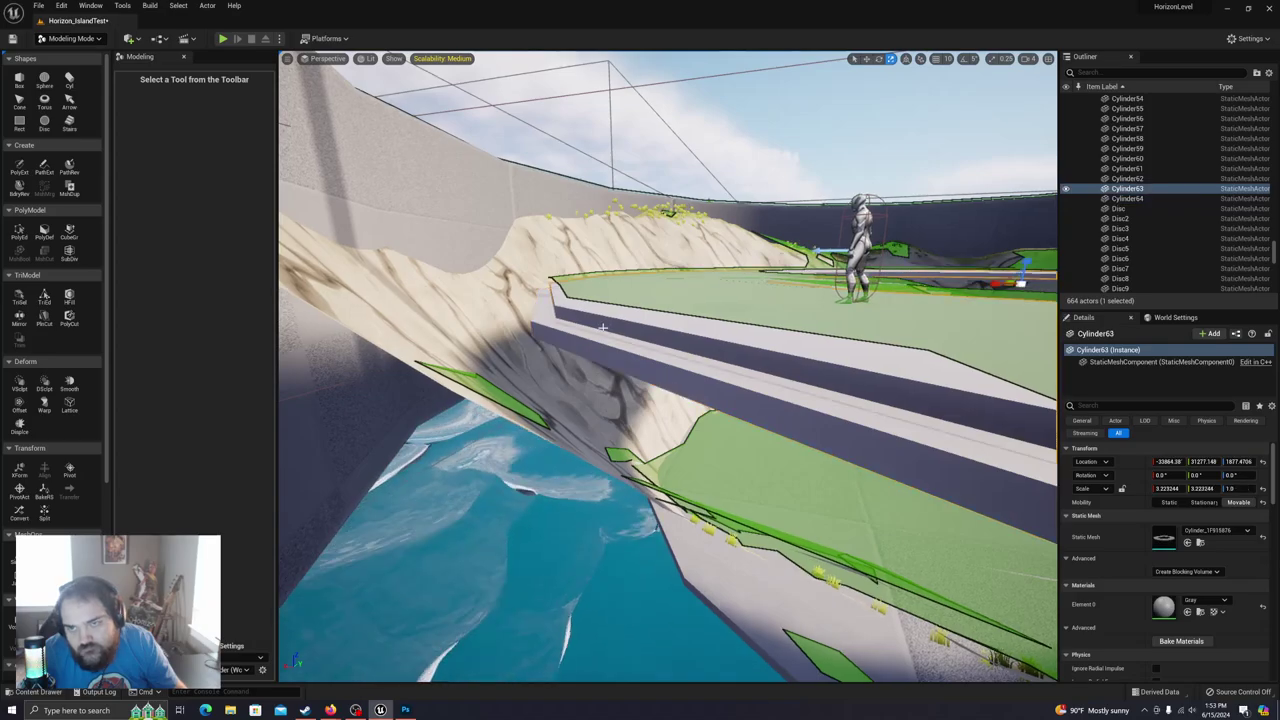
pyautogui.click(596, 354)
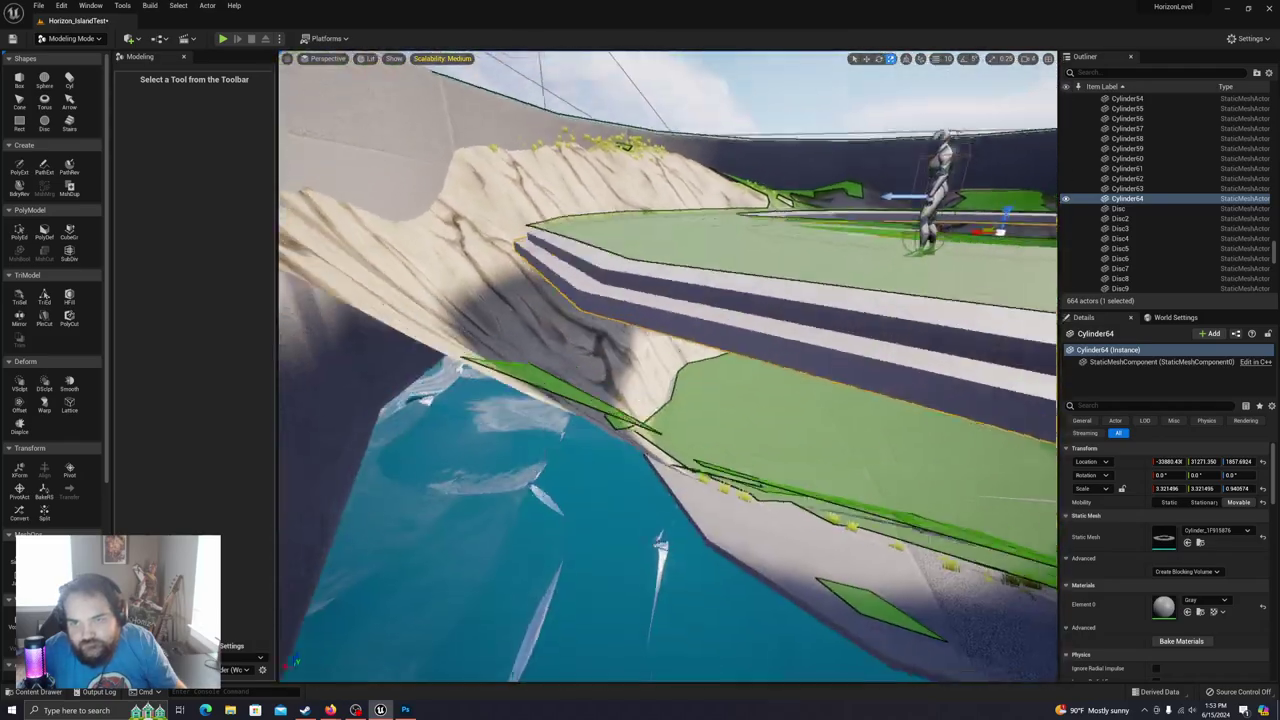
pyautogui.click(605, 237)
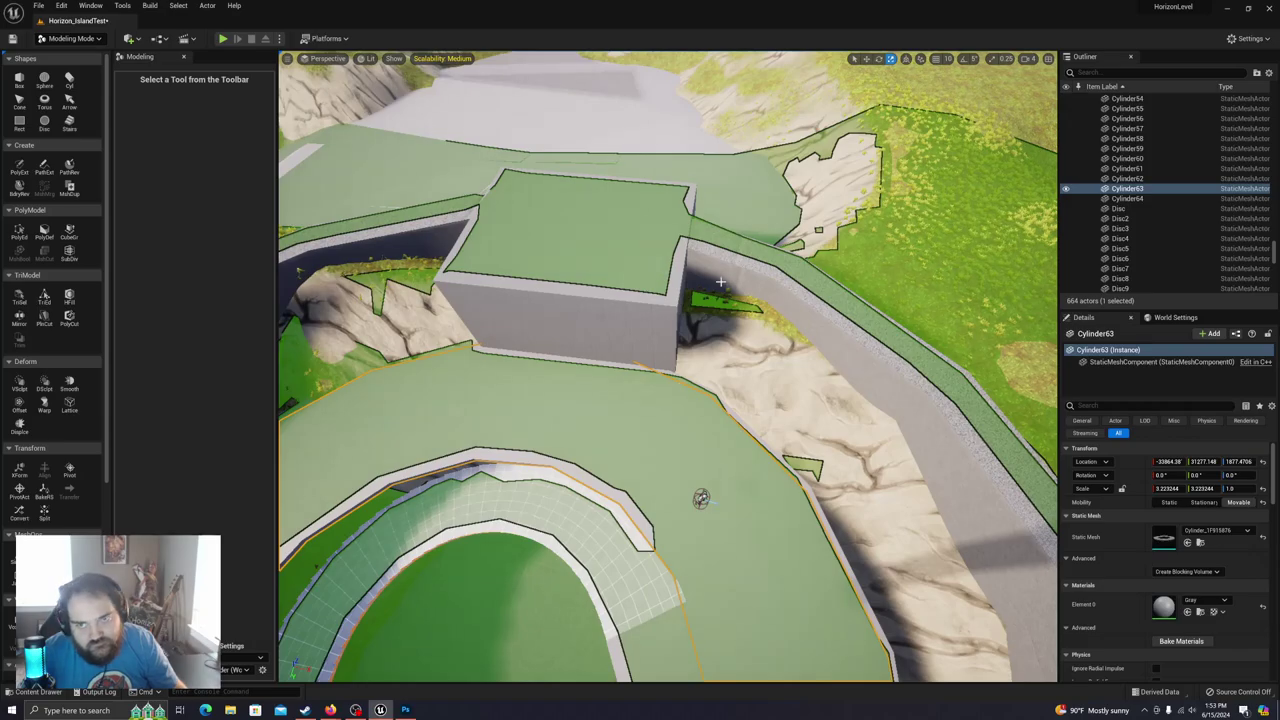
pyautogui.click(716, 190)
pyautogui.moveTo(716, 190); pyautogui.dragTo(523, 182, button='right')
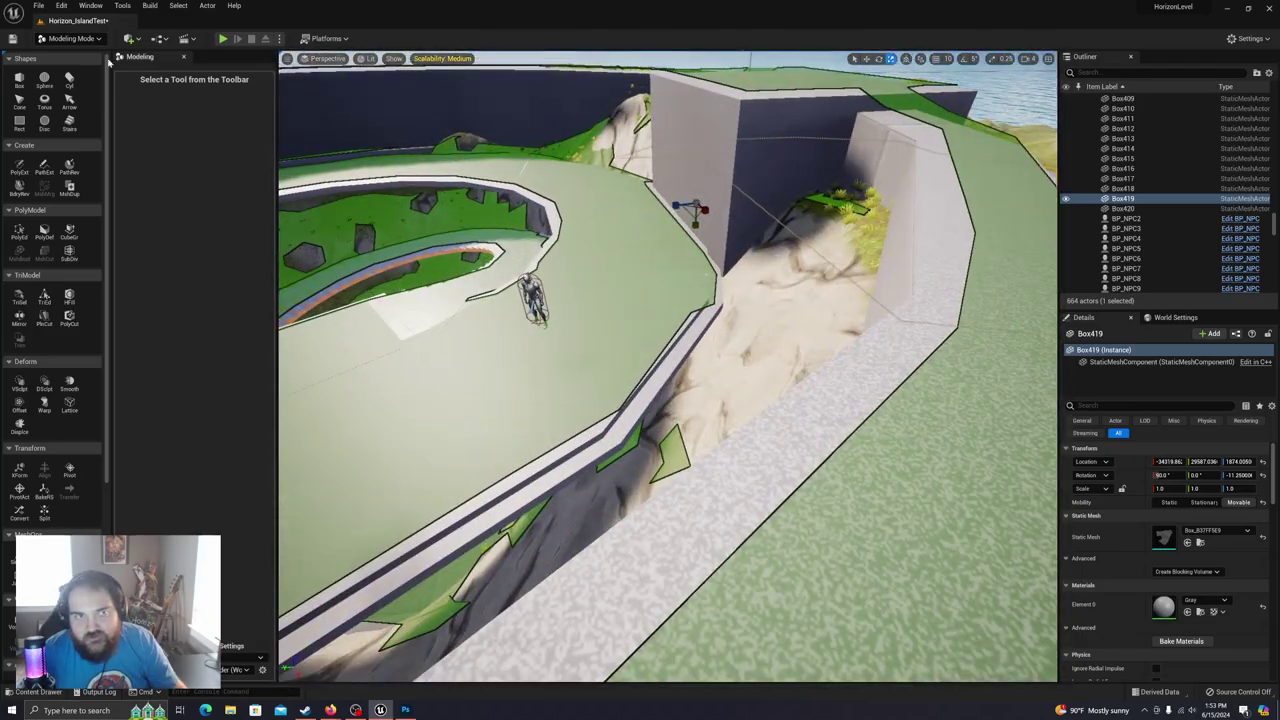
# Step: Place a new 100 × 100 × 100 box against the outer rim of the round walkway and complete the shape
pyautogui.click(20, 80)
pyautogui.moveTo(742, 446)
pyautogui.mouseDown(button='right')
pyautogui.moveTo(735, 480)
pyautogui.moveTo(740, 430)
pyautogui.moveTo(742, 446)
pyautogui.mouseUp(button='right')
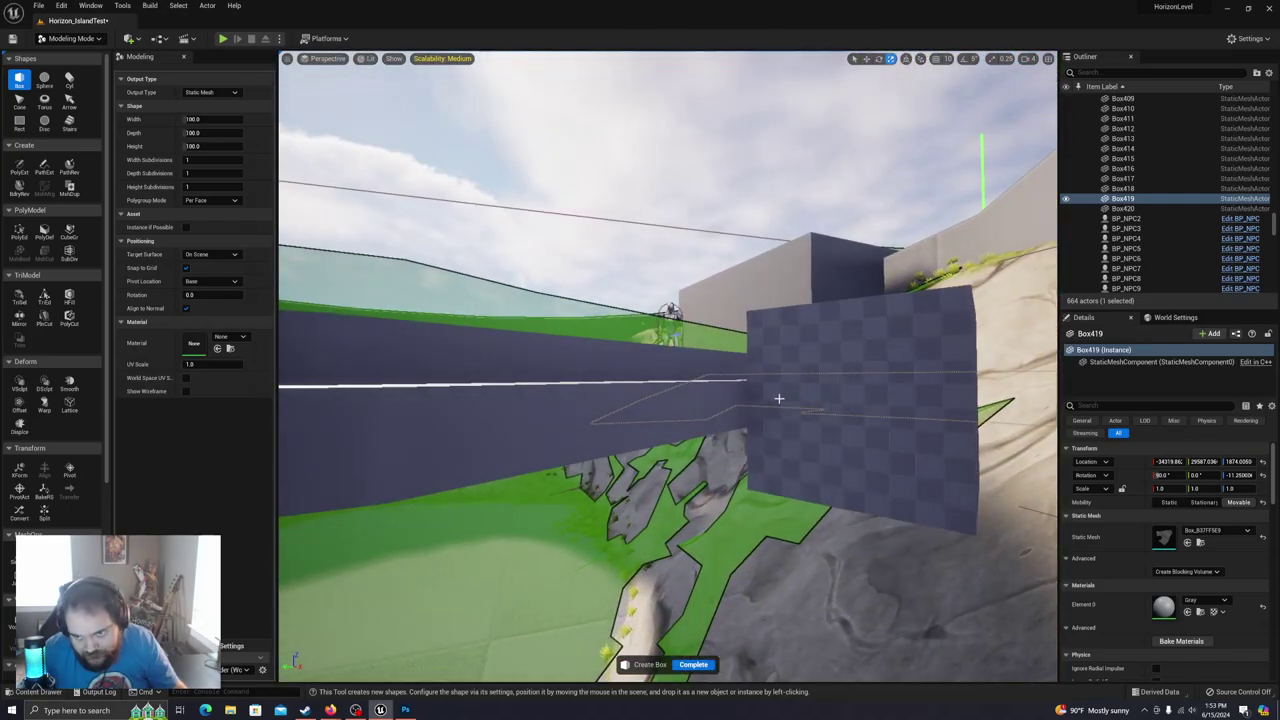
pyautogui.click(775, 402)
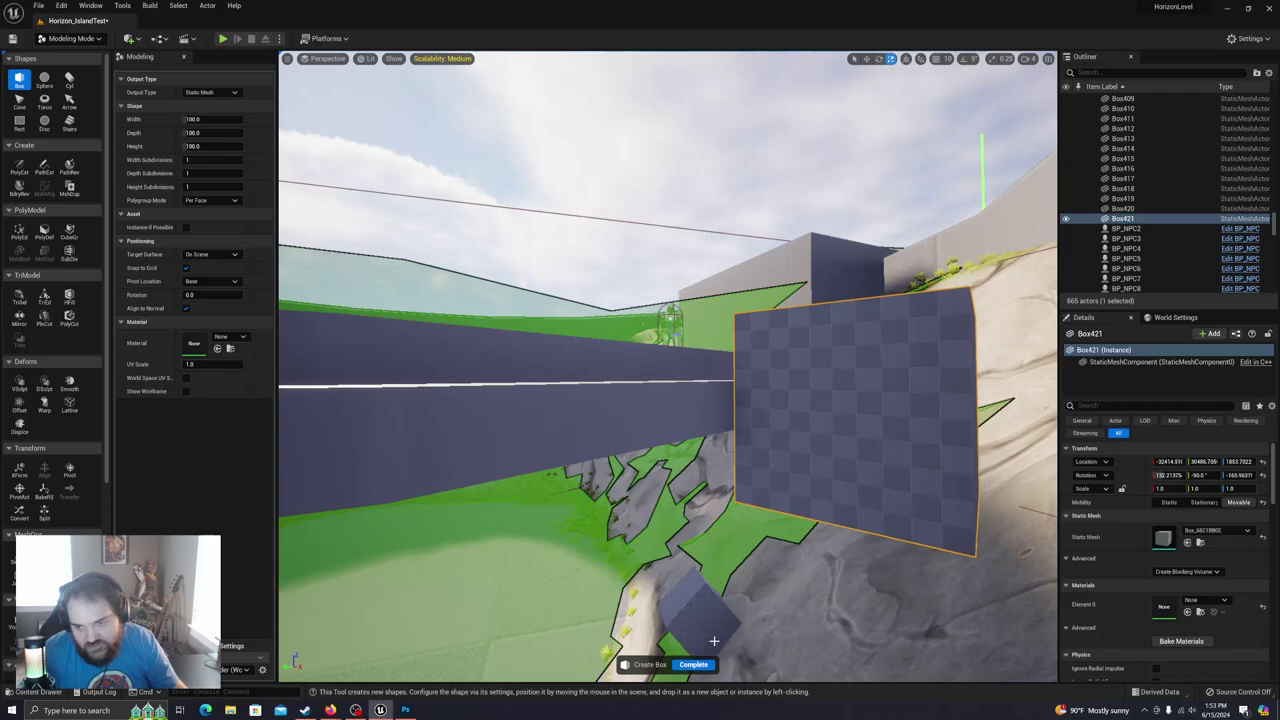
pyautogui.click(696, 665)
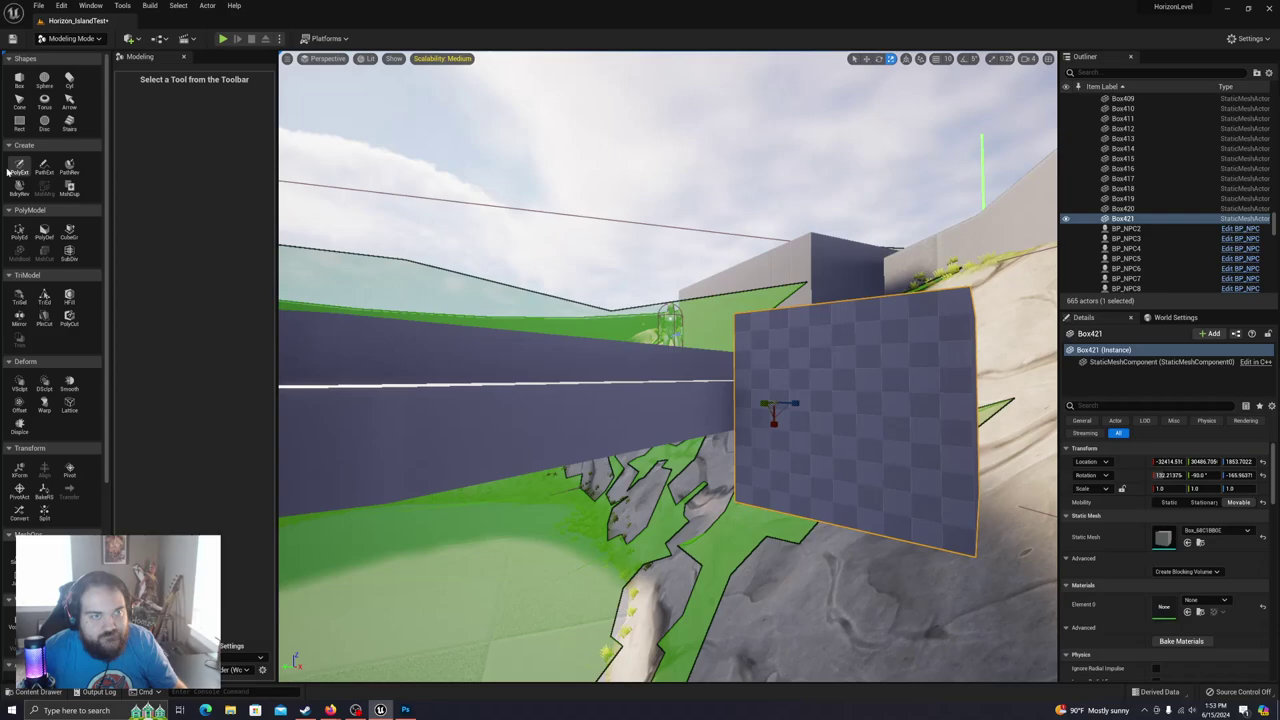
pyautogui.click(19, 231)
pyautogui.moveTo(785, 491)
pyautogui.mouseDown(button='right')
pyautogui.moveTo(815, 491)
pyautogui.moveTo(785, 491)
pyautogui.mouseUp(button='right')
pyautogui.click(712, 556)
pyautogui.moveTo(712, 556)
pyautogui.mouseDown(button='right')
pyautogui.moveTo(735, 550)
pyautogui.moveTo(700, 540)
pyautogui.moveTo(712, 556)
pyautogui.moveTo(700, 570)
pyautogui.moveTo(712, 566)
pyautogui.moveTo(690, 580)
pyautogui.moveTo(705, 566)
pyautogui.mouseUp(button='right')
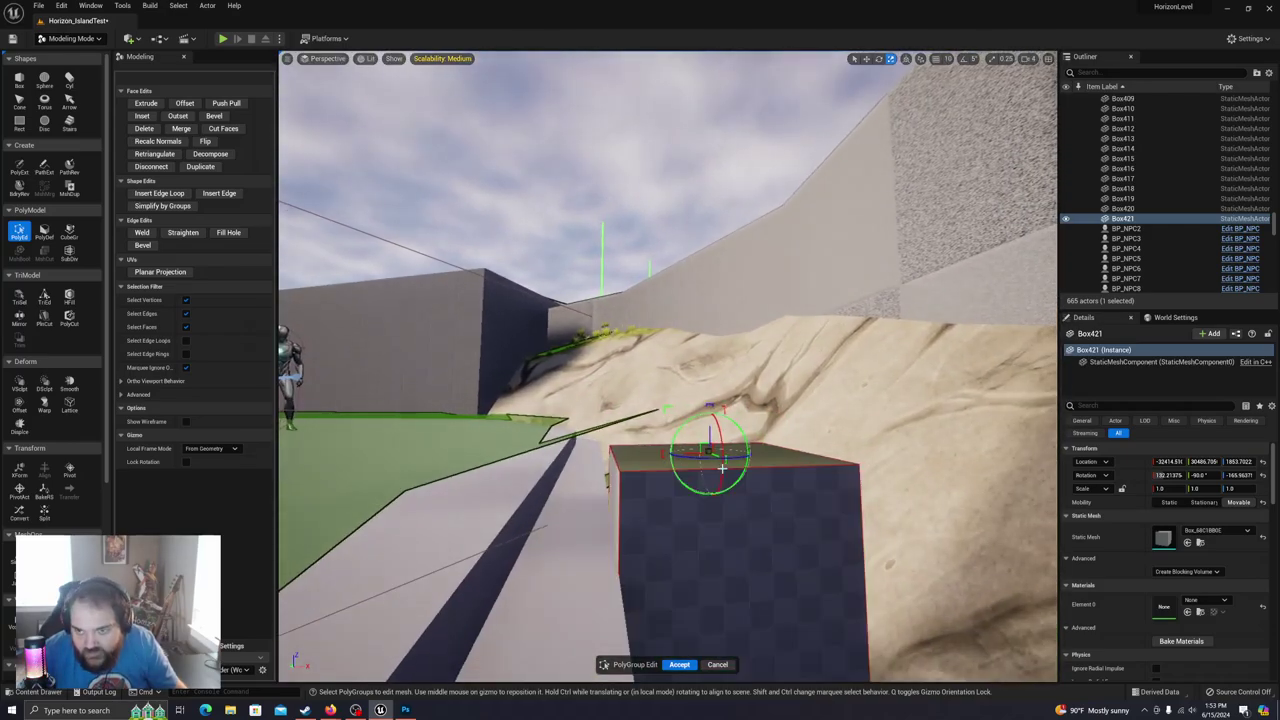
pyautogui.click(679, 664)
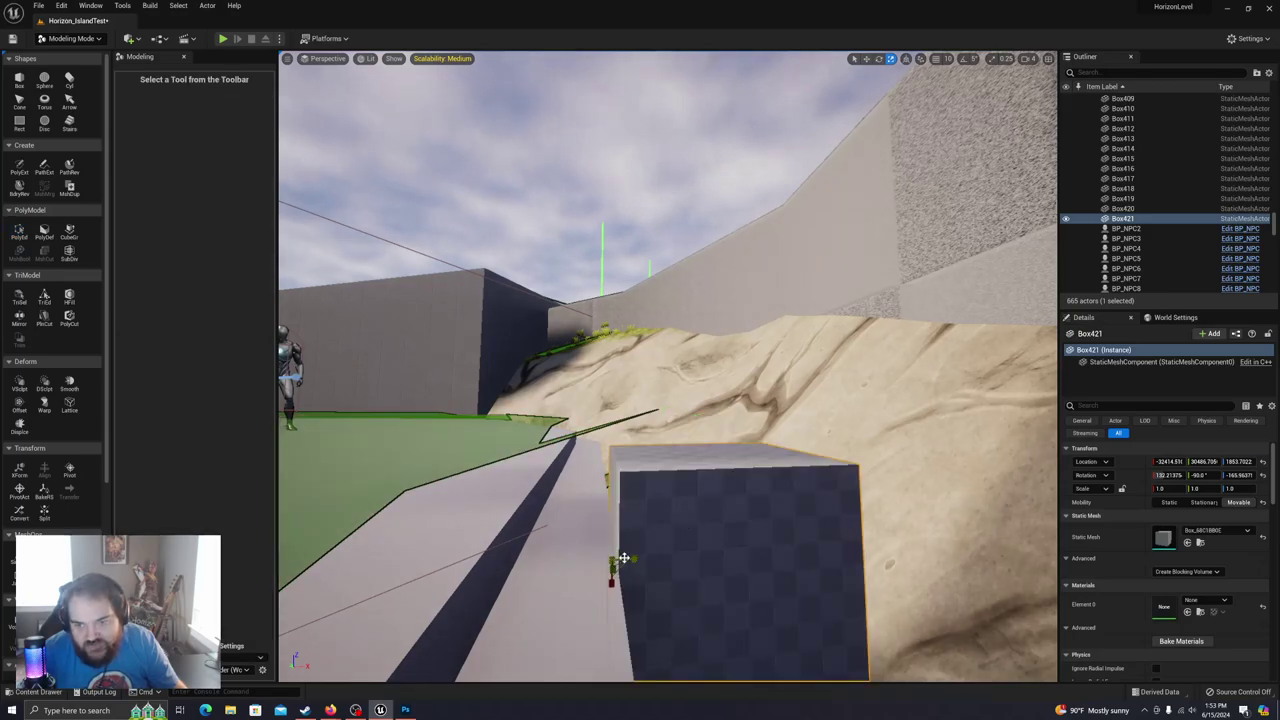
# Step: Move the new box inward over the walkway rim and lower its top face with PolyGroup Edit
pyautogui.moveTo(636, 560); pyautogui.dragTo(501, 562)
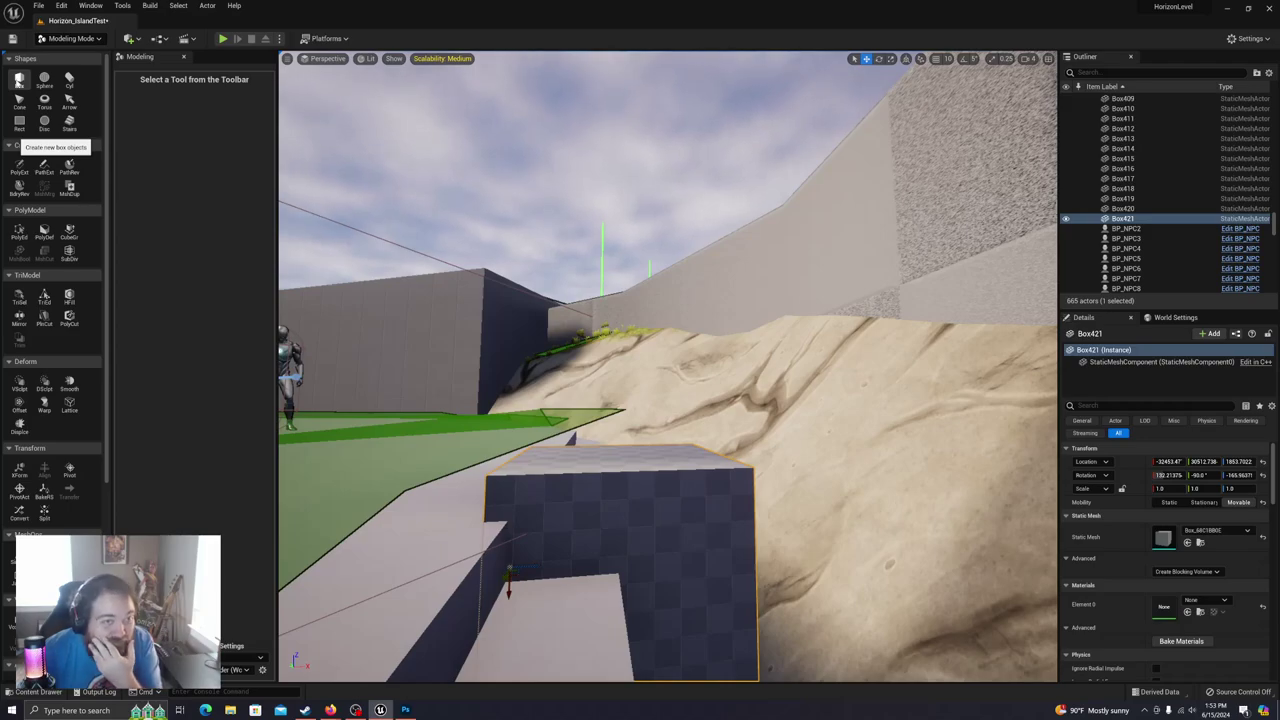
pyautogui.click(18, 231)
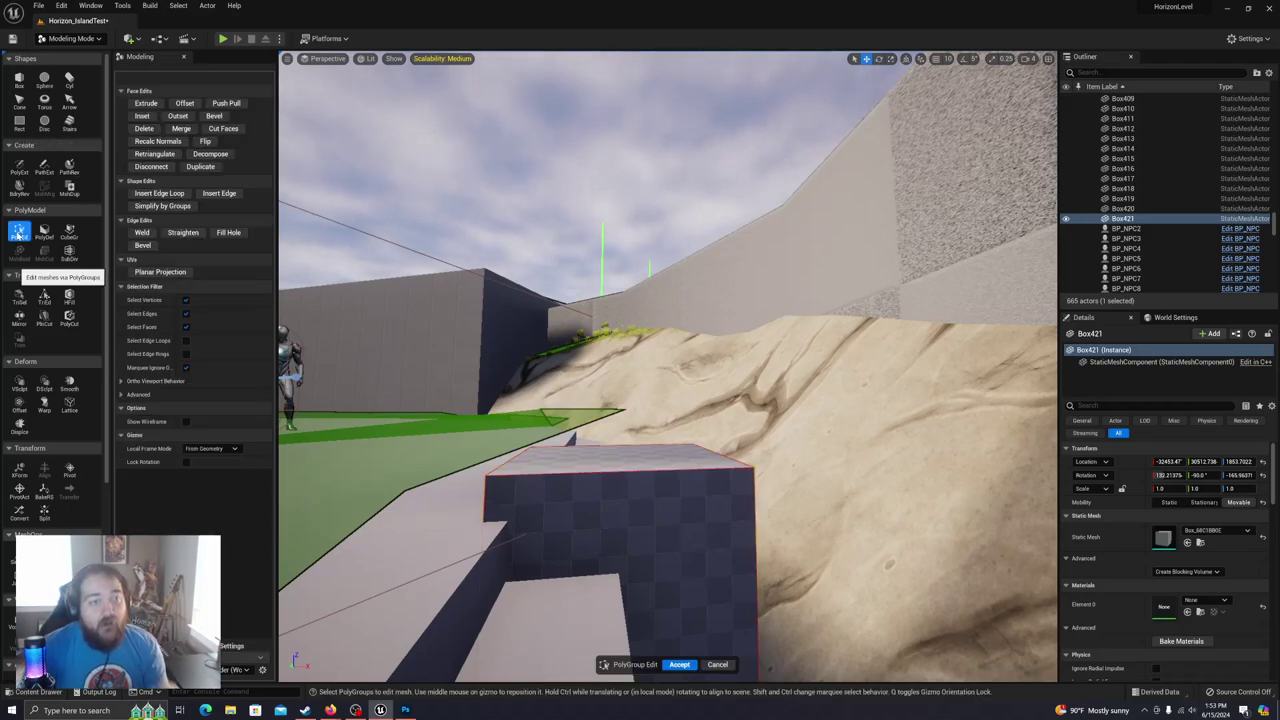
pyautogui.click(588, 470)
pyautogui.moveTo(618, 446); pyautogui.dragTo(622, 471)
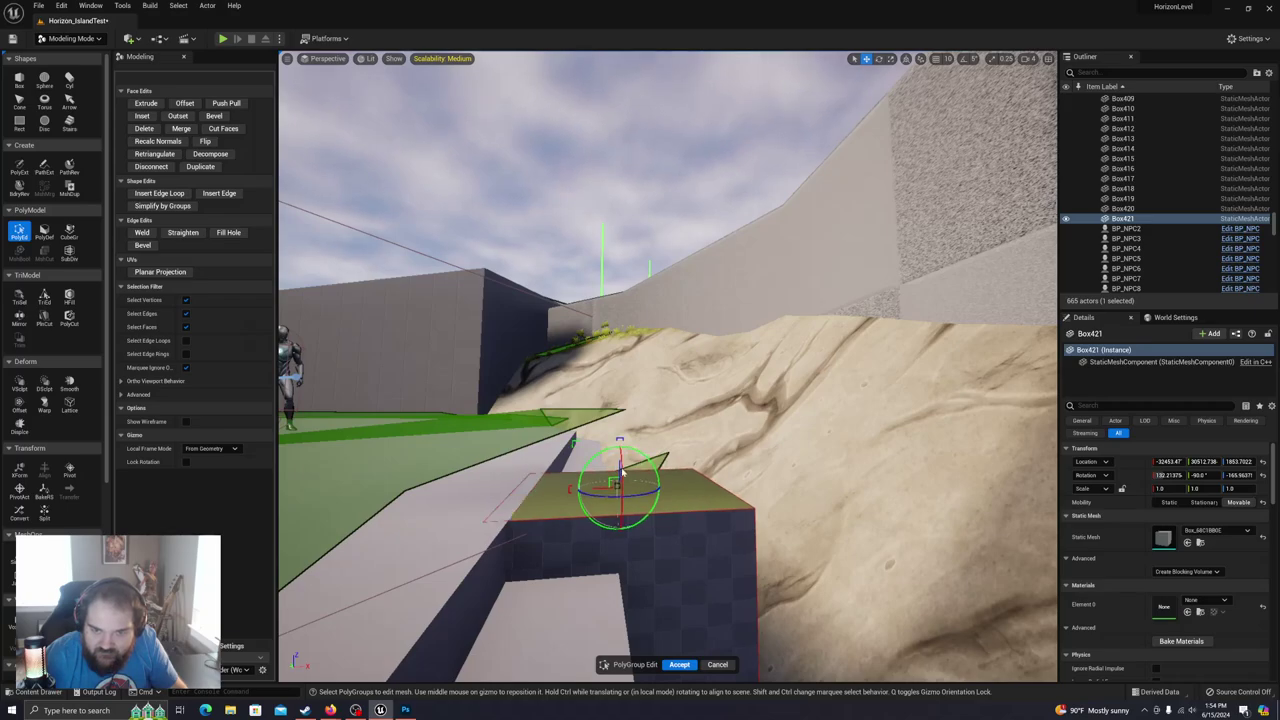
pyautogui.moveTo(622, 471); pyautogui.dragTo(622, 472)
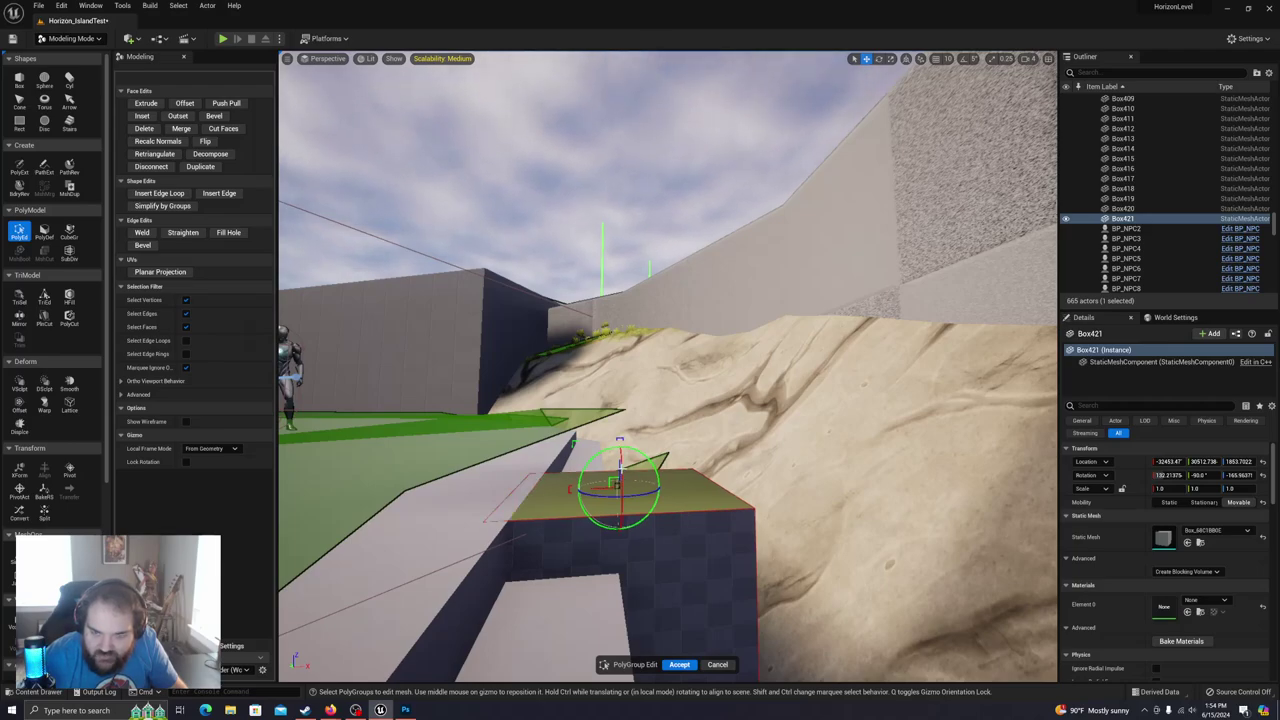
# Step: Stretch the box's outer end face across the rocky gap toward the outer arena wall
pyautogui.press('e')
pyautogui.moveTo(622, 472); pyautogui.dragTo(630, 618, button='right')
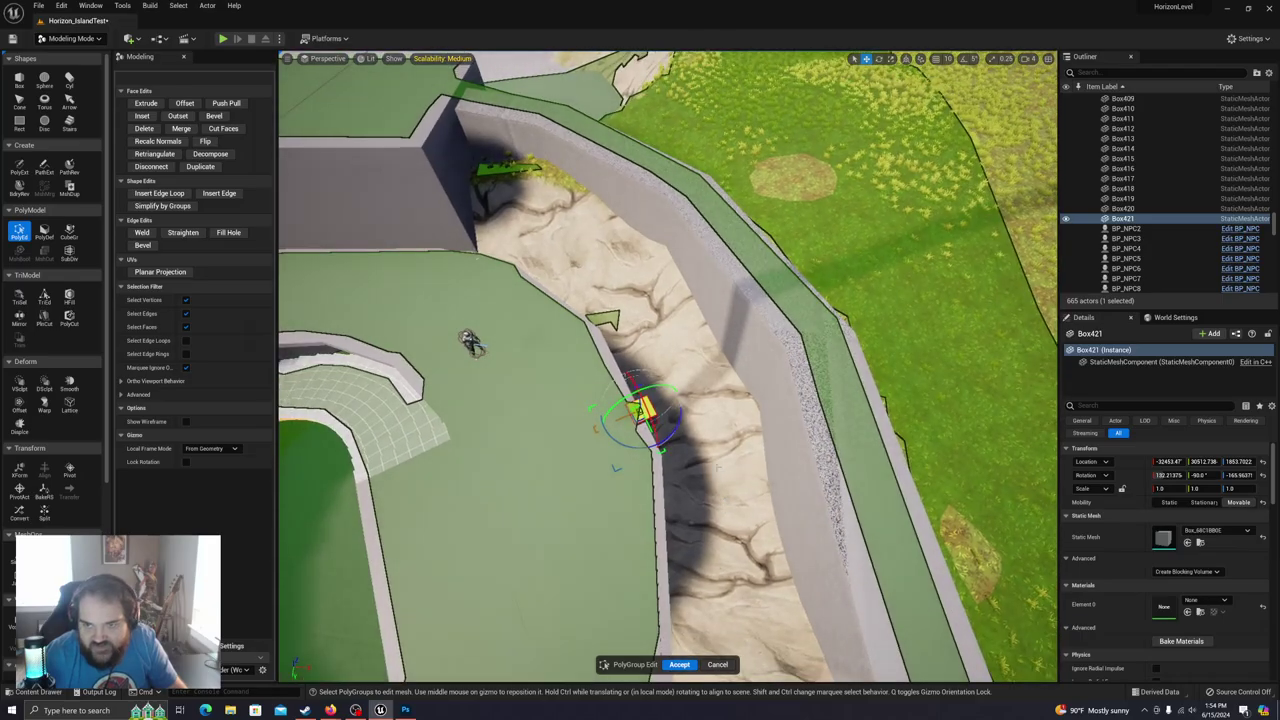
pyautogui.moveTo(715, 465); pyautogui.dragTo(740, 360, button='right')
pyautogui.moveTo(630, 415); pyautogui.dragTo(657, 433, button='right')
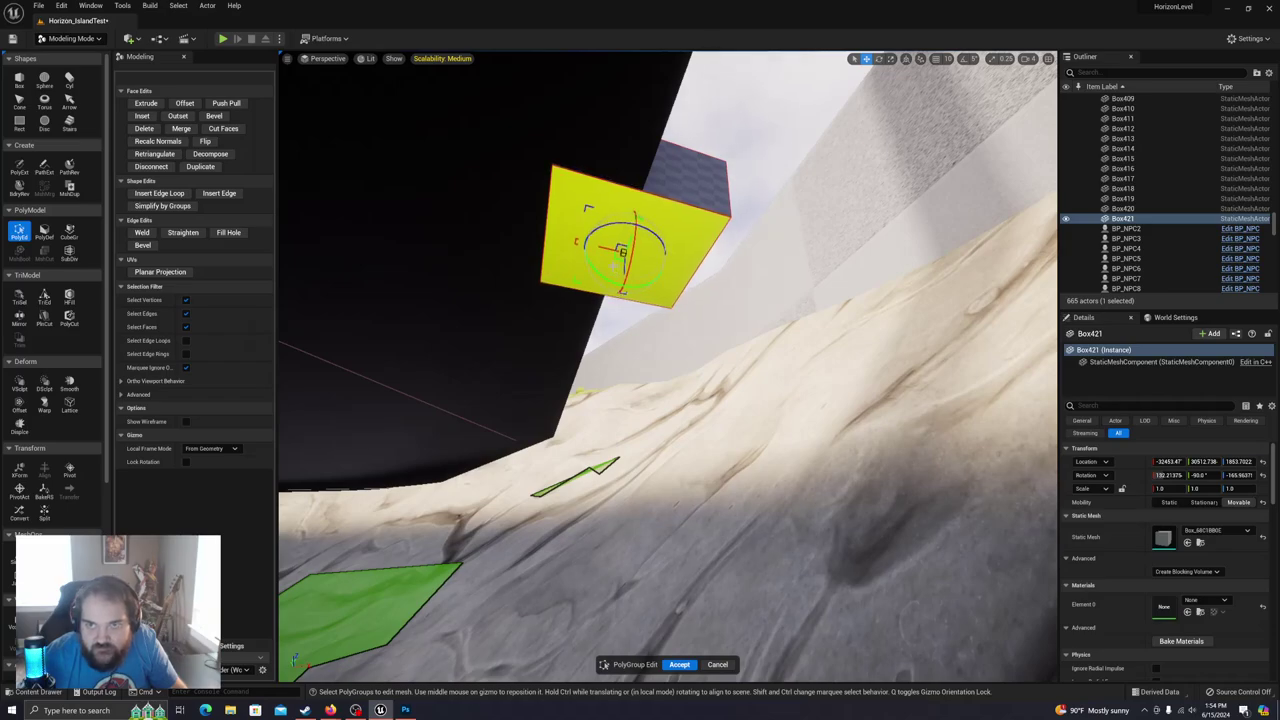
pyautogui.moveTo(643, 317); pyautogui.dragTo(700, 350, button='right')
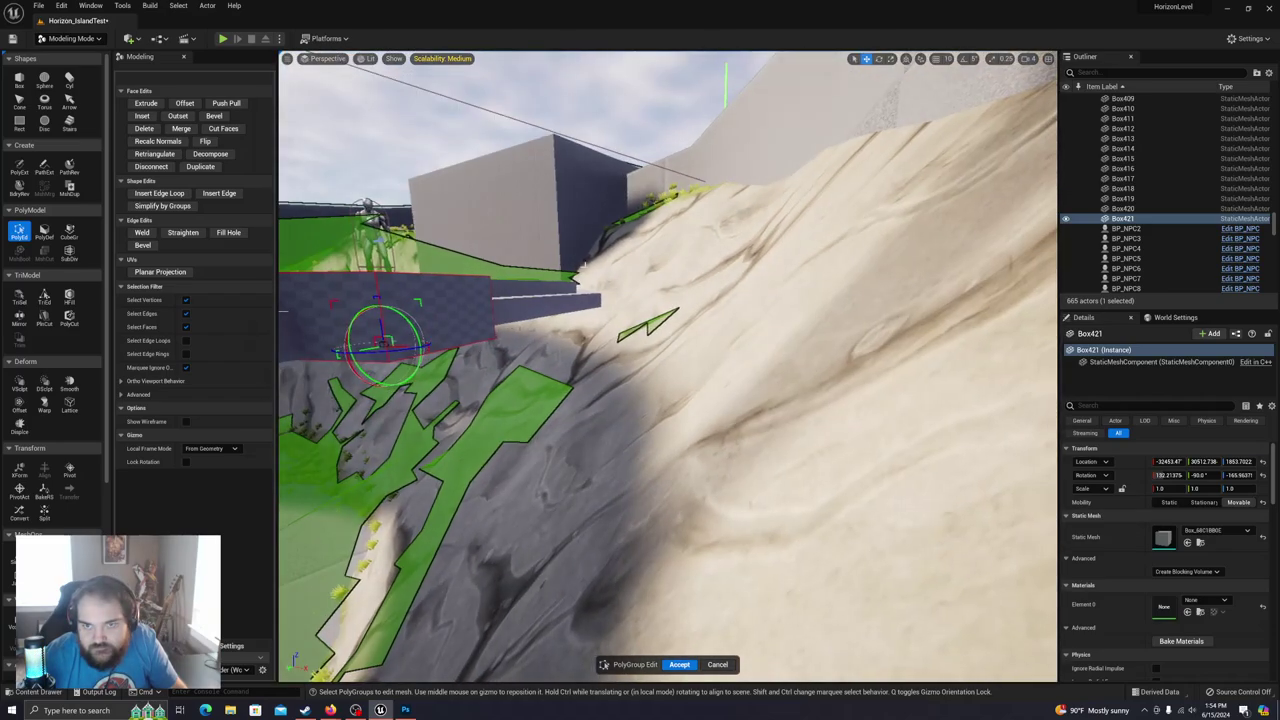
pyautogui.click(457, 316)
pyautogui.moveTo(457, 316); pyautogui.dragTo(480, 350, button='right')
pyautogui.moveTo(624, 350); pyautogui.dragTo(624, 371, button='right')
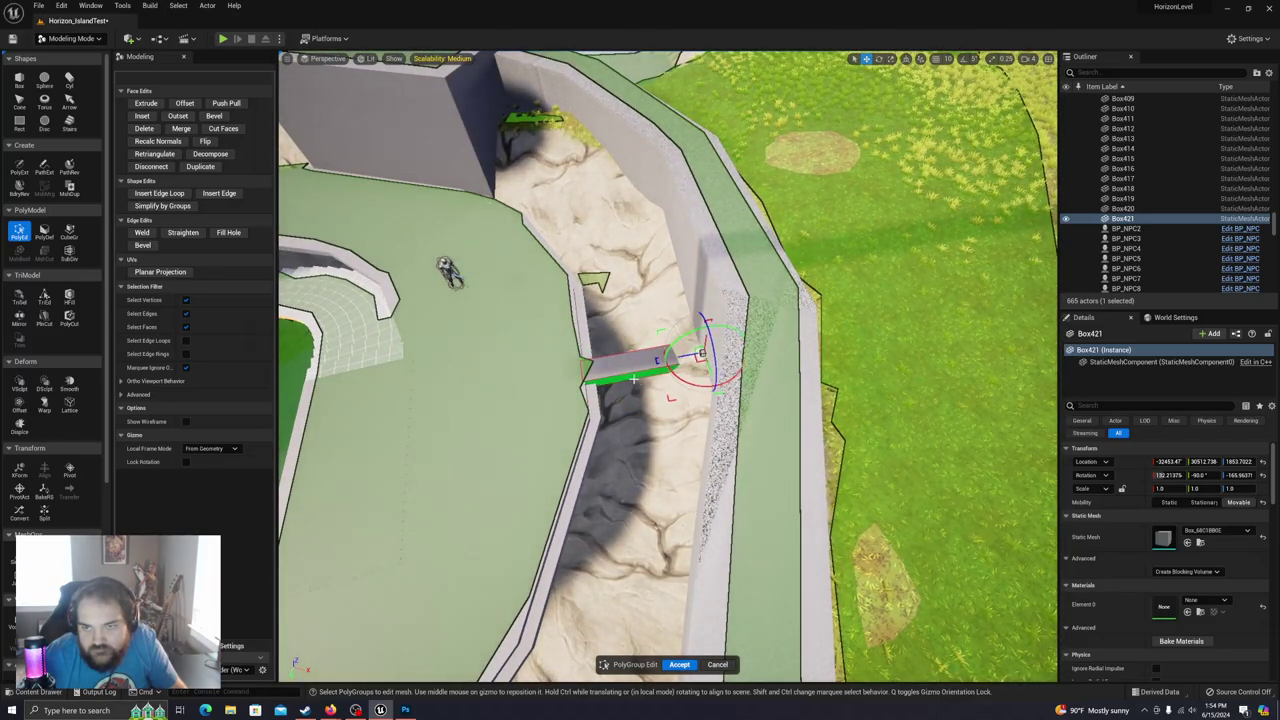
pyautogui.moveTo(624, 371); pyautogui.dragTo(725, 255, button='right')
pyautogui.moveTo(651, 331)
pyautogui.mouseDown(button='right')
pyautogui.moveTo(625, 320)
pyautogui.moveTo(620, 345)
pyautogui.moveTo(655, 315)
pyautogui.moveTo(645, 330)
pyautogui.moveTo(670, 335)
pyautogui.mouseUp(button='right')
# Step: Extend the box's inner end under the walkway and pull one side face outward to widen it along the gap
pyautogui.click(679, 262)
pyautogui.moveTo(685, 265); pyautogui.dragTo(757, 297, button='right')
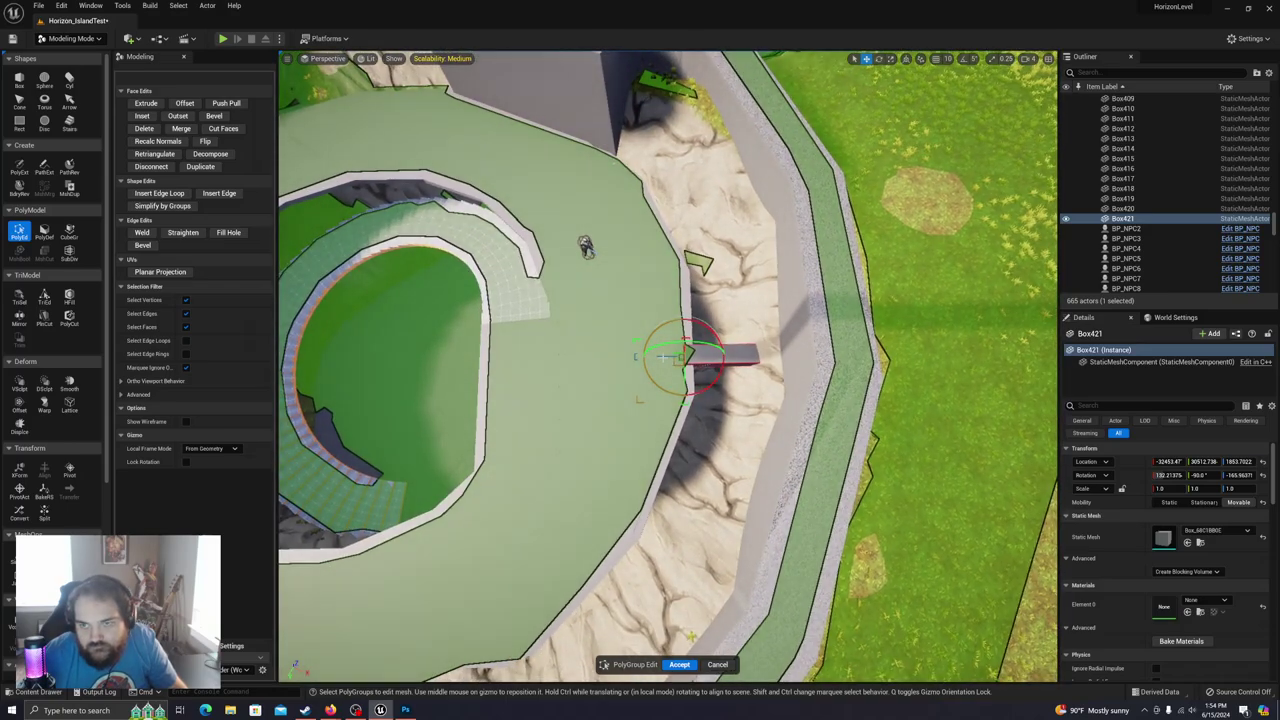
pyautogui.moveTo(568, 358)
pyautogui.mouseDown()
pyautogui.moveTo(552, 358)
pyautogui.moveTo(572, 358)
pyautogui.mouseUp()
pyautogui.moveTo(702, 367); pyautogui.dragTo(728, 342, button='right')
pyautogui.click(714, 357)
pyautogui.moveTo(643, 372); pyautogui.dragTo(694, 362, button='right')
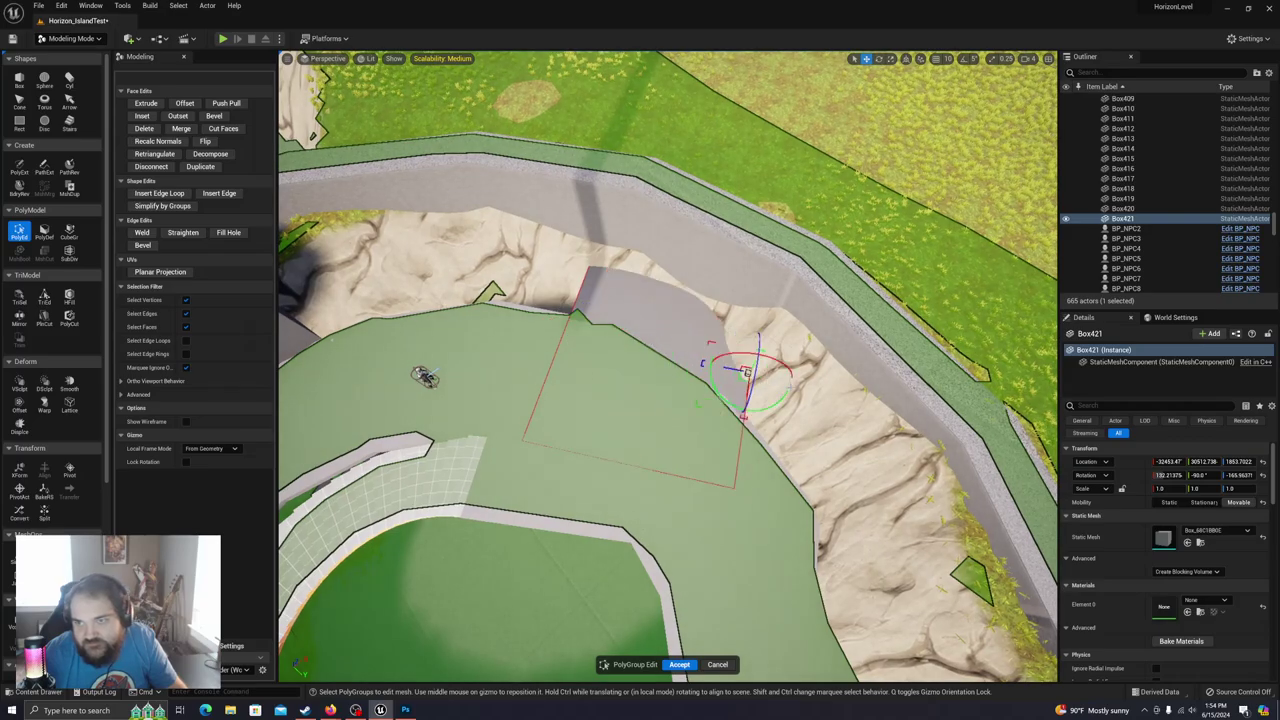
# Step: Pull the slab's opposite side face along the gap toward the entrance block, and accept the PolyGroup edit
pyautogui.moveTo(654, 376); pyautogui.dragTo(745, 322, button='right')
pyautogui.click(692, 453)
pyautogui.moveTo(692, 453); pyautogui.dragTo(648, 539, button='right')
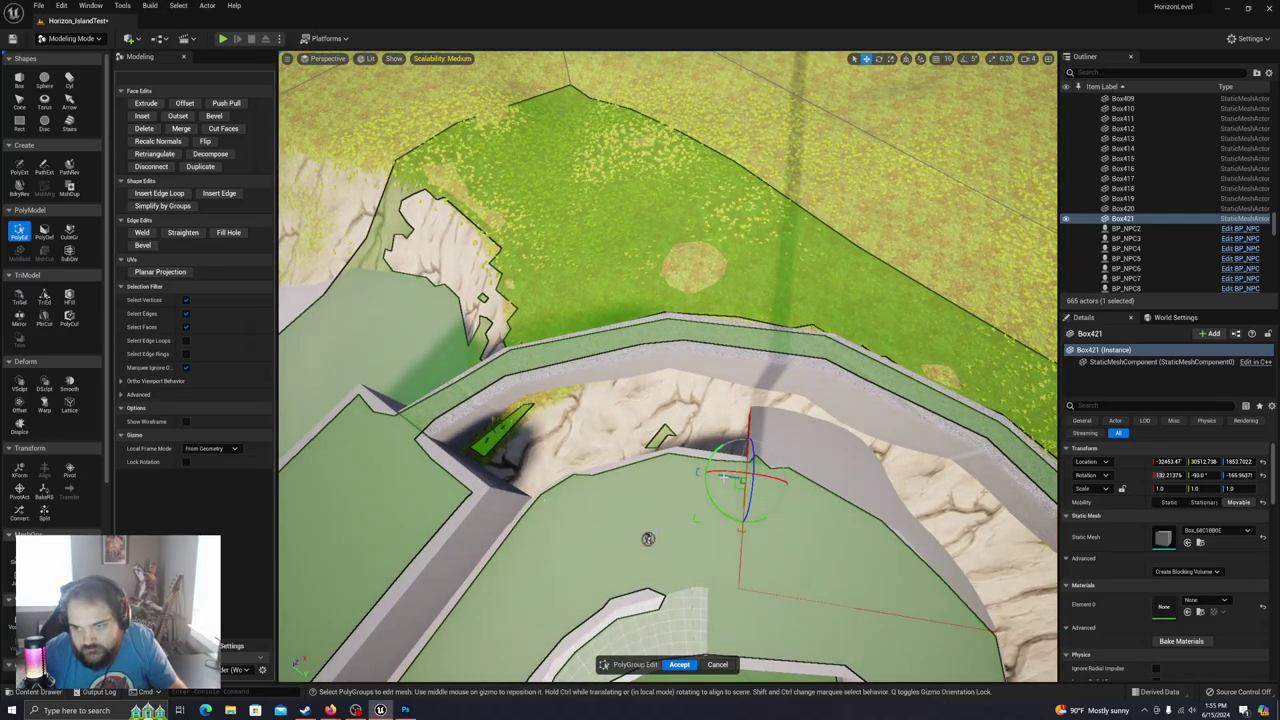
pyautogui.moveTo(610, 461); pyautogui.dragTo(477, 452)
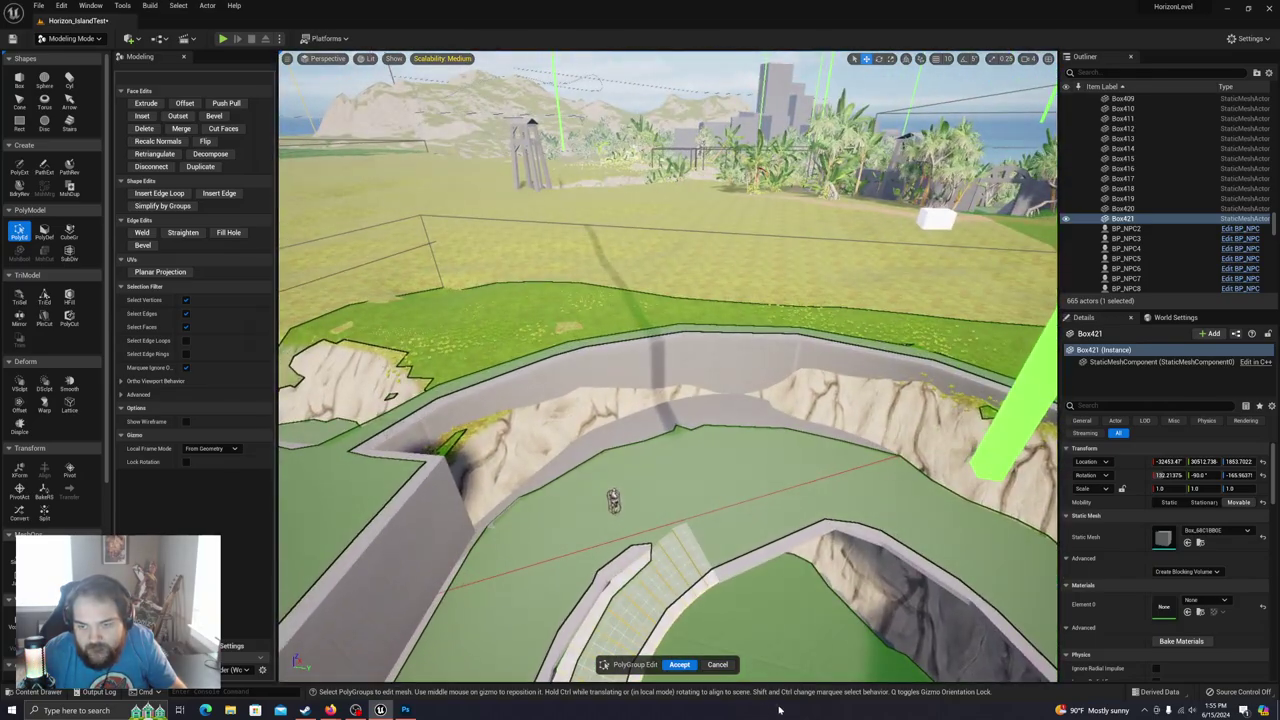
pyautogui.click(679, 665)
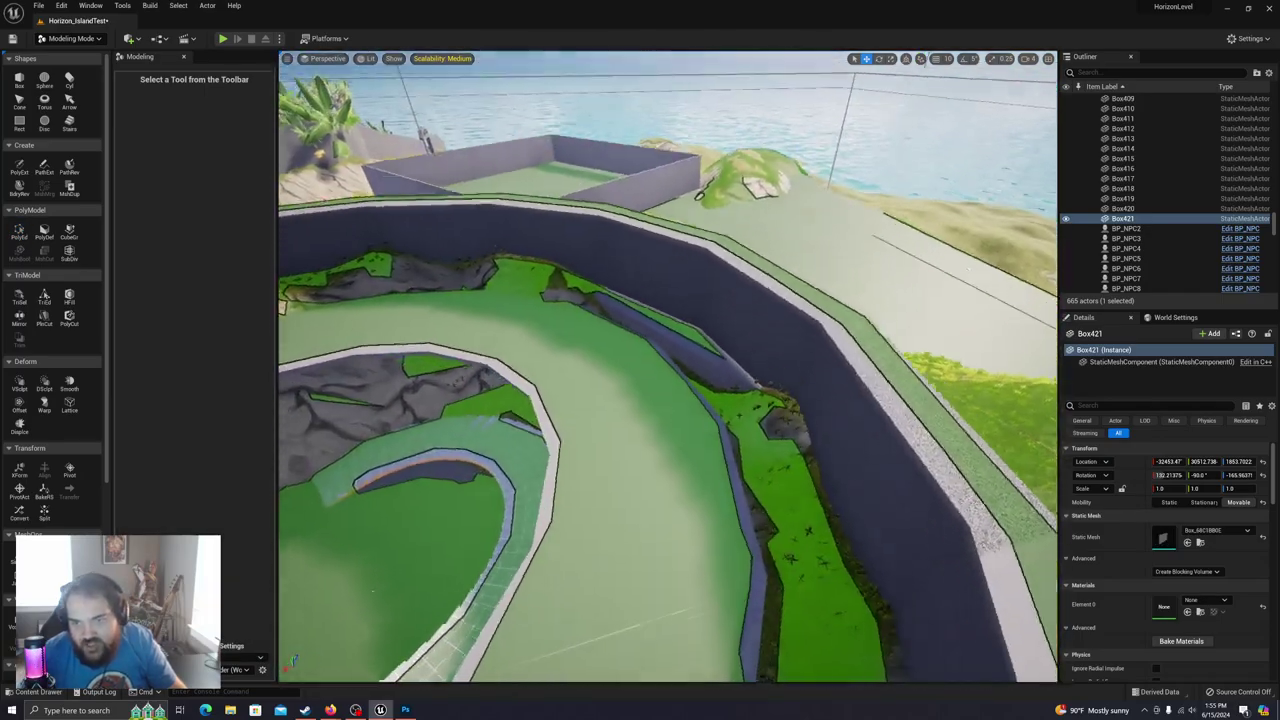
# Step: Edit the large gray platform outside the arena with PolyGroup Edit, pulling its protruding end face inward toward the round walkway
pyautogui.moveTo(668, 366); pyautogui.dragTo(675, 448, button='right')
pyautogui.click(665, 380)
pyautogui.moveTo(672, 398); pyautogui.dragTo(671, 396, button='right')
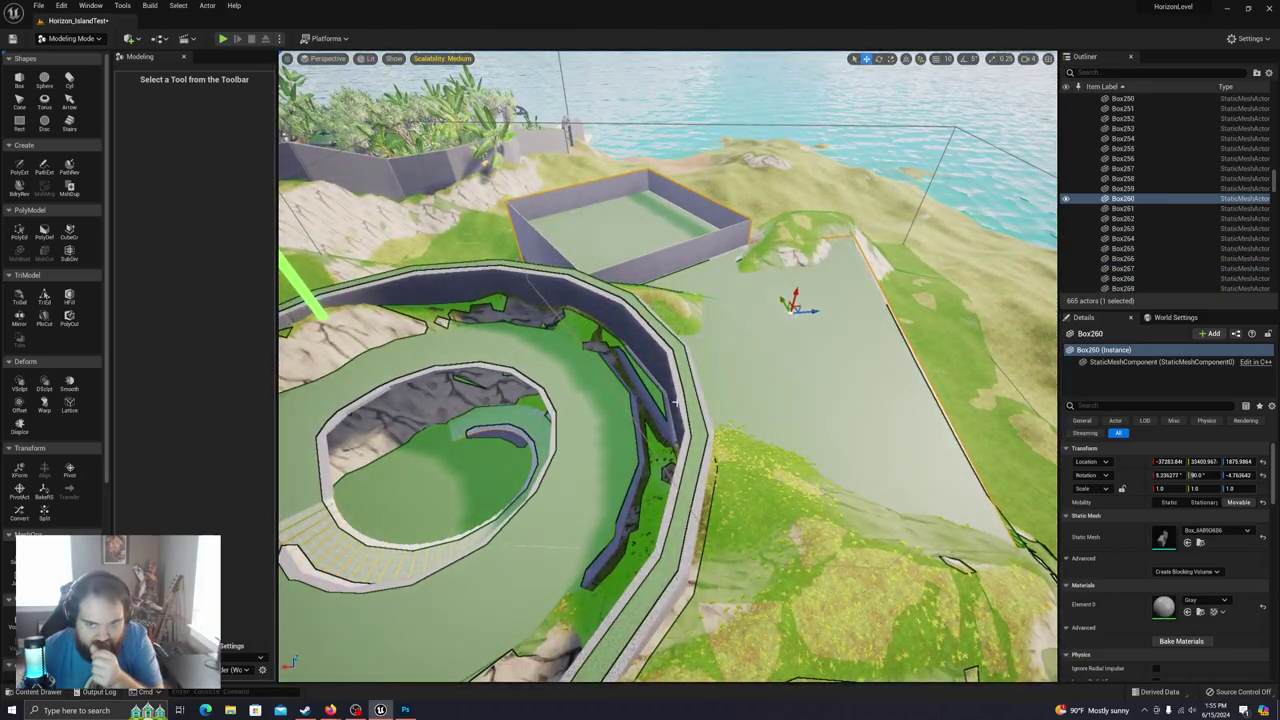
pyautogui.click(19, 229)
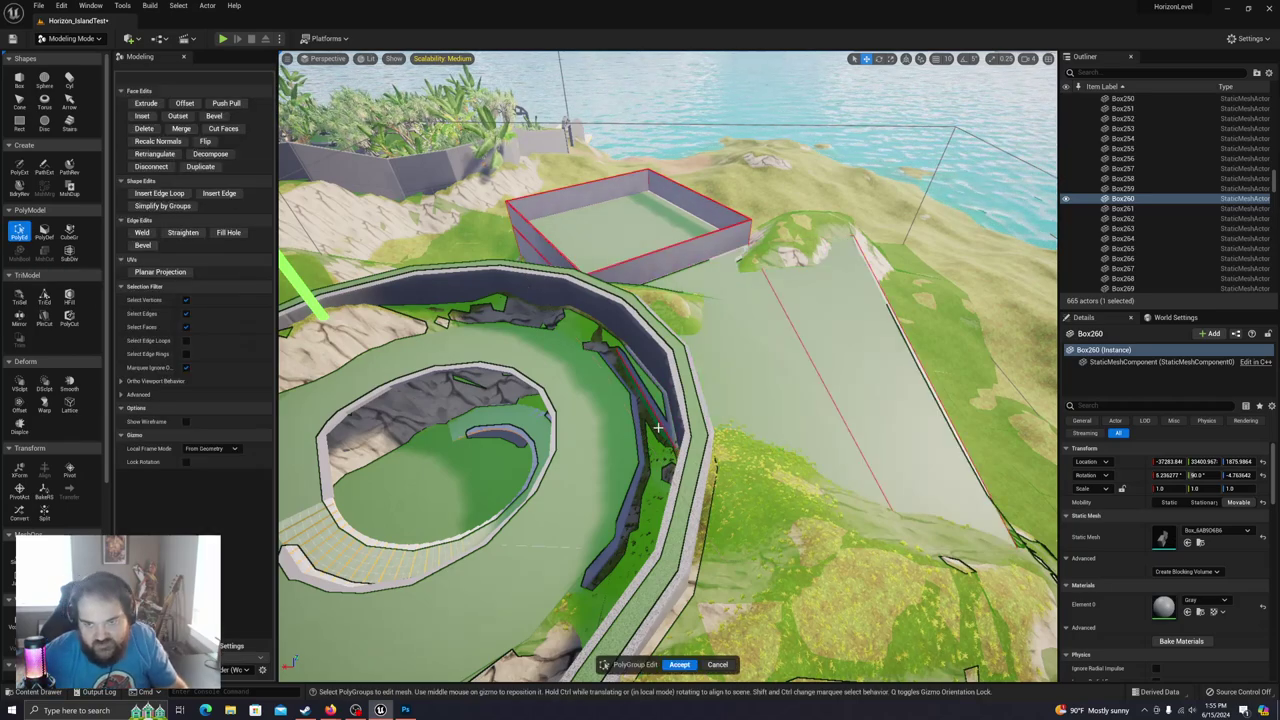
pyautogui.moveTo(645, 418); pyautogui.dragTo(677, 375, button='right')
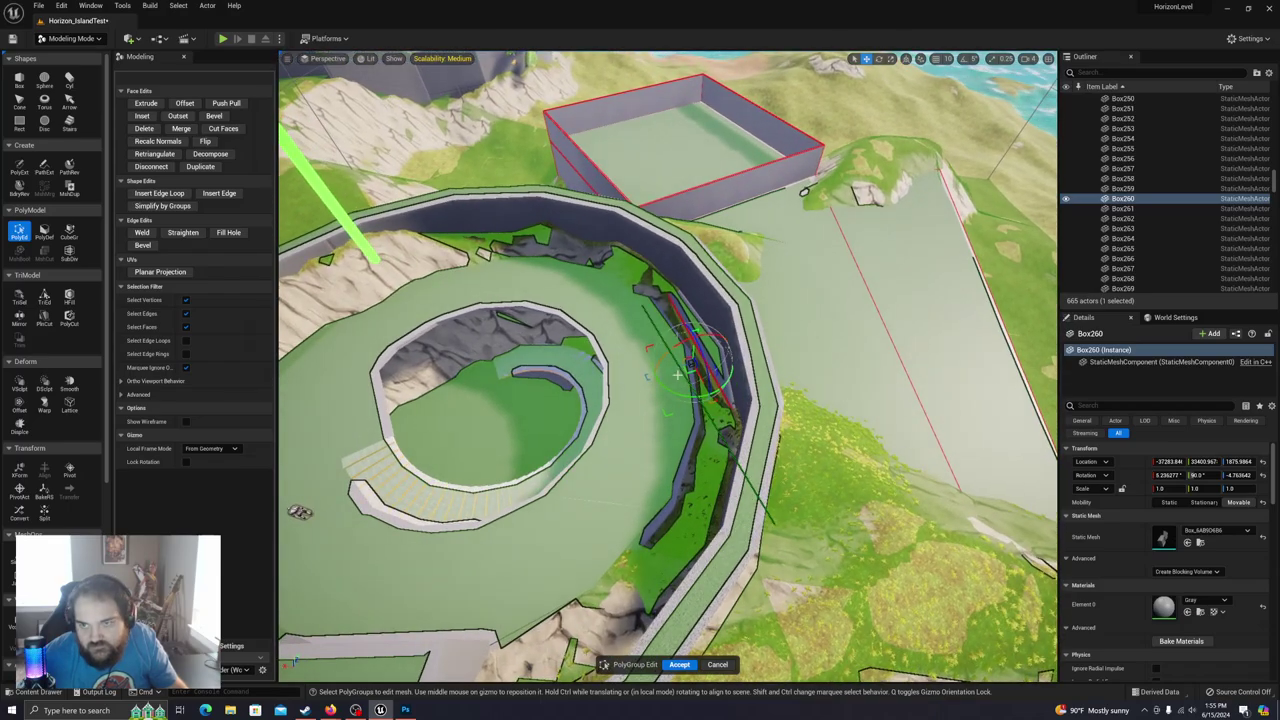
pyautogui.moveTo(679, 366); pyautogui.dragTo(634, 383, button='right')
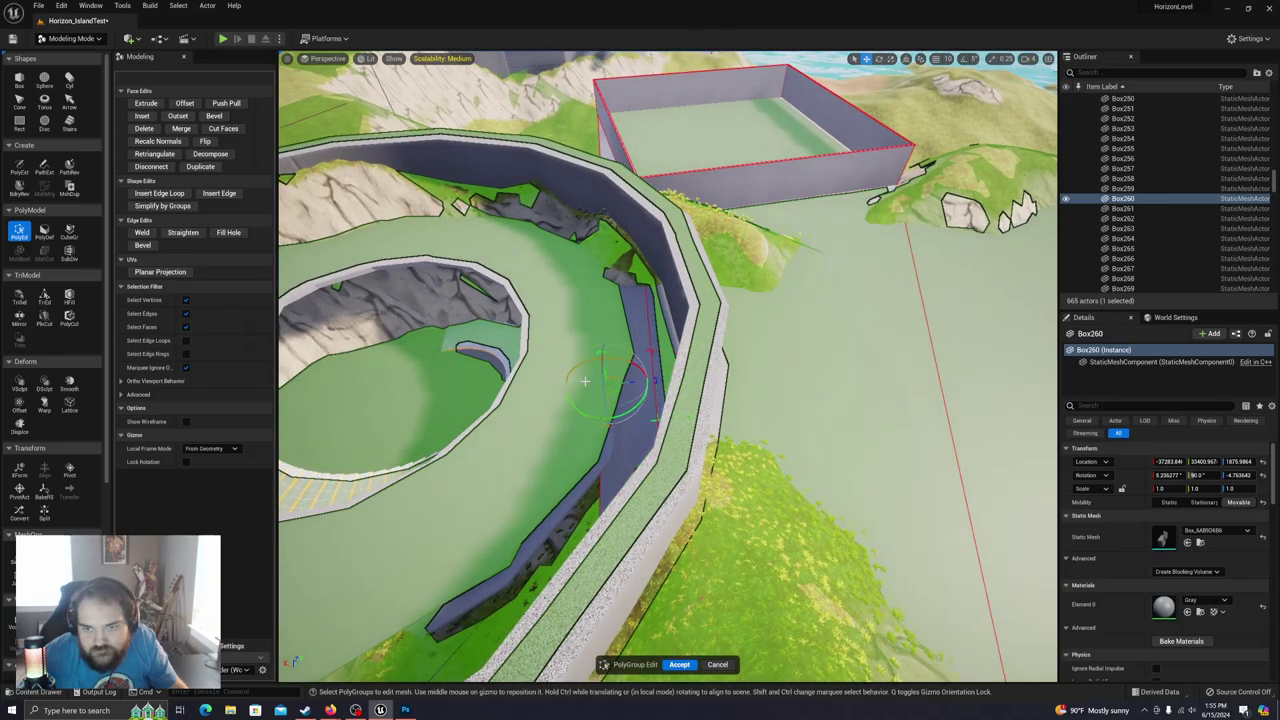
# Step: Undo the last face transform on the large platform and extrude its end face toward the round walkway's inner wall
pyautogui.moveTo(579, 387); pyautogui.dragTo(538, 342, button='right')
pyautogui.moveTo(622, 366); pyautogui.dragTo(625, 370, button='right')
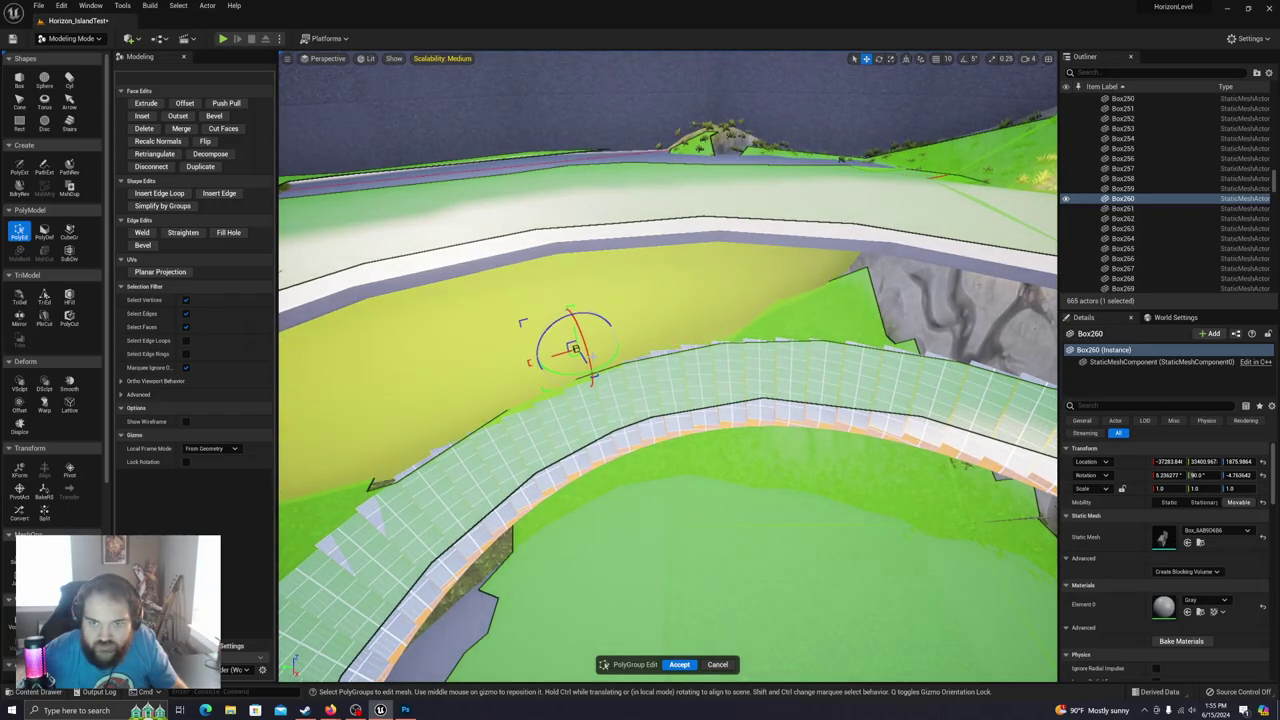
pyautogui.moveTo(625, 370); pyautogui.dragTo(639, 398, button='right')
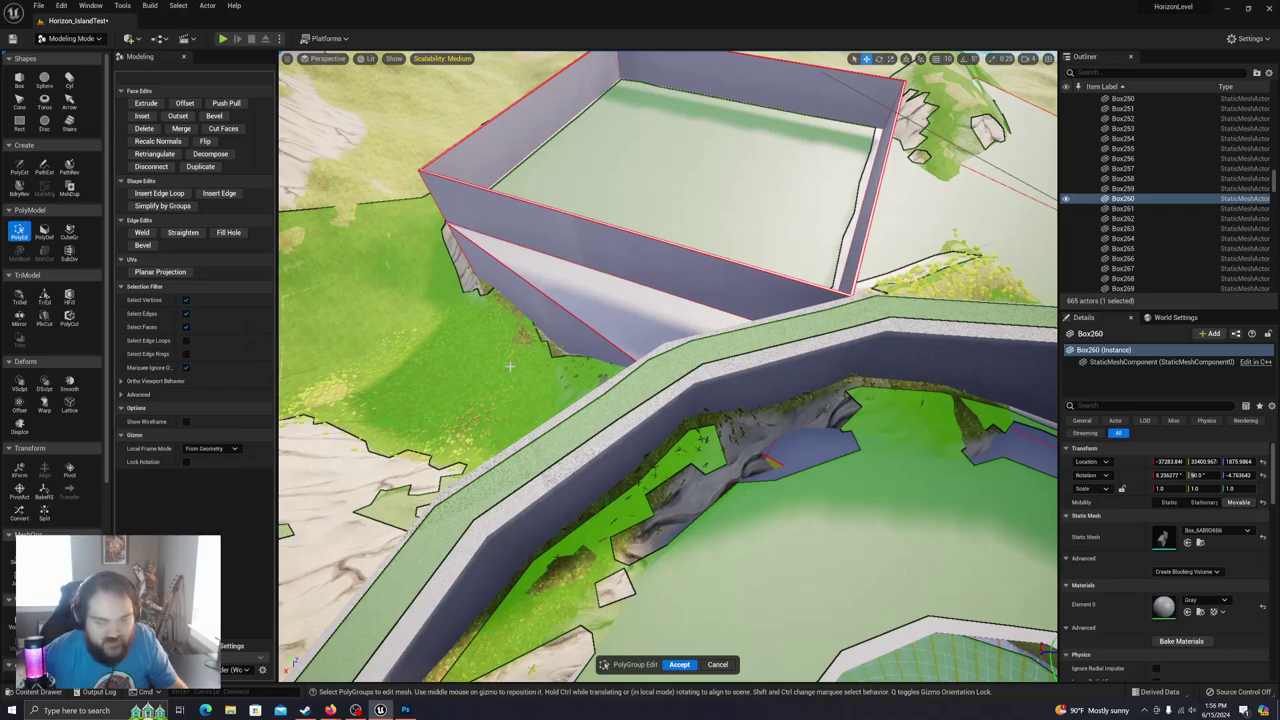
pyautogui.hotkey('ctrl', 'z')
pyautogui.moveTo(510, 367); pyautogui.dragTo(536, 387, button='right')
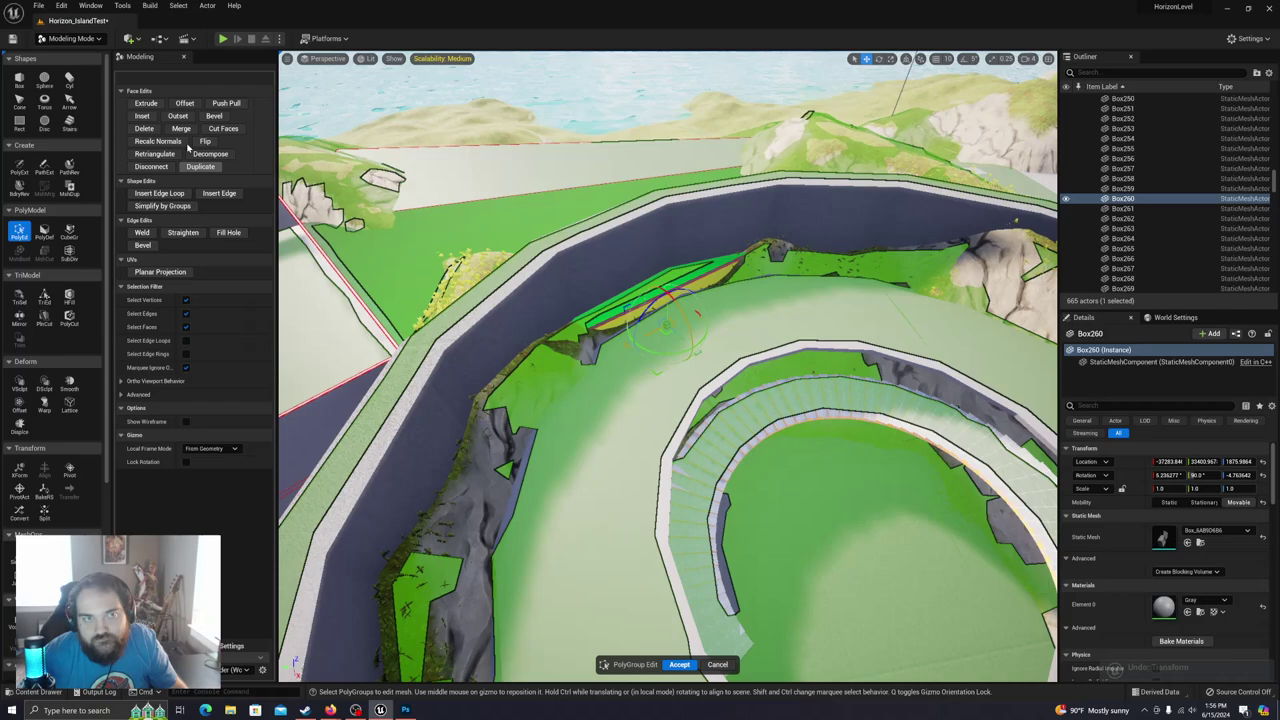
pyautogui.click(146, 104)
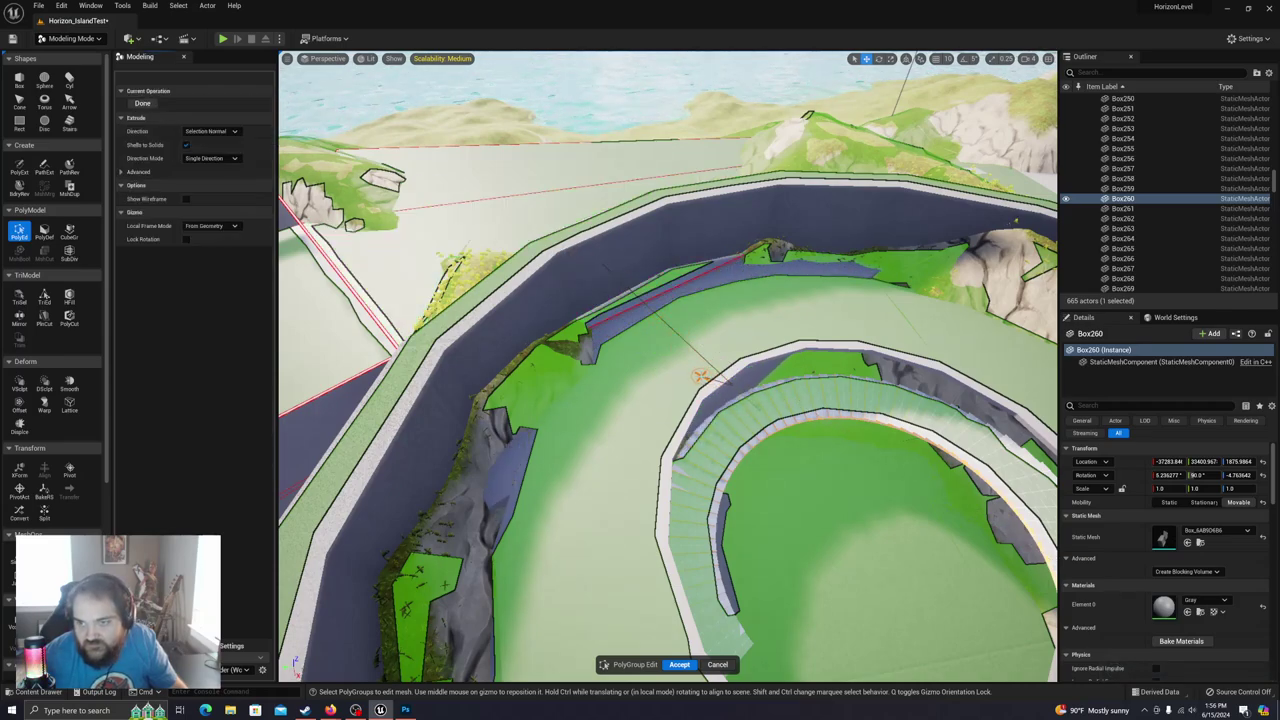
pyautogui.click(702, 376)
pyautogui.moveTo(733, 386); pyautogui.dragTo(756, 380, button='right')
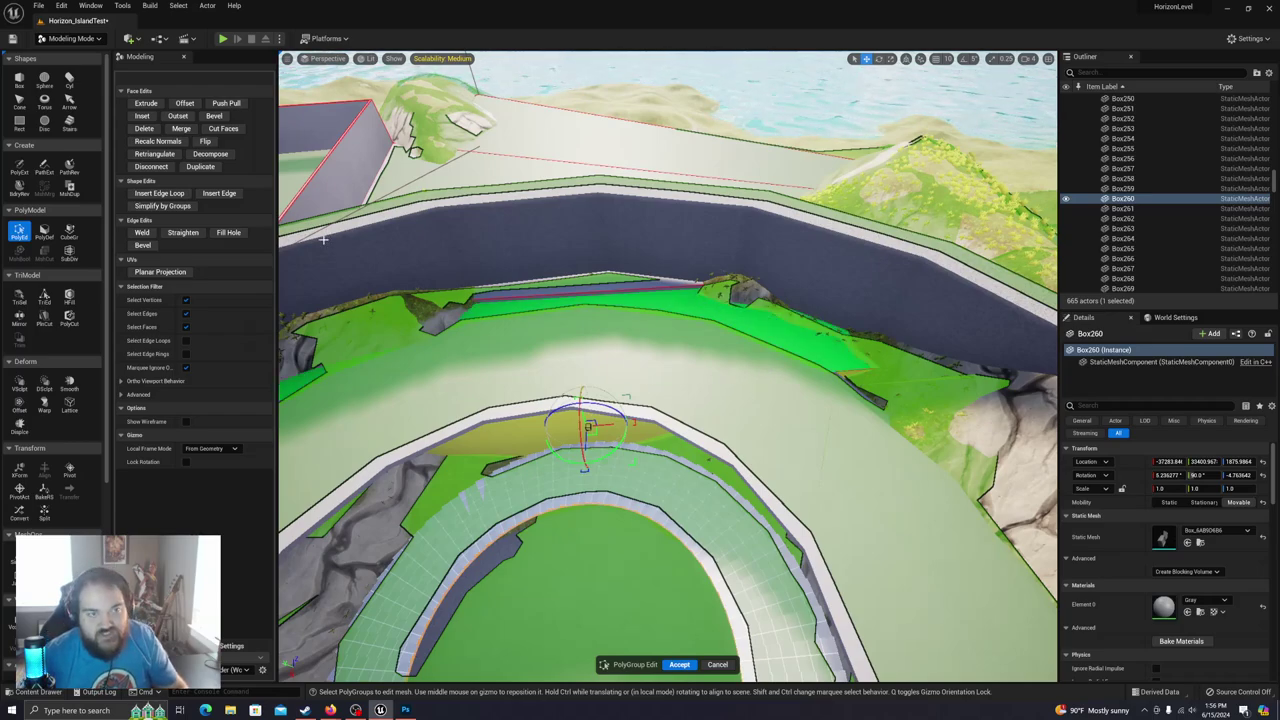
# Step: Try the Insert Edge Loop operation on the extruded platform, and accept the PolyGroup edit
pyautogui.click(159, 193)
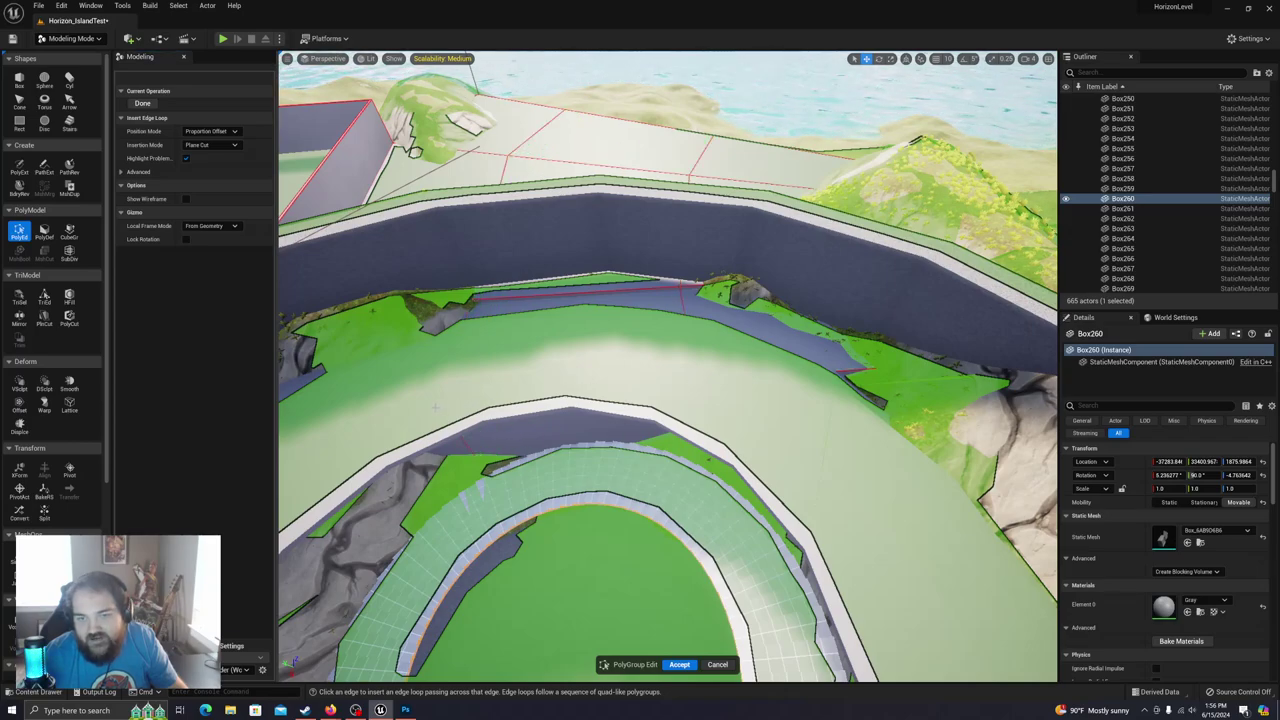
pyautogui.moveTo(784, 385); pyautogui.dragTo(828, 330, button='right')
pyautogui.press('w')
pyautogui.press('s')
pyautogui.click(679, 665)
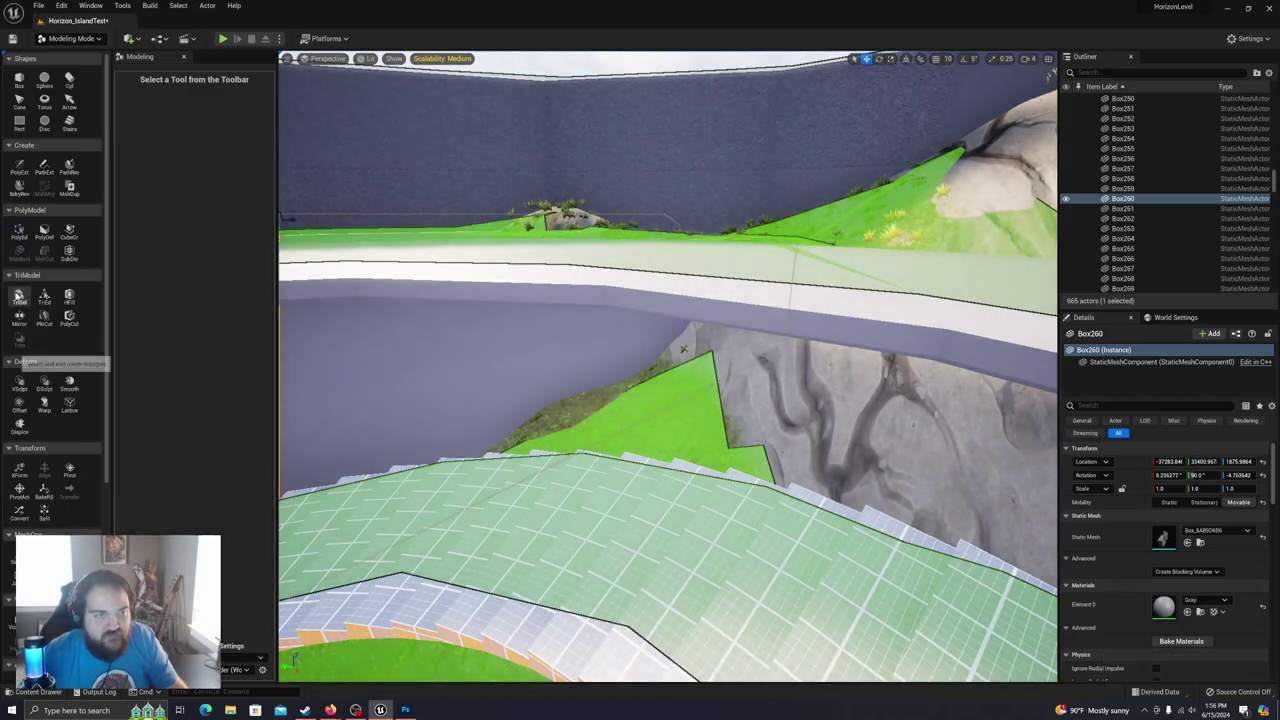
# Step: Reopen the platform in PolyGroup Edit and pull the extruded section's side face along the rocky gap beside the outer wall
pyautogui.click(19, 230)
pyautogui.click(571, 337)
pyautogui.moveTo(571, 337); pyautogui.dragTo(655, 355, button='right')
pyautogui.press('w')
pyautogui.moveTo(737, 332); pyautogui.dragTo(712, 314, button='right')
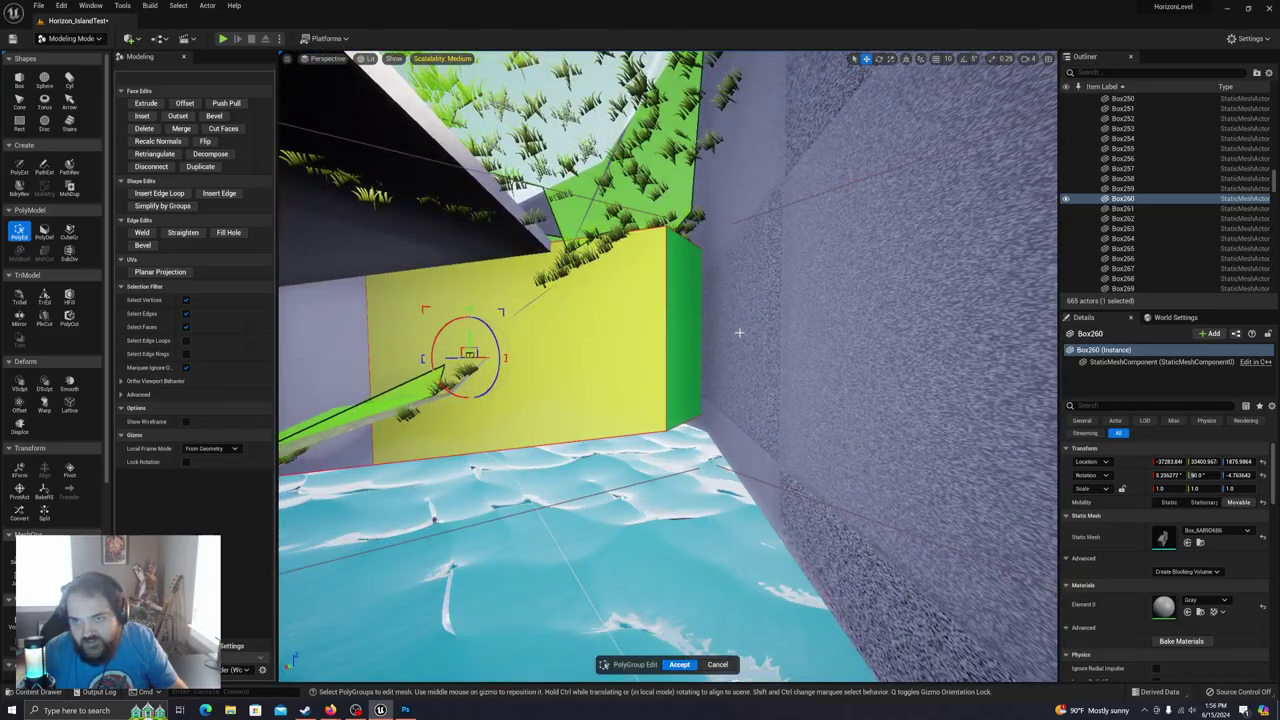
pyautogui.click(667, 334)
pyautogui.press('s')
pyautogui.moveTo(500, 355)
pyautogui.mouseDown(button='right')
pyautogui.moveTo(530, 375)
pyautogui.moveTo(520, 390)
pyautogui.moveTo(460, 395)
pyautogui.moveTo(495, 355)
pyautogui.mouseUp(button='right')
pyautogui.moveTo(630, 271); pyautogui.dragTo(658, 277)
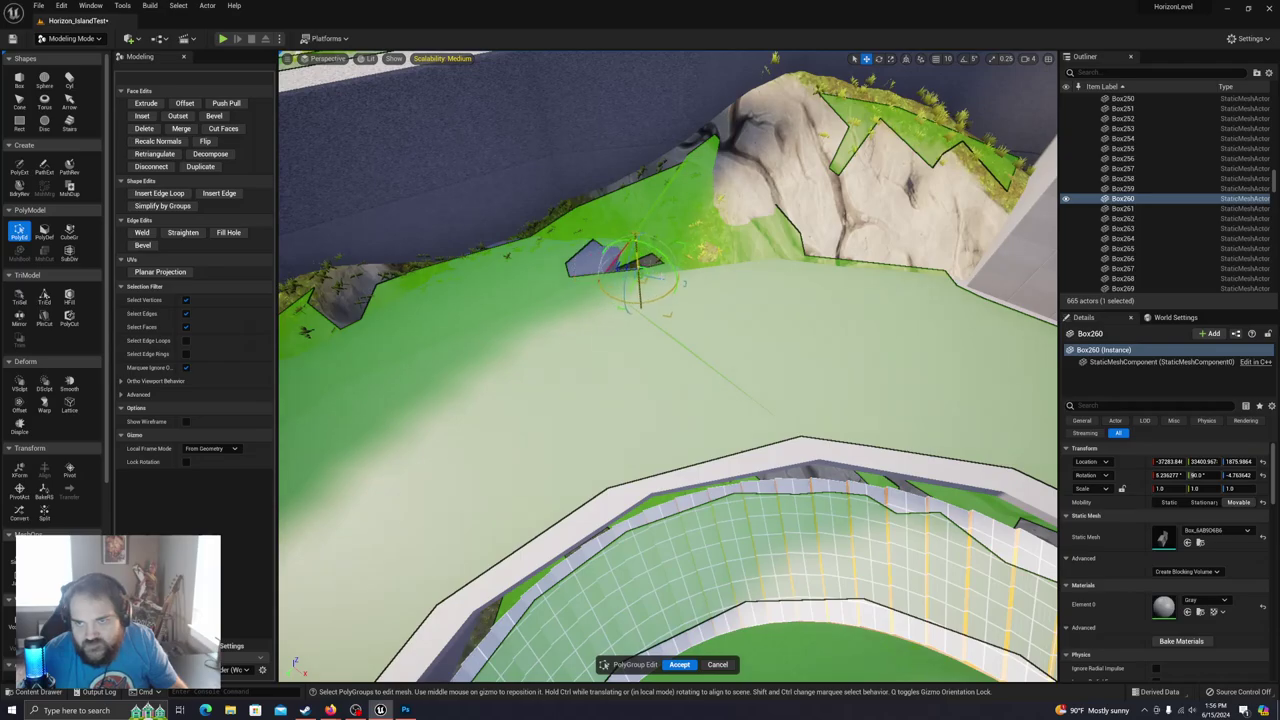
pyautogui.moveTo(742, 295); pyautogui.dragTo(837, 311)
# Step: Move the platform's vertical corner edge beneath the walkway farther into the rocks
pyautogui.press('w')
pyautogui.moveTo(837, 311); pyautogui.dragTo(870, 275, button='right')
pyautogui.press('s')
pyautogui.moveTo(800, 350); pyautogui.dragTo(855, 364, button='right')
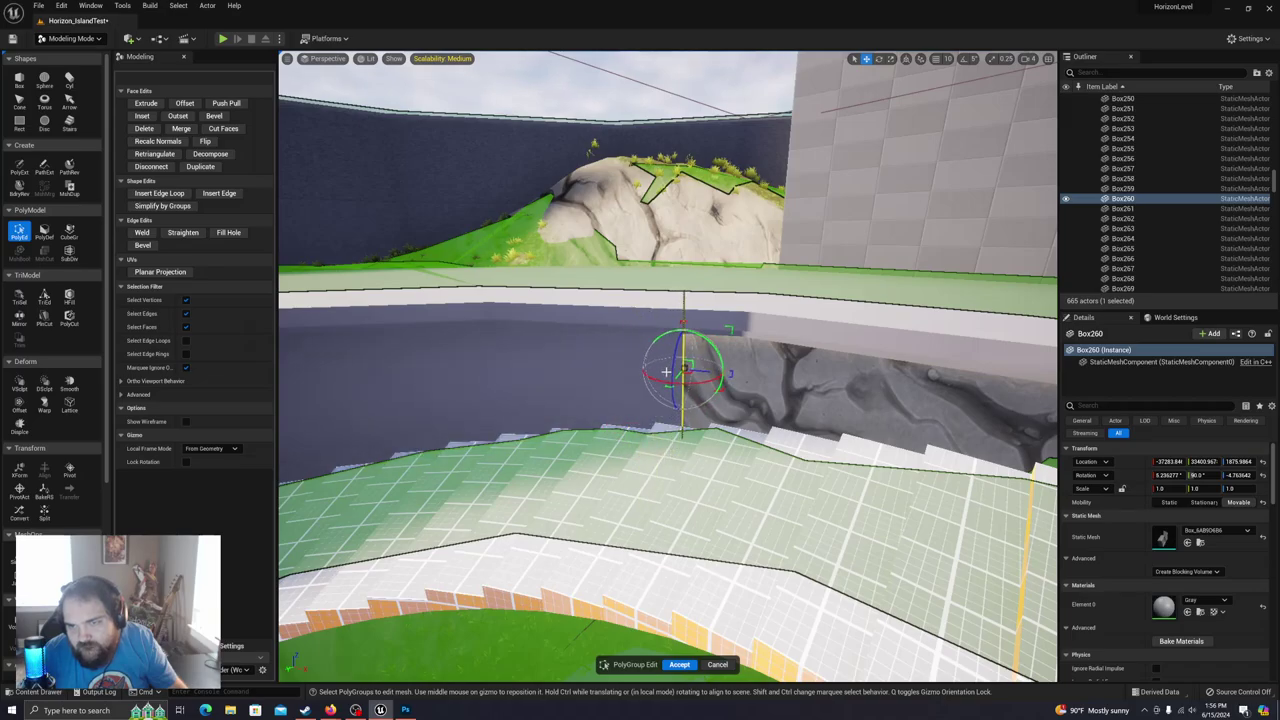
pyautogui.press('w')
pyautogui.moveTo(683, 365); pyautogui.dragTo(650, 385, button='right')
pyautogui.moveTo(671, 398); pyautogui.dragTo(685, 397)
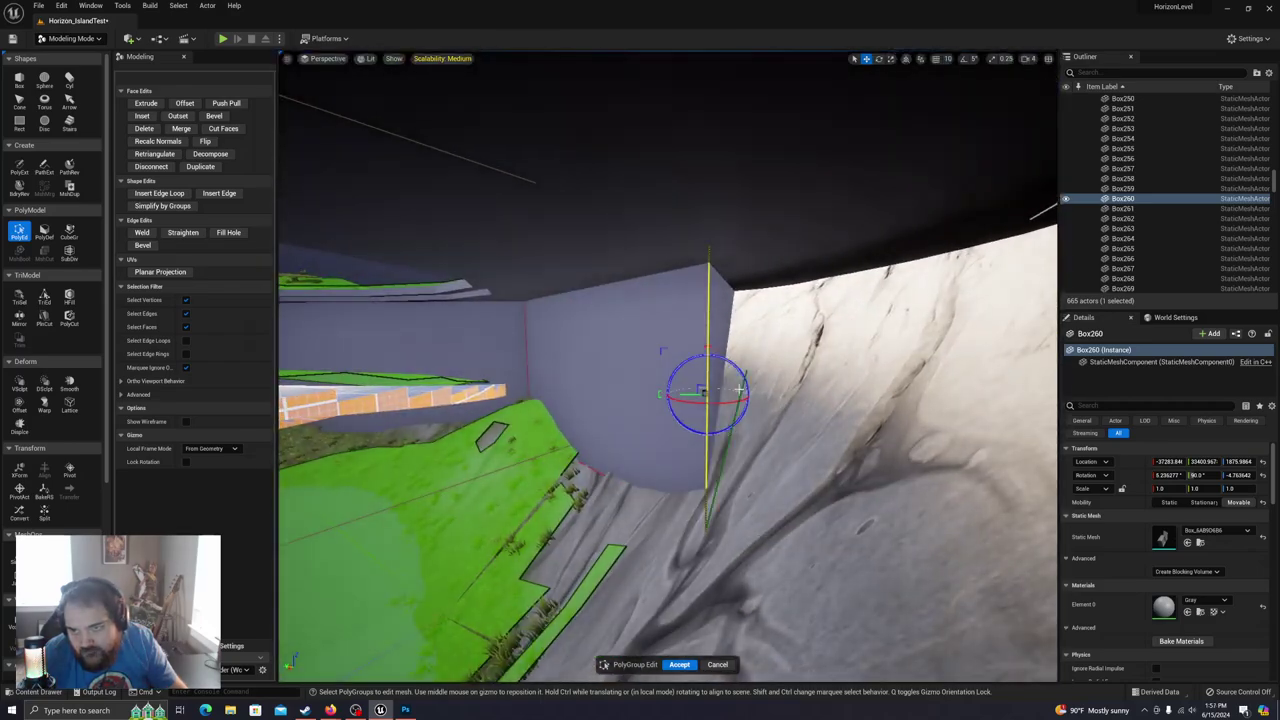
pyautogui.moveTo(872, 334); pyautogui.dragTo(872, 334, button='right')
pyautogui.moveTo(903, 407); pyautogui.dragTo(931, 413)
pyautogui.moveTo(931, 413); pyautogui.dragTo(780, 430, button='right')
# Step: Reposition the platform's other vertical edge along the rocky gap by the outer wall, and accept the PolyGroup edit
pyautogui.moveTo(872, 334); pyautogui.dragTo(872, 334, button='right')
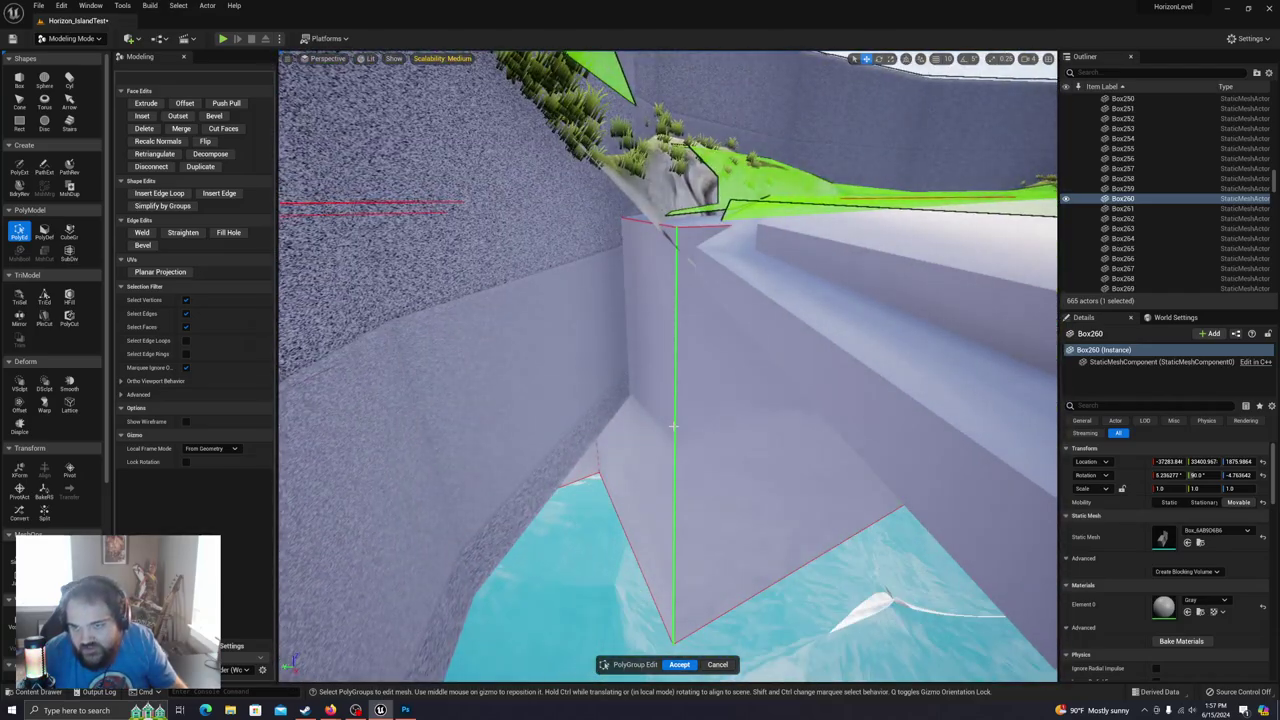
pyautogui.moveTo(675, 415); pyautogui.dragTo(675, 415, button='right')
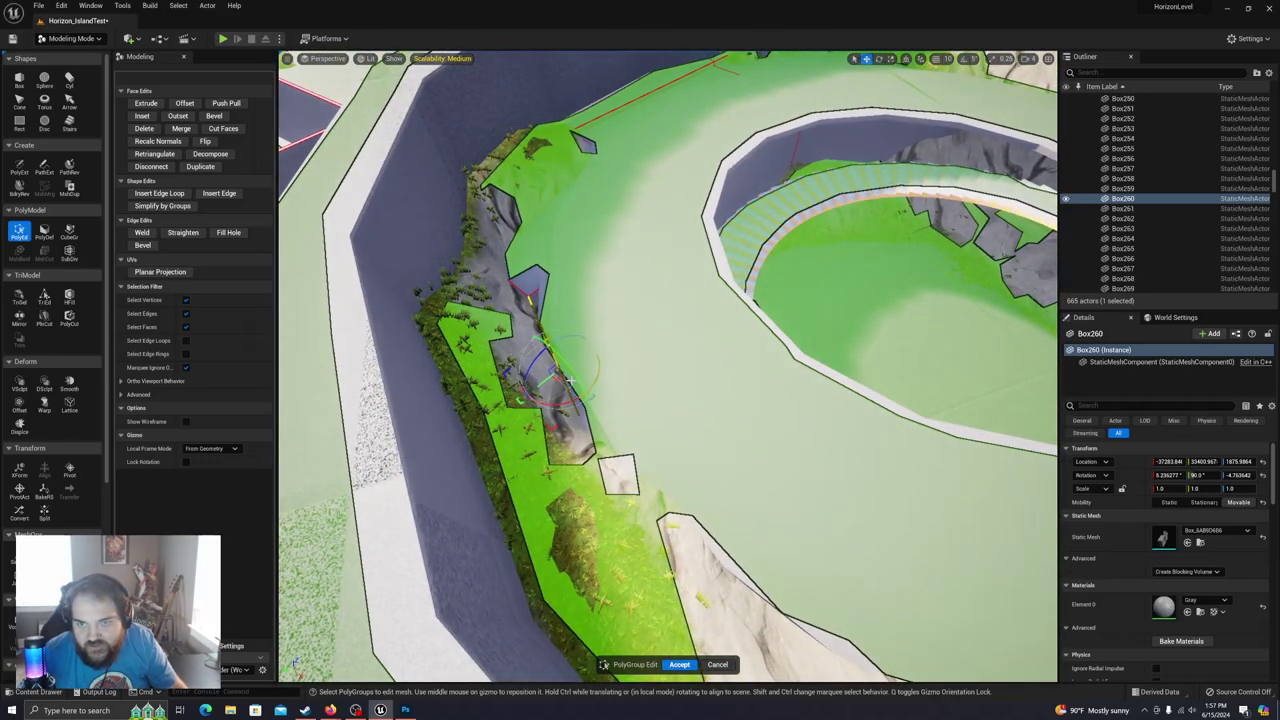
pyautogui.moveTo(658, 378); pyautogui.dragTo(658, 378, button='right')
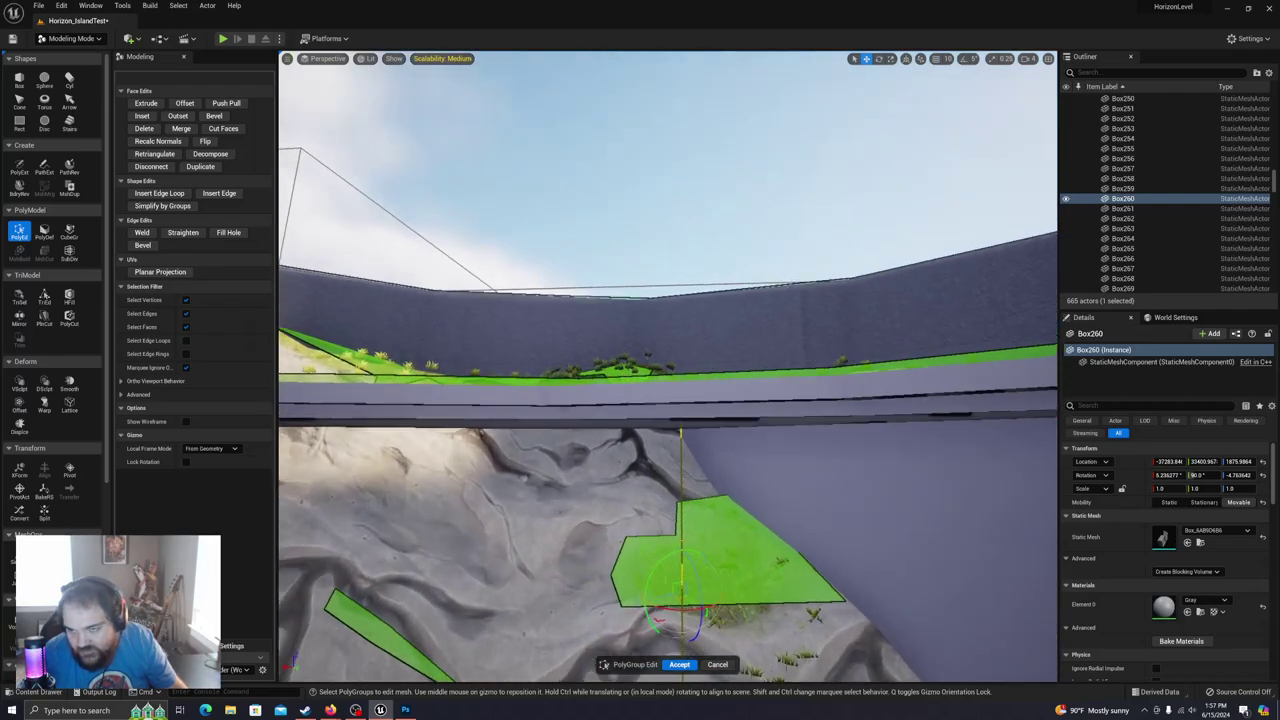
pyautogui.moveTo(658, 378); pyautogui.dragTo(658, 378, button='right')
pyautogui.click(676, 665)
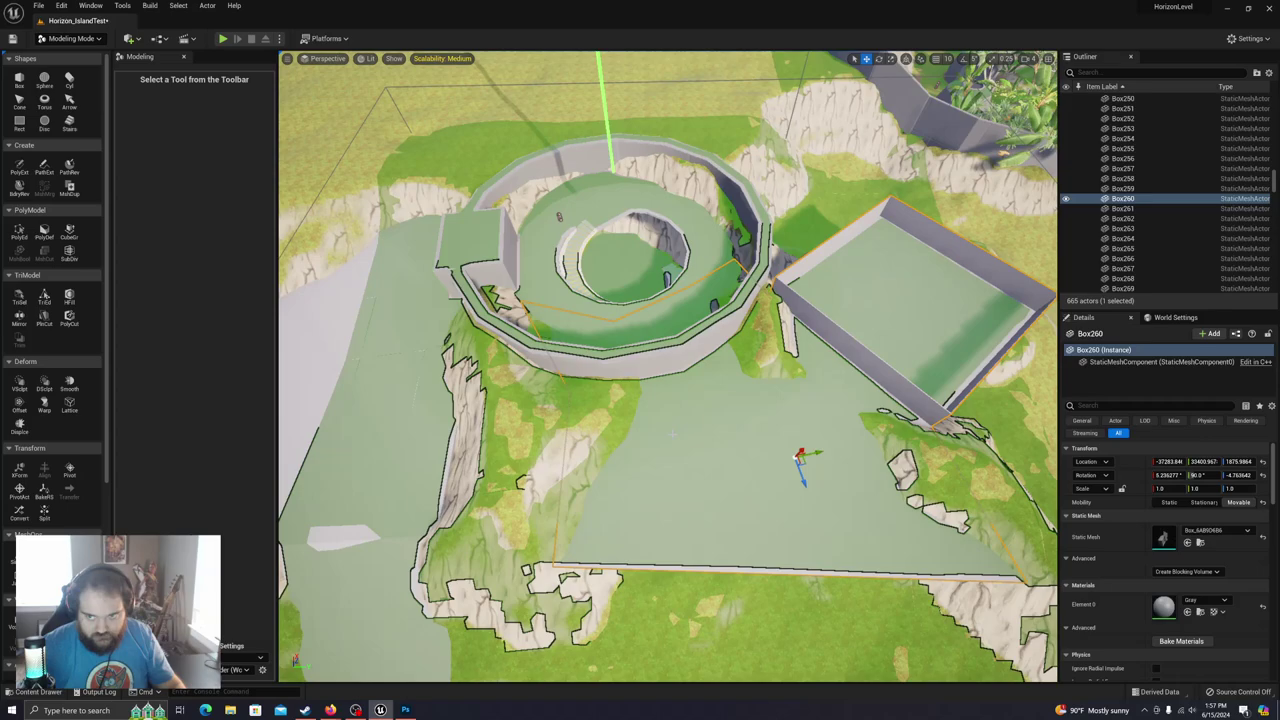
# Step: Create a 100 × 100 × 100 box on the entrance block's wall facing the arena
pyautogui.moveTo(753, 400); pyautogui.dragTo(668, 366, button='right')
pyautogui.press('w')
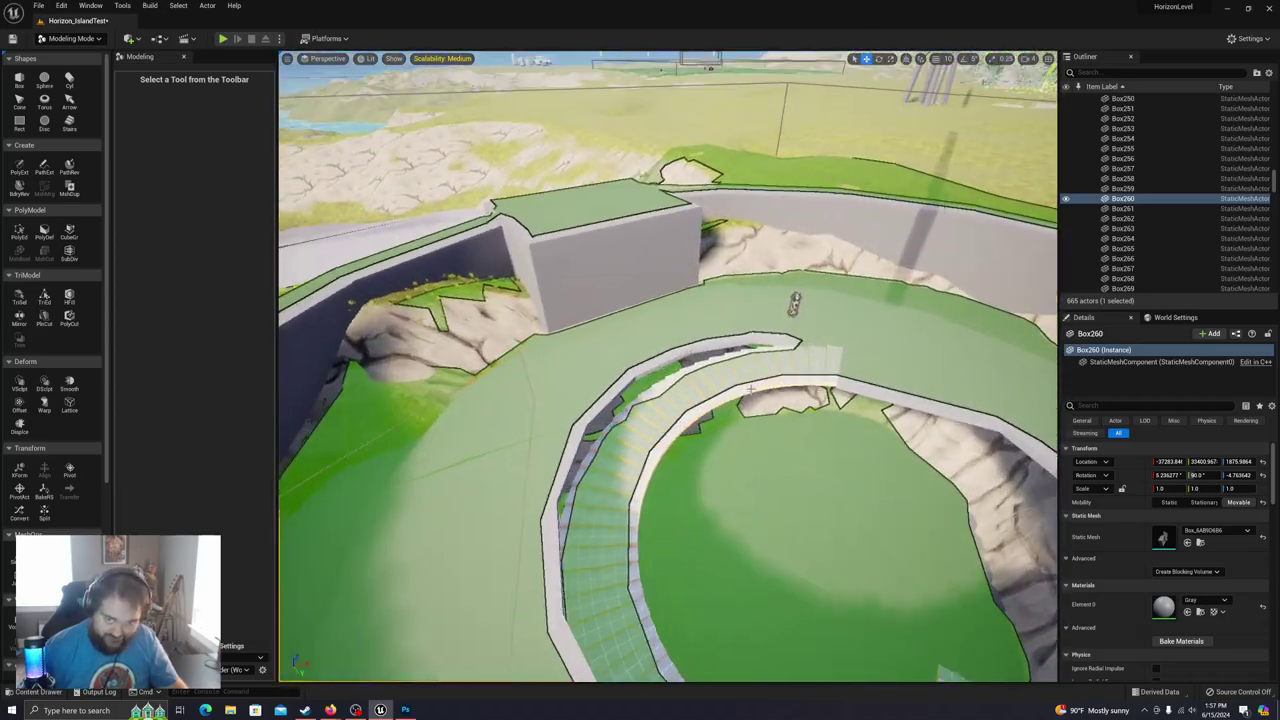
pyautogui.click(603, 255)
pyautogui.press('w')
pyautogui.moveTo(603, 255); pyautogui.dragTo(520, 250, button='right')
pyautogui.press('d')
pyautogui.click(19, 80)
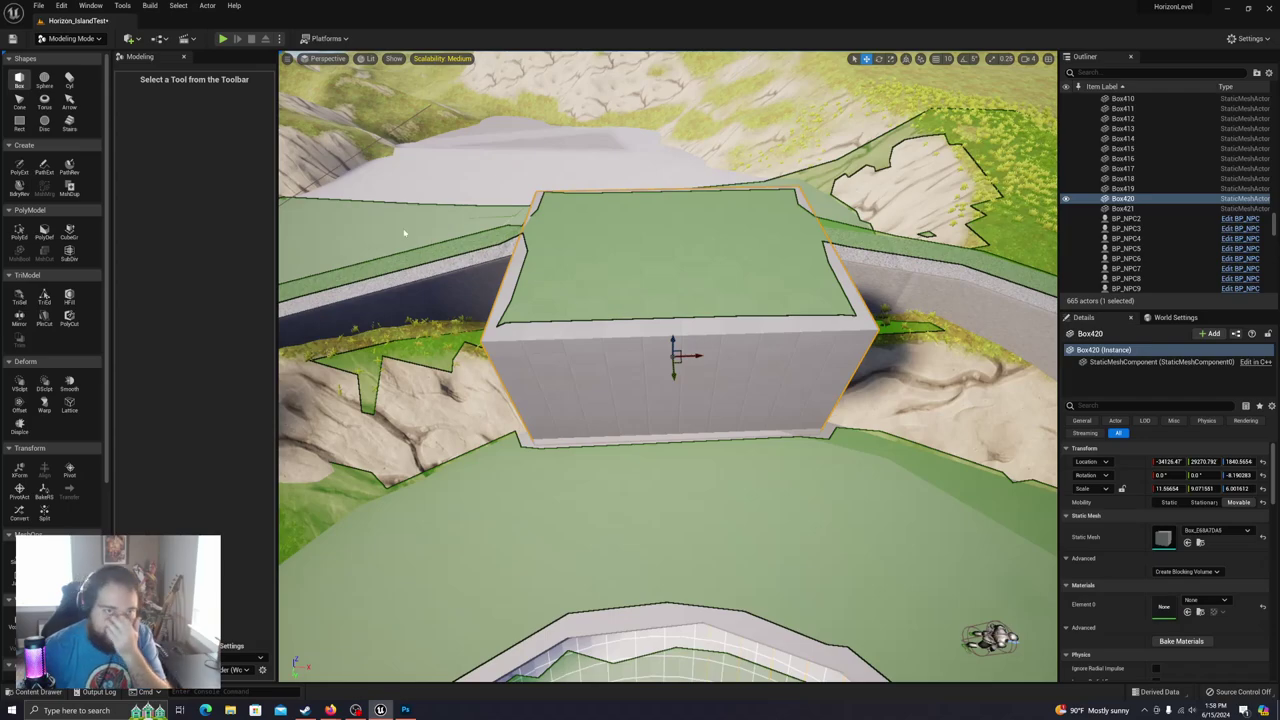
pyautogui.click(24, 84)
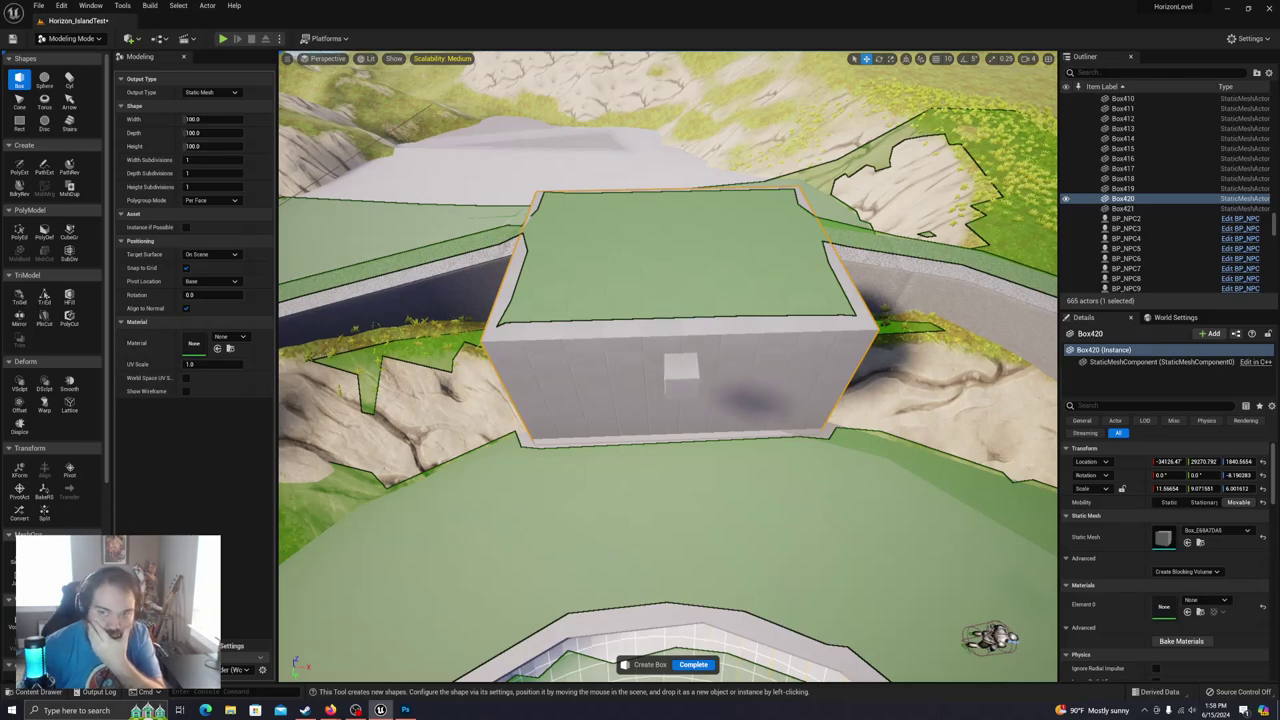
pyautogui.click(681, 376)
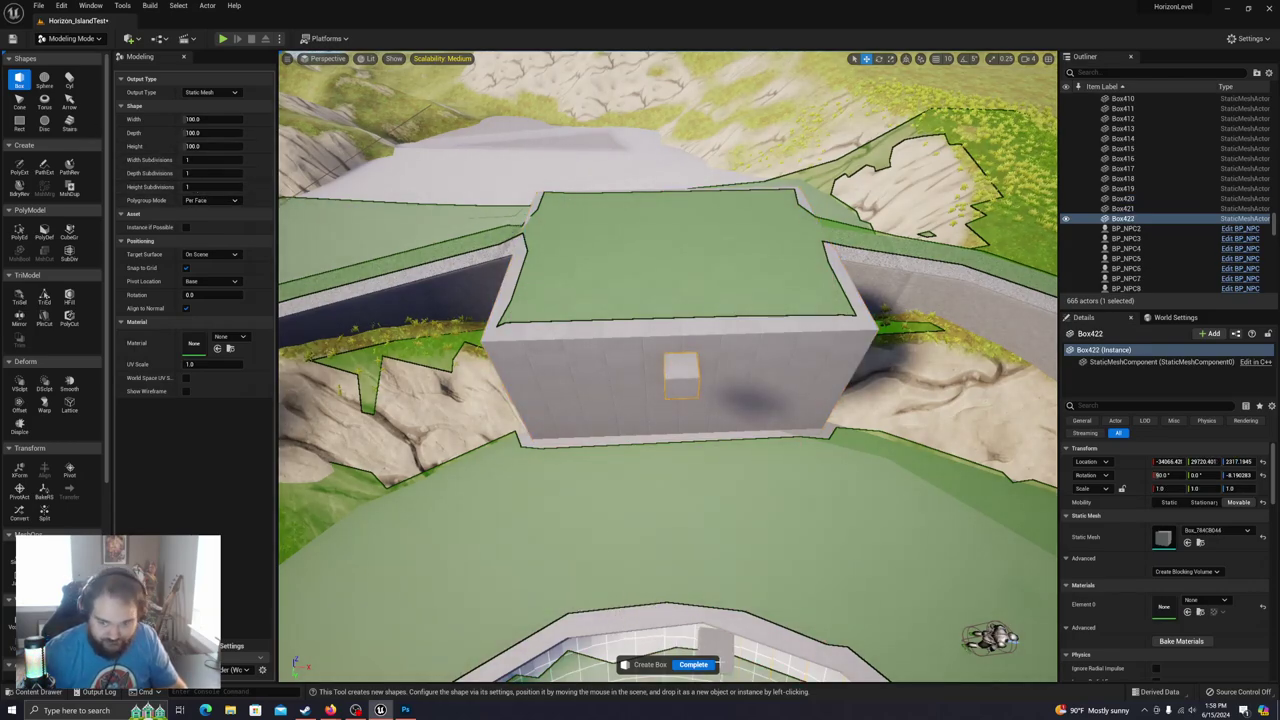
pyautogui.click(693, 664)
# Step: Push the new box partway into the entrance block's wall so only a thin part protrudes
pyautogui.moveTo(708, 387); pyautogui.dragTo(845, 378, button='right')
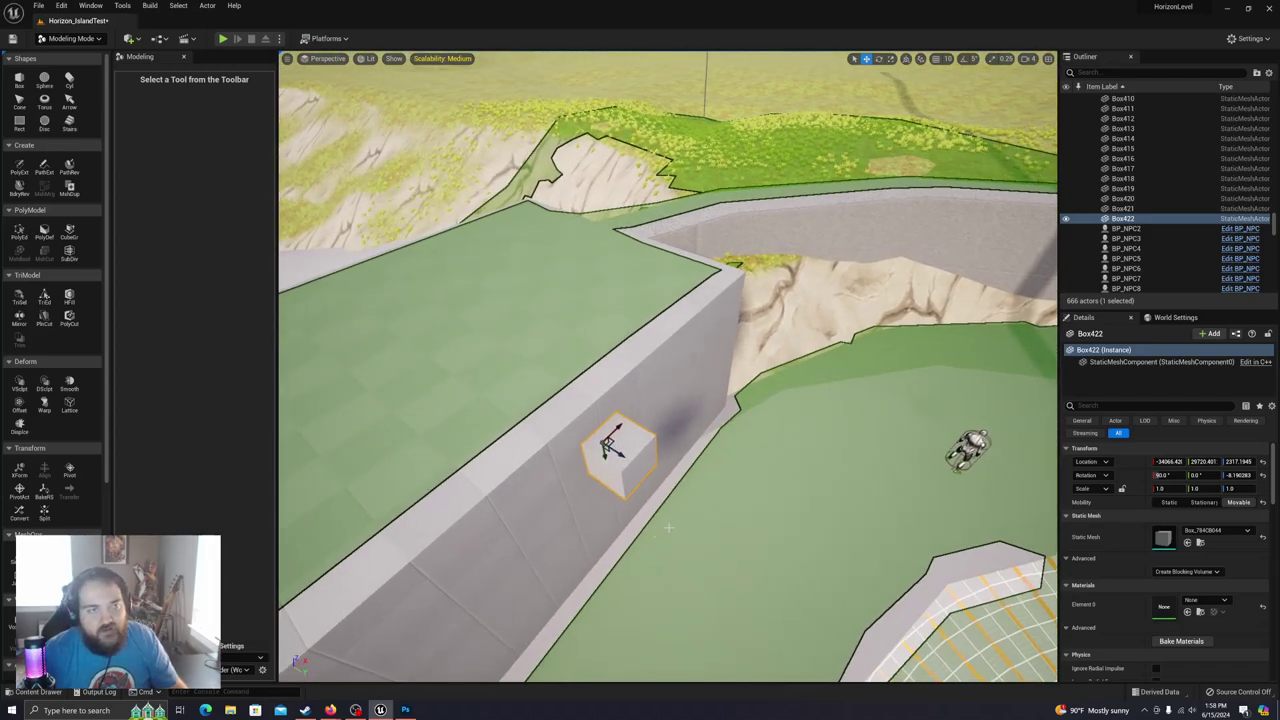
pyautogui.moveTo(626, 457); pyautogui.dragTo(588, 430)
pyautogui.moveTo(590, 430); pyautogui.dragTo(455, 335, button='right')
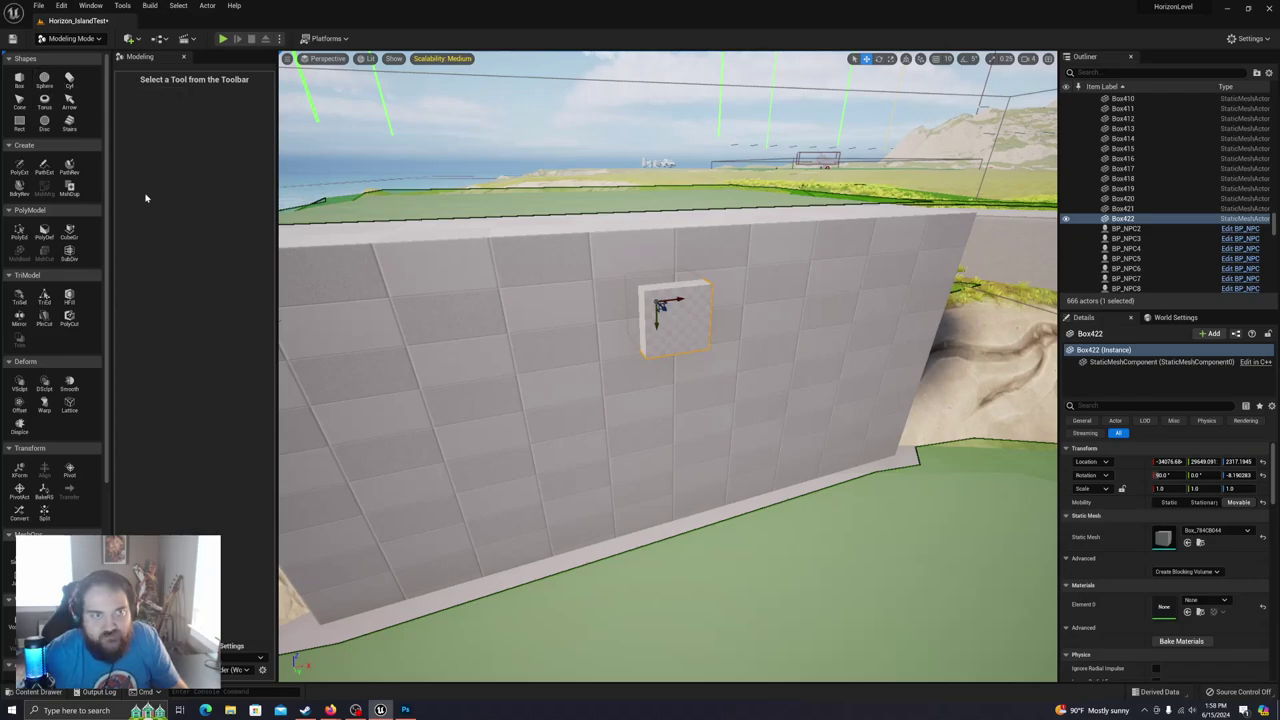
# Step: Examine the round arena and the entrance wall around the new box from above and from walkway level
pyautogui.moveTo(656, 334); pyautogui.dragTo(668, 348, button='right')
pyautogui.press('s')
pyautogui.moveTo(672, 334); pyautogui.dragTo(712, 374, button='right')
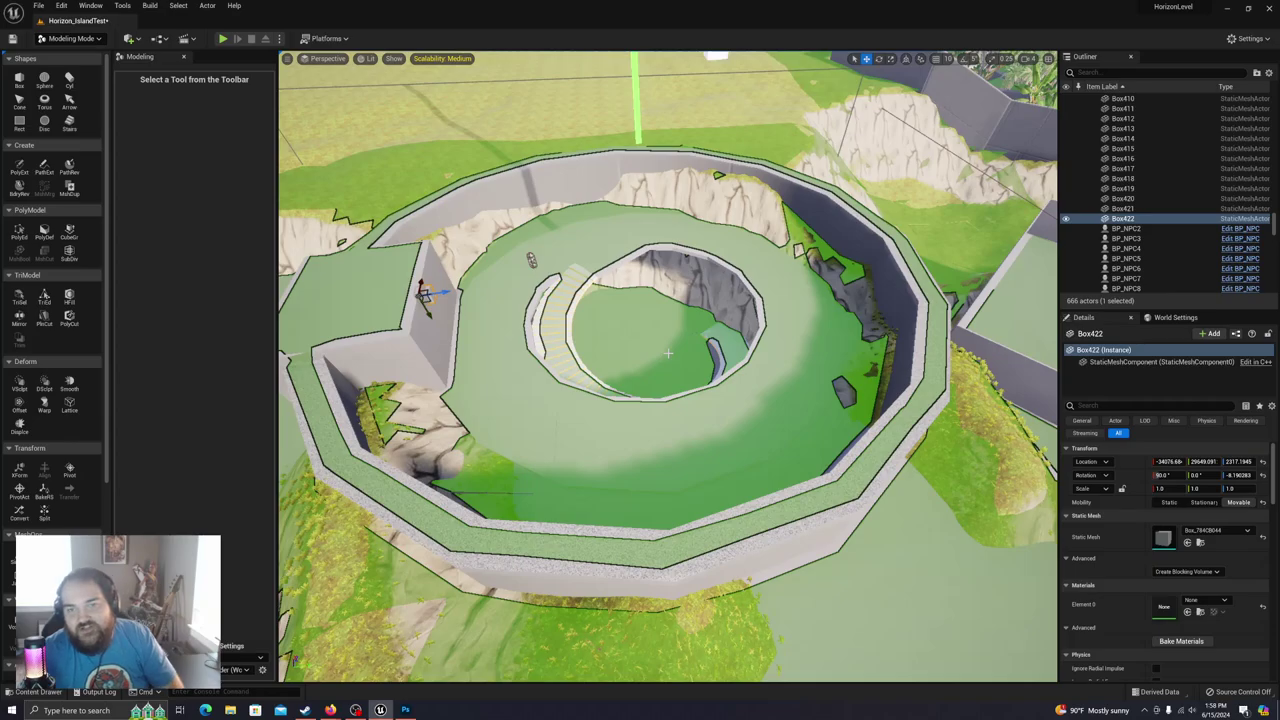
pyautogui.press('w')
pyautogui.moveTo(677, 353); pyautogui.dragTo(502, 289, button='right')
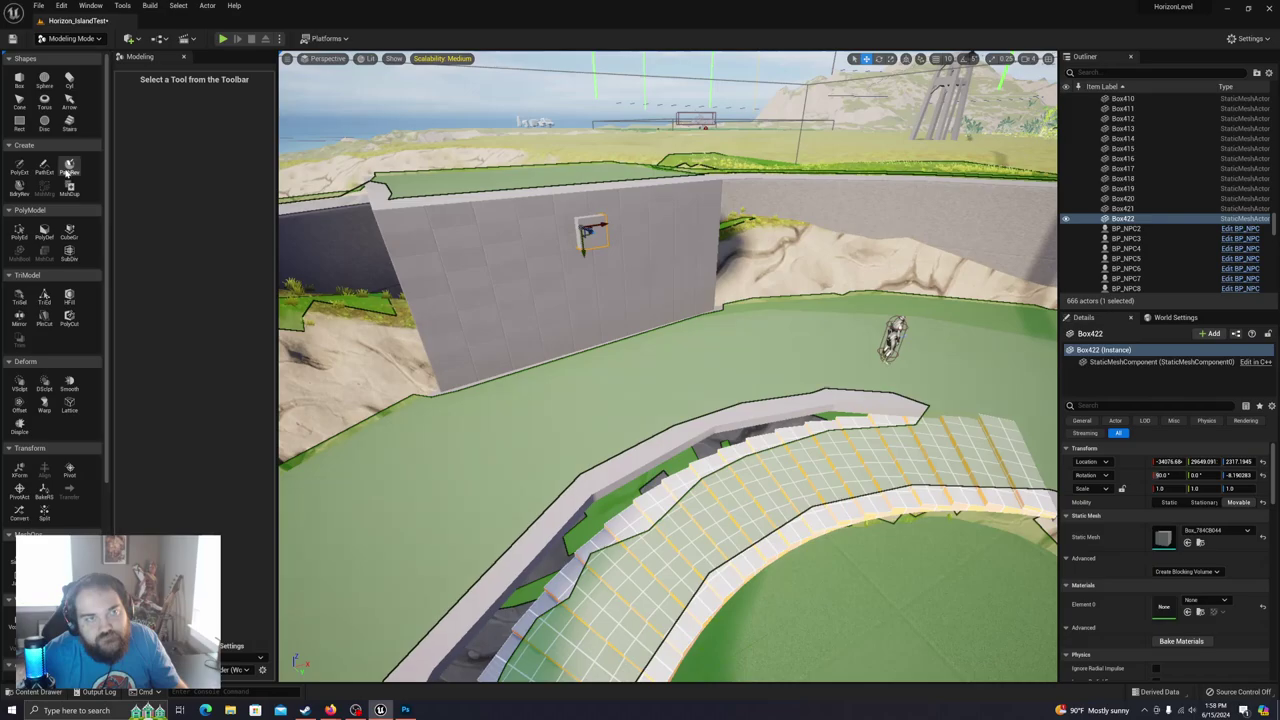
pyautogui.press('s')
pyautogui.moveTo(640, 360); pyautogui.dragTo(735, 403, button='right')
pyautogui.moveTo(654, 424); pyautogui.dragTo(624, 437, button='right')
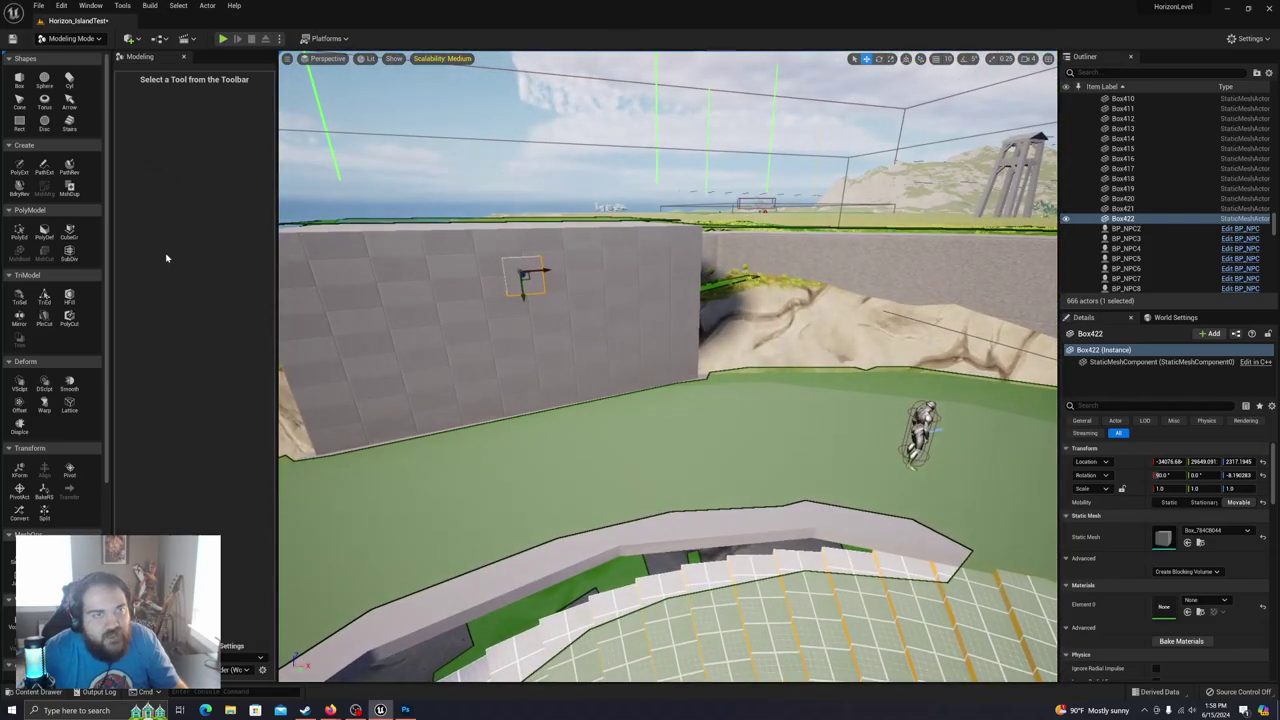
# Step: Edit the box with PolyGroup Edit, stretching one end face to the wall's side edge and raising its top face to the wall's top
pyautogui.click(19, 231)
pyautogui.moveTo(518, 275); pyautogui.dragTo(626, 238, button='right')
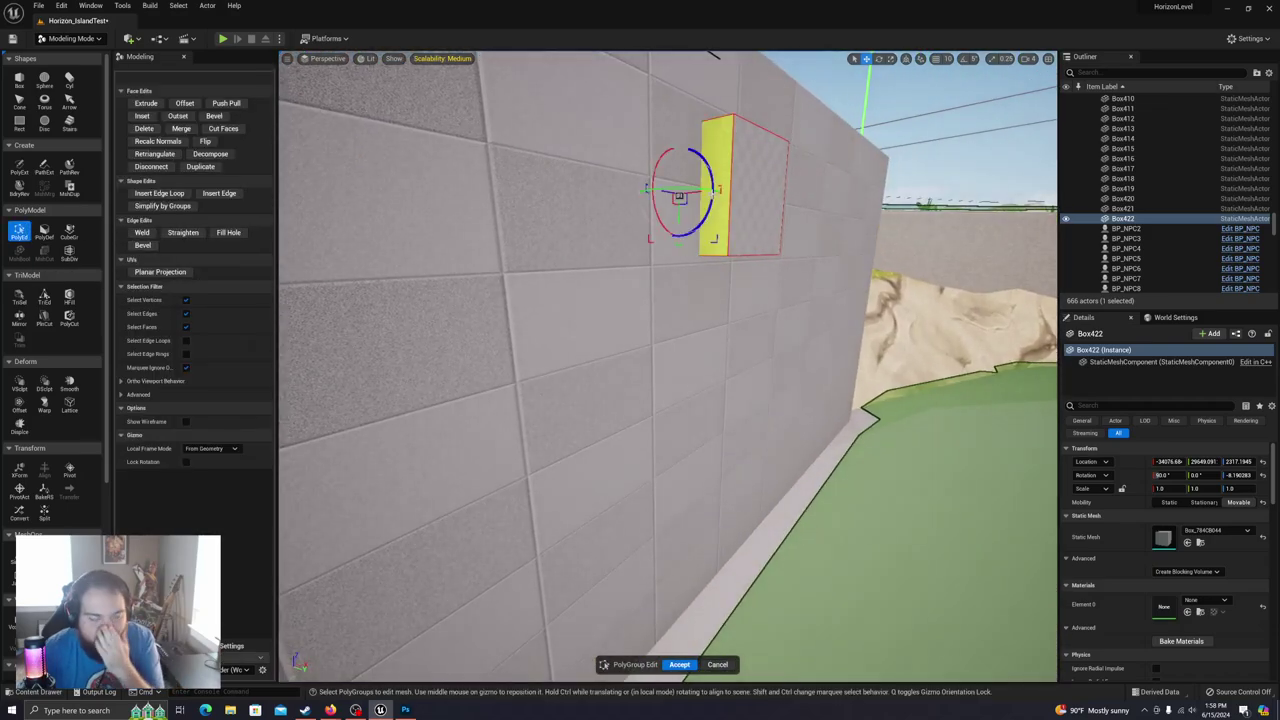
pyautogui.moveTo(713, 212)
pyautogui.mouseDown(button='right')
pyautogui.moveTo(700, 214)
pyautogui.moveTo(713, 212)
pyautogui.mouseUp(button='right')
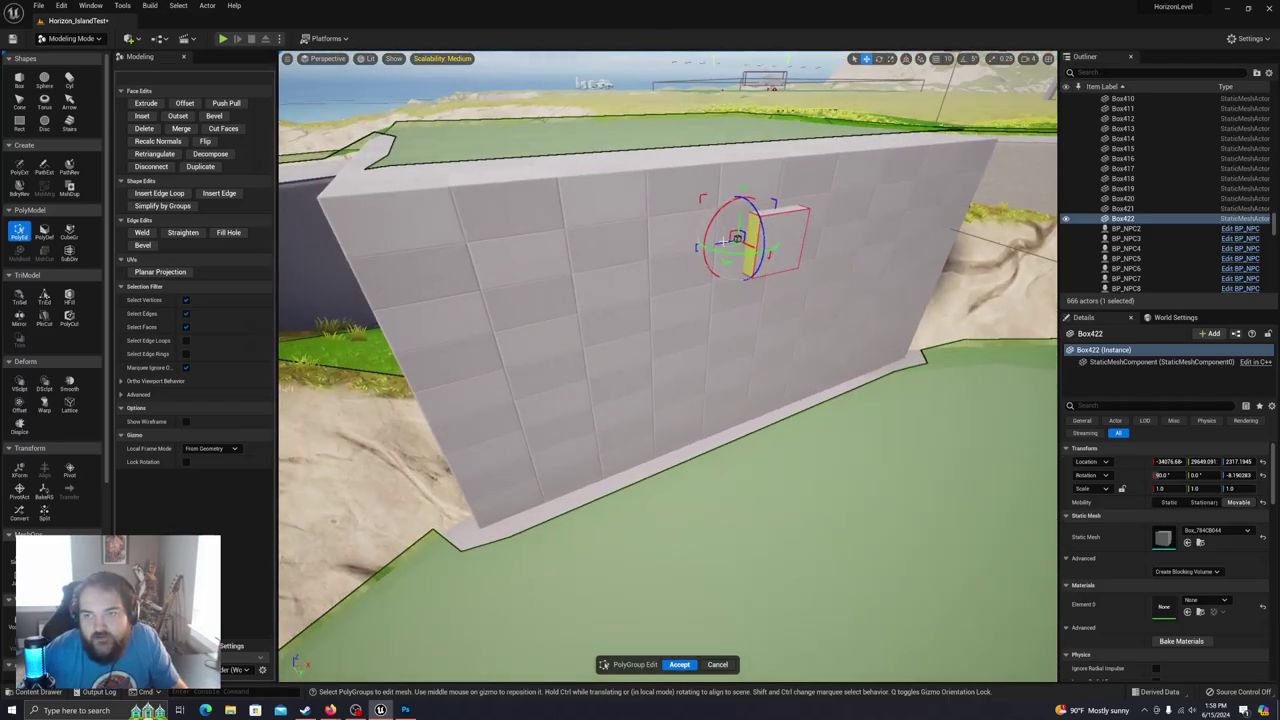
pyautogui.moveTo(718, 242); pyautogui.dragTo(360, 298)
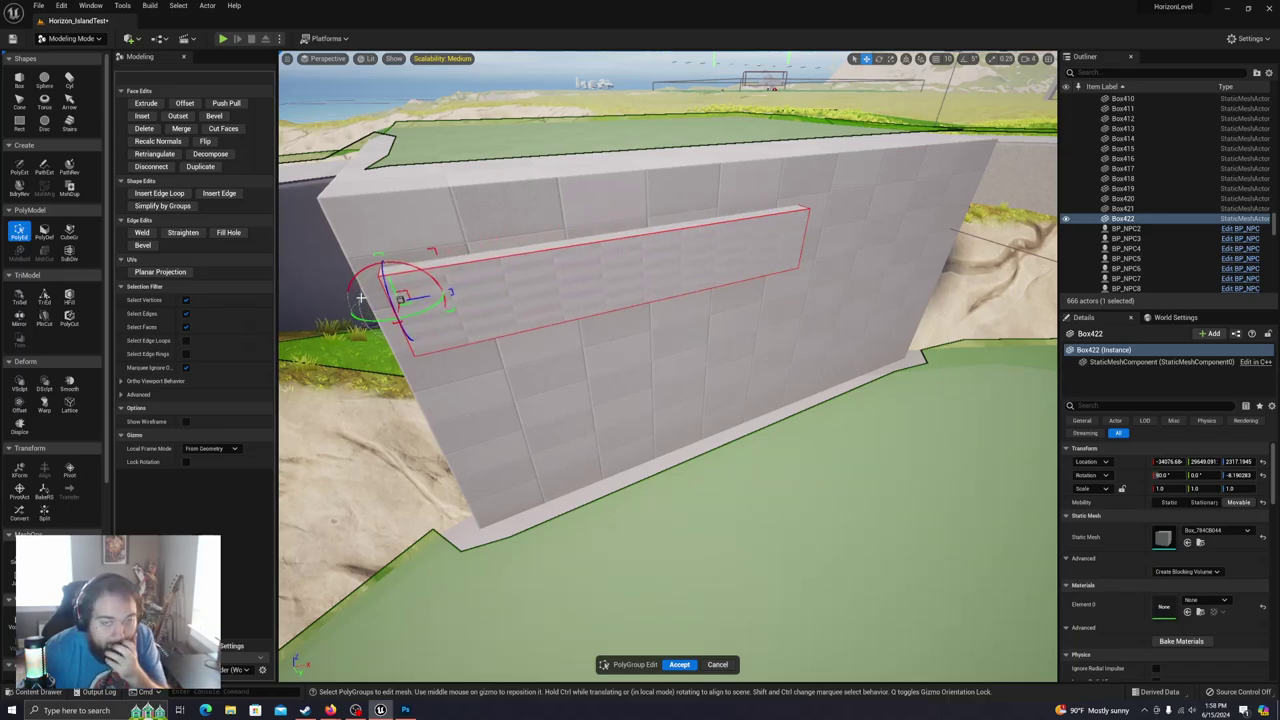
pyautogui.click(473, 262)
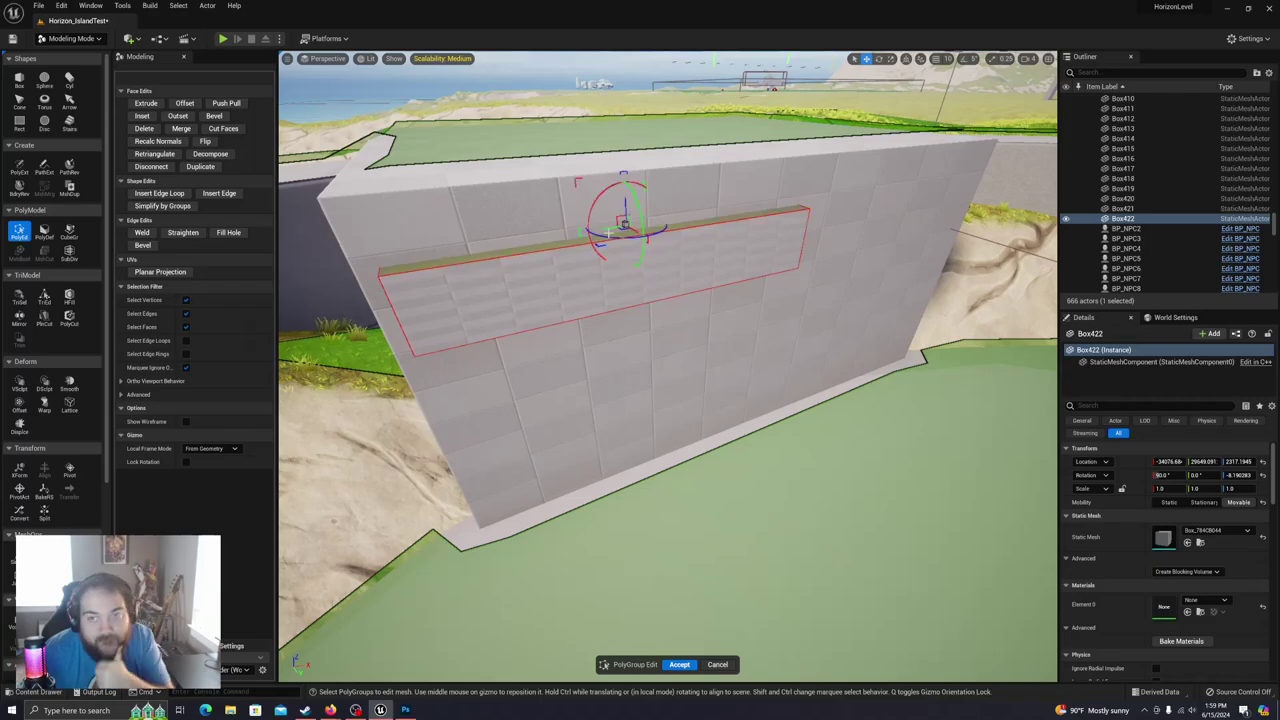
pyautogui.moveTo(625, 205); pyautogui.dragTo(623, 161)
# Step: Stretch the box's opposite end face along the entrance wall to its other side edge
pyautogui.moveTo(628, 232); pyautogui.dragTo(490, 232, button='right')
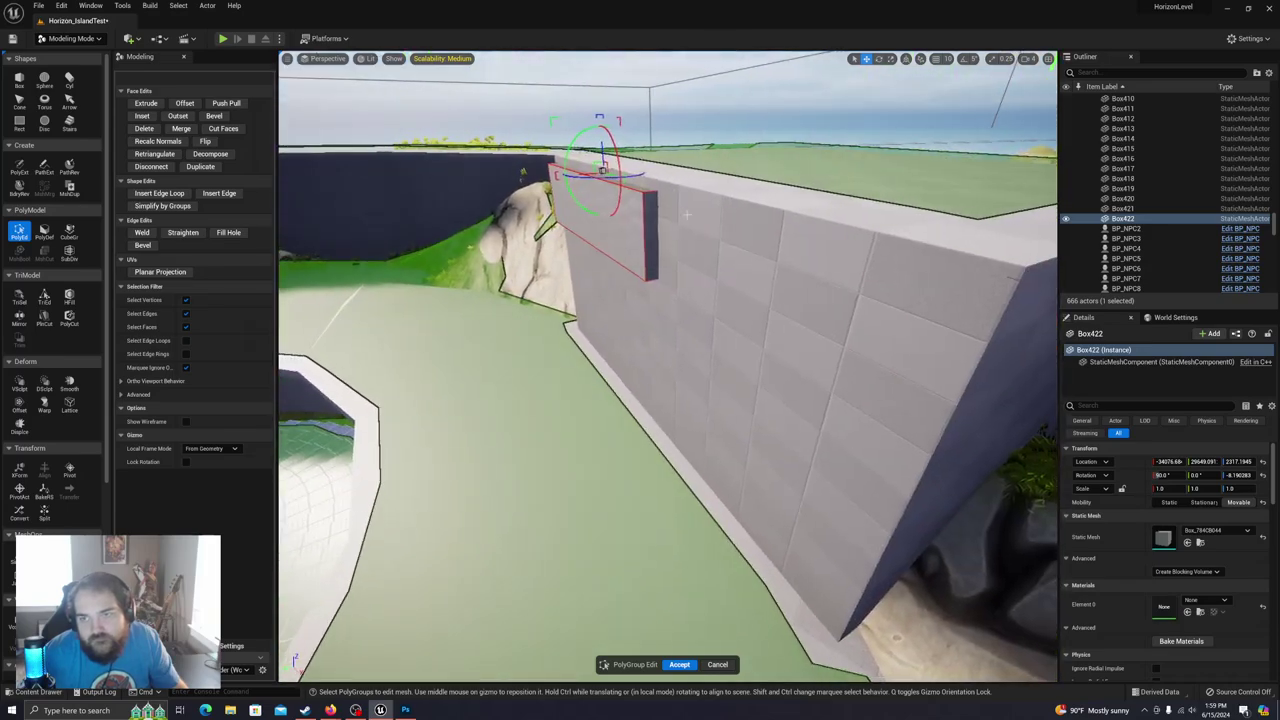
pyautogui.click(651, 240)
pyautogui.moveTo(668, 234); pyautogui.dragTo(1009, 375)
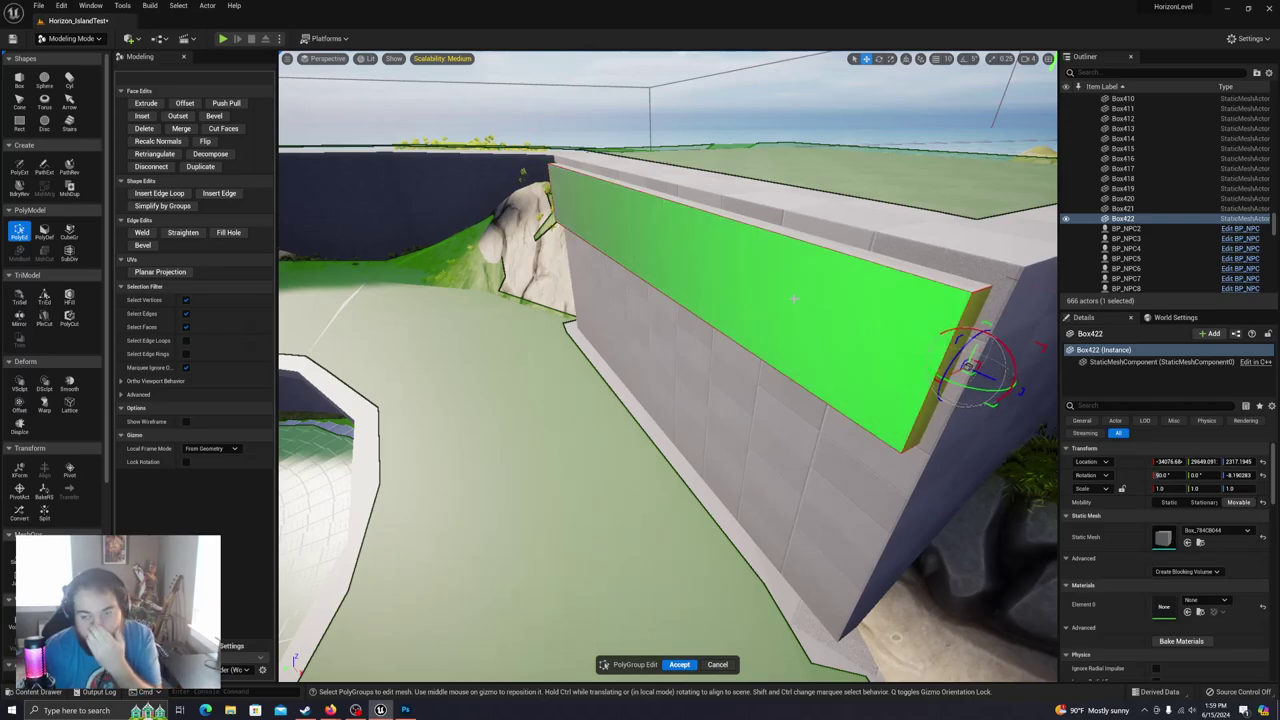
# Step: Pull the box's bottom face down to the walkway floor so the panel covers the entrance wall
pyautogui.press('d')
pyautogui.moveTo(726, 331); pyautogui.dragTo(655, 272, button='right')
pyautogui.press('w')
pyautogui.press('s')
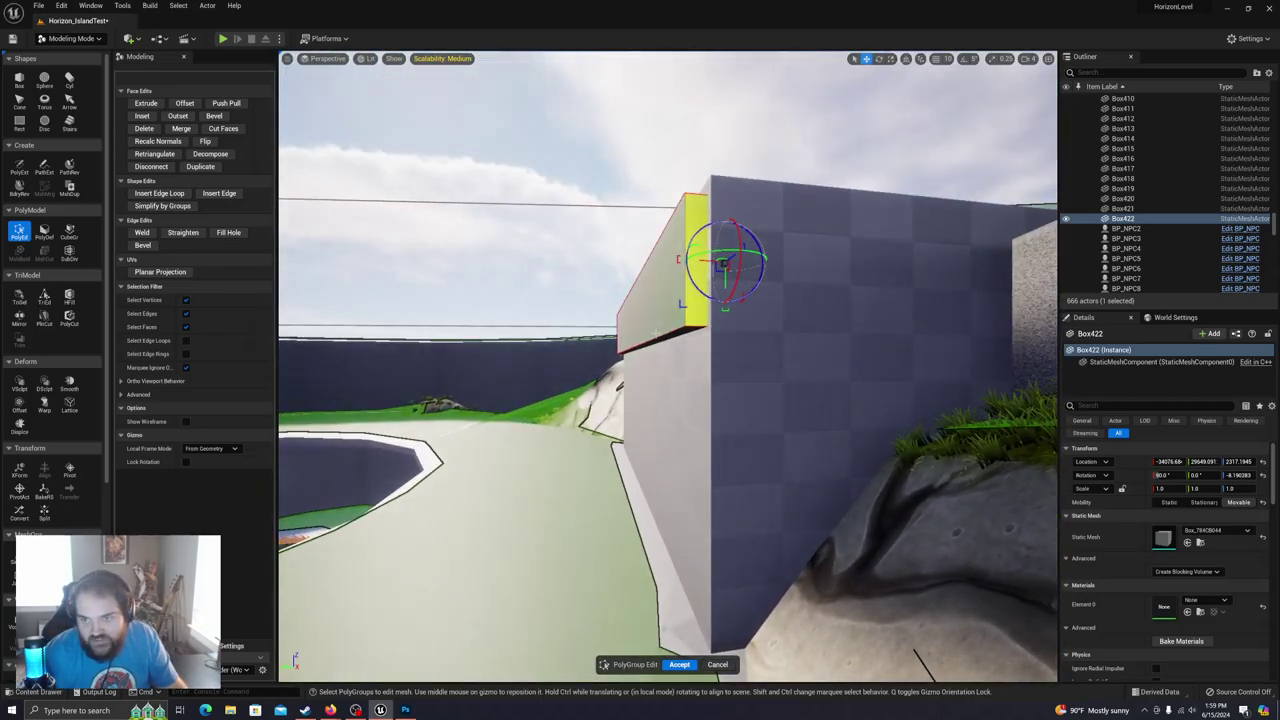
pyautogui.moveTo(653, 332); pyautogui.dragTo(713, 324, button='right')
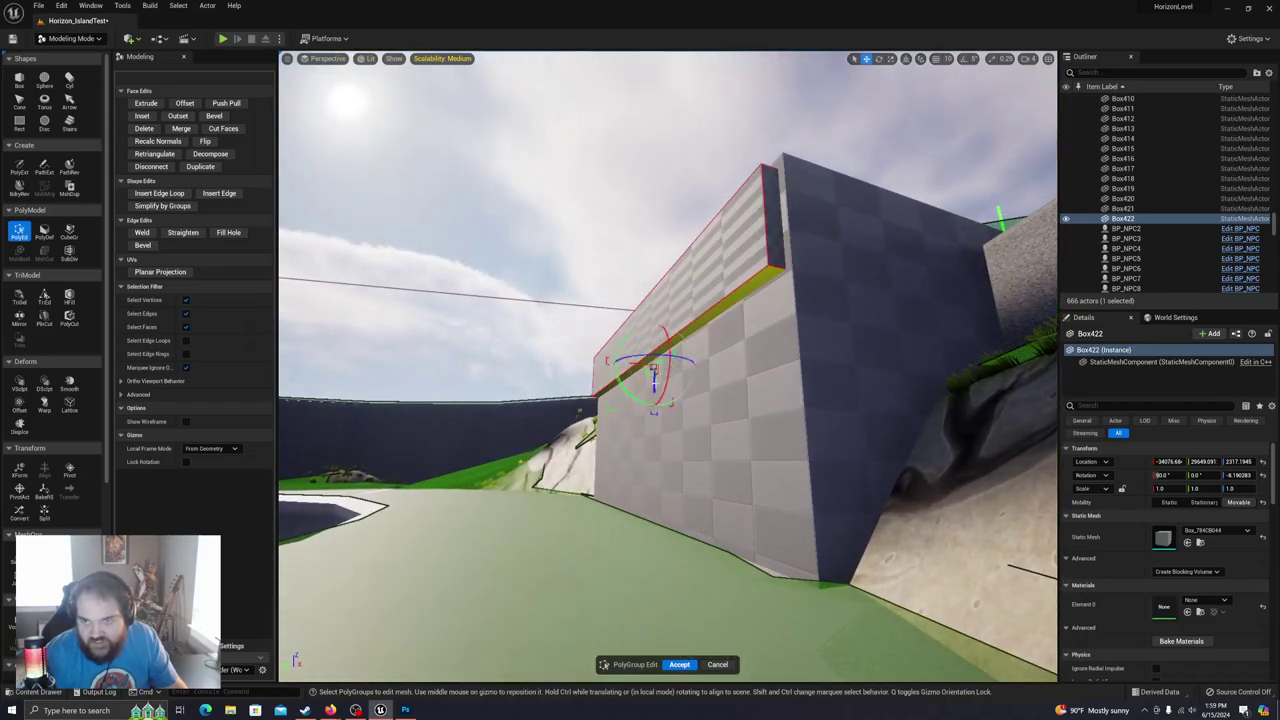
pyautogui.click(650, 495)
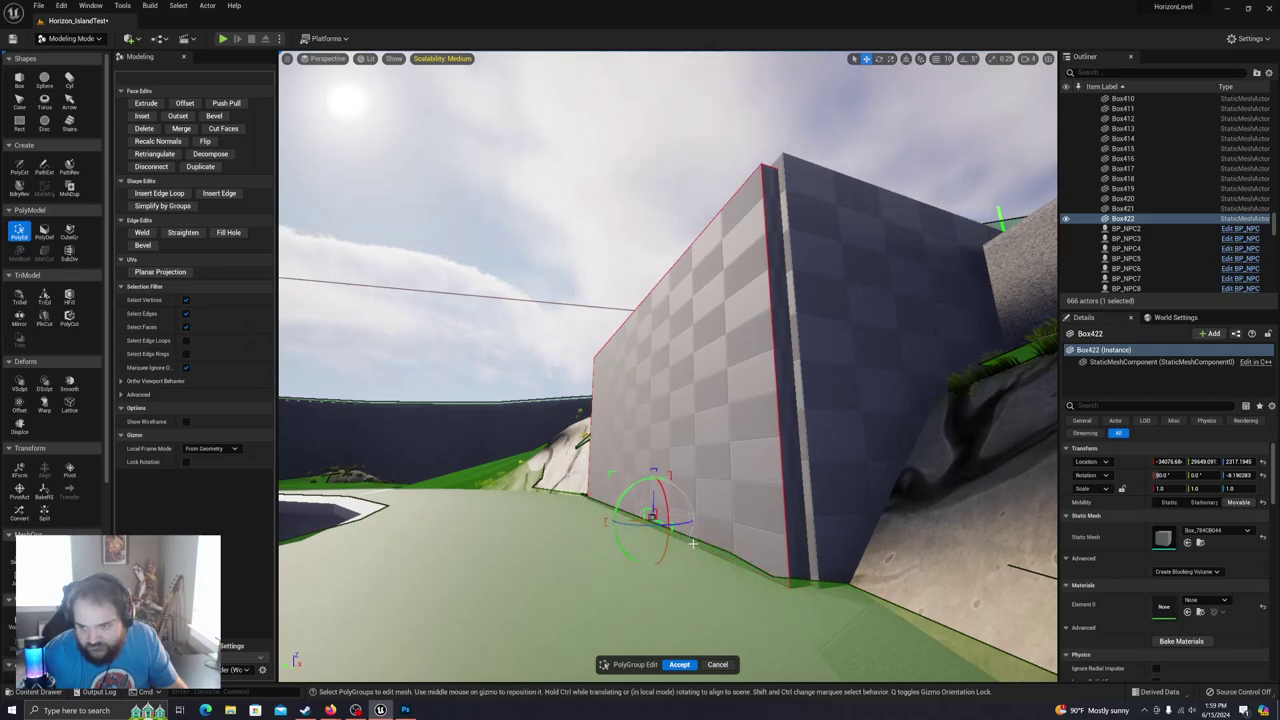
# Step: Extend the panel box's back face through the entrance block, stopping just short of the block's far side
pyautogui.moveTo(700, 534); pyautogui.dragTo(680, 565, button='right')
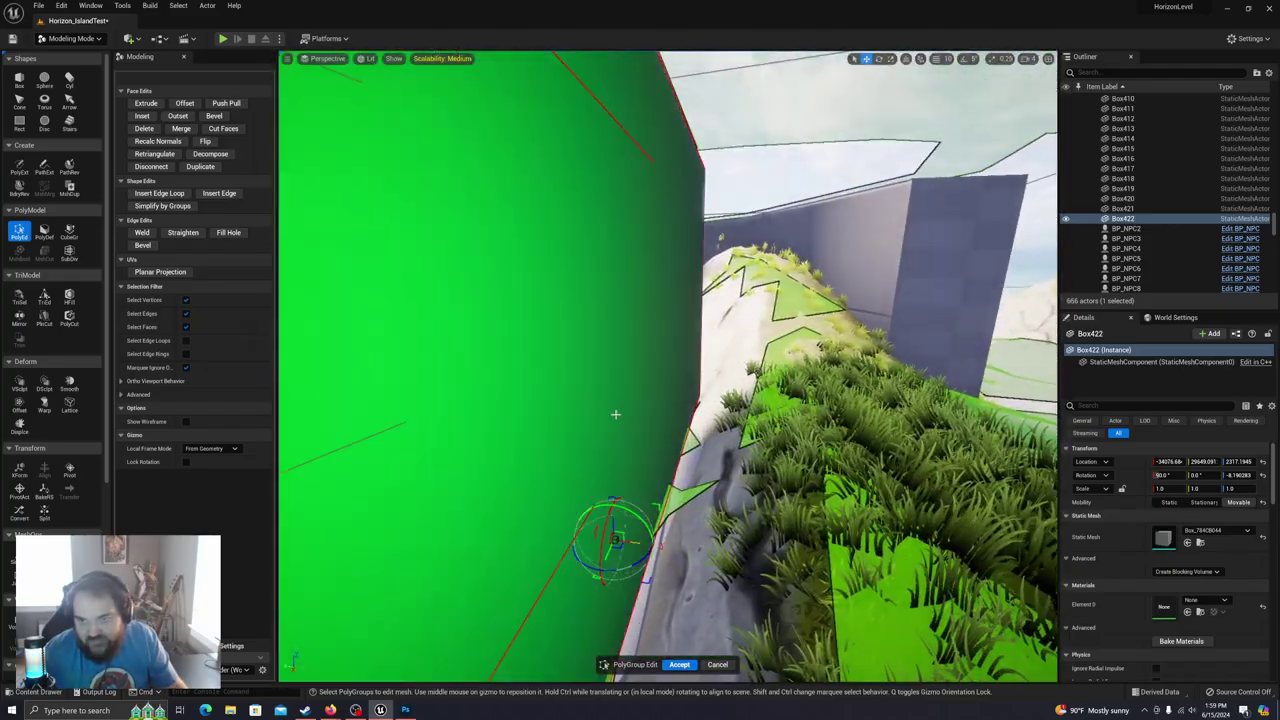
pyautogui.click(617, 415)
pyautogui.moveTo(664, 363); pyautogui.dragTo(582, 382, button='right')
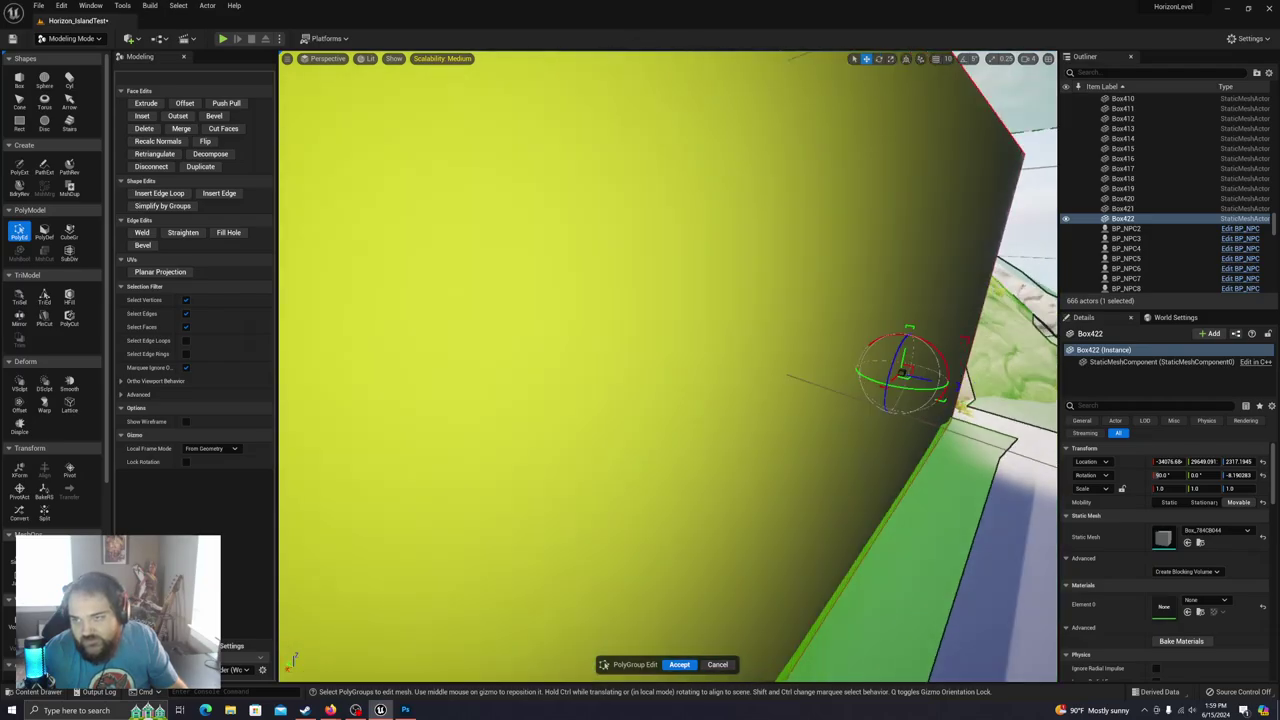
pyautogui.moveTo(582, 382); pyautogui.dragTo(580, 380, button='right')
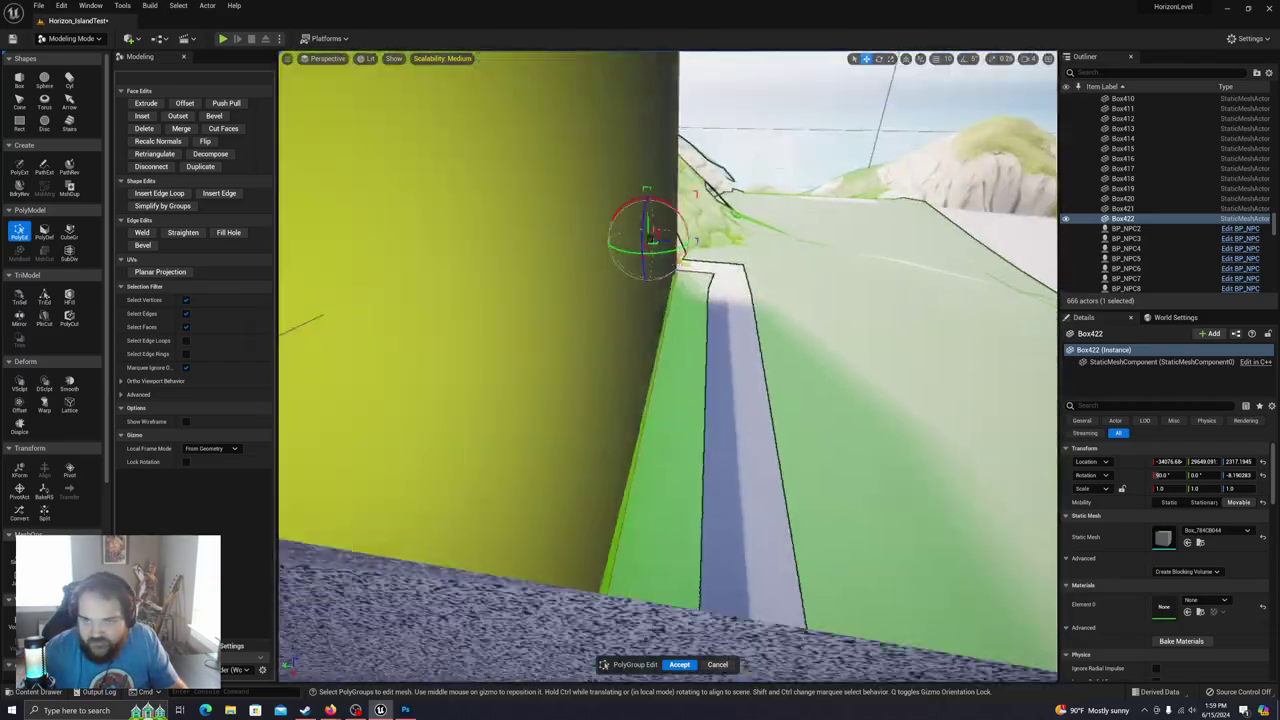
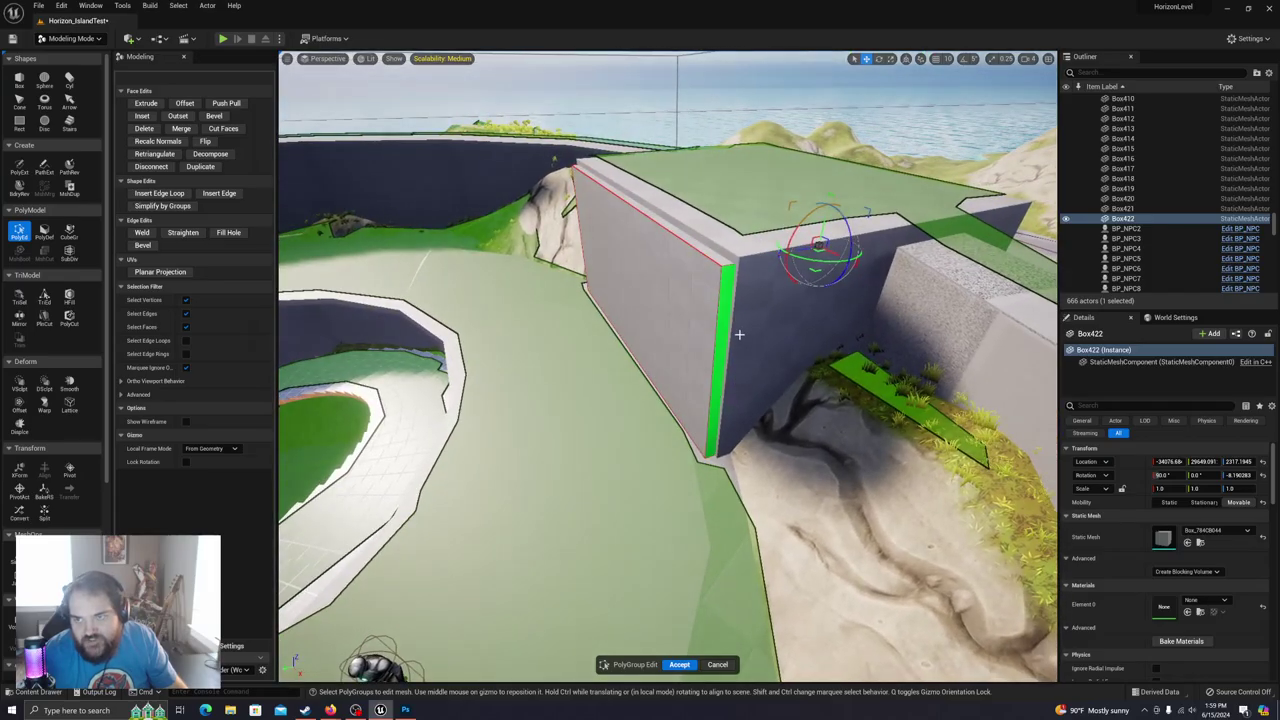
pyautogui.moveTo(740, 334)
pyautogui.mouseDown(button='right')
pyautogui.moveTo(736, 314)
pyautogui.moveTo(739, 334)
pyautogui.mouseUp(button='right')
pyautogui.press('w')
pyautogui.click(160, 193)
pyautogui.moveTo(667, 366); pyautogui.dragTo(621, 391, button='right')
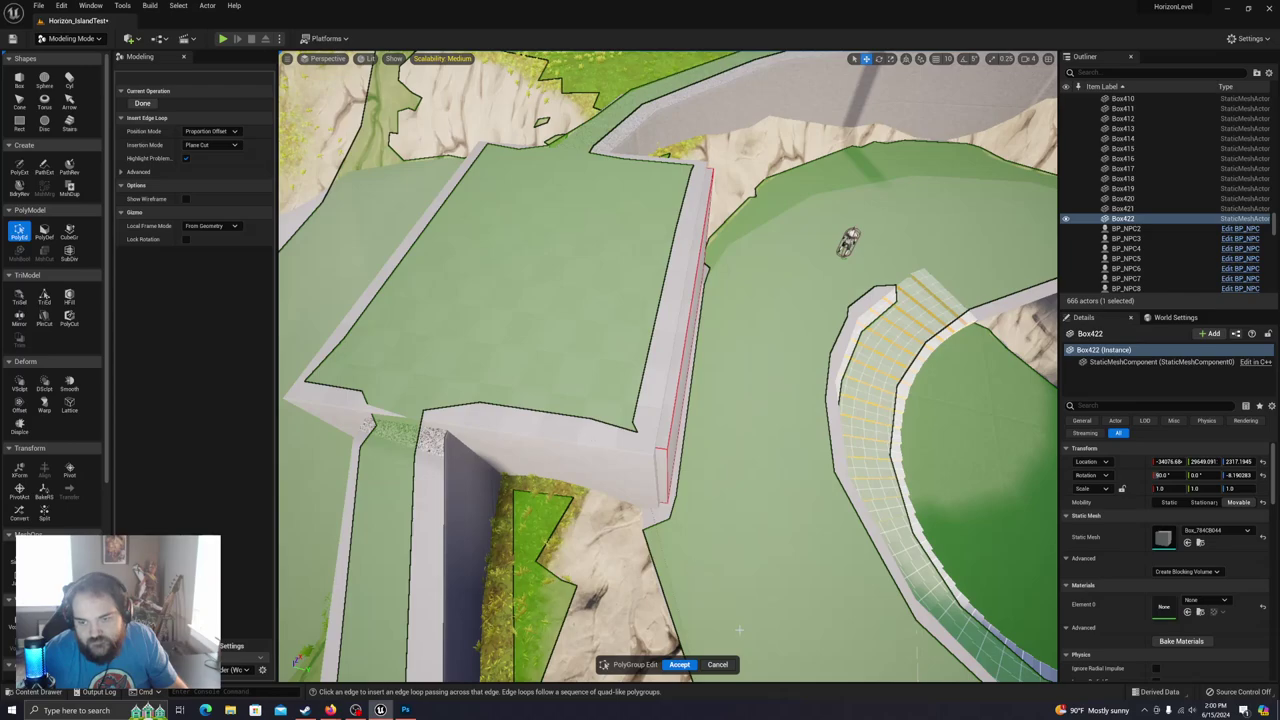
pyautogui.click(719, 665)
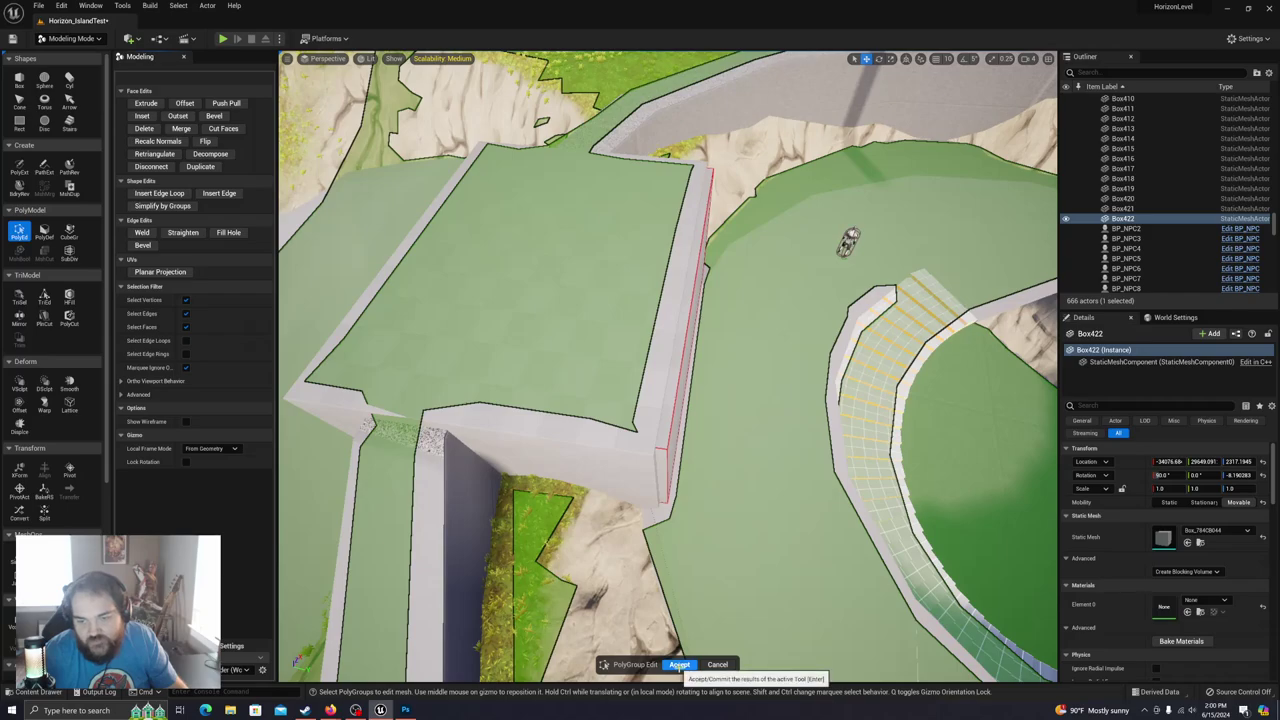
# Step: Accept the stretched box and hide the overlapping entrance block Box420 to expose Box422
pyautogui.click(679, 665)
pyautogui.click(595, 383)
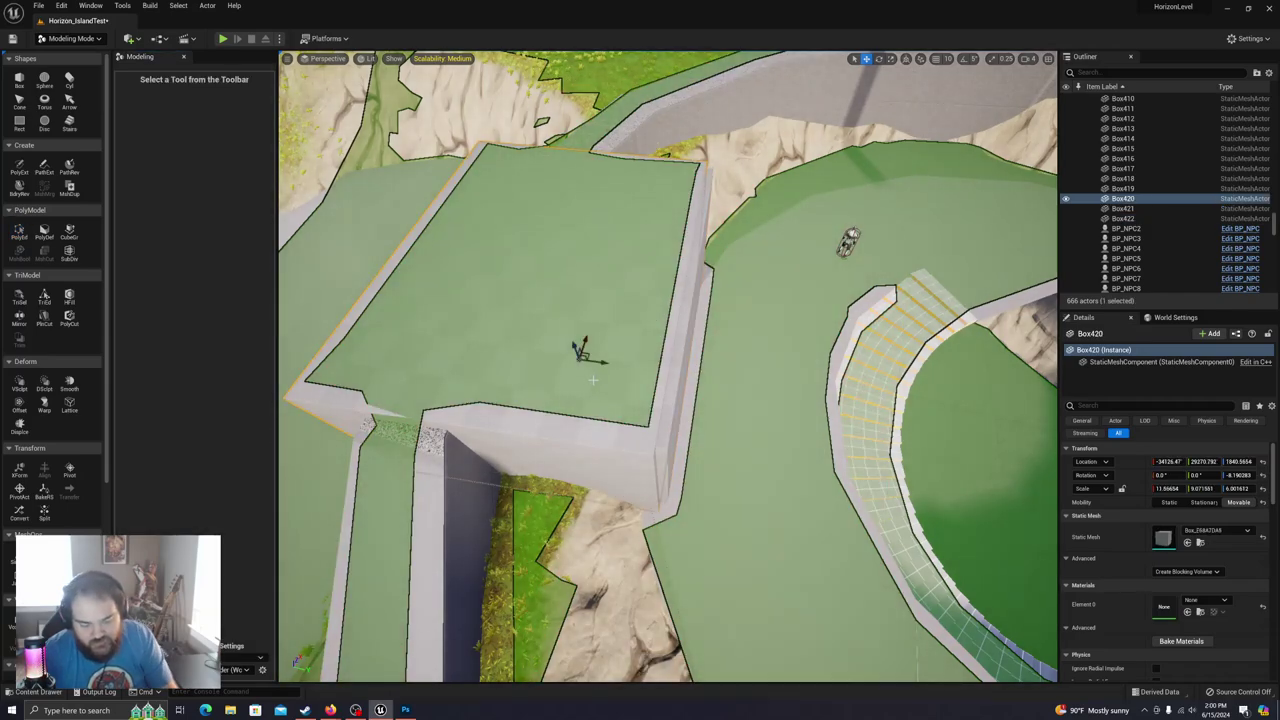
pyautogui.click(1065, 199)
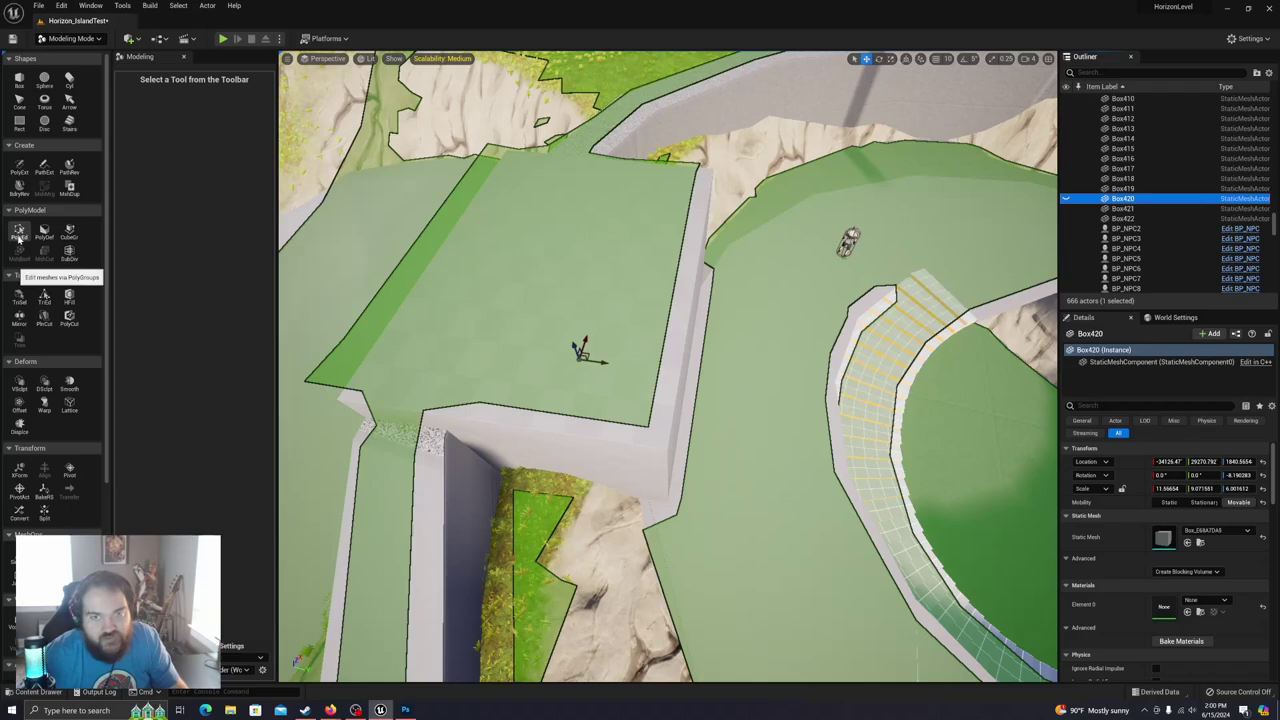
pyautogui.click(645, 447)
pyautogui.press('f')
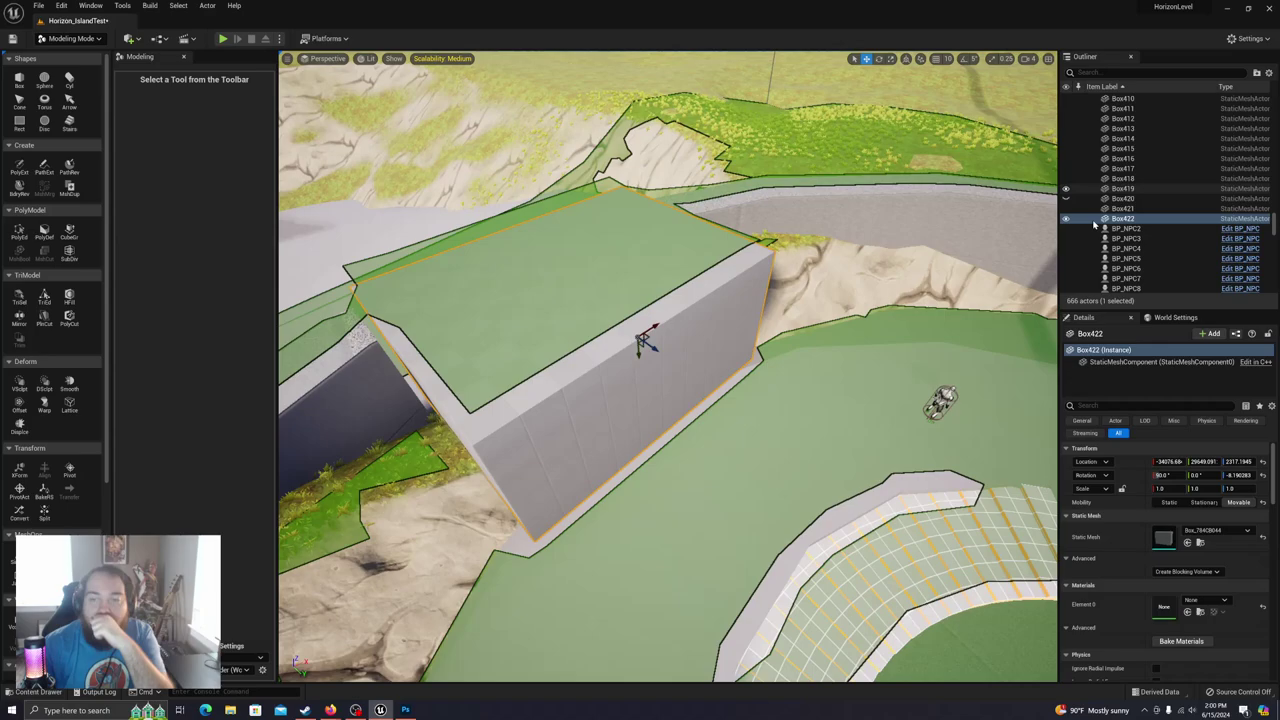
pyautogui.click(1065, 199)
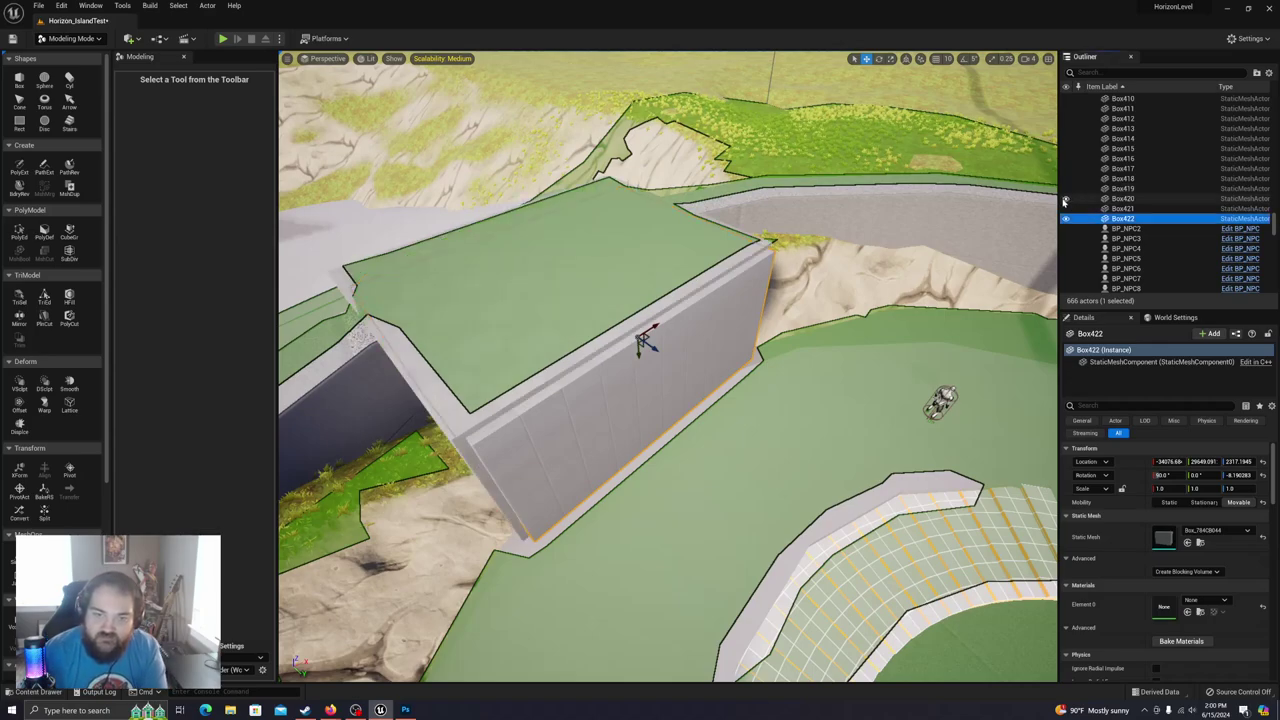
pyautogui.click(1065, 199)
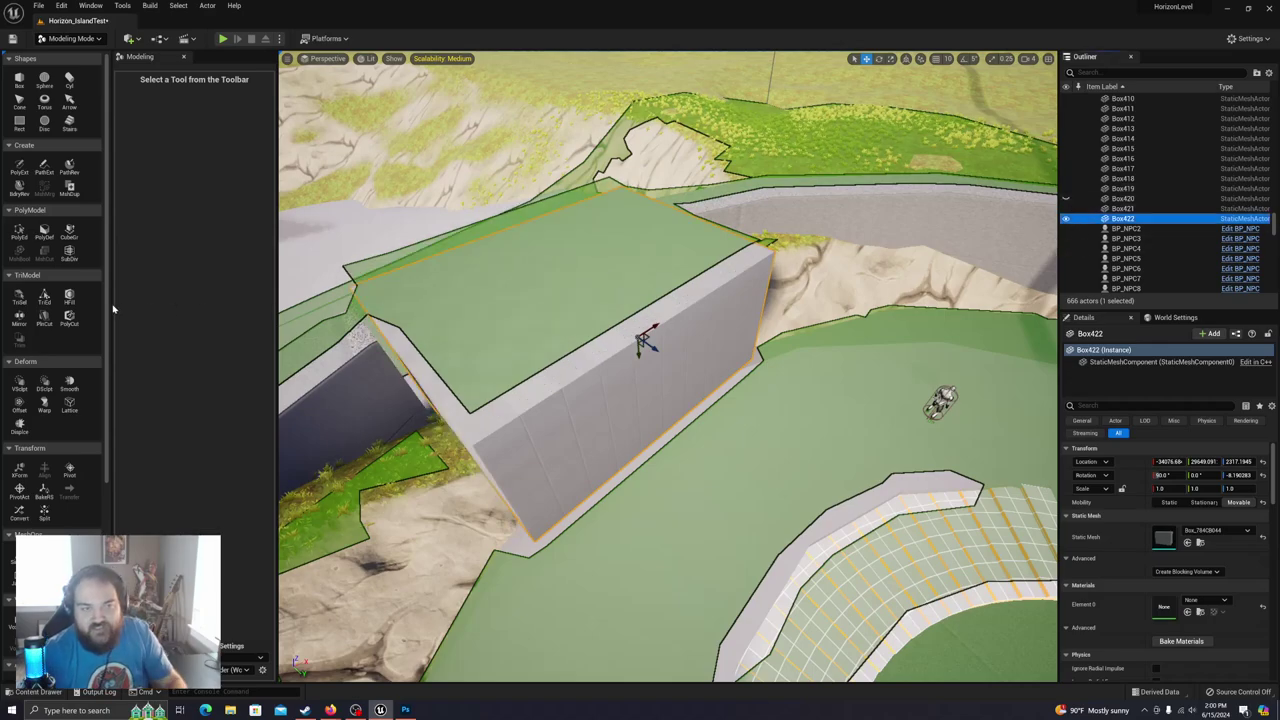
# Step: Insert two edge loops around Box422, one at the side wall's corner and one between it and the walkway end
pyautogui.click(18, 231)
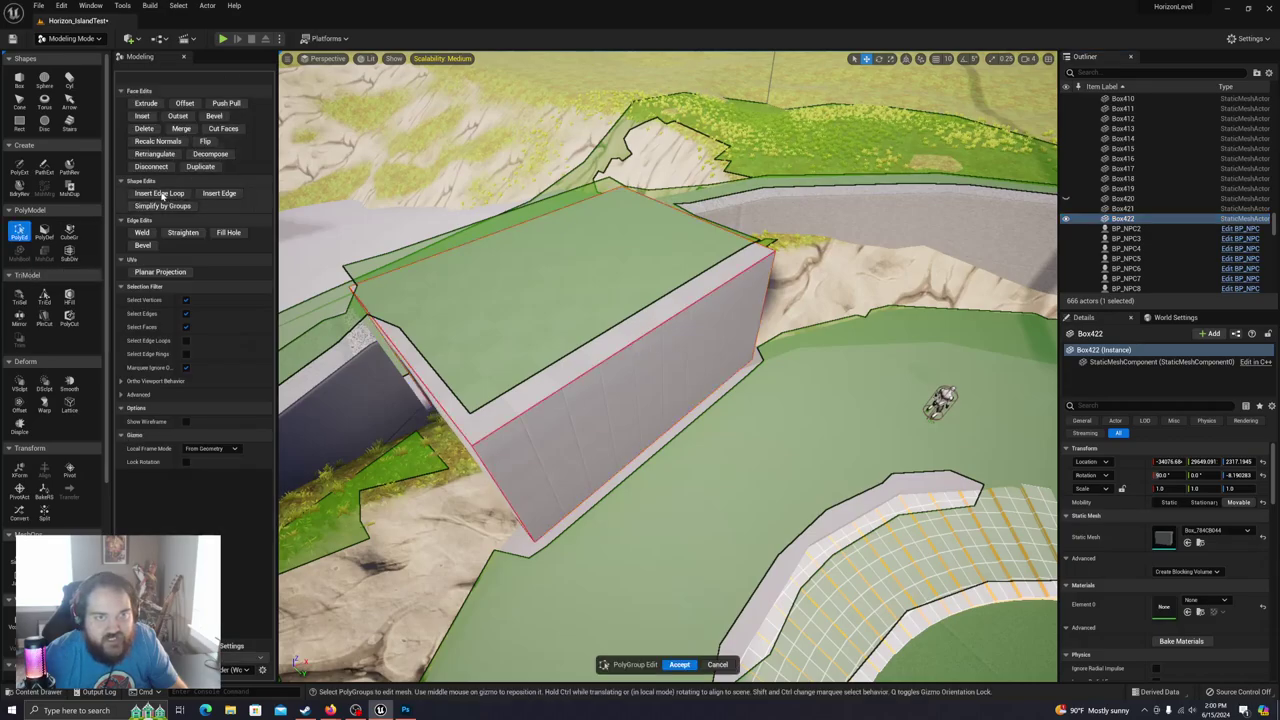
pyautogui.click(251, 189)
pyautogui.moveTo(668, 366); pyautogui.dragTo(755, 330, button='right')
pyautogui.press('w')
pyautogui.moveTo(645, 390); pyautogui.dragTo(650, 331, button='right')
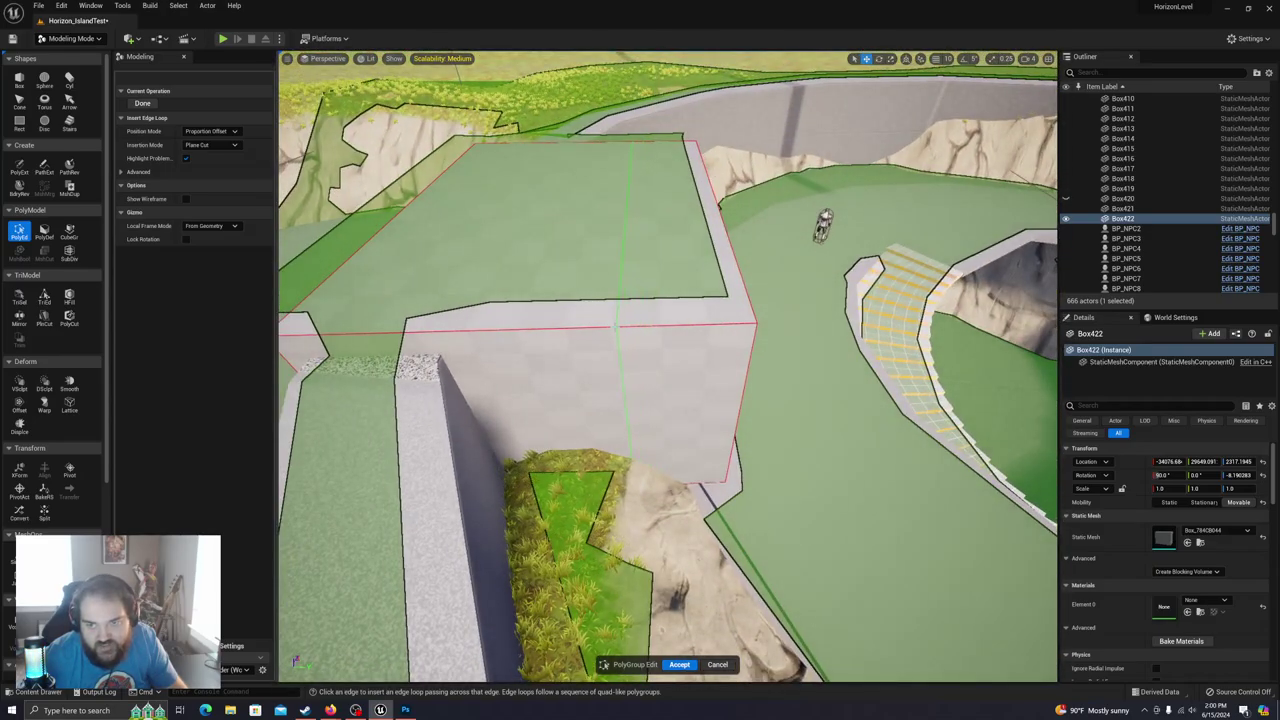
pyautogui.click(616, 324)
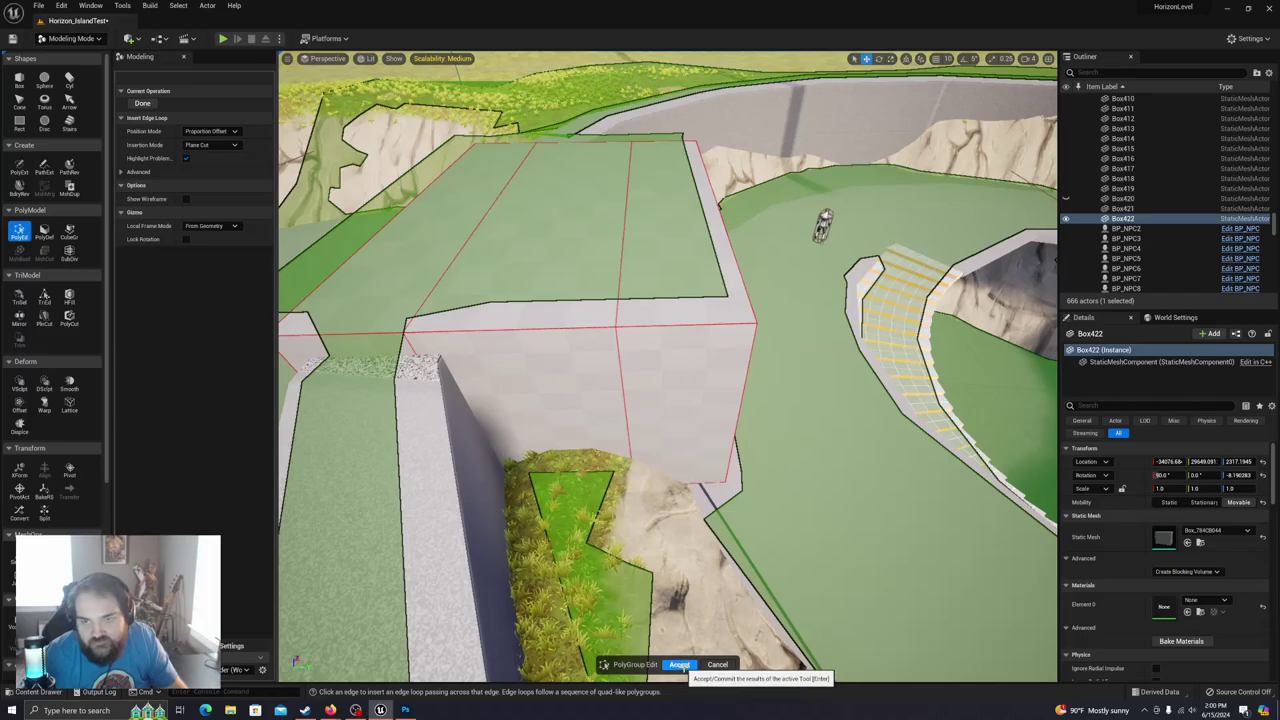
pyautogui.moveTo(684, 580); pyautogui.dragTo(663, 486, button='right')
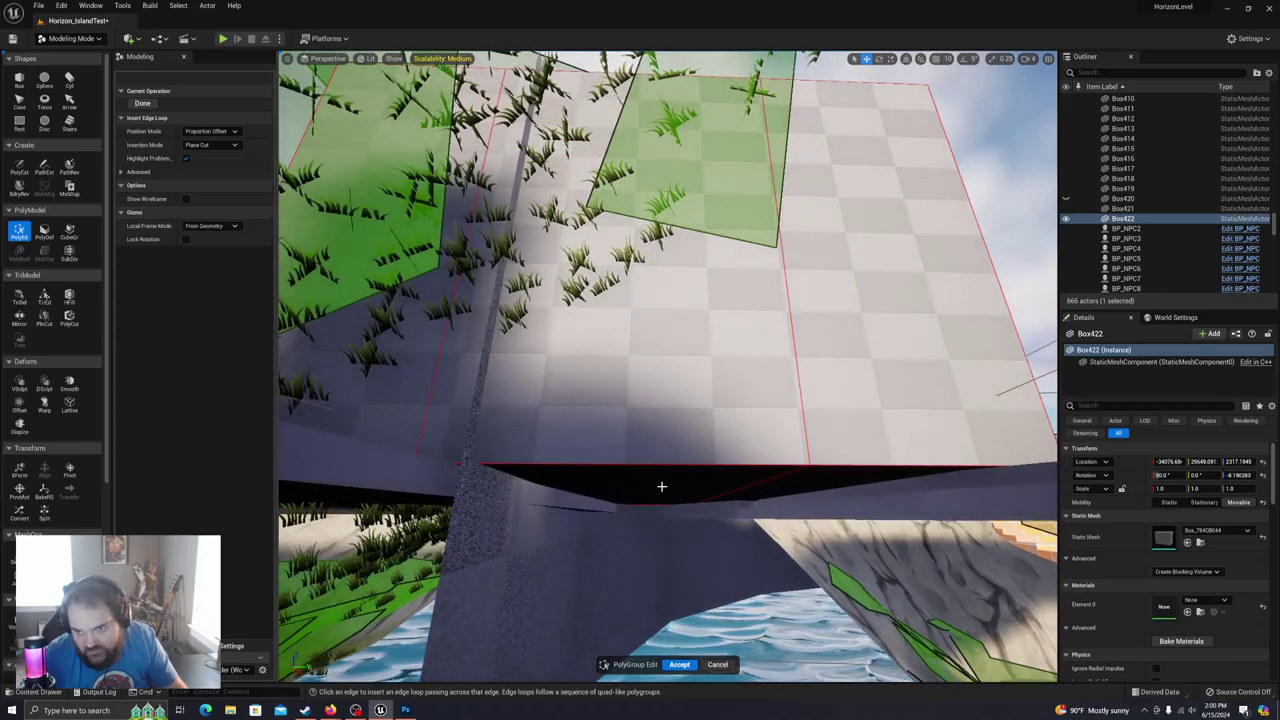
pyautogui.click(142, 103)
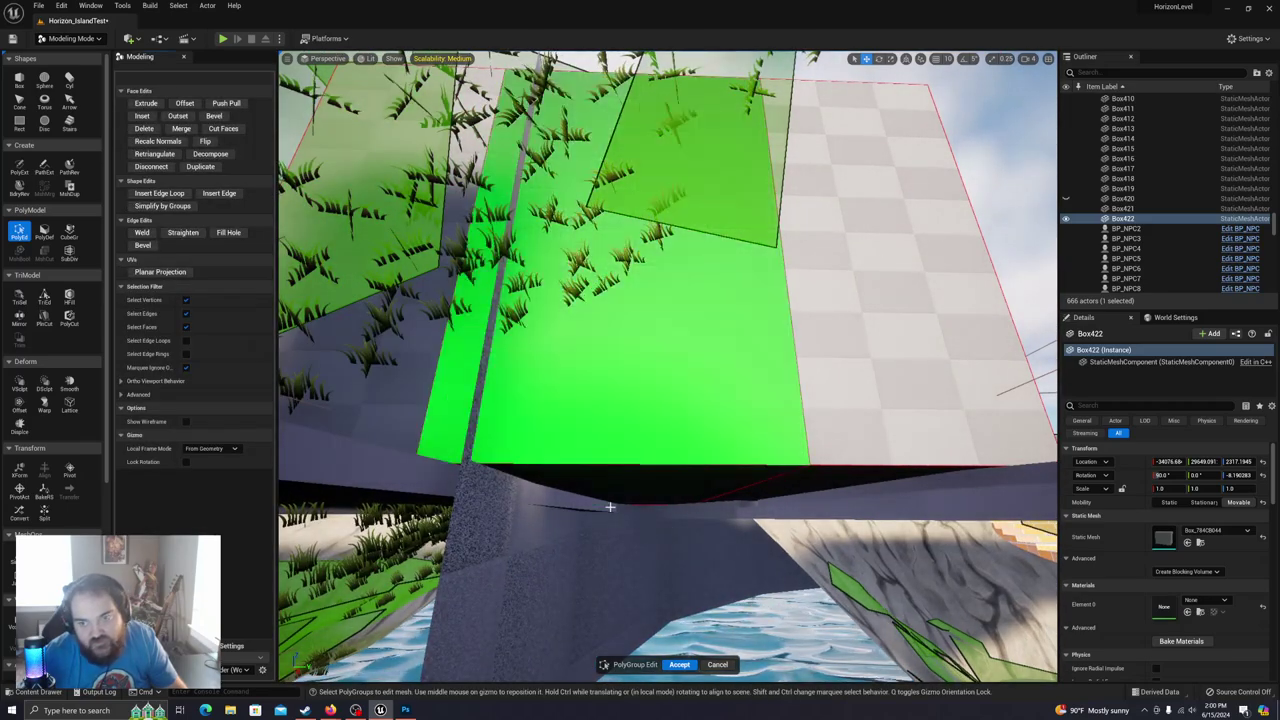
# Step: Insert another edge loop around Box422 between the existing loop and its walkway-facing end
pyautogui.click(643, 491)
pyautogui.moveTo(645, 491); pyautogui.dragTo(650, 625, button='right')
pyautogui.moveTo(621, 350); pyautogui.dragTo(655, 527, button='right')
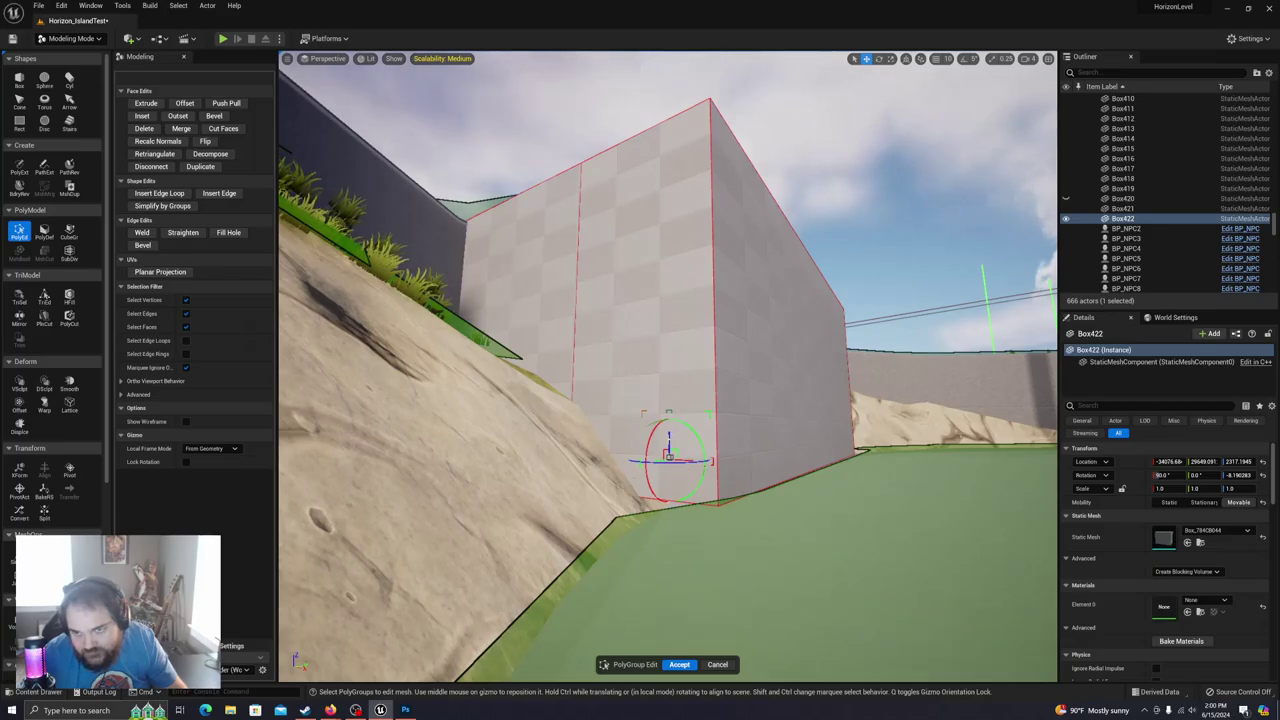
pyautogui.moveTo(628, 339); pyautogui.dragTo(635, 475, button='right')
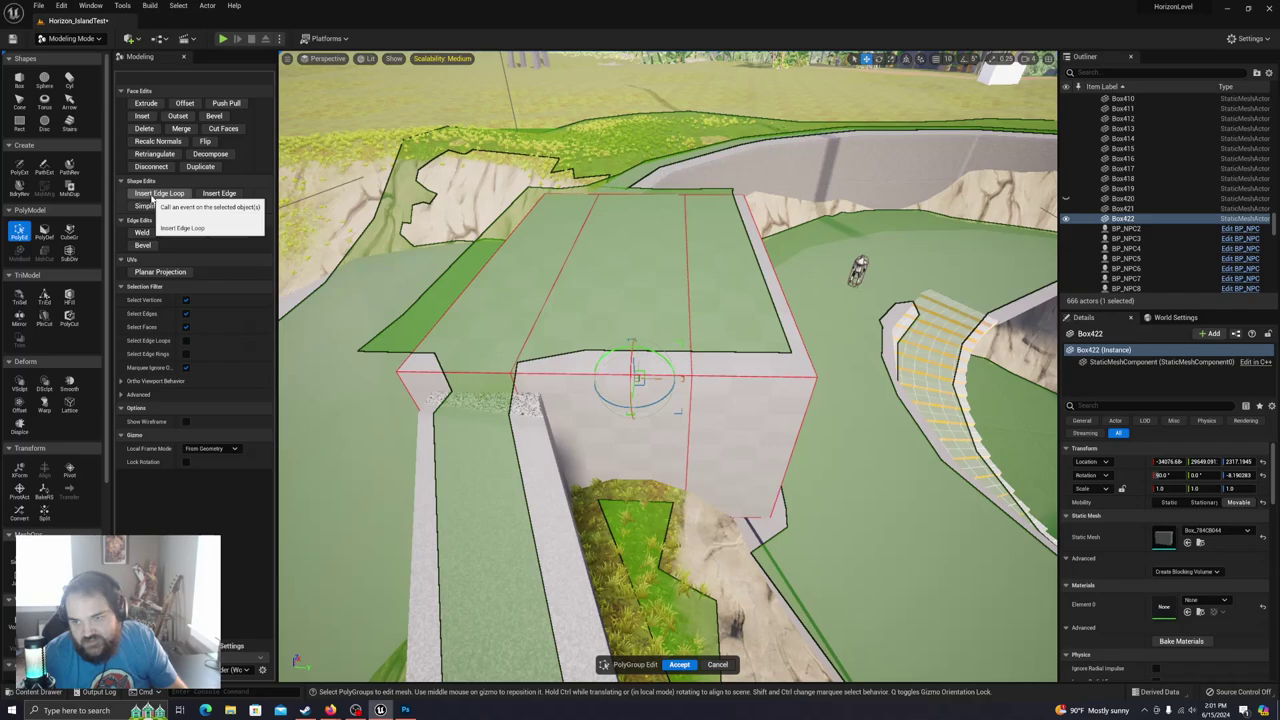
pyautogui.click(152, 193)
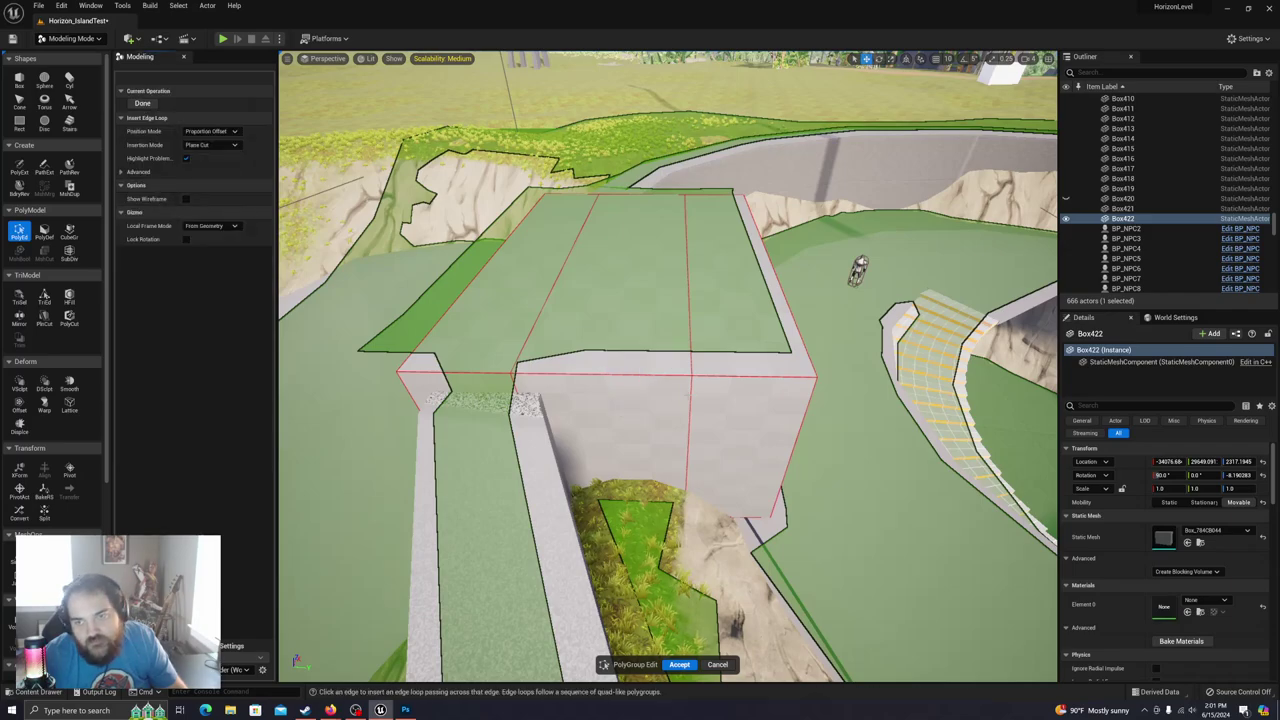
pyautogui.click(764, 380)
pyautogui.moveTo(764, 380); pyautogui.dragTo(760, 490, button='right')
pyautogui.moveTo(695, 430); pyautogui.dragTo(560, 455, button='right')
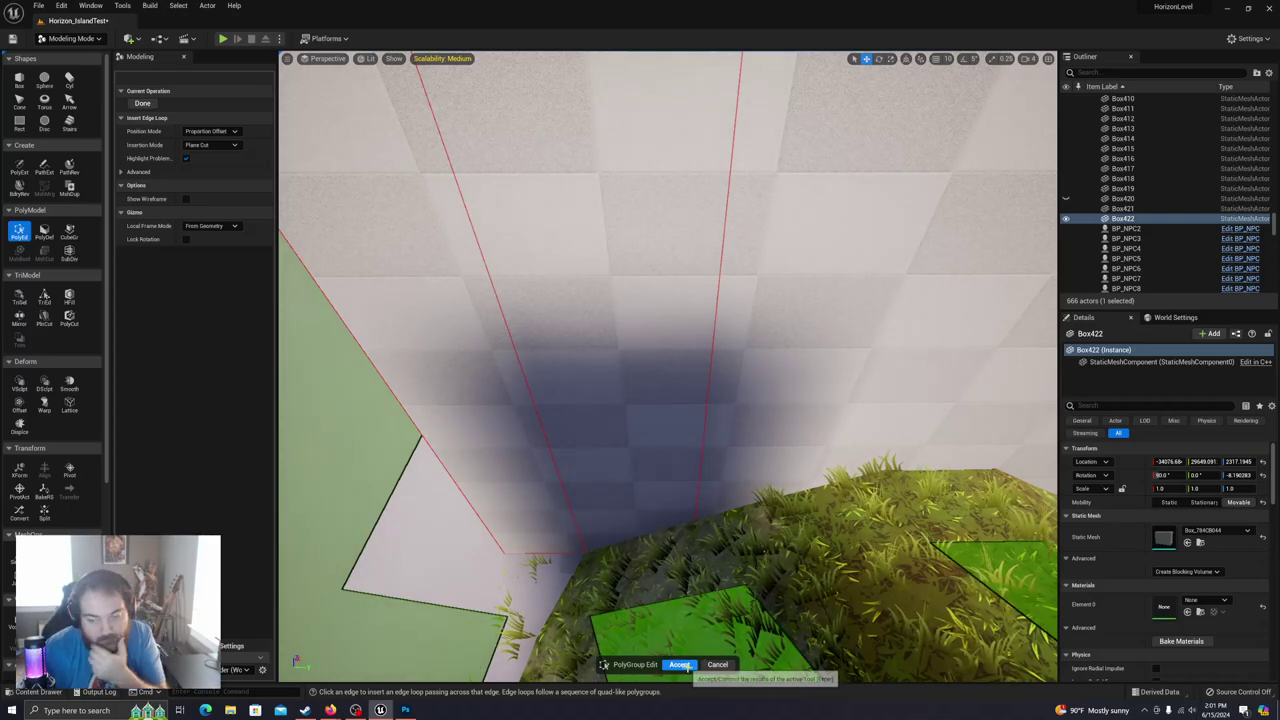
pyautogui.click(142, 103)
# Step: Raise the bottom face of Box422's middle segment so its underside slopes up along the rock, and accept the edit
pyautogui.click(600, 300)
pyautogui.moveTo(600, 300); pyautogui.dragTo(640, 315, button='right')
pyautogui.moveTo(609, 424); pyautogui.dragTo(625, 348, button='right')
pyautogui.moveTo(685, 327); pyautogui.dragTo(685, 295)
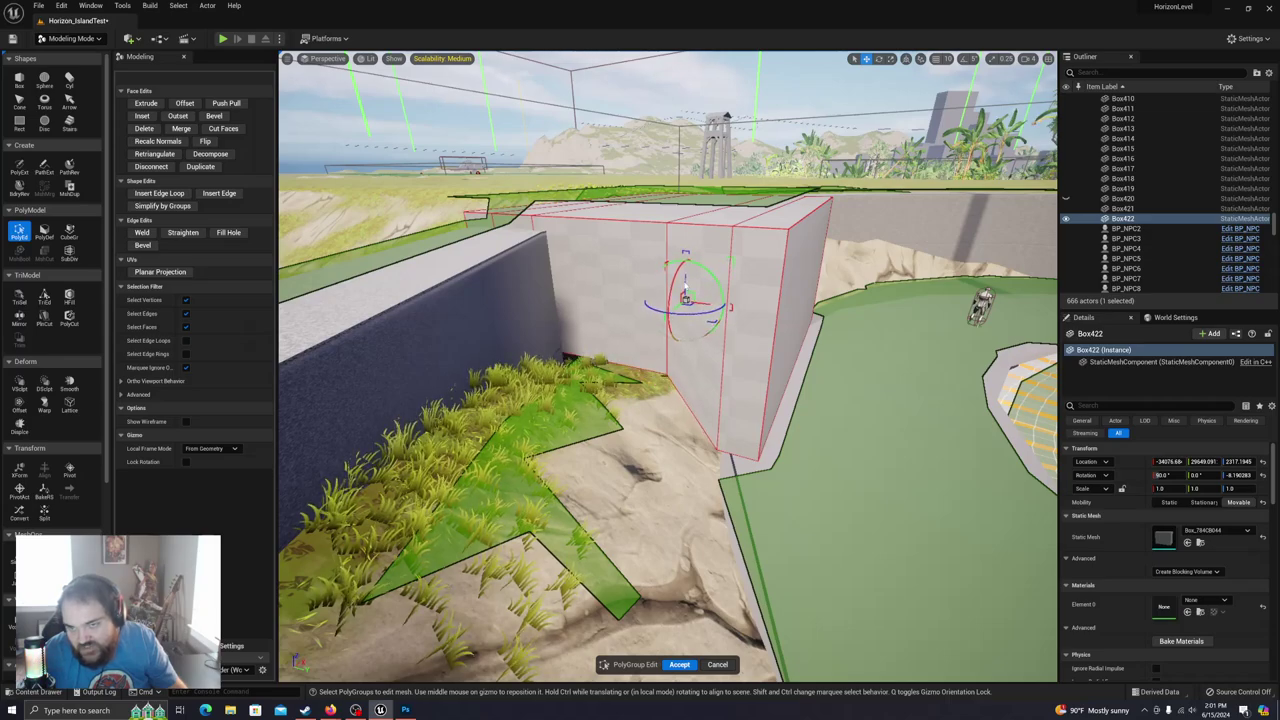
pyautogui.moveTo(757, 340); pyautogui.dragTo(794, 408, button='right')
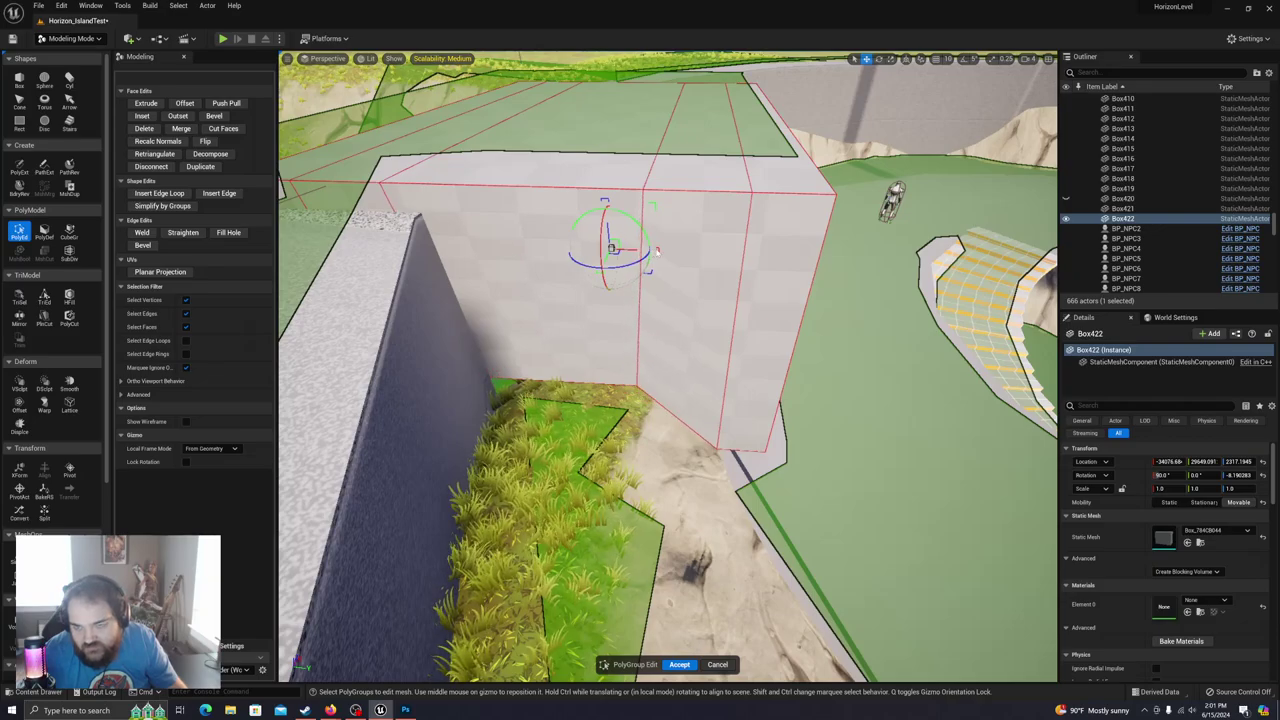
pyautogui.moveTo(668, 366); pyautogui.dragTo(618, 417, button='right')
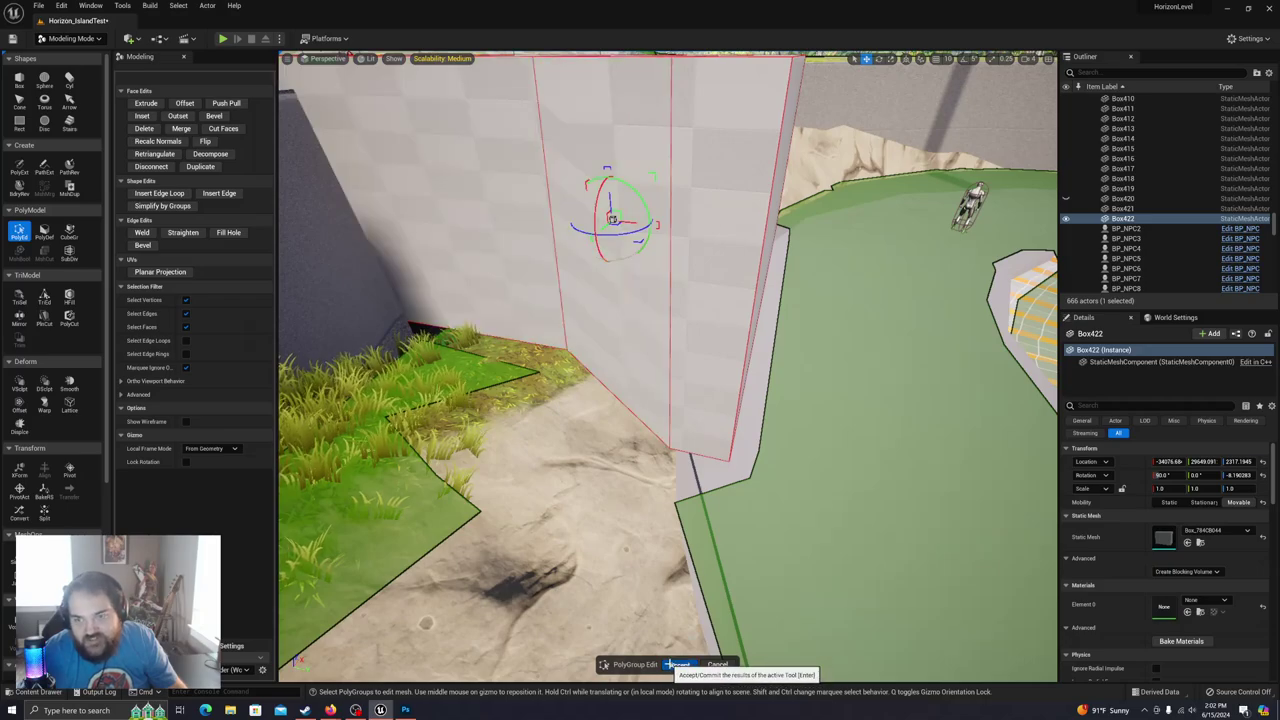
pyautogui.click(678, 664)
# Step: Unhide the entrance block Box420 and replace it with a duplicate, deleting the input mesh
pyautogui.press('f')
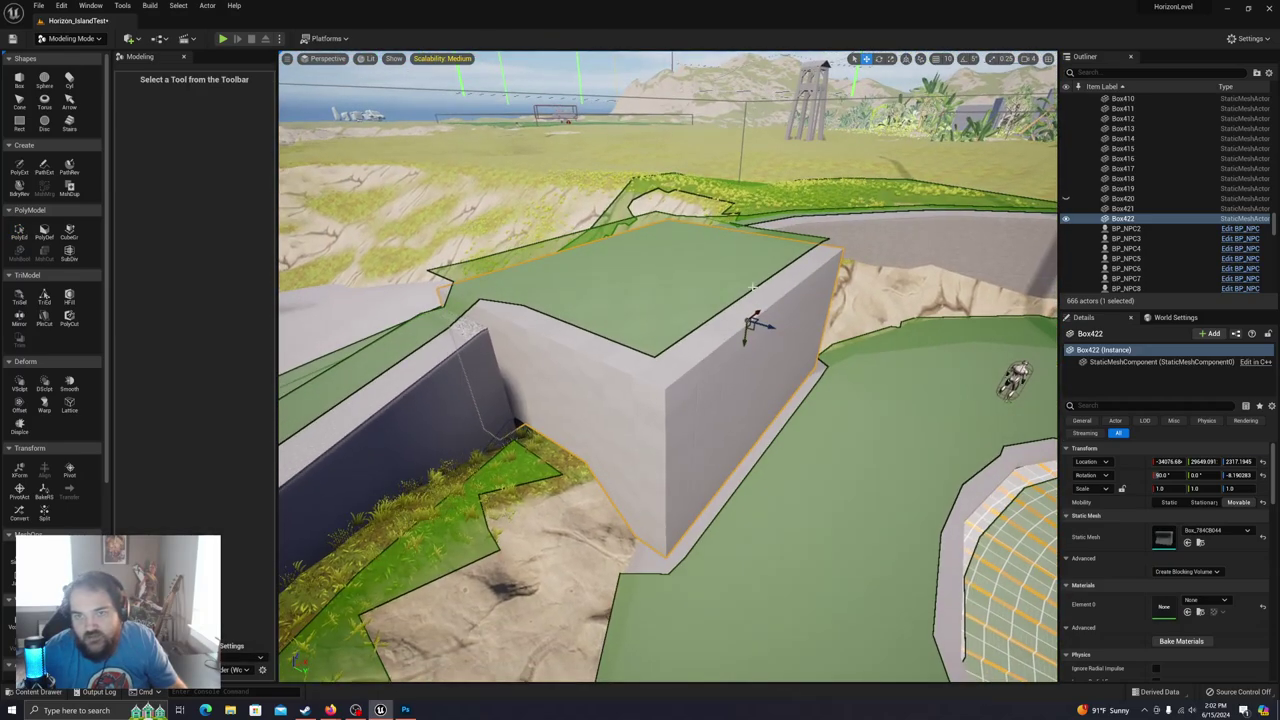
pyautogui.click(1066, 199)
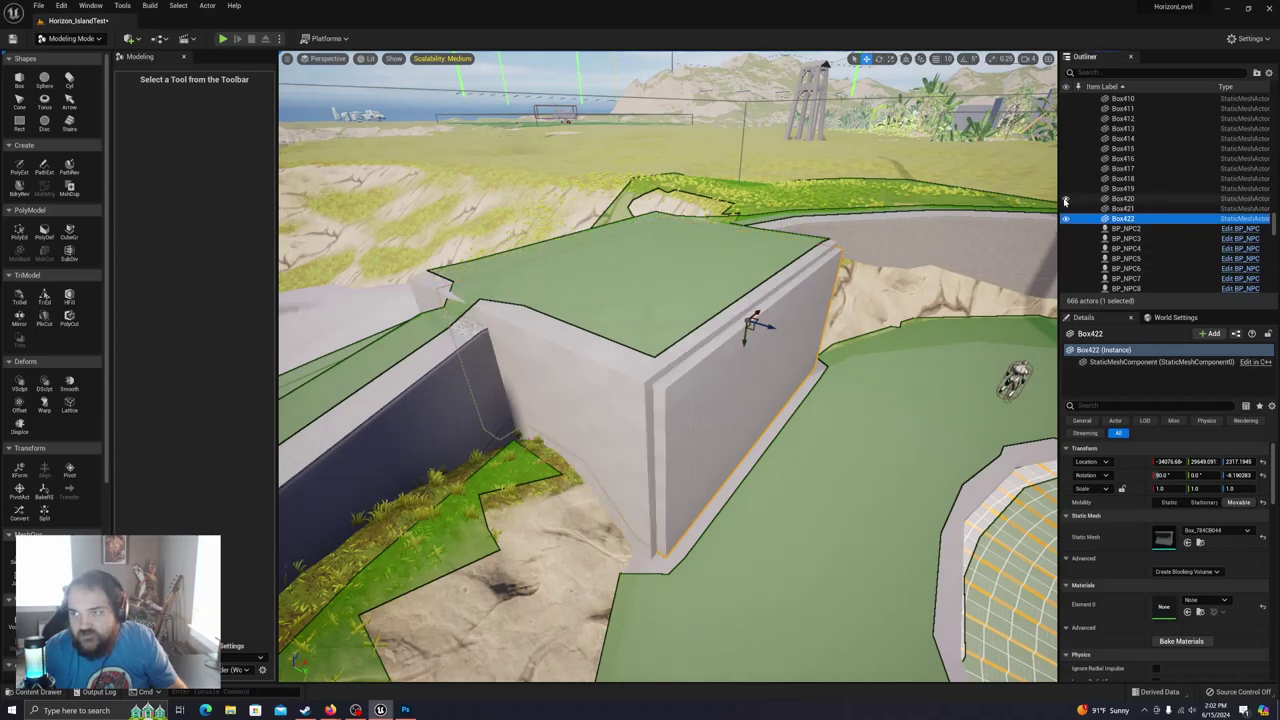
pyautogui.moveTo(1127, 203); pyautogui.dragTo(1125, 200)
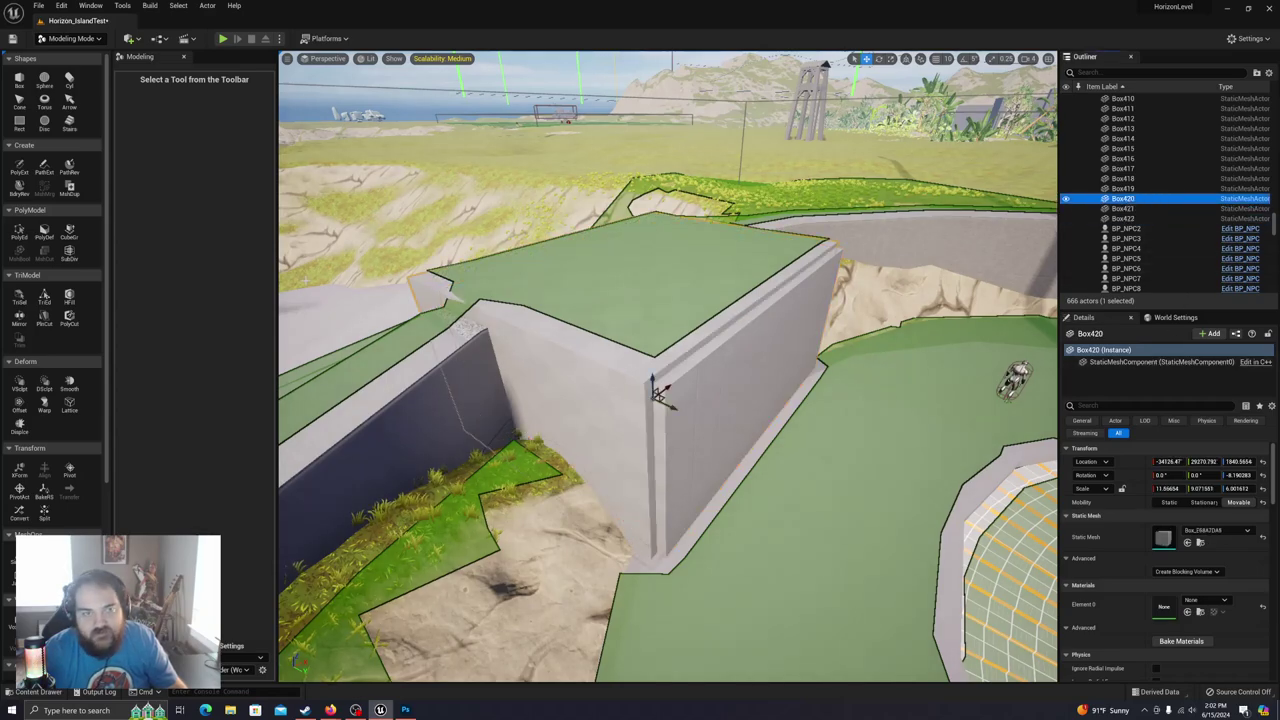
pyautogui.click(72, 188)
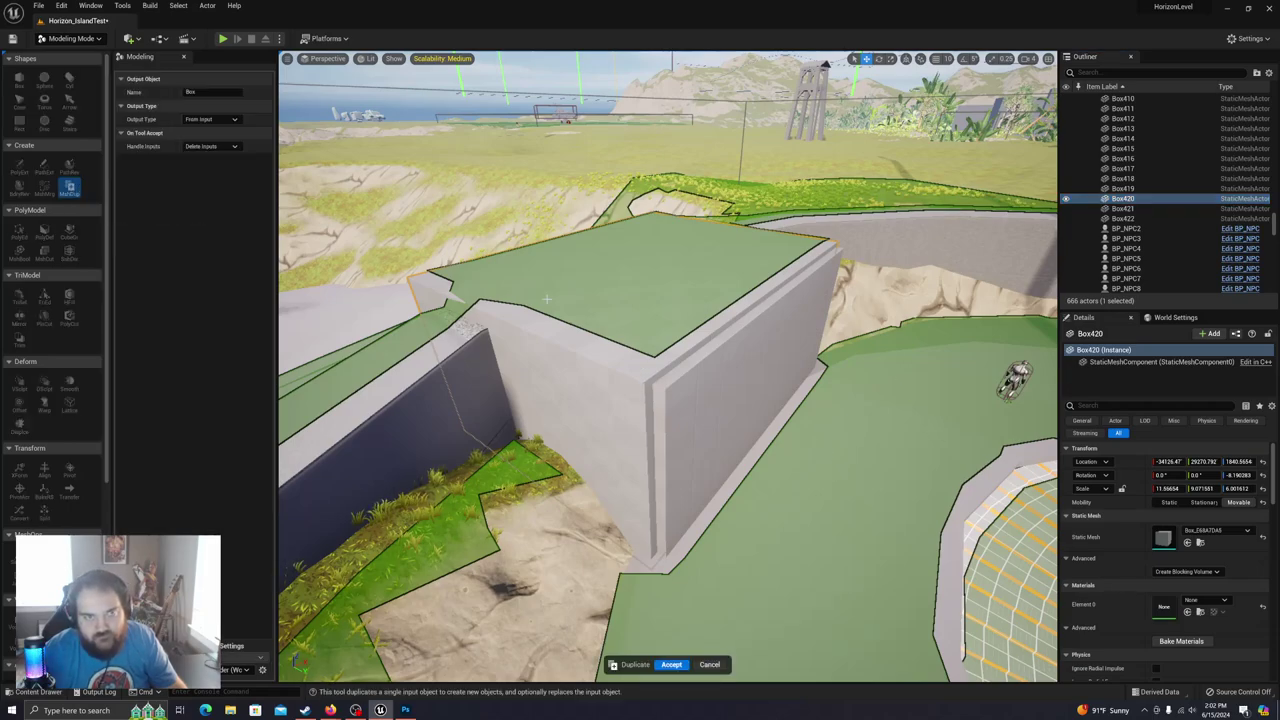
pyautogui.click(671, 664)
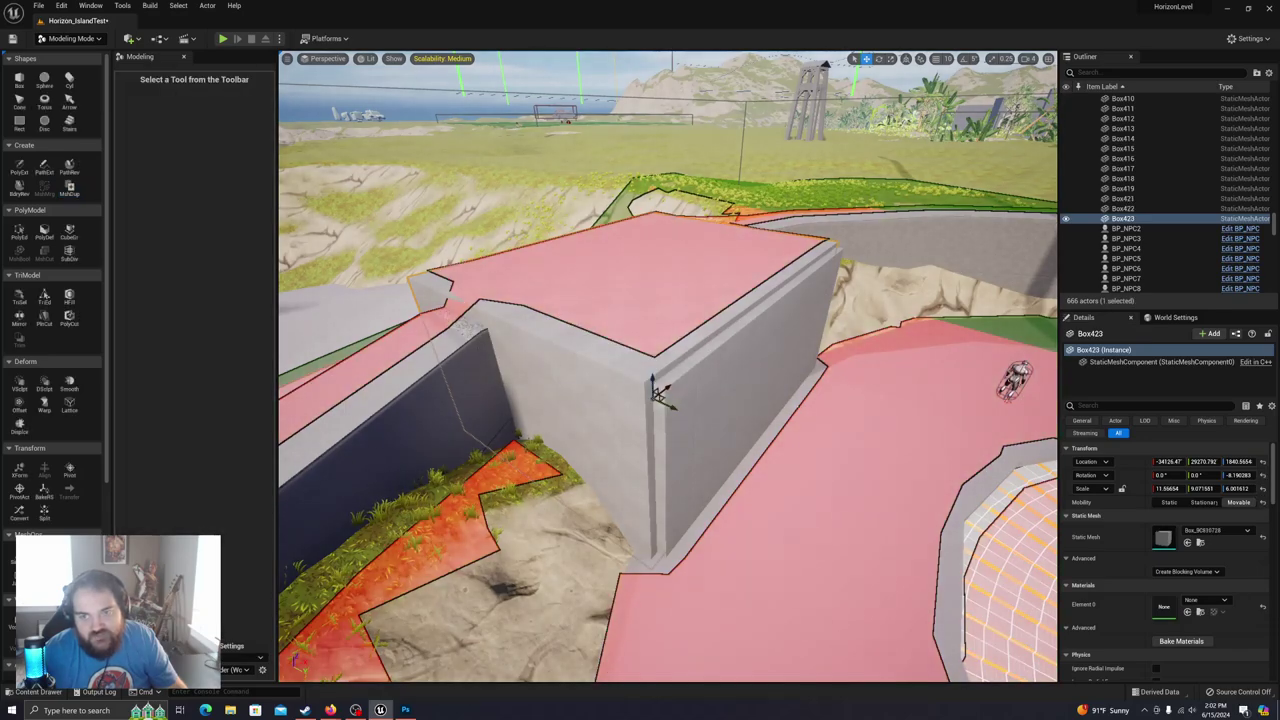
# Step: Hollow the duplicated entrance block by cutting it with Box422 using Cut With Mesh, and delete the cutting box
pyautogui.keyDown('ctrl'); pyautogui.click(710, 377); pyautogui.keyUp('ctrl')
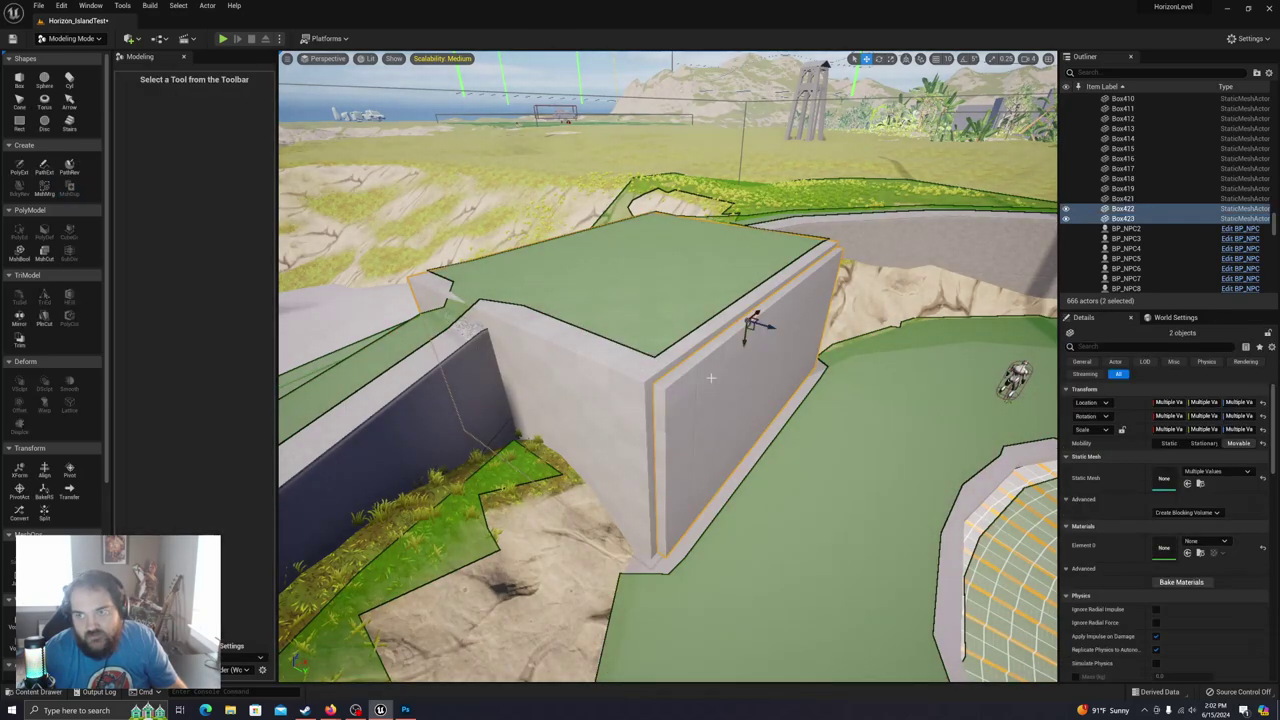
pyautogui.click(46, 252)
pyautogui.moveTo(683, 311); pyautogui.dragTo(495, 258, button='right')
pyautogui.moveTo(780, 335); pyautogui.dragTo(800, 337, button='right')
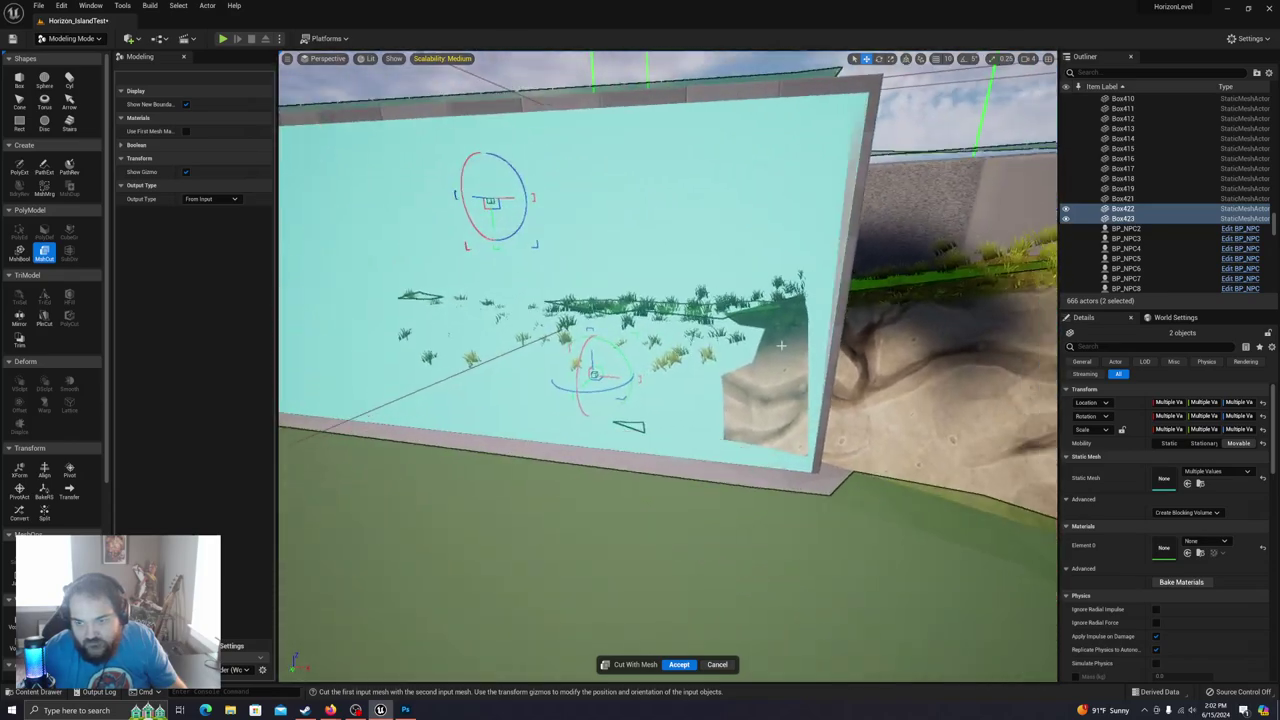
pyautogui.click(679, 665)
pyautogui.moveTo(710, 316); pyautogui.dragTo(658, 378, button='right')
pyautogui.click(708, 357)
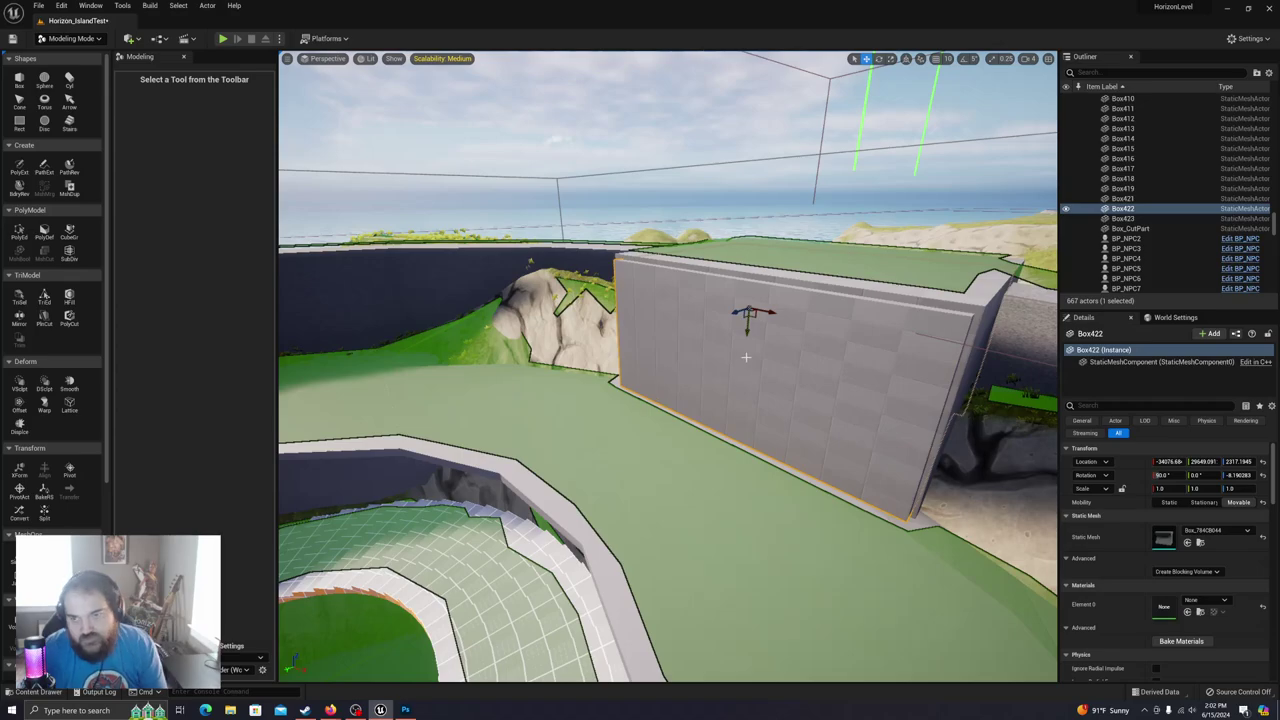
pyautogui.press('Delete')
# Step: Delete the cut-out piece filling the entrance opening, inspect the hollow block, and undo the deletion
pyautogui.click(813, 347)
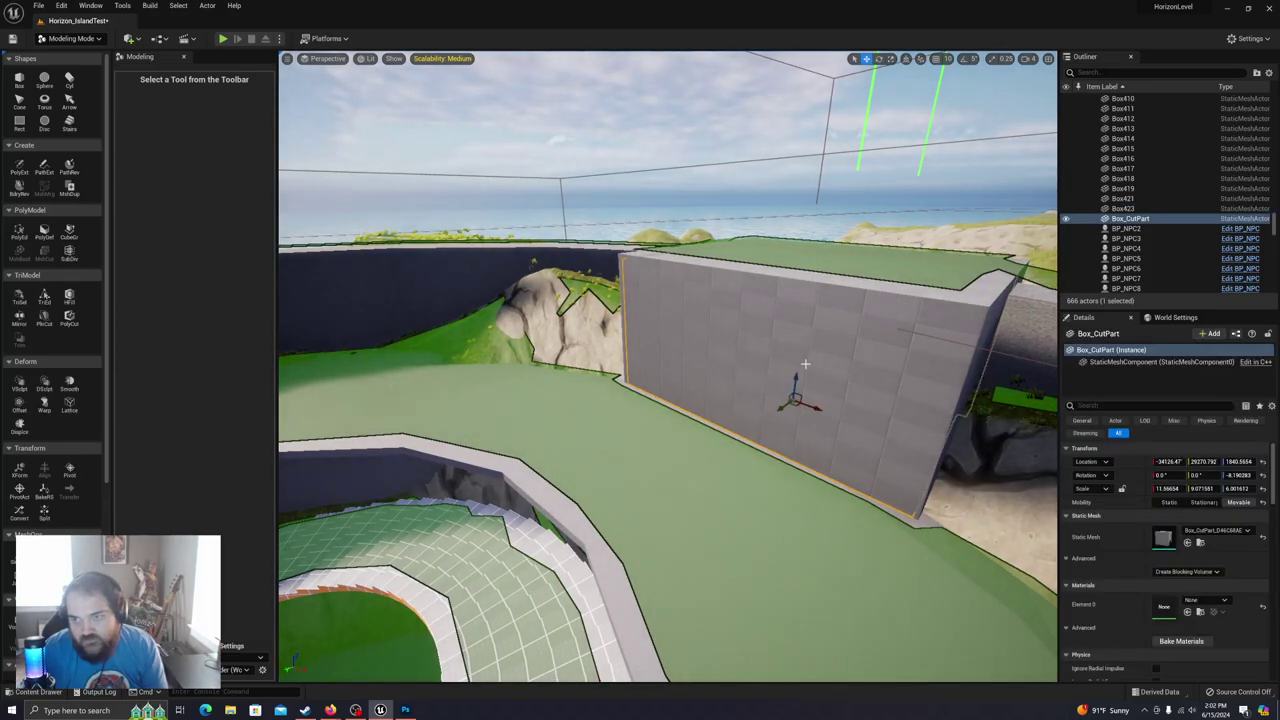
pyautogui.press('Delete')
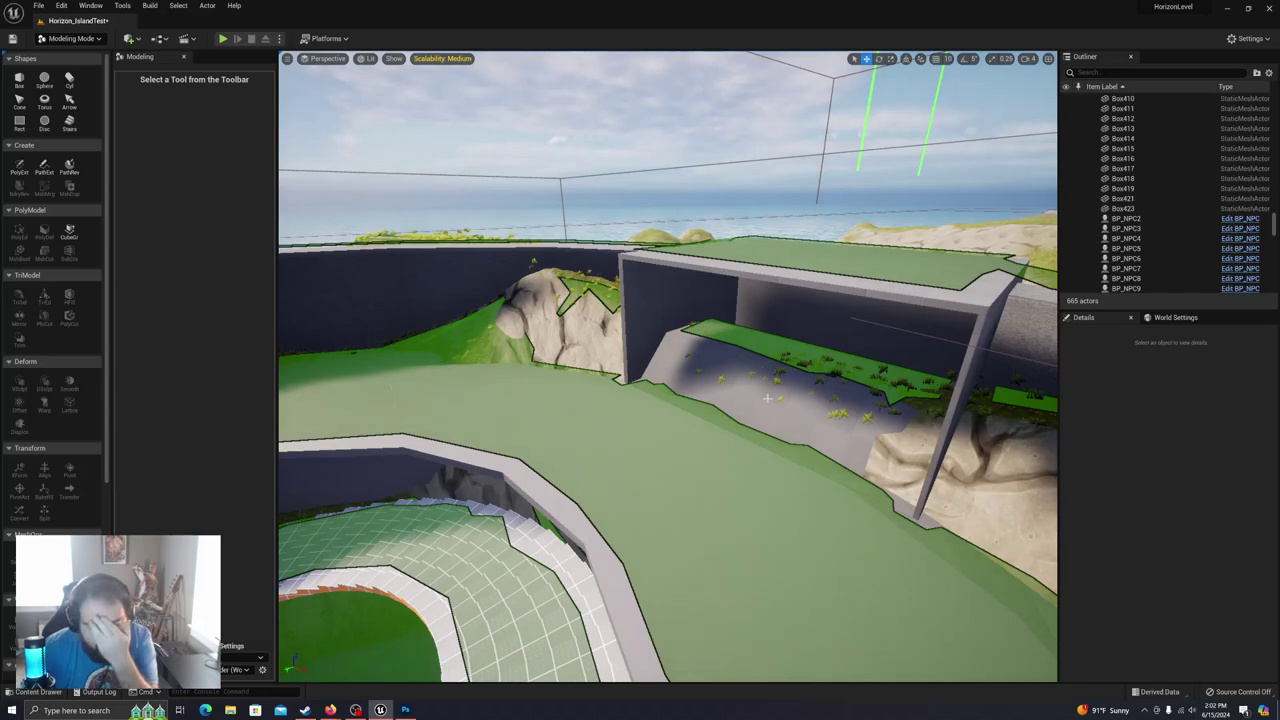
pyautogui.moveTo(767, 398)
pyautogui.mouseDown(button='right')
pyautogui.moveTo(825, 394)
pyautogui.moveTo(830, 378)
pyautogui.moveTo(1000, 408)
pyautogui.moveTo(754, 404)
pyautogui.mouseUp(button='right')
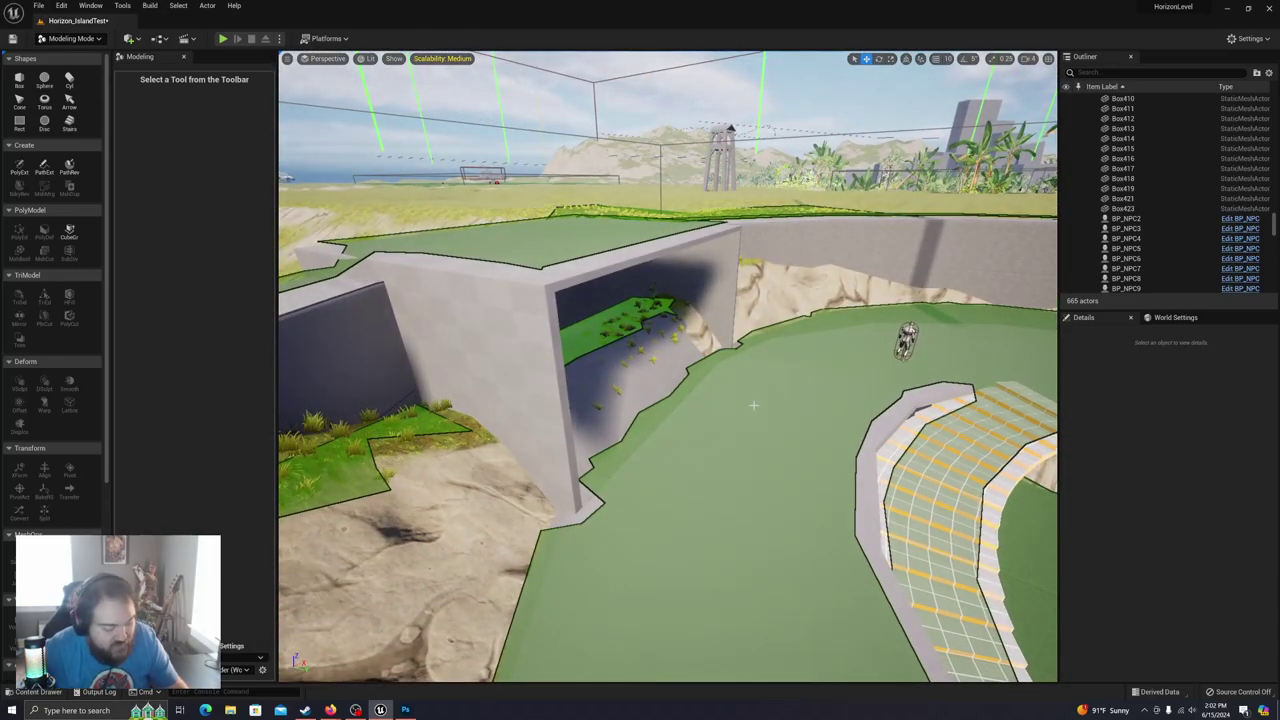
pyautogui.click(612, 374)
pyautogui.moveTo(608, 374); pyautogui.dragTo(654, 370, button='right')
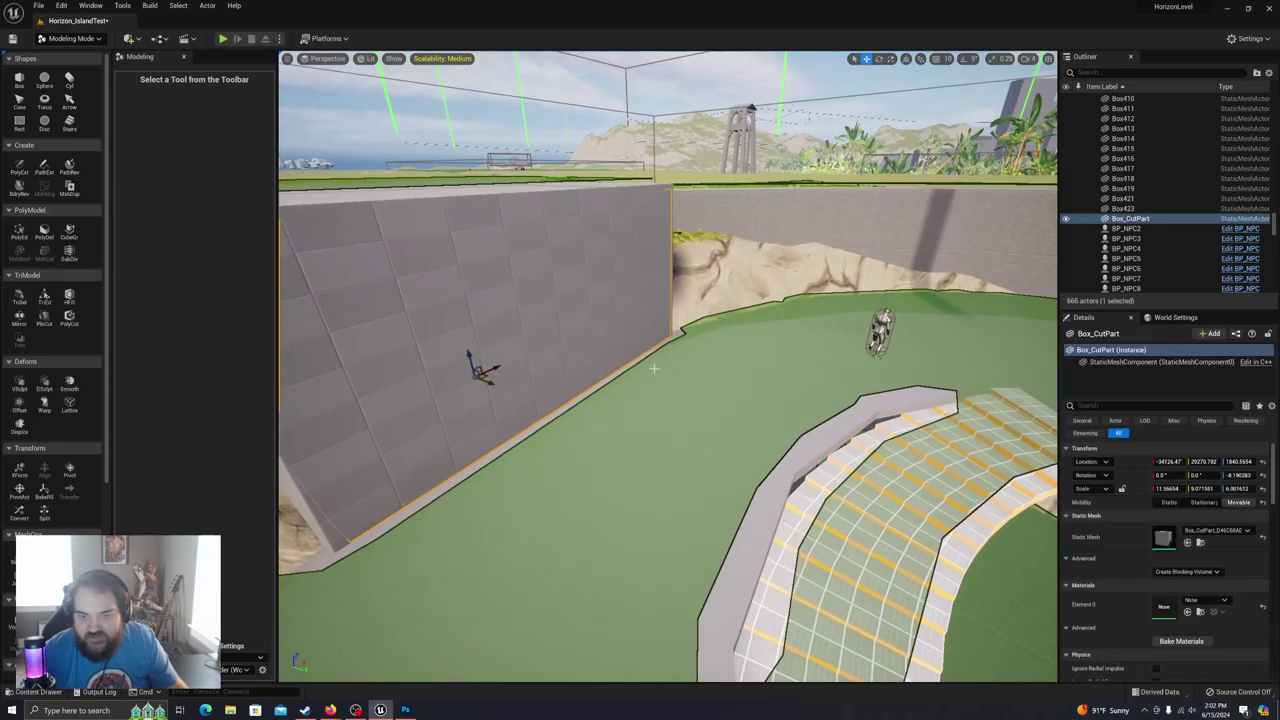
# Step: Undo the Cut With Mesh operation on the entrance block, bringing back the uncut block Box423 and the cutting box Box422
pyautogui.hotkey('ctrl', 'z')
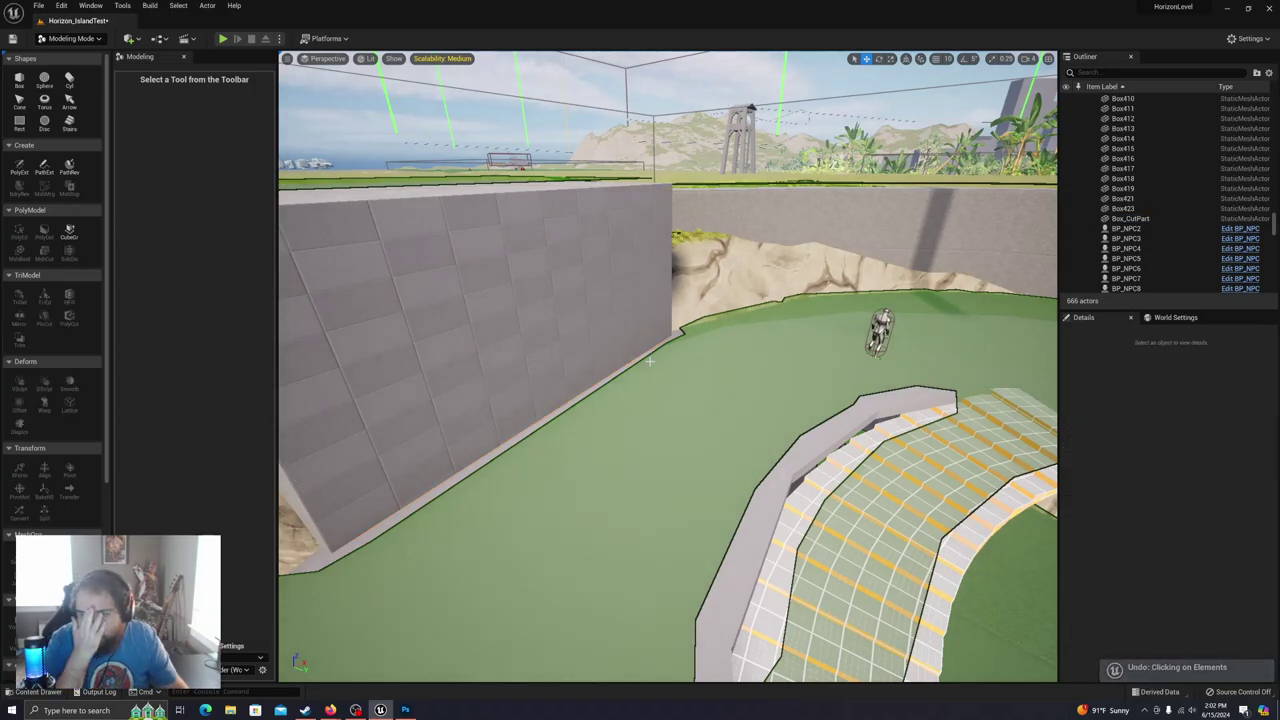
pyautogui.hotkey('ctrl', 'z')
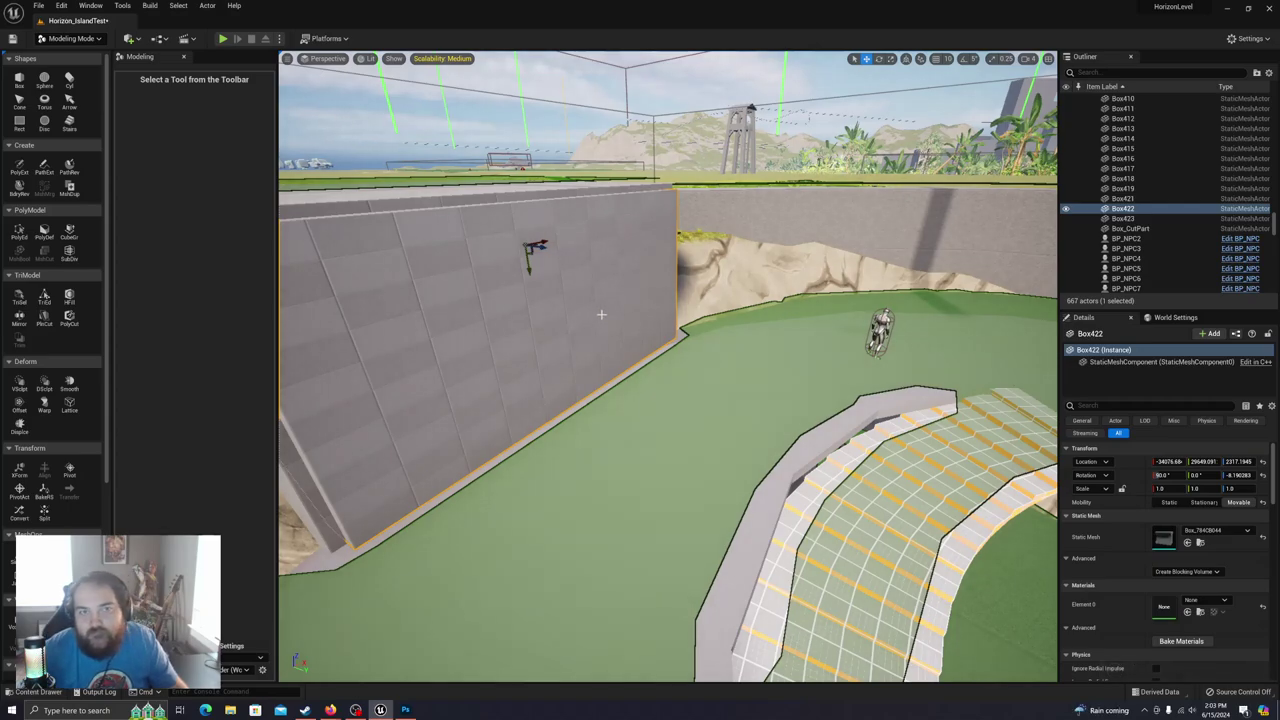
pyautogui.hotkey('ctrl', 'z')
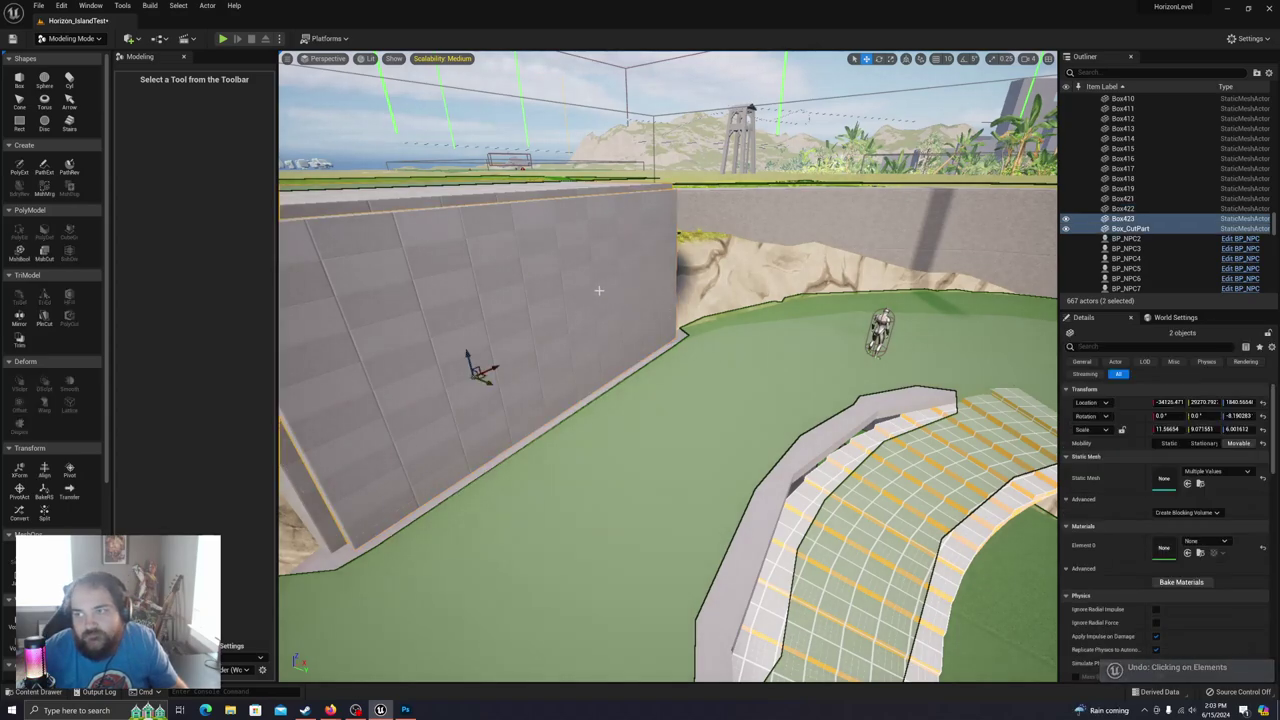
pyautogui.hotkey('ctrl', 'z')
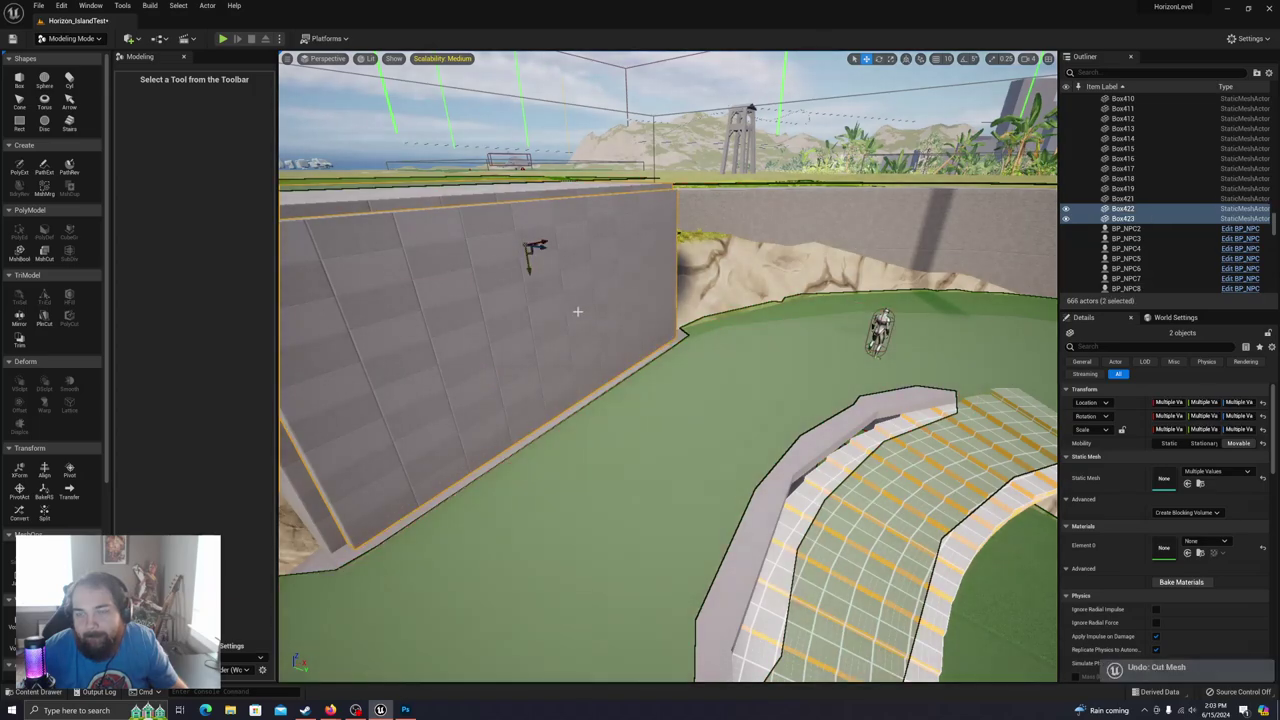
pyautogui.hotkey('ctrl', 'z')
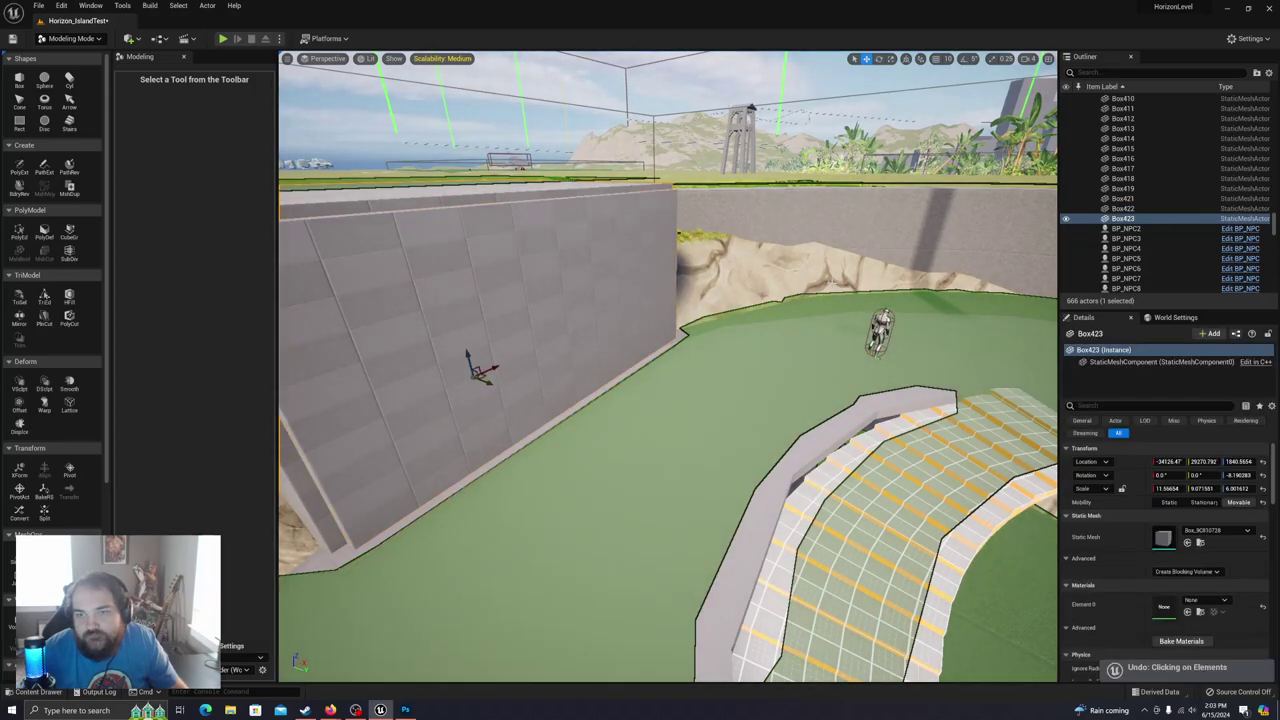
pyautogui.moveTo(676, 369); pyautogui.dragTo(854, 432, button='right')
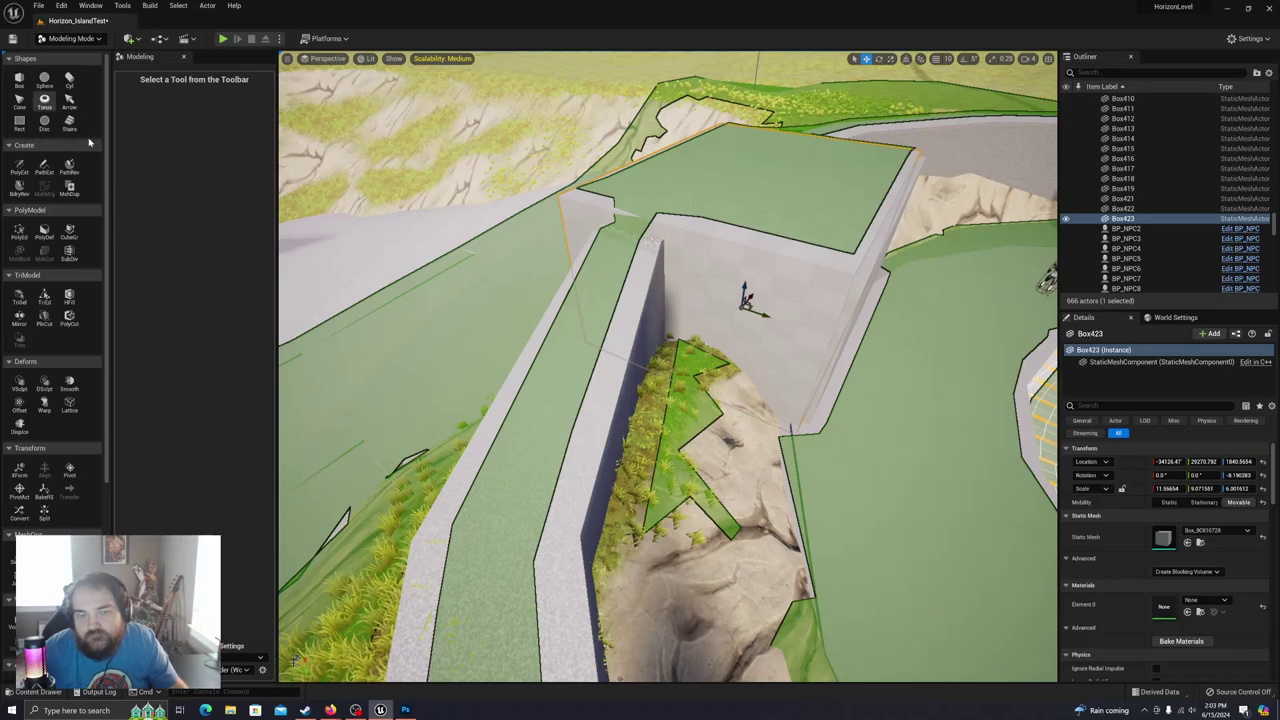
pyautogui.click(872, 236)
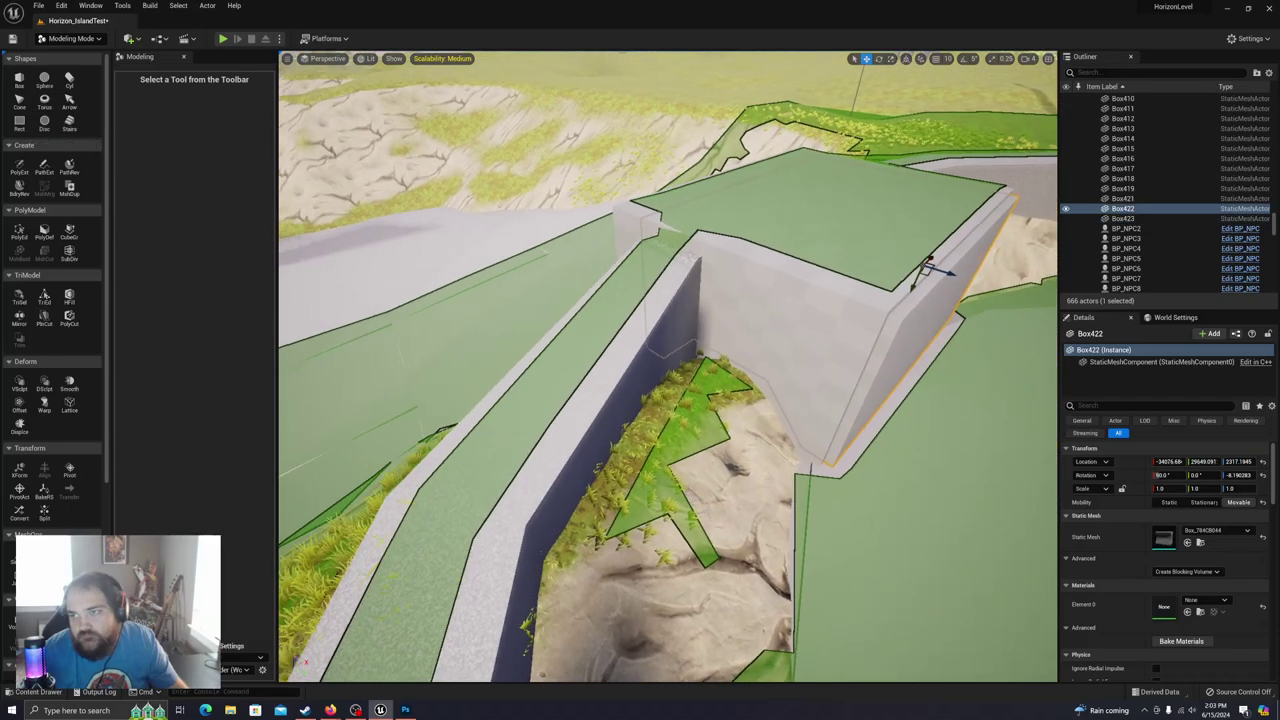
pyautogui.press('f')
pyautogui.moveTo(873, 304)
pyautogui.mouseDown()
pyautogui.moveTo(914, 181)
pyautogui.moveTo(929, 183)
pyautogui.moveTo(891, 289)
pyautogui.mouseUp()
pyautogui.hotkey('ctrl', 'z')
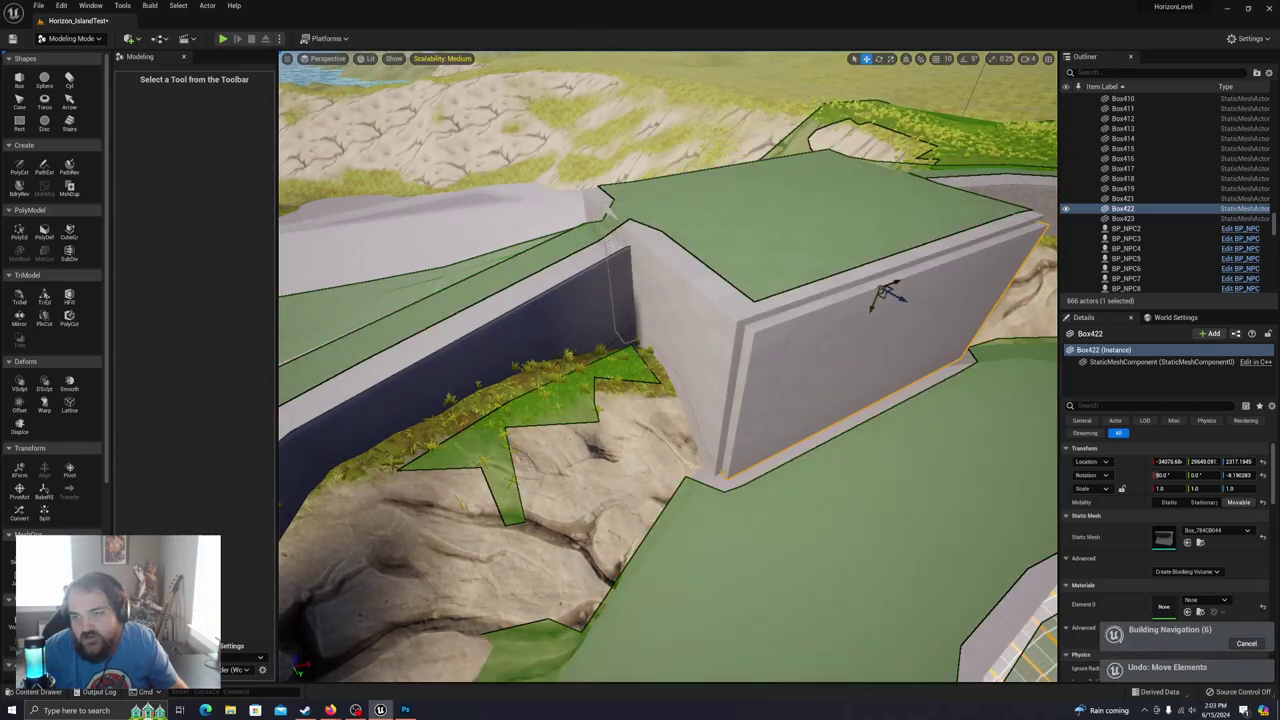
pyautogui.hotkey('ctrl', 'z')
pyautogui.hotkey('ctrl', 'z')
pyautogui.hotkey('ctrl', 'z')
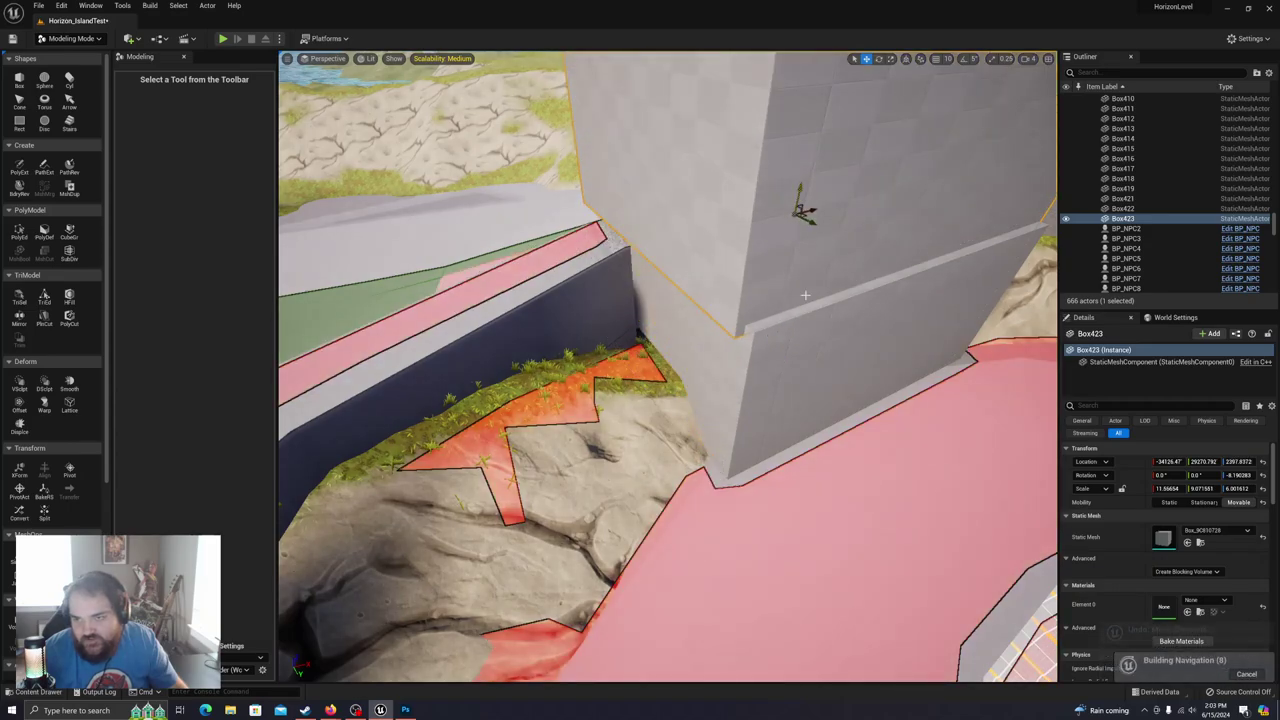
pyautogui.hotkey('ctrl', 'z')
# Step: Open the cutting box Box422 in PolyGroup Edit and examine its faces from inside and outside the entrance block
pyautogui.click(786, 391)
pyautogui.moveTo(786, 391); pyautogui.dragTo(1006, 446, button='right')
pyautogui.moveTo(698, 354); pyautogui.dragTo(720, 364, button='right')
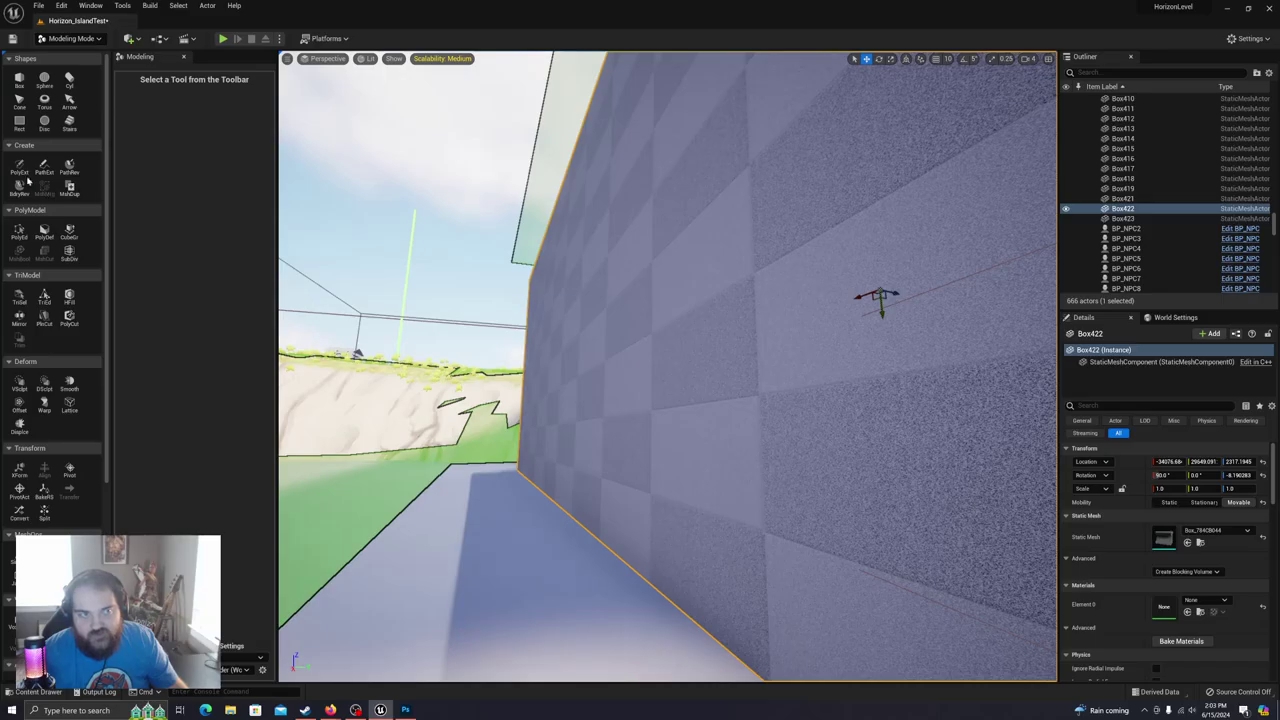
pyautogui.click(19, 232)
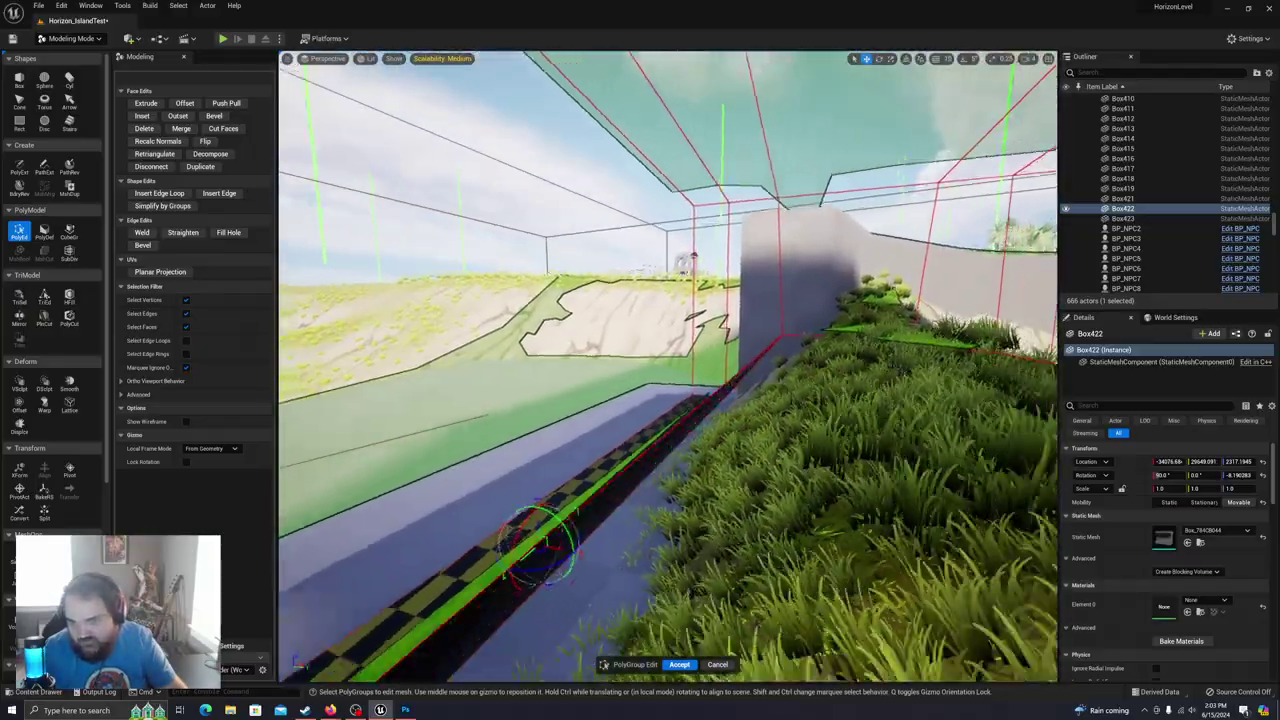
pyautogui.keyDown('alt'); pyautogui.moveTo(667, 366); pyautogui.dragTo(840, 360); pyautogui.keyUp('alt')
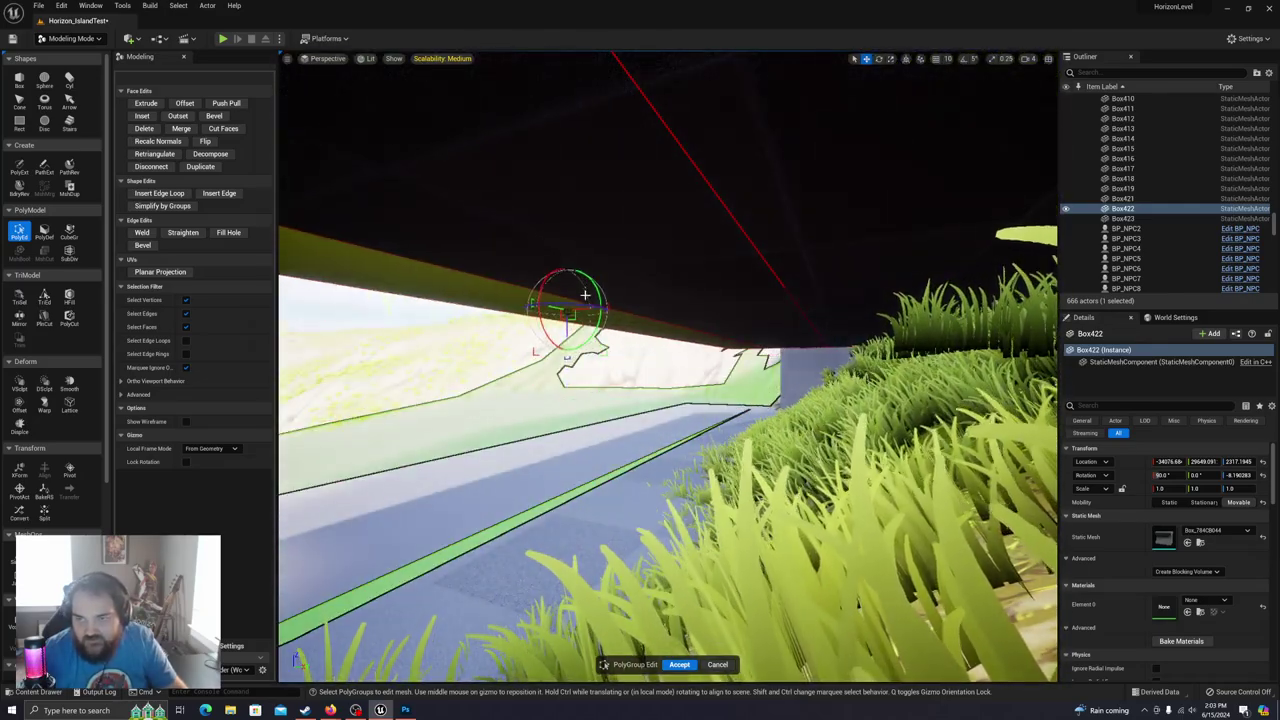
pyautogui.moveTo(591, 297); pyautogui.dragTo(588, 338, button='right')
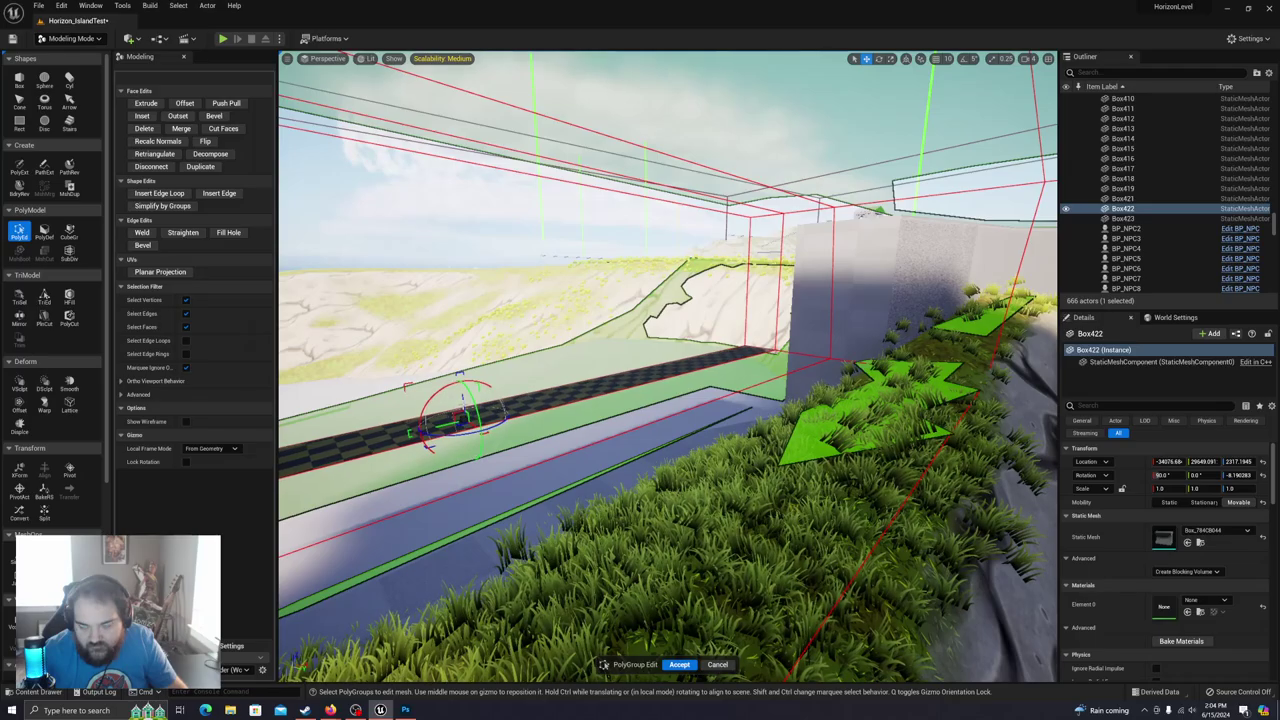
pyautogui.moveTo(668, 367); pyautogui.dragTo(700, 370, button='right')
pyautogui.moveTo(620, 396); pyautogui.dragTo(720, 359, button='right')
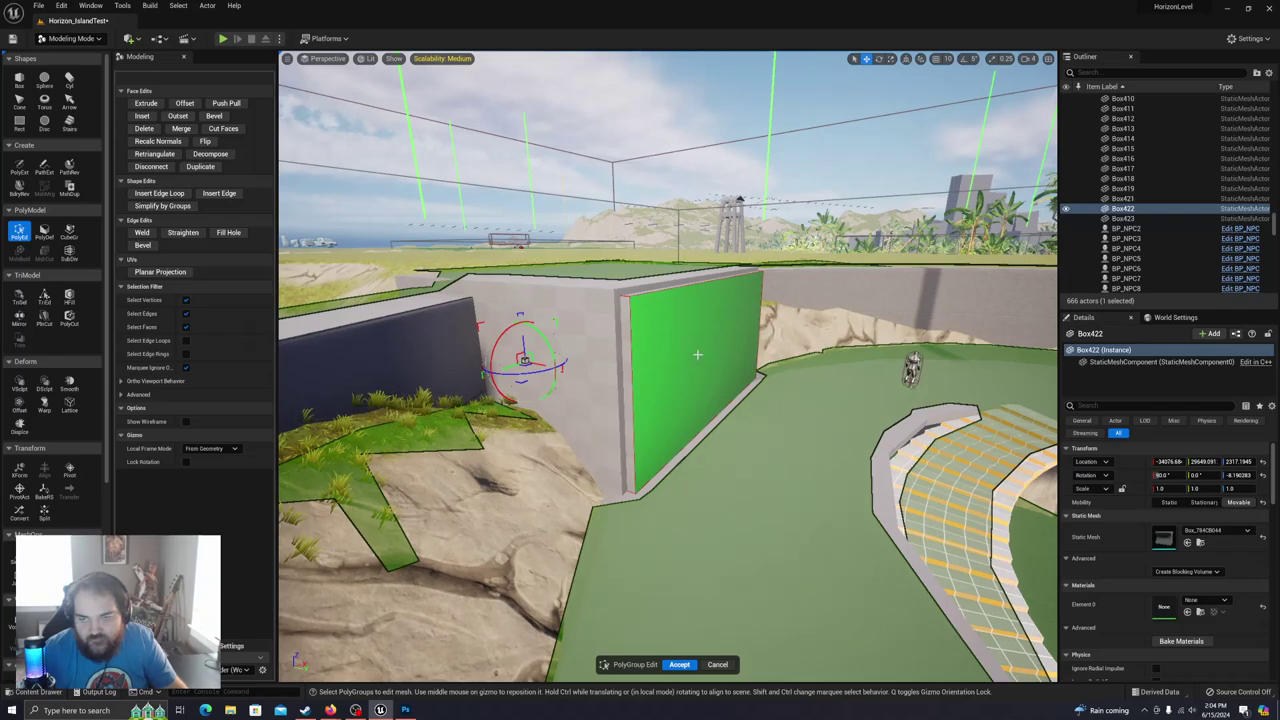
pyautogui.click(697, 354)
pyautogui.moveTo(734, 352); pyautogui.dragTo(868, 387)
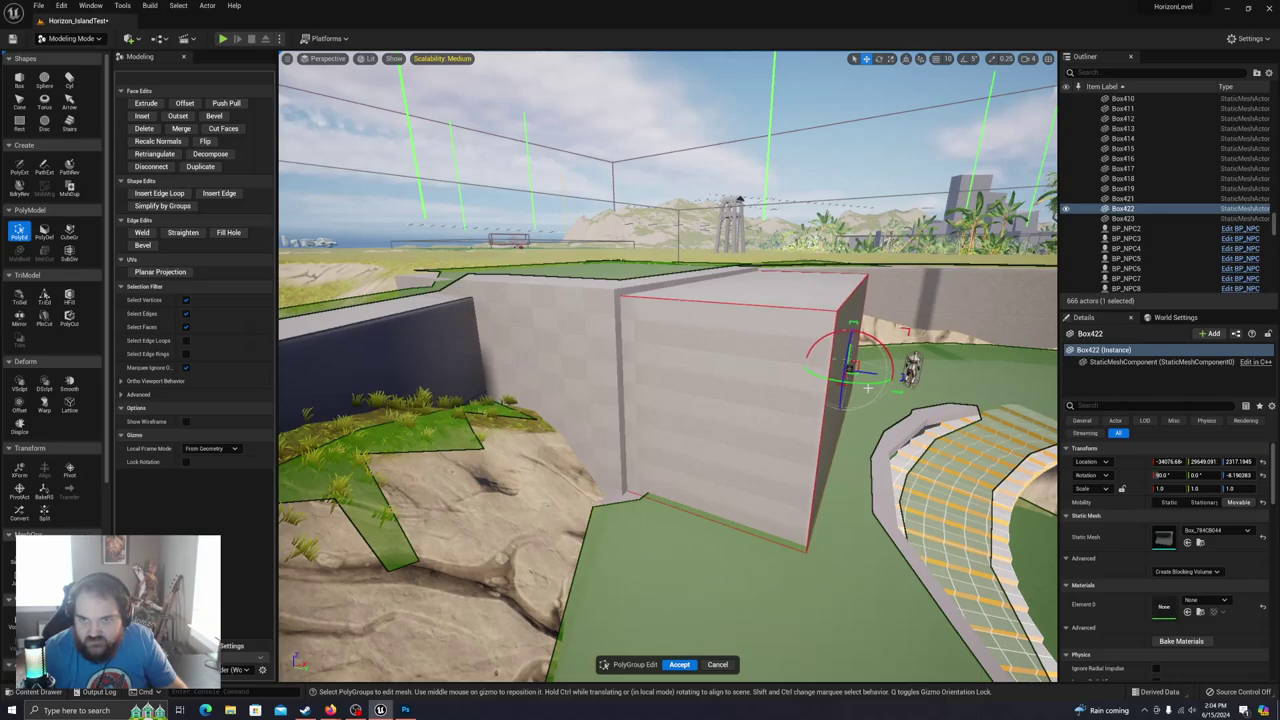
pyautogui.press('w')
pyautogui.moveTo(696, 403); pyautogui.dragTo(693, 363, button='right')
pyautogui.press('d')
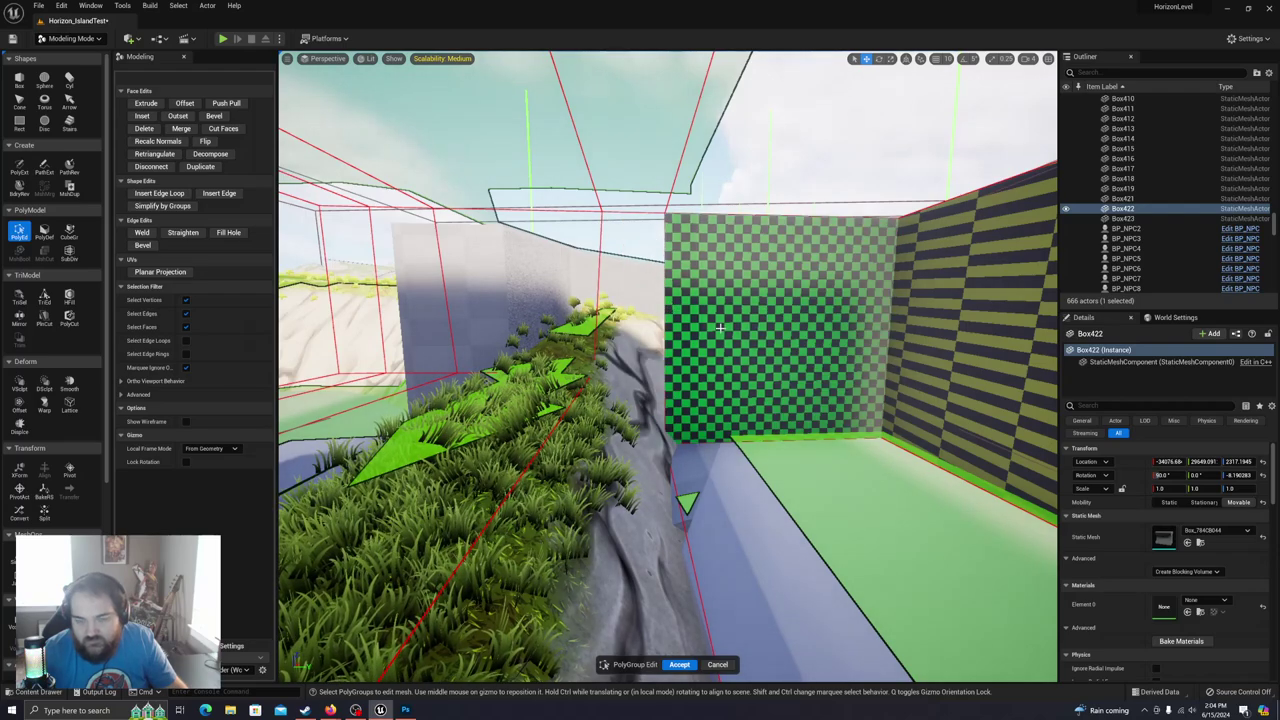
pyautogui.hotkey('ctrl', 'z')
# Step: Pull the outer end segment of cutting box Box422 outward together, past the entrance block's arena-side wall, and accept the edit
pyautogui.keyDown('shift'); pyautogui.click(694, 306); pyautogui.keyUp('shift')
pyautogui.keyDown('shift'); pyautogui.click(712, 190); pyautogui.keyUp('shift')
pyautogui.keyDown('shift'); pyautogui.click(698, 506); pyautogui.keyUp('shift')
pyautogui.moveTo(698, 506); pyautogui.dragTo(980, 450, button='right')
pyautogui.moveTo(657, 441)
pyautogui.mouseDown(button='right')
pyautogui.moveTo(540, 480)
pyautogui.moveTo(590, 475)
pyautogui.moveTo(634, 436)
pyautogui.mouseUp(button='right')
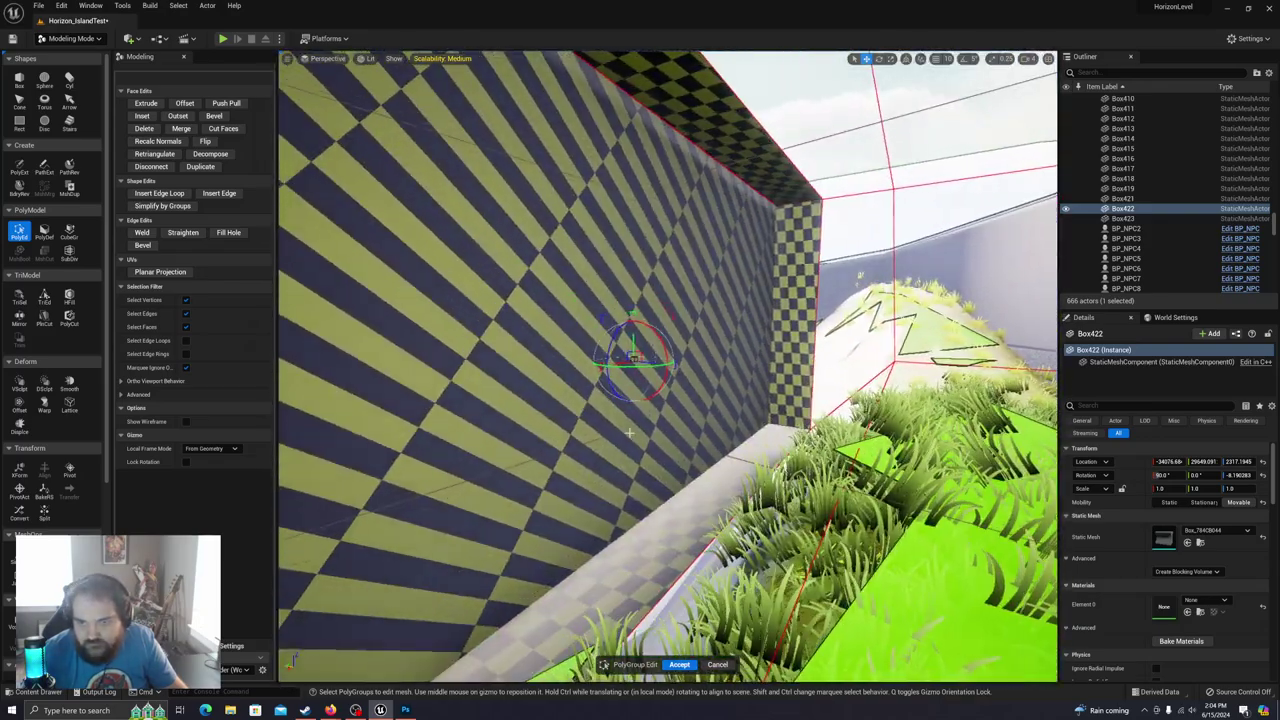
pyautogui.moveTo(650, 362); pyautogui.dragTo(490, 342)
pyautogui.moveTo(489, 343); pyautogui.dragTo(457, 341, button='right')
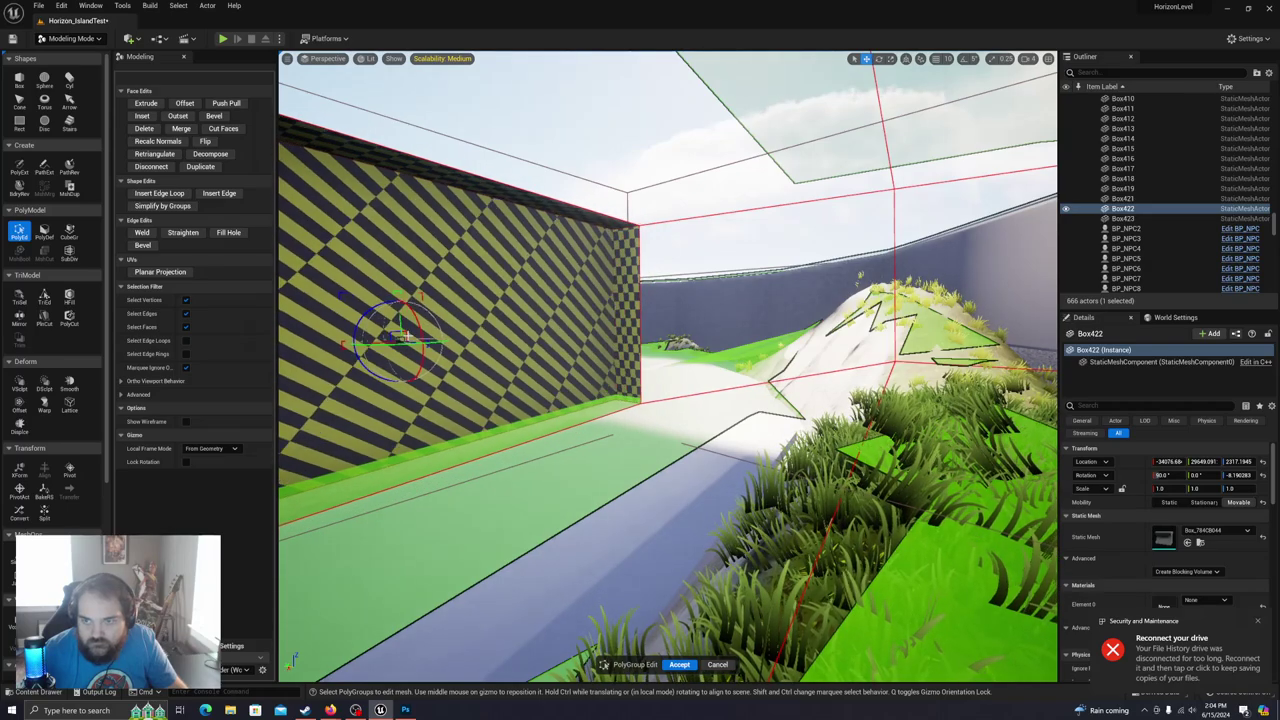
pyautogui.moveTo(352, 328); pyautogui.dragTo(386, 337)
pyautogui.moveTo(466, 353); pyautogui.dragTo(471, 352)
pyautogui.moveTo(471, 352); pyautogui.dragTo(437, 373, button='right')
pyautogui.moveTo(516, 387); pyautogui.dragTo(520, 415, button='right')
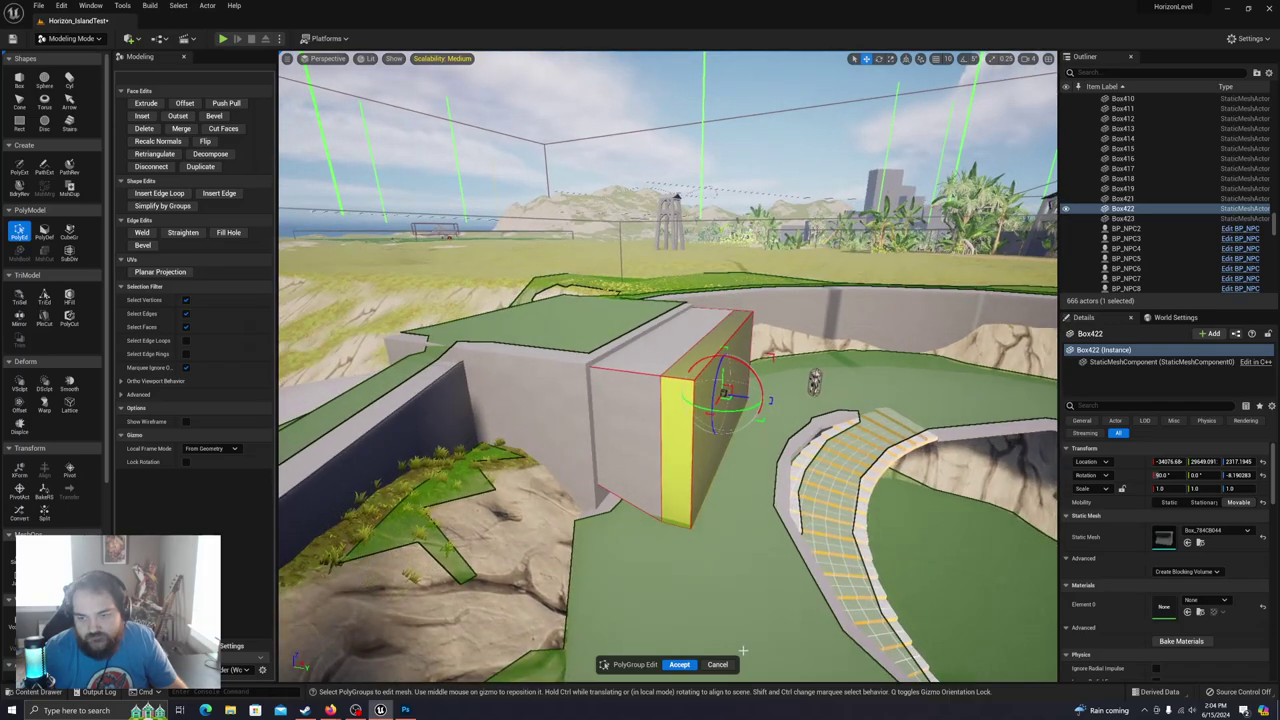
pyautogui.click(680, 665)
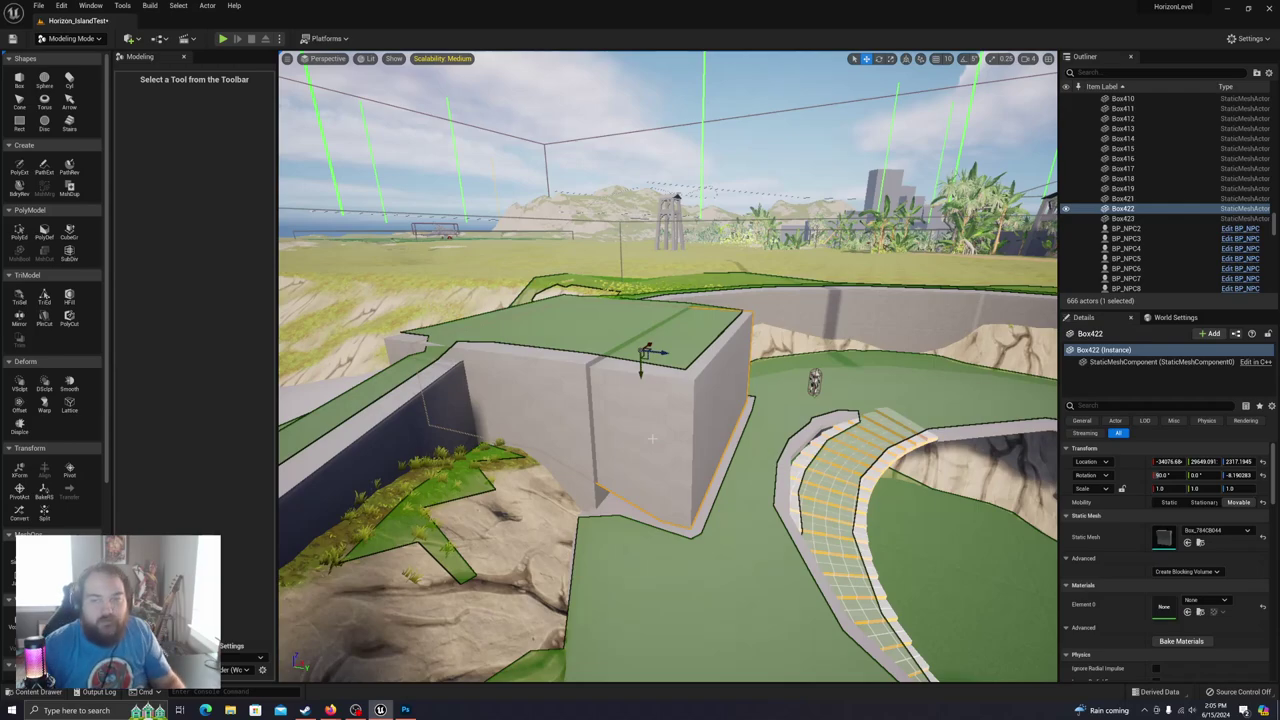
# Step: Replace the entrance block Box423 with a duplicate, deleting the input mesh
pyautogui.click(581, 420)
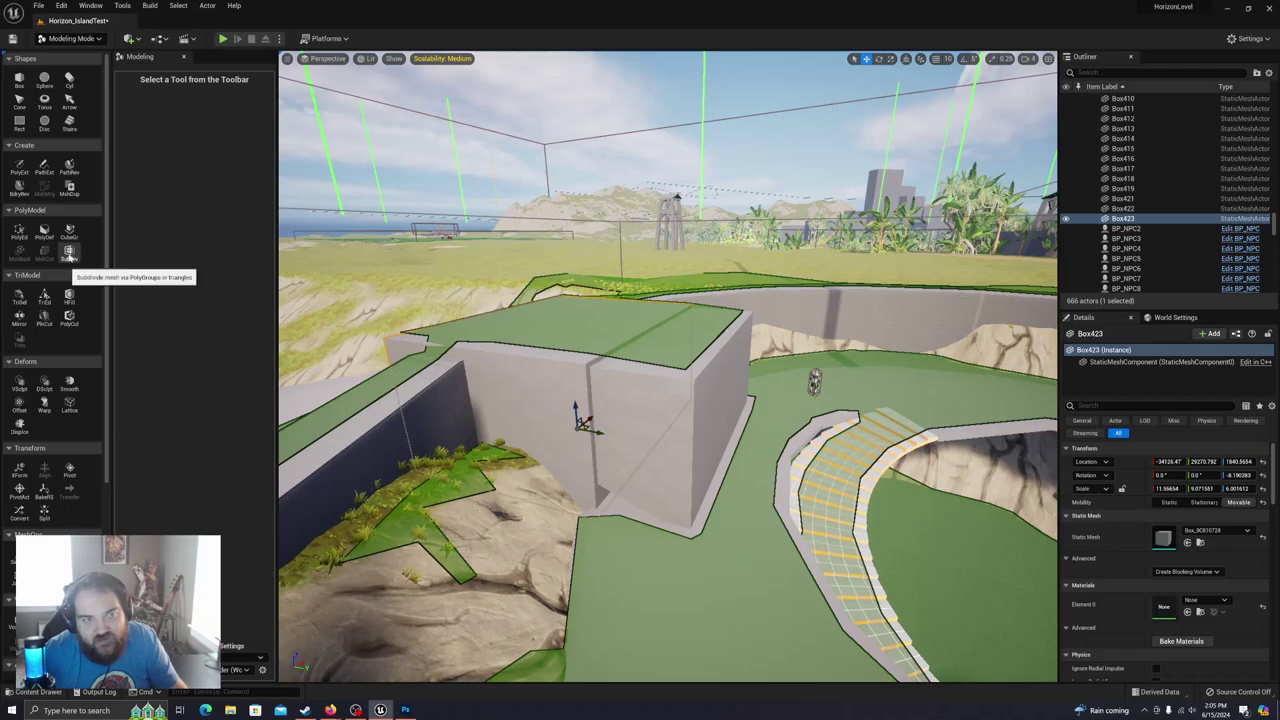
pyautogui.click(70, 187)
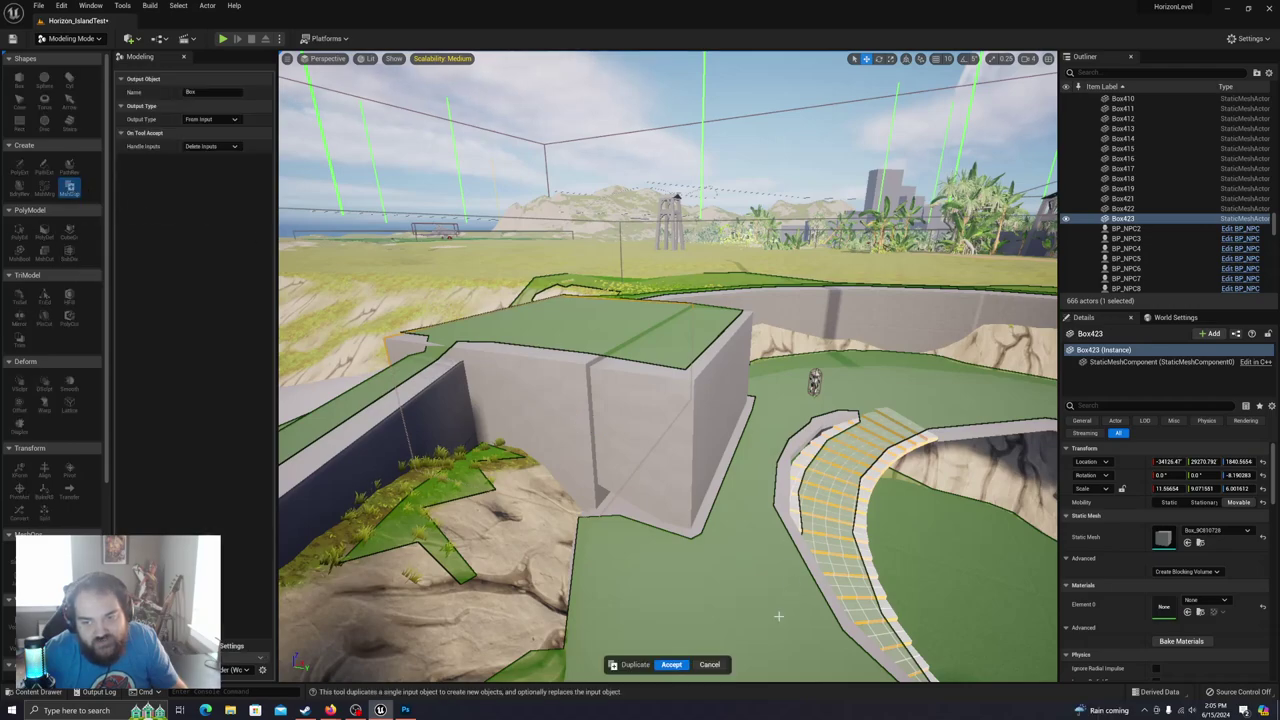
pyautogui.click(671, 665)
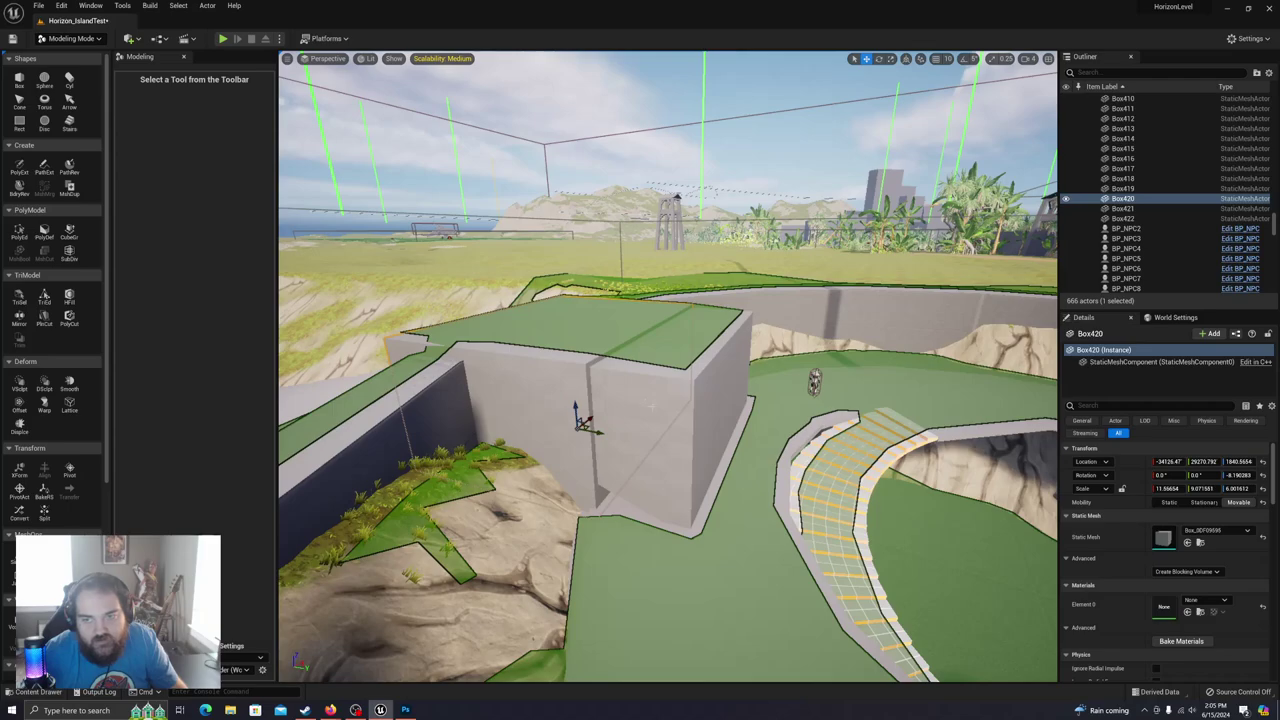
# Step: Cut the duplicated entrance block Box420 with the extended cutting box Box422 using Cut With Mesh, and accept the result
pyautogui.keyDown('ctrl'); pyautogui.click(641, 368); pyautogui.keyUp('ctrl')
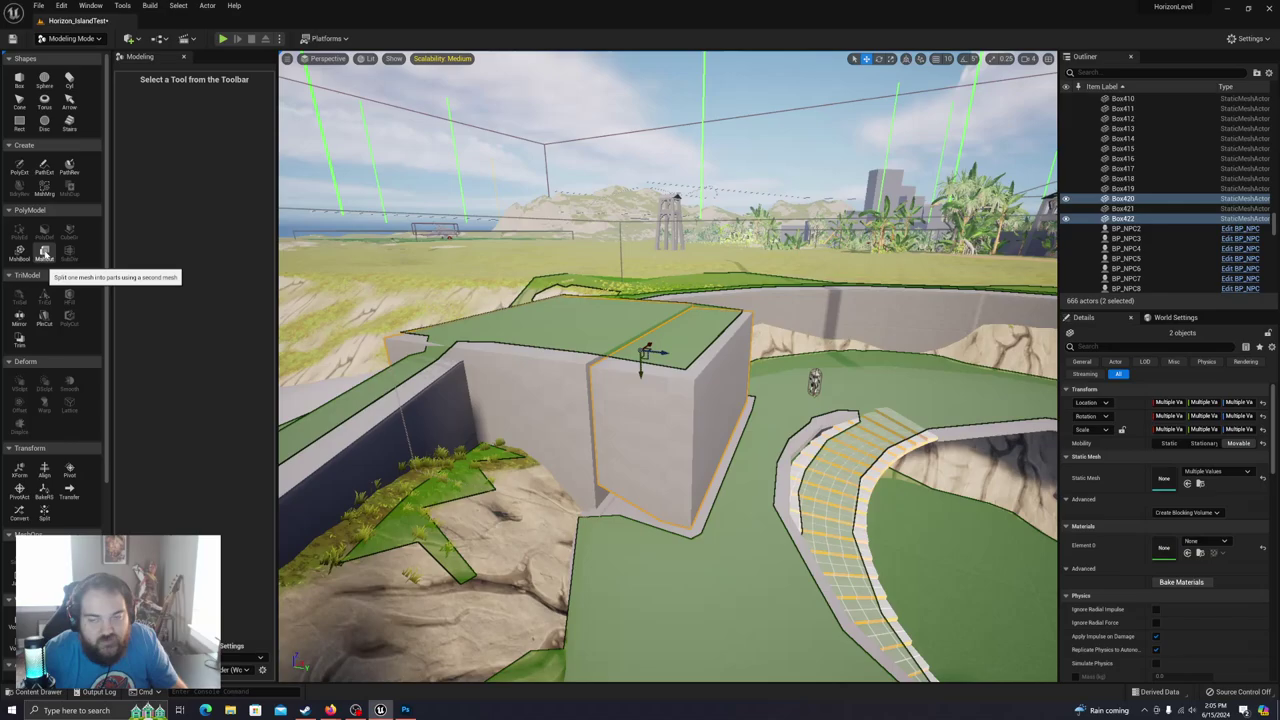
pyautogui.click(46, 254)
pyautogui.press('d')
pyautogui.moveTo(668, 380); pyautogui.dragTo(300, 345, button='right')
pyautogui.press('w')
pyautogui.press('d')
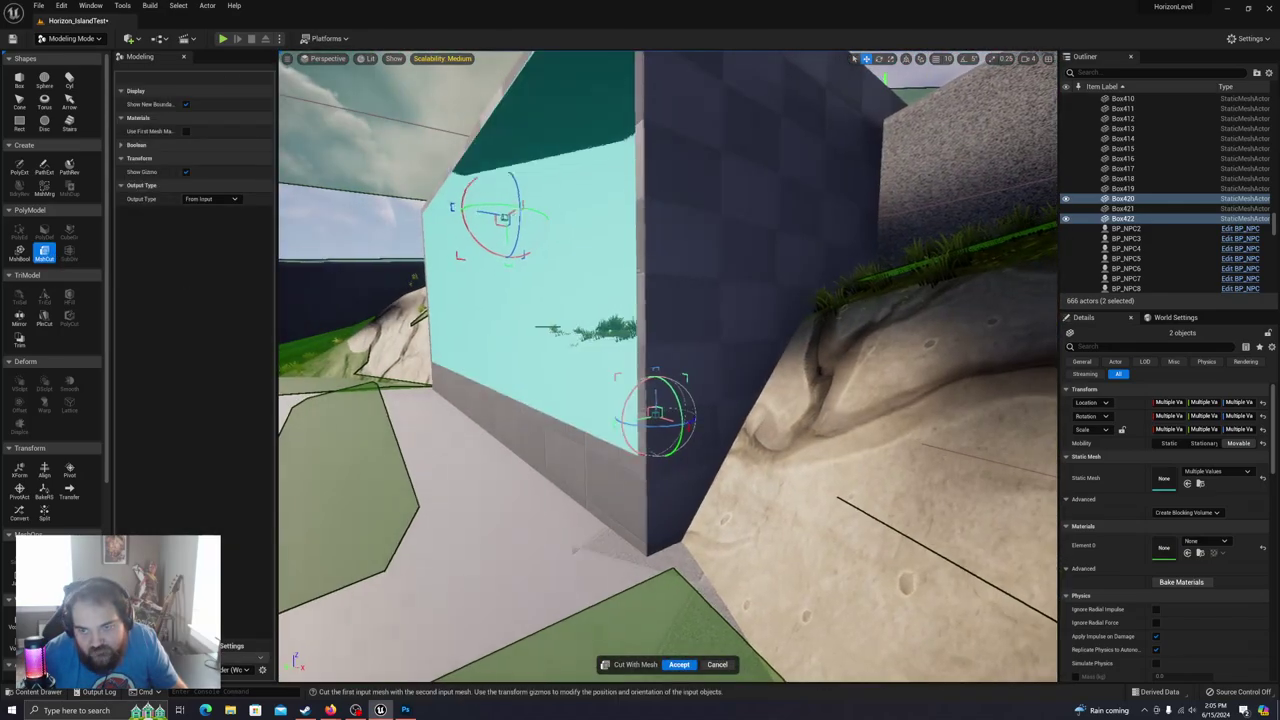
pyautogui.click(679, 666)
# Step: Delete the cutting box Box422 and the Box_CutPart piece left inside the entrance block
pyautogui.moveTo(649, 391); pyautogui.dragTo(560, 400, button='right')
pyautogui.press('e')
pyautogui.moveTo(620, 570); pyautogui.dragTo(610, 565, button='right')
pyautogui.click(652, 392)
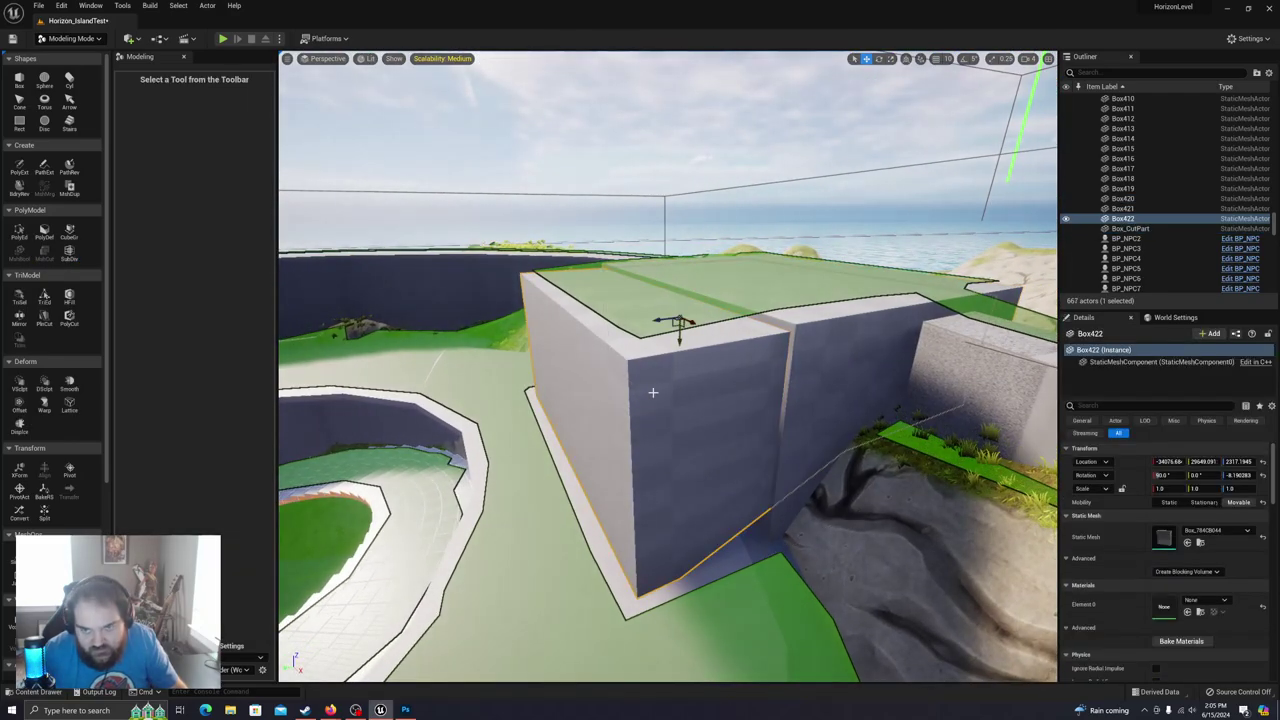
pyautogui.press('Delete')
pyautogui.click(713, 350)
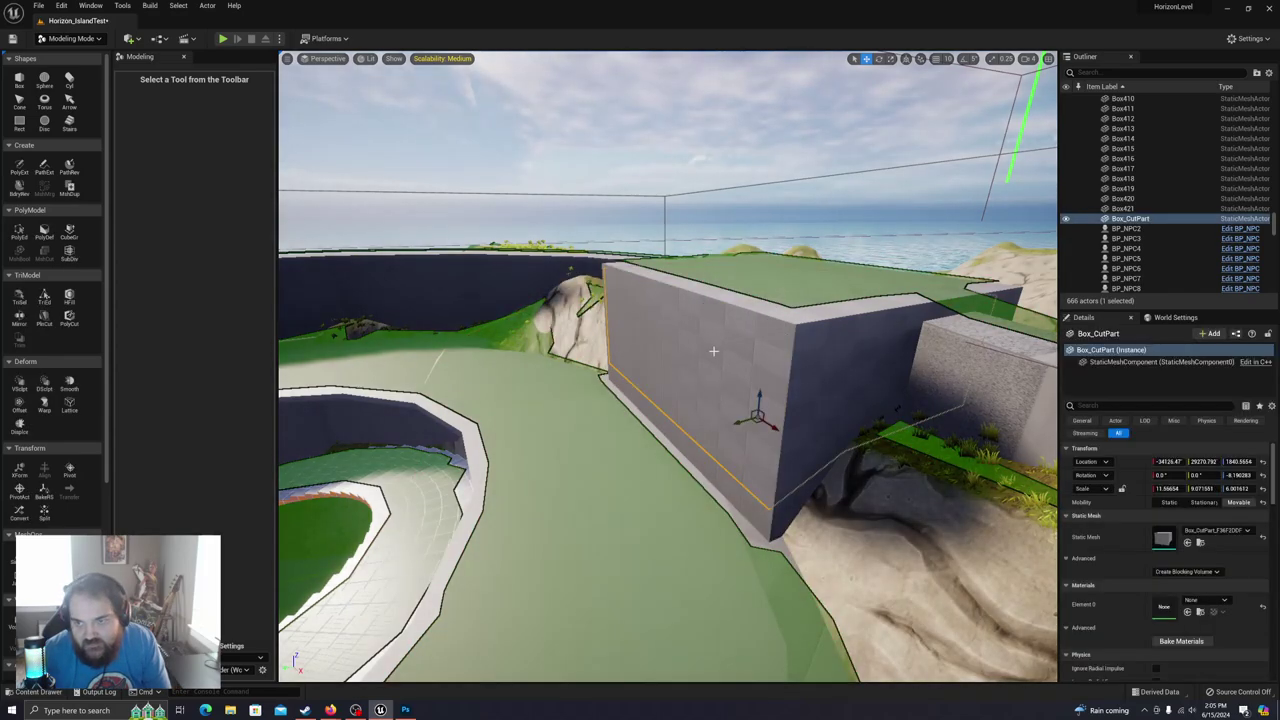
pyautogui.press('Delete')
# Step: Create a 100 × 100 × 100 box against the wall inside the hollowed entrance block
pyautogui.moveTo(714, 351); pyautogui.dragTo(770, 355, button='right')
pyautogui.press('w')
pyautogui.press('w')
pyautogui.moveTo(668, 366); pyautogui.dragTo(880, 400, button='right')
pyautogui.moveTo(700, 350); pyautogui.dragTo(751, 423, button='right')
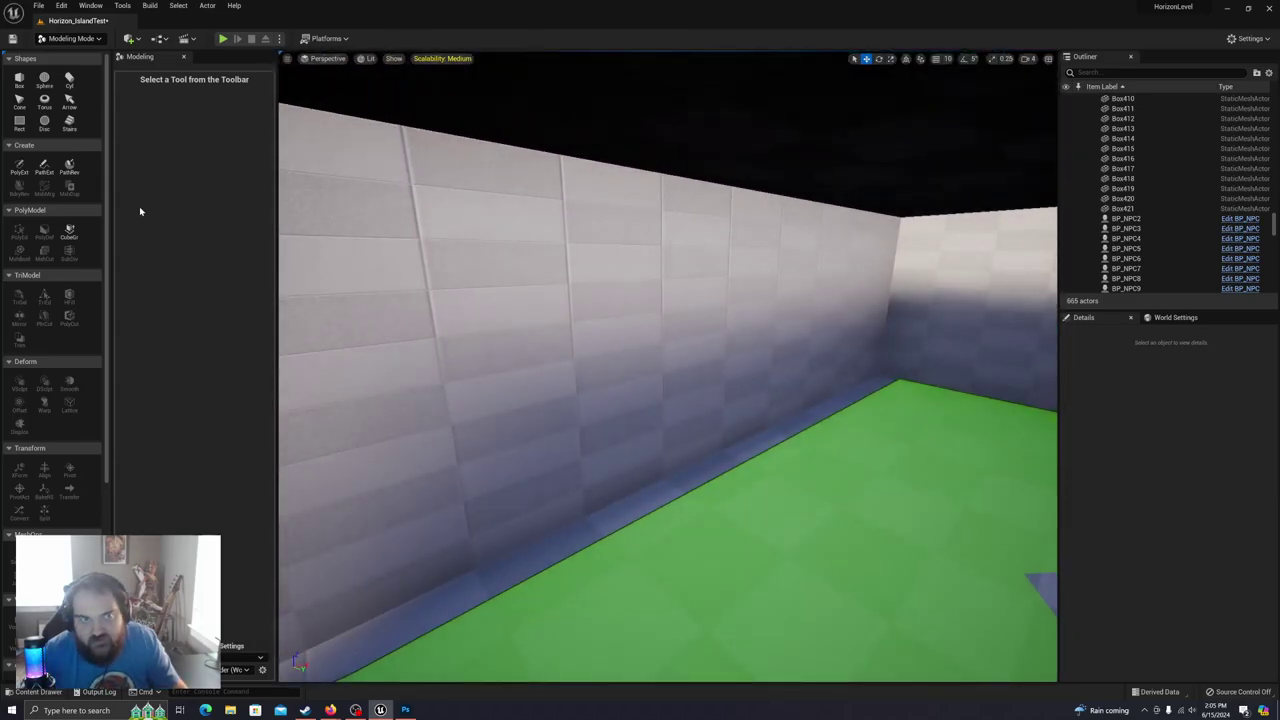
pyautogui.click(19, 80)
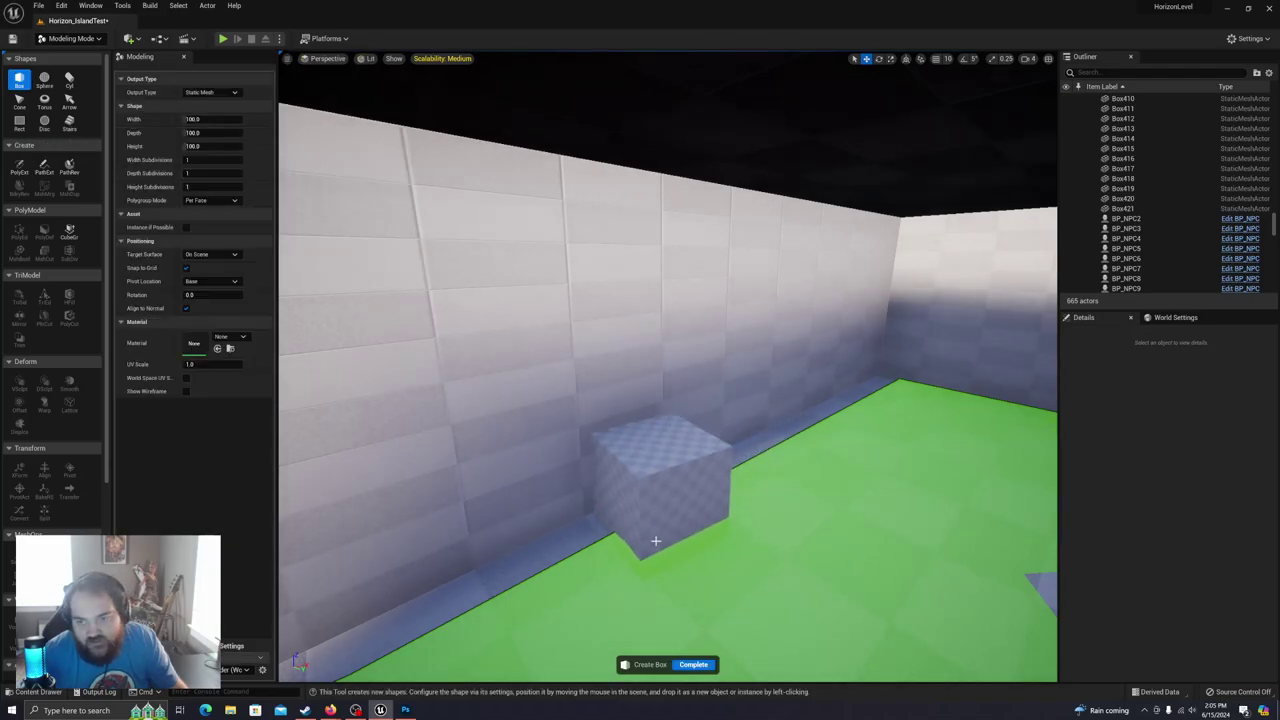
pyautogui.click(590, 395)
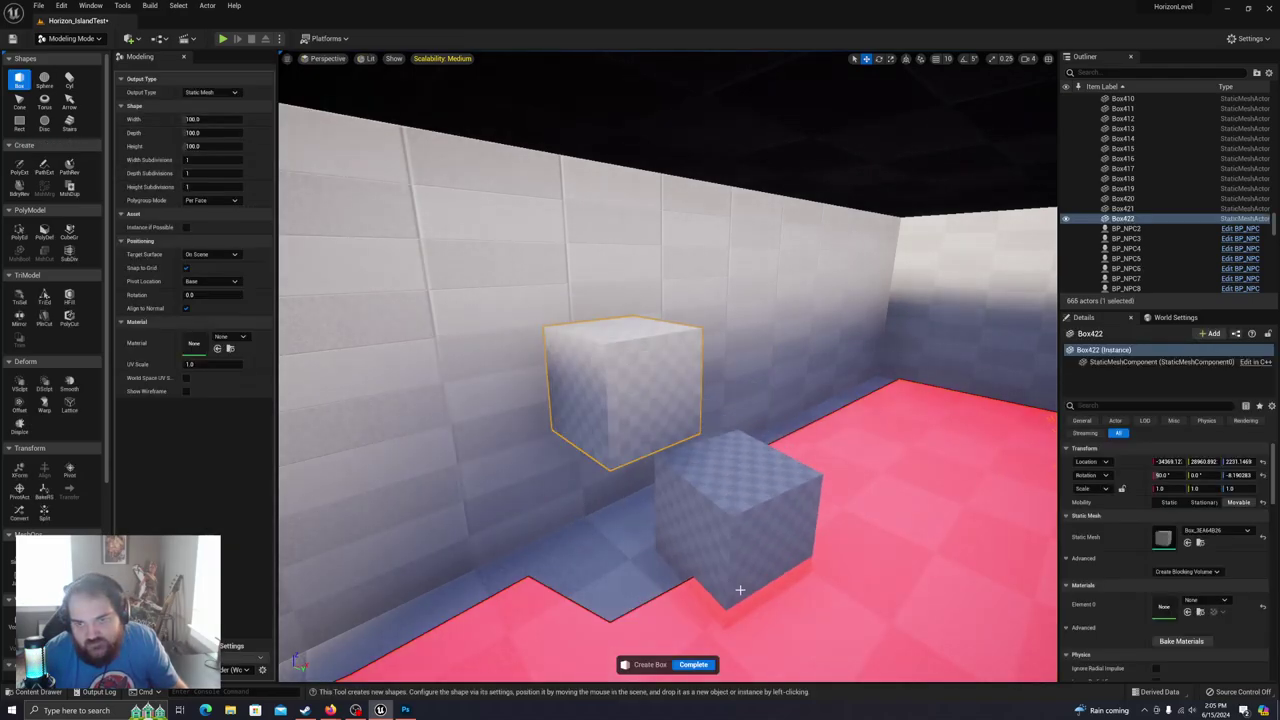
pyautogui.click(693, 665)
# Step: Move the new box along the interior wall and down to floor level, partly embedded in the wall
pyautogui.moveTo(615, 385); pyautogui.dragTo(632, 353, button='right')
pyautogui.moveTo(636, 353); pyautogui.dragTo(742, 462)
pyautogui.moveTo(757, 457); pyautogui.dragTo(693, 447, button='right')
pyautogui.moveTo(637, 424); pyautogui.dragTo(620, 423)
pyautogui.click(1260, 597)
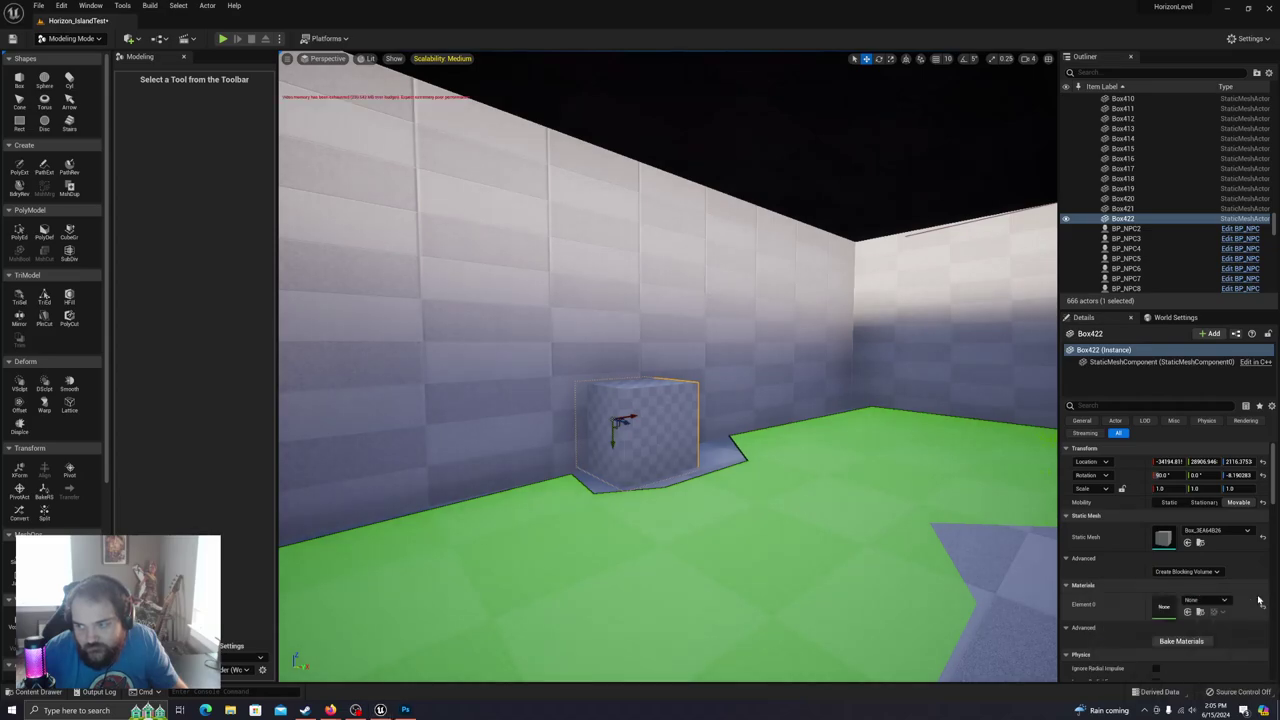
# Step: Scale the box to about 2.83 wide and 2.66 high, raising it so its base stays at floor level
pyautogui.press('r')
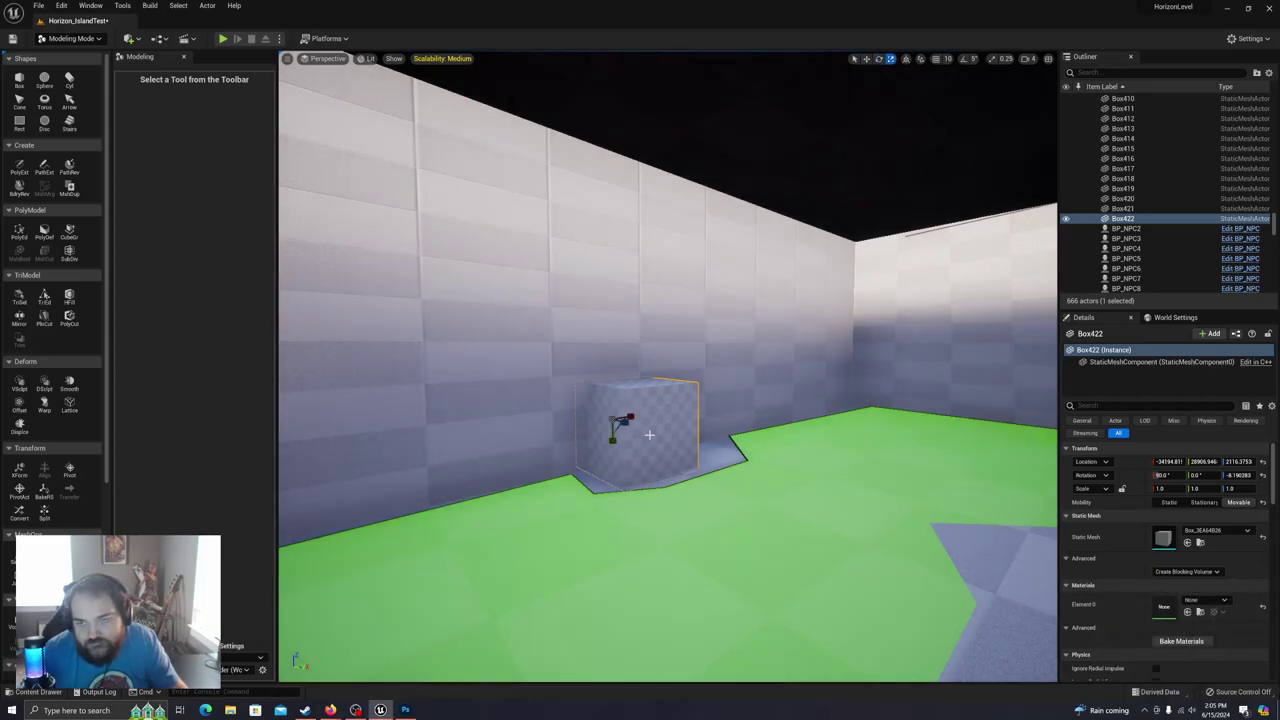
pyautogui.moveTo(630, 417)
pyautogui.mouseDown()
pyautogui.moveTo(585, 420)
pyautogui.moveTo(614, 415)
pyautogui.moveTo(614, 393)
pyautogui.moveTo(616, 404)
pyautogui.mouseUp()
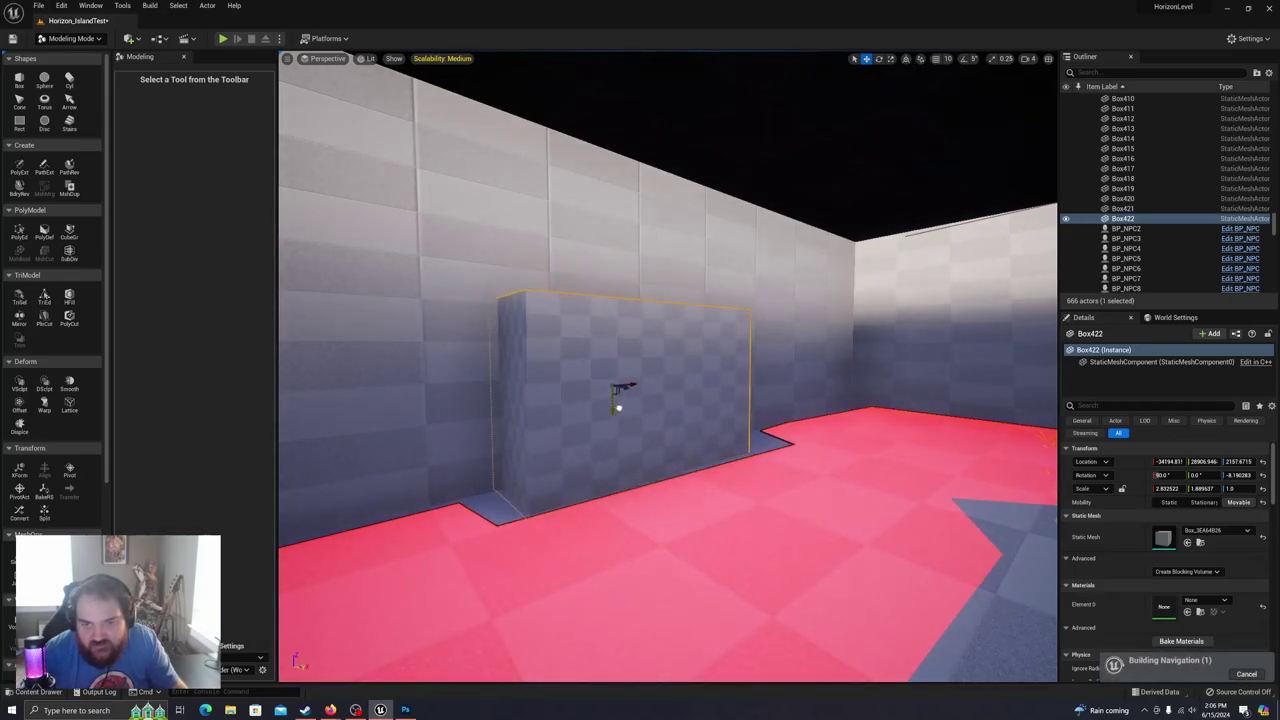
pyautogui.press('e')
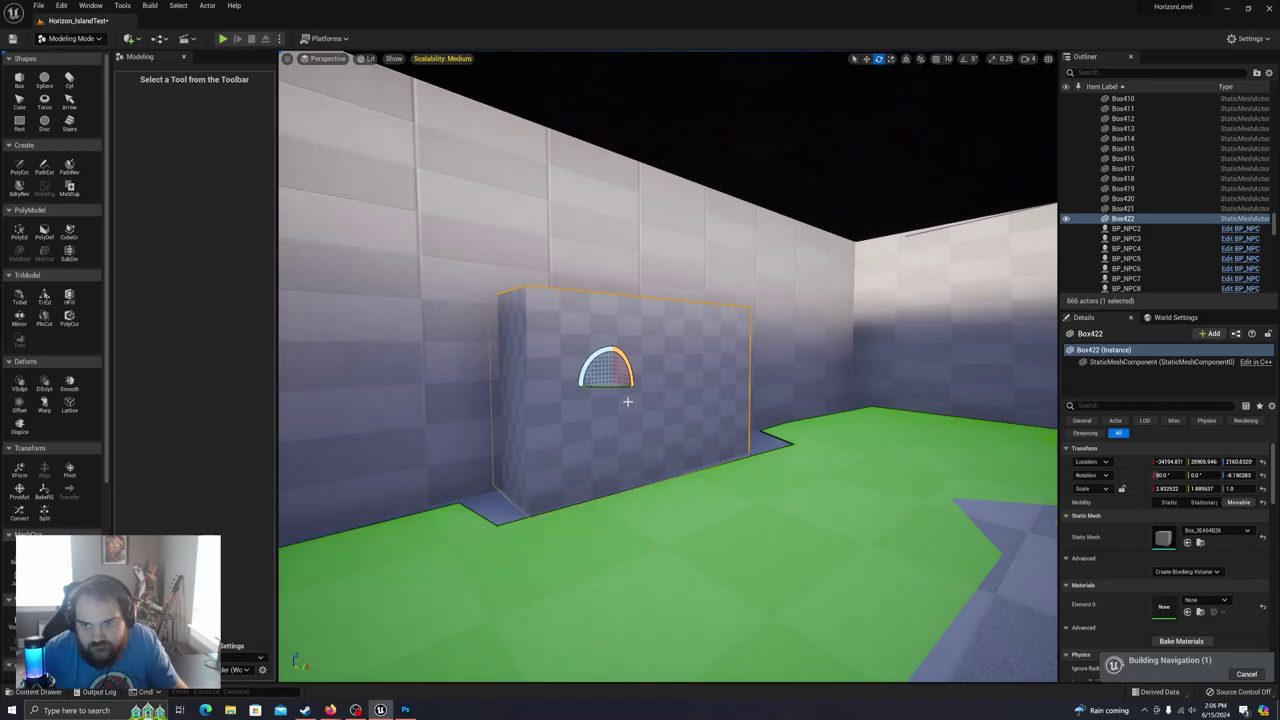
pyautogui.press('r')
pyautogui.moveTo(614, 402); pyautogui.dragTo(620, 370)
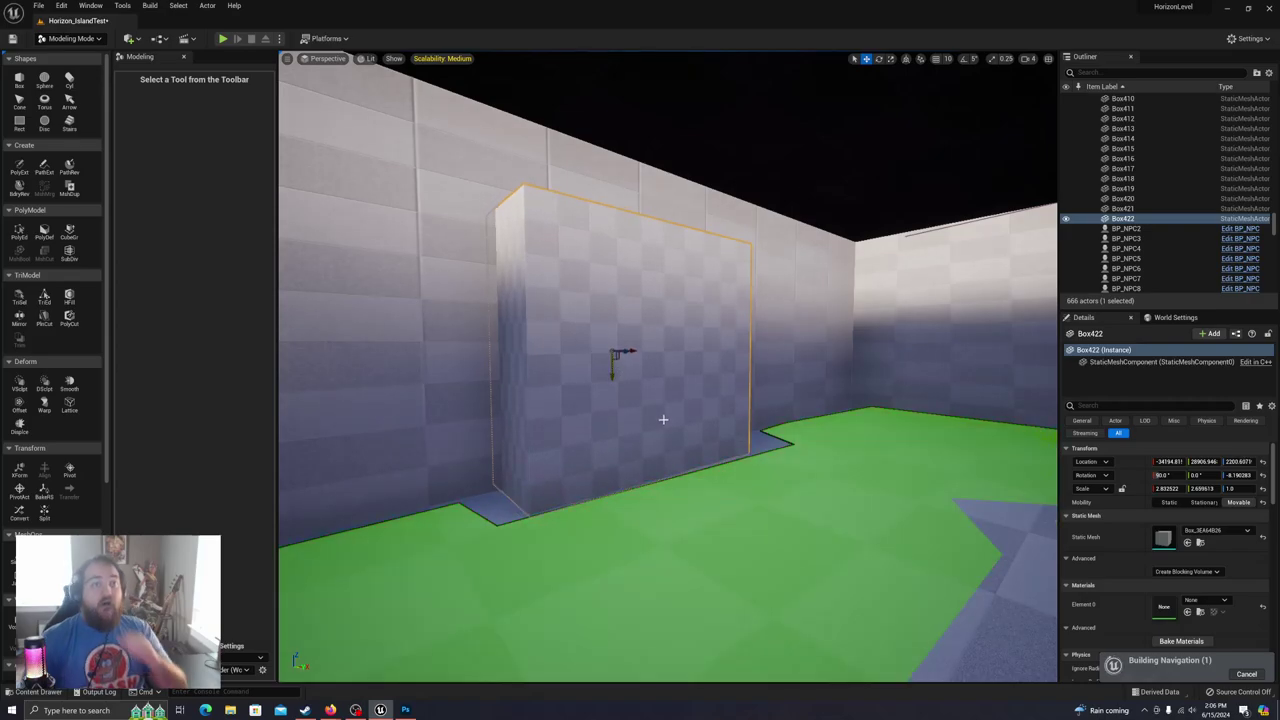
# Step: Nudge the doorway box slightly along its depth at the entrance block's back wall
pyautogui.moveTo(594, 490)
pyautogui.mouseDown(button='right')
pyautogui.moveTo(690, 500)
pyautogui.moveTo(594, 490)
pyautogui.mouseUp(button='right')
pyautogui.press('s')
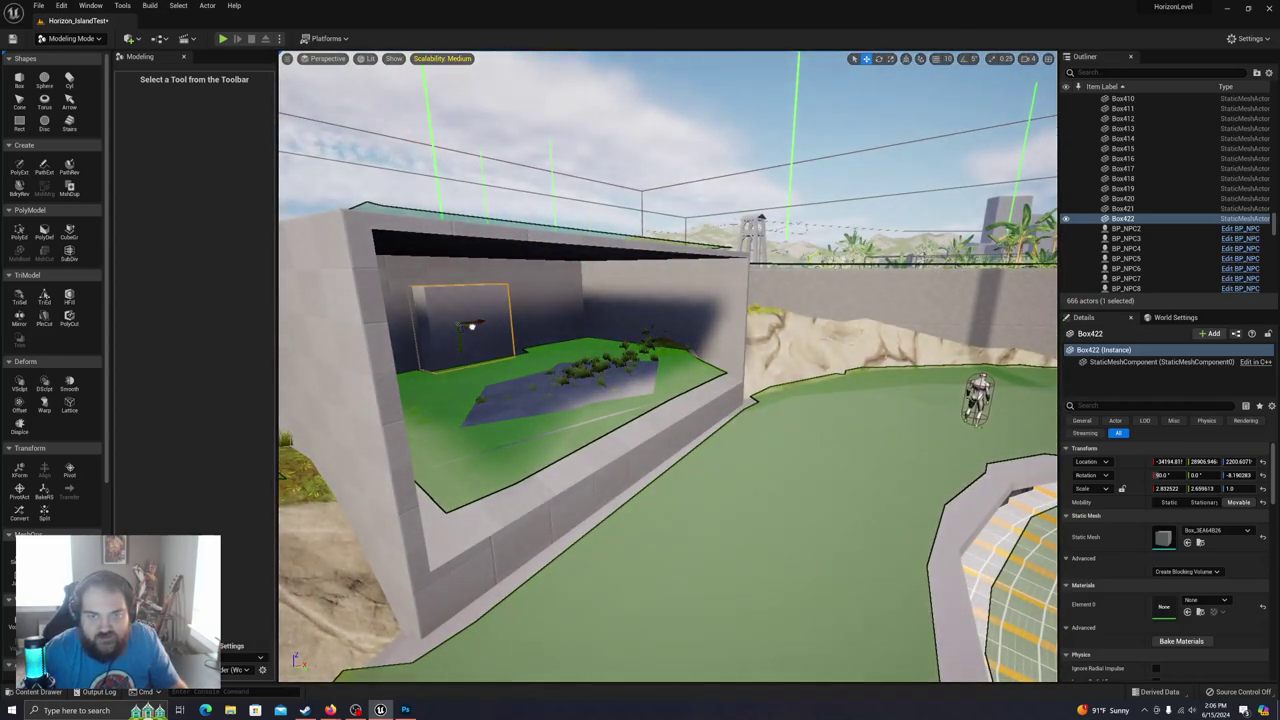
pyautogui.moveTo(471, 326); pyautogui.dragTo(468, 324)
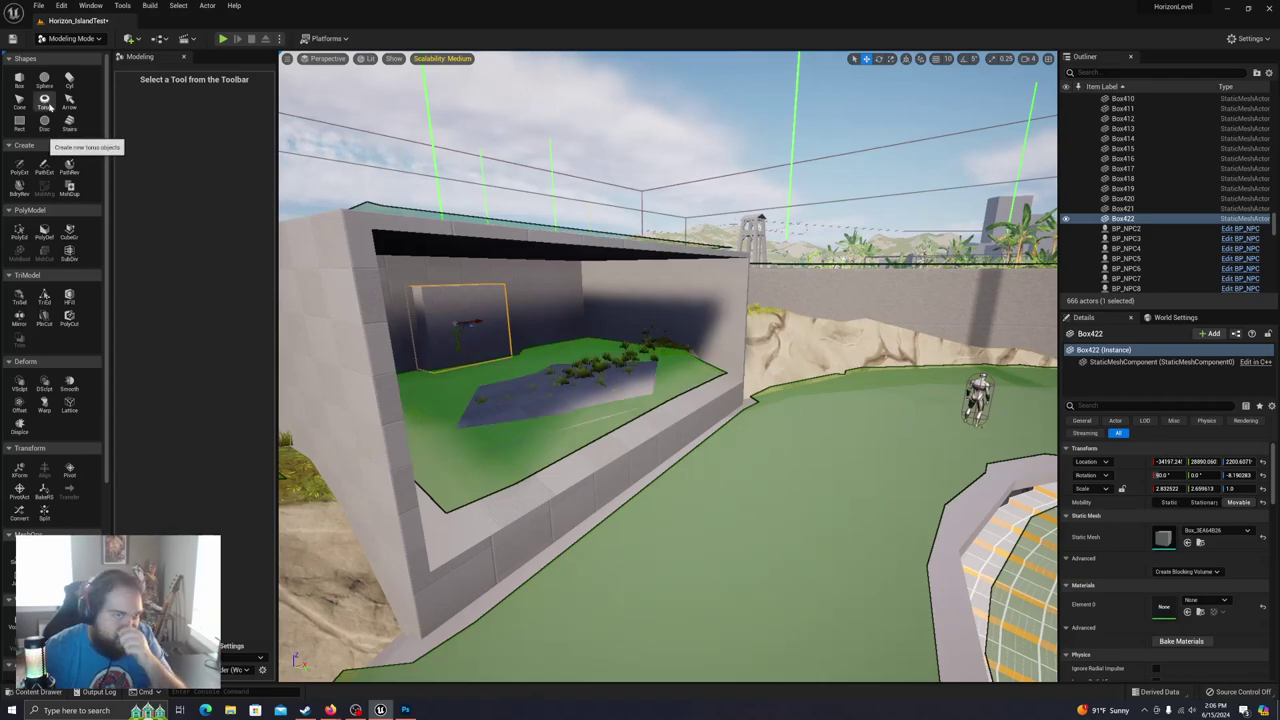
# Step: Create a 100 × 100 × 100 box on the ground against the front ledge of the entrance block
pyautogui.click(19, 80)
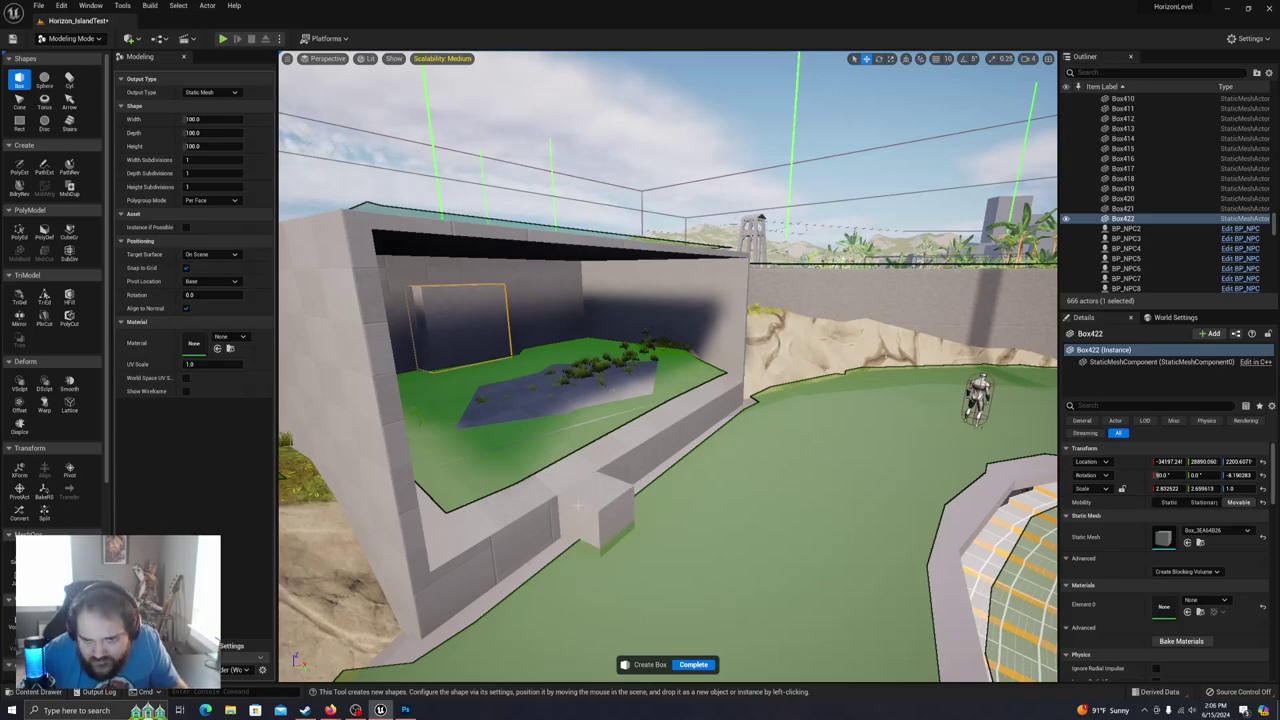
pyautogui.click(578, 505)
pyautogui.press('Escape')
pyautogui.moveTo(691, 638); pyautogui.dragTo(495, 650, button='right')
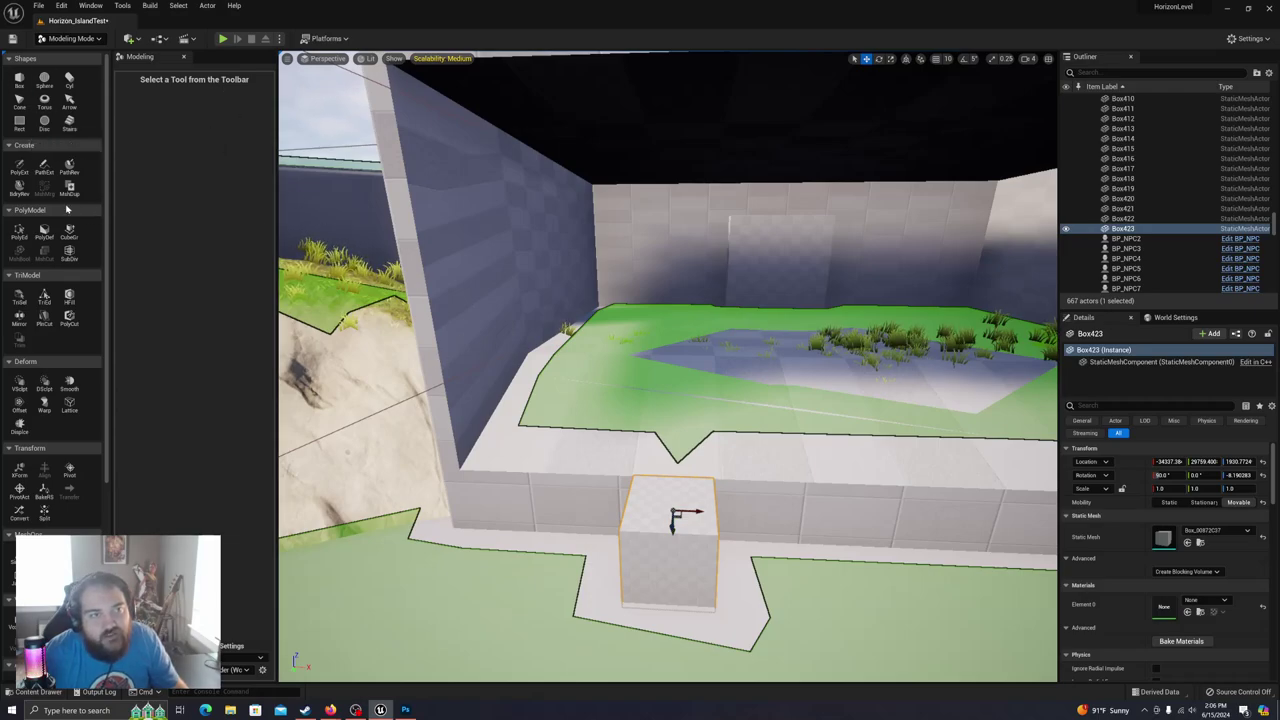
# Step: Start a PolyGroup edit on the new box and extend its near end to the entrance block's side wall
pyautogui.click(19, 230)
pyautogui.press('a')
pyautogui.moveTo(665, 510)
pyautogui.mouseDown(button='right')
pyautogui.moveTo(665, 540)
pyautogui.moveTo(665, 510)
pyautogui.mouseUp(button='right')
pyautogui.moveTo(660, 490); pyautogui.dragTo(476, 548)
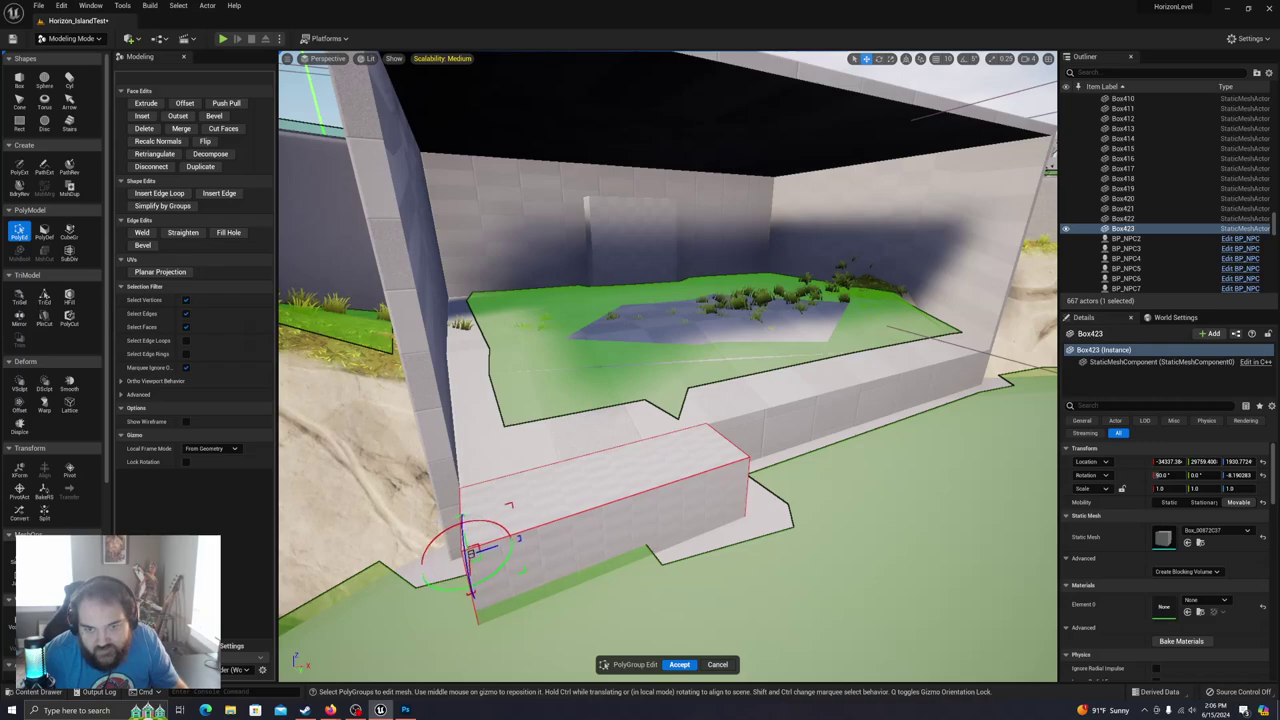
# Step: Extend the box's other end face along the ledge to the opposite side wall of the entrance block
pyautogui.press('d')
pyautogui.moveTo(520, 490)
pyautogui.mouseDown(button='right')
pyautogui.moveTo(550, 500)
pyautogui.moveTo(520, 510)
pyautogui.mouseUp(button='right')
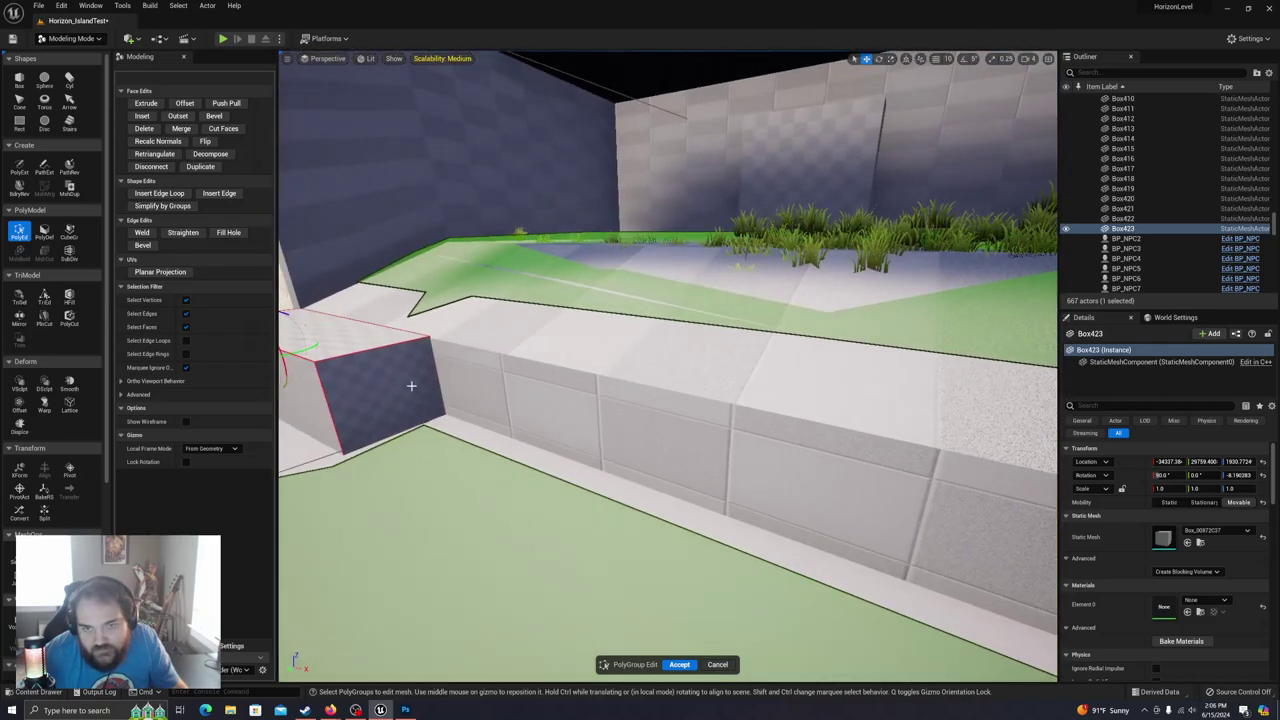
pyautogui.click(409, 386)
pyautogui.moveTo(409, 386); pyautogui.dragTo(430, 400, button='right')
pyautogui.press('s')
pyautogui.keyDown('alt'); pyautogui.moveTo(397, 360); pyautogui.dragTo(856, 421); pyautogui.keyUp('alt')
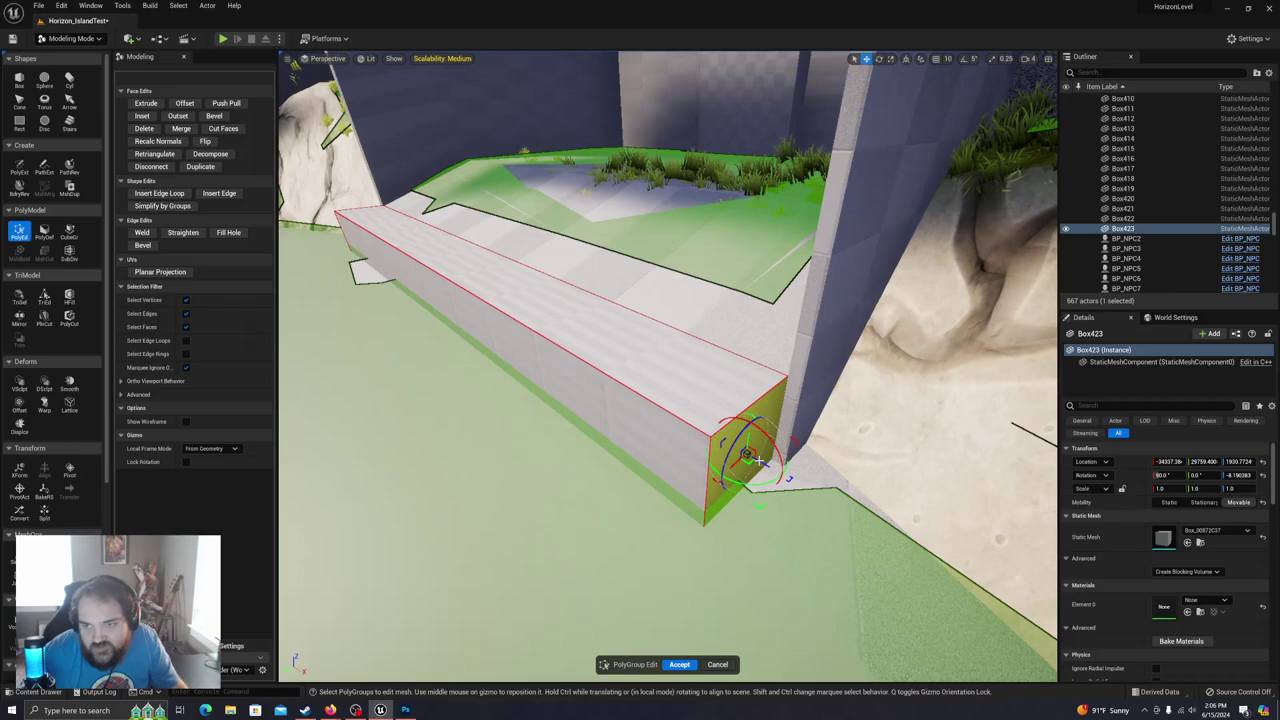
# Step: Pull the long front face outward from the ledge to deepen the box into a wide platform
pyautogui.click(538, 366)
pyautogui.keyDown('alt'); pyautogui.moveTo(549, 316); pyautogui.dragTo(545, 329); pyautogui.keyUp('alt')
pyautogui.moveTo(602, 291); pyautogui.dragTo(605, 338)
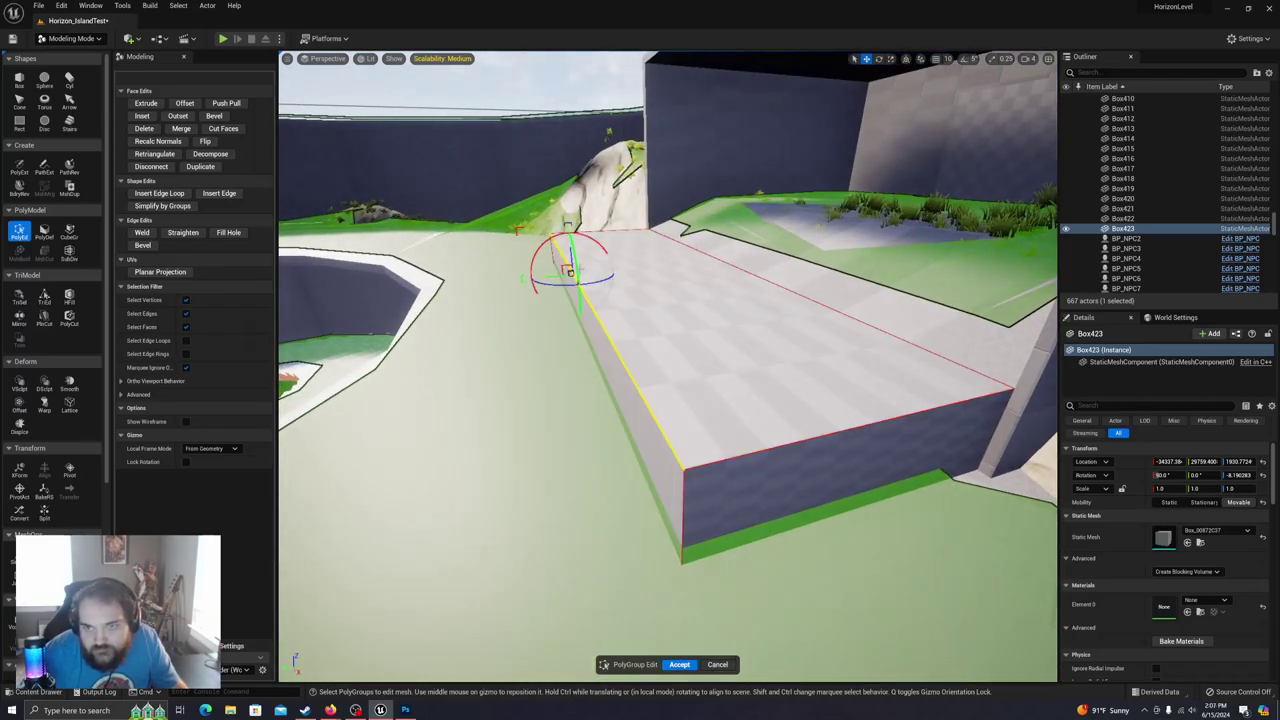
# Step: Lower the platform's front top edge to ground level to form a ramp, adjust how far it reaches, and accept the edit
pyautogui.moveTo(569, 270); pyautogui.dragTo(574, 312)
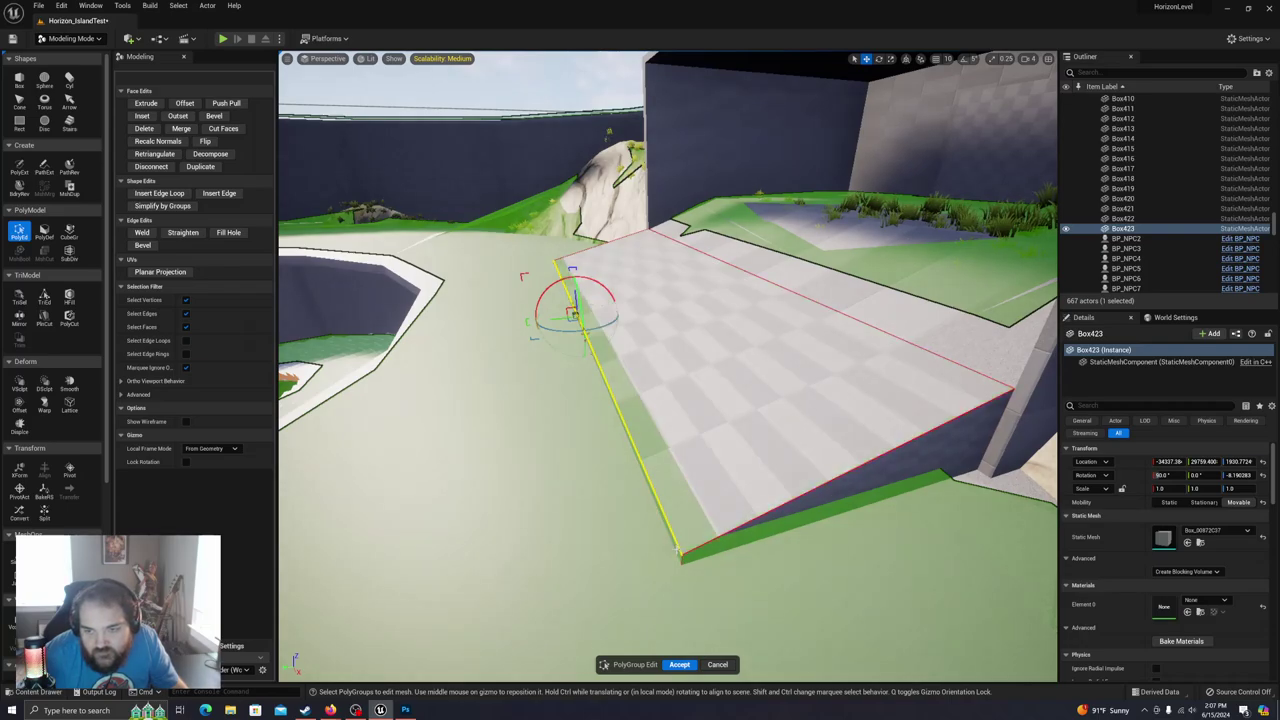
pyautogui.click(586, 305)
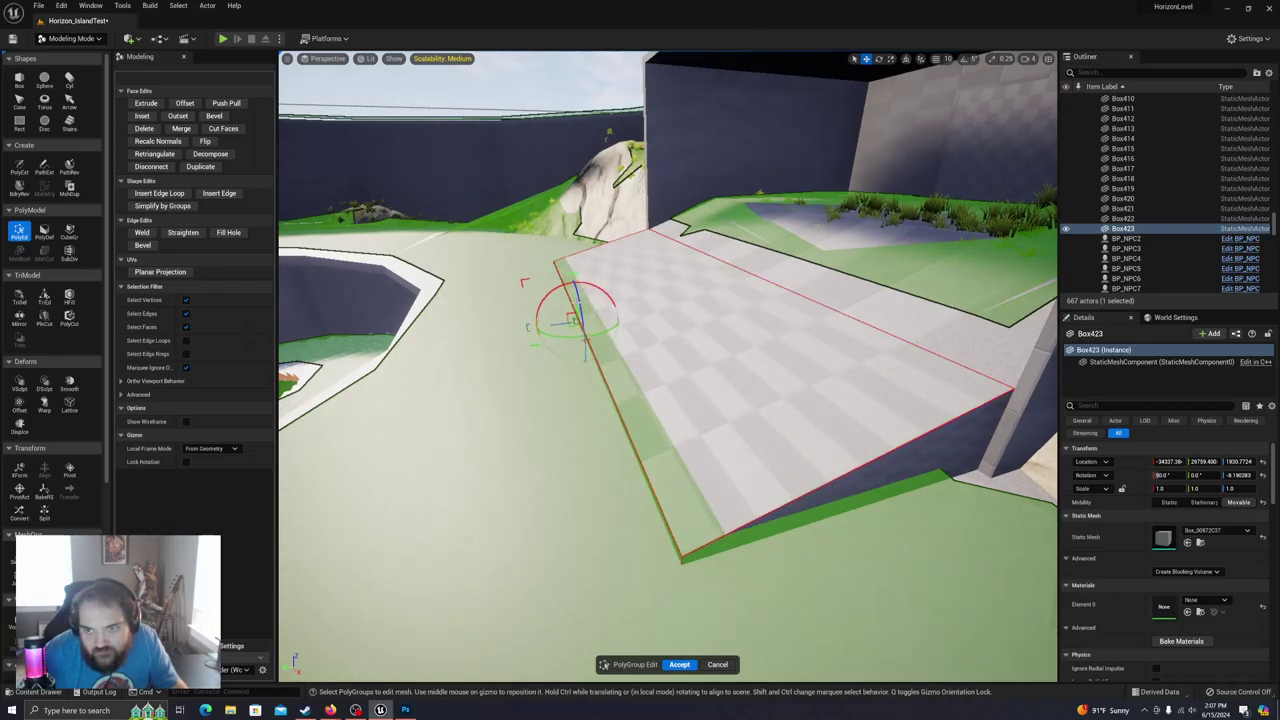
pyautogui.moveTo(581, 308); pyautogui.dragTo(580, 308)
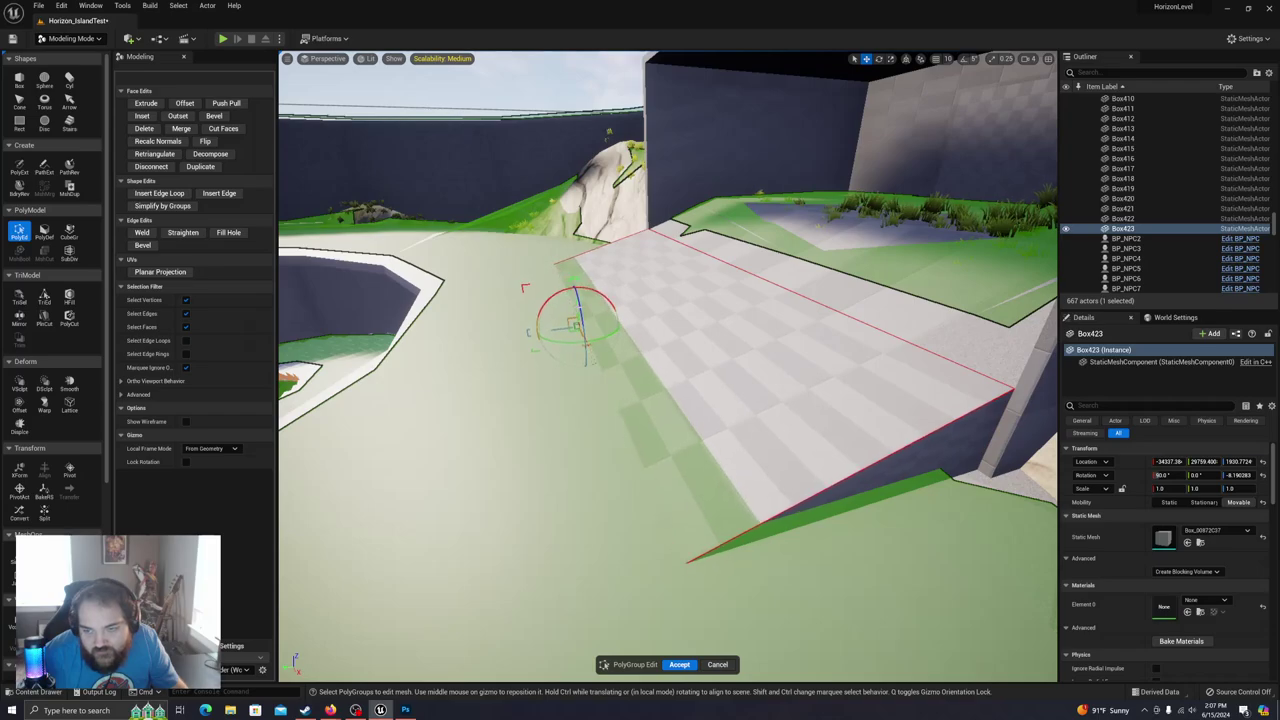
pyautogui.moveTo(605, 325); pyautogui.dragTo(583, 245, button='right')
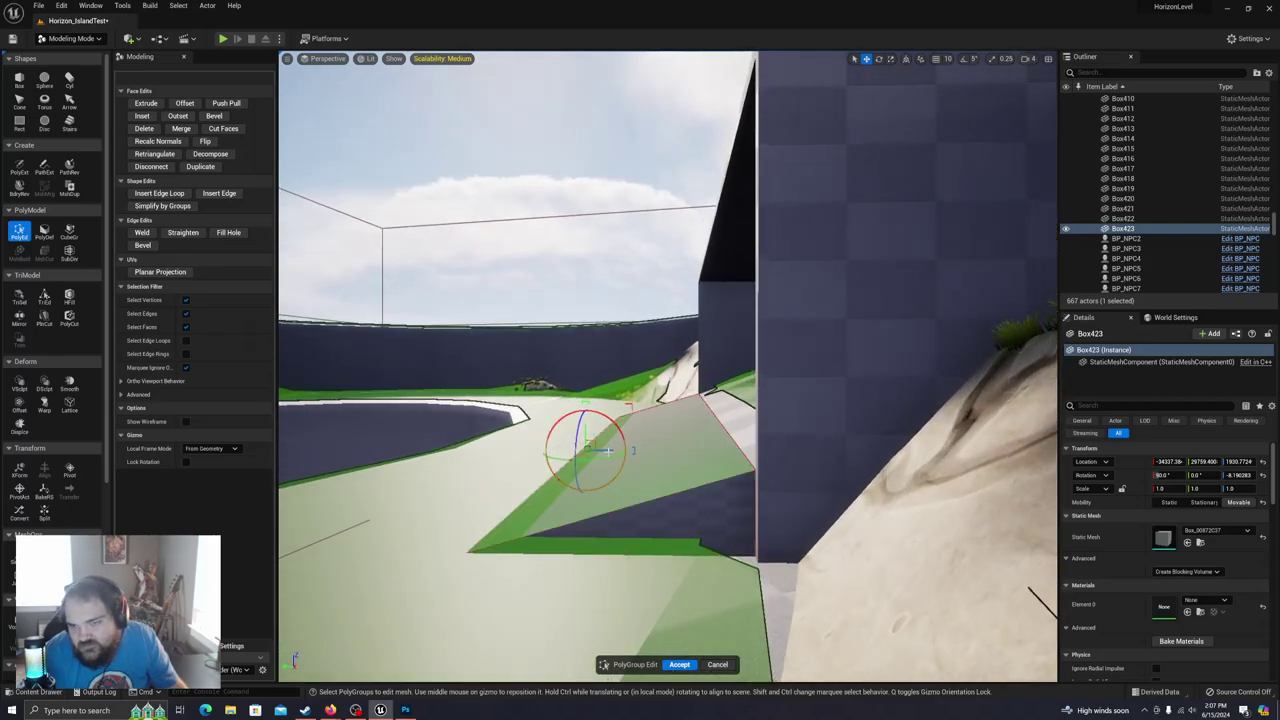
pyautogui.moveTo(607, 452); pyautogui.dragTo(626, 453)
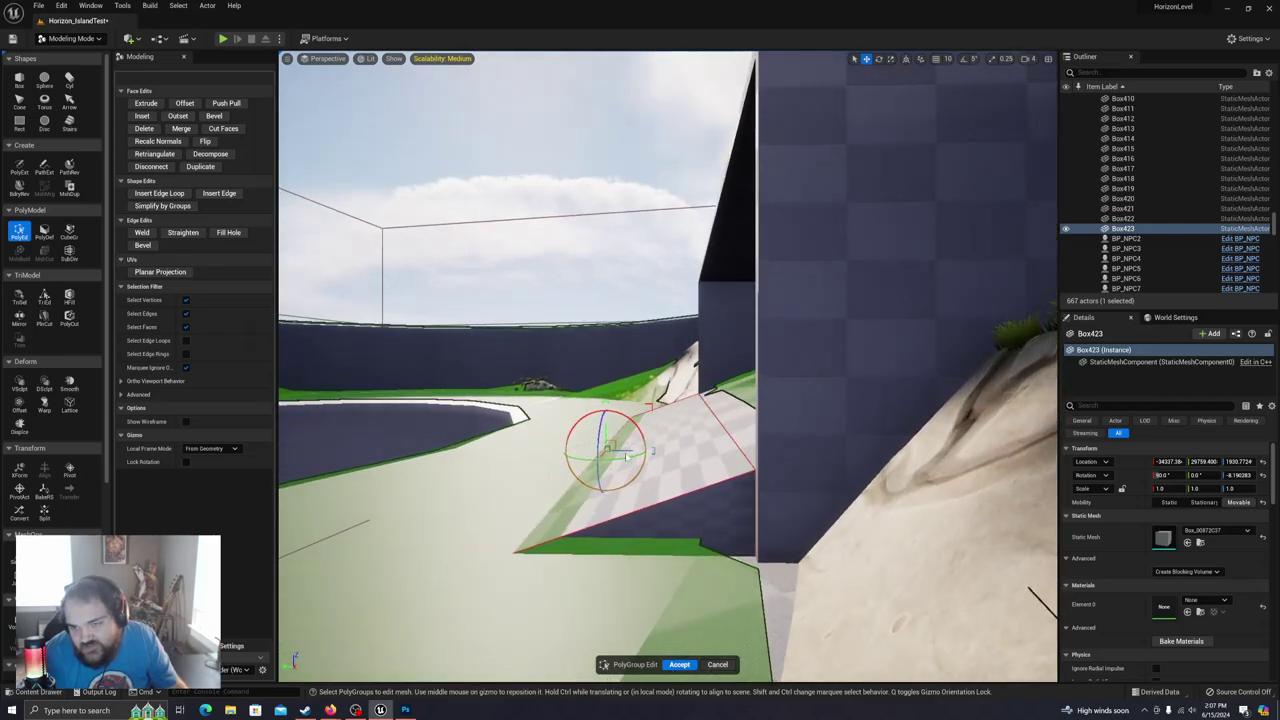
pyautogui.moveTo(690, 520); pyautogui.dragTo(745, 522, button='right')
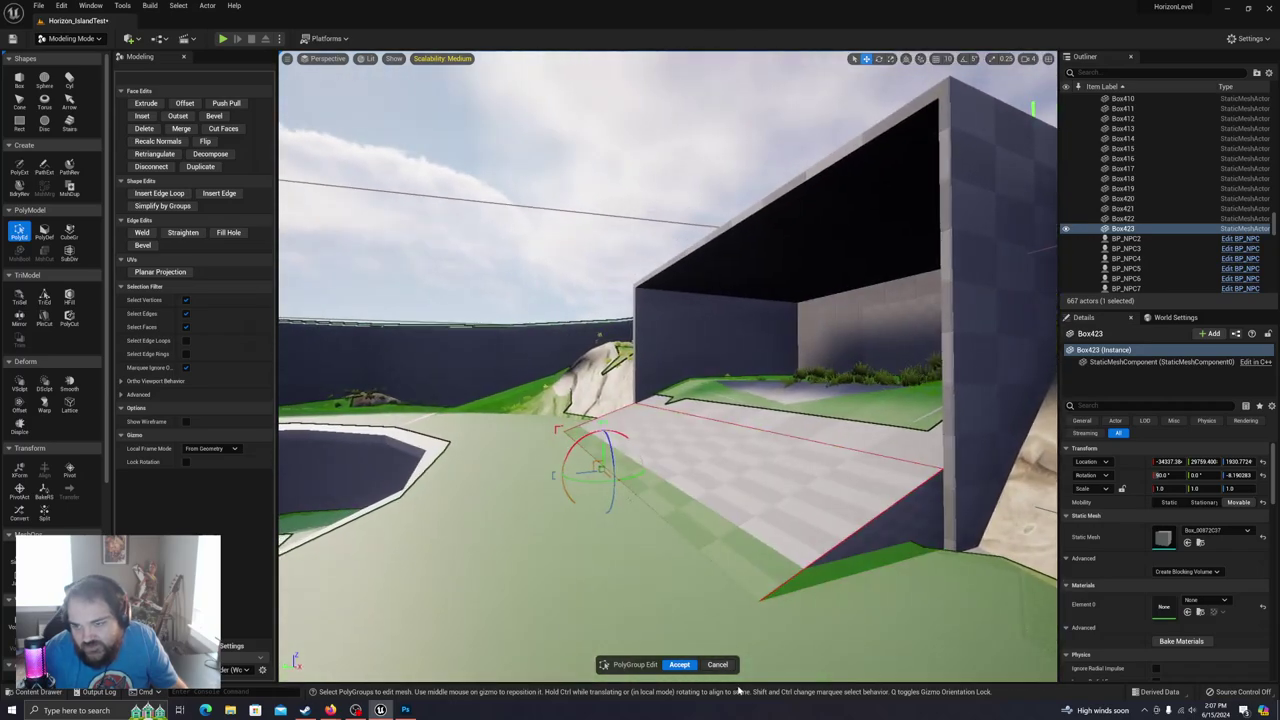
pyautogui.click(679, 665)
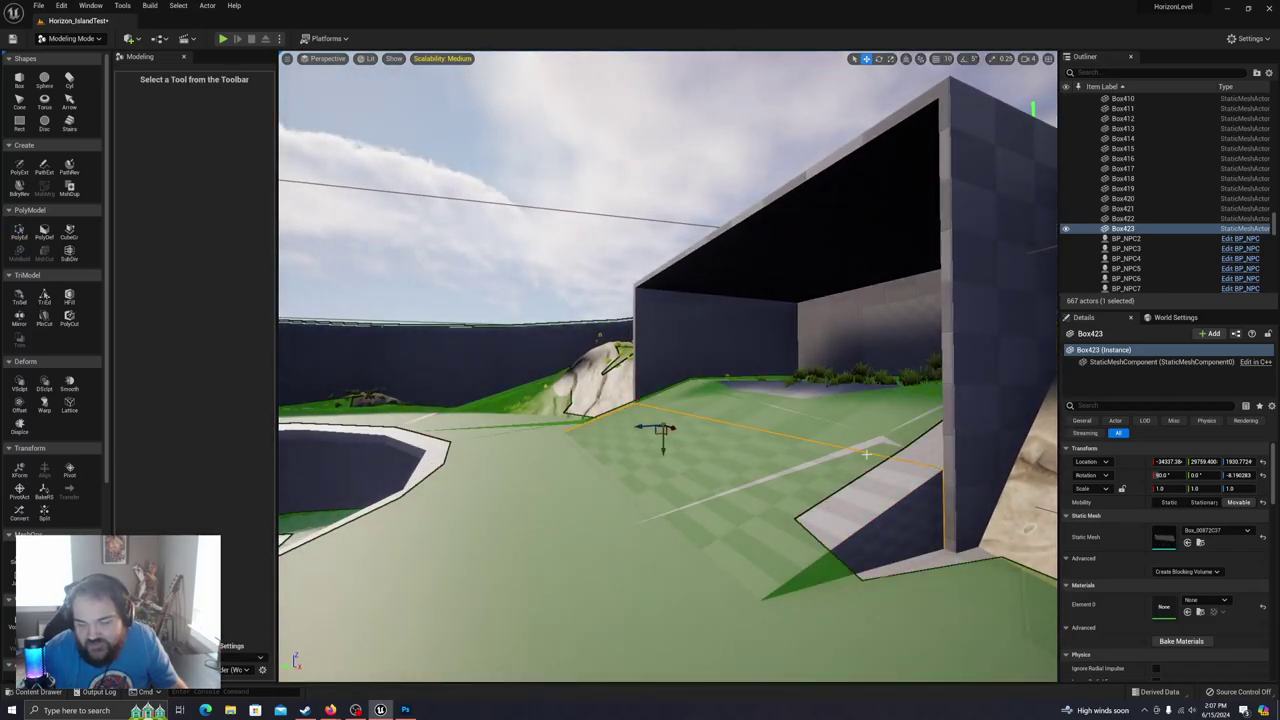
# Step: Select the doorway box and entrance block along with the ramp and move all three back from the central pit
pyautogui.keyDown('ctrl'); pyautogui.click(814, 419); pyautogui.keyUp('ctrl')
pyautogui.moveTo(805, 377); pyautogui.dragTo(860, 440, button='right')
pyautogui.press('w')
pyautogui.keyDown('ctrl'); pyautogui.click(779, 264); pyautogui.keyUp('ctrl')
pyautogui.press('s')
pyautogui.moveTo(777, 349); pyautogui.dragTo(784, 302, button='right')
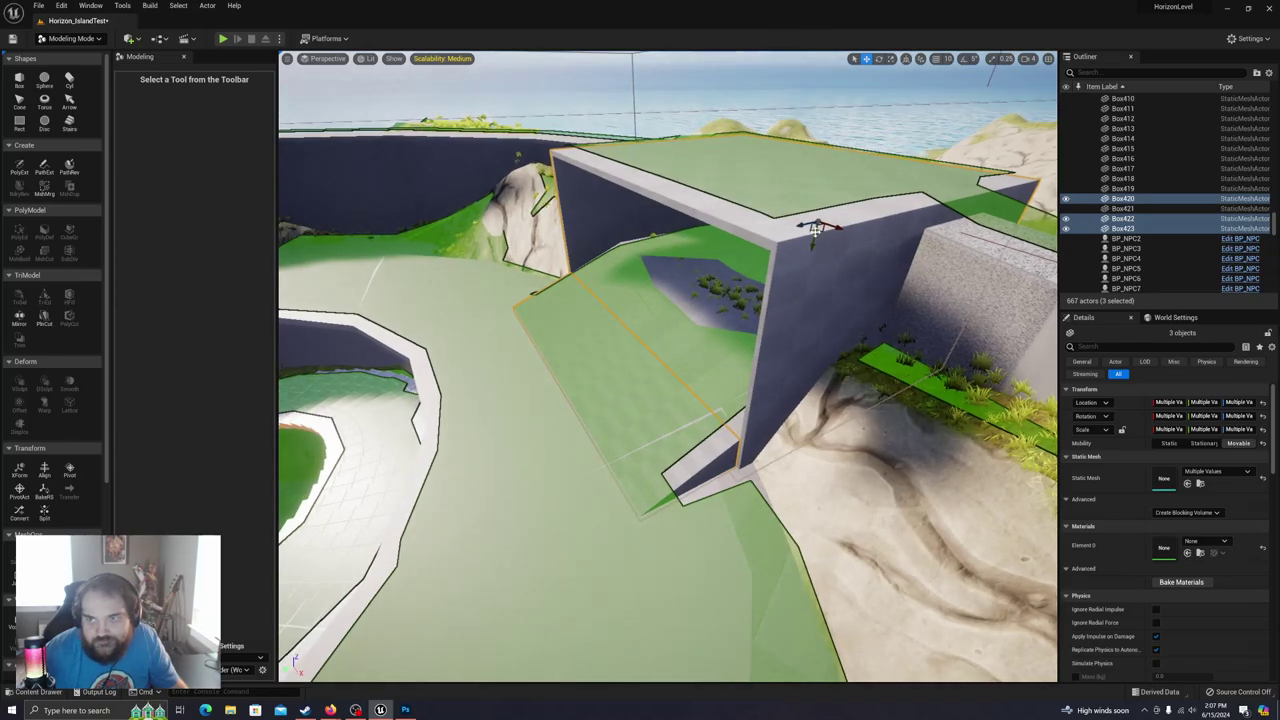
pyautogui.moveTo(815, 226); pyautogui.dragTo(823, 224)
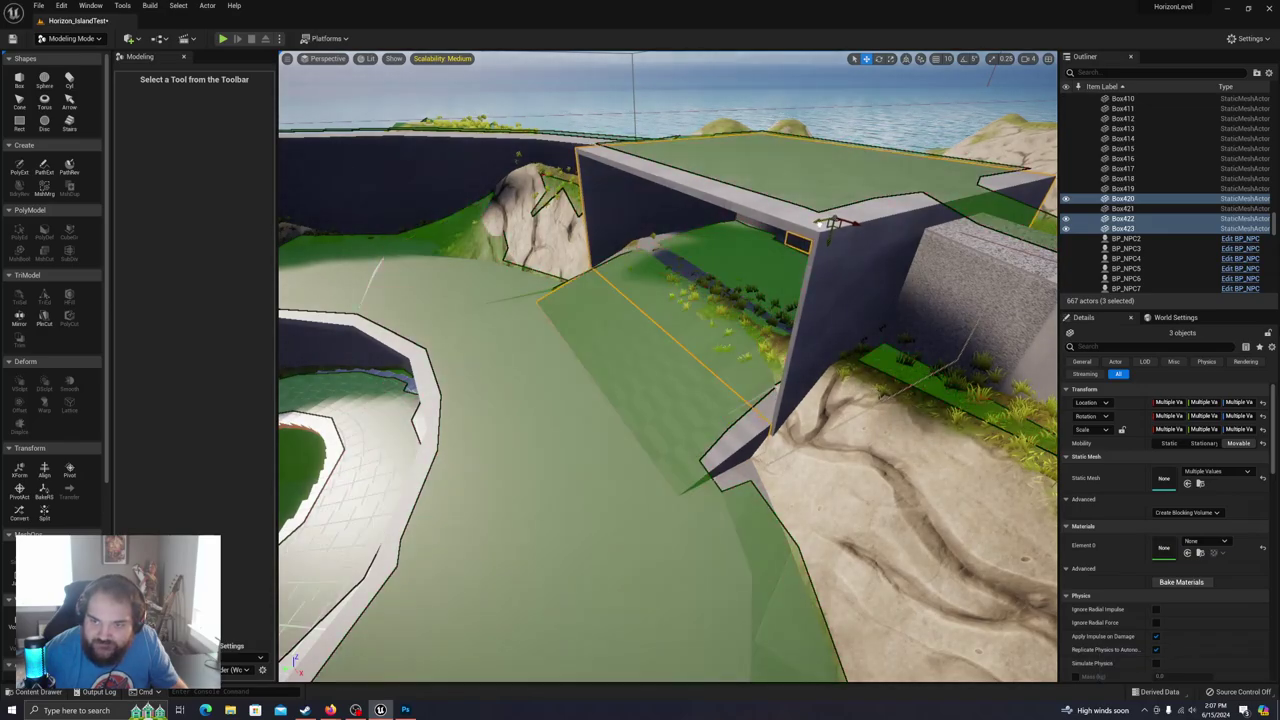
# Step: Save all changes to the level and its assets
pyautogui.moveTo(820, 225)
pyautogui.mouseDown(button='right')
pyautogui.moveTo(930, 228)
pyautogui.moveTo(1040, 290)
pyautogui.moveTo(826, 222)
pyautogui.mouseUp(button='right')
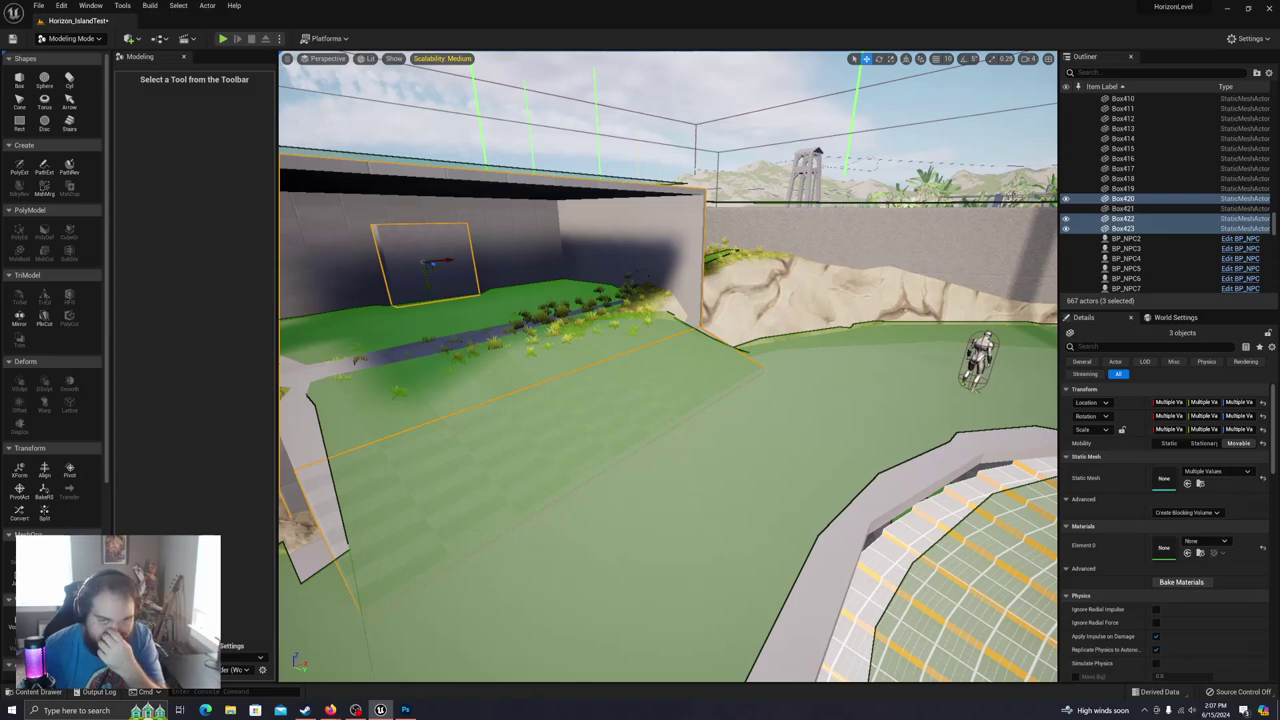
pyautogui.click(39, 6)
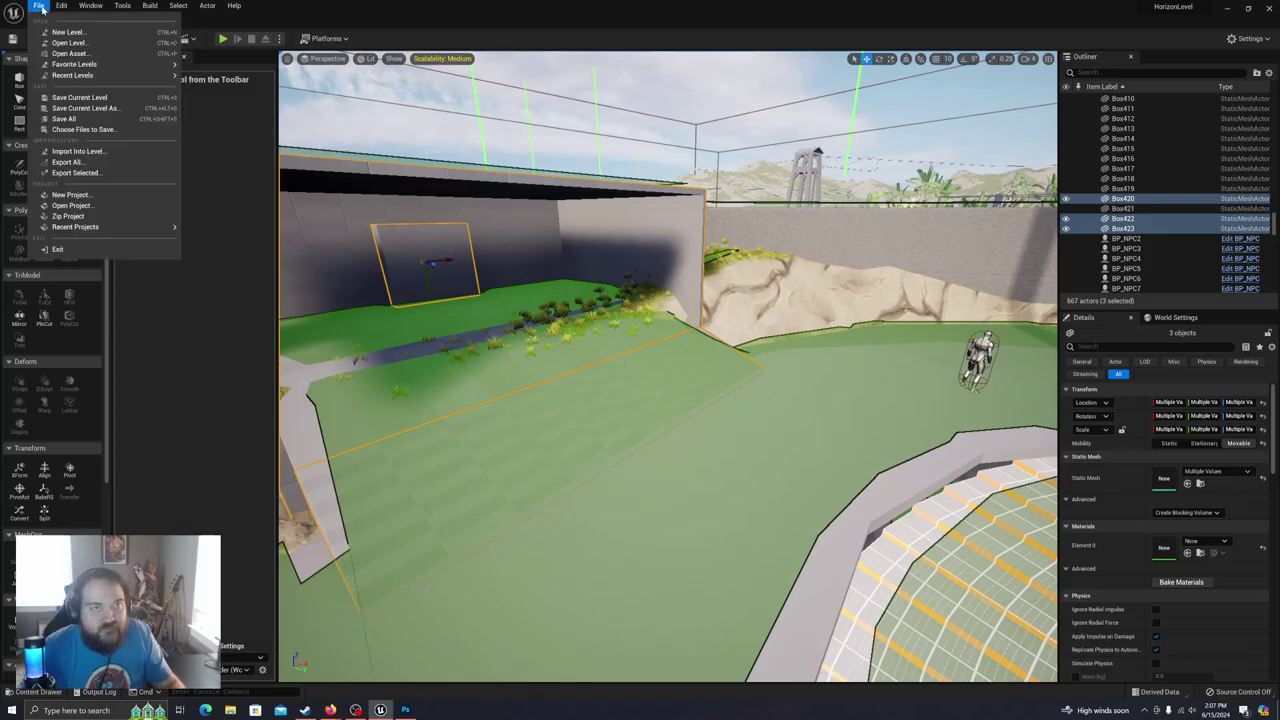
pyautogui.click(86, 118)
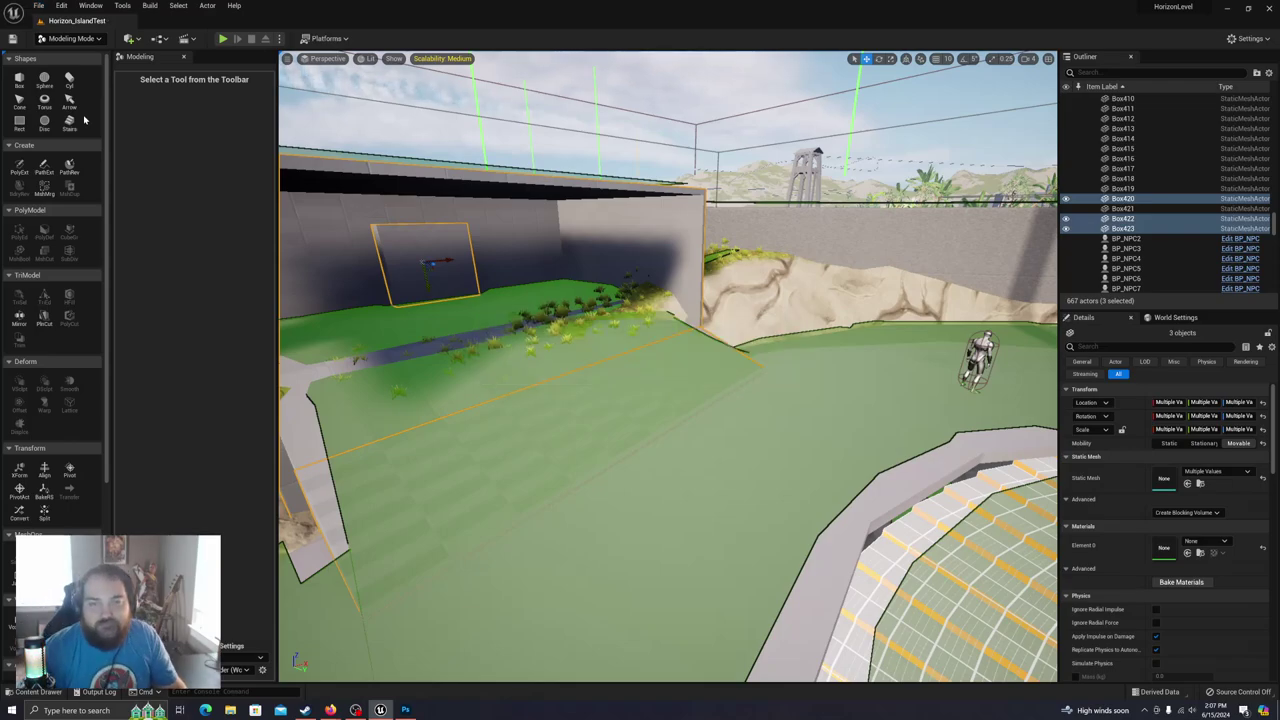
# Step: Play the level in the viewport and run the character up the ramp to the doorway box in the entrance room
pyautogui.moveTo(646, 271); pyautogui.dragTo(682, 271, button='right')
pyautogui.press('a')
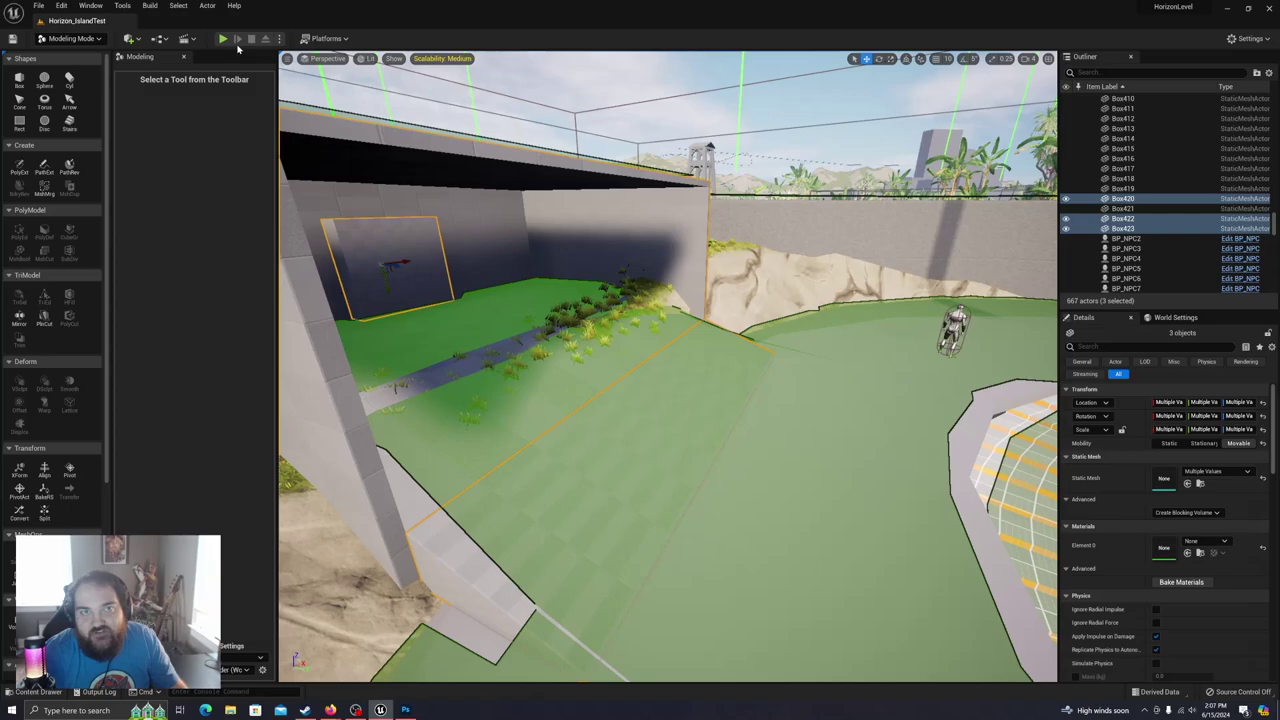
pyautogui.click(750, 393)
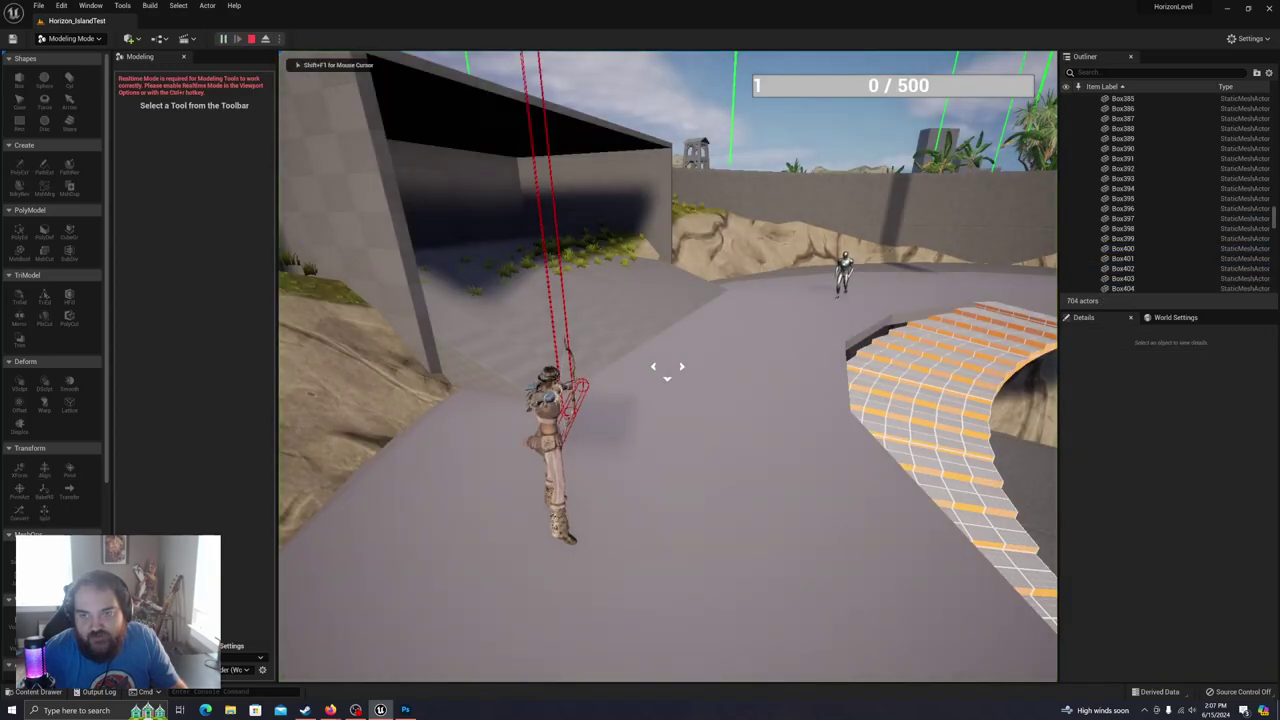
pyautogui.press('w')
pyautogui.press('w')
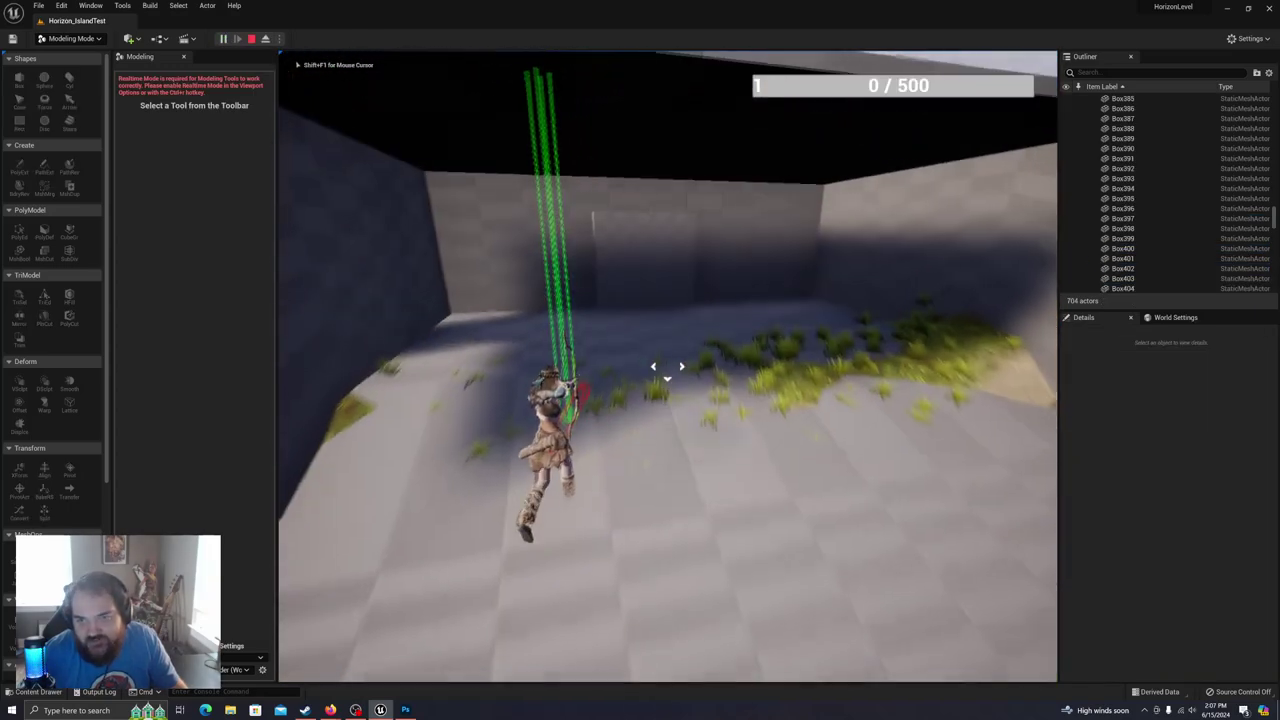
pyautogui.press('w')
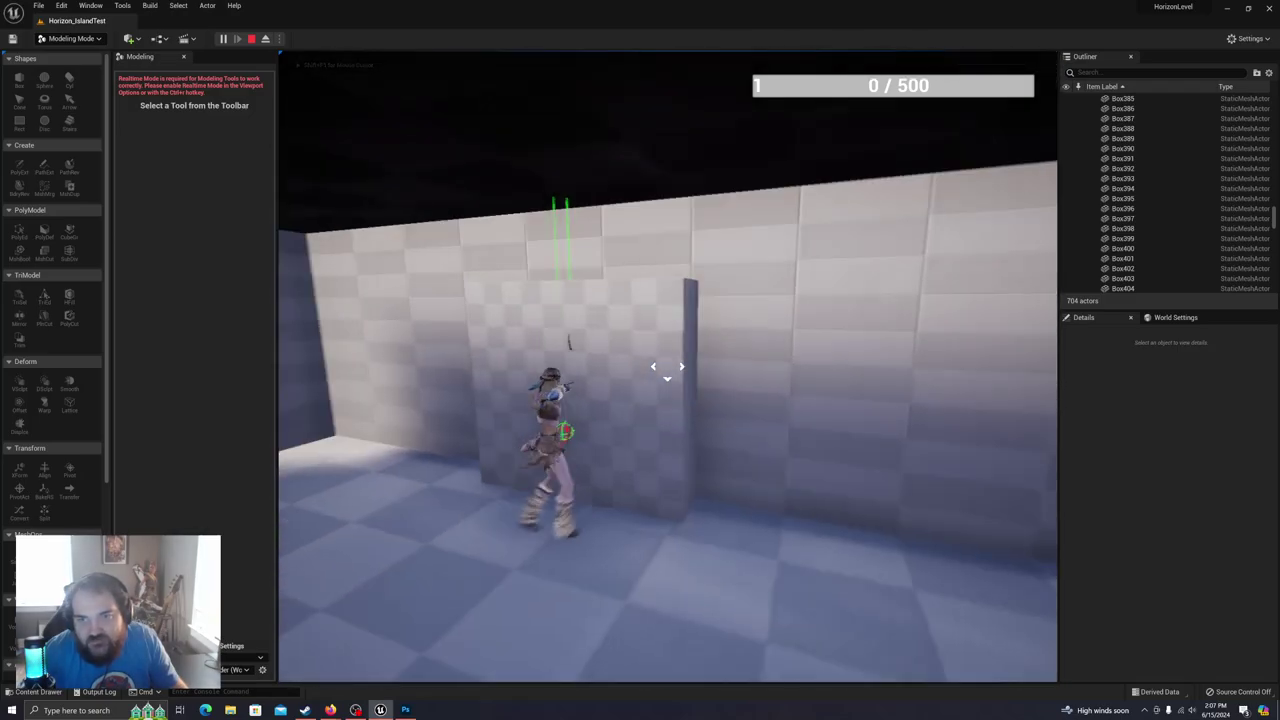
# Step: Run the character back out of the entrance room and around the arena's ring floor to check the layout and scale
pyautogui.press('w')
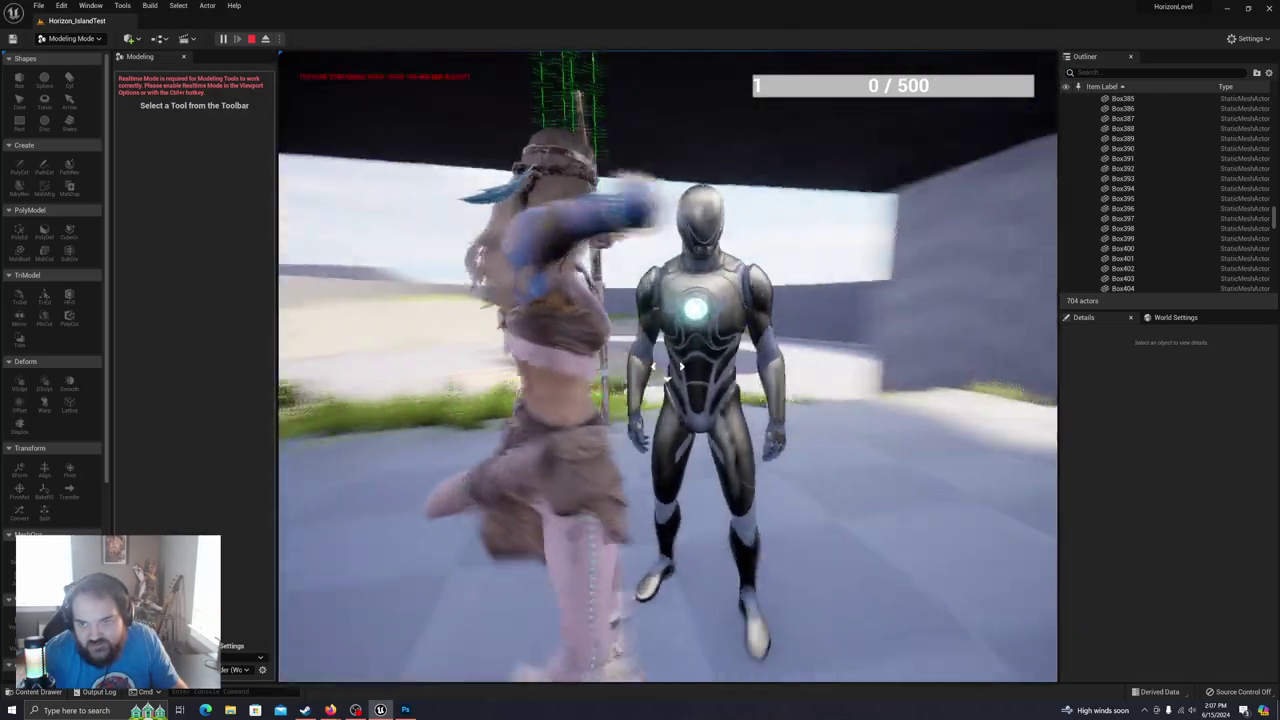
pyautogui.press('w')
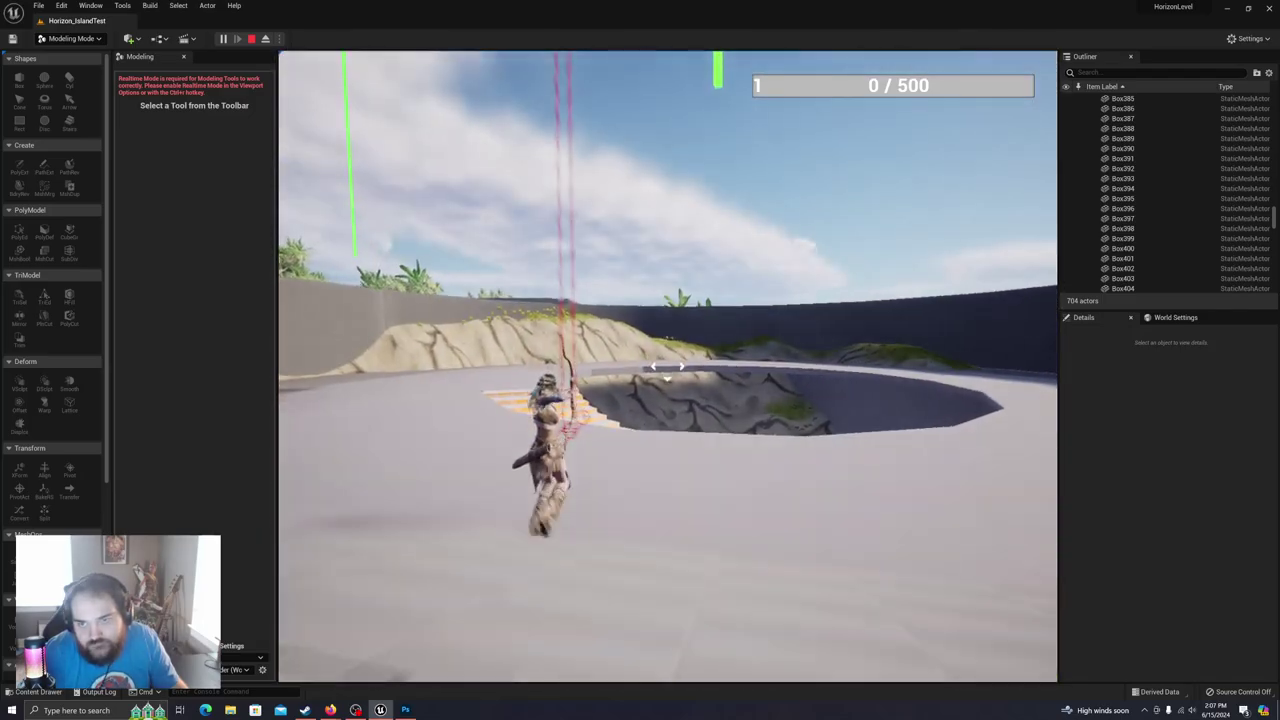
pyautogui.press('w')
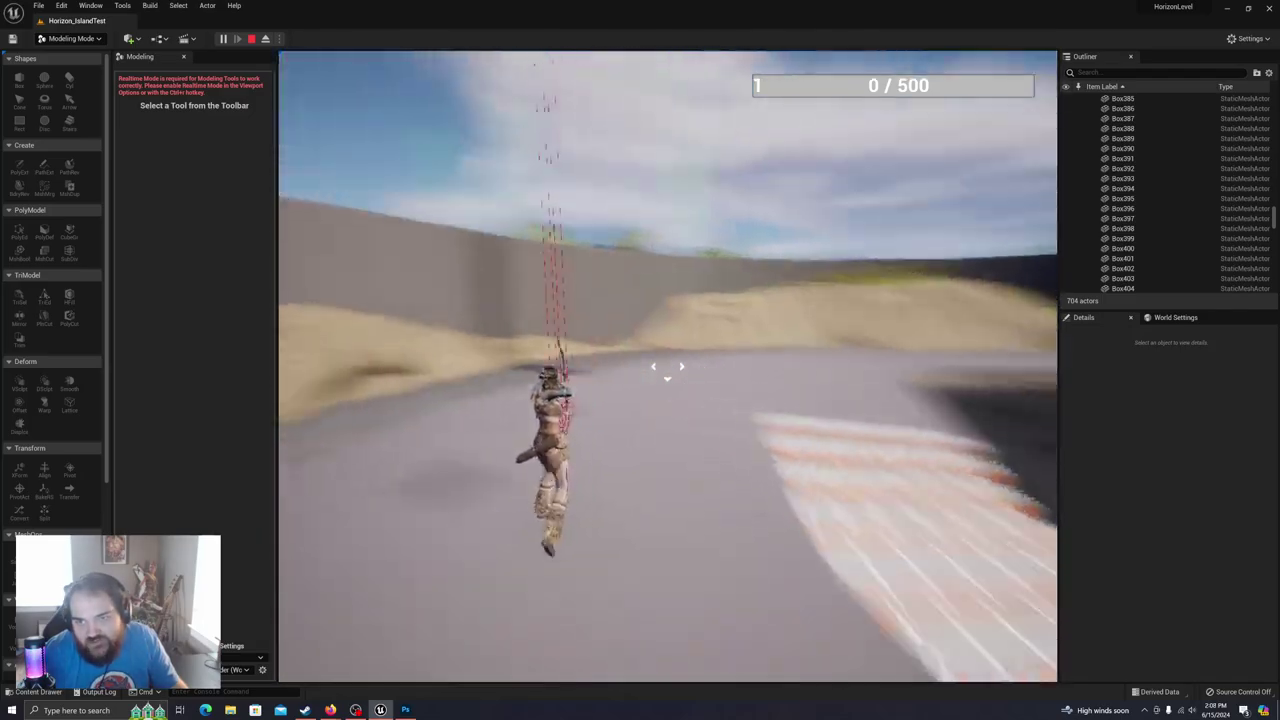
pyautogui.press('w')
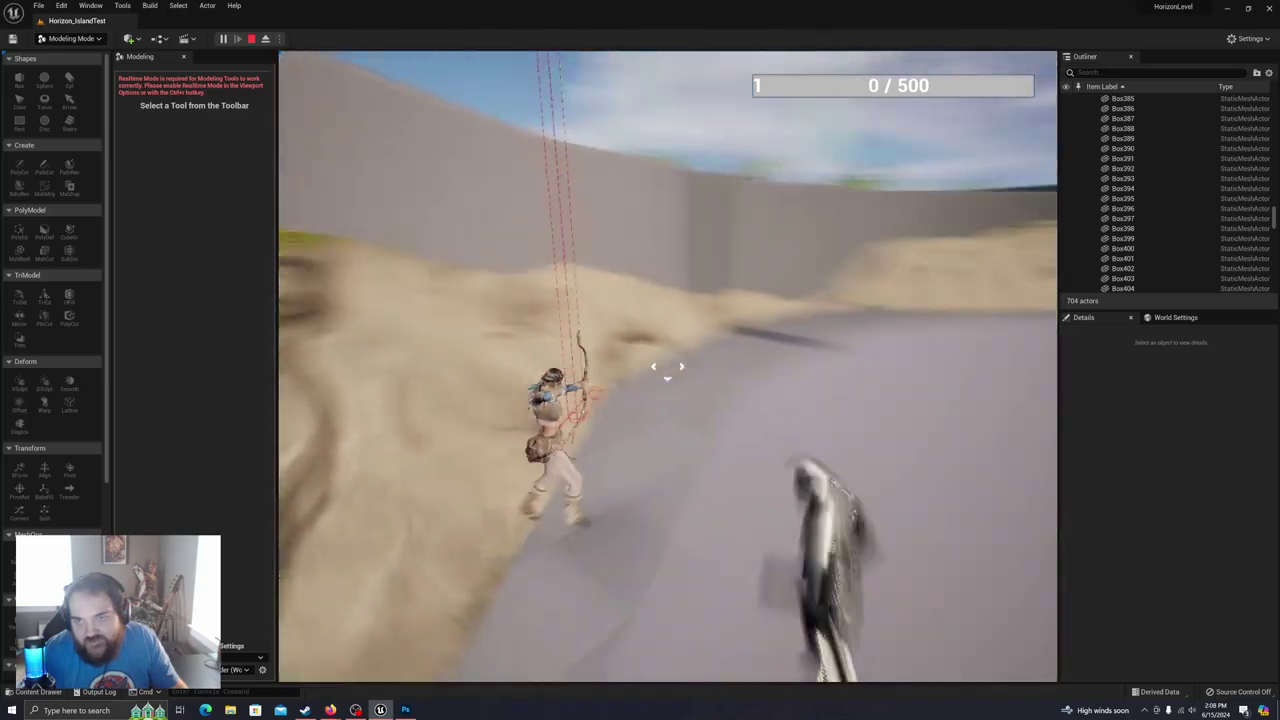
pyautogui.press('w')
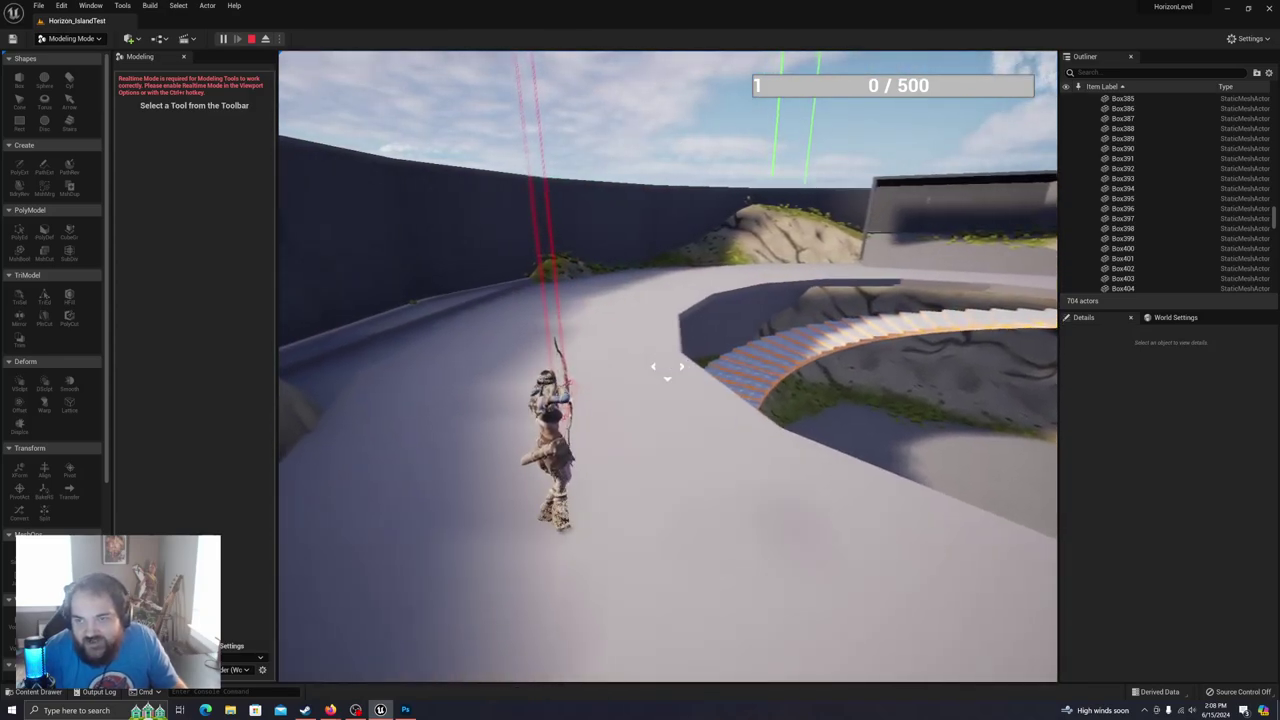
pyautogui.press('w')
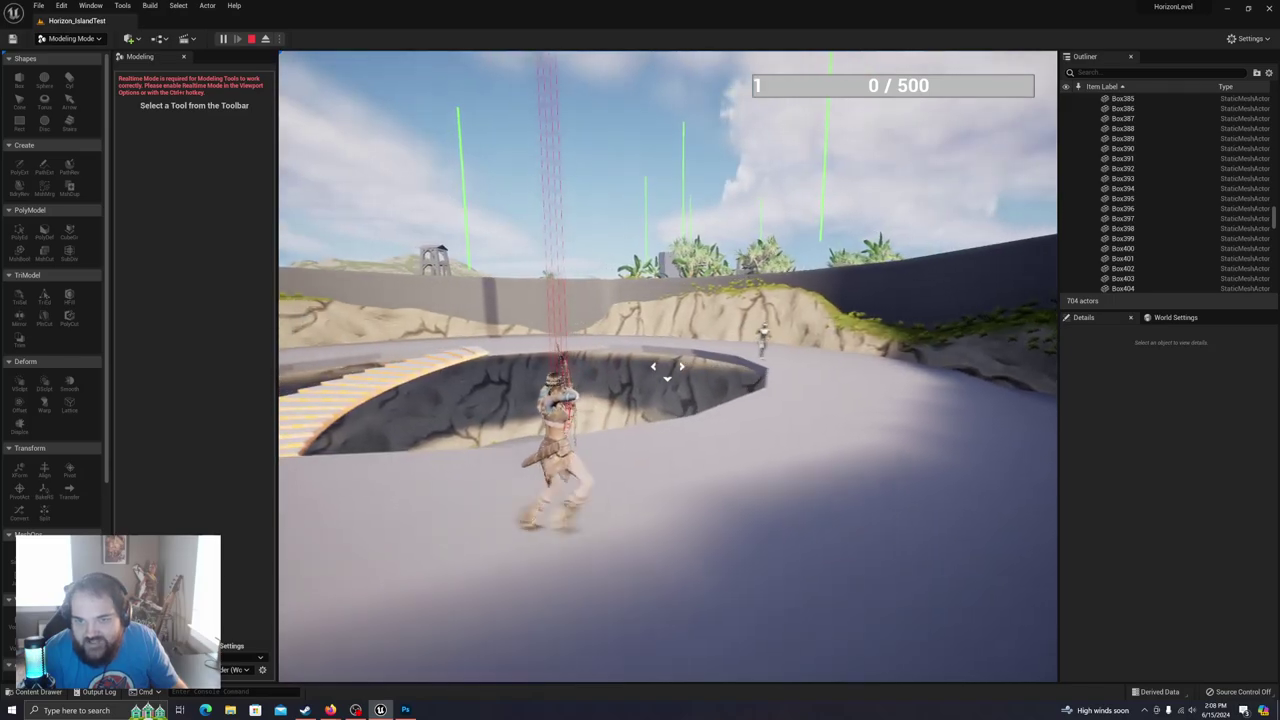
pyautogui.press('a')
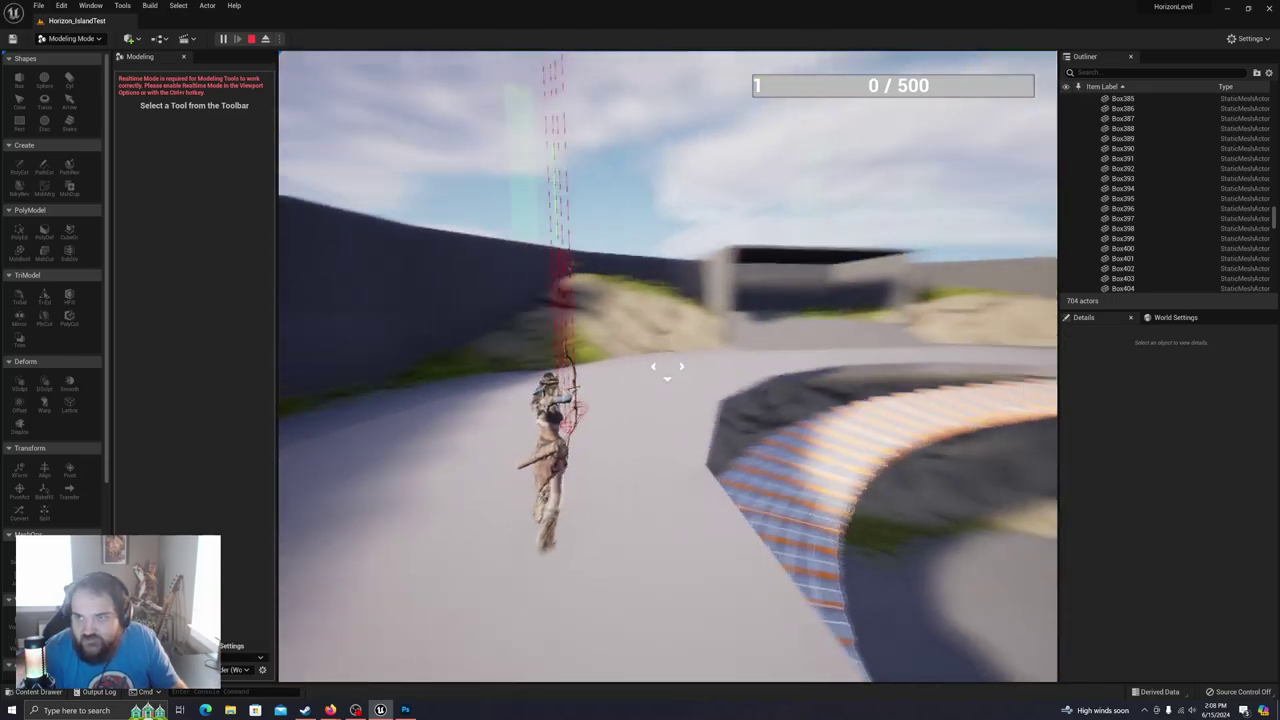
pyautogui.press('w')
pyautogui.press('w')
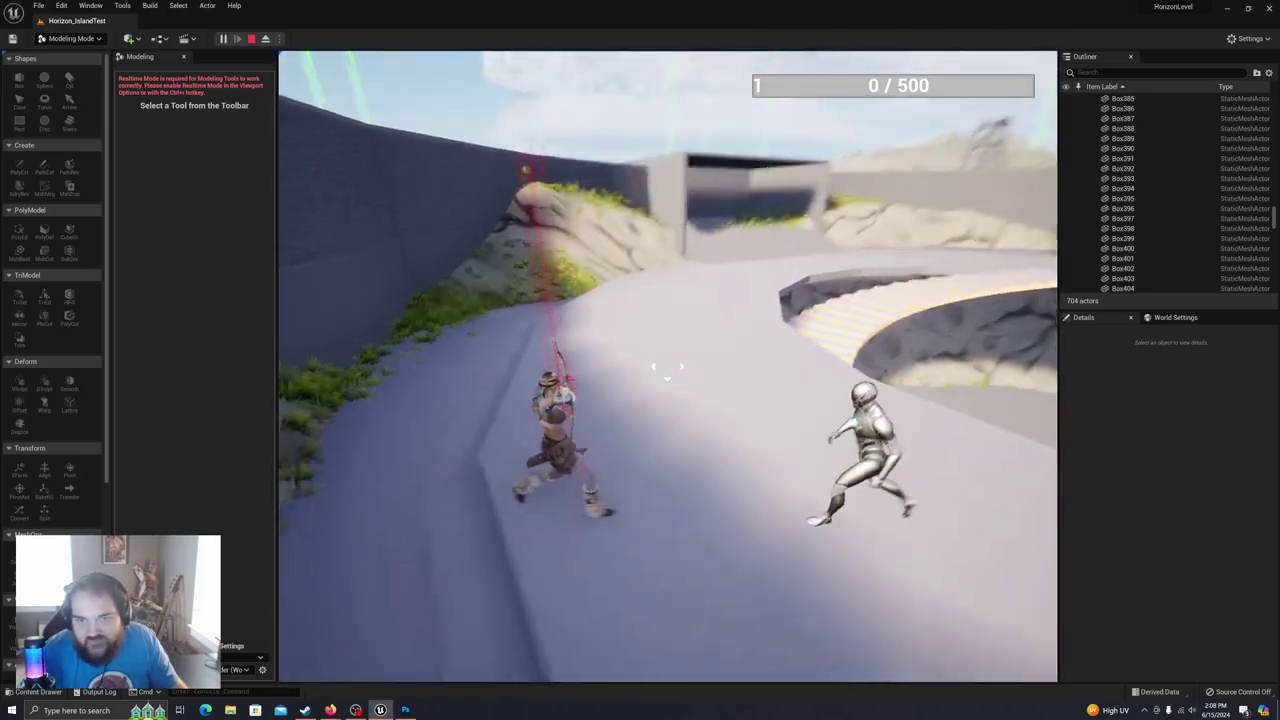
pyautogui.press('w')
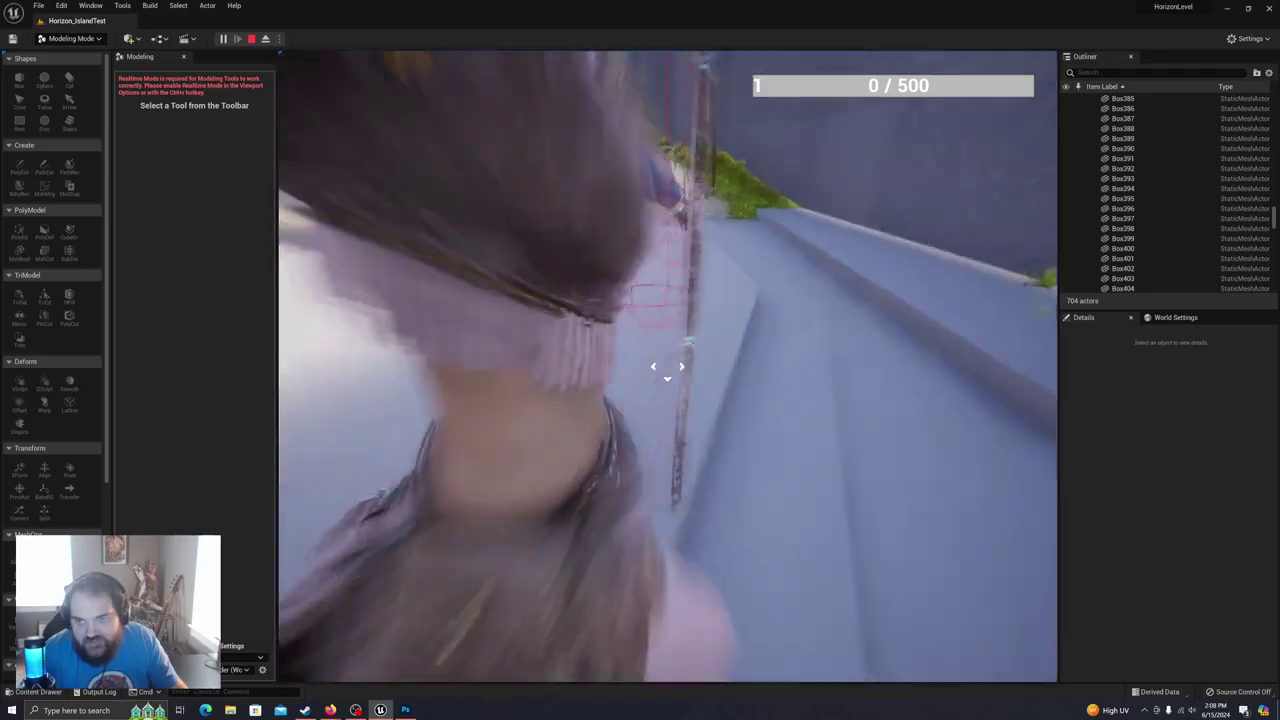
pyautogui.press('w')
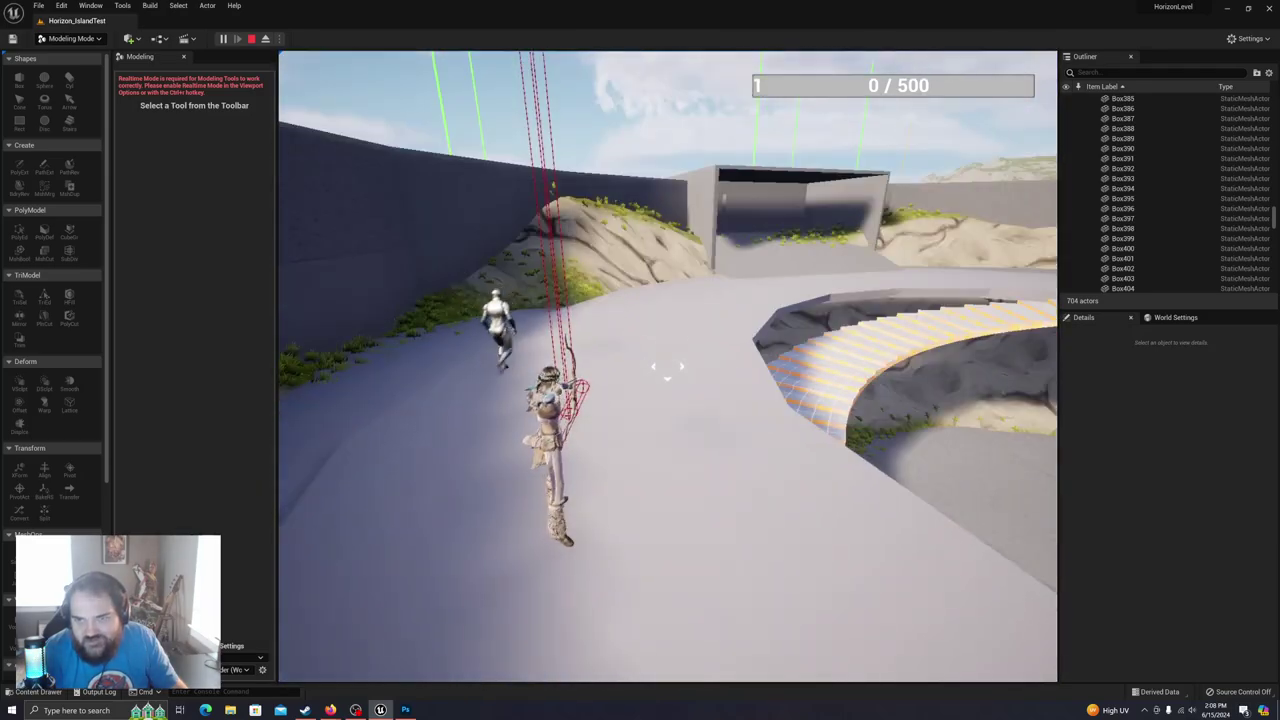
pyautogui.press('w')
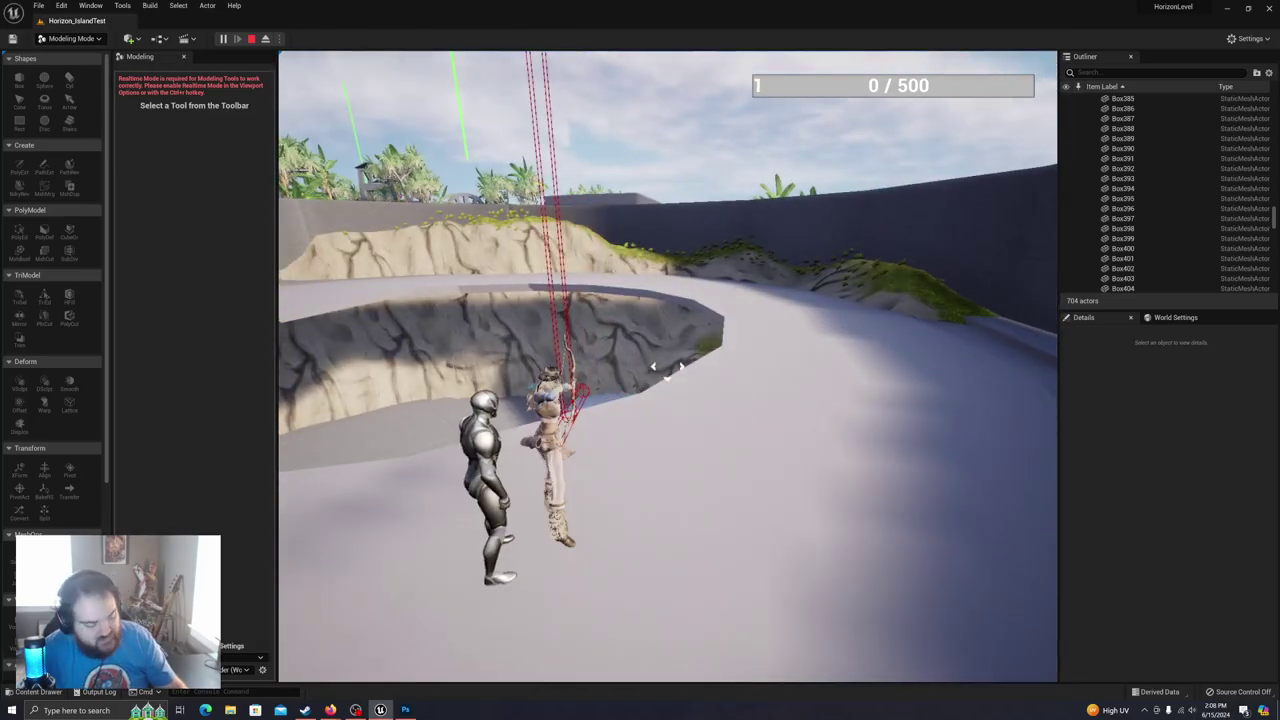
# Step: End the play test, try rotating the selected entrance block, doorway box and ramp together, and undo the change
pyautogui.click(253, 40)
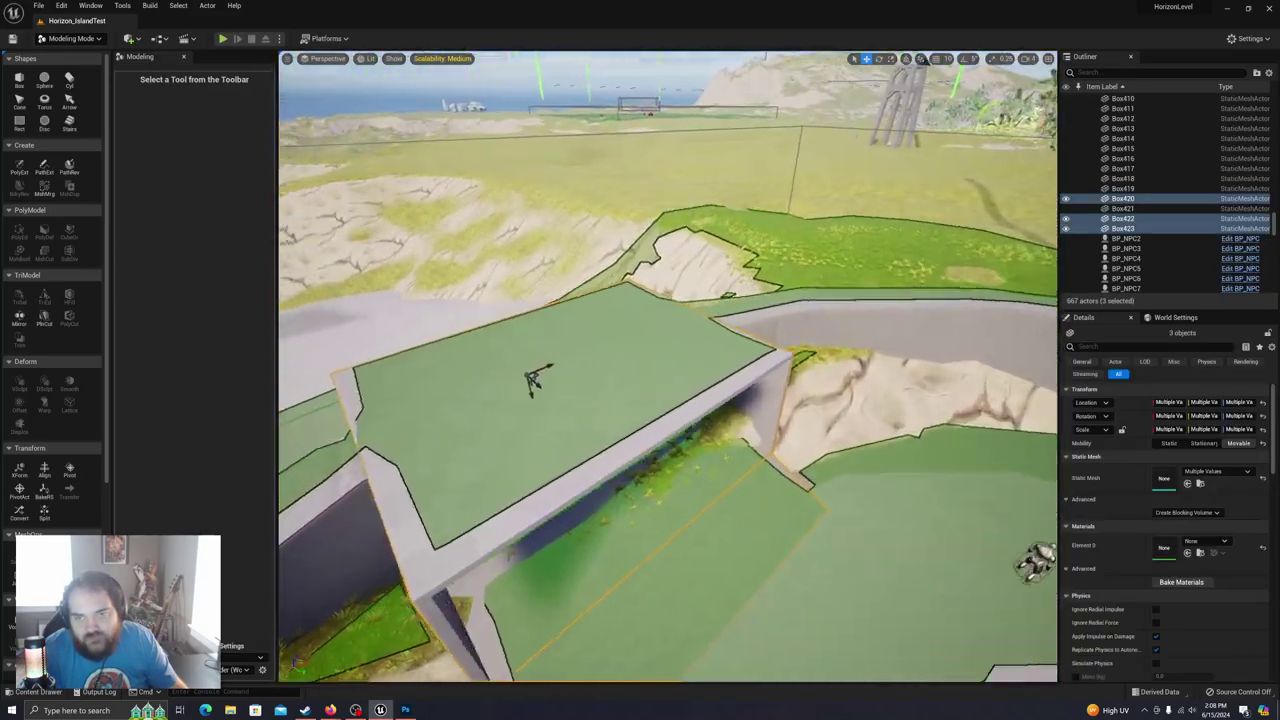
pyautogui.moveTo(667, 366); pyautogui.dragTo(540, 340, button='right')
pyautogui.moveTo(677, 321); pyautogui.dragTo(680, 287, button='right')
pyautogui.press('e')
pyautogui.moveTo(655, 274); pyautogui.dragTo(780, 302)
pyautogui.hotkey('ctrl', 'z')
# Step: Select the doorway box inside the entrance room and stretch its depth to a scale of about 3.12
pyautogui.moveTo(656, 274); pyautogui.dragTo(480, 310, button='right')
pyautogui.moveTo(717, 137); pyautogui.dragTo(680, 170, button='right')
pyautogui.click(717, 134)
pyautogui.click(524, 414)
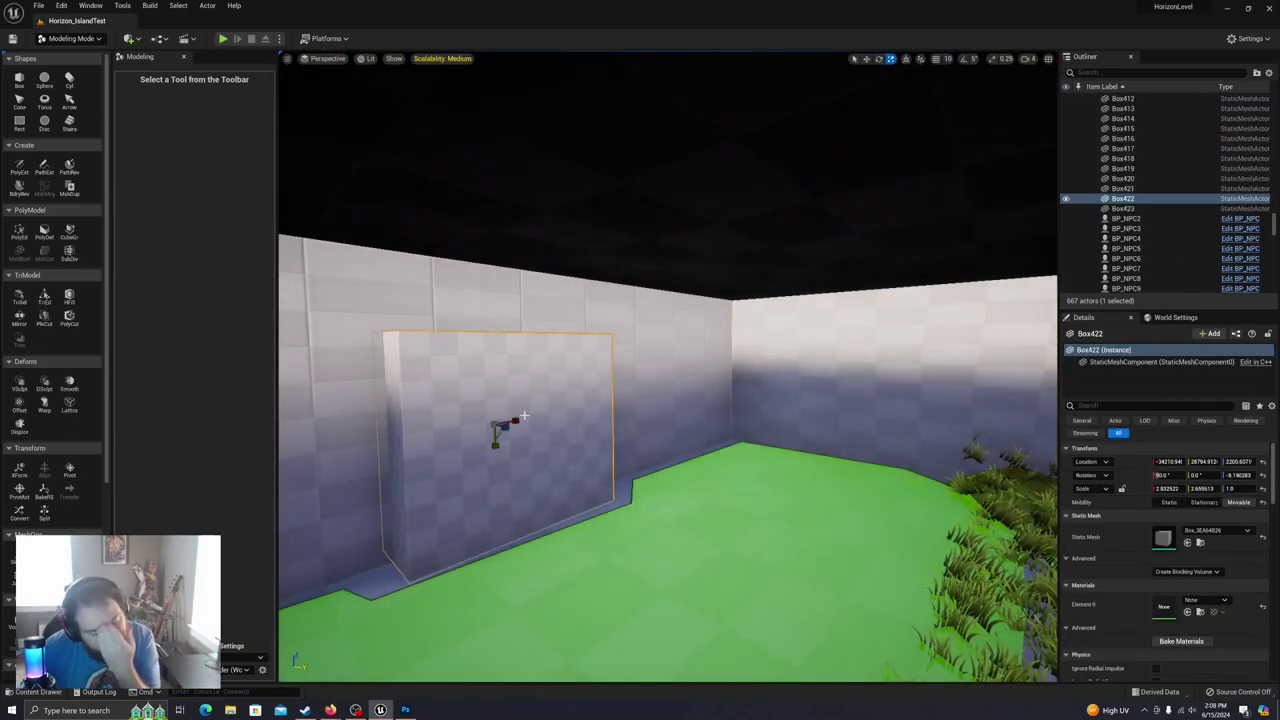
pyautogui.moveTo(574, 380); pyautogui.dragTo(612, 424, button='right')
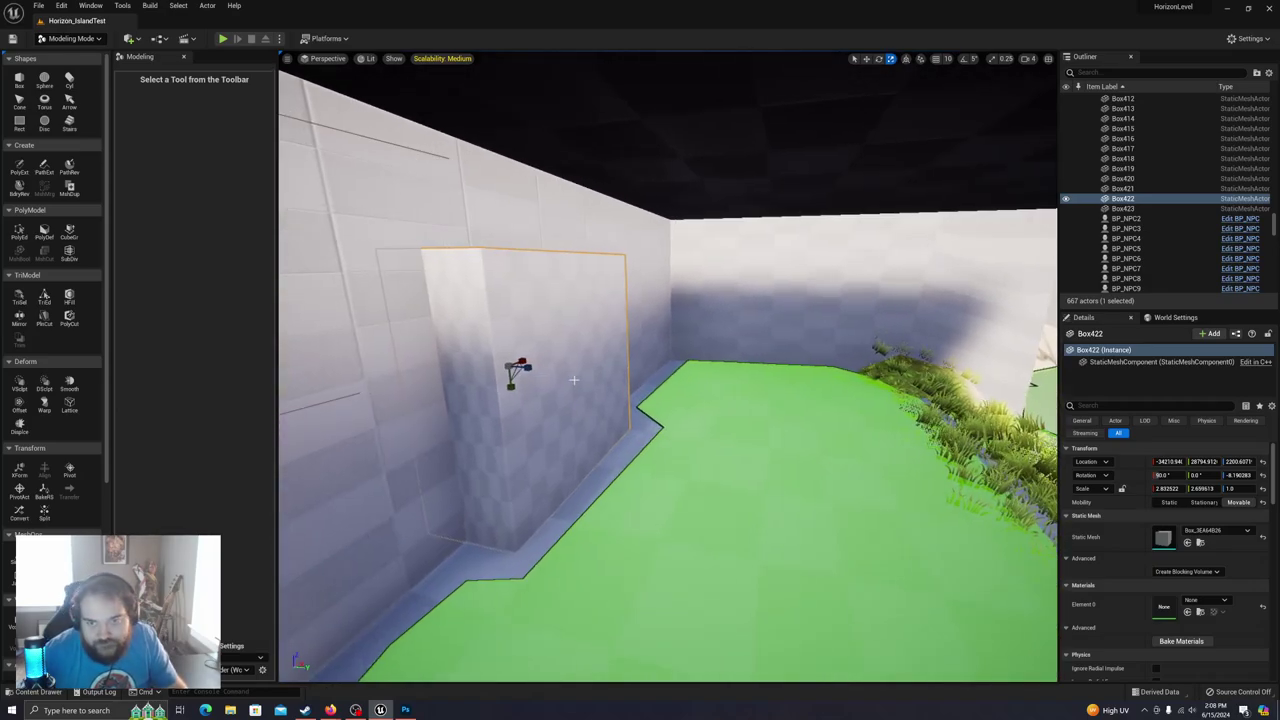
pyautogui.moveTo(528, 369); pyautogui.dragTo(610, 366)
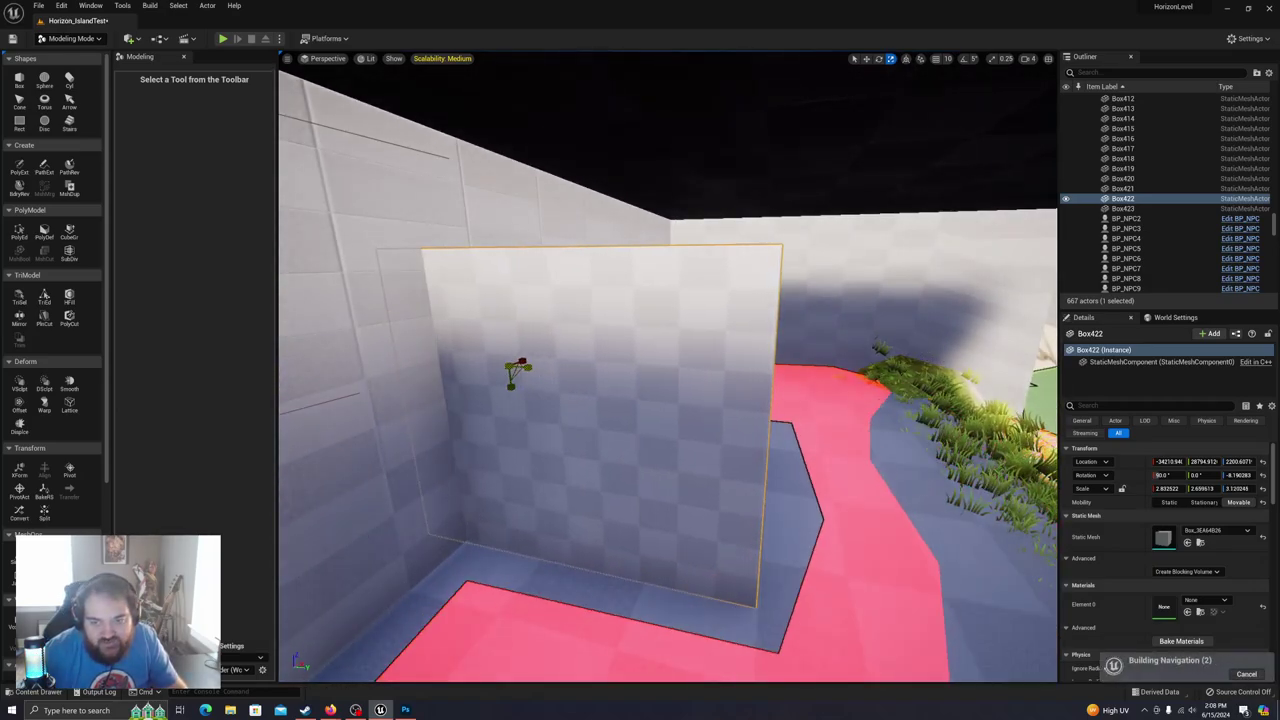
# Step: Move the stretched doorway box through the entrance block's outer wall so it passes completely through it
pyautogui.press('w')
pyautogui.moveTo(524, 362); pyautogui.dragTo(432, 351)
pyautogui.moveTo(432, 351)
pyautogui.mouseDown(button='right')
pyautogui.moveTo(410, 358)
pyautogui.moveTo(440, 366)
pyautogui.mouseUp(button='right')
pyautogui.moveTo(565, 308); pyautogui.dragTo(541, 372, button='right')
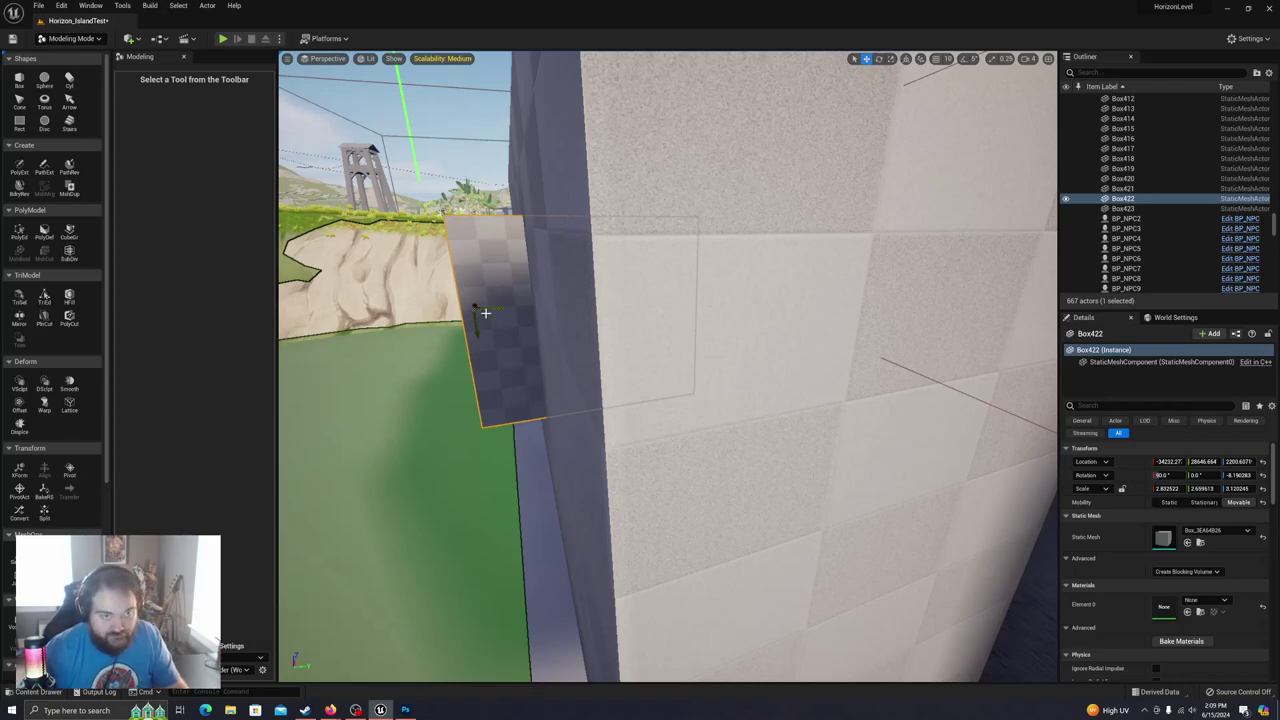
pyautogui.moveTo(518, 191); pyautogui.dragTo(425, 245, button='right')
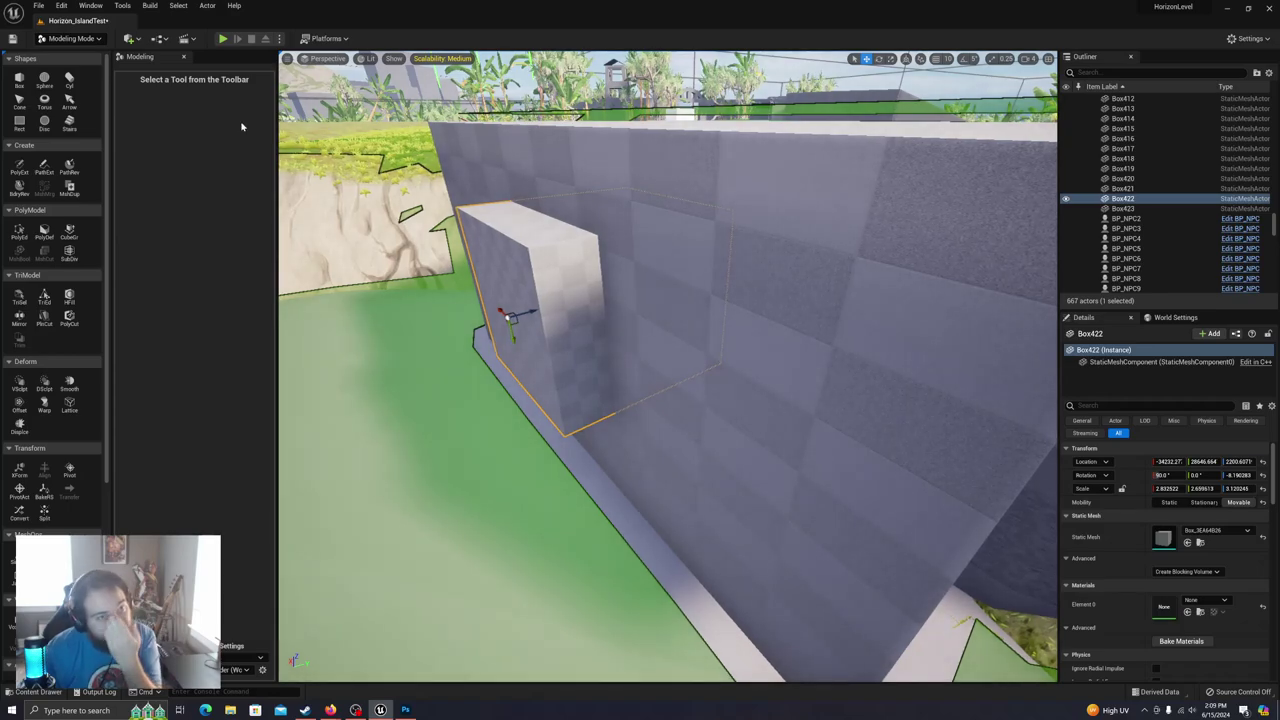
# Step: Duplicate the hollowed entrance block's mesh to replace the original with a fresh copy
pyautogui.click(647, 265)
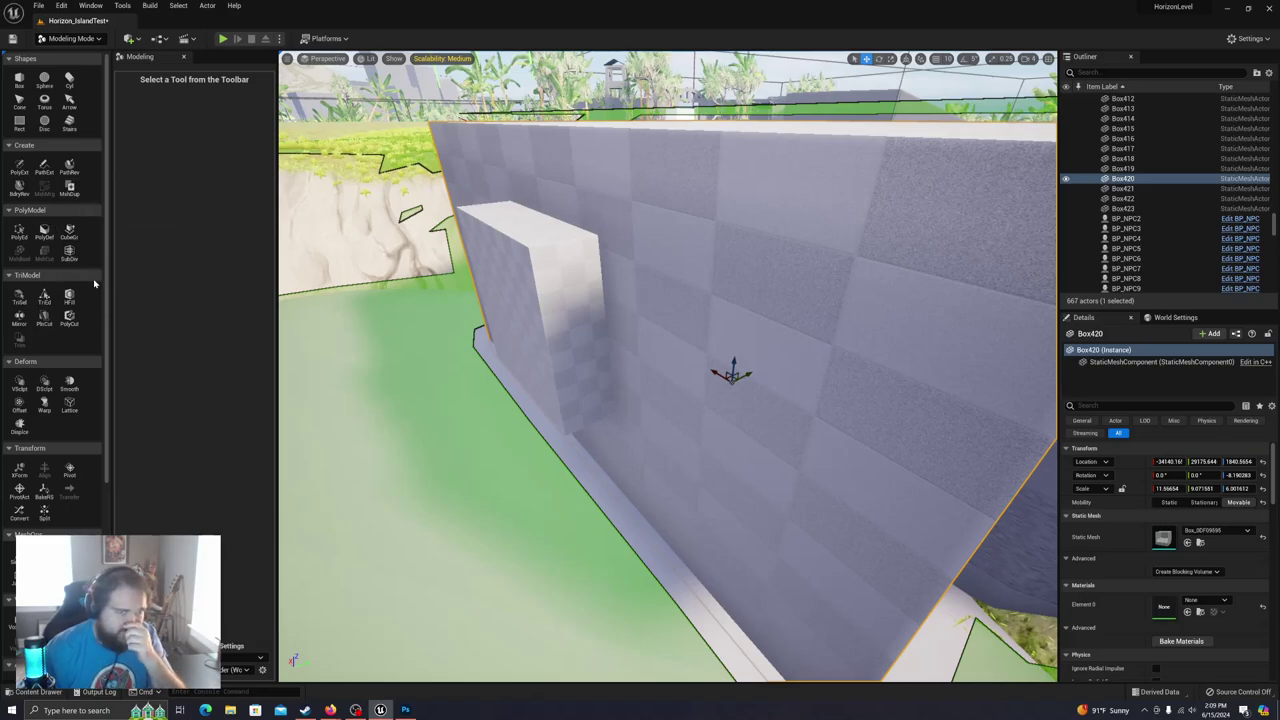
pyautogui.click(70, 189)
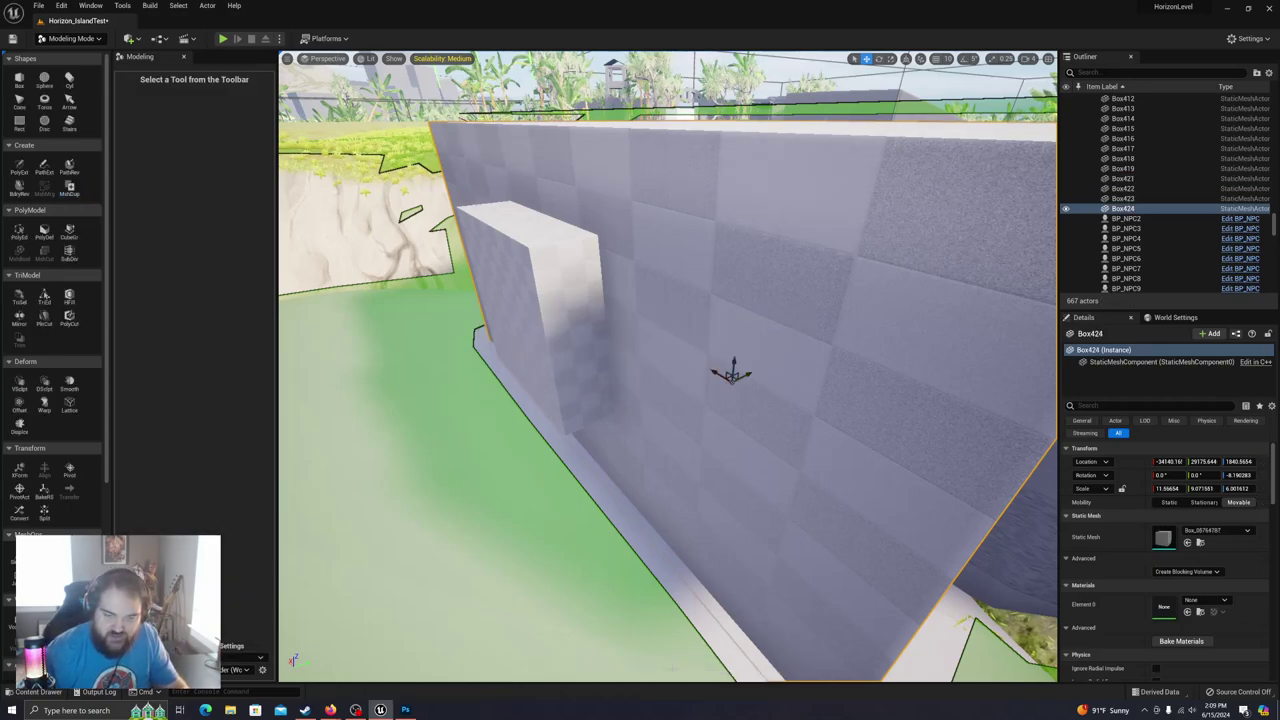
pyautogui.click(671, 665)
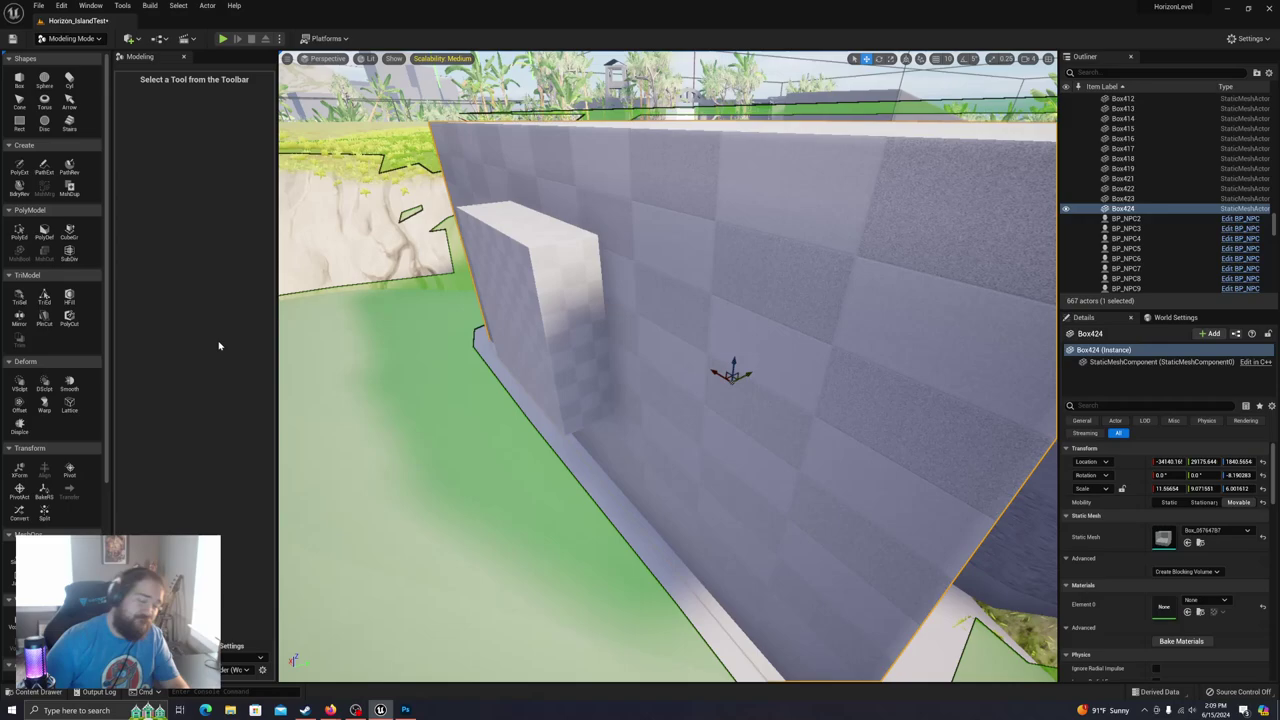
# Step: Cut the entrance block with the doorway box using Cut With Mesh
pyautogui.keyDown('ctrl'); pyautogui.click(501, 266); pyautogui.keyUp('ctrl')
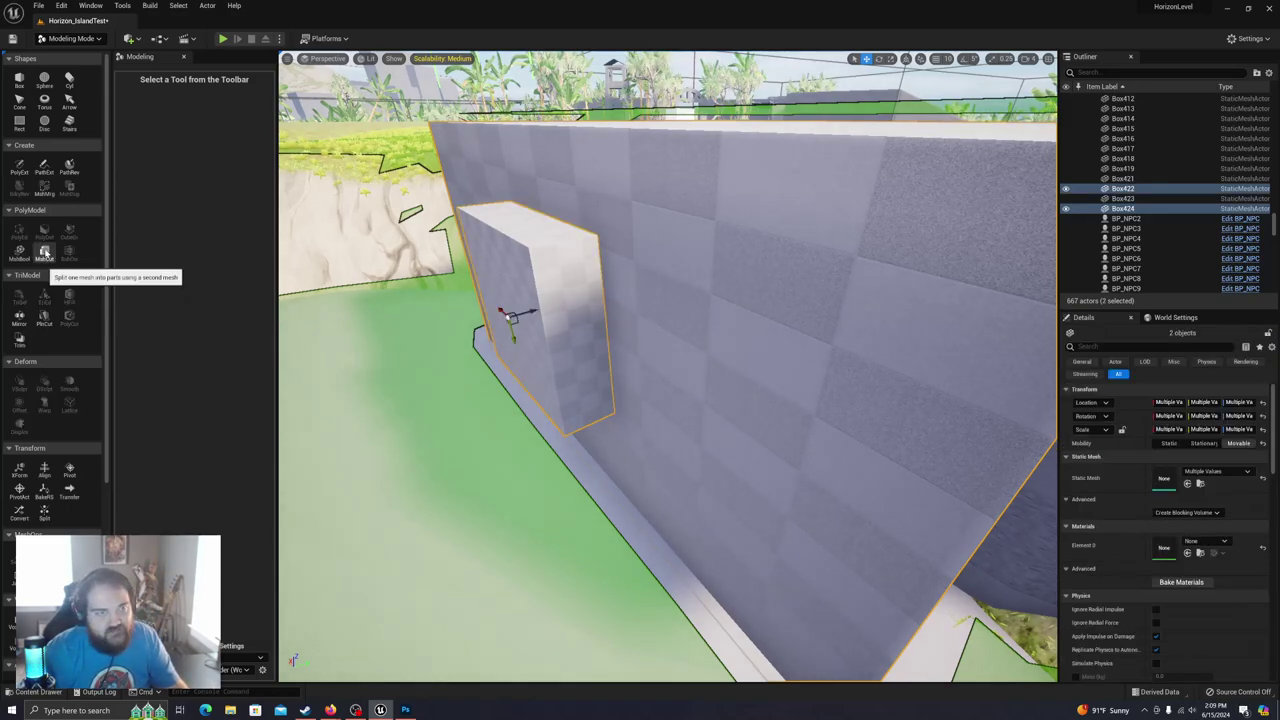
pyautogui.click(44, 252)
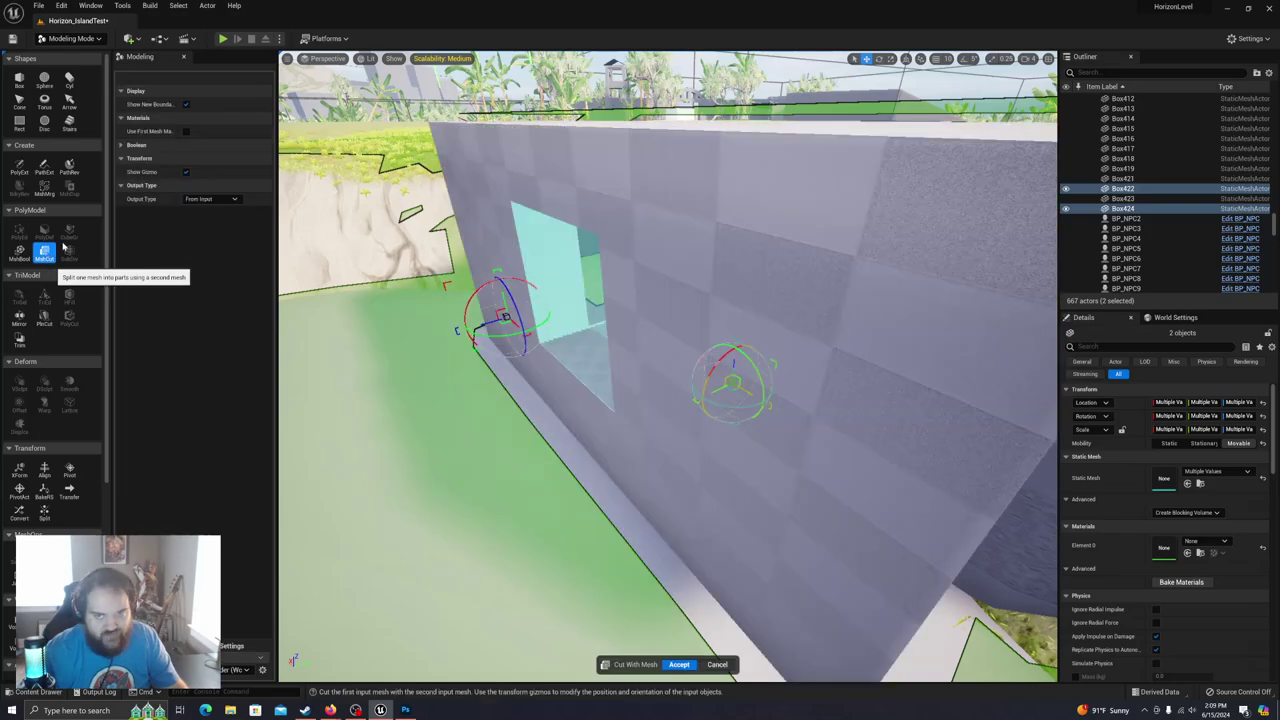
pyautogui.click(684, 664)
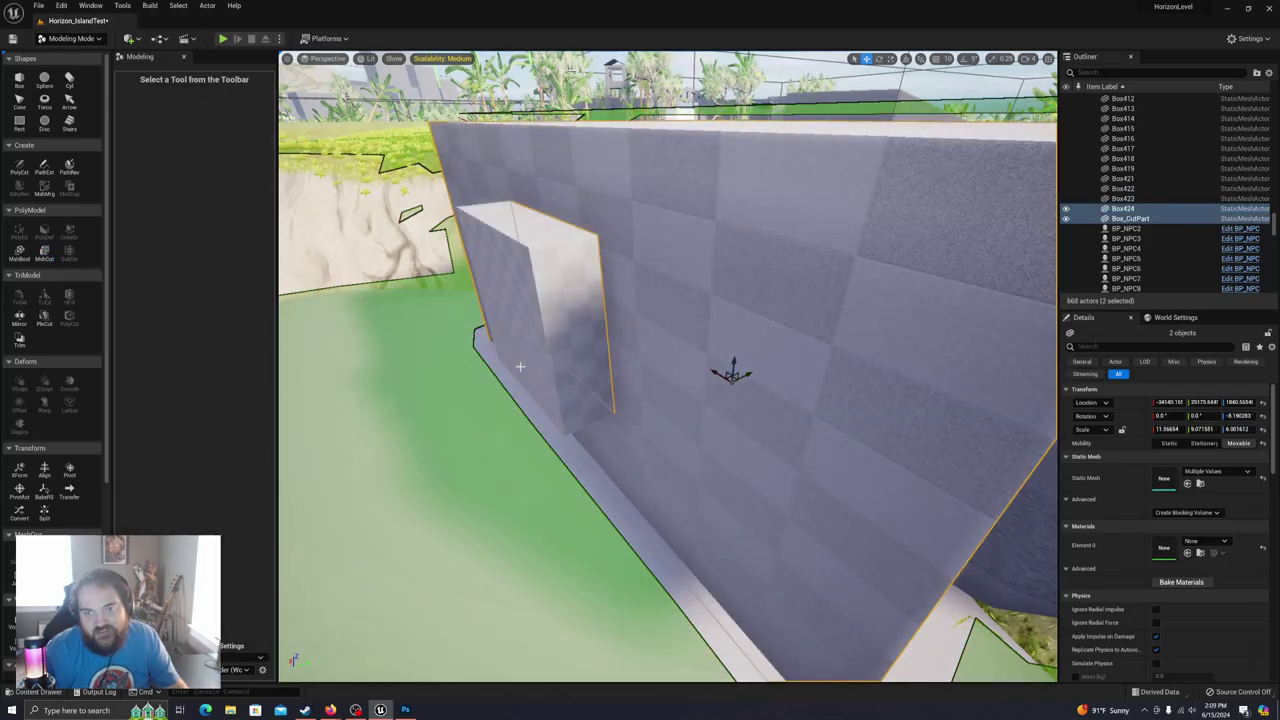
# Step: Delete the doorway box and the cut-out wall piece to leave an open doorway in the outer wall
pyautogui.click(550, 323)
pyautogui.press('Delete')
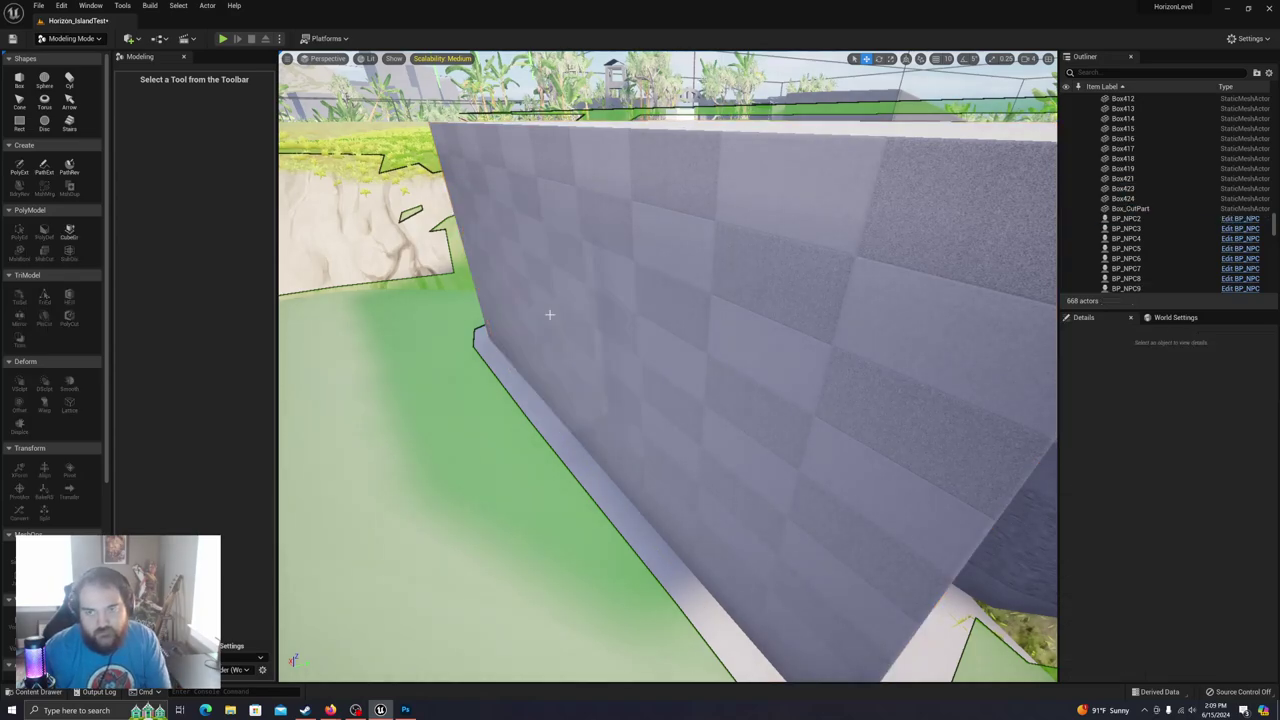
pyautogui.hotkey('ctrl', 'z')
pyautogui.press('Delete')
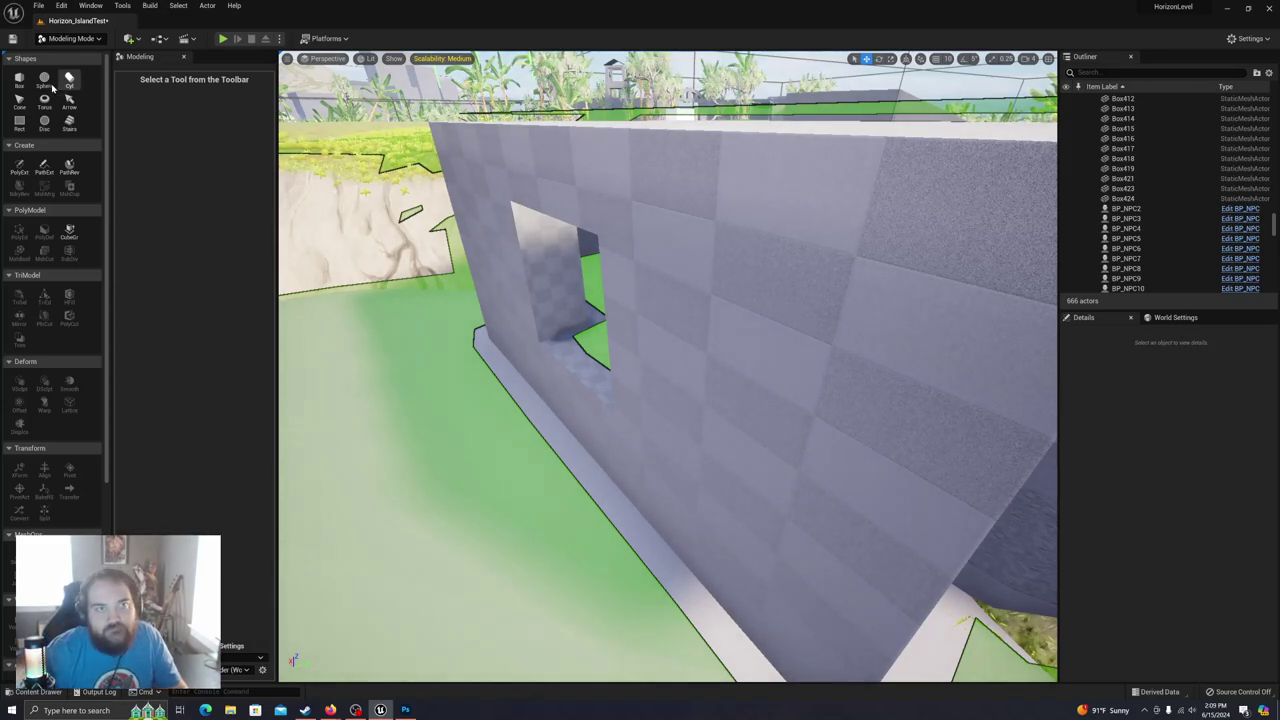
# Step: Place a 100 x 100 x 100 box on the outer wall just below the new doorway
pyautogui.click(21, 86)
pyautogui.moveTo(619, 378)
pyautogui.mouseDown(button='right')
pyautogui.moveTo(660, 390)
pyautogui.moveTo(680, 380)
pyautogui.moveTo(619, 378)
pyautogui.mouseUp(button='right')
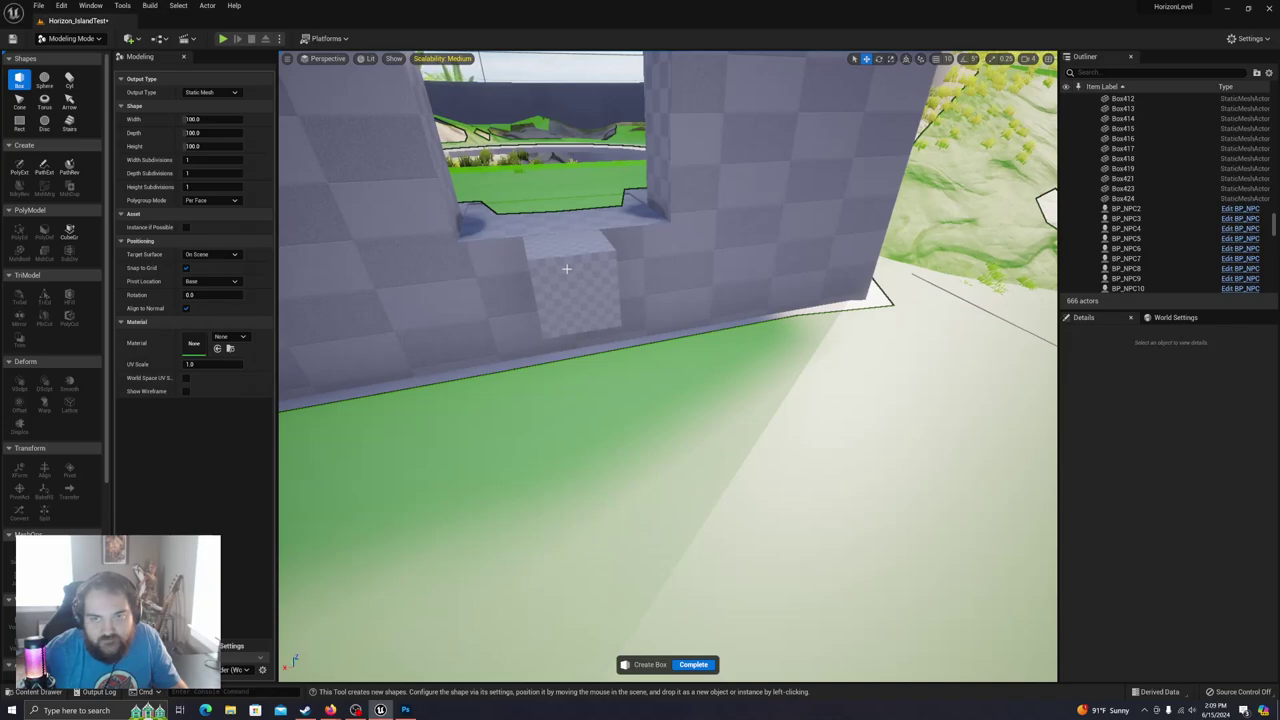
pyautogui.click(568, 272)
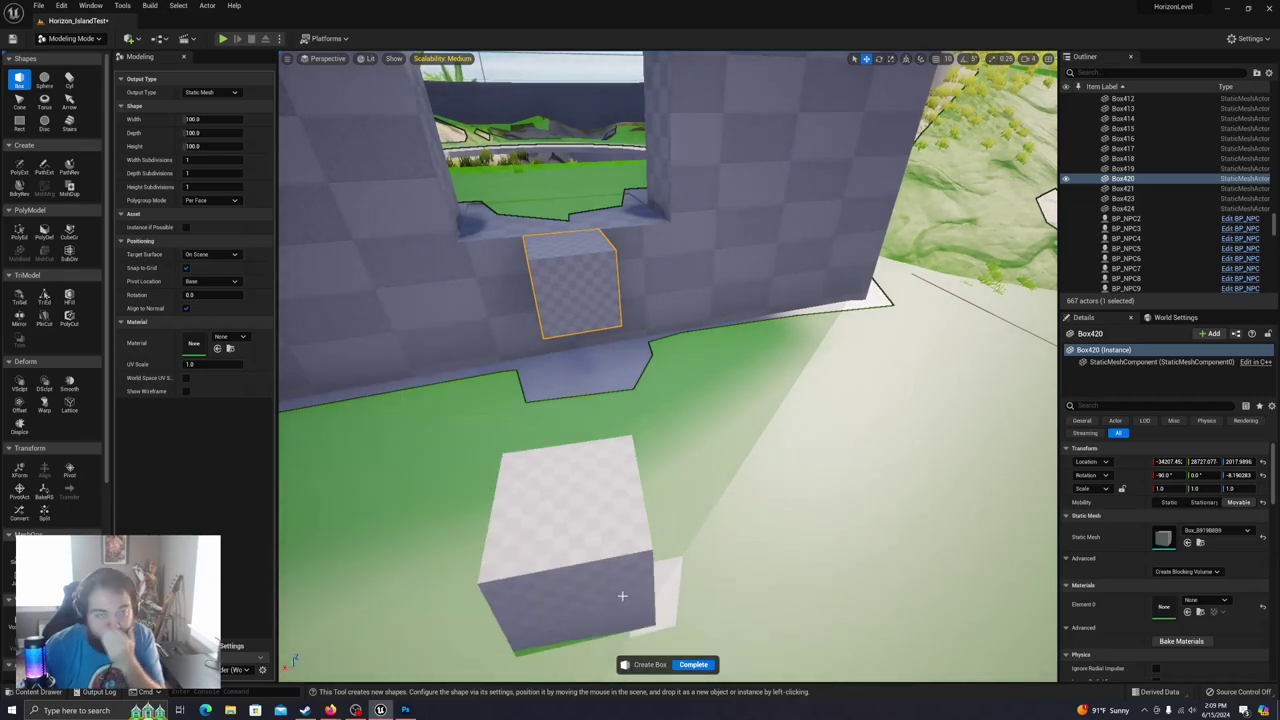
pyautogui.click(704, 667)
# Step: Extend the new box's bottom face down to the ground with PolyGroup Edit
pyautogui.moveTo(690, 500); pyautogui.dragTo(790, 465, button='right')
pyautogui.moveTo(620, 580); pyautogui.dragTo(553, 543, button='right')
pyautogui.moveTo(400, 410); pyautogui.dragTo(466, 408, button='right')
pyautogui.press('s')
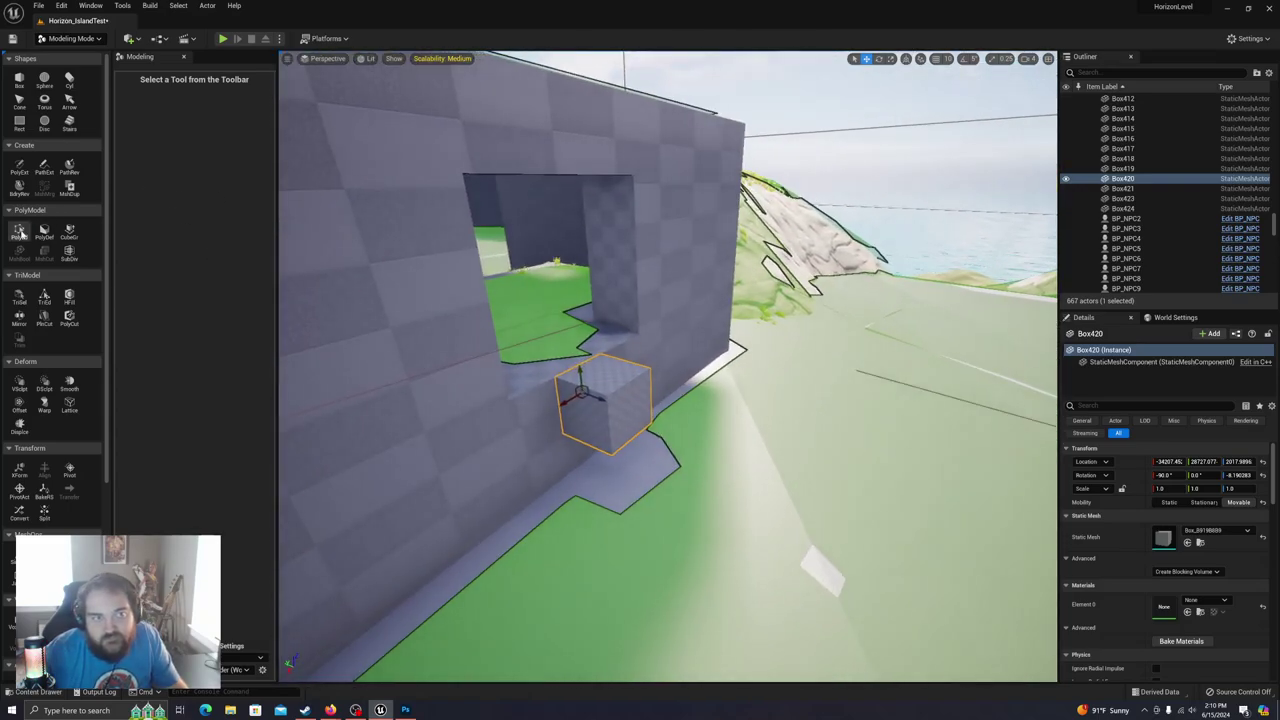
pyautogui.click(22, 232)
pyautogui.press('w')
pyautogui.moveTo(570, 410); pyautogui.dragTo(656, 343, button='right')
pyautogui.press('a')
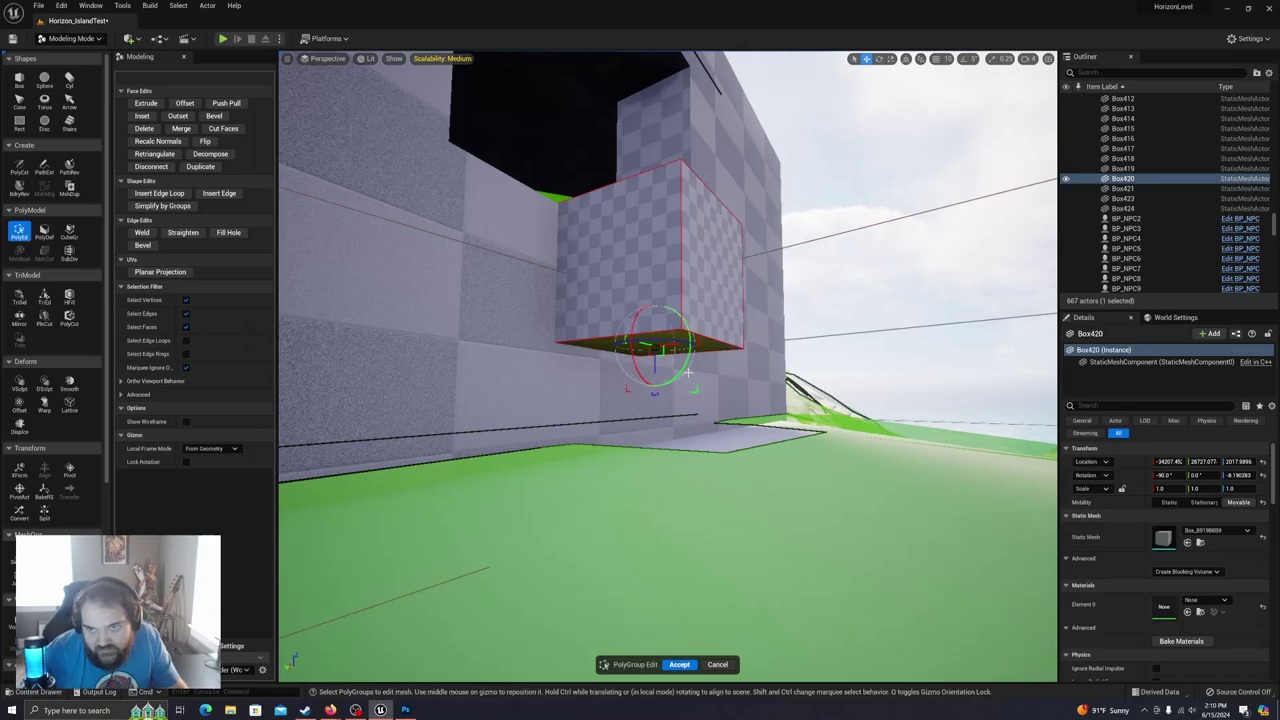
pyautogui.moveTo(654, 363); pyautogui.dragTo(655, 482)
# Step: Pull both side faces of the box outward so it spans most of the entrance block's outer wall
pyautogui.moveTo(648, 424)
pyautogui.mouseDown(button='right')
pyautogui.moveTo(590, 430)
pyautogui.moveTo(640, 450)
pyautogui.moveTo(665, 440)
pyautogui.mouseUp(button='right')
pyautogui.press('s')
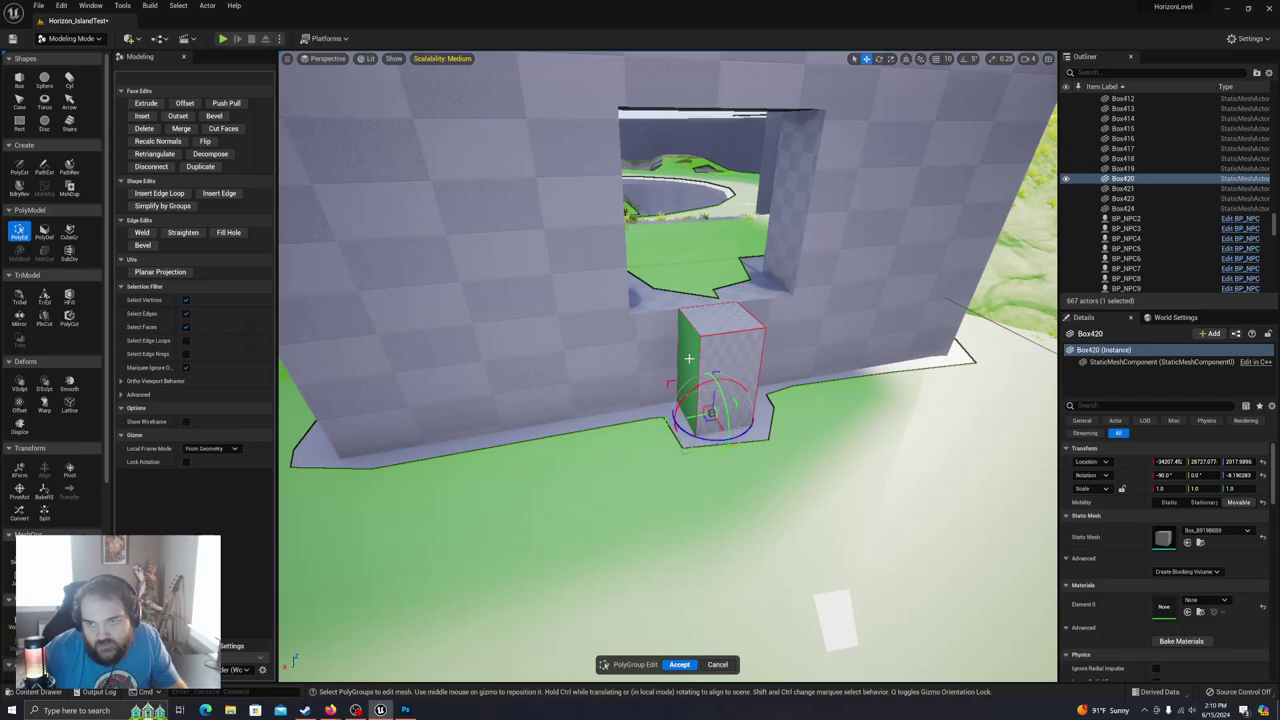
pyautogui.moveTo(631, 379); pyautogui.dragTo(403, 385)
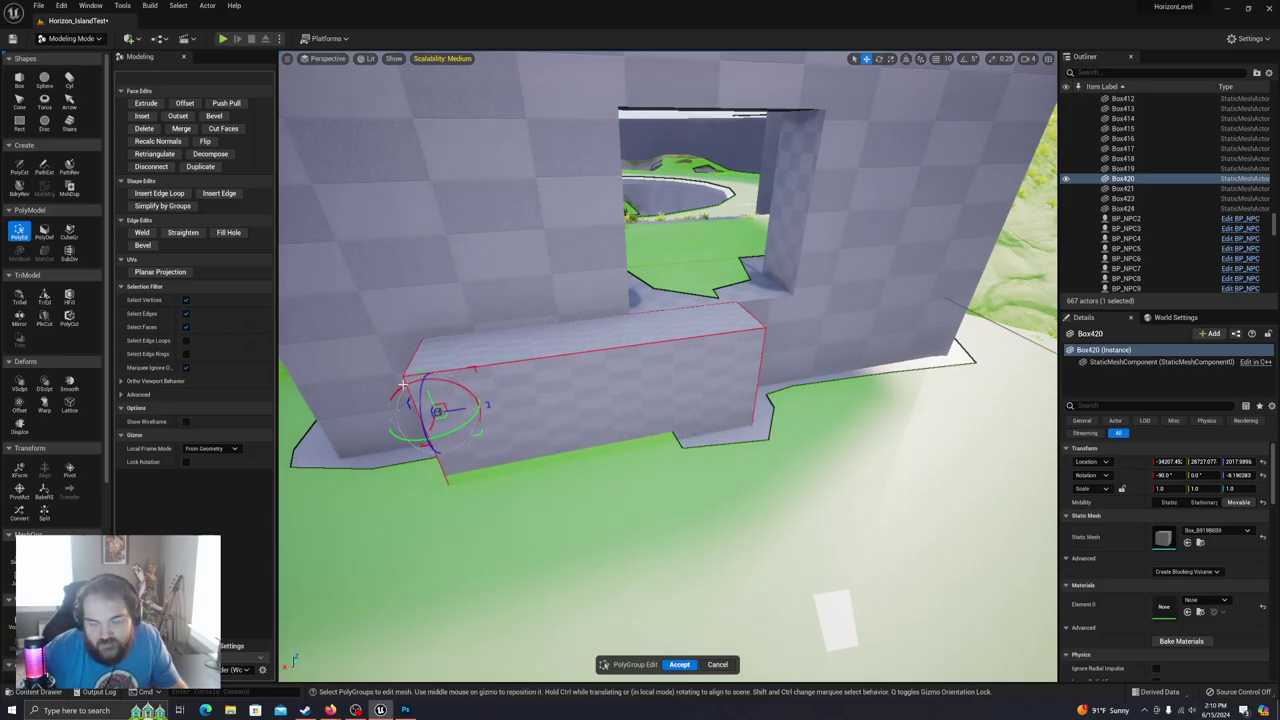
pyautogui.moveTo(407, 385); pyautogui.dragTo(642, 343, button='right')
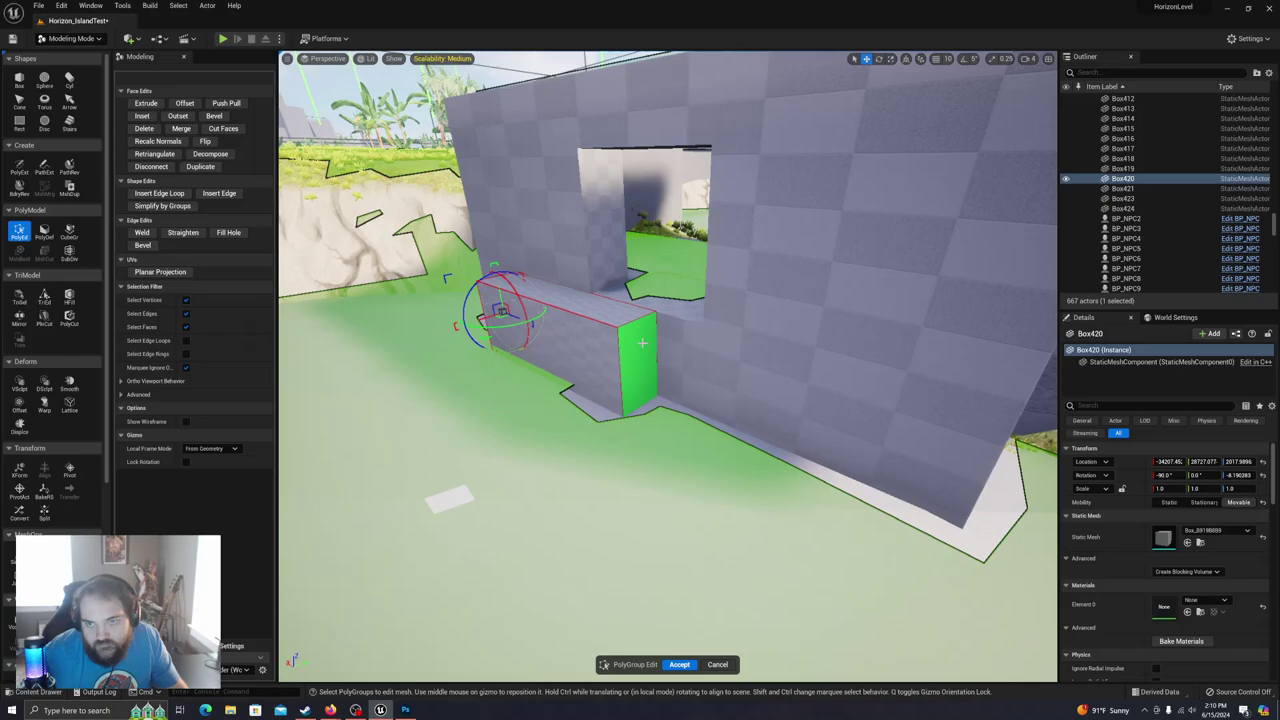
pyautogui.moveTo(889, 441); pyautogui.dragTo(872, 443)
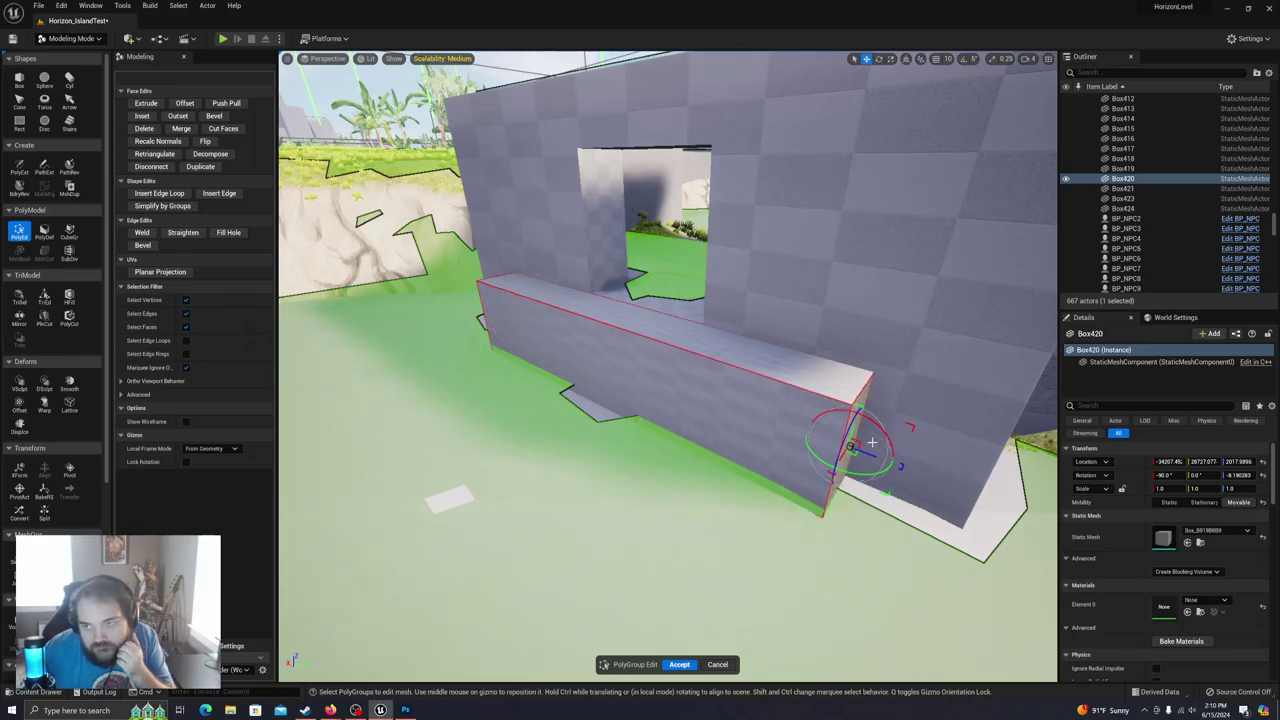
# Step: Pull the box's front face out from the wall to form a deep landing platform and accept the mesh edit
pyautogui.moveTo(786, 440); pyautogui.dragTo(850, 460, button='right')
pyautogui.moveTo(706, 320); pyautogui.dragTo(554, 406)
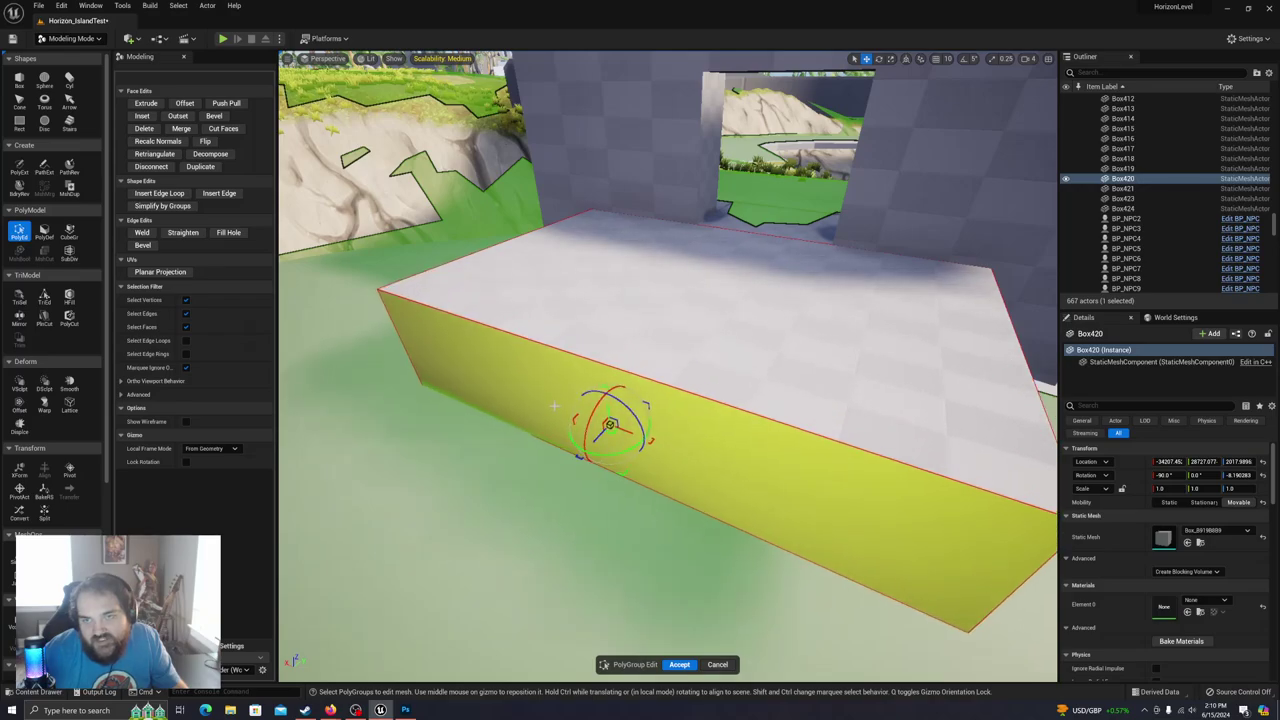
pyautogui.moveTo(557, 403); pyautogui.dragTo(600, 408, button='right')
pyautogui.moveTo(524, 388); pyautogui.dragTo(454, 398, button='right')
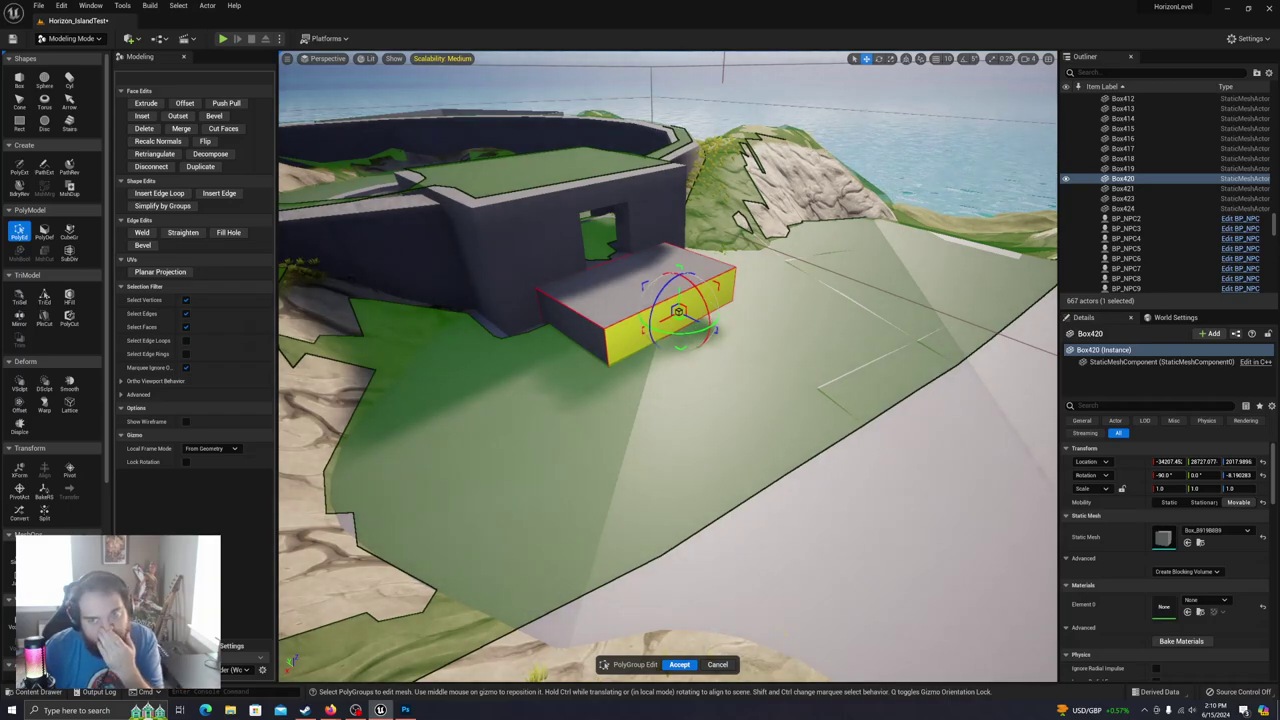
pyautogui.click(679, 665)
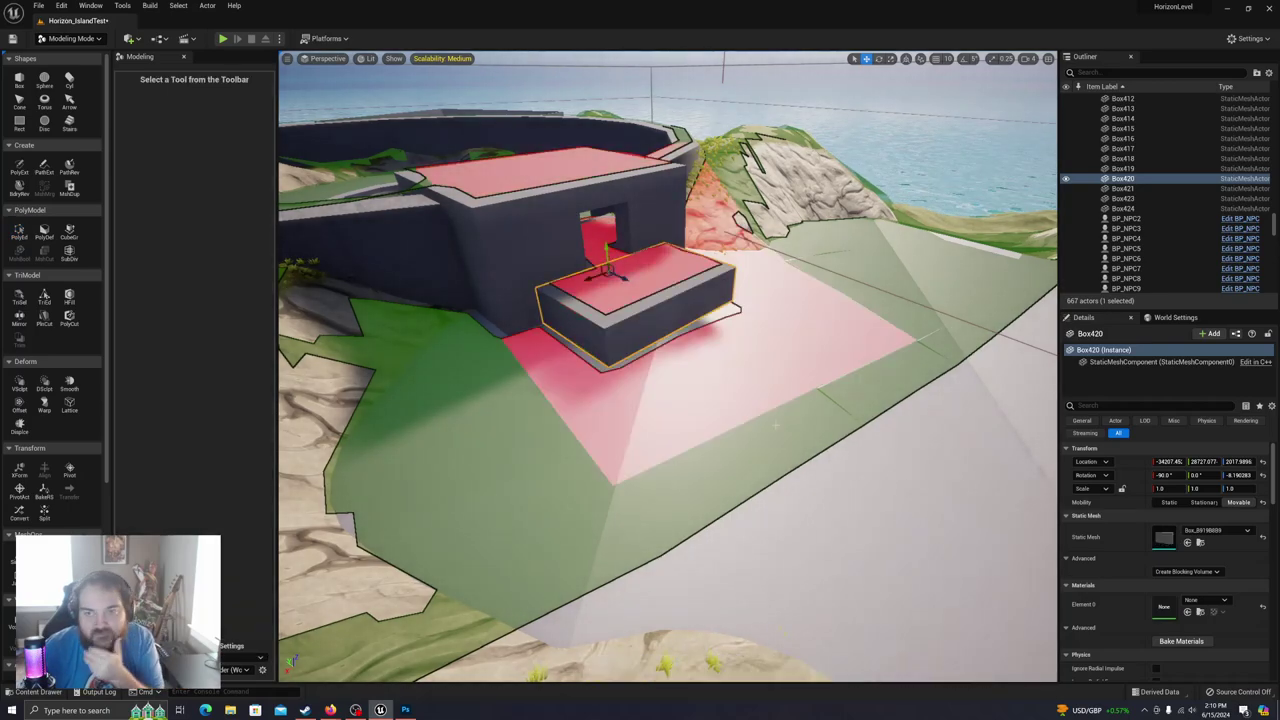
# Step: Start a PolyGroup edit on the large gray ground slab outside the entrance and select its fold edges near the landing platform
pyautogui.click(617, 400)
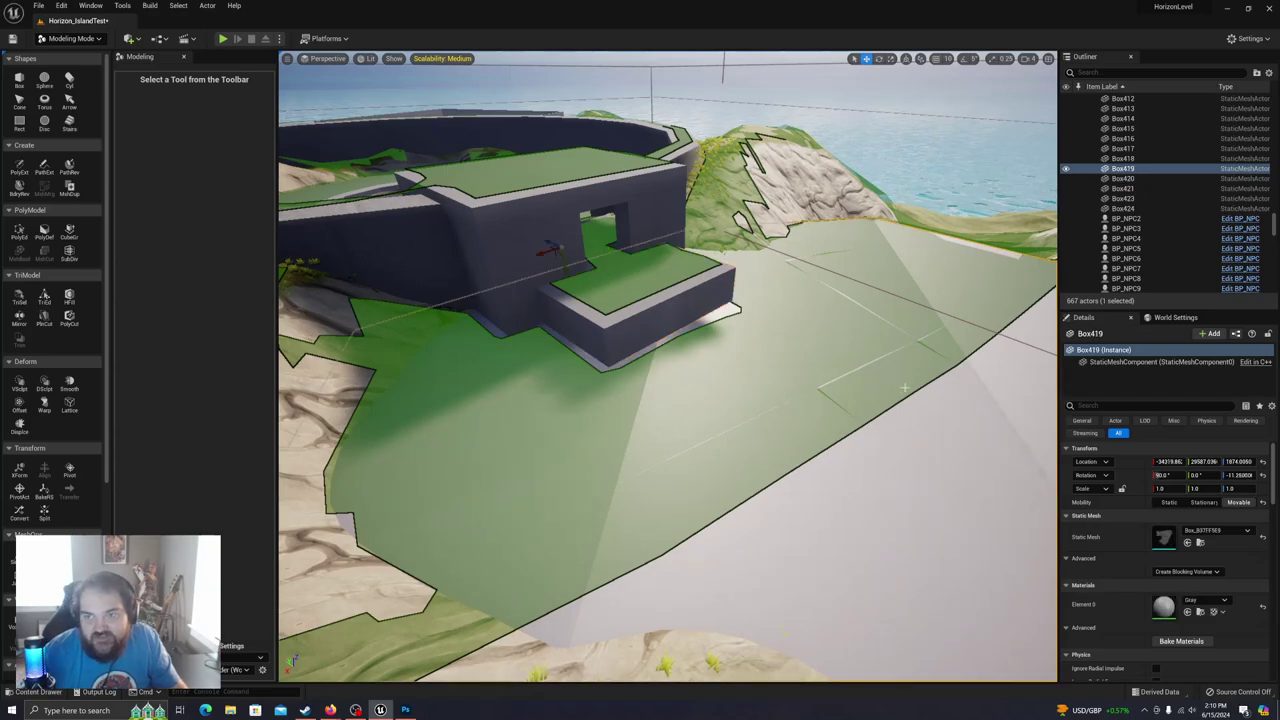
pyautogui.click(18, 230)
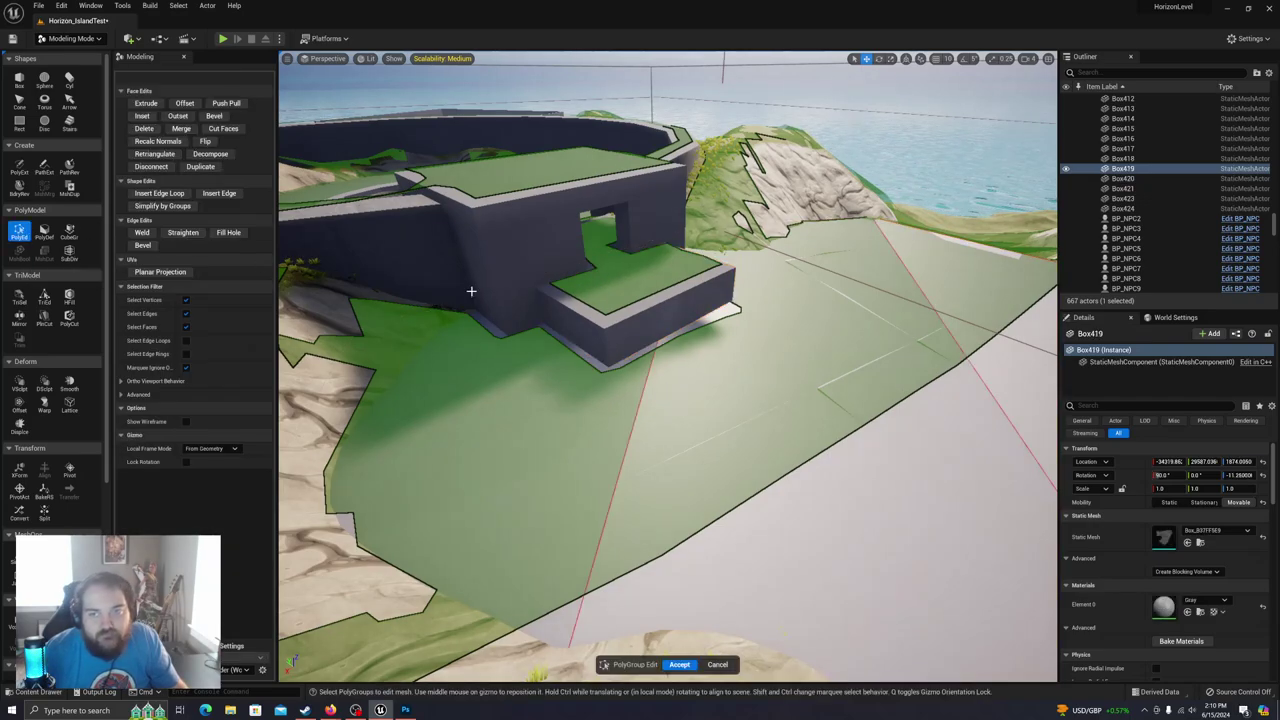
pyautogui.click(771, 420)
pyautogui.moveTo(771, 420)
pyautogui.mouseDown(button='right')
pyautogui.moveTo(621, 416)
pyautogui.moveTo(791, 418)
pyautogui.moveTo(771, 420)
pyautogui.mouseUp(button='right')
pyautogui.click(652, 292)
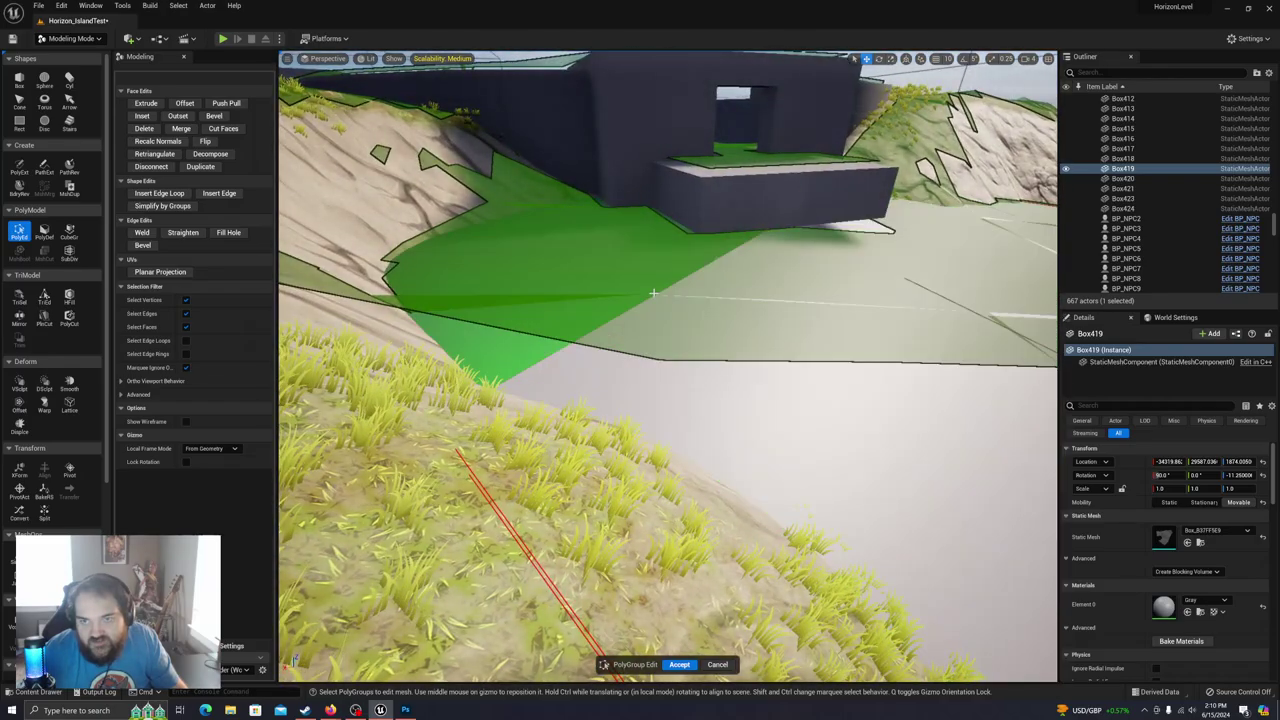
pyautogui.moveTo(655, 293); pyautogui.dragTo(655, 293, button='right')
pyautogui.keyDown('shift'); pyautogui.click(497, 432); pyautogui.keyUp('shift')
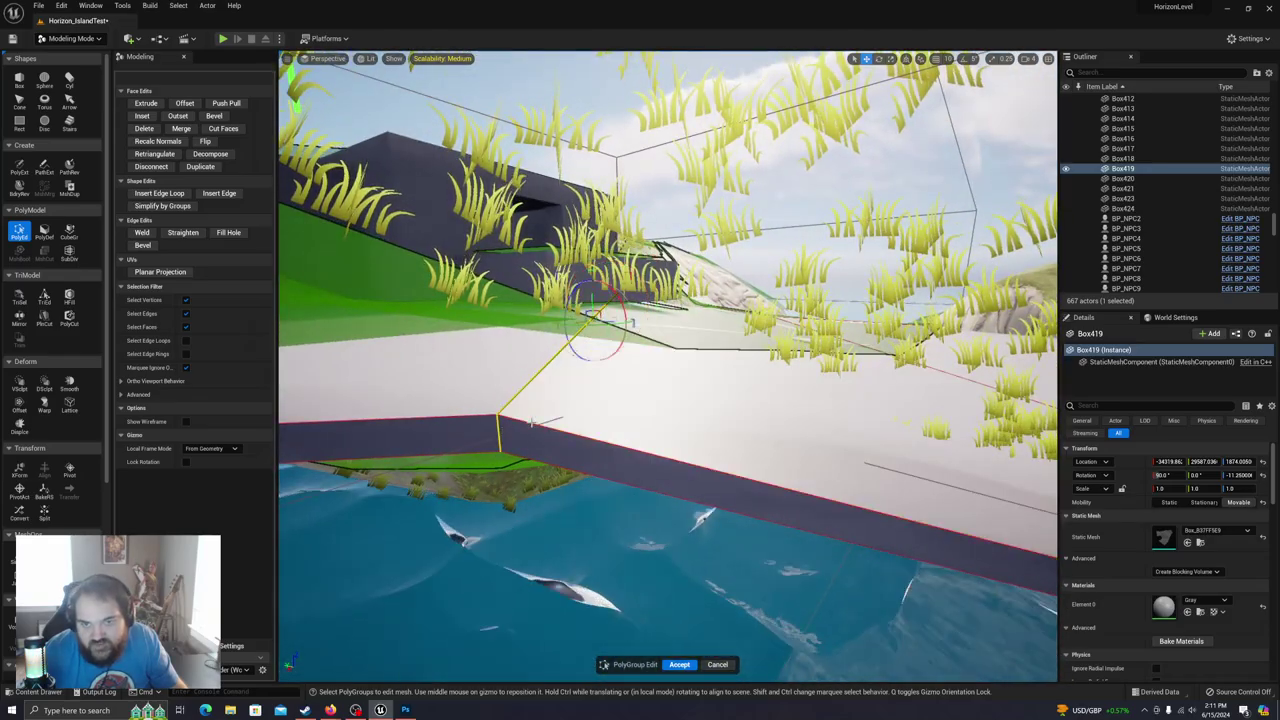
pyautogui.moveTo(500, 432); pyautogui.dragTo(500, 432, button='right')
pyautogui.moveTo(655, 293); pyautogui.dragTo(655, 293, button='right')
pyautogui.moveTo(676, 338); pyautogui.dragTo(676, 338, button='right')
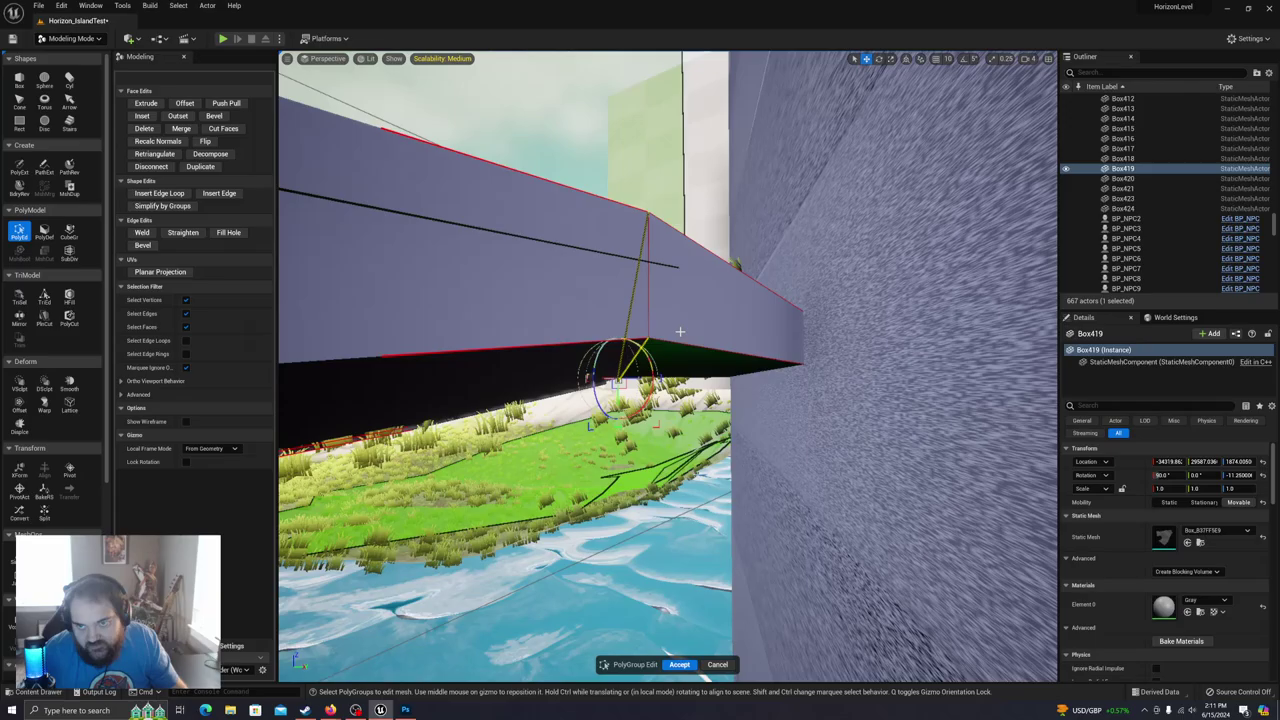
pyautogui.moveTo(644, 293); pyautogui.dragTo(644, 293, button='right')
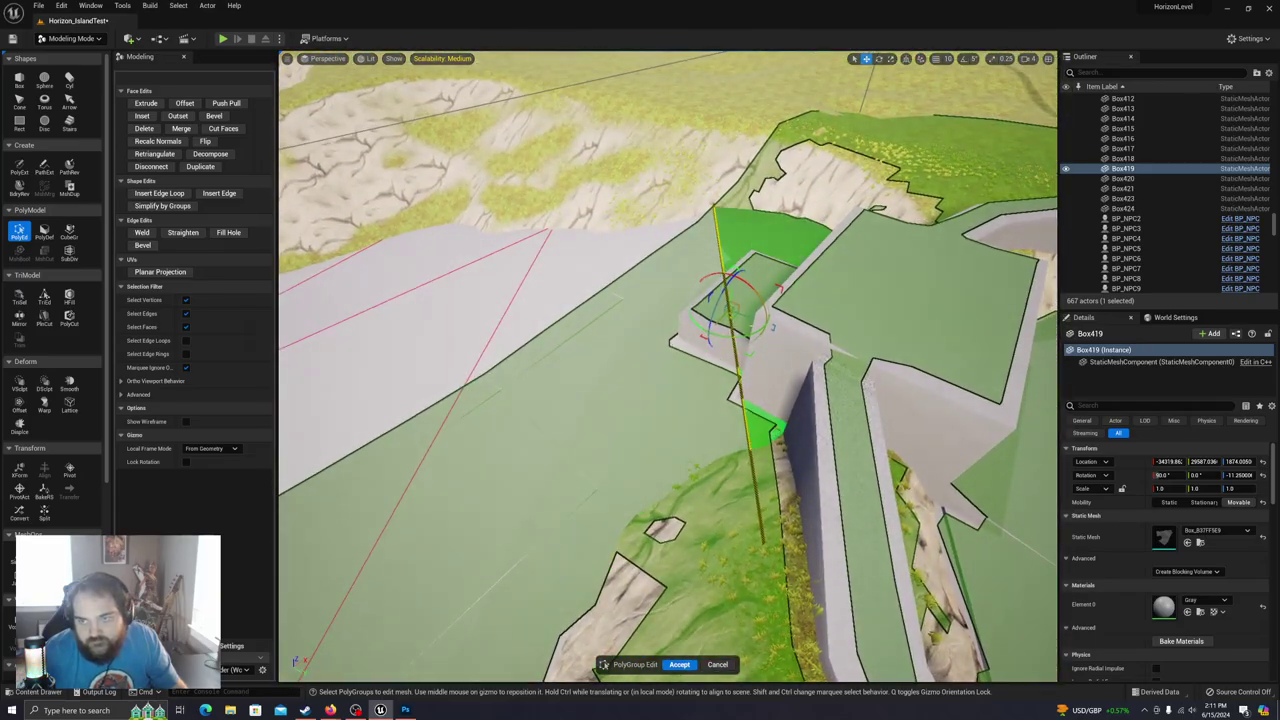
# Step: Move the selected fold edges in world space away from the entrance until they clear the landing platform, and accept the edit
pyautogui.click(908, 60)
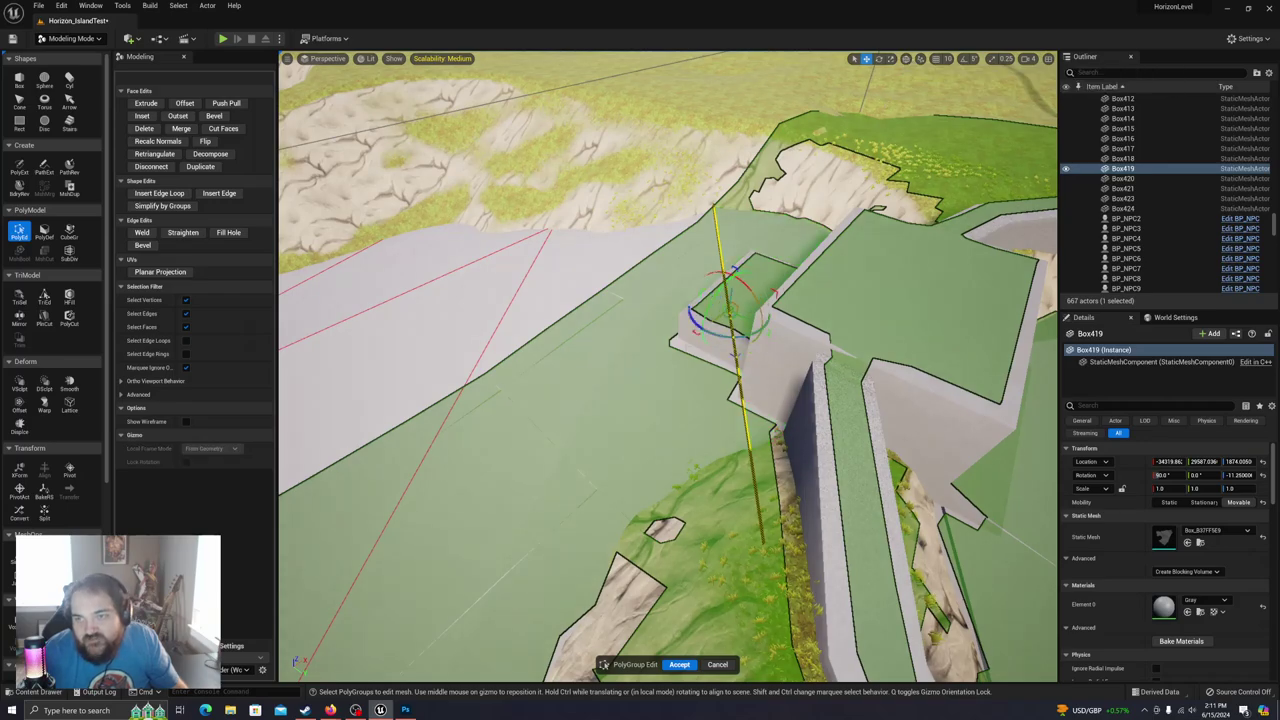
pyautogui.moveTo(718, 318); pyautogui.dragTo(661, 320)
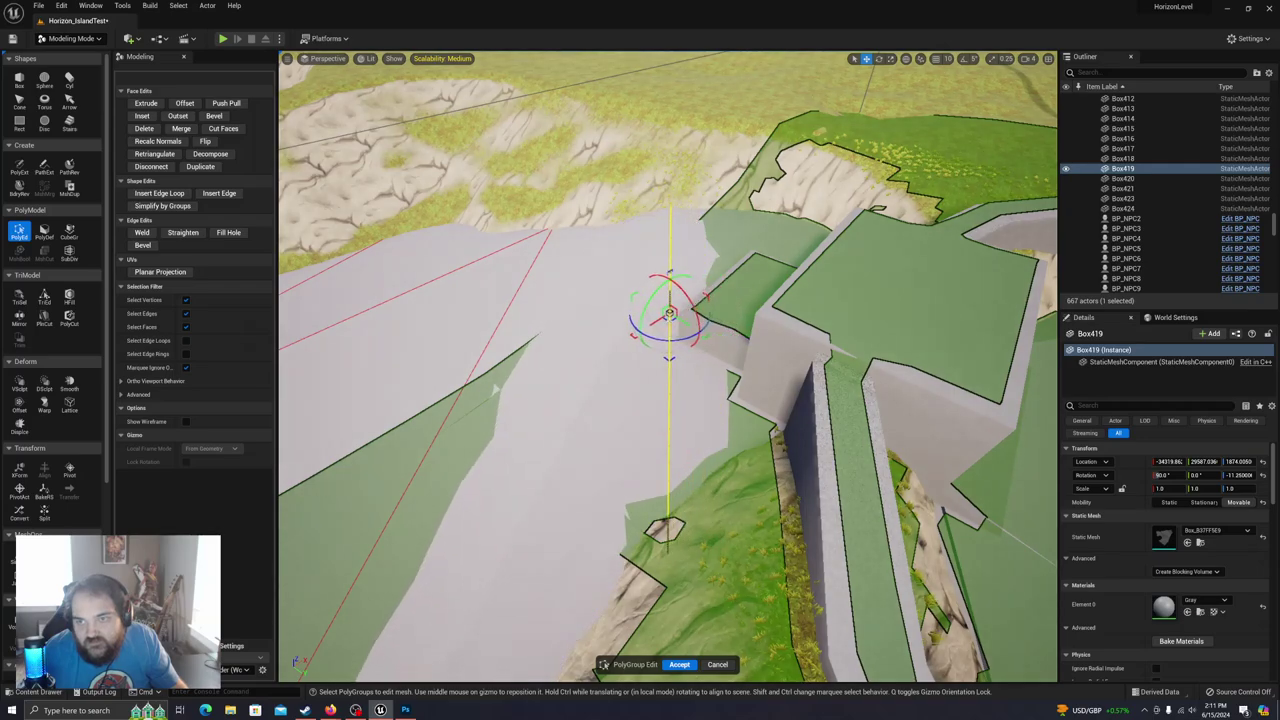
pyautogui.moveTo(664, 322); pyautogui.dragTo(664, 322, button='right')
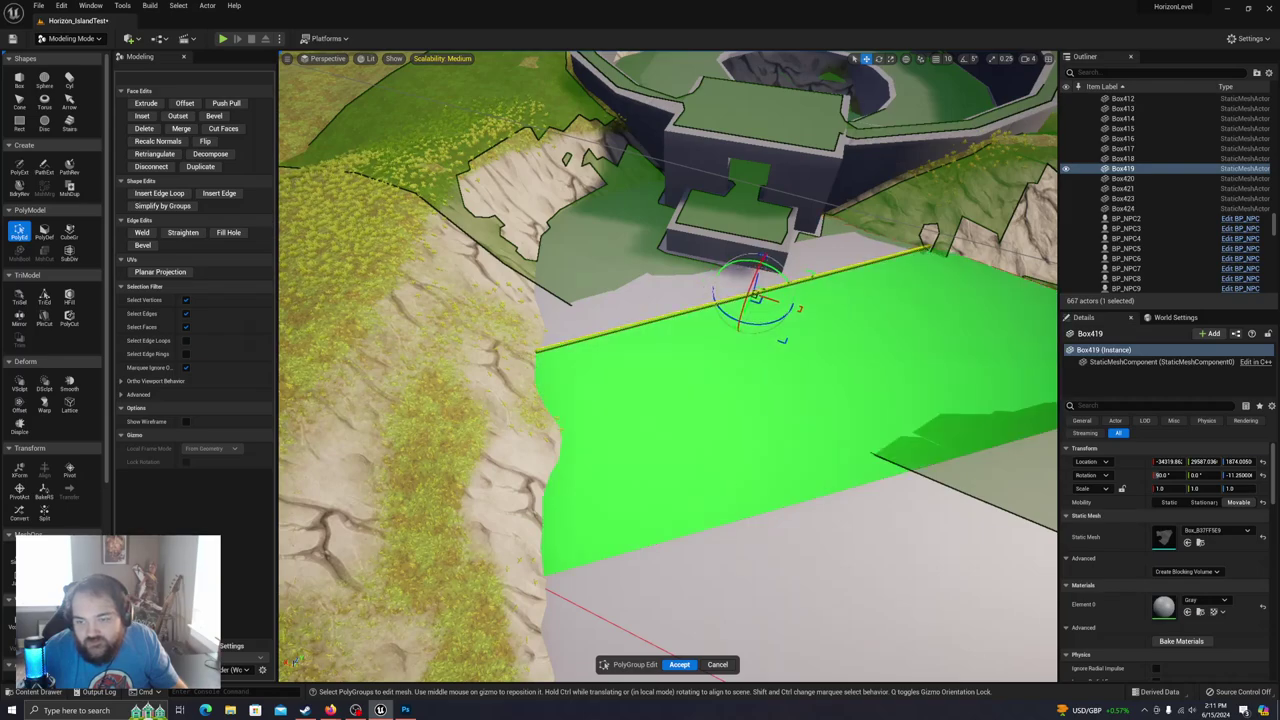
pyautogui.click(679, 664)
pyautogui.moveTo(668, 366); pyautogui.dragTo(668, 366, button='right')
pyautogui.moveTo(765, 240); pyautogui.dragTo(594, 433, button='right')
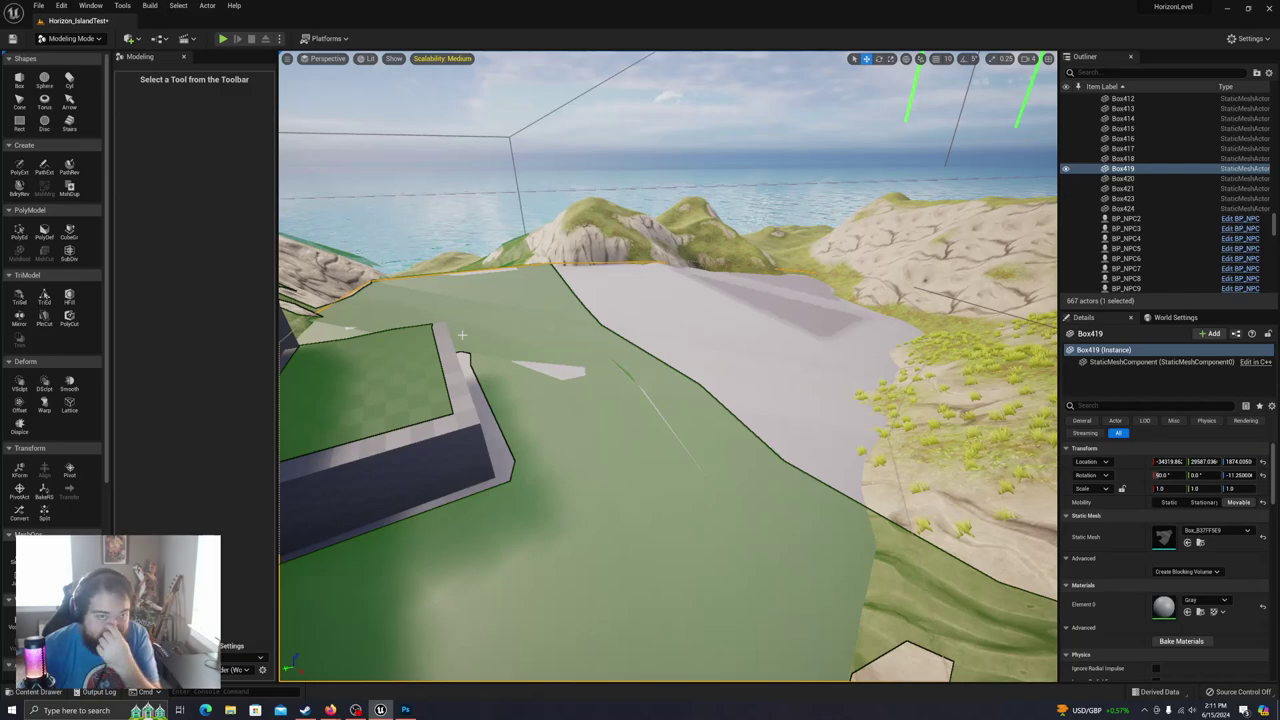
# Step: Place a linear staircase with the default dimensions on the ground in front of the landing platform
pyautogui.click(71, 121)
pyautogui.moveTo(562, 411); pyautogui.dragTo(520, 414, button='right')
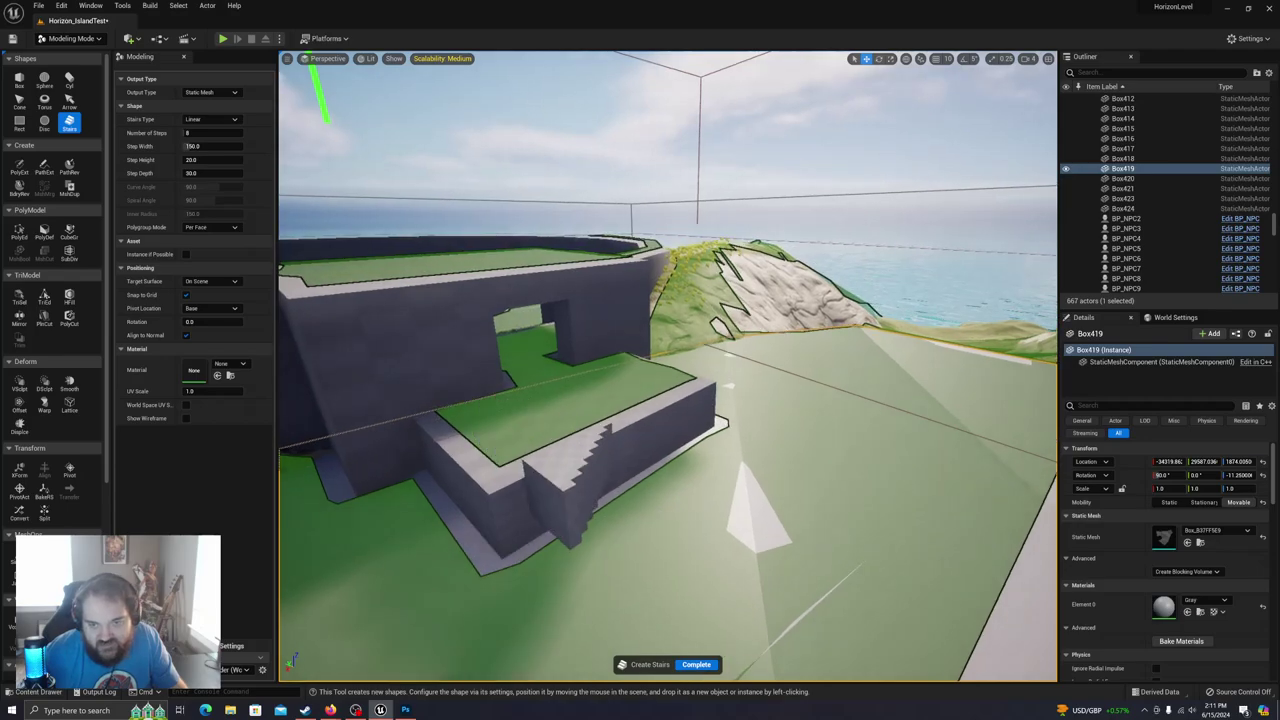
pyautogui.click(625, 531)
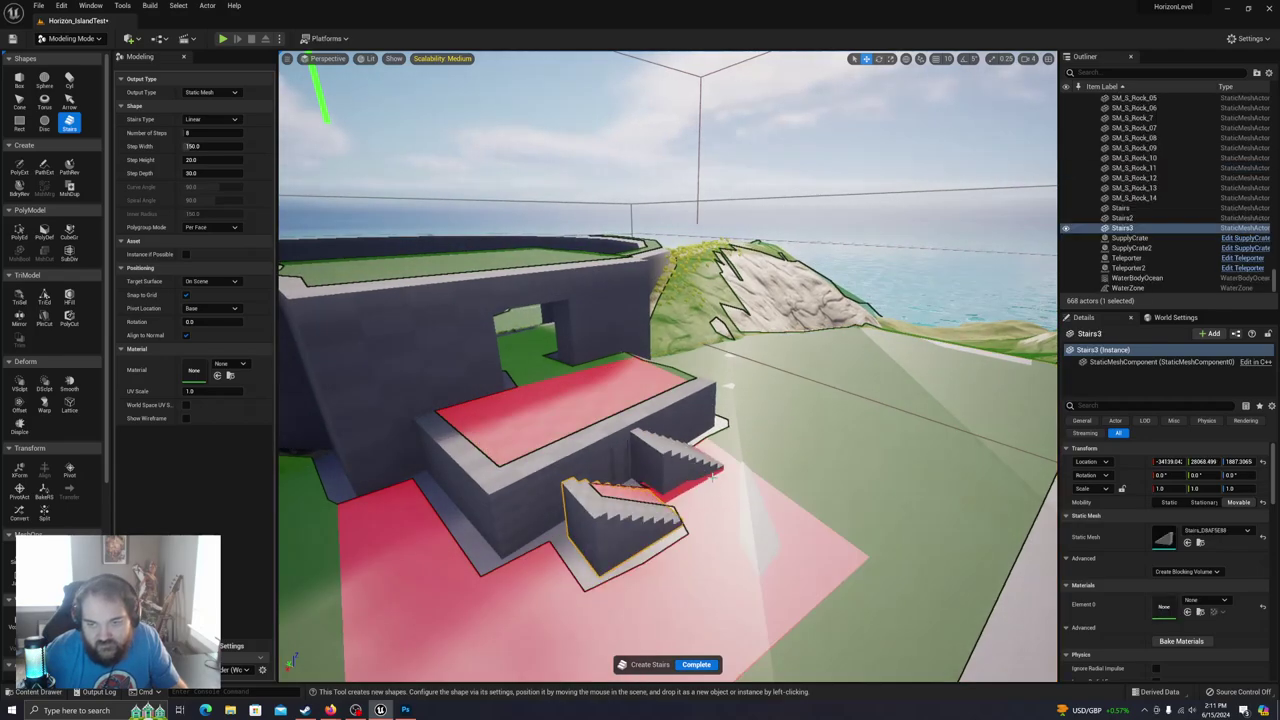
pyautogui.click(698, 665)
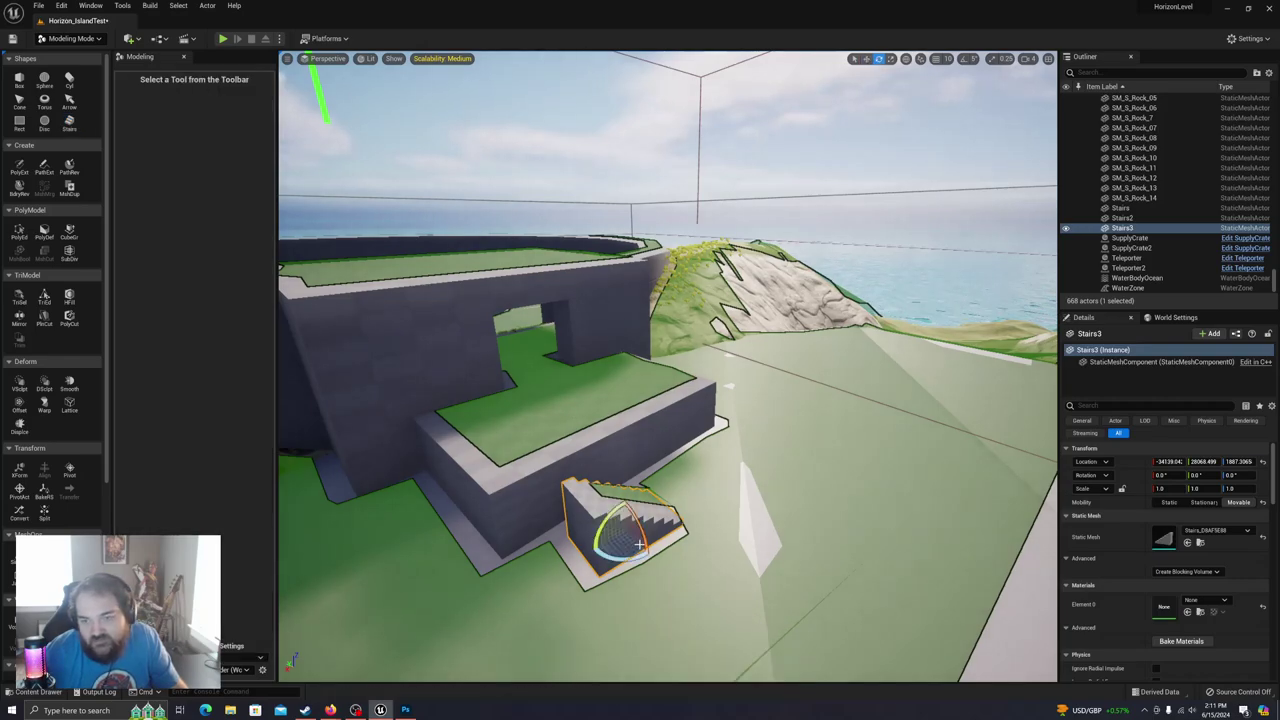
# Step: Try to rotate the new staircase toward the landing platform, first freely and then with 5° rotation snapping, undoing each attempt
pyautogui.moveTo(582, 556); pyautogui.dragTo(592, 538)
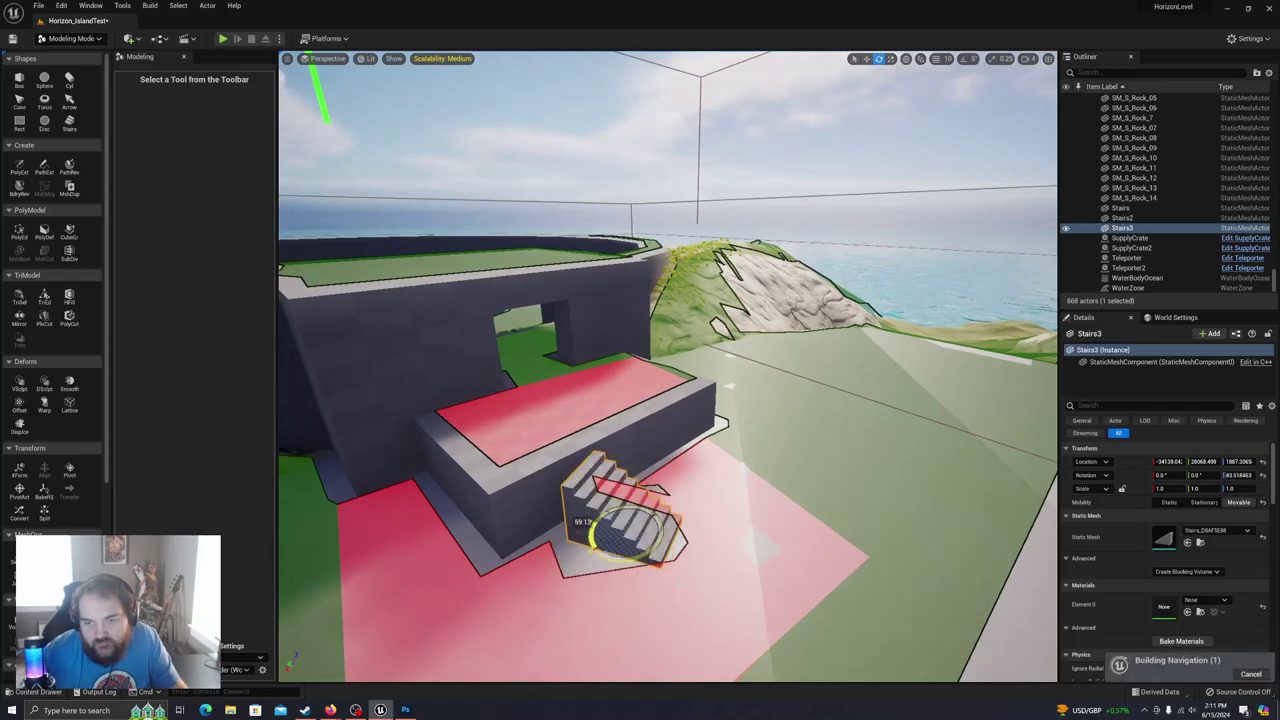
pyautogui.hotkey('ctrl', 'z')
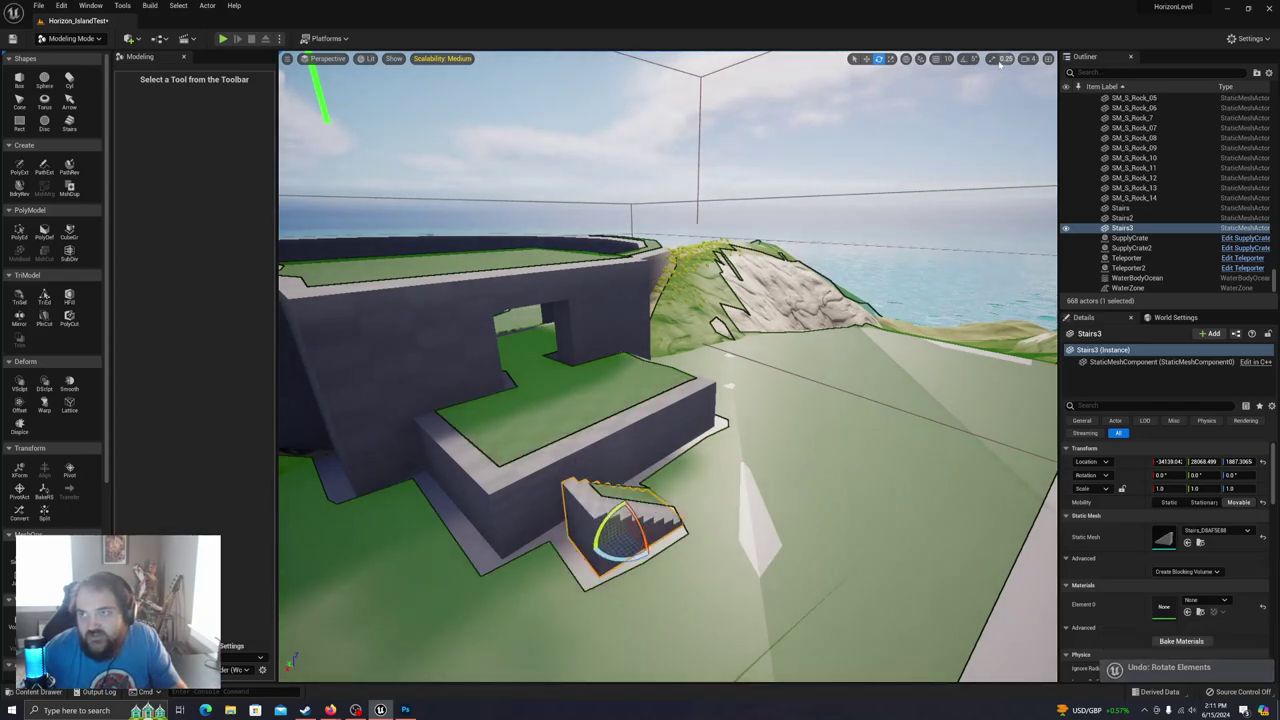
pyautogui.click(964, 59)
pyautogui.moveTo(623, 555); pyautogui.dragTo(594, 535)
pyautogui.moveTo(594, 535); pyautogui.dragTo(480, 610, button='right')
pyautogui.moveTo(570, 475); pyautogui.dragTo(570, 462, button='right')
pyautogui.hotkey('ctrl', 'z')
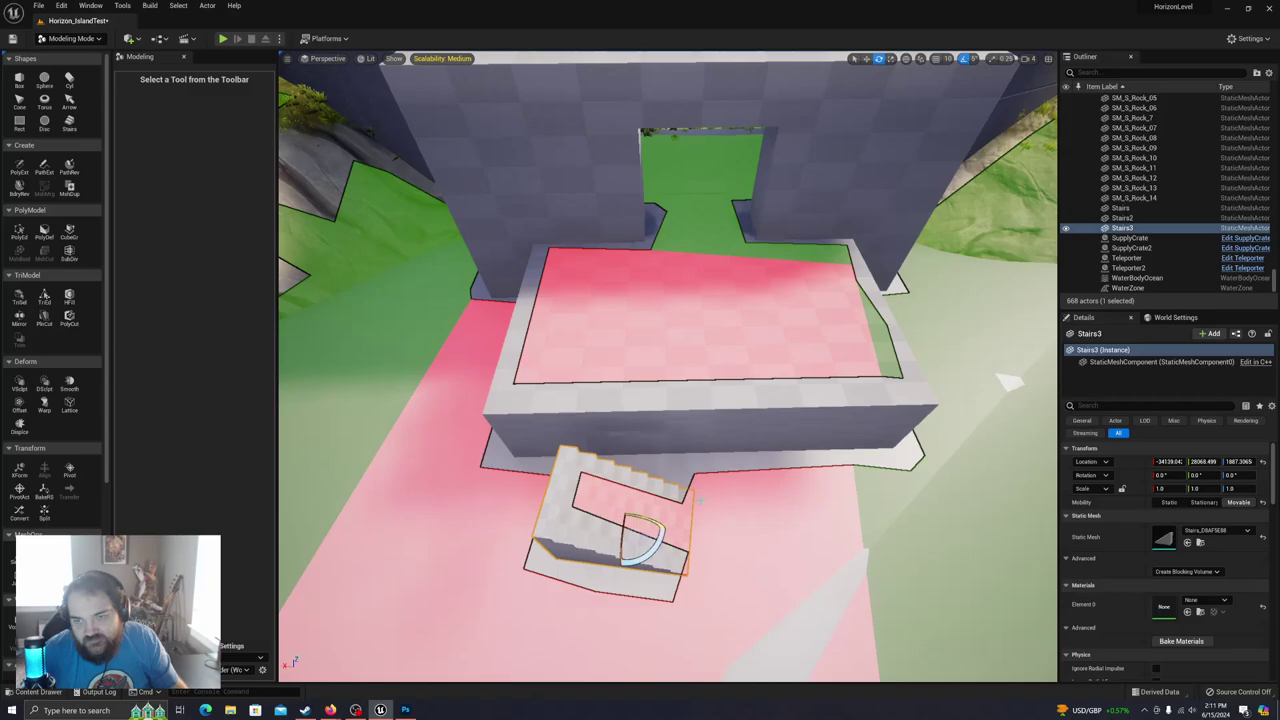
# Step: Try to turn the staircase again, then undo the rotations and the staircase's placement
pyautogui.moveTo(654, 552); pyautogui.dragTo(595, 535)
pyautogui.moveTo(630, 482); pyautogui.dragTo(627, 480)
pyautogui.hotkey('ctrl', 'z')
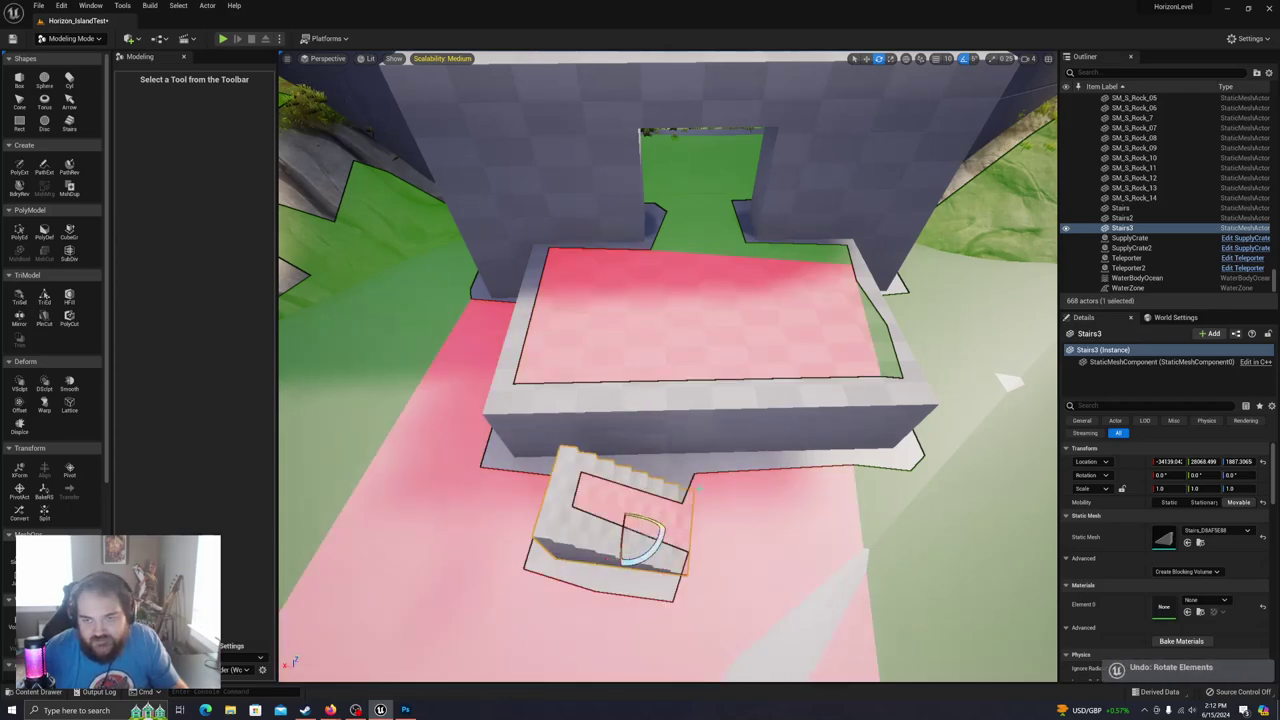
pyautogui.hotkey('ctrl', 'z')
pyautogui.moveTo(693, 489); pyautogui.dragTo(672, 432, button='right')
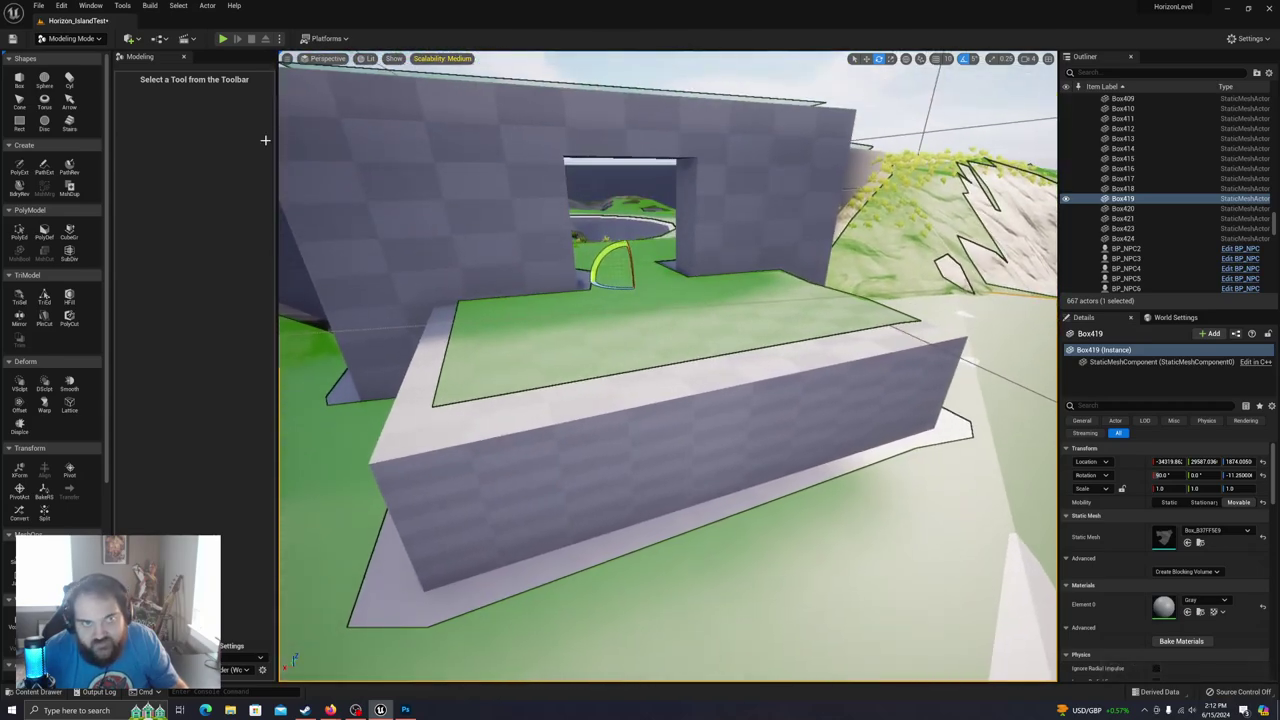
# Step: Place a linear 8-step staircase, 20 high and 30 deep per step, directly on the landing platform's front face
pyautogui.click(70, 122)
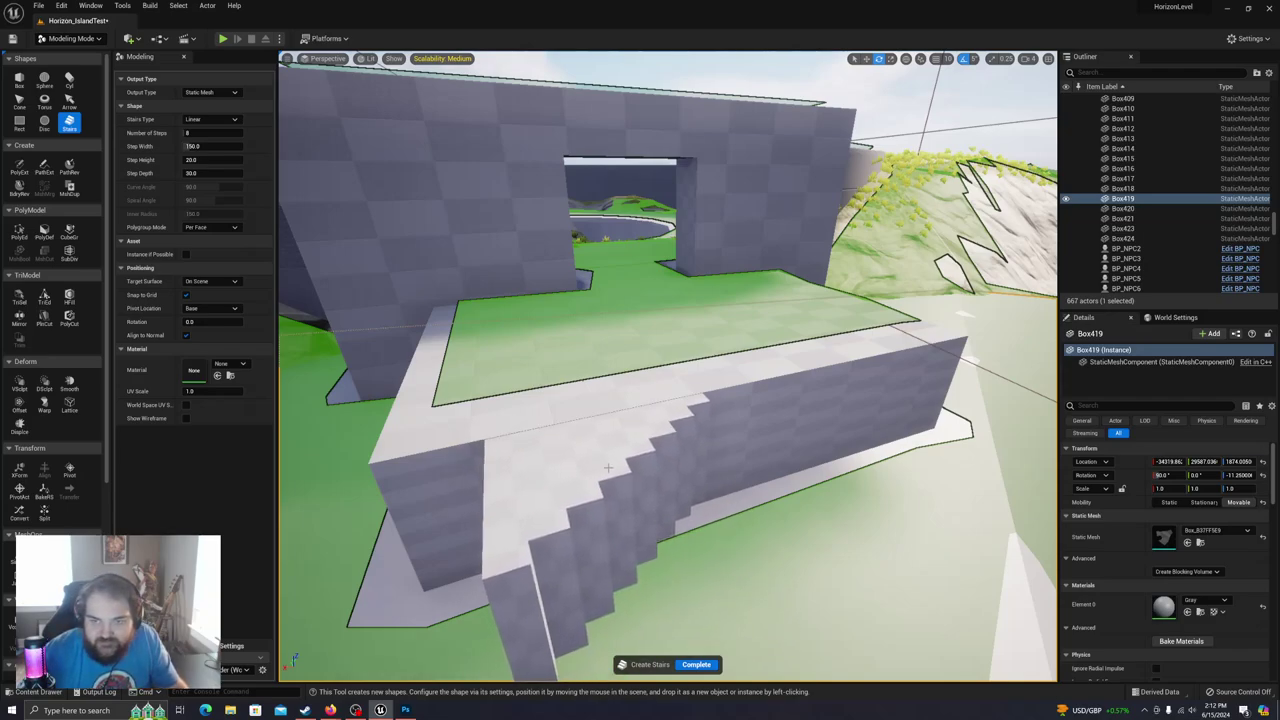
pyautogui.click(608, 467)
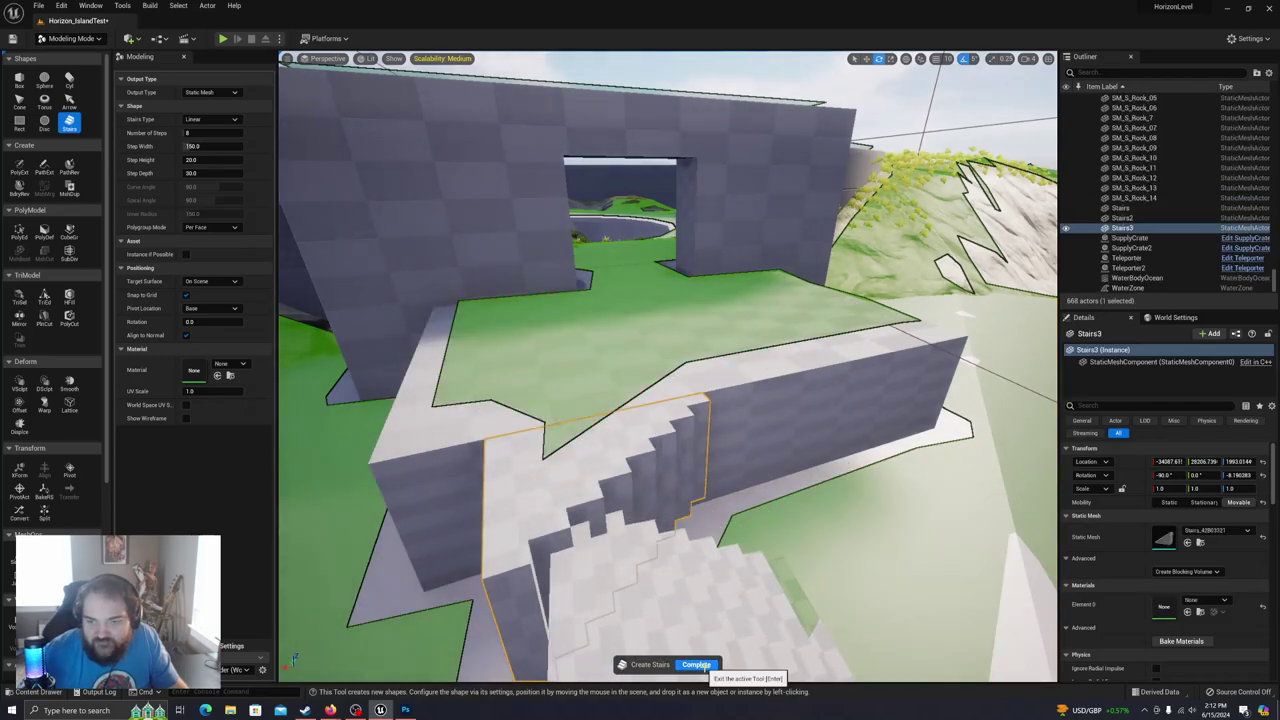
pyautogui.click(697, 665)
pyautogui.press('s')
pyautogui.moveTo(611, 490); pyautogui.dragTo(717, 437, button='right')
pyautogui.press('a')
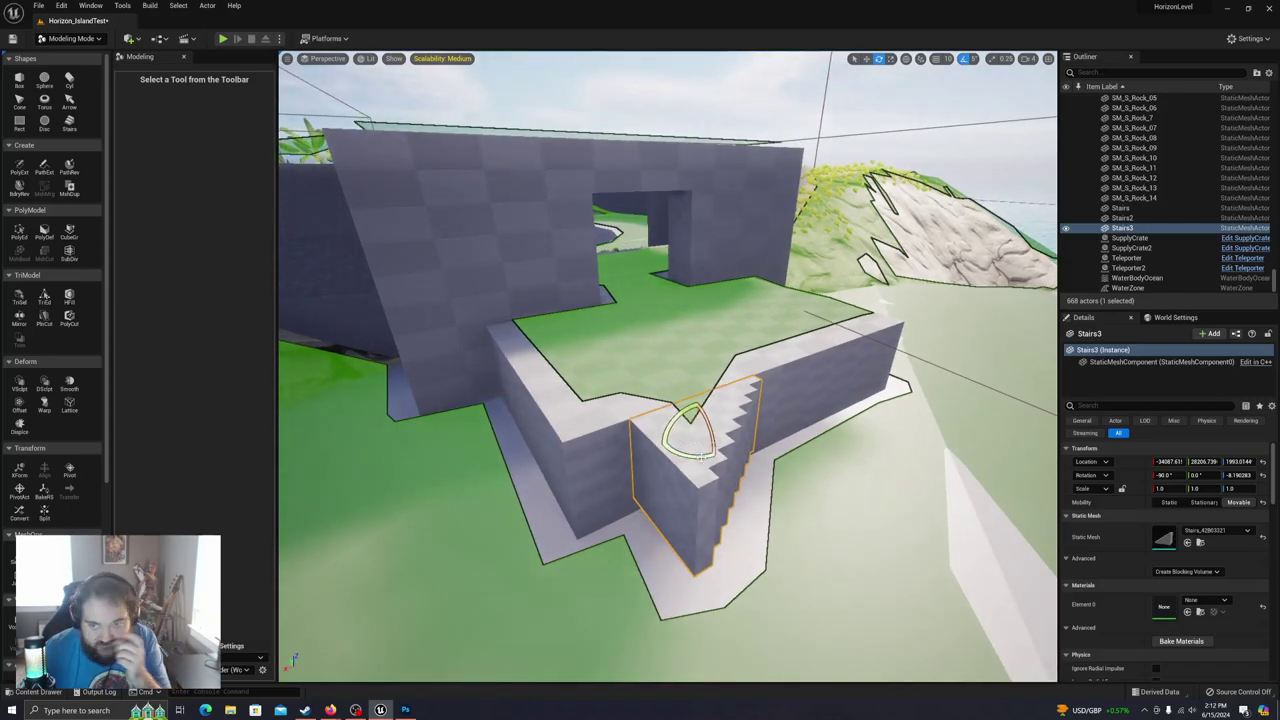
# Step: Rotate the staircase upright with 5° snapping so its steps descend away from the landing, turned to 85° about the vertical
pyautogui.moveTo(710, 432); pyautogui.dragTo(698, 398)
pyautogui.moveTo(690, 408); pyautogui.dragTo(642, 468, button='right')
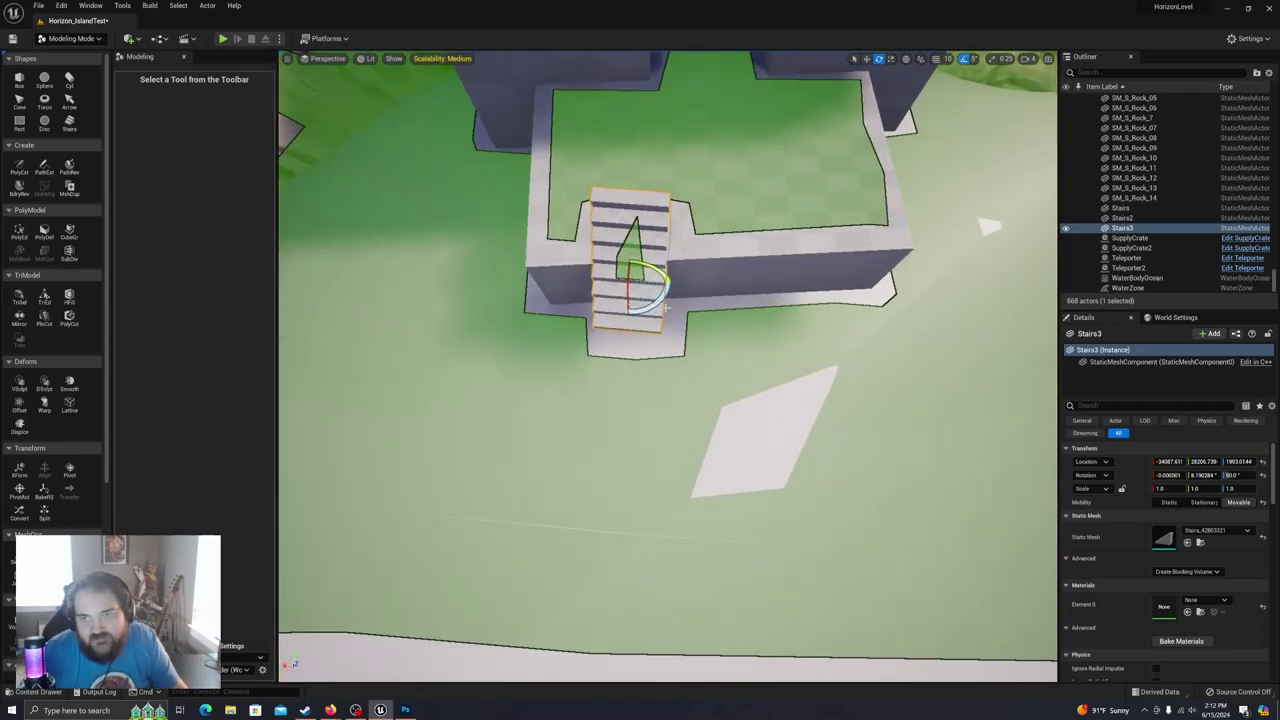
pyautogui.moveTo(658, 300); pyautogui.dragTo(663, 293)
pyautogui.press('w')
pyautogui.moveTo(658, 297); pyautogui.dragTo(765, 299, button='right')
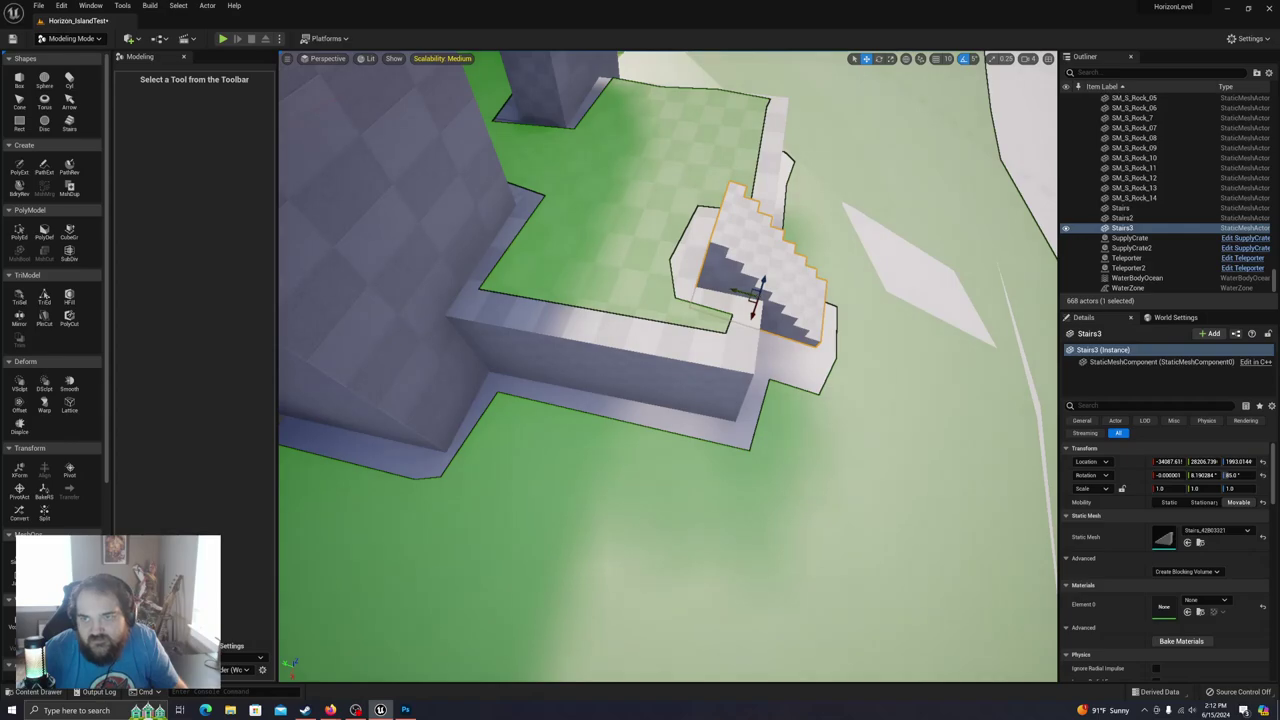
# Step: Turn off rotation snapping and rotate the staircase to about 82° to line it up with the landing's front edge
pyautogui.click(964, 60)
pyautogui.keyDown('alt'); pyautogui.moveTo(757, 285); pyautogui.dragTo(706, 285); pyautogui.keyUp('alt')
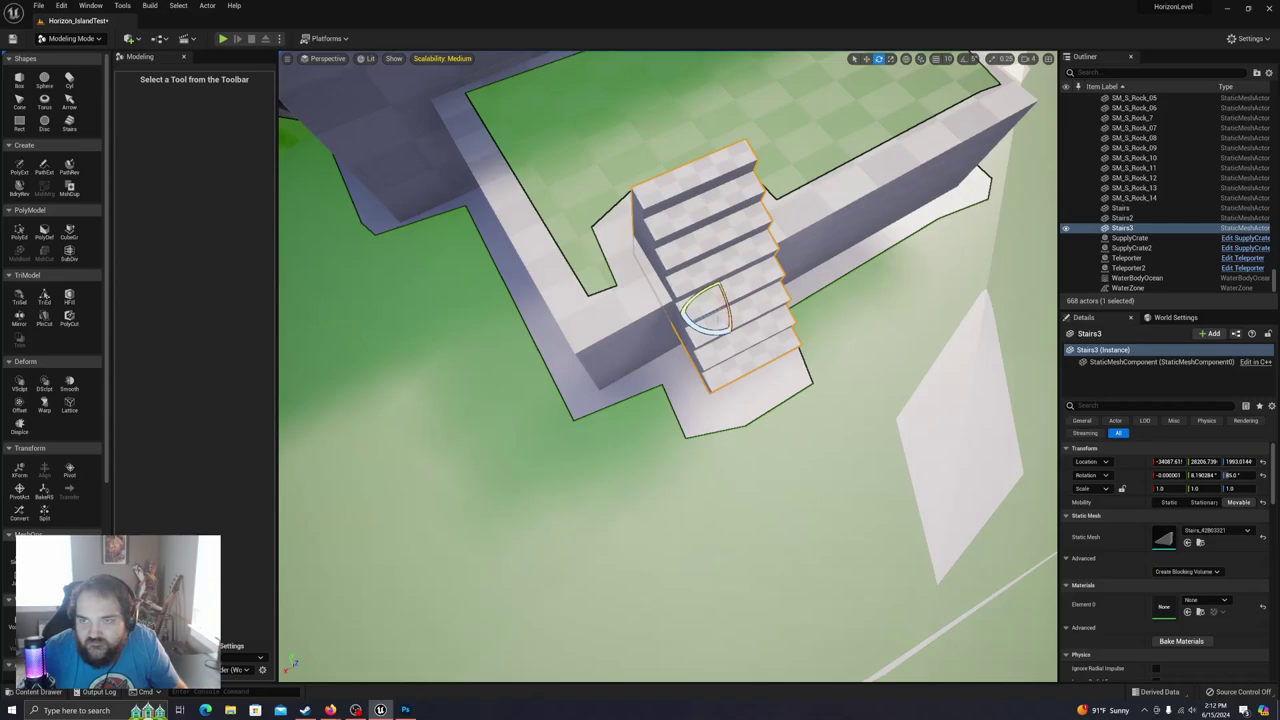
pyautogui.moveTo(713, 330); pyautogui.dragTo(718, 321)
# Step: Lower the staircase to the ground, move it out from the landing's front face and adjust its tilt
pyautogui.press('w')
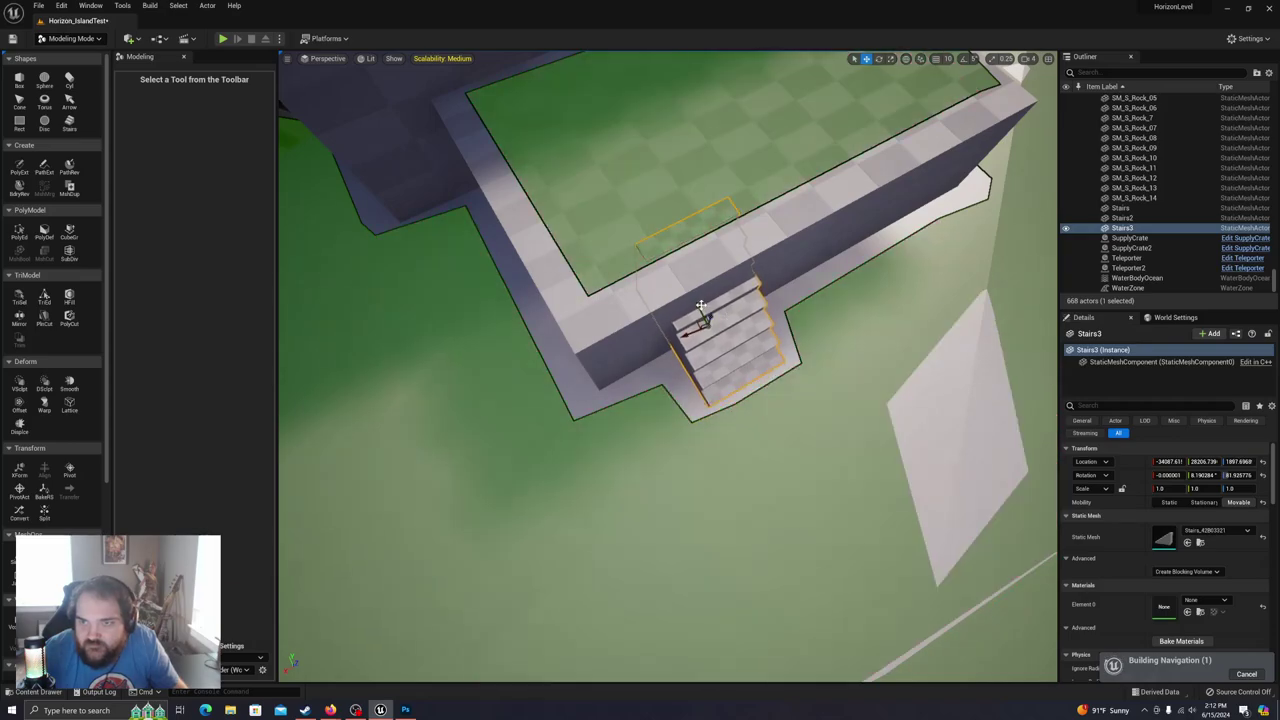
pyautogui.moveTo(705, 318); pyautogui.dragTo(726, 353)
pyautogui.moveTo(726, 353); pyautogui.dragTo(830, 262, button='right')
pyautogui.moveTo(704, 285); pyautogui.dragTo(612, 310, button='right')
pyautogui.moveTo(588, 287); pyautogui.dragTo(582, 280)
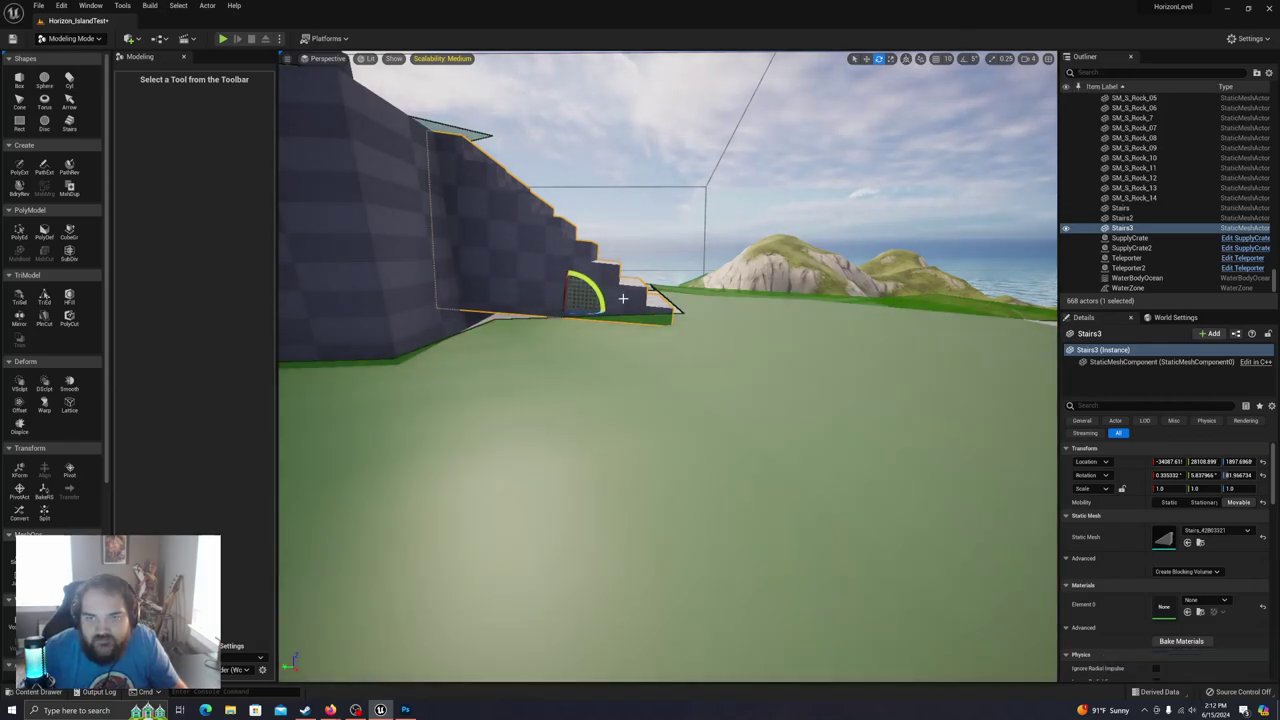
# Step: Undo the staircase's moves and rotations back to its original placement on the landing's front face
pyautogui.hotkey('ctrl', 'z')
pyautogui.hotkey('ctrl', 'z')
pyautogui.hotkey('ctrl', 'z')
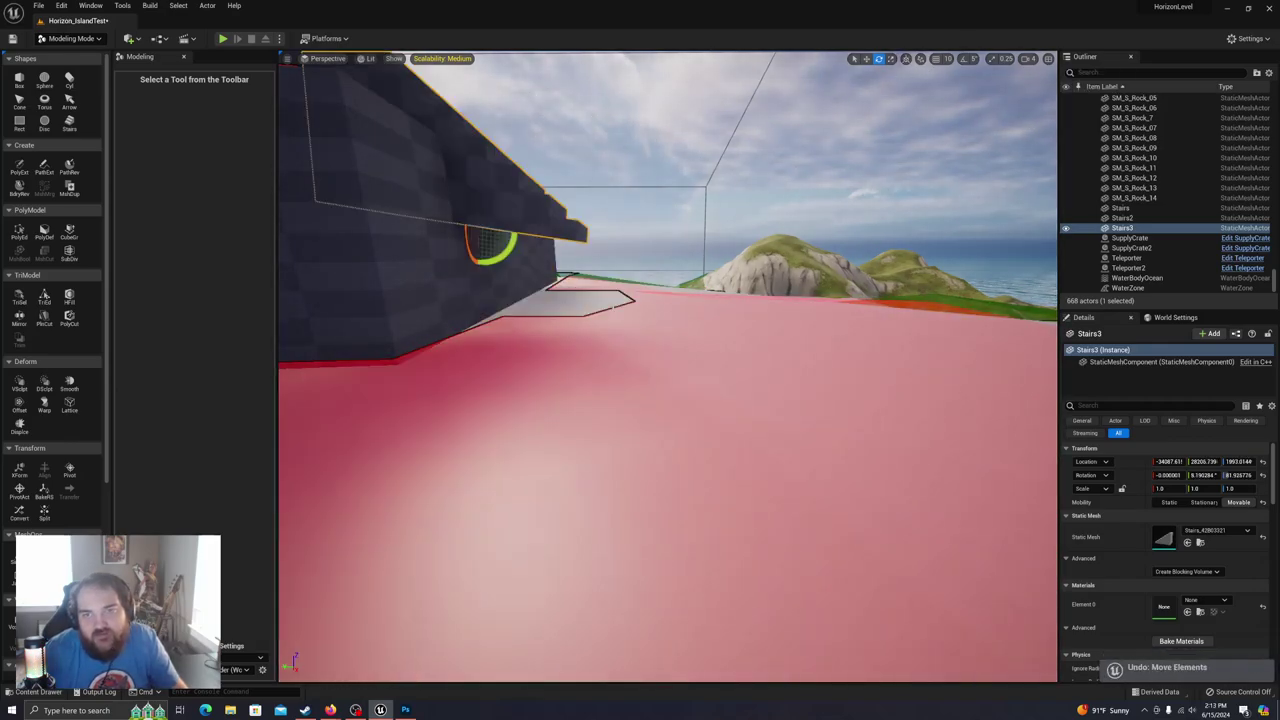
pyautogui.hotkey('ctrl', 'z')
pyautogui.hotkey('ctrl', 'z')
pyautogui.moveTo(663, 280)
pyautogui.mouseDown(button='right')
pyautogui.moveTo(645, 288)
pyautogui.moveTo(640, 320)
pyautogui.moveTo(663, 280)
pyautogui.mouseUp(button='right')
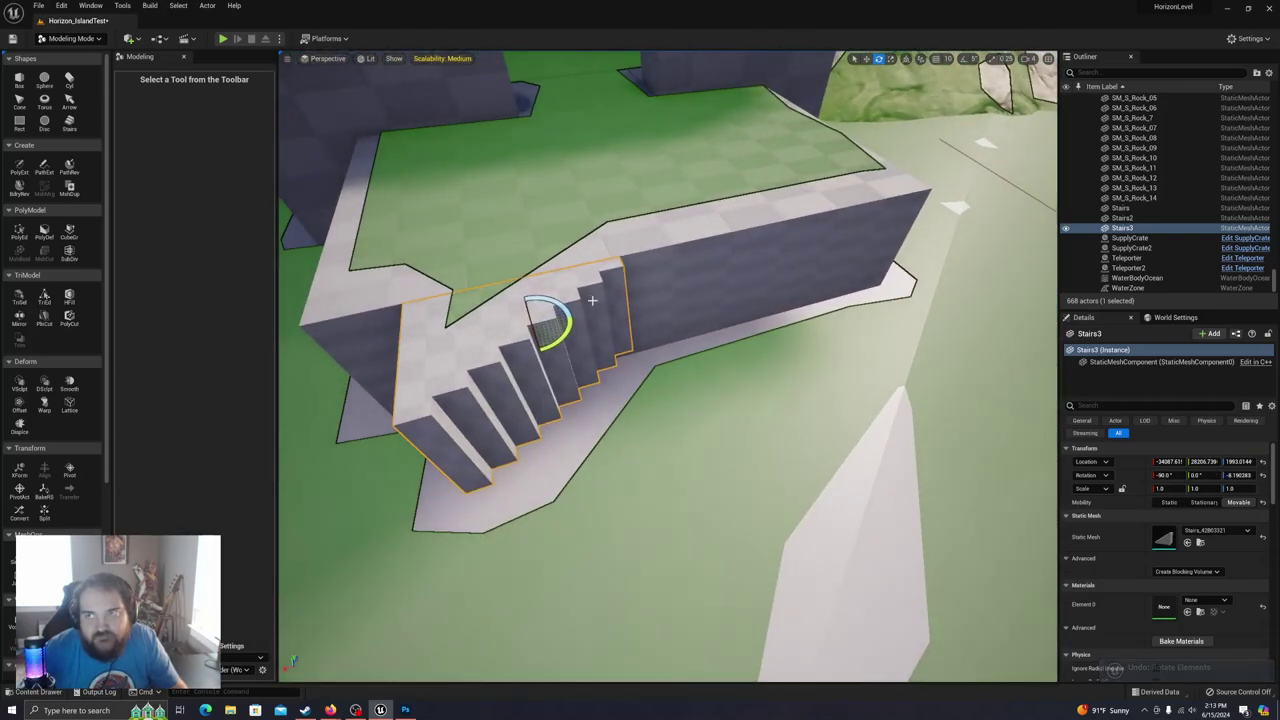
# Step: Rotate the staircase upright without snapping so its steps descend outward from the landing, turned to about 83° about the vertical
pyautogui.moveTo(565, 330); pyautogui.dragTo(497, 334)
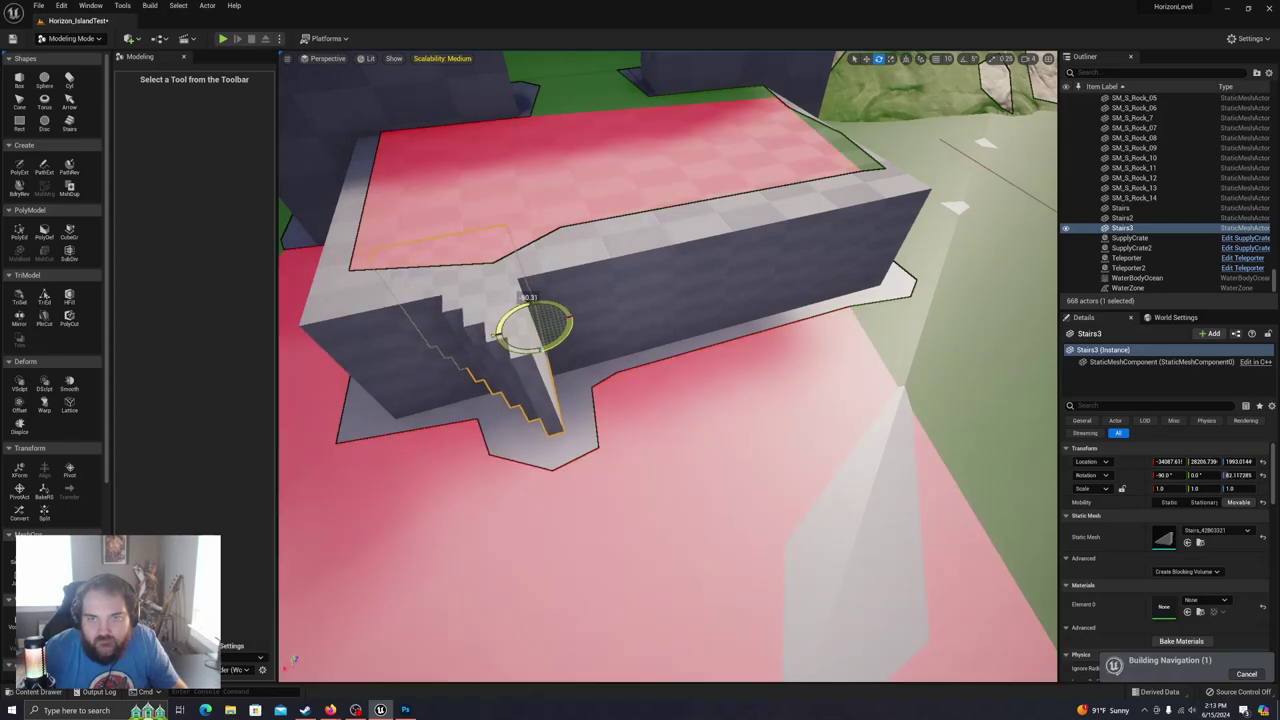
pyautogui.moveTo(567, 322); pyautogui.dragTo(497, 332)
pyautogui.moveTo(497, 332); pyautogui.dragTo(690, 295, button='right')
pyautogui.moveTo(588, 272); pyautogui.dragTo(640, 272, button='right')
# Step: Lower the staircase to the ground, move it out against the landing's front face and fine-tune its rotation to about 82°
pyautogui.press('w')
pyautogui.moveTo(593, 328); pyautogui.dragTo(591, 392)
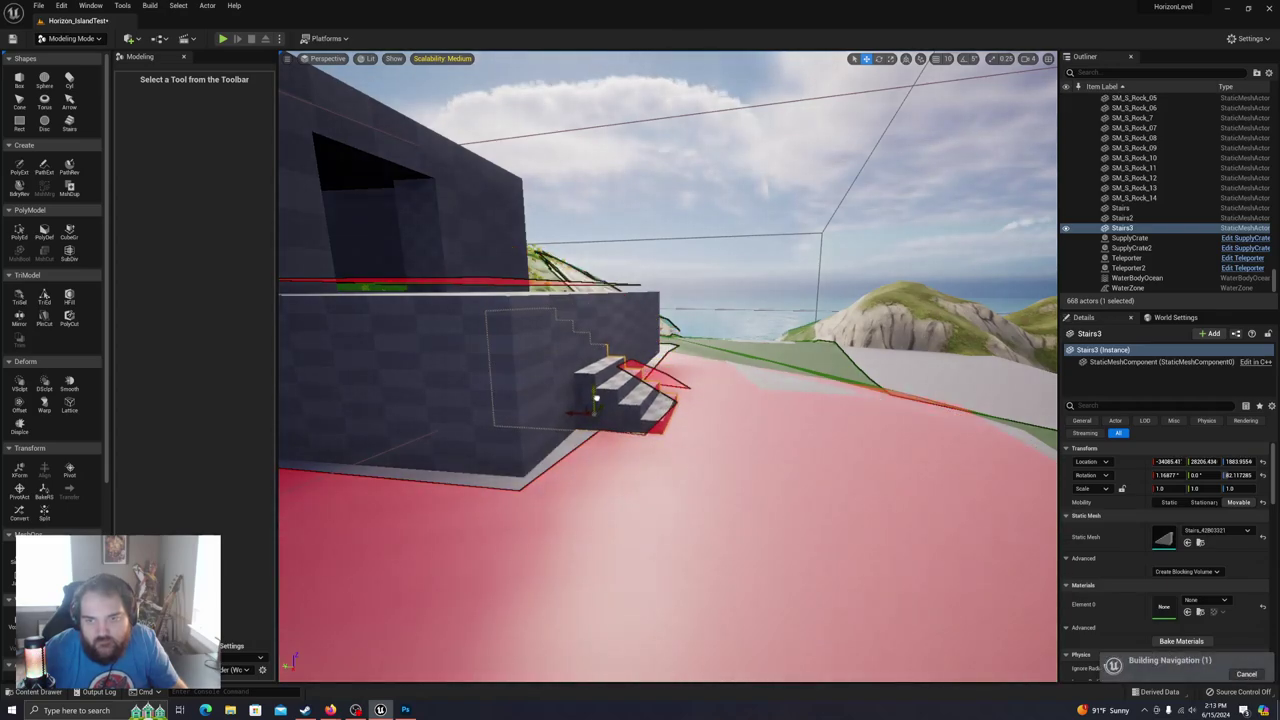
pyautogui.moveTo(609, 402); pyautogui.dragTo(637, 440)
pyautogui.moveTo(637, 440); pyautogui.dragTo(580, 540, button='right')
pyautogui.press('e')
pyautogui.moveTo(665, 512)
pyautogui.mouseDown()
pyautogui.moveTo(677, 519)
pyautogui.moveTo(667, 511)
pyautogui.mouseUp()
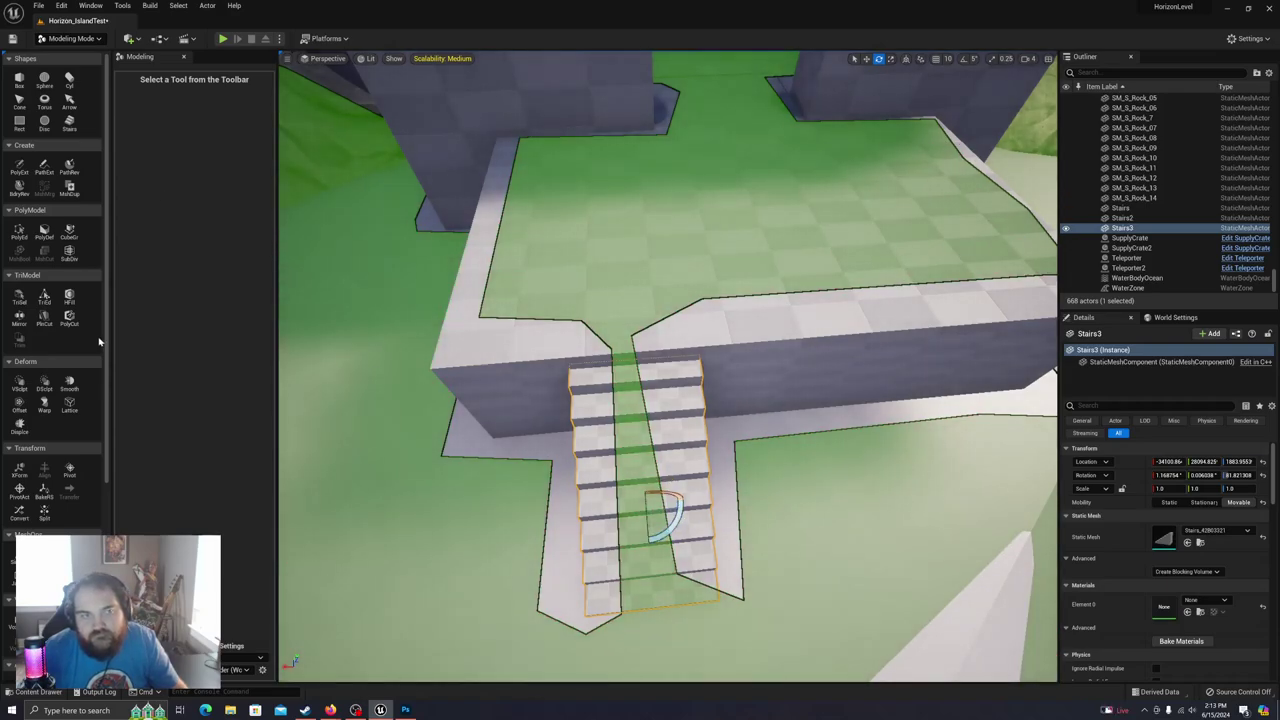
# Step: Start a PolyGroup edit on the staircase and look through its static mesh and material settings
pyautogui.click(18, 231)
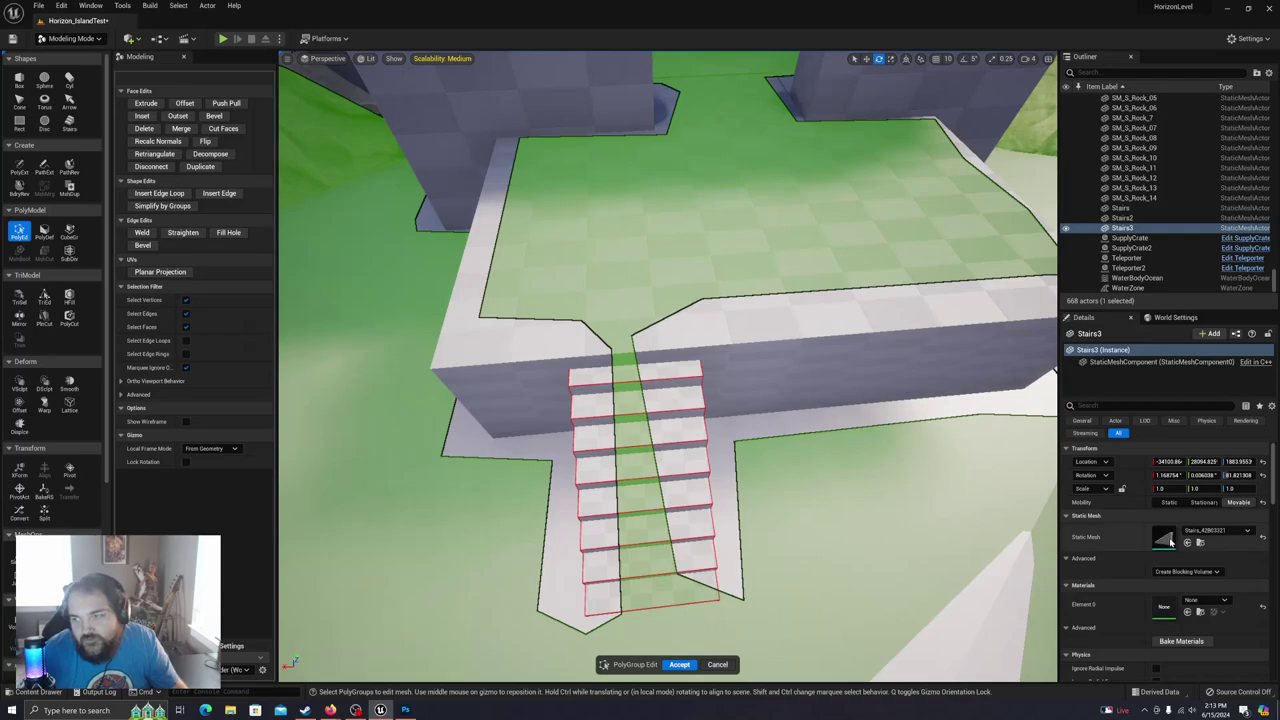
pyautogui.scroll(-2, 1190, 560)
pyautogui.scroll(-2, 1190, 556)
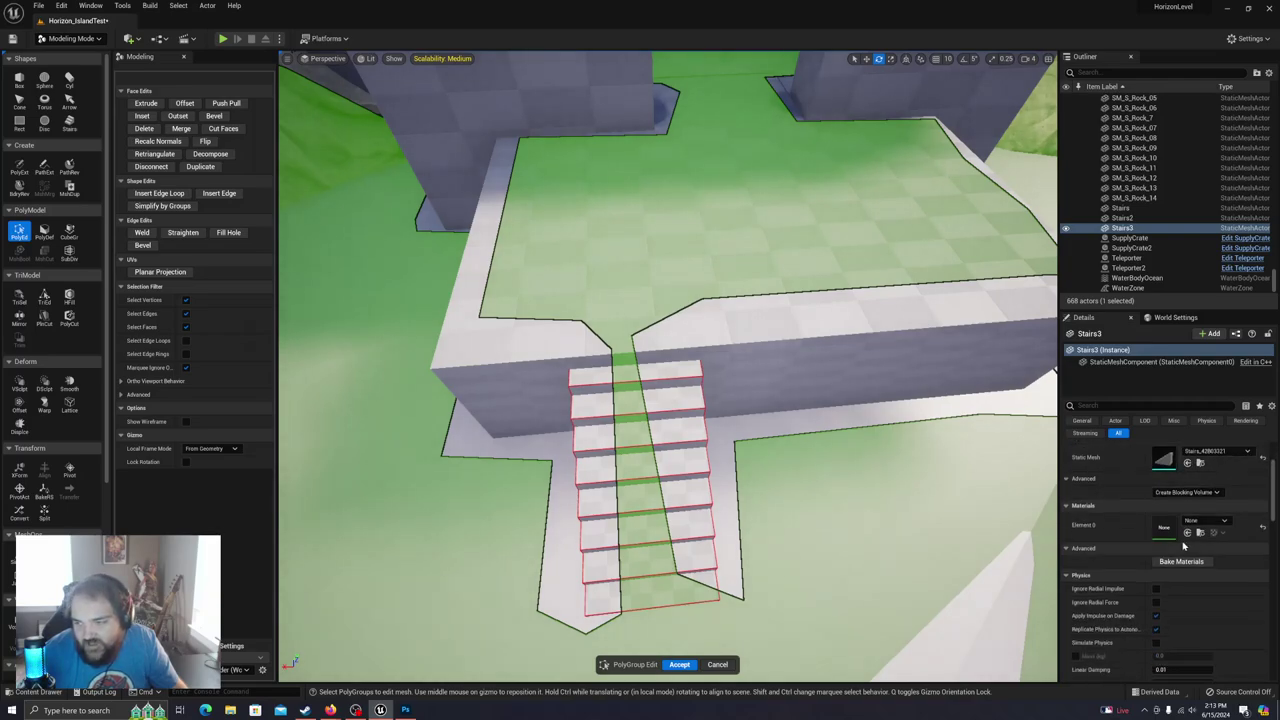
pyautogui.scroll(3, 1140, 500)
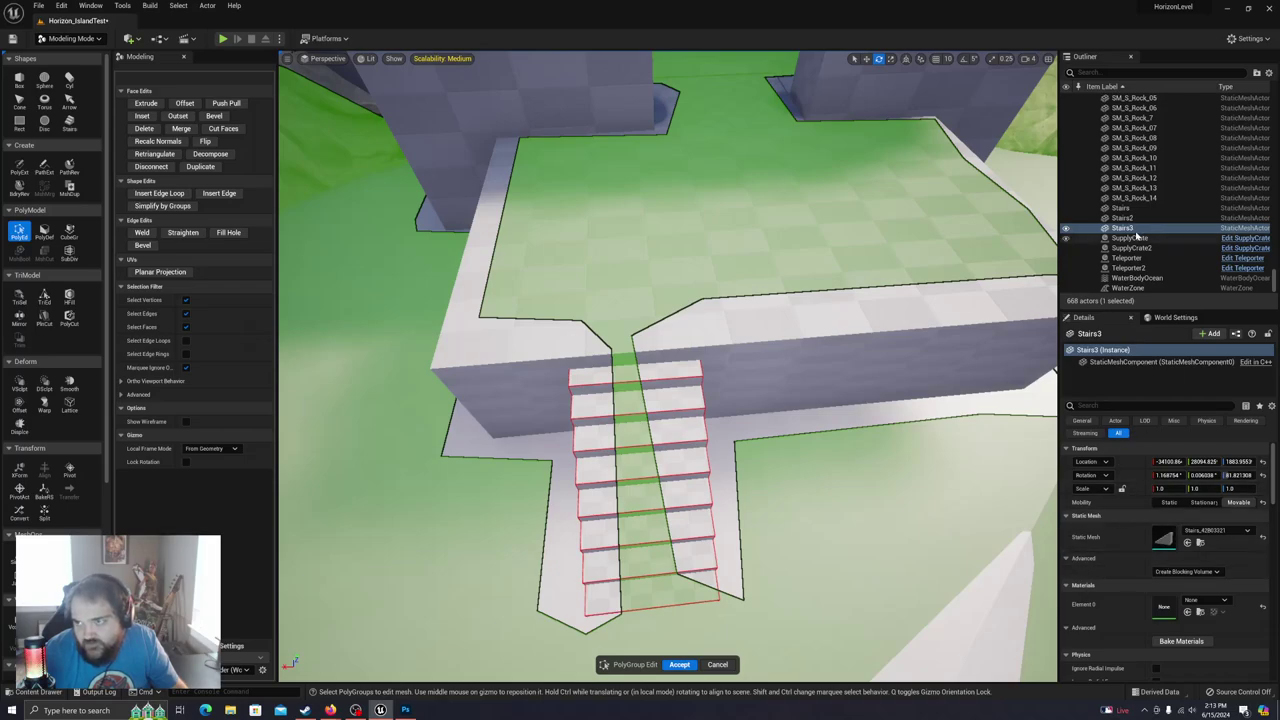
pyautogui.click(1067, 558)
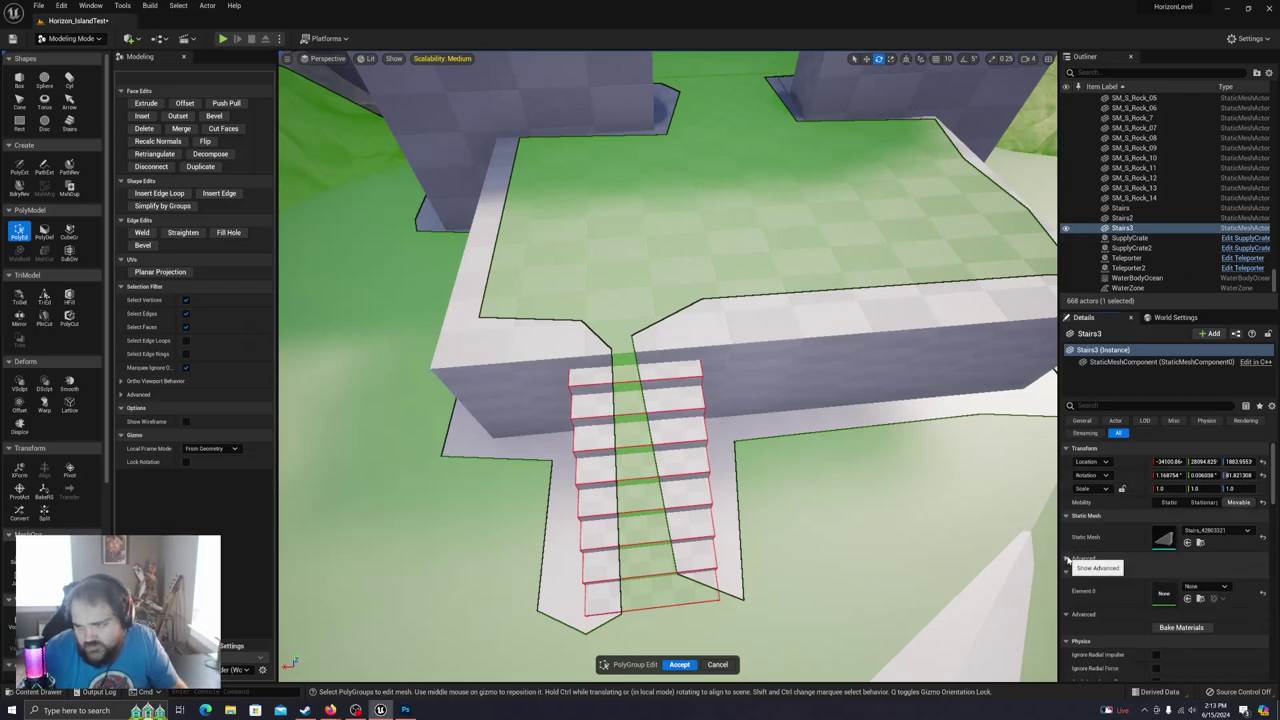
# Step: Accept the PolyGroup edit and delete the old stairs in front of the entrance platform
pyautogui.scroll(-5, 1120, 550)
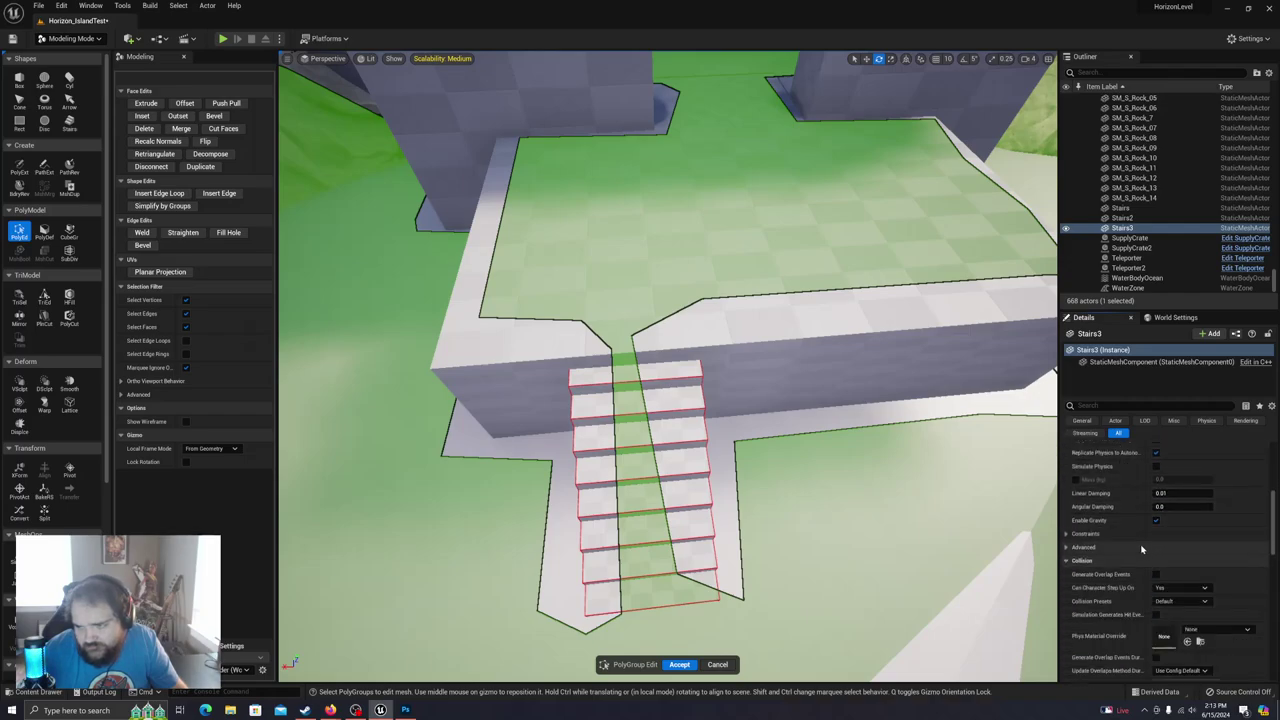
pyautogui.scroll(4, 1145, 548)
pyautogui.scroll(2, 1138, 552)
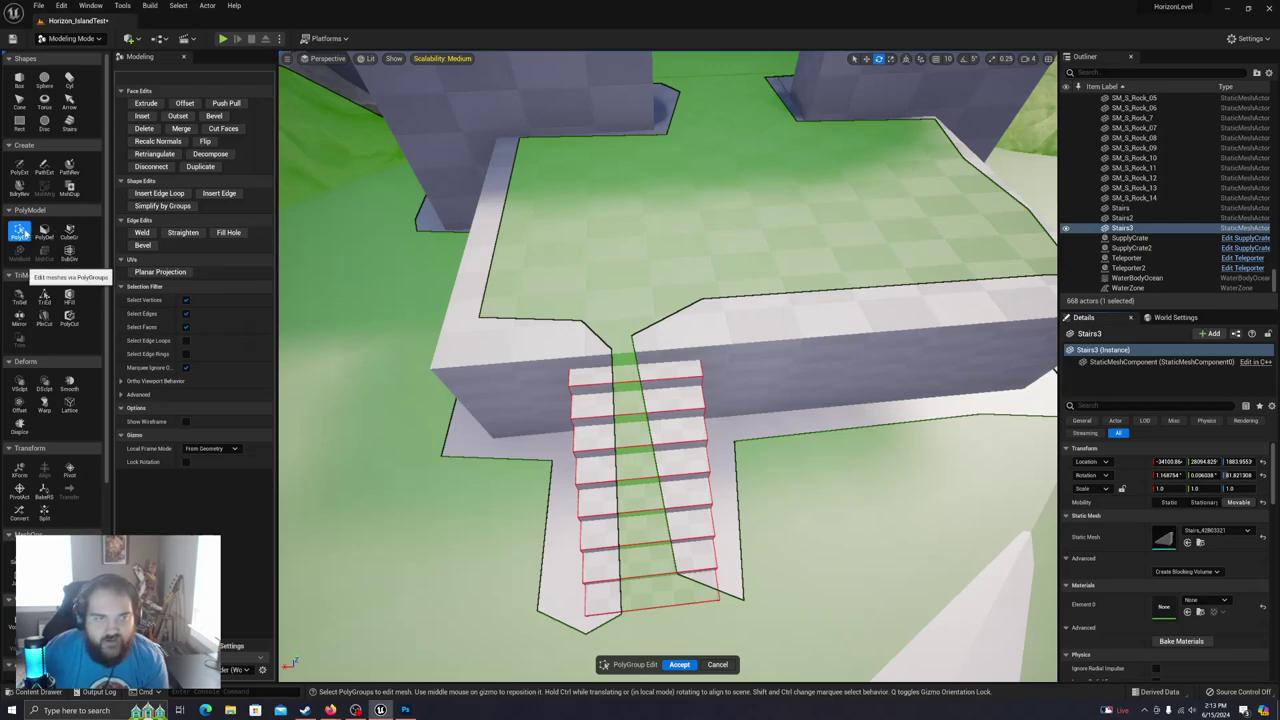
pyautogui.click(679, 665)
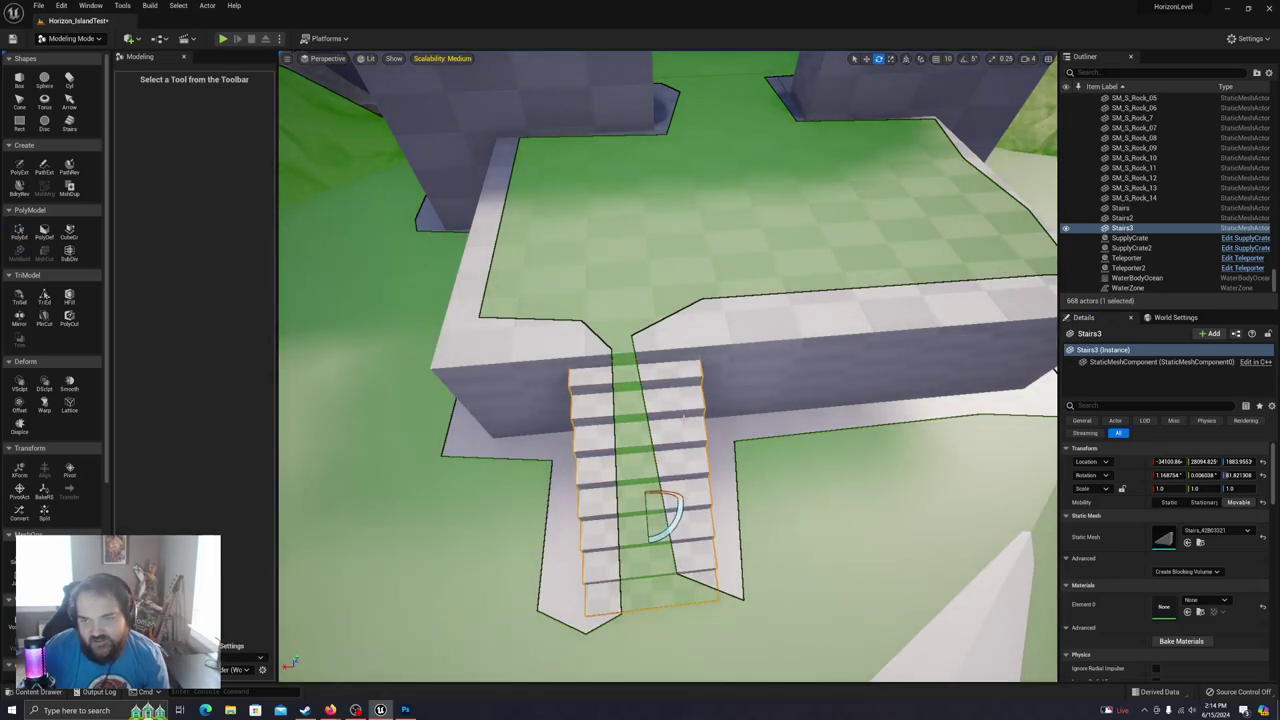
pyautogui.press('Delete')
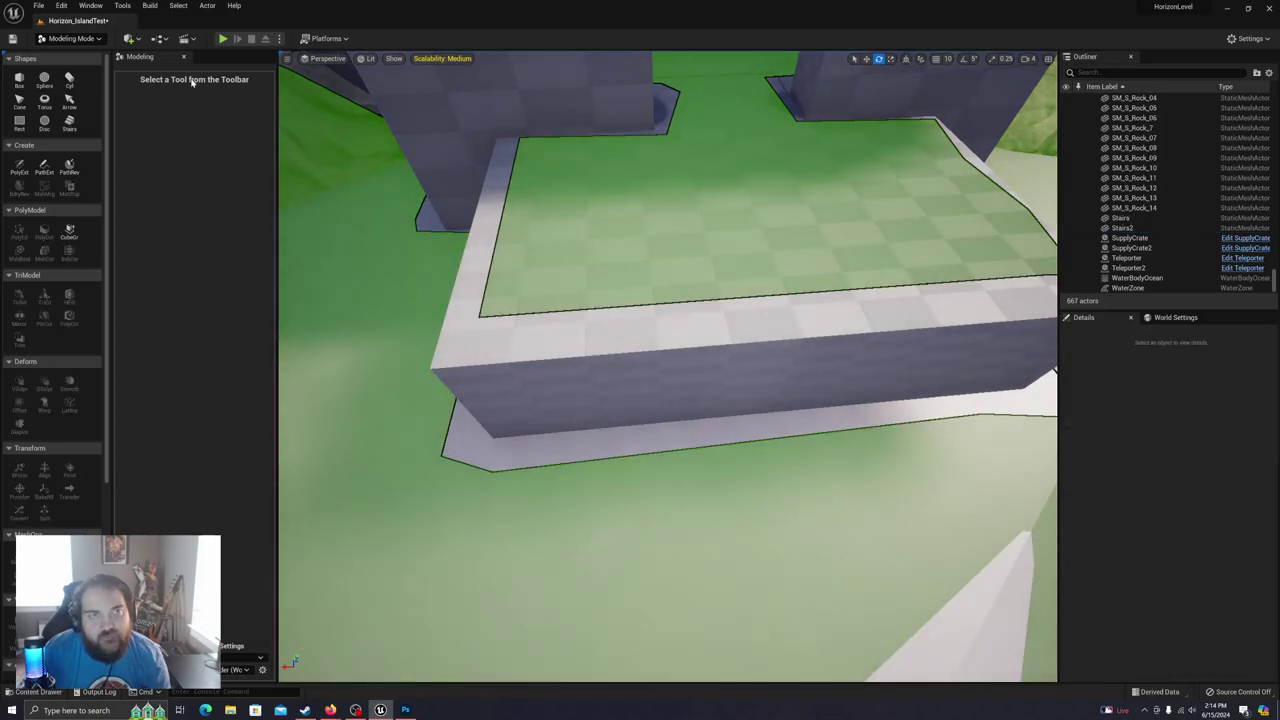
# Step: Save the level changes and switch from Modeling mode to Select mode
pyautogui.click(38, 5)
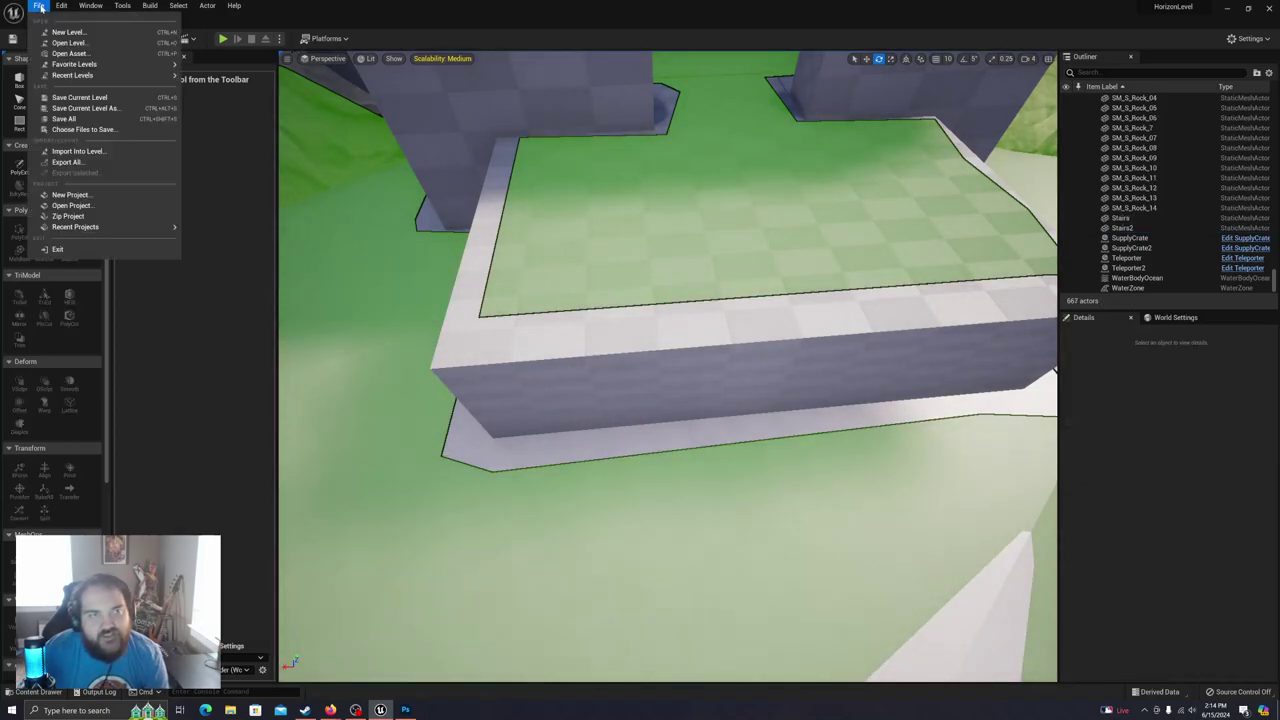
pyautogui.click(100, 126)
pyautogui.click(89, 41)
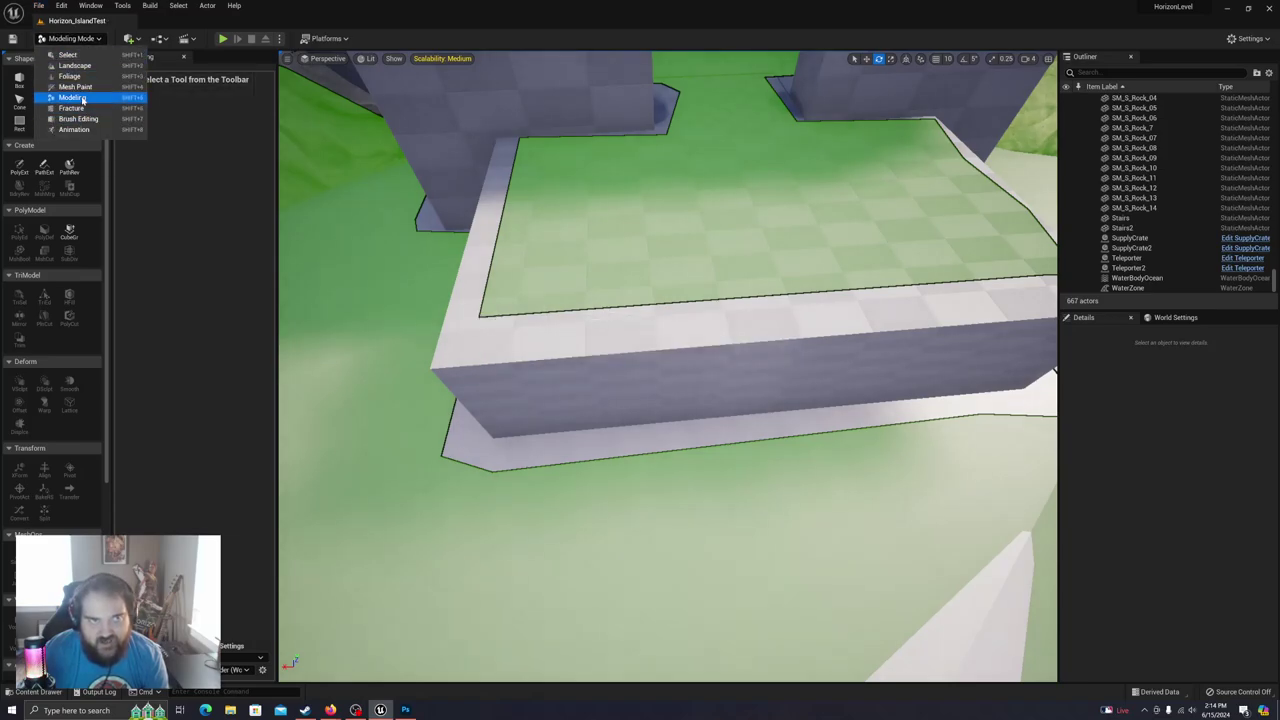
pyautogui.click(70, 56)
pyautogui.hotkey('shift', '1')
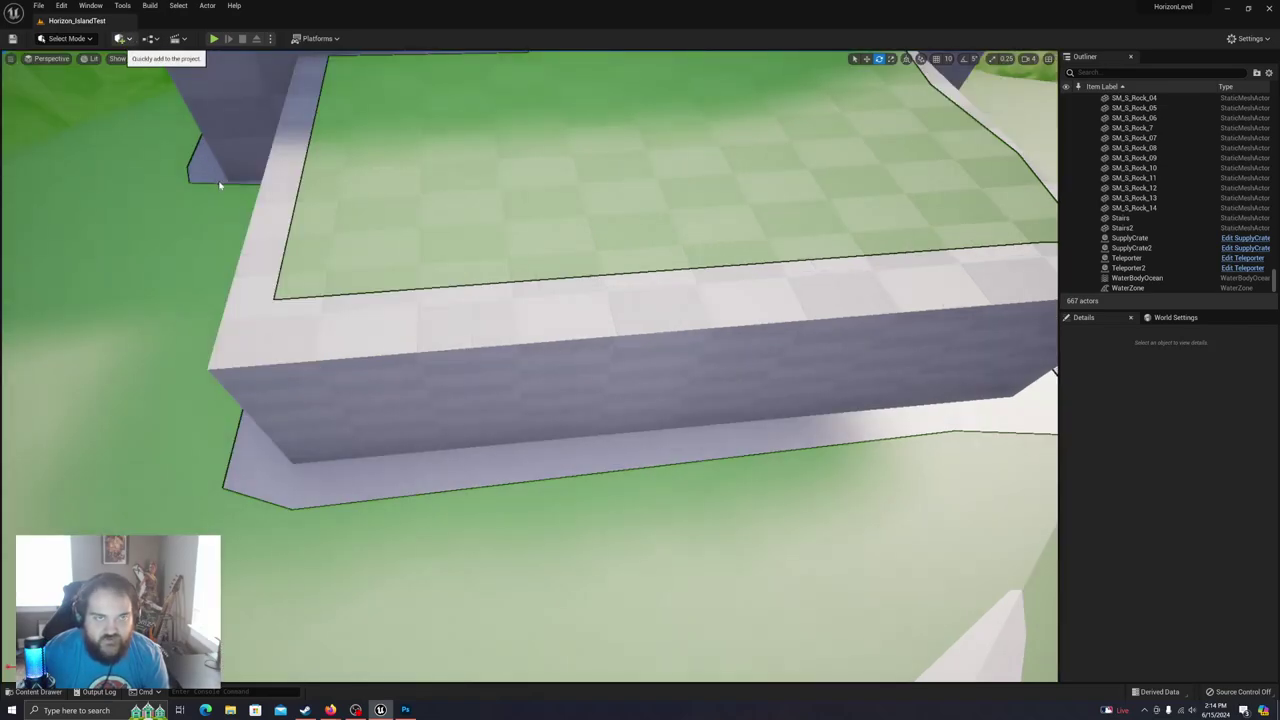
# Step: Add a Blockout Stairs Linear actor and move it to the ground in front of the entrance platform
pyautogui.click(121, 38)
pyautogui.moveTo(168, 189)
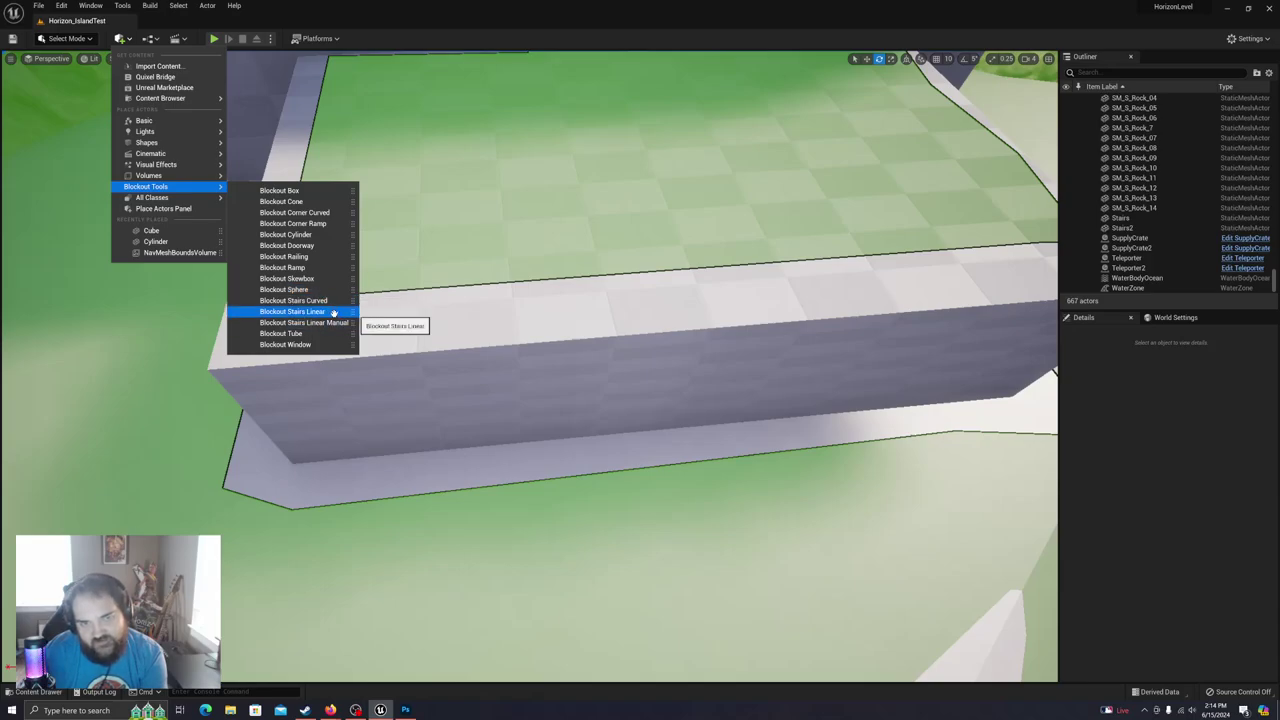
pyautogui.click(292, 311)
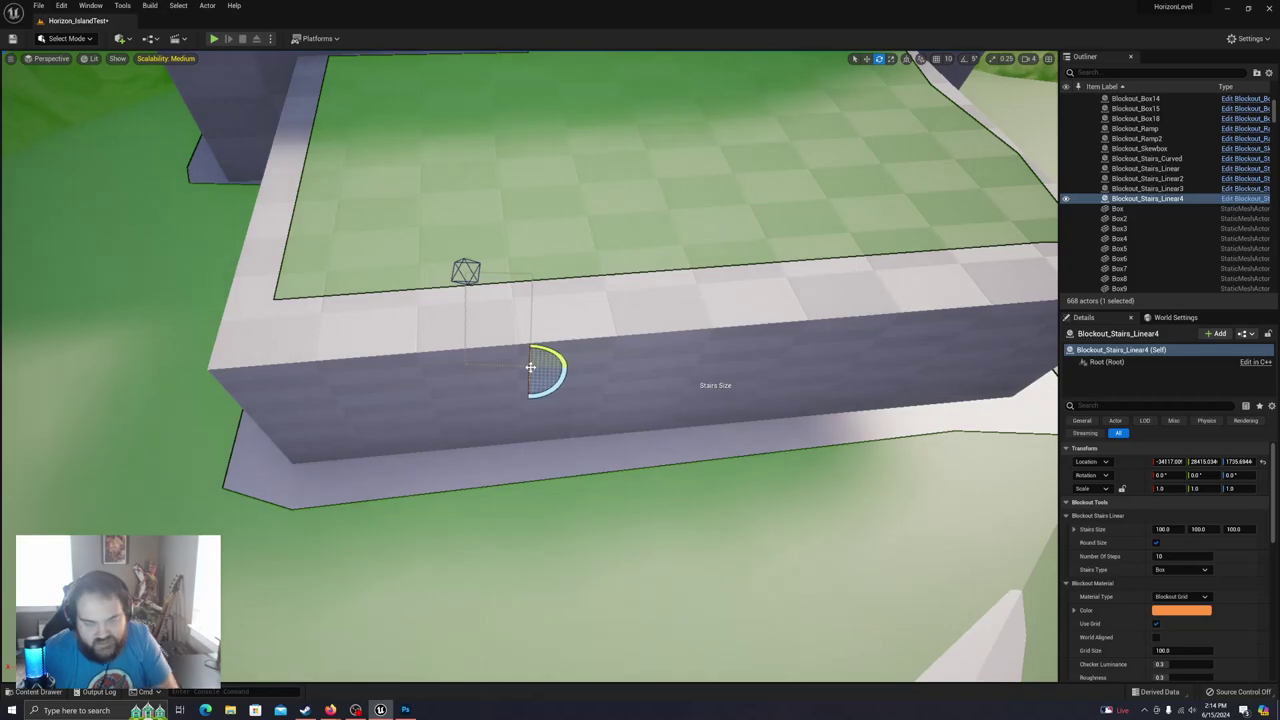
pyautogui.keyDown('alt'); pyautogui.moveTo(530, 368); pyautogui.dragTo(904, 298); pyautogui.keyUp('alt')
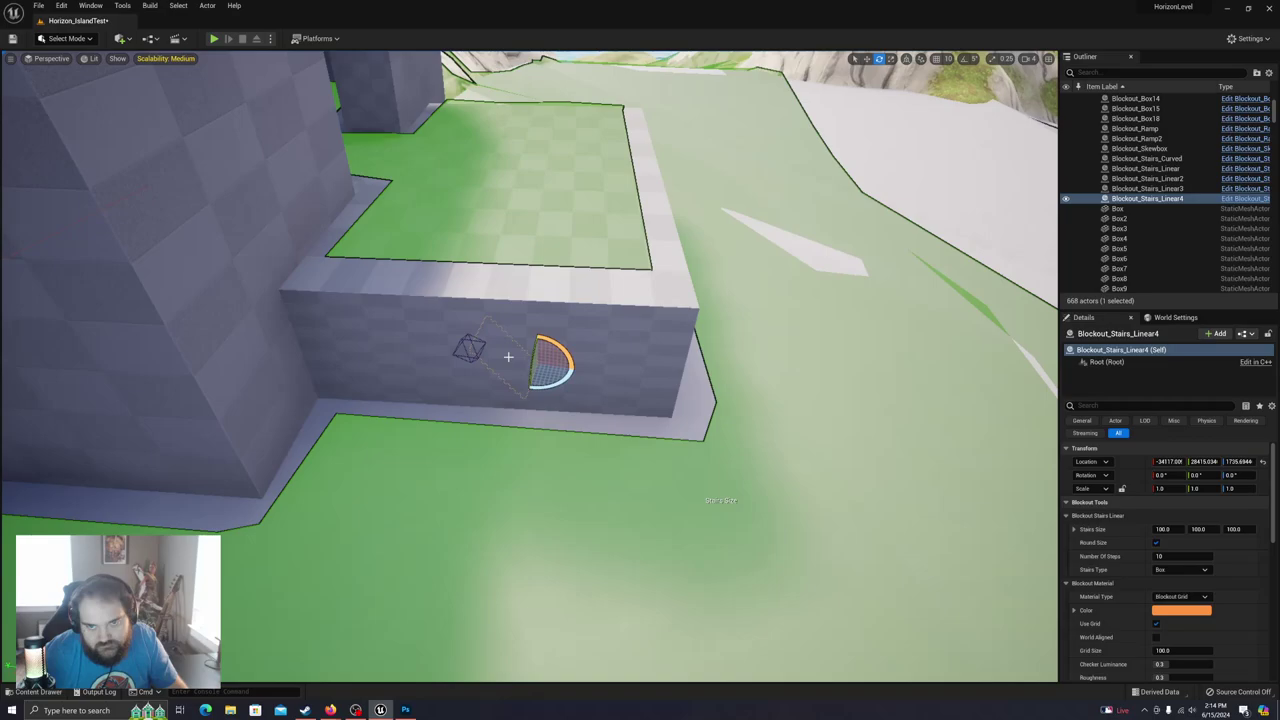
pyautogui.moveTo(516, 363); pyautogui.dragTo(781, 306)
pyautogui.press('w')
pyautogui.press('d')
pyautogui.moveTo(787, 310); pyautogui.dragTo(789, 310, button='right')
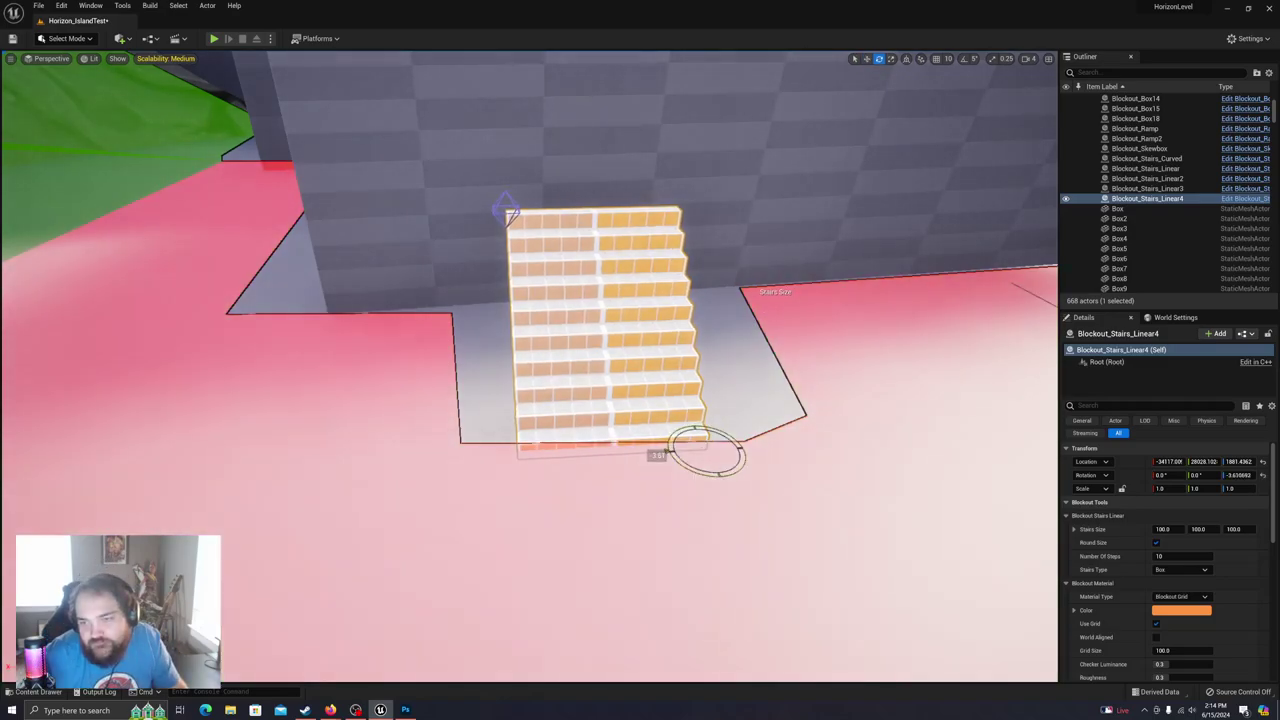
# Step: Rotate the blockout stairs to about -8.05° to align with the platform and shift them slightly along its front
pyautogui.moveTo(710, 475); pyautogui.dragTo(654, 363)
pyautogui.moveTo(654, 363); pyautogui.dragTo(714, 406, button='right')
pyautogui.press('w')
pyautogui.press('s')
pyautogui.press('w')
pyautogui.press('s')
pyautogui.press('w')
pyautogui.moveTo(671, 490); pyautogui.dragTo(634, 511)
pyautogui.press('w')
pyautogui.moveTo(627, 415); pyautogui.dragTo(750, 370, button='right')
pyautogui.moveTo(508, 437); pyautogui.dragTo(635, 436)
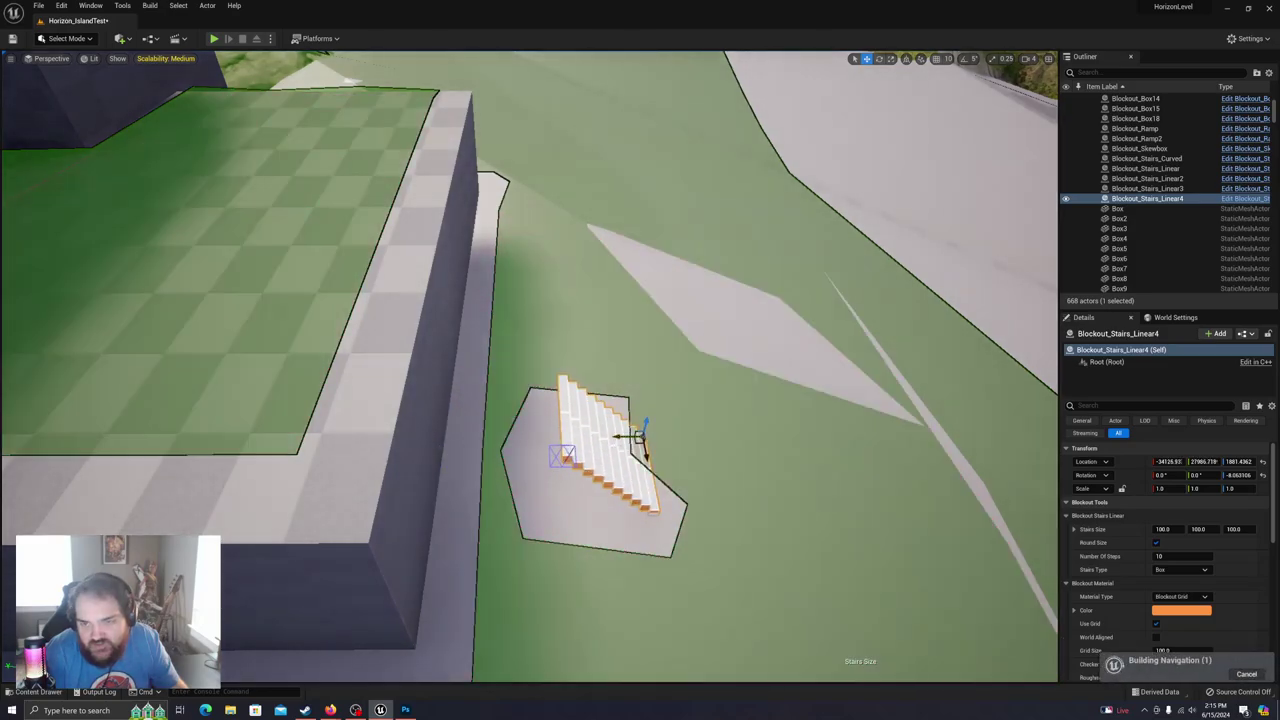
# Step: Resize the stairs to 225 in Y and 185 in Z so the top step meets the platform's upper edge
pyautogui.click(567, 454)
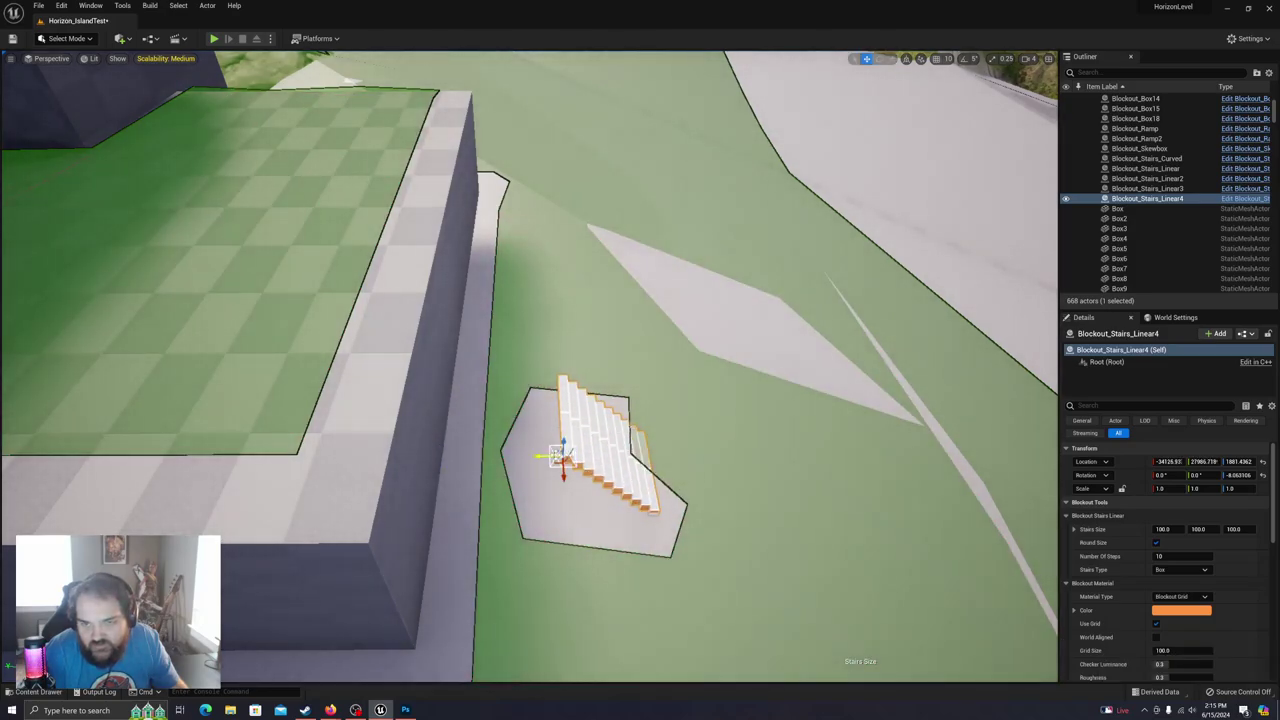
pyautogui.moveTo(560, 455); pyautogui.dragTo(397, 388)
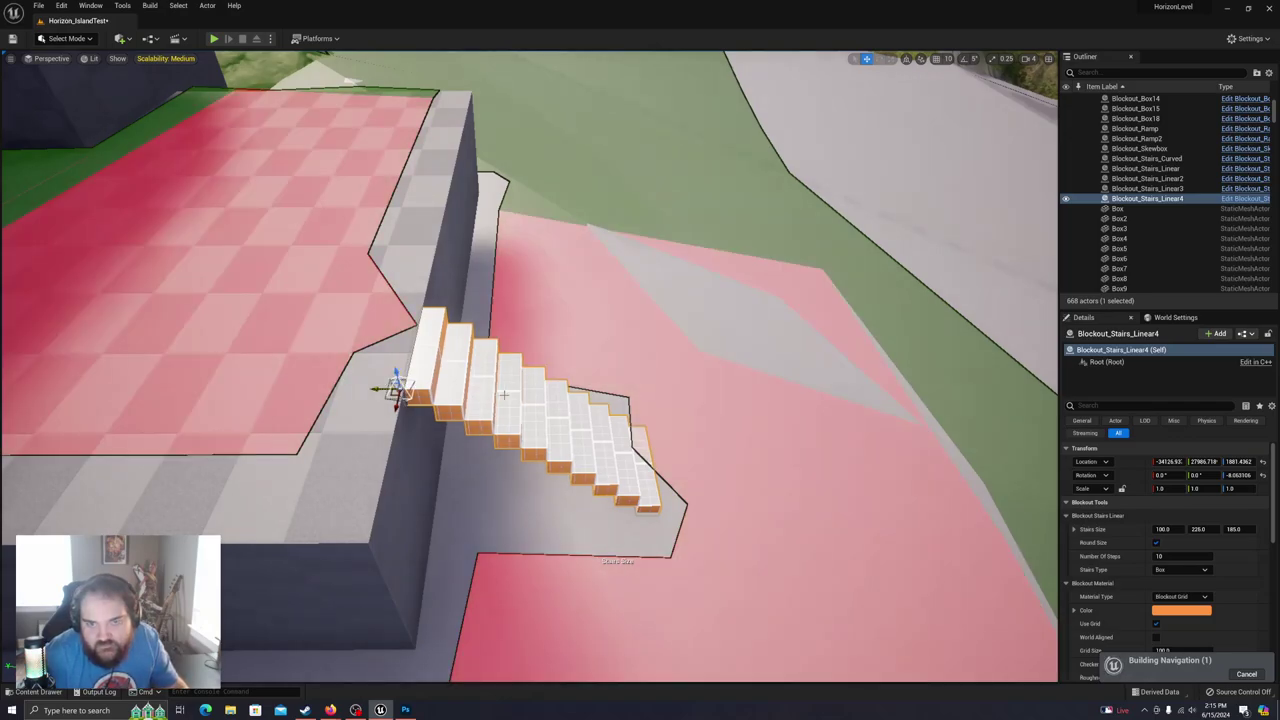
pyautogui.moveTo(560, 390); pyautogui.dragTo(510, 388, button='right')
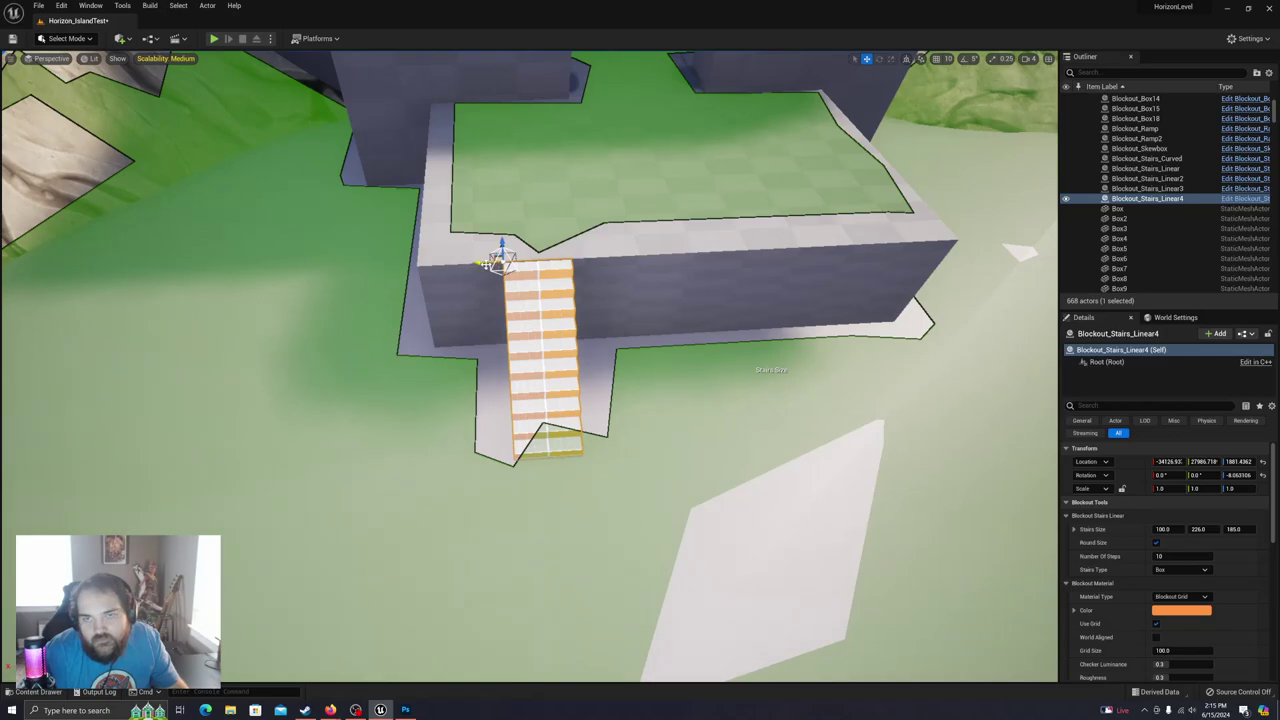
# Step: Widen the stairs to 343 and slide them to the middle of the platform's front edge
pyautogui.moveTo(480, 263); pyautogui.dragTo(104, 281)
pyautogui.moveTo(210, 397); pyautogui.dragTo(517, 382)
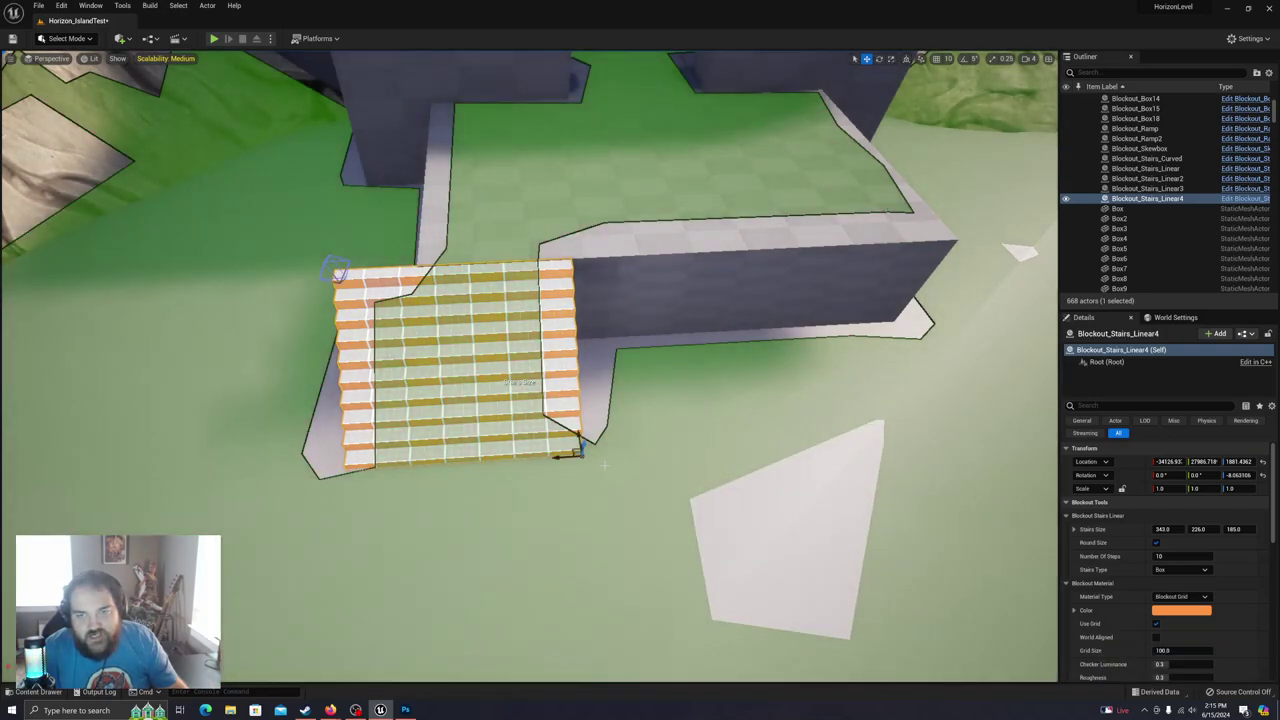
pyautogui.moveTo(557, 458); pyautogui.dragTo(804, 435)
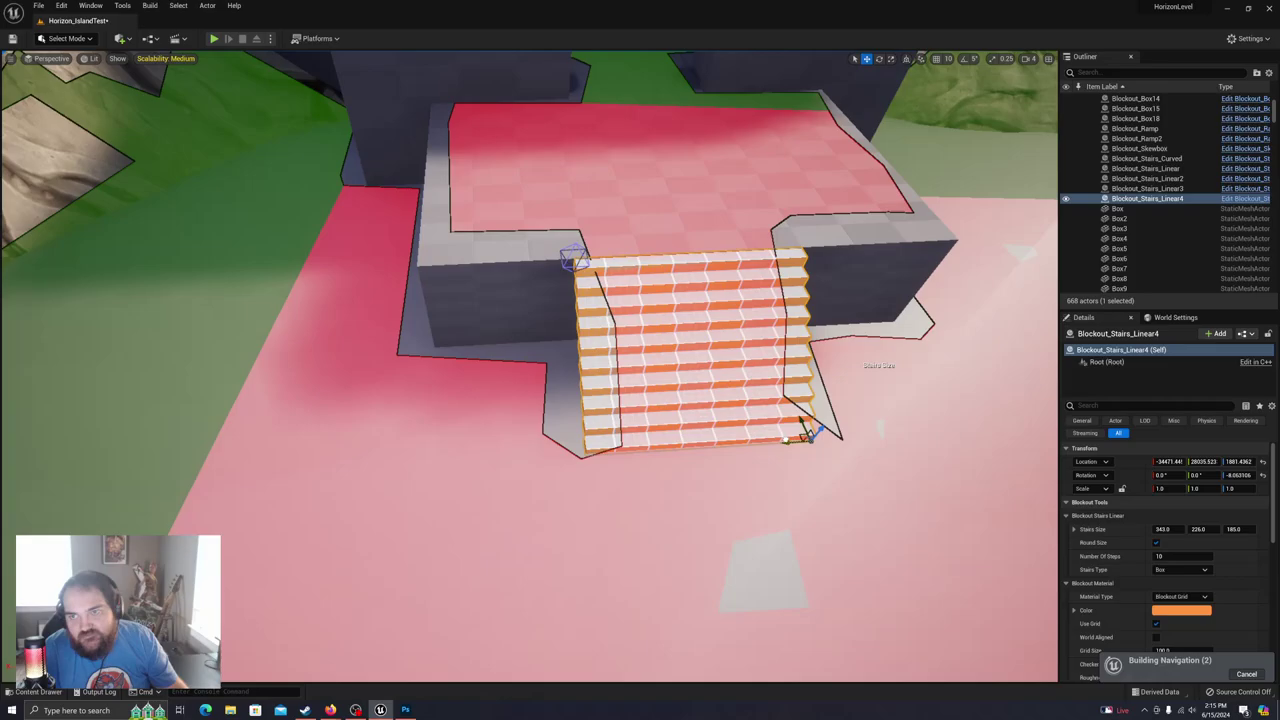
pyautogui.moveTo(790, 439); pyautogui.dragTo(895, 453, button='right')
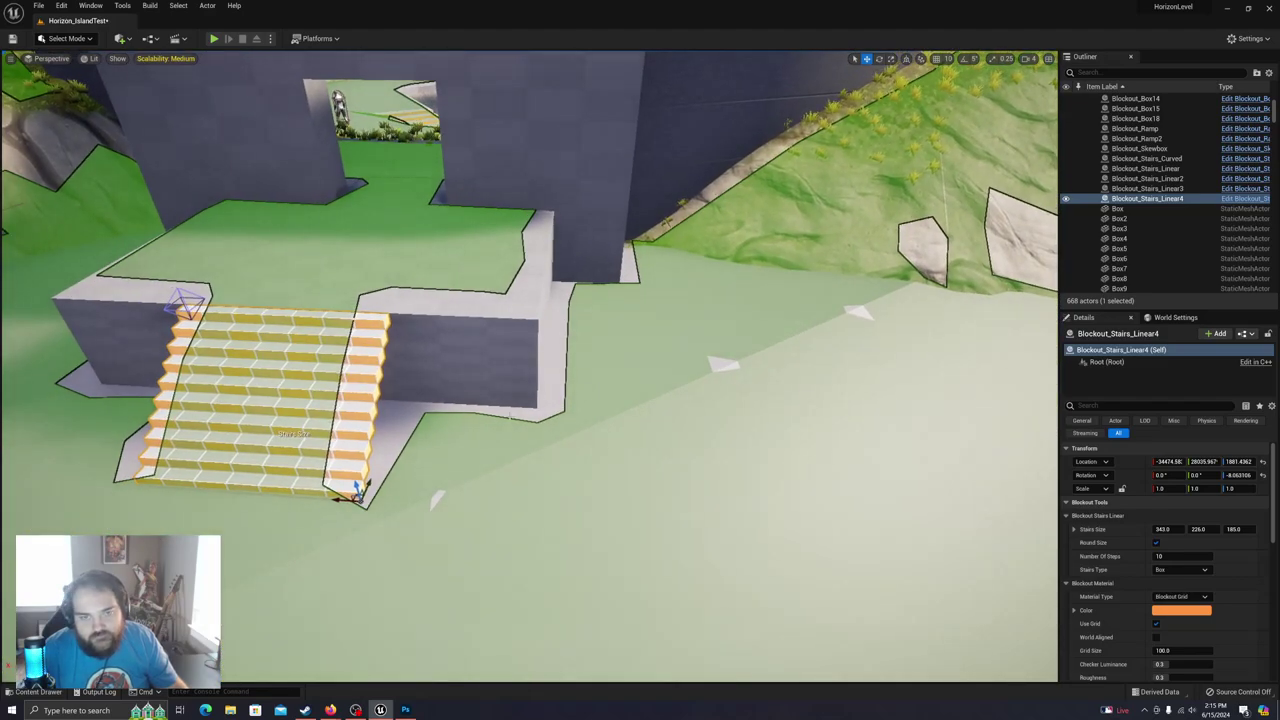
# Step: Duplicate the front stairs, rotate the copy 90° with rotation snapping on, and fit it against one side of the platform
pyautogui.hotkey('ctrl', 'd')
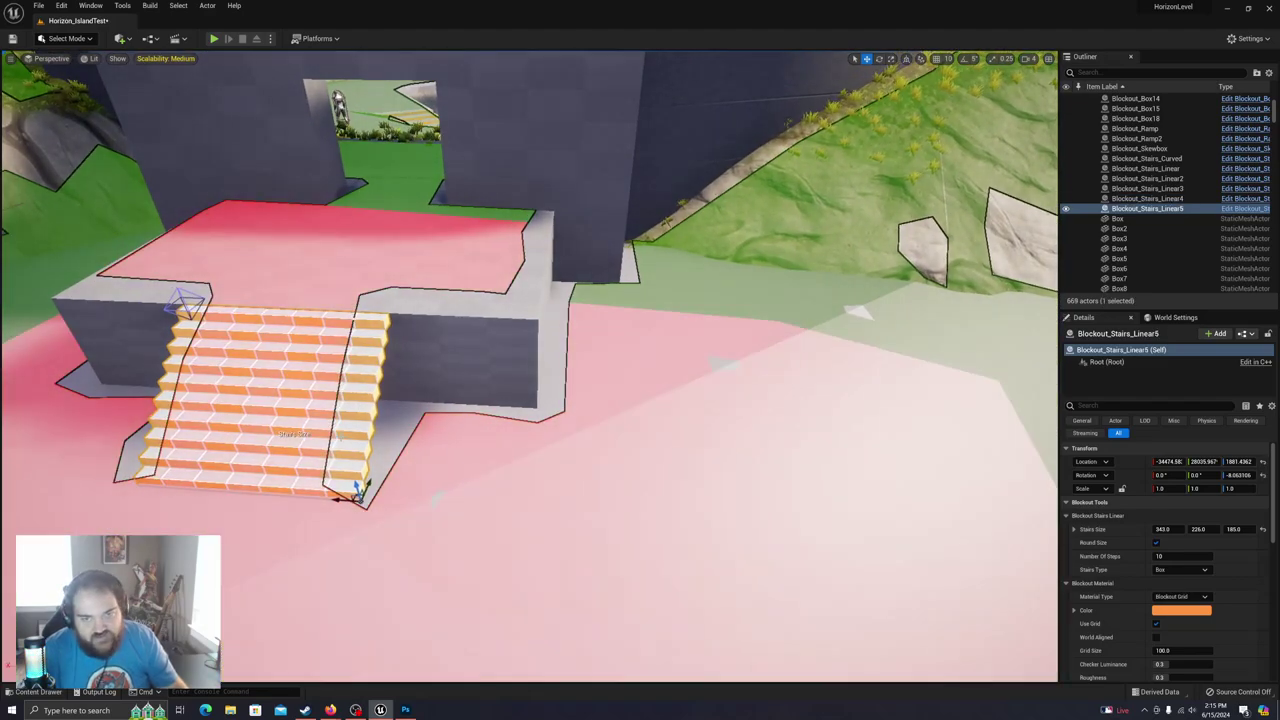
pyautogui.press('e')
pyautogui.click(964, 59)
pyautogui.moveTo(326, 502); pyautogui.dragTo(640, 283)
pyautogui.moveTo(670, 332); pyautogui.dragTo(465, 455, button='right')
pyautogui.press('a')
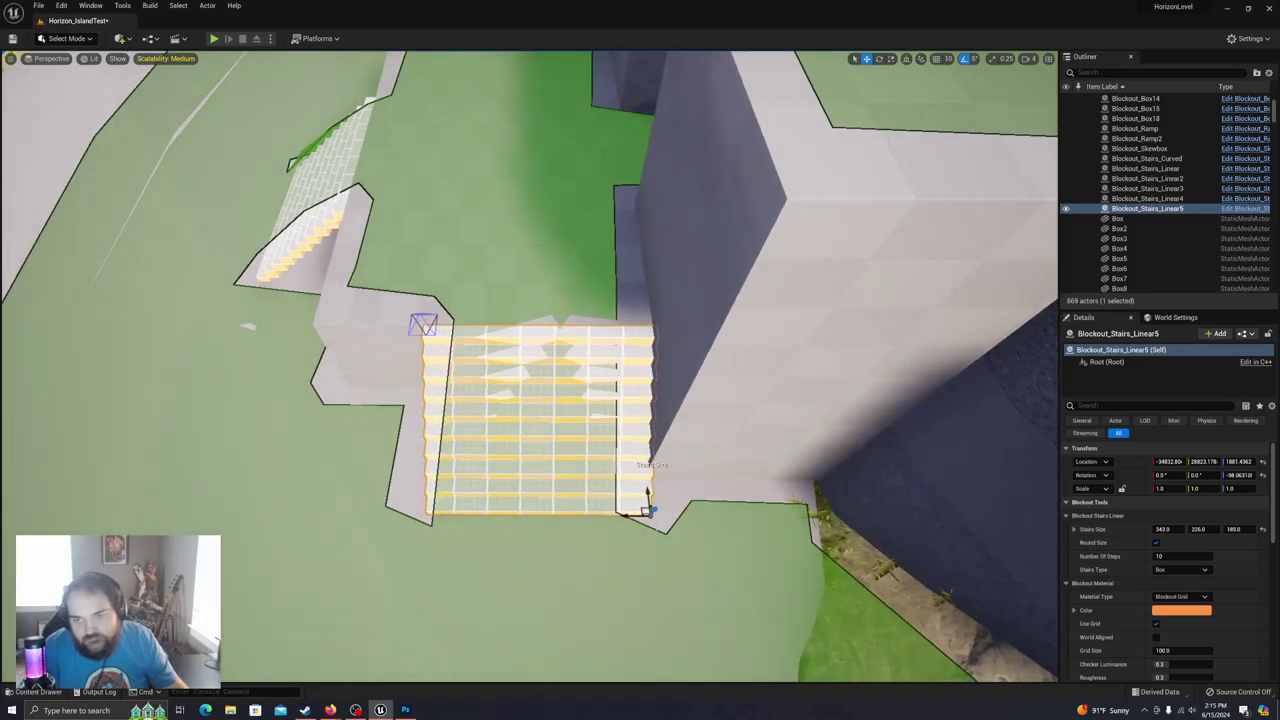
pyautogui.moveTo(648, 496); pyautogui.dragTo(648, 492)
pyautogui.moveTo(648, 492); pyautogui.dragTo(765, 385, button='right')
pyautogui.moveTo(806, 552); pyautogui.dragTo(880, 505, button='right')
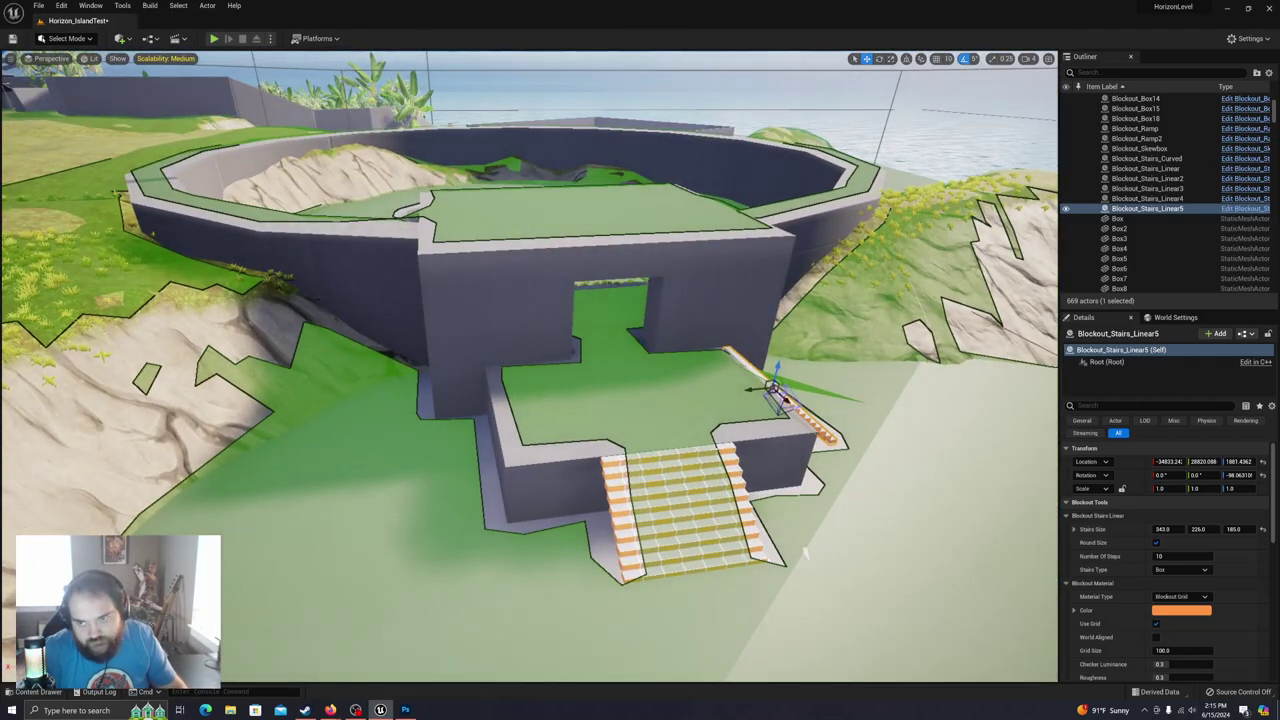
# Step: Duplicate the side stairs, rotate the copy 180°, and fit it against the opposite side of the platform beside the building wall
pyautogui.hotkey('ctrl', 'd')
pyautogui.press('e')
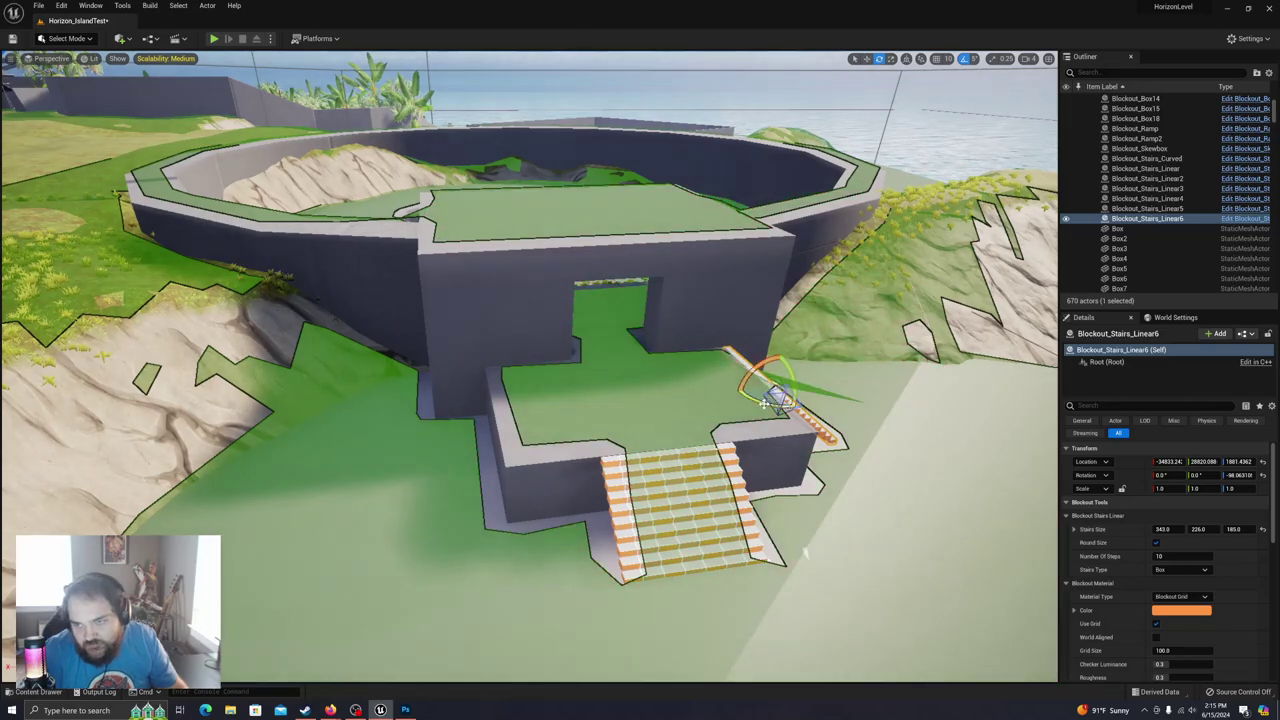
pyautogui.moveTo(761, 404); pyautogui.dragTo(642, 390)
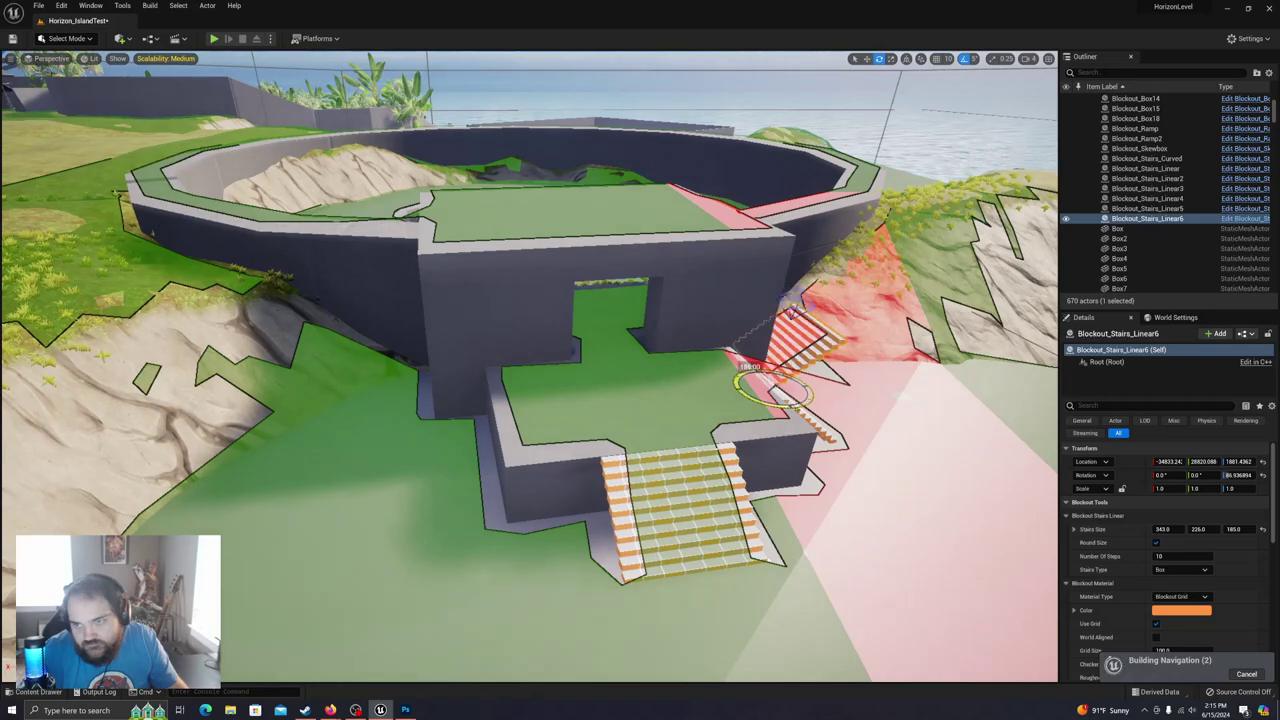
pyautogui.press('w')
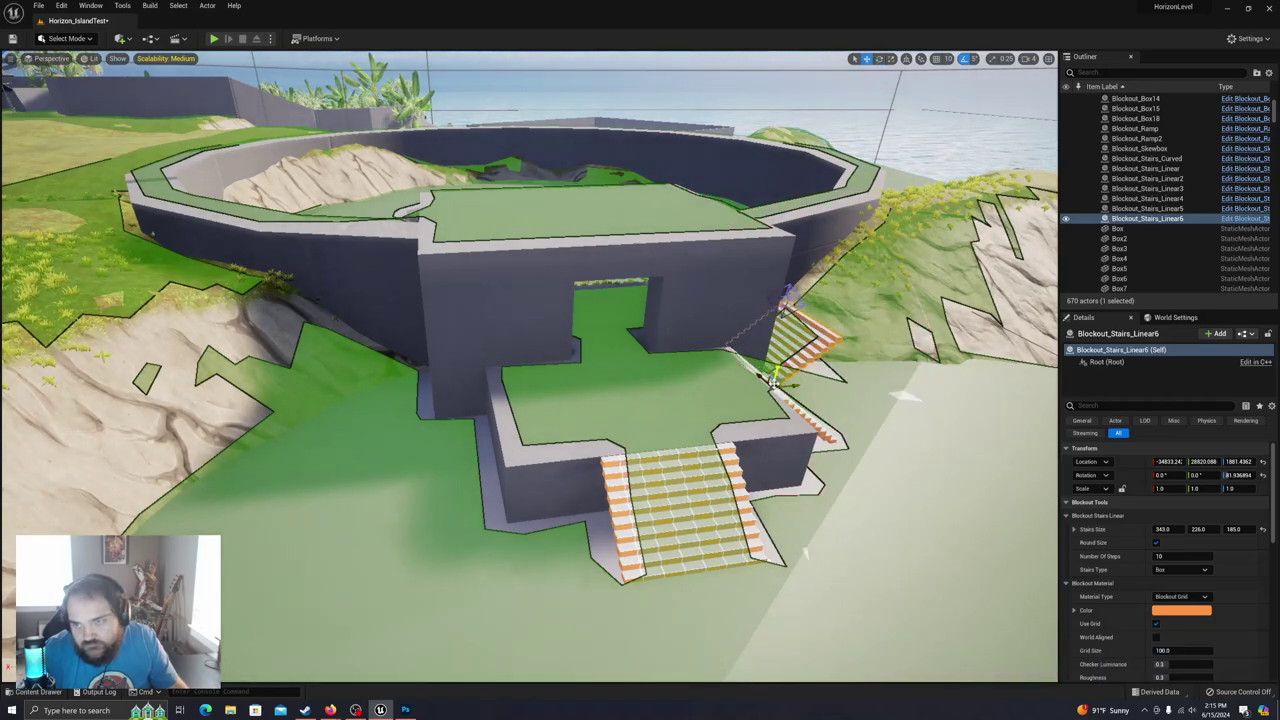
pyautogui.moveTo(772, 383); pyautogui.dragTo(418, 492)
pyautogui.press('f')
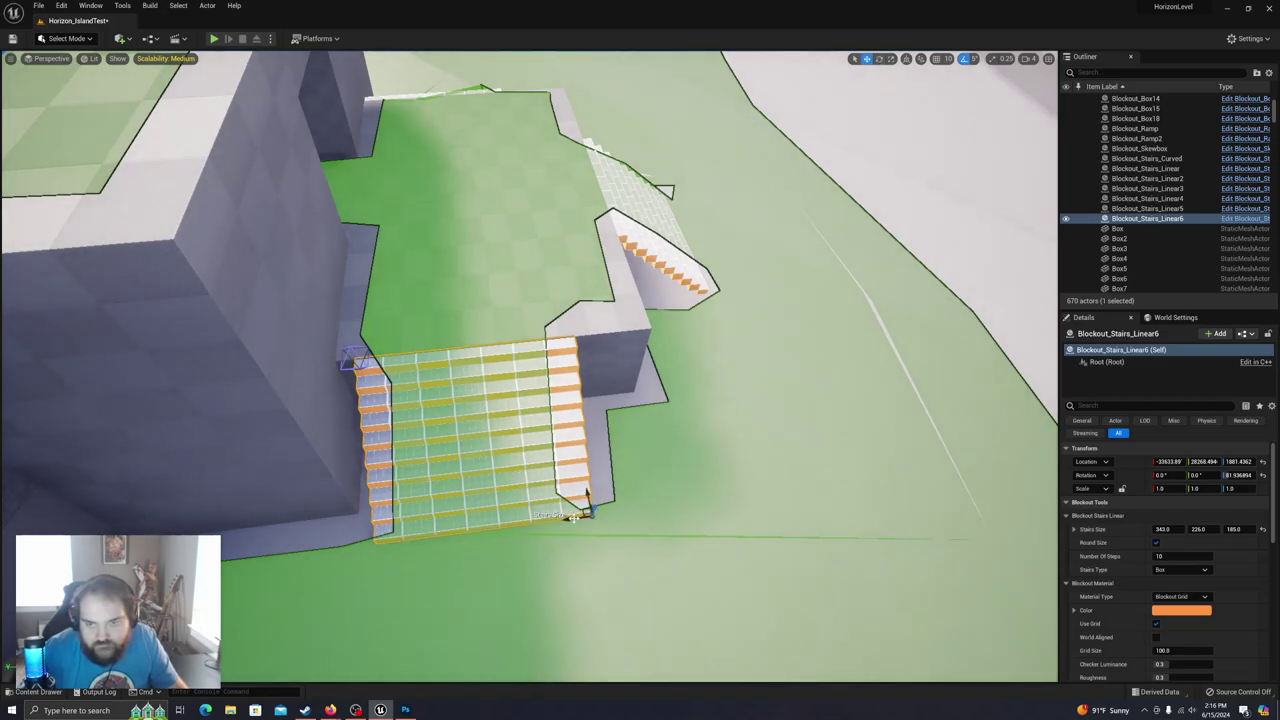
pyautogui.moveTo(573, 516); pyautogui.dragTo(566, 512)
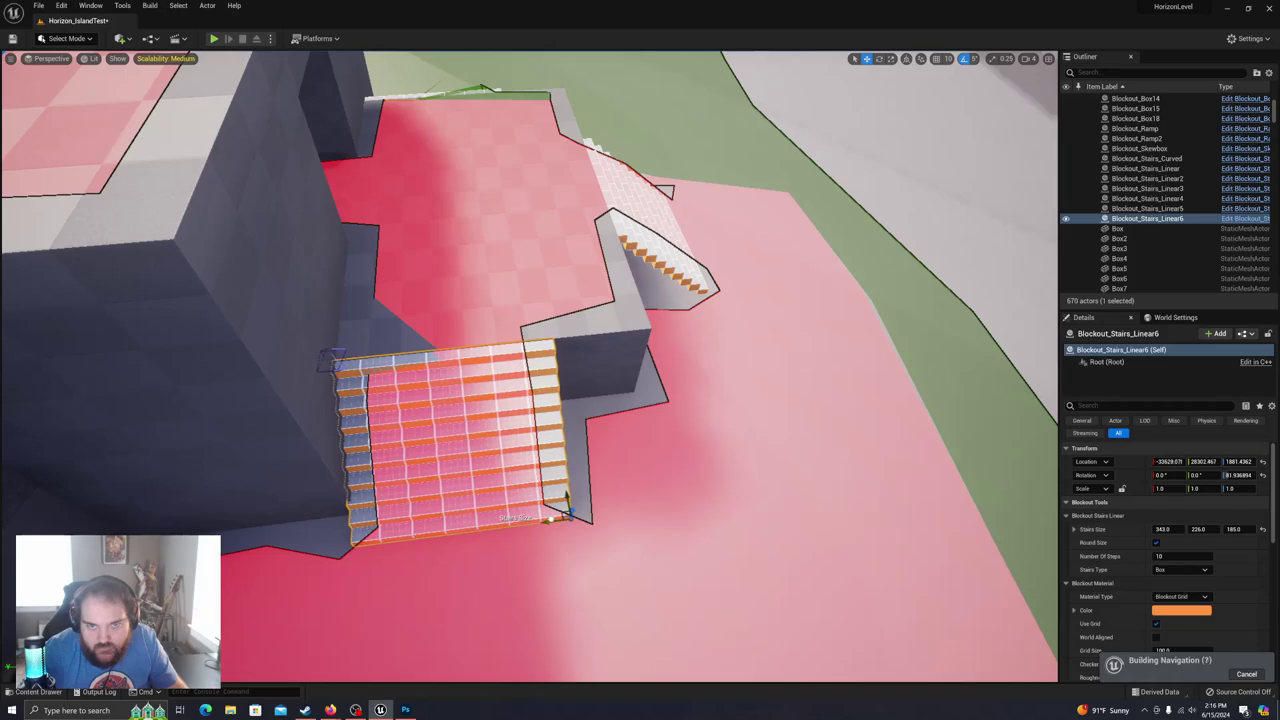
pyautogui.moveTo(460, 395)
pyautogui.mouseDown(button='right')
pyautogui.moveTo(415, 350)
pyautogui.moveTo(460, 395)
pyautogui.mouseUp(button='right')
pyautogui.moveTo(292, 511); pyautogui.dragTo(281, 489)
pyautogui.press('s')
pyautogui.moveTo(530, 366); pyautogui.dragTo(440, 225, button='right')
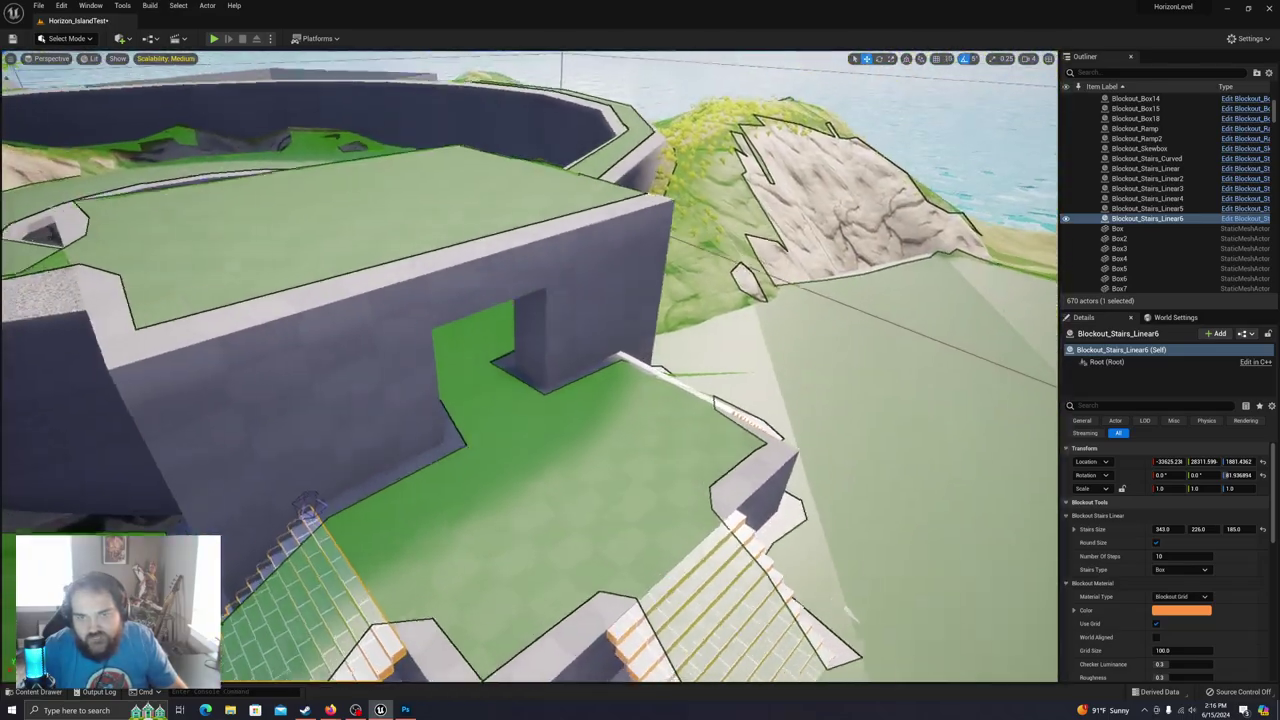
# Step: Insert an edge loop across the gate building's roof and side walls using PolyGroup Edit in Modeling mode
pyautogui.moveTo(350, 410)
pyautogui.mouseDown(button='right')
pyautogui.moveTo(350, 390)
pyautogui.moveTo(450, 390)
pyautogui.moveTo(340, 420)
pyautogui.mouseUp(button='right')
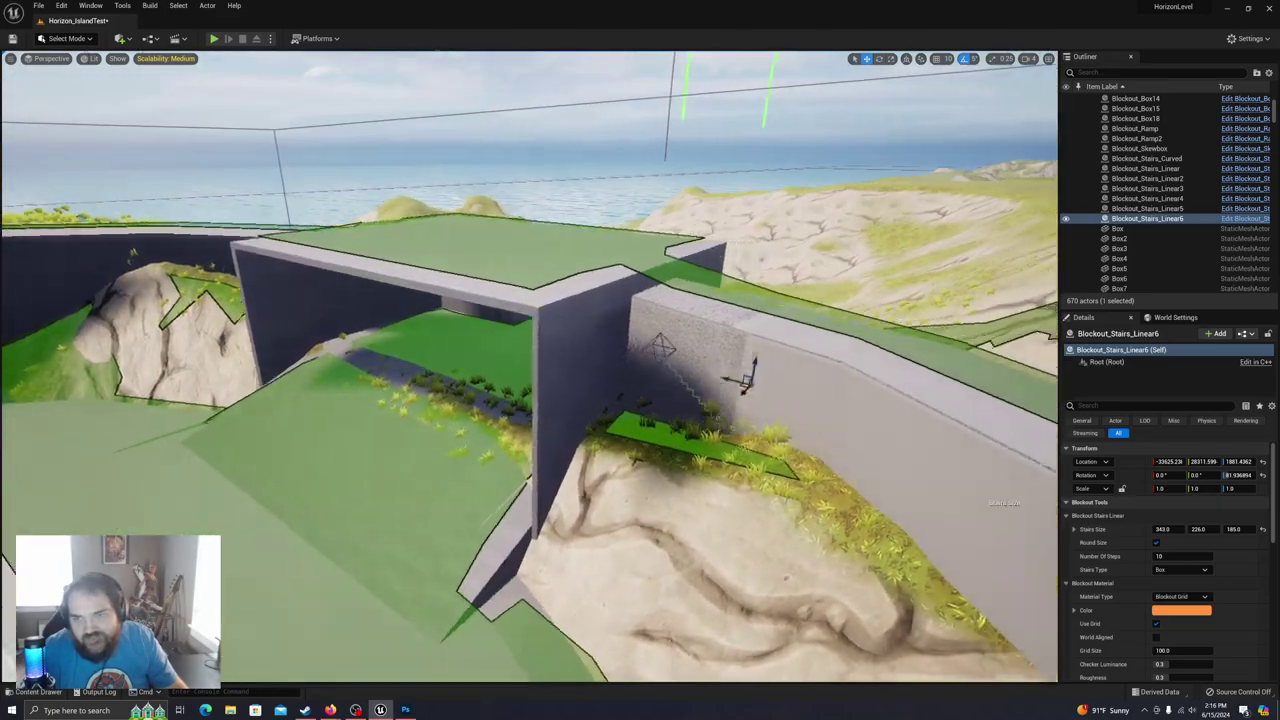
pyautogui.moveTo(506, 447); pyautogui.dragTo(590, 447, button='right')
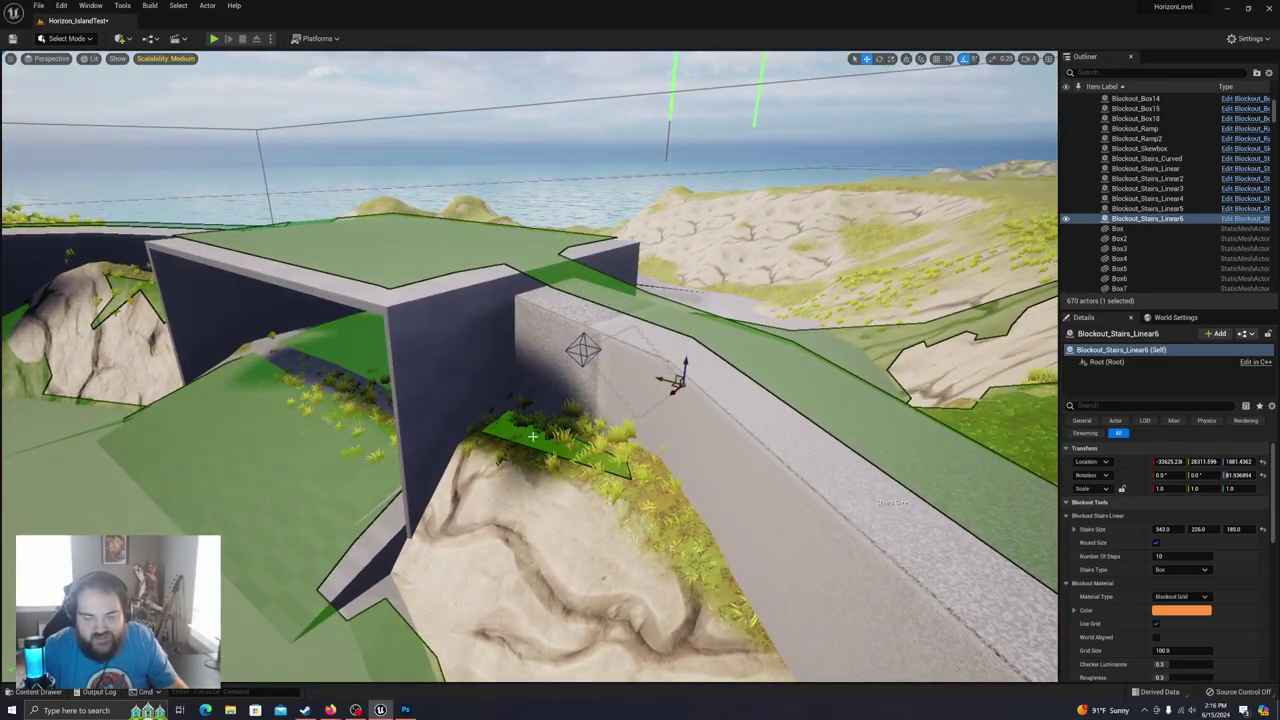
pyautogui.moveTo(450, 357); pyautogui.dragTo(620, 388, button='right')
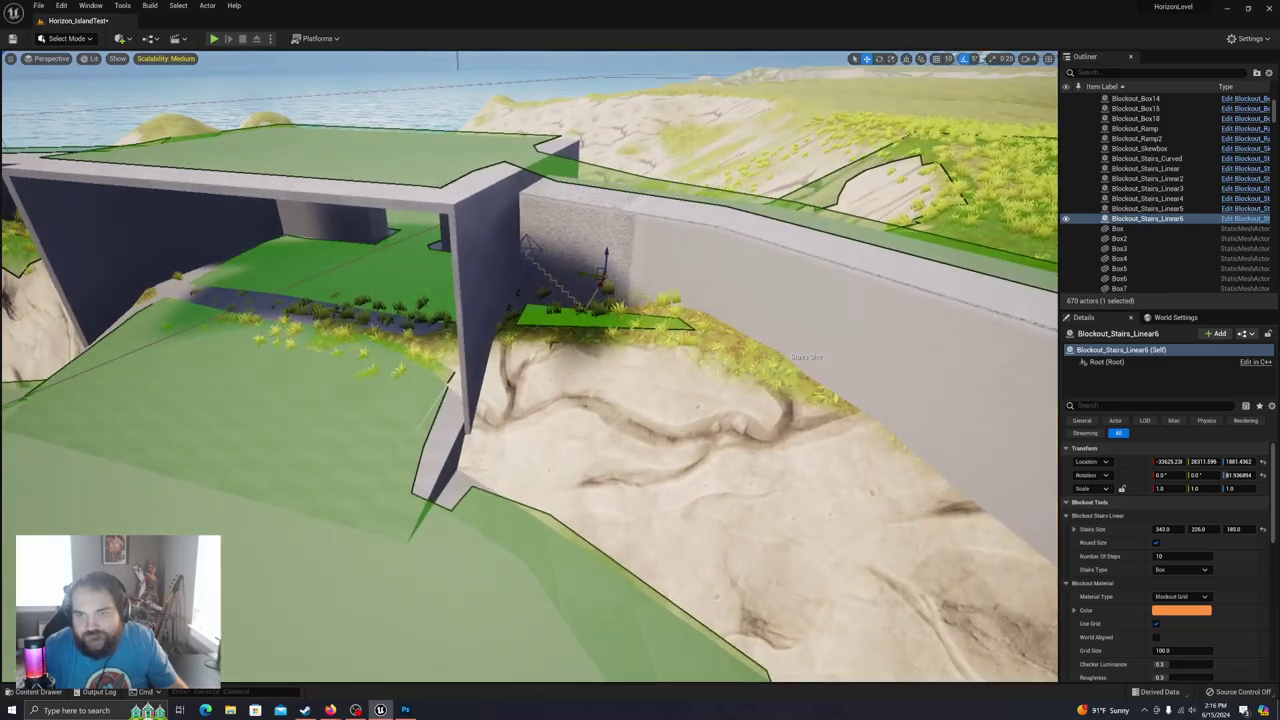
pyautogui.click(477, 258)
pyautogui.moveTo(433, 257); pyautogui.dragTo(285, 333, button='right')
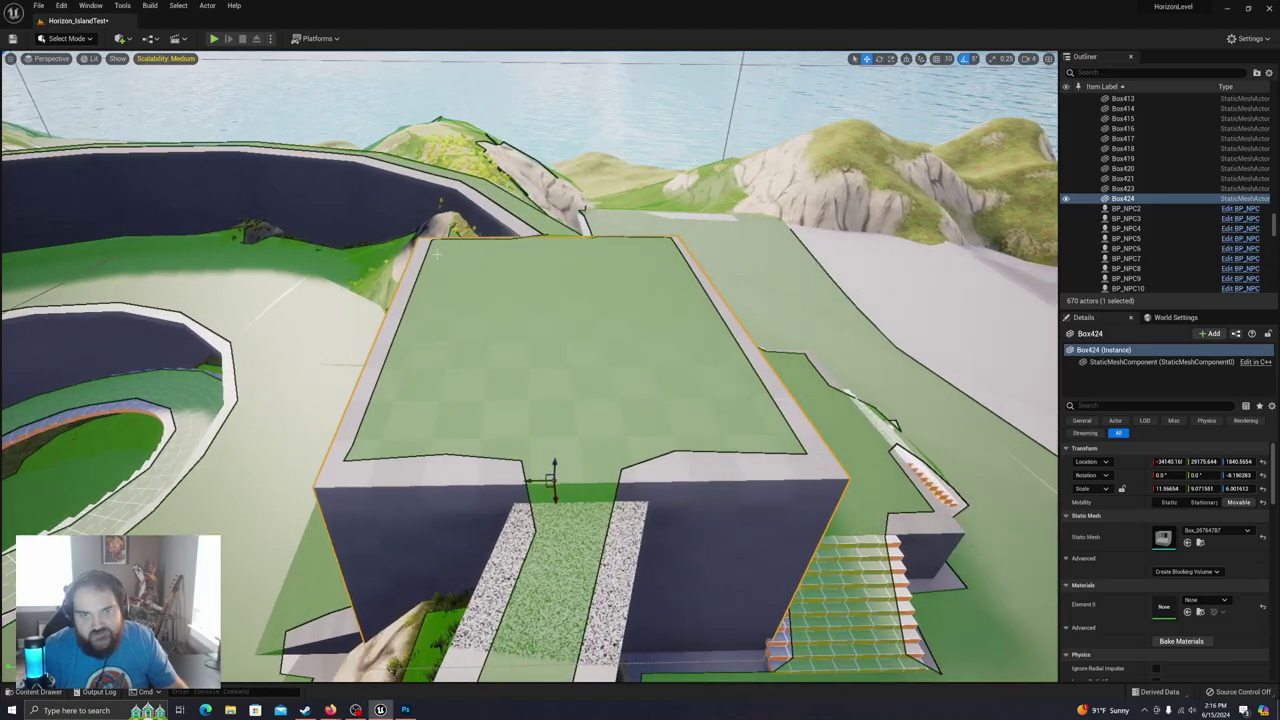
pyautogui.click(84, 41)
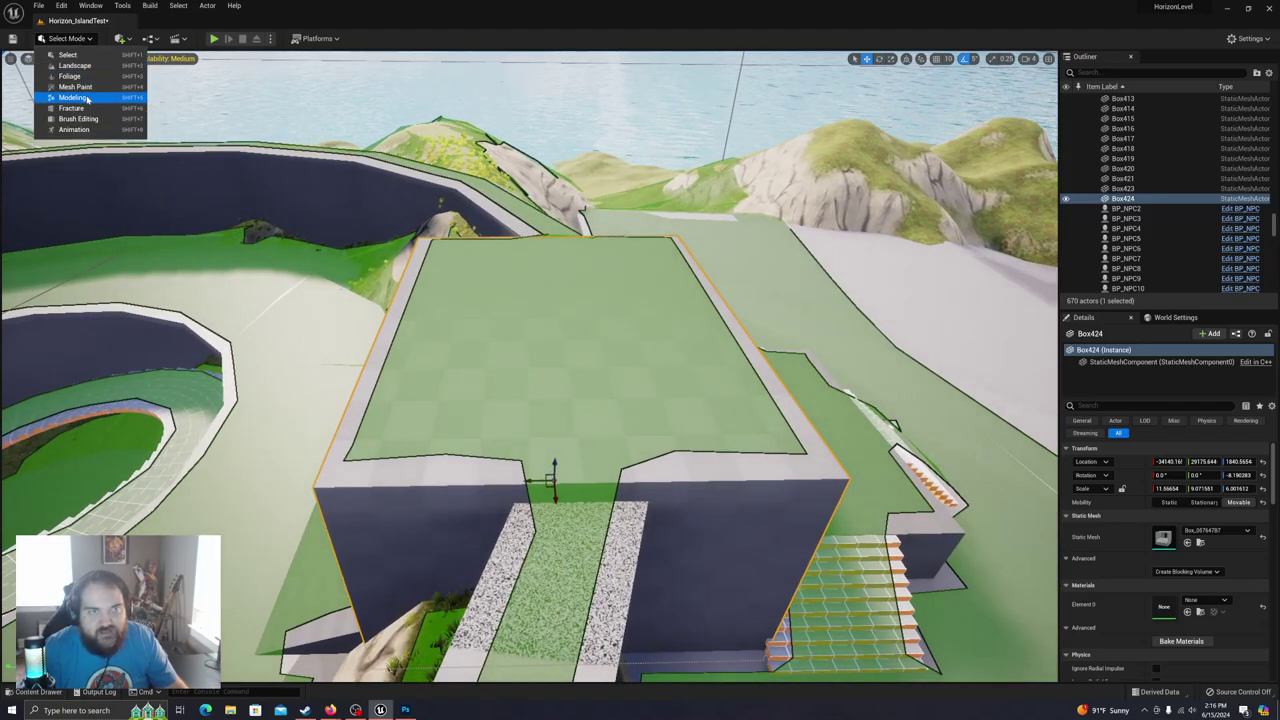
pyautogui.click(87, 100)
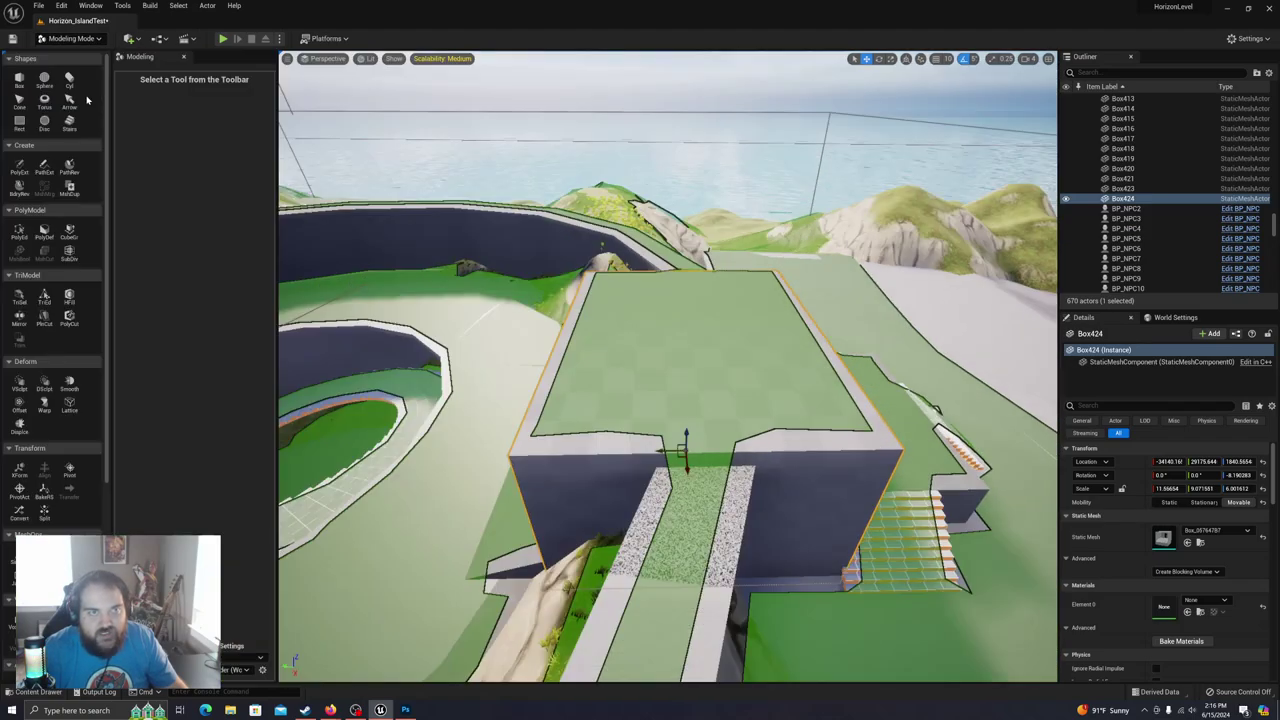
pyautogui.click(18, 231)
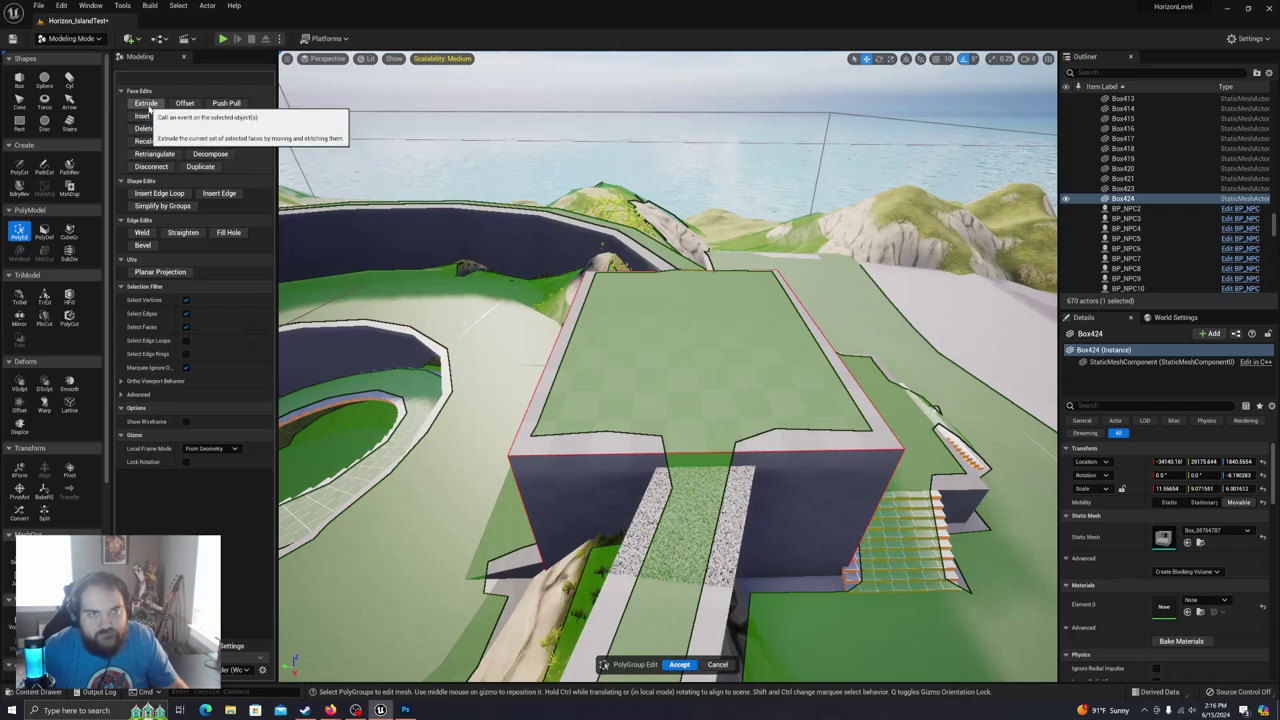
pyautogui.click(159, 193)
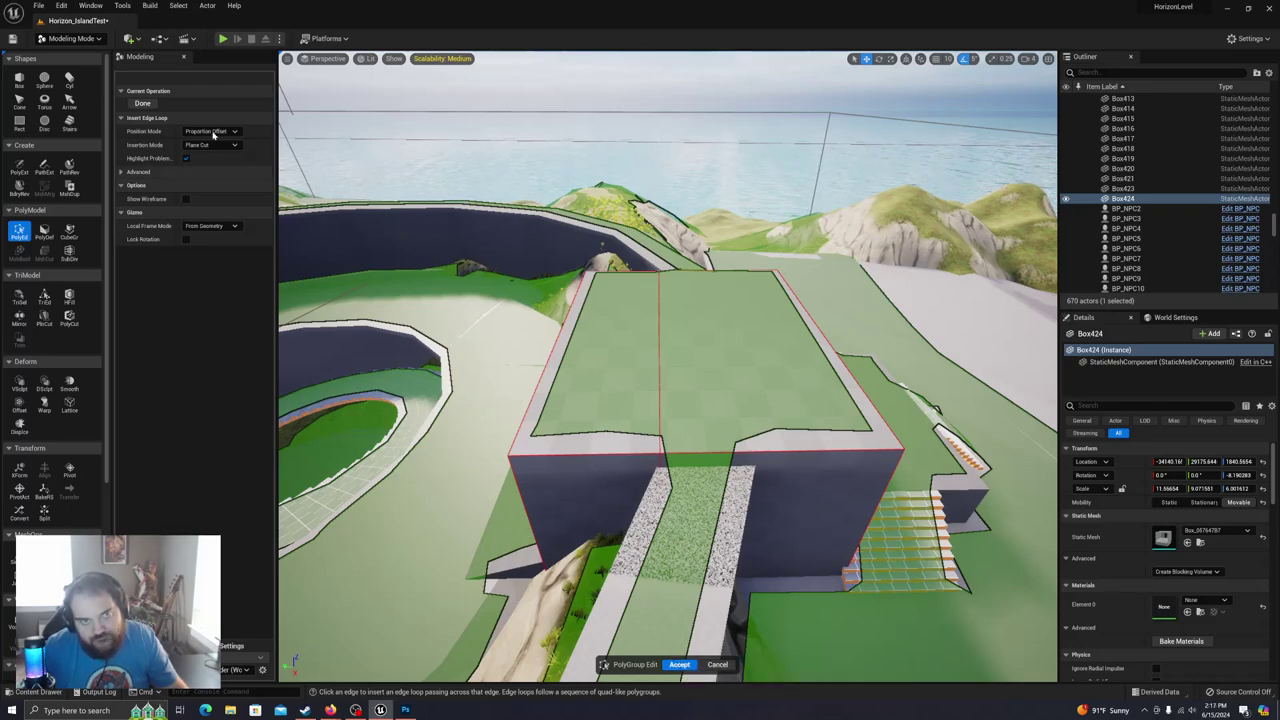
pyautogui.click(143, 104)
# Step: Extrude the arena-side half of the gate building's side wall outward and pull its outer edge inward so the extension tapers along the ring wall
pyautogui.moveTo(571, 443); pyautogui.dragTo(710, 500, button='right')
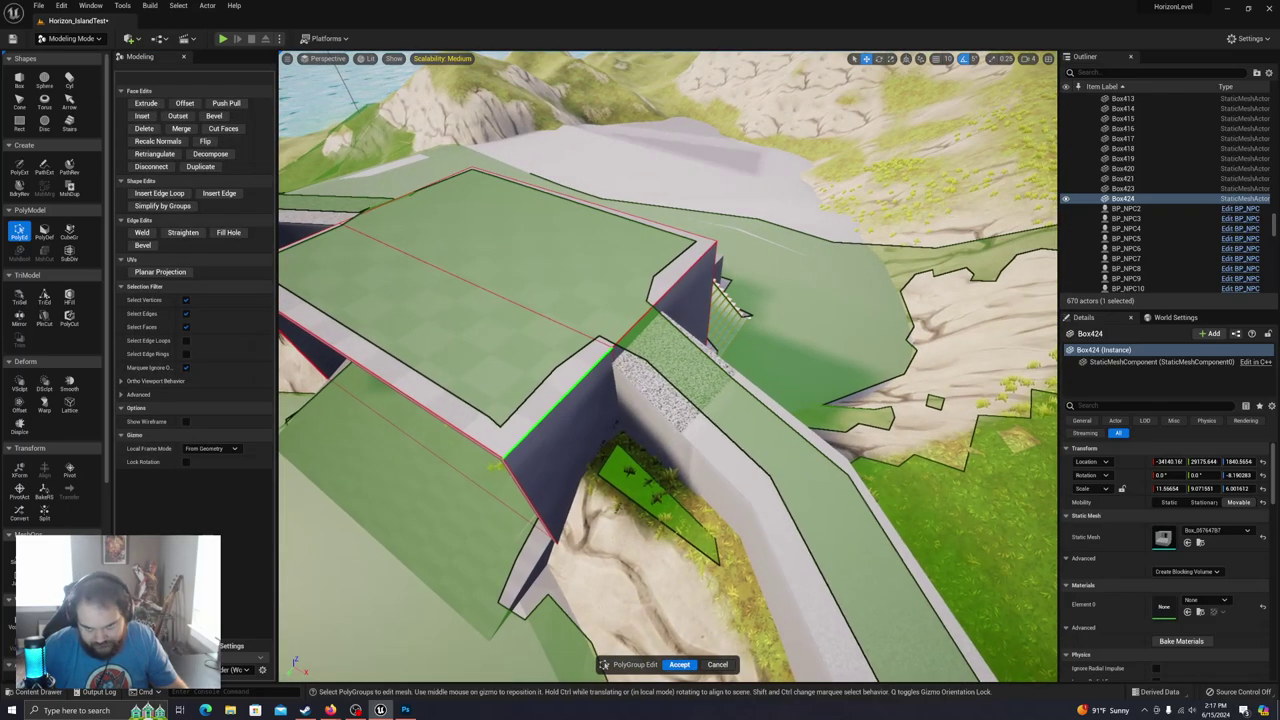
pyautogui.click(560, 444)
pyautogui.moveTo(560, 444); pyautogui.dragTo(665, 325, button='right')
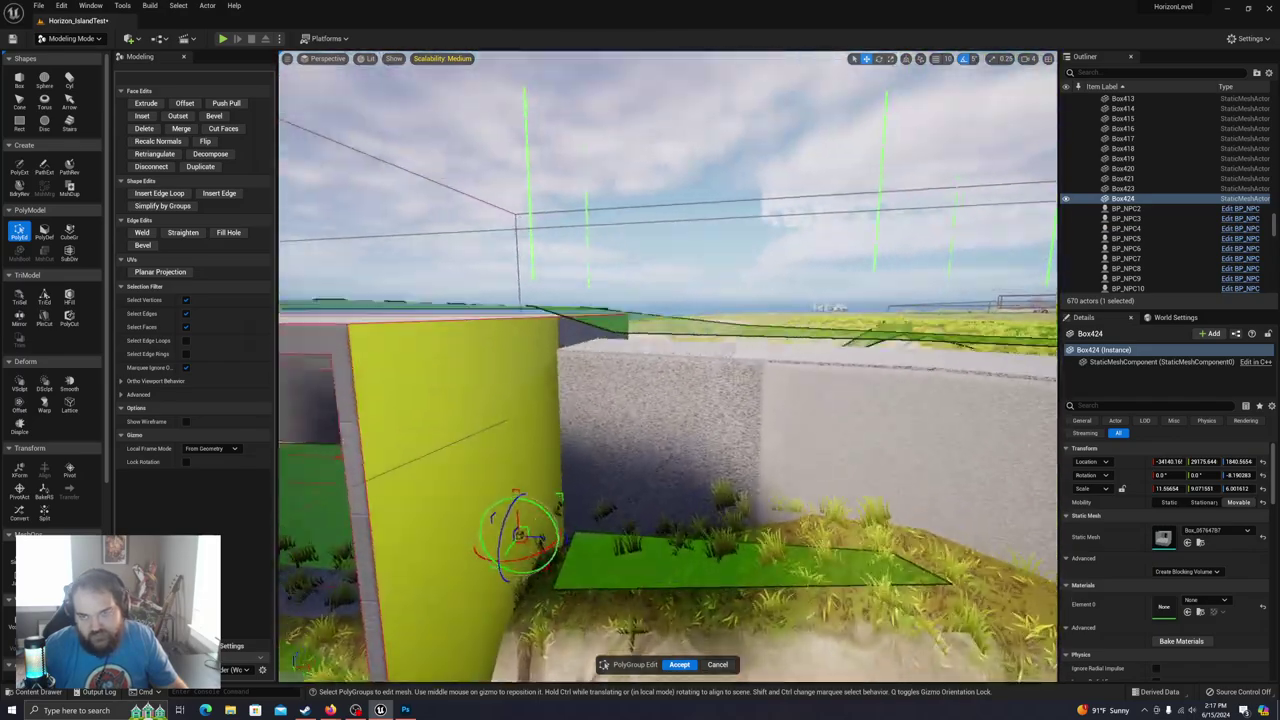
pyautogui.moveTo(560, 341); pyautogui.dragTo(566, 328, button='right')
pyautogui.moveTo(484, 354); pyautogui.dragTo(577, 504, button='right')
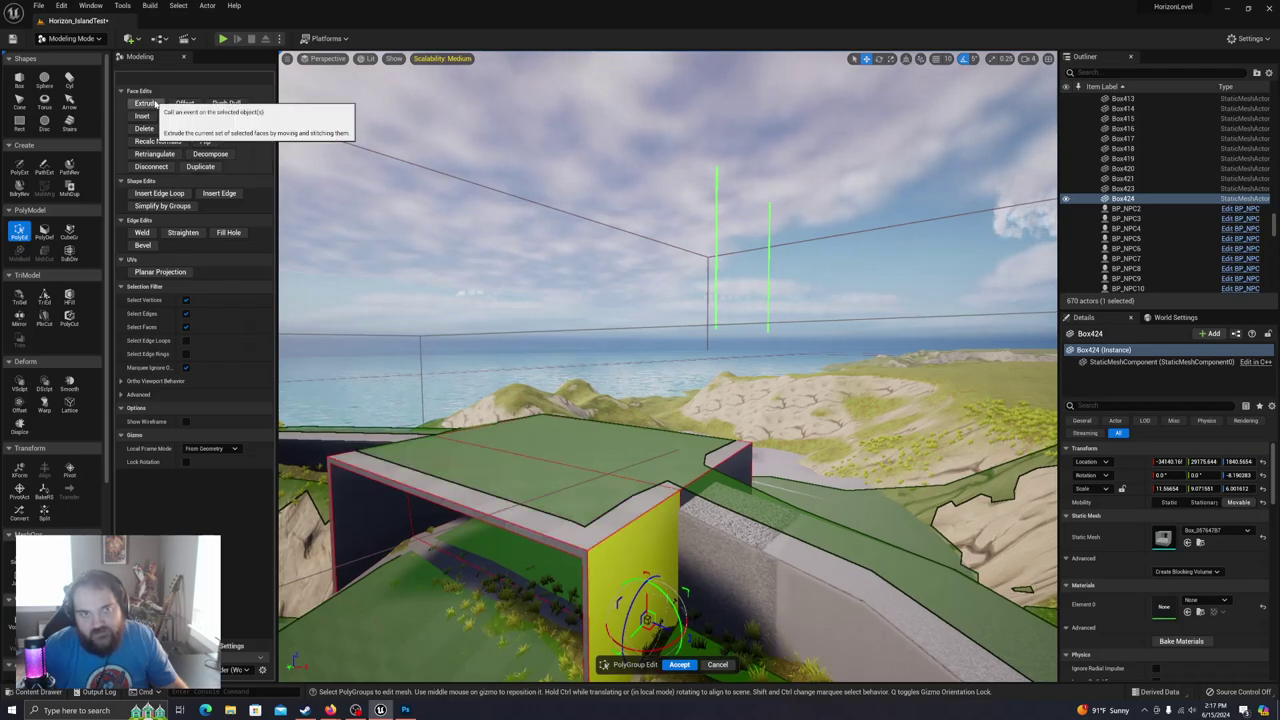
pyautogui.click(146, 103)
pyautogui.click(777, 634)
pyautogui.moveTo(777, 634); pyautogui.dragTo(678, 540, button='right')
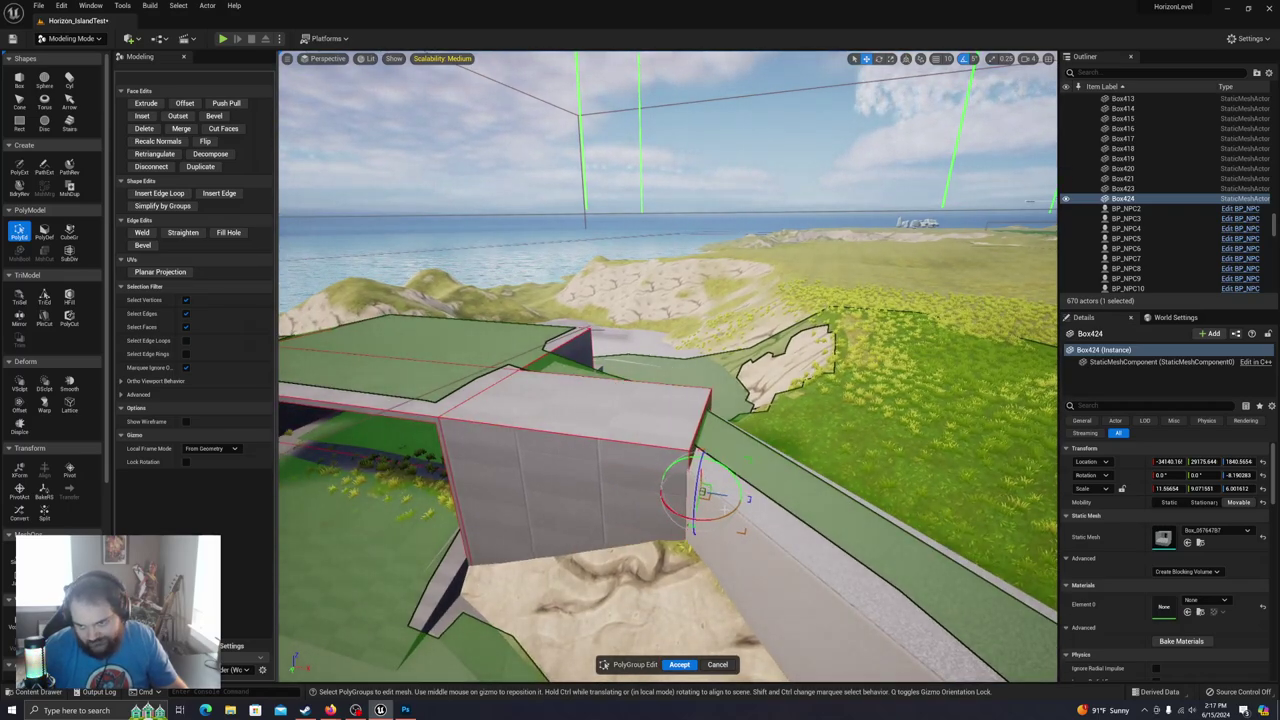
pyautogui.moveTo(724, 510); pyautogui.dragTo(560, 565, button='right')
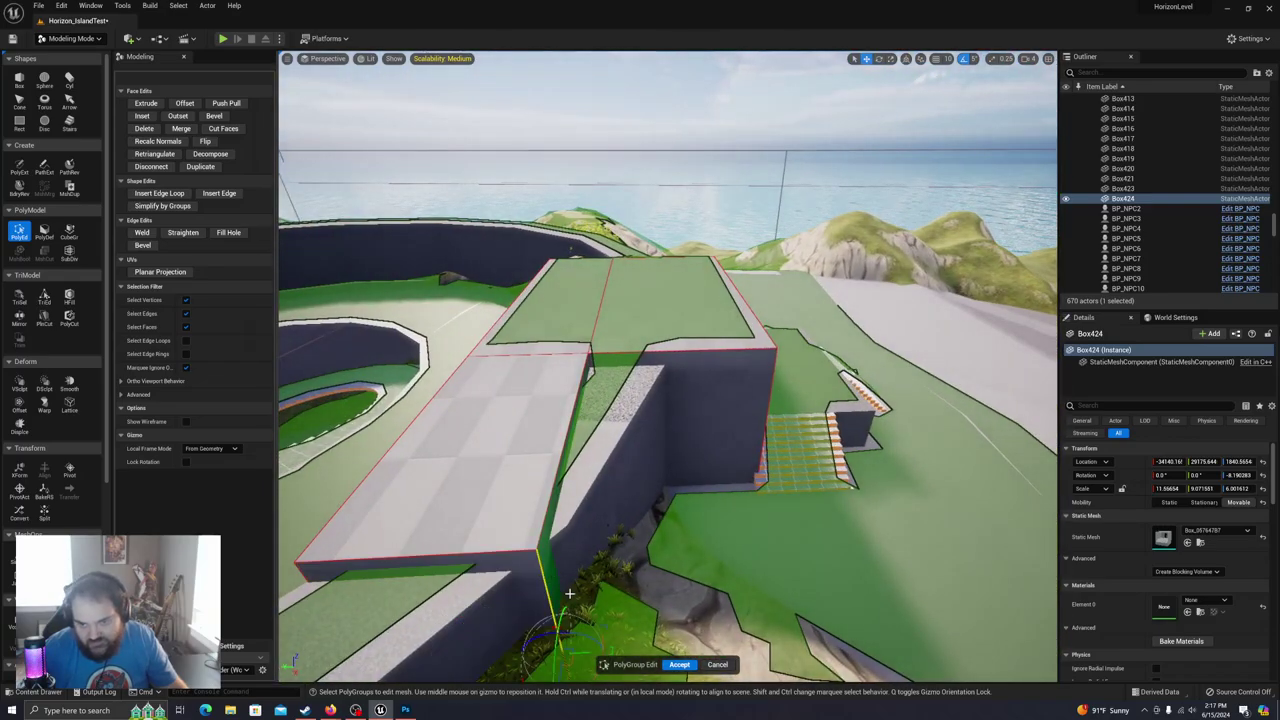
pyautogui.moveTo(535, 650); pyautogui.dragTo(465, 638)
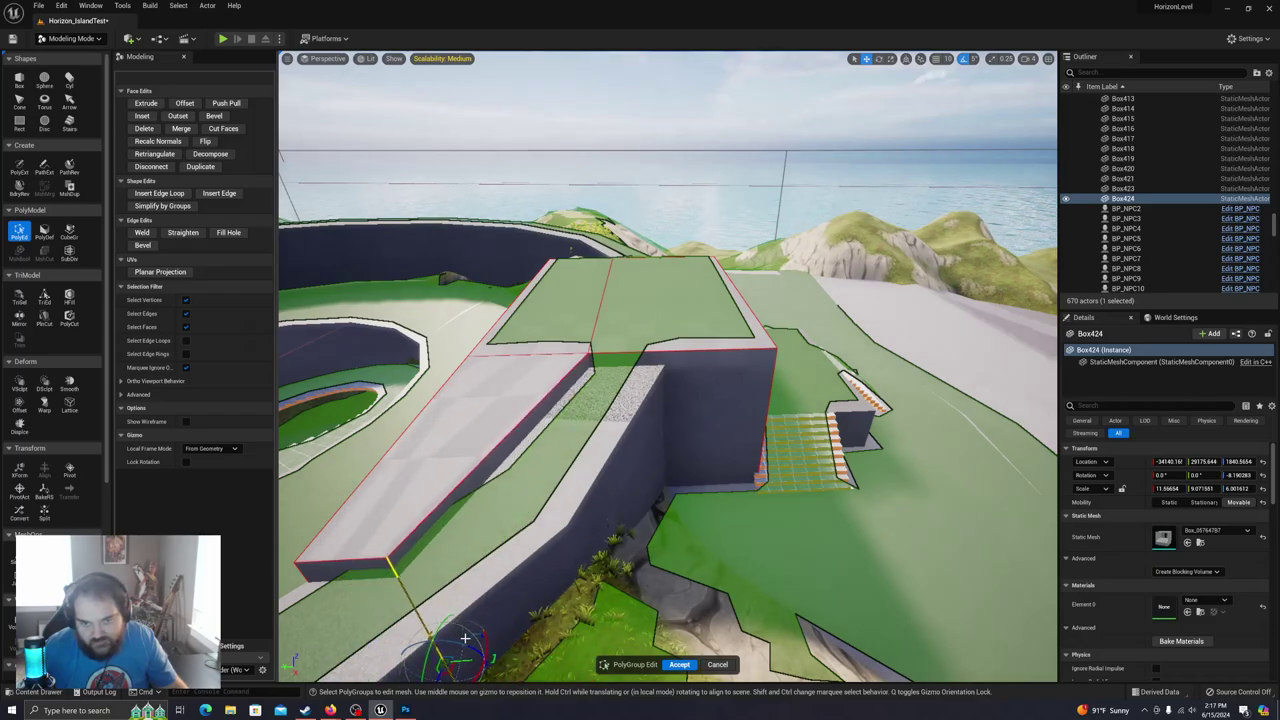
# Step: Extrude the matching wall half on the building's opposite side, taper its outer edge toward the ring wall, and accept the mesh edits
pyautogui.moveTo(520, 500); pyautogui.dragTo(725, 455, button='right')
pyautogui.moveTo(535, 600); pyautogui.dragTo(745, 438, button='right')
pyautogui.click(645, 465)
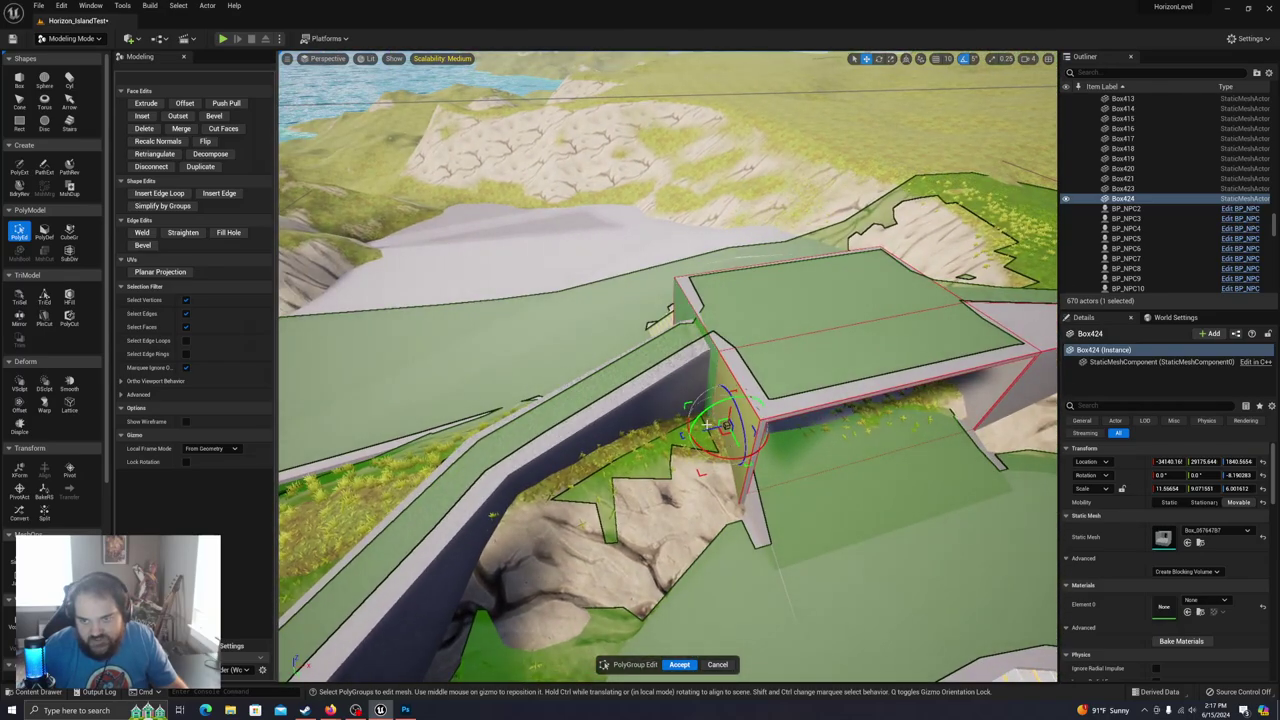
pyautogui.click(146, 103)
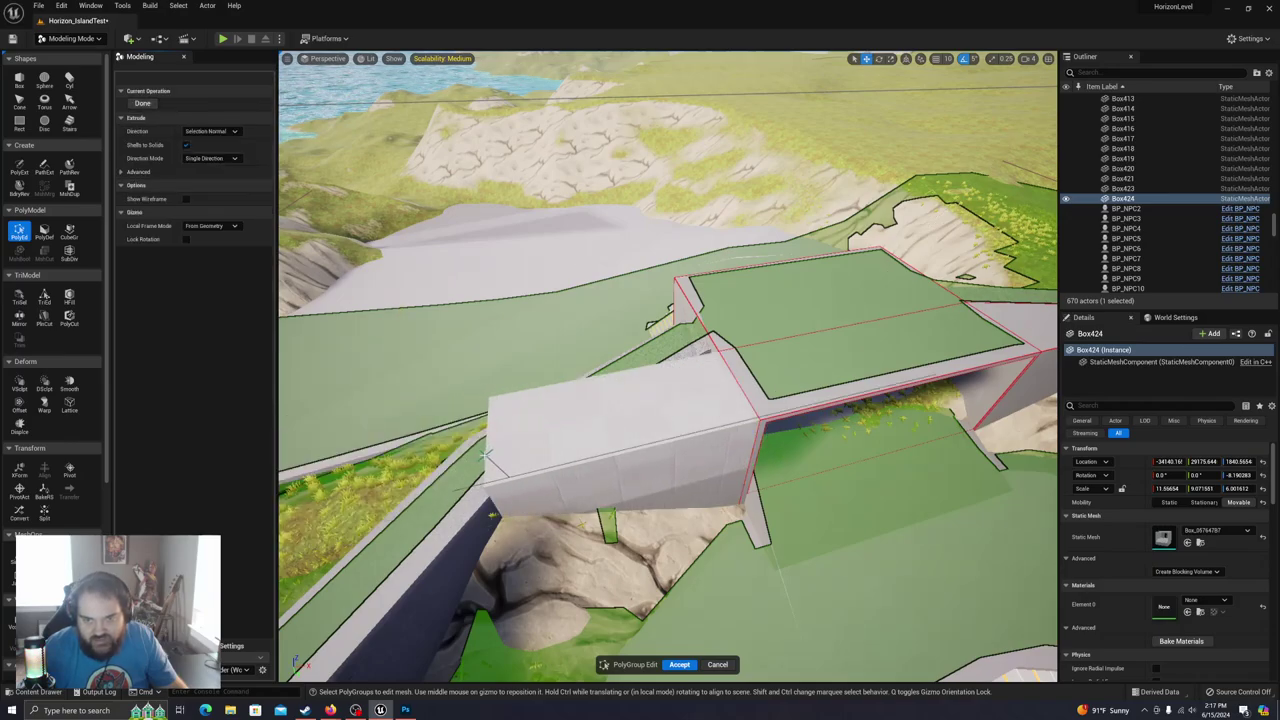
pyautogui.click(484, 455)
pyautogui.moveTo(484, 455); pyautogui.dragTo(637, 444, button='right')
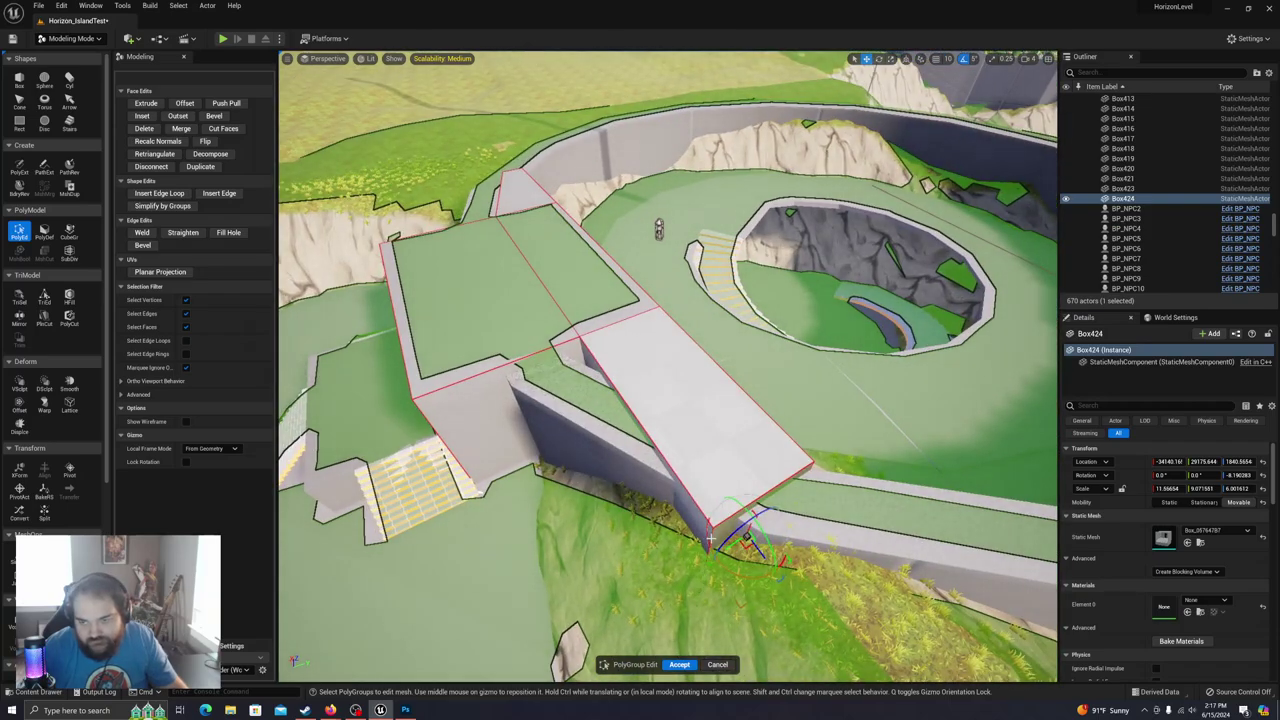
pyautogui.moveTo(692, 578); pyautogui.dragTo(770, 532)
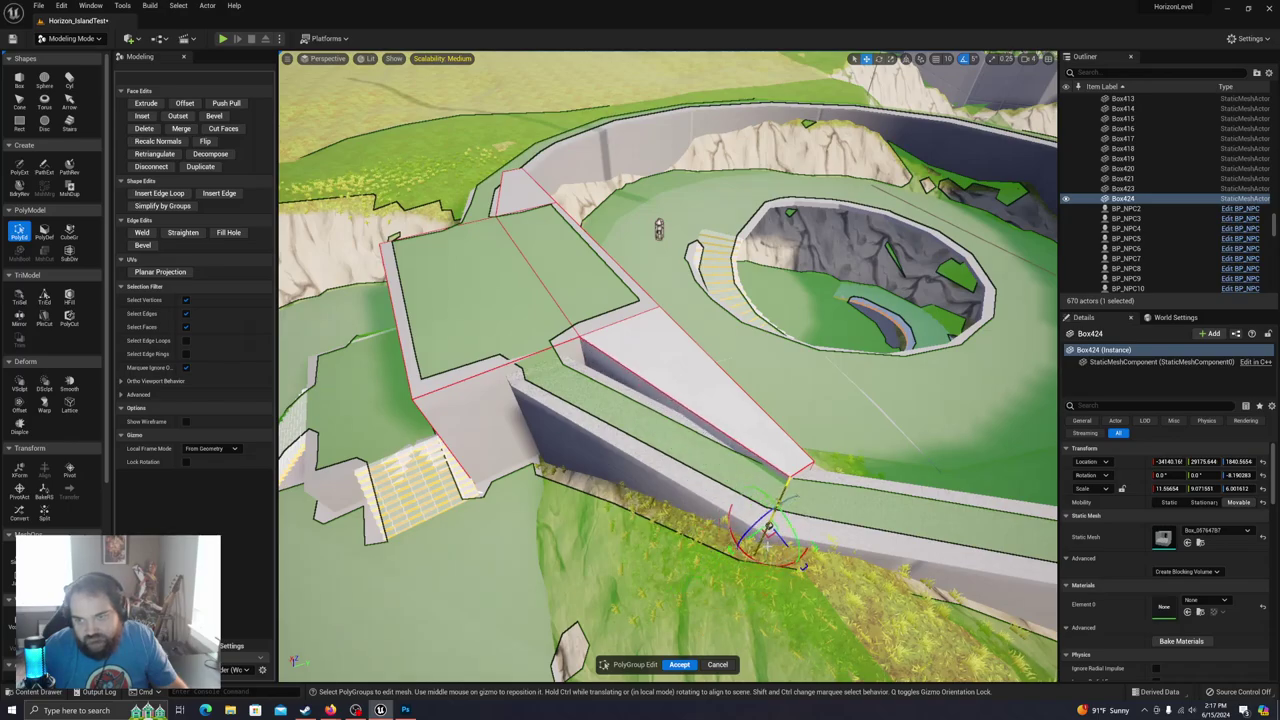
pyautogui.click(685, 666)
# Step: Apply the Gray material to the gate building
pyautogui.moveTo(684, 560); pyautogui.dragTo(680, 420, button='right')
pyautogui.moveTo(557, 415); pyautogui.dragTo(467, 320, button='right')
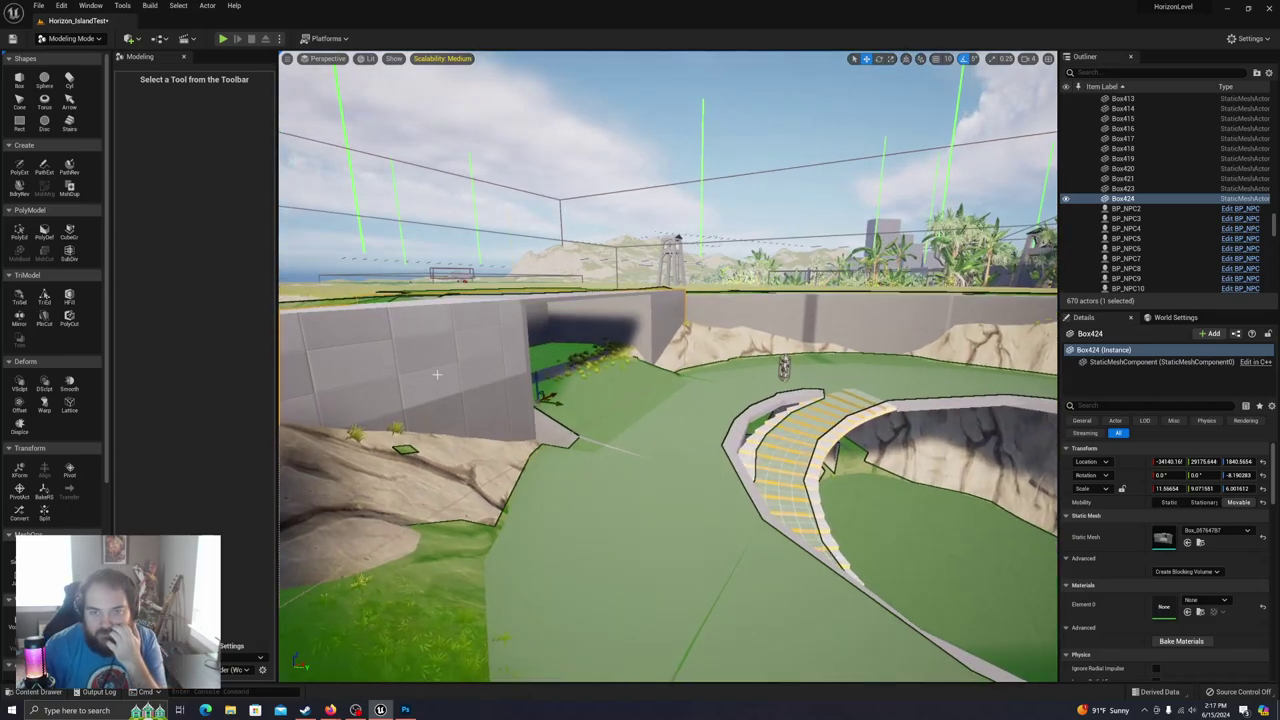
pyautogui.moveTo(437, 374); pyautogui.dragTo(450, 374, button='right')
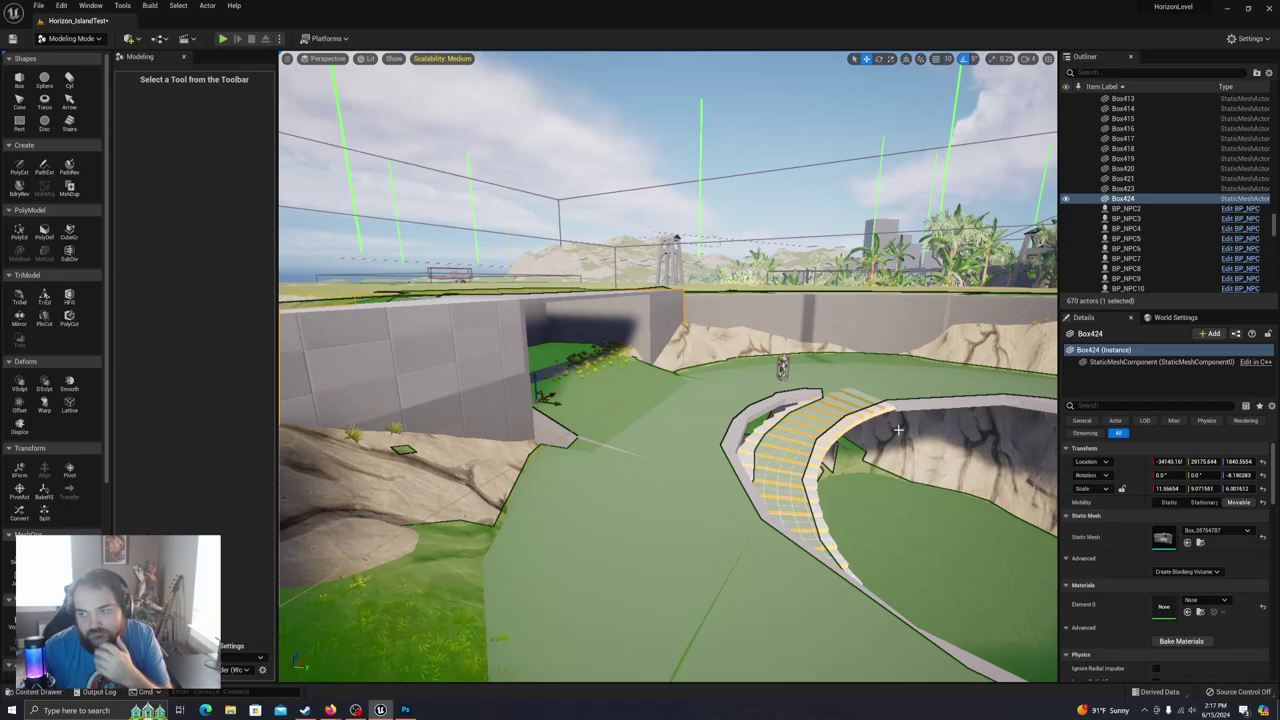
pyautogui.click(701, 149)
pyautogui.moveTo(738, 365); pyautogui.dragTo(737, 280, button='right')
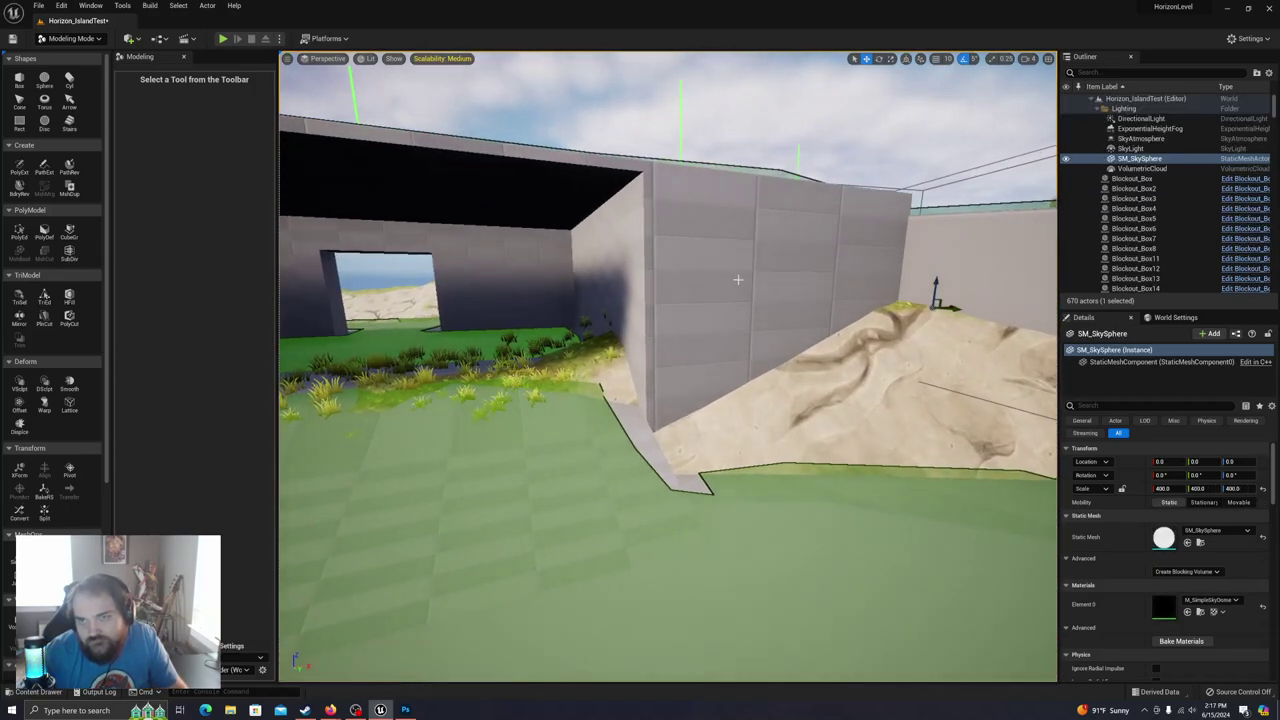
pyautogui.click(740, 280)
pyautogui.click(1205, 601)
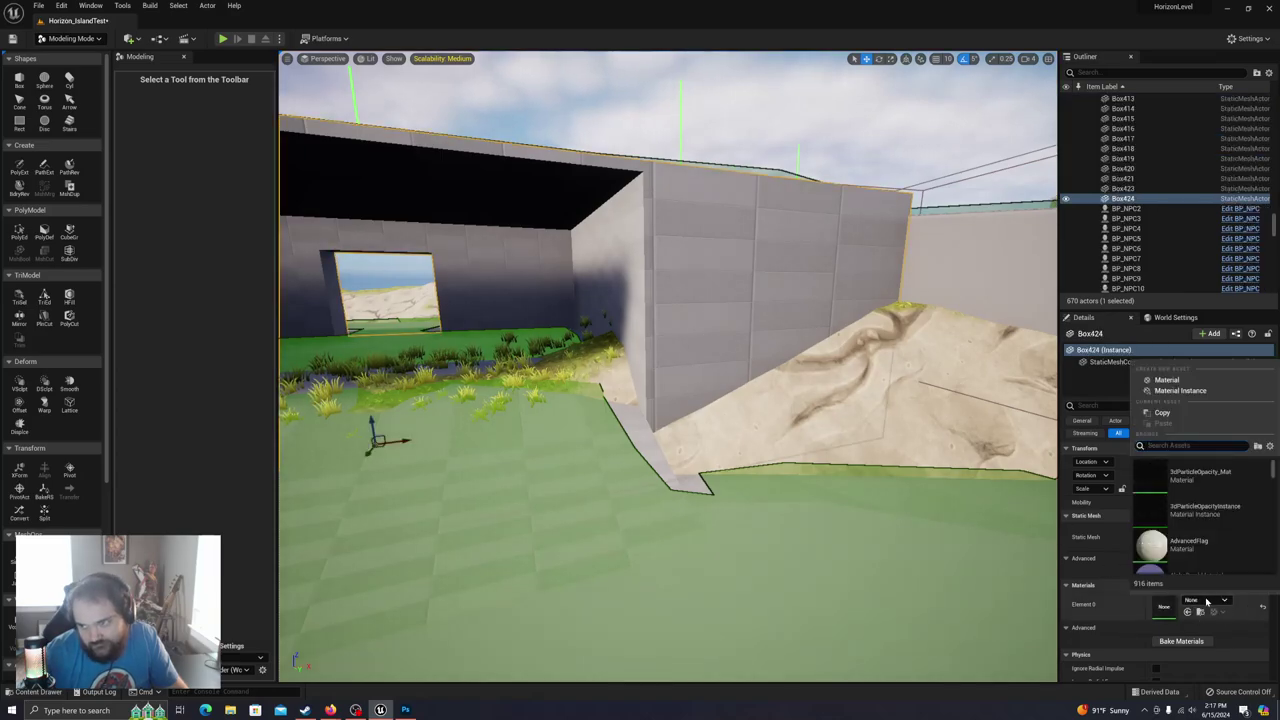
pyautogui.write('gray')
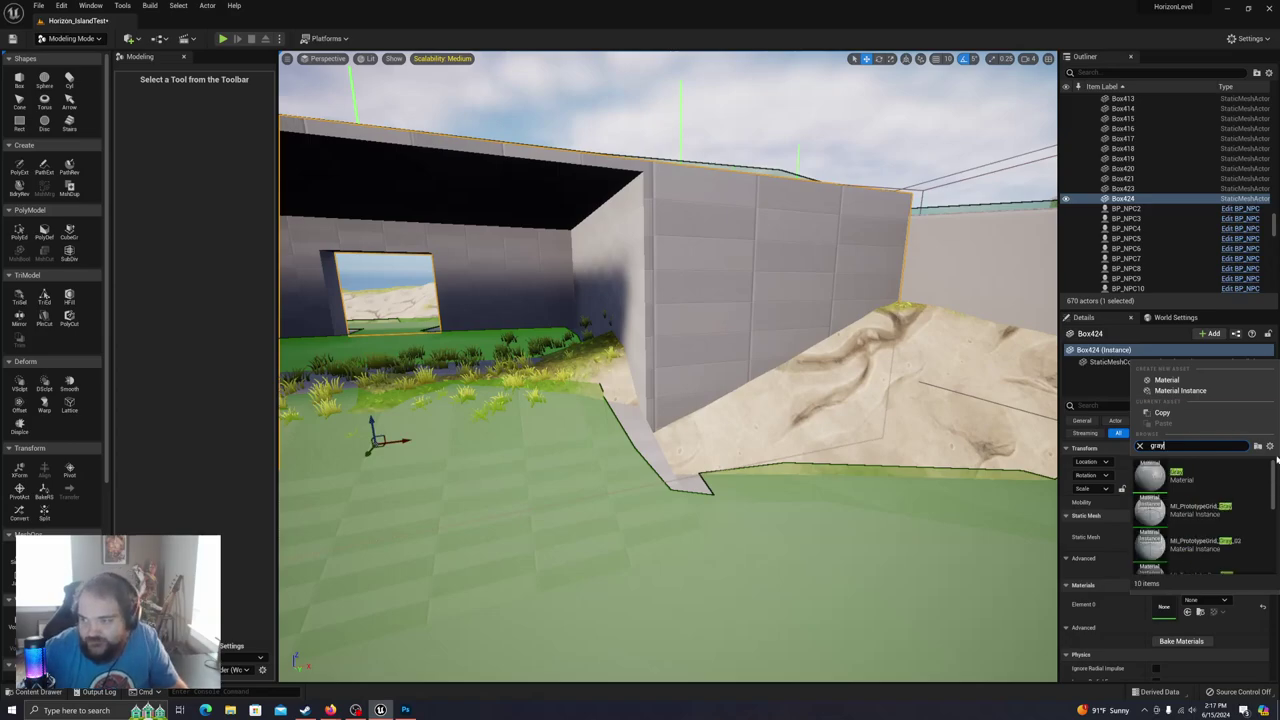
pyautogui.click(1168, 476)
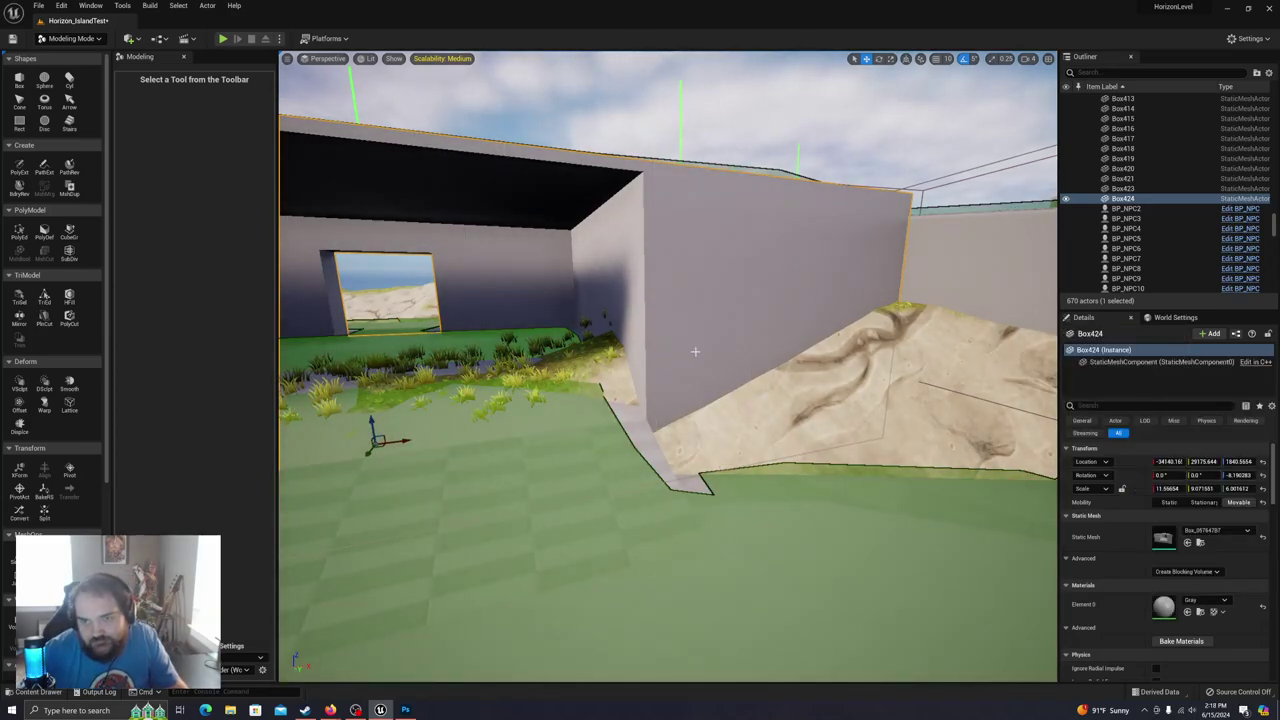
# Step: Assign the Gray material to the floor slab in front of the gate building's arena side
pyautogui.click(550, 502)
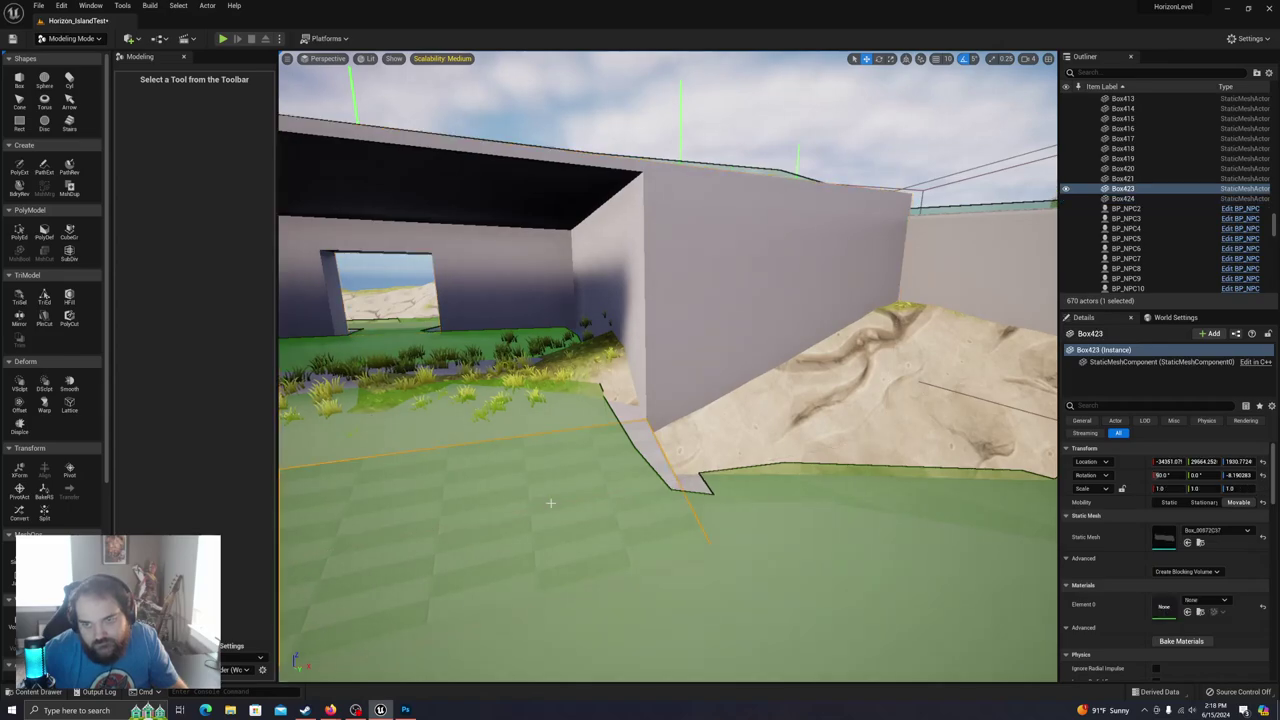
pyautogui.click(1192, 602)
pyautogui.write('gray')
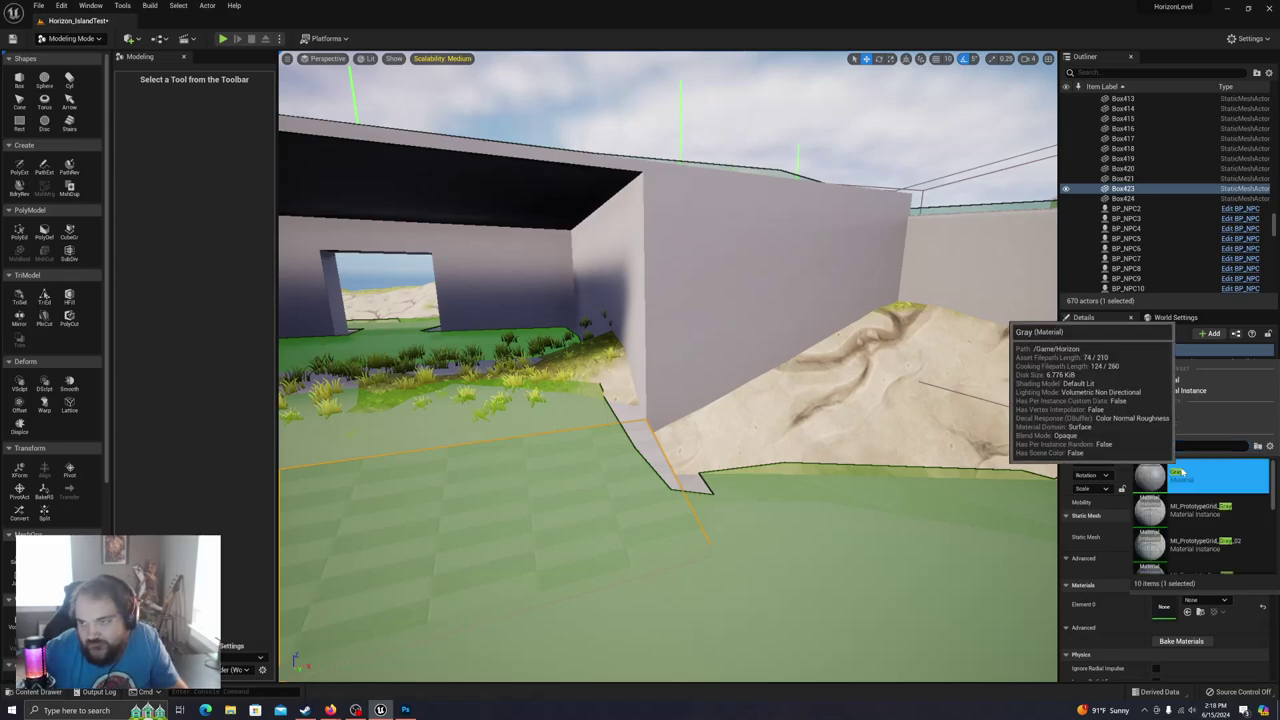
pyautogui.click(1190, 474)
# Step: Assign the Gray material to the large circular arena wall
pyautogui.moveTo(800, 390); pyautogui.dragTo(900, 430, button='right')
pyautogui.moveTo(740, 410); pyautogui.dragTo(635, 354, button='right')
pyautogui.click(594, 353)
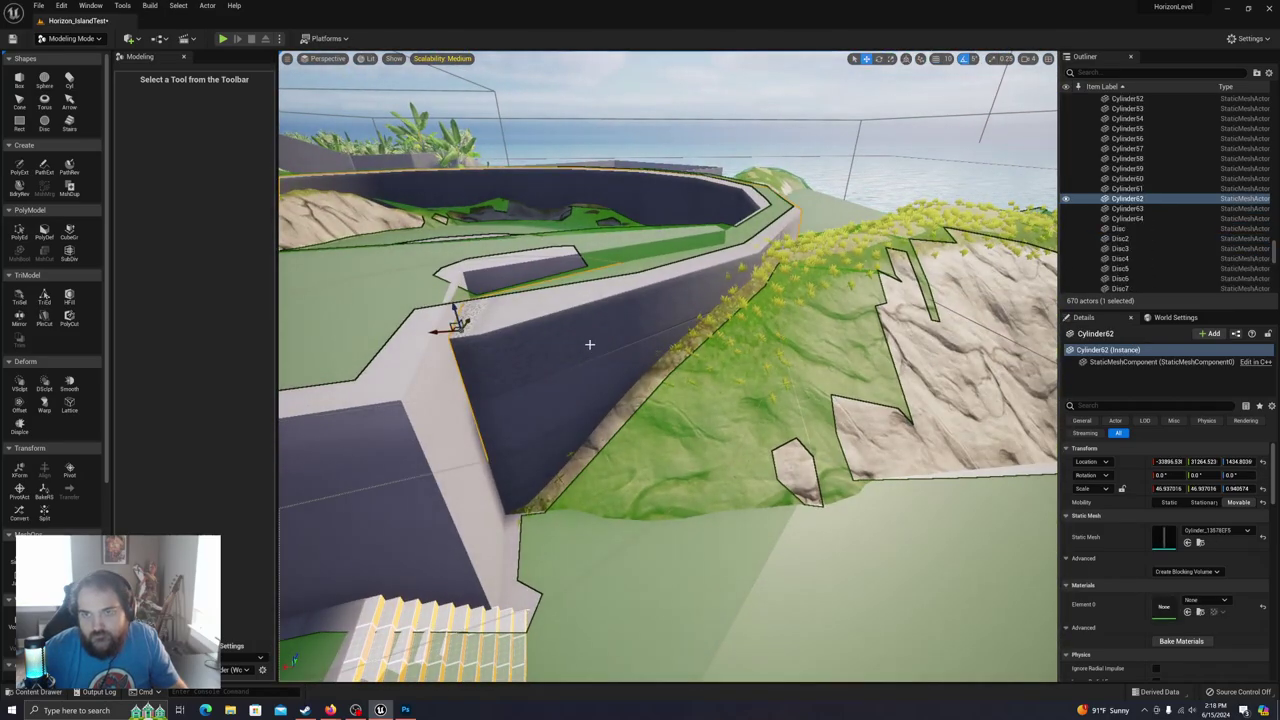
pyautogui.press('f')
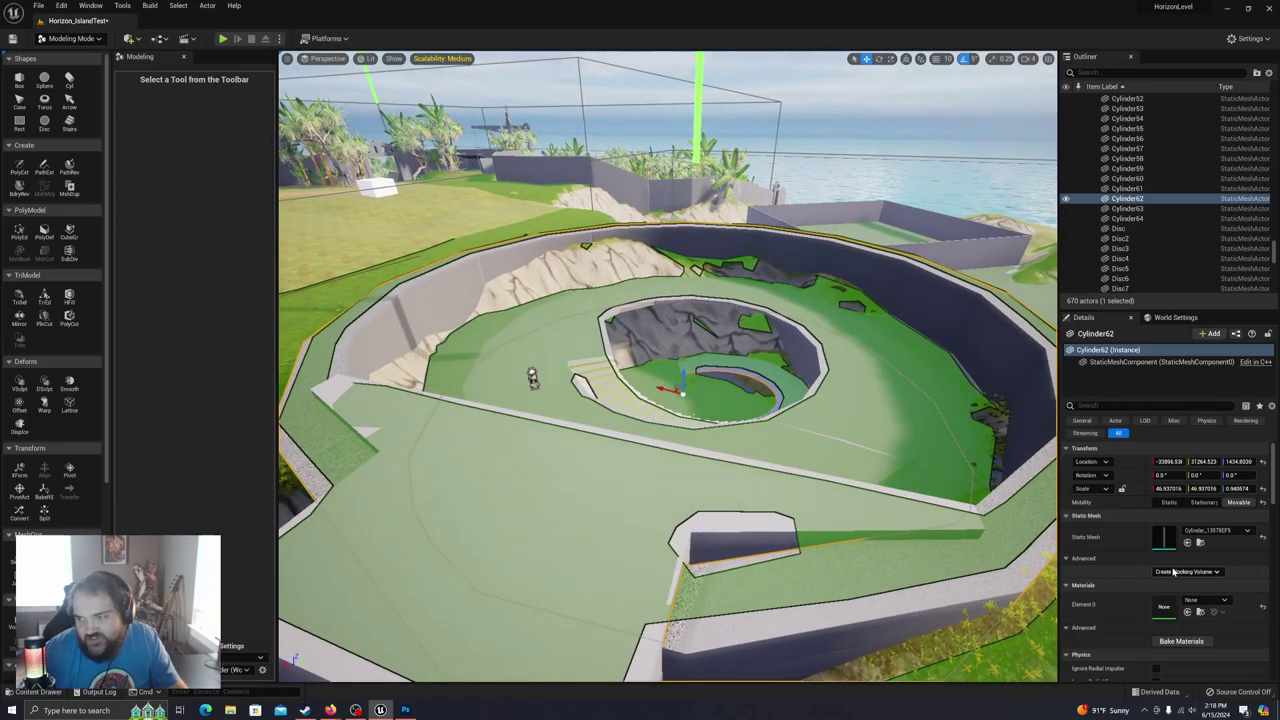
pyautogui.click(1212, 600)
pyautogui.write('Gray')
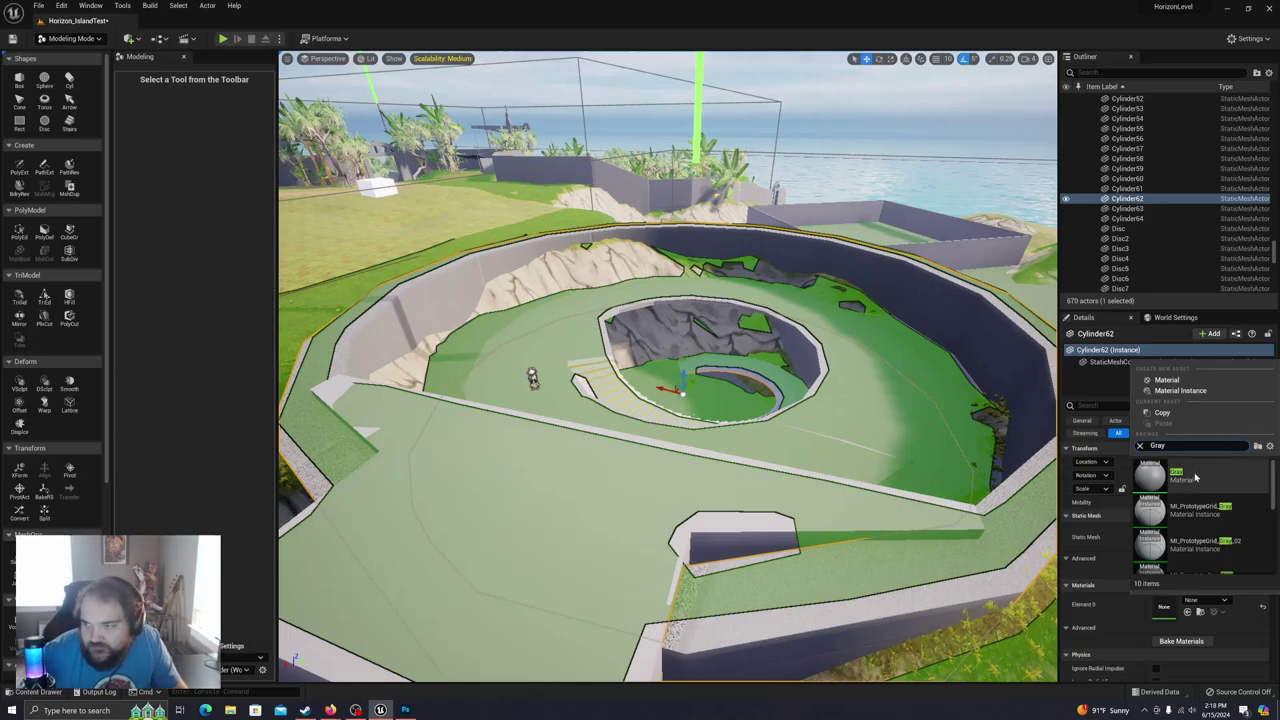
pyautogui.click(1197, 475)
# Step: Set the blockout material type of the curved stairs around the central pit to Custom Material
pyautogui.moveTo(680, 403)
pyautogui.mouseDown(button='right')
pyautogui.moveTo(600, 430)
pyautogui.moveTo(660, 450)
pyautogui.moveTo(681, 403)
pyautogui.moveTo(656, 408)
pyautogui.mouseUp(button='right')
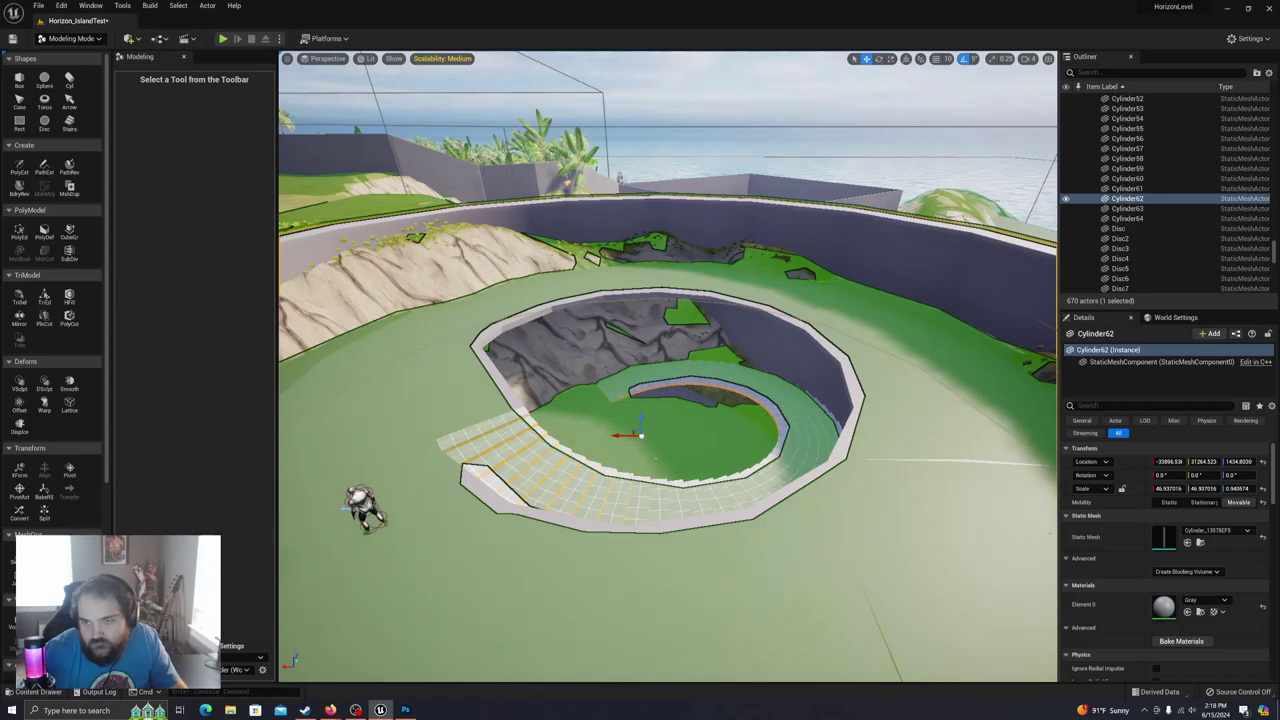
pyautogui.click(598, 488)
pyautogui.scroll(-5, 1181, 608)
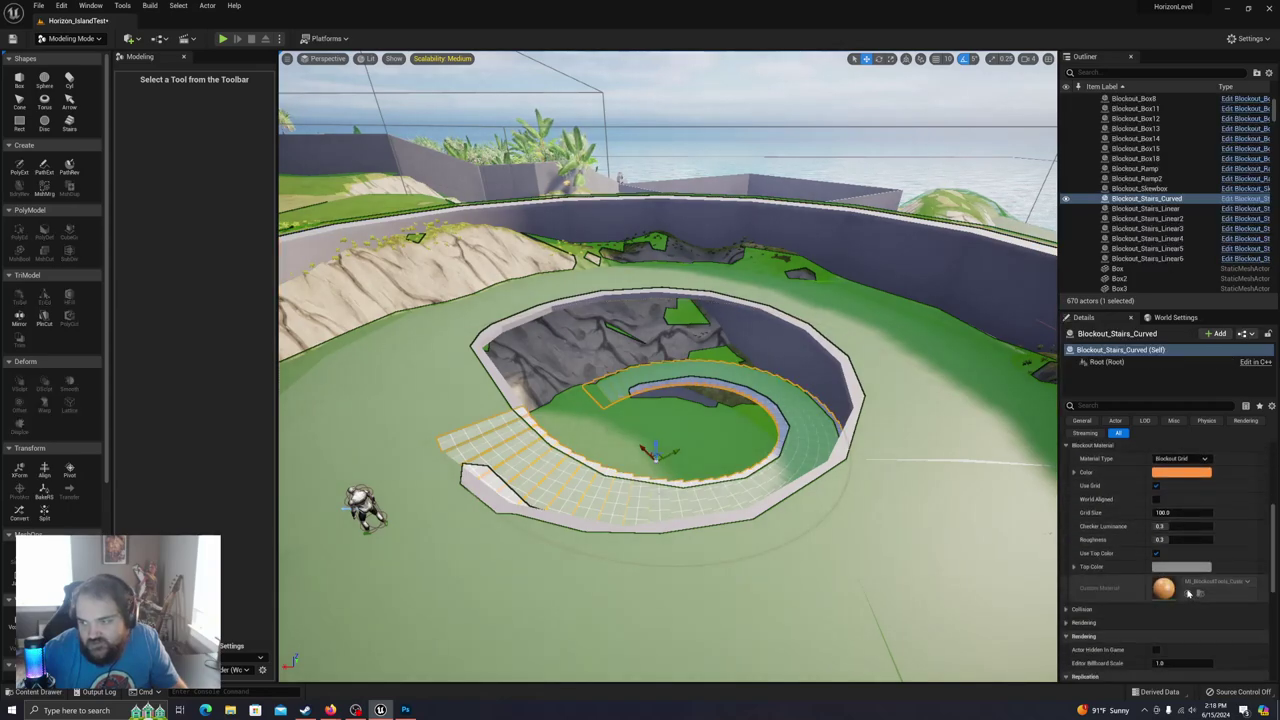
pyautogui.scroll(5, 1150, 511)
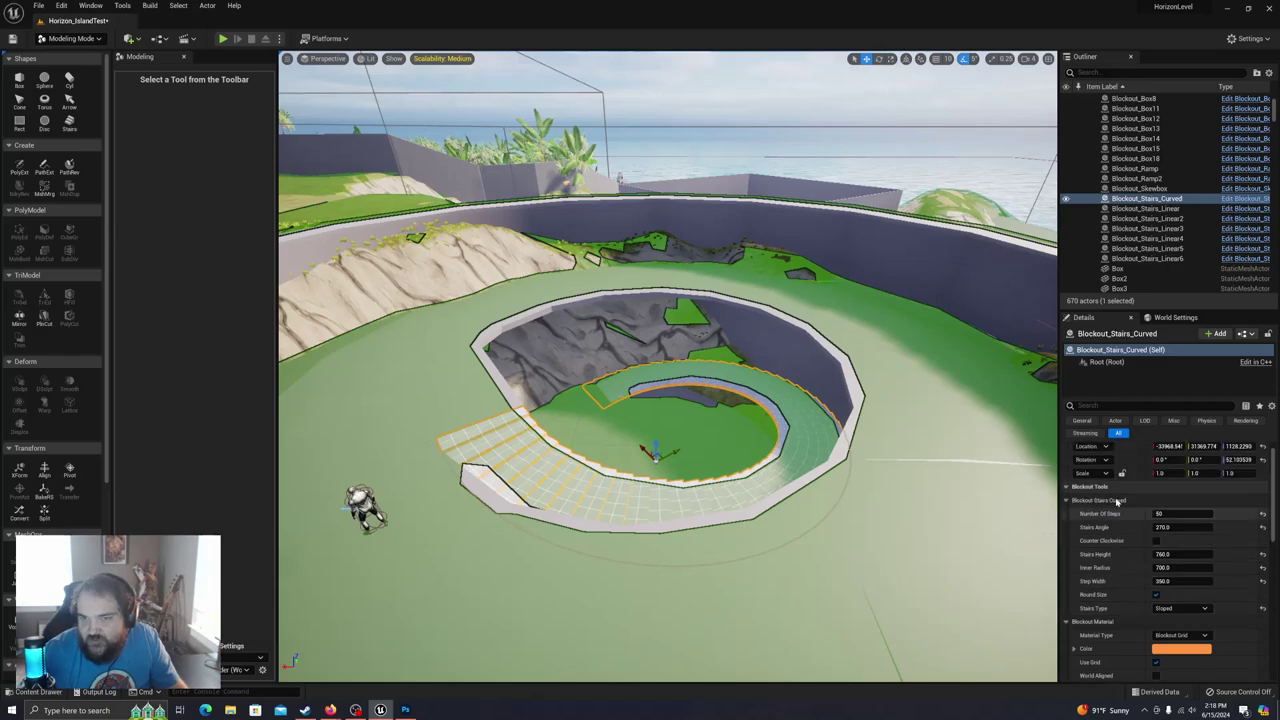
pyautogui.moveTo(806, 384); pyautogui.dragTo(806, 384, button='right')
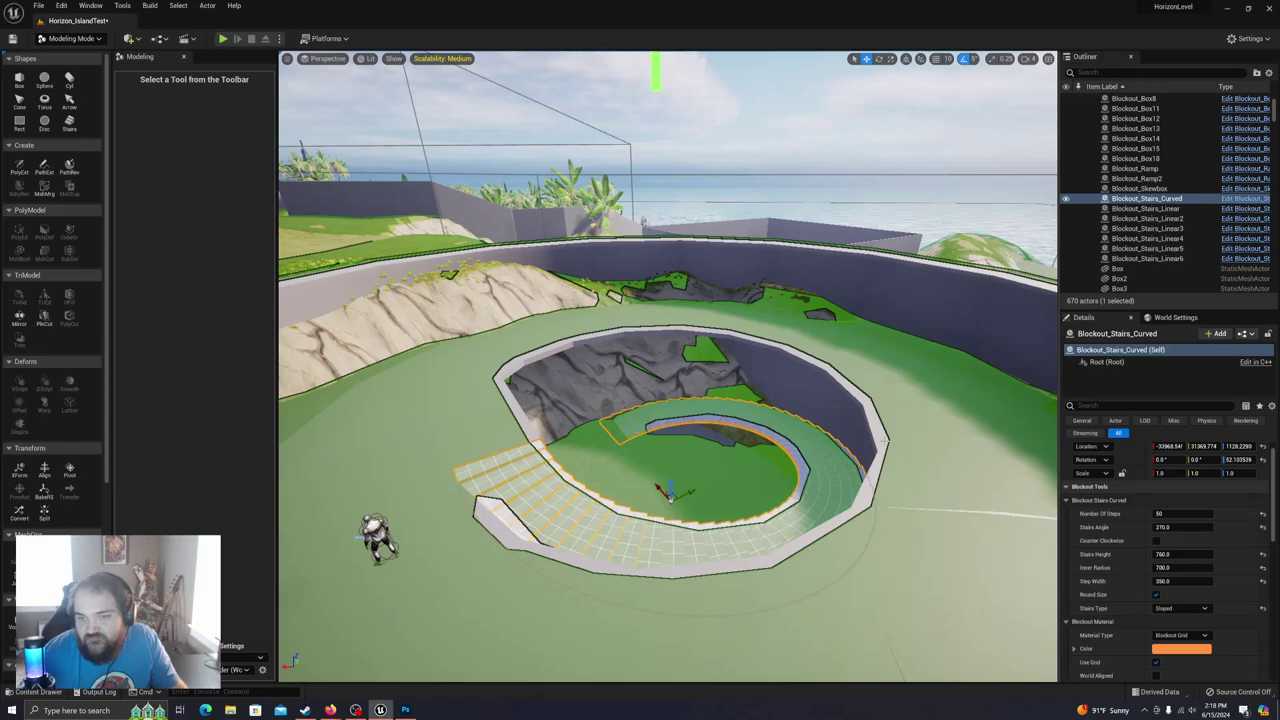
pyautogui.scroll(-2, 1207, 605)
pyautogui.scroll(3, 1202, 565)
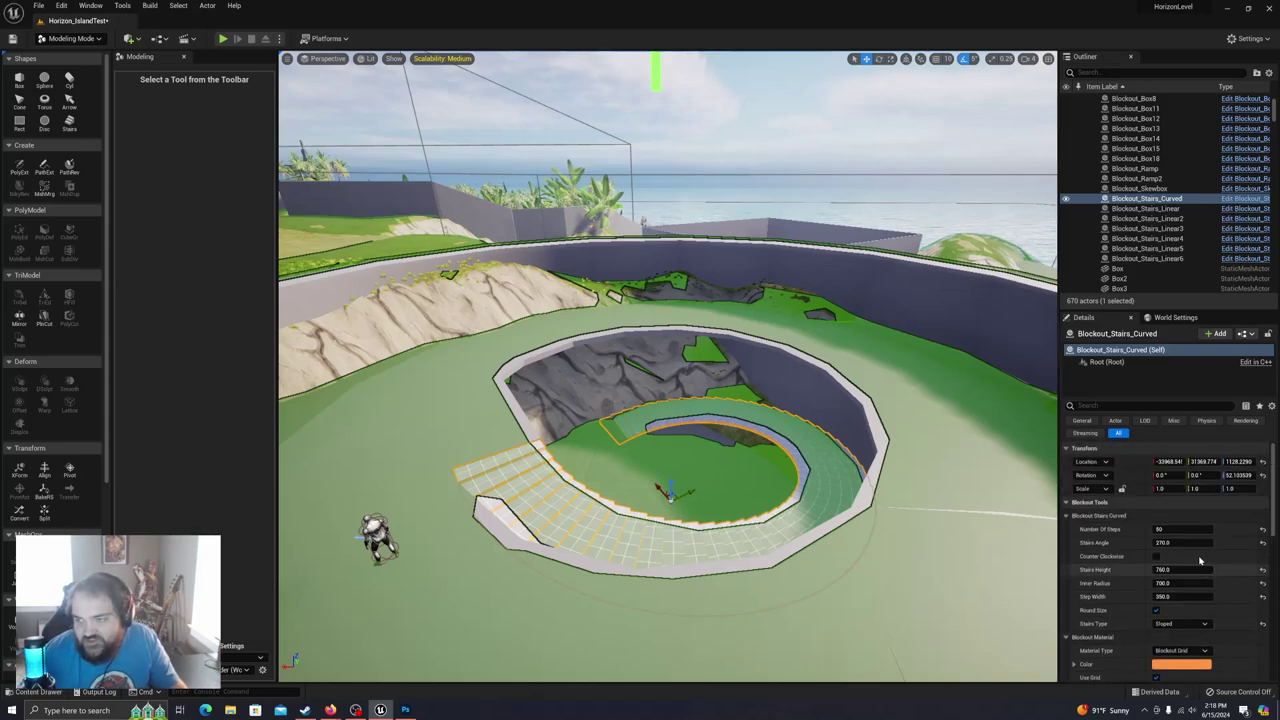
pyautogui.scroll(-3, 1193, 563)
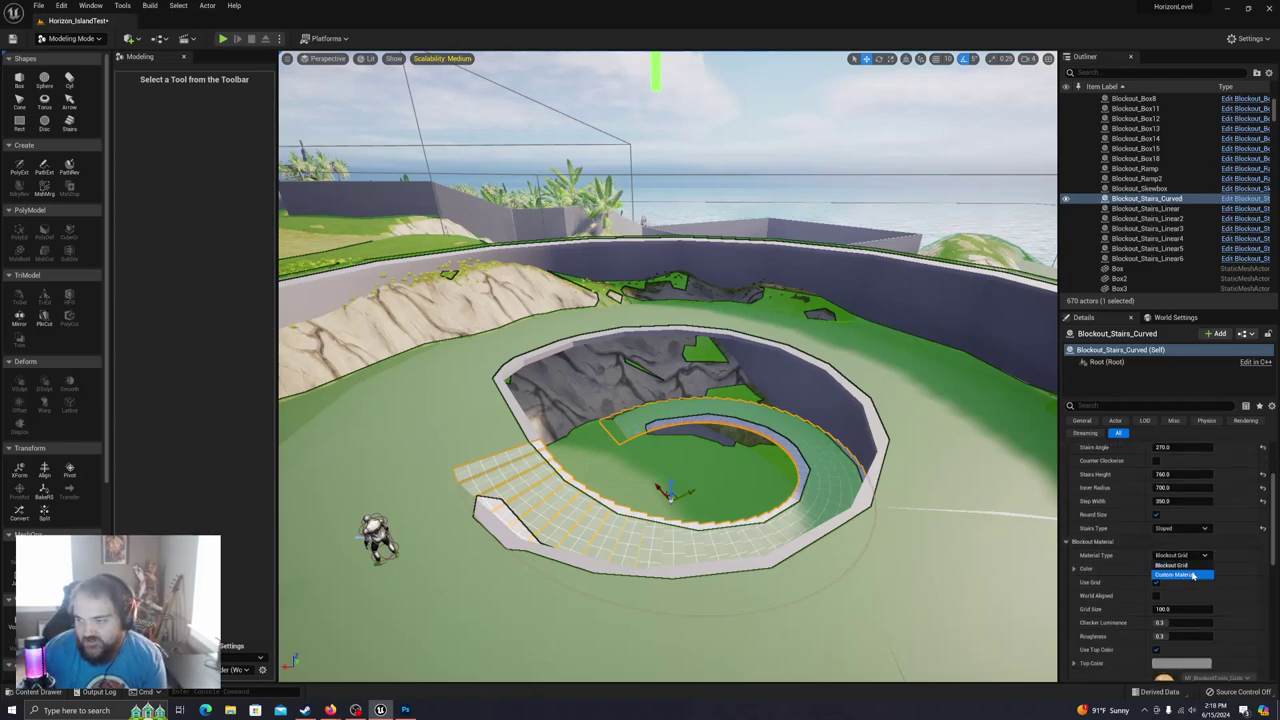
pyautogui.click(1220, 577)
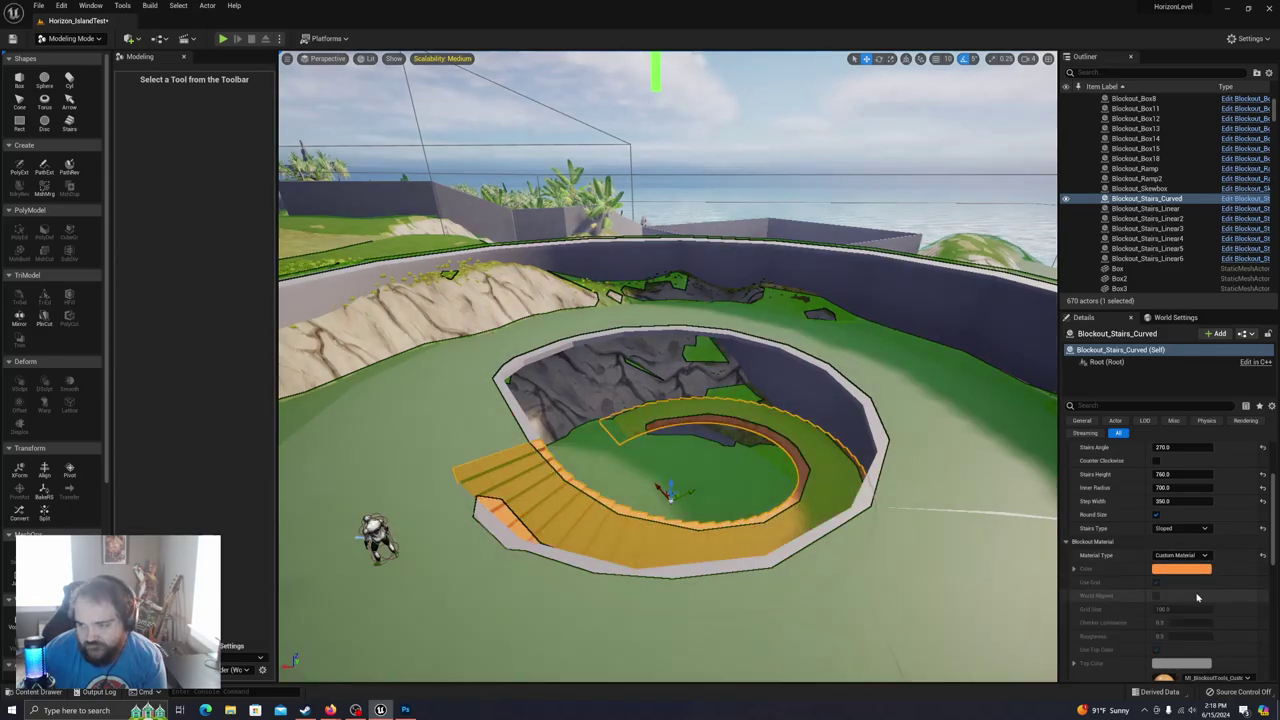
# Step: Assign the Gray material as the curved stairs' custom material
pyautogui.scroll(-1, 1205, 588)
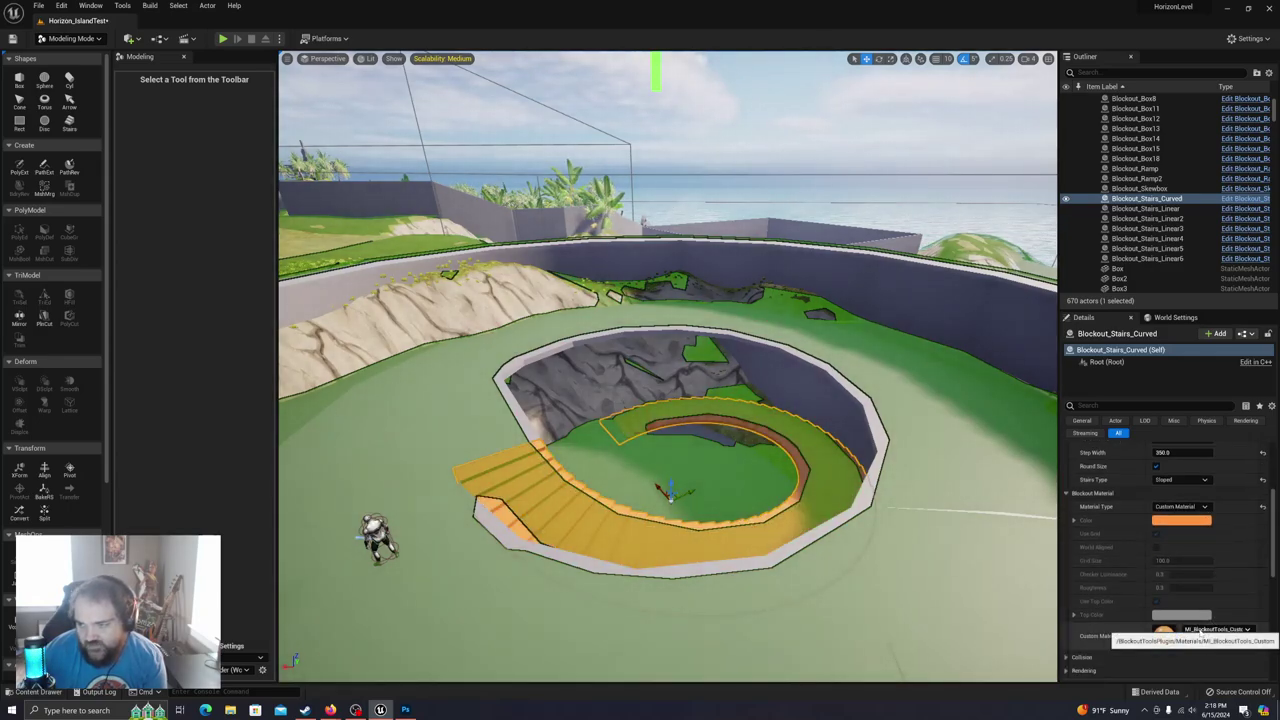
pyautogui.click(1216, 629)
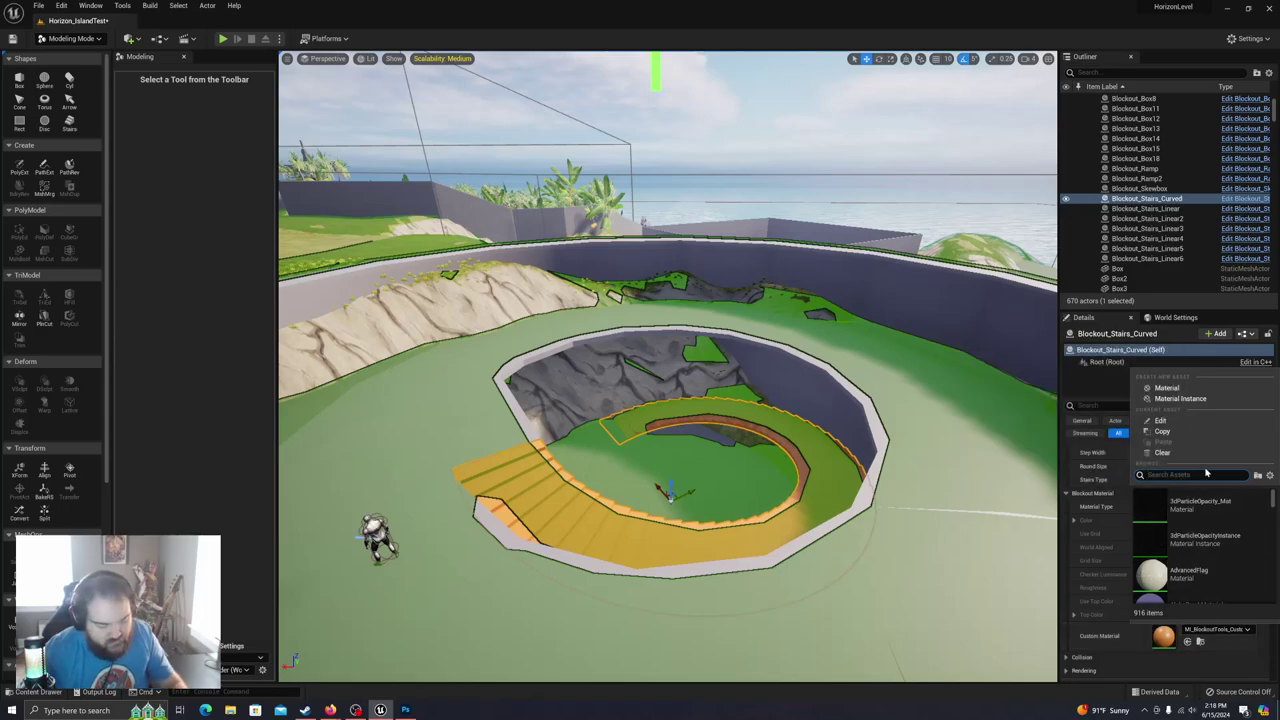
pyautogui.write('gray')
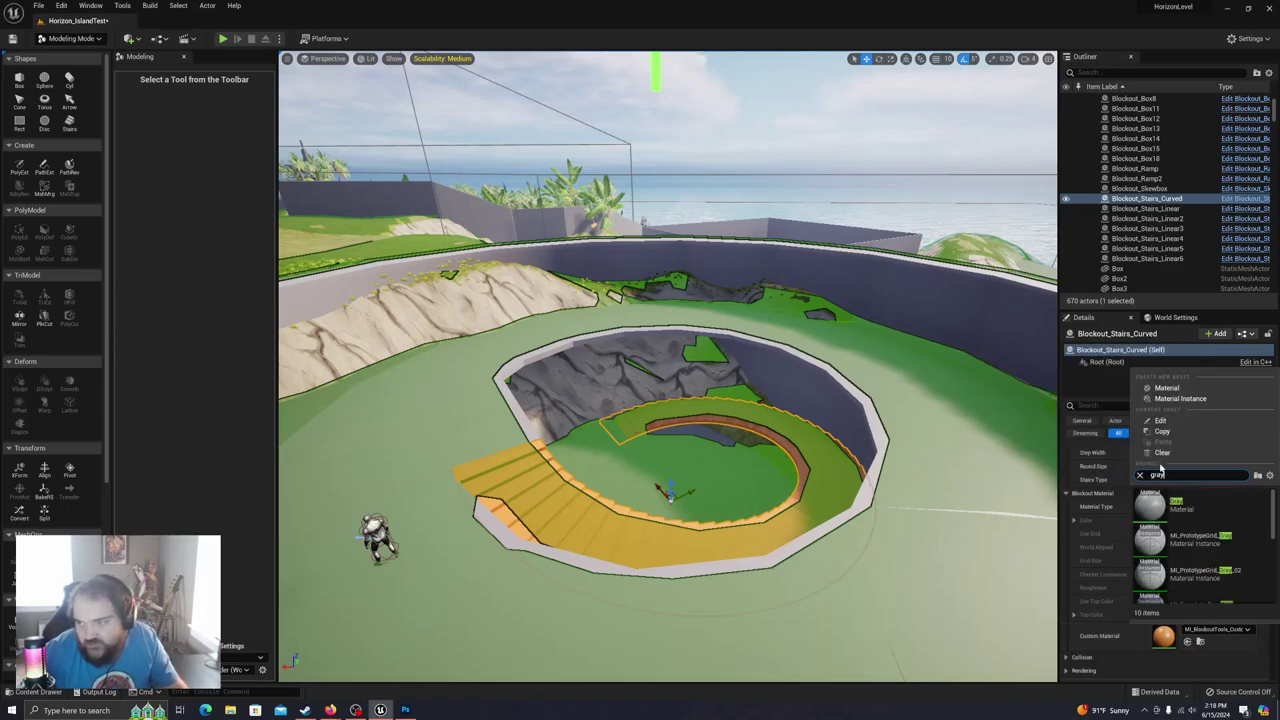
pyautogui.click(1194, 510)
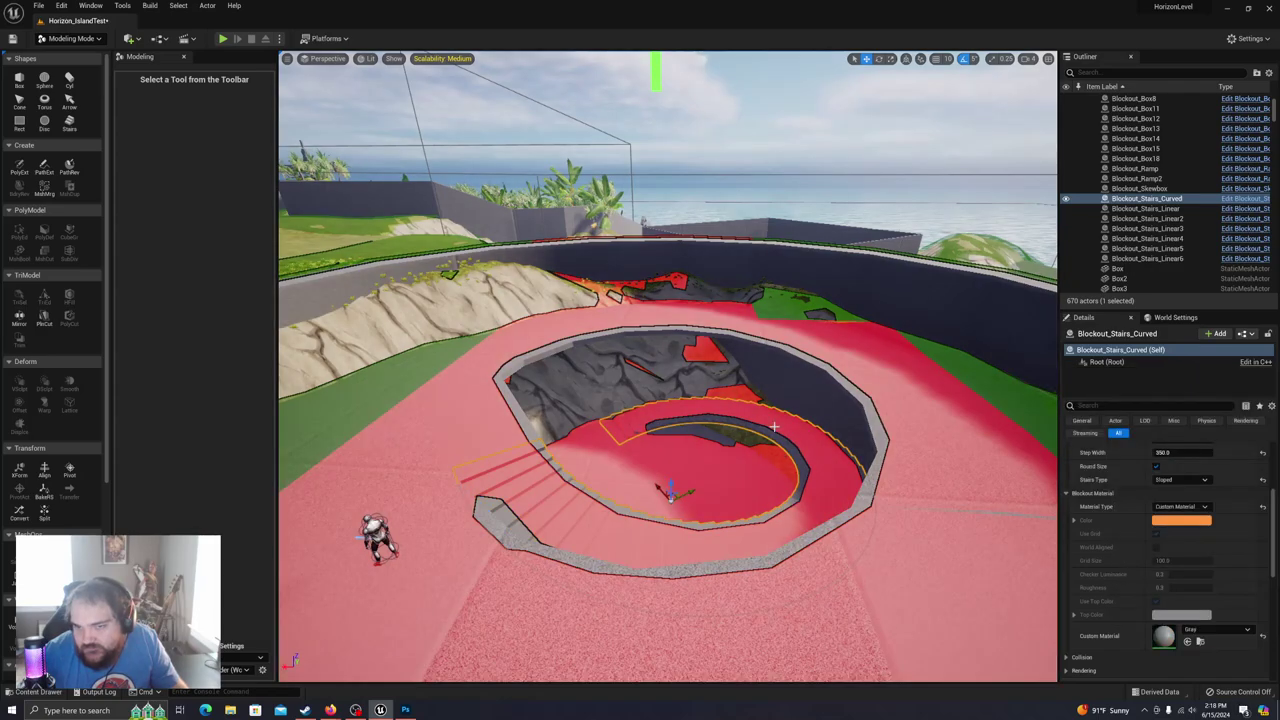
# Step: Check the arena floor ring's material, and assign the Gray material to the floor mesh at the bottom of the central pit
pyautogui.click(726, 531)
pyautogui.moveTo(726, 531)
pyautogui.mouseDown(button='right')
pyautogui.moveTo(600, 531)
pyautogui.moveTo(740, 590)
pyautogui.moveTo(790, 545)
pyautogui.moveTo(738, 515)
pyautogui.mouseUp(button='right')
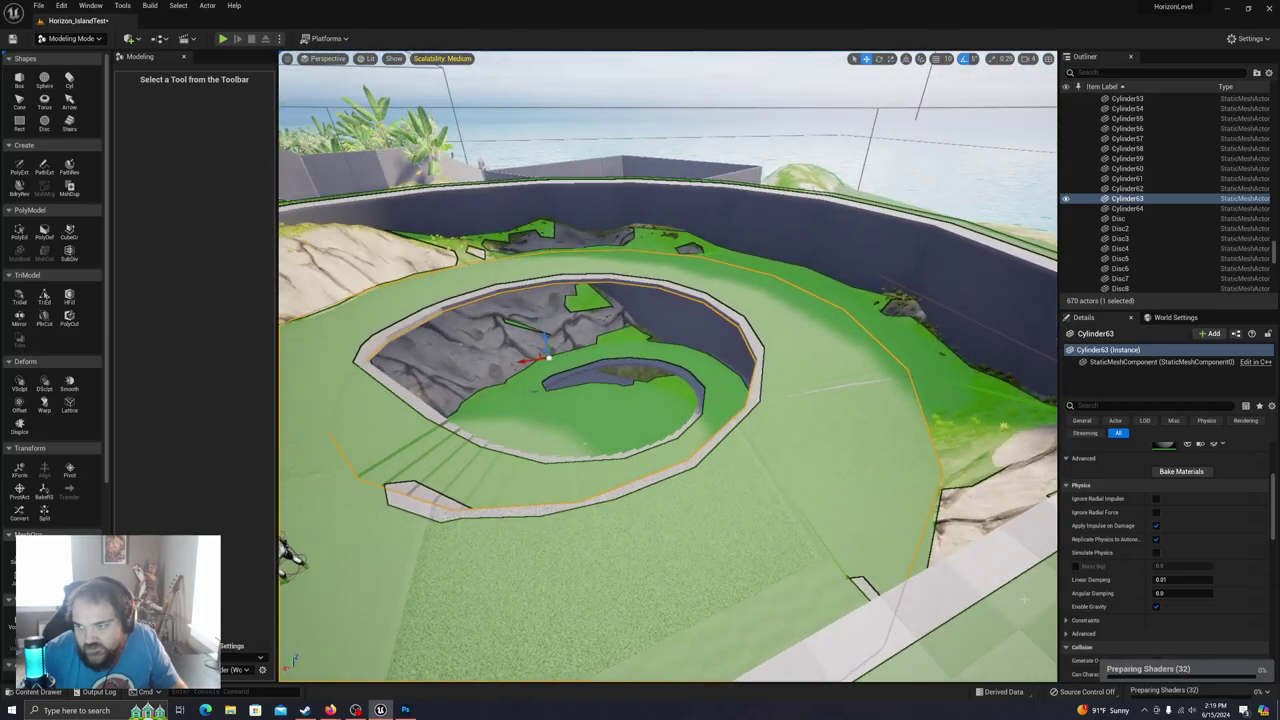
pyautogui.scroll(4, 1193, 615)
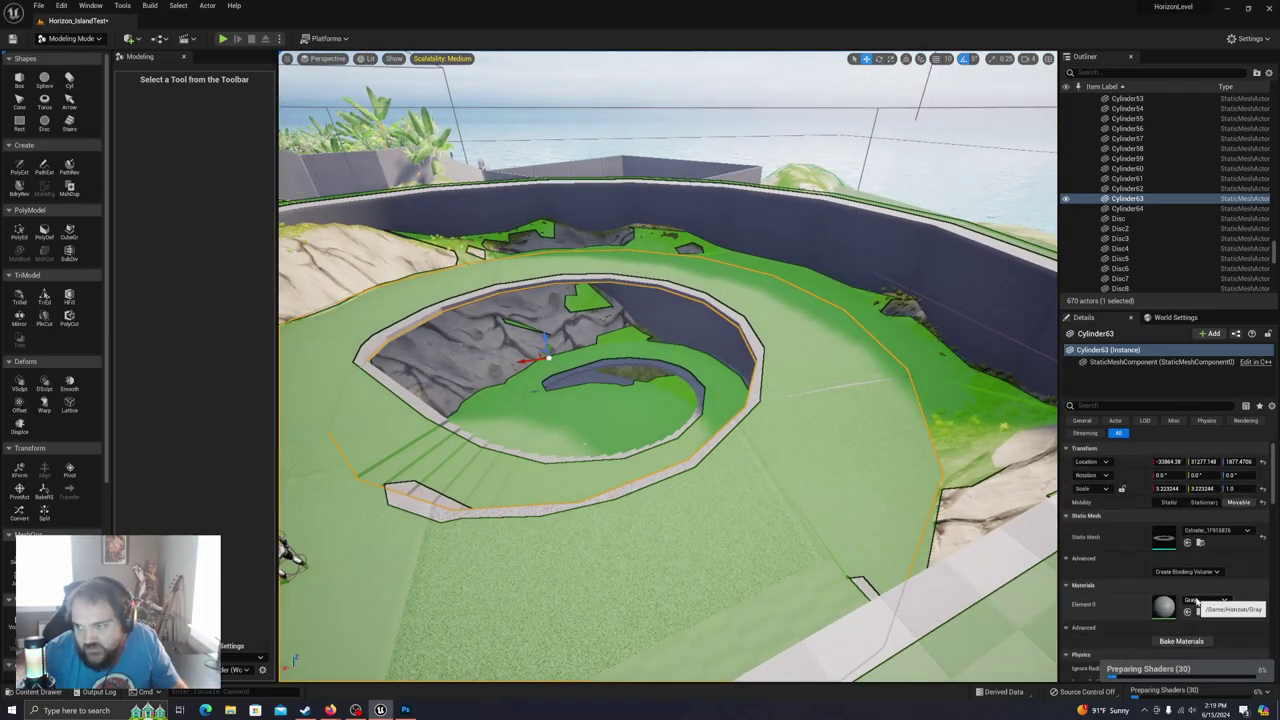
pyautogui.click(550, 448)
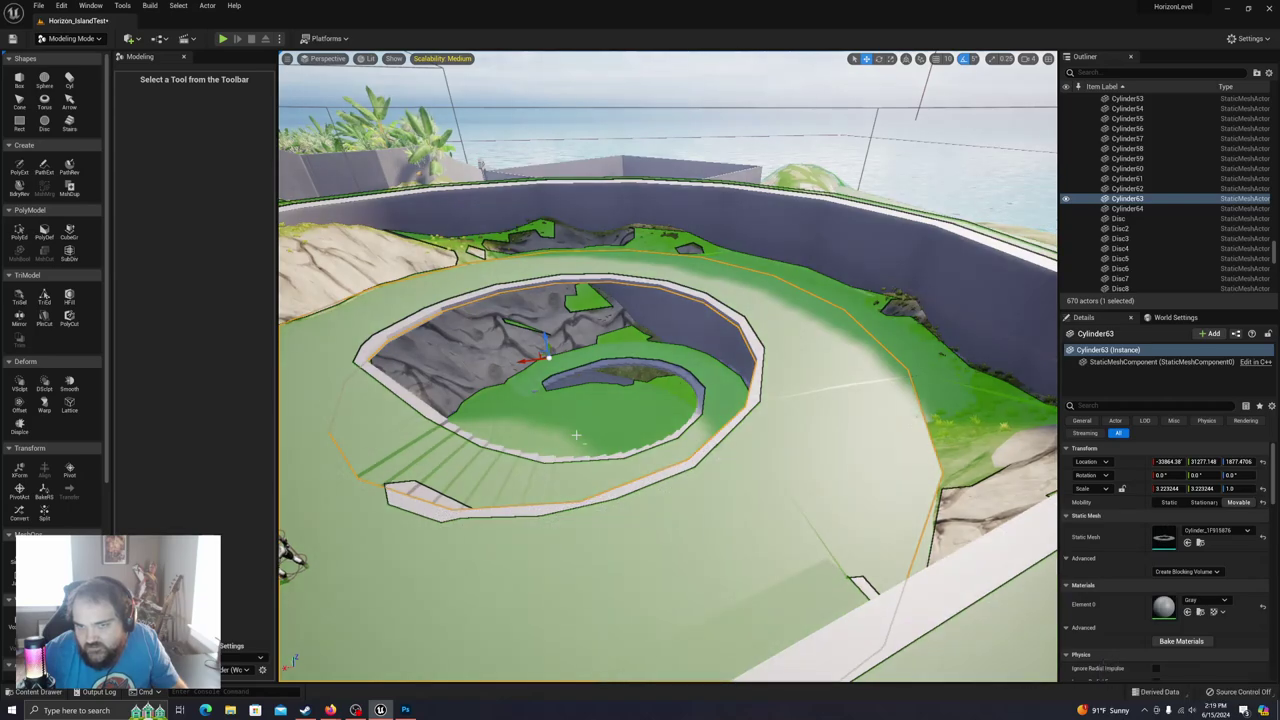
pyautogui.click(1206, 600)
pyautogui.write('gray')
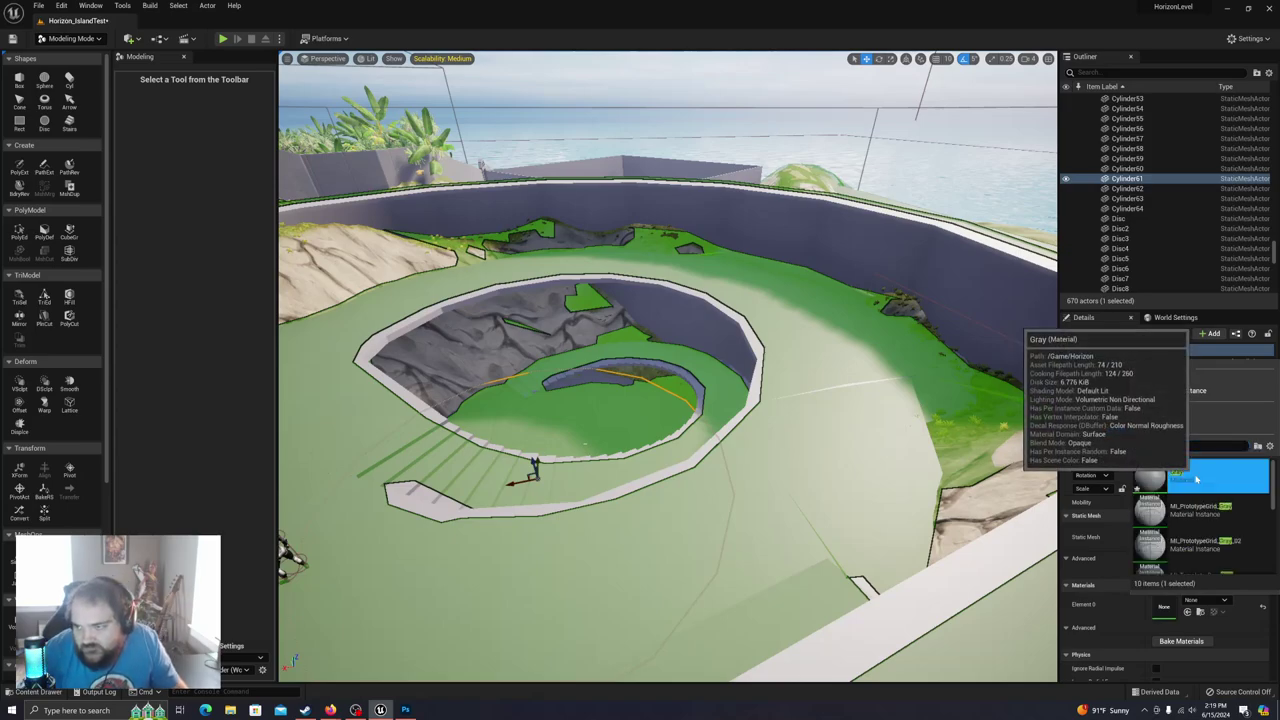
pyautogui.click(1194, 478)
# Step: Select the three straight staircases on the platform outside the gate building and set their material type to Custom Material
pyautogui.moveTo(658, 481); pyautogui.dragTo(440, 421, button='right')
pyautogui.click(506, 424)
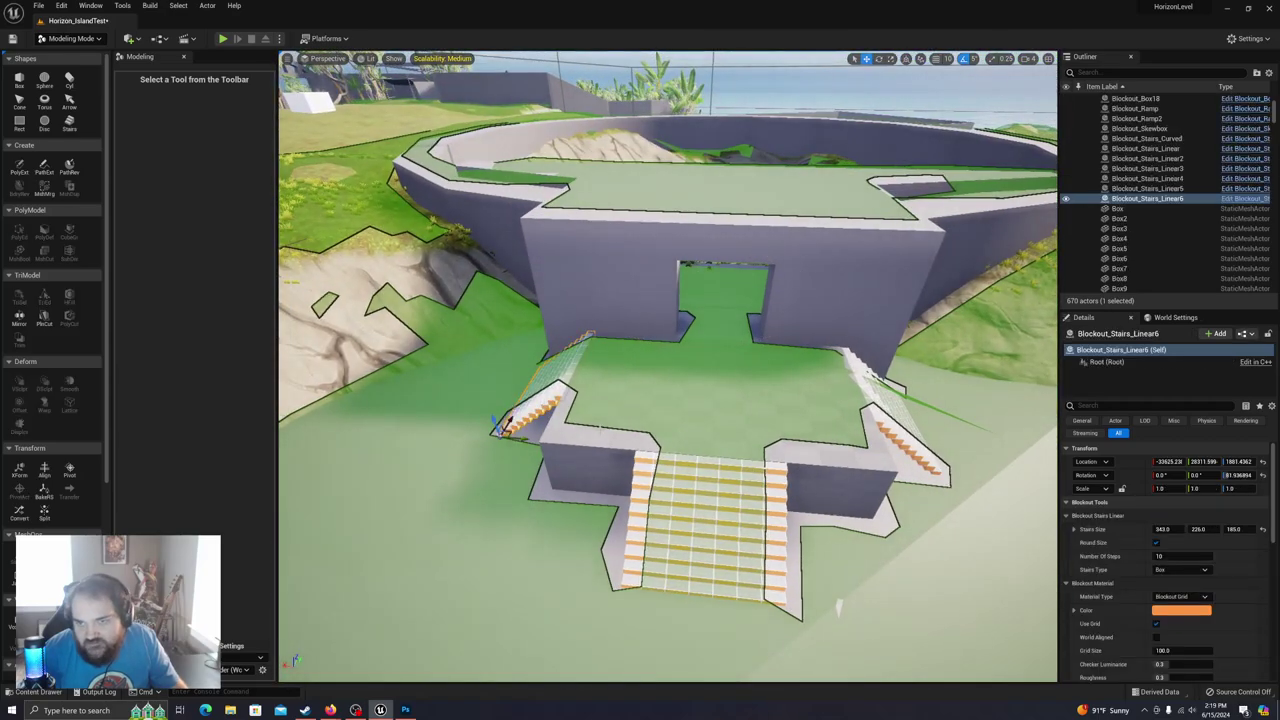
pyautogui.keyDown('ctrl'); pyautogui.click(718, 515); pyautogui.keyUp('ctrl')
pyautogui.keyDown('ctrl'); pyautogui.click(898, 427); pyautogui.keyUp('ctrl')
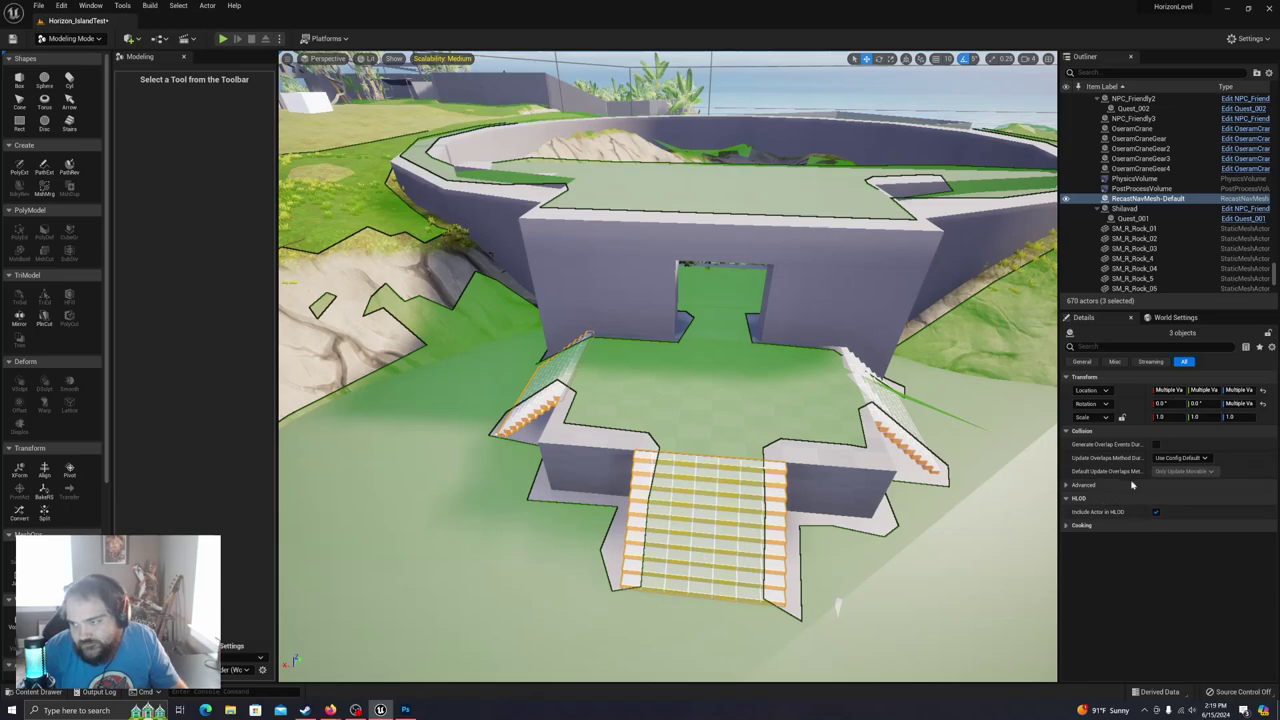
pyautogui.click(909, 443)
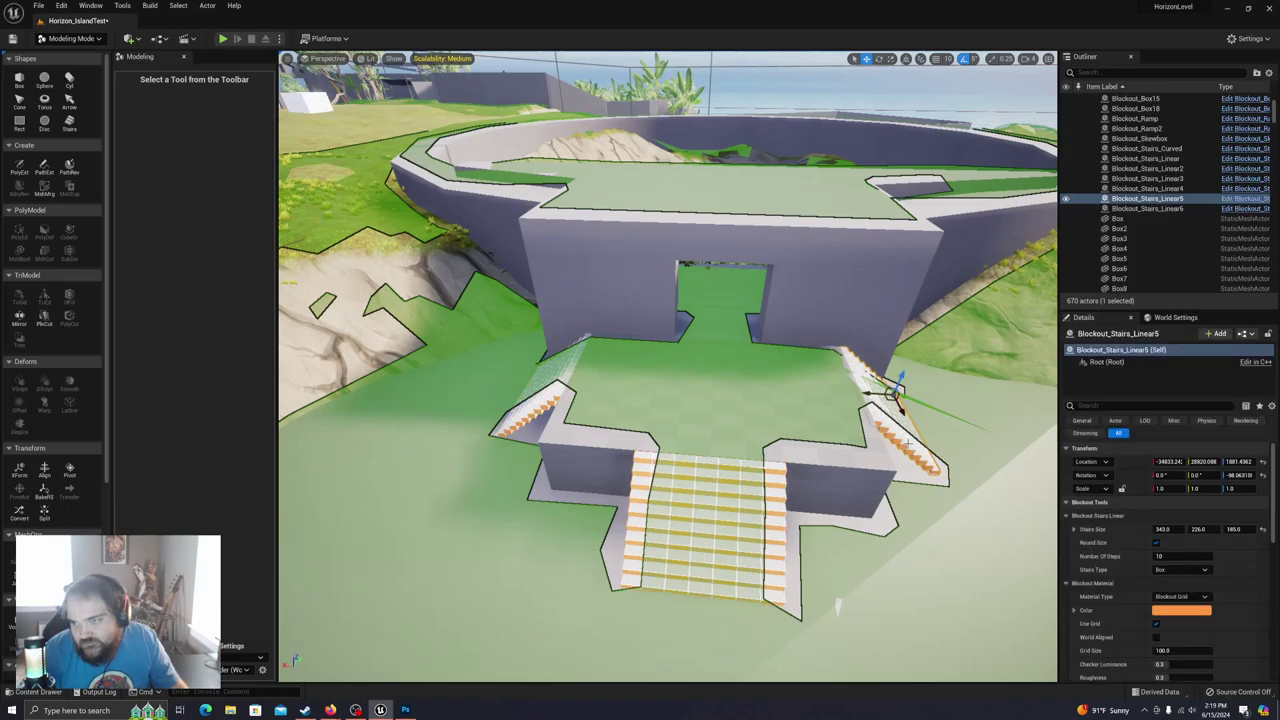
pyautogui.keyDown('ctrl'); pyautogui.click(703, 530); pyautogui.keyUp('ctrl')
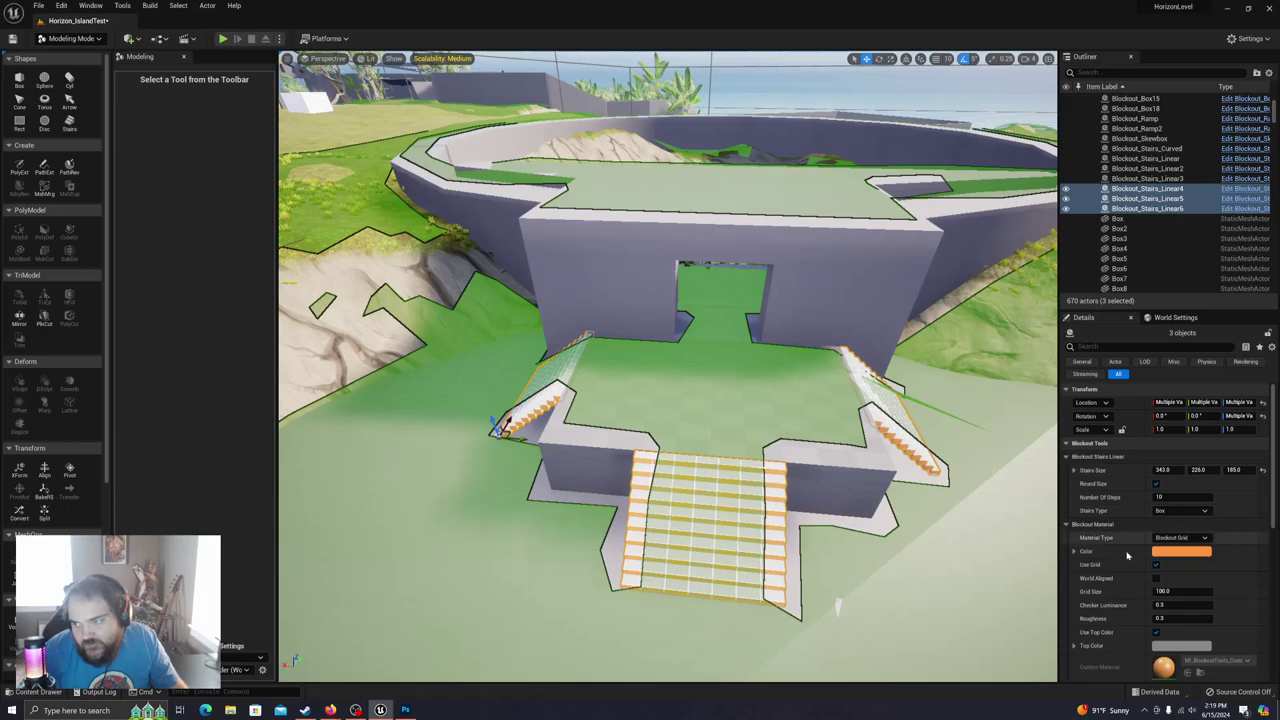
pyautogui.click(1180, 537)
pyautogui.click(1182, 565)
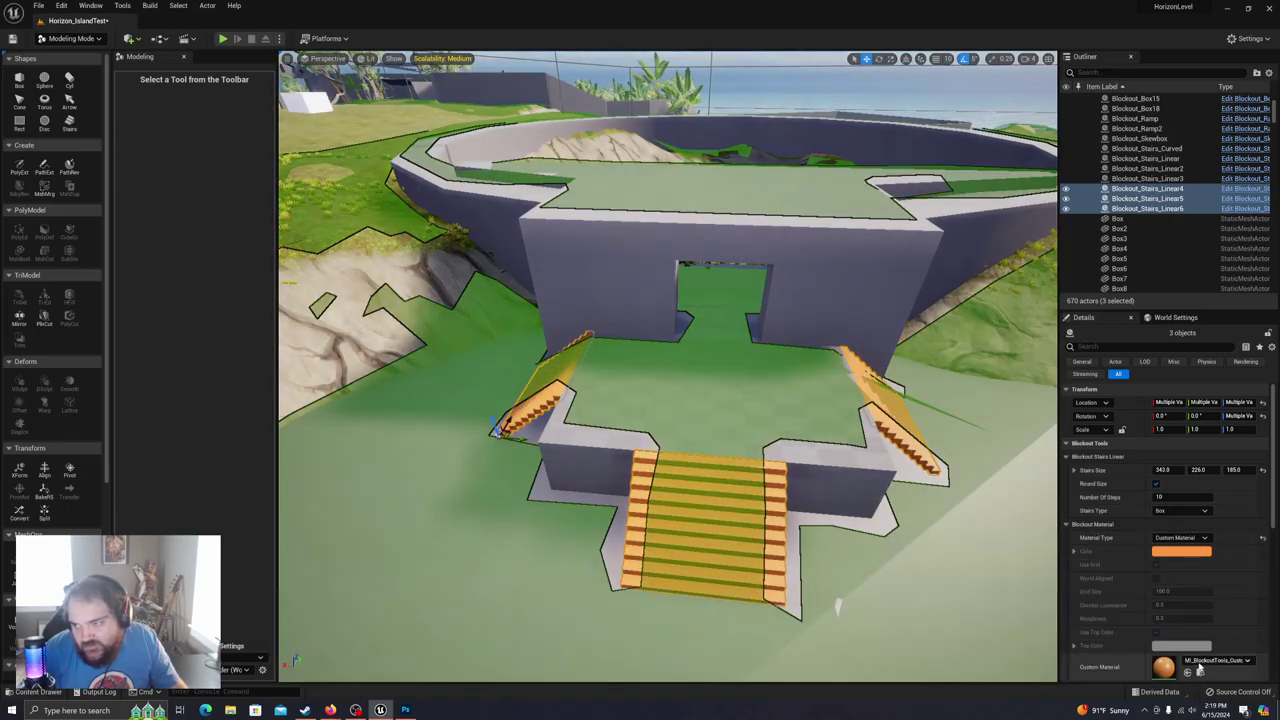
# Step: Assign the Gray material as the custom material of the three selected staircases
pyautogui.click(1193, 662)
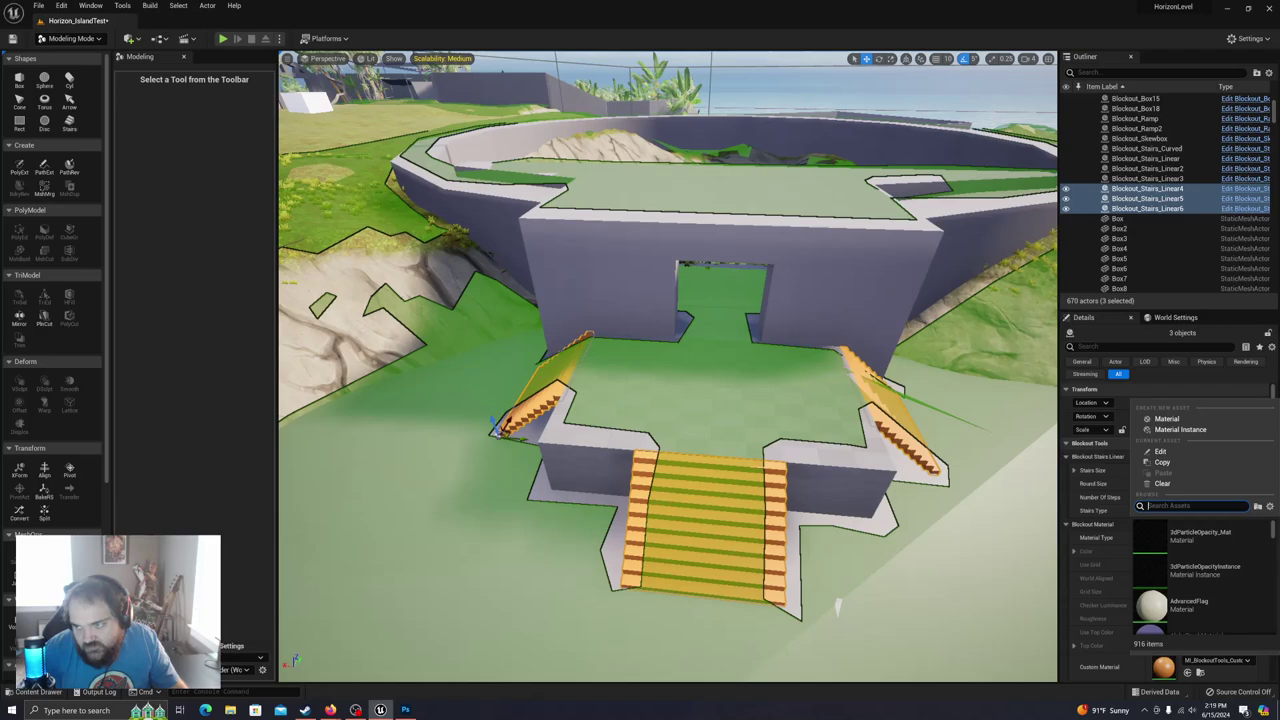
pyautogui.write('Gray')
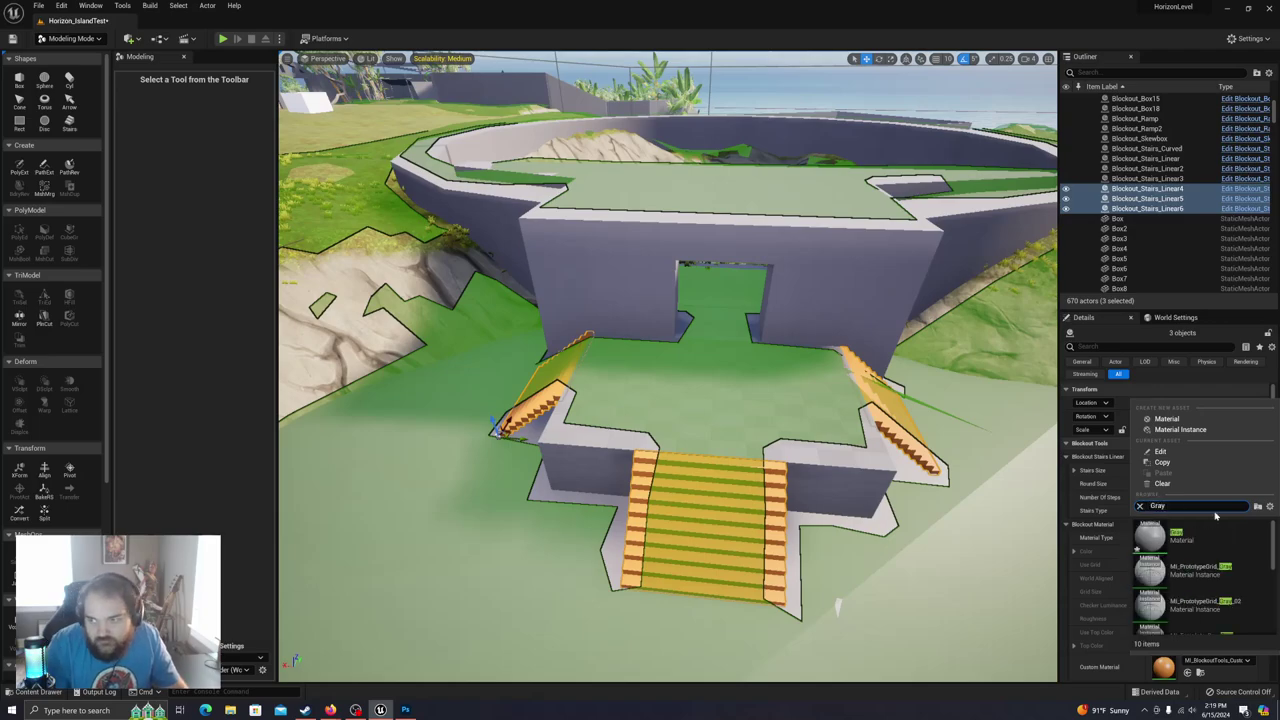
pyautogui.click(1175, 538)
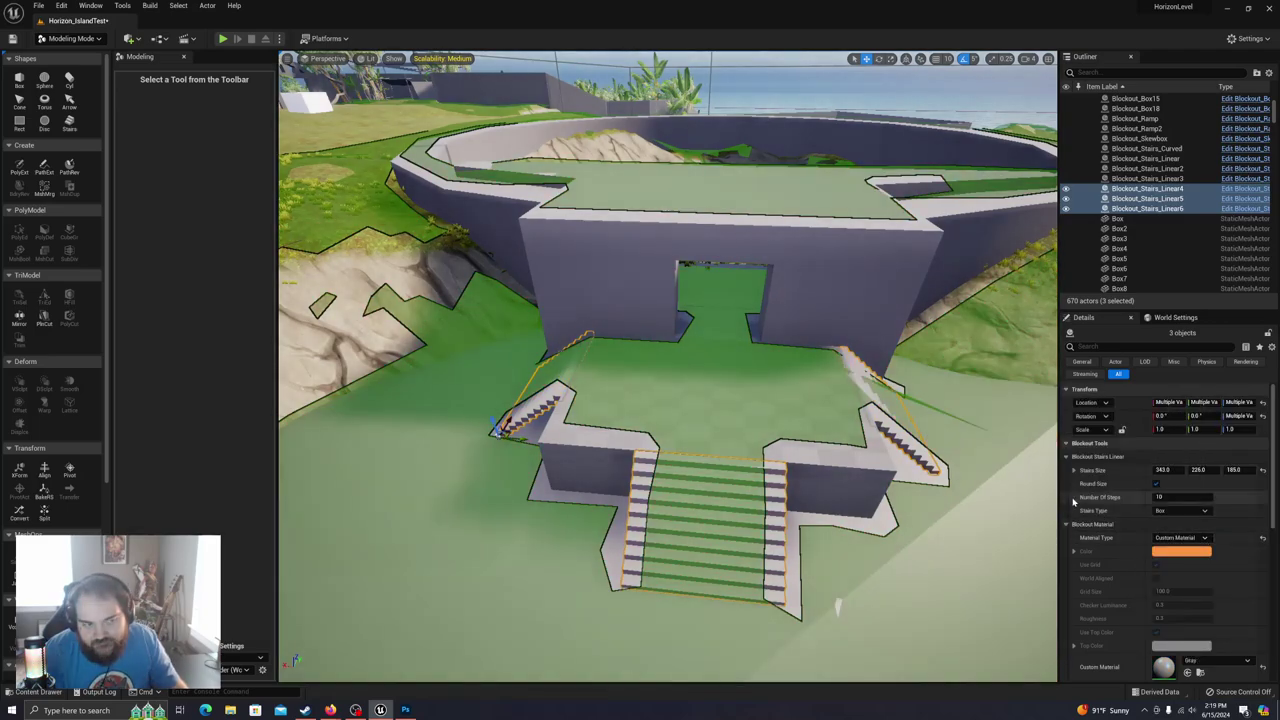
# Step: Save all modified files of the project, including the level
pyautogui.moveTo(668, 366); pyautogui.dragTo(735, 308, button='right')
pyautogui.press('w')
pyautogui.press('a')
pyautogui.press('q')
pyautogui.press('w')
pyautogui.click(38, 5)
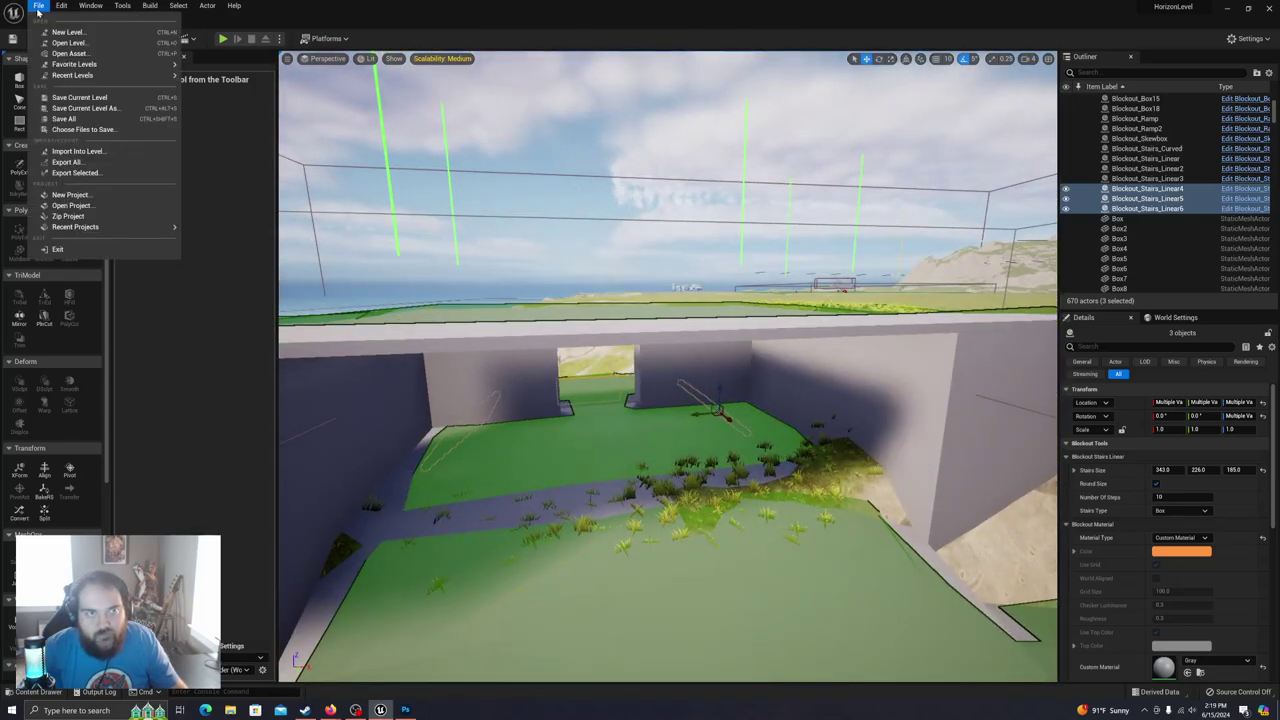
pyautogui.click(64, 119)
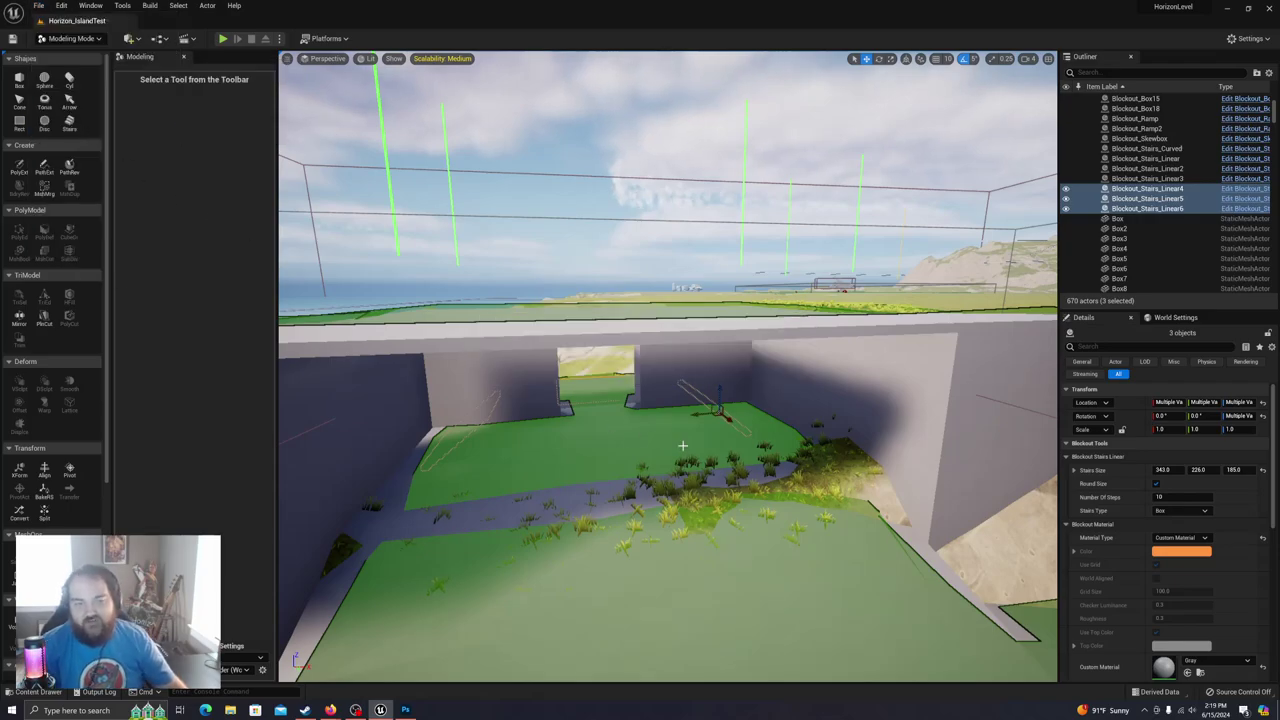
# Step: Switch to landscape painting and choose the Dirt layer as the paint target
pyautogui.press('s')
pyautogui.moveTo(799, 489); pyautogui.dragTo(785, 381, button='right')
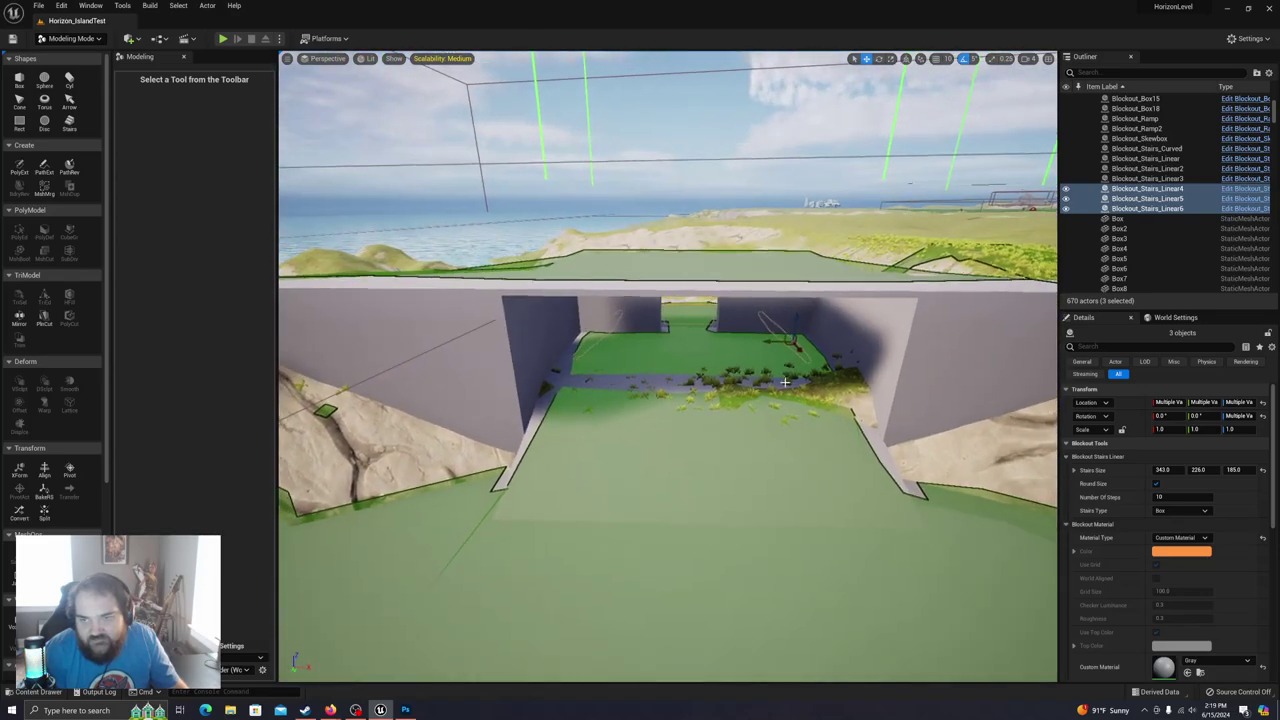
pyautogui.click(91, 40)
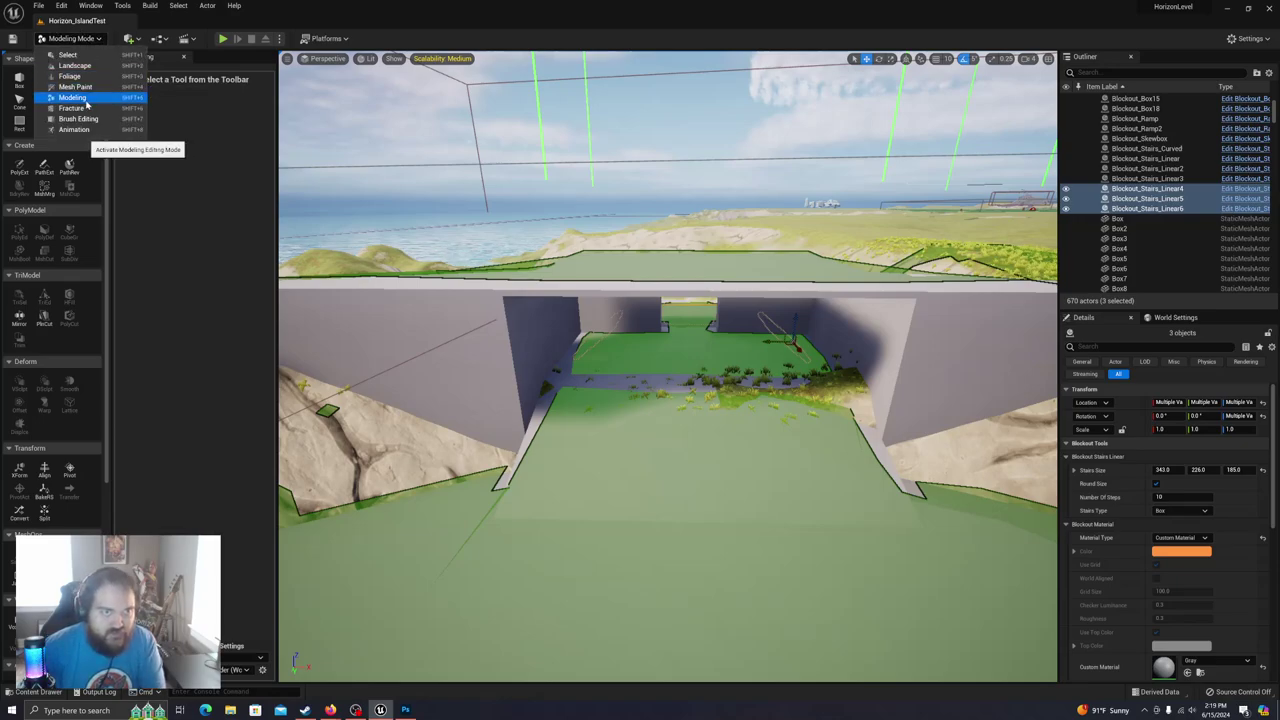
pyautogui.click(83, 66)
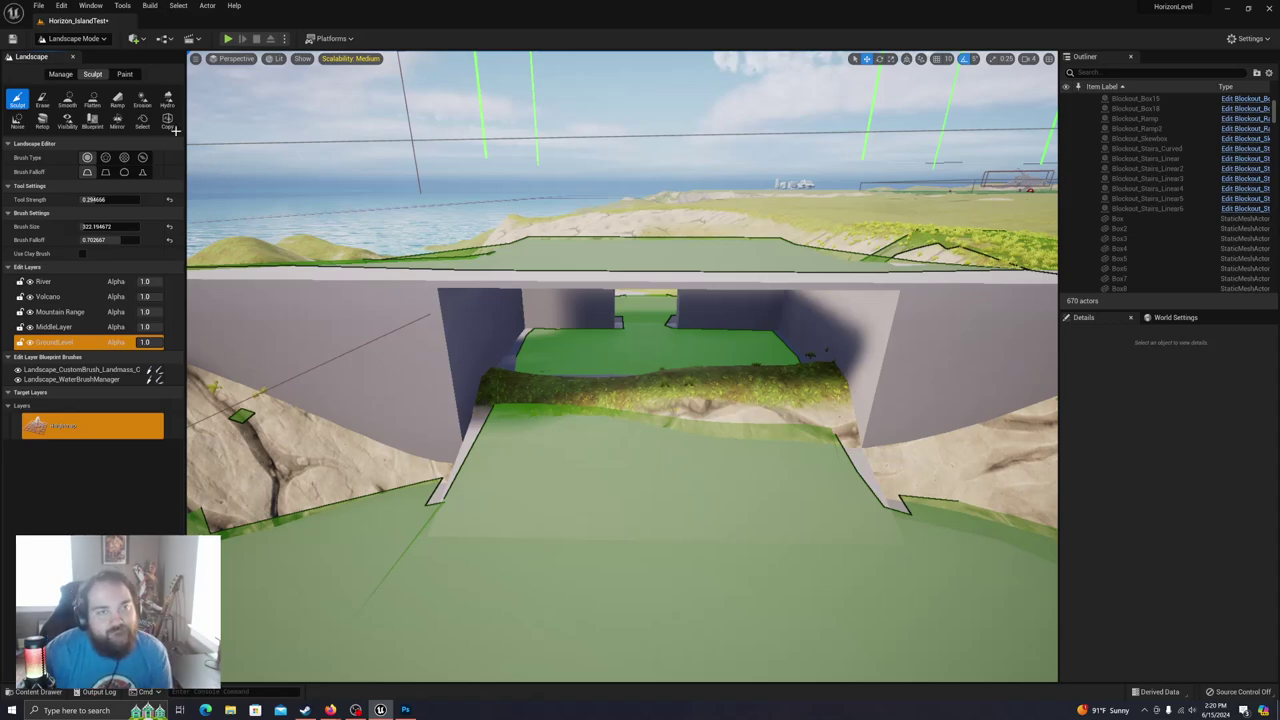
pyautogui.click(124, 74)
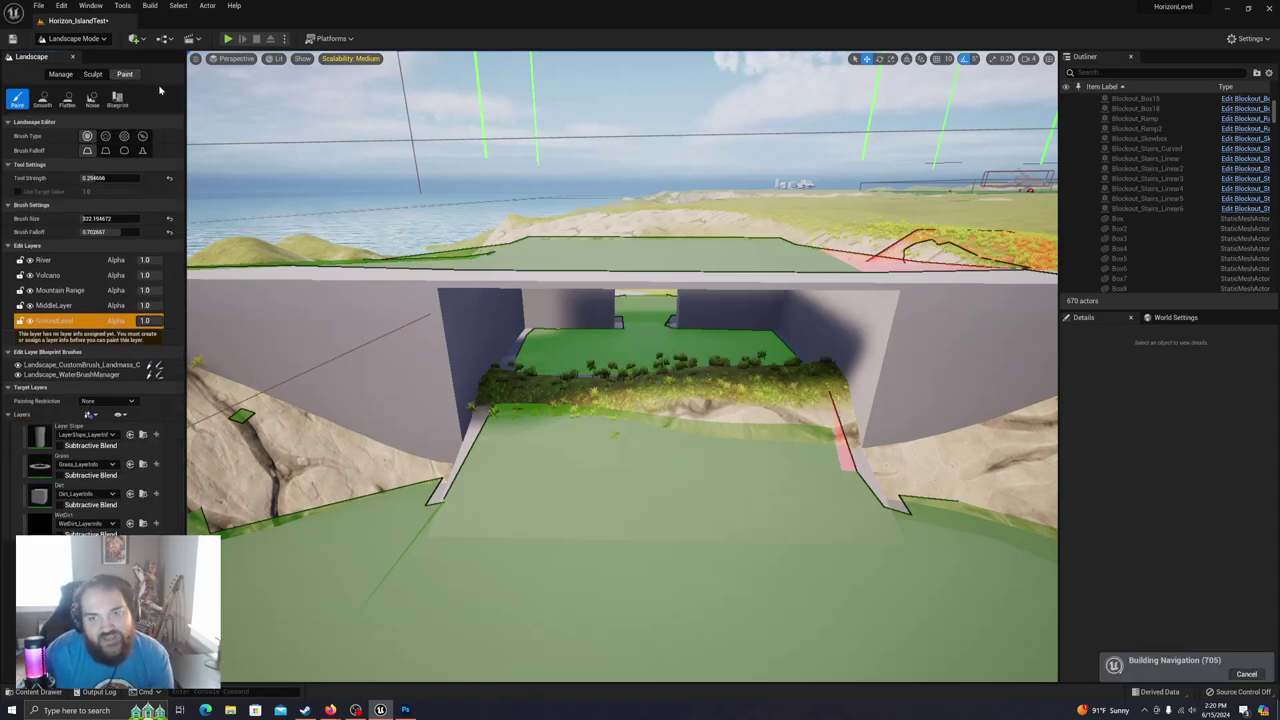
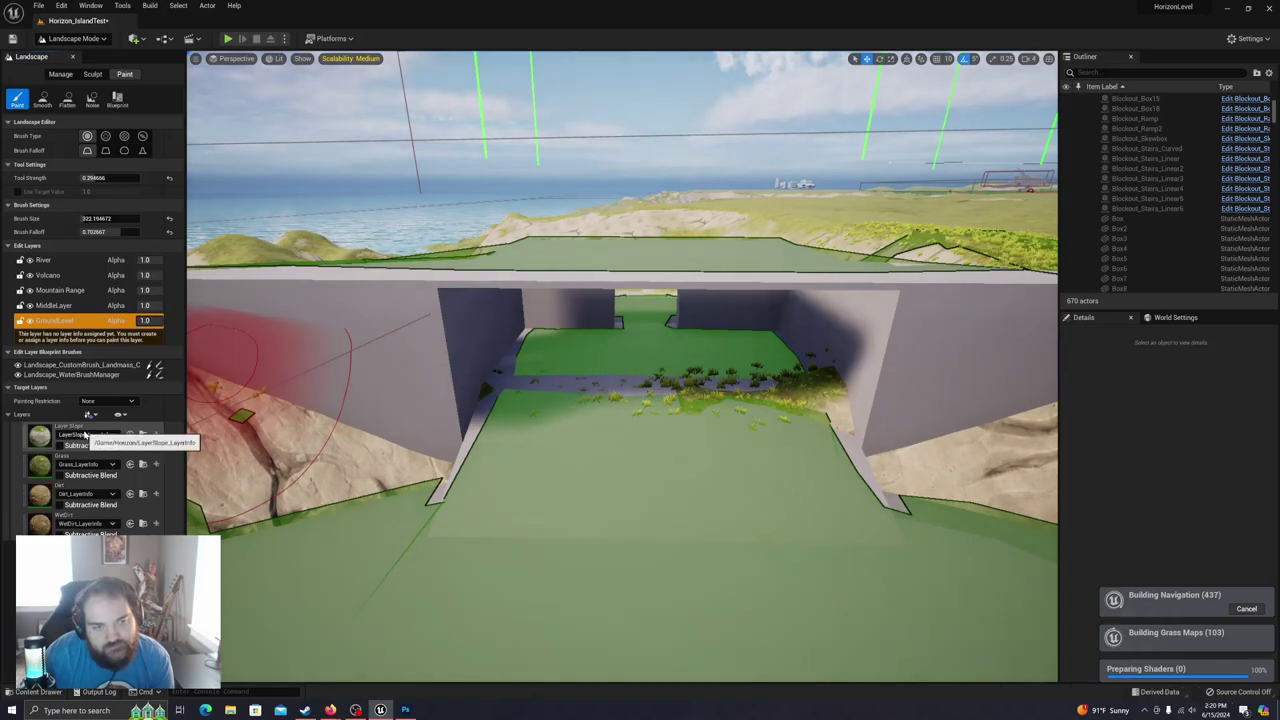
pyautogui.click(80, 492)
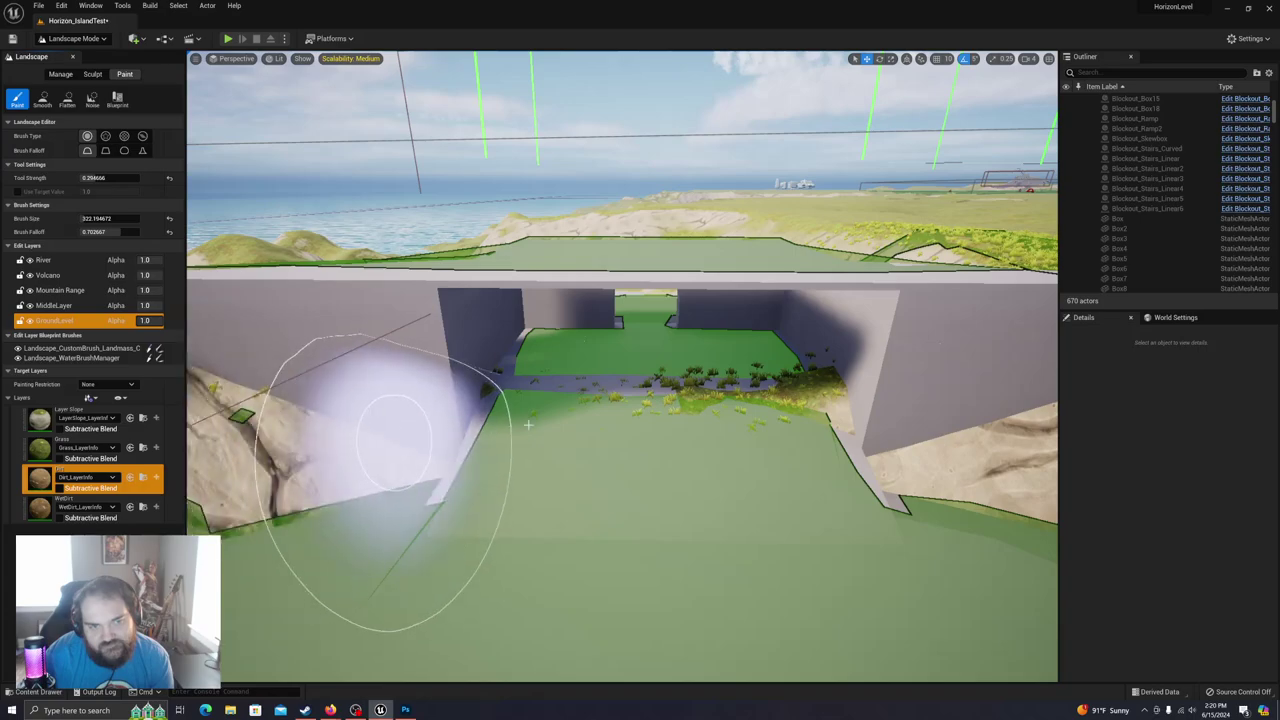
# Step: Paint the Dirt layer over the grassy strip of terrain in the passage beneath the gate building
pyautogui.moveTo(521, 387)
pyautogui.mouseDown()
pyautogui.moveTo(801, 400)
pyautogui.moveTo(566, 396)
pyautogui.moveTo(620, 398)
pyautogui.mouseUp()
pyautogui.moveTo(759, 394)
pyautogui.mouseDown()
pyautogui.moveTo(788, 394)
pyautogui.moveTo(726, 437)
pyautogui.mouseUp()
pyautogui.moveTo(726, 437)
pyautogui.mouseDown(button='right')
pyautogui.moveTo(850, 412)
pyautogui.moveTo(850, 510)
pyautogui.mouseUp(button='right')
pyautogui.moveTo(730, 395)
pyautogui.mouseDown()
pyautogui.moveTo(766, 509)
pyautogui.moveTo(734, 531)
pyautogui.mouseUp()
pyautogui.moveTo(734, 531); pyautogui.dragTo(872, 442, button='right')
pyautogui.moveTo(534, 436)
pyautogui.mouseDown()
pyautogui.moveTo(506, 391)
pyautogui.moveTo(563, 580)
pyautogui.mouseUp()
pyautogui.moveTo(563, 580); pyautogui.dragTo(670, 578, button='right')
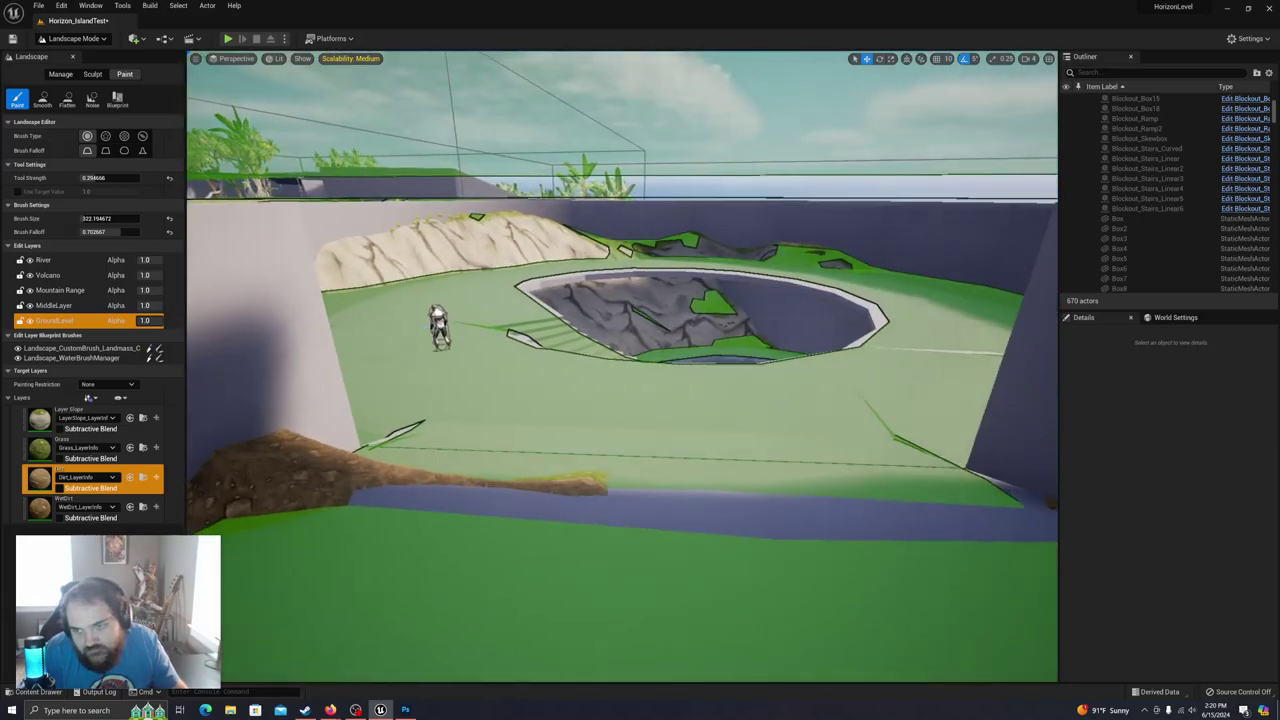
# Step: Paint the Dirt layer over the rocky wedge of terrain between the gate building's side wall and the arena floor
pyautogui.moveTo(540, 520); pyautogui.dragTo(550, 520, button='right')
pyautogui.moveTo(743, 523)
pyautogui.mouseDown(button='right')
pyautogui.moveTo(930, 520)
pyautogui.moveTo(790, 600)
pyautogui.moveTo(790, 615)
pyautogui.mouseUp(button='right')
pyautogui.moveTo(558, 460); pyautogui.dragTo(438, 377, button='right')
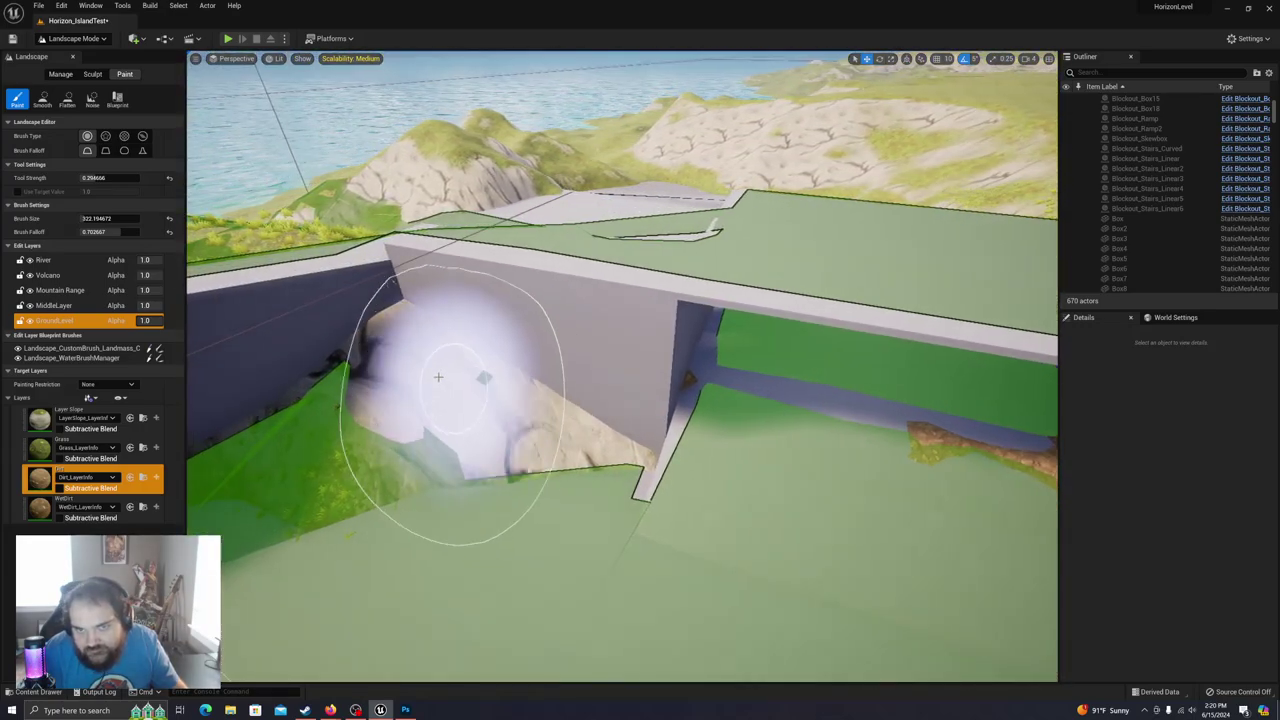
pyautogui.moveTo(485, 372)
pyautogui.mouseDown()
pyautogui.moveTo(549, 403)
pyautogui.moveTo(457, 405)
pyautogui.mouseUp()
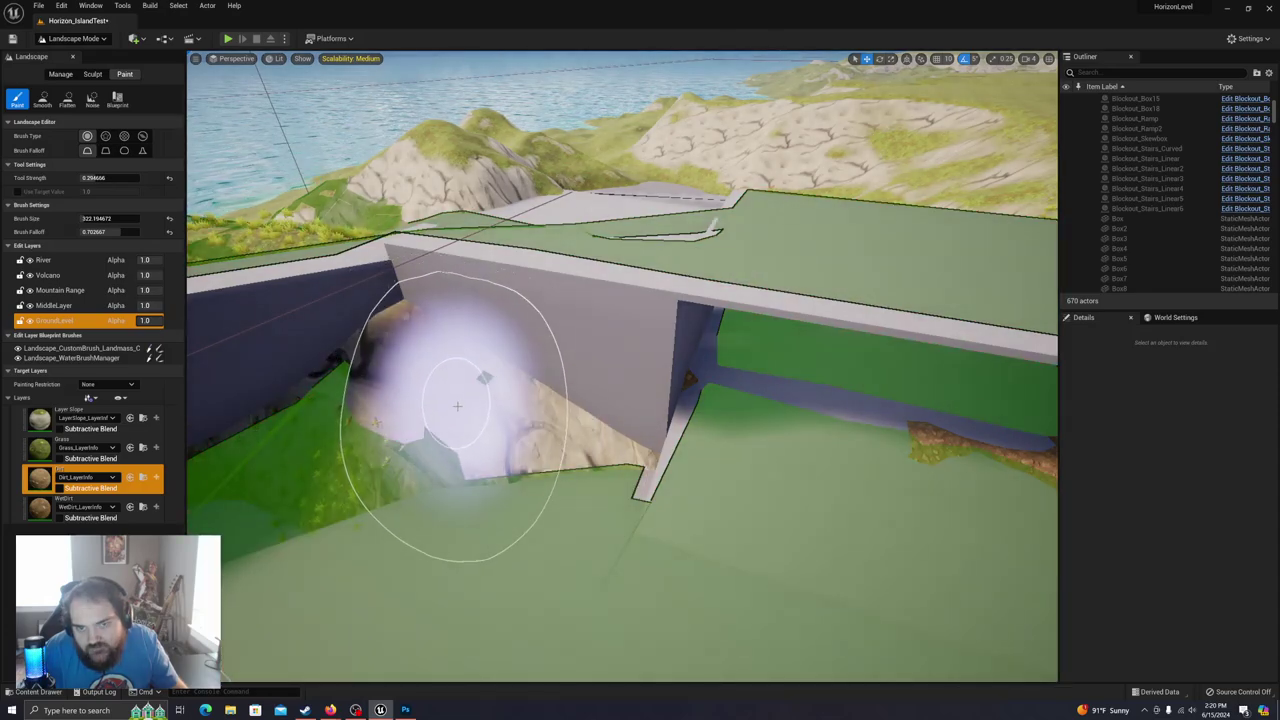
pyautogui.moveTo(425, 478); pyautogui.dragTo(400, 445, button='right')
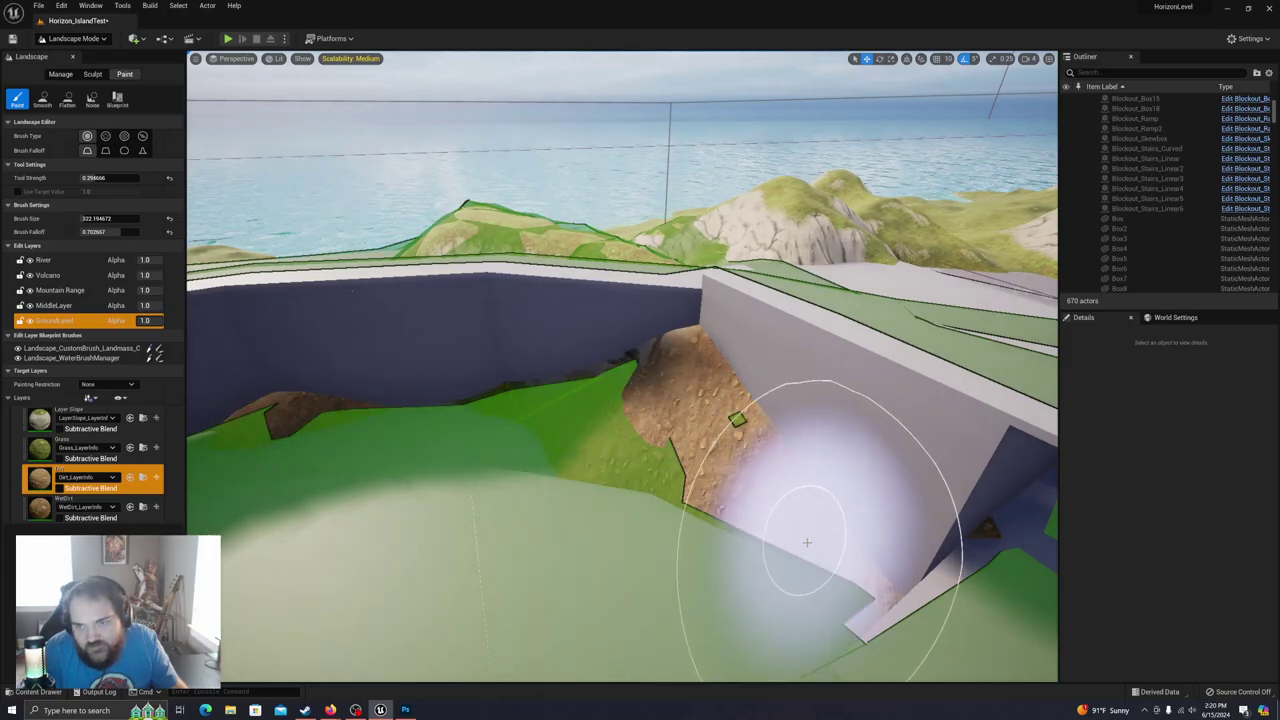
pyautogui.moveTo(522, 445)
pyautogui.mouseDown(button='right')
pyautogui.moveTo(420, 452)
pyautogui.moveTo(482, 465)
pyautogui.mouseUp(button='right')
# Step: Paint the Dirt layer over the exposed rock patches along the base of the curved arena wall
pyautogui.moveTo(410, 430)
pyautogui.mouseDown(button='right')
pyautogui.moveTo(501, 418)
pyautogui.moveTo(651, 455)
pyautogui.mouseUp(button='right')
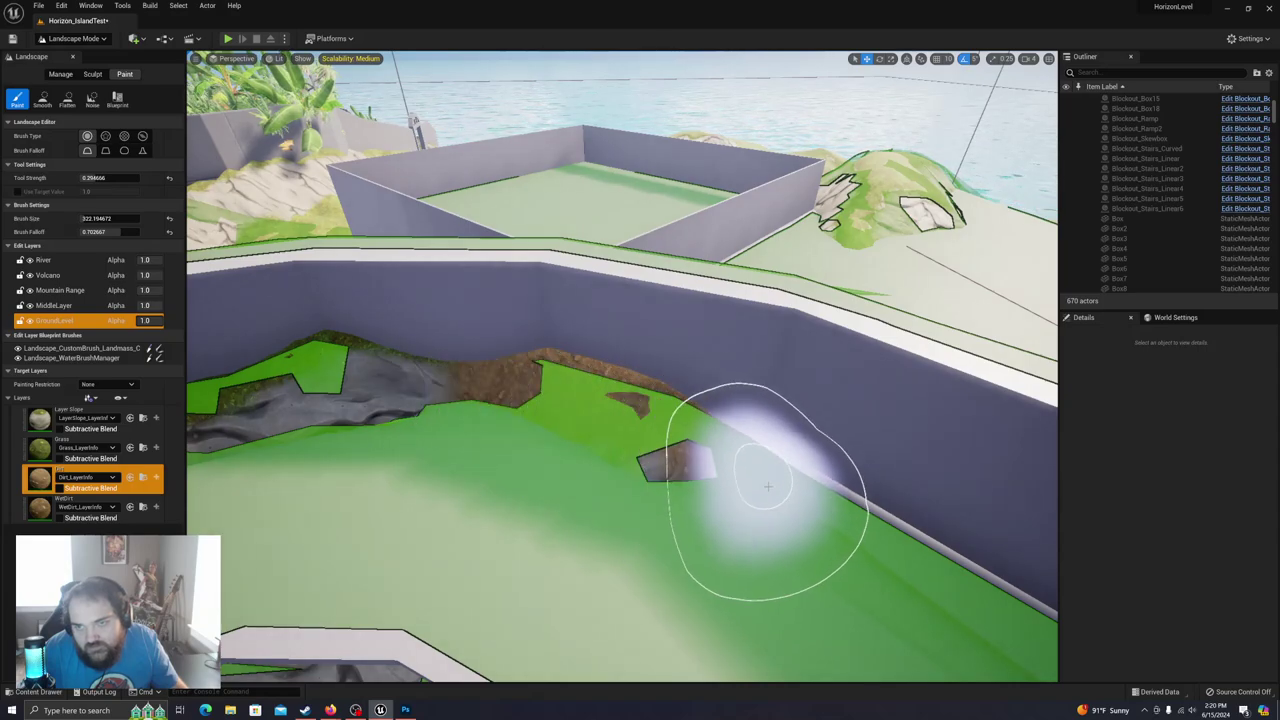
pyautogui.moveTo(286, 429)
pyautogui.mouseDown(button='right')
pyautogui.moveTo(586, 457)
pyautogui.moveTo(530, 518)
pyautogui.mouseUp(button='right')
pyautogui.moveTo(794, 565)
pyautogui.mouseDown()
pyautogui.moveTo(823, 609)
pyautogui.moveTo(706, 557)
pyautogui.moveTo(645, 560)
pyautogui.mouseUp()
pyautogui.moveTo(645, 560)
pyautogui.mouseDown(button='right')
pyautogui.moveTo(715, 620)
pyautogui.moveTo(628, 658)
pyautogui.mouseUp(button='right')
pyautogui.moveTo(443, 571)
pyautogui.mouseDown()
pyautogui.moveTo(735, 567)
pyautogui.moveTo(475, 575)
pyautogui.moveTo(829, 584)
pyautogui.mouseUp()
pyautogui.moveTo(766, 565)
pyautogui.mouseDown(button='right')
pyautogui.moveTo(890, 580)
pyautogui.moveTo(766, 565)
pyautogui.moveTo(589, 483)
pyautogui.mouseUp(button='right')
pyautogui.moveTo(803, 543)
pyautogui.mouseDown()
pyautogui.moveTo(643, 508)
pyautogui.moveTo(557, 531)
pyautogui.mouseUp()
# Step: Paint the Dirt layer over the large rock slope inside the arena wall and the slope on that side of the gate
pyautogui.moveTo(557, 531)
pyautogui.mouseDown(button='right')
pyautogui.moveTo(400, 510)
pyautogui.moveTo(240, 515)
pyautogui.moveTo(280, 535)
pyautogui.mouseUp(button='right')
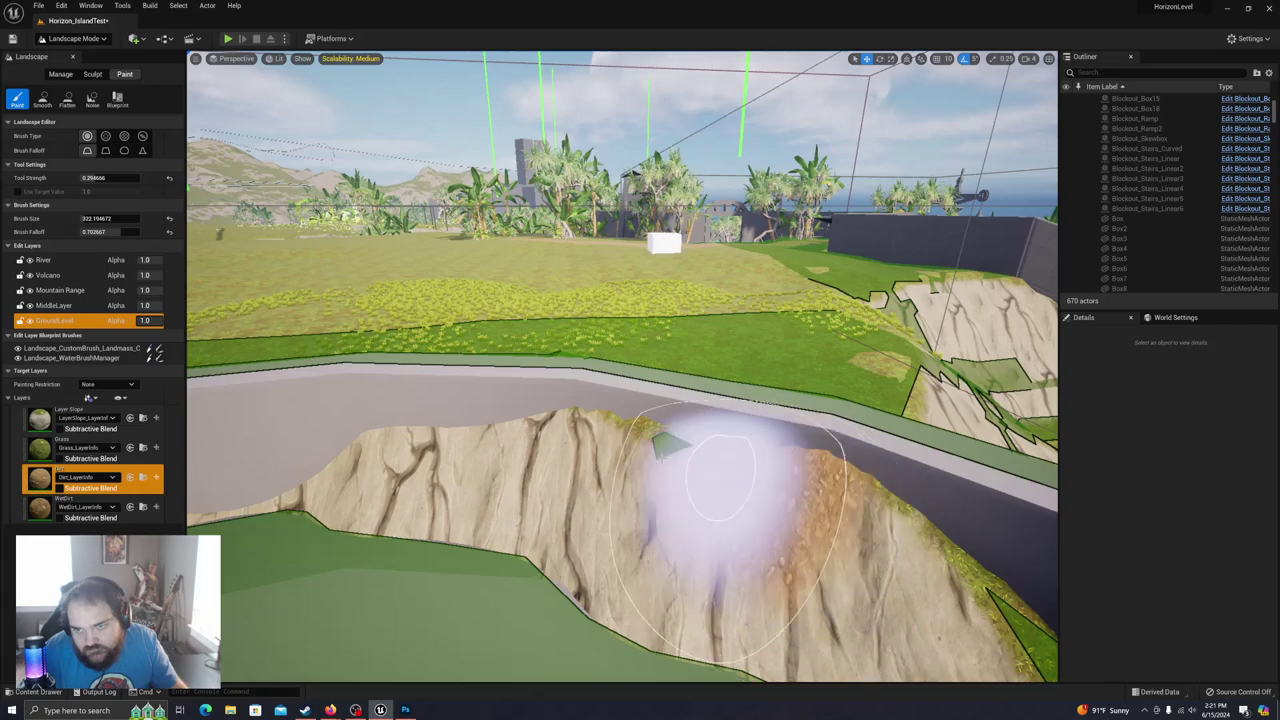
pyautogui.moveTo(725, 470)
pyautogui.mouseDown()
pyautogui.moveTo(900, 557)
pyautogui.moveTo(857, 571)
pyautogui.mouseUp()
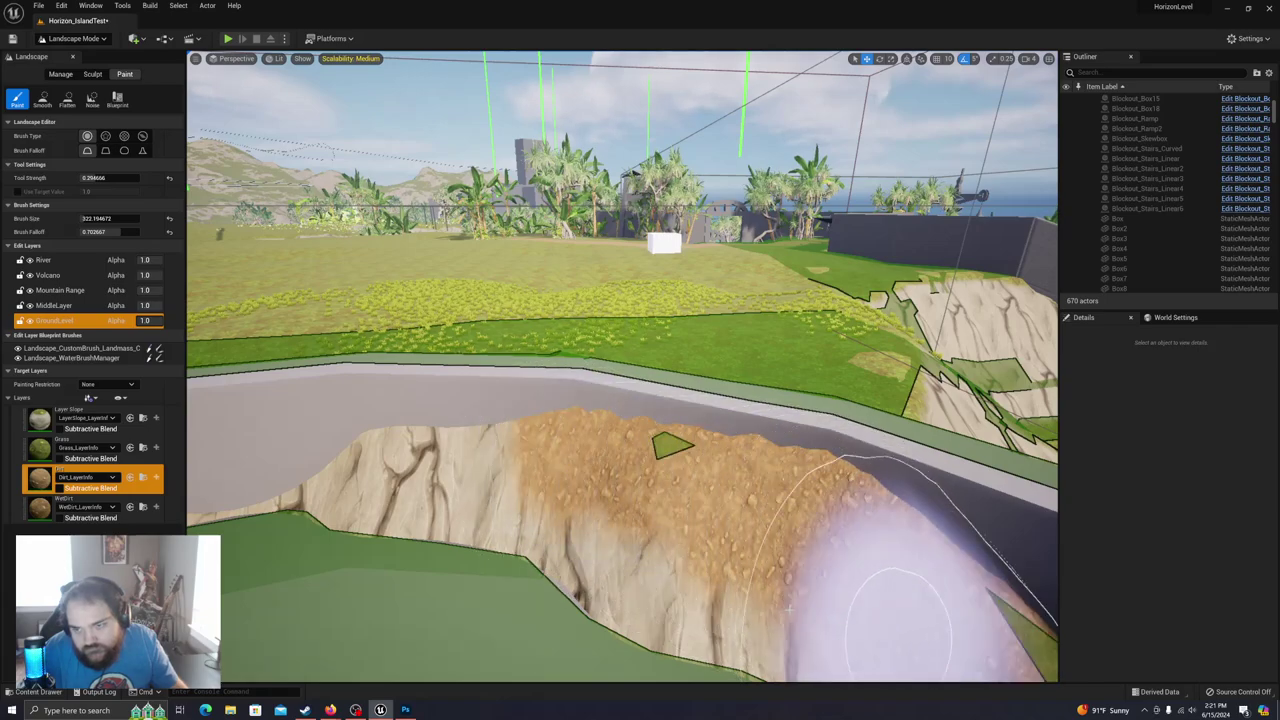
pyautogui.moveTo(423, 512)
pyautogui.mouseDown()
pyautogui.moveTo(352, 485)
pyautogui.moveTo(752, 577)
pyautogui.moveTo(870, 582)
pyautogui.mouseUp()
pyautogui.moveTo(870, 582); pyautogui.dragTo(1165, 604, button='right')
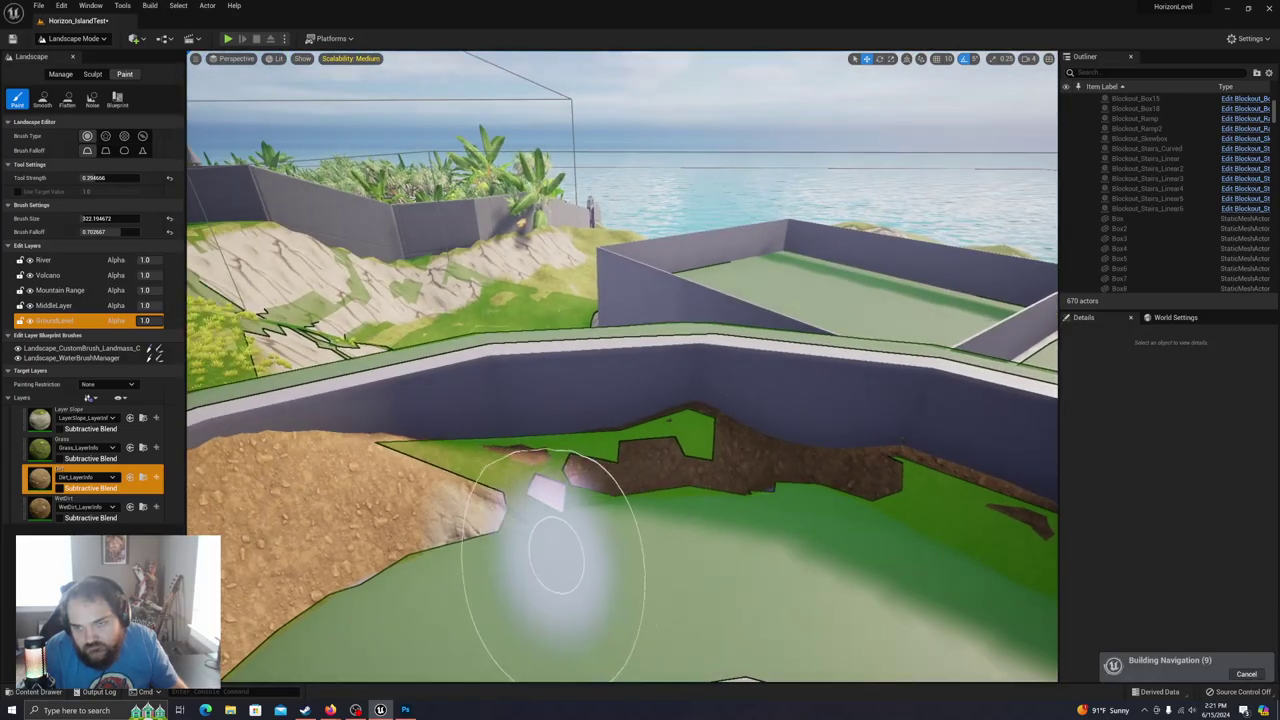
pyautogui.moveTo(465, 518); pyautogui.dragTo(477, 533, button='right')
pyautogui.moveTo(360, 462); pyautogui.dragTo(300, 485)
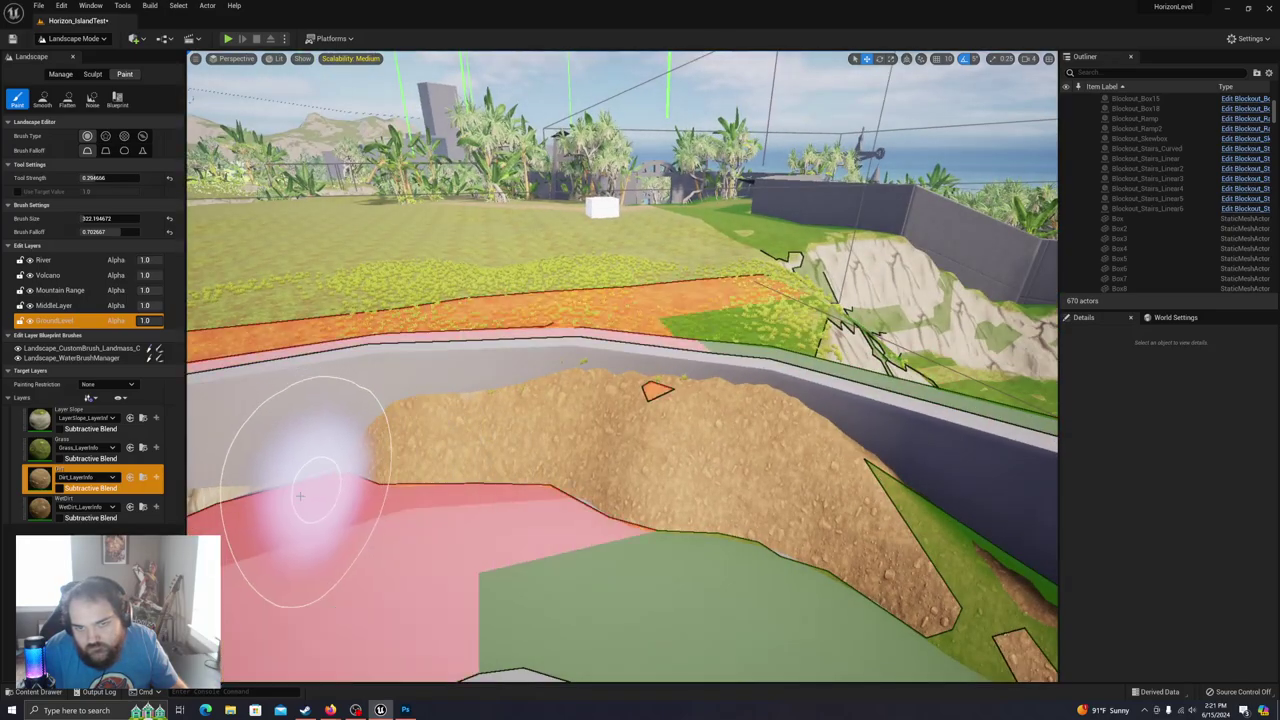
pyautogui.moveTo(290, 488); pyautogui.dragTo(200, 530, button='right')
pyautogui.moveTo(503, 458); pyautogui.dragTo(563, 428, button='right')
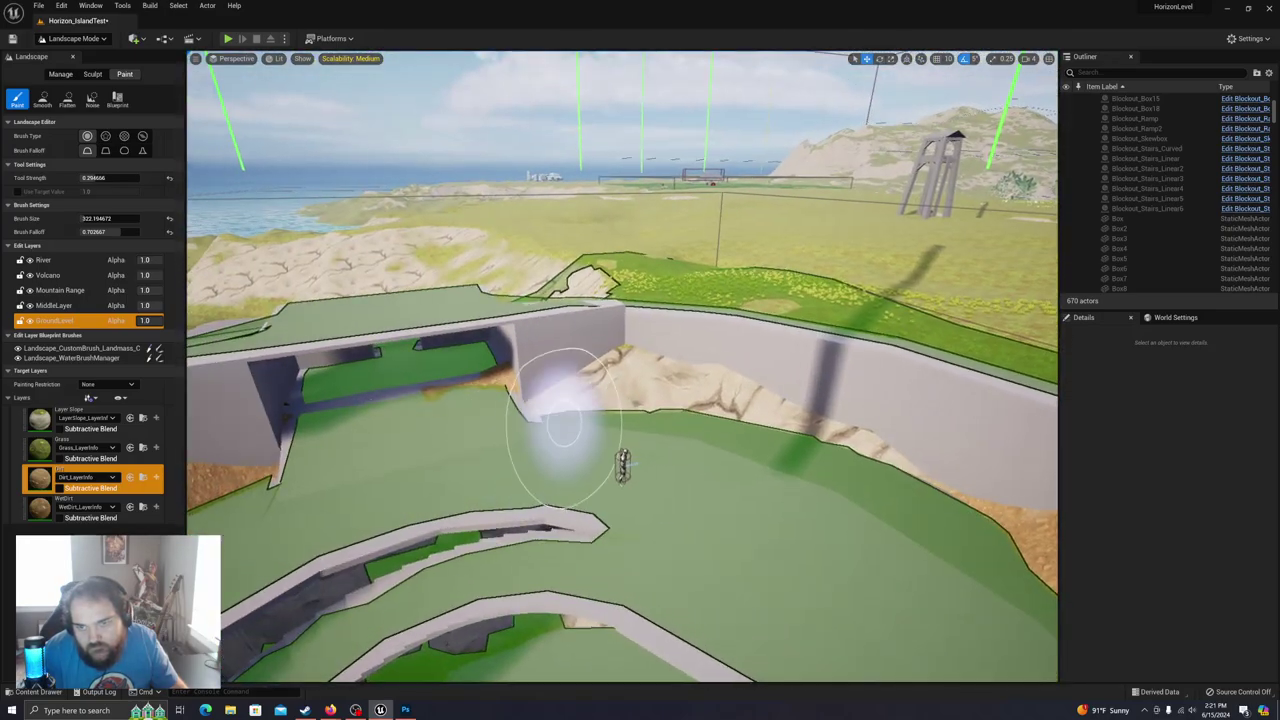
pyautogui.moveTo(645, 394)
pyautogui.mouseDown()
pyautogui.moveTo(886, 471)
pyautogui.moveTo(636, 396)
pyautogui.mouseUp()
# Step: Switch to the Layer Slope layer and paint rock back over the middle of the dirt-covered slopes, leaving dirt along their upper edges
pyautogui.click(67, 417)
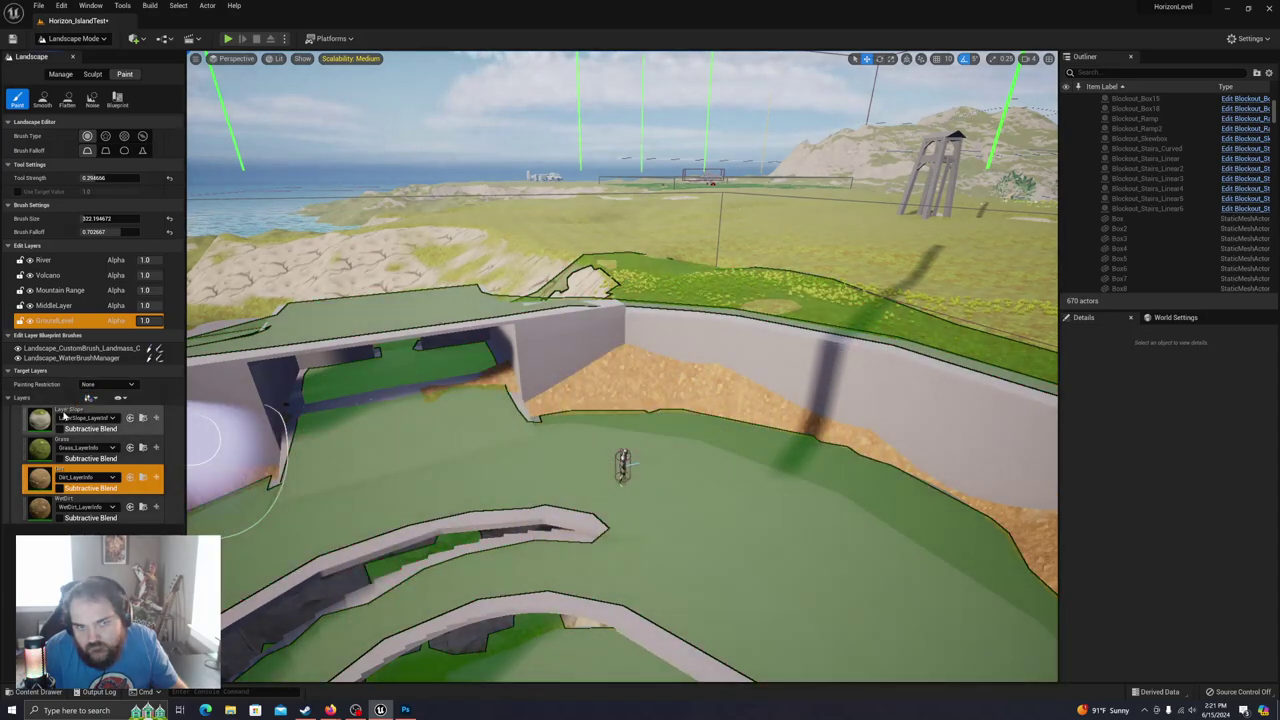
pyautogui.moveTo(602, 420)
pyautogui.mouseDown()
pyautogui.moveTo(735, 445)
pyautogui.moveTo(855, 499)
pyautogui.mouseUp()
pyautogui.moveTo(660, 465); pyautogui.dragTo(900, 500, button='right')
pyautogui.moveTo(691, 429)
pyautogui.mouseDown()
pyautogui.moveTo(829, 514)
pyautogui.moveTo(680, 460)
pyautogui.moveTo(449, 457)
pyautogui.moveTo(676, 446)
pyautogui.mouseUp()
pyautogui.moveTo(550, 425)
pyautogui.mouseDown()
pyautogui.moveTo(591, 414)
pyautogui.moveTo(880, 520)
pyautogui.moveTo(920, 568)
pyautogui.moveTo(817, 508)
pyautogui.moveTo(592, 438)
pyautogui.mouseUp()
pyautogui.moveTo(424, 430); pyautogui.dragTo(498, 408, button='right')
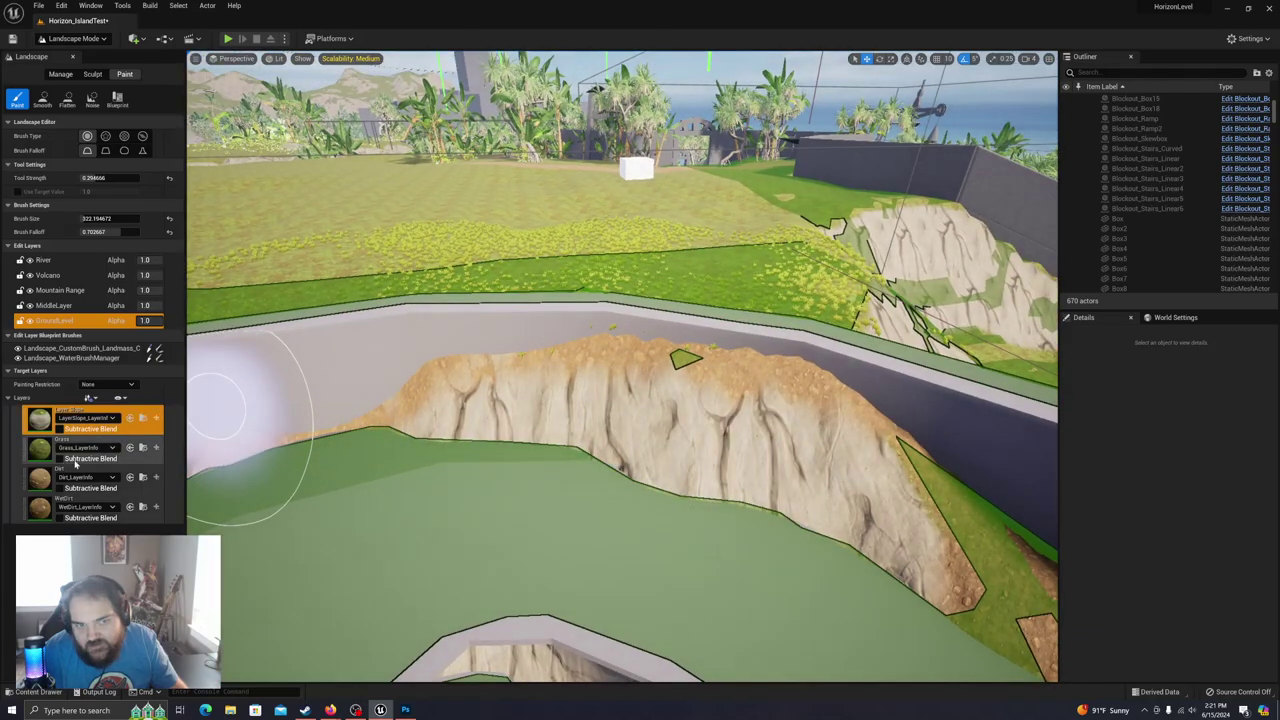
# Step: Switch to the Dirt layer and paint the upper edge of the rock slope where it meets the arena wall
pyautogui.click(42, 480)
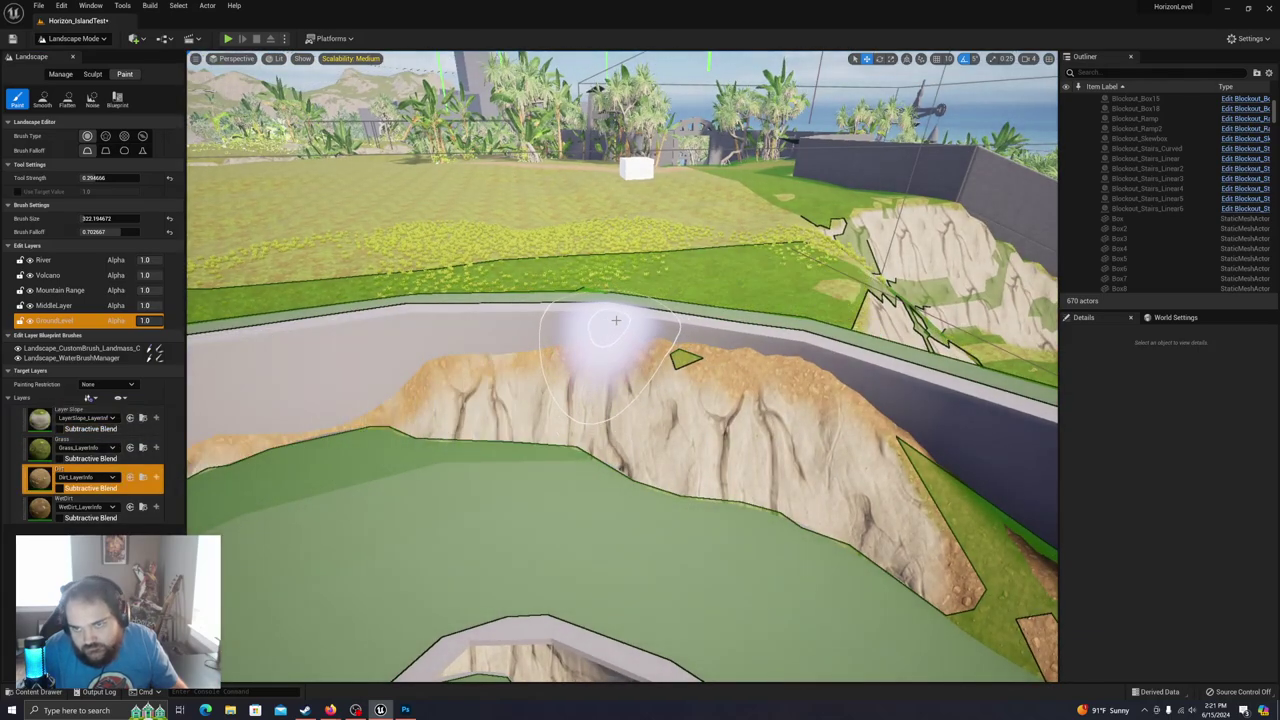
pyautogui.moveTo(738, 341)
pyautogui.mouseDown(button='right')
pyautogui.moveTo(700, 330)
pyautogui.moveTo(660, 340)
pyautogui.moveTo(640, 360)
pyautogui.moveTo(652, 400)
pyautogui.mouseUp(button='right')
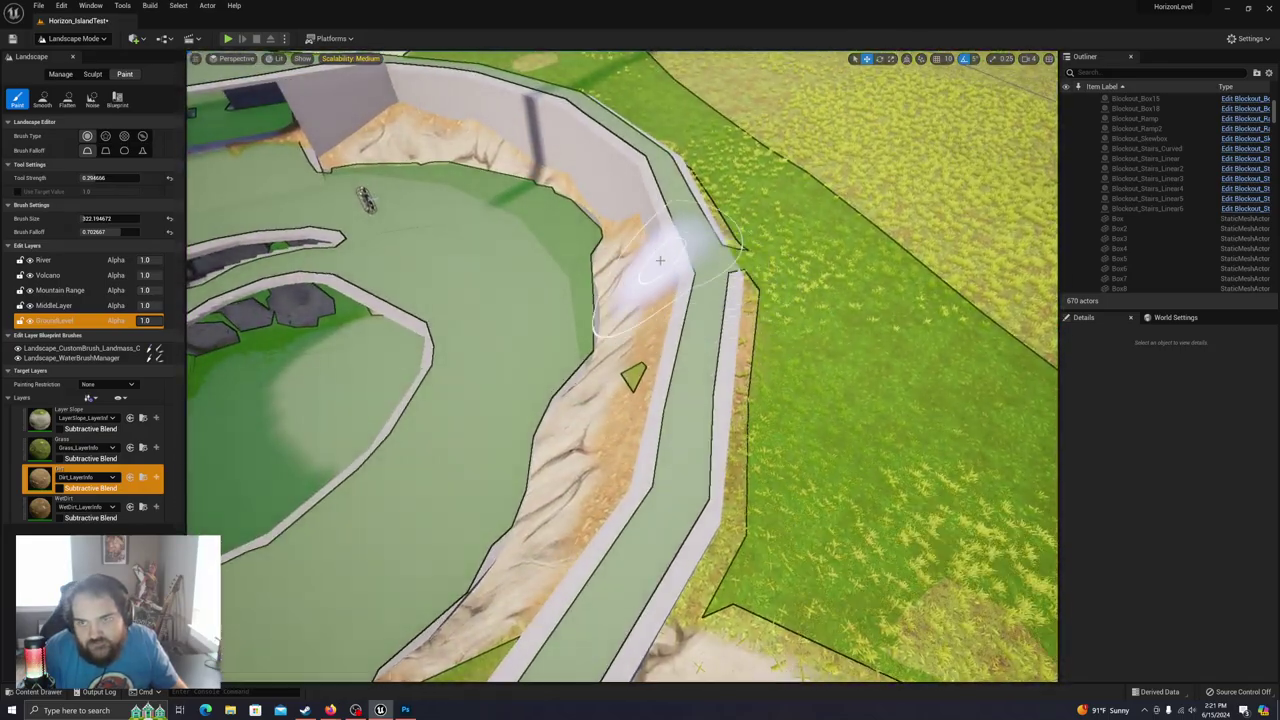
pyautogui.moveTo(674, 343)
pyautogui.mouseDown()
pyautogui.moveTo(670, 408)
pyautogui.moveTo(657, 264)
pyautogui.mouseUp()
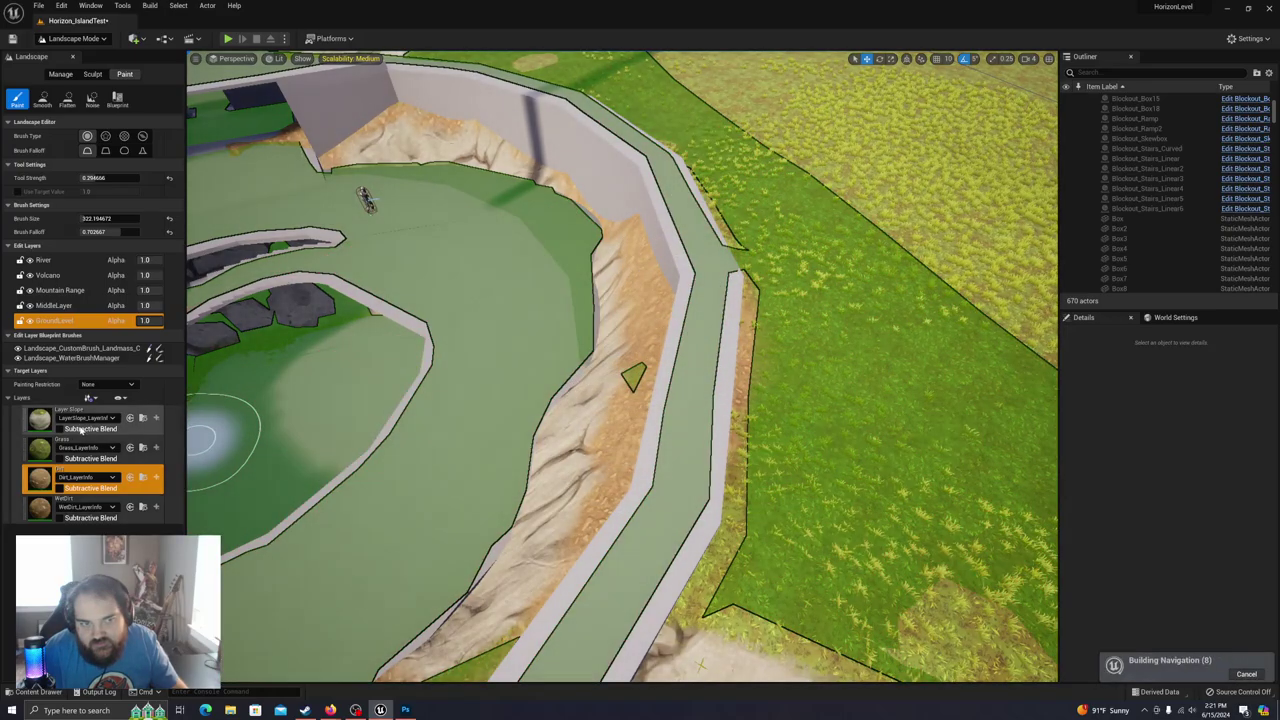
# Step: Switch to the Layer Slope layer and paint rock over the dirt wedge at the opposite side of the gate
pyautogui.click(80, 428)
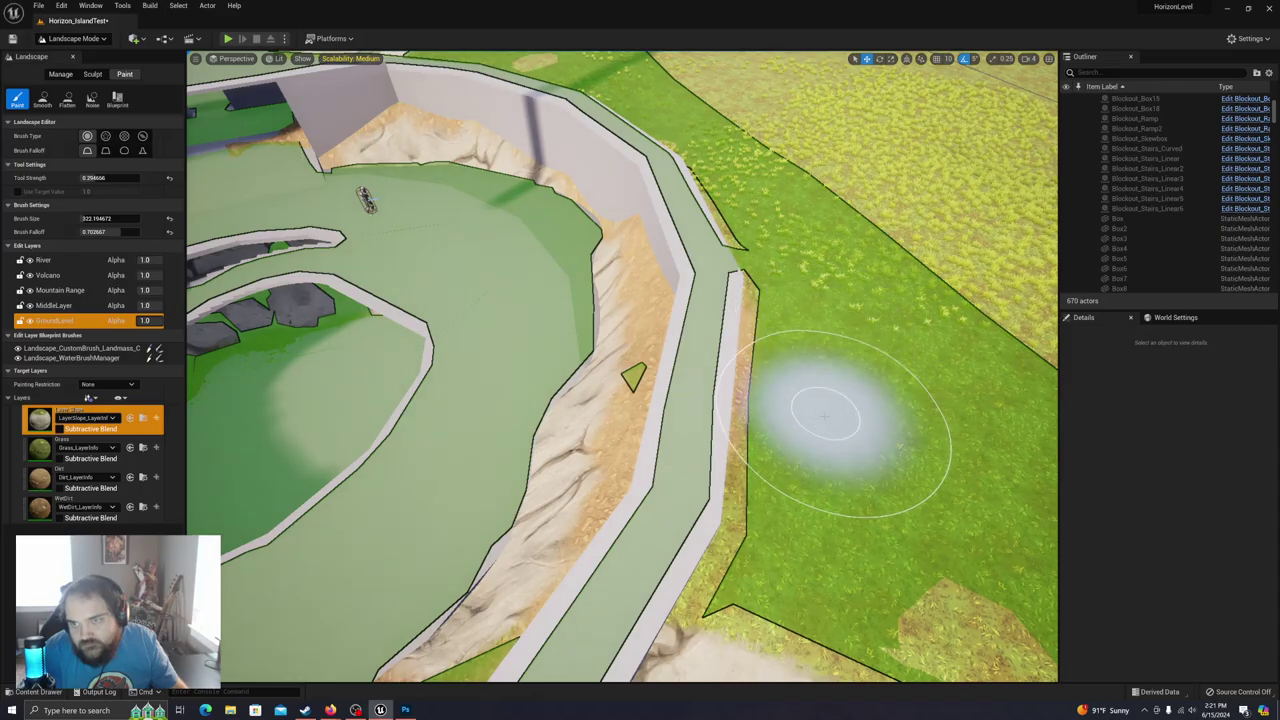
pyautogui.moveTo(797, 232)
pyautogui.mouseDown(button='right')
pyautogui.moveTo(795, 185)
pyautogui.moveTo(768, 192)
pyautogui.mouseUp(button='right')
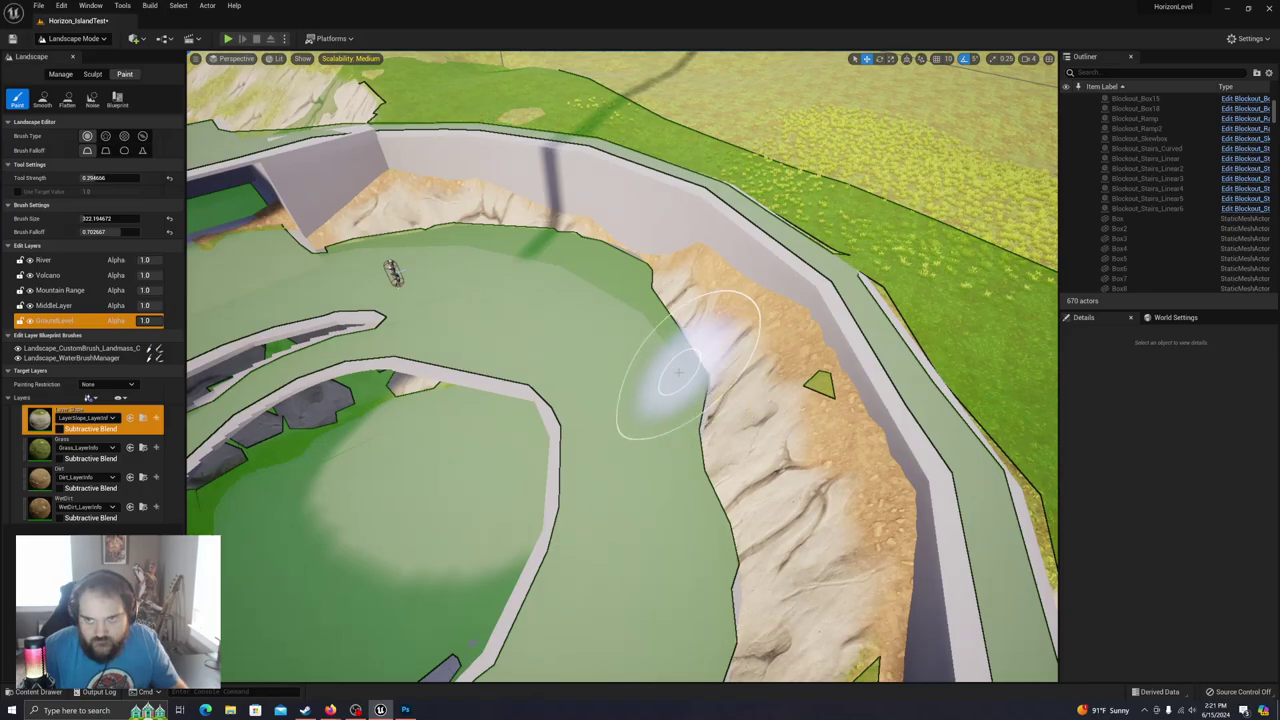
pyautogui.moveTo(714, 571); pyautogui.dragTo(597, 475, button='right')
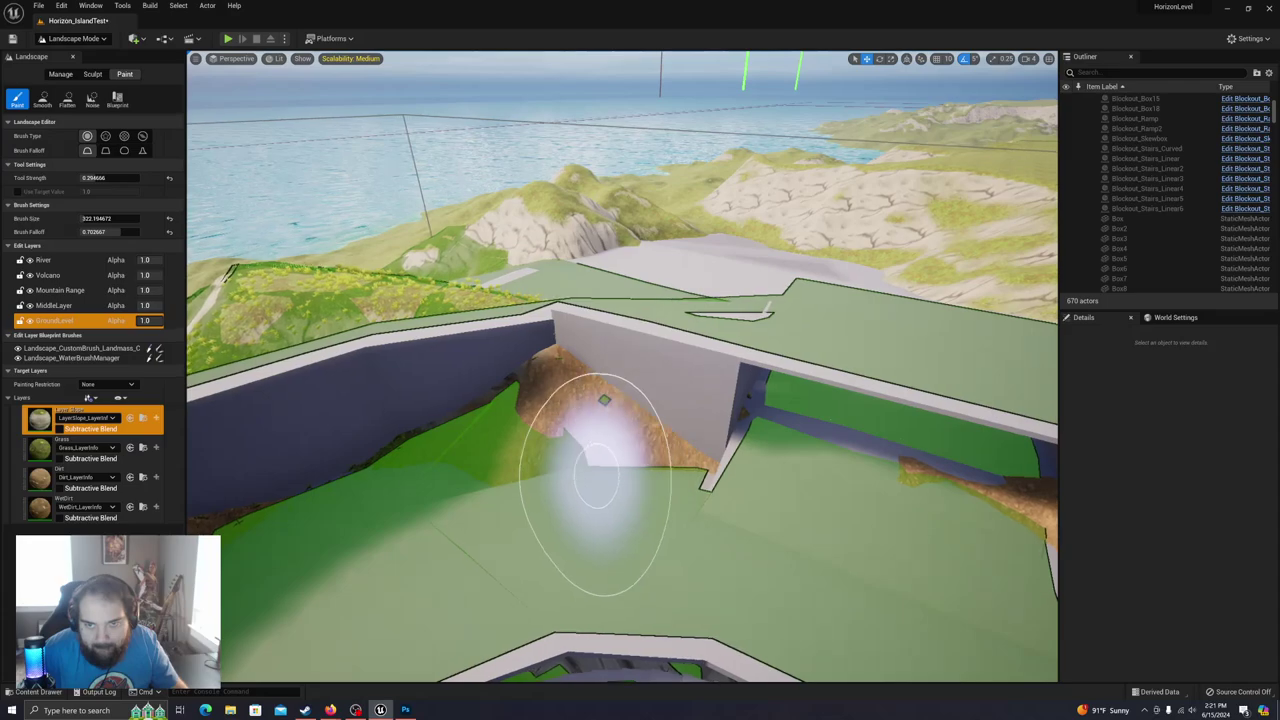
pyautogui.moveTo(587, 470)
pyautogui.mouseDown()
pyautogui.moveTo(614, 514)
pyautogui.moveTo(623, 491)
pyautogui.moveTo(485, 485)
pyautogui.mouseUp()
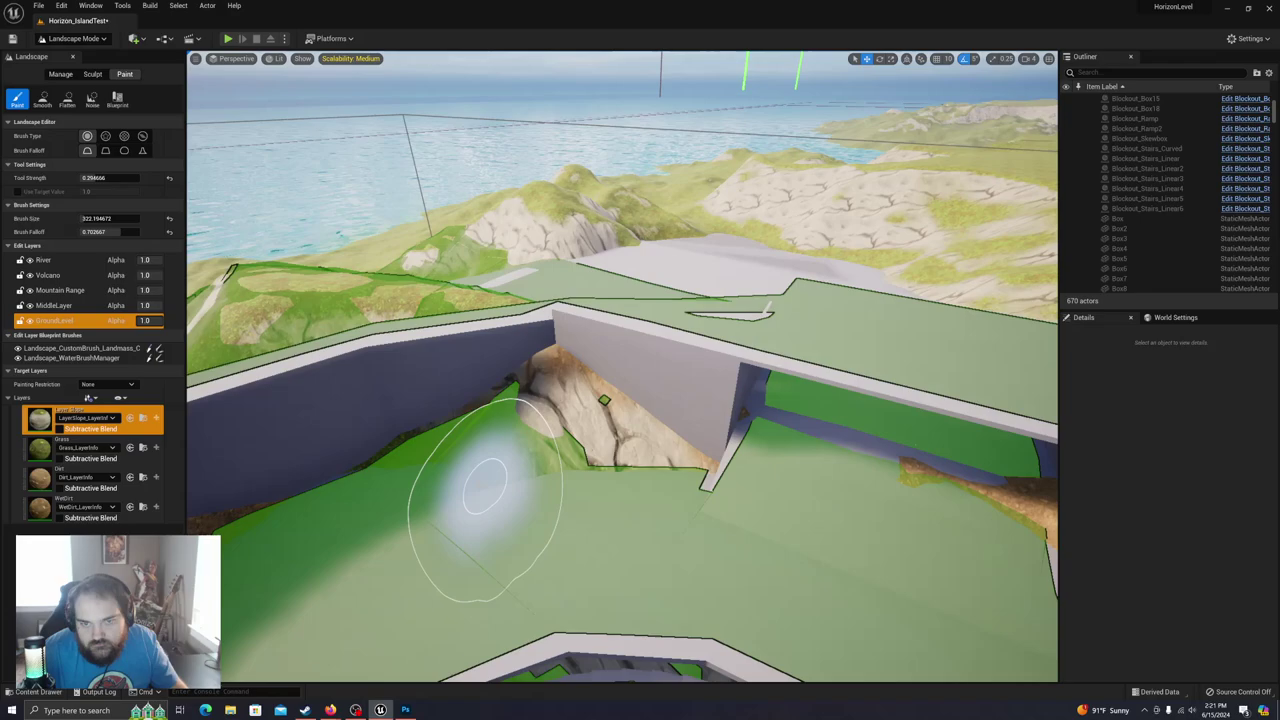
# Step: Paint the Layer Slope layer over the terrain patches along the base of the curved wall
pyautogui.moveTo(449, 486); pyautogui.dragTo(449, 491, button='right')
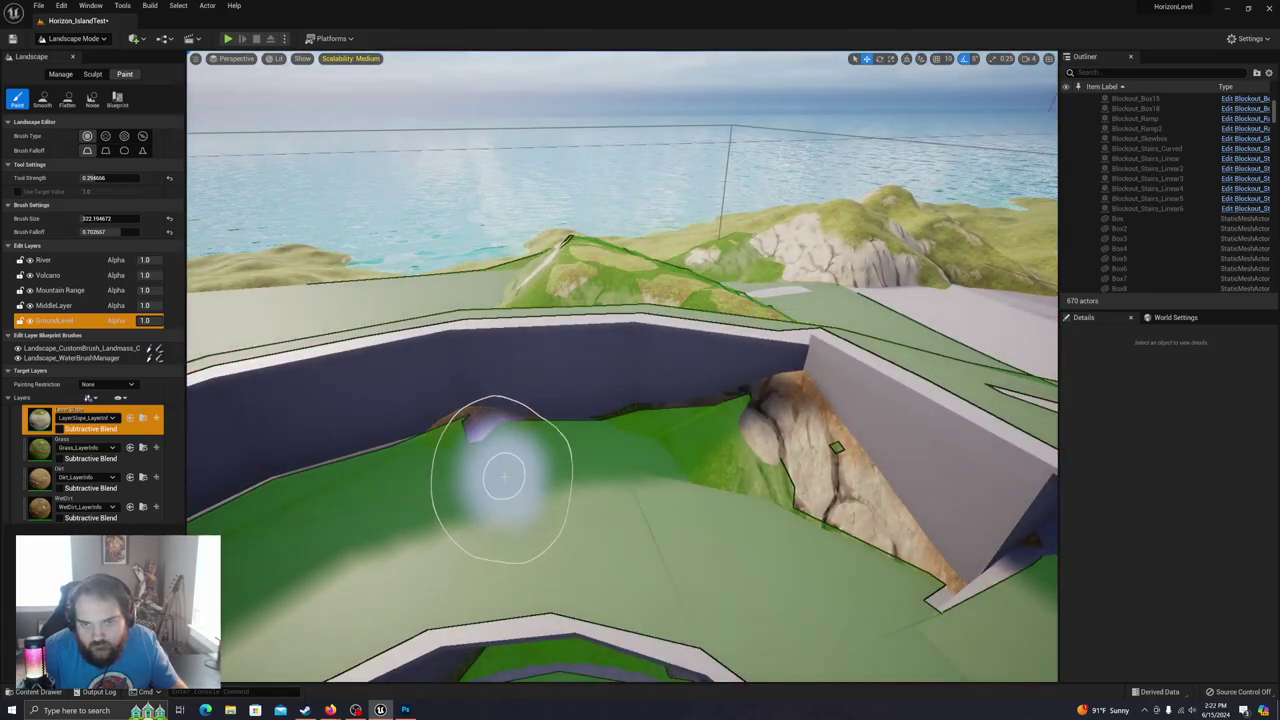
pyautogui.moveTo(504, 476); pyautogui.dragTo(447, 472)
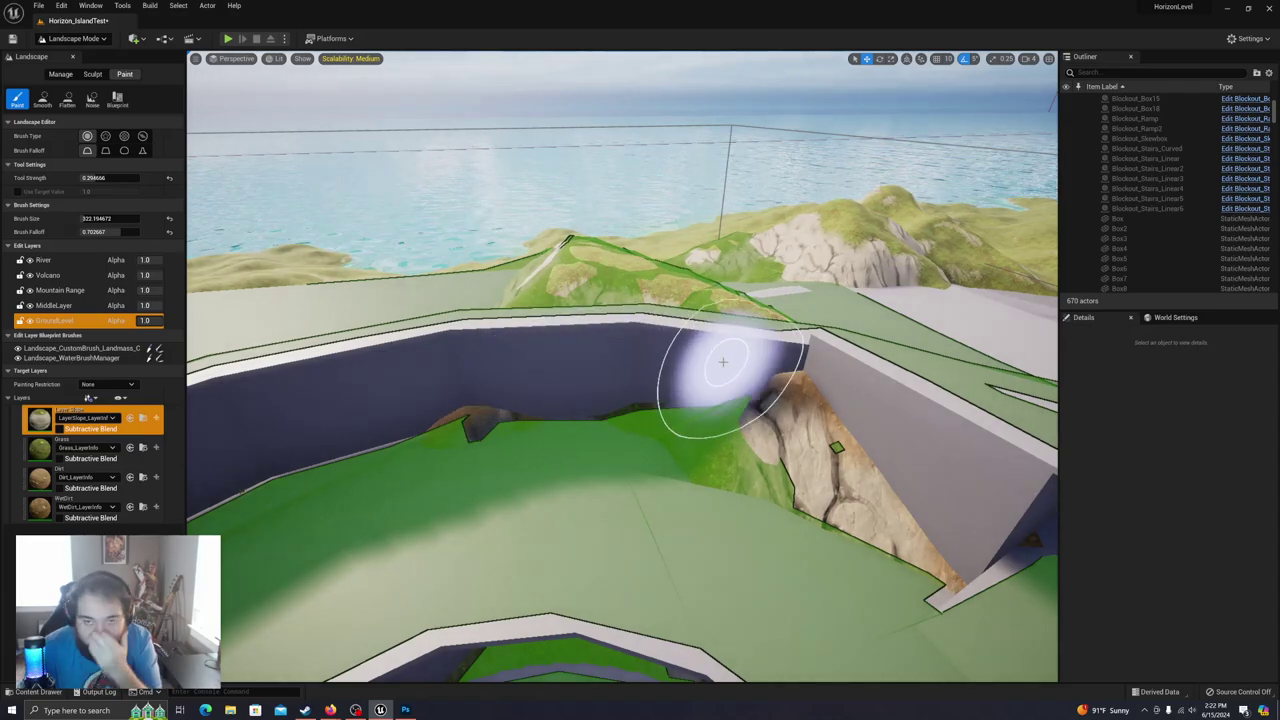
pyautogui.moveTo(672, 360); pyautogui.dragTo(586, 386, button='right')
pyautogui.moveTo(562, 418); pyautogui.dragTo(650, 403)
pyautogui.moveTo(510, 443); pyautogui.dragTo(462, 457)
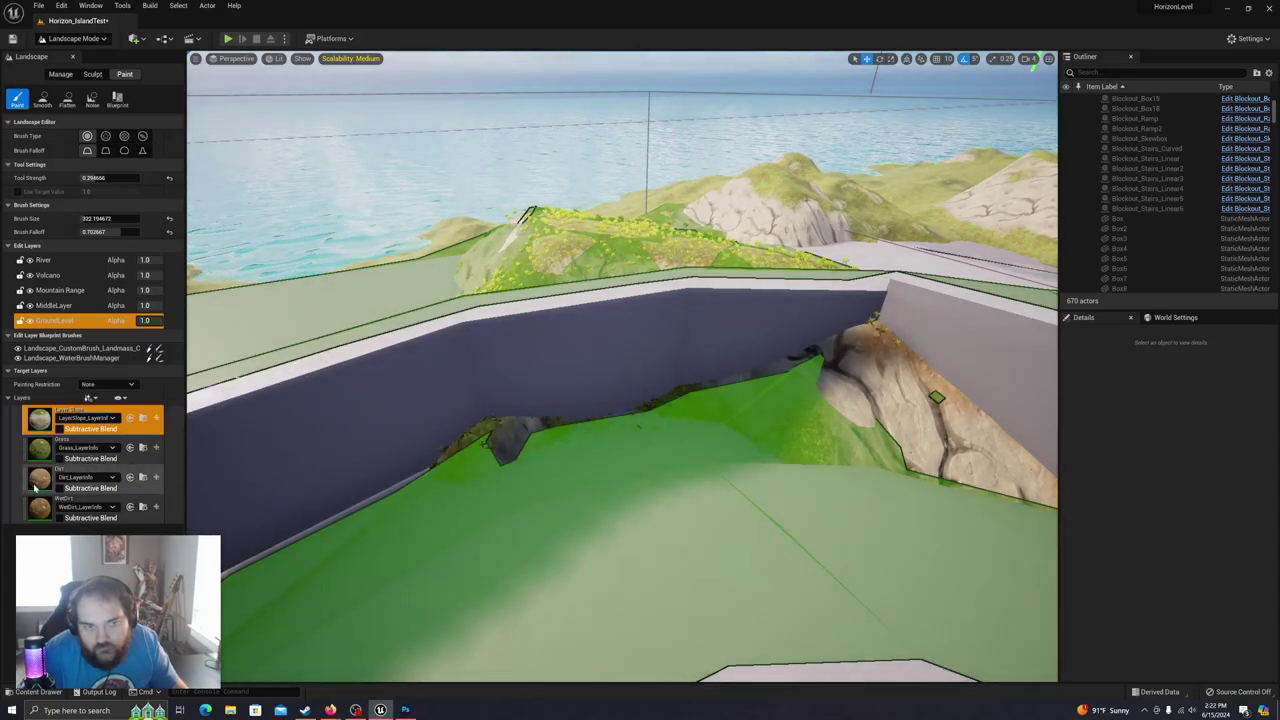
# Step: Switch to the Dirt layer and paint the terrain strip along both sides of the curved arena wall near the gate
pyautogui.click(85, 481)
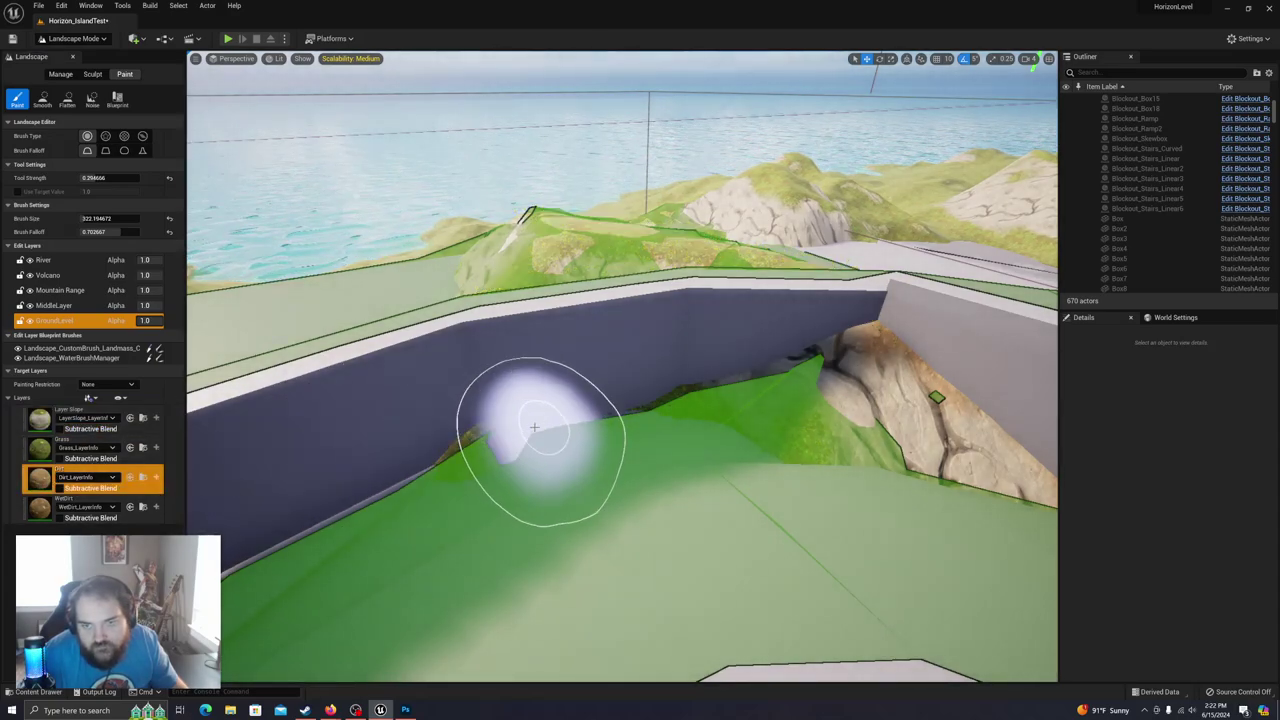
pyautogui.moveTo(645, 392); pyautogui.dragTo(625, 397)
pyautogui.moveTo(527, 392)
pyautogui.mouseDown()
pyautogui.moveTo(720, 364)
pyautogui.moveTo(515, 398)
pyautogui.moveTo(673, 369)
pyautogui.mouseUp()
pyautogui.moveTo(665, 371)
pyautogui.mouseDown(button='right')
pyautogui.moveTo(690, 382)
pyautogui.moveTo(686, 450)
pyautogui.mouseUp(button='right')
pyautogui.moveTo(686, 314)
pyautogui.mouseDown()
pyautogui.moveTo(660, 432)
pyautogui.moveTo(645, 415)
pyautogui.mouseUp()
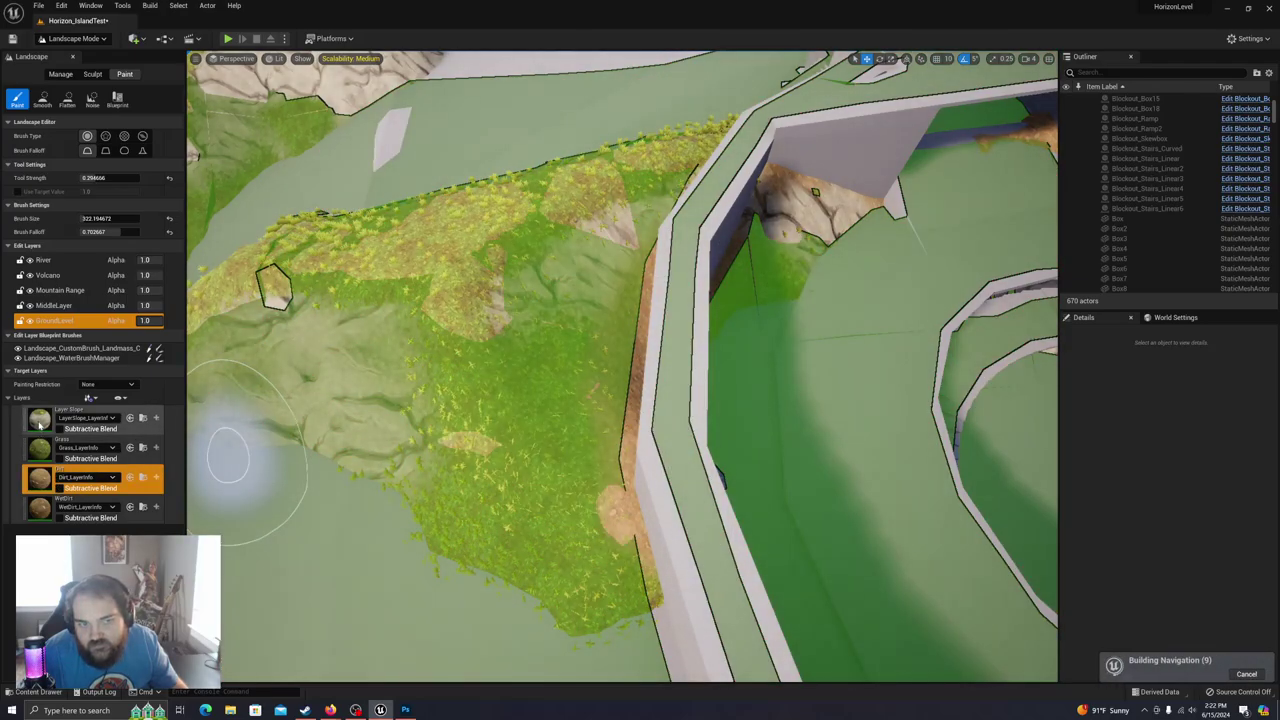
pyautogui.moveTo(443, 357); pyautogui.dragTo(418, 465, button='right')
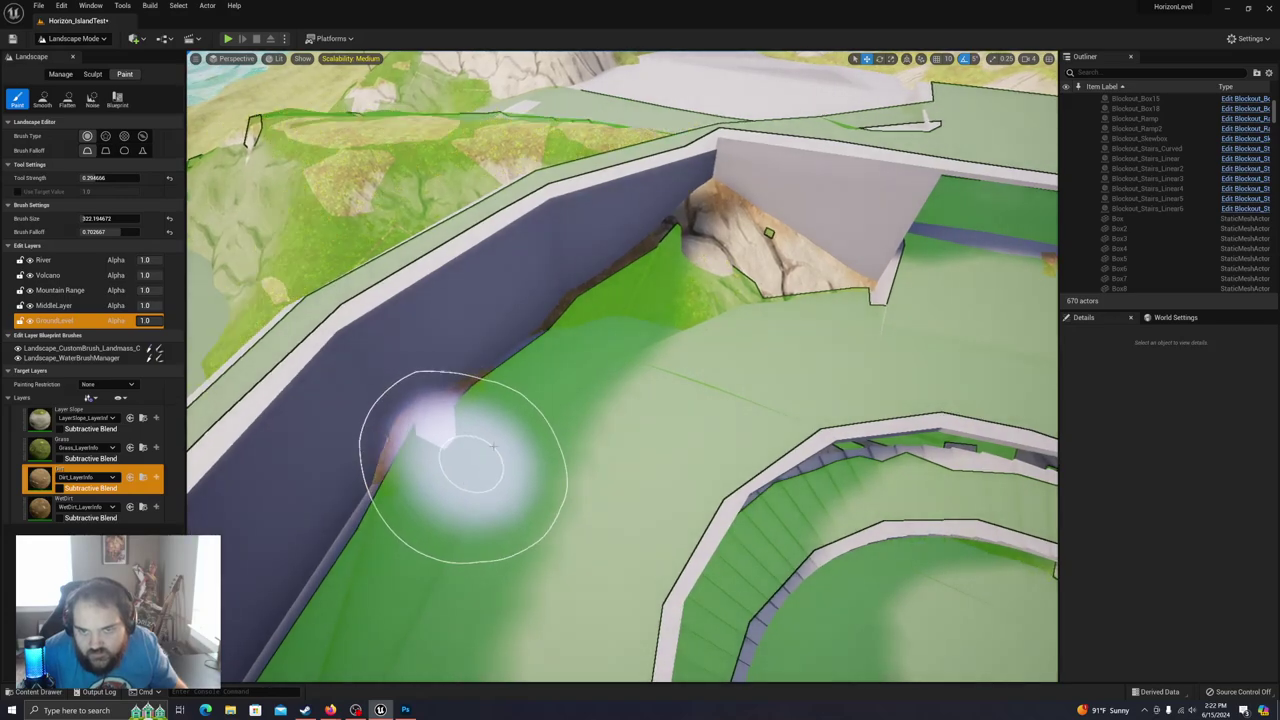
pyautogui.moveTo(440, 436); pyautogui.dragTo(690, 330)
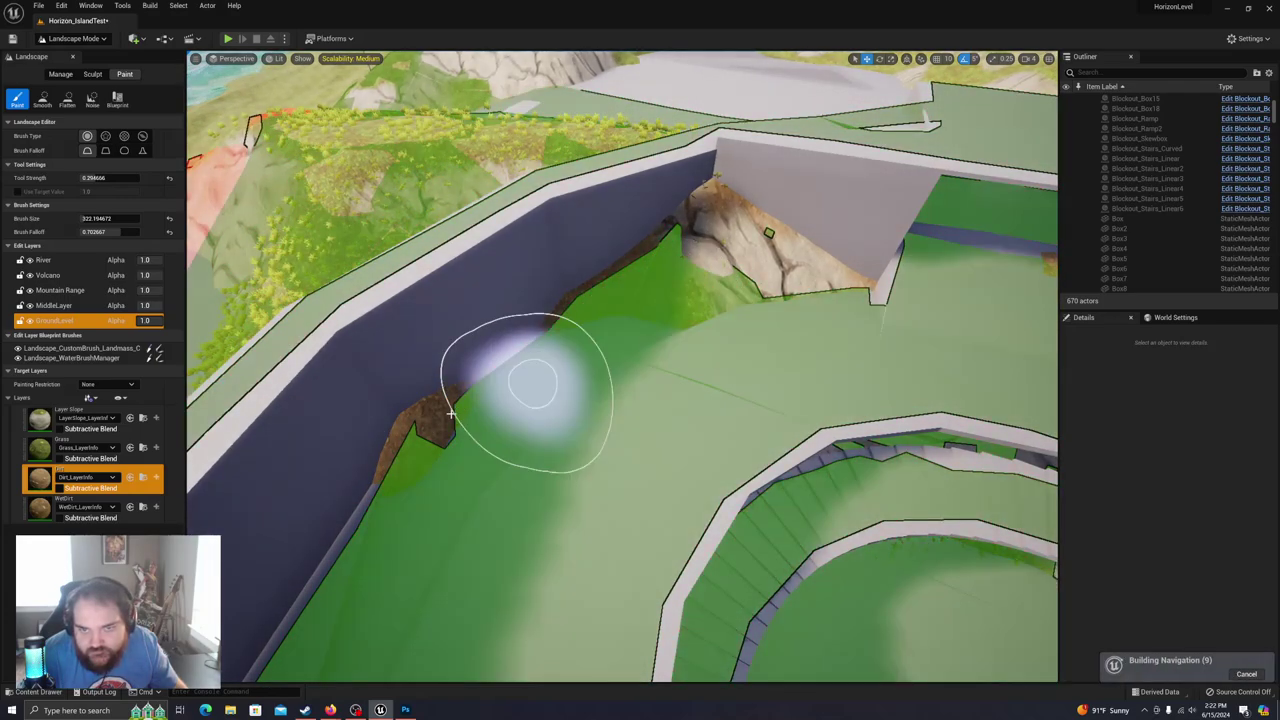
pyautogui.moveTo(434, 424); pyautogui.dragTo(728, 315)
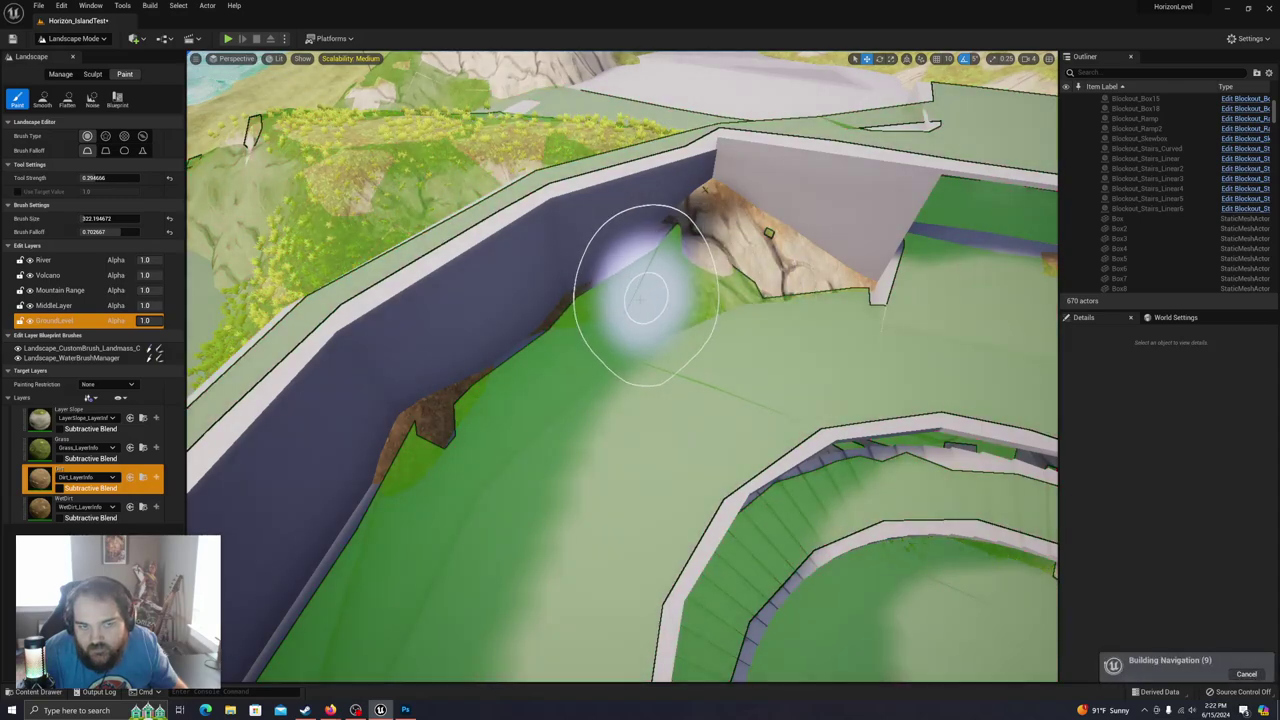
# Step: Switch to the Layer Slope layer and paint rock over the dirt patches at the foot of the curved wall
pyautogui.click(55, 428)
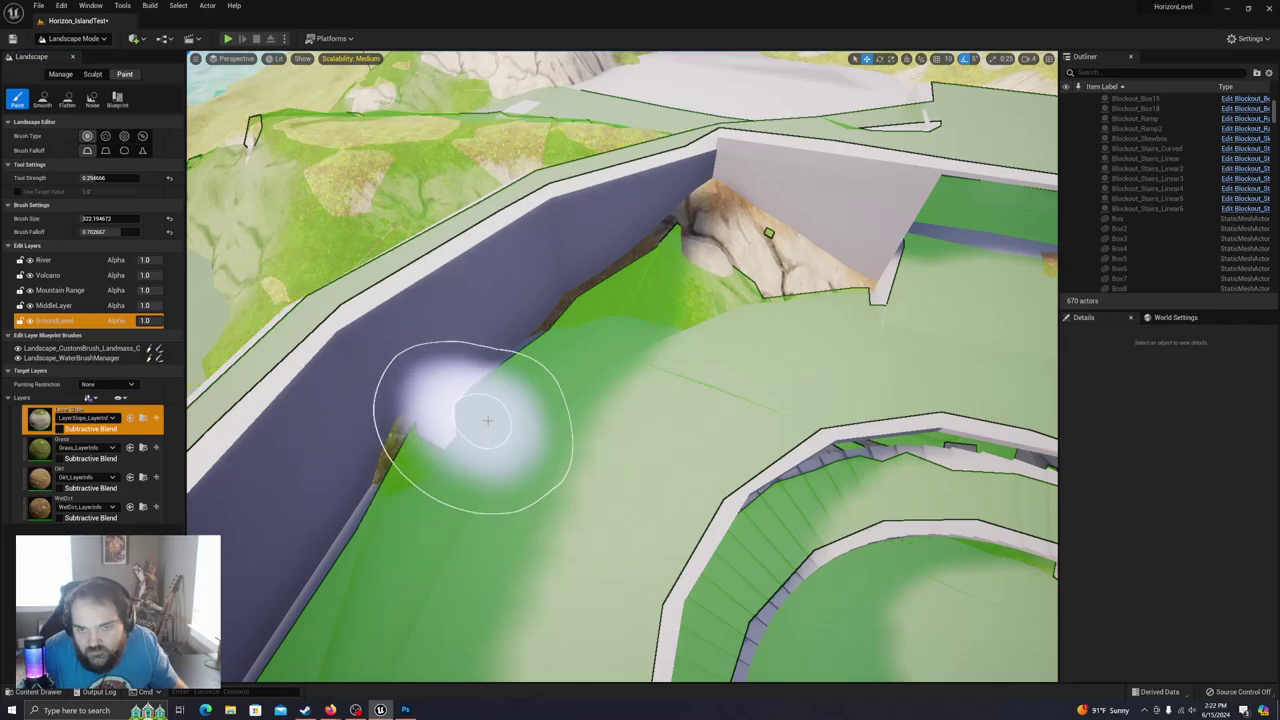
pyautogui.moveTo(485, 420); pyautogui.dragTo(629, 389)
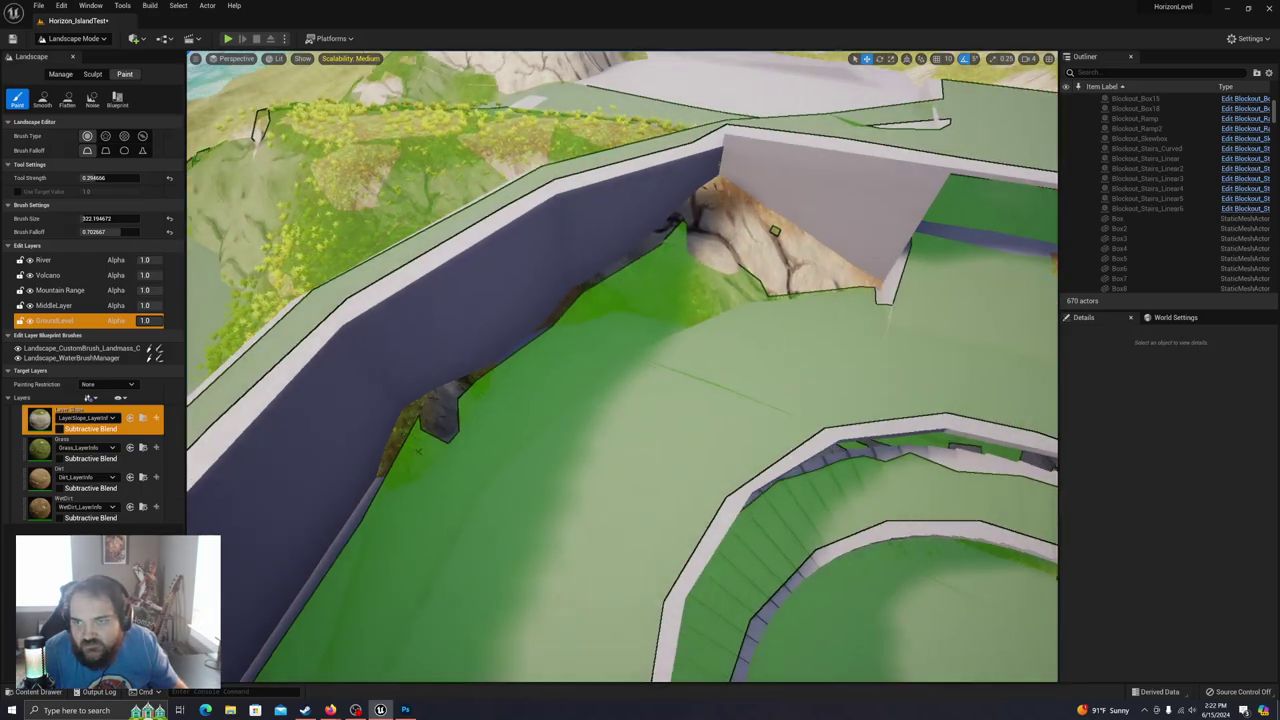
# Step: Switch back to the Dirt layer and paint the remaining rock patches along the base of the curved arena wall
pyautogui.moveTo(888, 363)
pyautogui.mouseDown(button='right')
pyautogui.moveTo(930, 350)
pyautogui.moveTo(850, 310)
pyautogui.mouseUp(button='right')
pyautogui.moveTo(733, 225); pyautogui.dragTo(630, 210, button='right')
pyautogui.click(44, 481)
pyautogui.moveTo(521, 343)
pyautogui.mouseDown()
pyautogui.moveTo(577, 326)
pyautogui.moveTo(686, 361)
pyautogui.moveTo(606, 366)
pyautogui.moveTo(777, 358)
pyautogui.mouseUp()
pyautogui.moveTo(777, 358); pyautogui.dragTo(718, 364, button='right')
pyautogui.moveTo(726, 403); pyautogui.dragTo(754, 394)
pyautogui.moveTo(754, 394)
pyautogui.mouseDown(button='right')
pyautogui.moveTo(370, 396)
pyautogui.moveTo(345, 400)
pyautogui.moveTo(350, 440)
pyautogui.mouseUp(button='right')
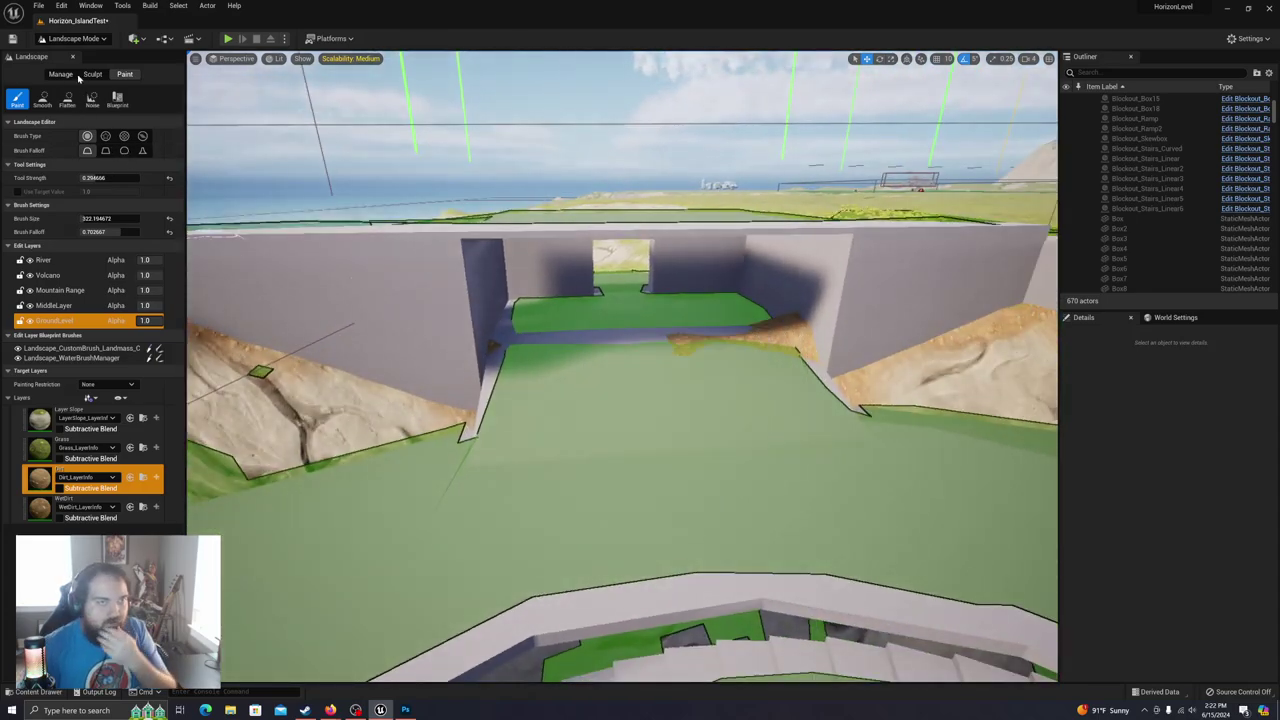
# Step: Switch the editor from landscape editing to selection mode
pyautogui.click(74, 40)
pyautogui.click(72, 40)
pyautogui.click(67, 40)
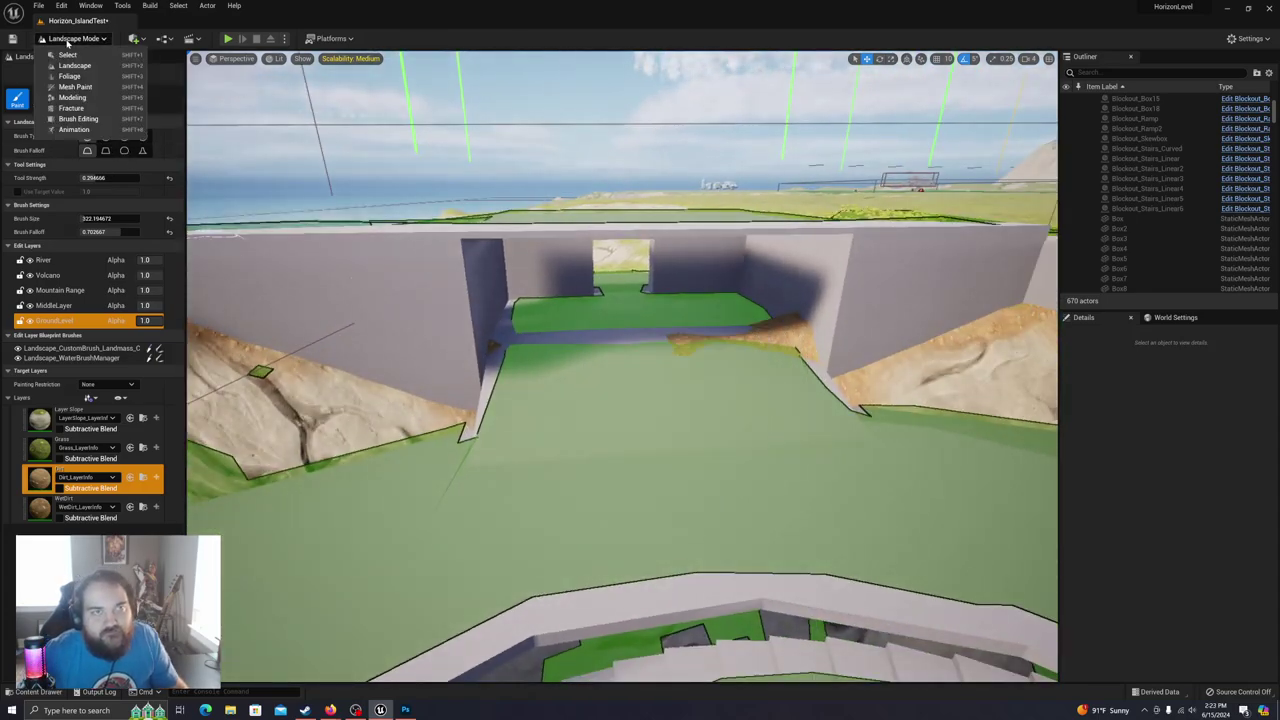
pyautogui.click(75, 56)
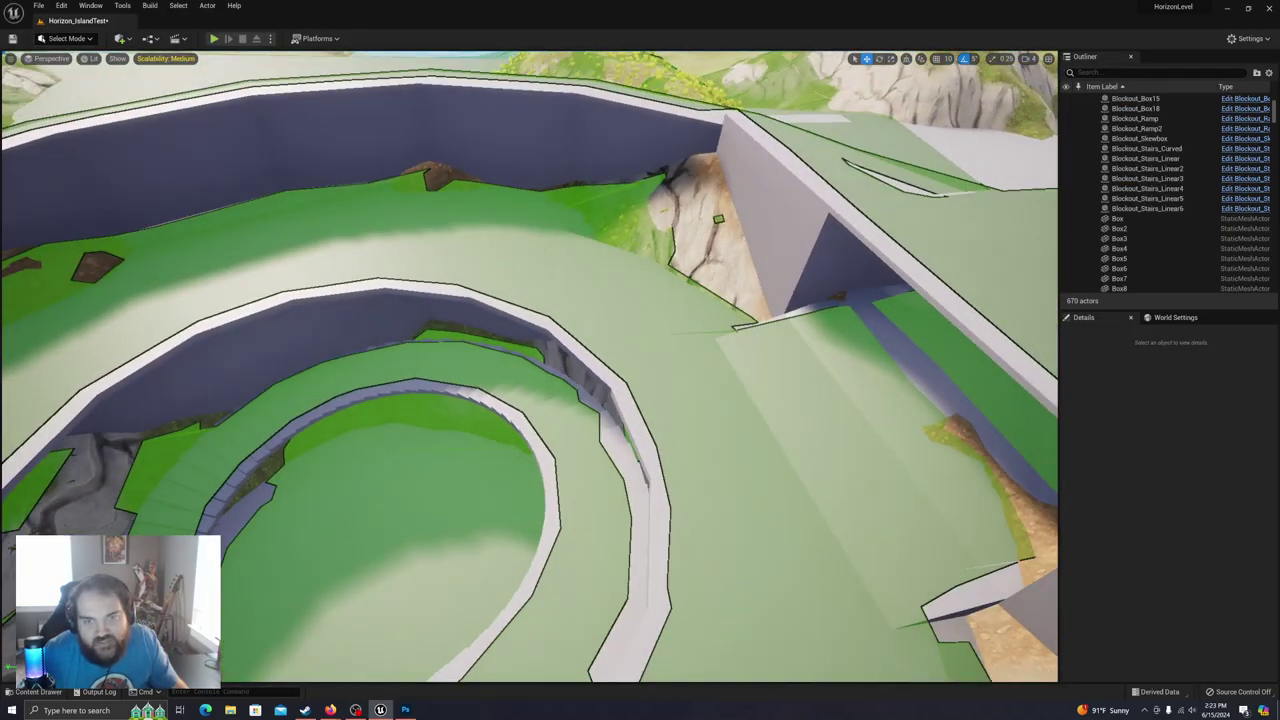
# Step: Select a rock in the distant group of rock meshes beyond the arena and frame the view on the group
pyautogui.press('w')
pyautogui.moveTo(530, 366); pyautogui.dragTo(600, 380, button='right')
pyautogui.press('w')
pyautogui.moveTo(521, 342); pyautogui.dragTo(582, 214, button='right')
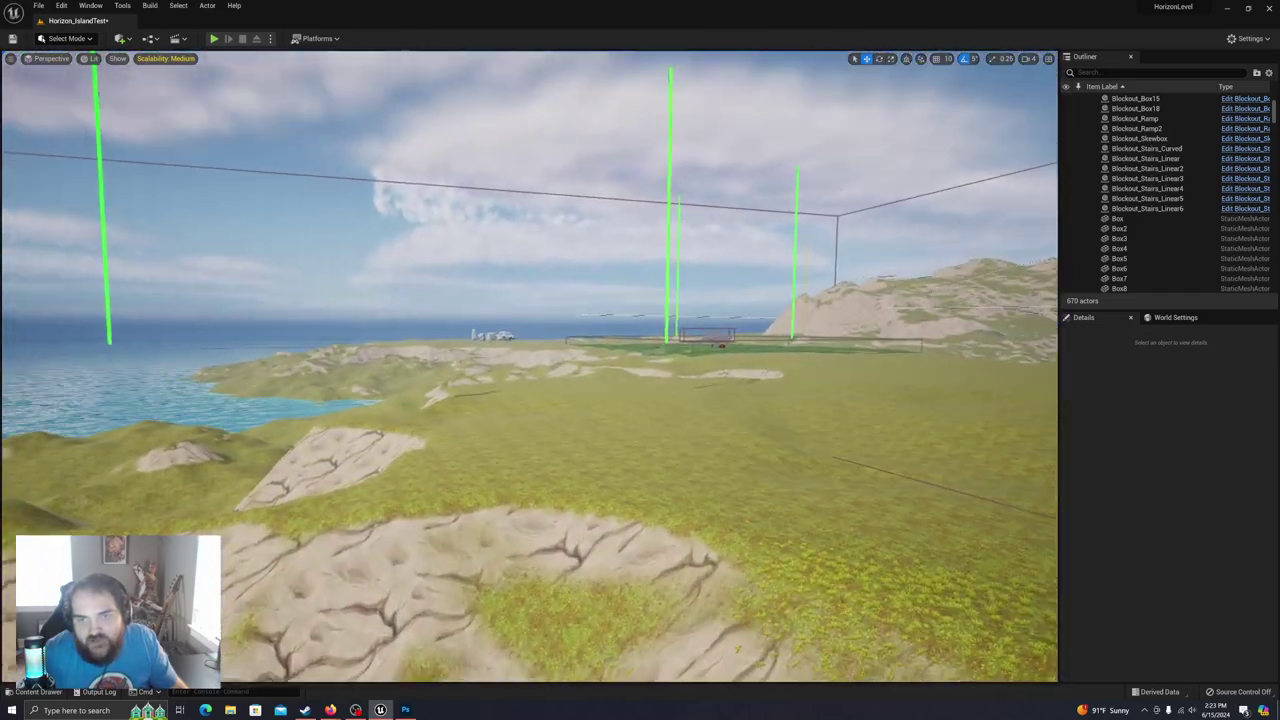
pyautogui.click(498, 335)
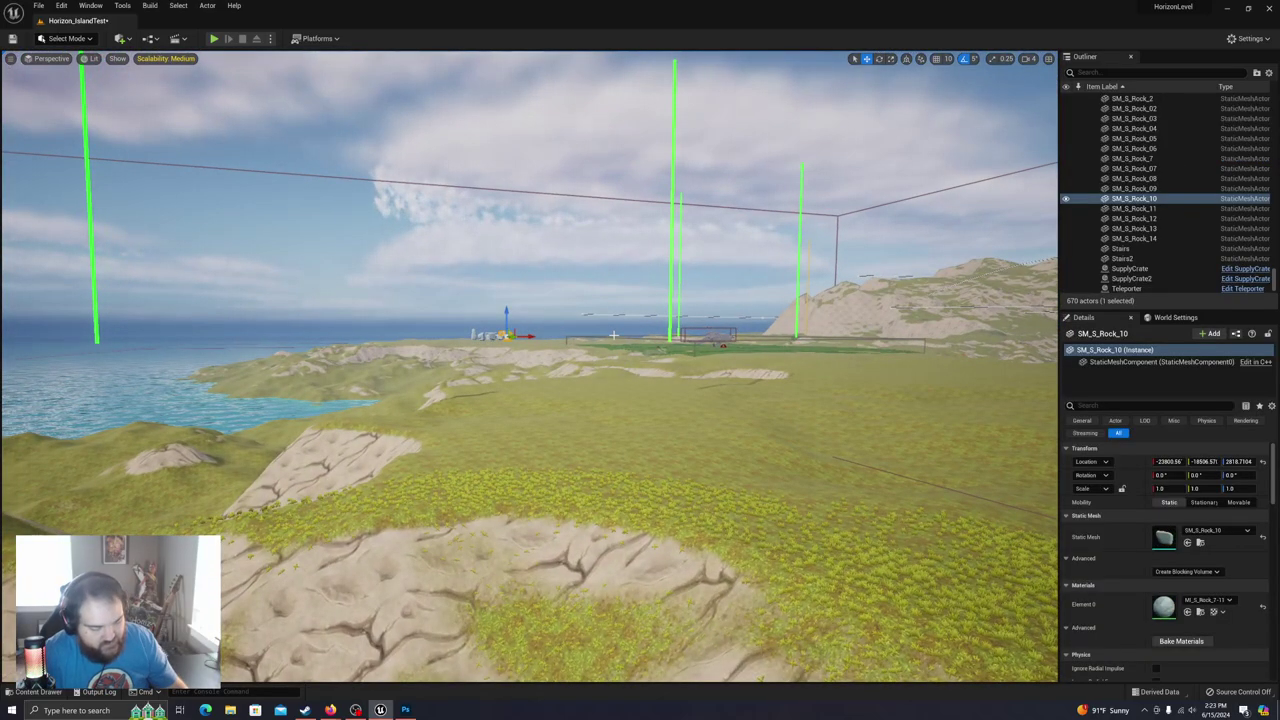
pyautogui.press('f')
pyautogui.press('w')
pyautogui.moveTo(706, 355); pyautogui.dragTo(555, 515, button='right')
pyautogui.press('s')
pyautogui.press('d')
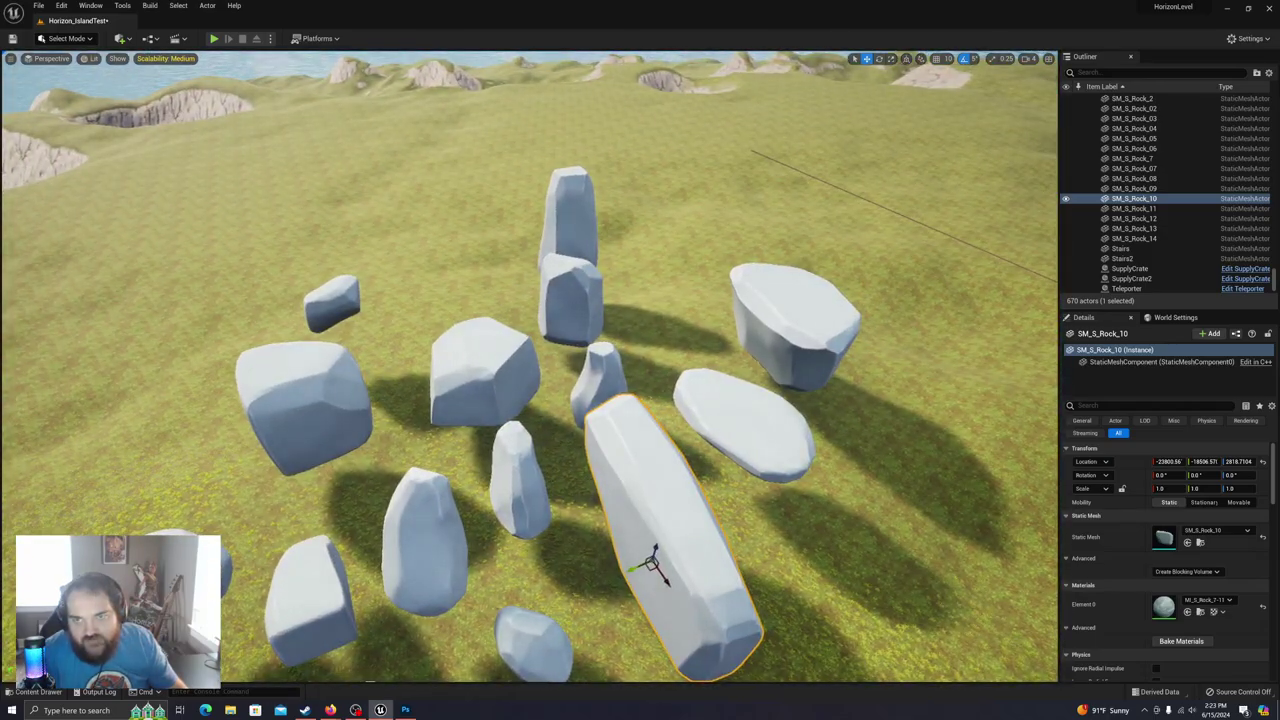
# Step: Select nine large and medium rocks from the group of rock meshes and duplicate them
pyautogui.click(574, 218)
pyautogui.keyDown('shift'); pyautogui.click(578, 292); pyautogui.keyUp('shift')
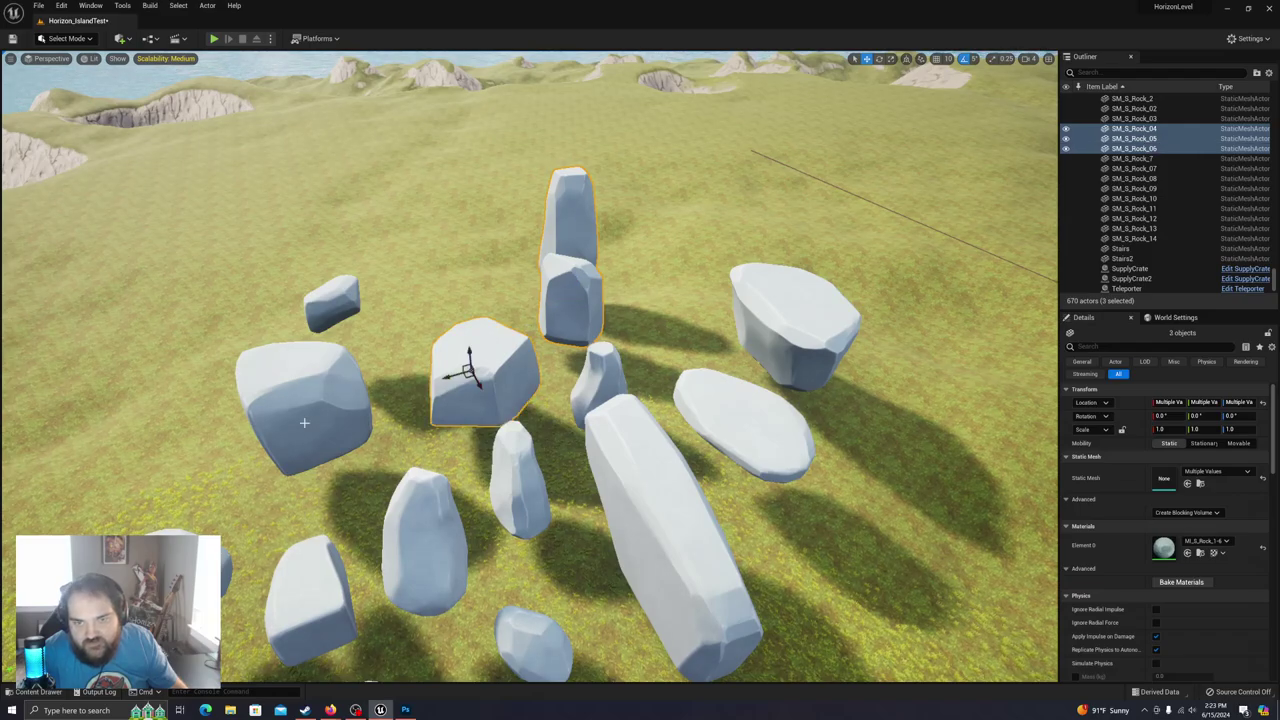
pyautogui.keyDown('ctrl'); pyautogui.click(635, 472); pyautogui.keyUp('ctrl')
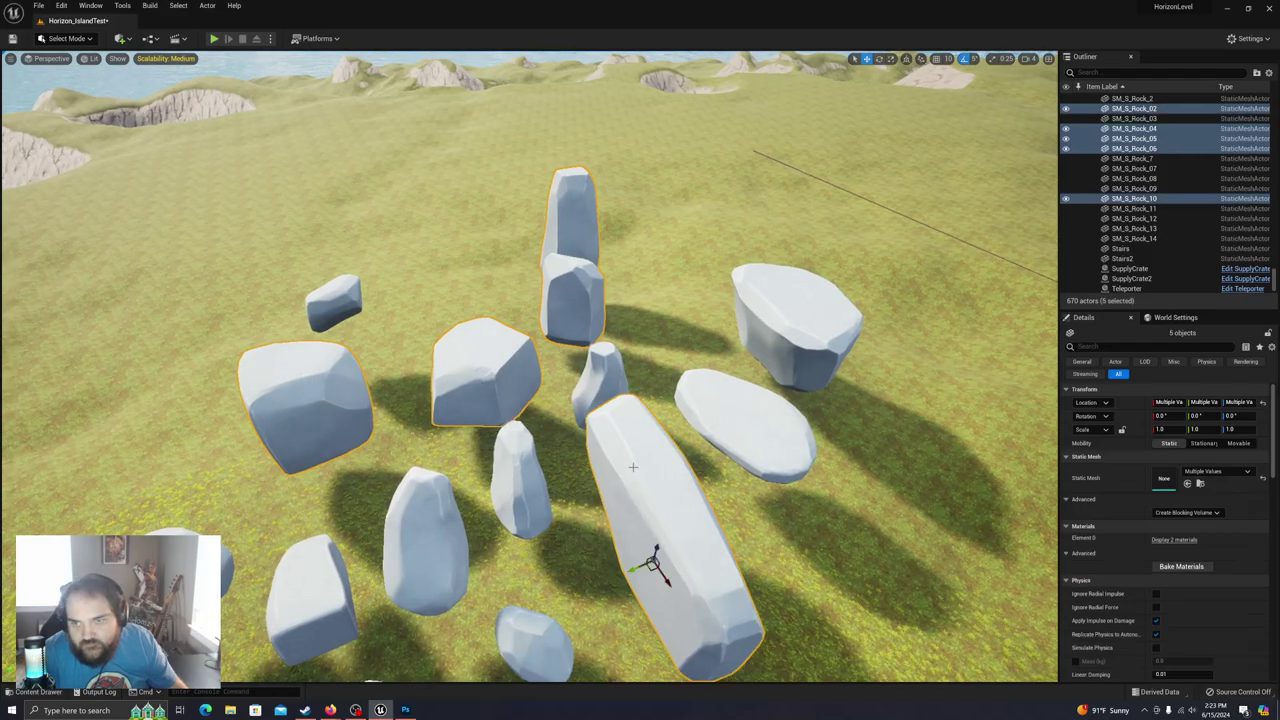
pyautogui.keyDown('ctrl'); pyautogui.click(771, 343); pyautogui.keyUp('ctrl')
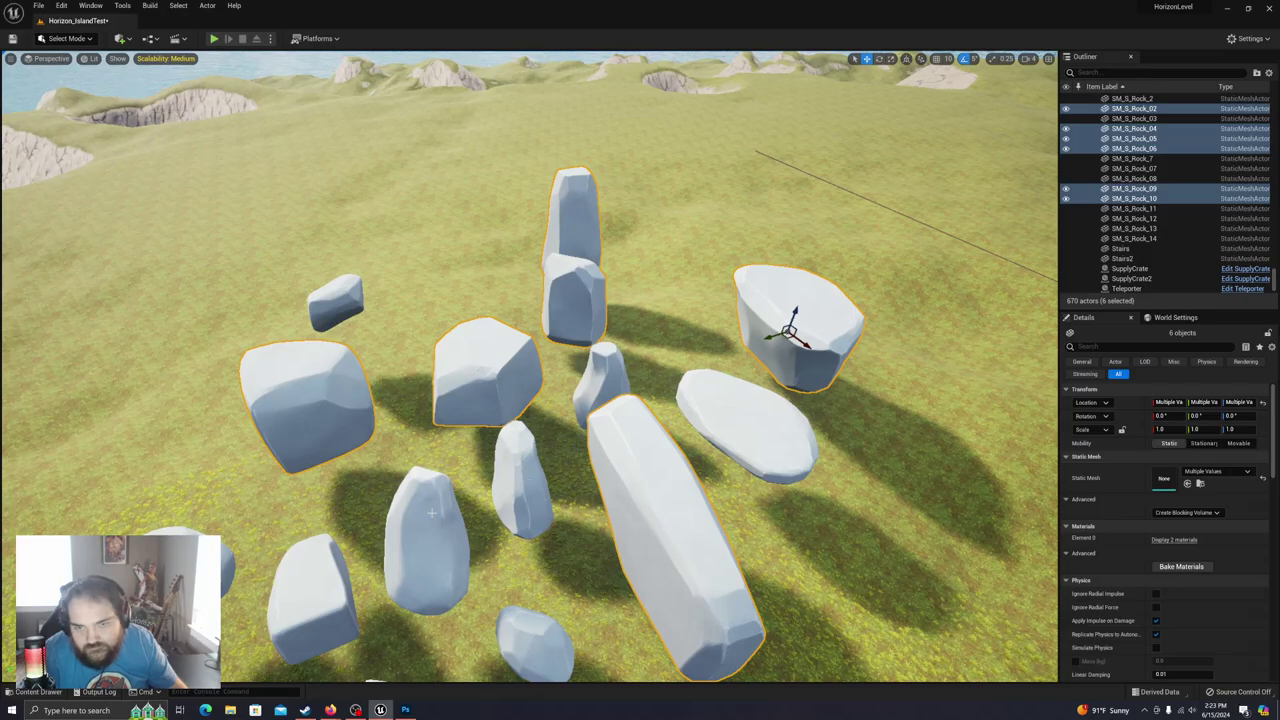
pyautogui.moveTo(684, 401); pyautogui.dragTo(510, 465, button='right')
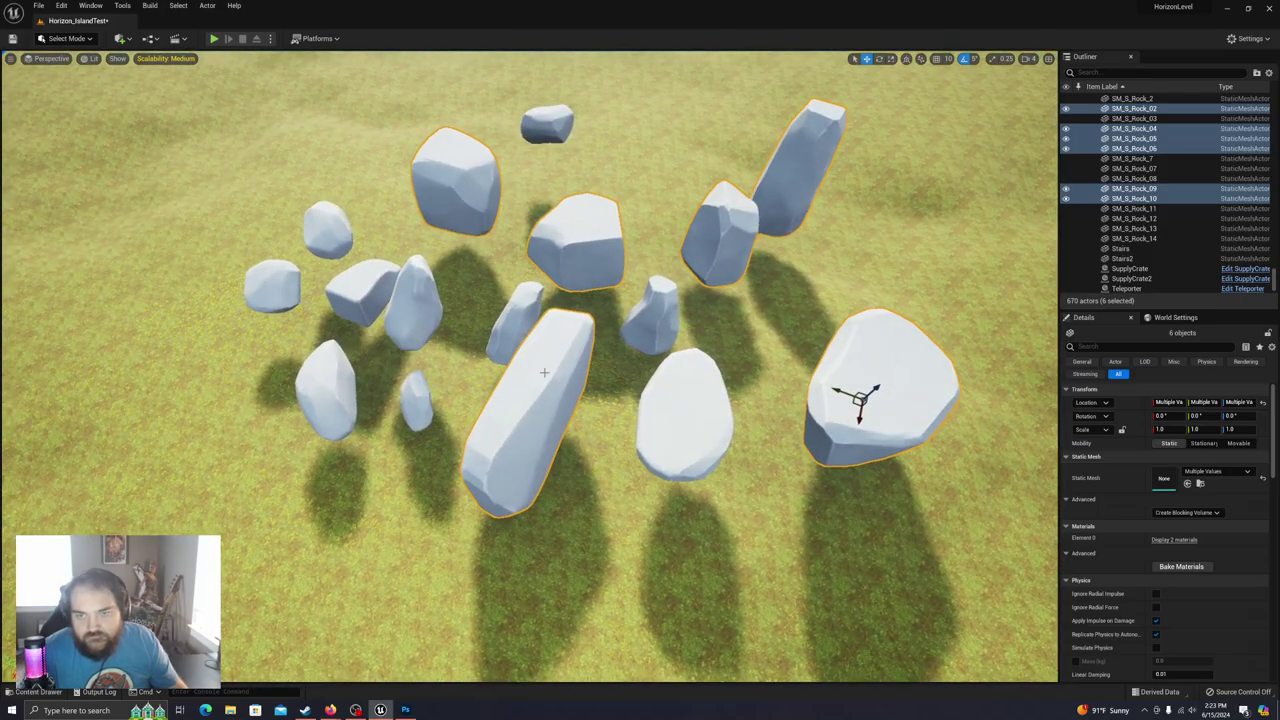
pyautogui.keyDown('ctrl'); pyautogui.click(411, 320); pyautogui.keyUp('ctrl')
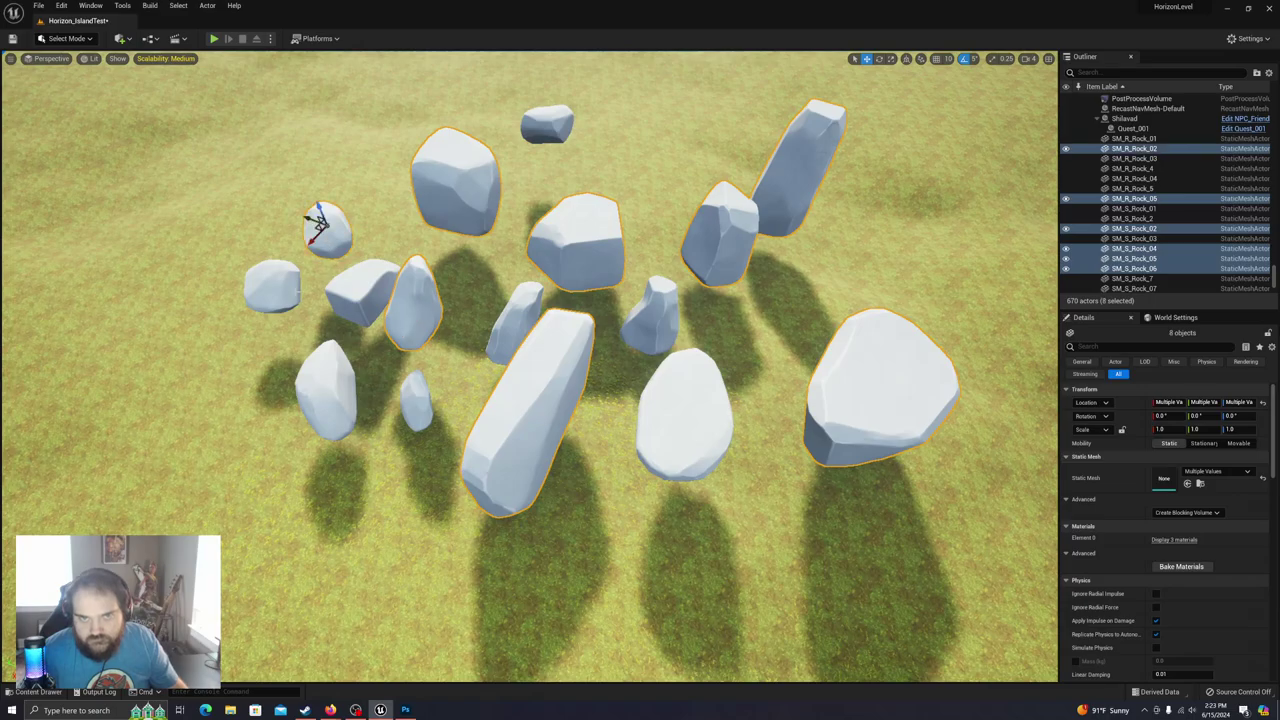
pyautogui.keyDown('ctrl'); pyautogui.click(268, 284); pyautogui.keyUp('ctrl')
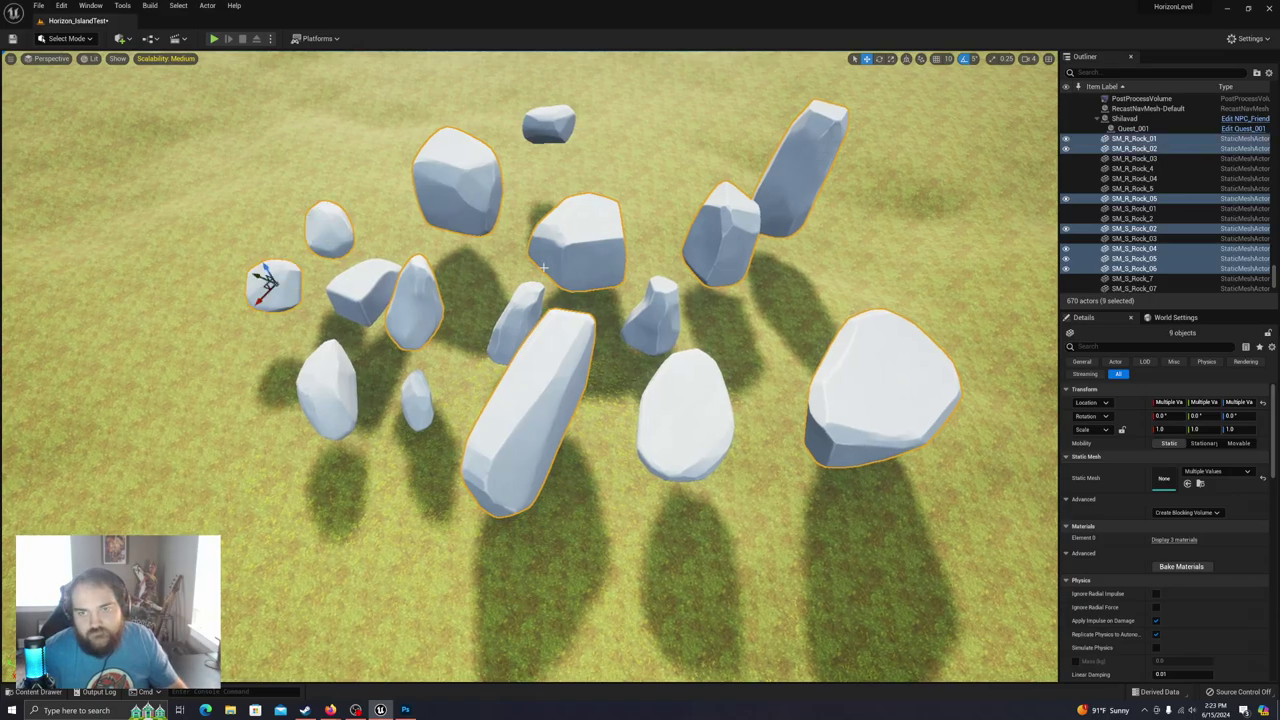
pyautogui.hotkey('ctrl', 'd')
# Step: Move the duplicated rocks across the landscape until they float above the arena and its entrance
pyautogui.moveTo(544, 267); pyautogui.dragTo(555, 105, button='right')
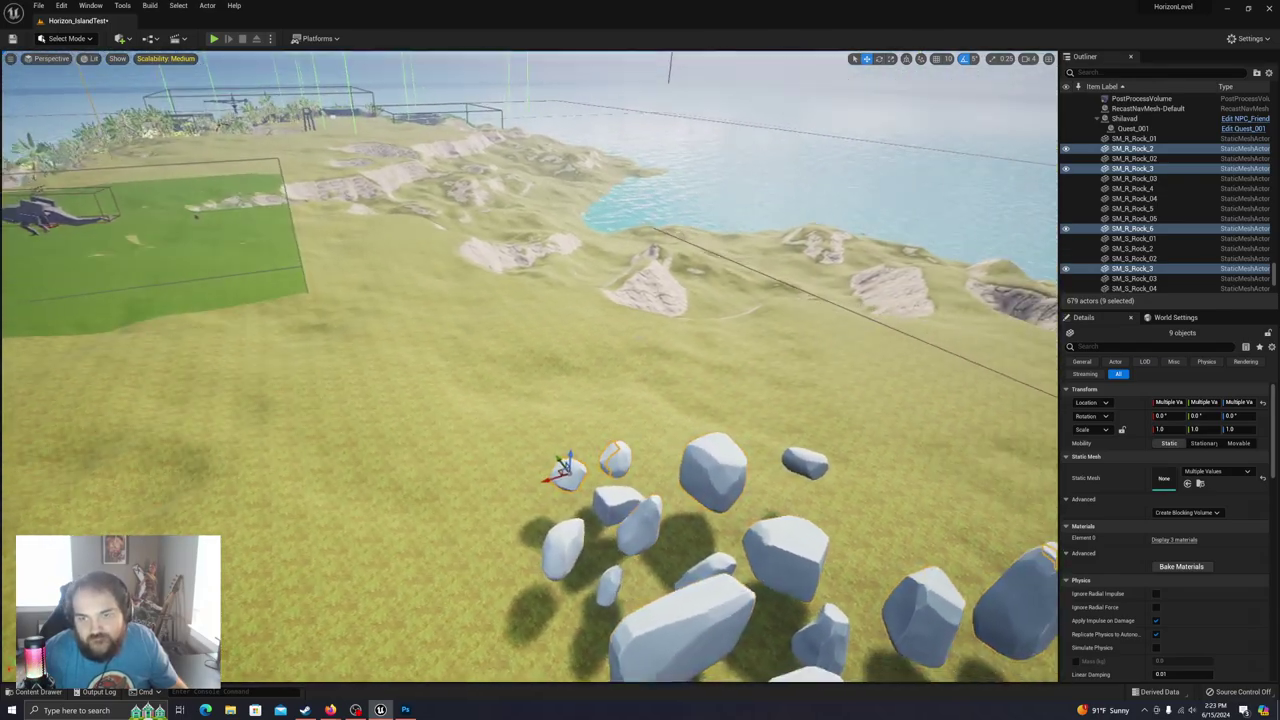
pyautogui.moveTo(558, 459); pyautogui.dragTo(314, 148)
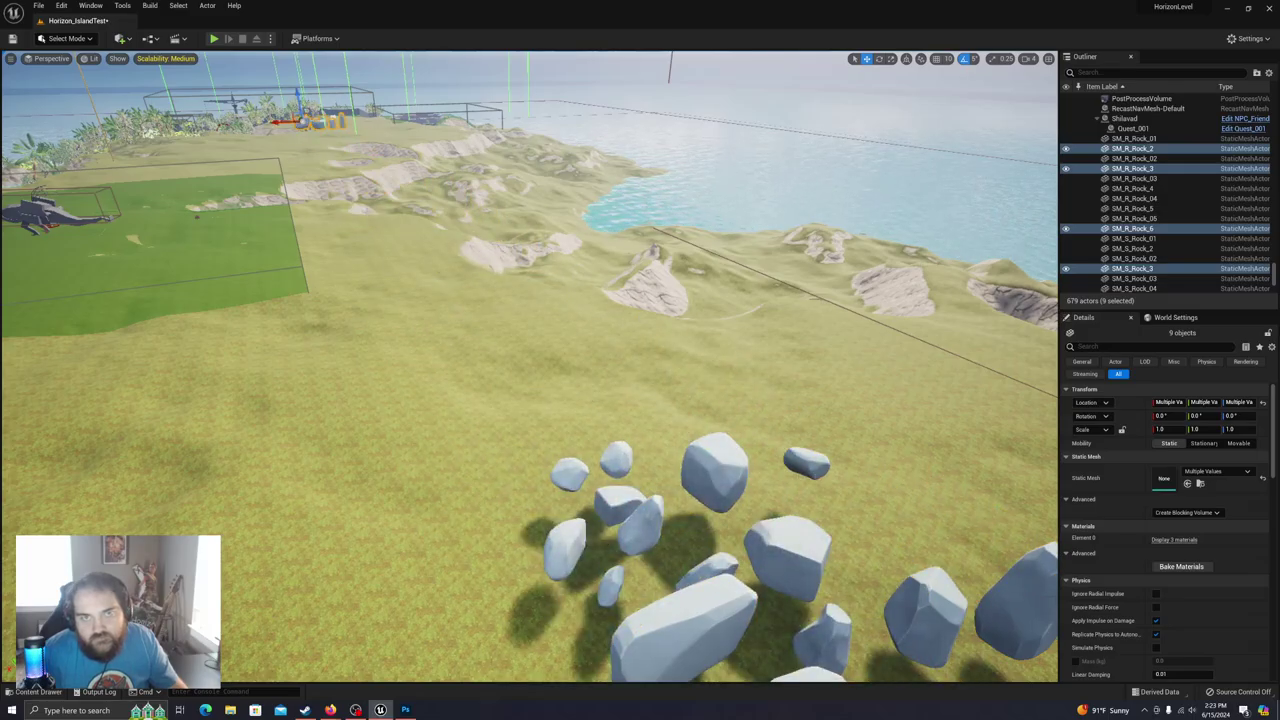
pyautogui.press('f')
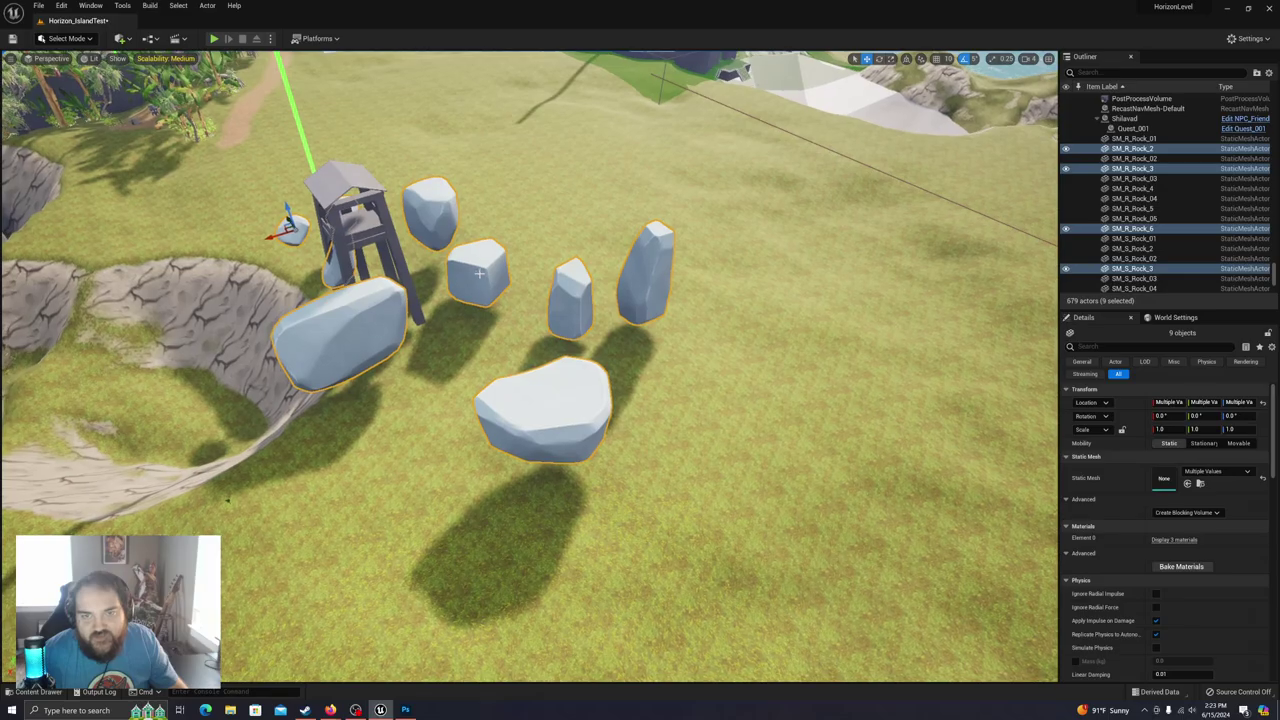
pyautogui.moveTo(284, 232)
pyautogui.mouseDown(button='right')
pyautogui.moveTo(230, 180)
pyautogui.moveTo(260, 184)
pyautogui.moveTo(310, 222)
pyautogui.moveTo(288, 208)
pyautogui.mouseUp(button='right')
pyautogui.moveTo(379, 374); pyautogui.dragTo(402, 54)
pyautogui.press('f')
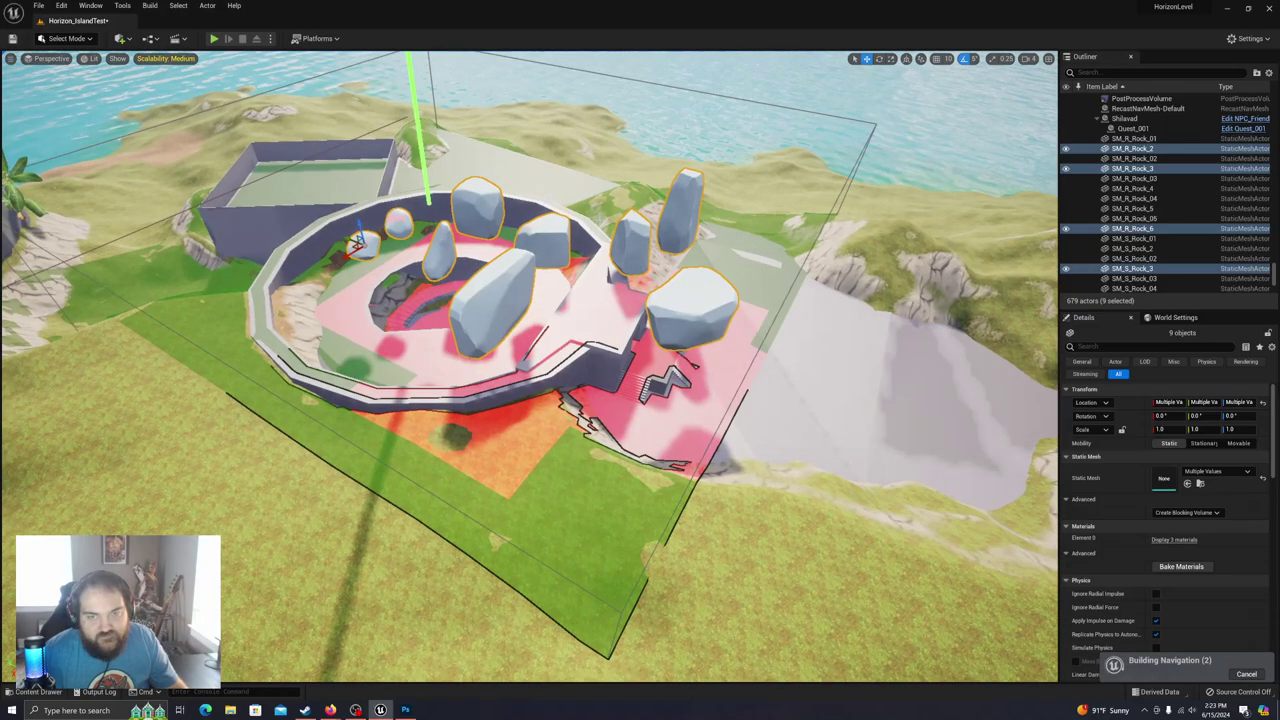
# Step: Lower the long SM_S_Rock_10 mesh to the foot of the arena wall beside the entrance
pyautogui.scroll(3, 530, 366)
pyautogui.moveTo(738, 414)
pyautogui.mouseDown(button='right')
pyautogui.moveTo(728, 404)
pyautogui.moveTo(738, 414)
pyautogui.mouseUp(button='right')
pyautogui.click(738, 414)
pyautogui.moveTo(720, 358); pyautogui.dragTo(660, 358, button='right')
pyautogui.keyDown('alt'); pyautogui.moveTo(719, 357); pyautogui.dragTo(710, 352); pyautogui.keyUp('alt')
pyautogui.moveTo(472, 272); pyautogui.dragTo(477, 377)
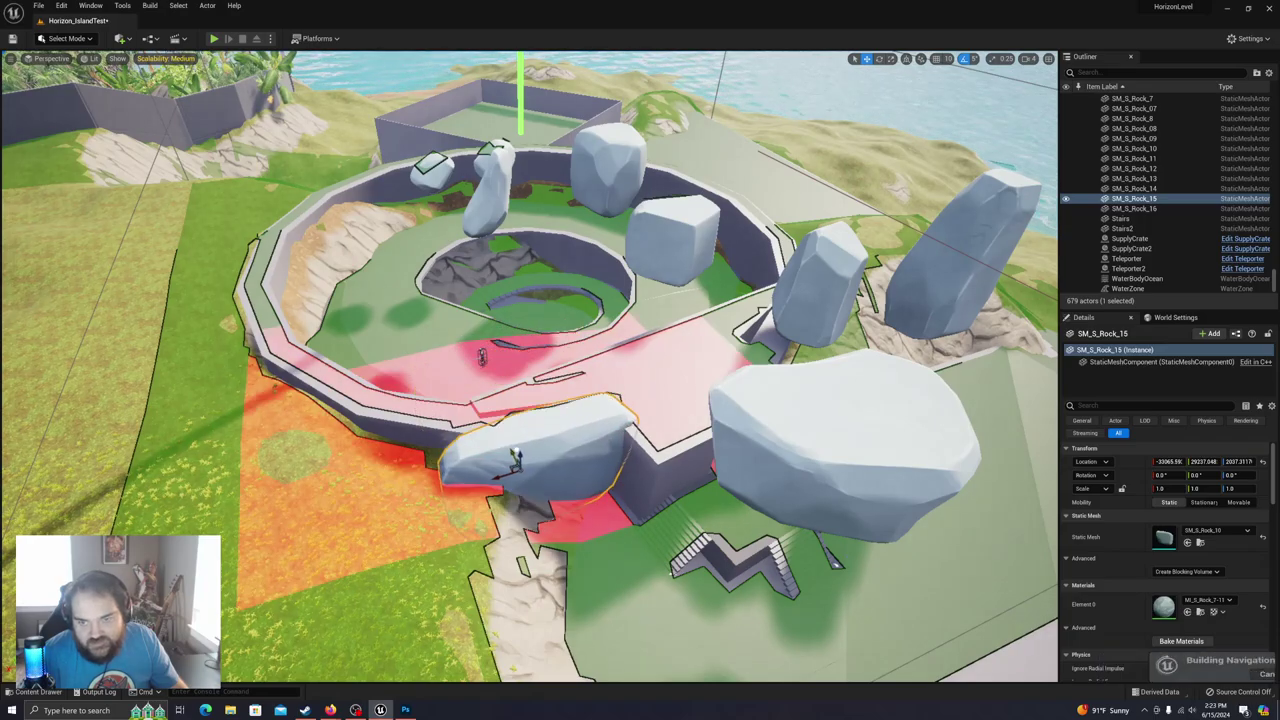
pyautogui.moveTo(514, 457); pyautogui.dragTo(524, 475)
# Step: Rotate the long rock to -5° about Z, sink it into the slope and align it beside the entrance wall
pyautogui.press('e')
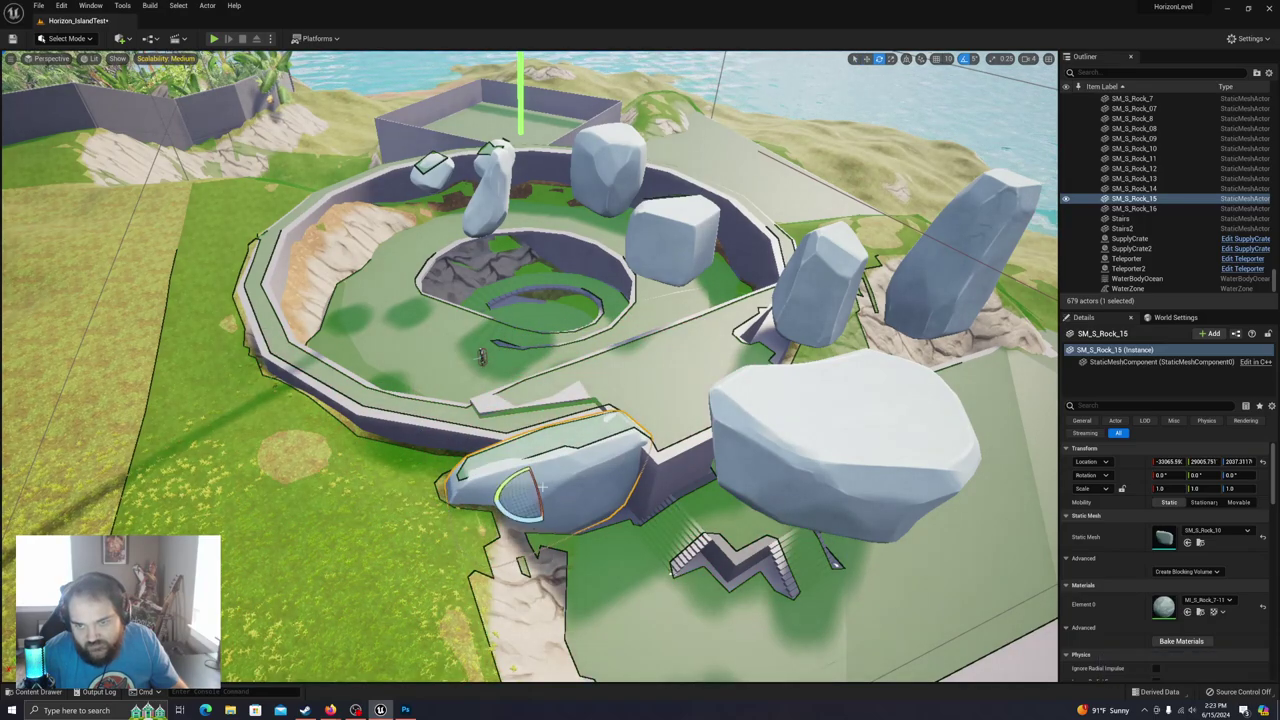
pyautogui.moveTo(520, 512)
pyautogui.mouseDown()
pyautogui.moveTo(480, 503)
pyautogui.moveTo(527, 495)
pyautogui.mouseUp()
pyautogui.press('w')
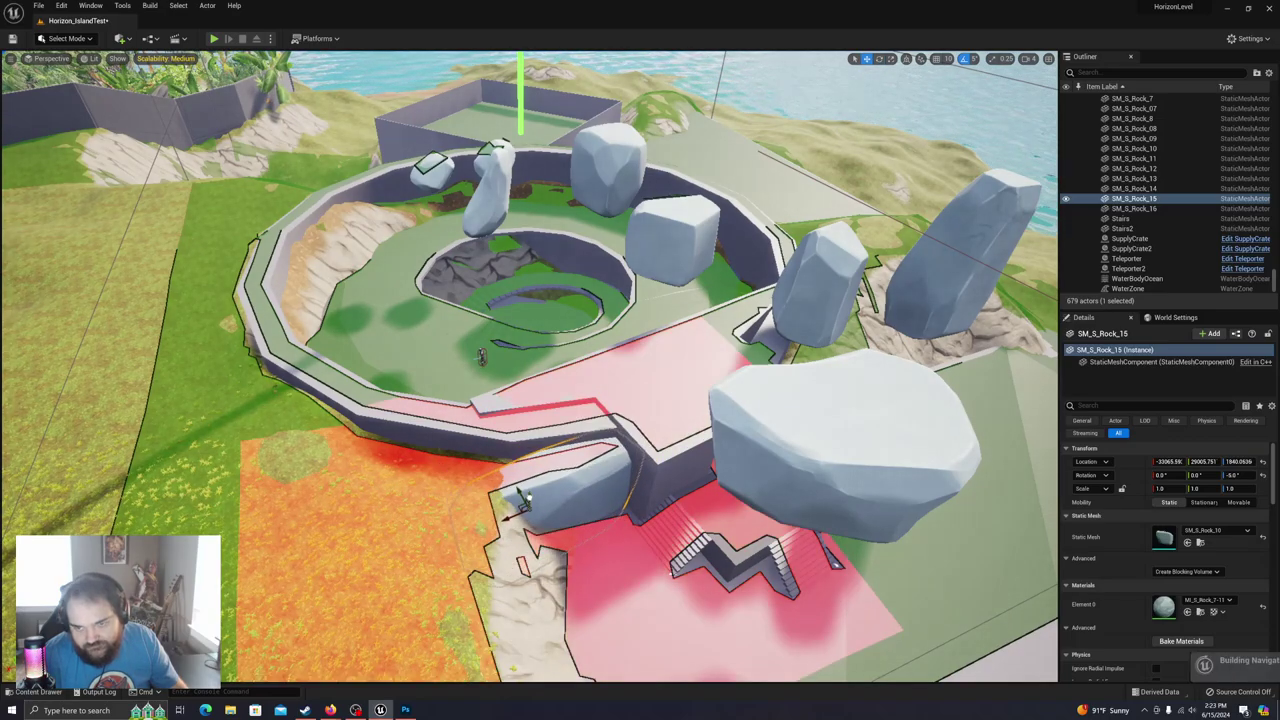
pyautogui.scroll(10, 585, 485)
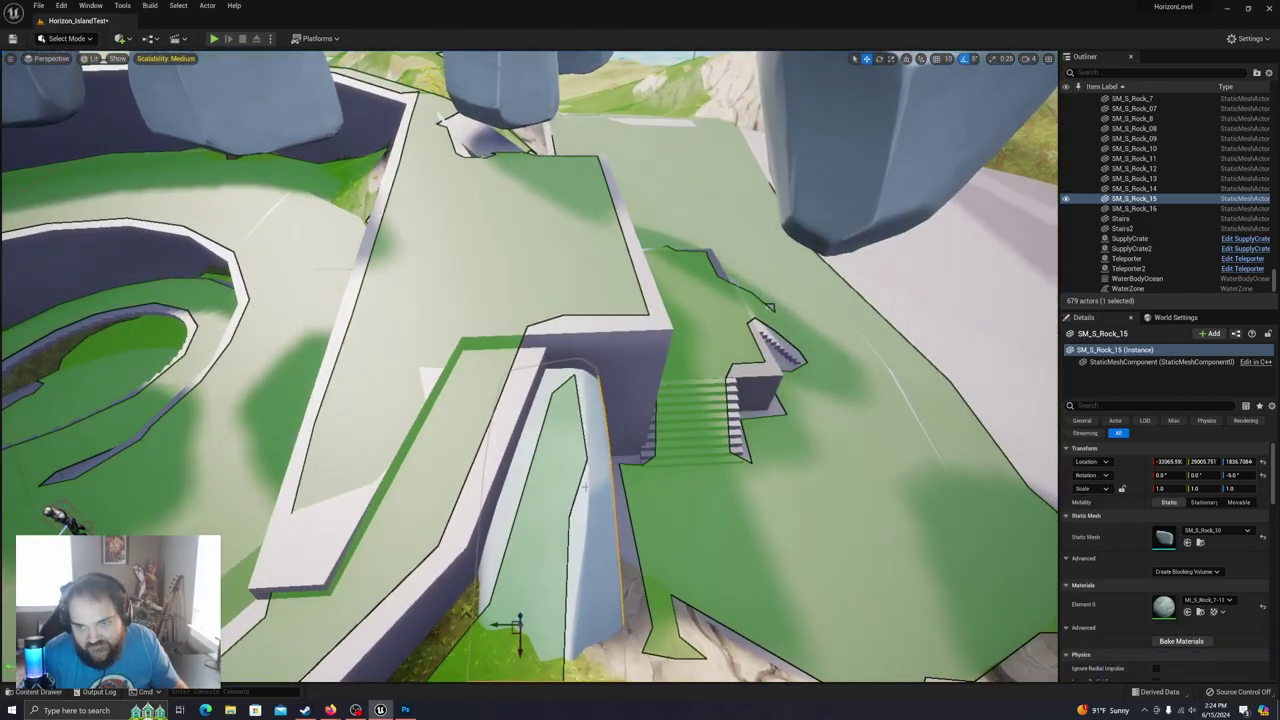
pyautogui.moveTo(586, 487); pyautogui.dragTo(588, 487, button='right')
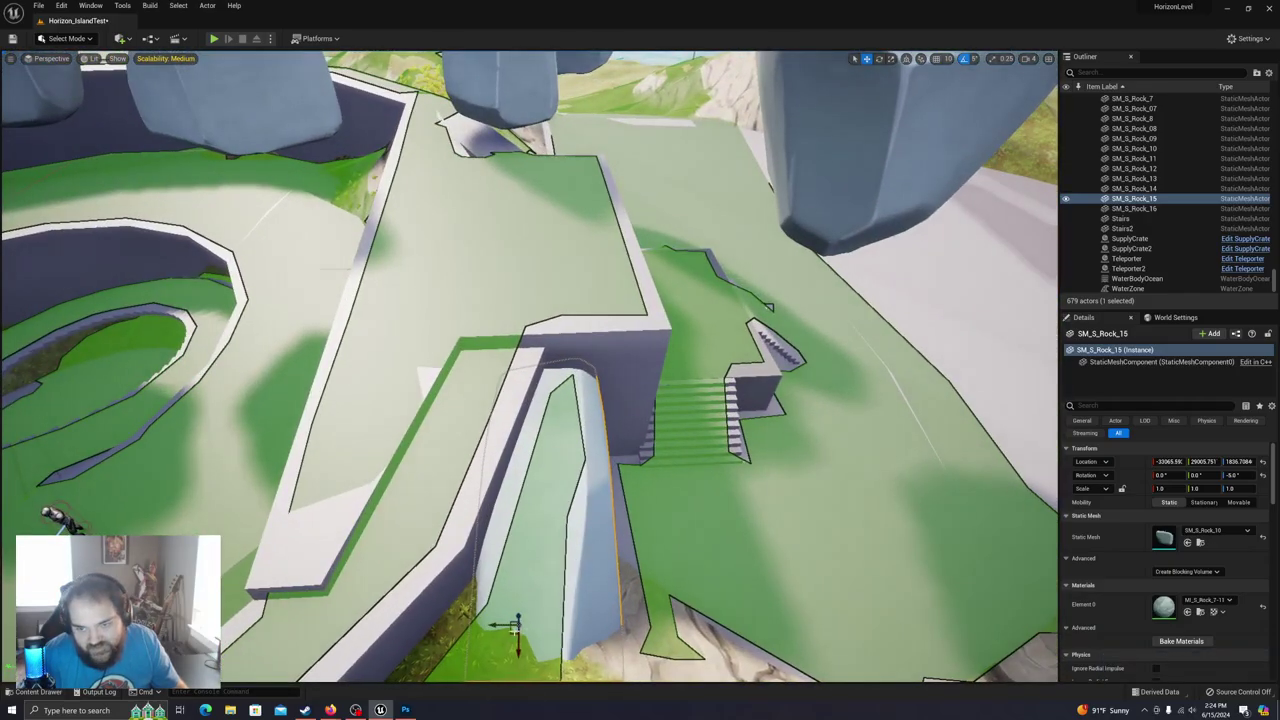
pyautogui.moveTo(493, 627); pyautogui.dragTo(548, 627)
pyautogui.scroll(-15, 548, 627)
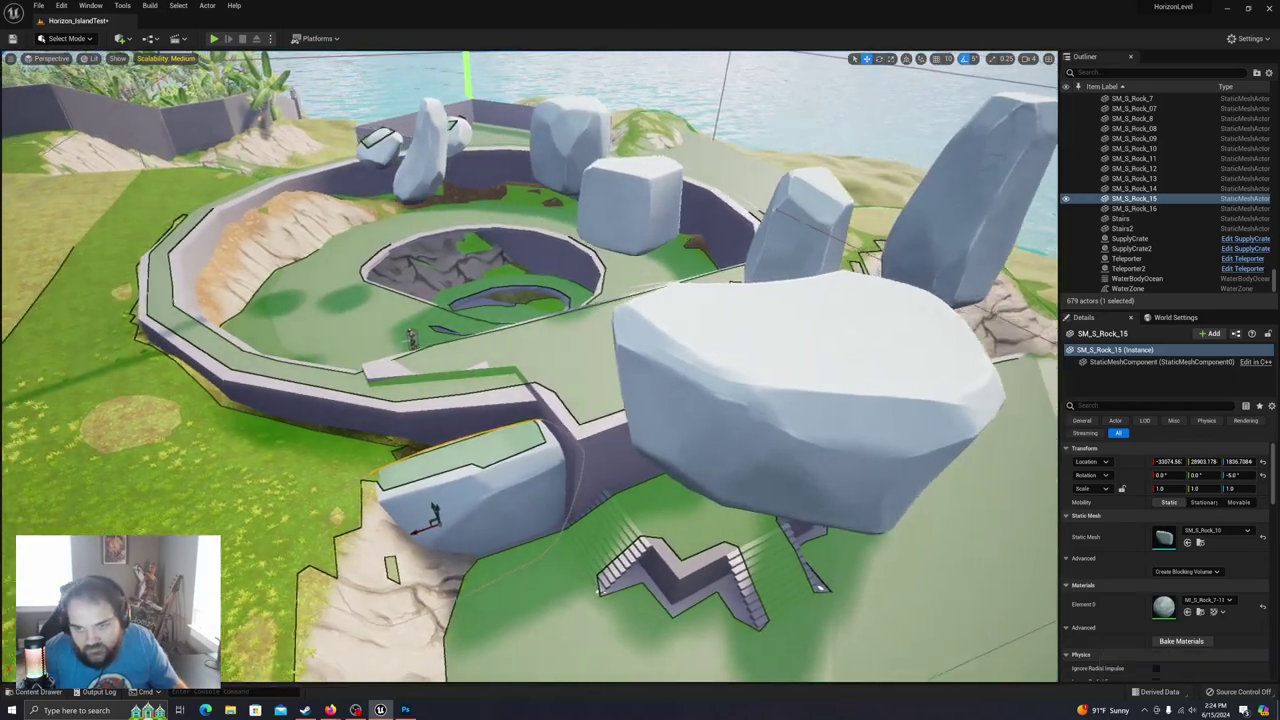
# Step: Place the blocky SM_S_Rock_06 mesh above the long rock, turn it about its vertical axis and seat it against the arena wall
pyautogui.moveTo(672, 481); pyautogui.dragTo(680, 466, button='right')
pyautogui.click(625, 234)
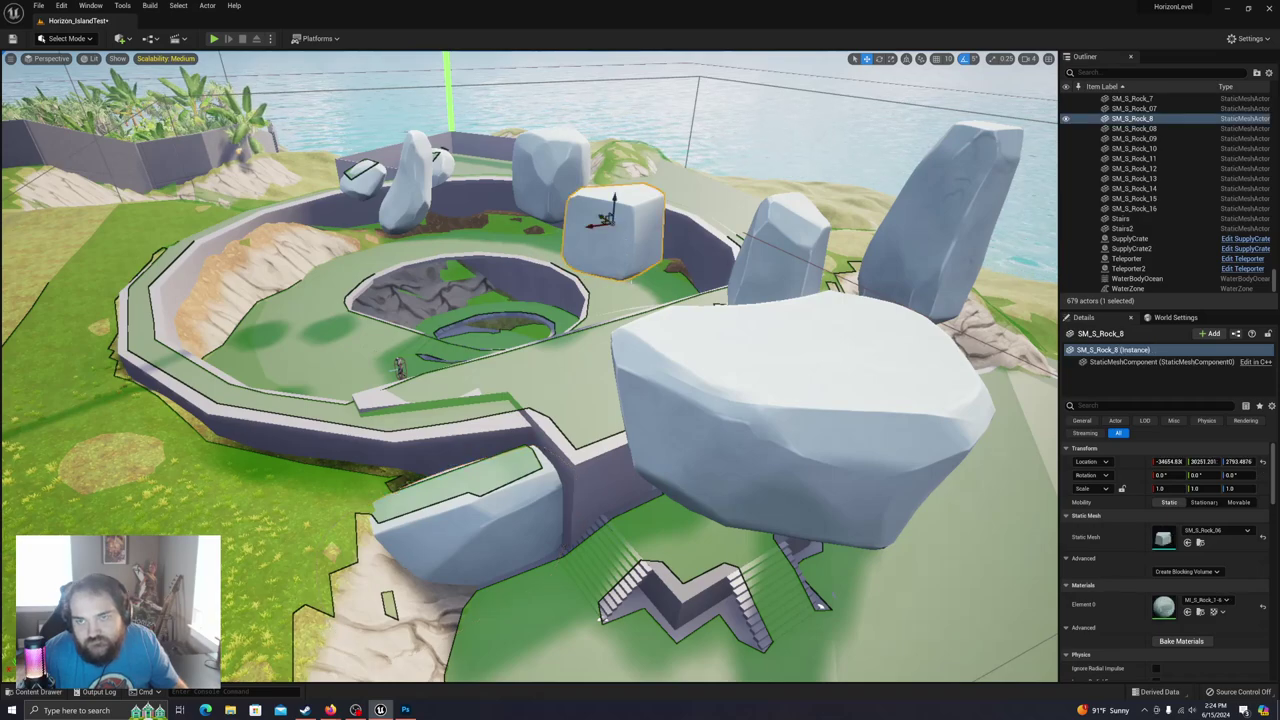
pyautogui.moveTo(603, 220); pyautogui.dragTo(450, 448)
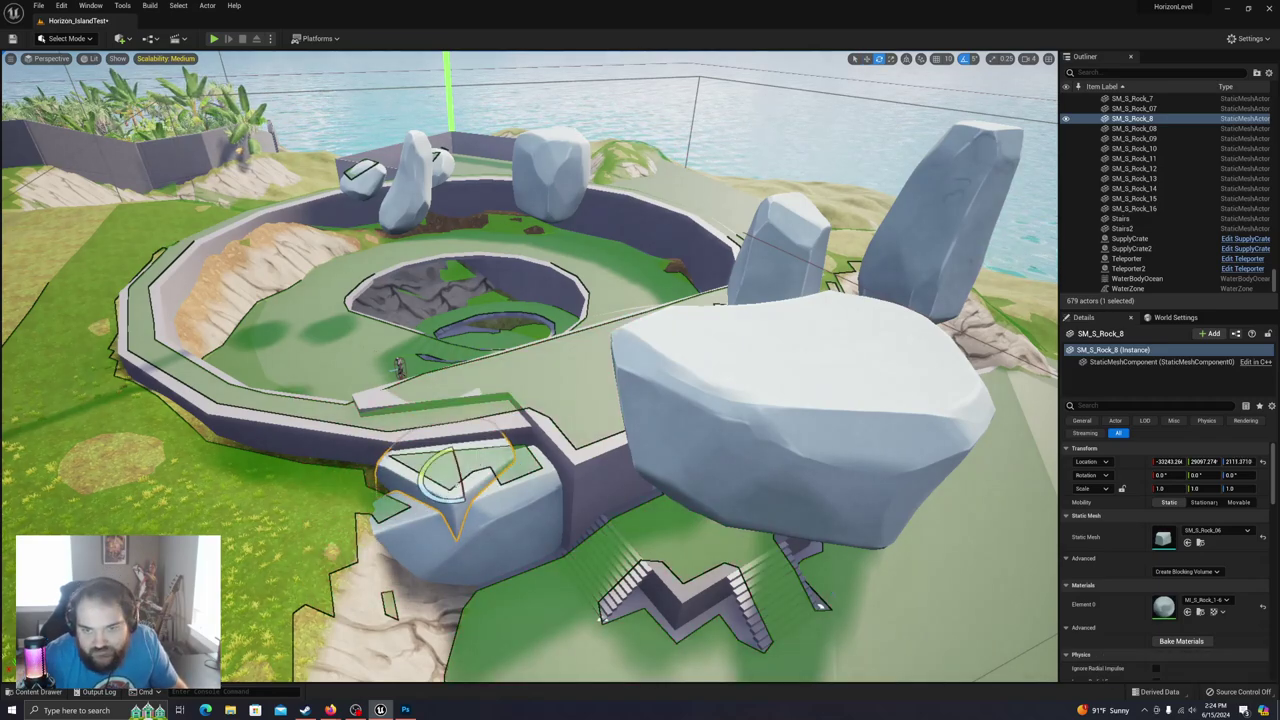
pyautogui.moveTo(444, 498); pyautogui.dragTo(470, 488)
pyautogui.press('e')
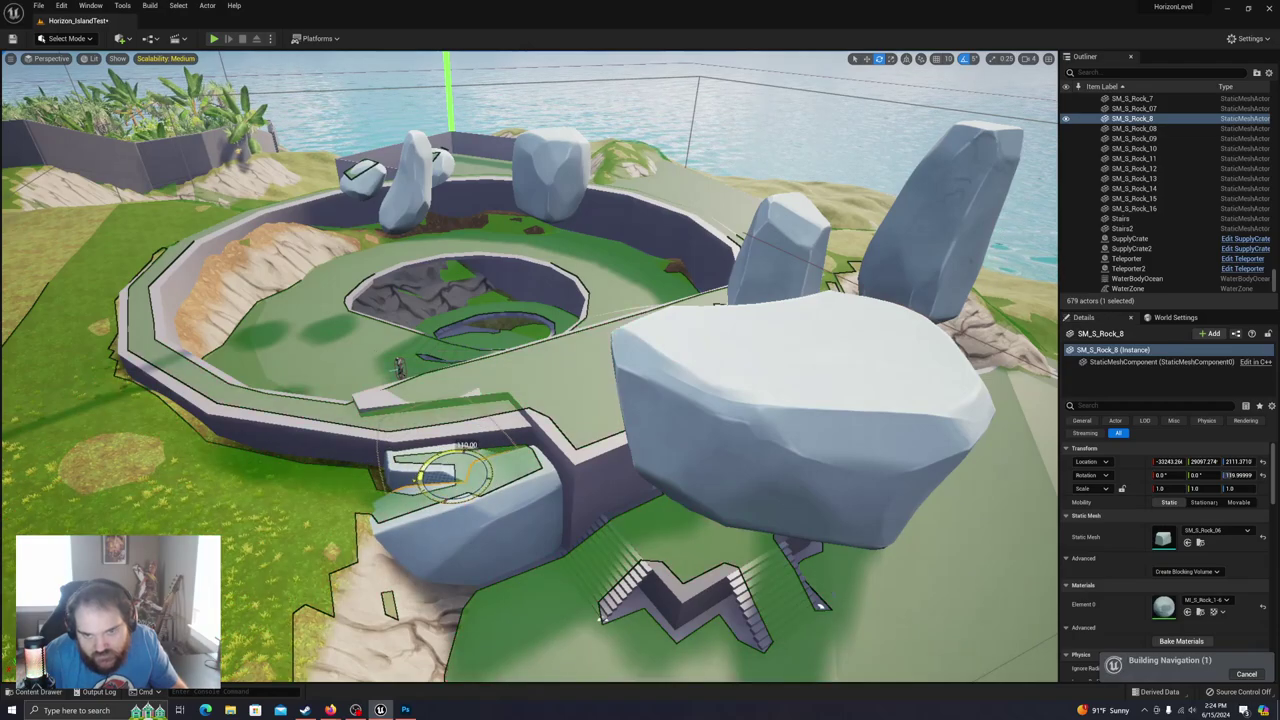
pyautogui.press('w')
pyautogui.moveTo(465, 468)
pyautogui.mouseDown()
pyautogui.moveTo(466, 505)
pyautogui.moveTo(465, 492)
pyautogui.mouseUp()
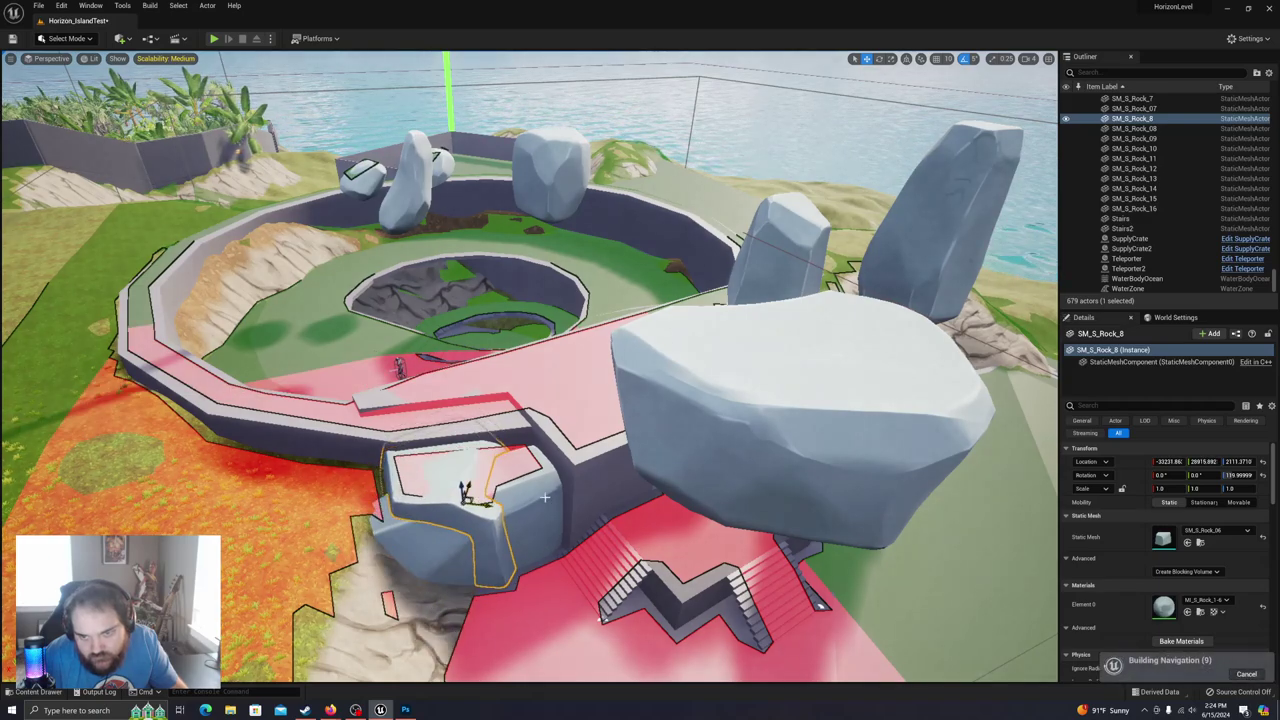
# Step: Shift the long rock outward, lower it to the ground beside the stairs and rotate it to -20° about Z
pyautogui.click(457, 545)
pyautogui.moveTo(430, 545); pyautogui.dragTo(412, 584)
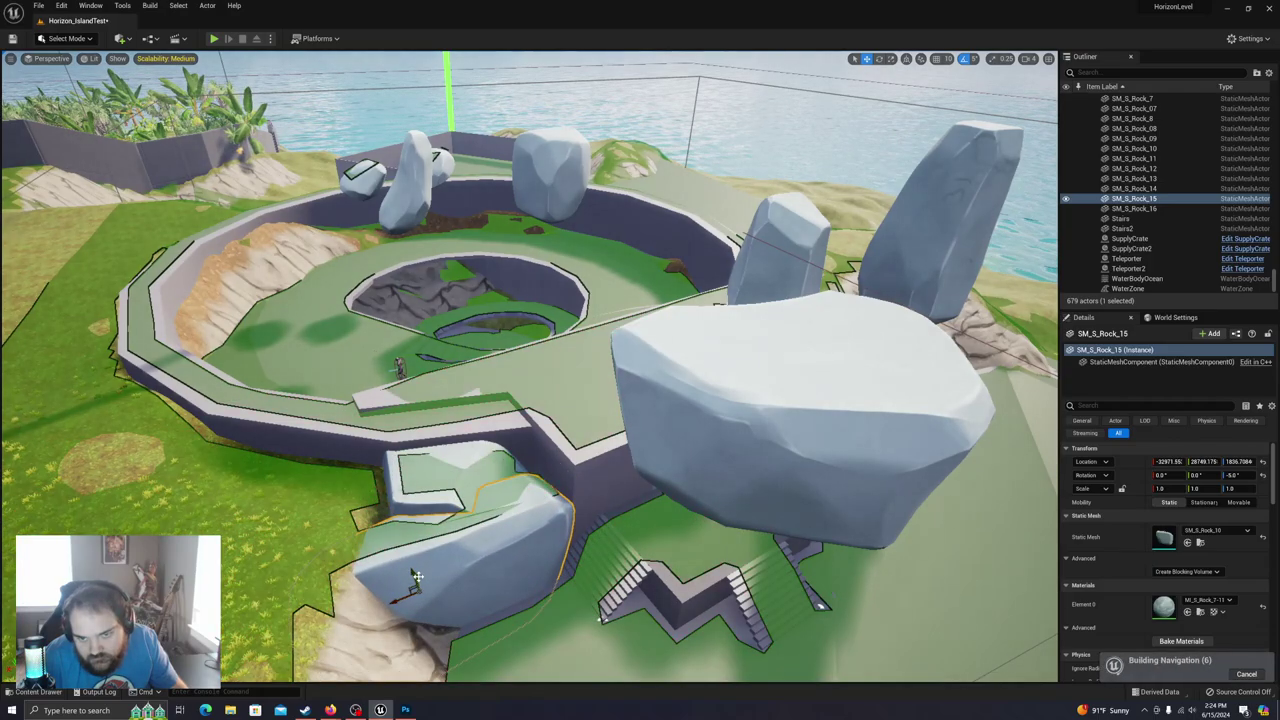
pyautogui.moveTo(412, 573); pyautogui.dragTo(325, 495, button='right')
pyautogui.press('w')
pyautogui.press('q')
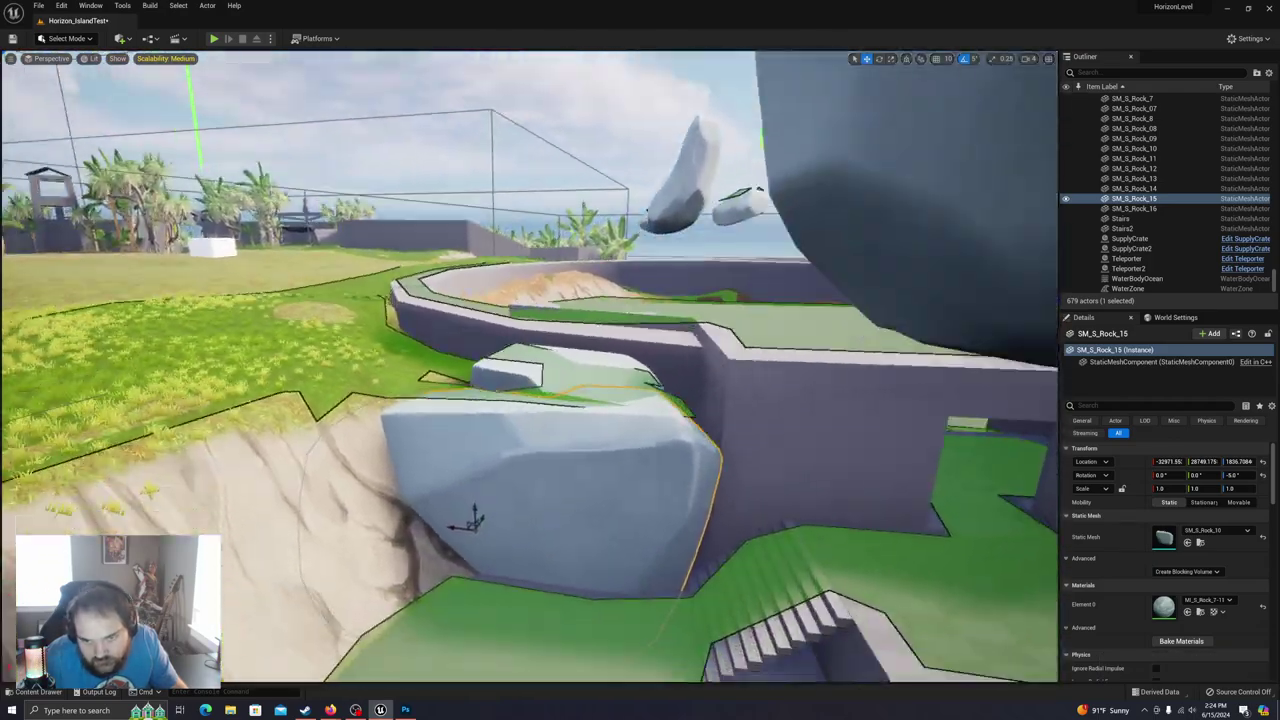
pyautogui.moveTo(474, 510); pyautogui.dragTo(458, 585)
pyautogui.press('w')
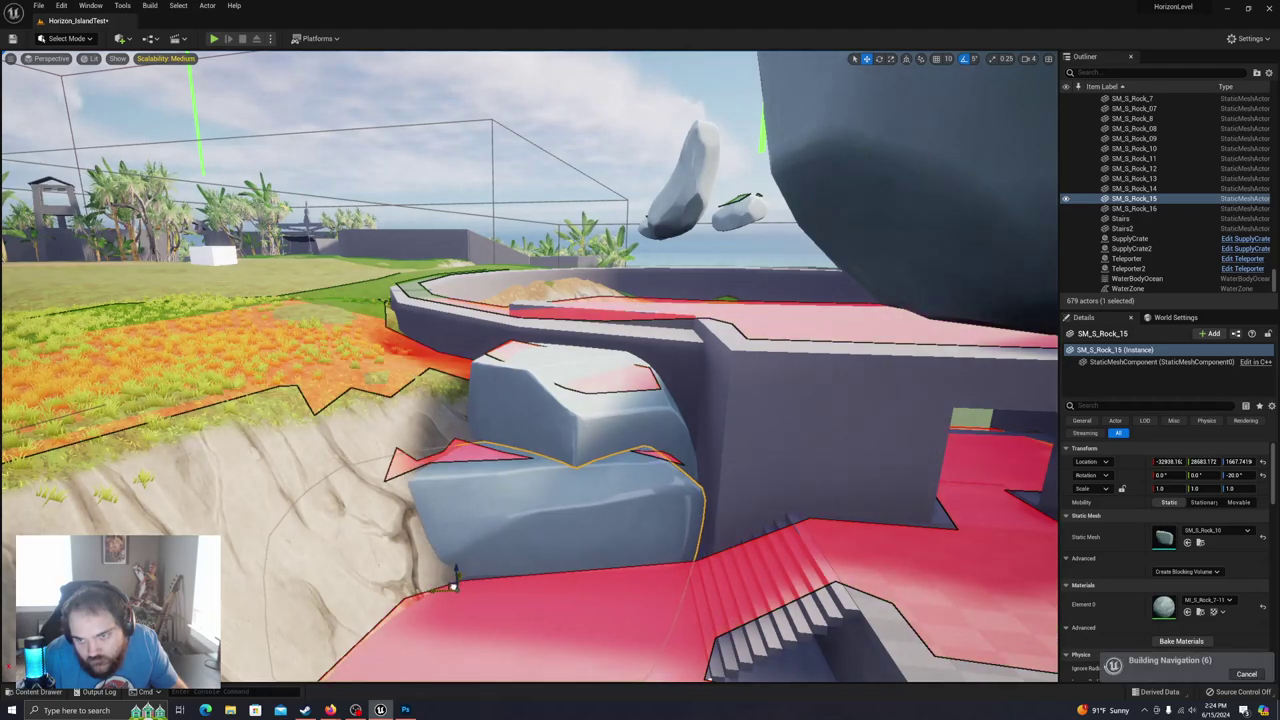
# Step: Nudge the blocky rock on top of the long rock closer to the arena wall
pyautogui.click(560, 438)
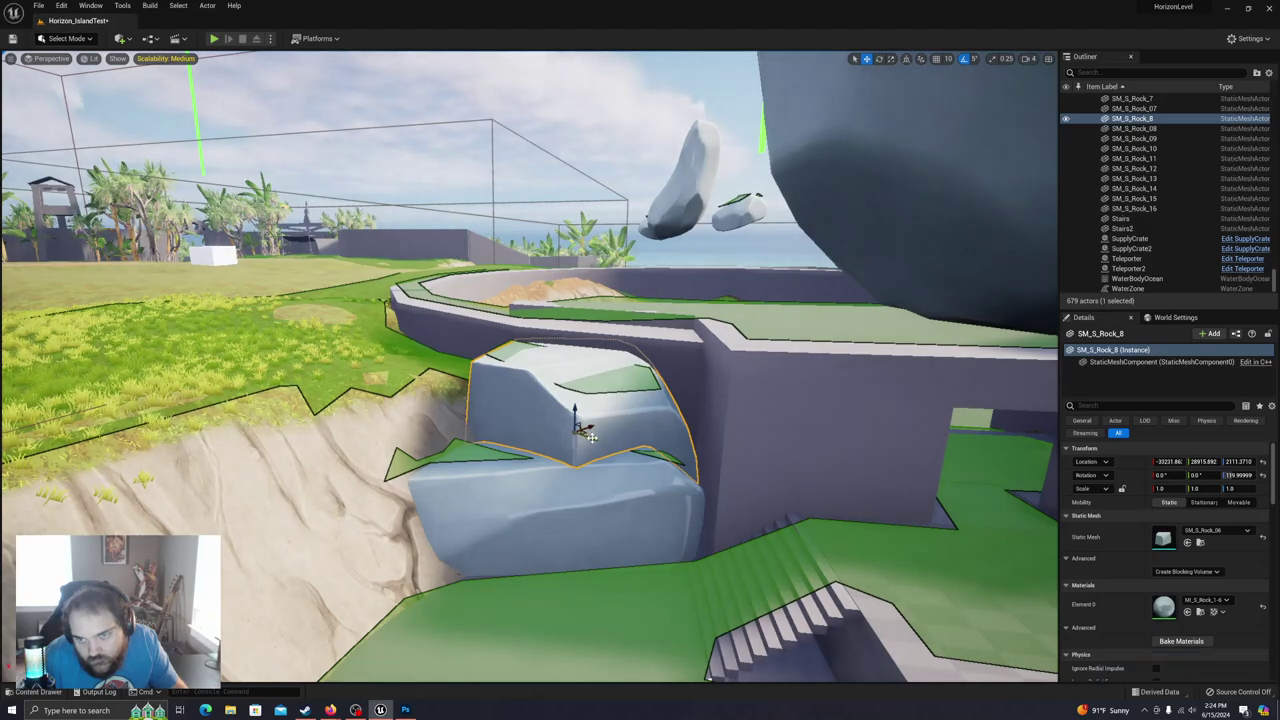
pyautogui.moveTo(582, 428); pyautogui.dragTo(594, 423)
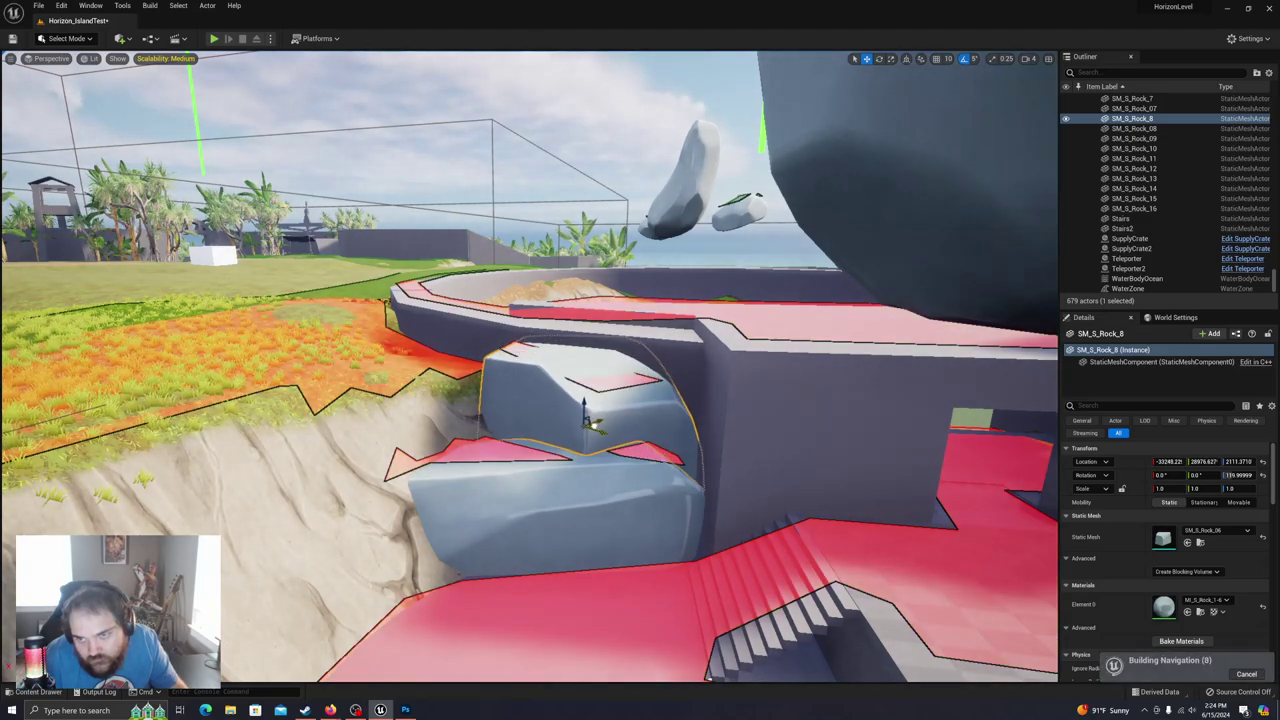
pyautogui.moveTo(592, 425)
pyautogui.mouseDown(button='right')
pyautogui.moveTo(640, 440)
pyautogui.moveTo(650, 480)
pyautogui.moveTo(630, 530)
pyautogui.moveTo(660, 540)
pyautogui.moveTo(515, 565)
pyautogui.moveTo(530, 555)
pyautogui.moveTo(545, 465)
pyautogui.moveTo(595, 437)
pyautogui.mouseUp(button='right')
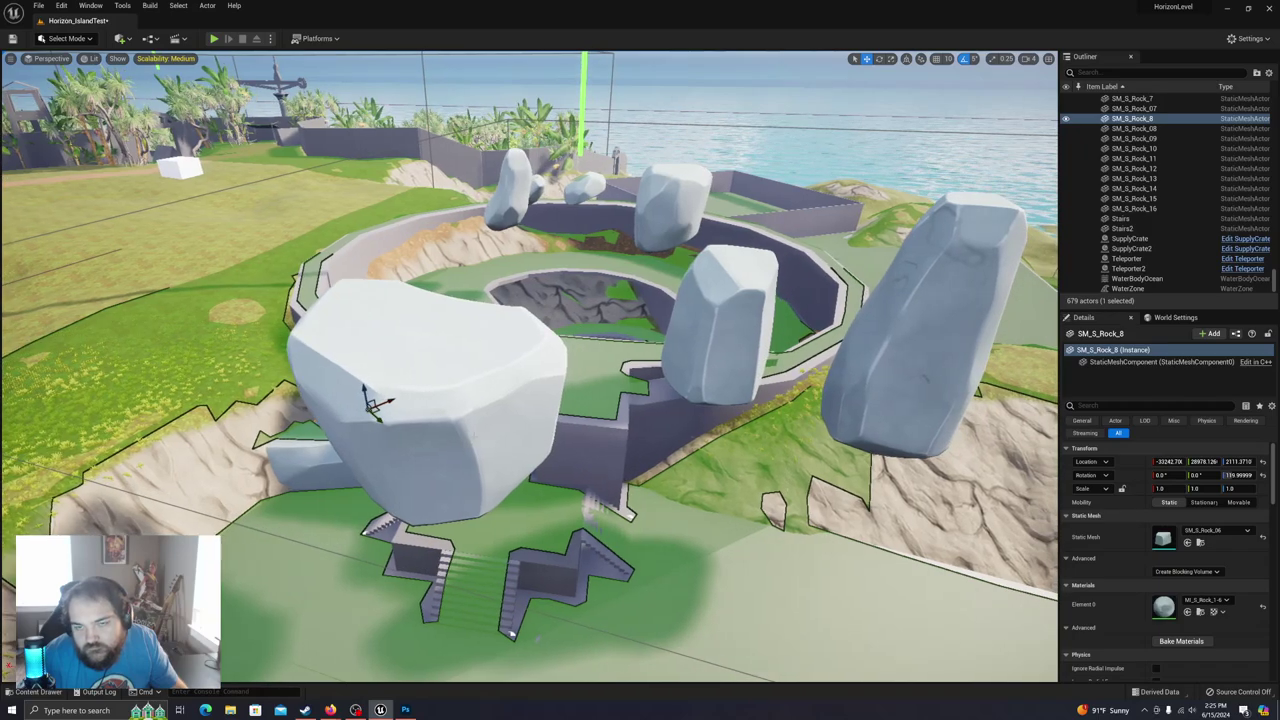
# Step: Lower the wide SM_S_Rock_09 mesh from above the stairs and set it into the slope next to the long rock
pyautogui.click(492, 430)
pyautogui.moveTo(418, 388); pyautogui.dragTo(442, 594)
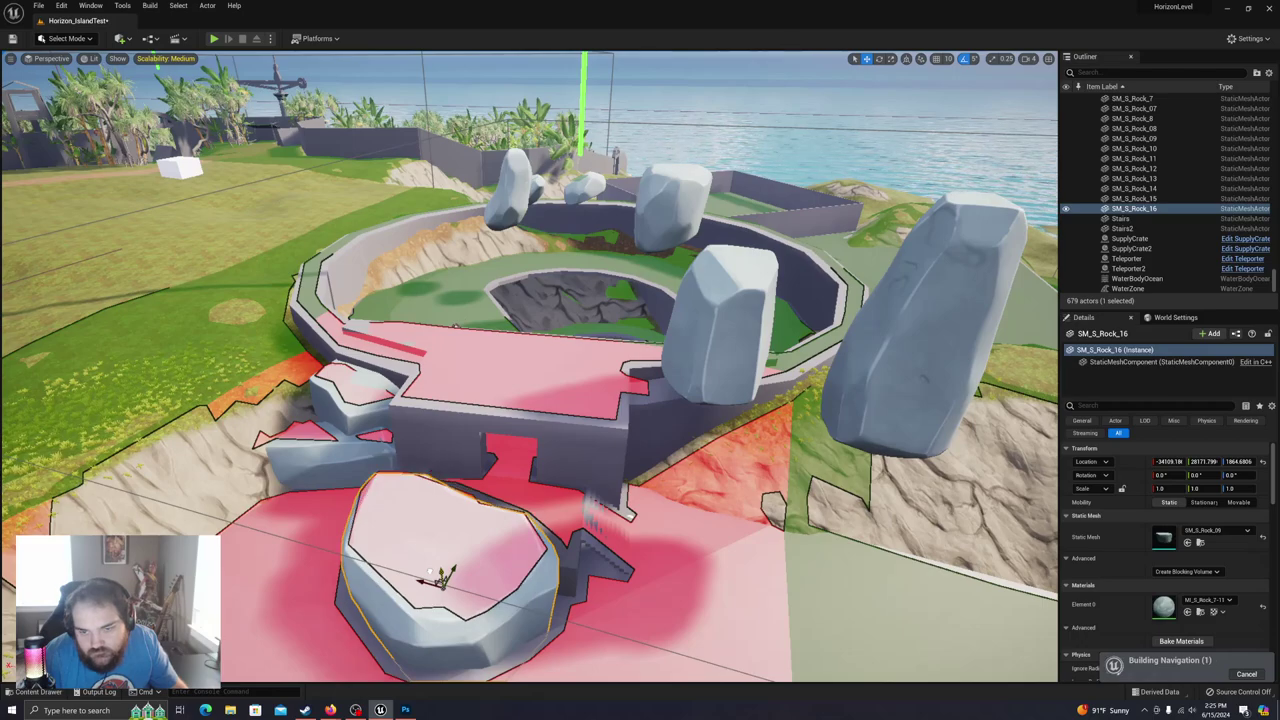
pyautogui.moveTo(442, 578); pyautogui.dragTo(235, 496)
pyautogui.press('w')
pyautogui.moveTo(473, 566); pyautogui.dragTo(445, 545, button='right')
pyautogui.press('w')
pyautogui.press('d')
pyautogui.press('e')
pyautogui.press('s')
pyautogui.moveTo(515, 505); pyautogui.dragTo(560, 490, button='right')
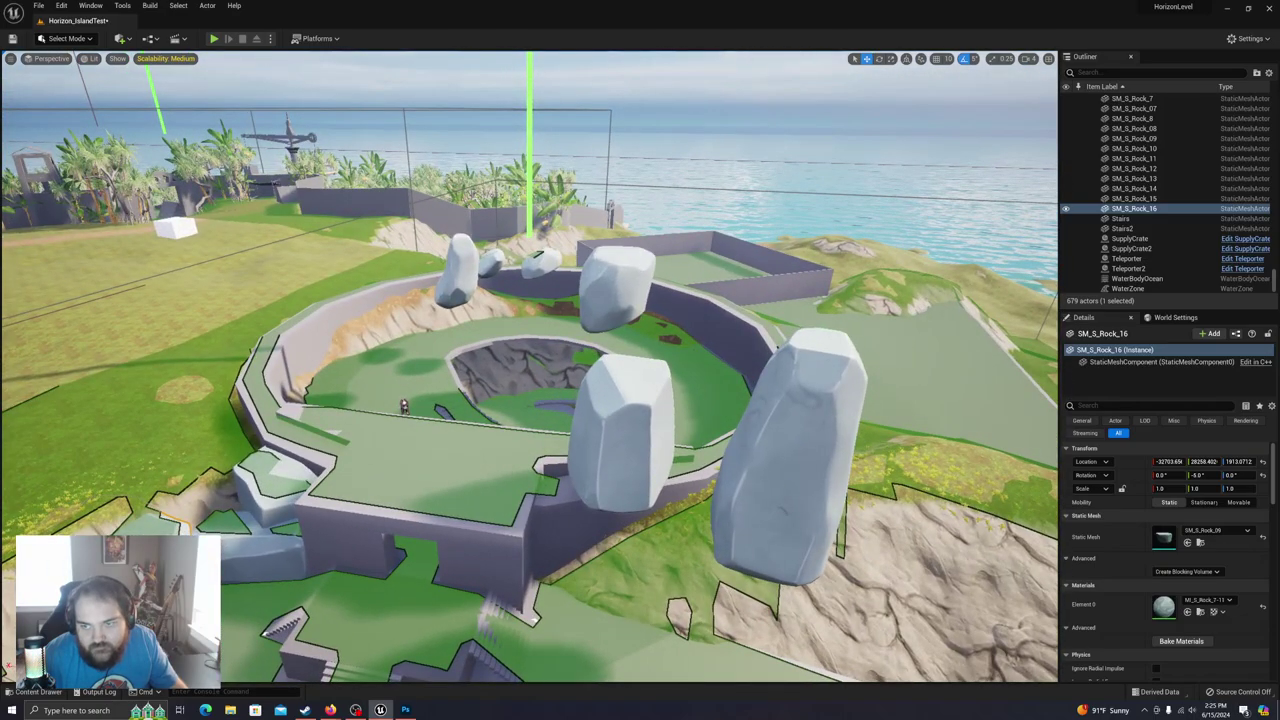
# Step: Move the tall SM_S_Rock_04 mesh to the grass outside the arena wall, behind the blocky rock, and lower it into the ground
pyautogui.click(790, 472)
pyautogui.moveTo(758, 449); pyautogui.dragTo(155, 335)
pyautogui.moveTo(278, 342); pyautogui.dragTo(208, 328, button='right')
pyautogui.moveTo(411, 304); pyautogui.dragTo(398, 482)
pyautogui.press('w')
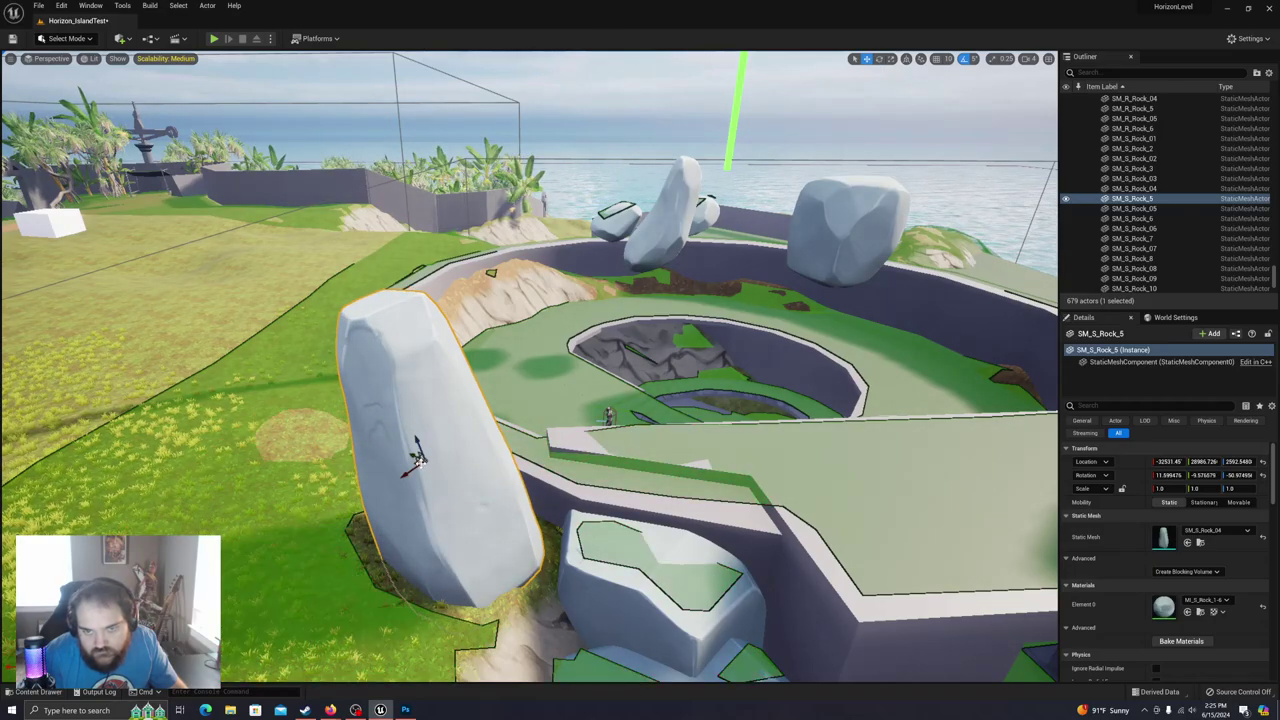
# Step: Tilt the tall rock outside the arena wall to about -14.5° on its Y rotation
pyautogui.press('d')
pyautogui.moveTo(432, 446); pyautogui.dragTo(427, 430, button='right')
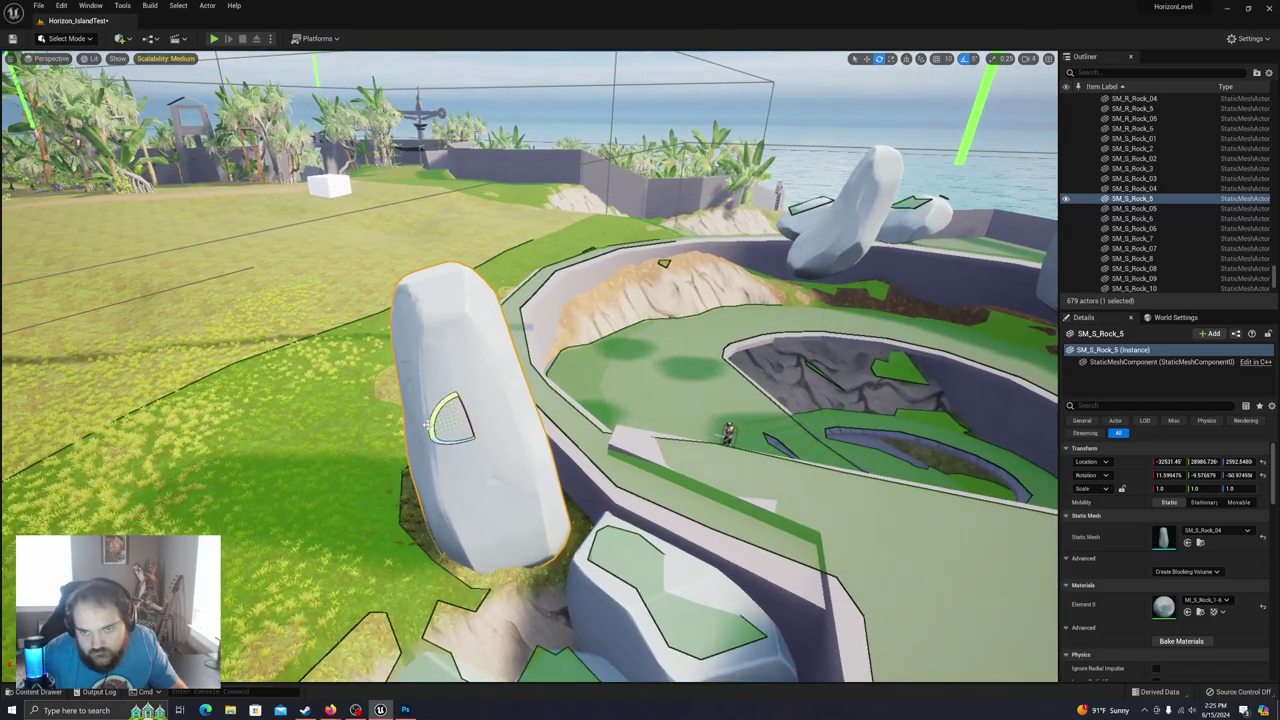
pyautogui.moveTo(425, 446); pyautogui.dragTo(432, 456)
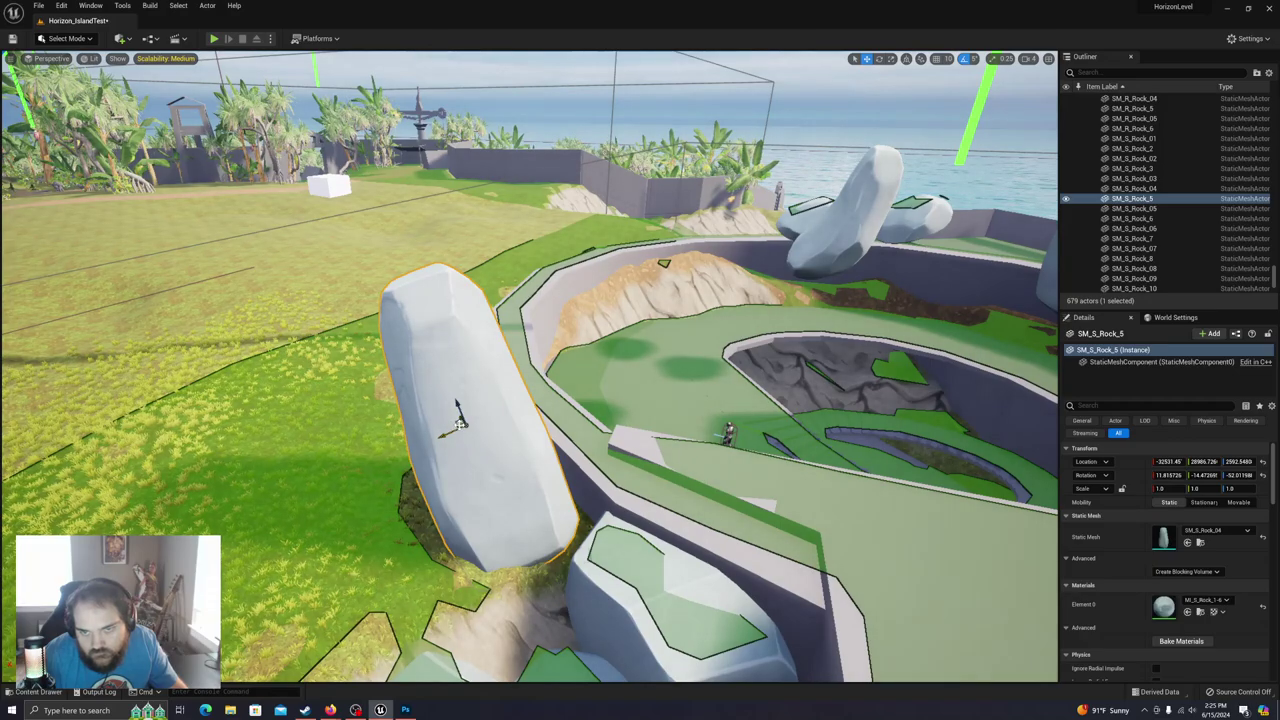
pyautogui.moveTo(586, 417); pyautogui.dragTo(680, 412, button='right')
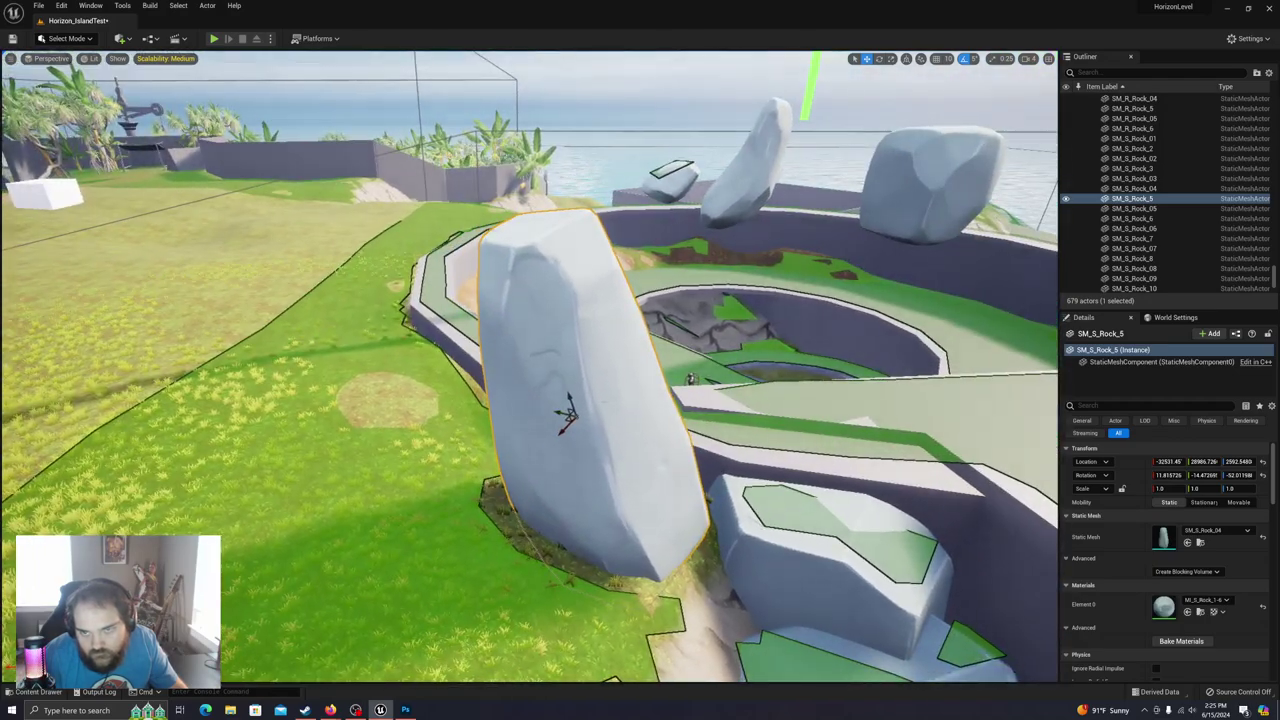
# Step: Switch the transform coordinate space, turn the tall rock to about 243° around Z and shift it beside the blocky rock
pyautogui.click(906, 60)
pyautogui.moveTo(549, 428); pyautogui.dragTo(685, 560, button='right')
pyautogui.moveTo(440, 286)
pyautogui.mouseDown()
pyautogui.moveTo(512, 293)
pyautogui.moveTo(480, 282)
pyautogui.moveTo(468, 238)
pyautogui.moveTo(540, 264)
pyautogui.moveTo(512, 283)
pyautogui.mouseUp()
pyautogui.moveTo(512, 283); pyautogui.dragTo(696, 268, button='right')
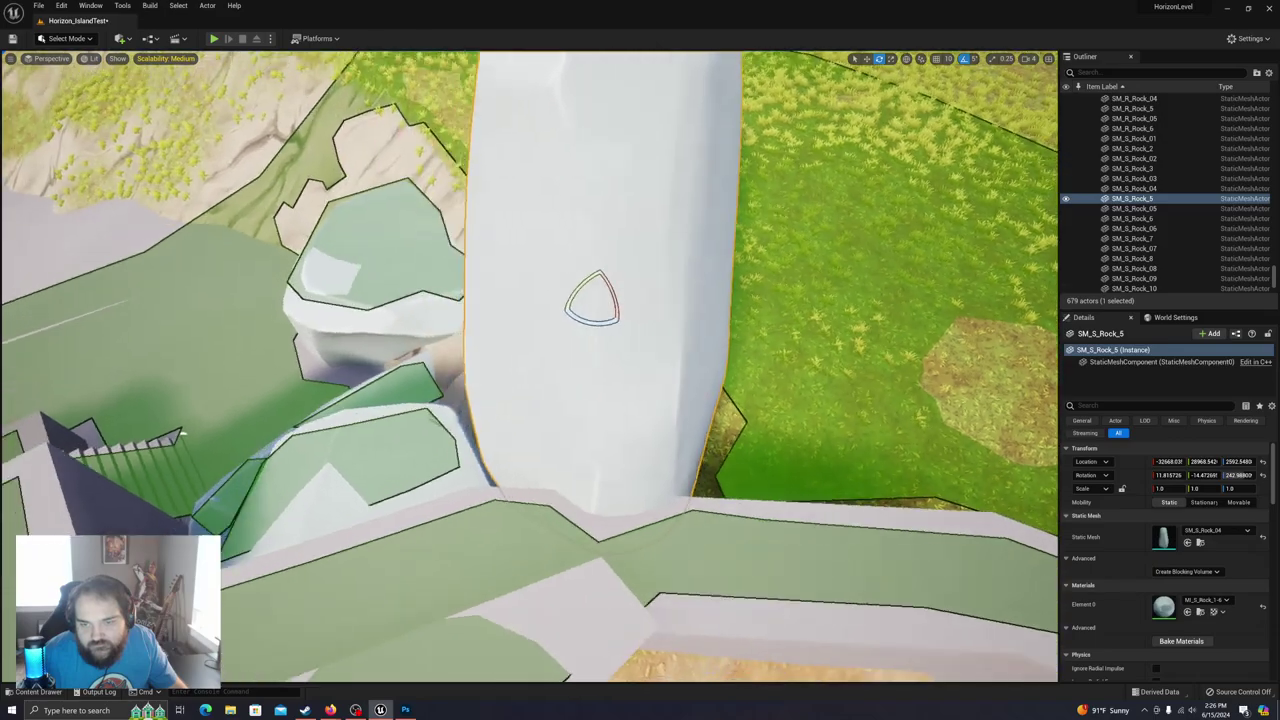
pyautogui.moveTo(380, 410); pyautogui.dragTo(713, 303, button='right')
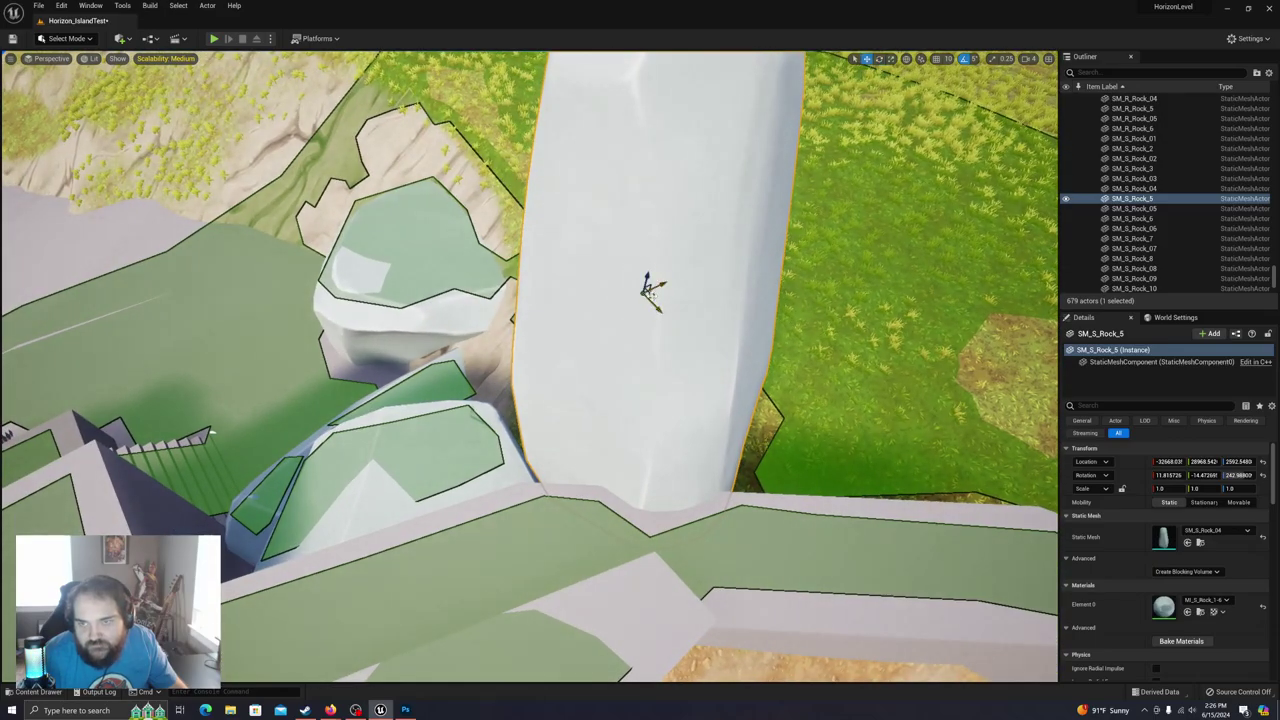
pyautogui.moveTo(651, 295); pyautogui.dragTo(624, 275)
pyautogui.moveTo(624, 275)
pyautogui.mouseDown(button='right')
pyautogui.moveTo(680, 262)
pyautogui.moveTo(850, 285)
pyautogui.moveTo(622, 262)
pyautogui.mouseUp(button='right')
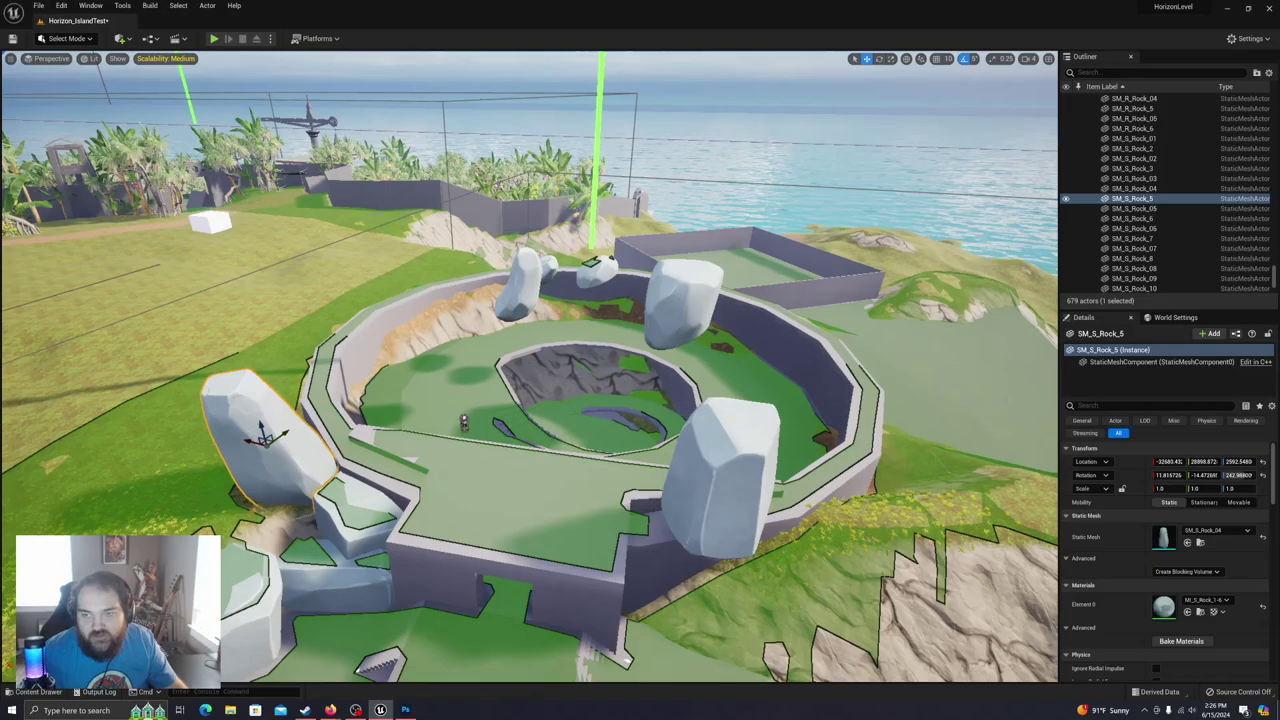
# Step: Move SM_S_Rock_6 to the grass beside the tall leaning rock, turn it to -30° around Z and lower it into the ground
pyautogui.click(728, 475)
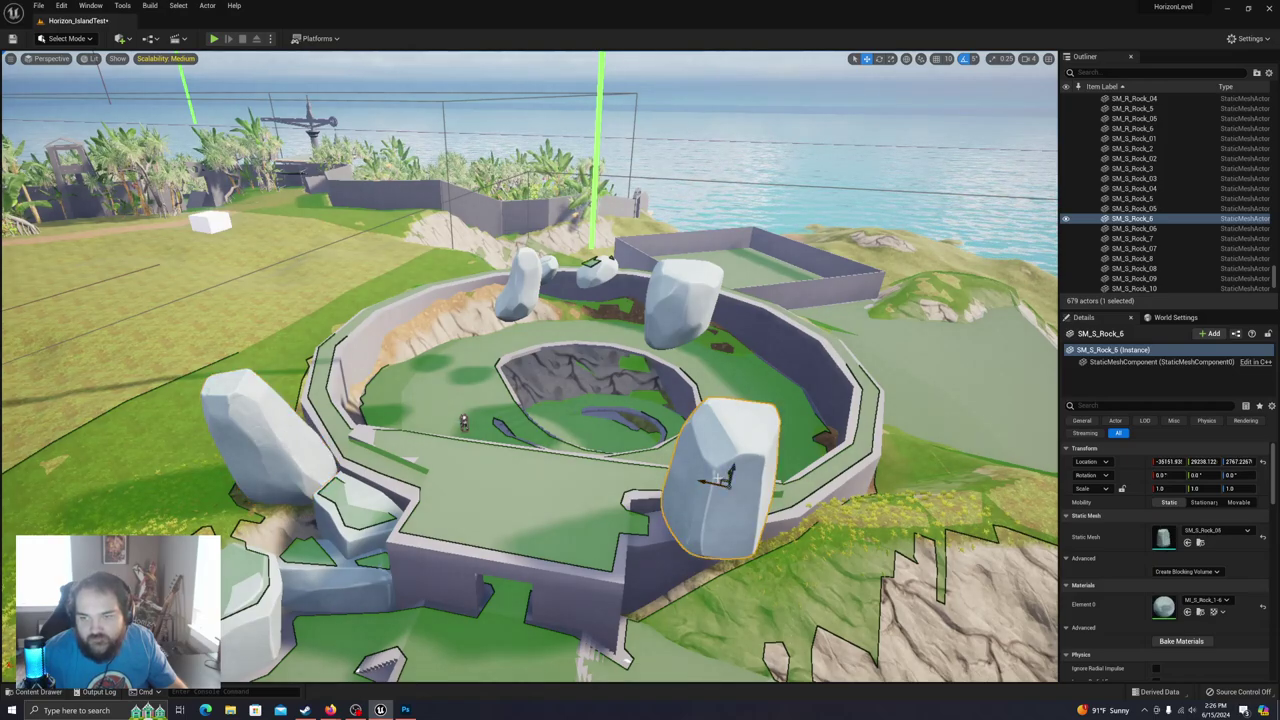
pyautogui.moveTo(732, 472); pyautogui.dragTo(730, 450, button='right')
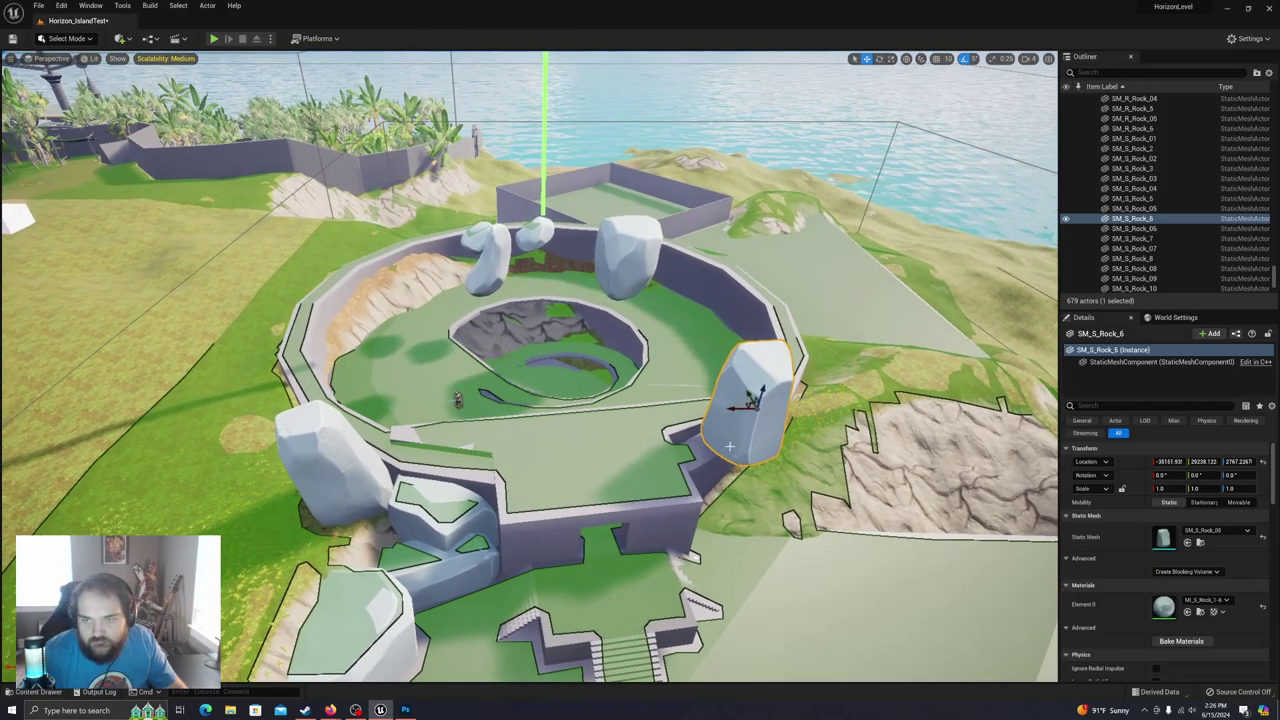
pyautogui.moveTo(748, 400); pyautogui.dragTo(255, 520)
pyautogui.moveTo(437, 516); pyautogui.dragTo(437, 516, button='right')
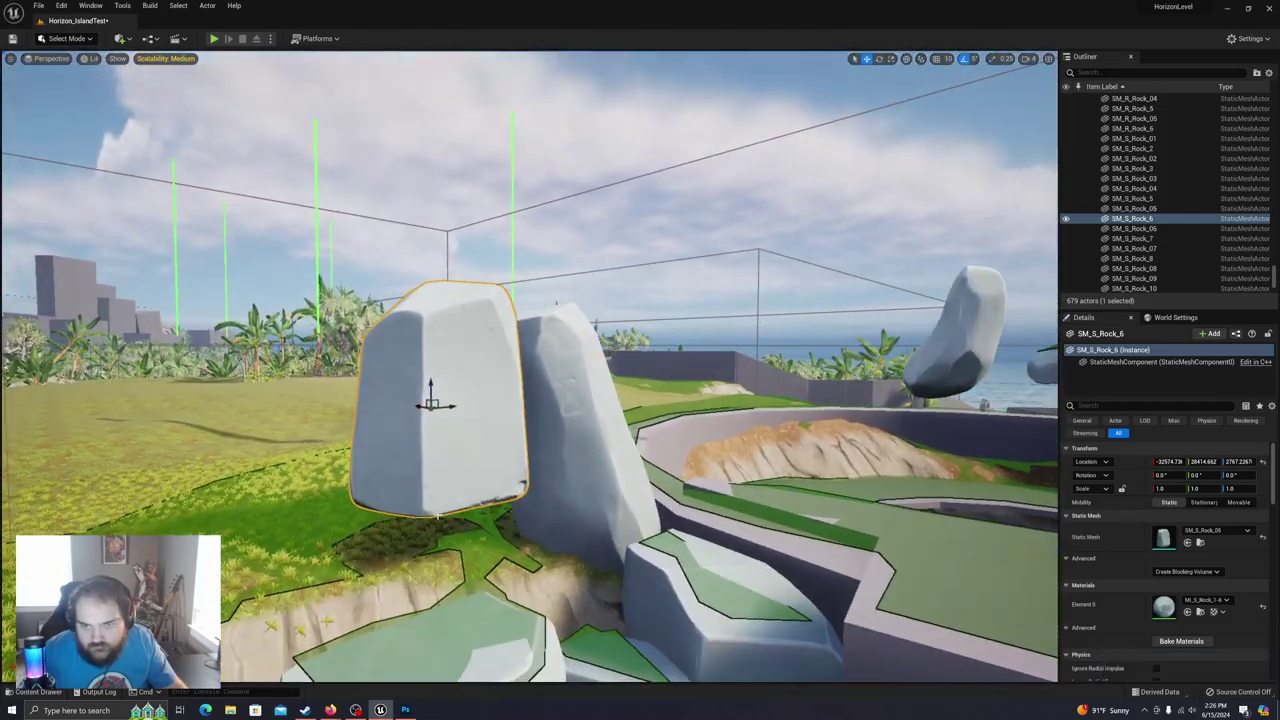
pyautogui.moveTo(435, 410); pyautogui.dragTo(433, 497)
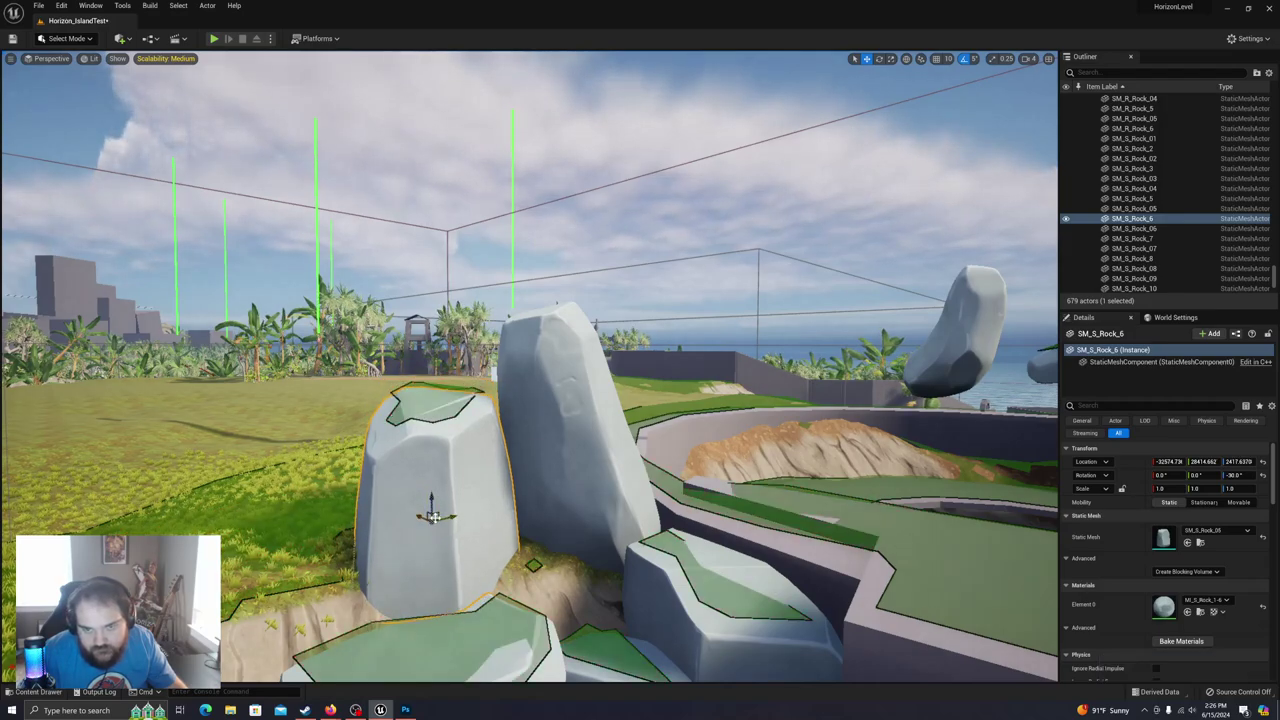
pyautogui.moveTo(431, 515); pyautogui.dragTo(440, 510)
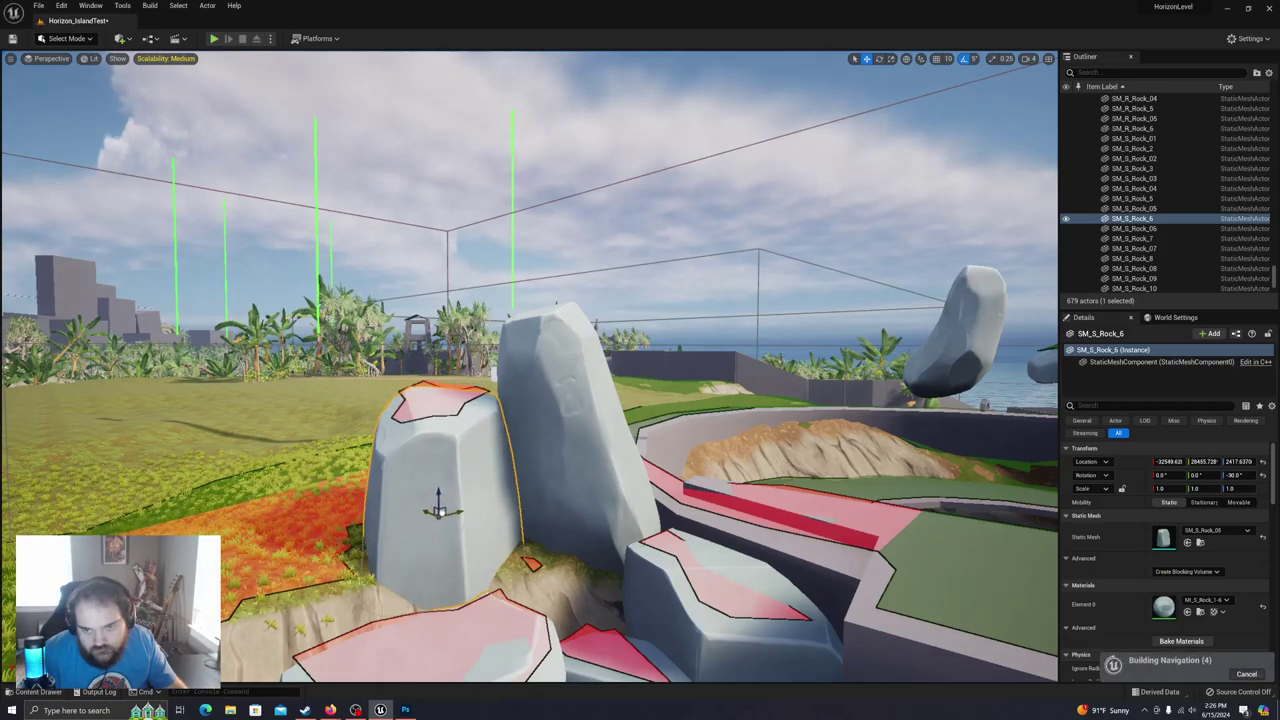
# Step: Move SM_R_Rock_6 from above the arena into the gap in front of the tall leaning rock and turn it around Z
pyautogui.click(957, 355)
pyautogui.moveTo(957, 355)
pyautogui.mouseDown(button='right')
pyautogui.moveTo(933, 377)
pyautogui.moveTo(940, 428)
pyautogui.moveTo(962, 369)
pyautogui.mouseUp(button='right')
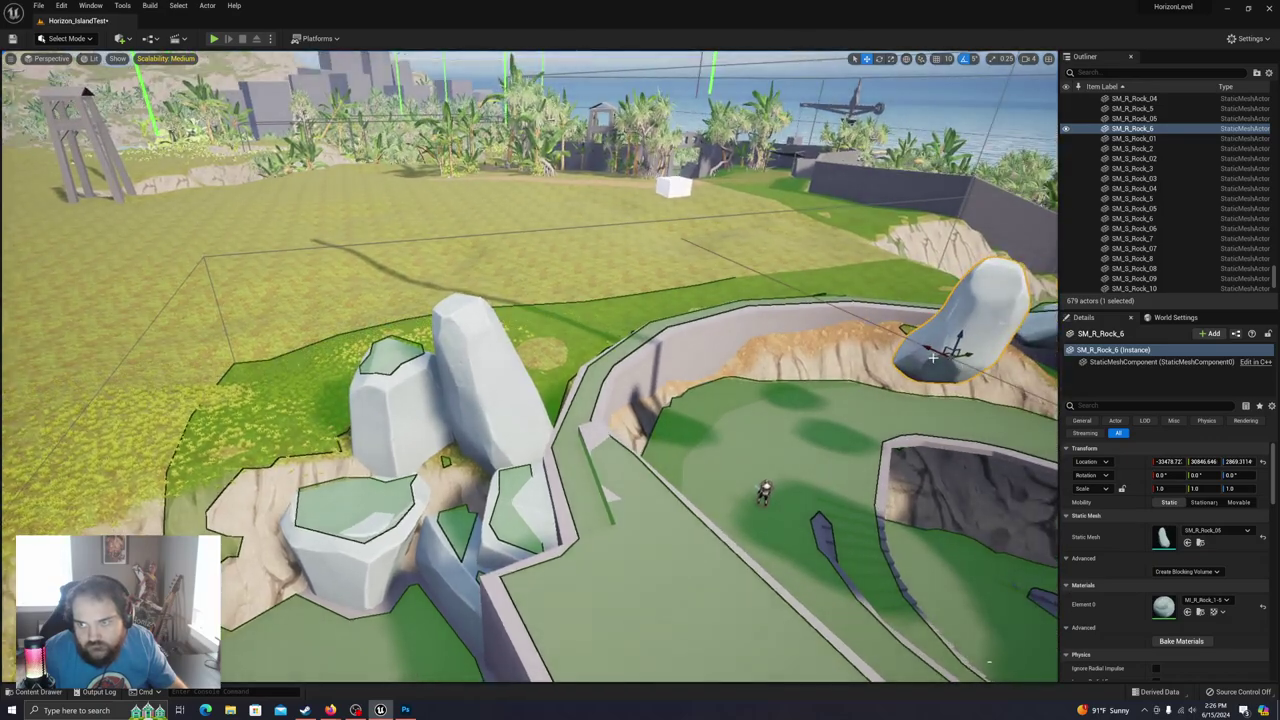
pyautogui.moveTo(968, 356); pyautogui.dragTo(446, 510)
pyautogui.press('e')
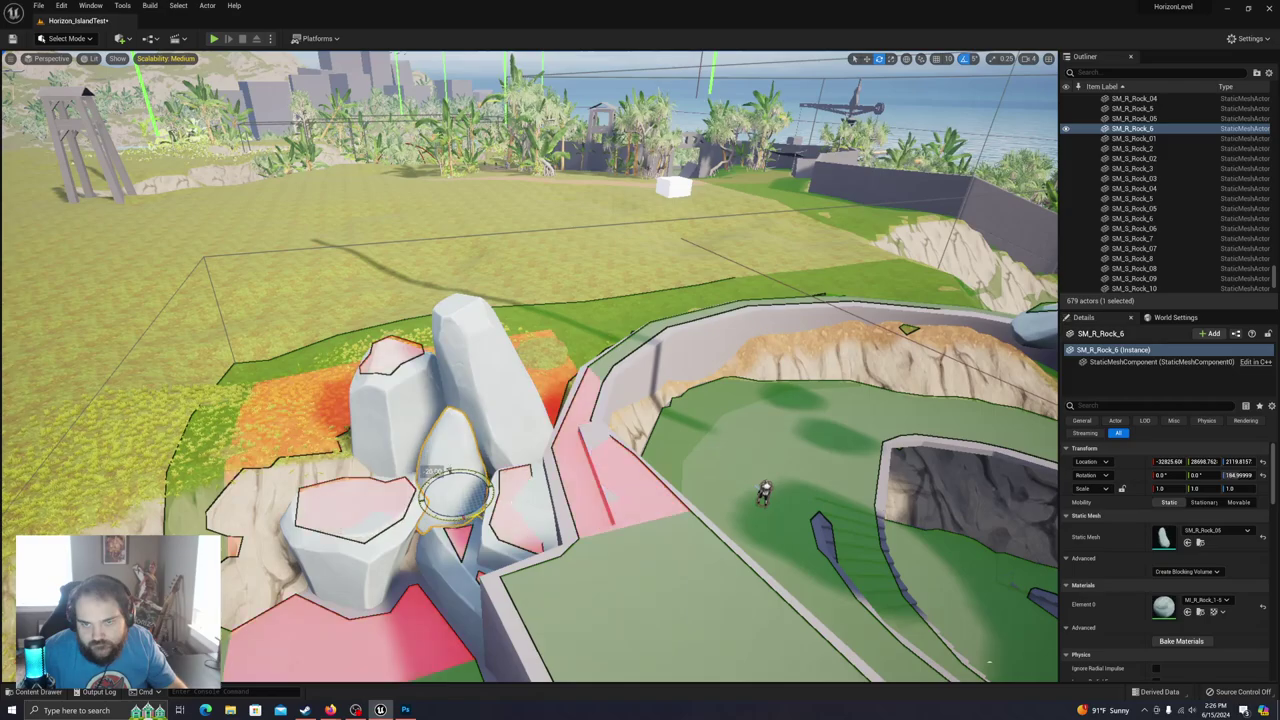
pyautogui.press('w')
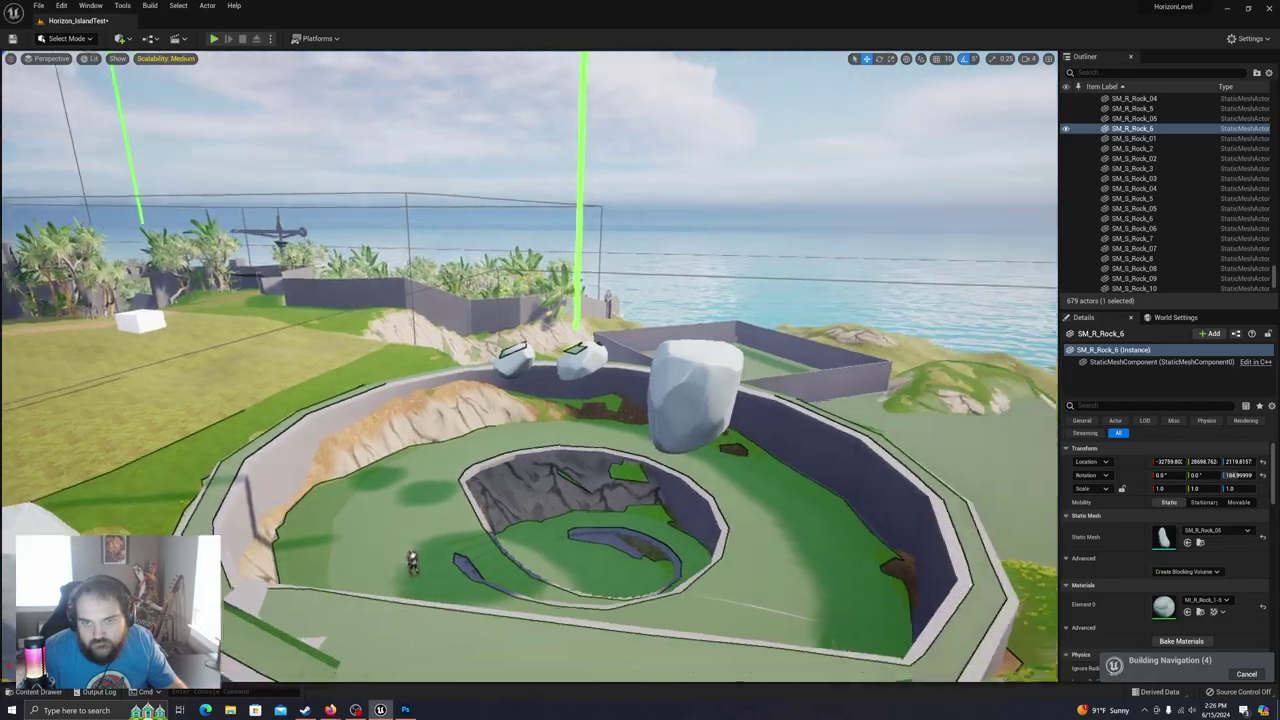
# Step: Move SM_S_Rock_3 to the grass at the outer end of the rock cluster, turn it to -30° around Z and lower it
pyautogui.moveTo(530, 370); pyautogui.dragTo(400, 405, button='right')
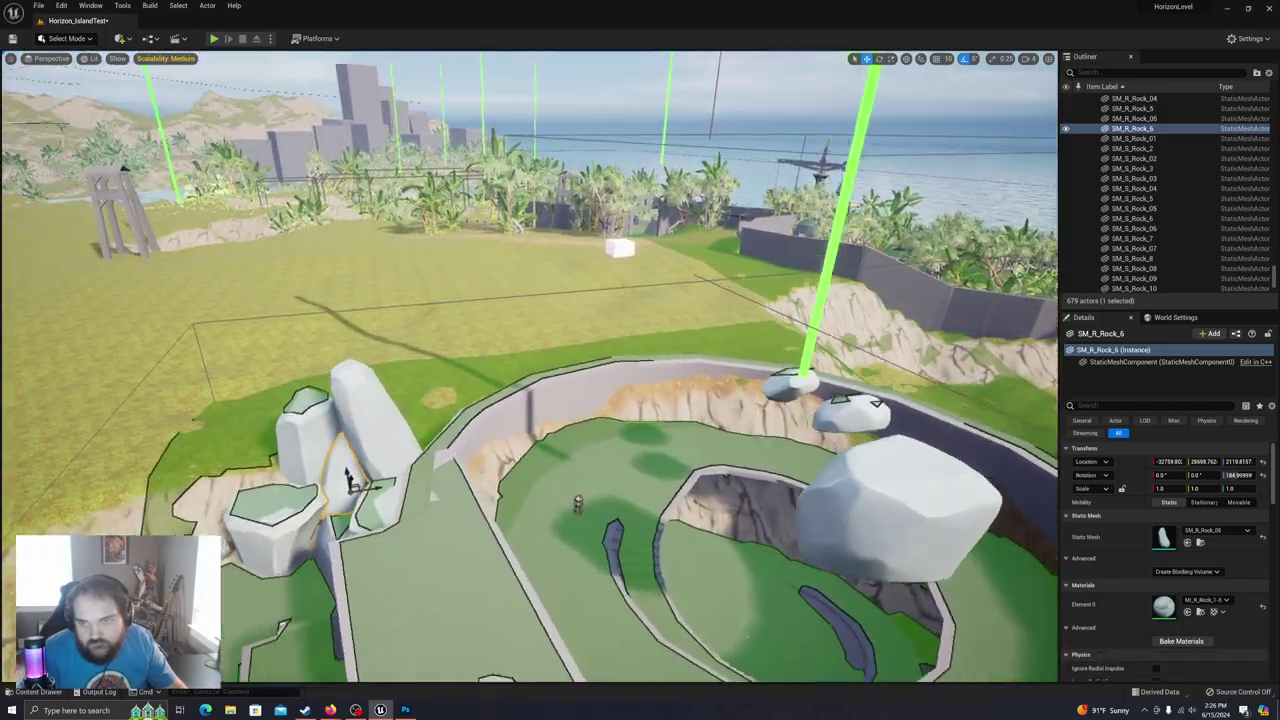
pyautogui.moveTo(470, 362); pyautogui.dragTo(455, 360, button='right')
pyautogui.click(818, 483)
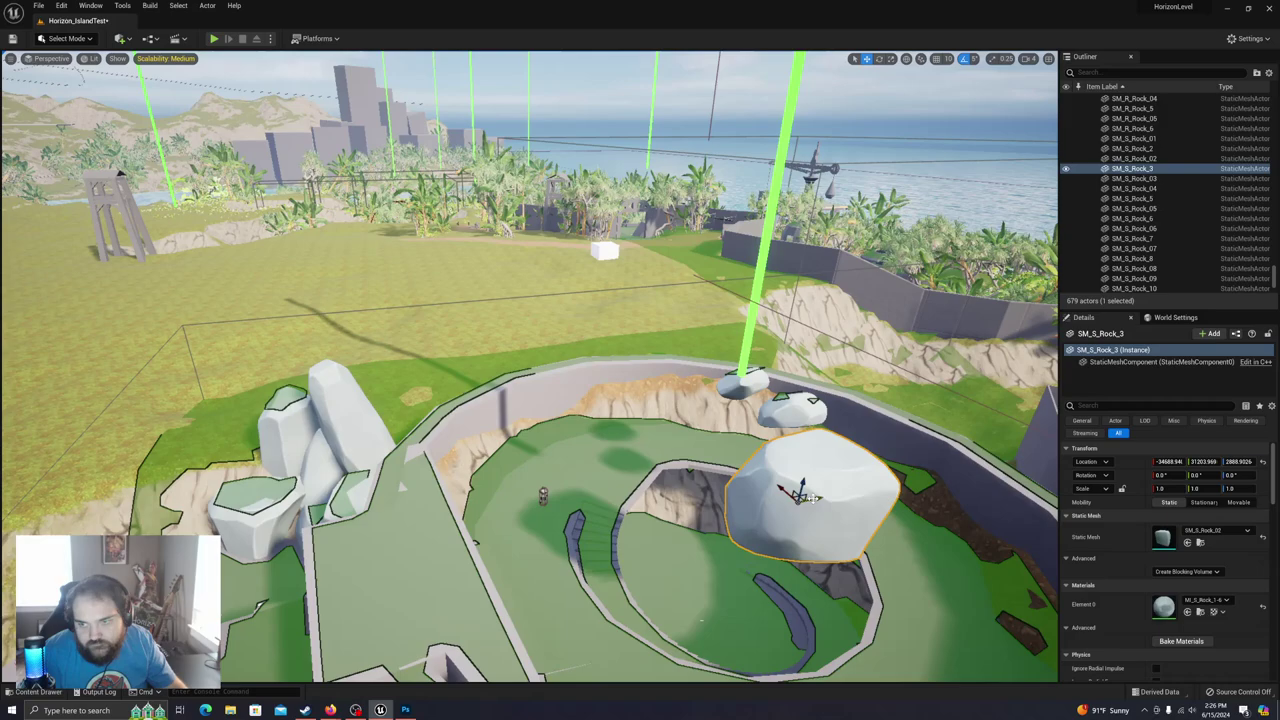
pyautogui.moveTo(797, 493); pyautogui.dragTo(222, 392)
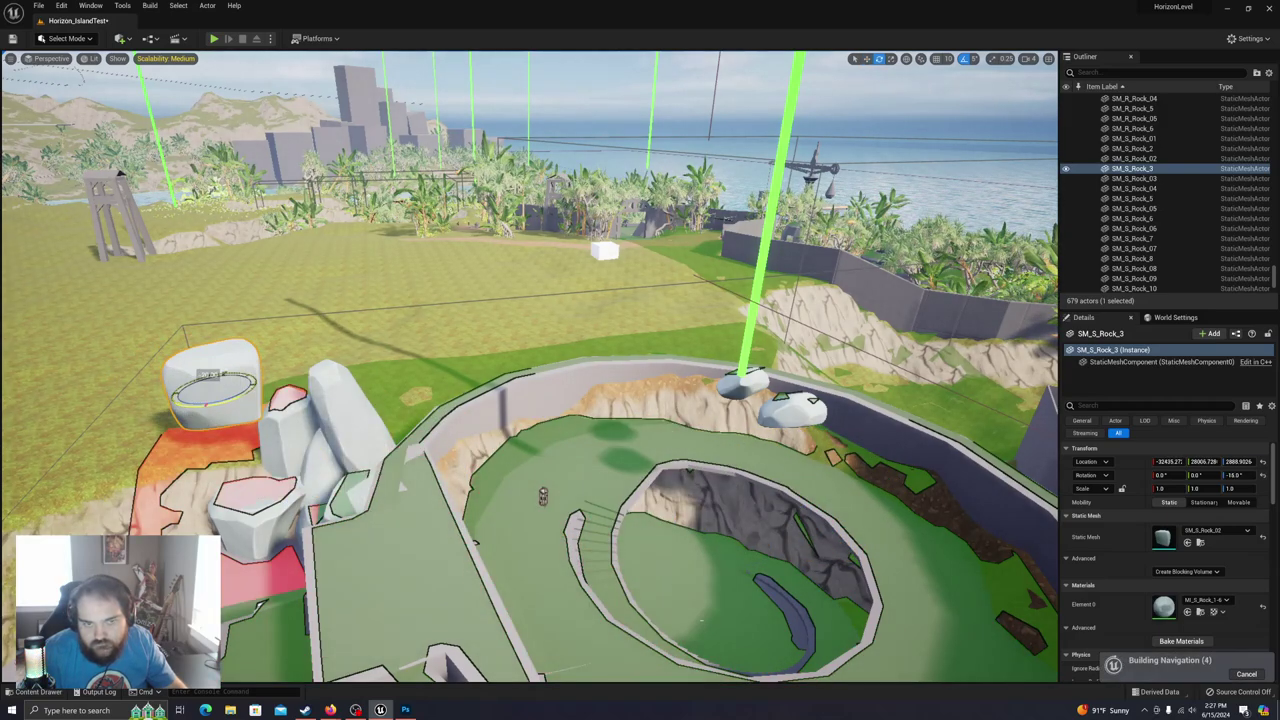
pyautogui.moveTo(222, 392); pyautogui.dragTo(322, 414, button='right')
pyautogui.press('w')
pyautogui.moveTo(317, 444); pyautogui.dragTo(330, 519)
pyautogui.moveTo(331, 524); pyautogui.dragTo(292, 432, button='right')
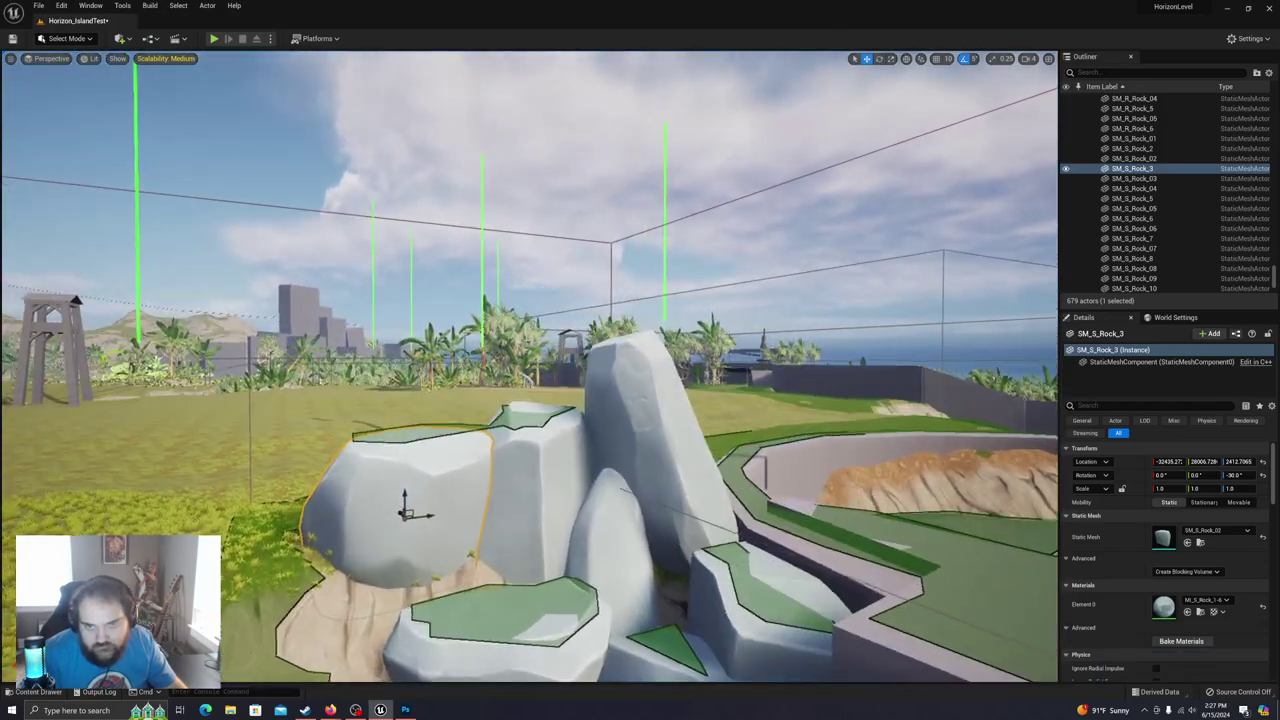
pyautogui.moveTo(428, 519); pyautogui.dragTo(424, 524)
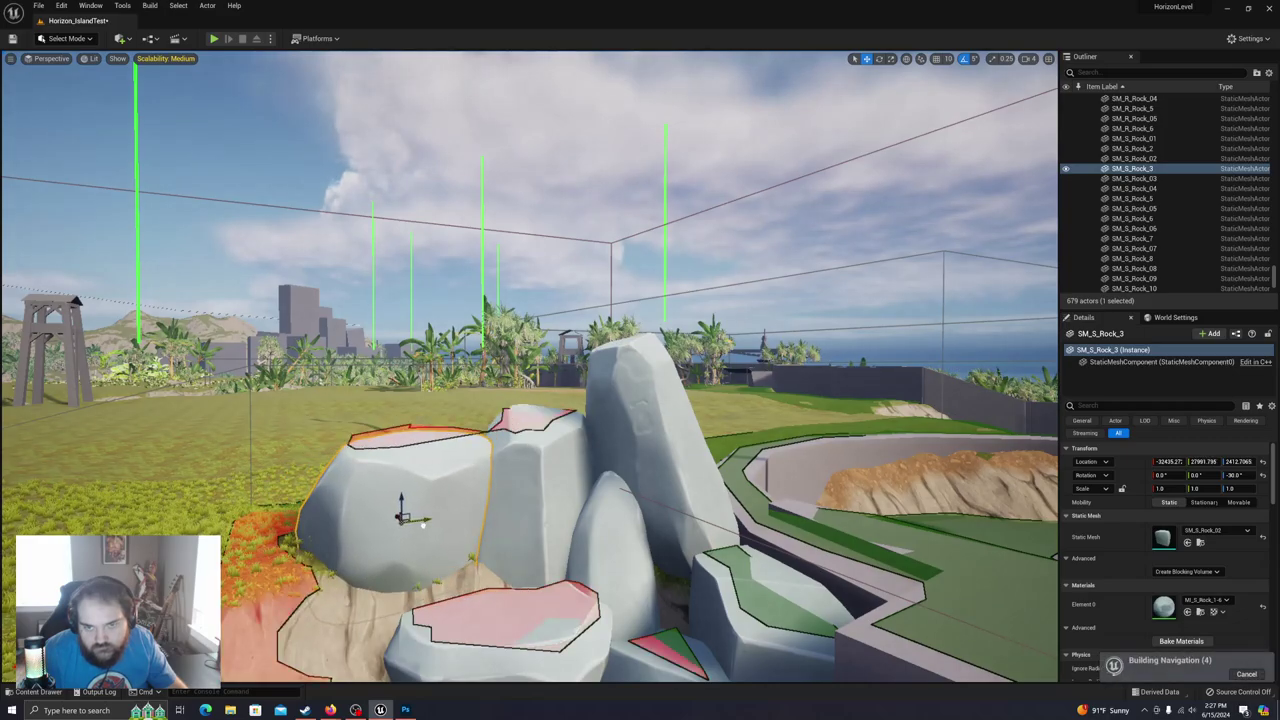
# Step: Duplicate SM_S_Rock_8 and place the copy behind the wide rock on the slope, turned to about 205° around Z
pyautogui.moveTo(476, 527); pyautogui.dragTo(540, 552, button='right')
pyautogui.click(687, 477)
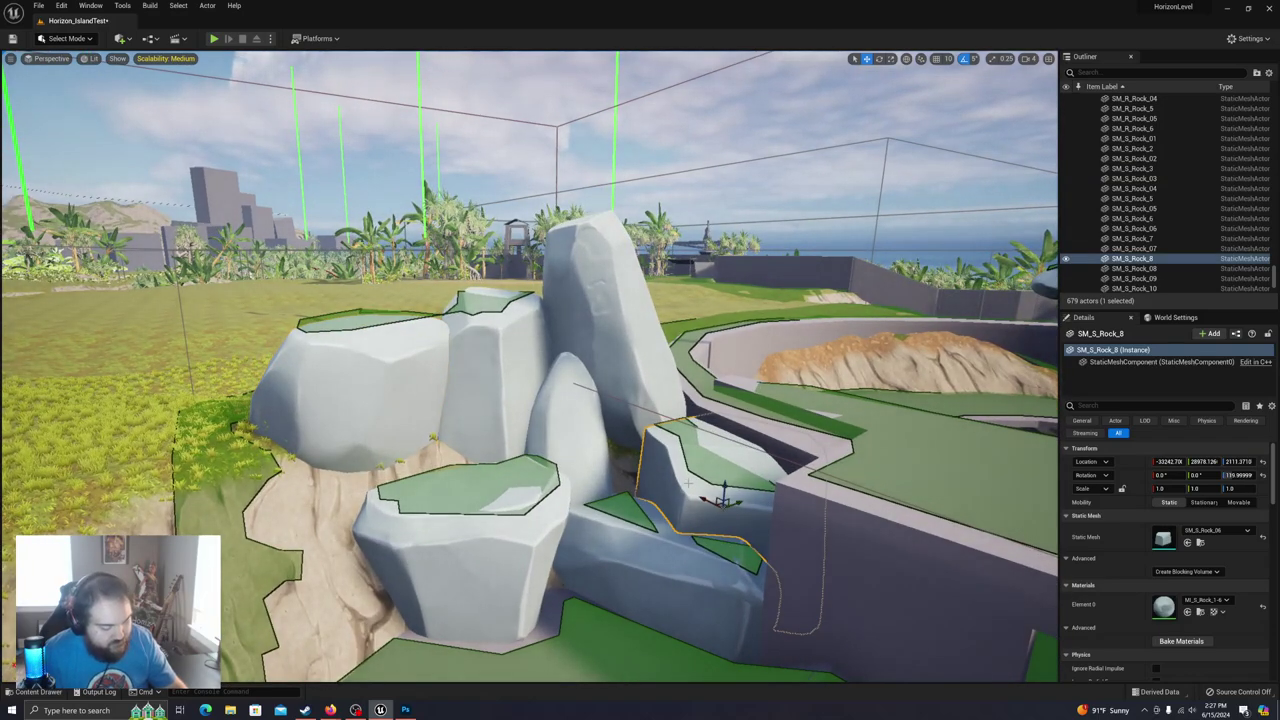
pyautogui.keyDown('alt'); pyautogui.moveTo(730, 499); pyautogui.dragTo(401, 458); pyautogui.keyUp('alt')
pyautogui.press('e')
pyautogui.press('w')
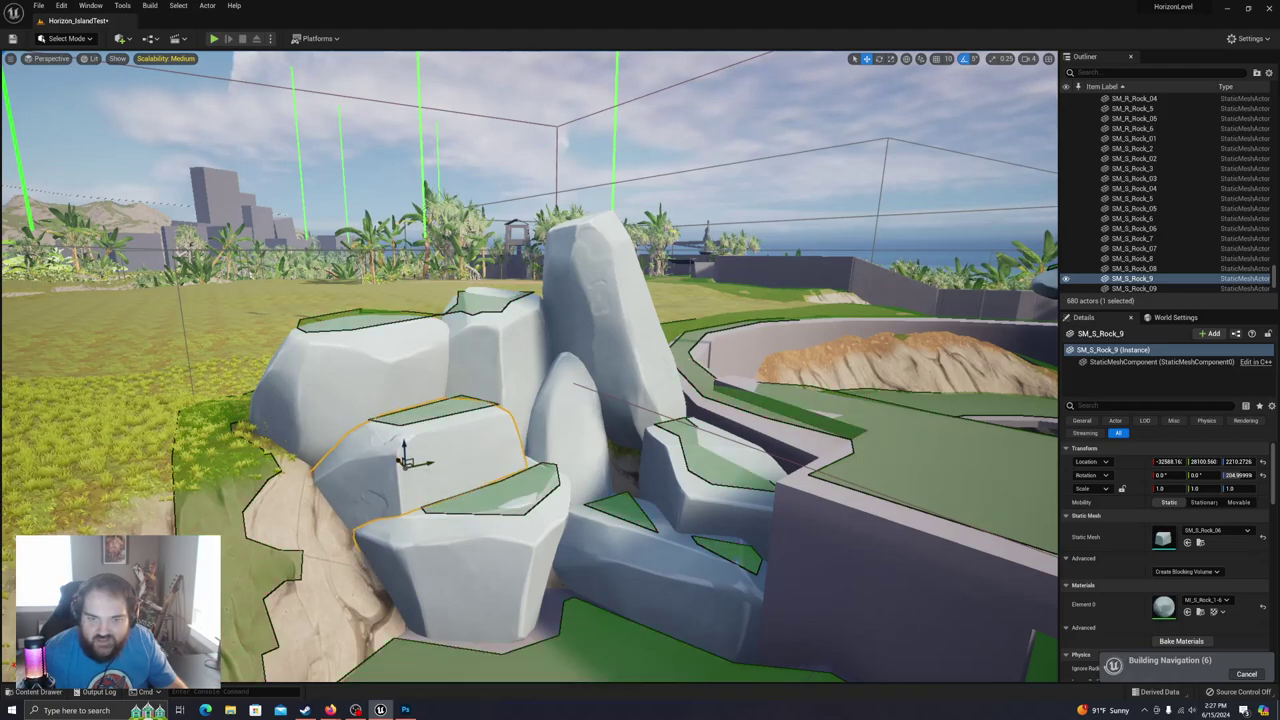
# Step: Shift the duplicated rock tighter into the slope between the wide front rock and the large rock behind it
pyautogui.moveTo(430, 460); pyautogui.dragTo(345, 458, button='right')
pyautogui.moveTo(573, 452); pyautogui.dragTo(497, 450)
pyautogui.moveTo(497, 450); pyautogui.dragTo(630, 512, button='right')
pyautogui.moveTo(440, 420); pyautogui.dragTo(420, 405, button='right')
pyautogui.moveTo(452, 390); pyautogui.dragTo(443, 388)
pyautogui.moveTo(467, 398); pyautogui.dragTo(540, 393, button='right')
# Step: Move SM_R_Rock_3 from above the arena into the gap in the middle of the rock cluster, turn it around Z and lower it
pyautogui.click(812, 322)
pyautogui.moveTo(812, 322); pyautogui.dragTo(784, 390, button='right')
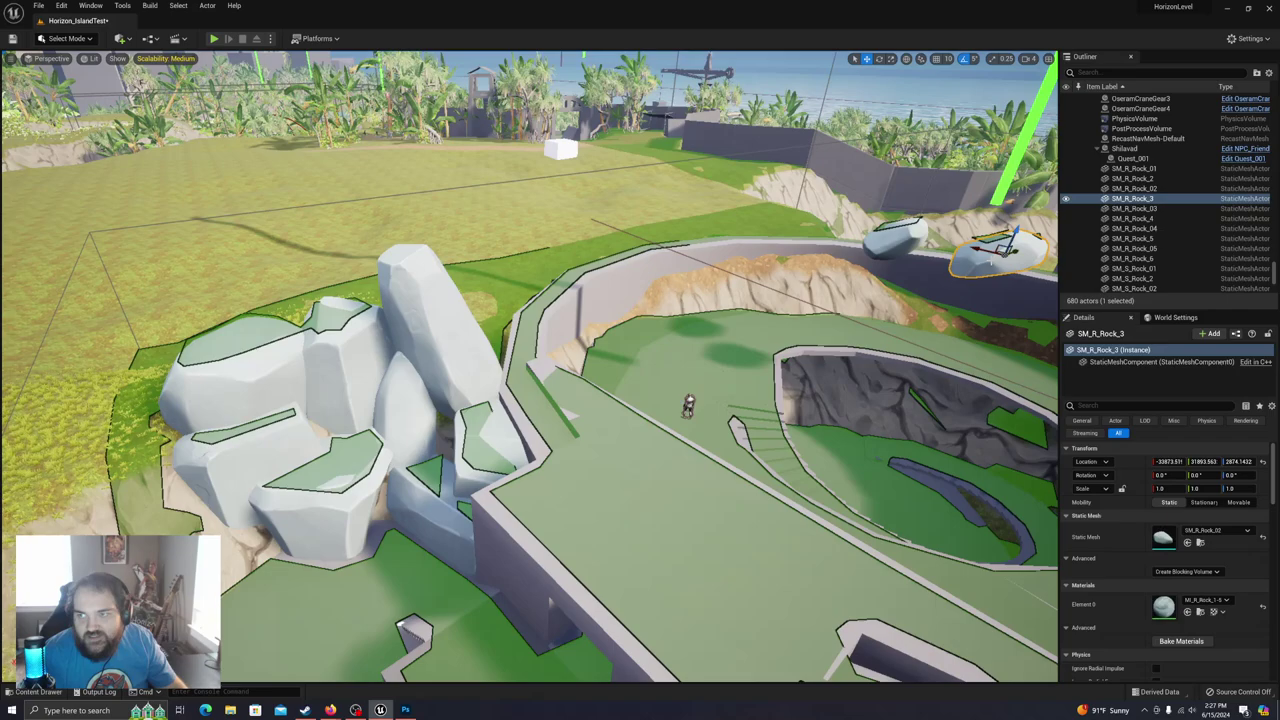
pyautogui.moveTo(1008, 243); pyautogui.dragTo(351, 423)
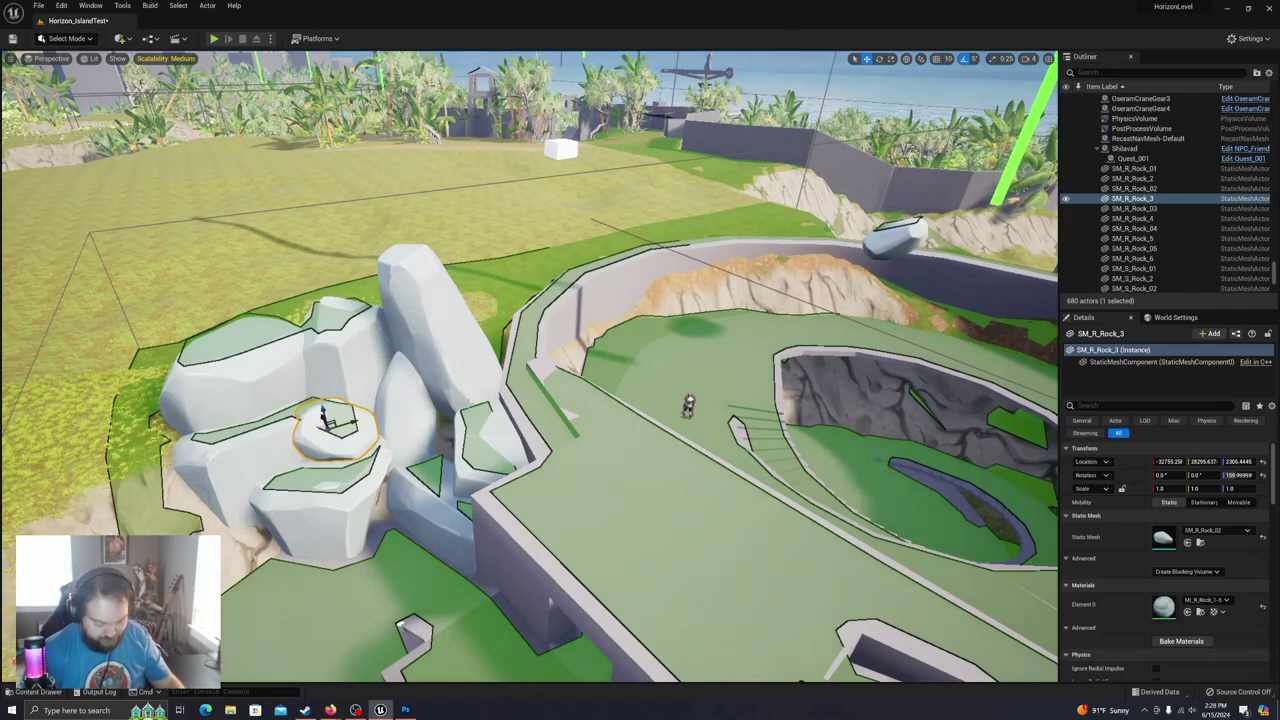
pyautogui.moveTo(323, 410); pyautogui.dragTo(307, 405)
pyautogui.moveTo(307, 405); pyautogui.dragTo(310, 470, button='right')
pyautogui.press('w')
pyautogui.moveTo(418, 440); pyautogui.dragTo(400, 414, button='right')
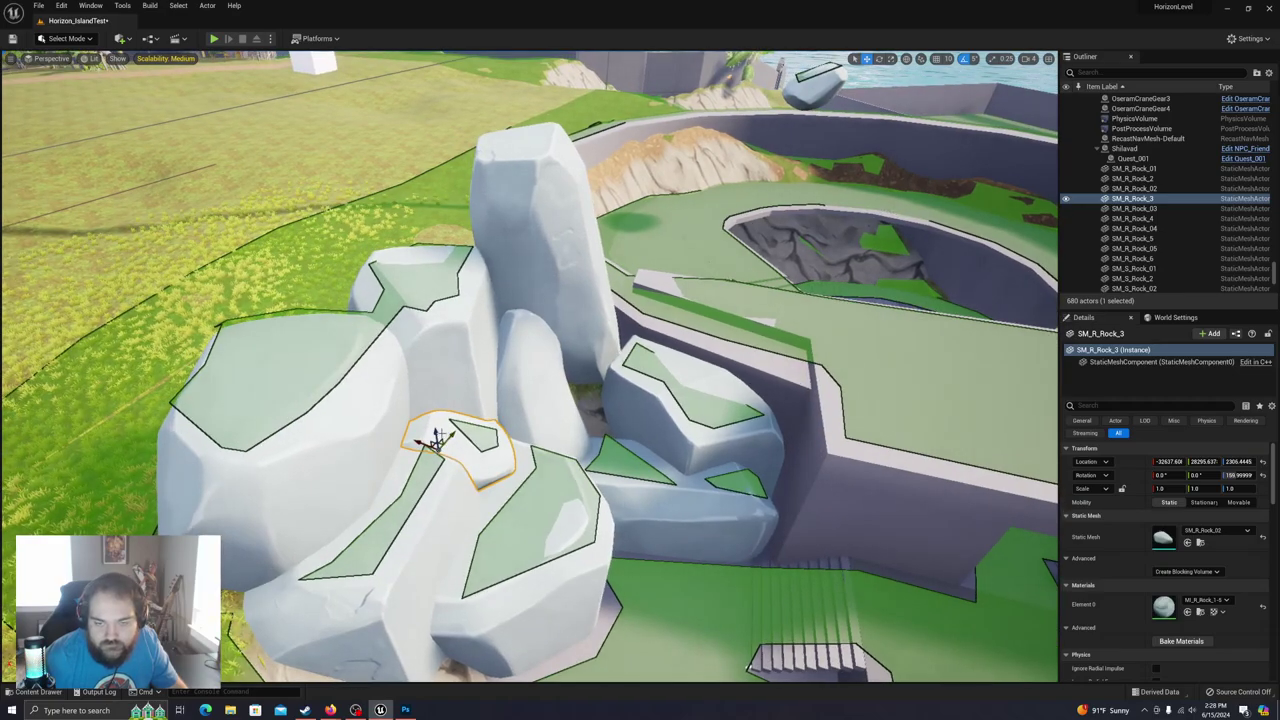
pyautogui.moveTo(433, 442); pyautogui.dragTo(438, 463)
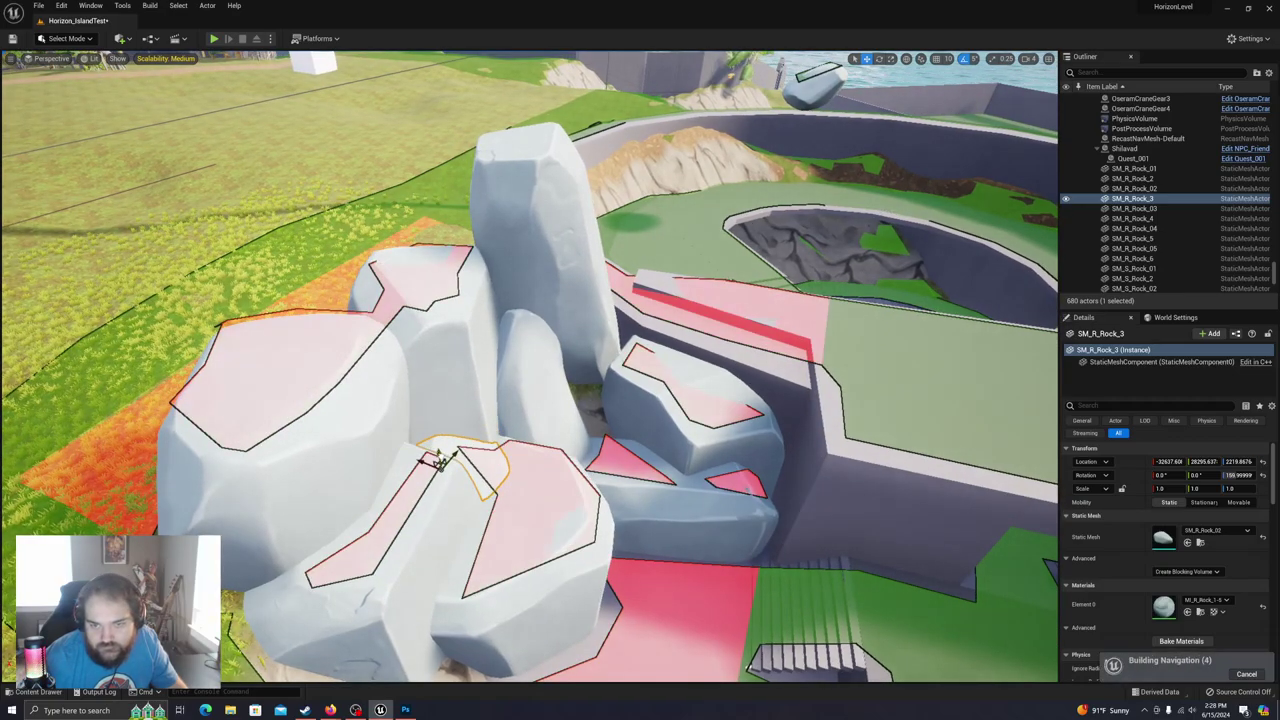
# Step: Turn SM_R_Rock_2 above the far arena wall to about -120° around Z
pyautogui.moveTo(732, 285); pyautogui.dragTo(764, 250, button='right')
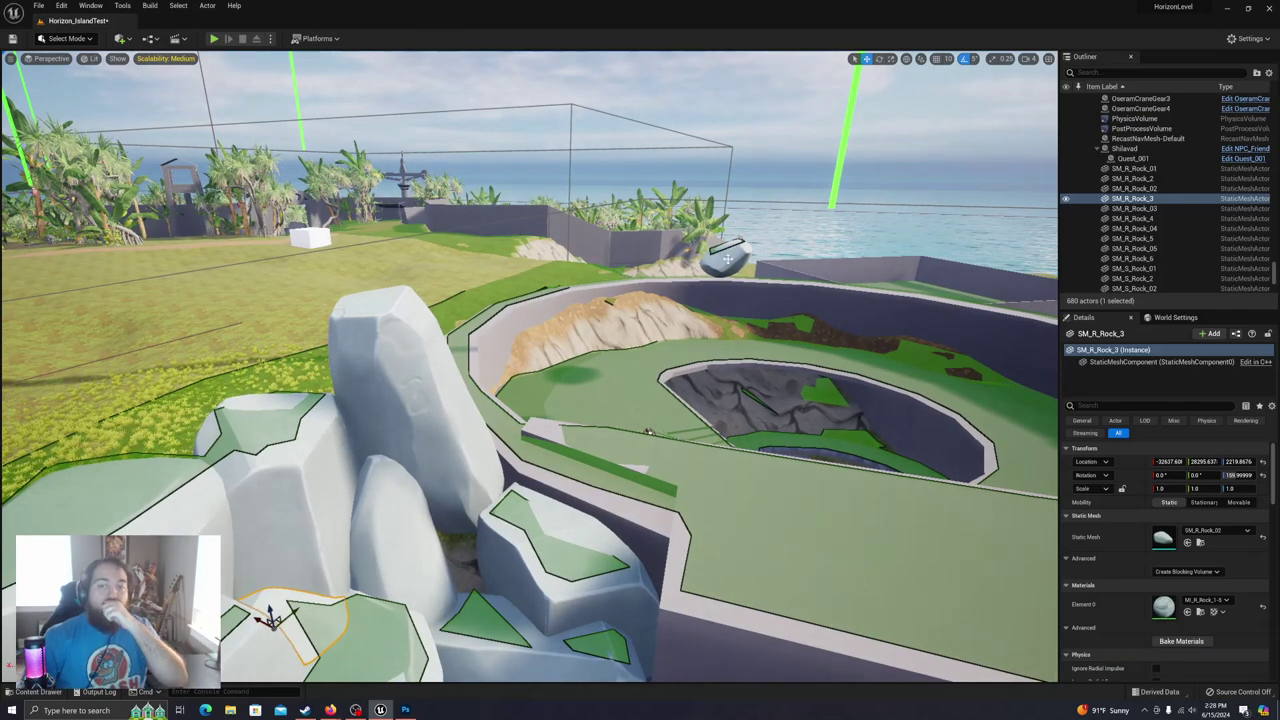
pyautogui.click(730, 257)
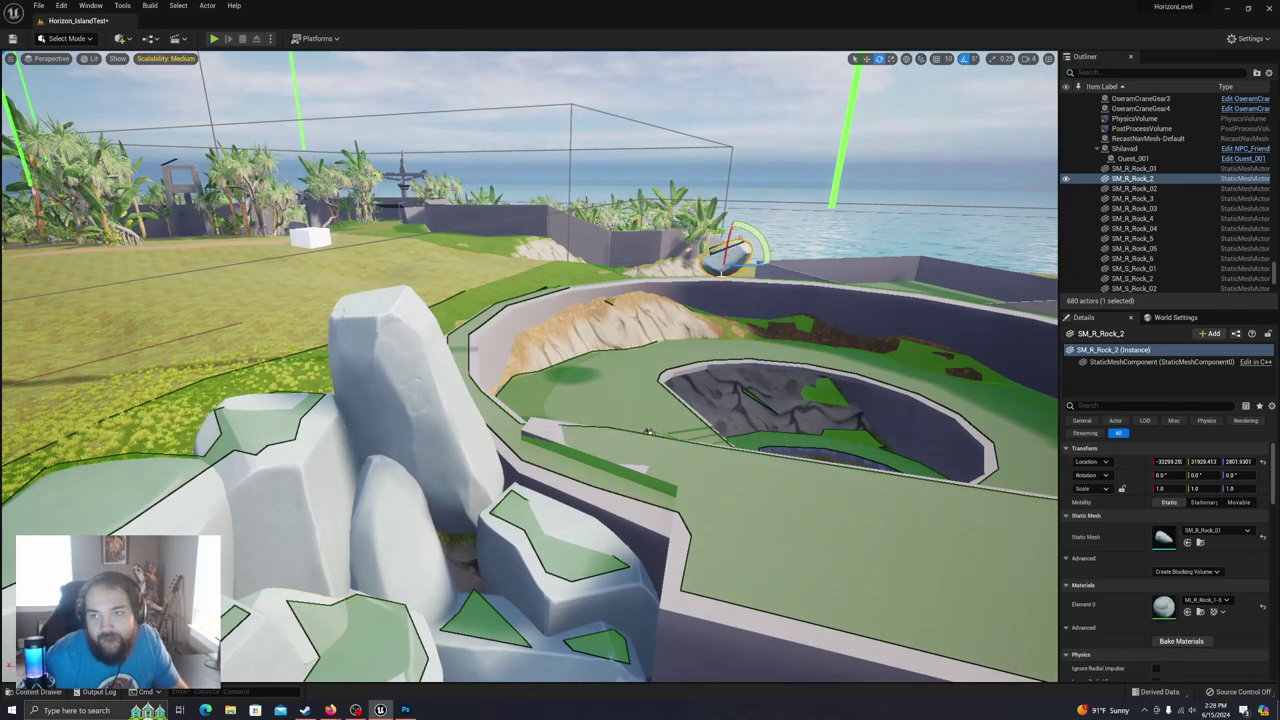
pyautogui.press('e')
pyautogui.moveTo(750, 264); pyautogui.dragTo(752, 262)
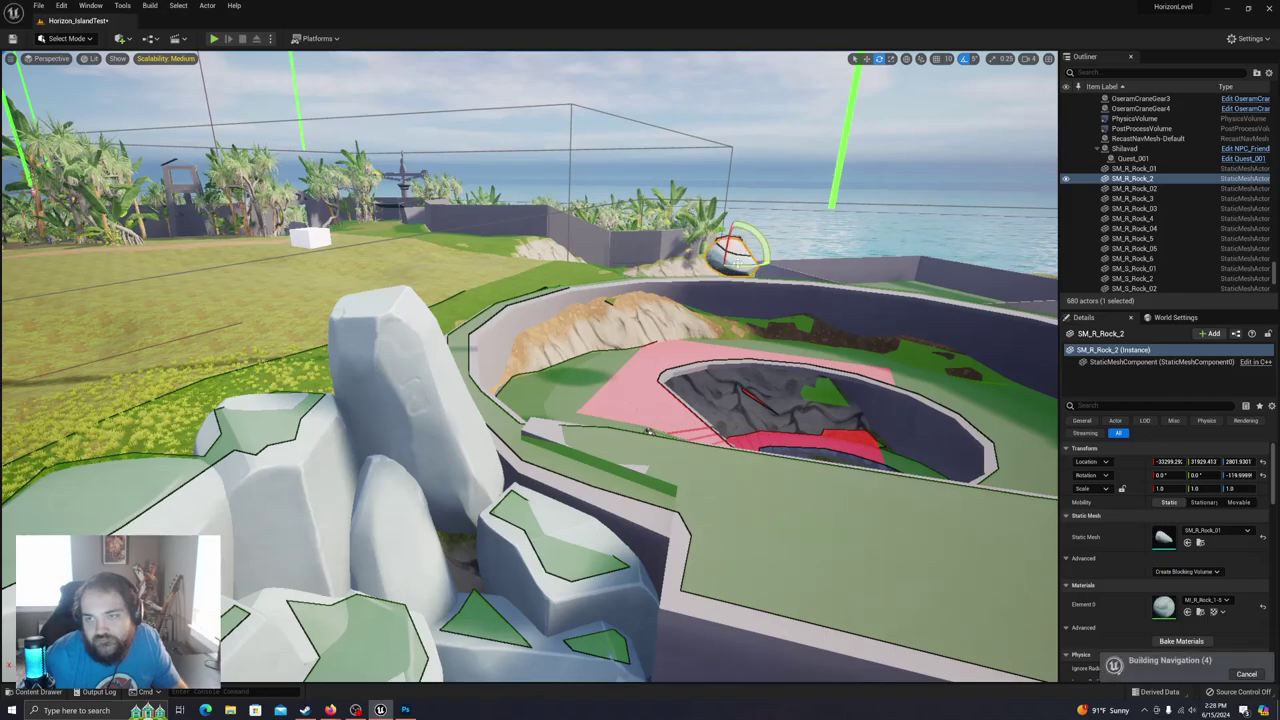
pyautogui.press('d')
pyautogui.moveTo(732, 256); pyautogui.dragTo(660, 258, button='right')
# Step: Move SM_R_Rock_2 to the rock cluster and set it into the gap above the long rock next to the entrance wall
pyautogui.moveTo(596, 426); pyautogui.dragTo(590, 454, button='right')
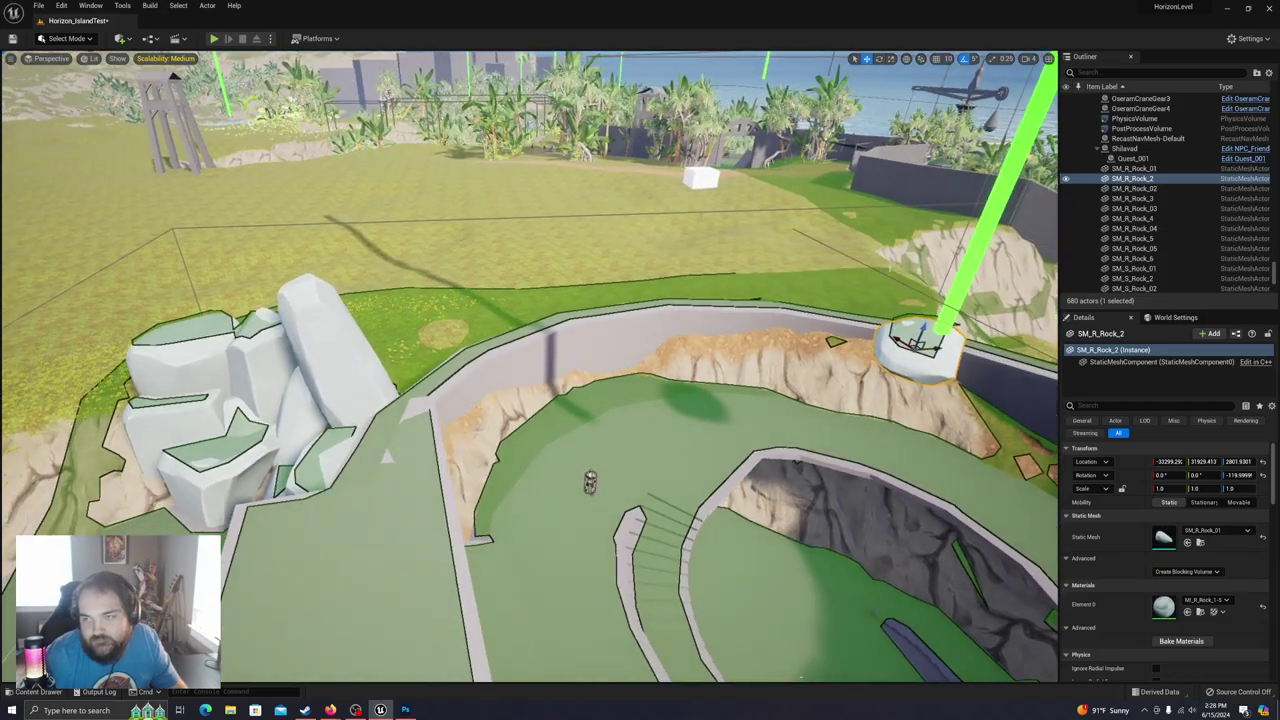
pyautogui.moveTo(938, 345); pyautogui.dragTo(300, 383)
pyautogui.moveTo(300, 383); pyautogui.dragTo(286, 404, button='right')
pyautogui.press('q')
pyautogui.moveTo(434, 433); pyautogui.dragTo(554, 463, button='right')
pyautogui.moveTo(435, 428); pyautogui.dragTo(372, 490)
pyautogui.moveTo(369, 486); pyautogui.dragTo(369, 382, button='right')
pyautogui.moveTo(426, 430); pyautogui.dragTo(426, 430, button='right')
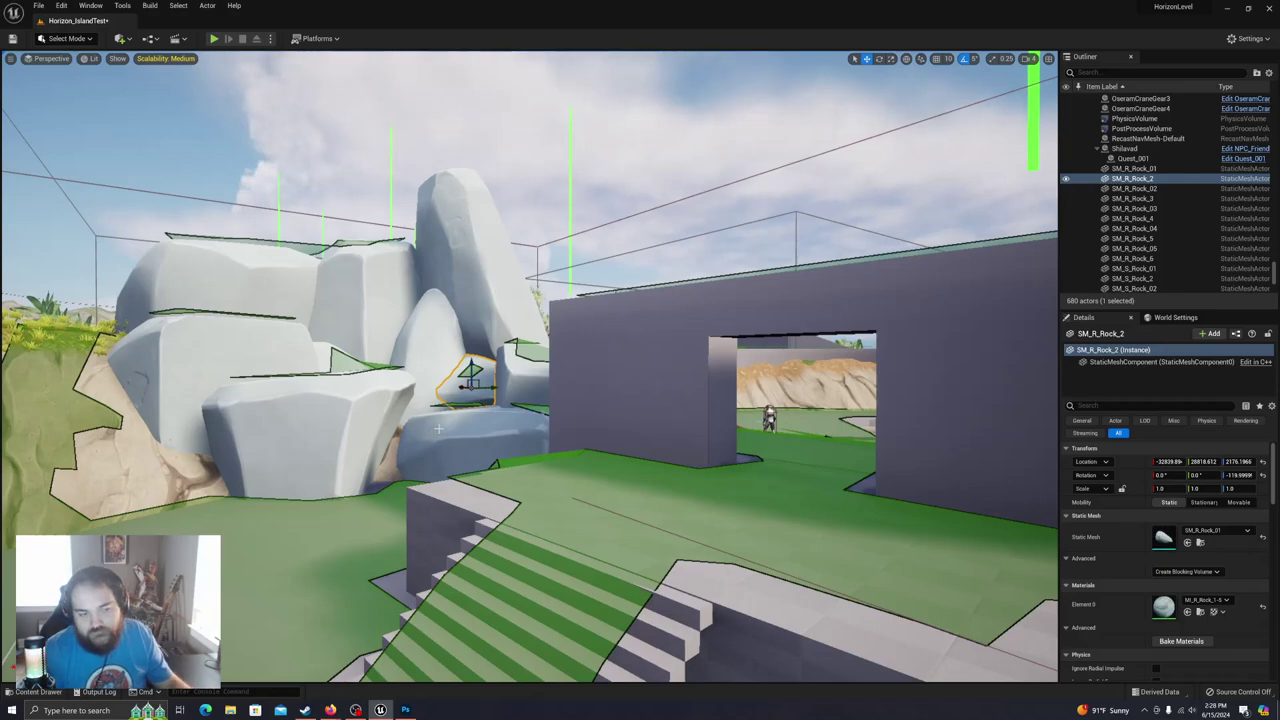
# Step: Duplicate the wide SM_S_Rock_16 and move the copy up onto the grass behind the rock cluster
pyautogui.moveTo(572, 206); pyautogui.dragTo(735, 305, button='right')
pyautogui.click(572, 206)
pyautogui.moveTo(690, 400); pyautogui.dragTo(632, 394, button='right')
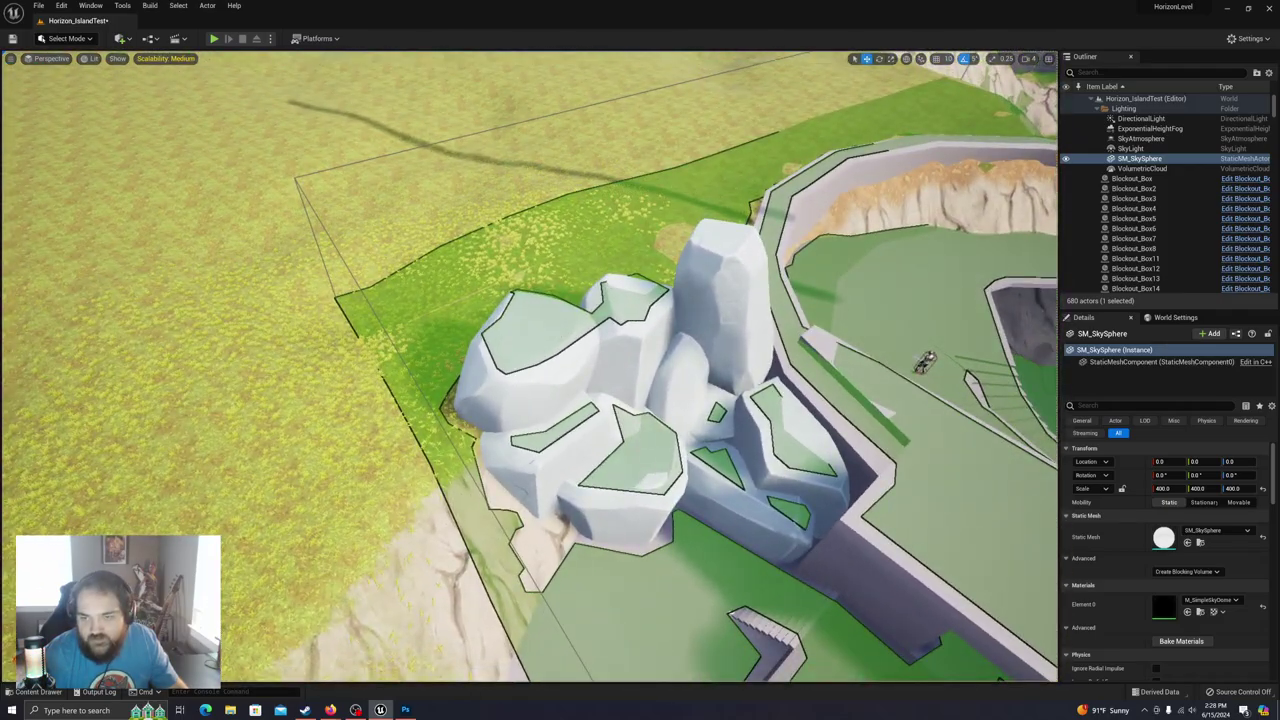
pyautogui.click(592, 446)
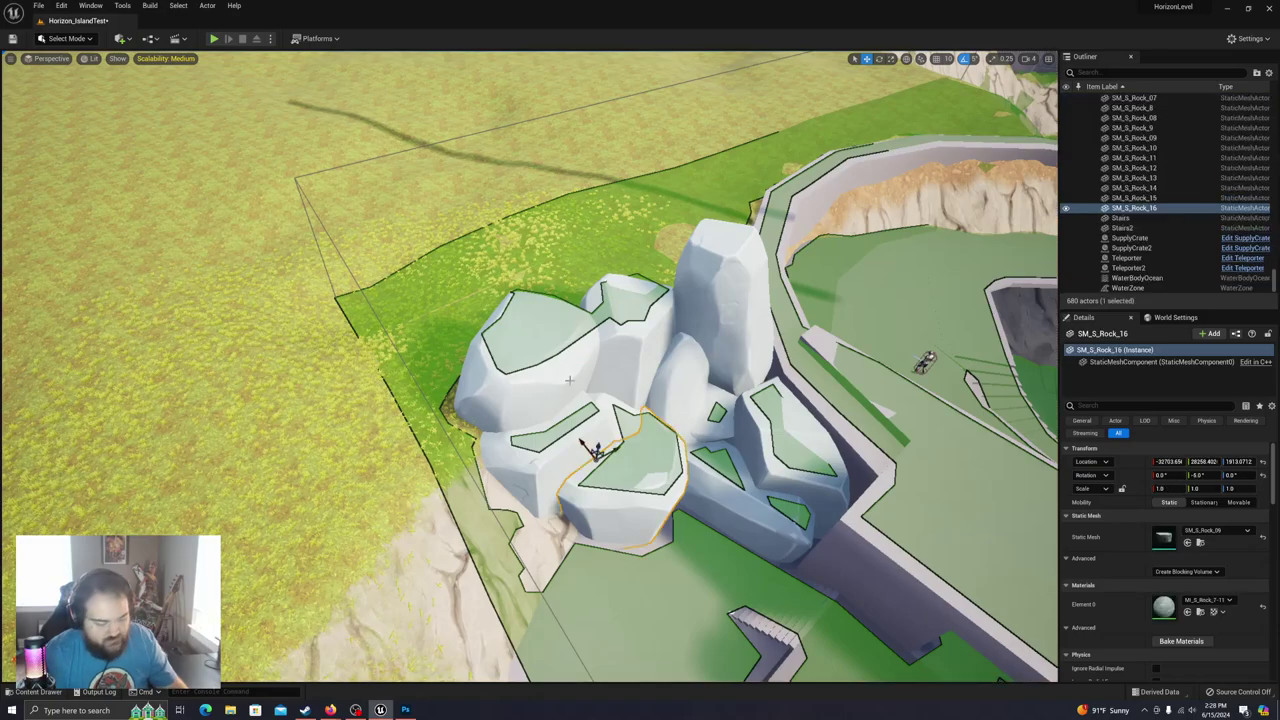
pyautogui.hotkey('ctrl', 'd')
pyautogui.moveTo(584, 445); pyautogui.dragTo(508, 340)
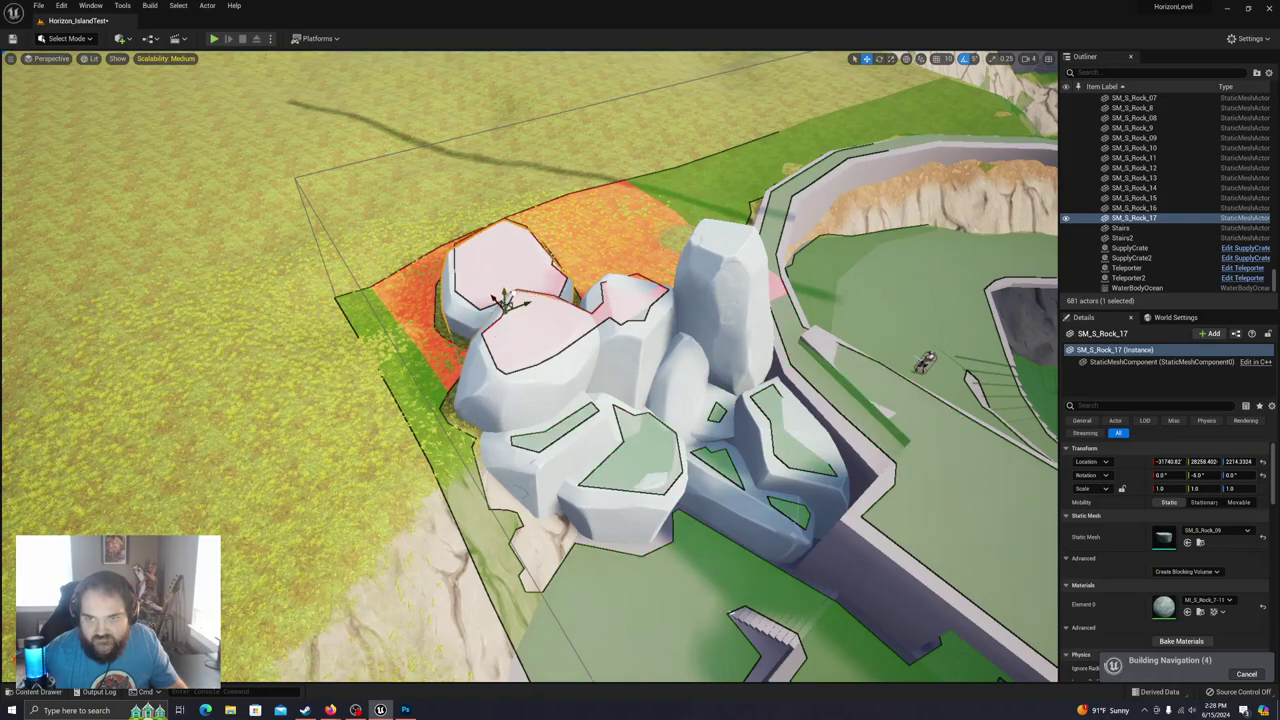
# Step: Turn the copied wide rock around Z and fit it against the back of the rock cluster
pyautogui.moveTo(544, 317); pyautogui.dragTo(640, 285, button='right')
pyautogui.press('e')
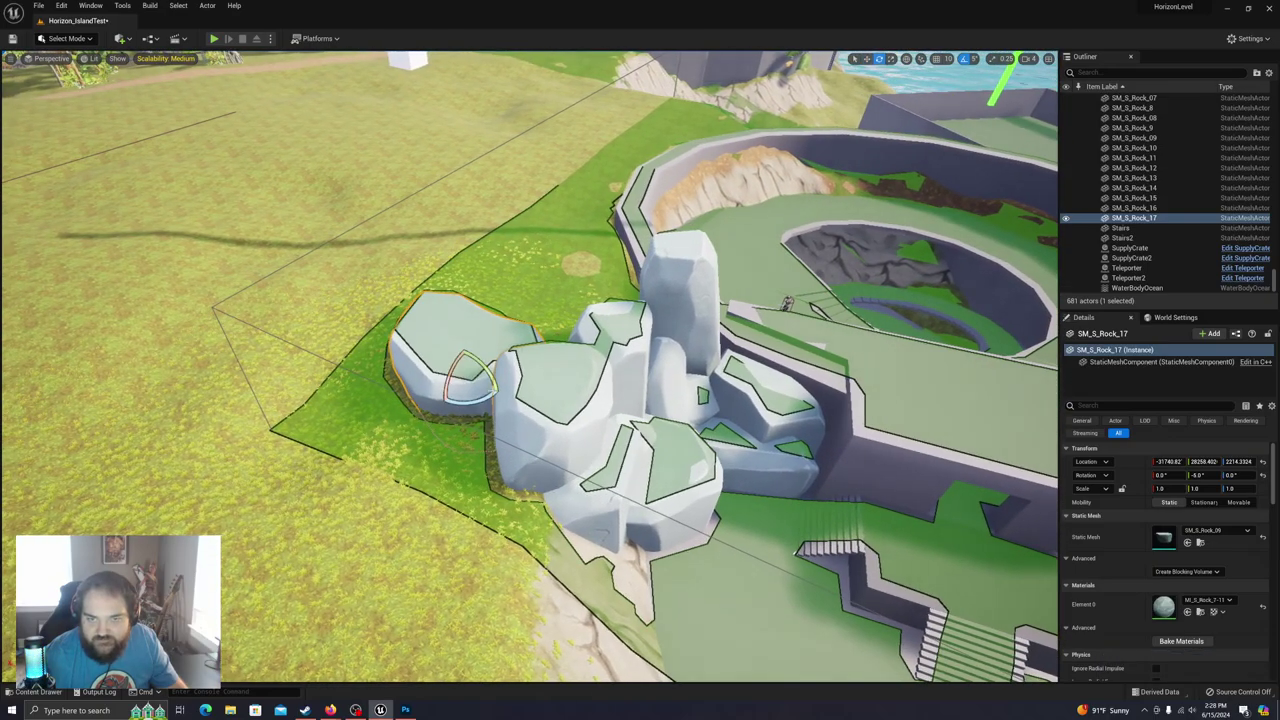
pyautogui.moveTo(446, 359); pyautogui.dragTo(500, 370)
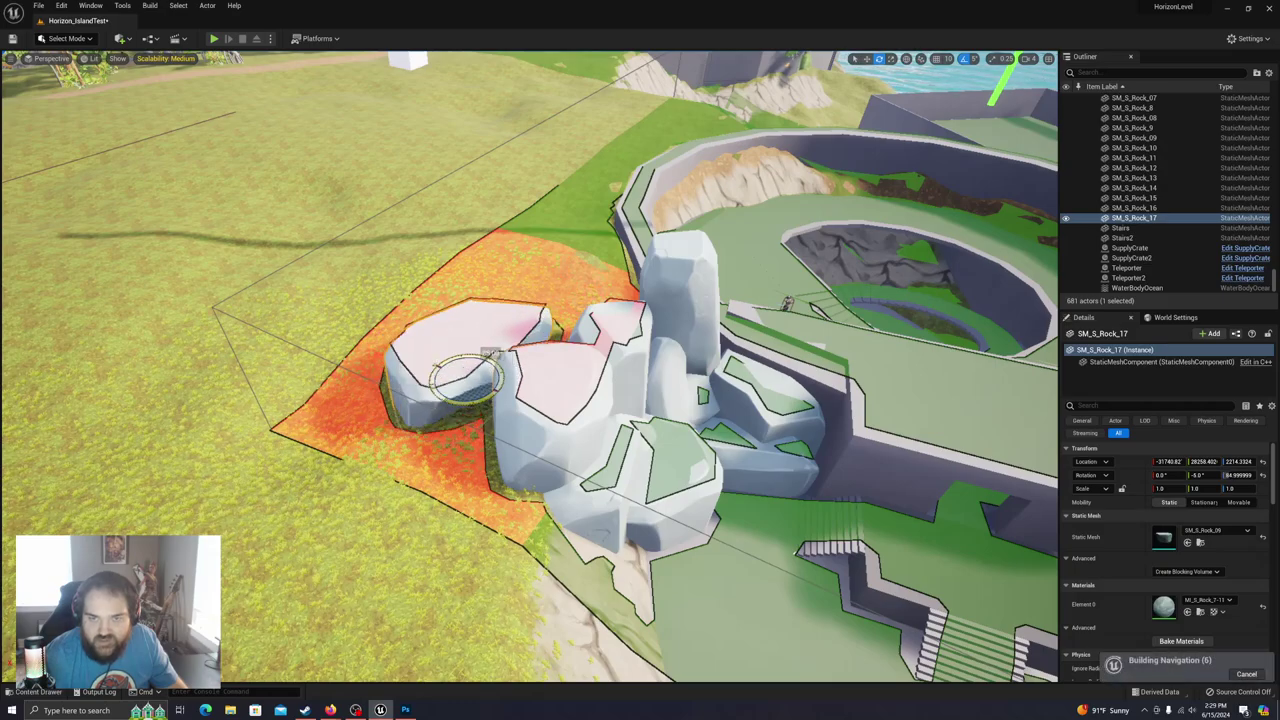
pyautogui.moveTo(465, 373); pyautogui.dragTo(514, 376)
pyautogui.moveTo(514, 376); pyautogui.dragTo(640, 360, button='right')
# Step: Duplicate the long SM_S_Rock_15, raise the copy above the rock cluster and turn it to about -45° around Z
pyautogui.moveTo(380, 436); pyautogui.dragTo(575, 430, button='right')
pyautogui.click(575, 430)
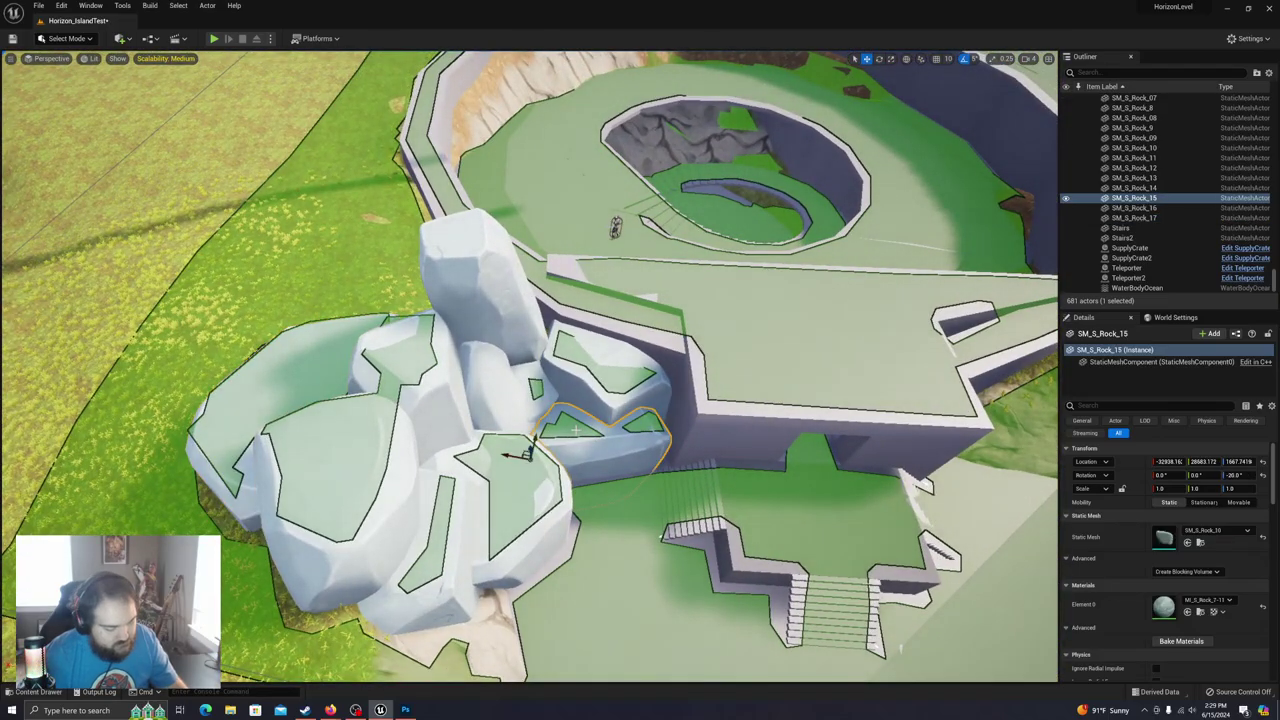
pyautogui.hotkey('ctrl', 'd')
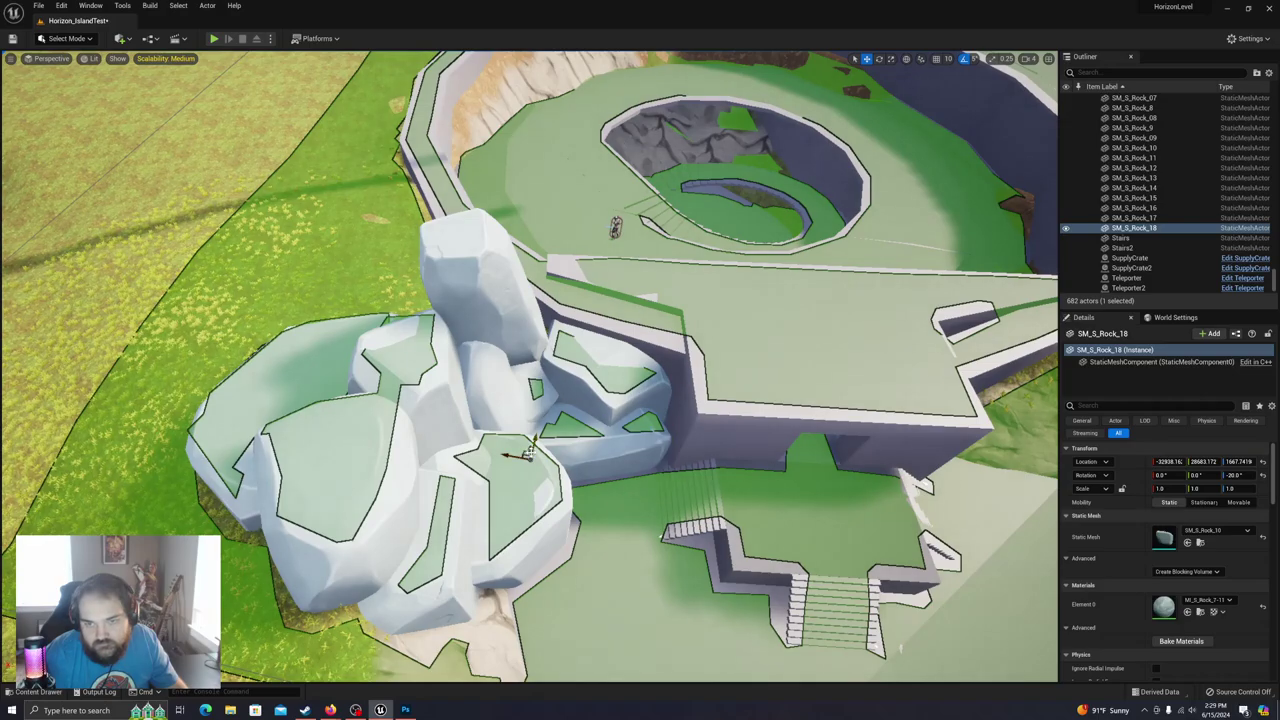
pyautogui.moveTo(528, 452); pyautogui.dragTo(522, 402)
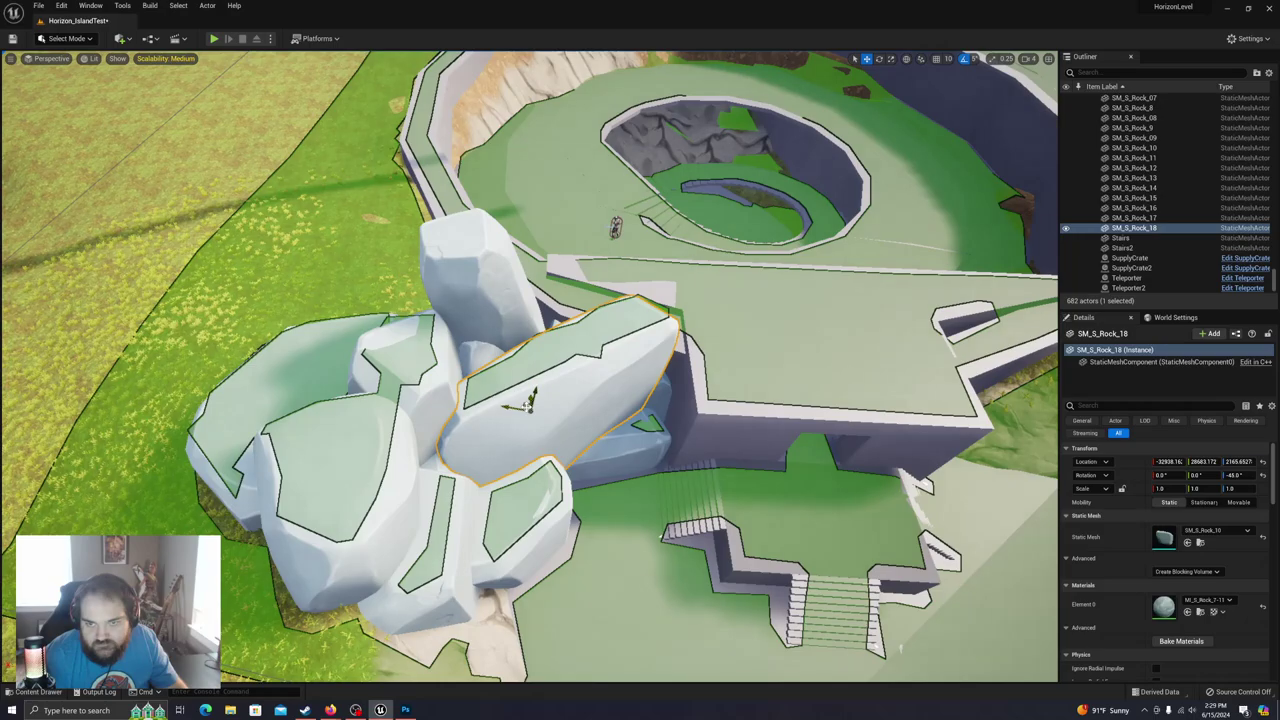
# Step: Move the copied long rock onto the grass beside the arena wall and rotate it to about -110° around X
pyautogui.press('a')
pyautogui.moveTo(527, 405); pyautogui.dragTo(670, 402, button='right')
pyautogui.moveTo(622, 430); pyautogui.dragTo(413, 485)
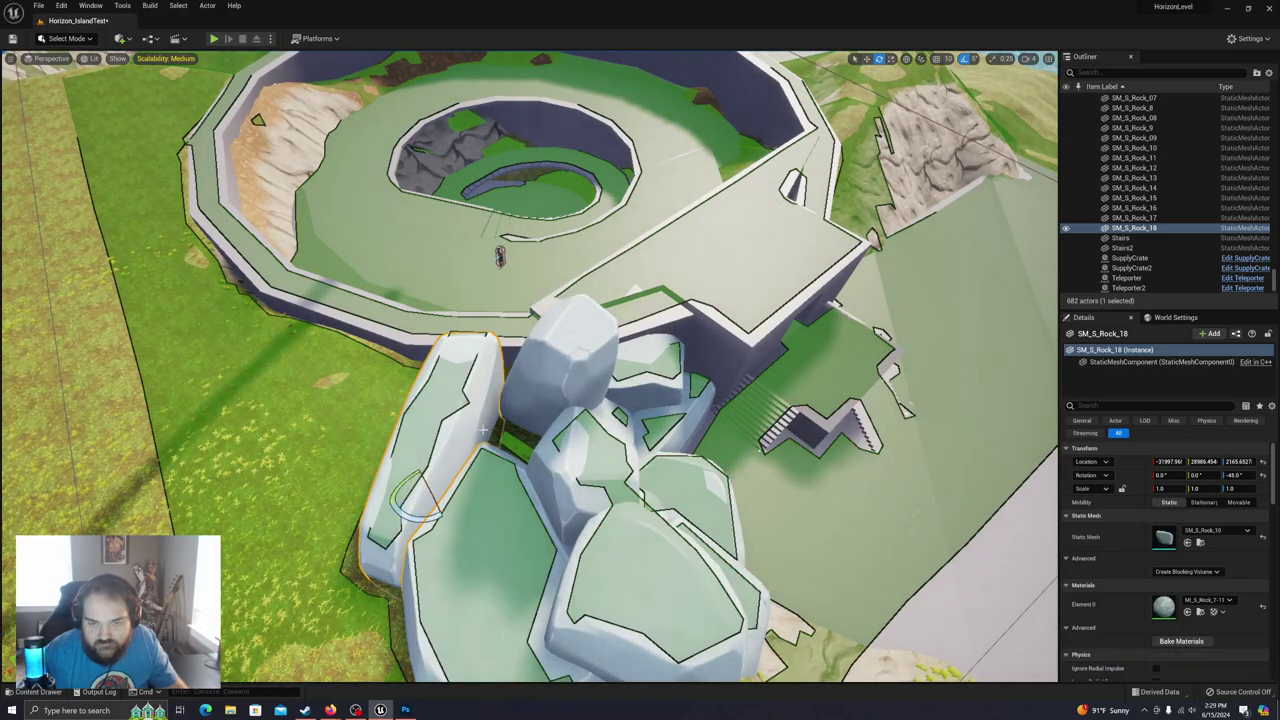
pyautogui.moveTo(450, 488)
pyautogui.mouseDown()
pyautogui.moveTo(424, 476)
pyautogui.moveTo(462, 498)
pyautogui.mouseUp()
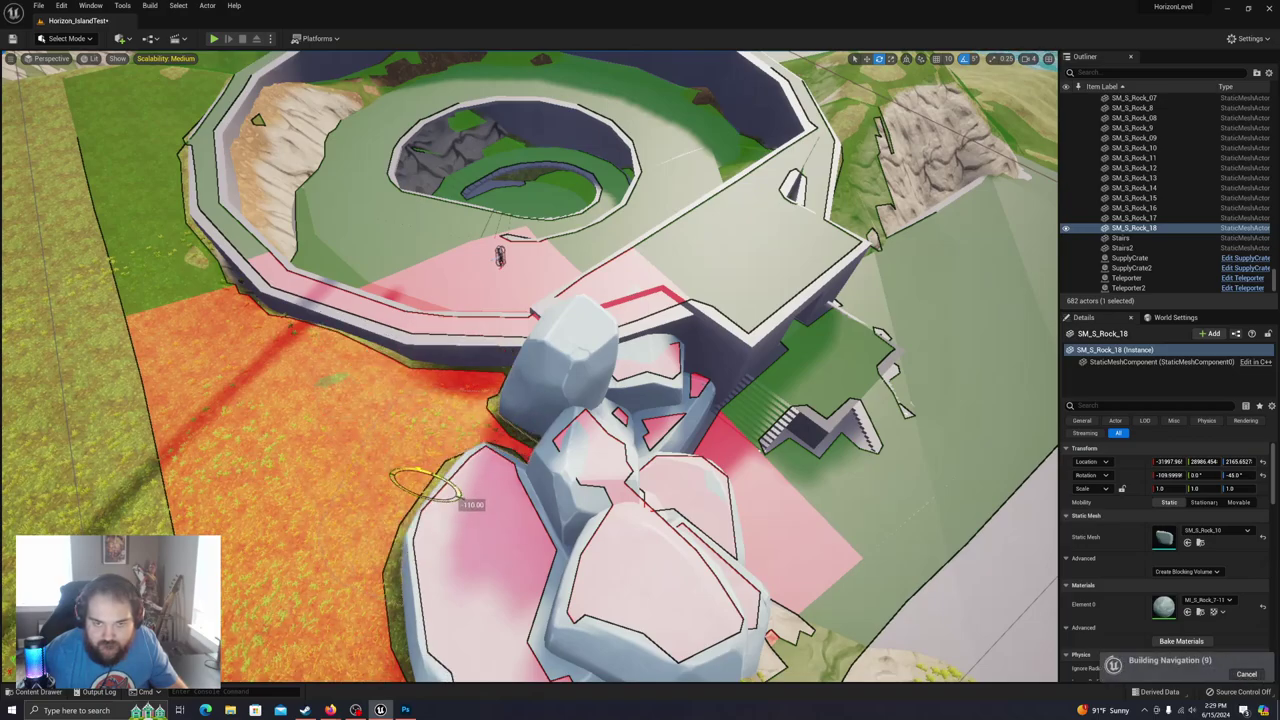
# Step: Raise the rotated long rock out of the ground and slide it against the wide rock at the back of the cluster
pyautogui.moveTo(460, 495); pyautogui.dragTo(388, 325, button='right')
pyautogui.press('w')
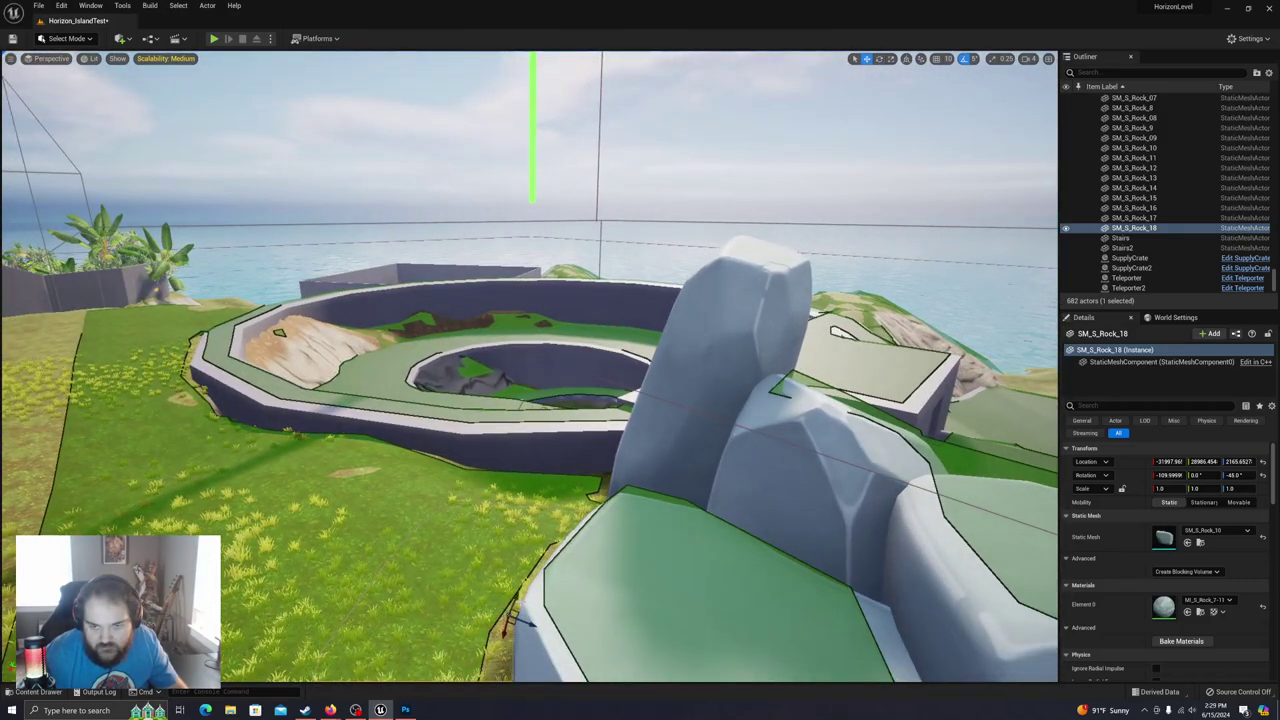
pyautogui.moveTo(516, 598); pyautogui.dragTo(540, 556)
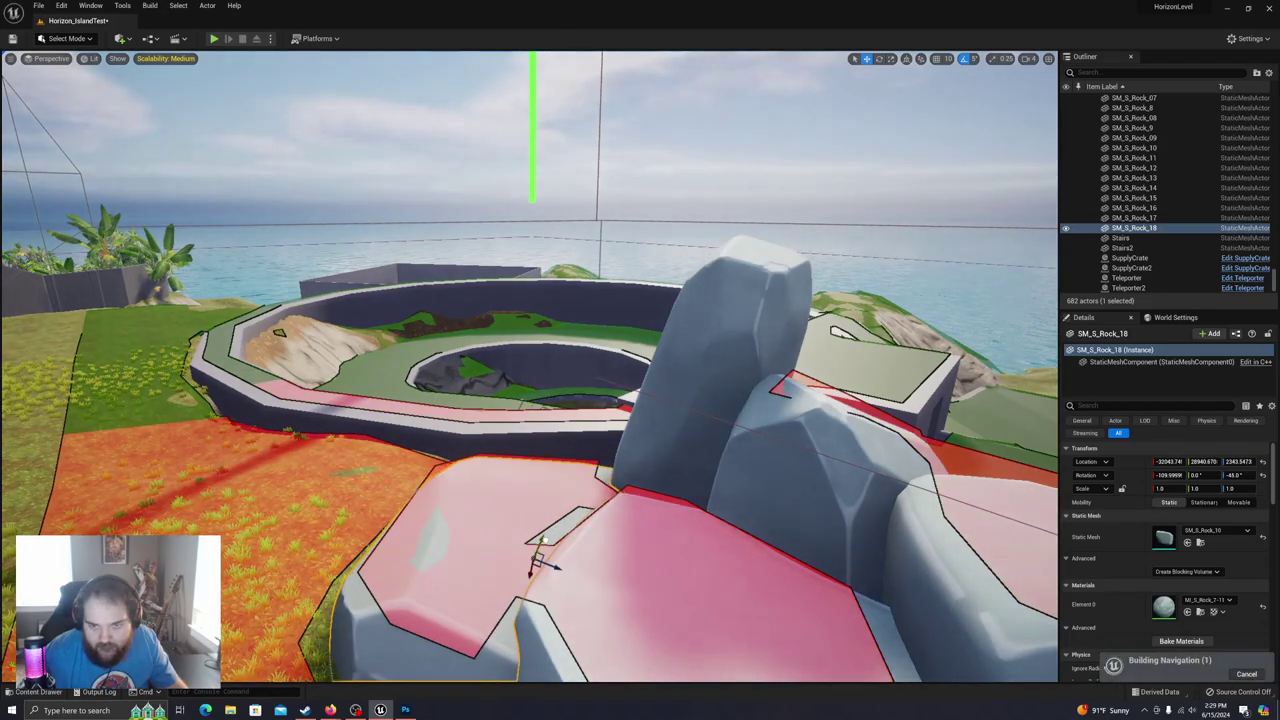
pyautogui.moveTo(544, 546); pyautogui.dragTo(618, 608, button='right')
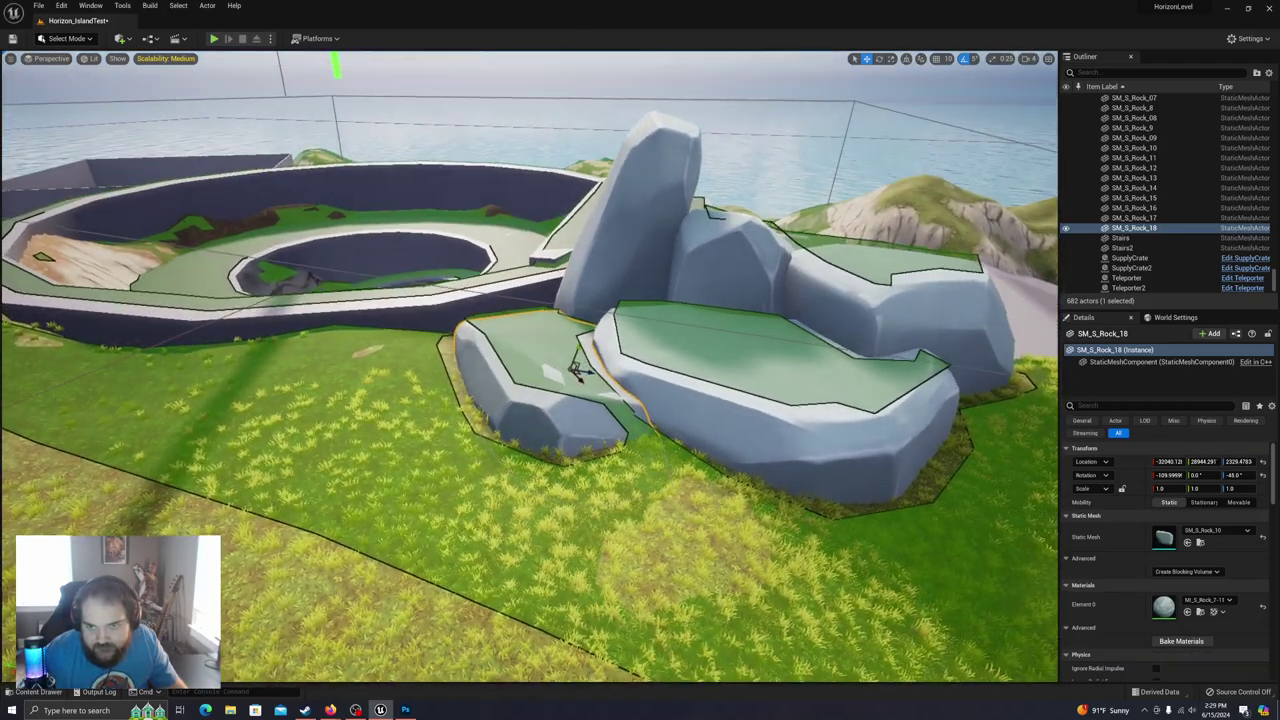
pyautogui.moveTo(577, 363); pyautogui.dragTo(624, 357)
# Step: Shift the rotated rock toward the arena wall and lower it into the grass below the tall rock
pyautogui.moveTo(624, 357); pyautogui.dragTo(613, 381, button='right')
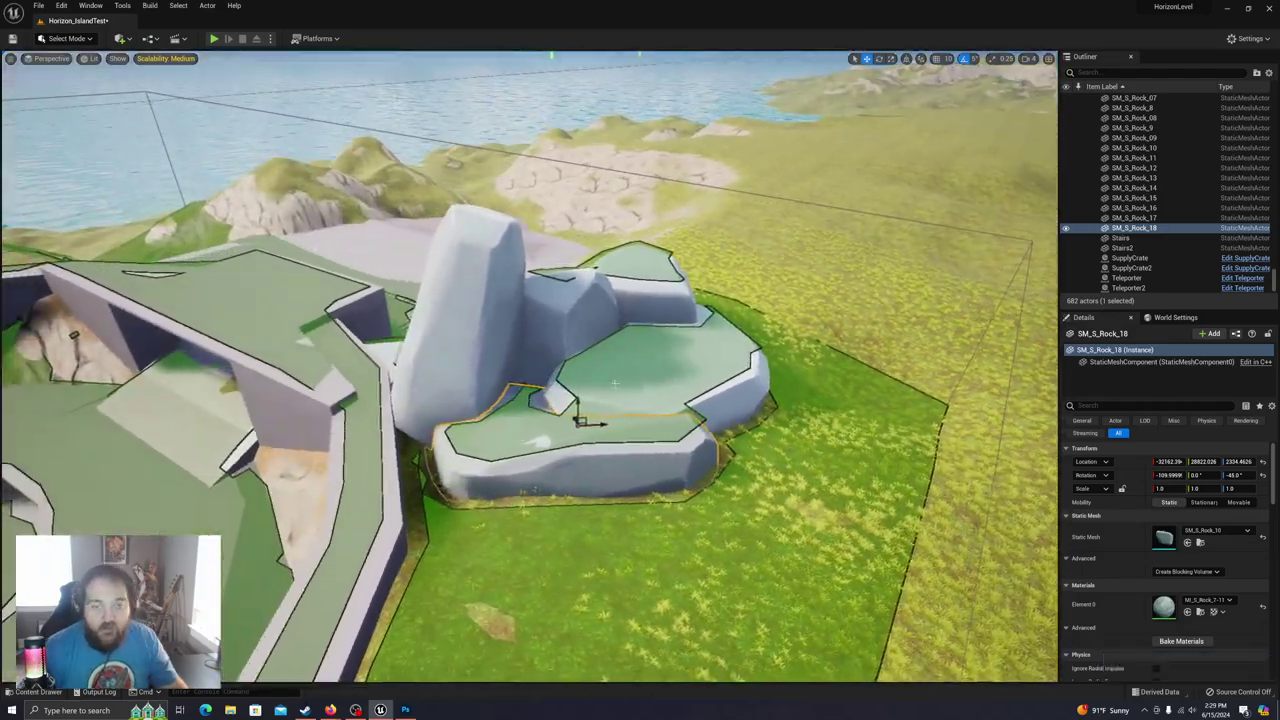
pyautogui.moveTo(600, 422); pyautogui.dragTo(558, 429)
pyautogui.moveTo(558, 429); pyautogui.dragTo(578, 390, button='right')
pyautogui.moveTo(491, 530); pyautogui.dragTo(505, 561)
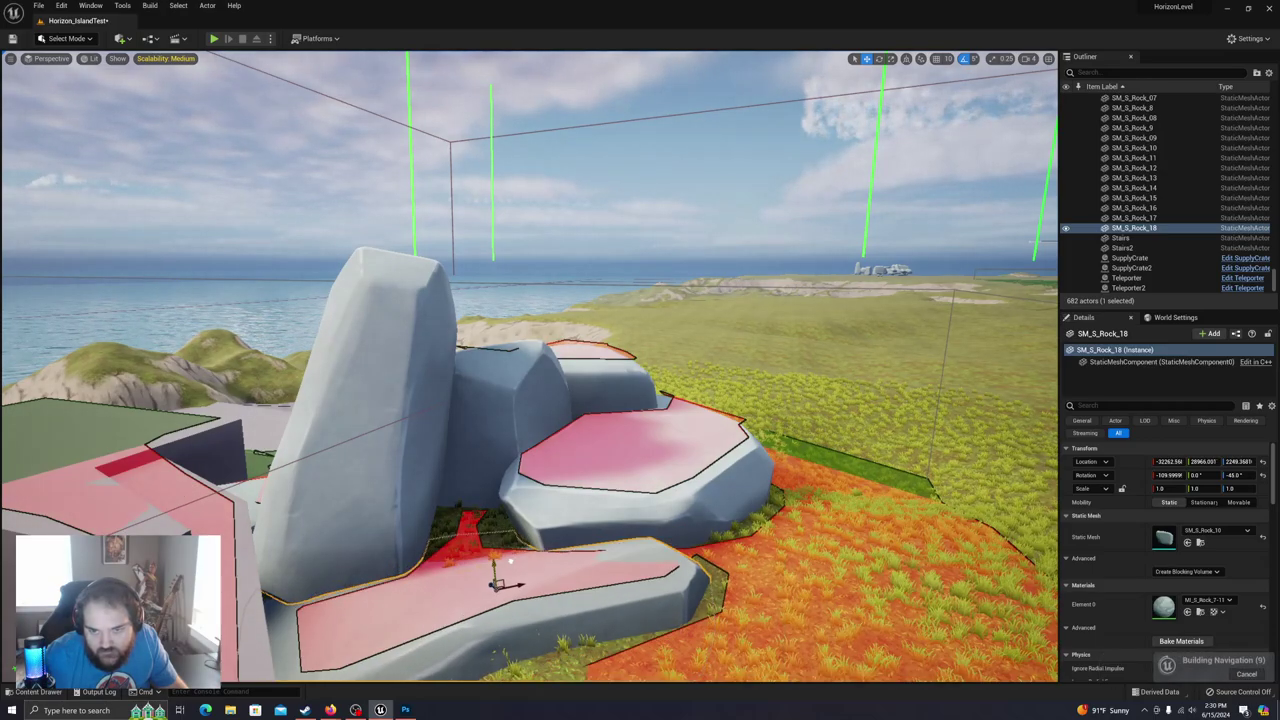
# Step: Inspect the finished rock cluster from the arena wall side and from the entrance side
pyautogui.moveTo(505, 561); pyautogui.dragTo(334, 581, button='right')
pyautogui.press('d')
pyautogui.press('s')
pyautogui.press('w')
pyautogui.press('a')
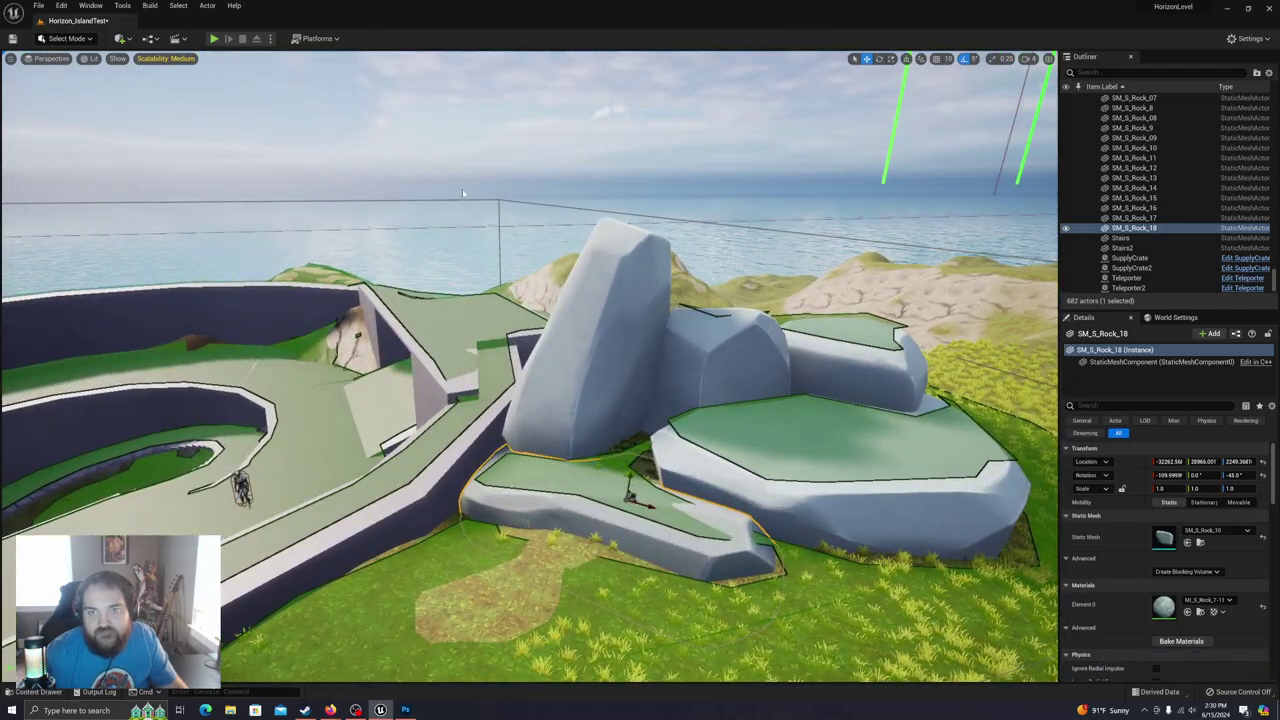
pyautogui.click(480, 142)
pyautogui.moveTo(480, 142); pyautogui.dragTo(485, 260, button='right')
pyautogui.press('e')
pyautogui.moveTo(325, 562); pyautogui.dragTo(185, 542, button='right')
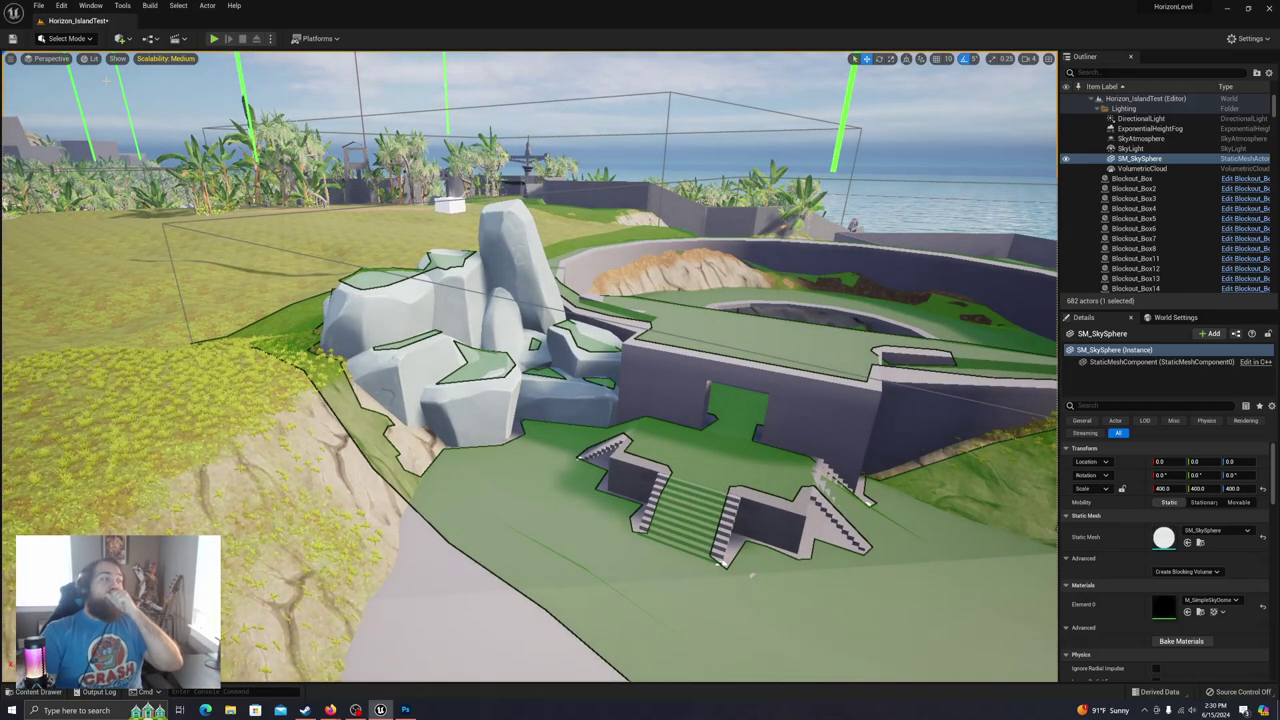
# Step: Switch the level editor to Foliage mode
pyautogui.click(68, 39)
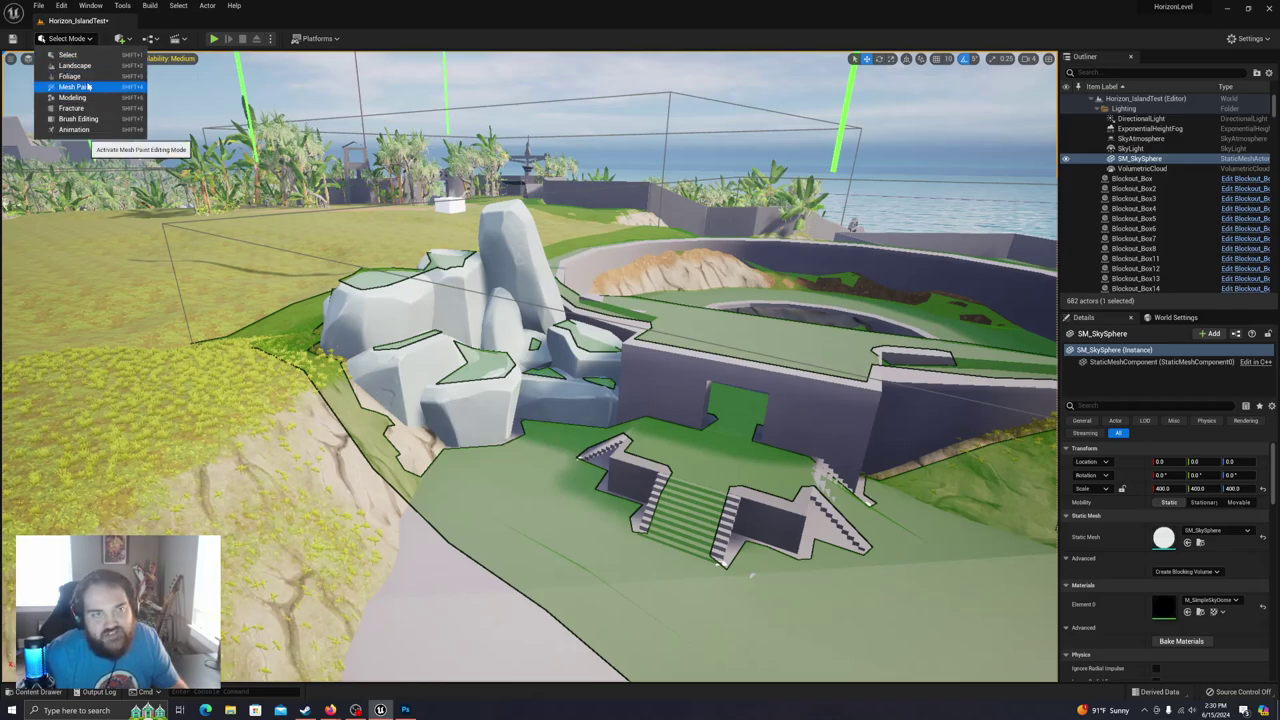
pyautogui.click(84, 78)
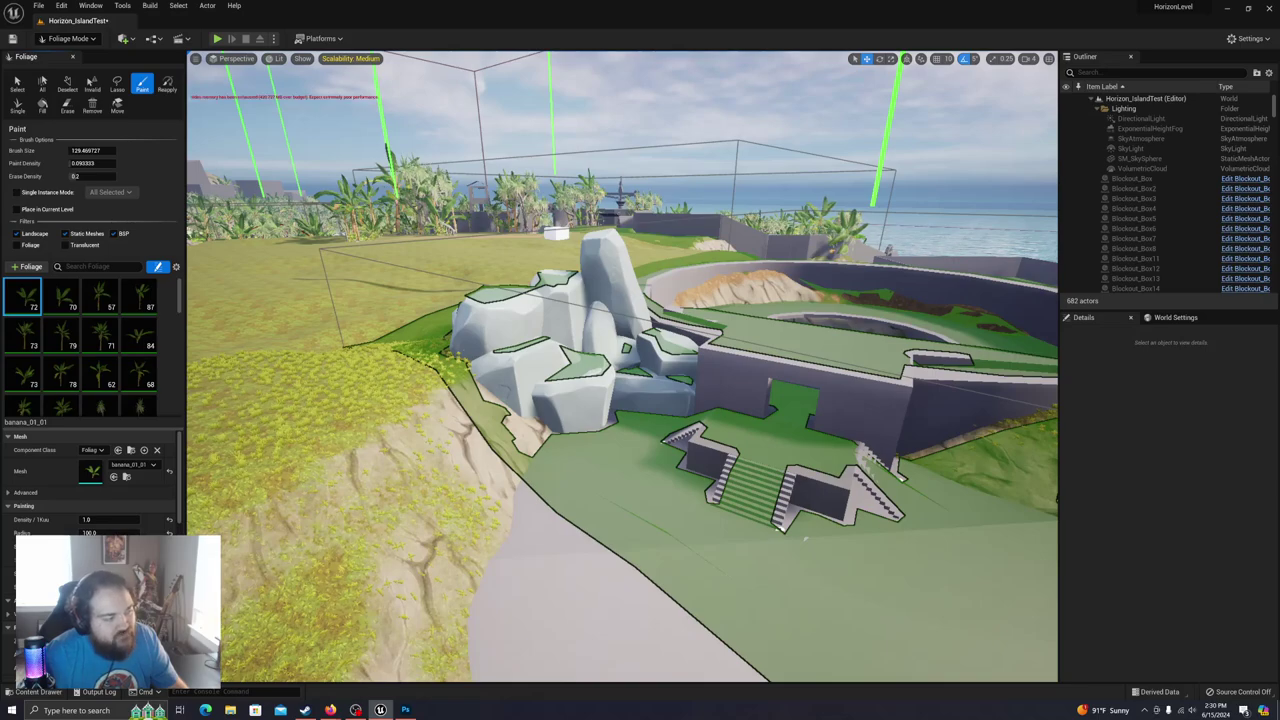
# Step: Switch to Firefox, go to the Miro dashboard and open the Horizon Multiplayer Level board
pyautogui.hotkey('alt', 'Tab')
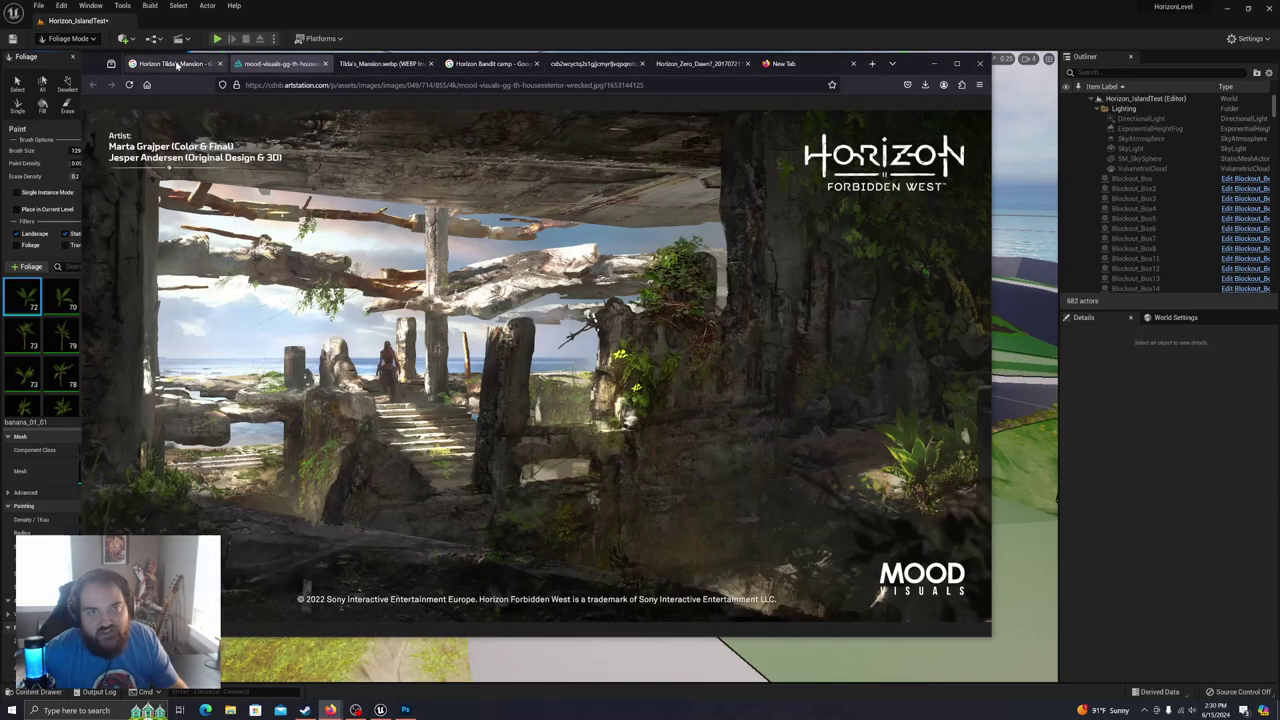
pyautogui.click(812, 63)
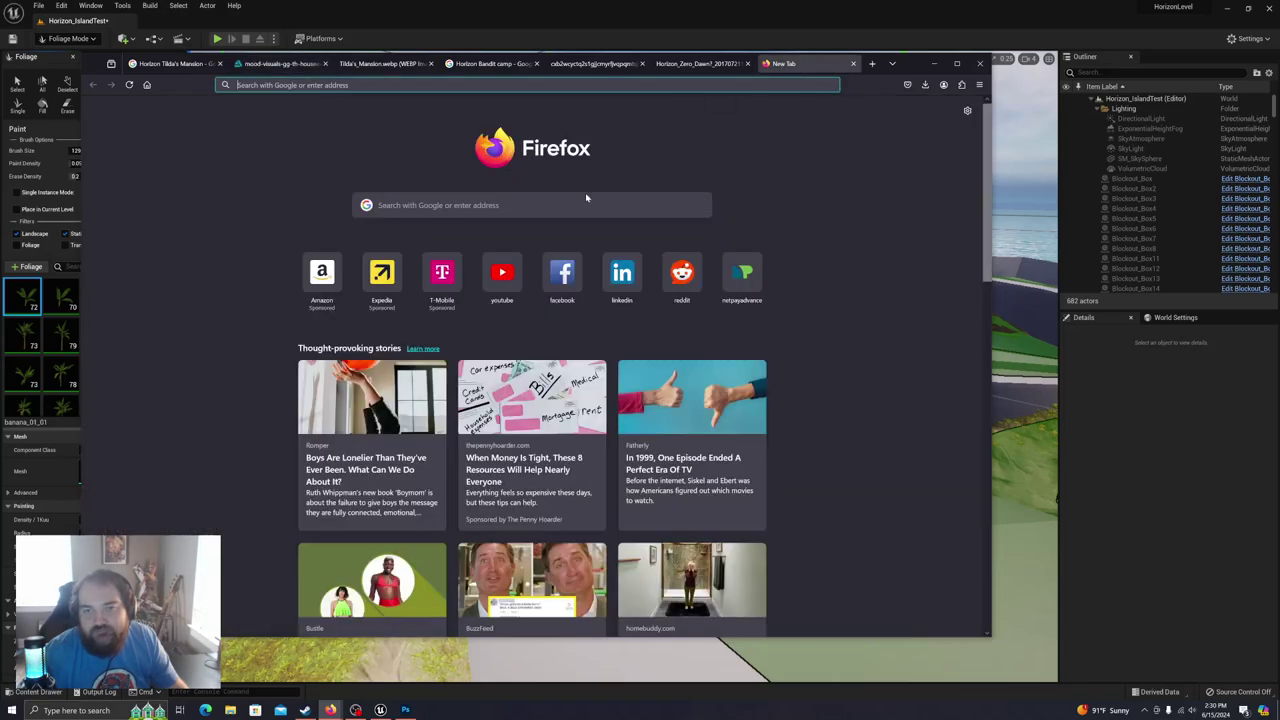
pyautogui.write('horizo')
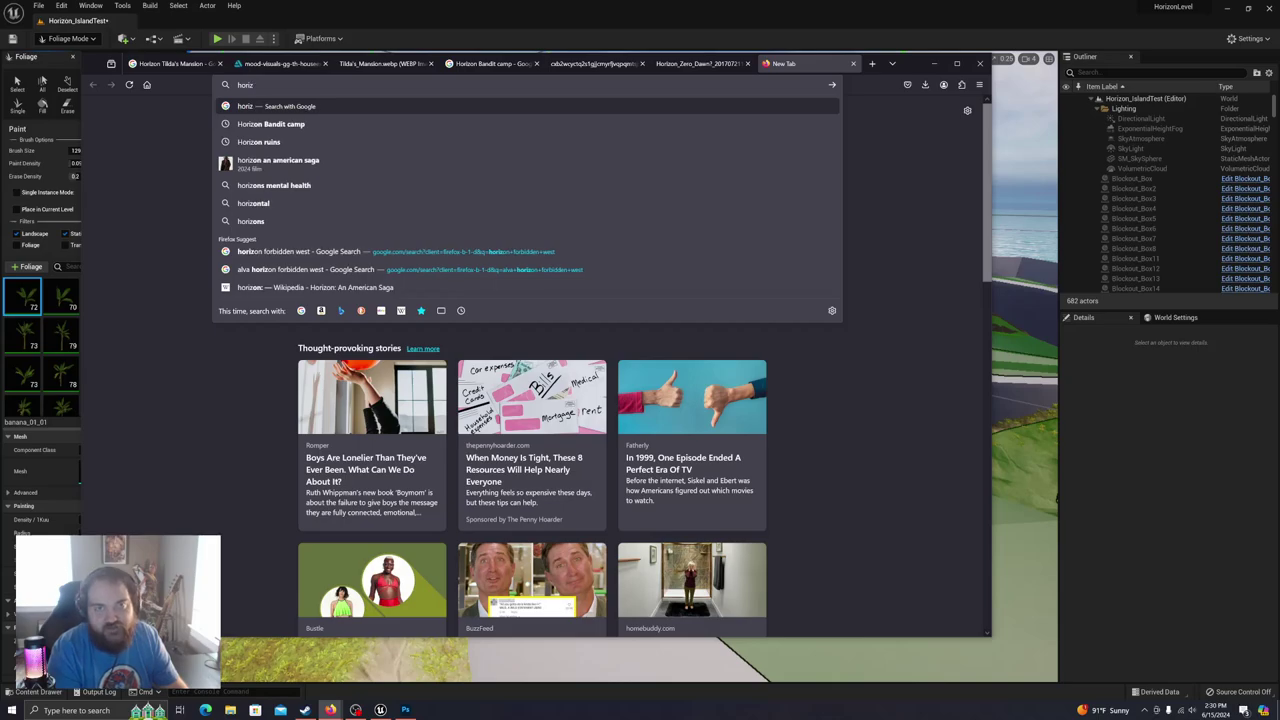
pyautogui.press('BackSpace')
pyautogui.press('BackSpace')
pyautogui.press('BackSpace')
pyautogui.press('BackSpace')
pyautogui.press('BackSpace')
pyautogui.write('miro')
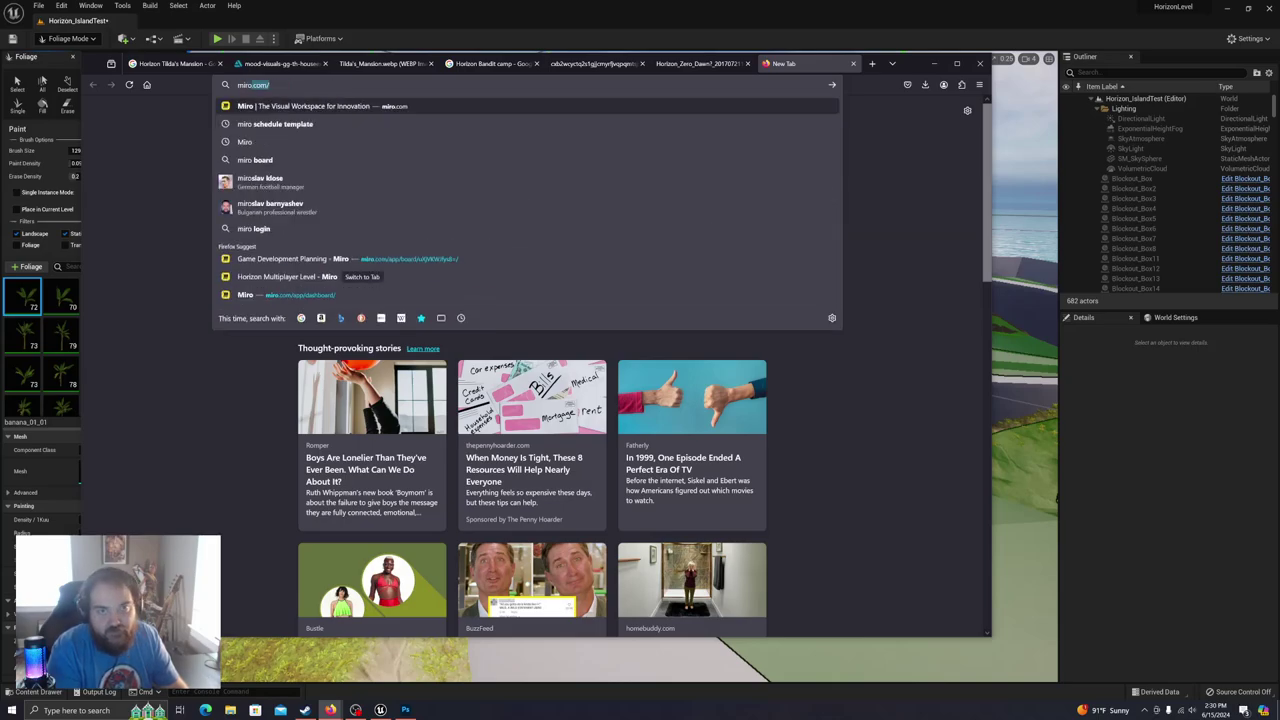
pyautogui.press('Return')
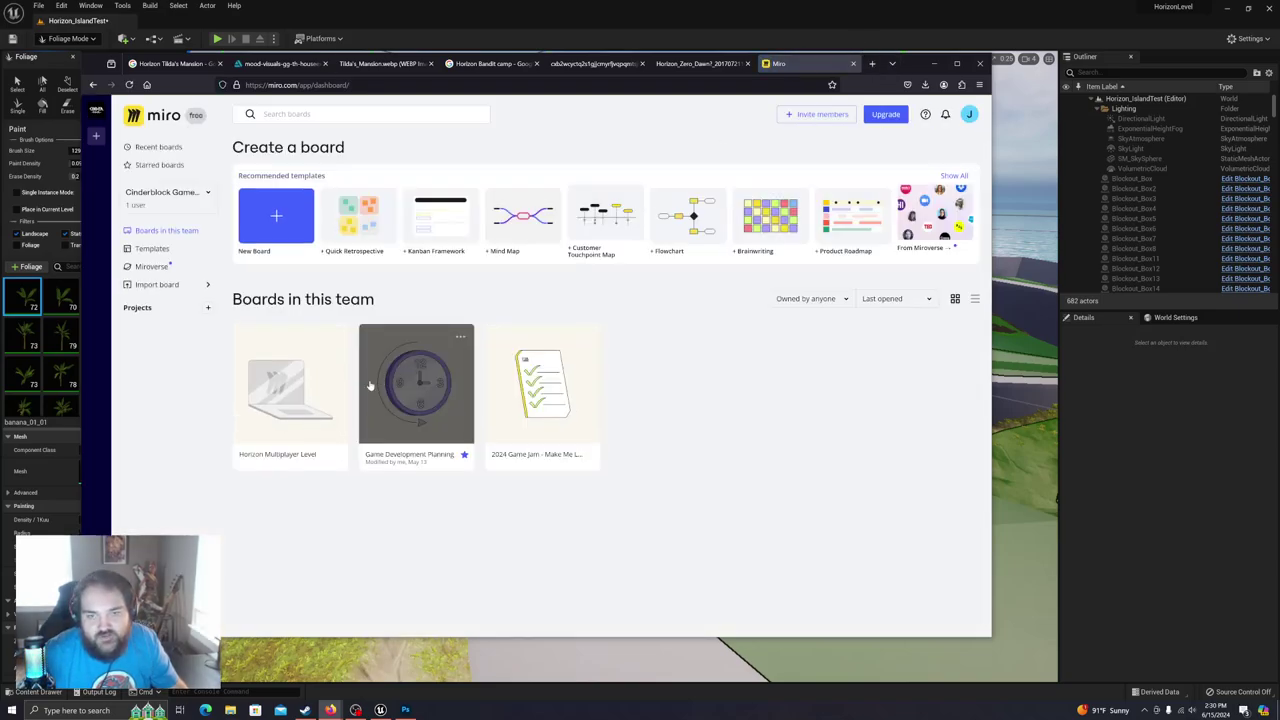
pyautogui.click(294, 372)
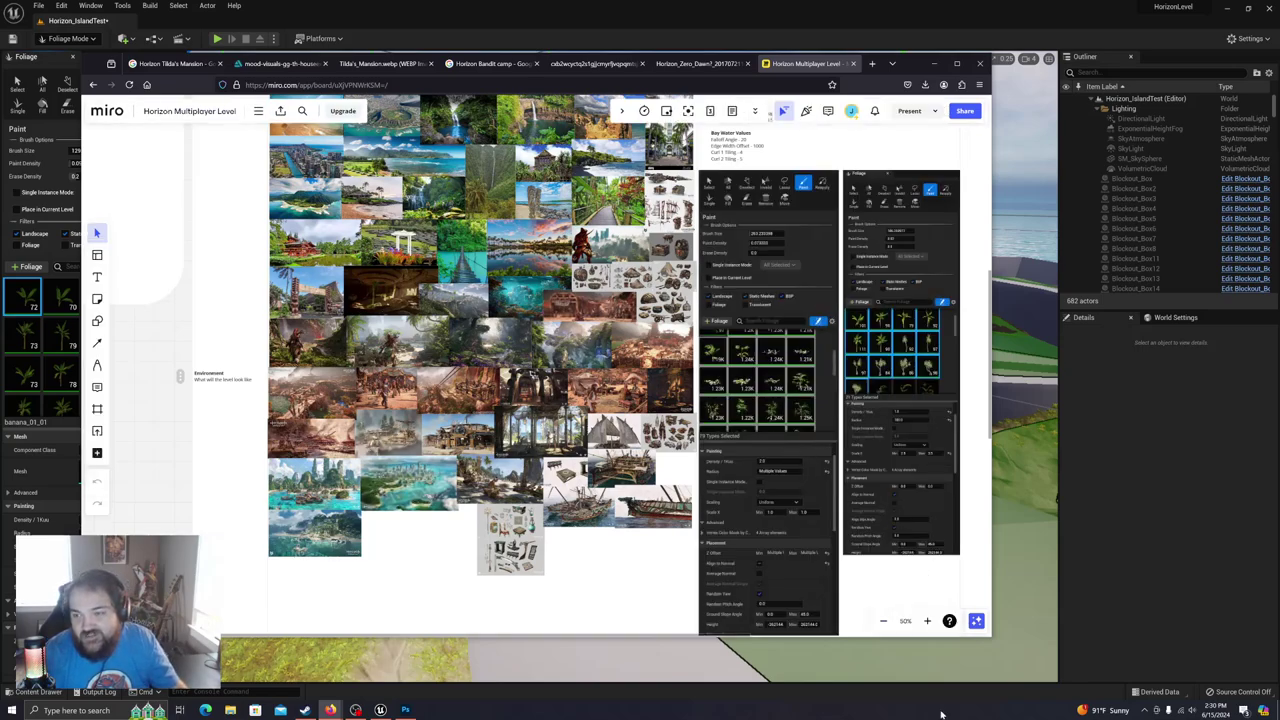
# Step: Examine the foliage scale notes and the saved foliage paint settings for bushes and large trees on the board
pyautogui.scroll(2, 910, 216)
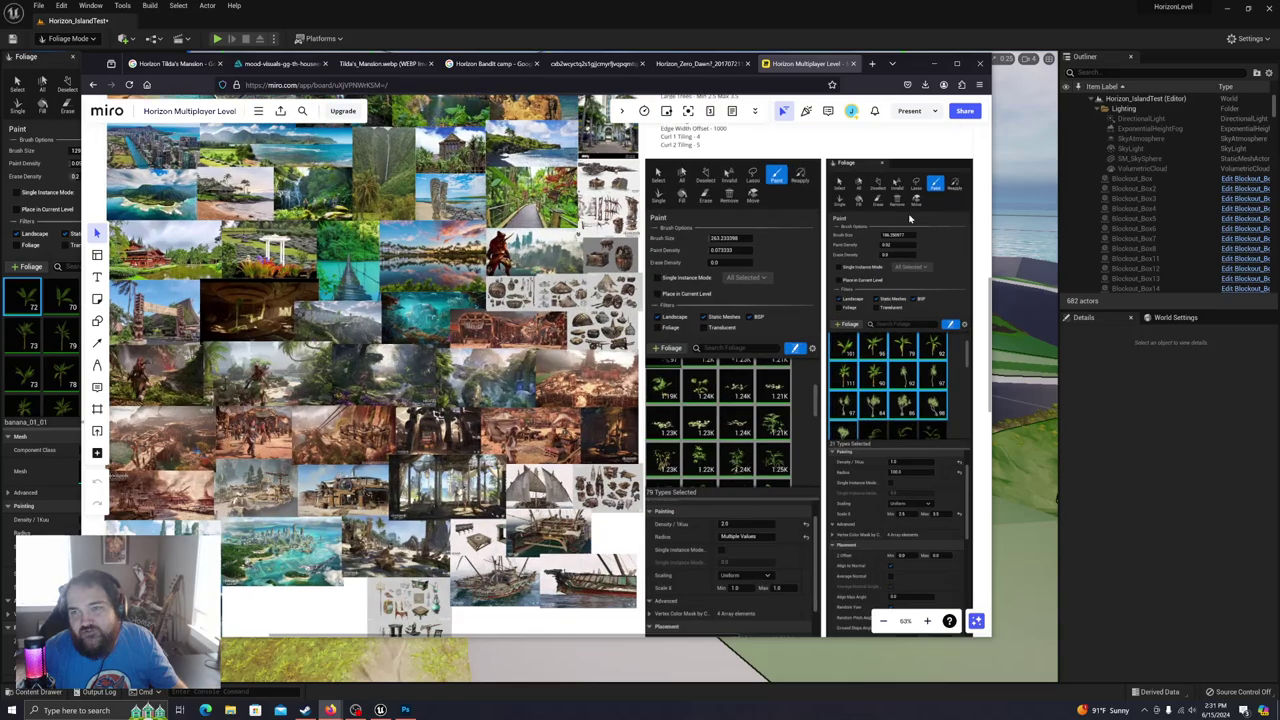
pyautogui.moveTo(852, 257); pyautogui.dragTo(775, 312, button='middle')
pyautogui.scroll(-3, 773, 312)
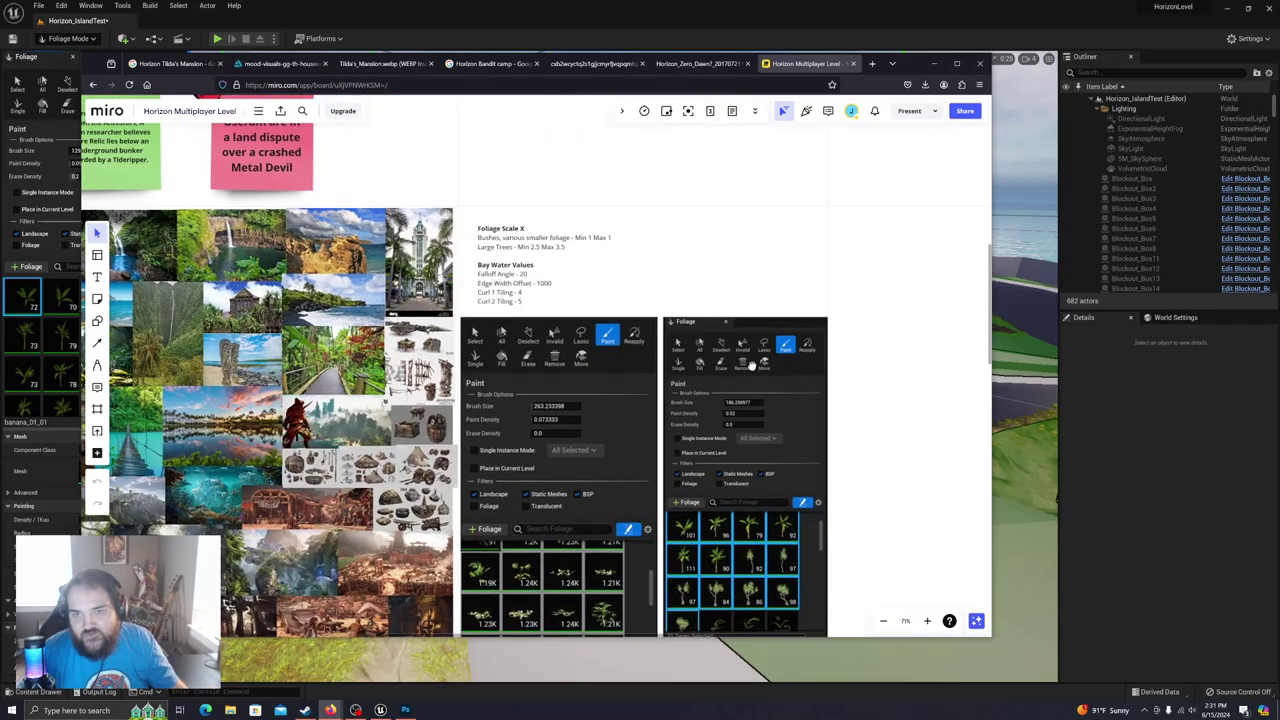
pyautogui.scroll(4, 652, 280)
pyautogui.moveTo(705, 288); pyautogui.dragTo(658, 261)
pyautogui.scroll(-5, 820, 508)
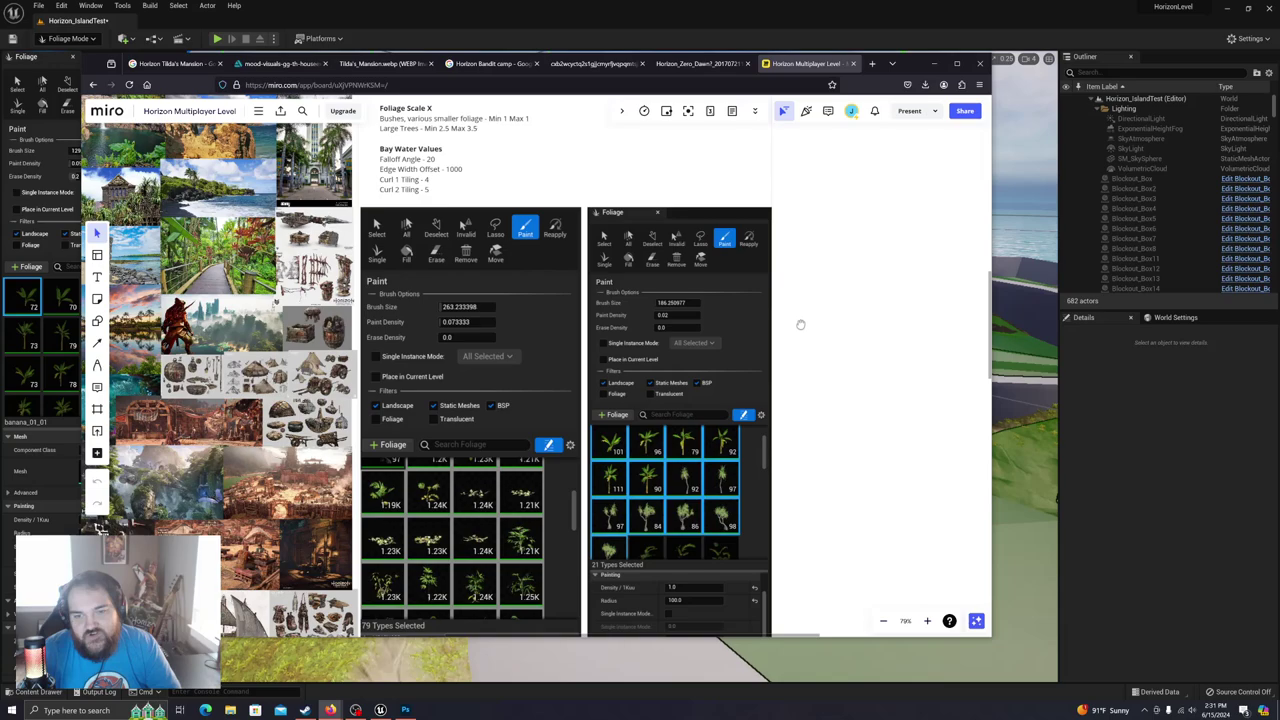
pyautogui.moveTo(810, 266); pyautogui.dragTo(814, 475)
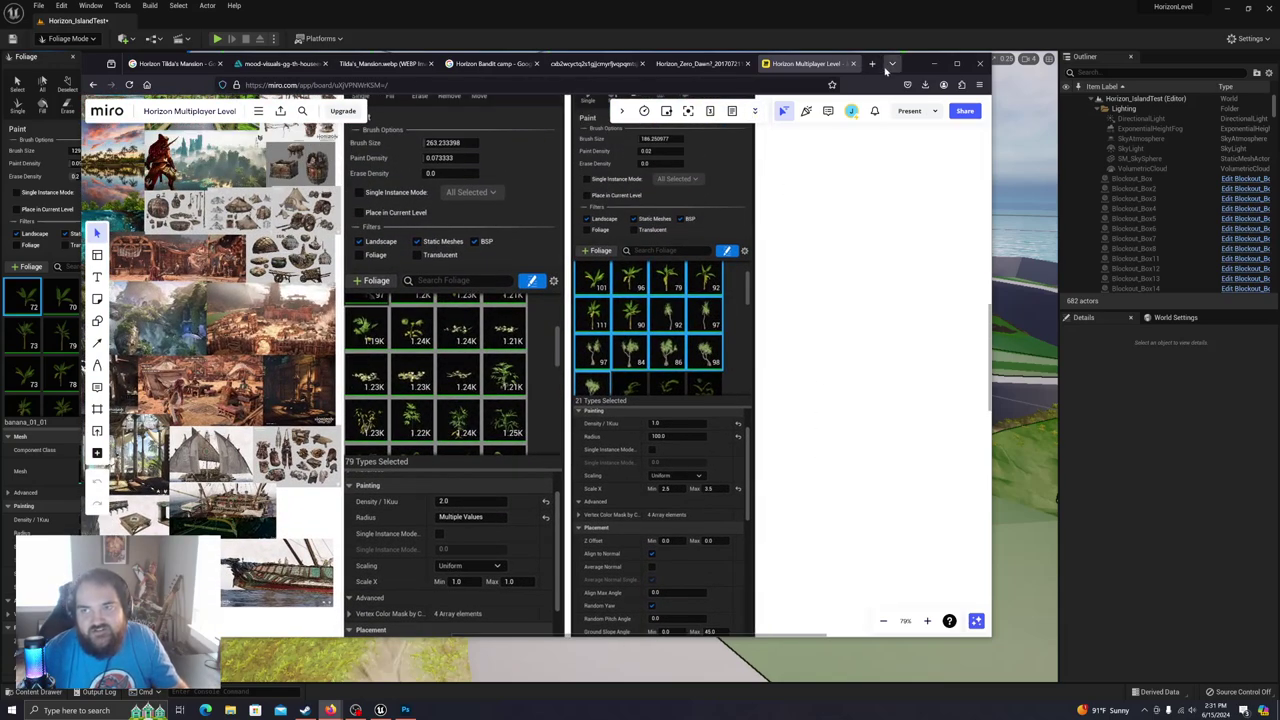
# Step: Return to Unreal Editor and enable the large tree foliage types from banana_01_01 through bigplant_07 for painting
pyautogui.click(933, 63)
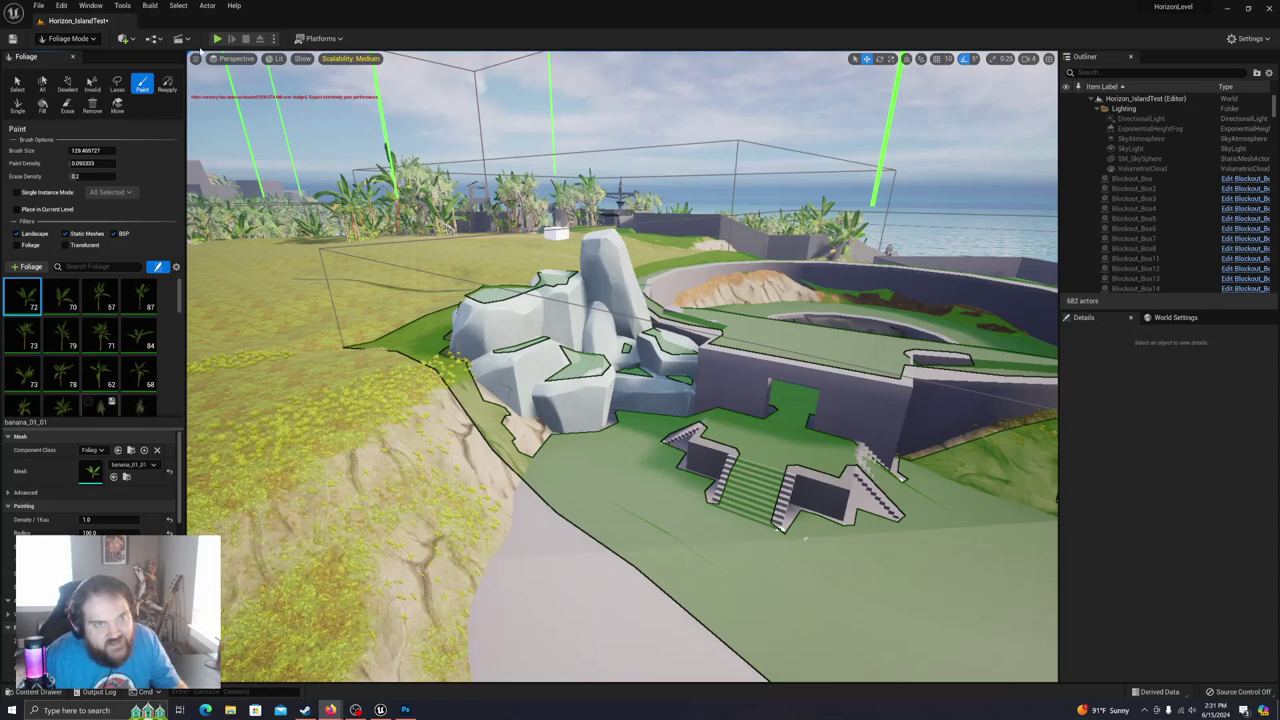
pyautogui.click(331, 18)
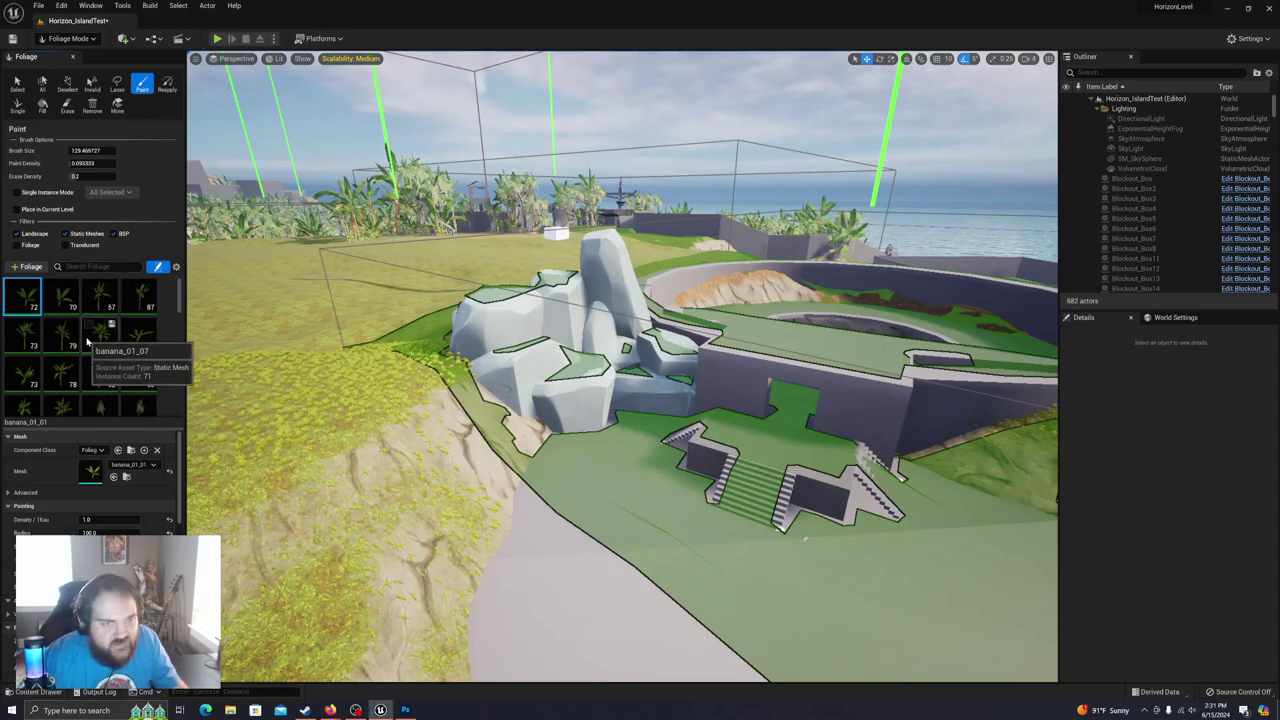
pyautogui.scroll(-5, 91, 357)
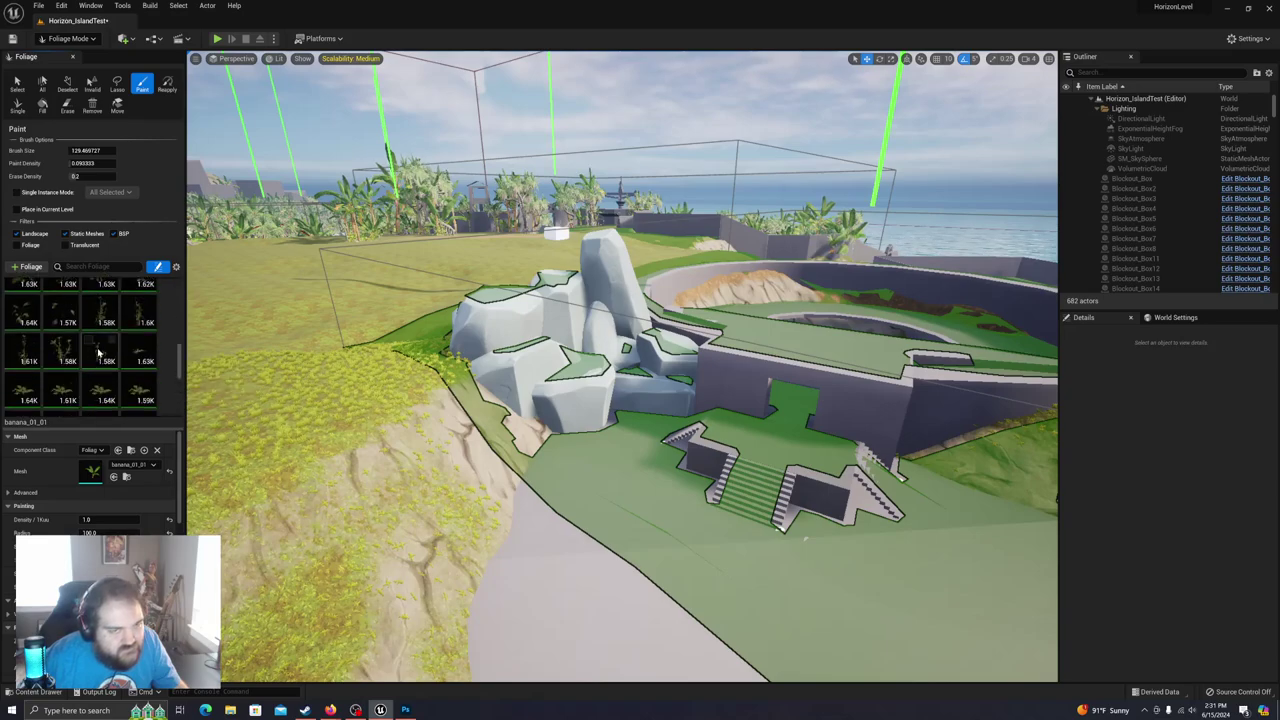
pyautogui.scroll(-8, 97, 385)
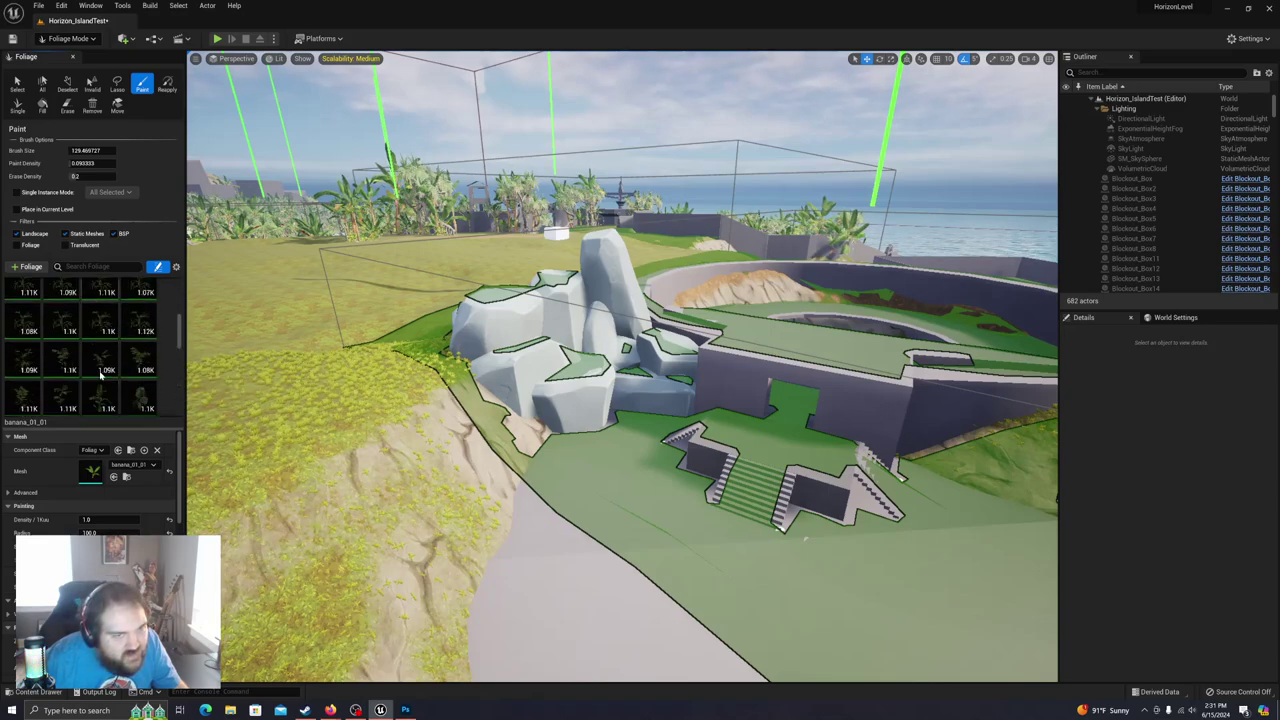
pyautogui.scroll(3, 97, 378)
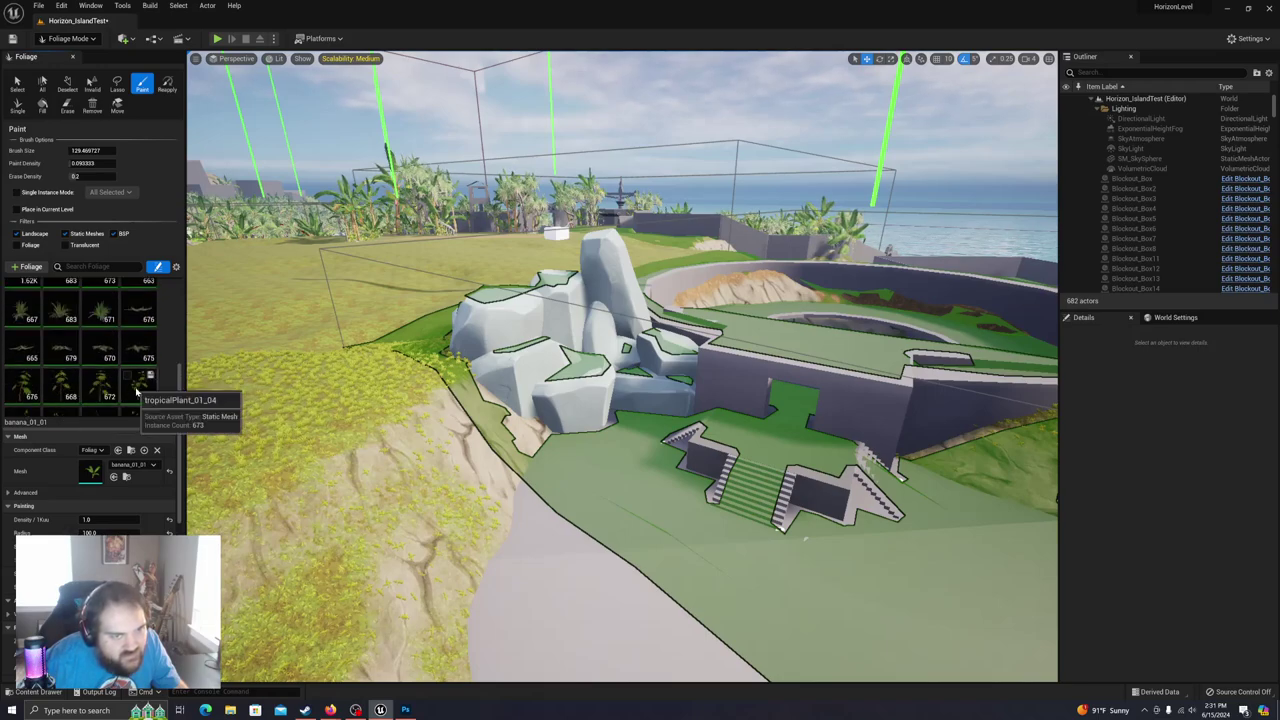
pyautogui.scroll(5, 130, 388)
pyautogui.scroll(3, 126, 388)
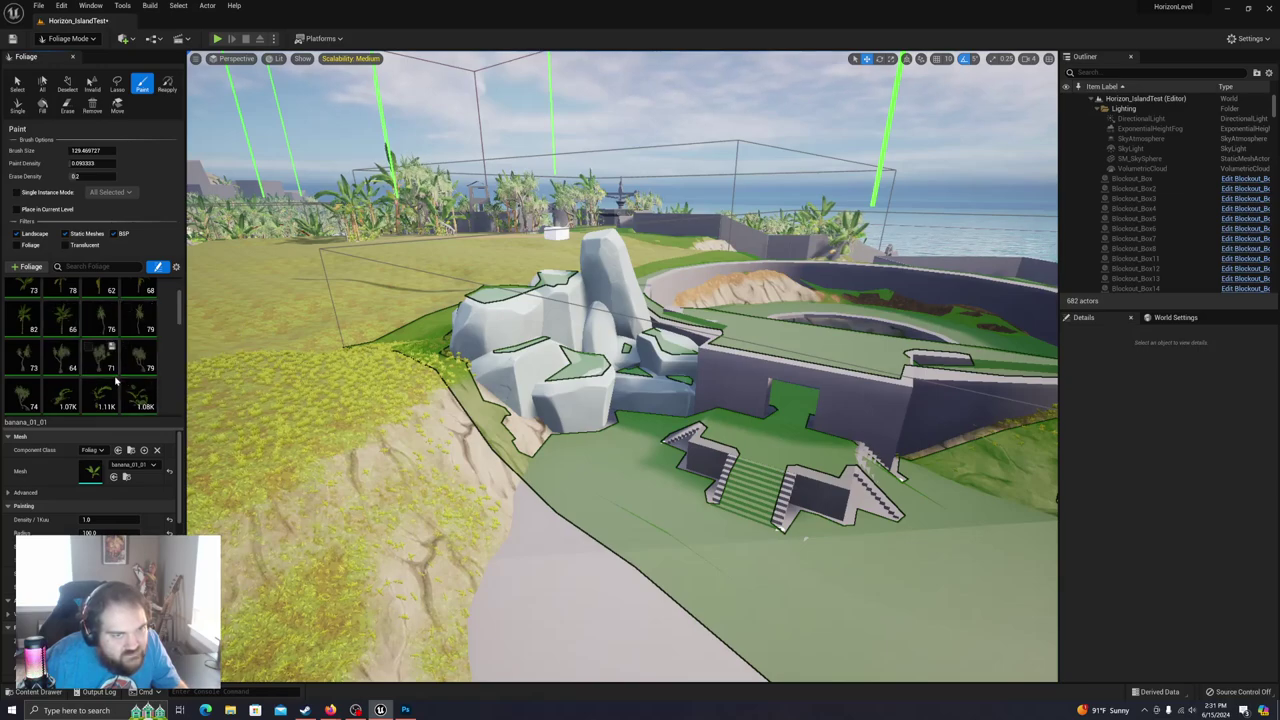
pyautogui.scroll(-1, 120, 378)
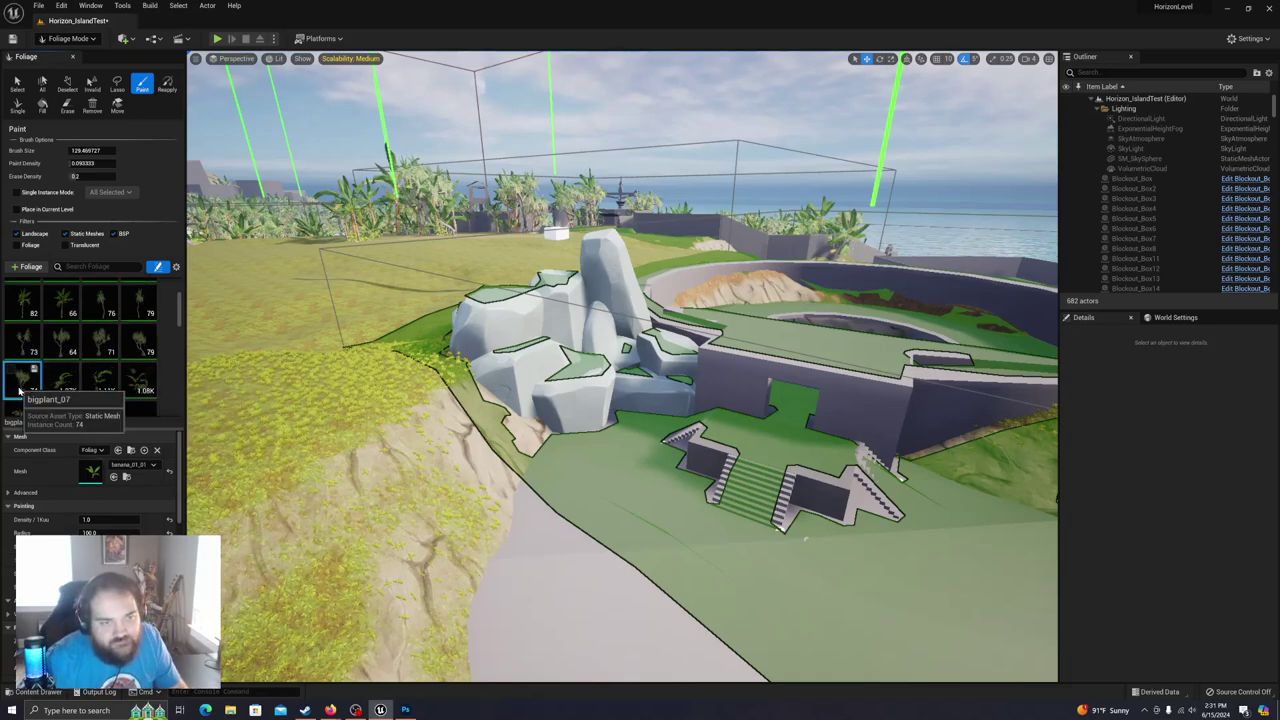
pyautogui.scroll(2, 27, 360)
pyautogui.scroll(1, 27, 350)
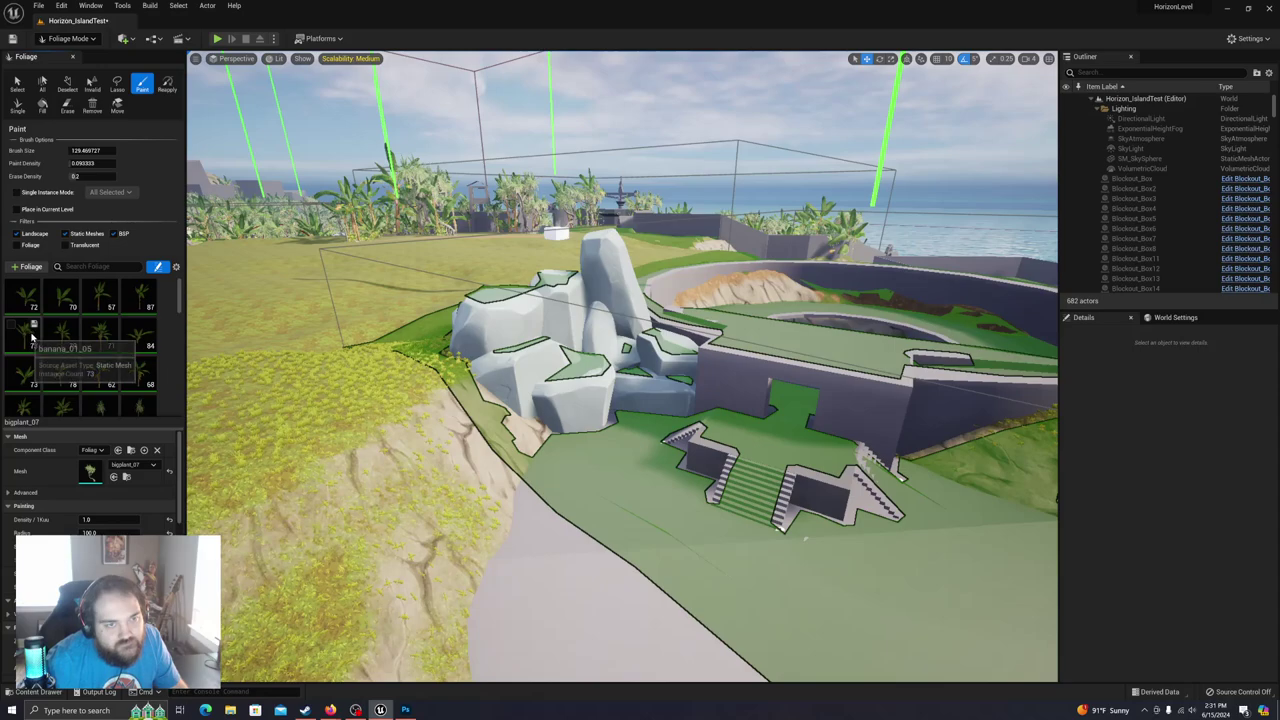
pyautogui.hotkey('ctrl', 'a')
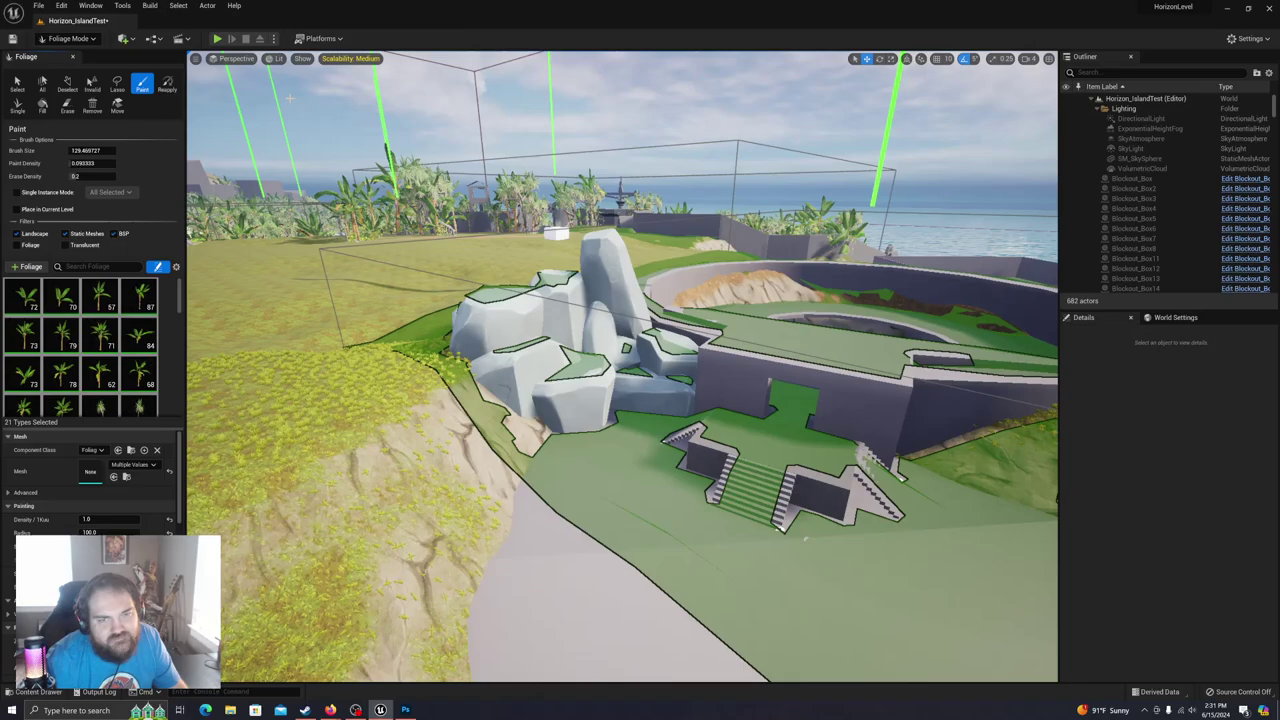
# Step: Paint large trees and banana plants onto the grass along the outer side of the rock cluster
pyautogui.press('w')
pyautogui.moveTo(577, 485)
pyautogui.mouseDown(button='right')
pyautogui.moveTo(530, 490)
pyautogui.moveTo(525, 550)
pyautogui.moveTo(557, 457)
pyautogui.mouseUp(button='right')
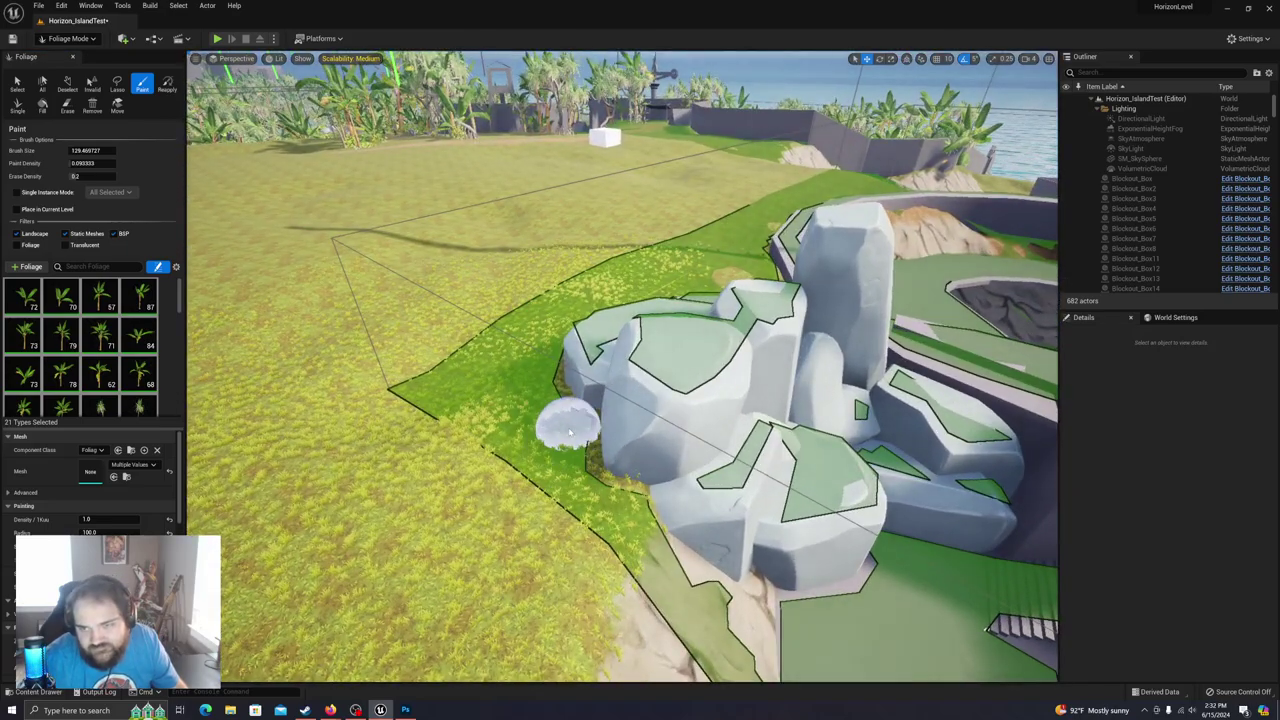
pyautogui.click(564, 475)
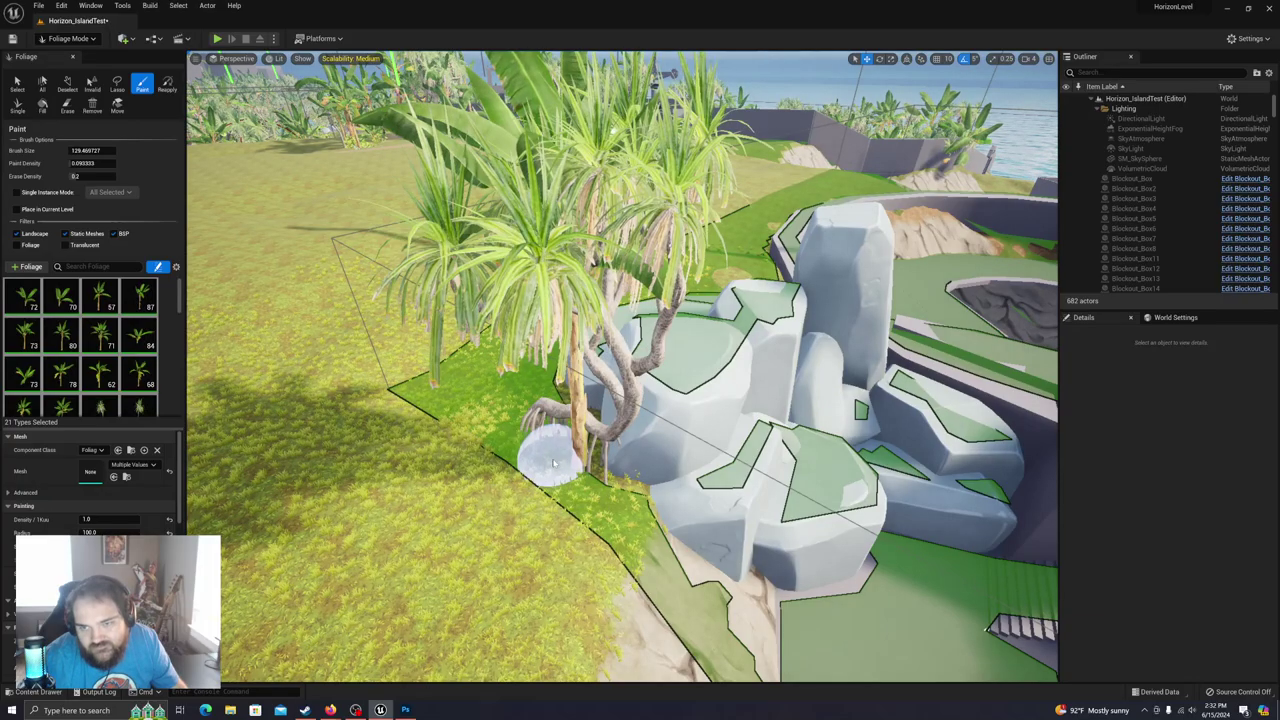
pyautogui.press('w')
pyautogui.moveTo(577, 511)
pyautogui.mouseDown(button='right')
pyautogui.moveTo(720, 560)
pyautogui.moveTo(557, 491)
pyautogui.moveTo(530, 510)
pyautogui.moveTo(500, 485)
pyautogui.mouseUp(button='right')
pyautogui.click(527, 482)
pyautogui.press('s')
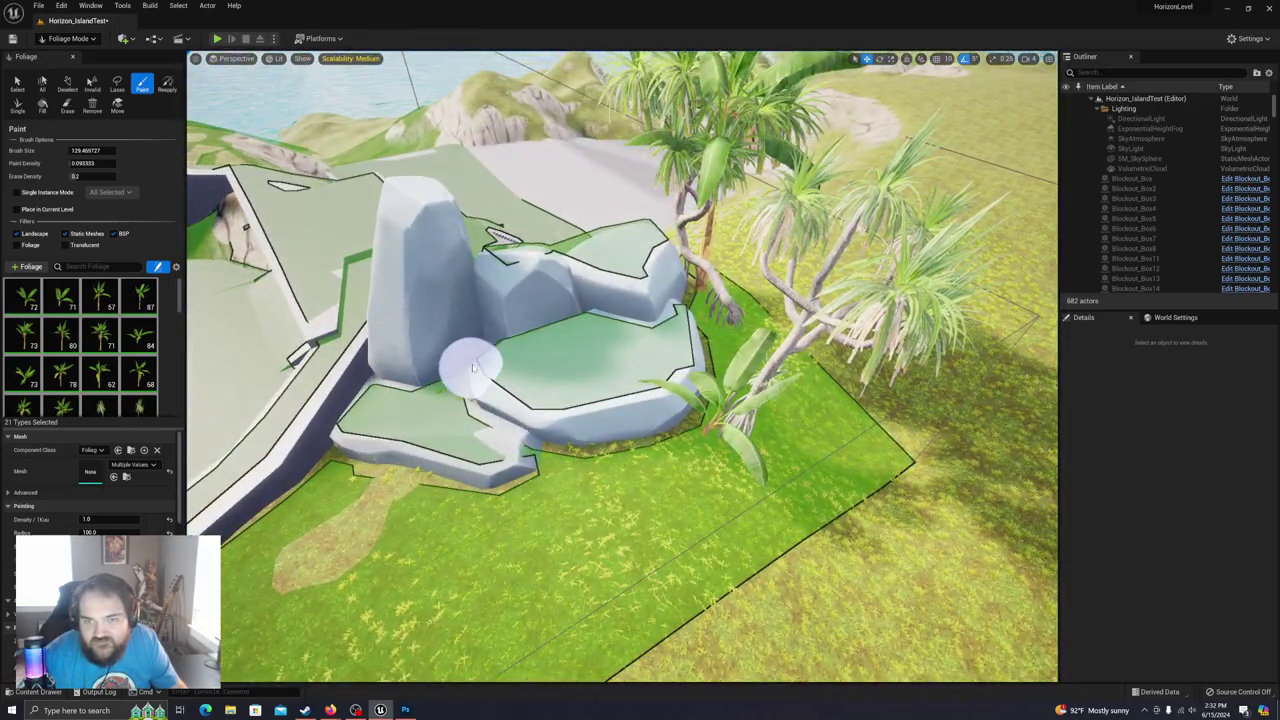
# Step: Try painting trees in the gap between the tall rock and the wide rock, and undo that stroke
pyautogui.click(470, 350)
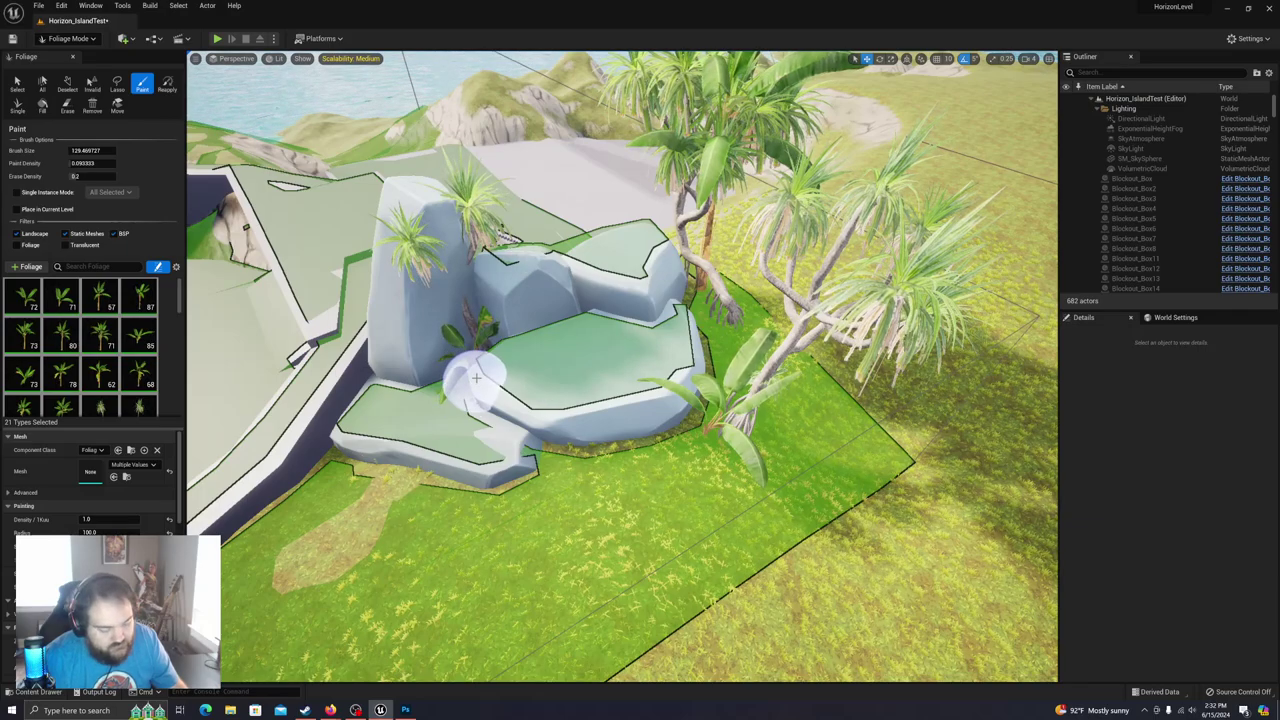
pyautogui.hotkey('ctrl', 'z')
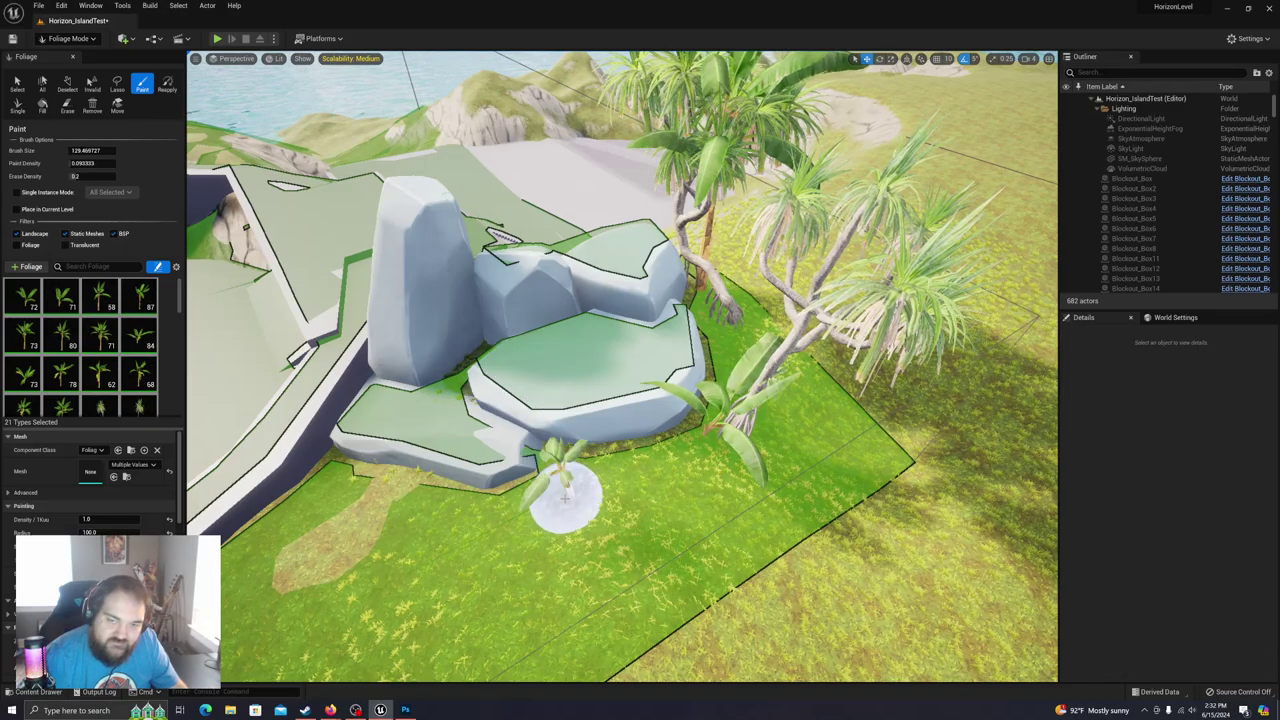
# Step: Paint banana trees onto the grass between the arena's entrance wall and the front of the rock cluster
pyautogui.click(345, 490)
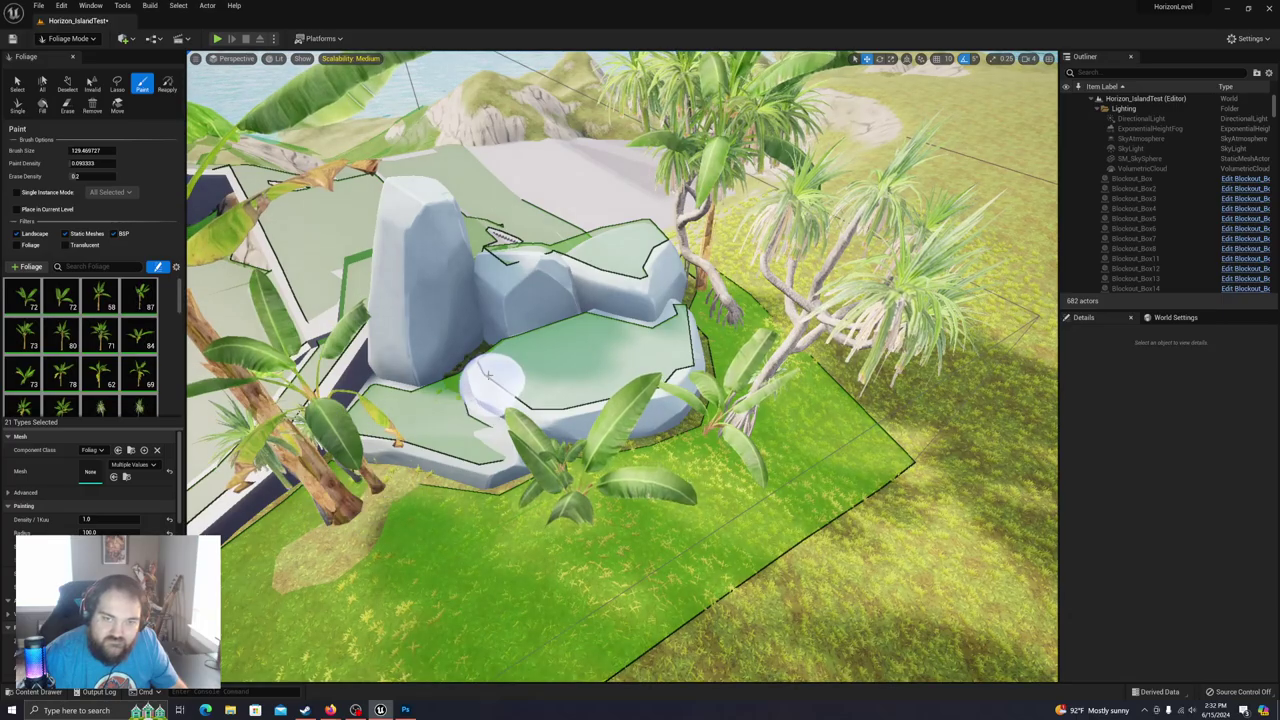
pyautogui.moveTo(471, 372); pyautogui.dragTo(500, 376)
pyautogui.press('a')
pyautogui.moveTo(570, 453)
pyautogui.mouseDown(button='right')
pyautogui.moveTo(675, 456)
pyautogui.moveTo(640, 430)
pyautogui.moveTo(654, 405)
pyautogui.mouseUp(button='right')
pyautogui.press('d')
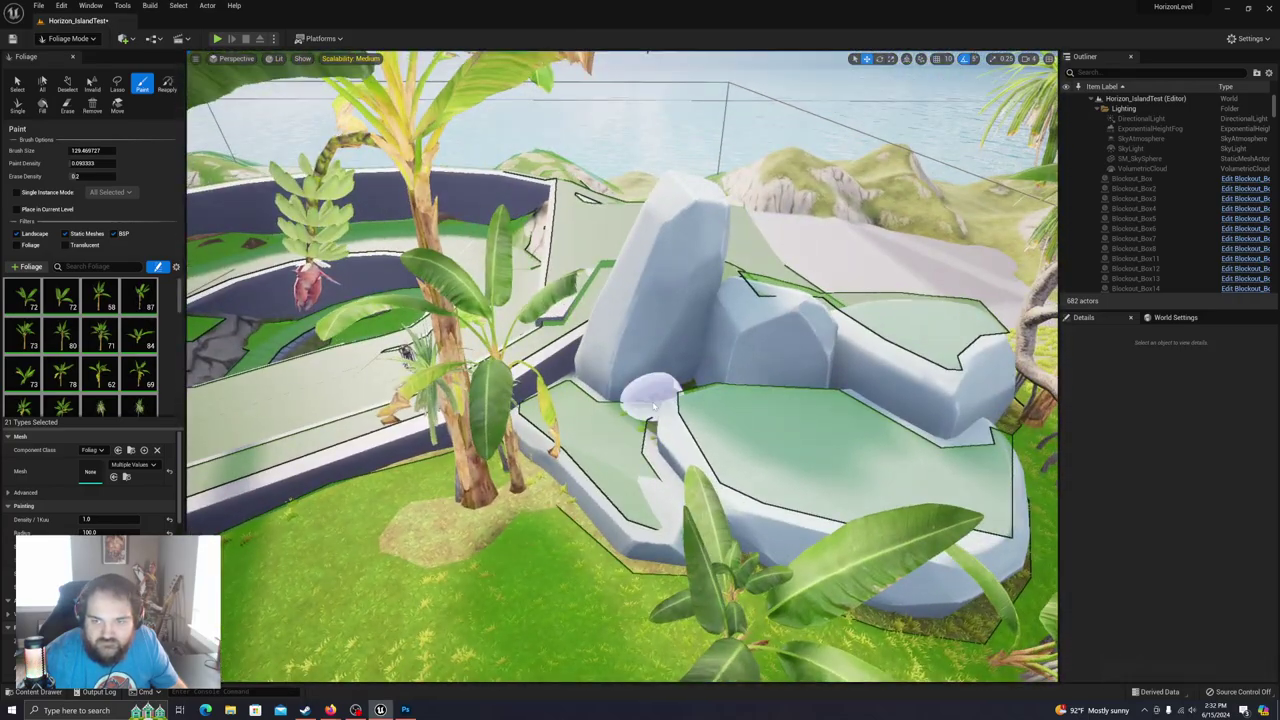
# Step: Paint small trees into the gap at the tall rock's base, undoing the first stroke and painting it again
pyautogui.click(659, 394)
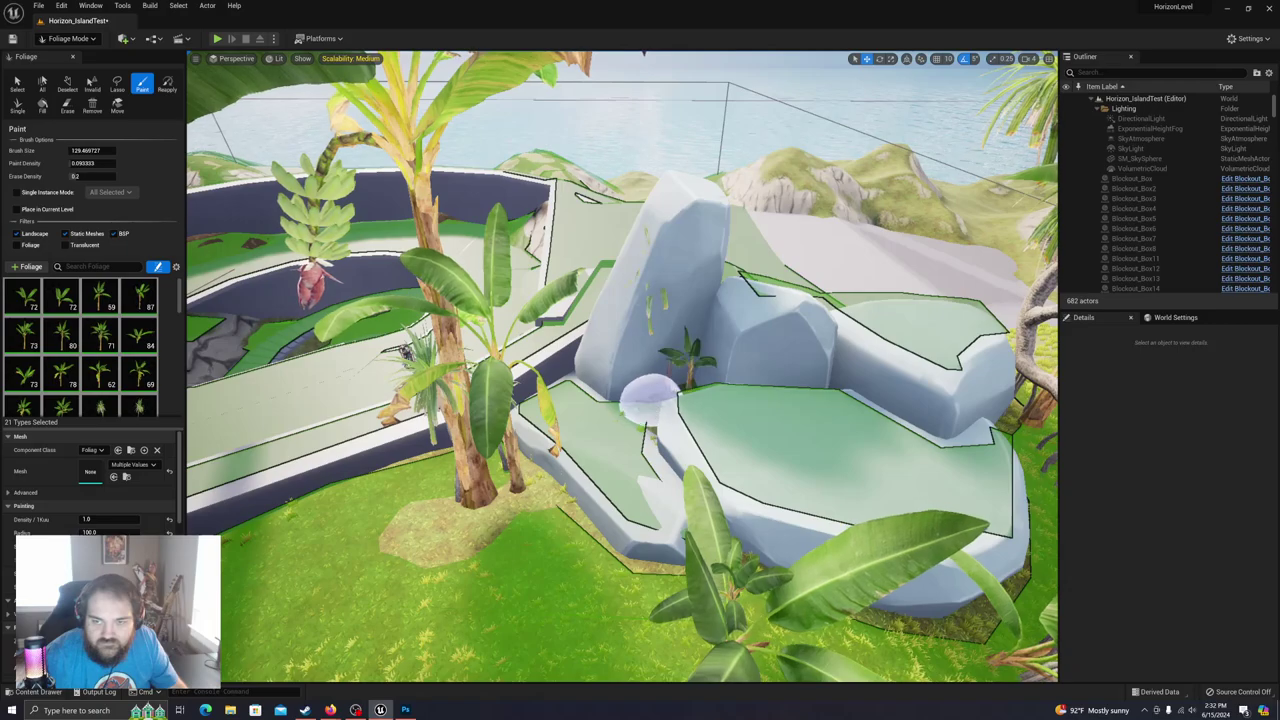
pyautogui.hotkey('ctrl', 'z')
pyautogui.click(655, 404)
pyautogui.click(662, 411)
pyautogui.press('a')
pyautogui.moveTo(671, 420)
pyautogui.mouseDown(button='right')
pyautogui.moveTo(684, 395)
pyautogui.moveTo(715, 392)
pyautogui.moveTo(775, 475)
pyautogui.moveTo(760, 445)
pyautogui.mouseUp(button='right')
# Step: Undo the tree stroke at the cliff edge beside the rocks and paint banana plants along that edge instead
pyautogui.press('w')
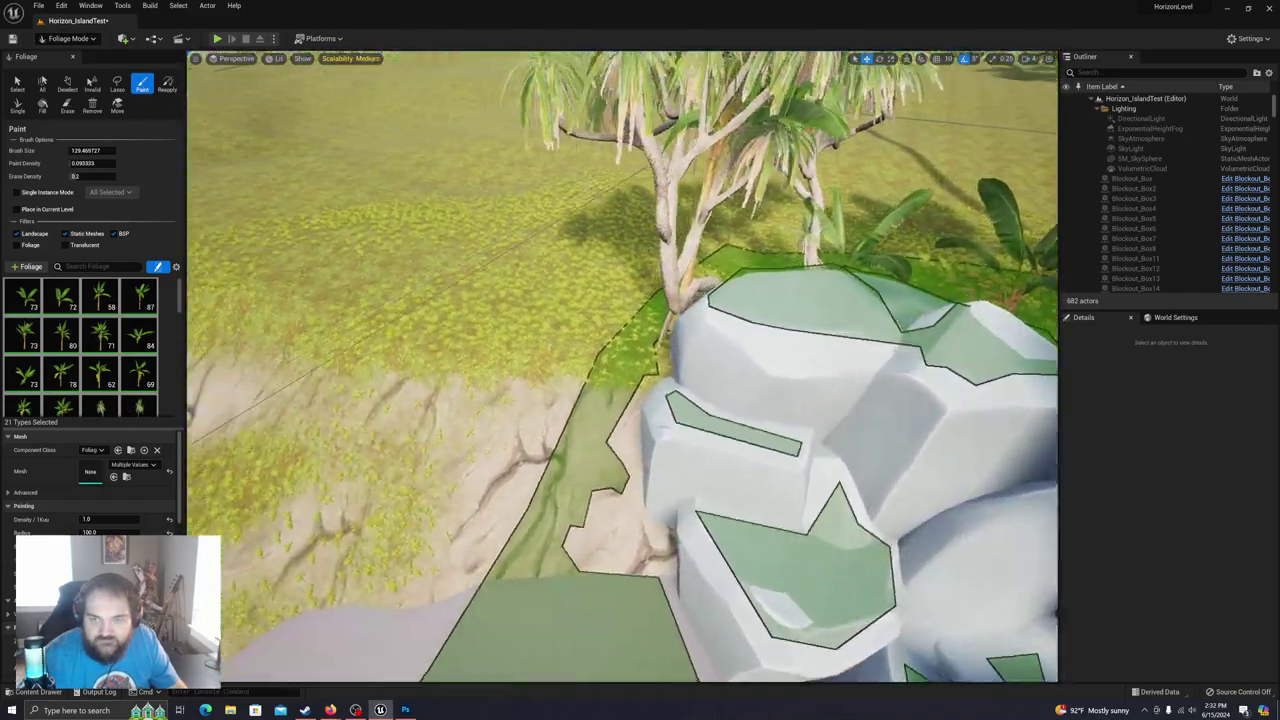
pyautogui.moveTo(624, 432); pyautogui.dragTo(643, 418, button='right')
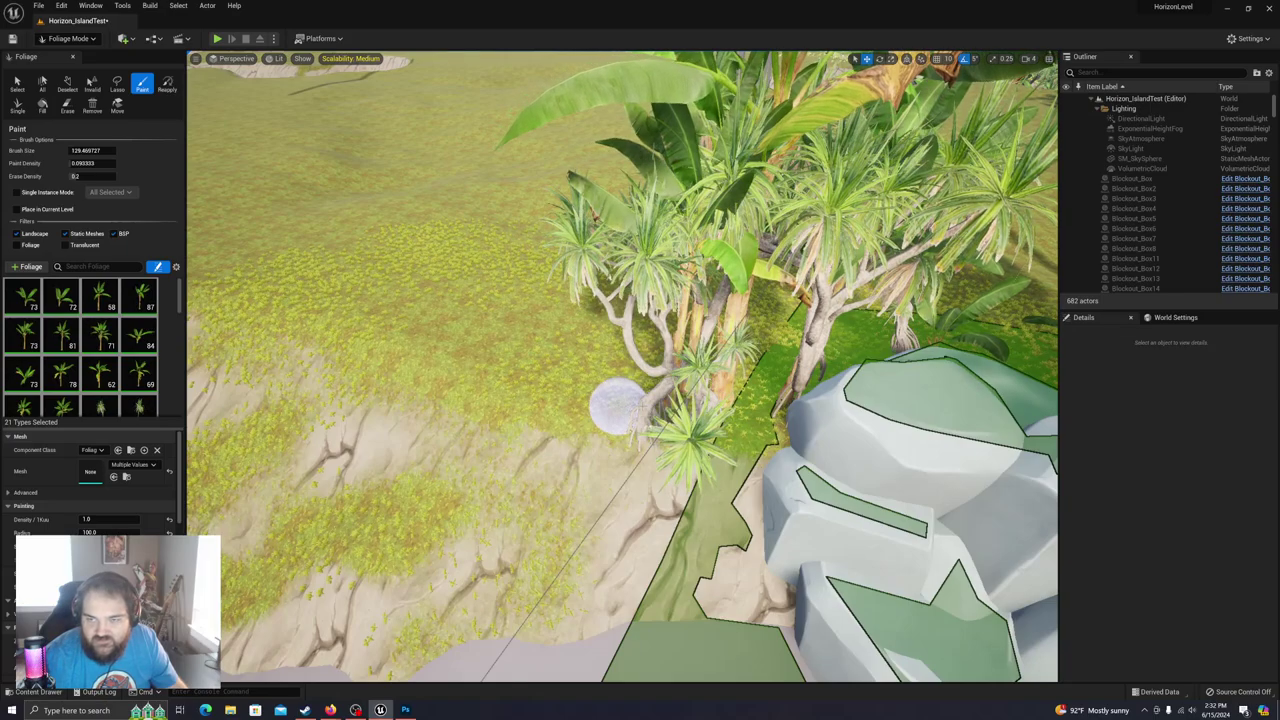
pyautogui.hotkey('ctrl', 'z')
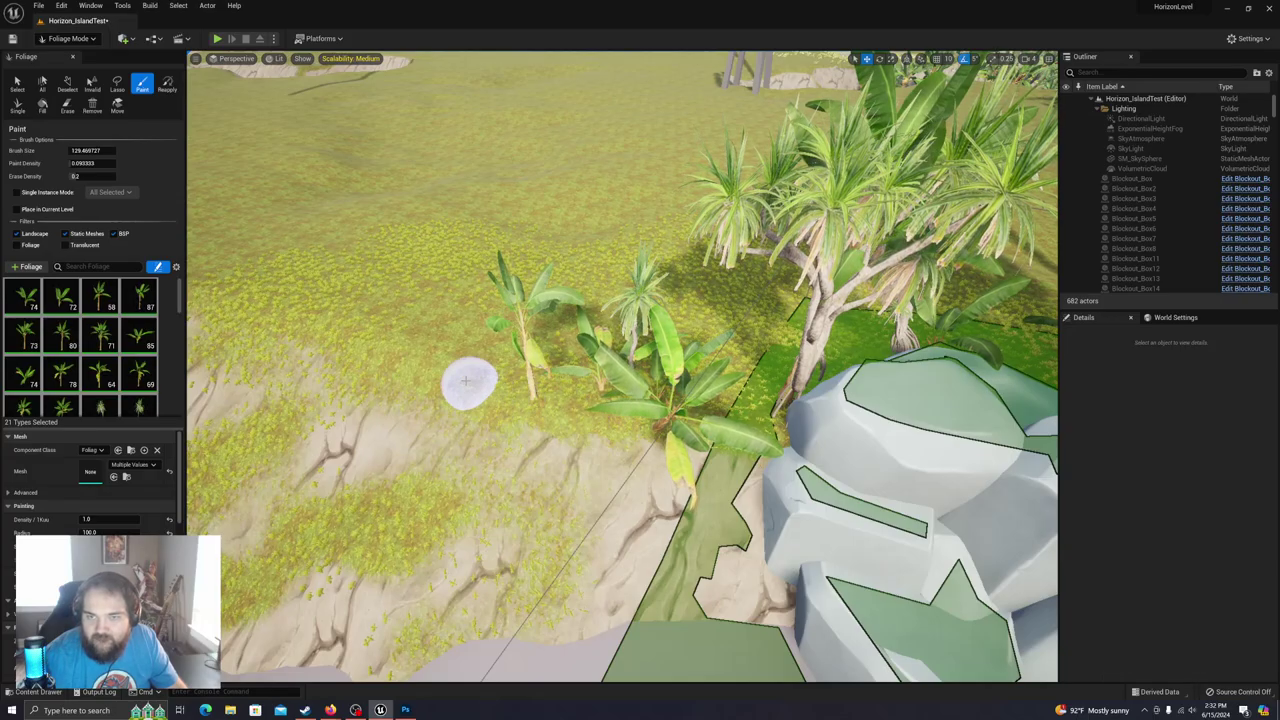
pyautogui.moveTo(505, 437); pyautogui.dragTo(487, 410, button='right')
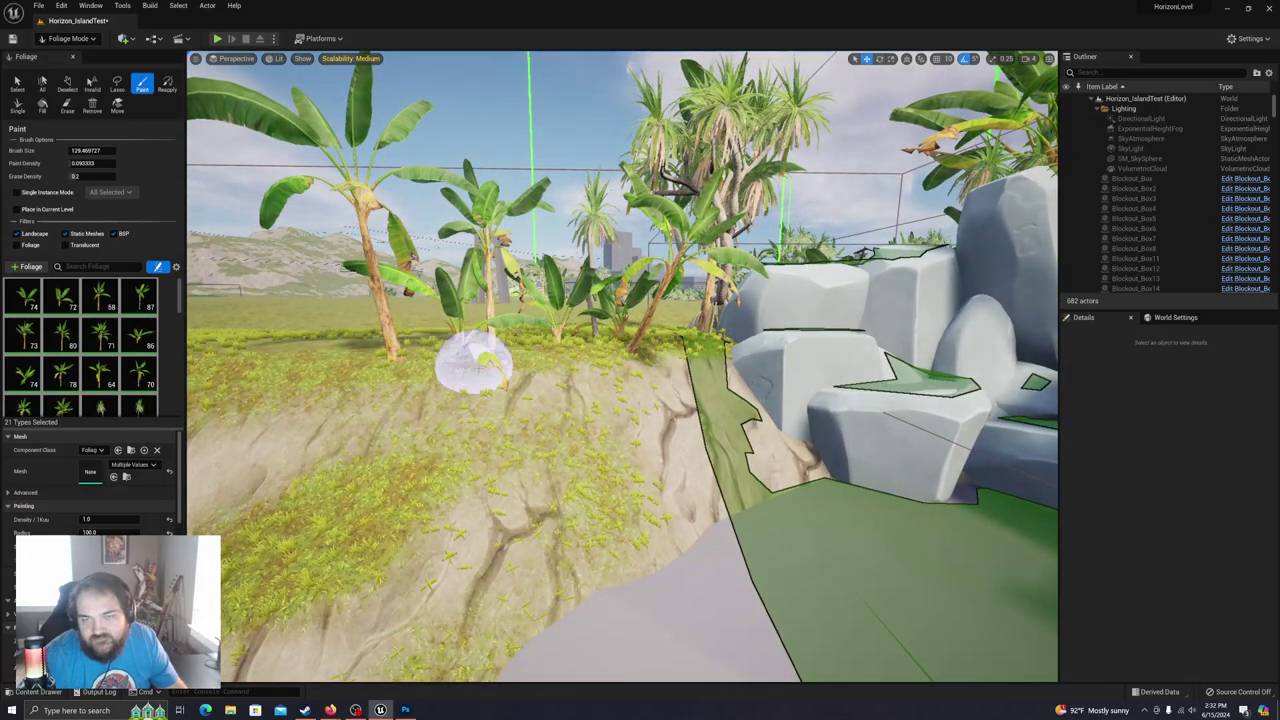
pyautogui.moveTo(530, 355)
pyautogui.mouseDown(button='right')
pyautogui.moveTo(562, 338)
pyautogui.moveTo(563, 380)
pyautogui.mouseUp(button='right')
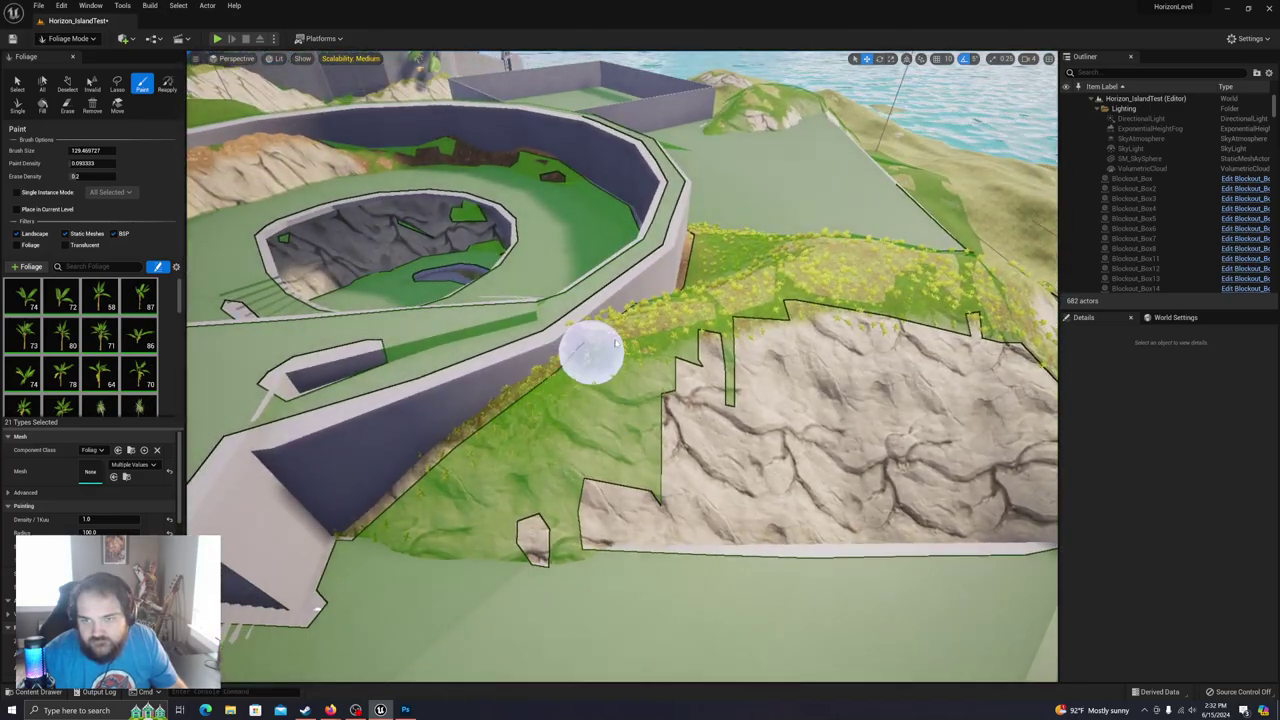
# Step: Paint banana trees along the grassy hilltop beside the arena's outer wall, undoing one unwanted stroke on the way
pyautogui.click(646, 327)
pyautogui.click(706, 303)
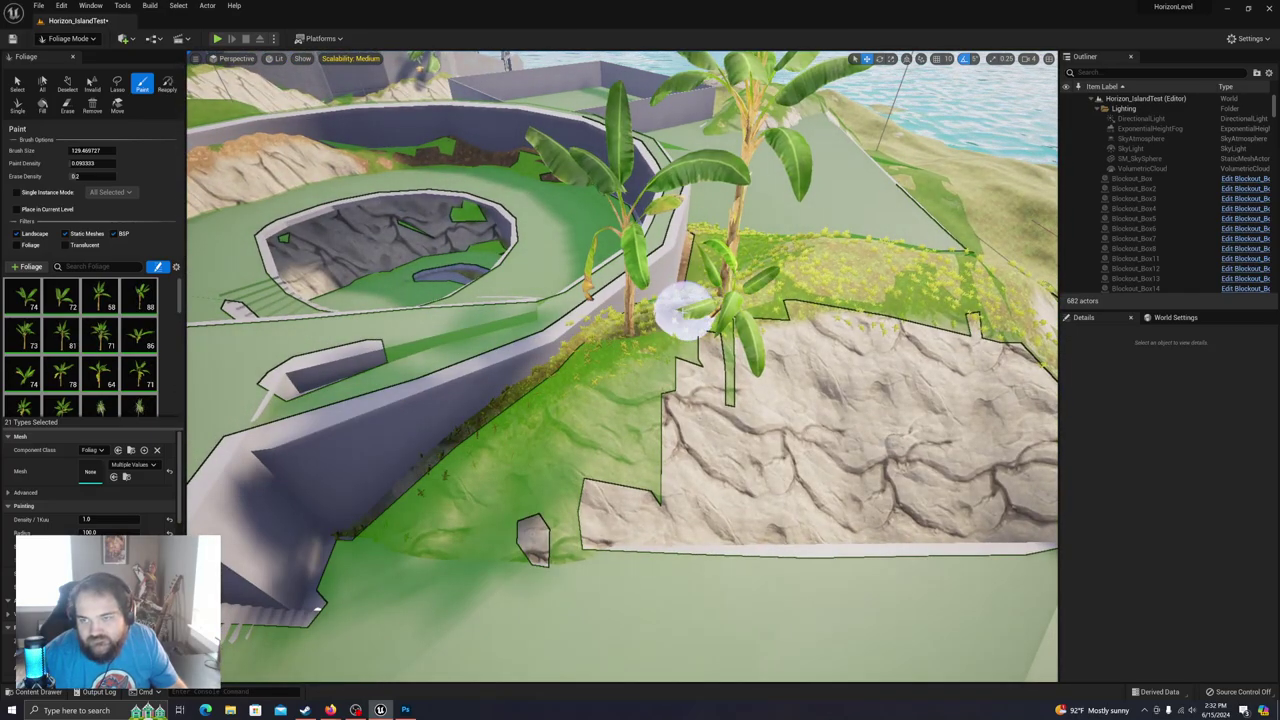
pyautogui.click(688, 312)
pyautogui.moveTo(688, 312)
pyautogui.mouseDown(button='right')
pyautogui.moveTo(748, 318)
pyautogui.moveTo(765, 335)
pyautogui.moveTo(630, 280)
pyautogui.moveTo(765, 340)
pyautogui.mouseUp(button='right')
pyautogui.hotkey('ctrl', 'z')
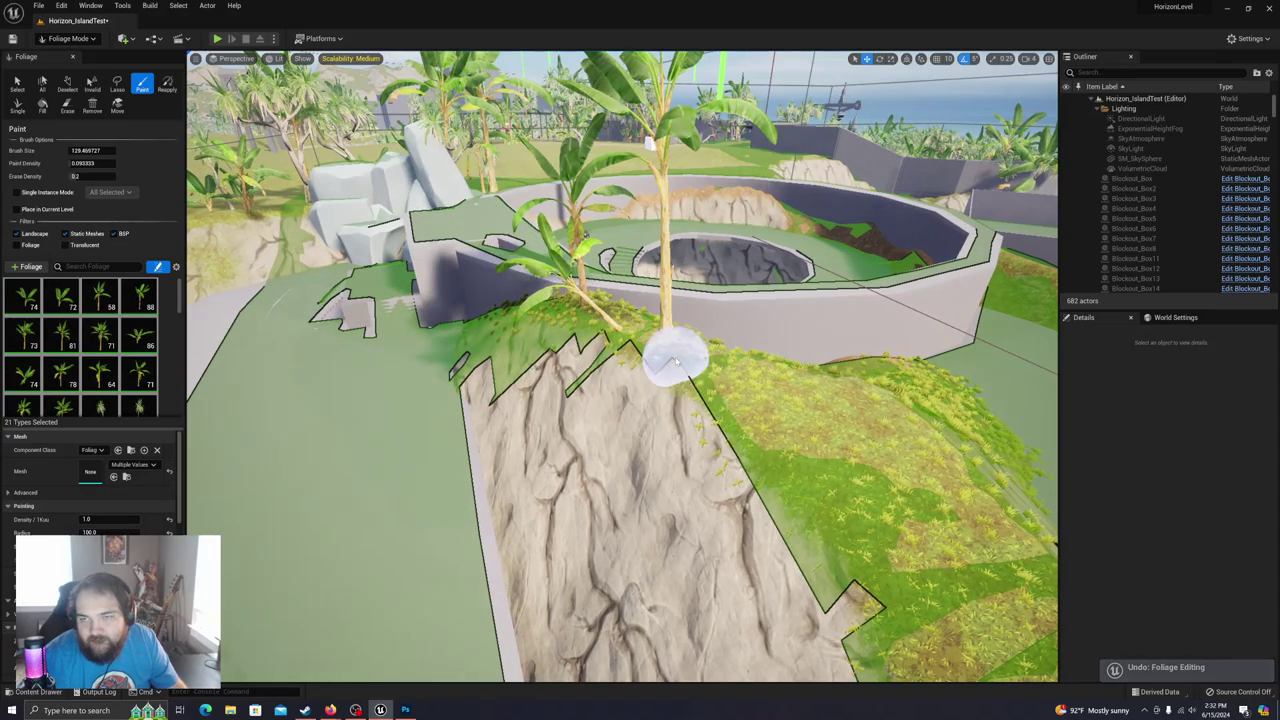
pyautogui.moveTo(853, 450)
pyautogui.mouseDown()
pyautogui.moveTo(886, 457)
pyautogui.moveTo(783, 407)
pyautogui.mouseUp()
pyautogui.moveTo(741, 391); pyautogui.dragTo(763, 429, button='right')
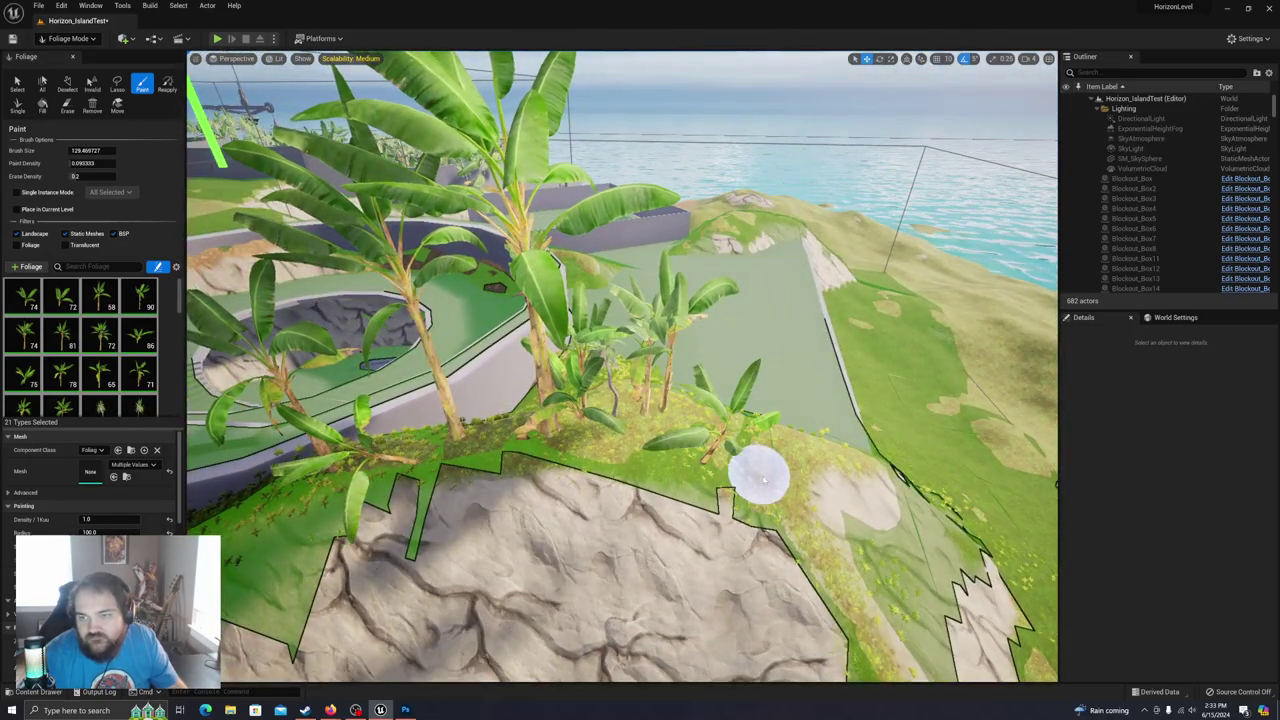
pyautogui.click(745, 467)
# Step: Paint clumps of banana plants onto the grassy ledges of the rocky slope outside the entrance
pyautogui.moveTo(745, 467)
pyautogui.mouseDown(button='right')
pyautogui.moveTo(770, 476)
pyautogui.moveTo(690, 481)
pyautogui.mouseUp(button='right')
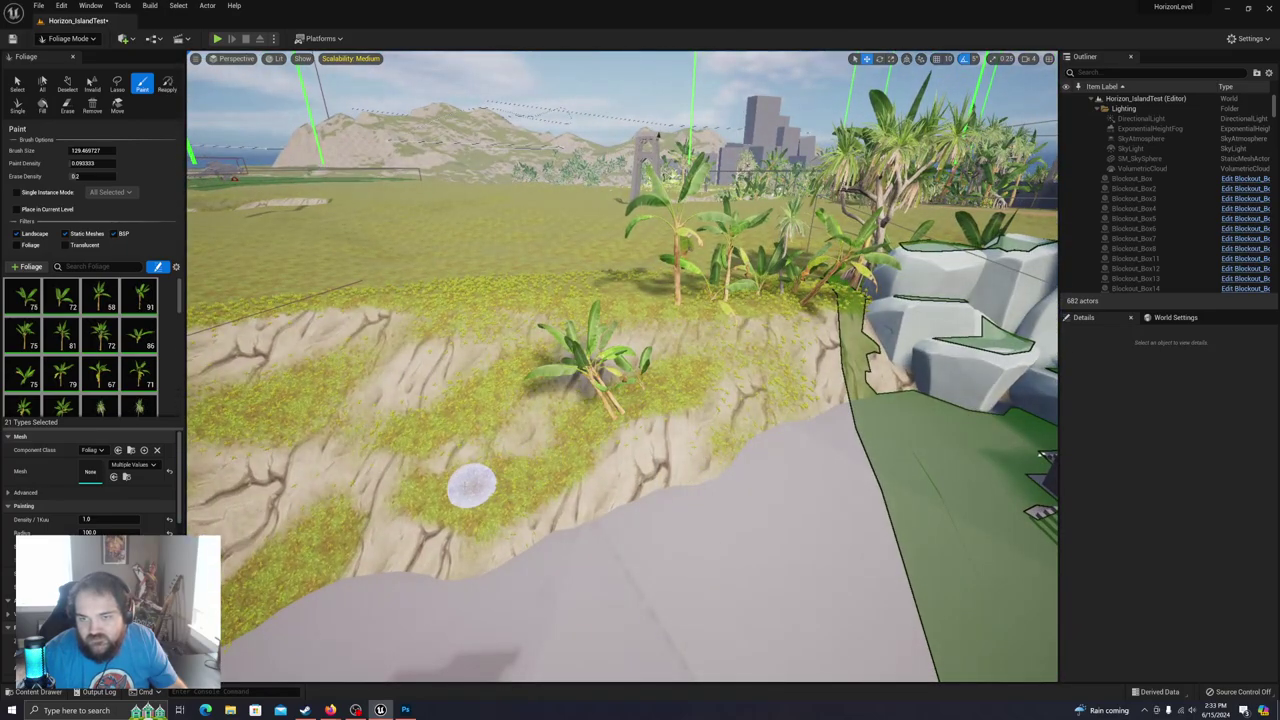
pyautogui.click(533, 461)
pyautogui.moveTo(534, 460); pyautogui.dragTo(440, 460, button='right')
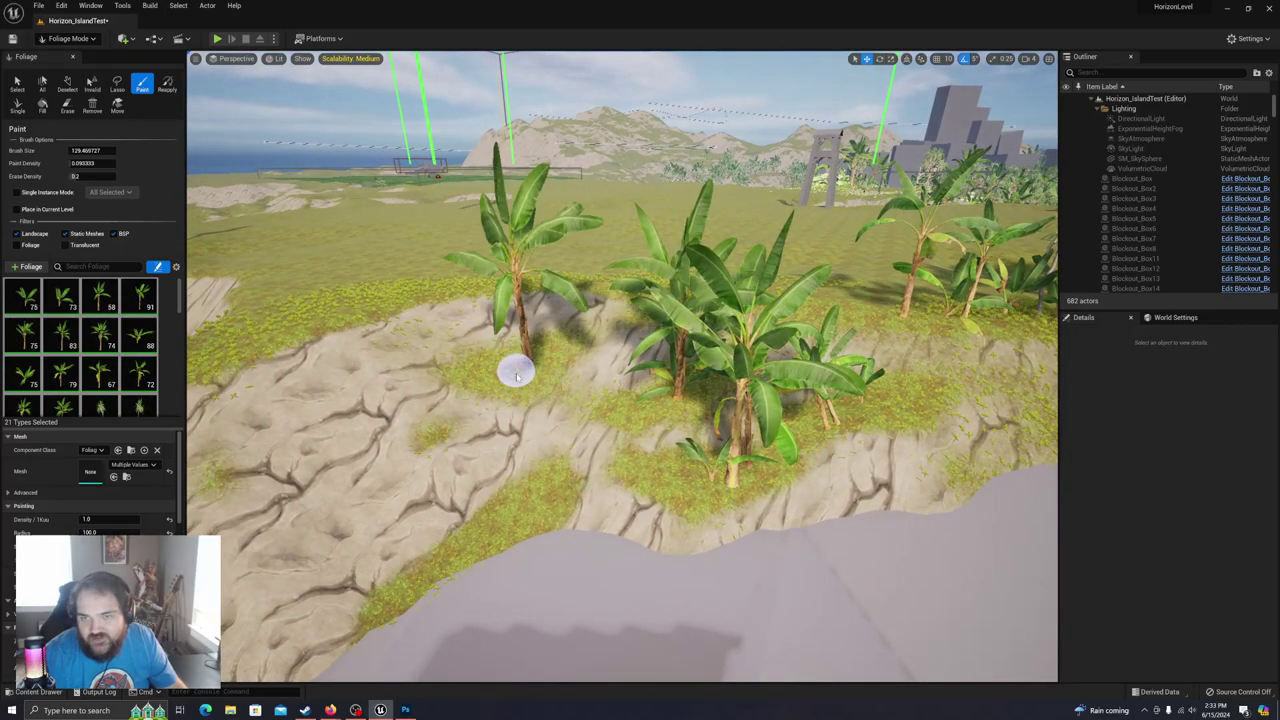
# Step: Paint banana trees and large trees along the clifftop grass leading towards the rock cluster
pyautogui.moveTo(520, 528)
pyautogui.mouseDown(button='right')
pyautogui.moveTo(518, 565)
pyautogui.moveTo(494, 573)
pyautogui.moveTo(522, 550)
pyautogui.mouseUp(button='right')
pyautogui.click(398, 416)
pyautogui.moveTo(400, 415)
pyautogui.mouseDown()
pyautogui.moveTo(343, 429)
pyautogui.moveTo(429, 406)
pyautogui.moveTo(500, 355)
pyautogui.mouseUp()
pyautogui.click(524, 348)
pyautogui.moveTo(526, 346)
pyautogui.mouseDown(button='right')
pyautogui.moveTo(570, 347)
pyautogui.moveTo(626, 382)
pyautogui.moveTo(584, 378)
pyautogui.mouseUp(button='right')
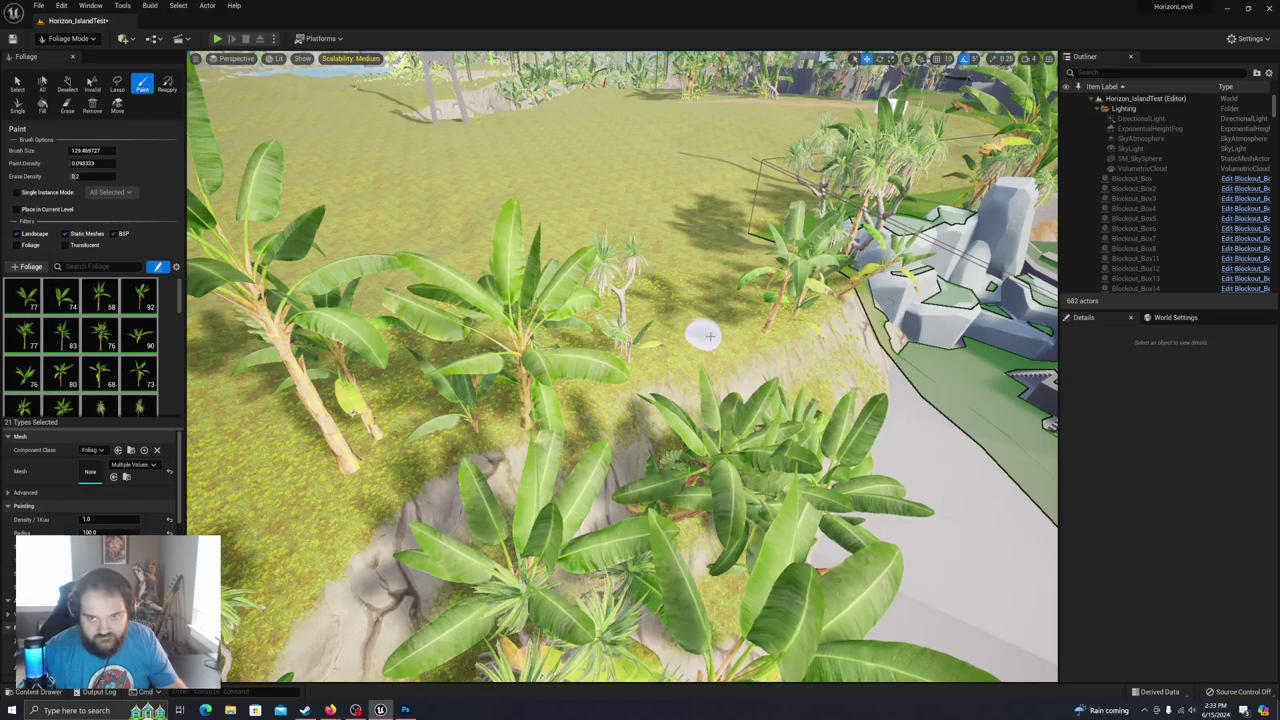
pyautogui.moveTo(286, 534)
pyautogui.mouseDown()
pyautogui.moveTo(245, 500)
pyautogui.moveTo(265, 465)
pyautogui.mouseUp()
pyautogui.click(268, 466)
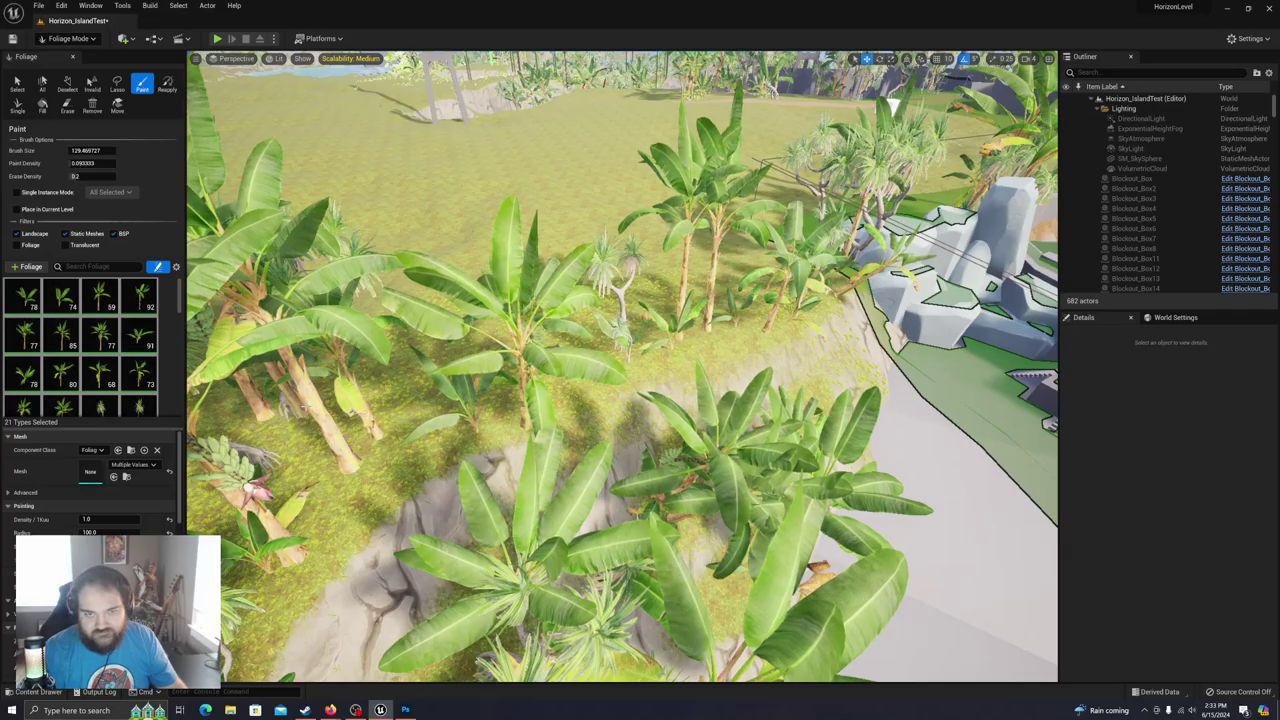
# Step: Paint banana trees onto the grass strip that follows the outside of the round arena wall
pyautogui.moveTo(622, 366); pyautogui.dragTo(850, 320, button='right')
pyautogui.moveTo(652, 381); pyautogui.dragTo(560, 482, button='right')
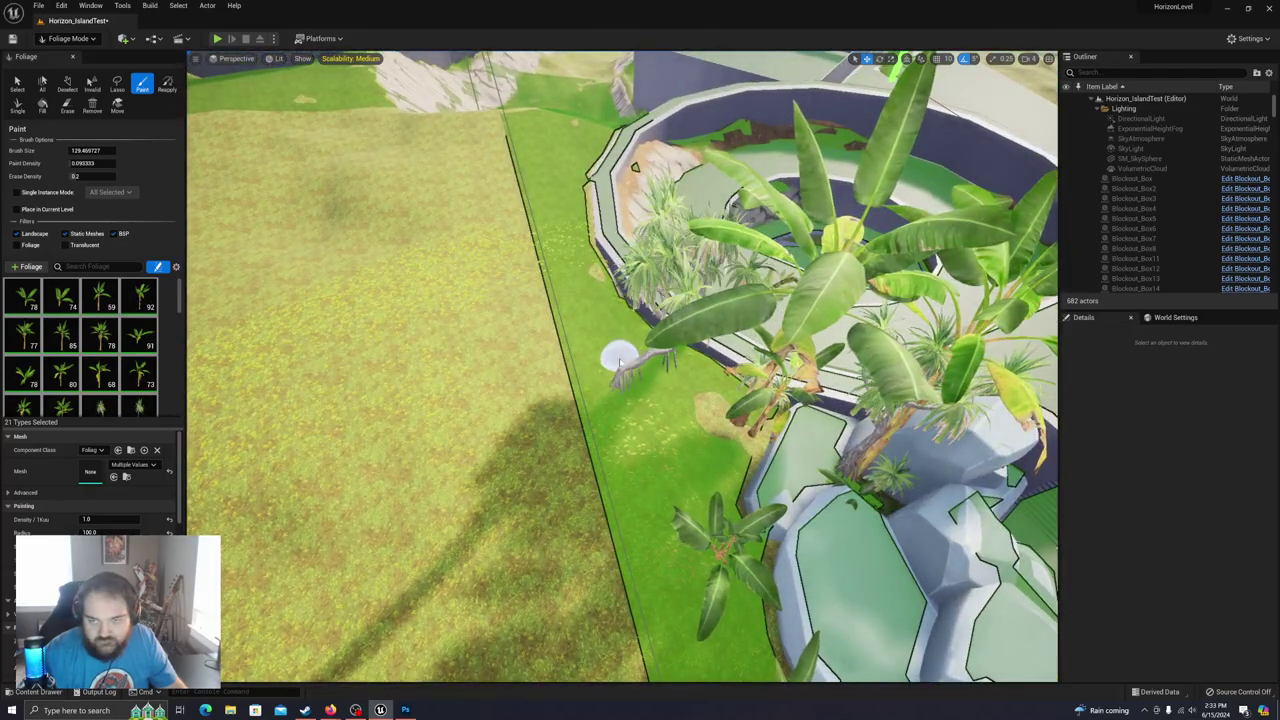
pyautogui.moveTo(680, 425); pyautogui.dragTo(961, 428, button='right')
pyautogui.moveTo(620, 370); pyautogui.dragTo(611, 367, button='right')
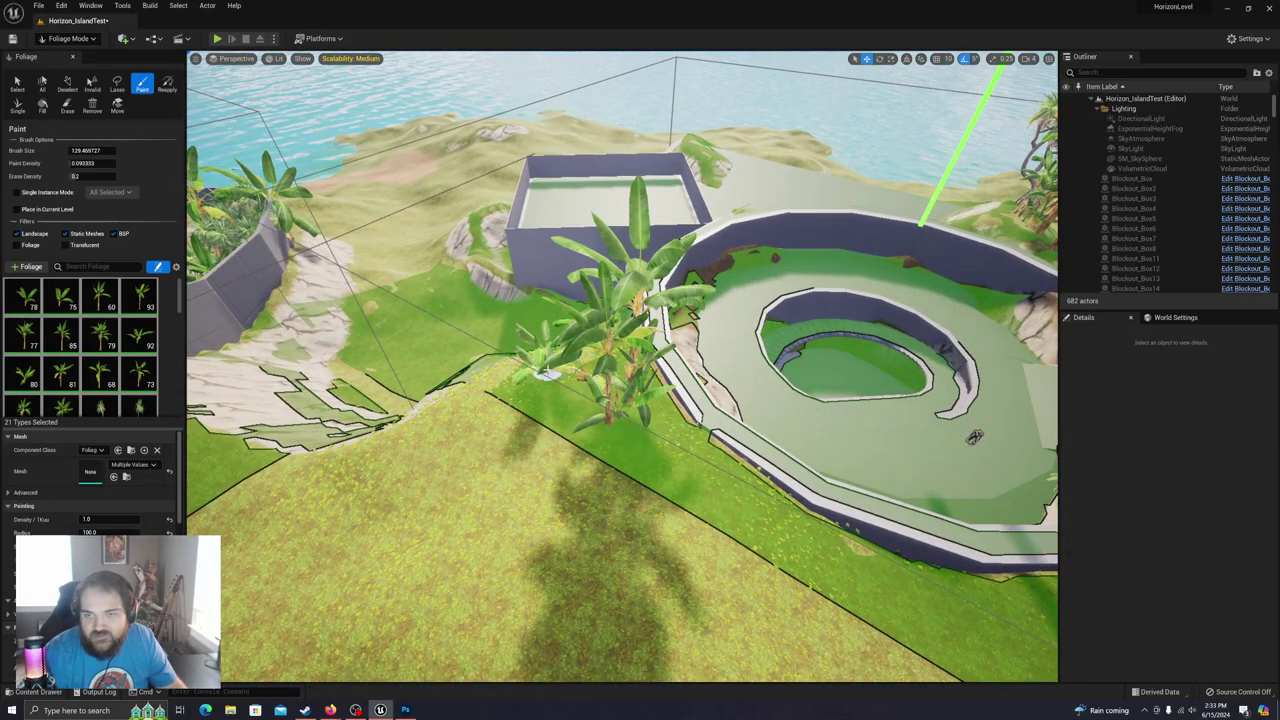
# Step: Undo the oversized trees on the mound between the round arena and the rectangular enclosure, and repaint it with smaller ones
pyautogui.moveTo(574, 390)
pyautogui.mouseDown(button='right')
pyautogui.moveTo(638, 392)
pyautogui.moveTo(625, 398)
pyautogui.mouseUp(button='right')
pyautogui.moveTo(654, 416)
pyautogui.mouseDown()
pyautogui.moveTo(682, 432)
pyautogui.moveTo(692, 464)
pyautogui.mouseUp()
pyautogui.hotkey('ctrl', 'z')
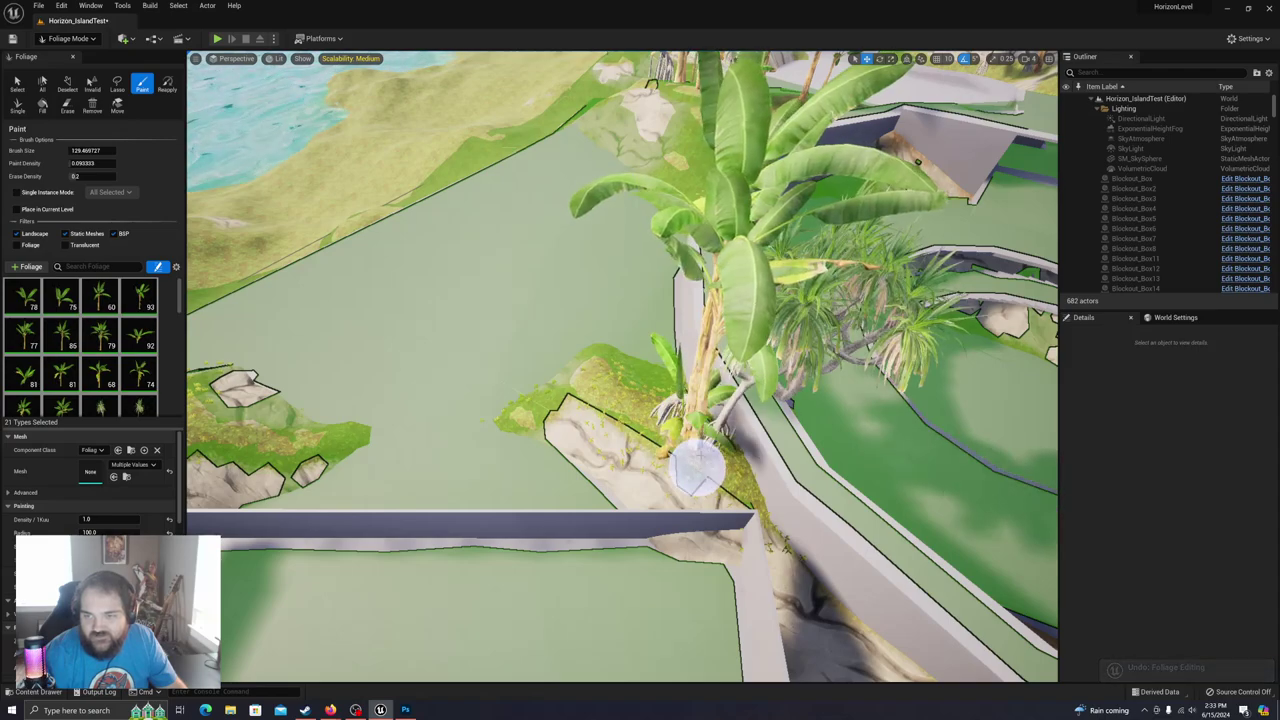
pyautogui.hotkey('ctrl', 'z')
pyautogui.hotkey('ctrl', 'z')
pyautogui.click(684, 433)
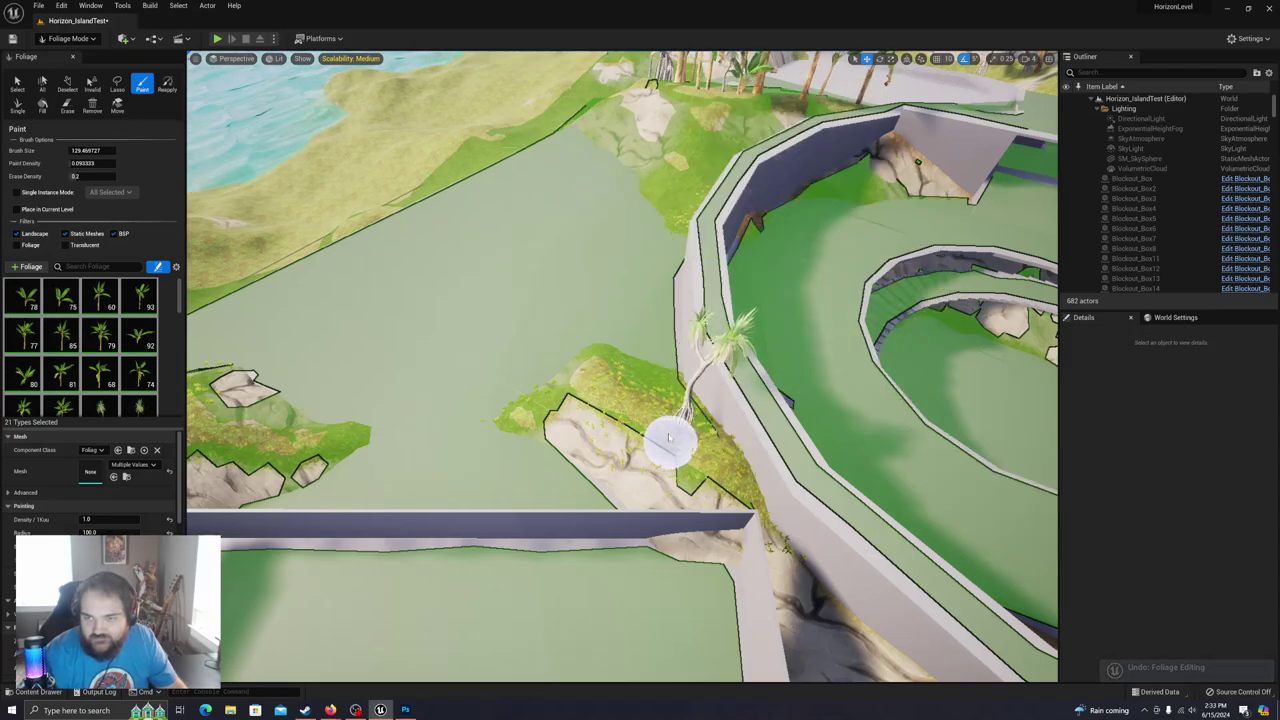
pyautogui.click(621, 399)
# Step: Paint banana trees onto the grassy top of the rocky mound on the seaward side of the rectangular enclosure
pyautogui.moveTo(670, 460)
pyautogui.mouseDown(button='right')
pyautogui.moveTo(570, 400)
pyautogui.moveTo(510, 388)
pyautogui.mouseUp(button='right')
pyautogui.press('w')
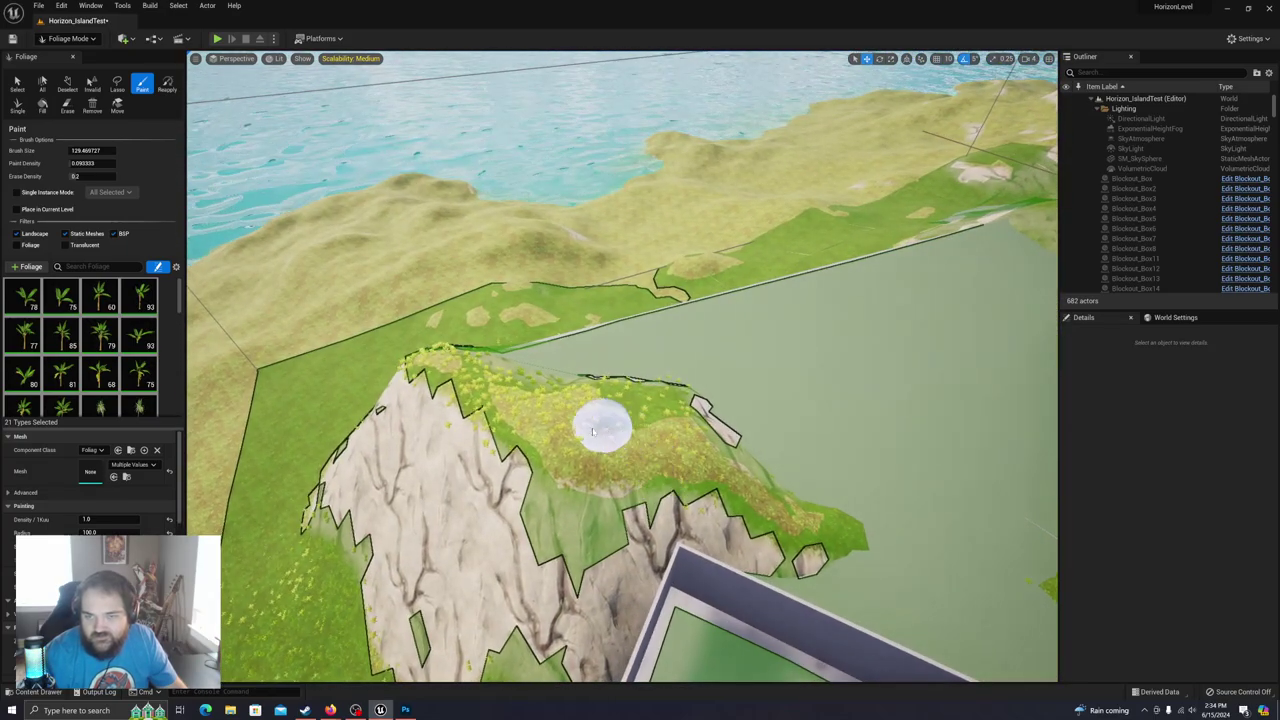
pyautogui.press('a')
pyautogui.moveTo(615, 449)
pyautogui.mouseDown(button='right')
pyautogui.moveTo(690, 415)
pyautogui.moveTo(840, 380)
pyautogui.moveTo(636, 475)
pyautogui.moveTo(585, 458)
pyautogui.moveTo(543, 486)
pyautogui.mouseUp(button='right')
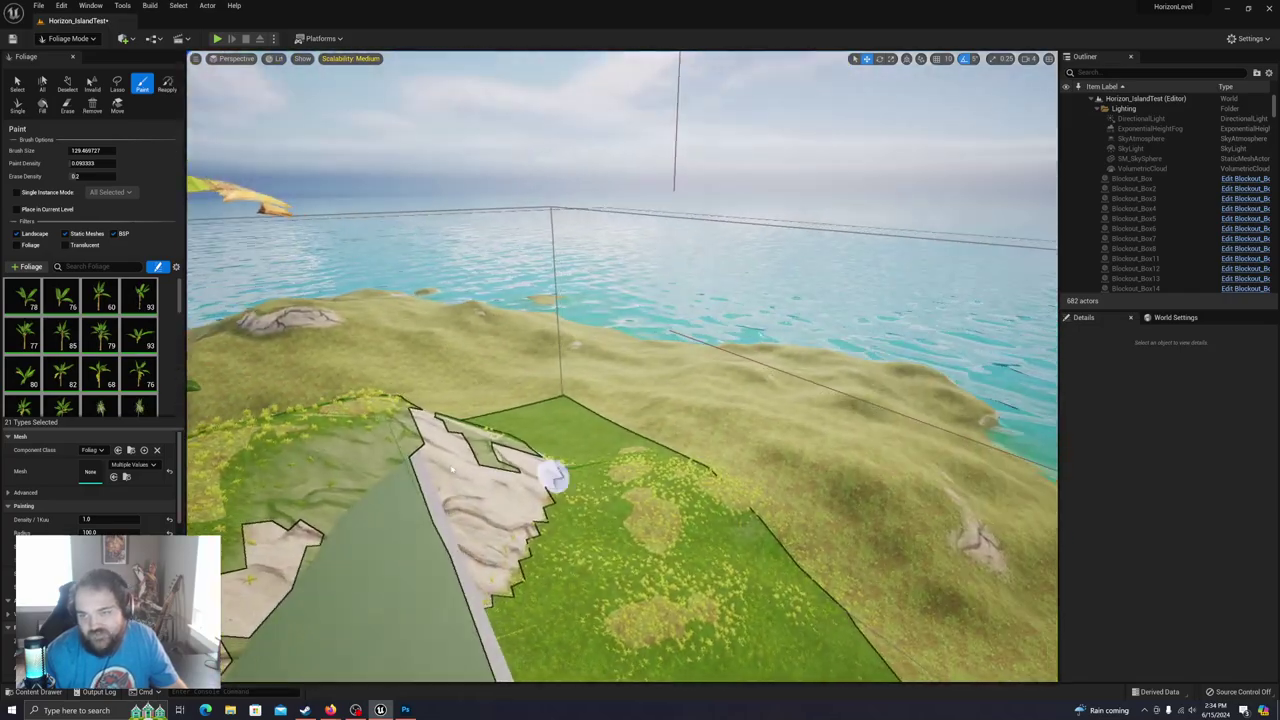
# Step: Paint large trees and banana plants around the outer corner and along the side wall of the rectangular enclosure
pyautogui.moveTo(477, 514); pyautogui.dragTo(390, 513, button='right')
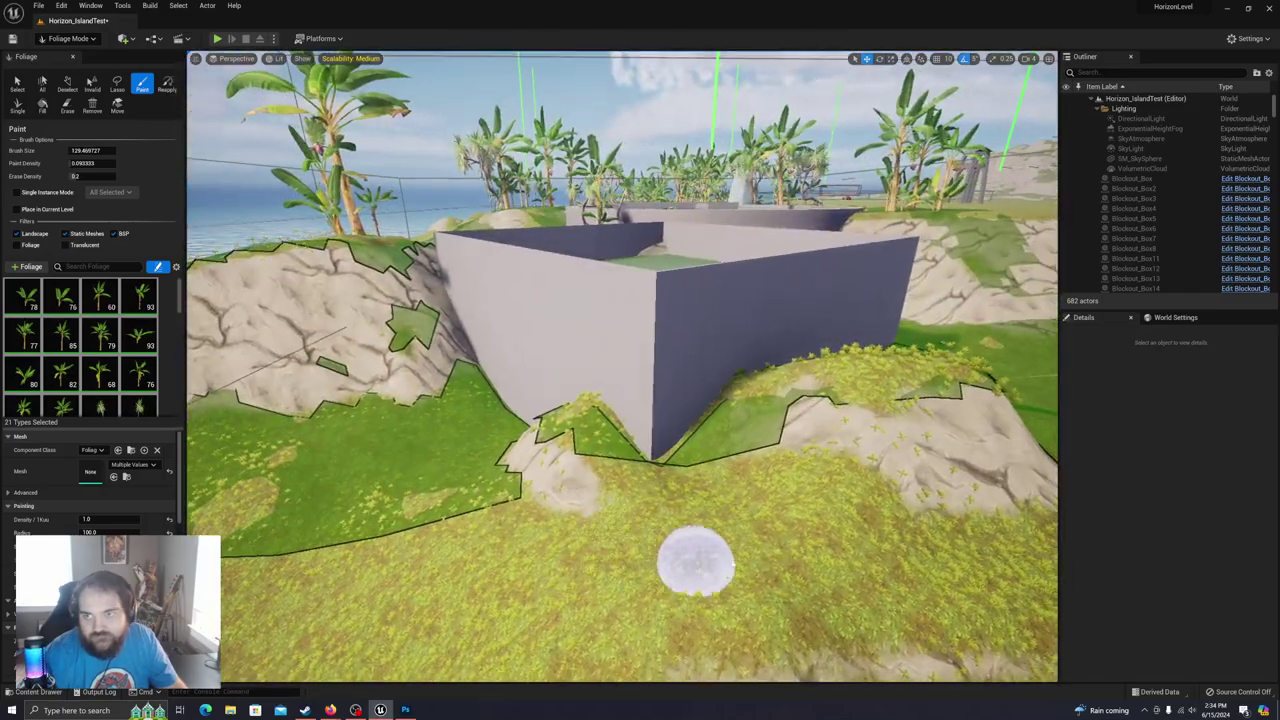
pyautogui.click(769, 536)
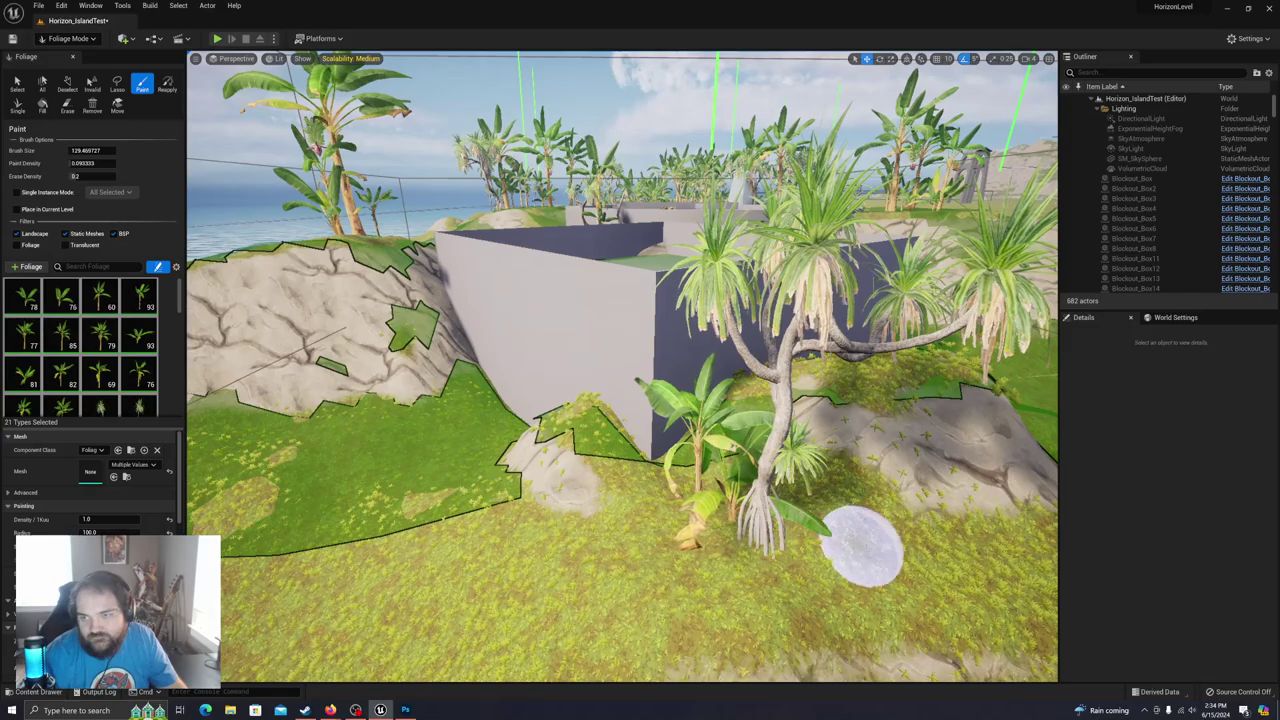
pyautogui.click(932, 530)
pyautogui.moveTo(932, 530); pyautogui.dragTo(1000, 518, button='right')
pyautogui.moveTo(840, 540); pyautogui.dragTo(837, 474, button='right')
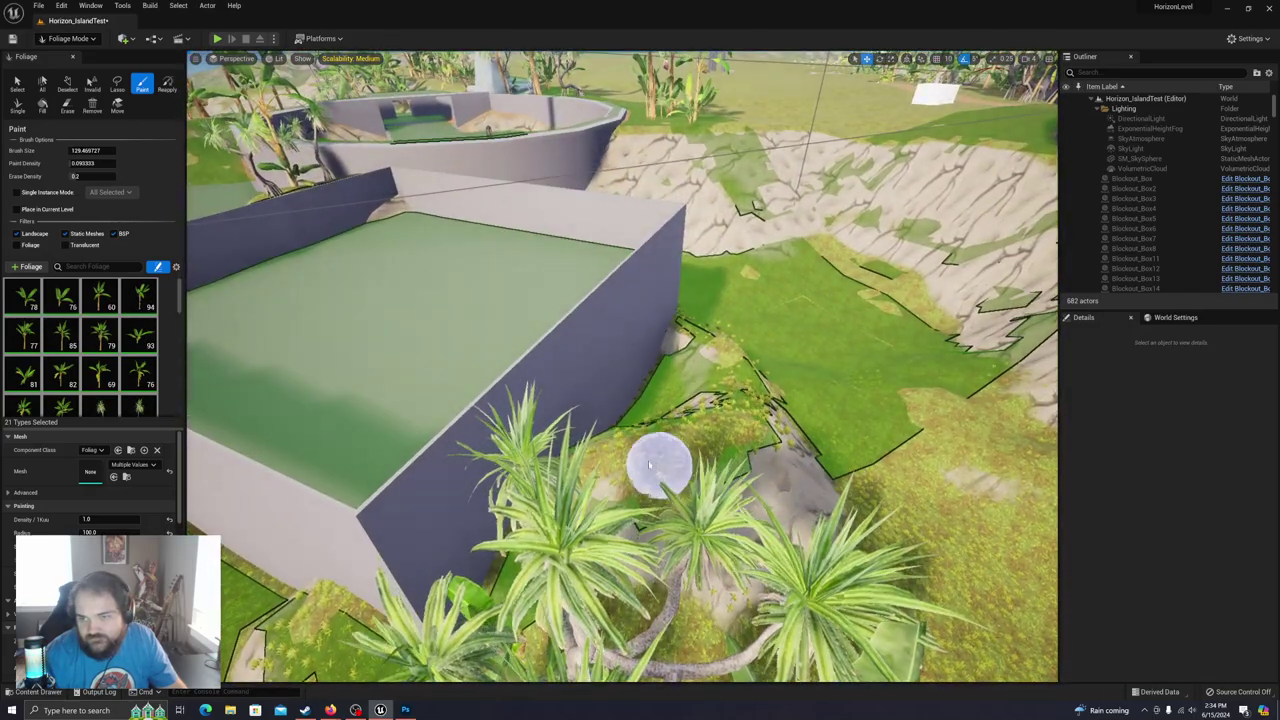
pyautogui.moveTo(678, 452)
pyautogui.mouseDown()
pyautogui.moveTo(700, 429)
pyautogui.moveTo(640, 458)
pyautogui.mouseUp()
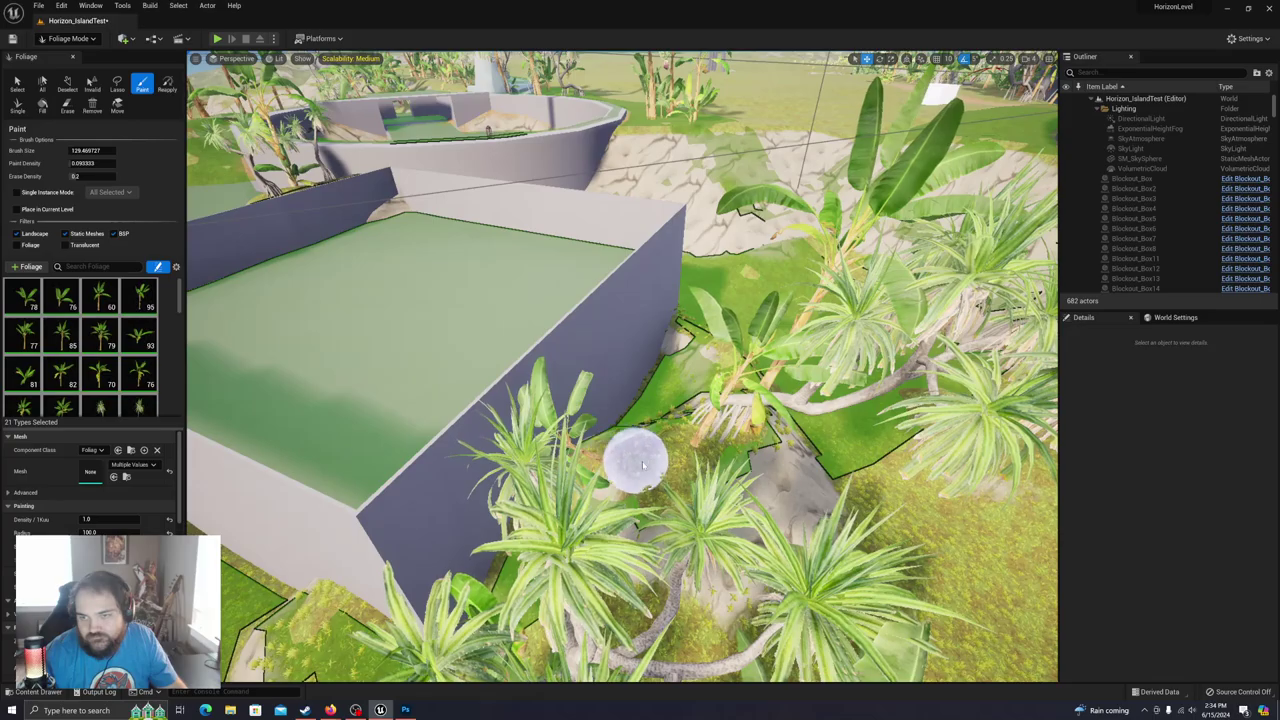
# Step: Paint banana and large tree clusters along the grassy top of the rock slope beside the round arena
pyautogui.moveTo(678, 471)
pyautogui.mouseDown(button='right')
pyautogui.moveTo(775, 392)
pyautogui.moveTo(835, 396)
pyautogui.moveTo(700, 425)
pyautogui.moveTo(690, 408)
pyautogui.mouseUp(button='right')
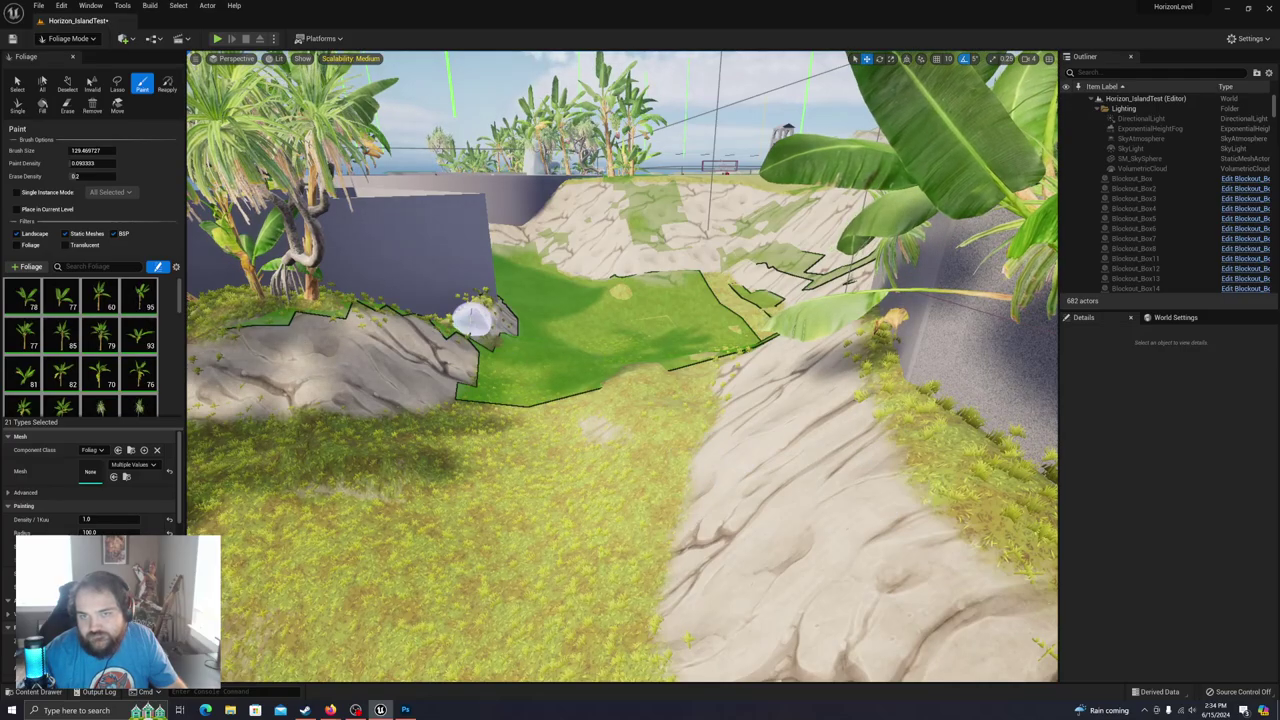
pyautogui.moveTo(458, 358)
pyautogui.mouseDown(button='right')
pyautogui.moveTo(440, 360)
pyautogui.moveTo(468, 364)
pyautogui.moveTo(462, 382)
pyautogui.moveTo(460, 362)
pyautogui.moveTo(478, 367)
pyautogui.mouseUp(button='right')
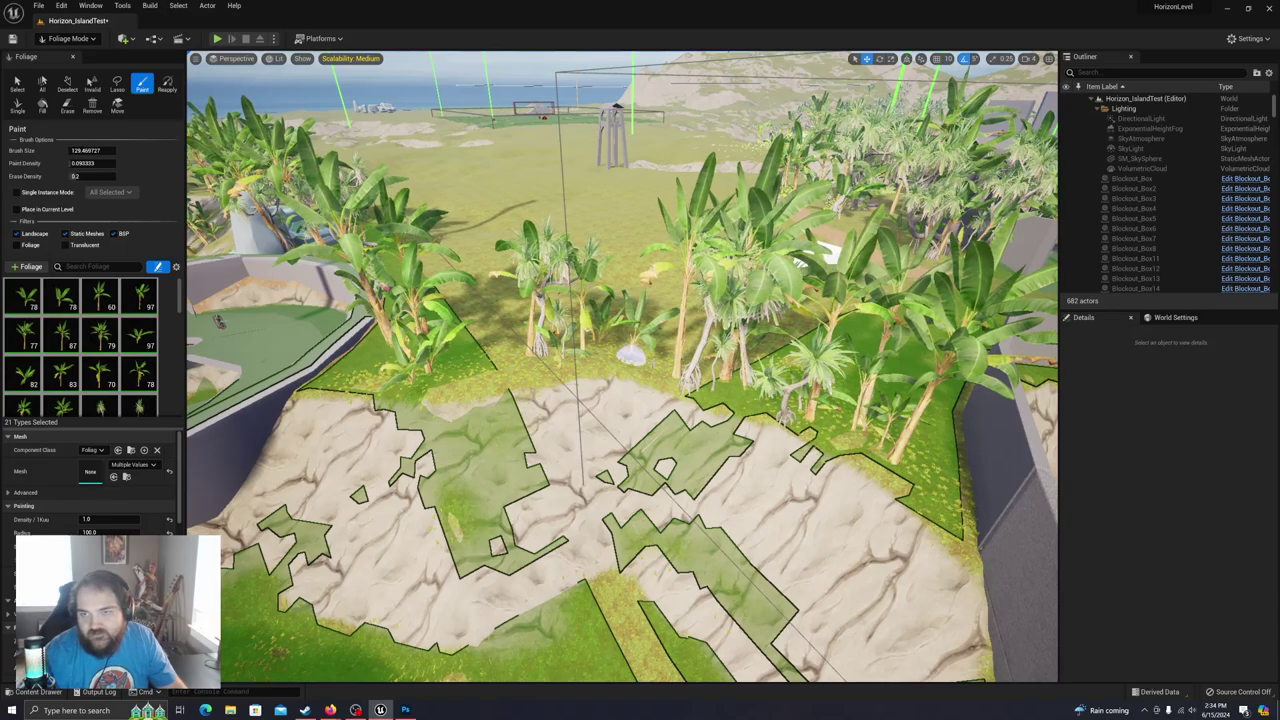
pyautogui.moveTo(622, 367); pyautogui.dragTo(720, 465, button='right')
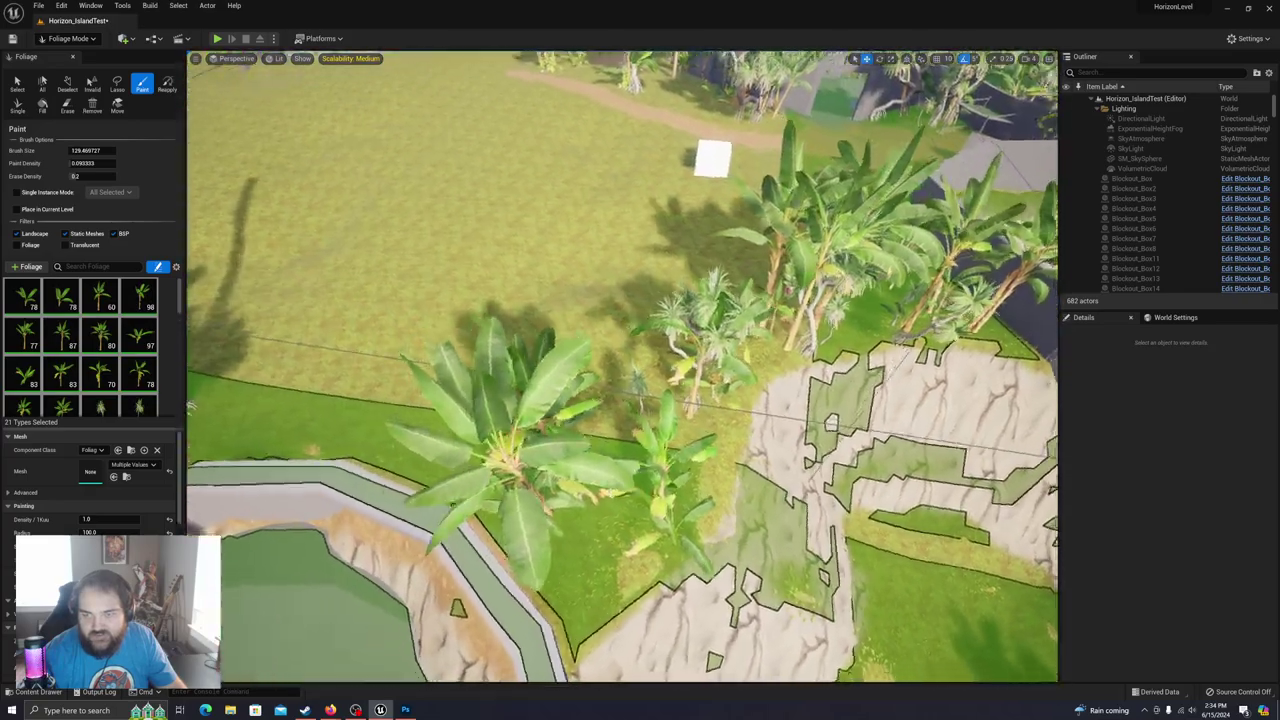
# Step: Paint a row of large trees and banana plants on the open grass outside the round arena wall
pyautogui.moveTo(620, 404); pyautogui.dragTo(531, 366, button='right')
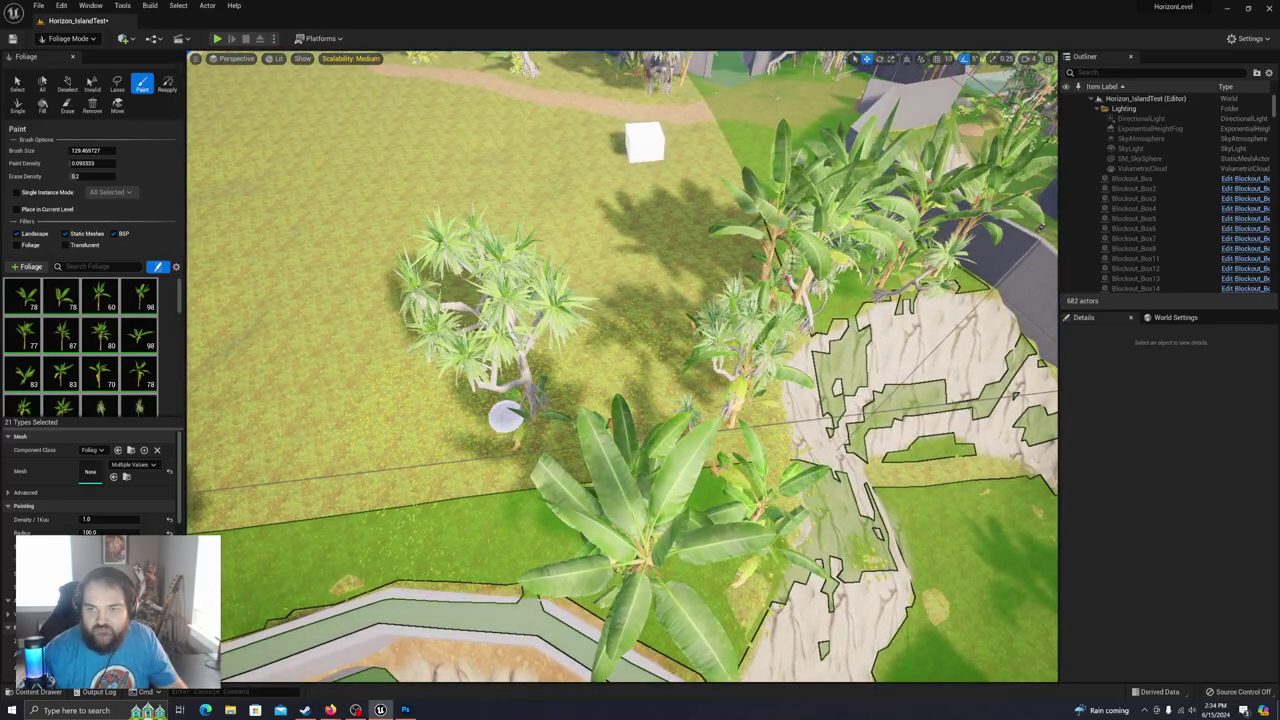
pyautogui.moveTo(487, 444); pyautogui.dragTo(373, 440)
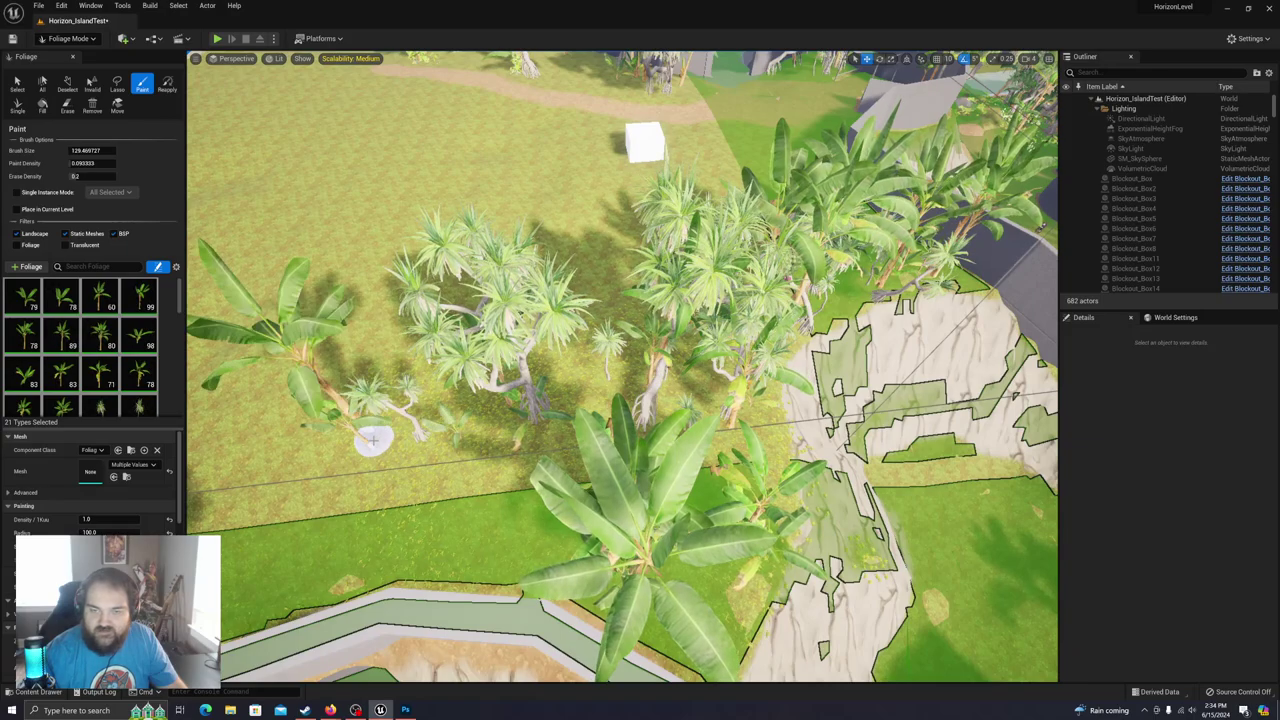
pyautogui.moveTo(338, 507); pyautogui.dragTo(228, 492, button='right')
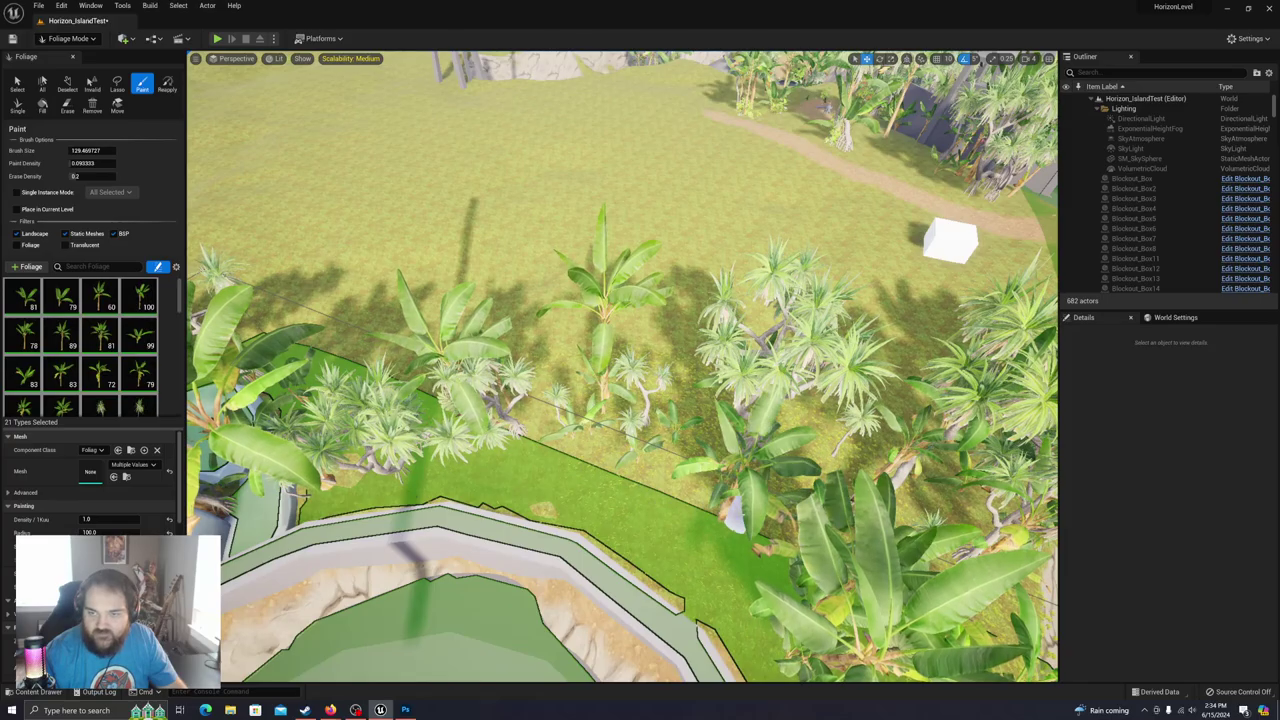
pyautogui.moveTo(558, 447); pyautogui.dragTo(562, 446, button='right')
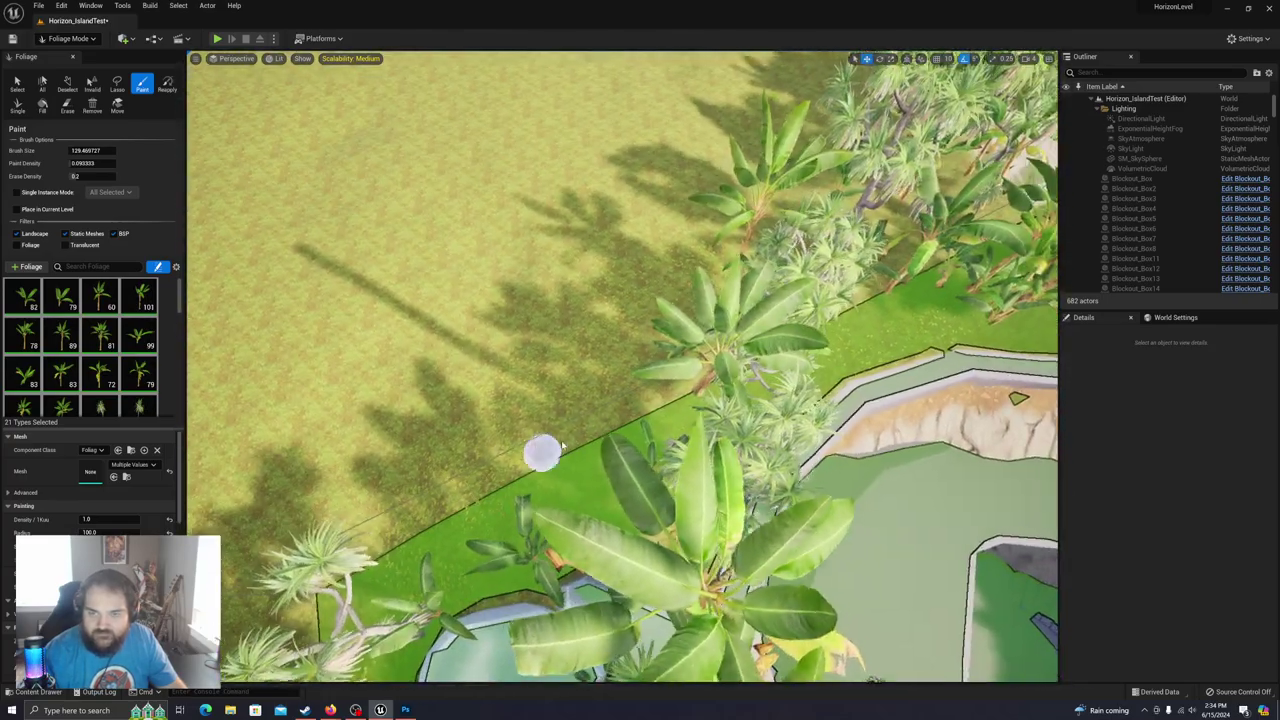
# Step: Thicken the tree line with further rows of banana plants and large trees on the field side, towards the rock cluster
pyautogui.moveTo(606, 403); pyautogui.dragTo(556, 418)
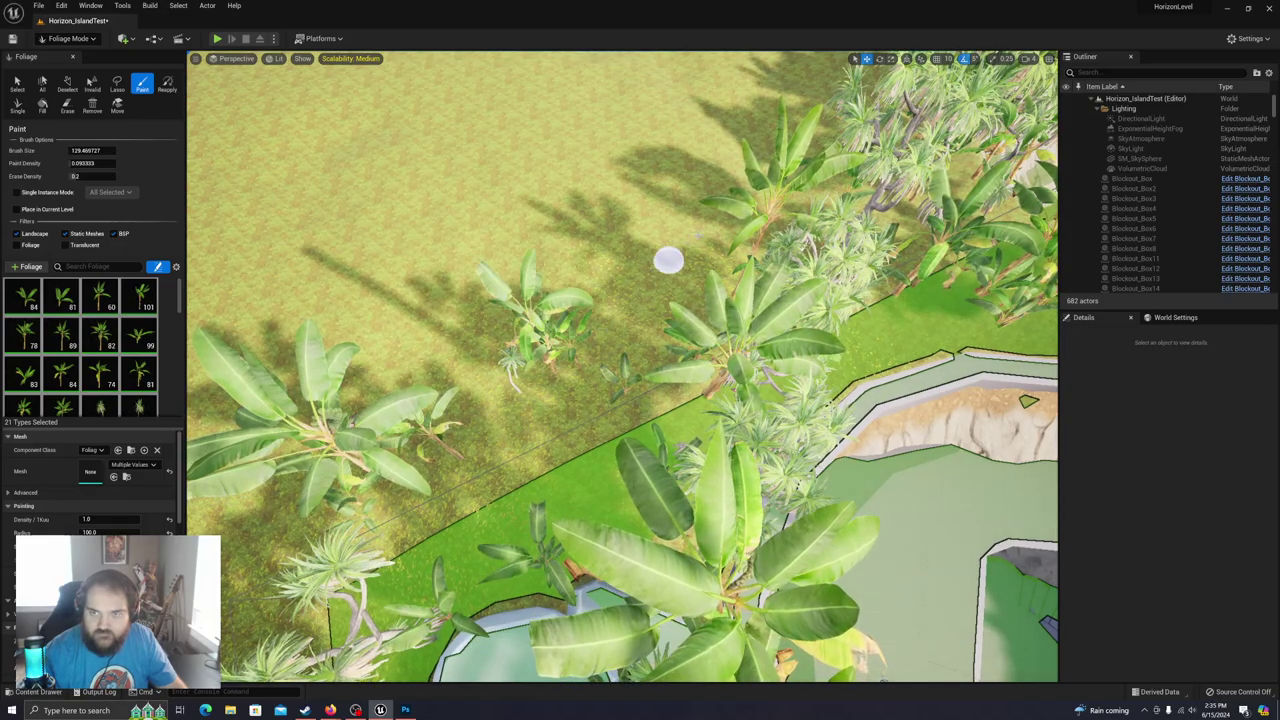
pyautogui.moveTo(638, 213); pyautogui.dragTo(548, 262)
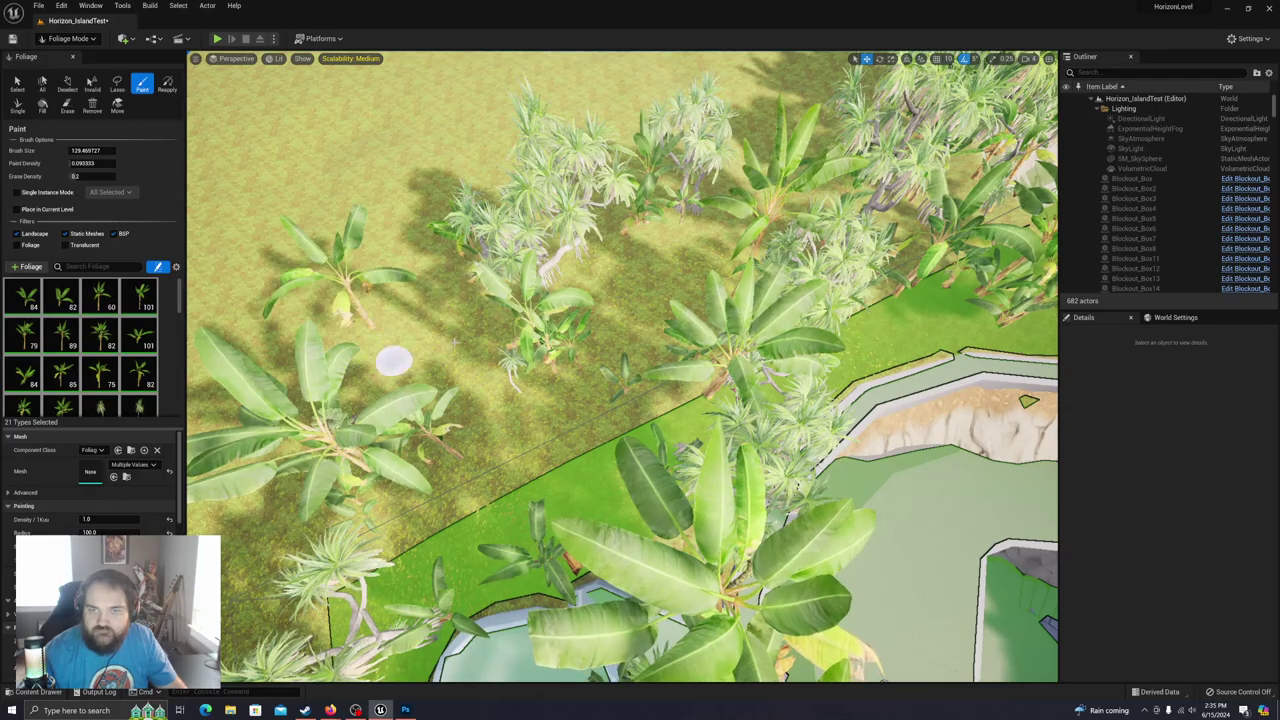
pyautogui.moveTo(436, 320); pyautogui.dragTo(403, 340)
pyautogui.moveTo(621, 322); pyautogui.dragTo(602, 353, button='right')
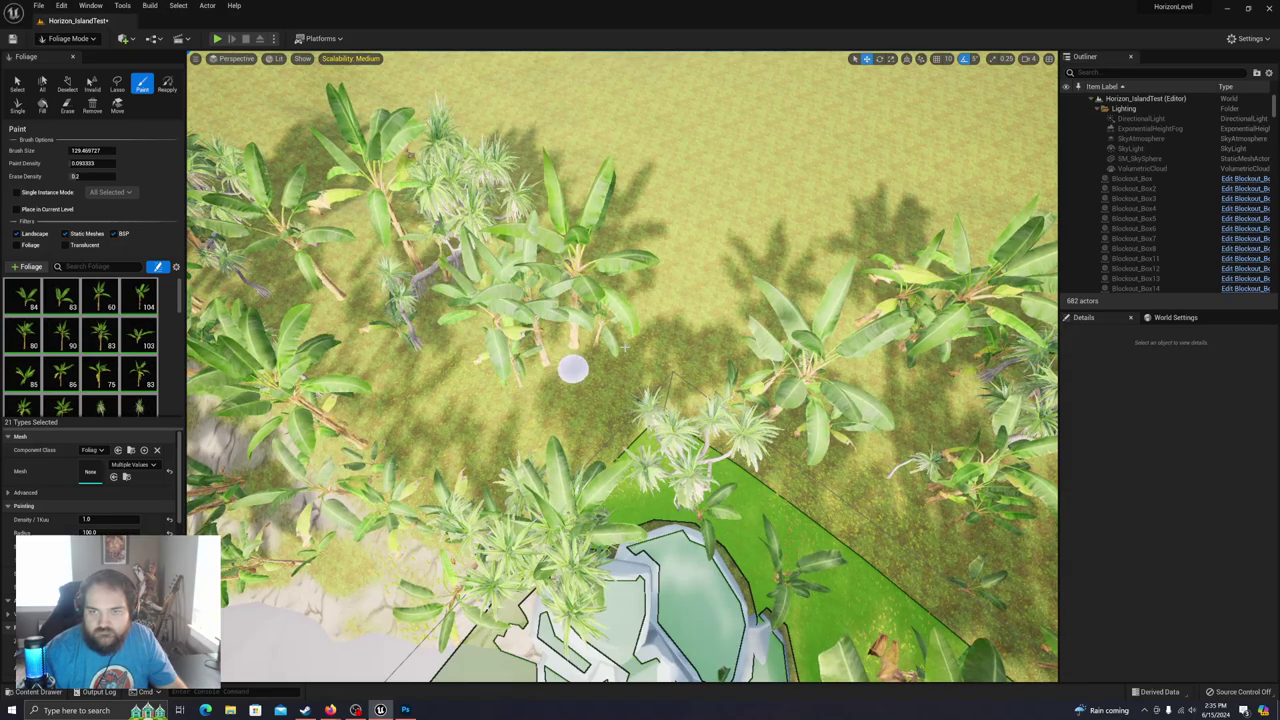
# Step: Paint another clump of trees and banana plants on the open grass behind the rock cluster
pyautogui.click(752, 320)
pyautogui.moveTo(752, 320); pyautogui.dragTo(690, 282, button='right')
pyautogui.press('w')
pyautogui.moveTo(645, 246); pyautogui.dragTo(613, 262, button='right')
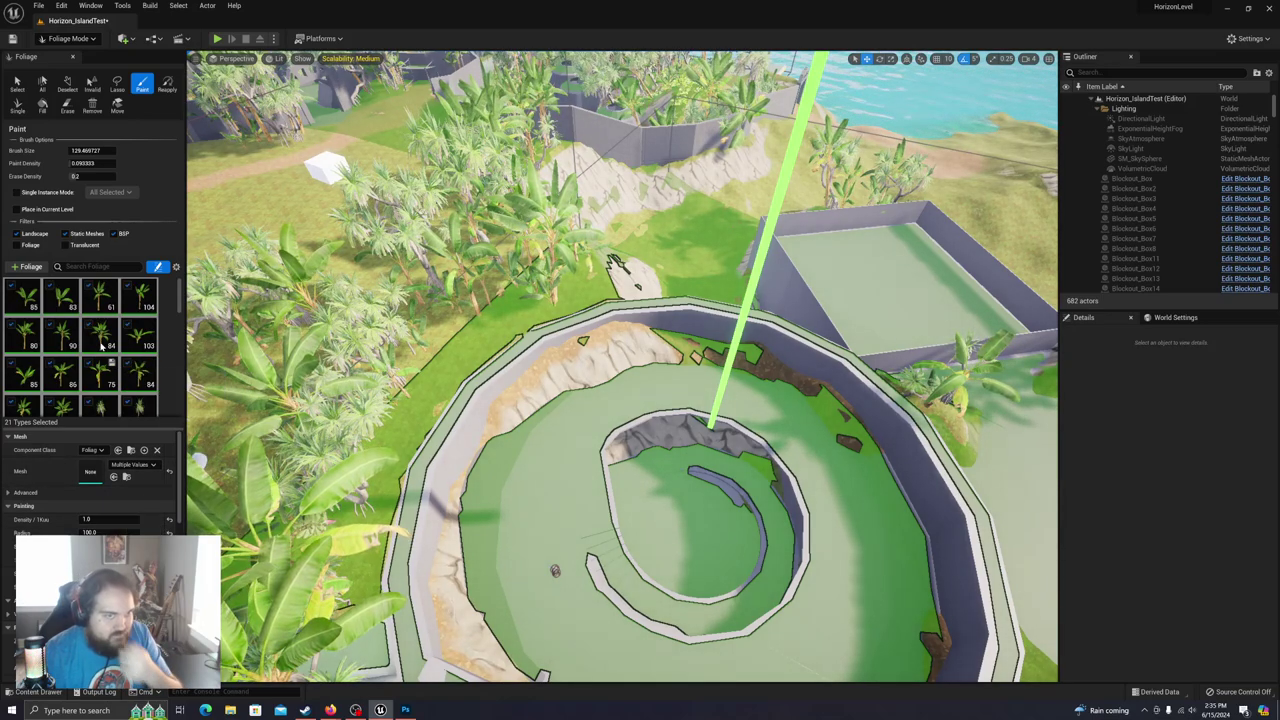
# Step: Select every type in the foliage palette, from banana_01_01 to tropicalPlant_05_04, and deactivate them all for painting
pyautogui.click(24, 295)
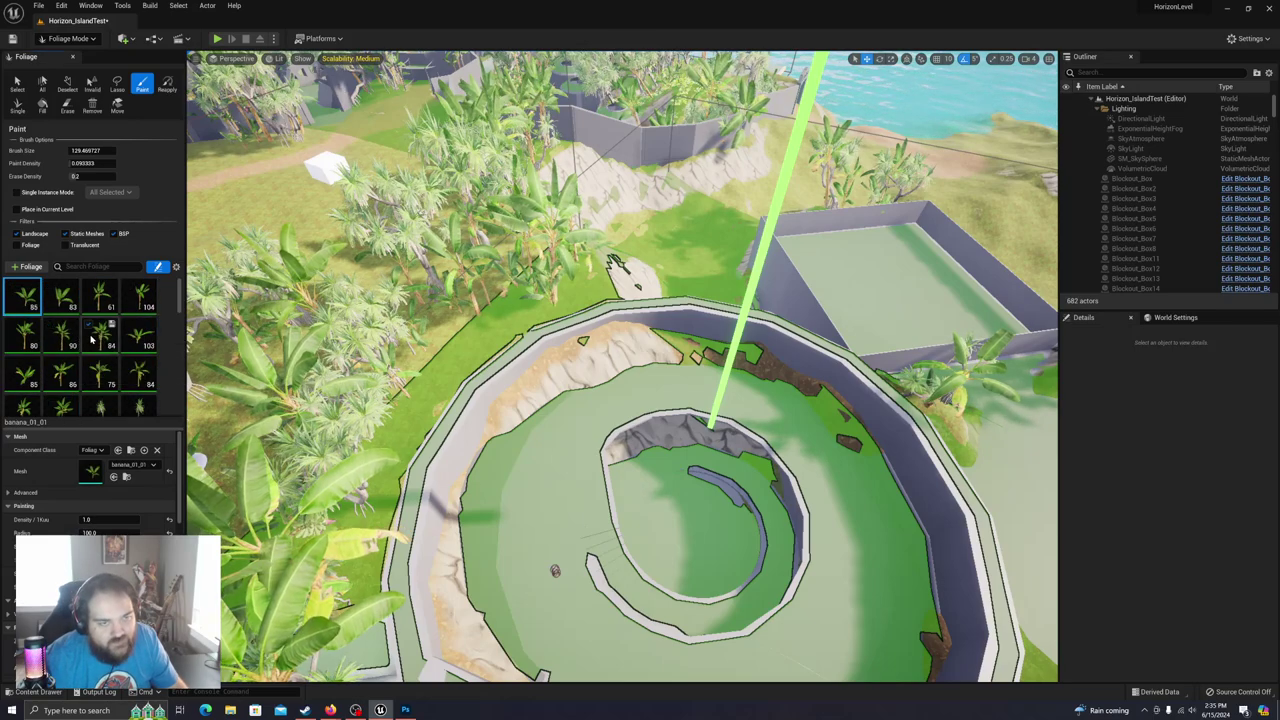
pyautogui.scroll(-10, 110, 350)
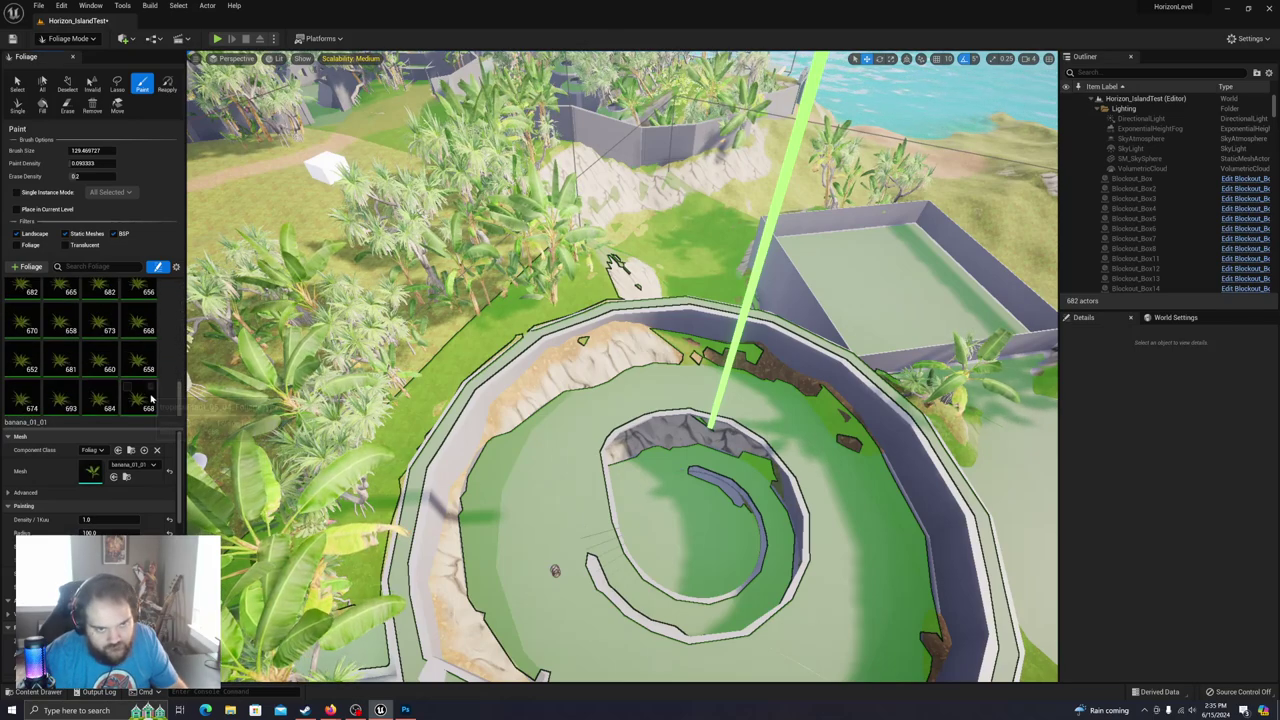
pyautogui.keyDown('shift'); pyautogui.click(146, 402); pyautogui.keyUp('shift')
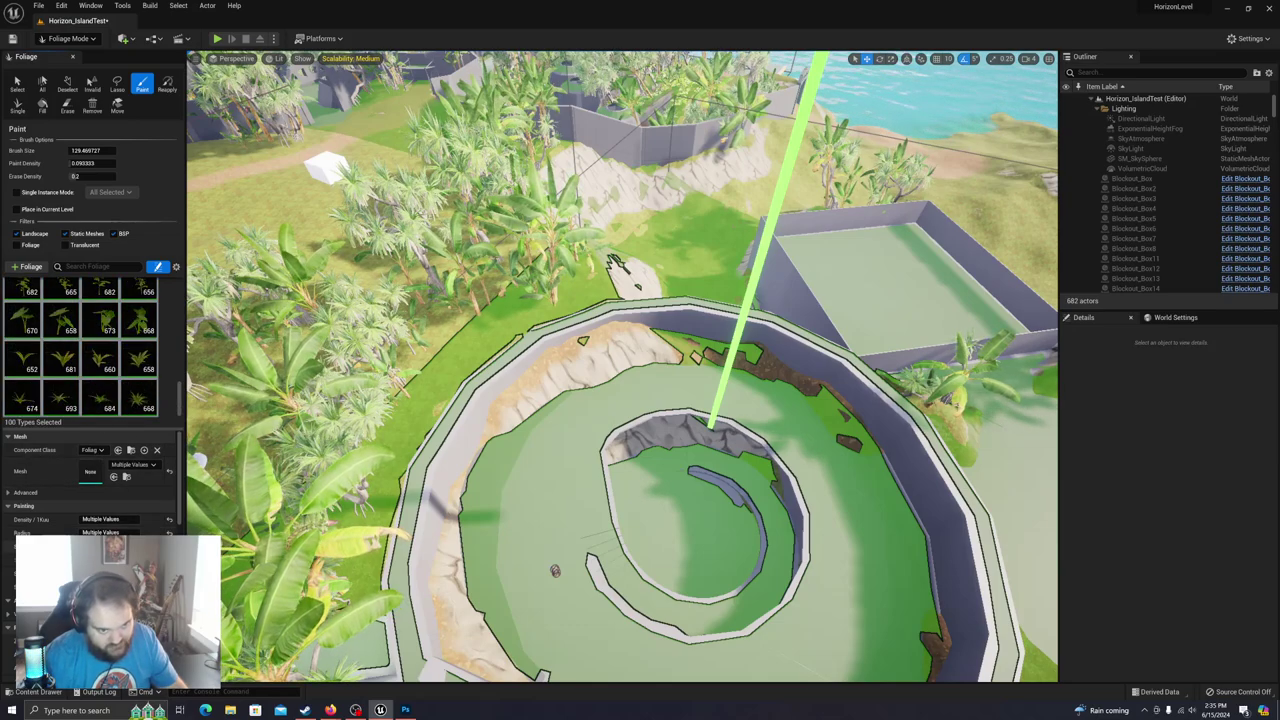
# Step: Select and activate only the small undergrowth foliage types, from tropicalPlant_05_04 back to the first low plant after the trees
pyautogui.click(140, 400)
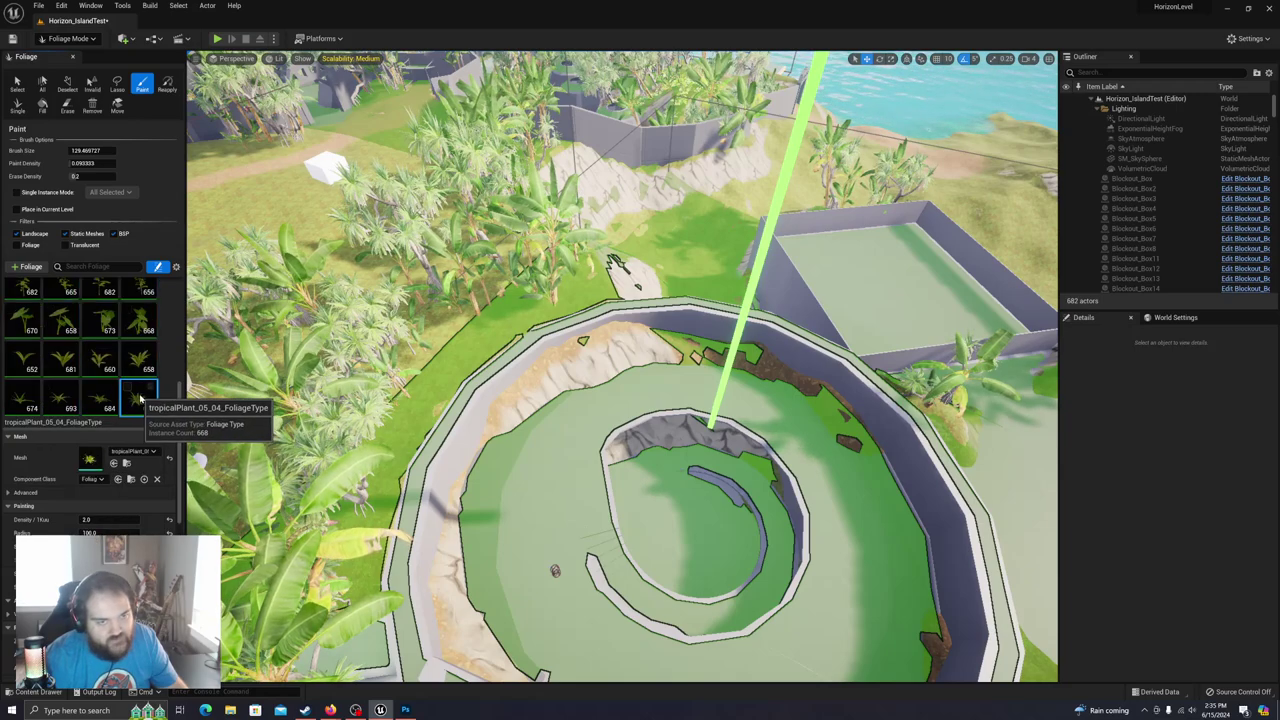
pyautogui.scroll(5, 141, 395)
pyautogui.scroll(8, 141, 387)
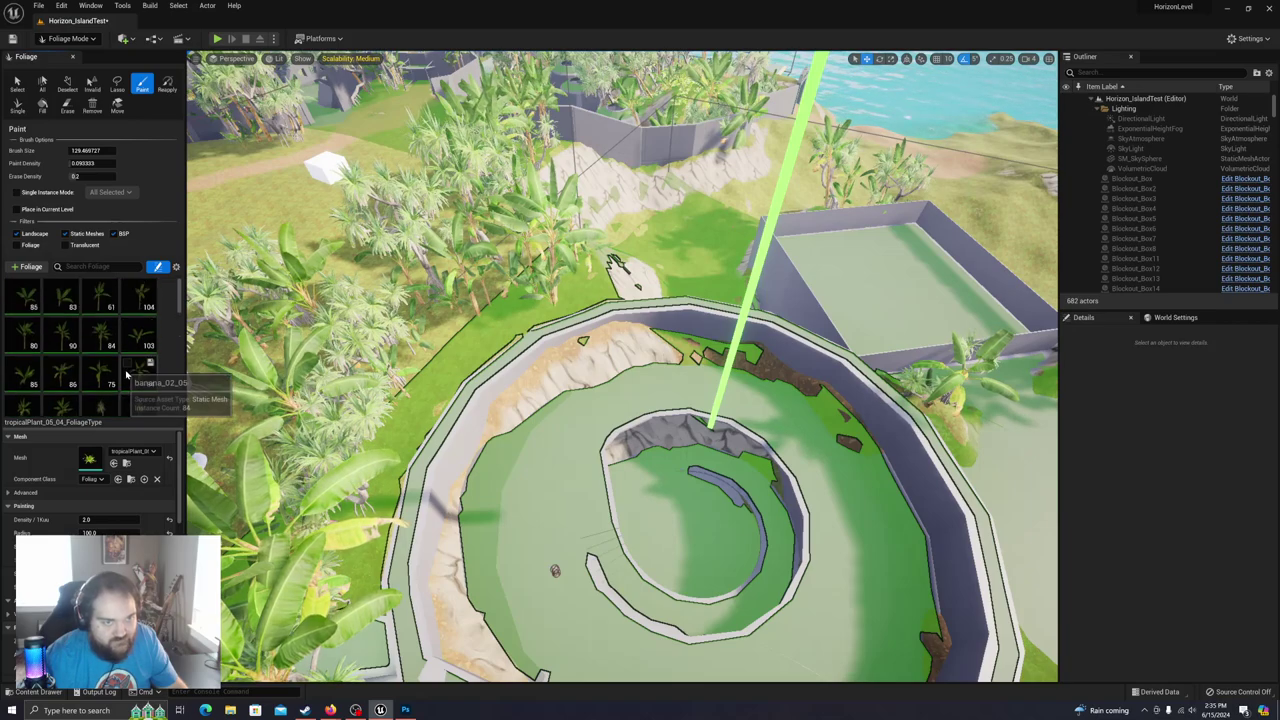
pyautogui.scroll(-2, 132, 372)
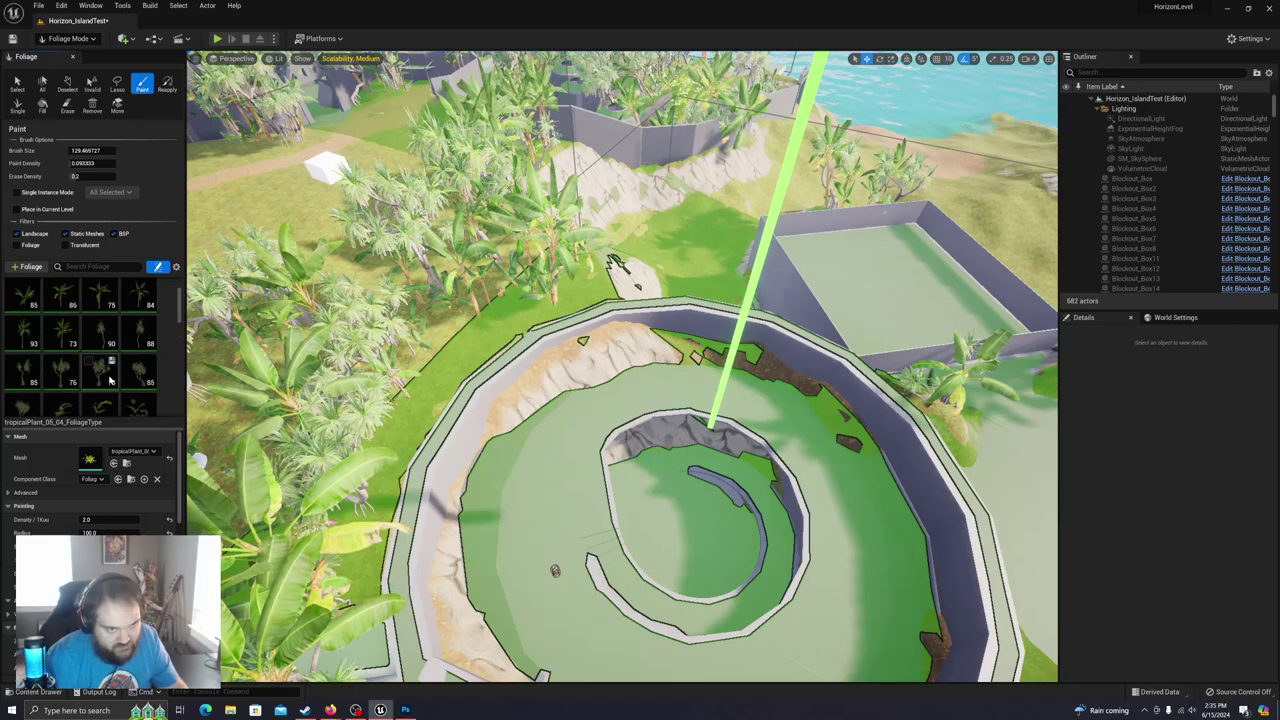
pyautogui.scroll(-1, 138, 385)
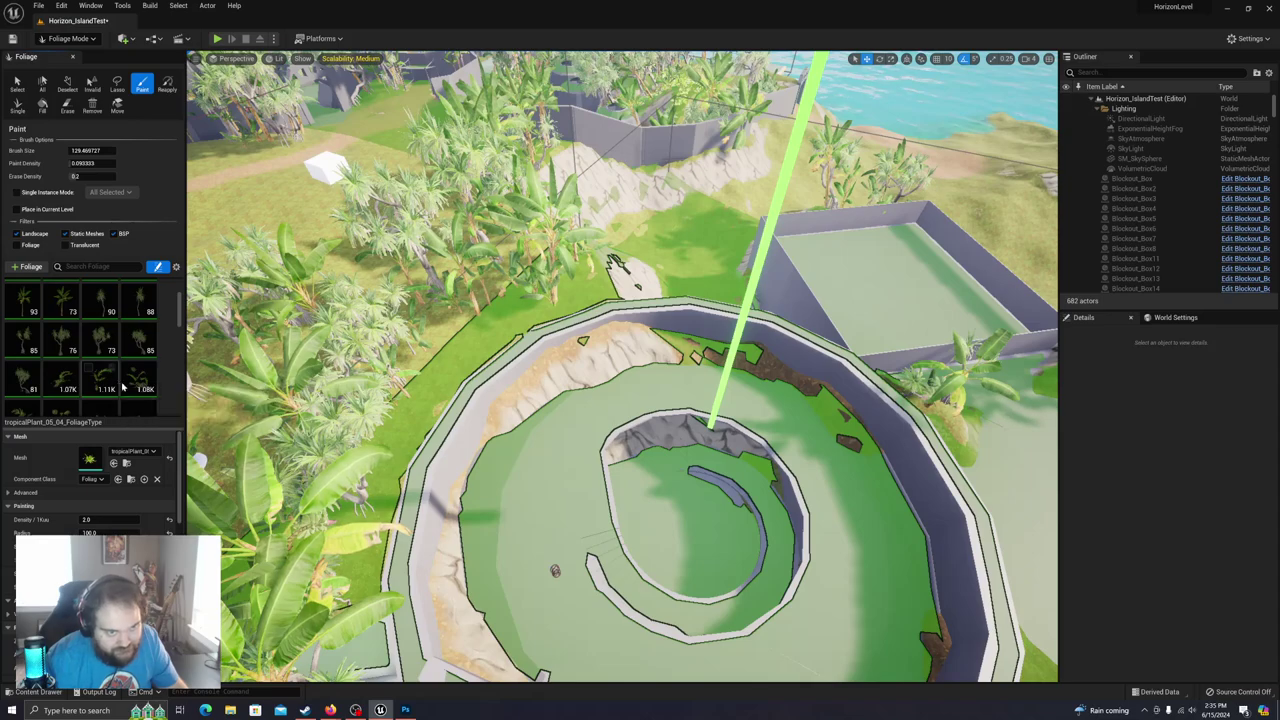
pyautogui.keyDown('shift'); pyautogui.click(55, 376); pyautogui.keyUp('shift')
# Step: Set the foliage brush size to 263 and the paint density to 0.07
pyautogui.click(88, 519)
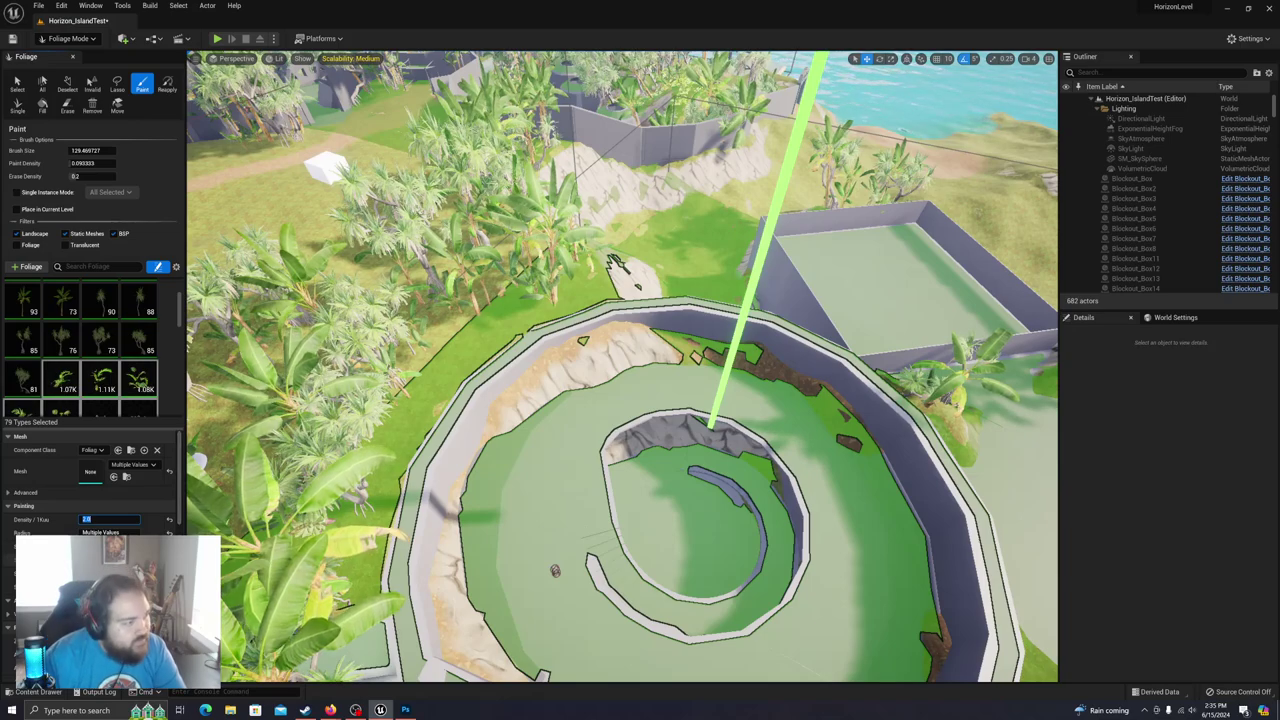
pyautogui.scroll(-2, 90, 480)
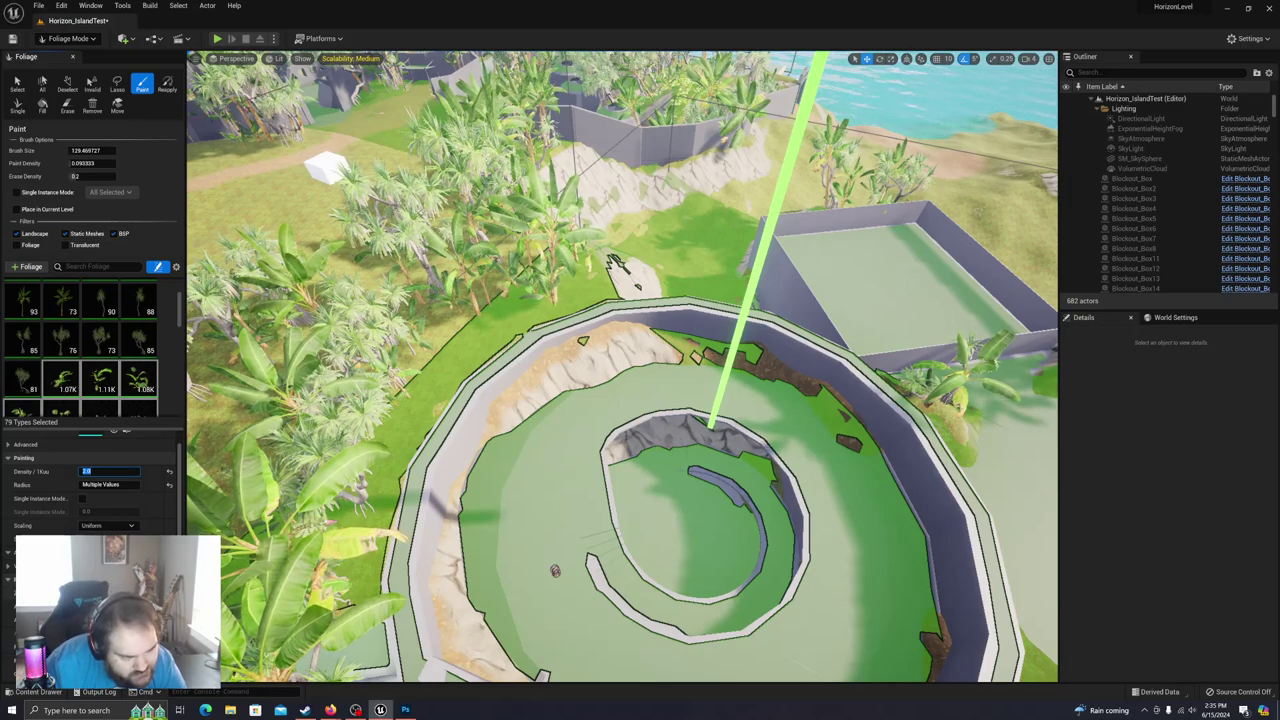
pyautogui.scroll(-1, 90, 480)
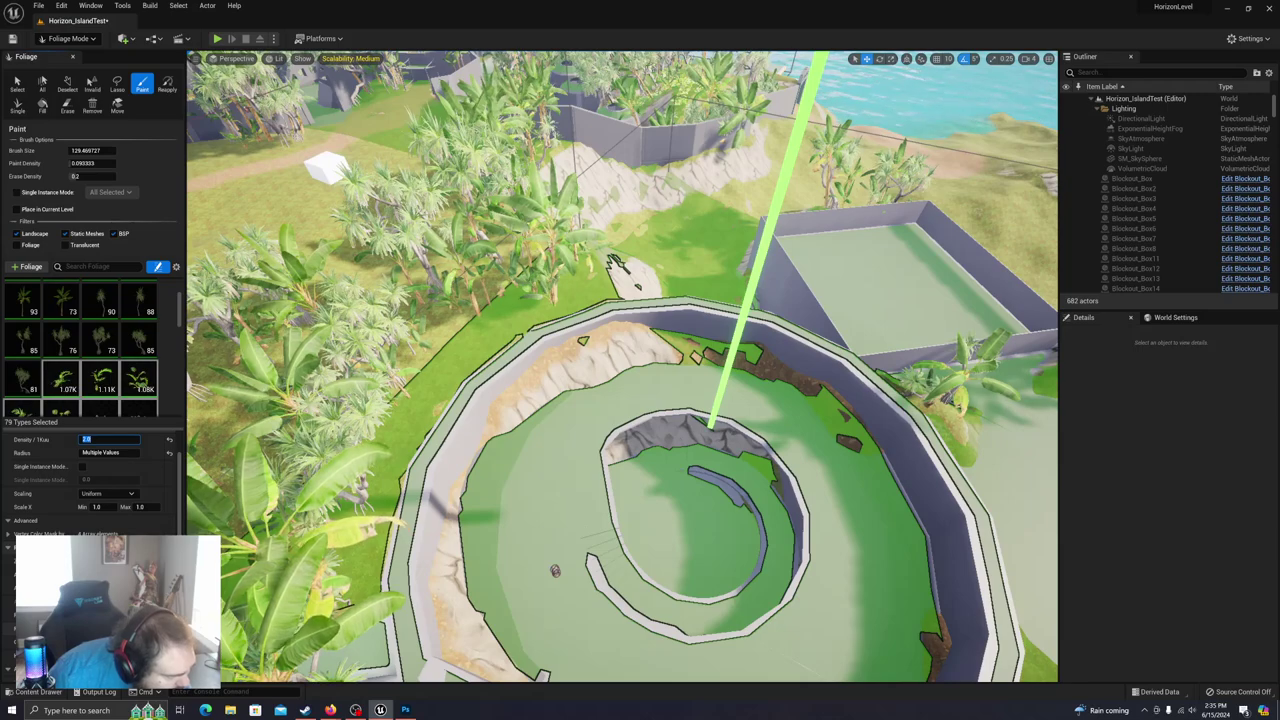
pyautogui.scroll(-2, 90, 480)
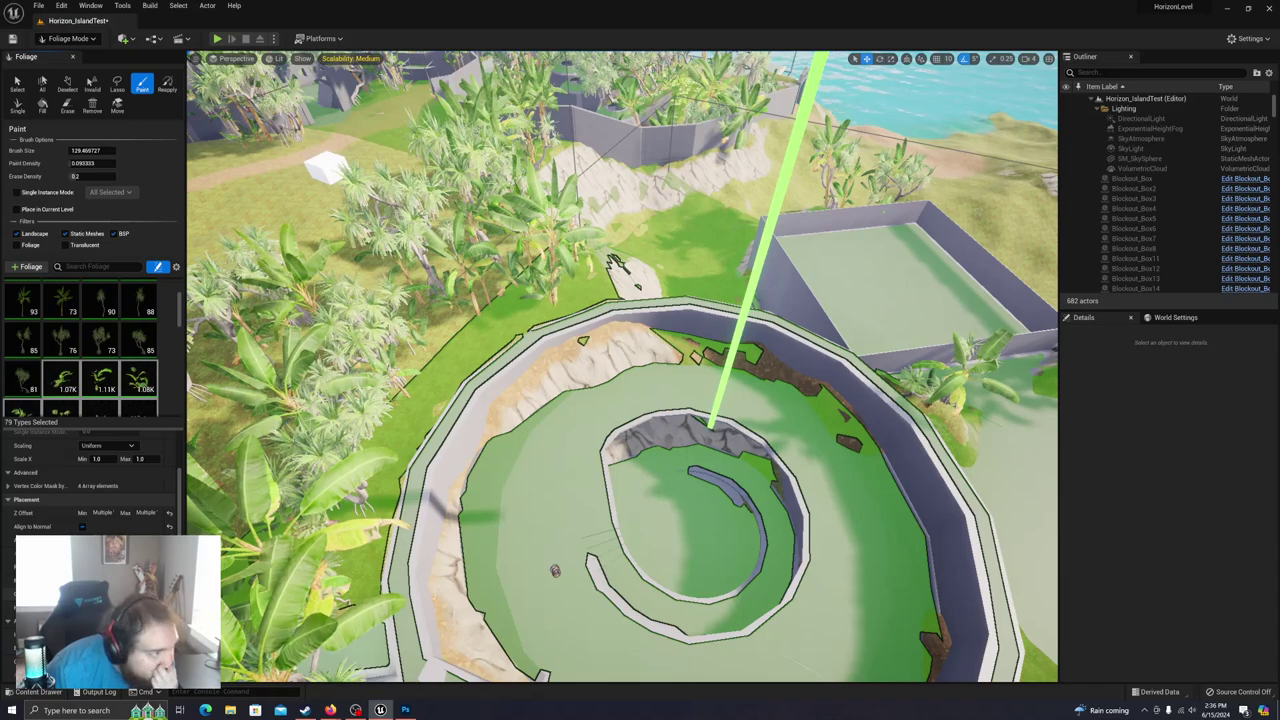
pyautogui.scroll(4, 90, 480)
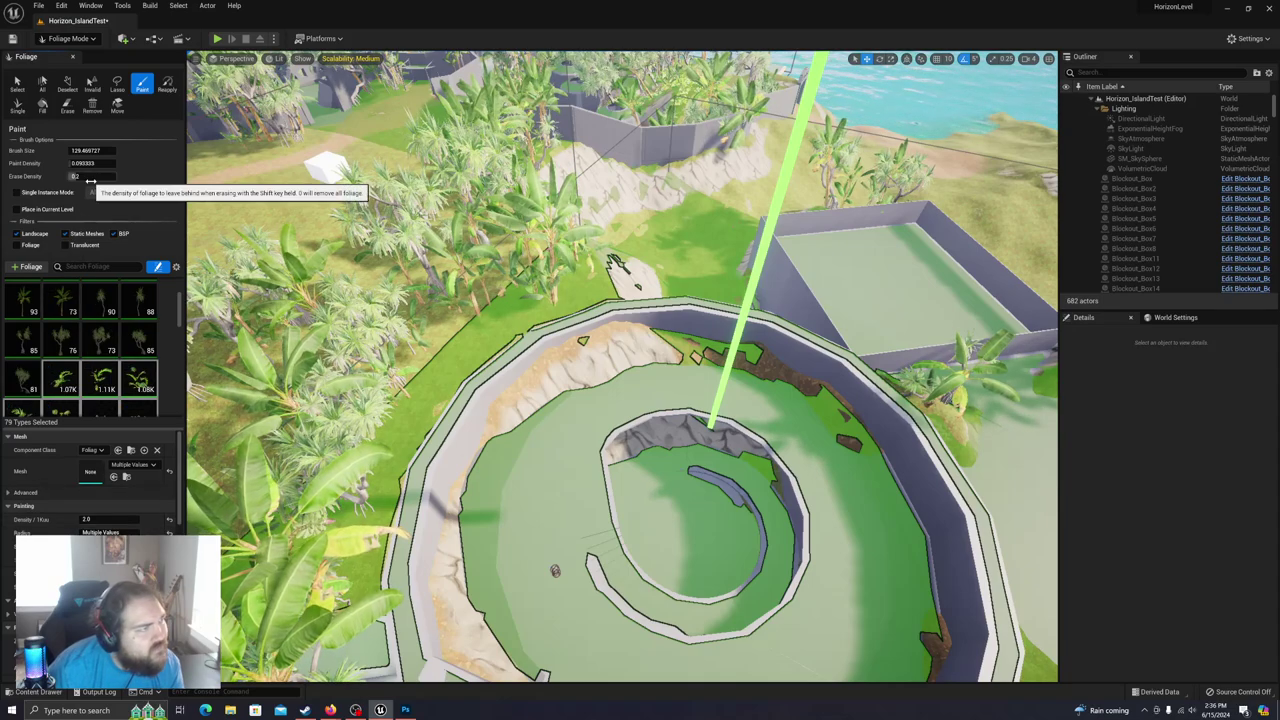
pyautogui.click(88, 150)
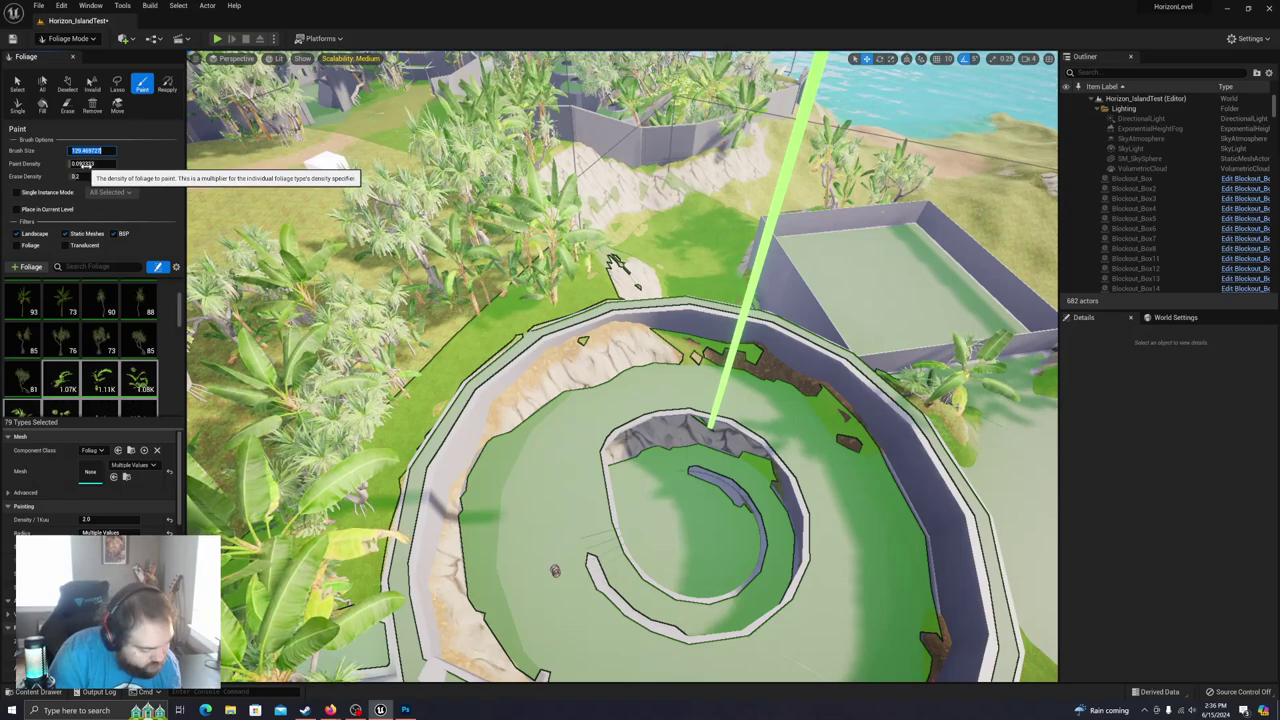
pyautogui.write('3')
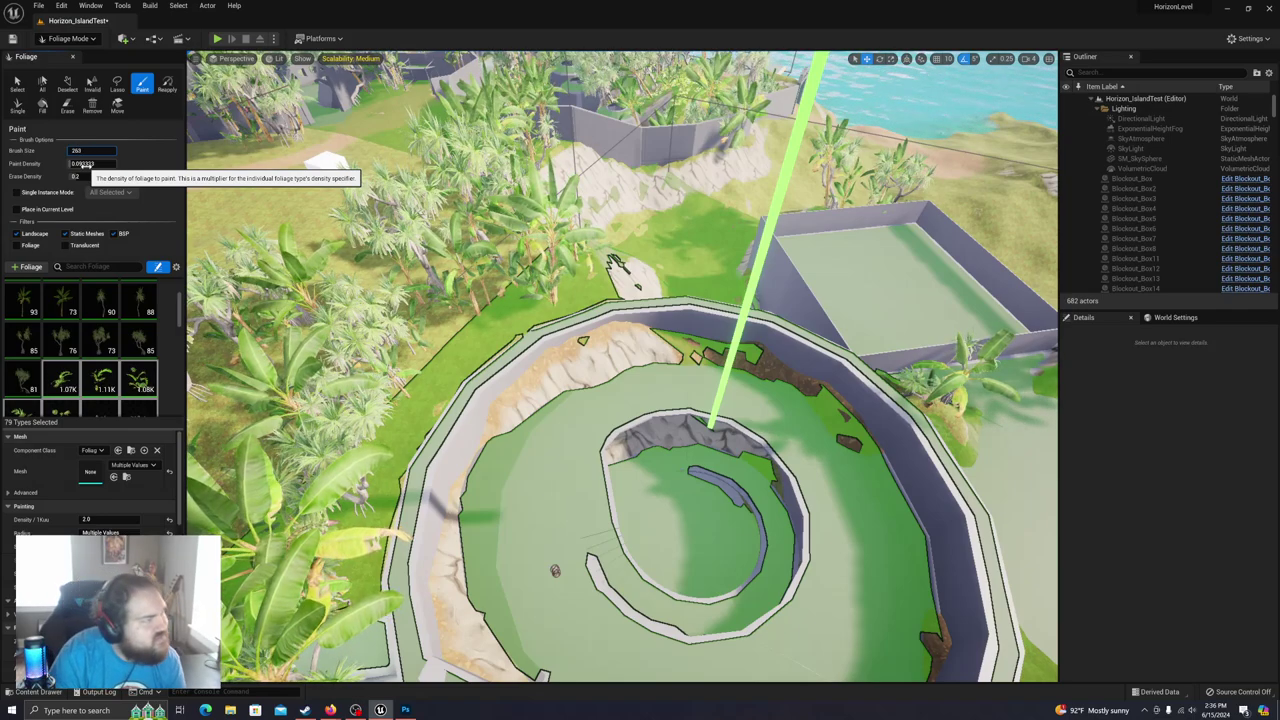
pyautogui.click(85, 165)
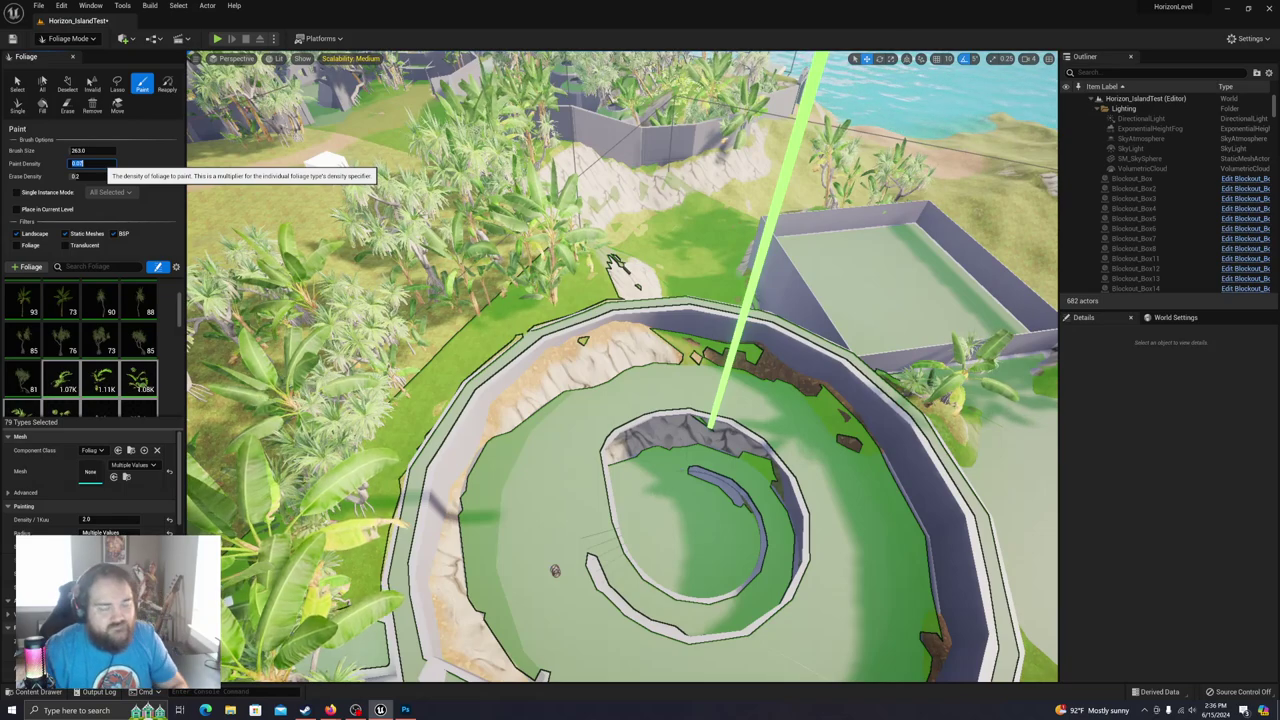
pyautogui.click(150, 160)
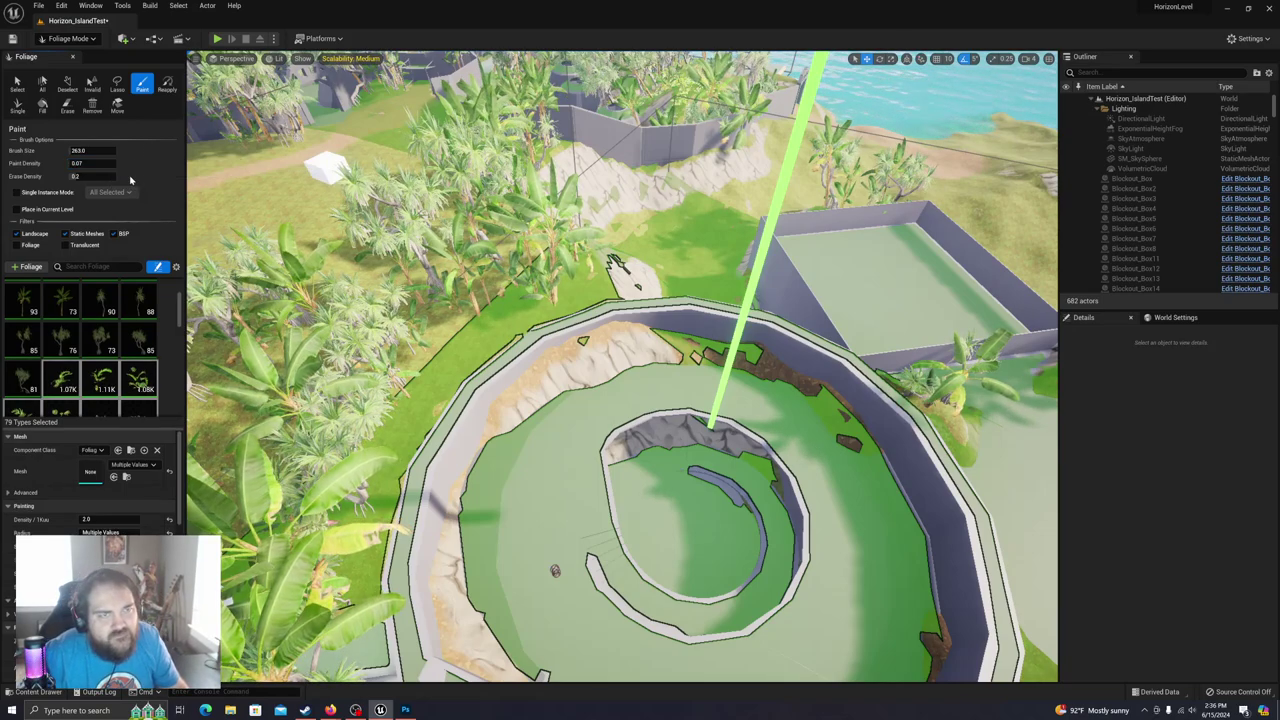
# Step: Paint undergrowth beneath the banana plants and trees along the grassy top of the rock slope
pyautogui.moveTo(478, 418)
pyautogui.mouseDown(button='right')
pyautogui.moveTo(580, 412)
pyautogui.moveTo(775, 365)
pyautogui.mouseUp(button='right')
pyautogui.press('w')
pyautogui.moveTo(470, 365)
pyautogui.mouseDown(button='right')
pyautogui.moveTo(425, 368)
pyautogui.moveTo(440, 375)
pyautogui.mouseUp(button='right')
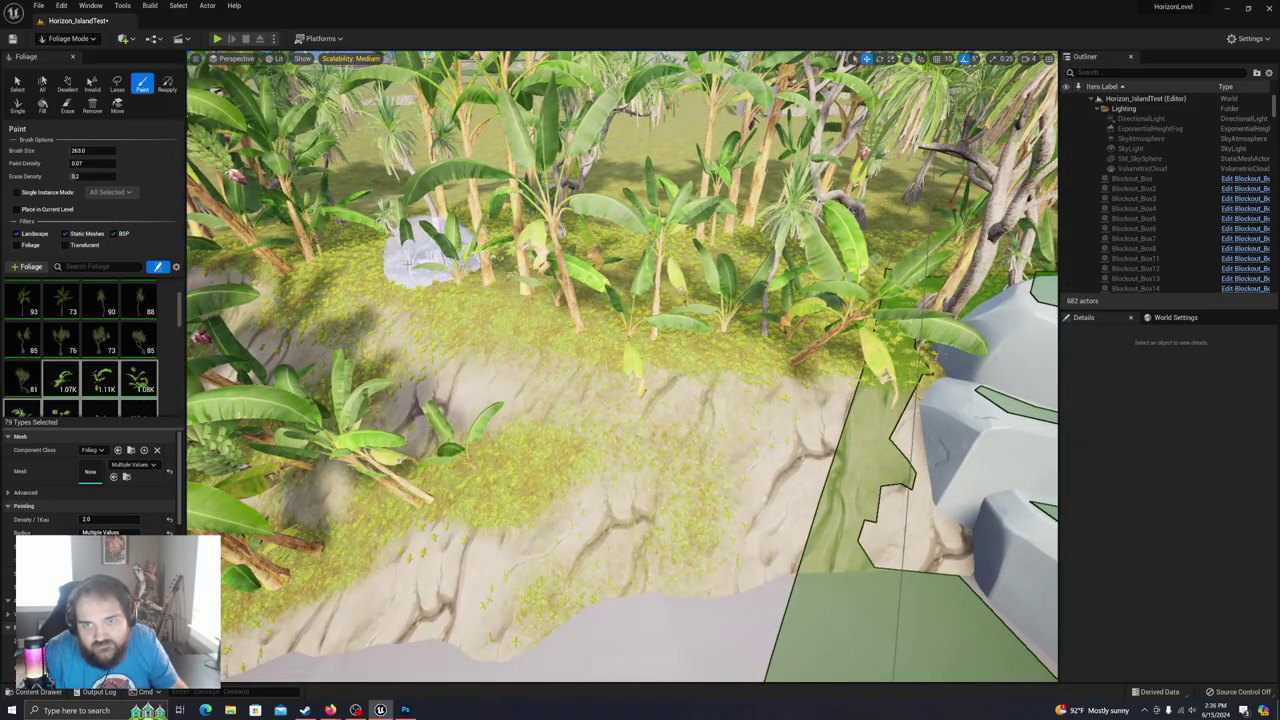
pyautogui.moveTo(471, 400)
pyautogui.mouseDown()
pyautogui.moveTo(508, 451)
pyautogui.moveTo(545, 402)
pyautogui.mouseUp()
pyautogui.moveTo(545, 402)
pyautogui.mouseDown(button='right')
pyautogui.moveTo(570, 404)
pyautogui.moveTo(545, 407)
pyautogui.mouseUp(button='right')
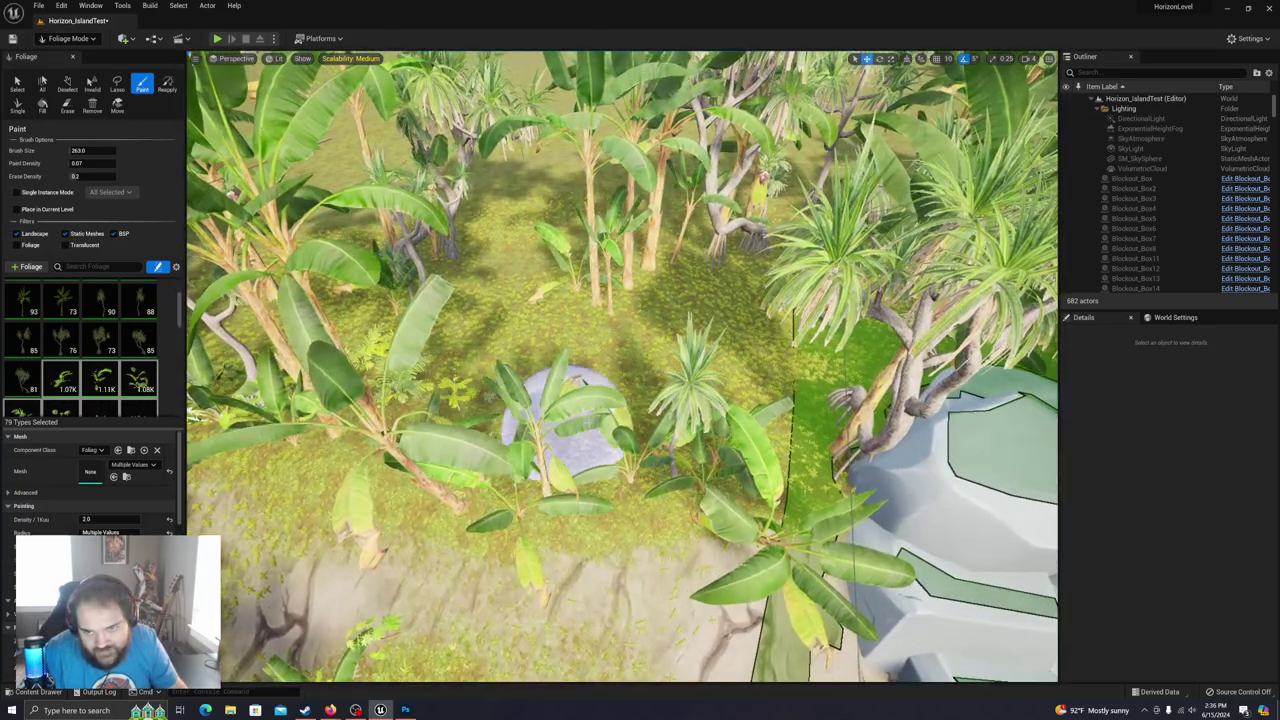
pyautogui.moveTo(612, 360)
pyautogui.mouseDown()
pyautogui.moveTo(457, 309)
pyautogui.moveTo(600, 314)
pyautogui.moveTo(734, 280)
pyautogui.moveTo(760, 363)
pyautogui.moveTo(700, 402)
pyautogui.moveTo(552, 408)
pyautogui.moveTo(772, 412)
pyautogui.moveTo(785, 358)
pyautogui.mouseUp()
pyautogui.moveTo(785, 358); pyautogui.dragTo(765, 280, button='right')
# Step: Extend the undergrowth across the grass and green strip between the trees and the rock cluster
pyautogui.moveTo(431, 469)
pyautogui.mouseDown(button='right')
pyautogui.moveTo(560, 460)
pyautogui.moveTo(572, 560)
pyautogui.moveTo(590, 555)
pyautogui.mouseUp(button='right')
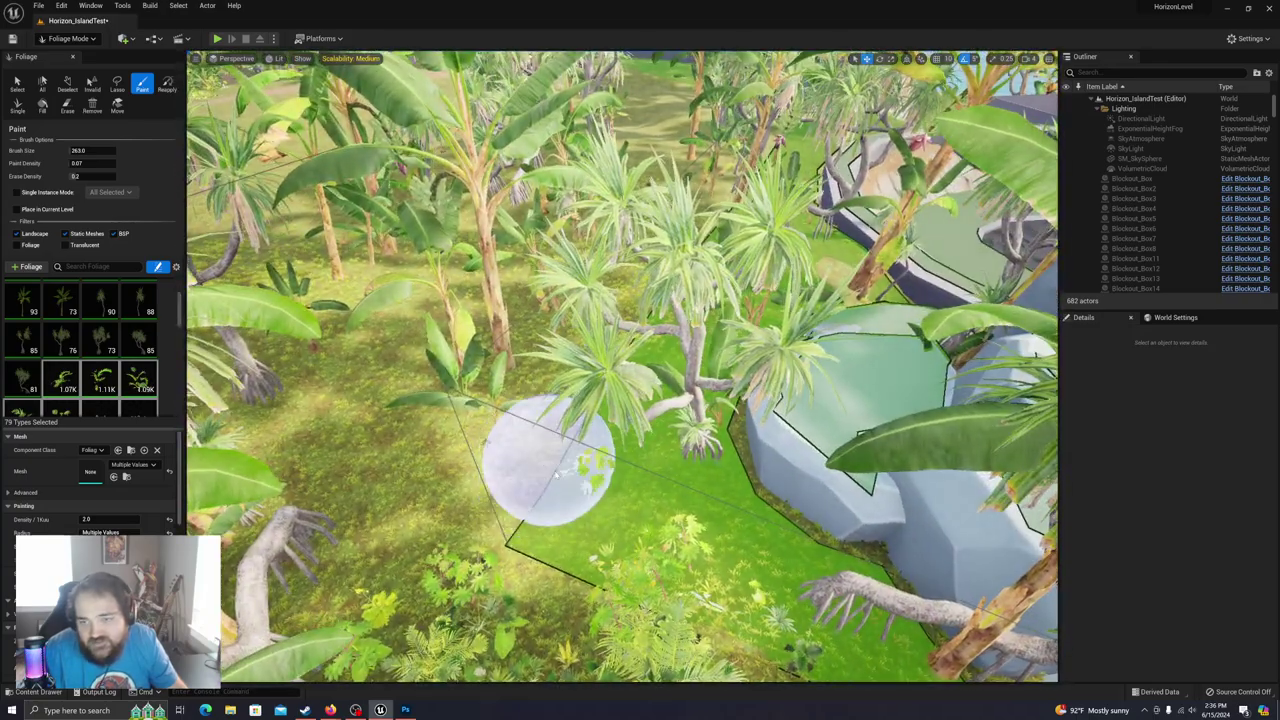
pyautogui.moveTo(415, 458)
pyautogui.mouseDown()
pyautogui.moveTo(343, 500)
pyautogui.moveTo(400, 388)
pyautogui.mouseUp()
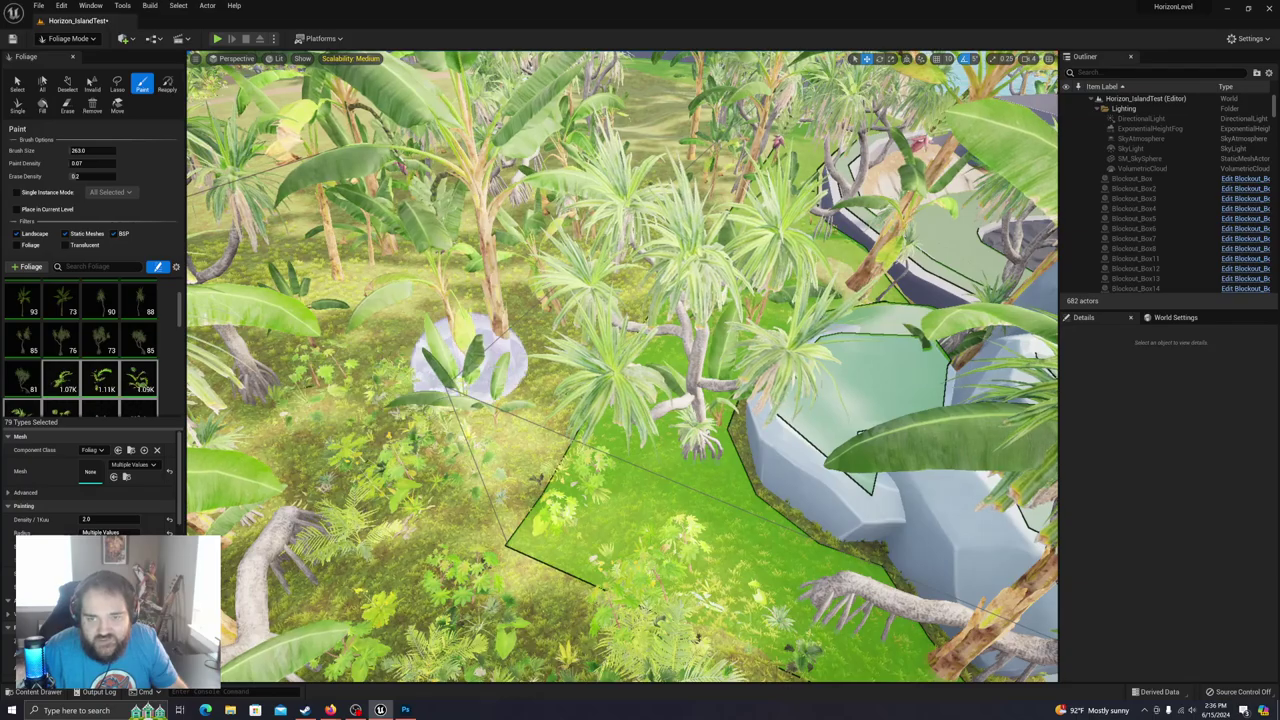
pyautogui.moveTo(544, 394)
pyautogui.mouseDown(button='right')
pyautogui.moveTo(548, 375)
pyautogui.moveTo(565, 425)
pyautogui.mouseUp(button='right')
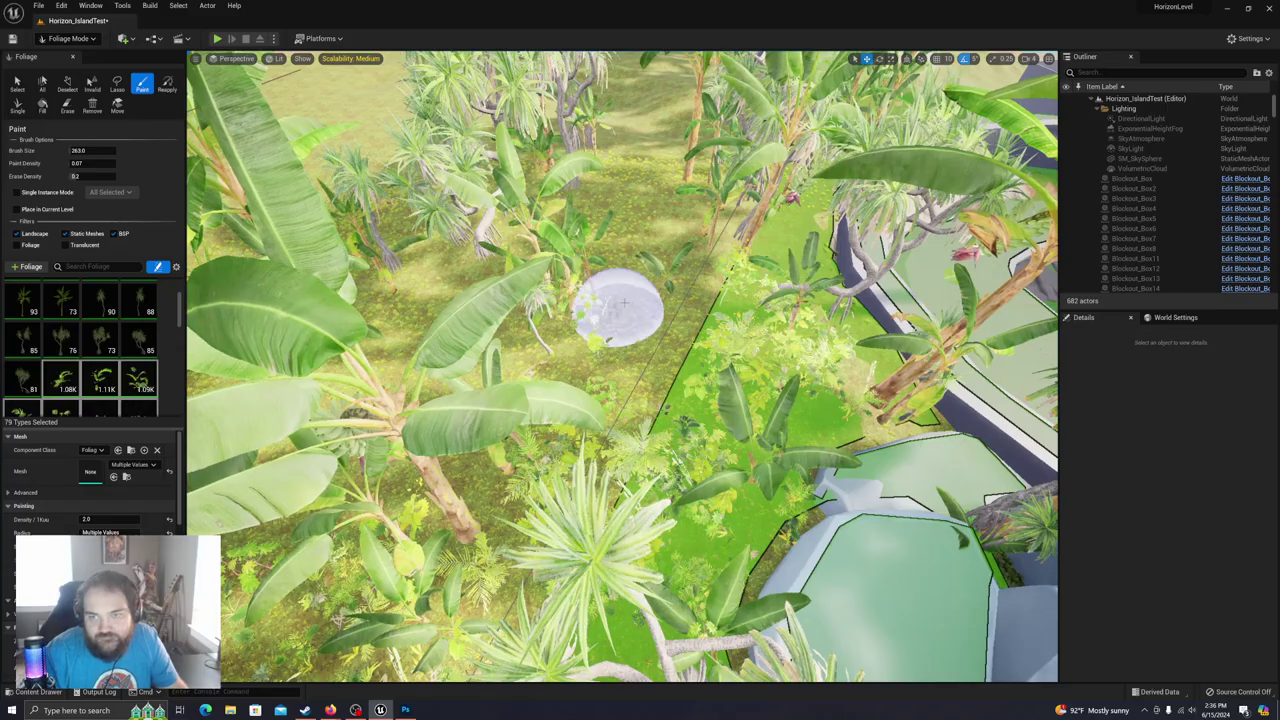
# Step: Paint undergrowth around the tree and banana plant cluster on the grassy mound on the arena's opposite side
pyautogui.moveTo(665, 316)
pyautogui.mouseDown(button='right')
pyautogui.moveTo(815, 305)
pyautogui.moveTo(858, 272)
pyautogui.moveTo(600, 258)
pyautogui.moveTo(625, 275)
pyautogui.mouseUp(button='right')
pyautogui.moveTo(530, 225); pyautogui.dragTo(657, 357, button='right')
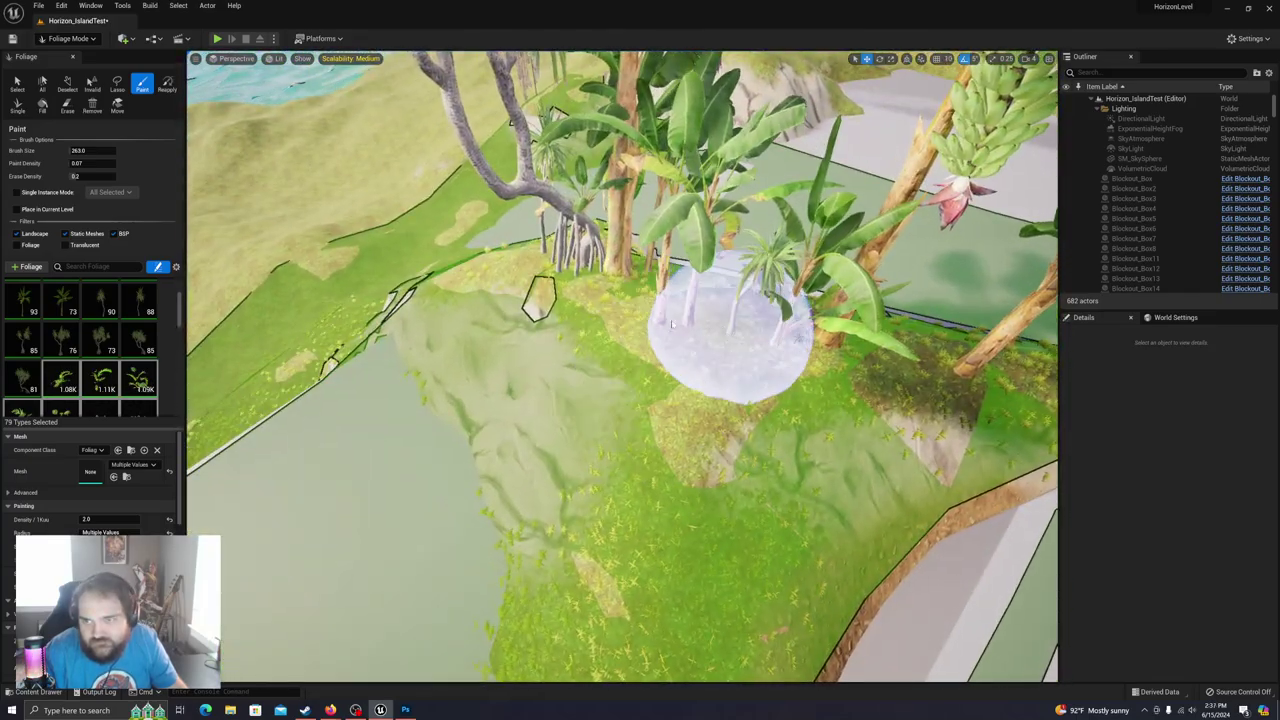
pyautogui.moveTo(620, 308); pyautogui.dragTo(740, 357)
pyautogui.moveTo(720, 400); pyautogui.dragTo(611, 358, button='right')
pyautogui.moveTo(549, 346)
pyautogui.mouseDown()
pyautogui.moveTo(583, 363)
pyautogui.moveTo(730, 372)
pyautogui.mouseUp()
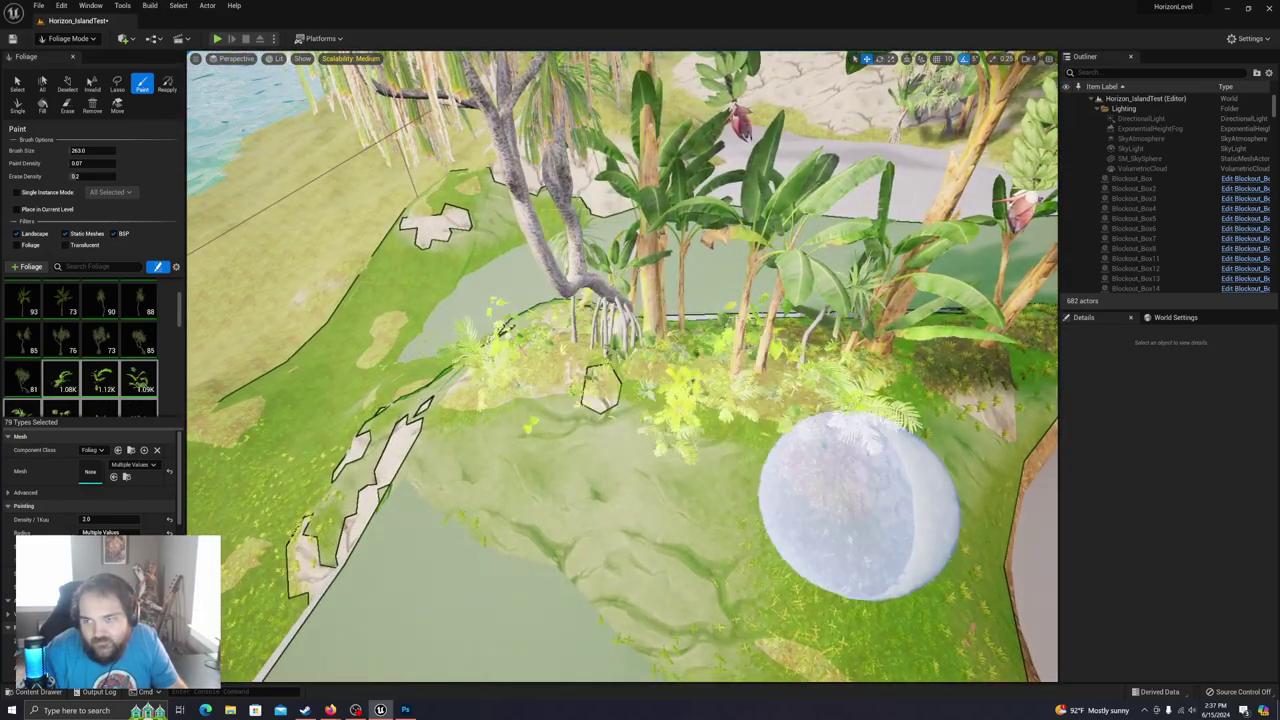
pyautogui.moveTo(825, 493); pyautogui.dragTo(905, 552)
pyautogui.moveTo(856, 555); pyautogui.dragTo(743, 400, button='right')
pyautogui.moveTo(637, 345)
pyautogui.mouseDown()
pyautogui.moveTo(620, 330)
pyautogui.moveTo(672, 321)
pyautogui.moveTo(700, 338)
pyautogui.mouseUp()
pyautogui.moveTo(543, 543)
pyautogui.mouseDown(button='right')
pyautogui.moveTo(532, 640)
pyautogui.moveTo(750, 590)
pyautogui.mouseUp(button='right')
pyautogui.moveTo(493, 457)
pyautogui.mouseDown()
pyautogui.moveTo(557, 300)
pyautogui.moveTo(611, 329)
pyautogui.moveTo(660, 275)
pyautogui.mouseUp()
# Step: Paint undergrowth under the tree line along the outside of the round arena wall
pyautogui.moveTo(241, 418); pyautogui.dragTo(425, 362, button='right')
pyautogui.moveTo(491, 422); pyautogui.dragTo(228, 446, button='right')
pyautogui.moveTo(400, 430); pyautogui.dragTo(483, 357, button='right')
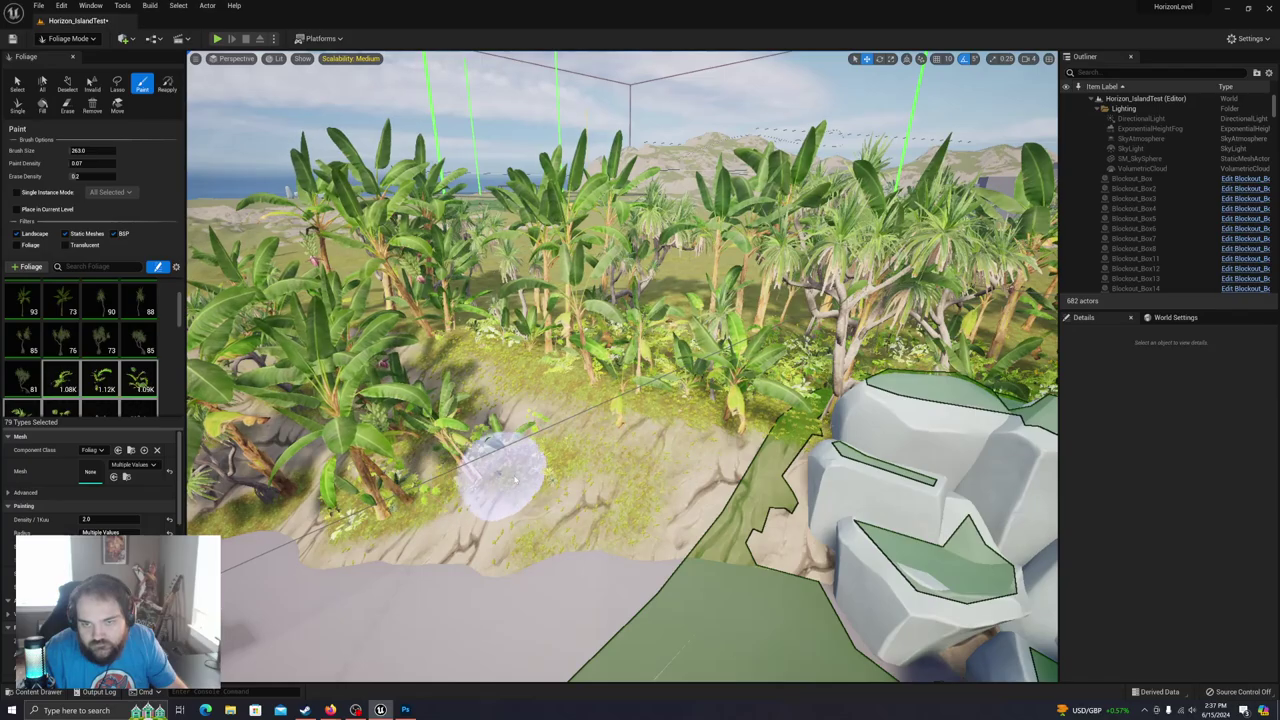
pyautogui.moveTo(614, 543)
pyautogui.mouseDown(button='right')
pyautogui.moveTo(598, 495)
pyautogui.moveTo(596, 556)
pyautogui.mouseUp(button='right')
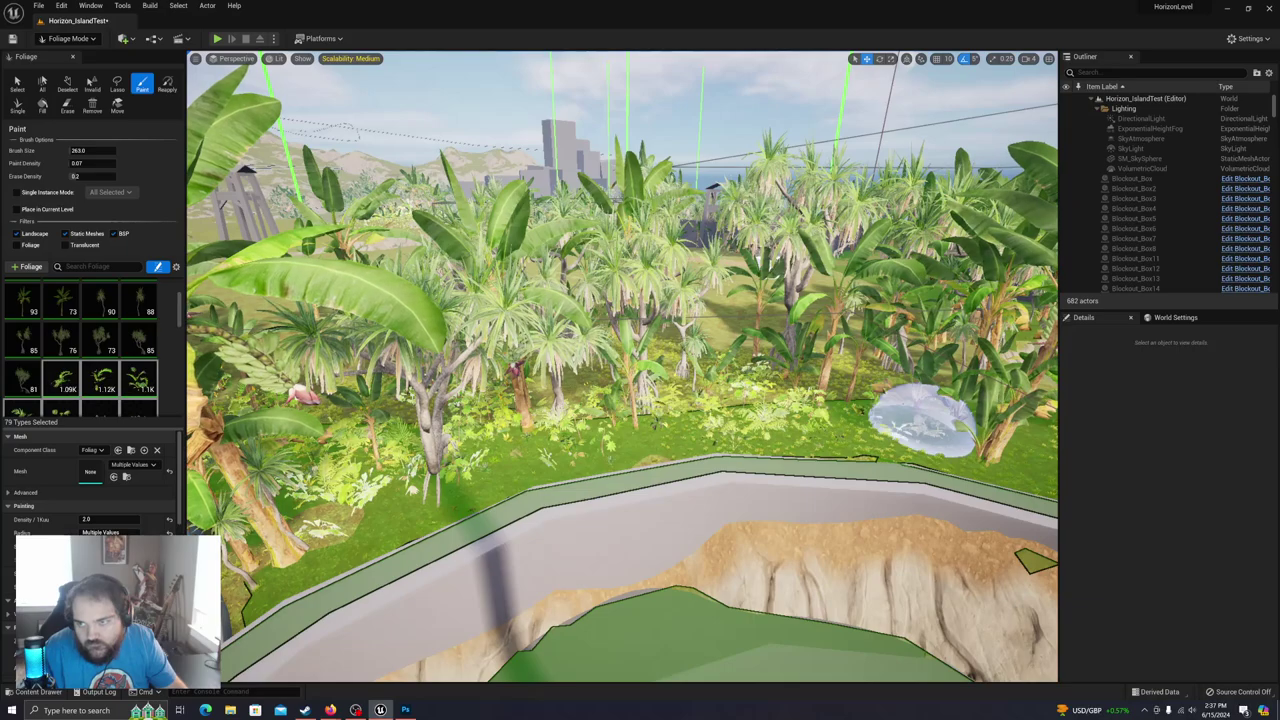
pyautogui.moveTo(718, 425)
pyautogui.mouseDown(button='right')
pyautogui.moveTo(623, 377)
pyautogui.moveTo(500, 362)
pyautogui.moveTo(400, 360)
pyautogui.moveTo(395, 390)
pyautogui.moveTo(560, 405)
pyautogui.moveTo(630, 385)
pyautogui.moveTo(595, 405)
pyautogui.moveTo(585, 400)
pyautogui.moveTo(604, 394)
pyautogui.moveTo(558, 391)
pyautogui.mouseUp(button='right')
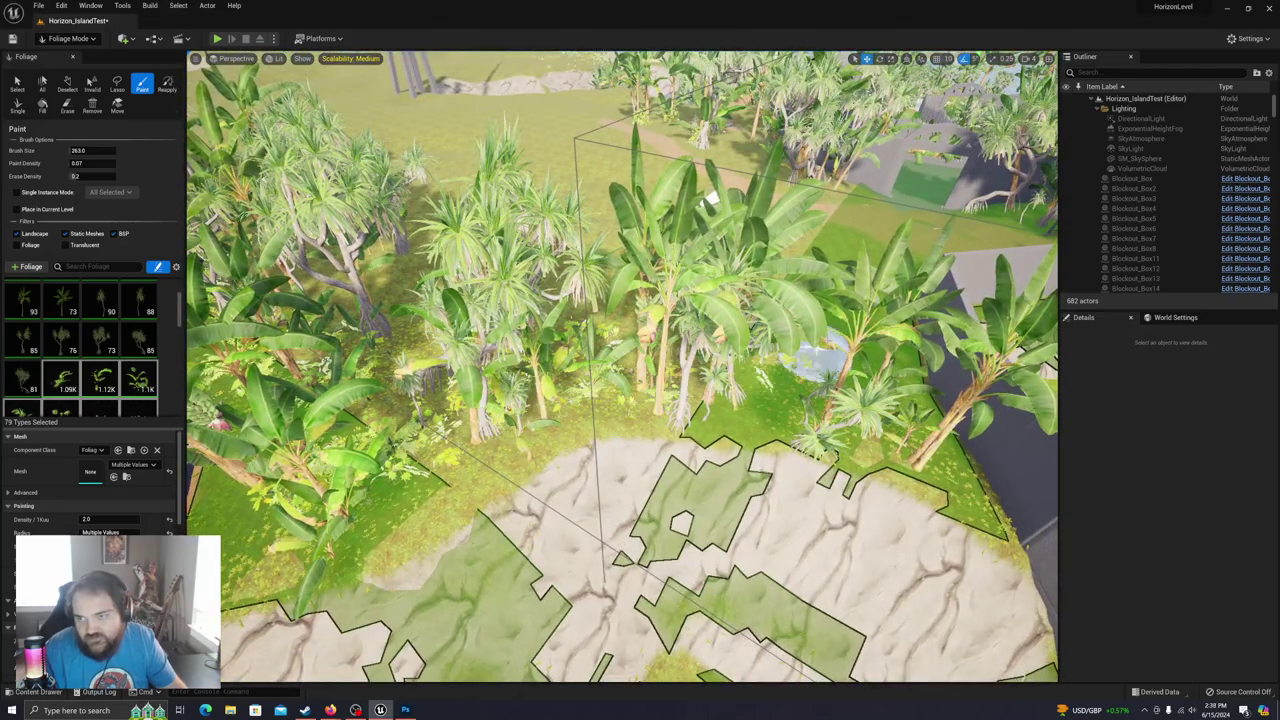
# Step: Scatter undergrowth along the angled enclosure wall and over the grass at the field-side edge of the trees
pyautogui.press('w')
pyautogui.moveTo(827, 390); pyautogui.dragTo(674, 366, button='right')
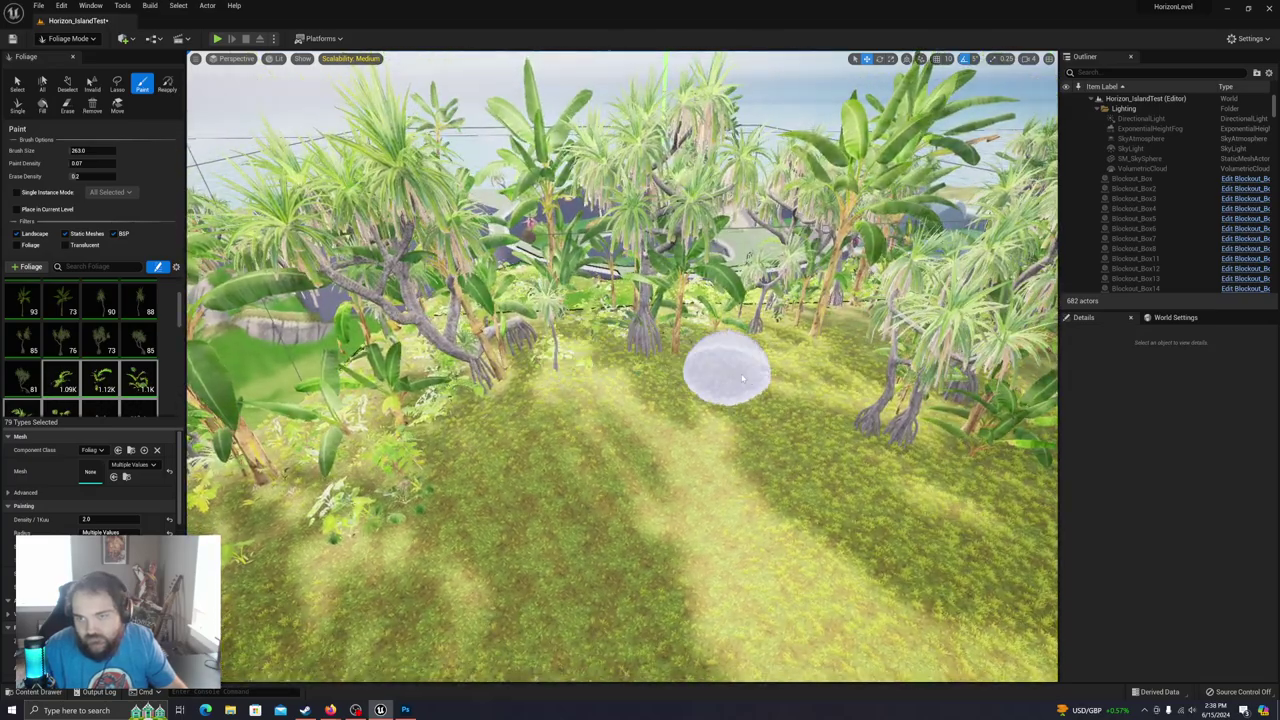
pyautogui.moveTo(604, 362); pyautogui.dragTo(596, 370, button='right')
pyautogui.moveTo(349, 462); pyautogui.dragTo(245, 458, button='right')
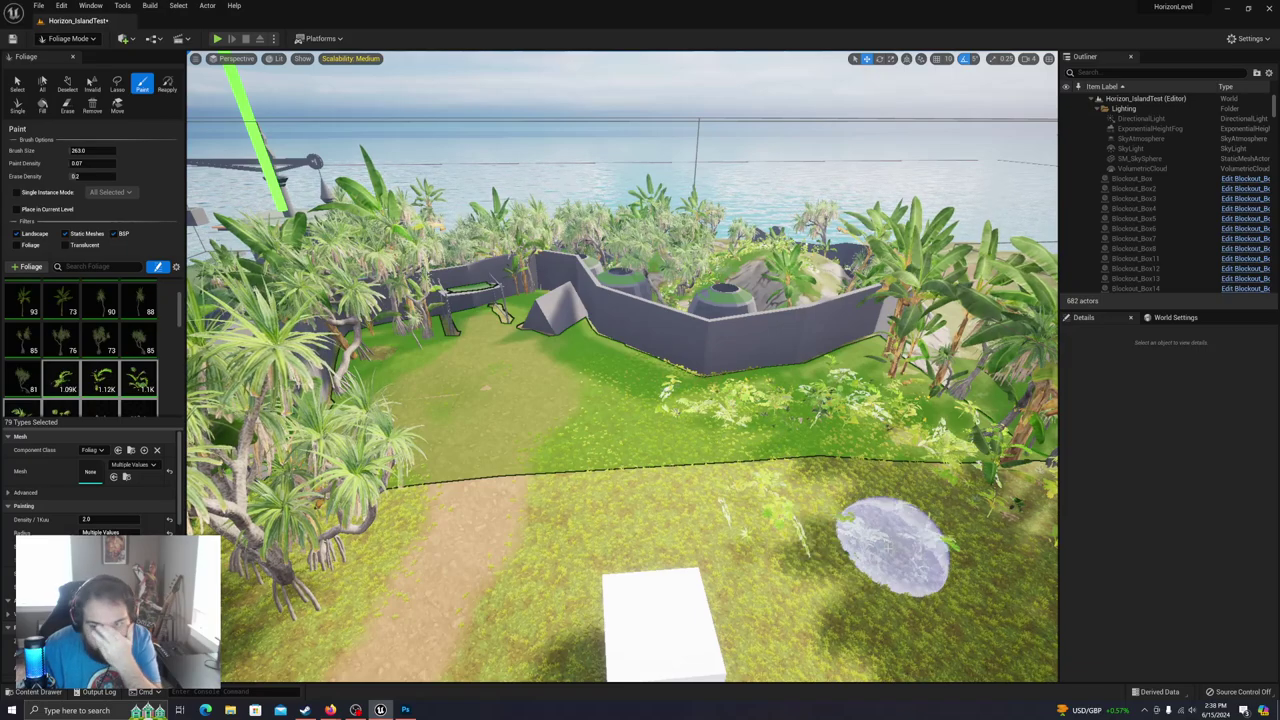
pyautogui.moveTo(697, 480); pyautogui.dragTo(830, 480, button='right')
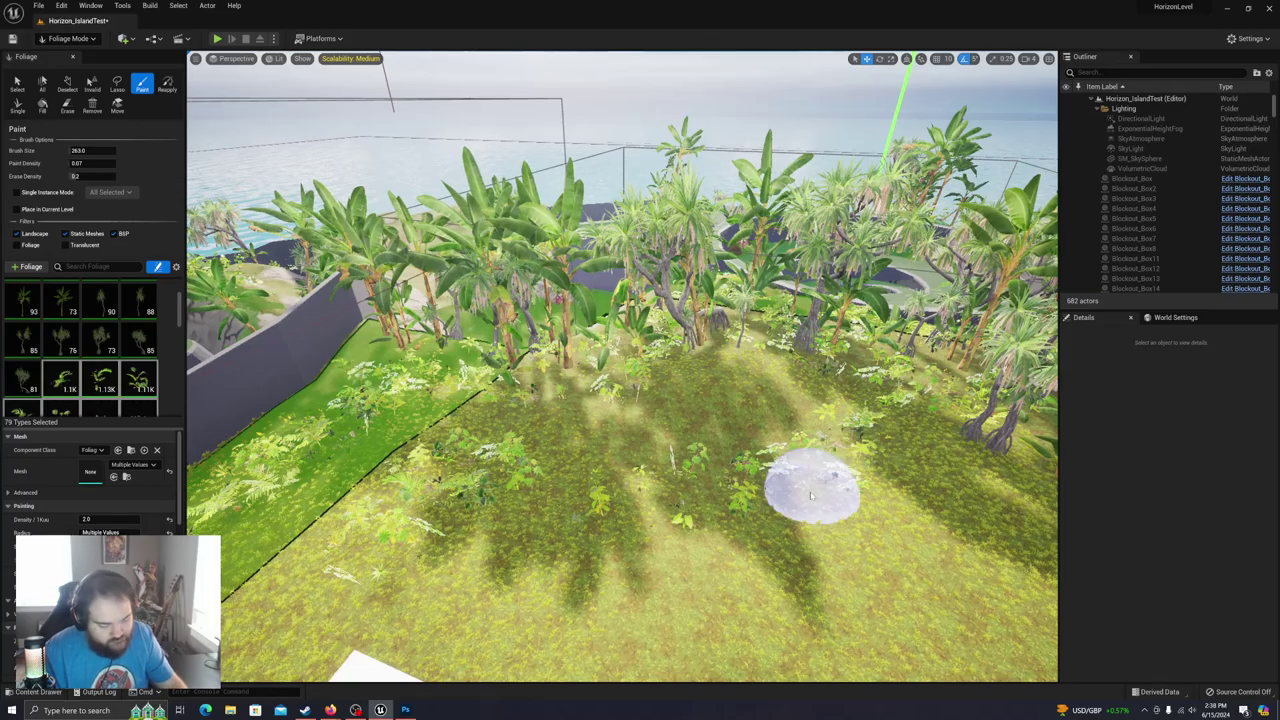
pyautogui.moveTo(790, 462); pyautogui.dragTo(716, 473, button='right')
# Step: Leave foliage painting for selection mode and save the Horizon_IslandTest level
pyautogui.moveTo(622, 366); pyautogui.dragTo(655, 299, button='right')
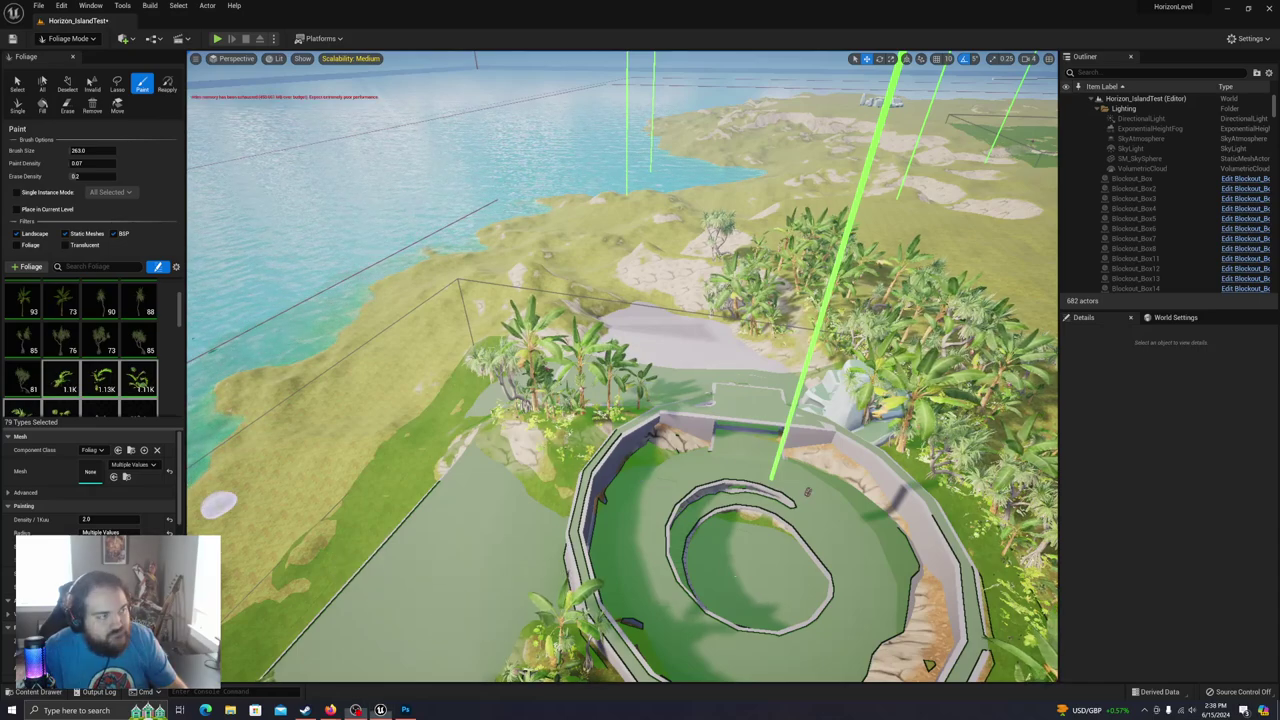
pyautogui.moveTo(663, 381); pyautogui.dragTo(815, 392, button='right')
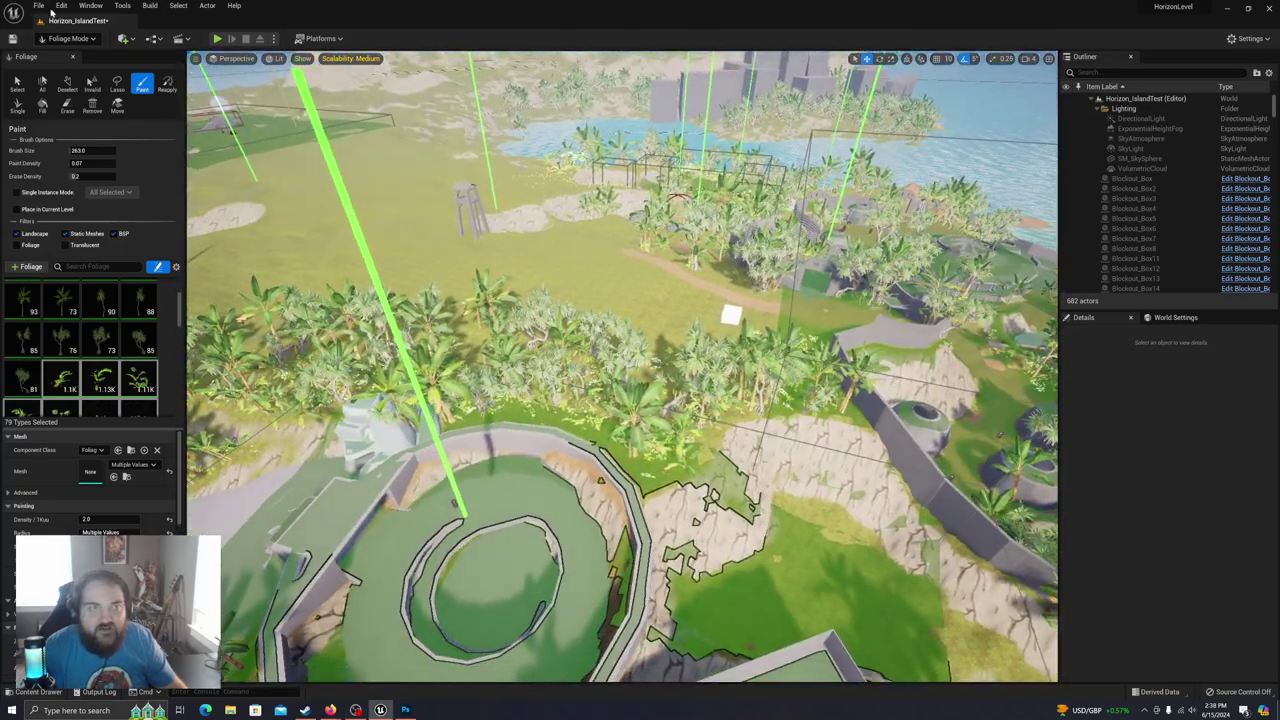
pyautogui.click(68, 38)
pyautogui.click(75, 56)
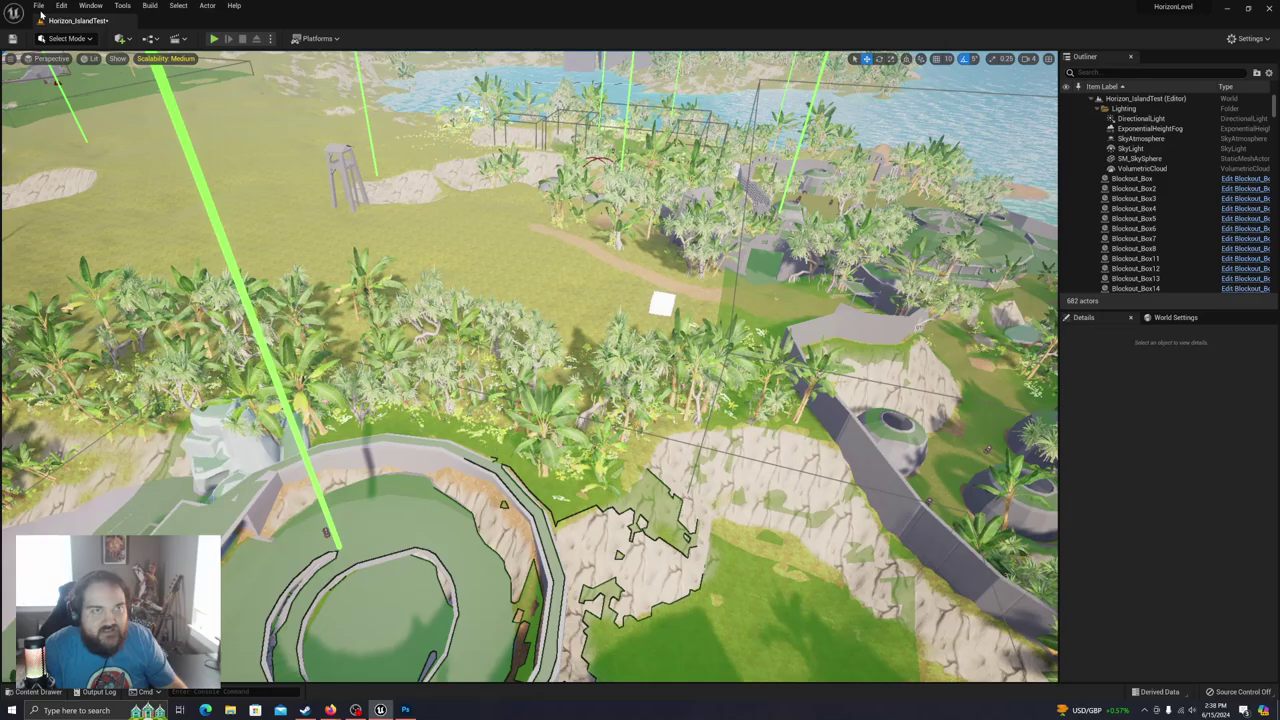
pyautogui.click(39, 8)
pyautogui.click(66, 121)
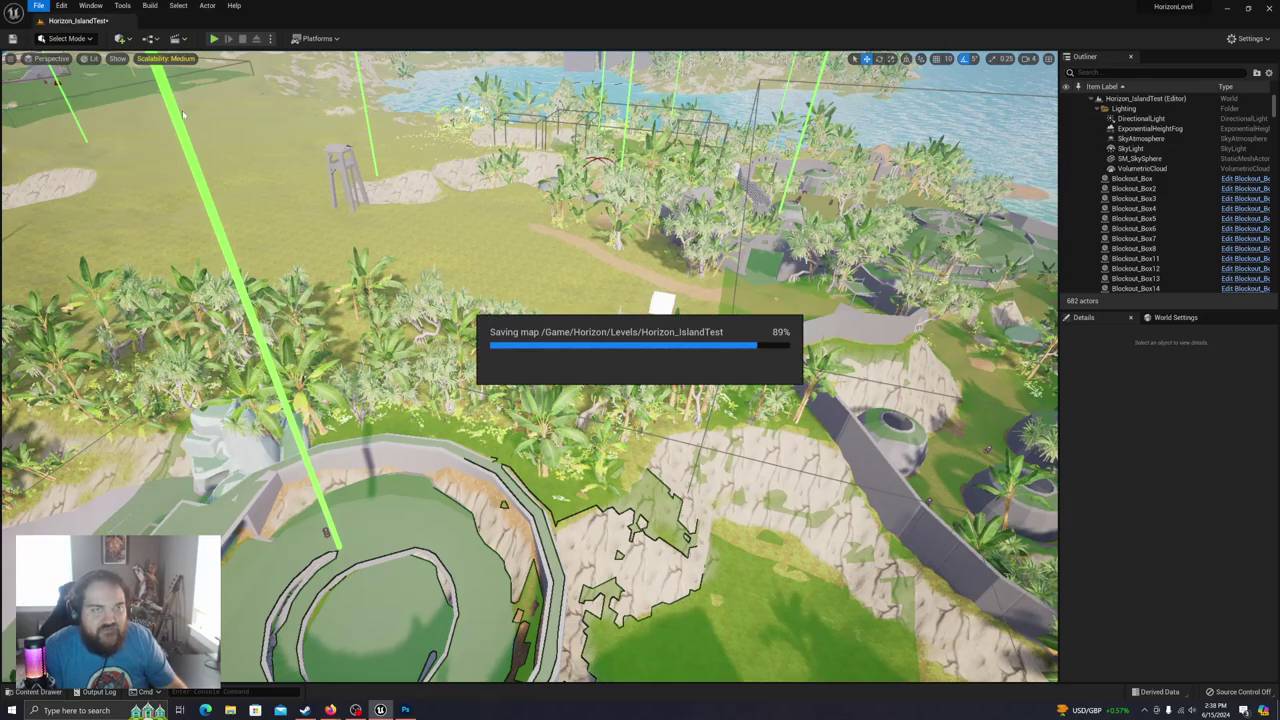
pyautogui.moveTo(530, 366); pyautogui.dragTo(324, 332, button='right')
pyautogui.moveTo(438, 379); pyautogui.dragTo(444, 364, button='right')
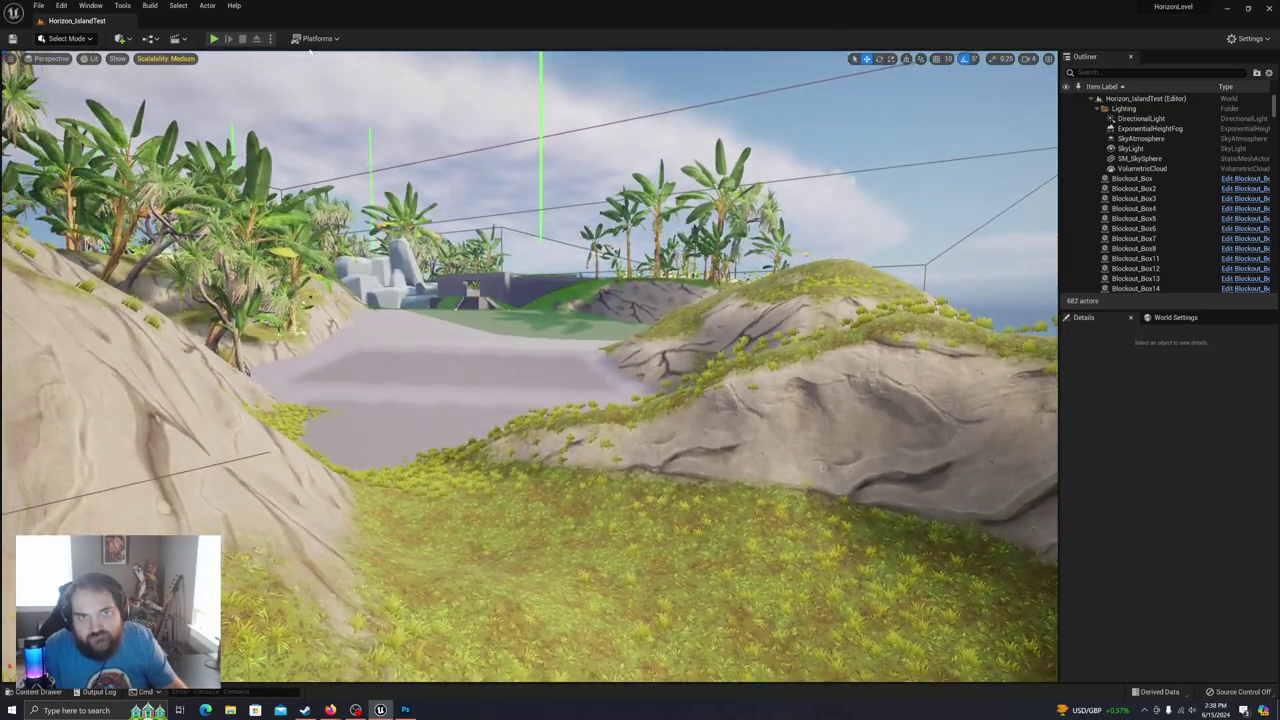
# Step: Play-test the level with the AI debug overlay on, running from the grassy start area toward the arena
pyautogui.hotkey('alt', 'p')
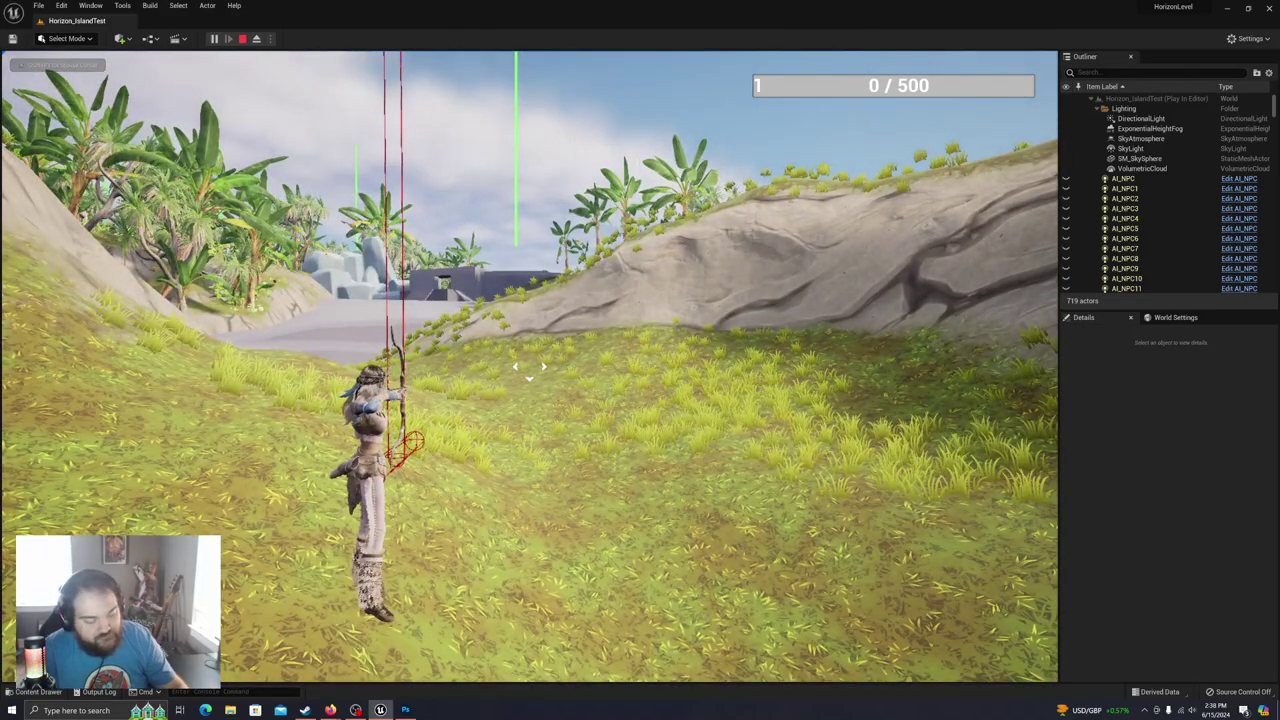
pyautogui.press("'")
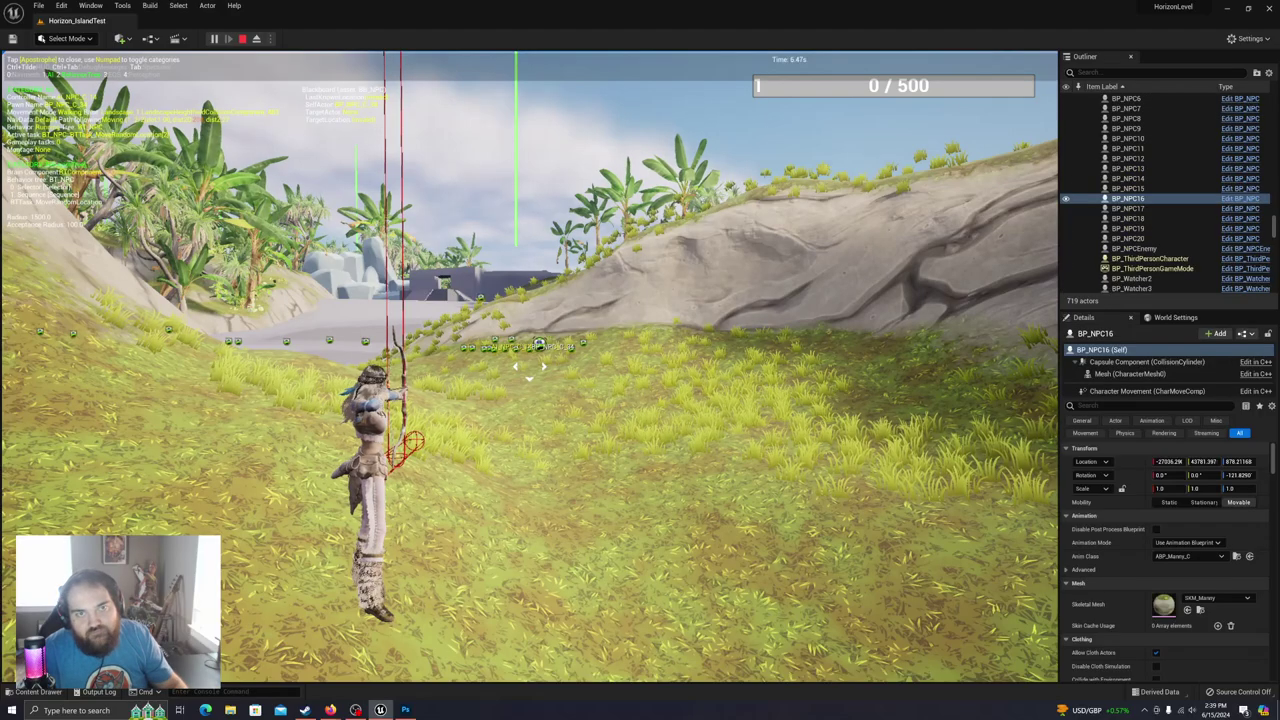
pyautogui.press('w')
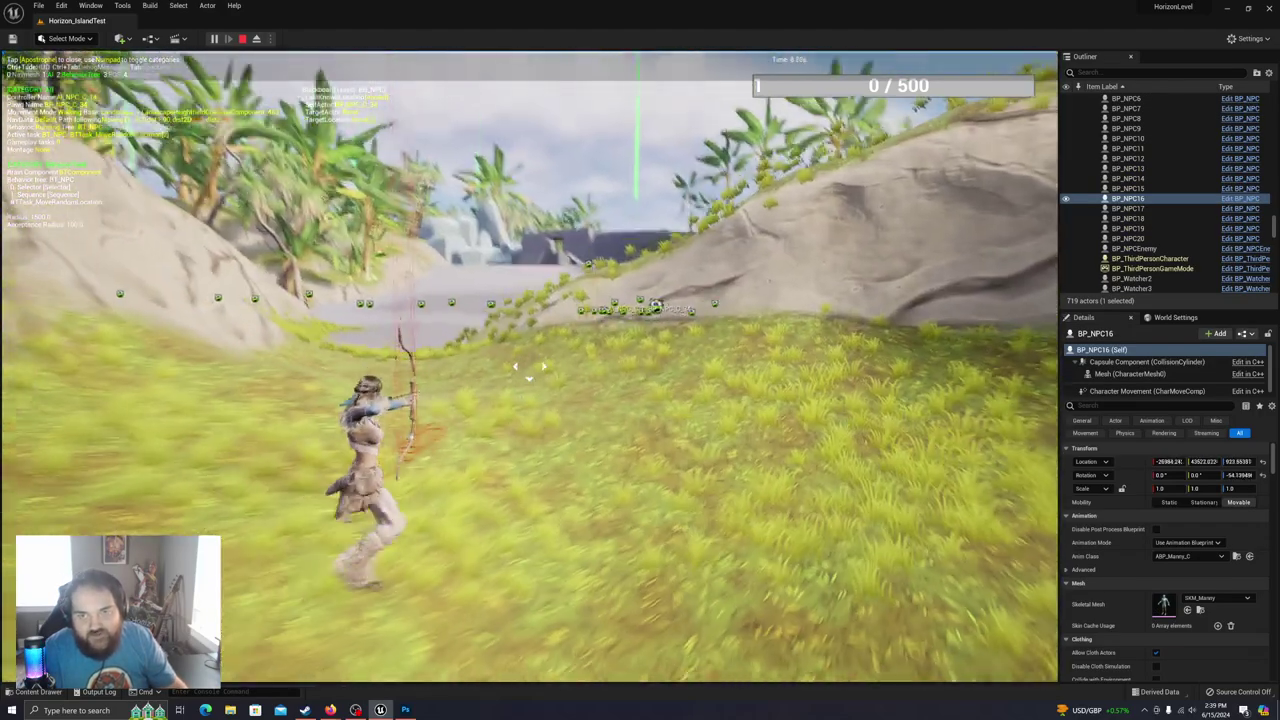
pyautogui.press('w')
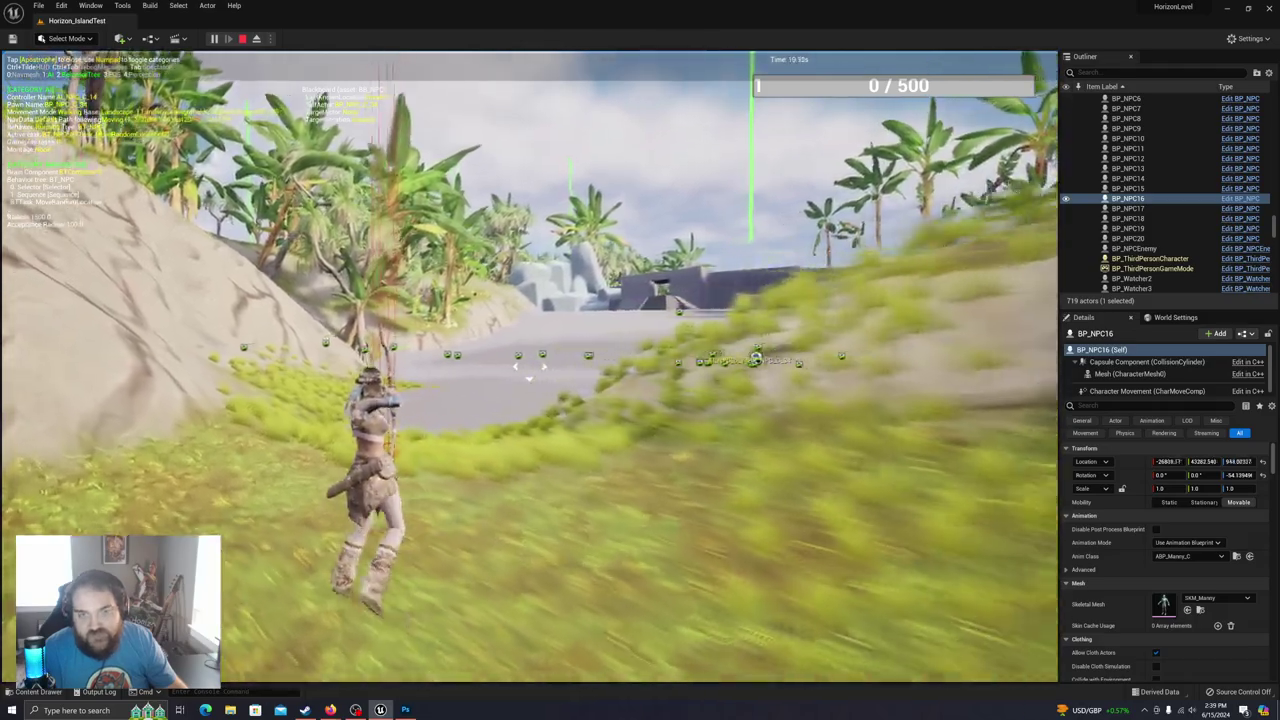
pyautogui.press('w')
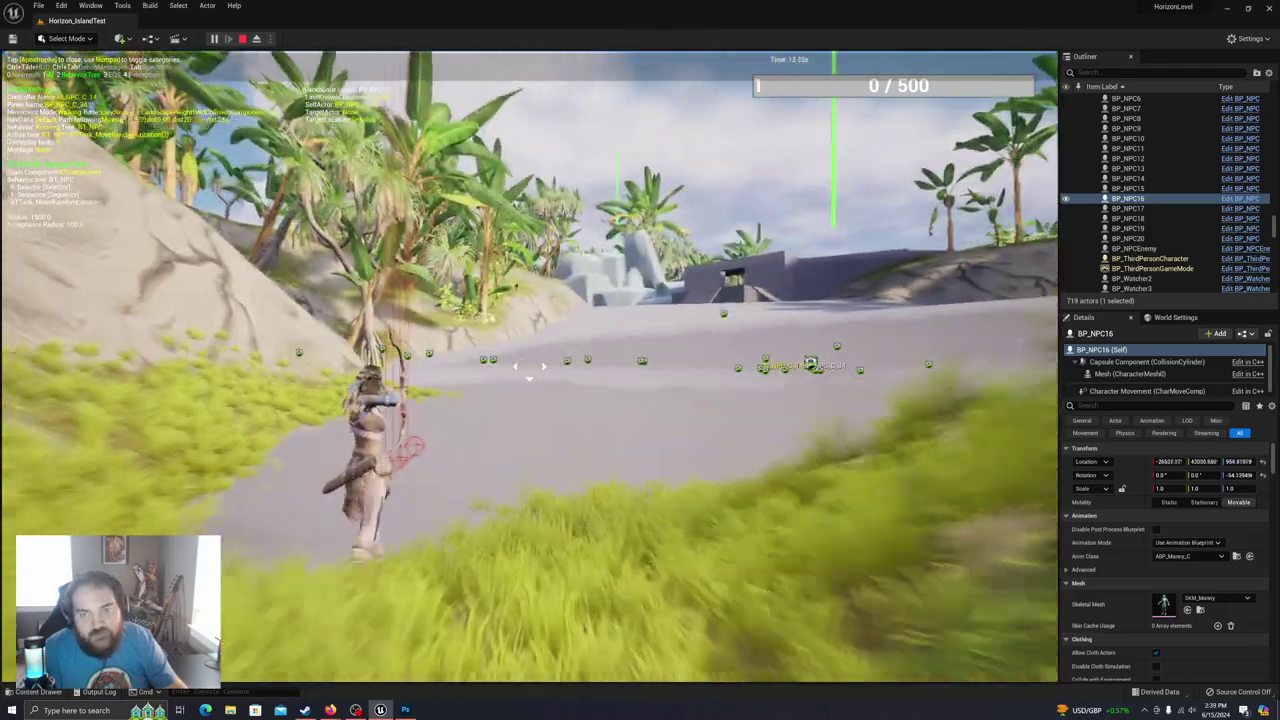
pyautogui.press('w')
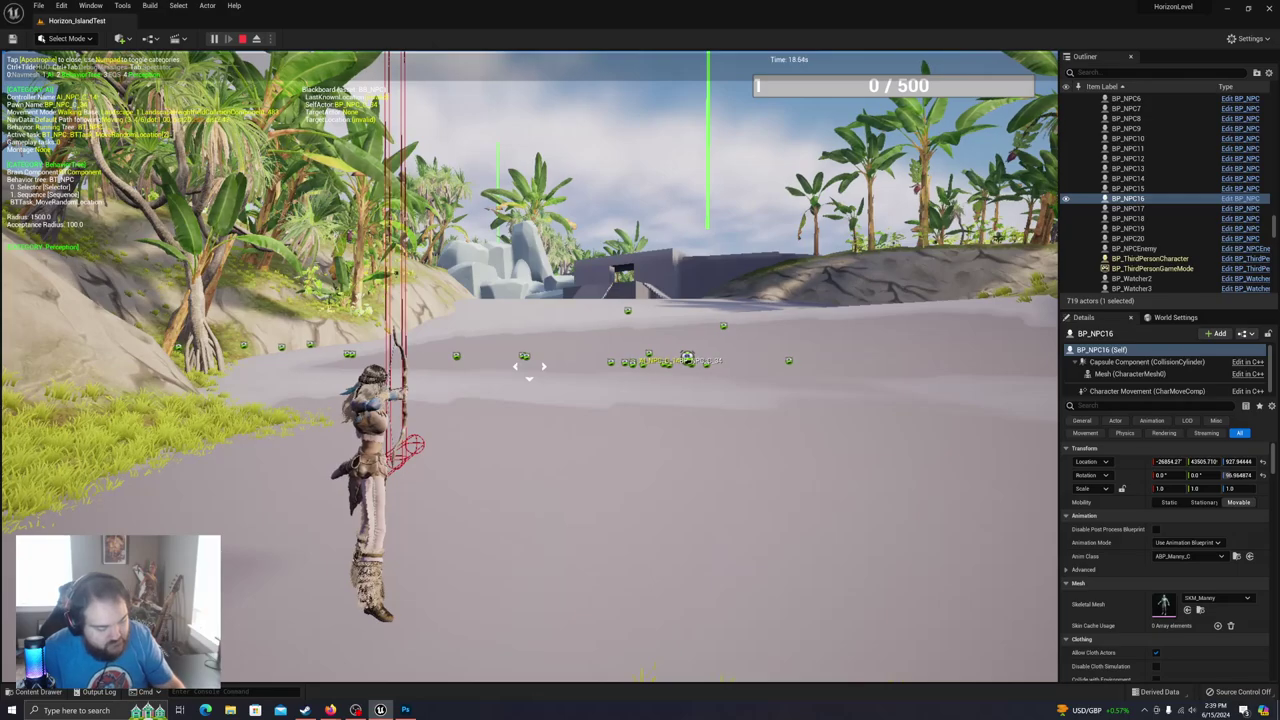
pyautogui.press('w')
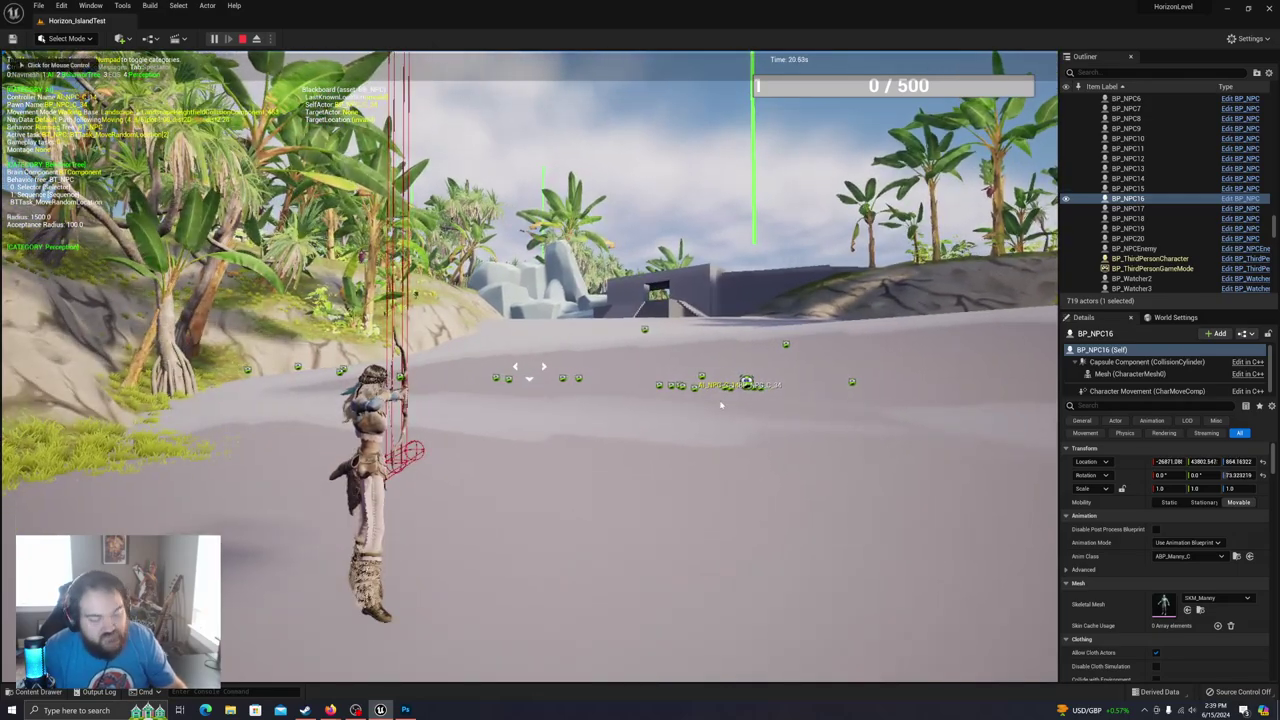
pyautogui.click(242, 38)
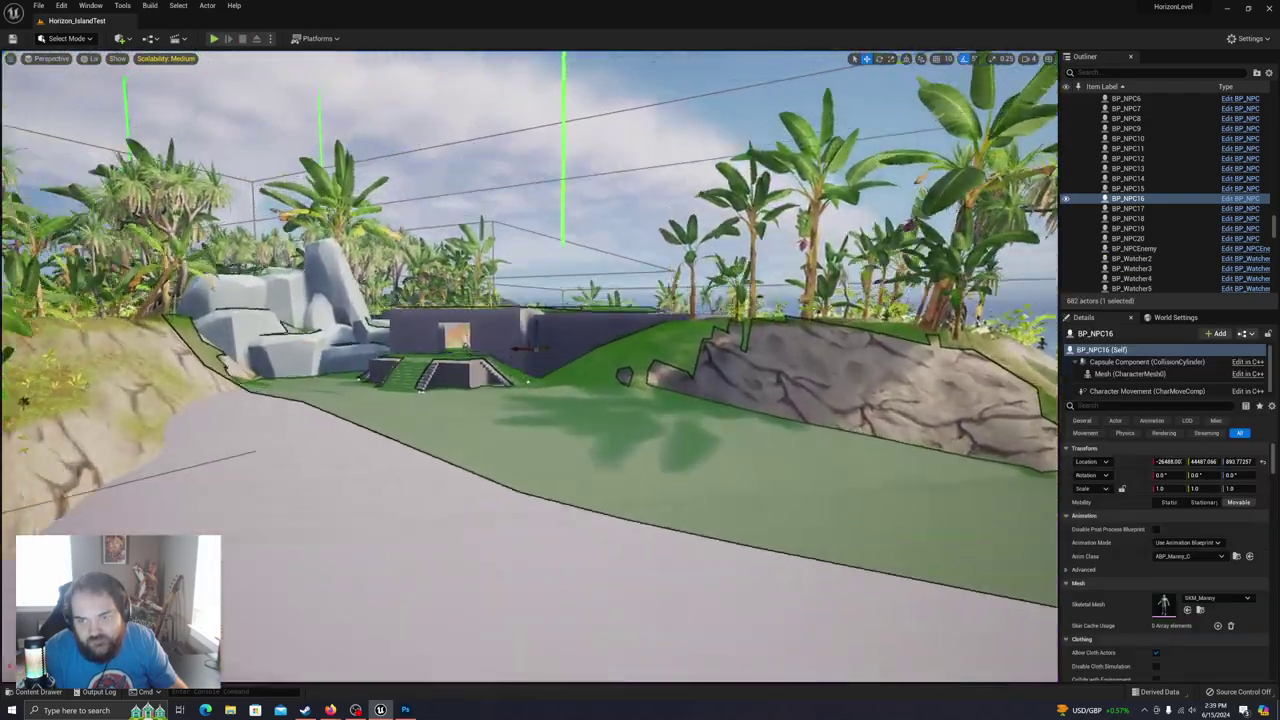
# Step: Inspect the arena from above and select the BP_NPCEnemy character standing inside it
pyautogui.press('w')
pyautogui.press('e')
pyautogui.moveTo(530, 366); pyautogui.dragTo(530, 480, button='right')
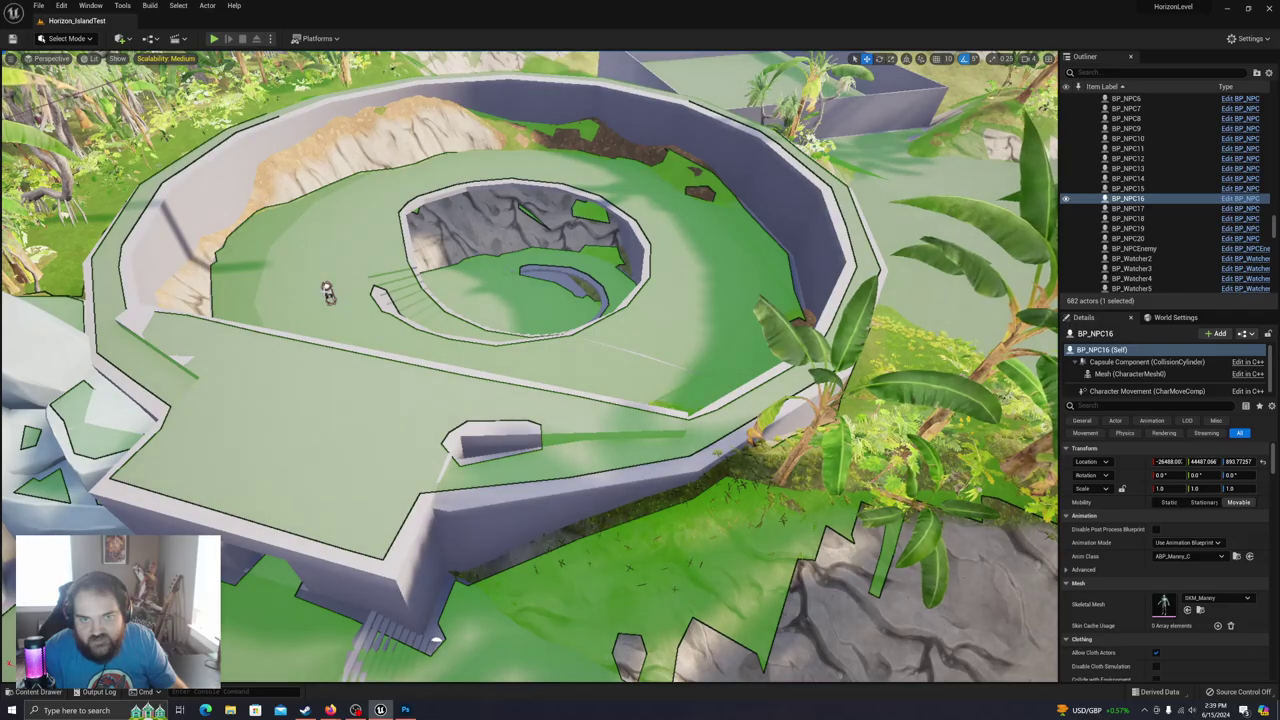
pyautogui.click(327, 291)
pyautogui.moveTo(470, 217); pyautogui.dragTo(596, 109, button='right')
pyautogui.press('w')
pyautogui.press('s')
pyautogui.moveTo(485, 242); pyautogui.dragTo(470, 236, button='right')
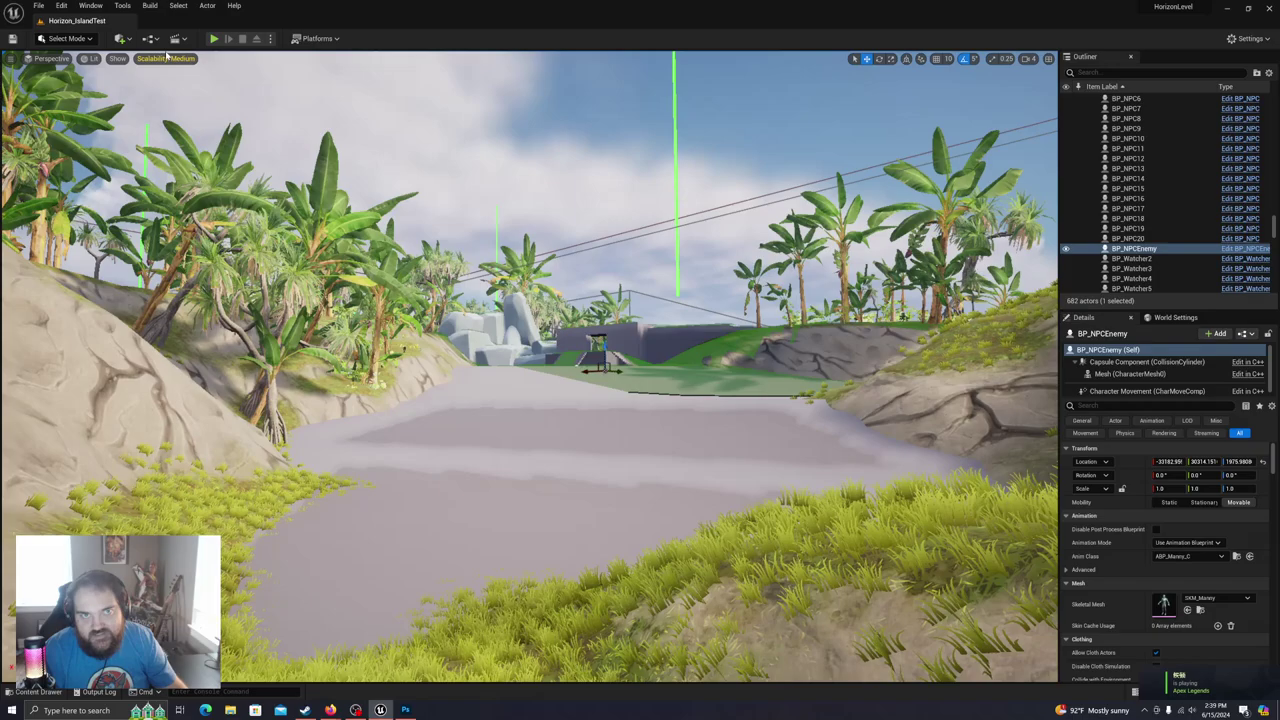
# Step: Start another play session with the AI debug overlay on and set BP_NPCEnemy as the inspected actor
pyautogui.click(213, 38)
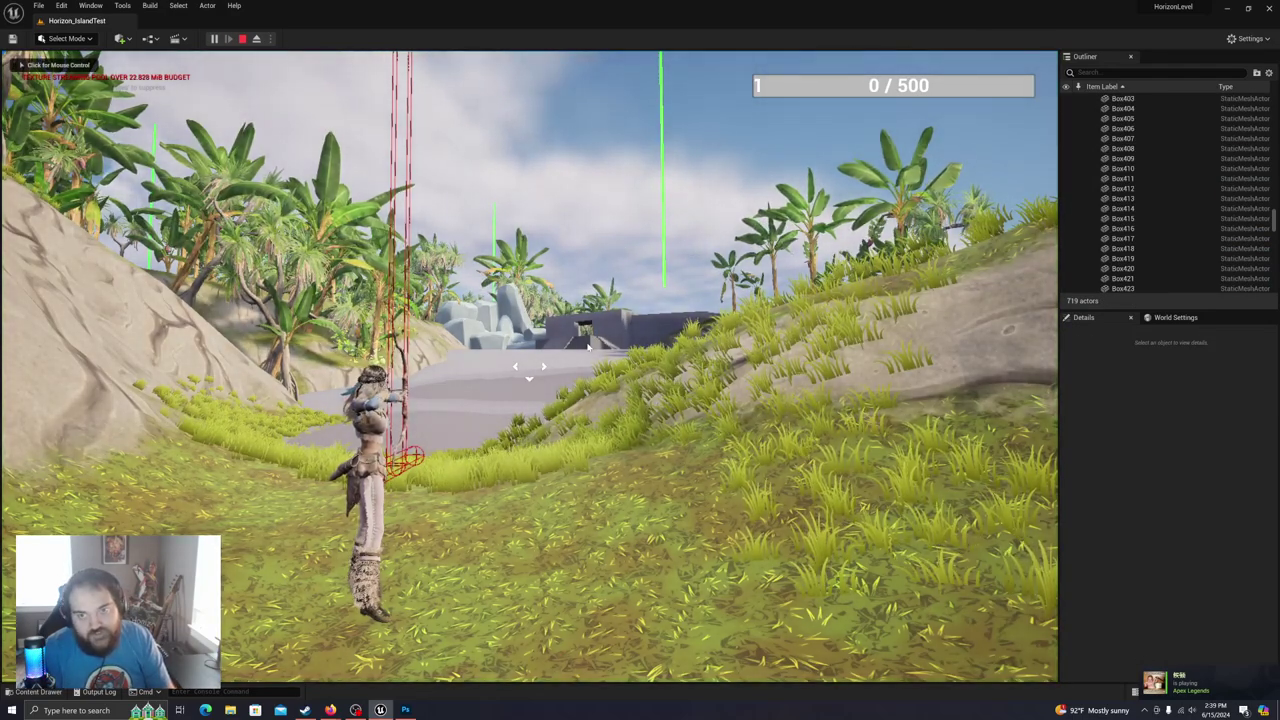
pyautogui.click(553, 355)
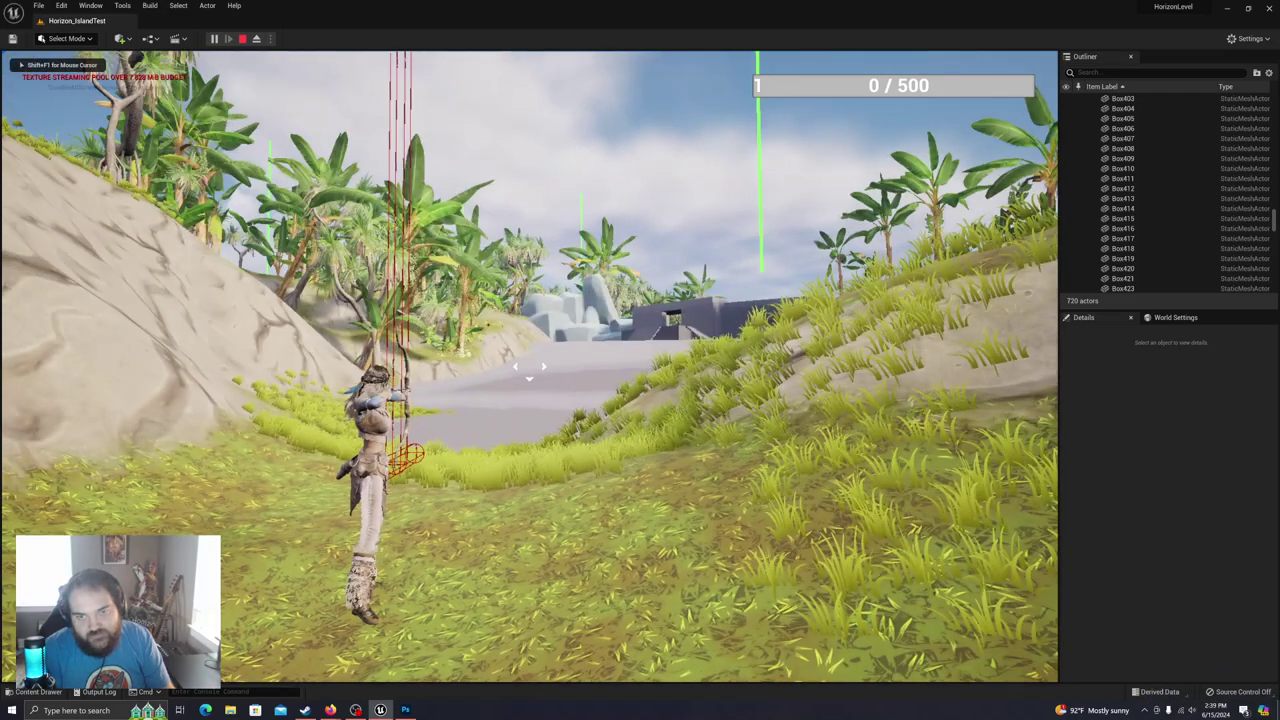
pyautogui.press("'")
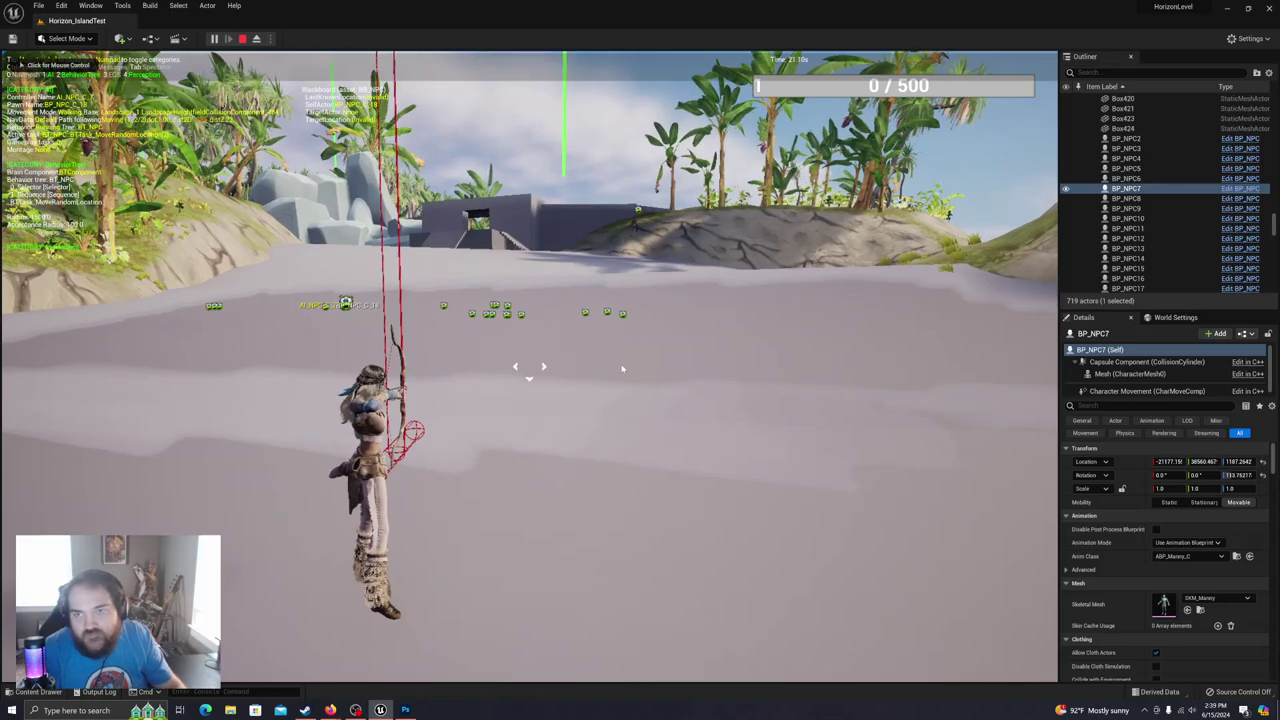
pyautogui.scroll(-5, 1102, 237)
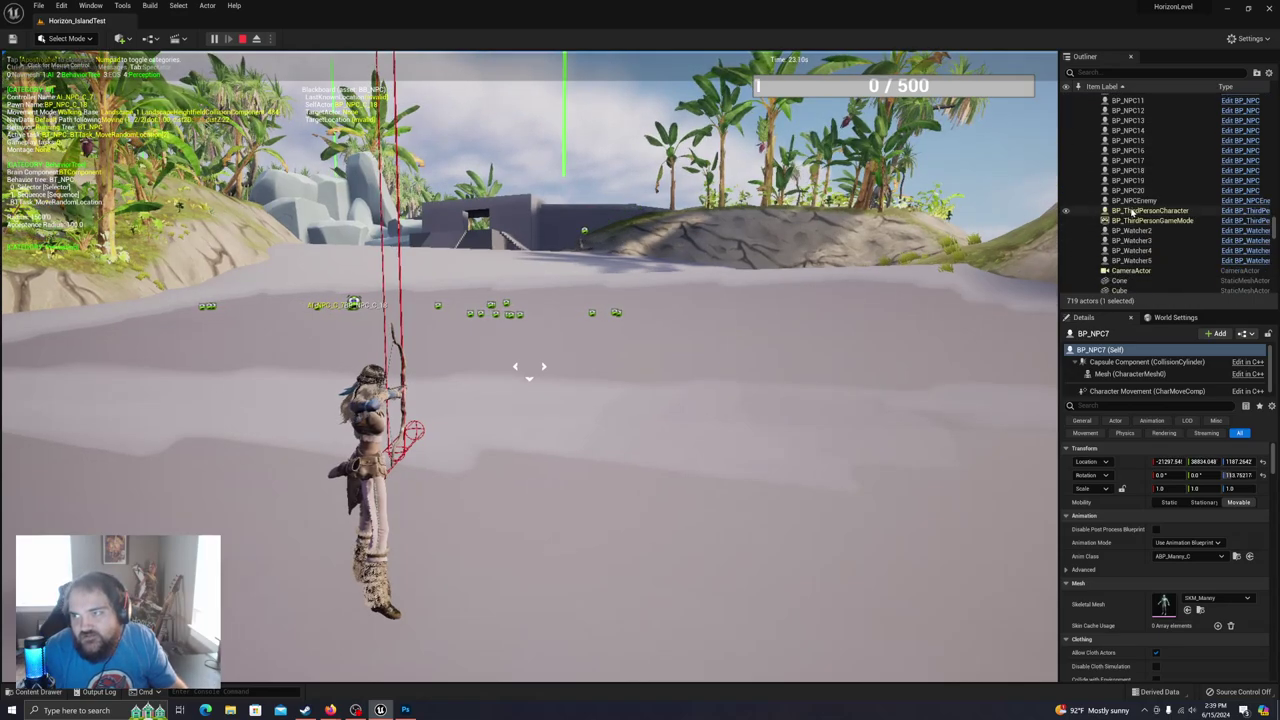
pyautogui.click(1132, 201)
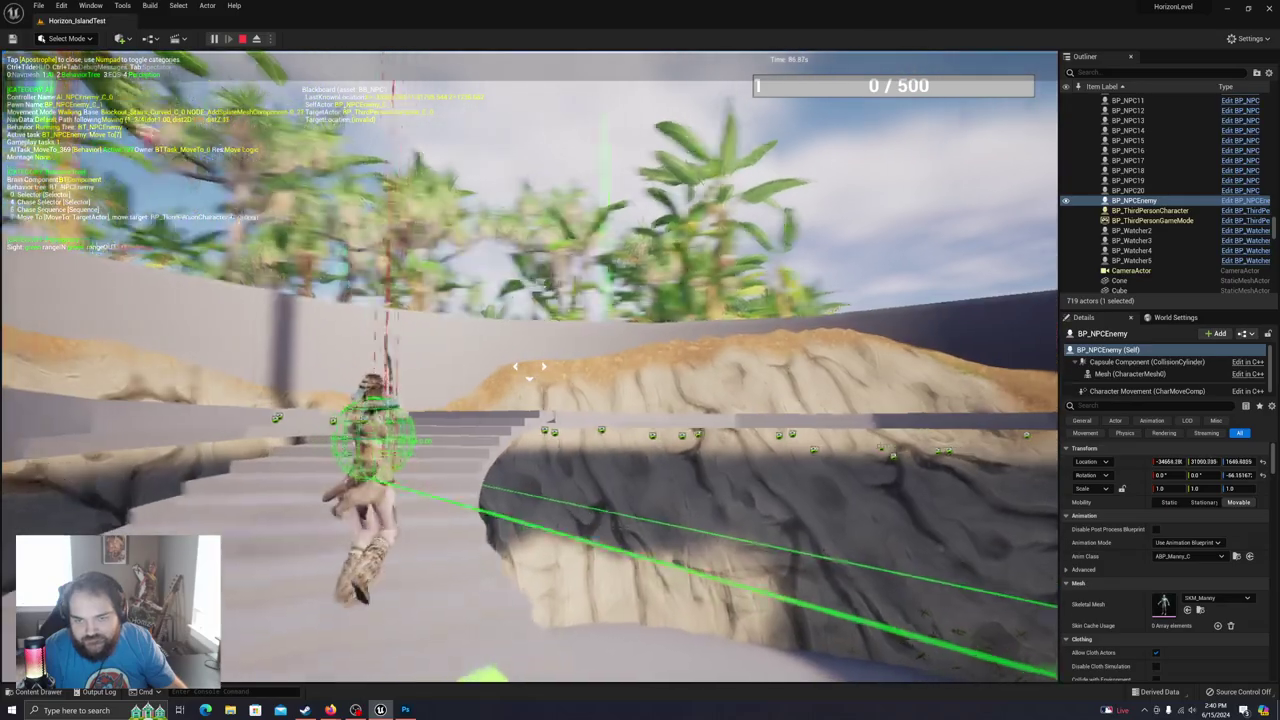
# Step: Run the player character up the curved stairs and around the arena's ring floor to test the enemy's chase behaviour
pyautogui.press('w')
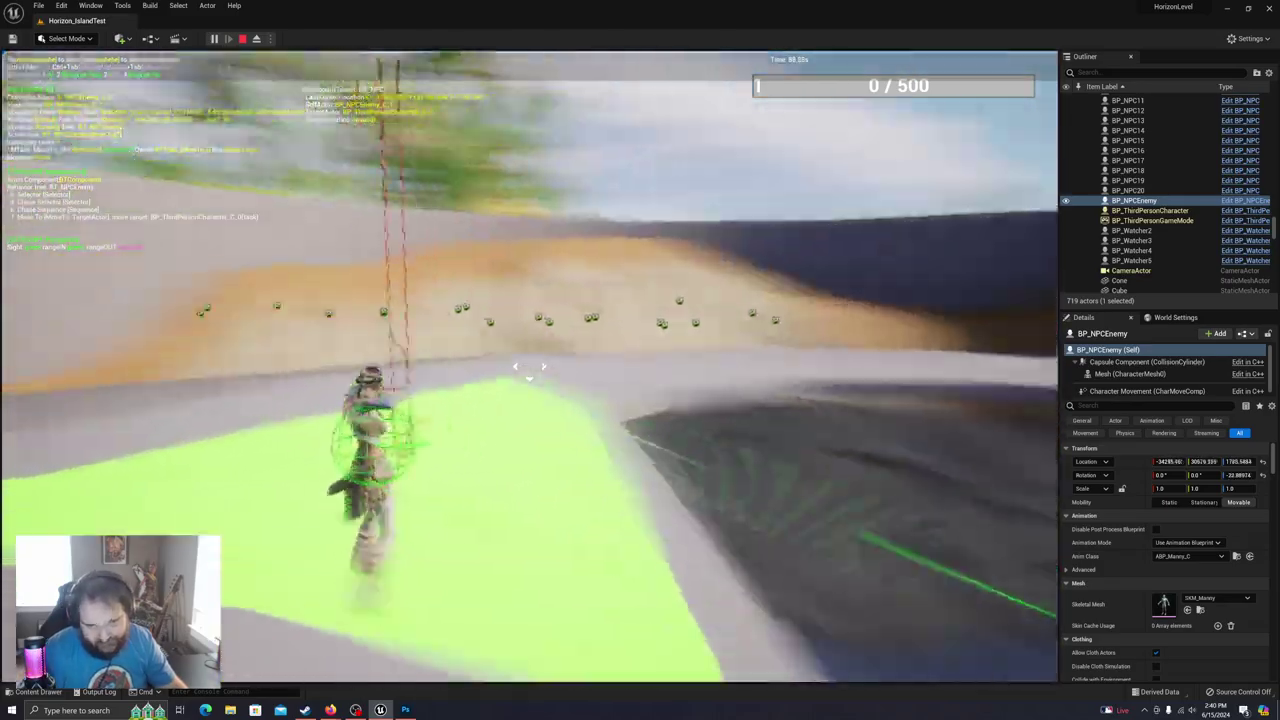
pyautogui.press('w')
pyautogui.press('w')
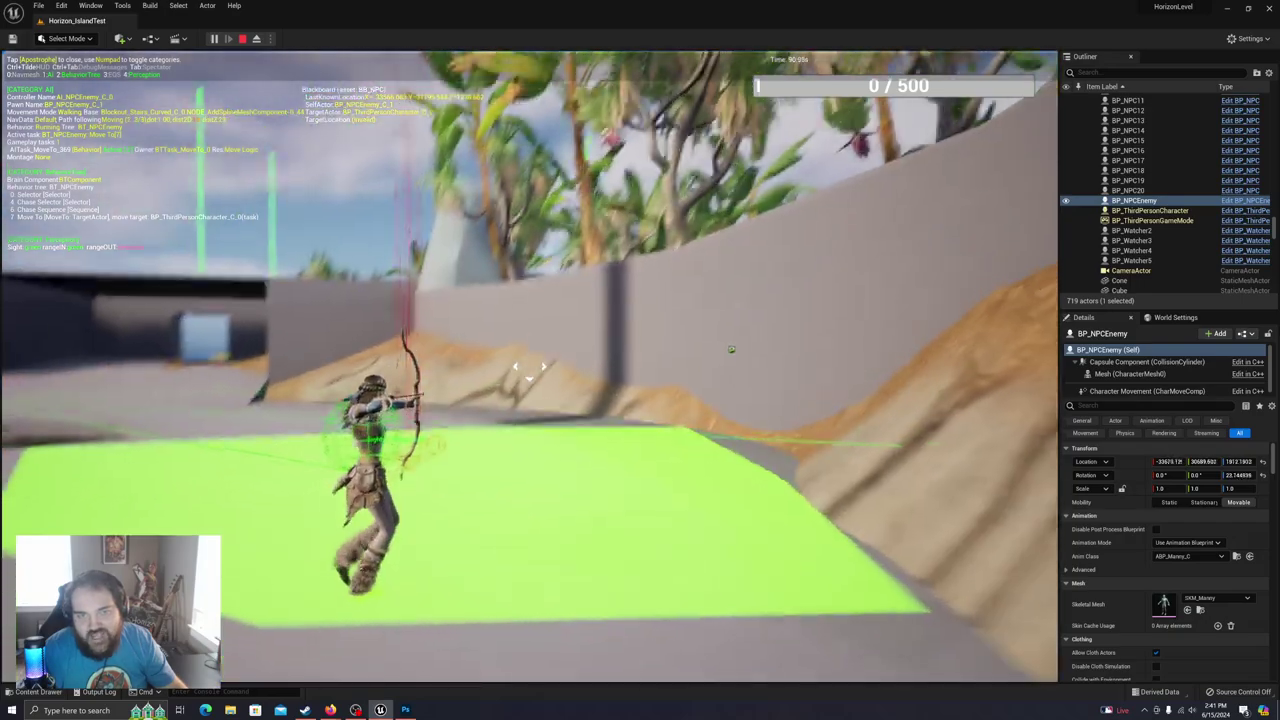
pyautogui.press('w')
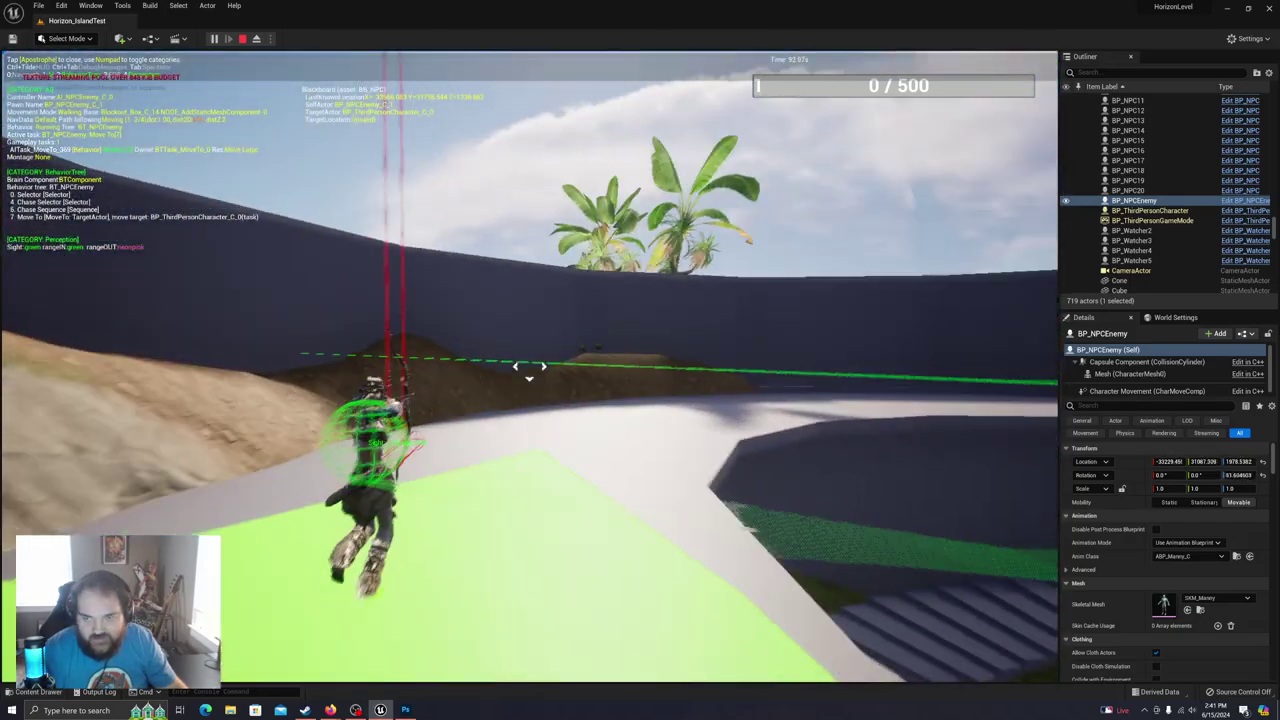
pyautogui.press('w')
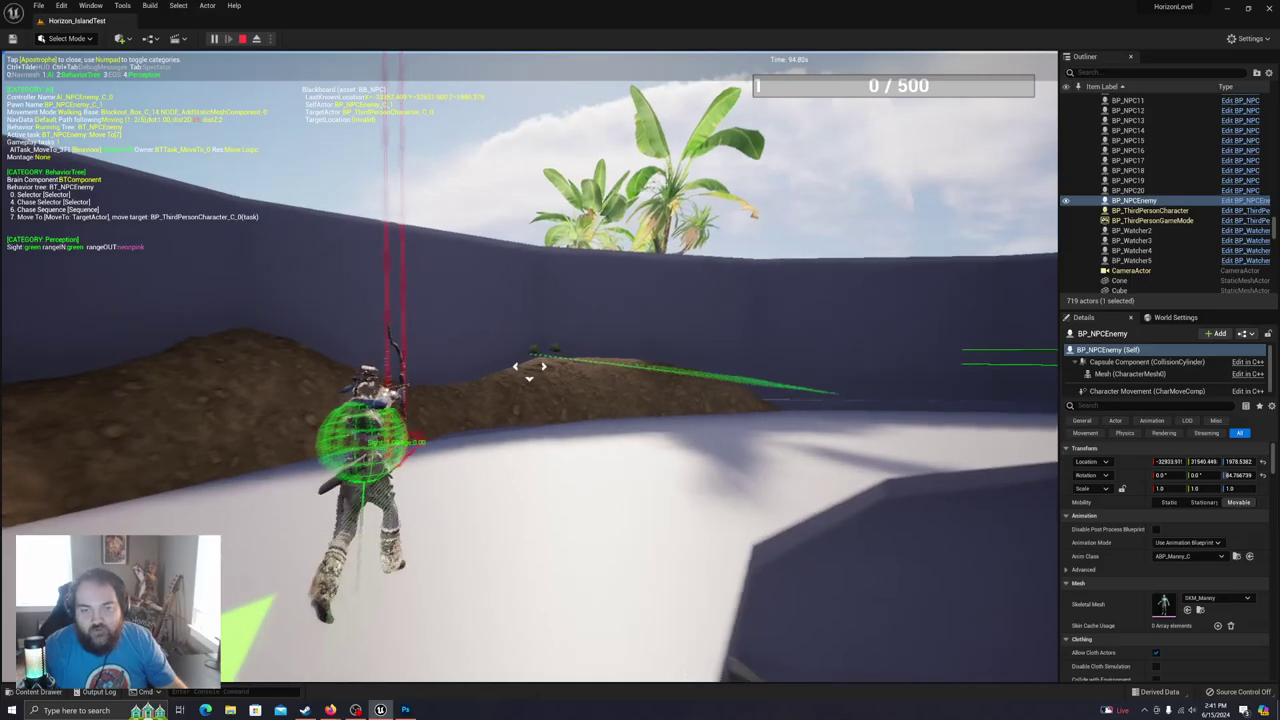
pyautogui.press('w')
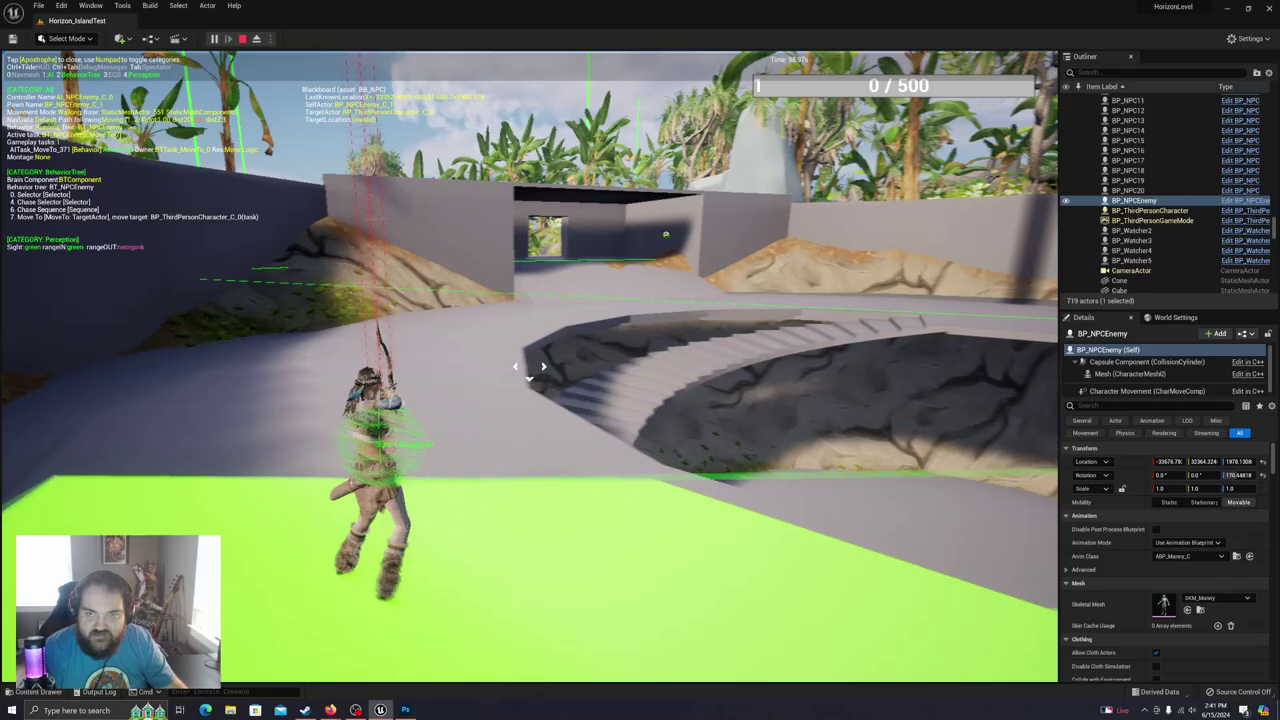
pyautogui.press('w')
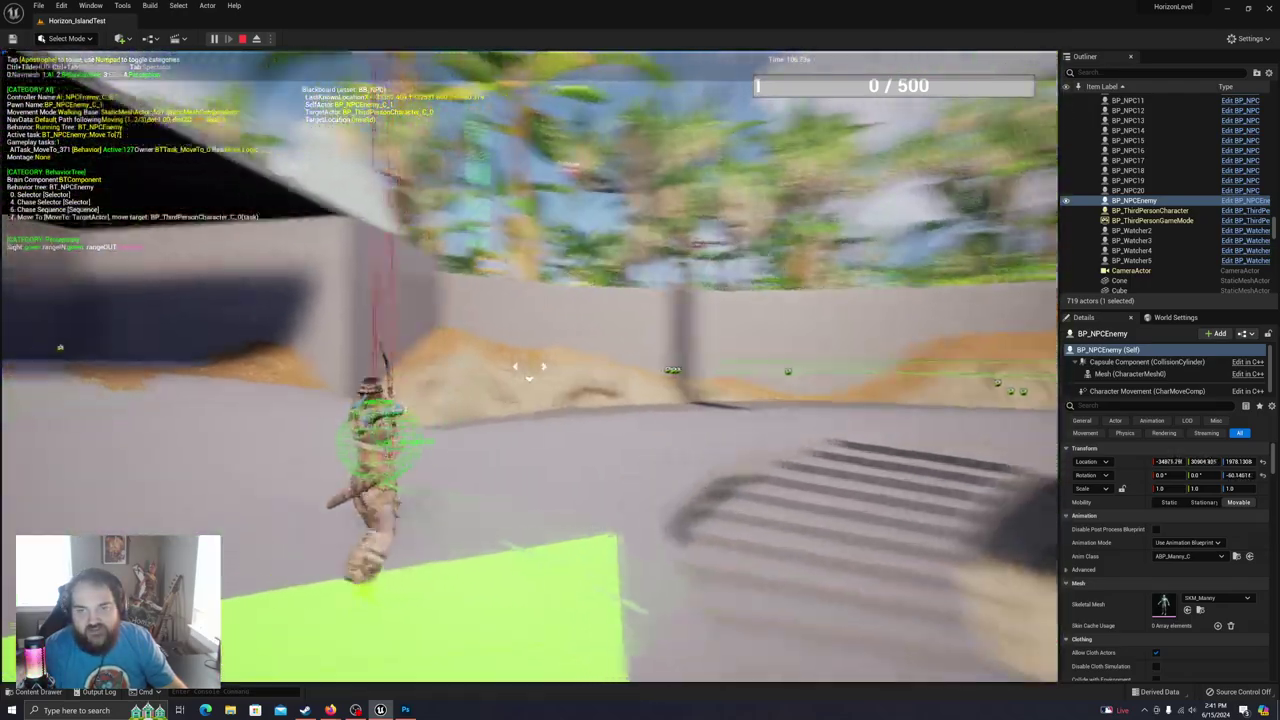
# Step: Run out through the arena entrance room and over the planted rock mound beside the wall to test the enemy's pursuit
pyautogui.press('w')
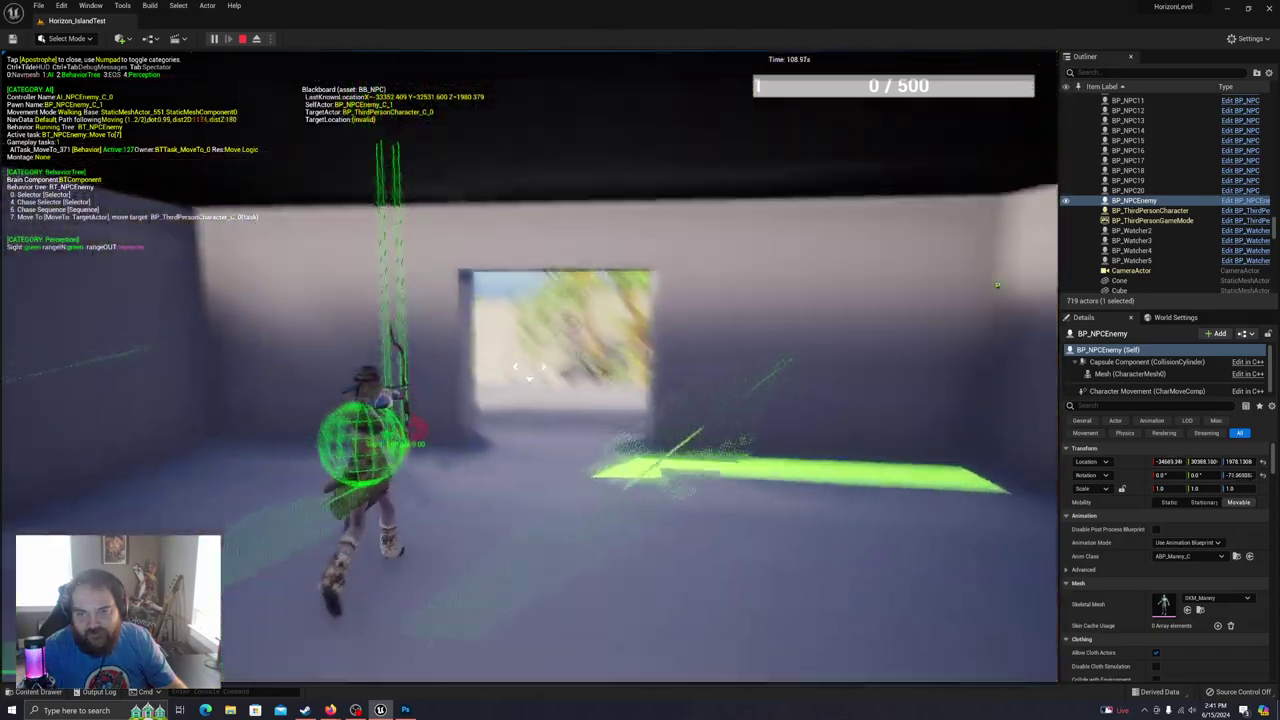
pyautogui.press('w')
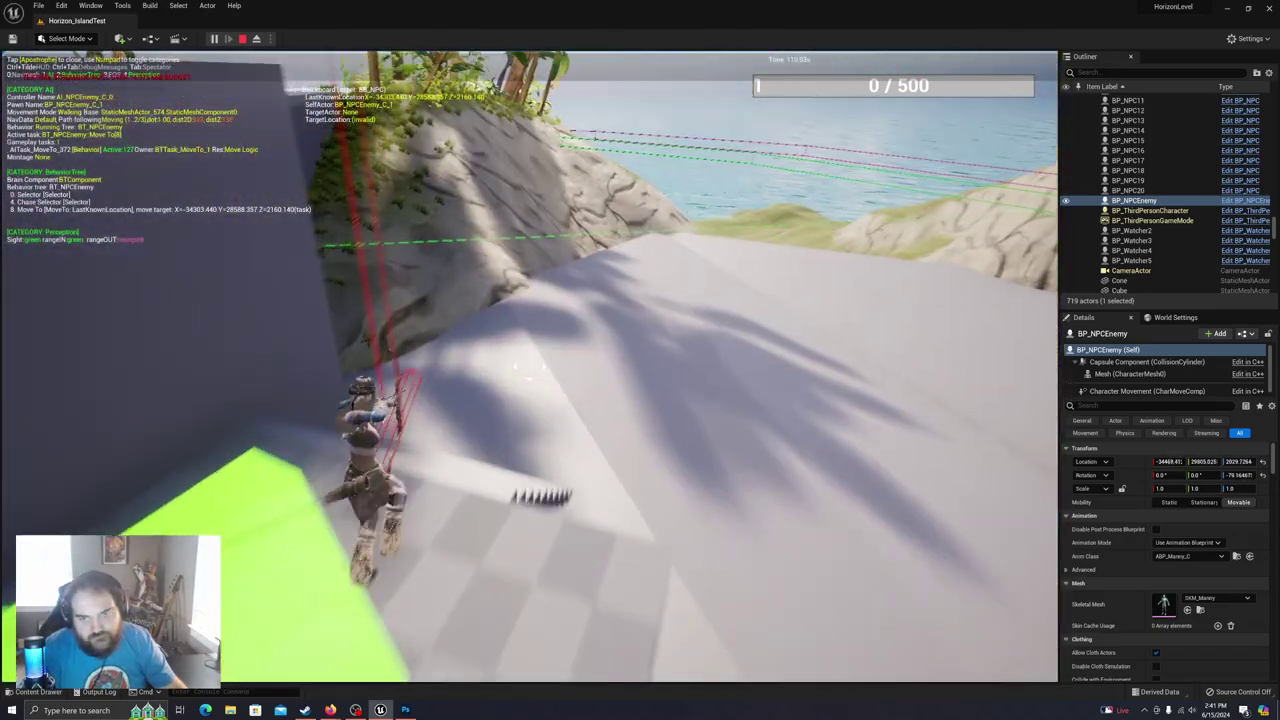
pyautogui.press('w')
pyautogui.press('w')
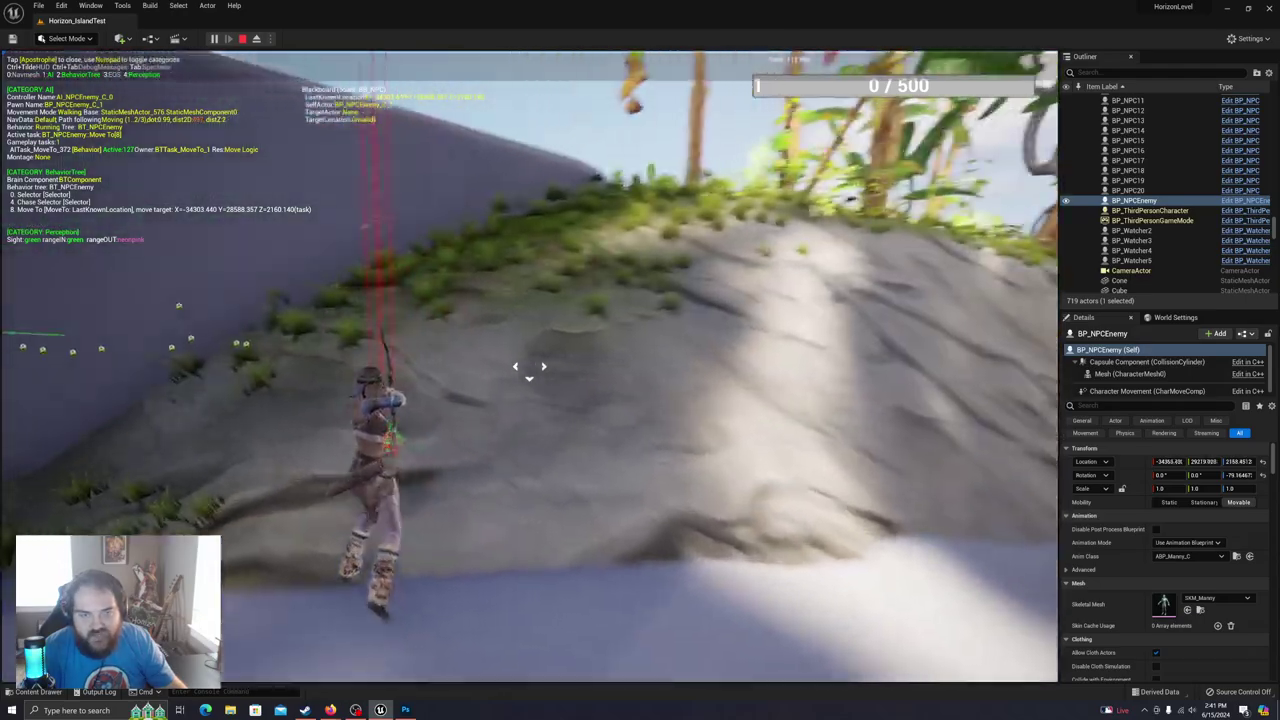
pyautogui.press('w')
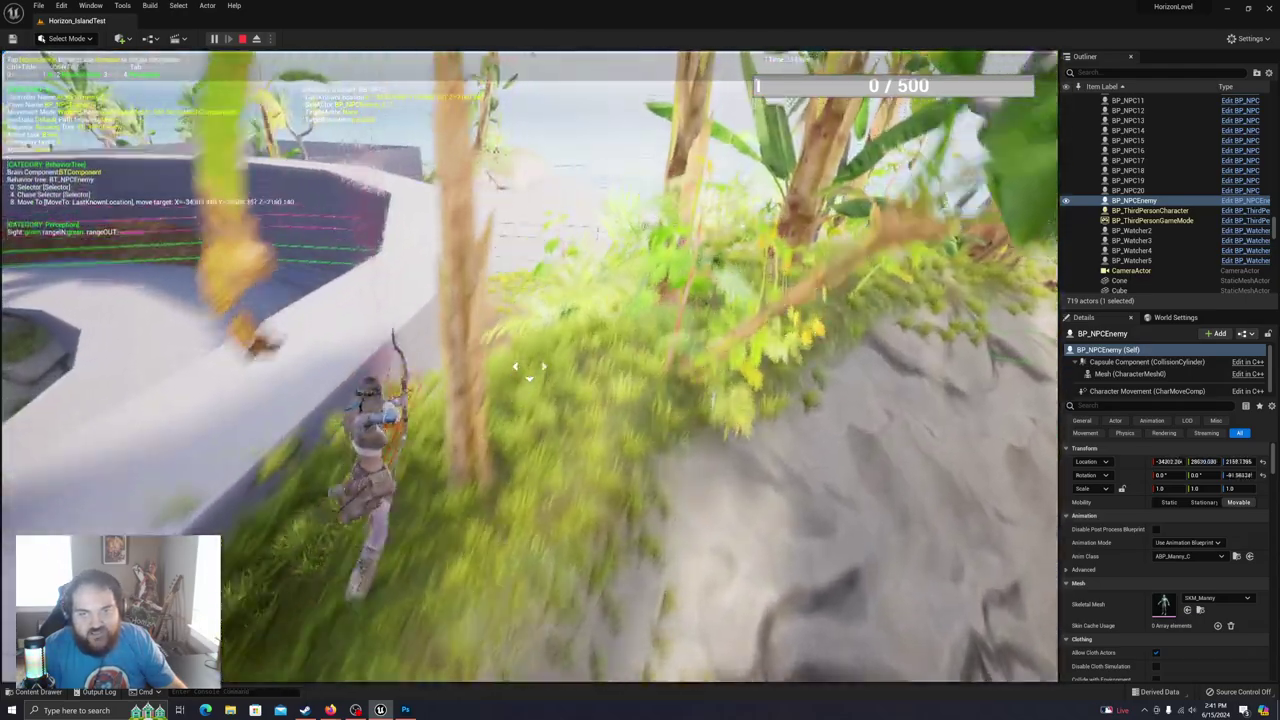
pyautogui.press('w')
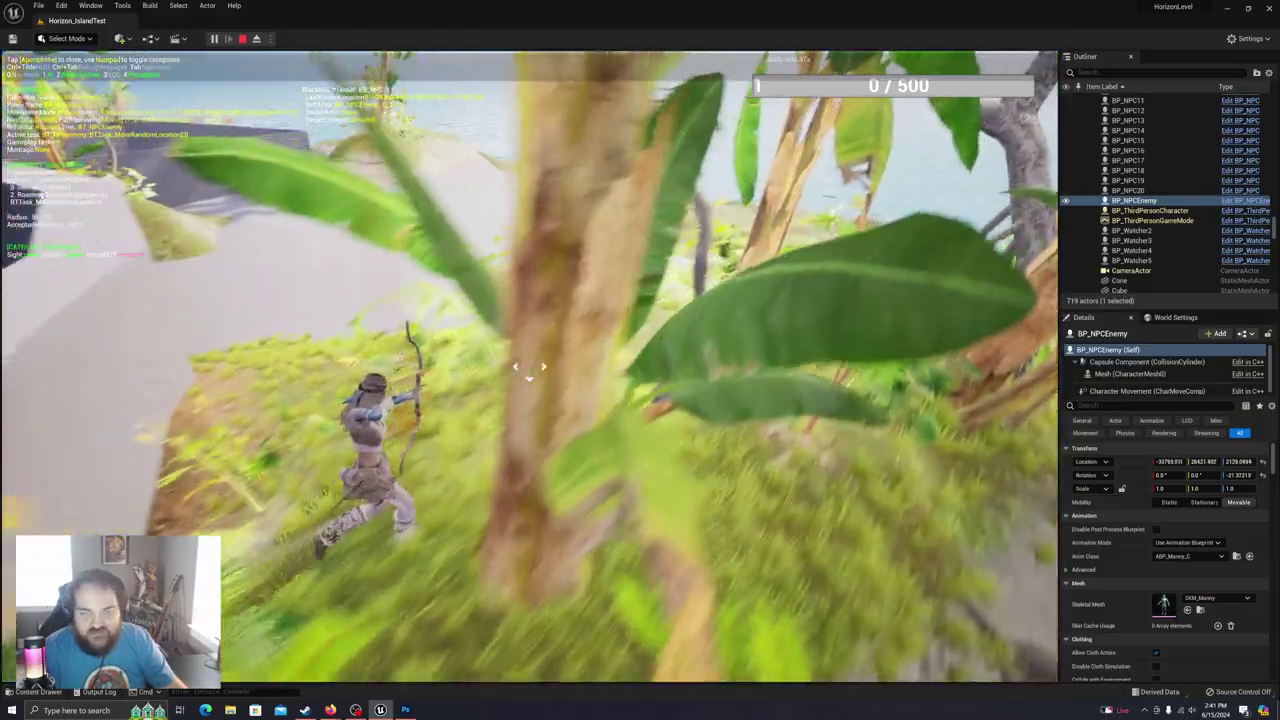
# Step: Run the player character down off the planted mound and across the open platform outside the arena to test the enemy's response
pyautogui.press('w')
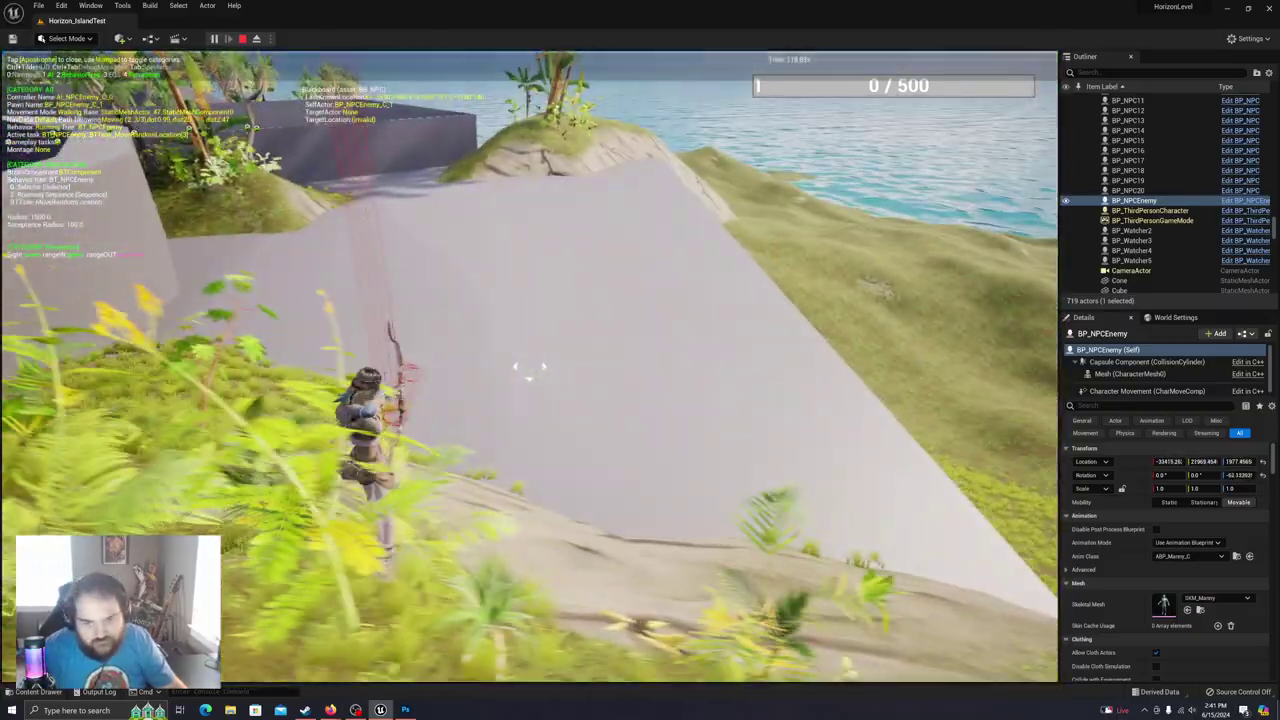
pyautogui.press('w')
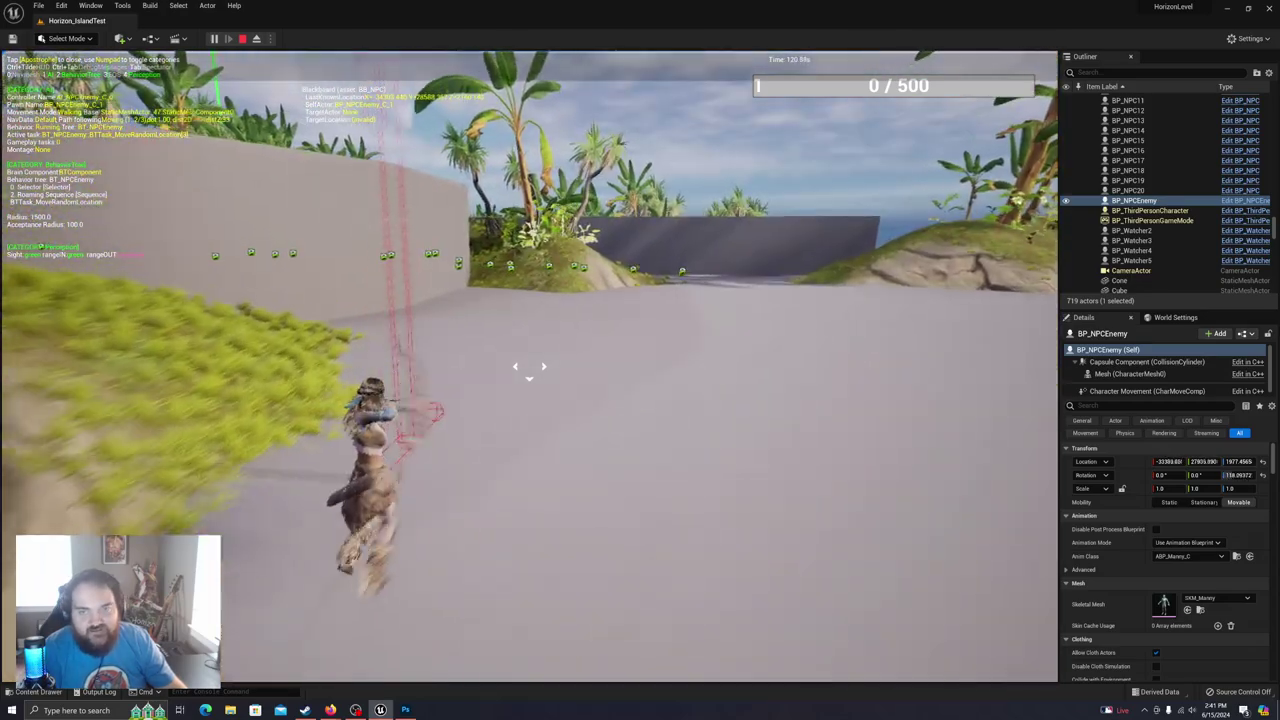
pyautogui.press('w')
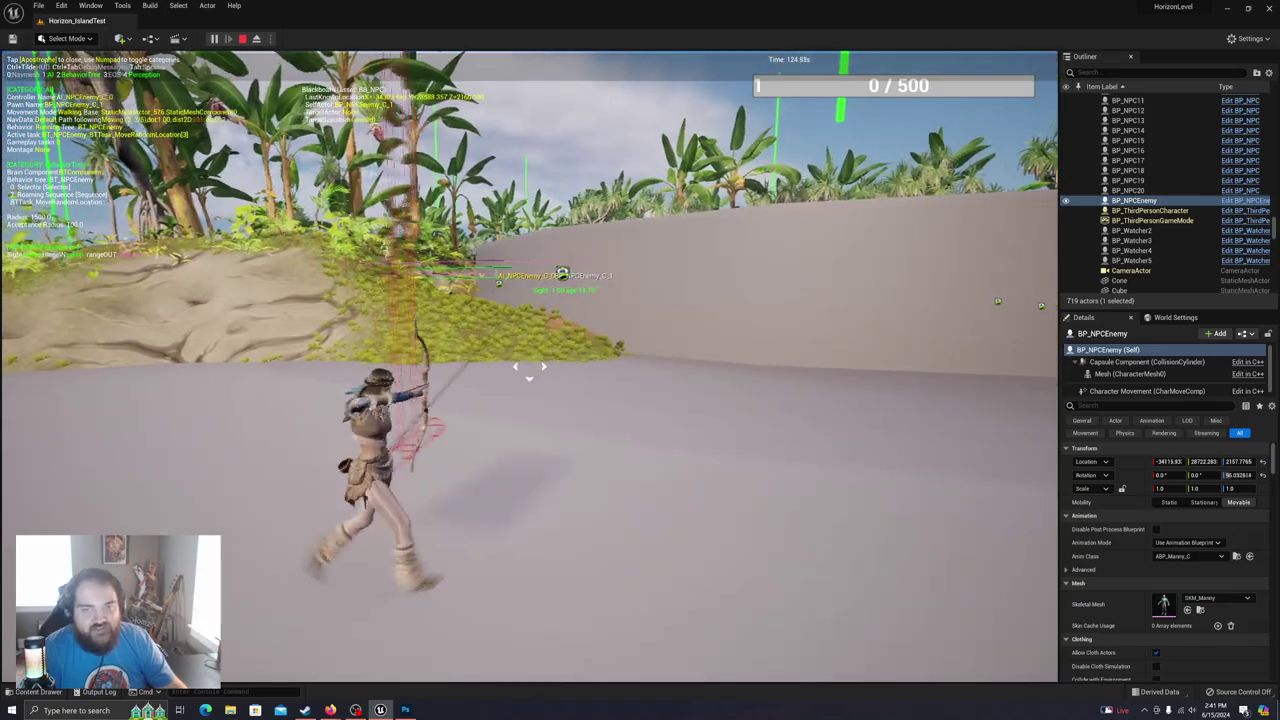
pyautogui.press('w')
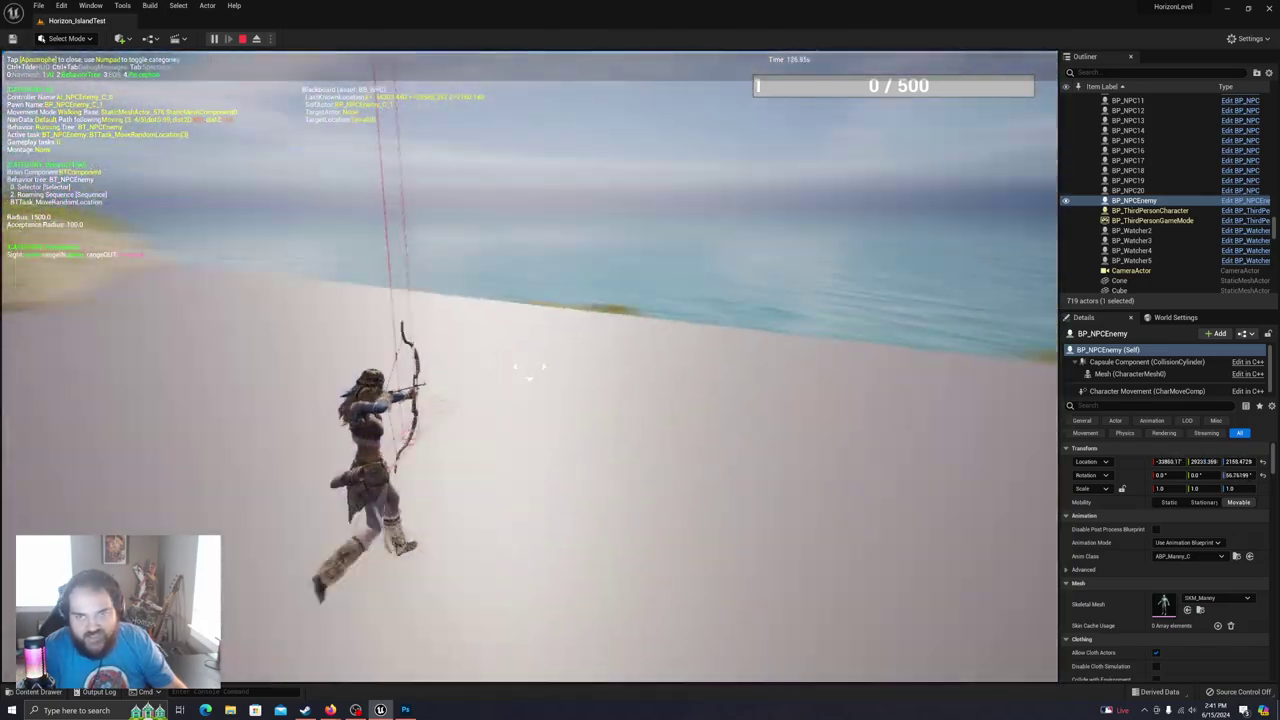
pyautogui.press('w')
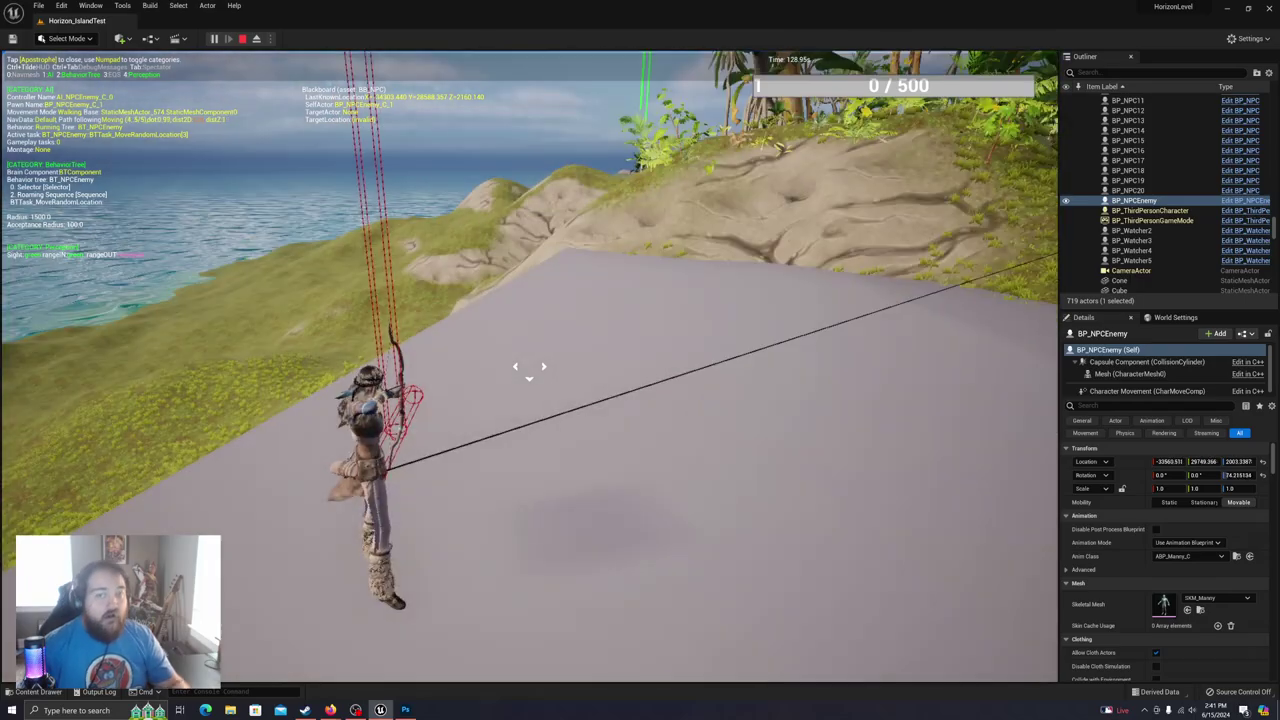
pyautogui.press('w')
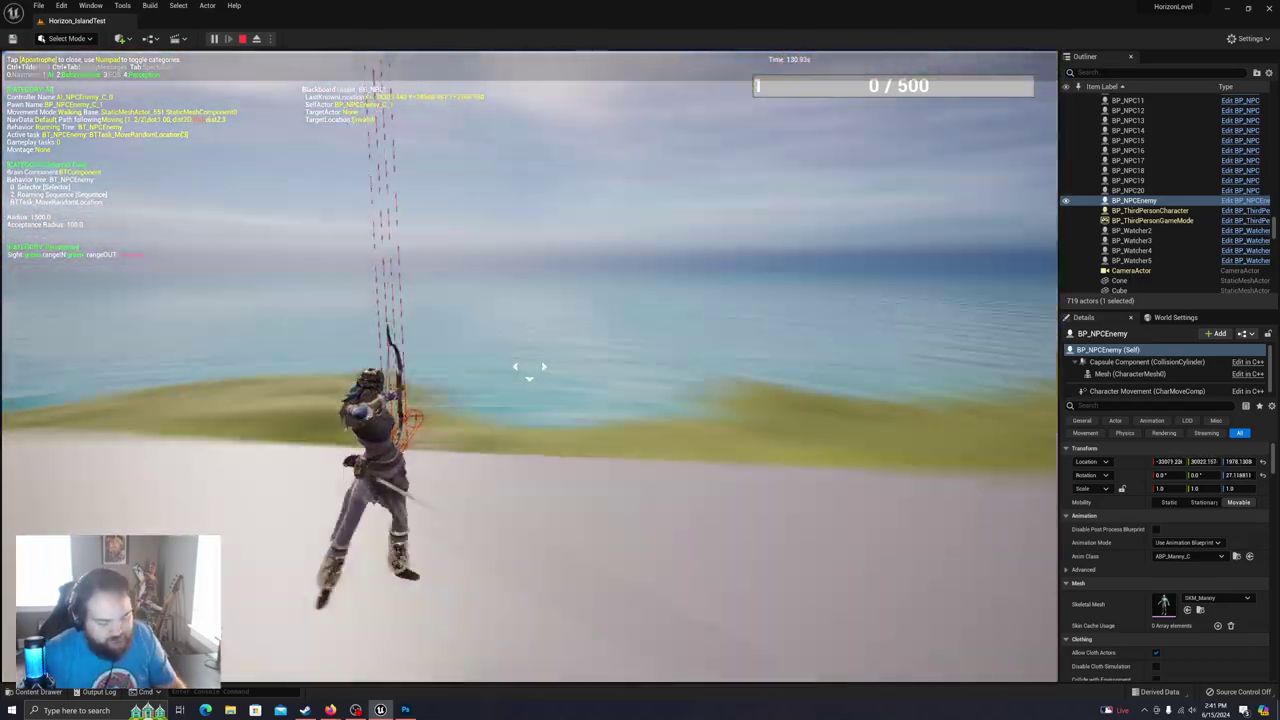
pyautogui.press('w')
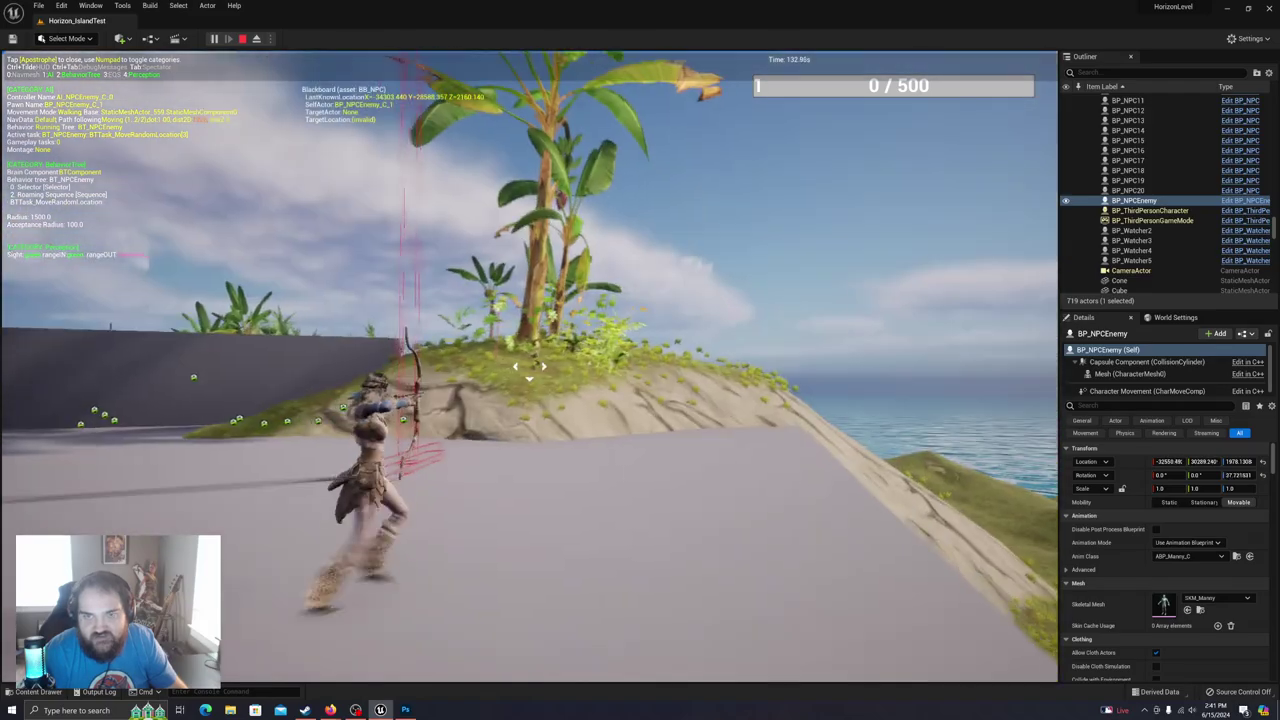
# Step: Run around the palm-covered mound and past the walled square enclosure to keep testing the enemy's roaming and sight behaviour
pyautogui.press('w')
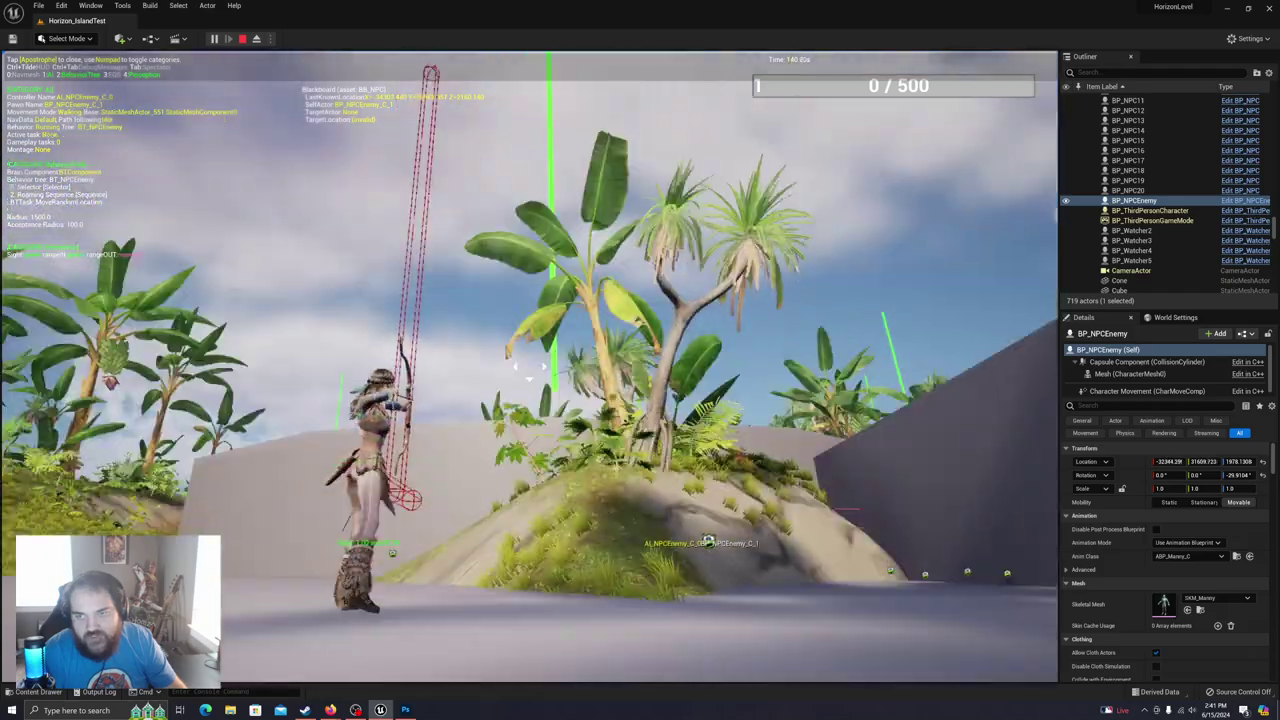
pyautogui.press('w')
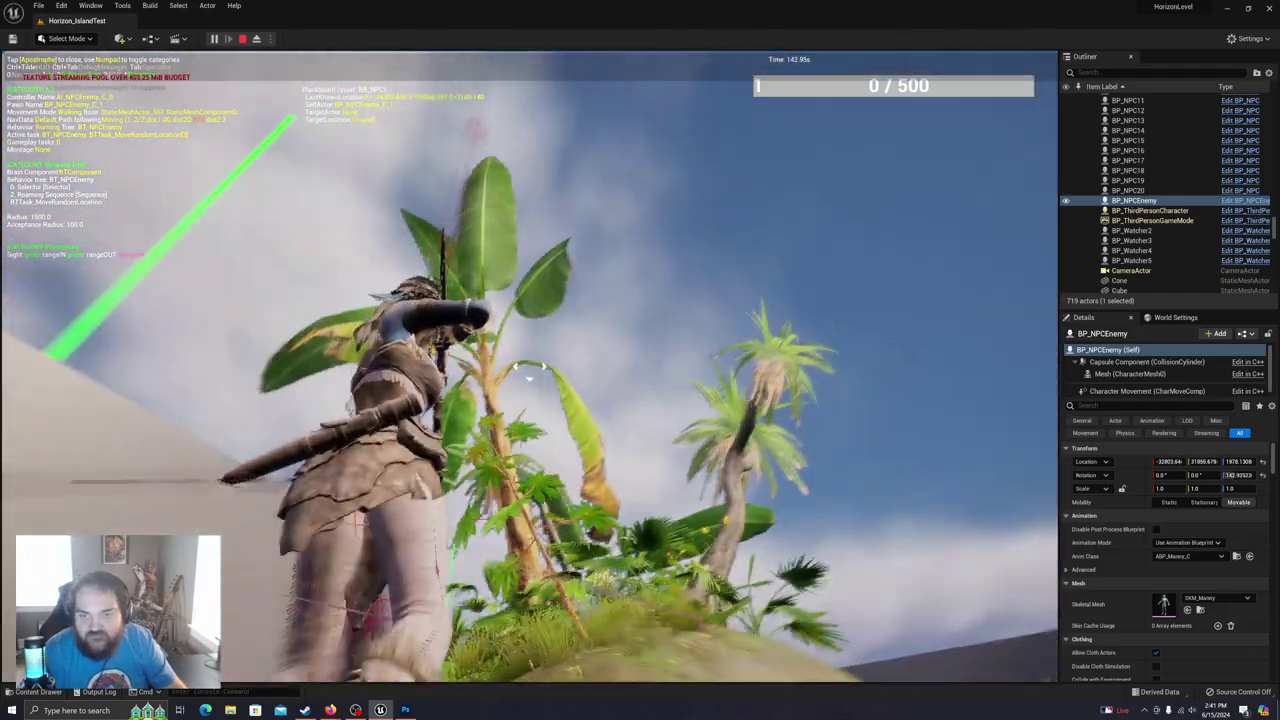
pyautogui.press('w')
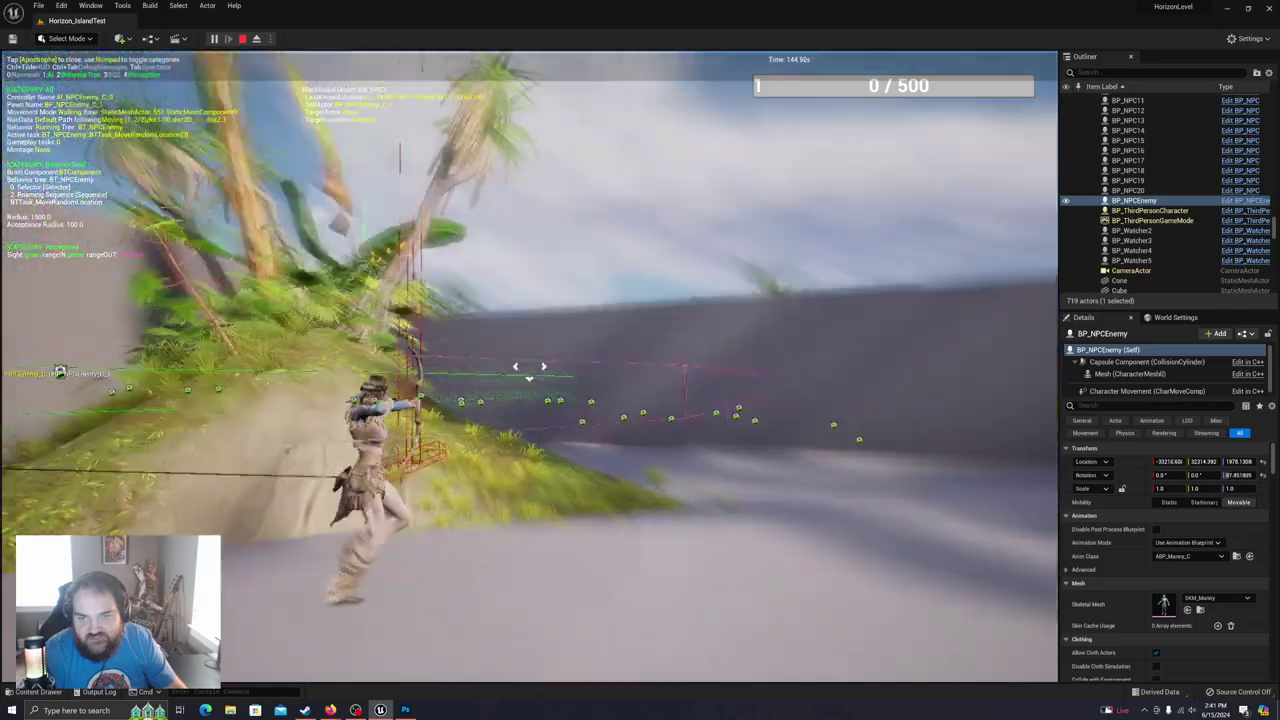
pyautogui.press('w')
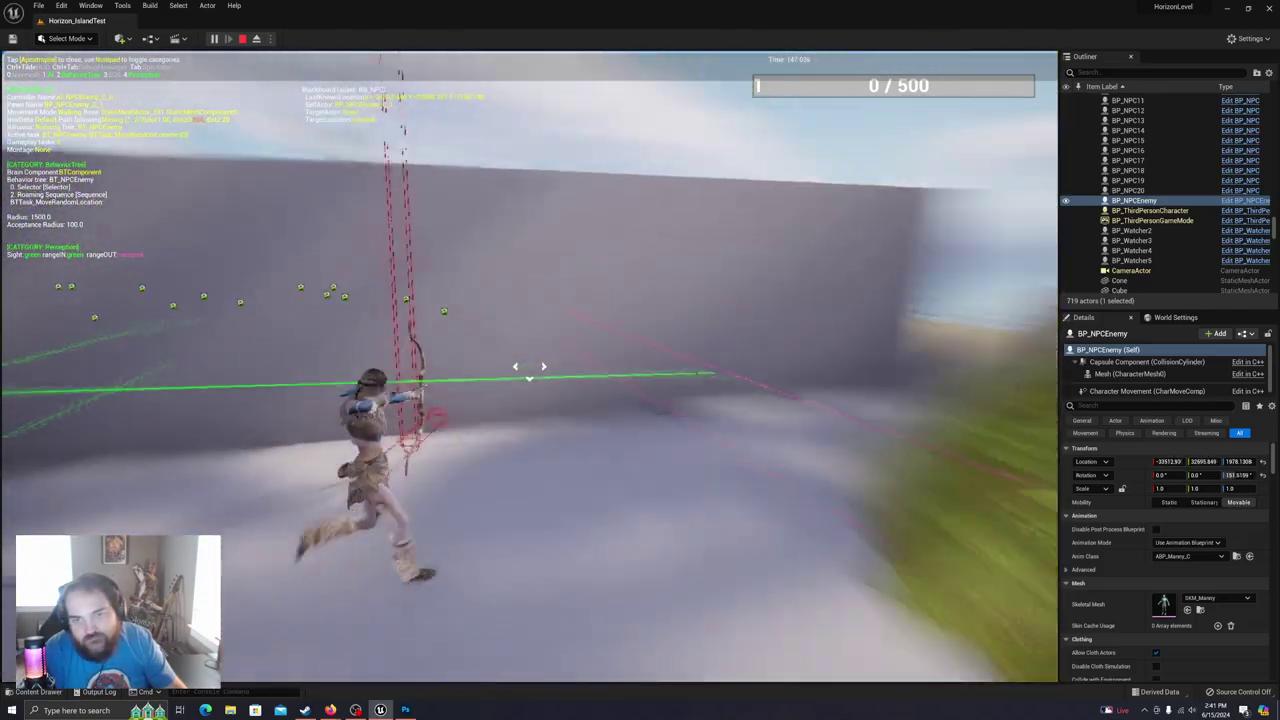
pyautogui.press('w')
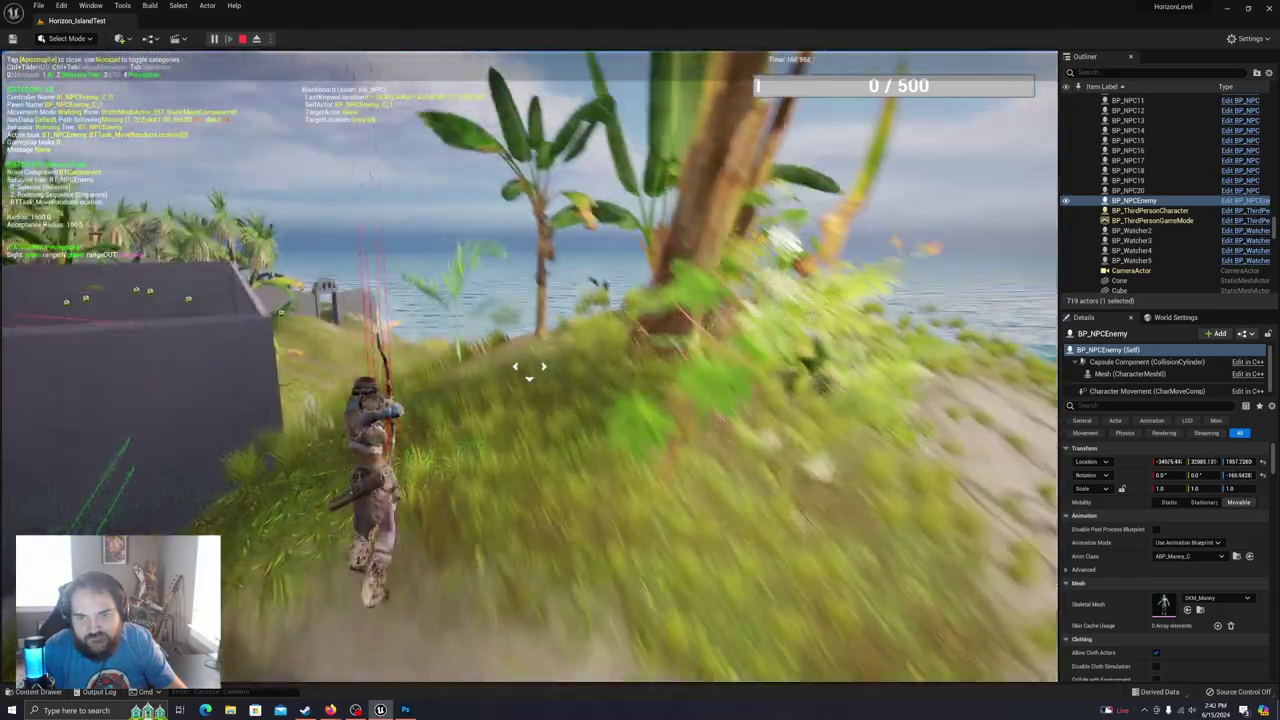
pyautogui.press('w')
pyautogui.press('w')
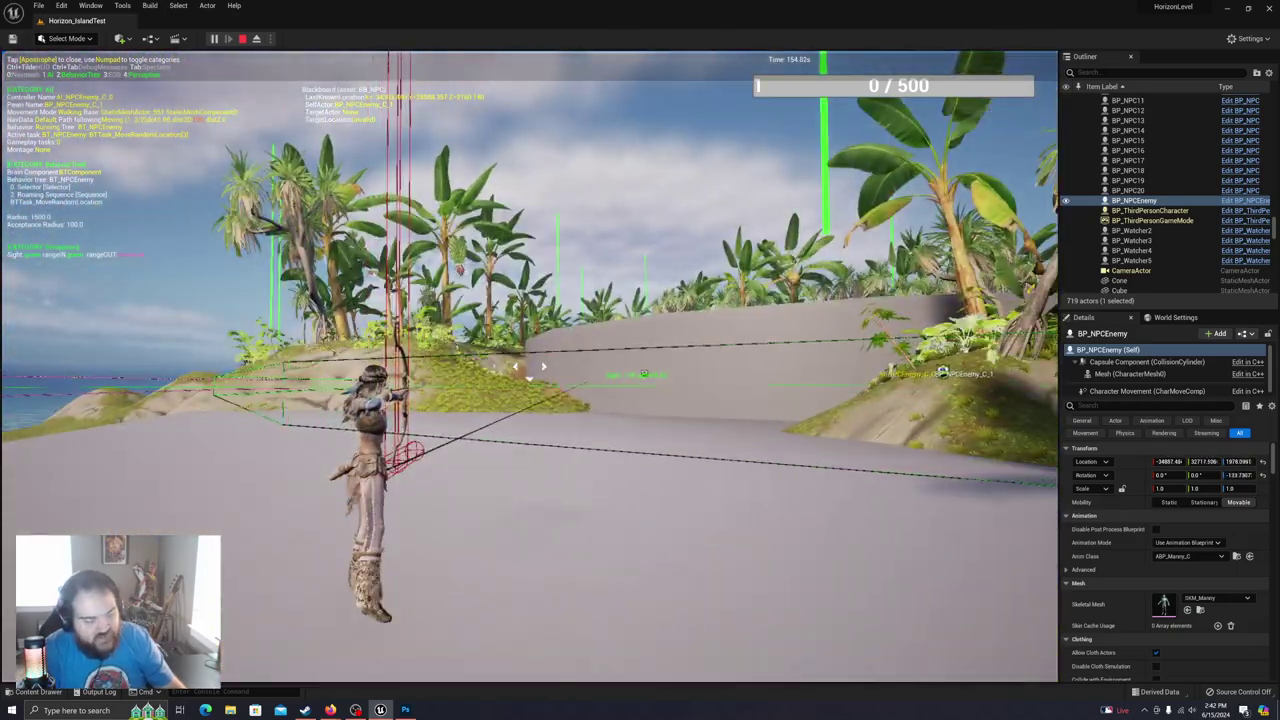
# Step: Stop the play session and survey the arena, the square enclosure and the surrounding island from above
pyautogui.click(242, 38)
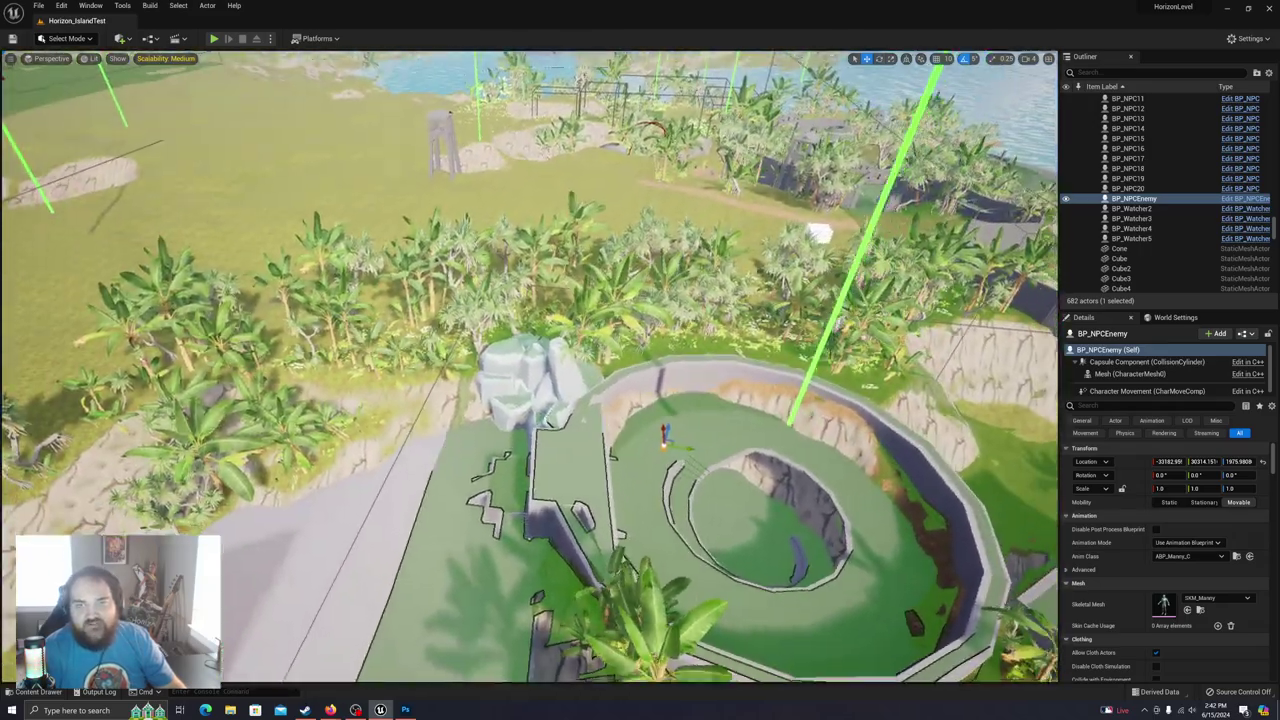
pyautogui.press('s')
pyautogui.moveTo(530, 366); pyautogui.dragTo(315, 355, button='right')
pyautogui.moveTo(385, 330); pyautogui.dragTo(260, 286, button='right')
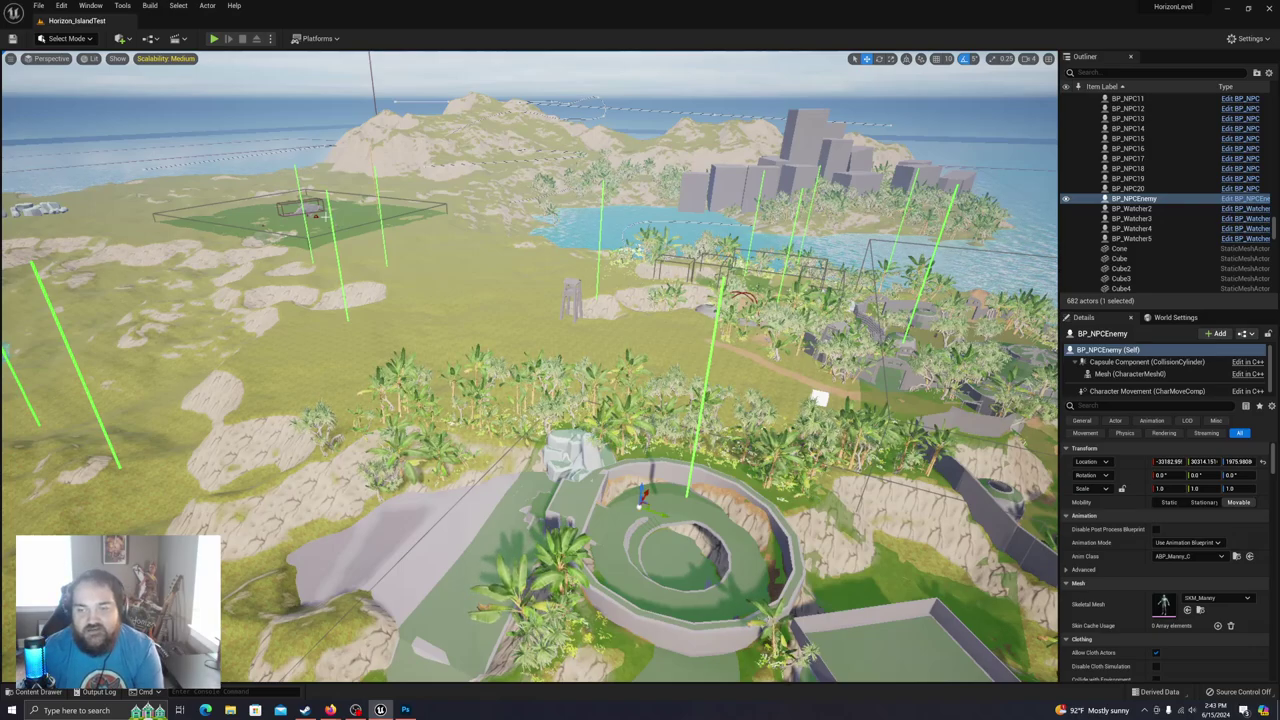
pyautogui.moveTo(537, 345); pyautogui.dragTo(680, 337, button='right')
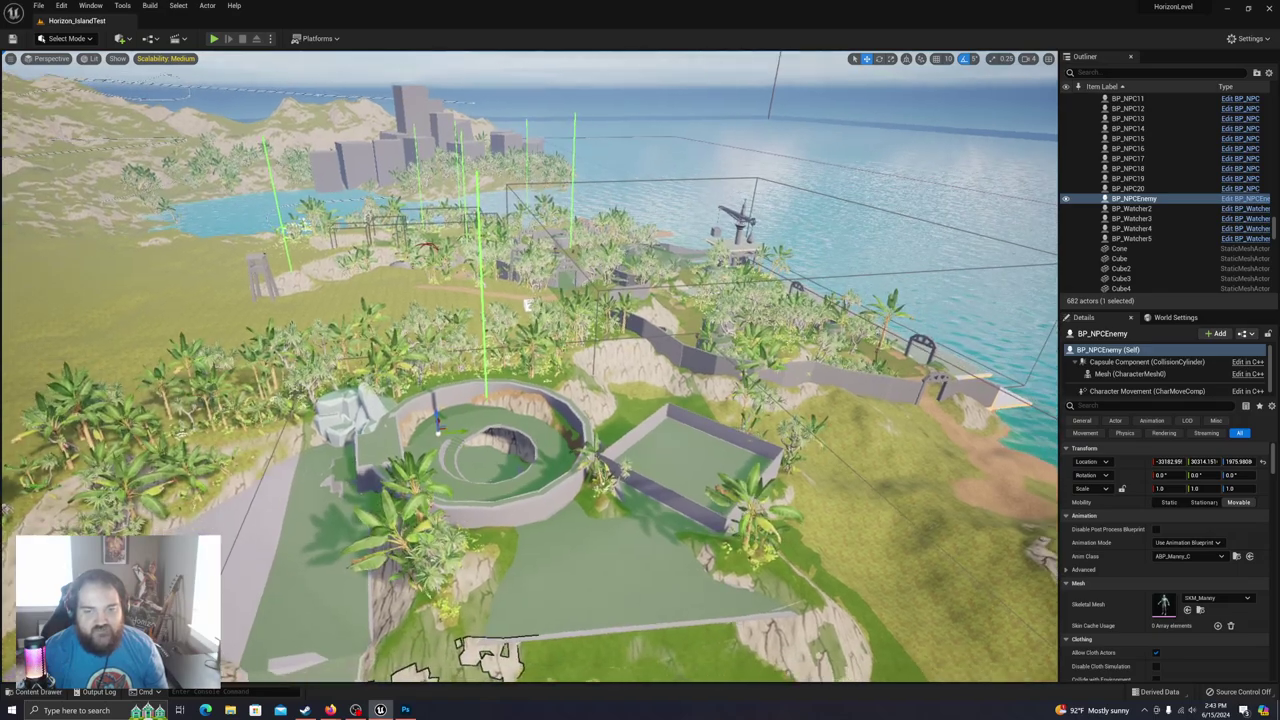